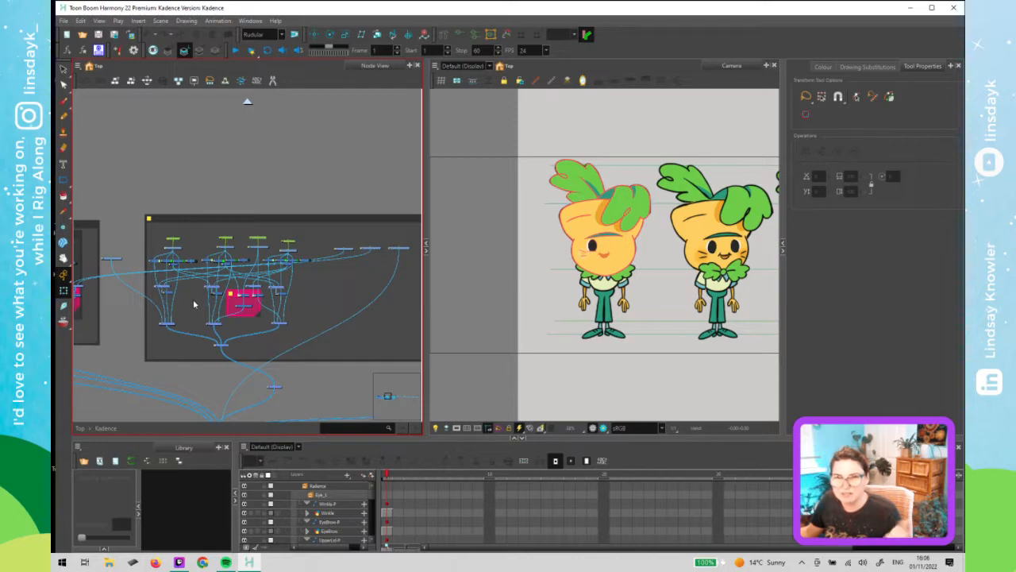
- Examine the mouth and eye node groups in the node view and the character's face in the camera view
{"action": "left_click_drag", "start_coordinate": [120, 333], "coordinate": [411, 295]}
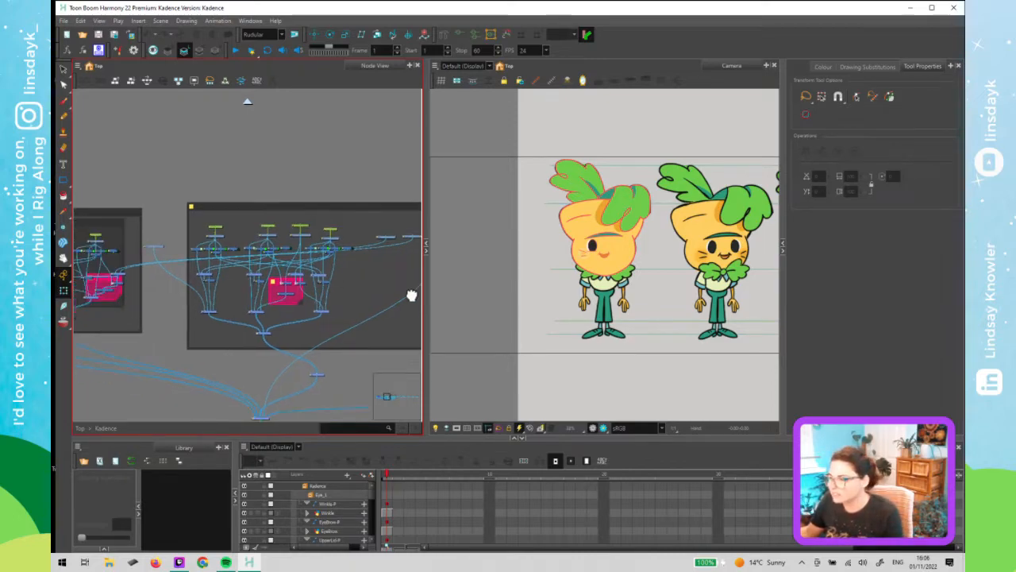
{"action": "left_click_drag", "start_coordinate": [145, 300], "coordinate": [311, 301]}
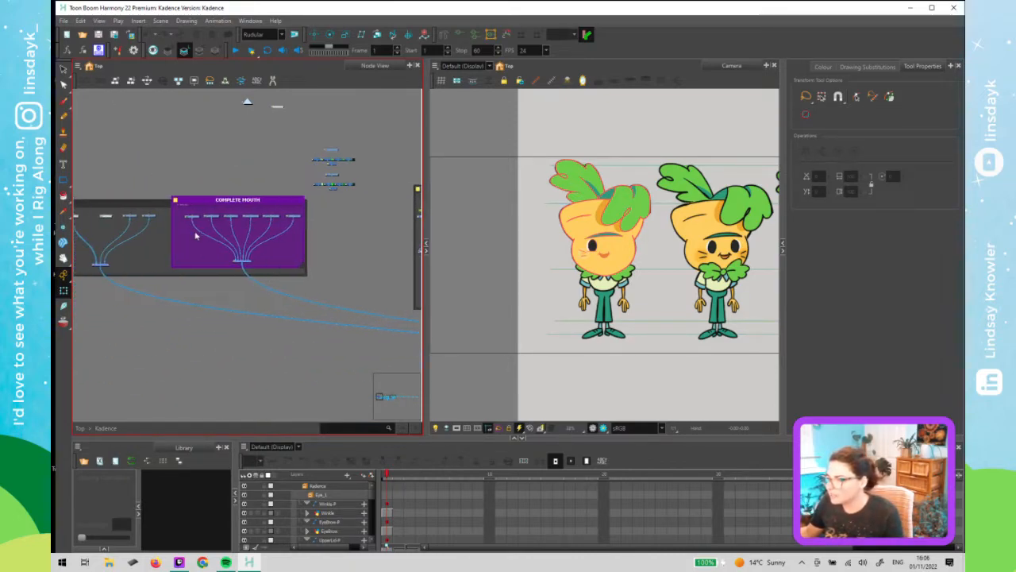
{"action": "scroll", "coordinate": [197, 225], "scroll_direction": "up", "scroll_amount": 2}
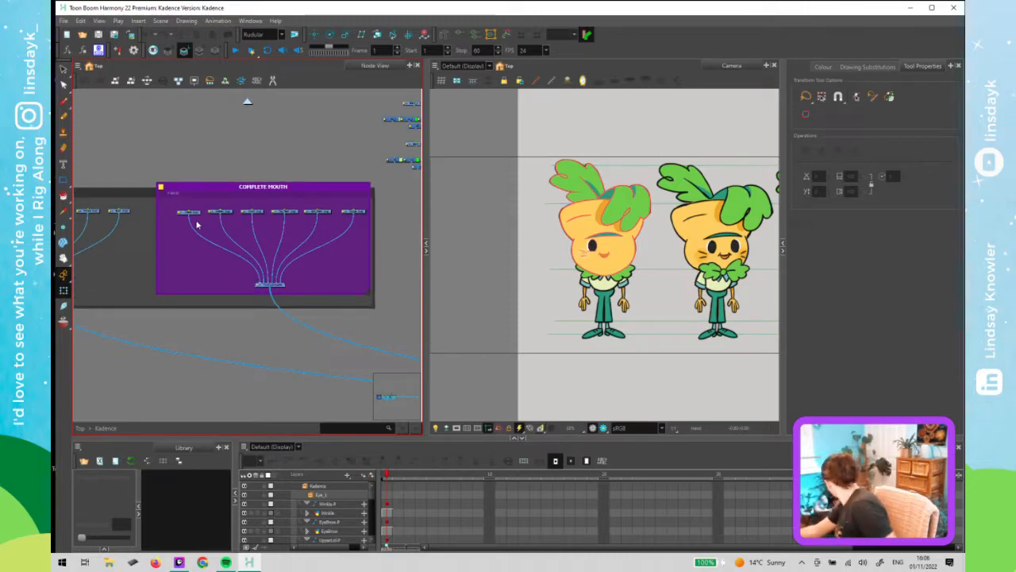
{"action": "scroll", "coordinate": [197, 225], "scroll_direction": "up", "scroll_amount": 1}
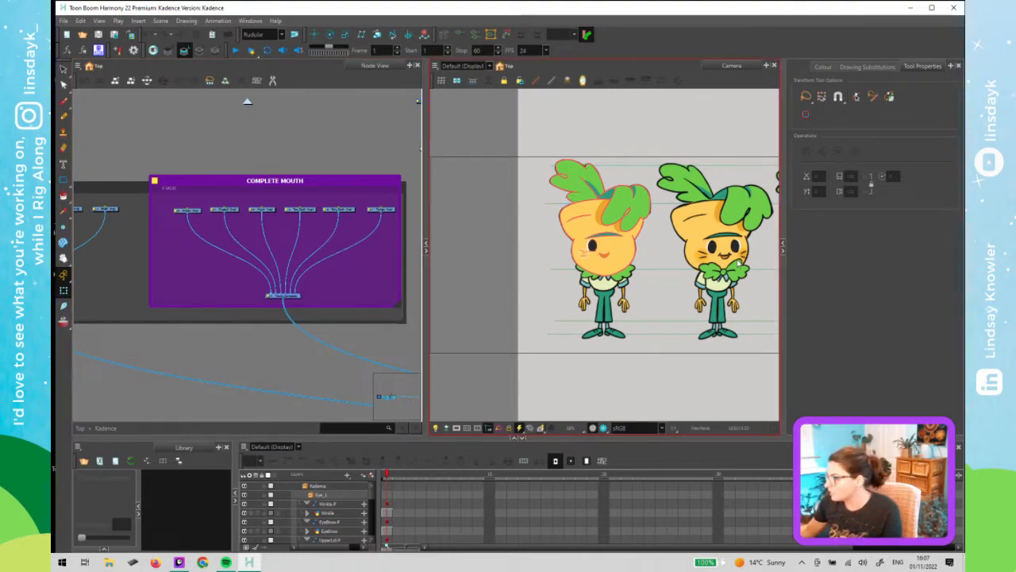
{"action": "scroll", "coordinate": [706, 279], "scroll_direction": "up", "scroll_amount": 3}
{"action": "left_click_drag", "start_coordinate": [713, 269], "coordinate": [574, 298]}
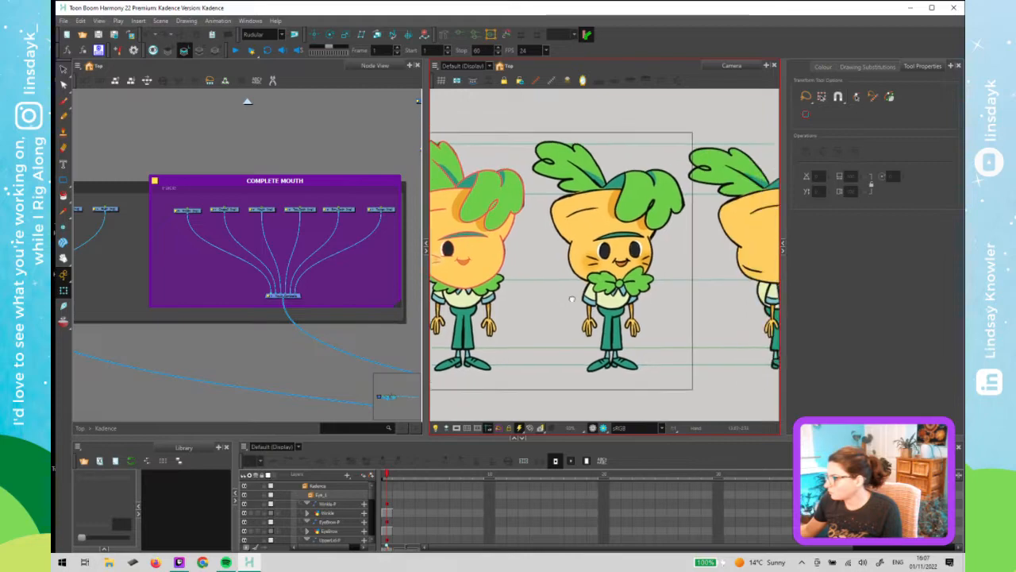
{"action": "scroll", "coordinate": [575, 299], "scroll_direction": "up", "scroll_amount": 3}
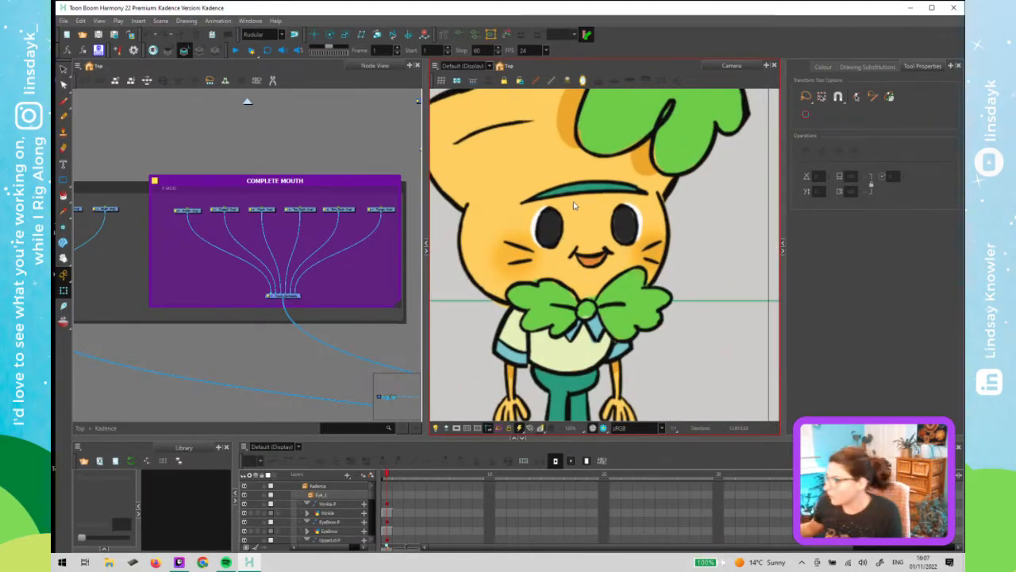
{"action": "scroll", "coordinate": [592, 256], "scroll_direction": "down", "scroll_amount": 5}
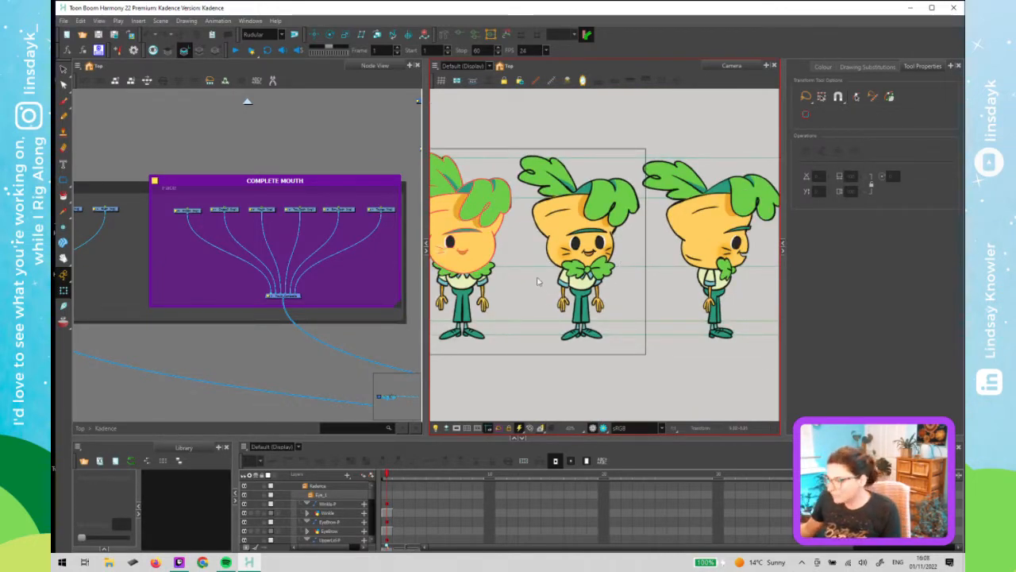
{"action": "left_click_drag", "start_coordinate": [479, 282], "coordinate": [580, 278]}
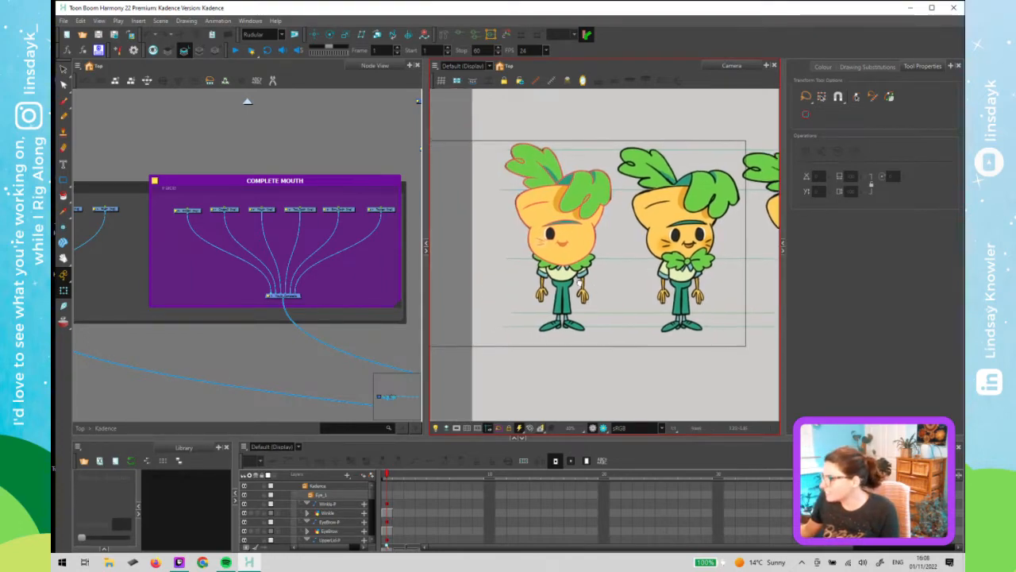
{"action": "scroll", "coordinate": [569, 249], "scroll_direction": "up", "scroll_amount": 5}
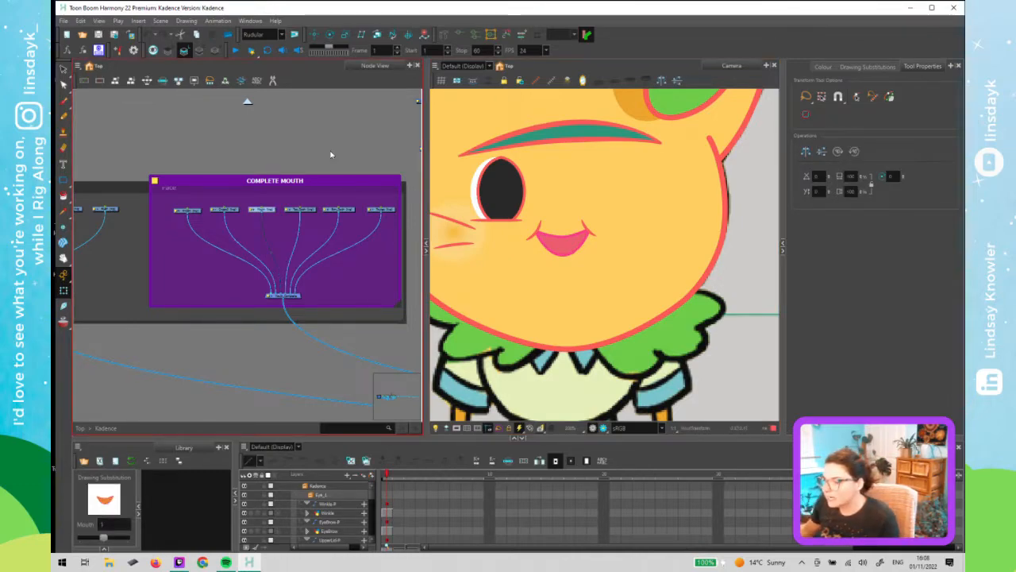
{"action": "scroll", "coordinate": [259, 283], "scroll_direction": "down", "scroll_amount": 2}
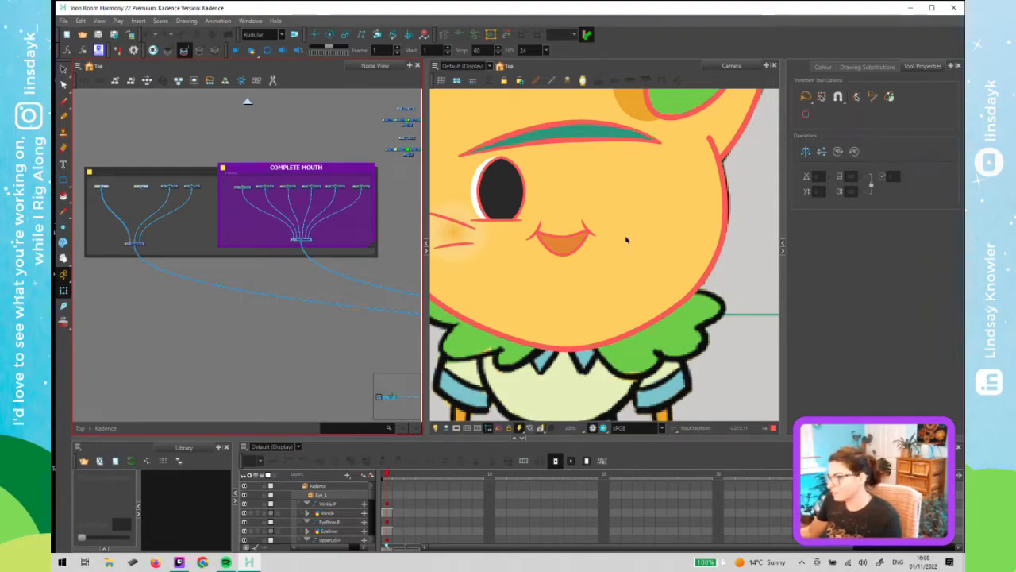
- Disable and re-enable the eye group's composite node to check which drawings it controls
{"action": "left_click", "coordinate": [626, 240]}
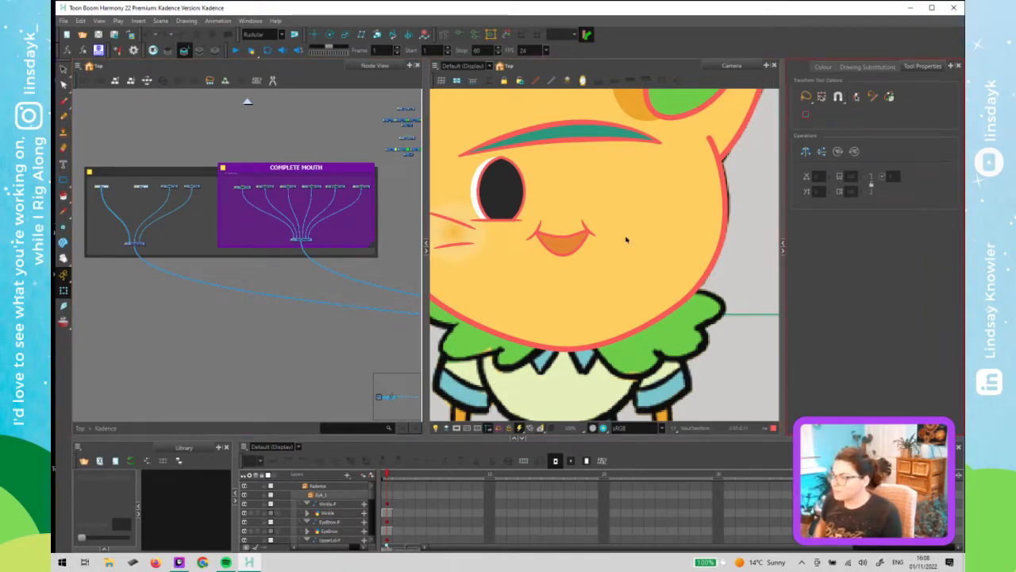
{"action": "left_click", "coordinate": [625, 240]}
{"action": "left_click", "coordinate": [174, 141]}
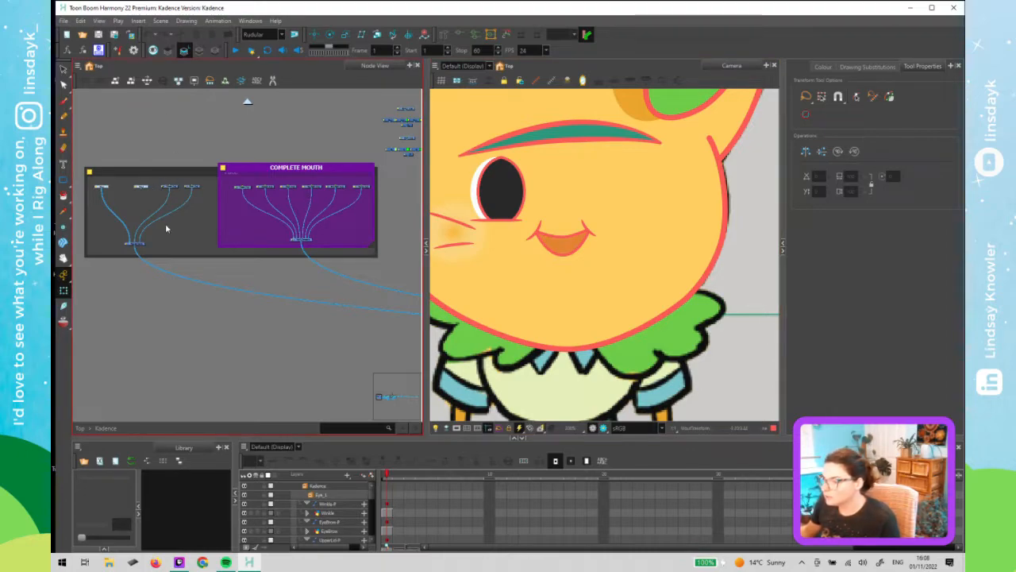
{"action": "left_click", "coordinate": [134, 244]}
{"action": "key", "text": "d"}
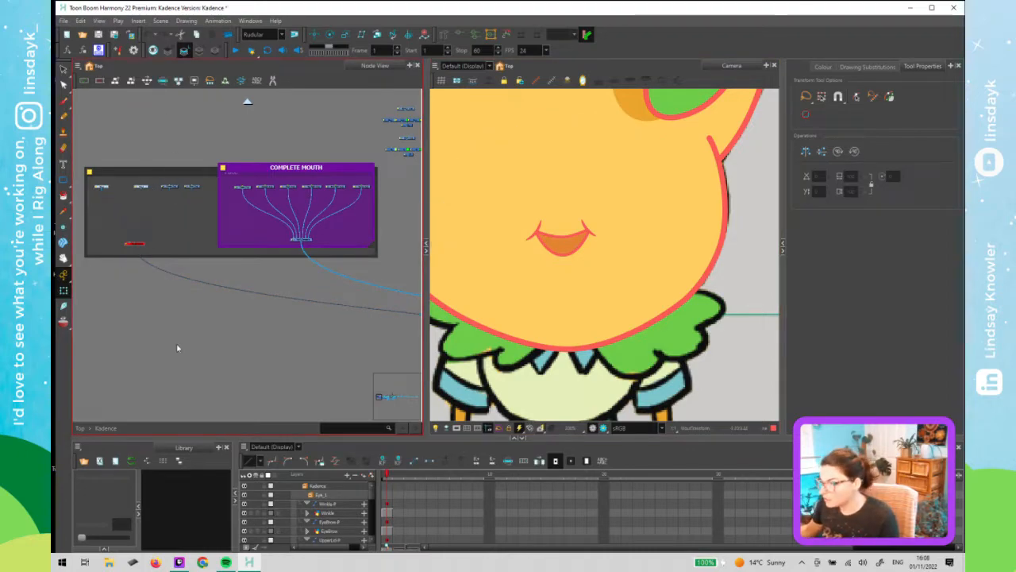
{"action": "left_click", "coordinate": [602, 252]}
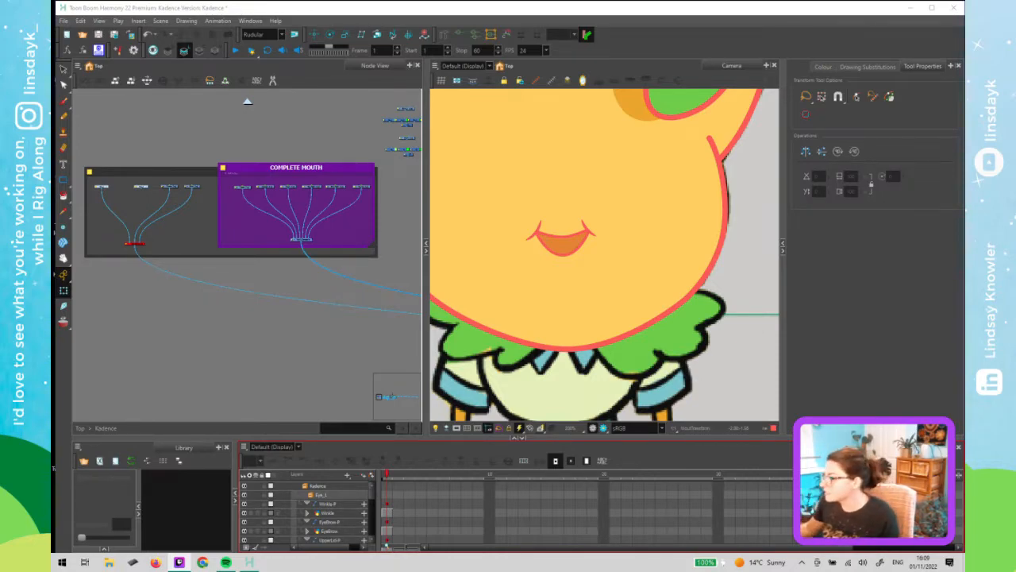
{"action": "left_click", "coordinate": [589, 338]}
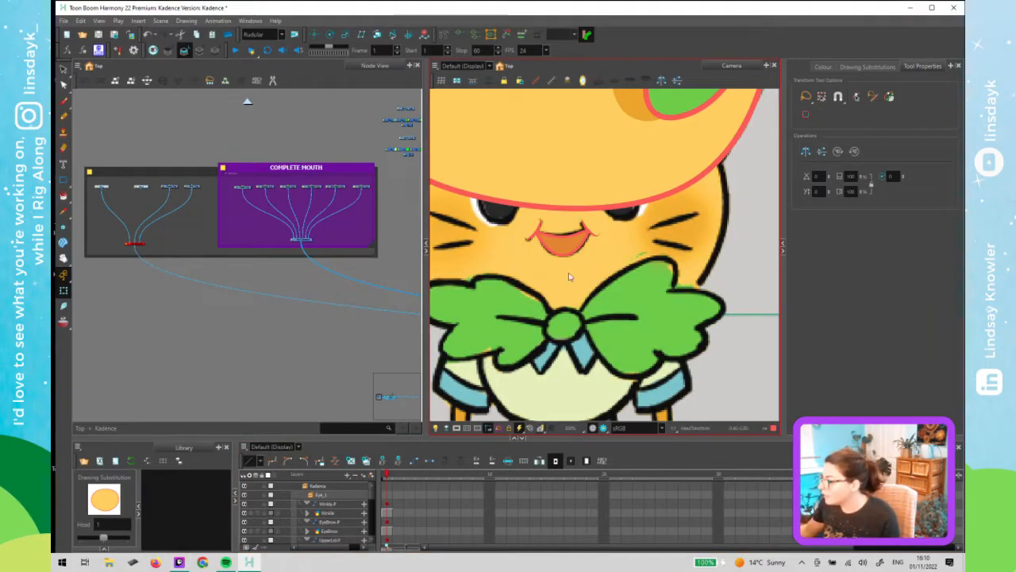
{"action": "left_click", "coordinate": [550, 194]}
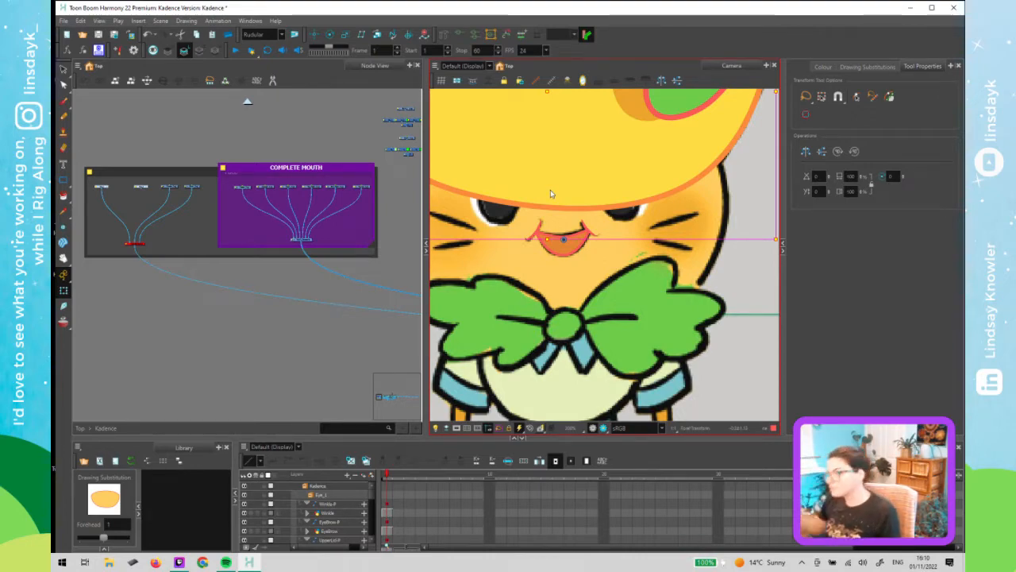
{"action": "key", "text": "d"}
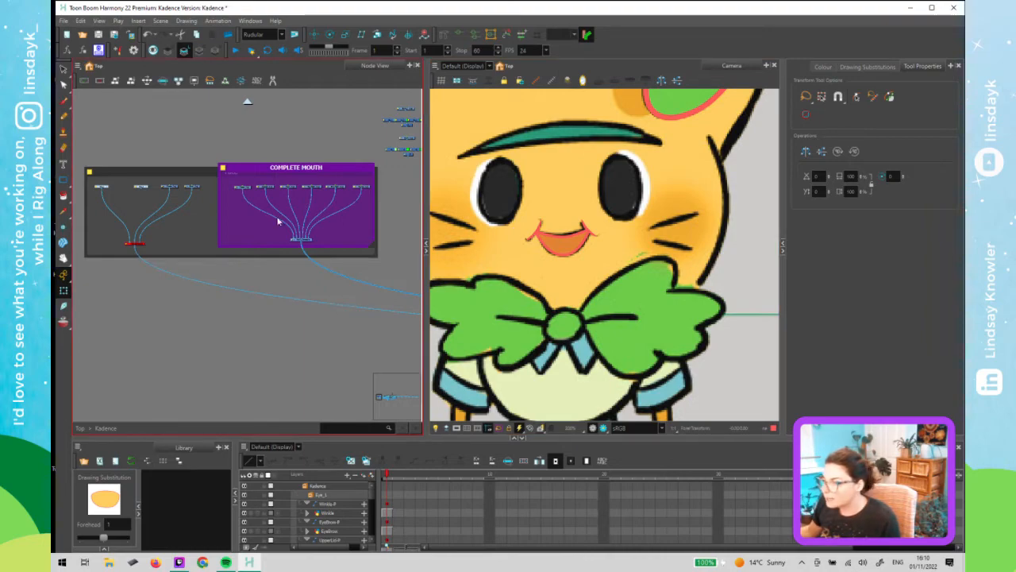
- Import the KadePosesSheet image as a single new layer with Straight alpha transparency
{"action": "left_click", "coordinate": [297, 284]}
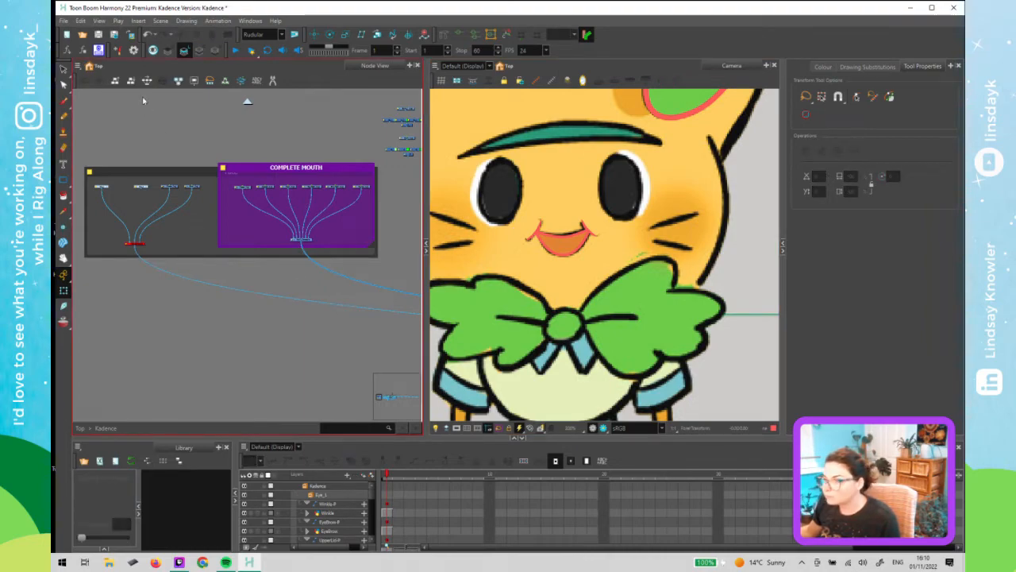
{"action": "left_click", "coordinate": [131, 35]}
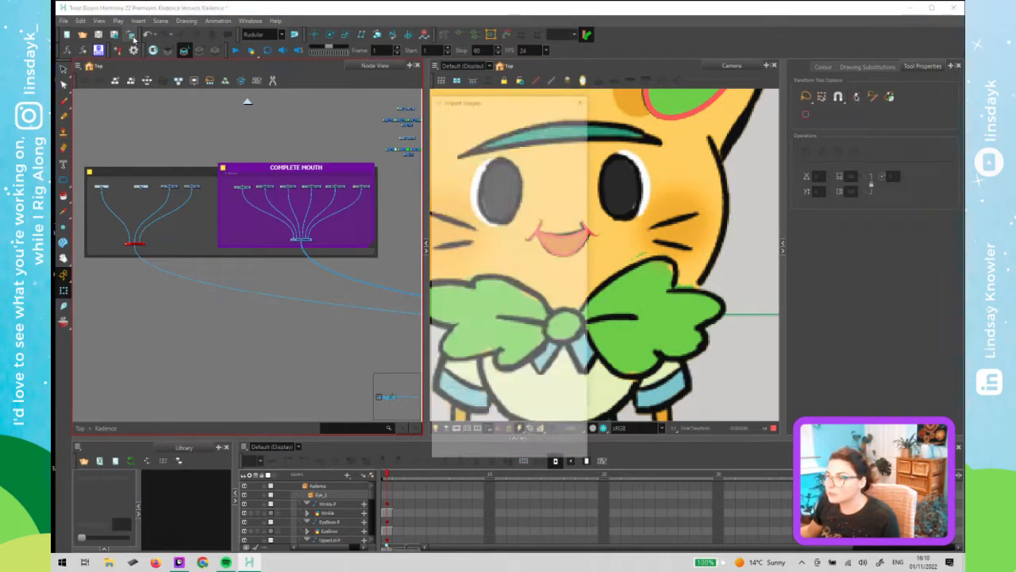
{"action": "left_click", "coordinate": [553, 130]}
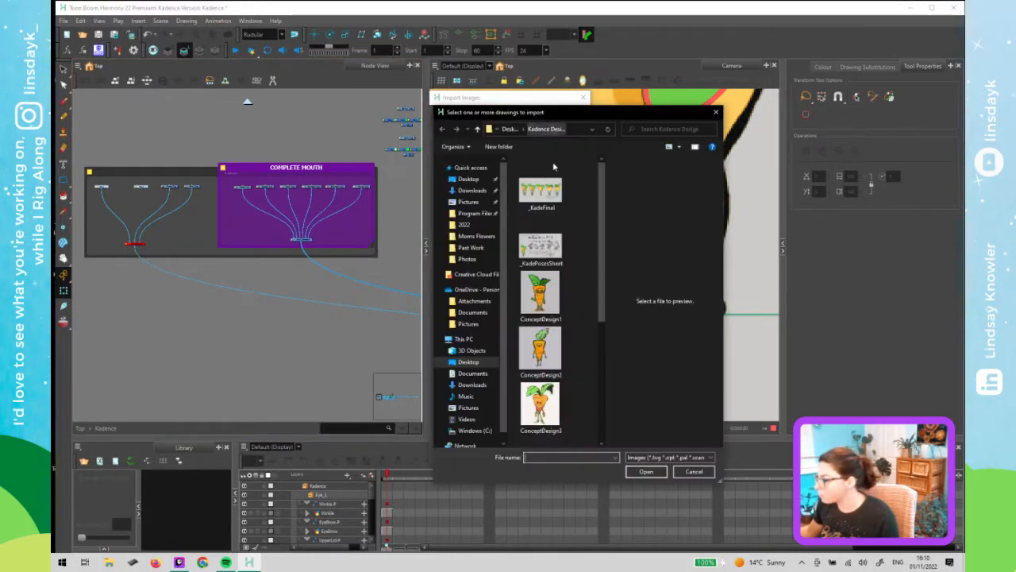
{"action": "left_click", "coordinate": [542, 252]}
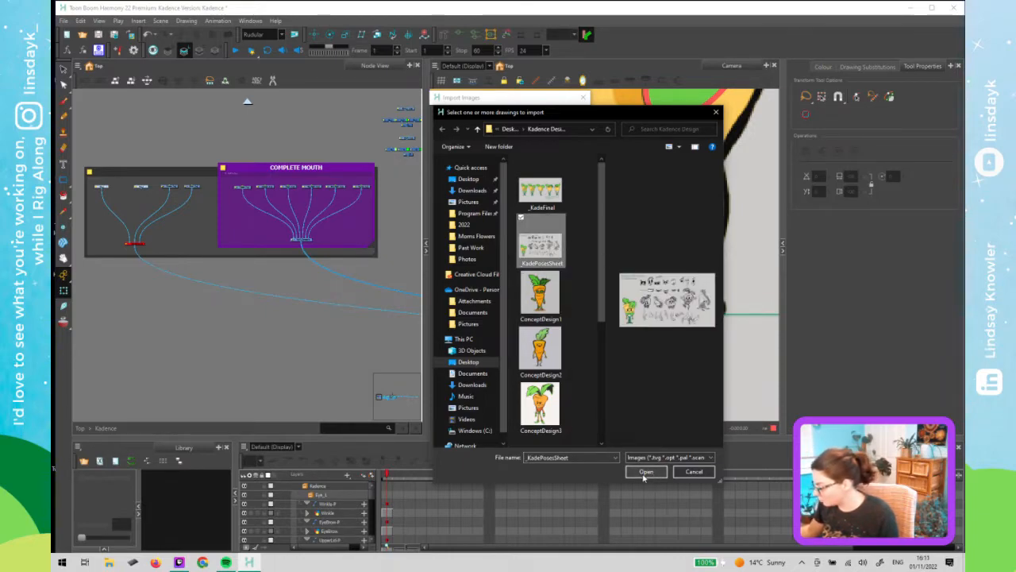
{"action": "left_click", "coordinate": [644, 474]}
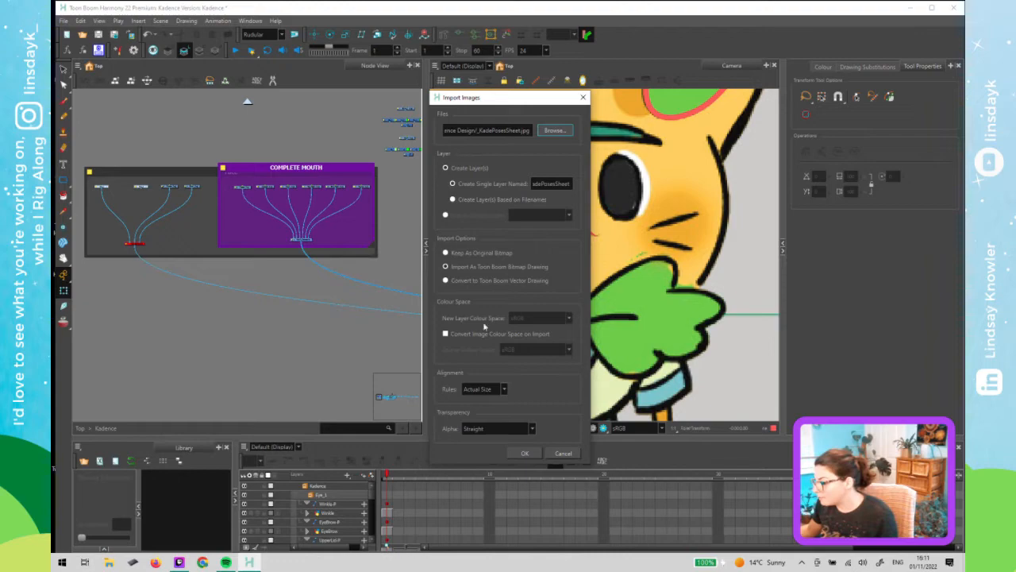
{"action": "left_click", "coordinate": [498, 429]}
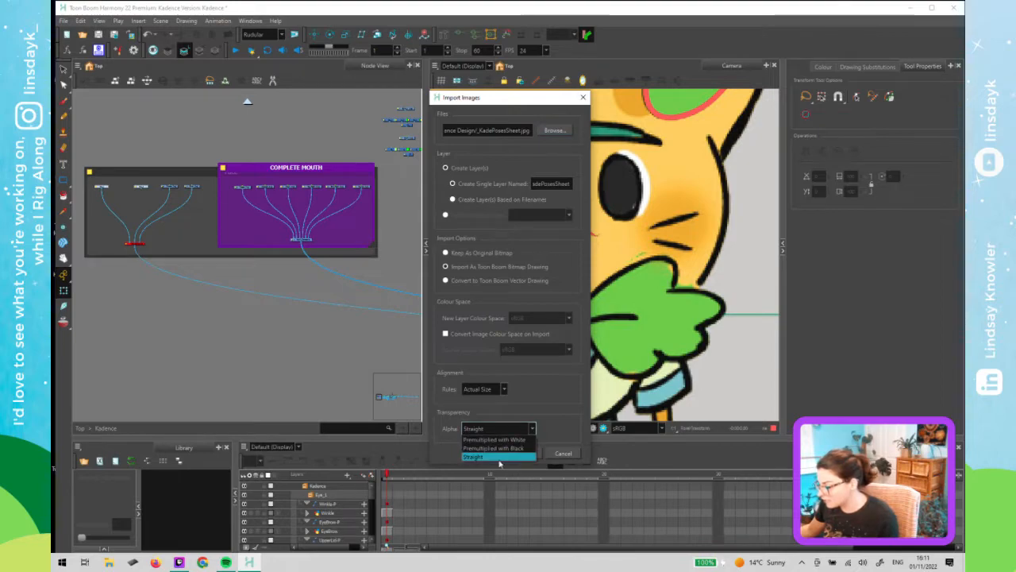
{"action": "left_click", "coordinate": [498, 458]}
{"action": "left_click", "coordinate": [522, 457]}
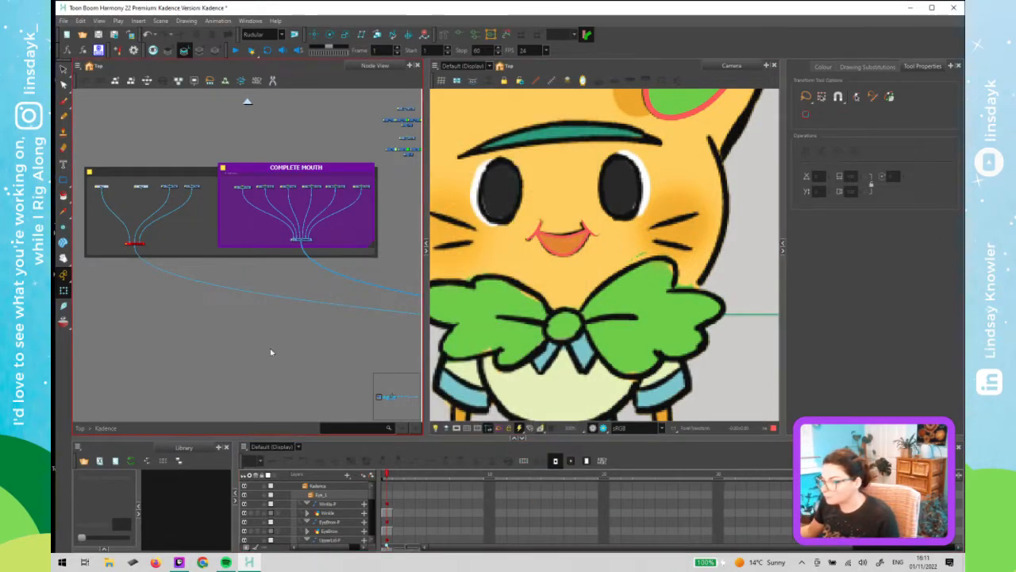
- Return to the top level and rearrange the imported pose sheet node beside the Kadence group node
{"action": "left_click", "coordinate": [247, 102]}
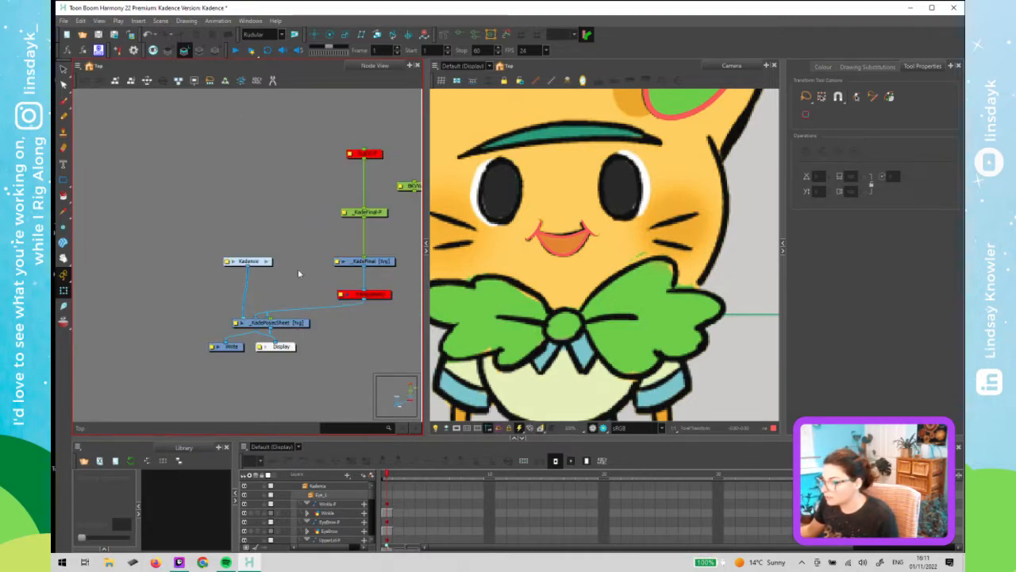
{"action": "left_click_drag", "start_coordinate": [274, 270], "coordinate": [243, 266]}
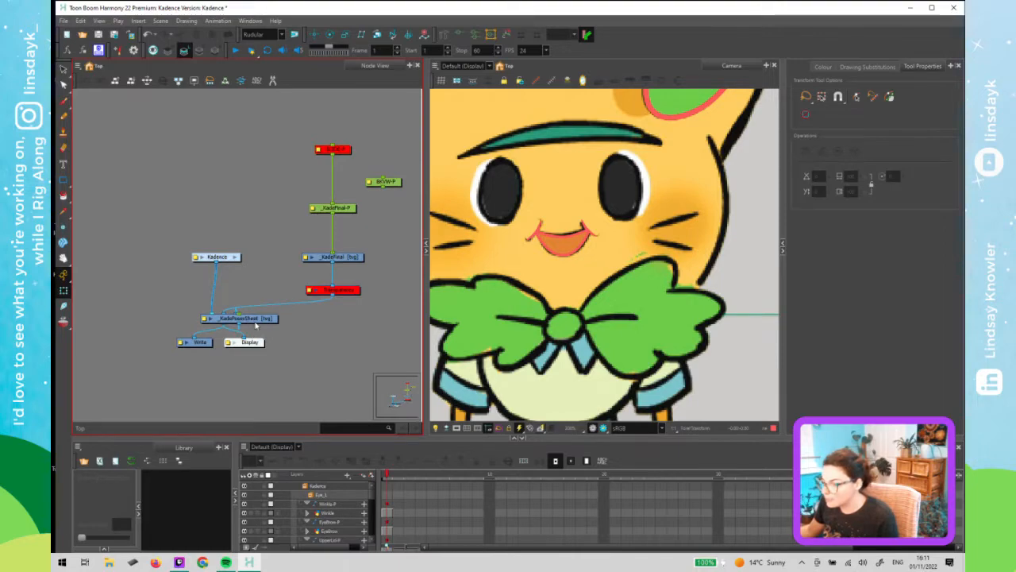
{"action": "left_click_drag", "start_coordinate": [256, 321], "coordinate": [262, 203]}
{"action": "scroll", "coordinate": [311, 270], "scroll_direction": "down", "scroll_amount": 2}
{"action": "scroll", "coordinate": [520, 318], "scroll_direction": "down", "scroll_amount": 8}
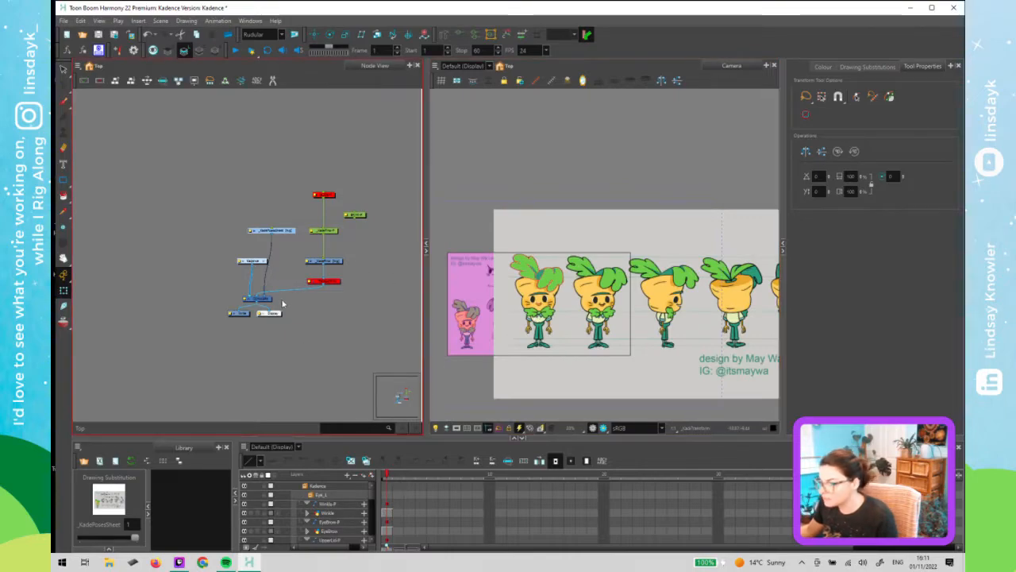
{"action": "left_click_drag", "start_coordinate": [265, 297], "coordinate": [258, 297]}
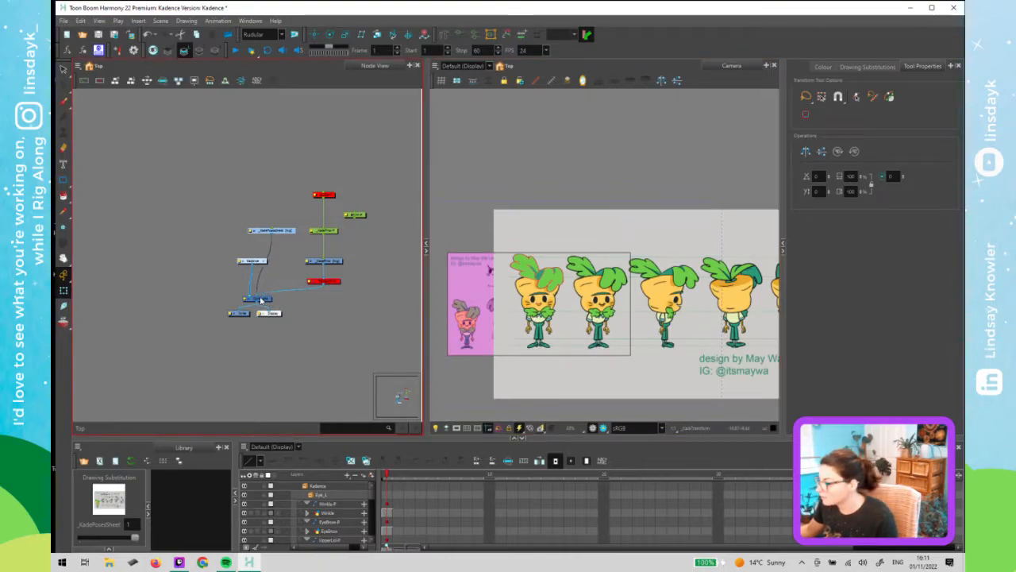
{"action": "left_click", "coordinate": [302, 306]}
{"action": "mouse_move", "coordinate": [219, 255]}
{"action": "left_mouse_down"}
{"action": "mouse_move", "coordinate": [254, 264]}
{"action": "mouse_move", "coordinate": [221, 267]}
{"action": "left_mouse_up"}
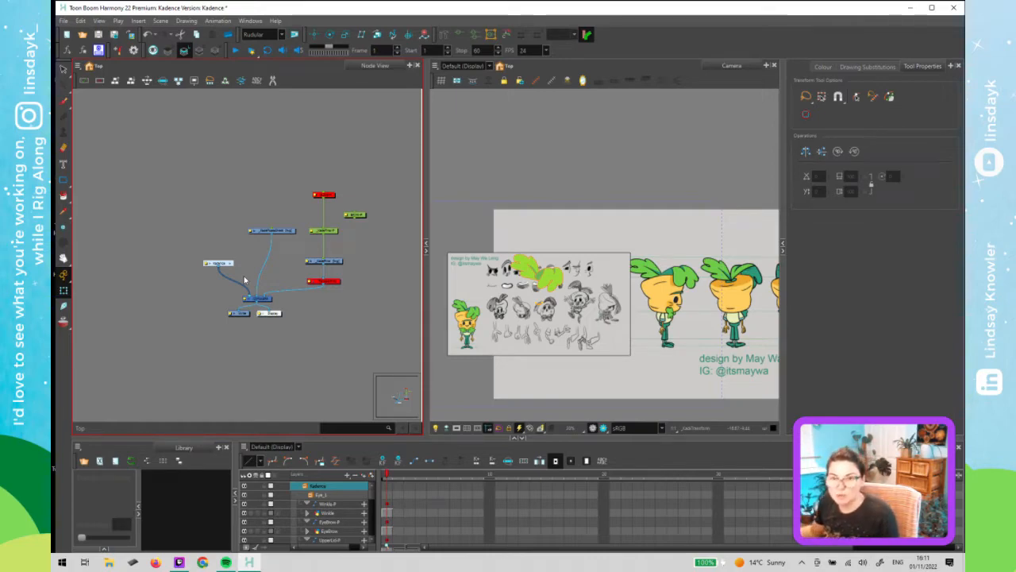
- Reposition the pose sheet drawing node beneath its peg in the top-level node view
{"action": "left_click", "coordinate": [356, 331]}
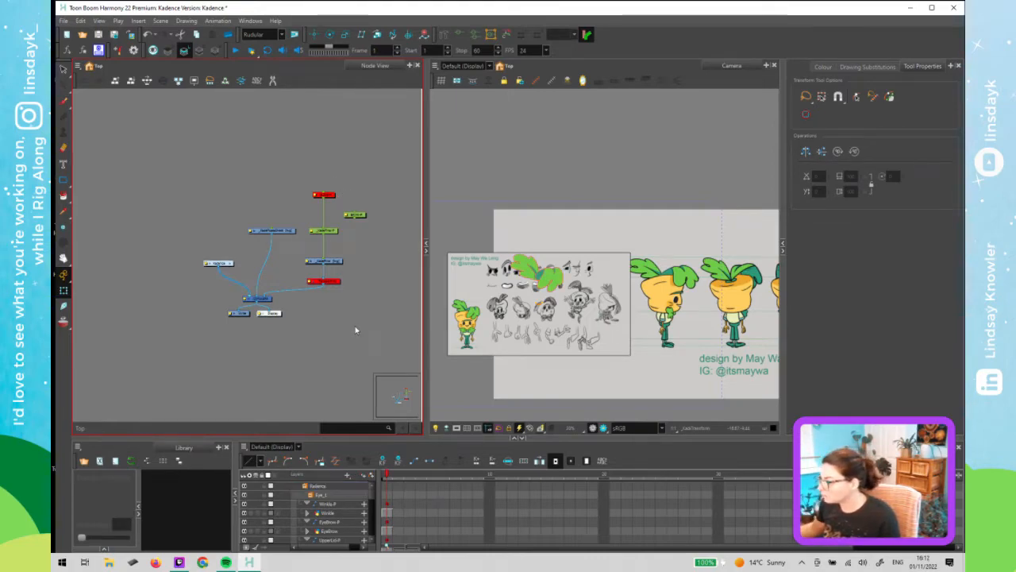
{"action": "left_click", "coordinate": [286, 234]}
{"action": "left_click_drag", "start_coordinate": [286, 234], "coordinate": [284, 270]}
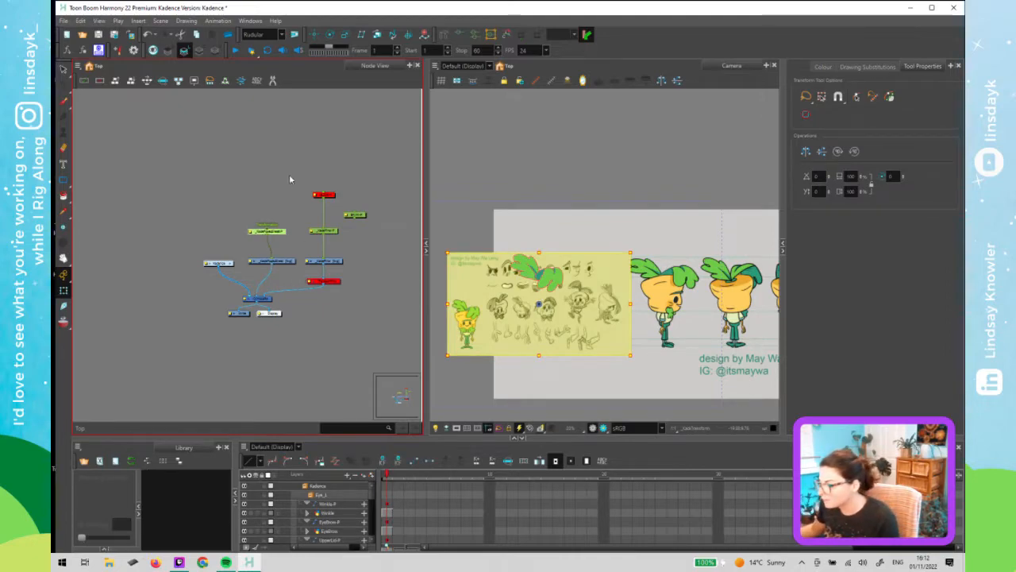
{"action": "left_click", "coordinate": [283, 232]}
{"action": "left_click", "coordinate": [282, 232]}
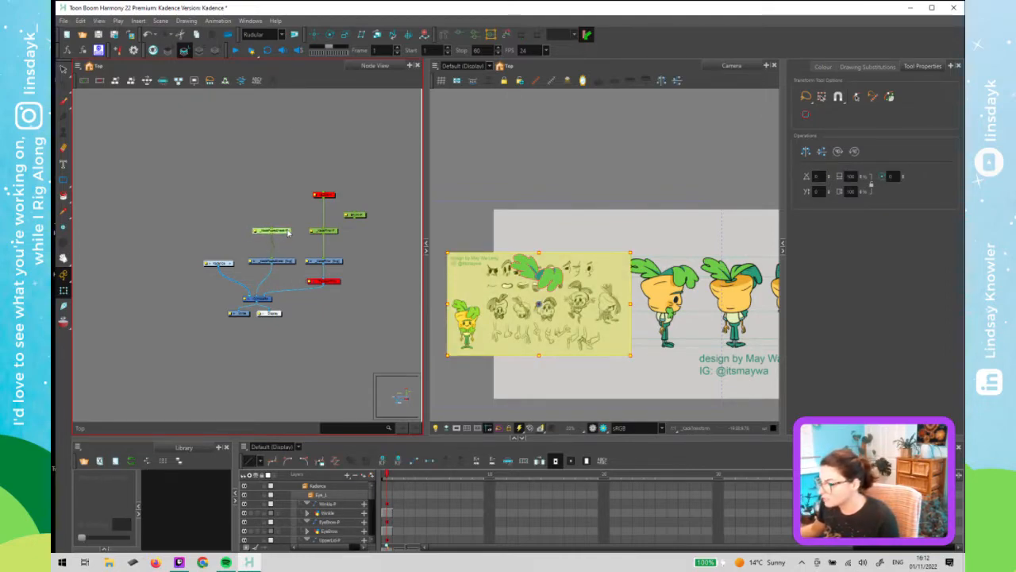
{"action": "left_click", "coordinate": [299, 281]}
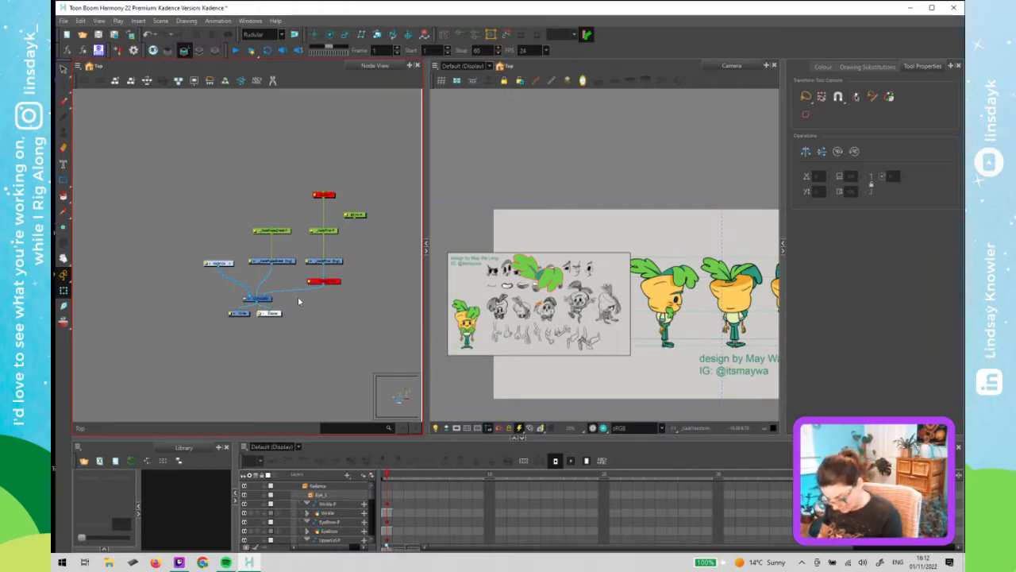
- Paste the copied node and connect it below the _KadeFinal drawing node
{"action": "key", "text": "ctrl+v"}
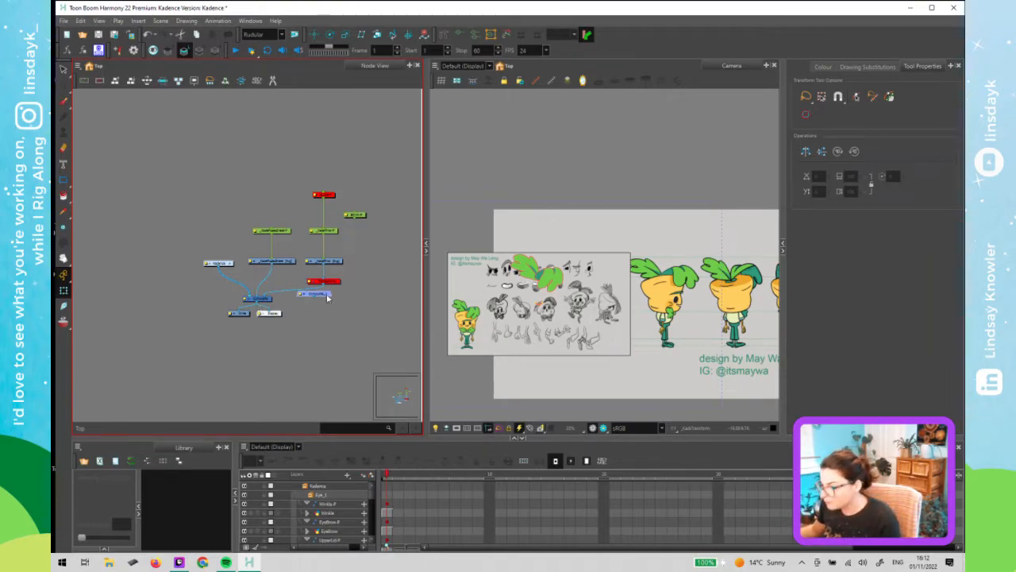
{"action": "left_click_drag", "start_coordinate": [327, 295], "coordinate": [344, 269]}
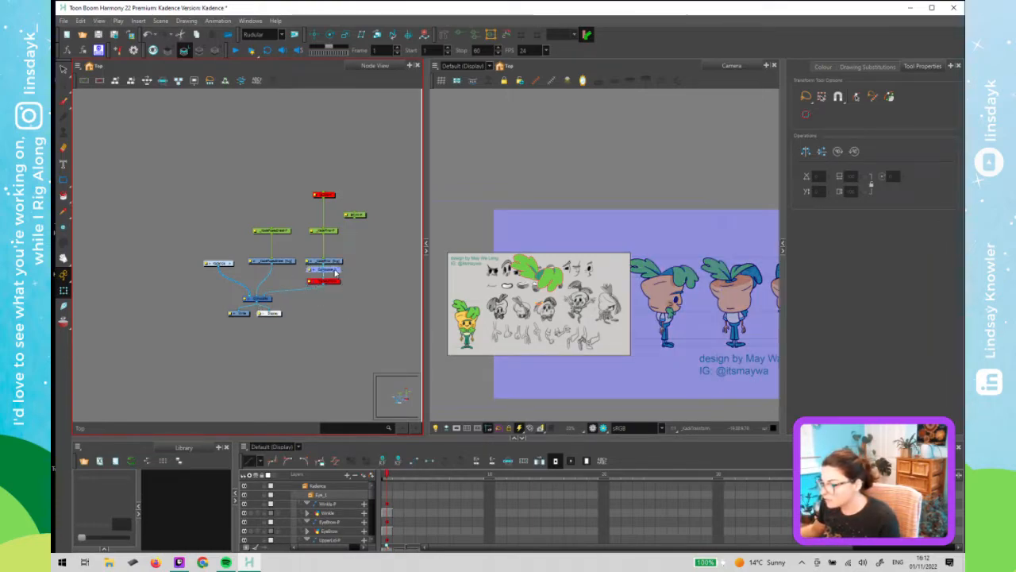
{"action": "mouse_move", "coordinate": [331, 172]}
{"action": "left_mouse_down"}
{"action": "mouse_move", "coordinate": [322, 262]}
{"action": "mouse_move", "coordinate": [347, 262]}
{"action": "mouse_move", "coordinate": [335, 237]}
{"action": "left_mouse_up"}
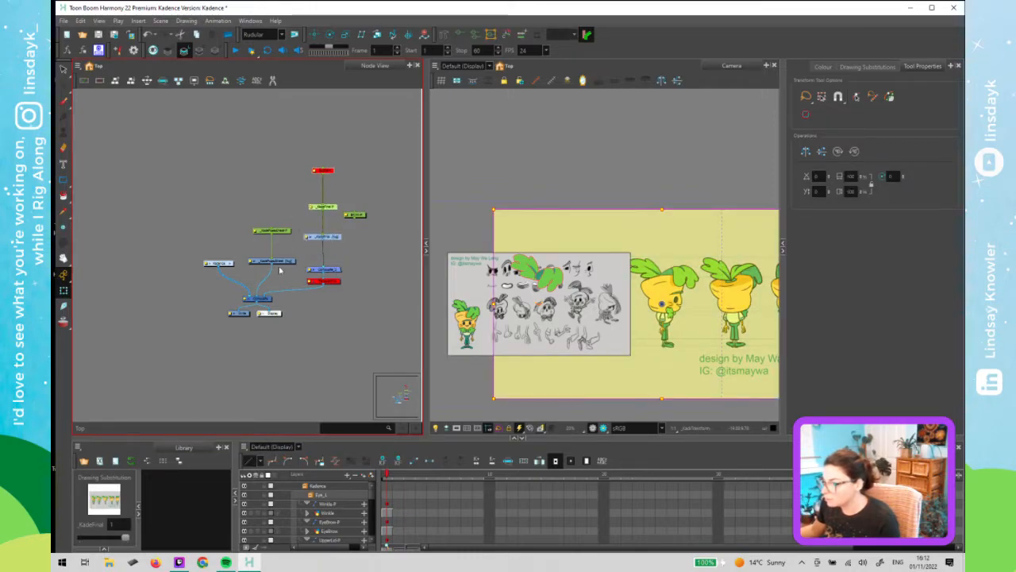
- Rearrange the pose sheet peg and drawing nodes beside the _KadeFinal nodes above the composite in the node view
{"action": "mouse_move", "coordinate": [282, 271]}
{"action": "left_mouse_down"}
{"action": "mouse_move", "coordinate": [270, 229]}
{"action": "mouse_move", "coordinate": [278, 250]}
{"action": "left_mouse_up"}
{"action": "left_click_drag", "start_coordinate": [361, 217], "coordinate": [345, 222]}
{"action": "left_click", "coordinate": [366, 257]}
{"action": "mouse_move", "coordinate": [255, 296]}
{"action": "left_mouse_down"}
{"action": "mouse_move", "coordinate": [265, 267]}
{"action": "mouse_move", "coordinate": [316, 267]}
{"action": "left_mouse_up"}
{"action": "left_click_drag", "start_coordinate": [279, 158], "coordinate": [358, 248]}
{"action": "left_click_drag", "start_coordinate": [292, 243], "coordinate": [328, 239]}
{"action": "left_click", "coordinate": [318, 246]}
{"action": "left_click_drag", "start_coordinate": [308, 178], "coordinate": [313, 239]}
{"action": "left_click_drag", "start_coordinate": [313, 237], "coordinate": [310, 231]}
{"action": "left_click", "coordinate": [325, 253]}
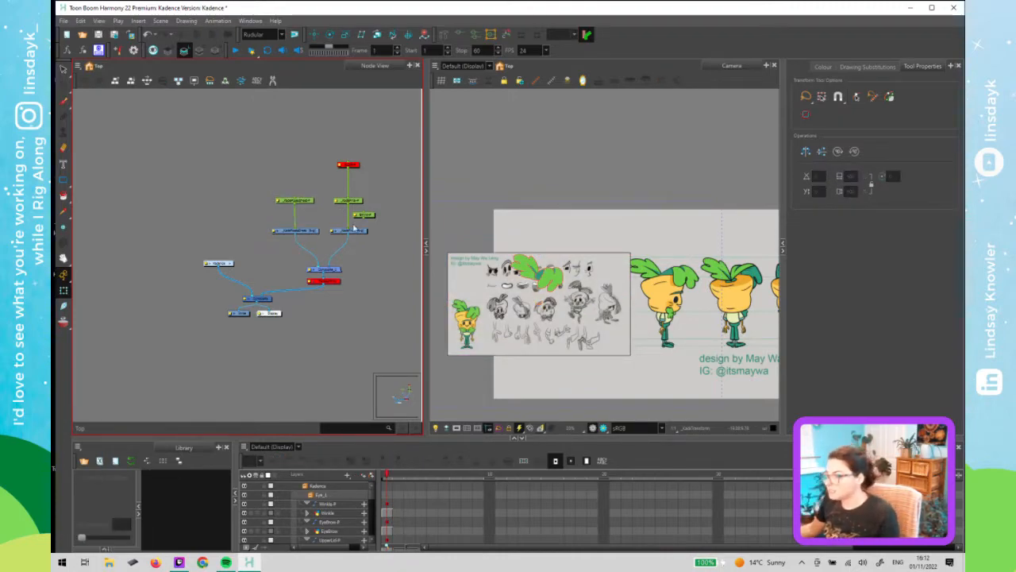
- Disable the _KadeFinal drawing node to view the pose sheet alone, then enable it again
{"action": "left_click", "coordinate": [355, 230]}
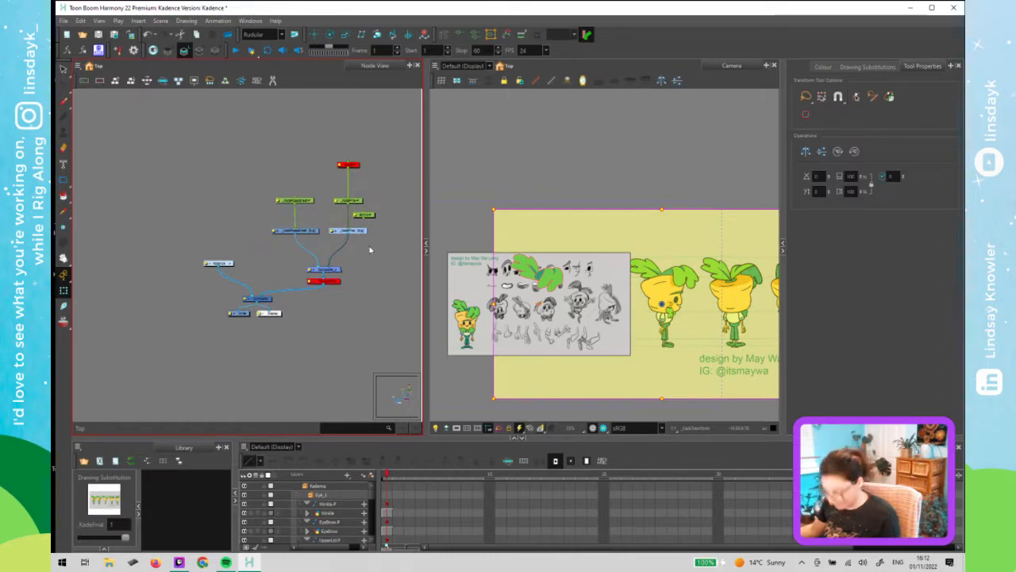
{"action": "key", "text": "d"}
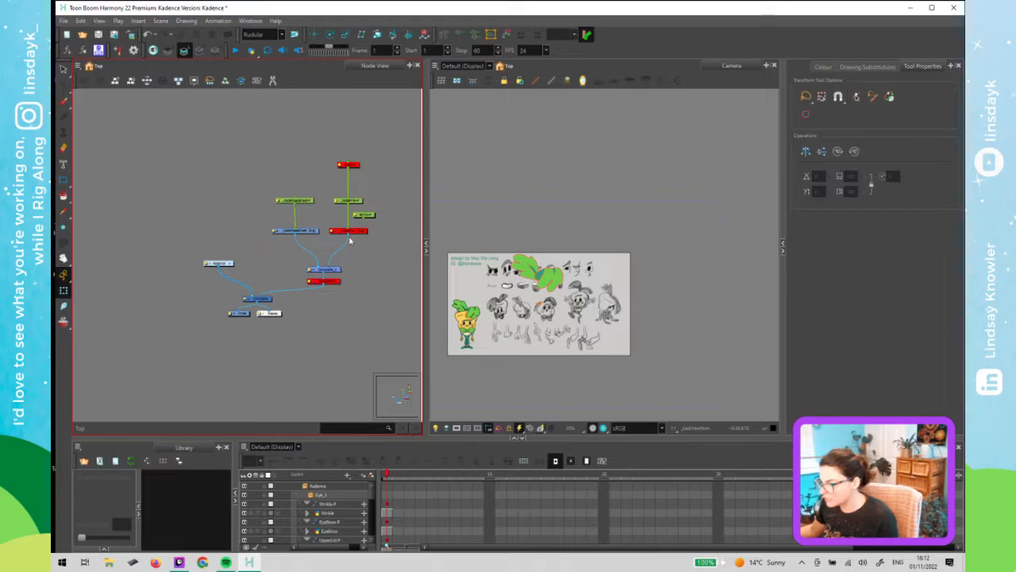
{"action": "left_click", "coordinate": [547, 329]}
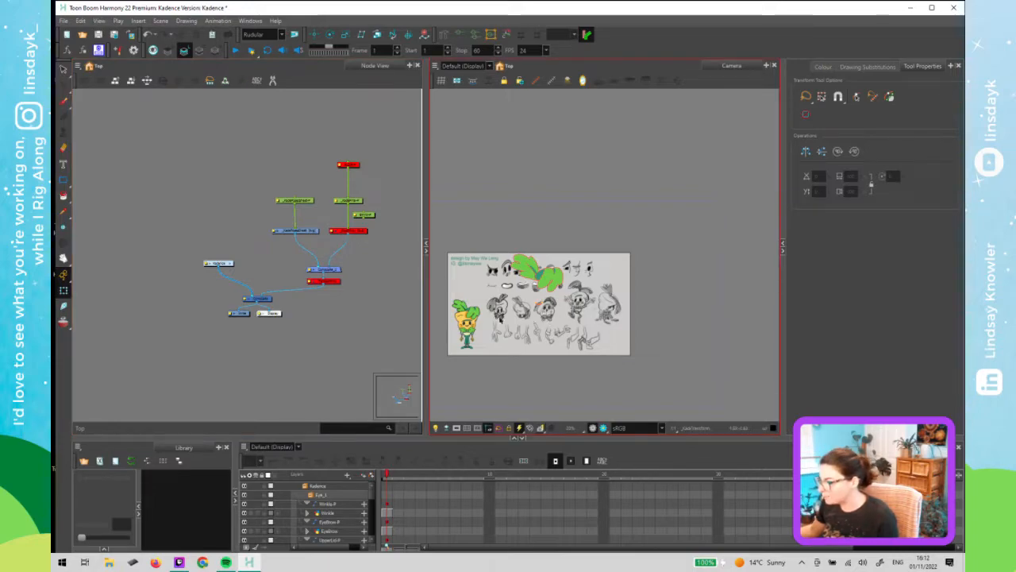
{"action": "left_click", "coordinate": [266, 233]}
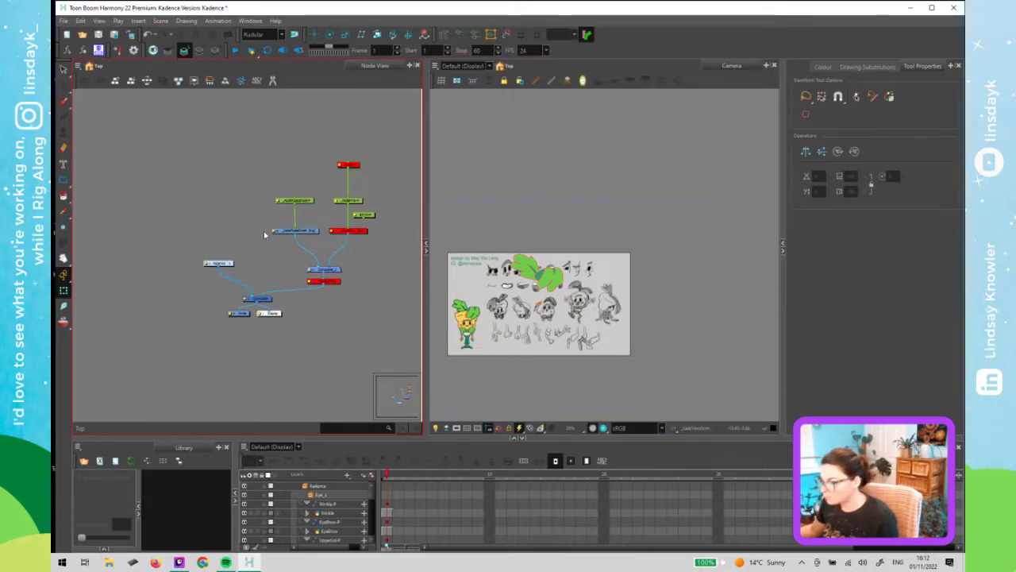
{"action": "left_click", "coordinate": [354, 232]}
{"action": "key", "text": "a"}
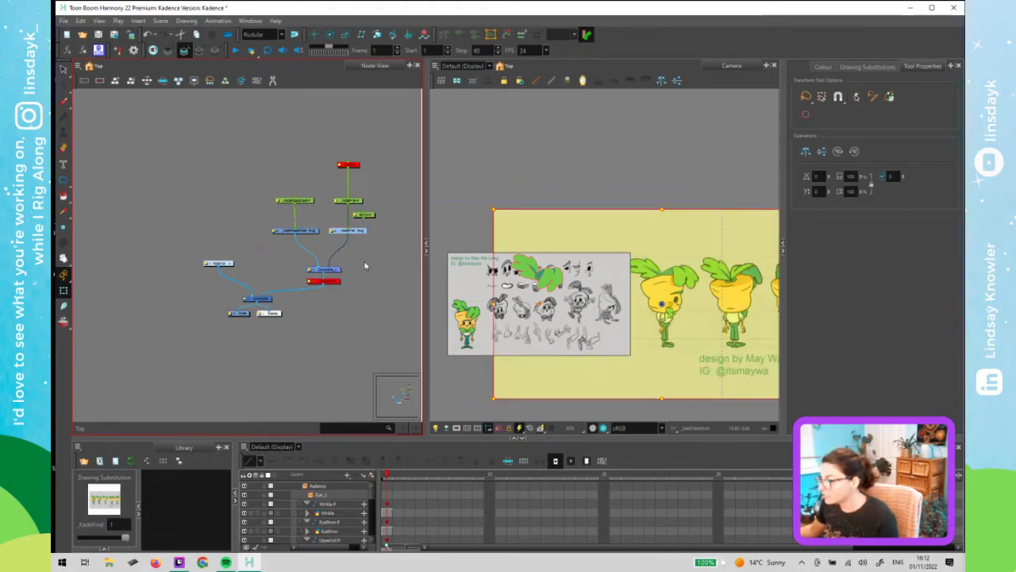
{"action": "left_click", "coordinate": [366, 265]}
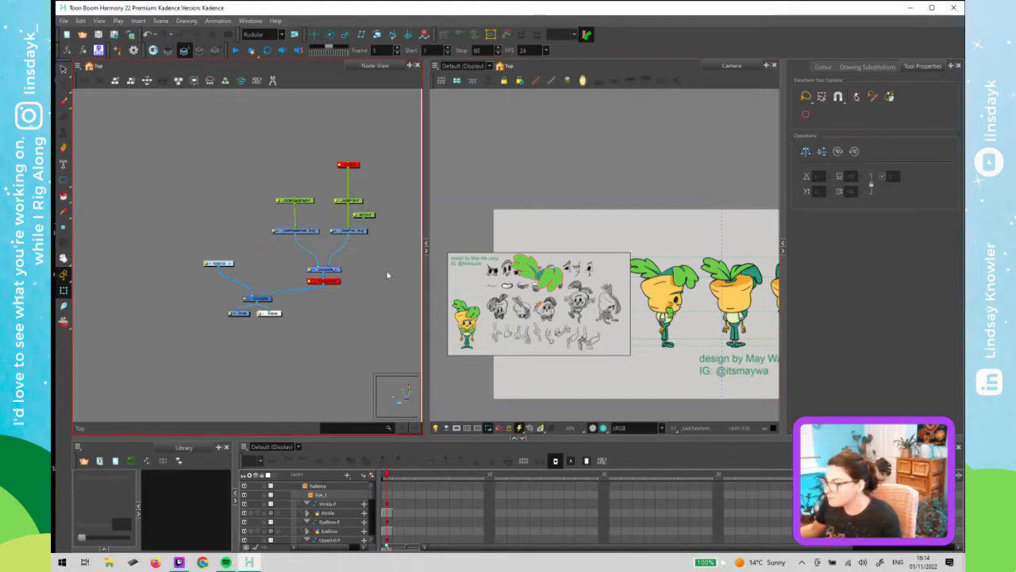
- Disable the Kadence group node and zoom the camera view in to examine the pose sheet
{"action": "left_click_drag", "start_coordinate": [237, 253], "coordinate": [224, 276]}
{"action": "key", "text": "d"}
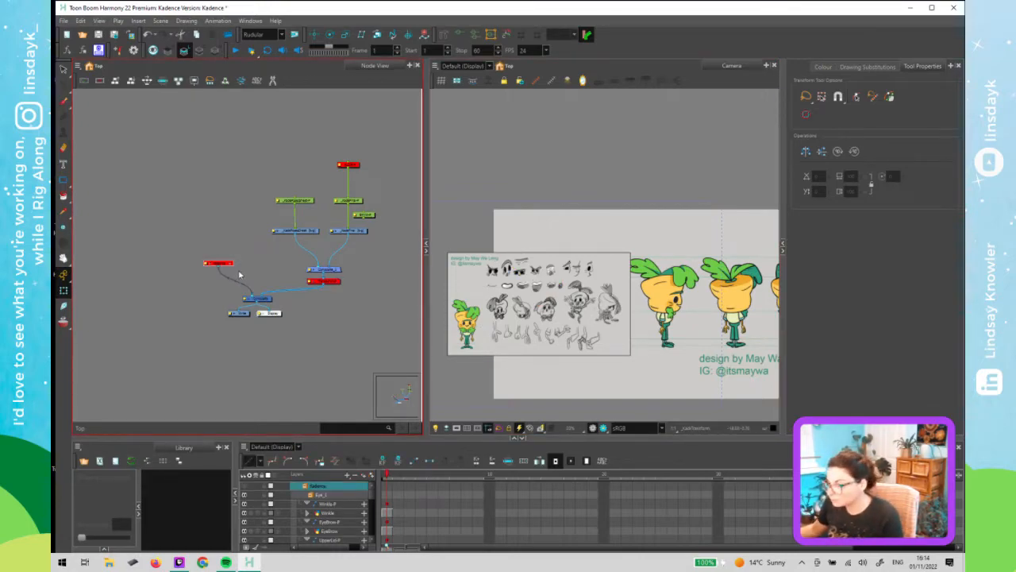
{"action": "left_click", "coordinate": [242, 276]}
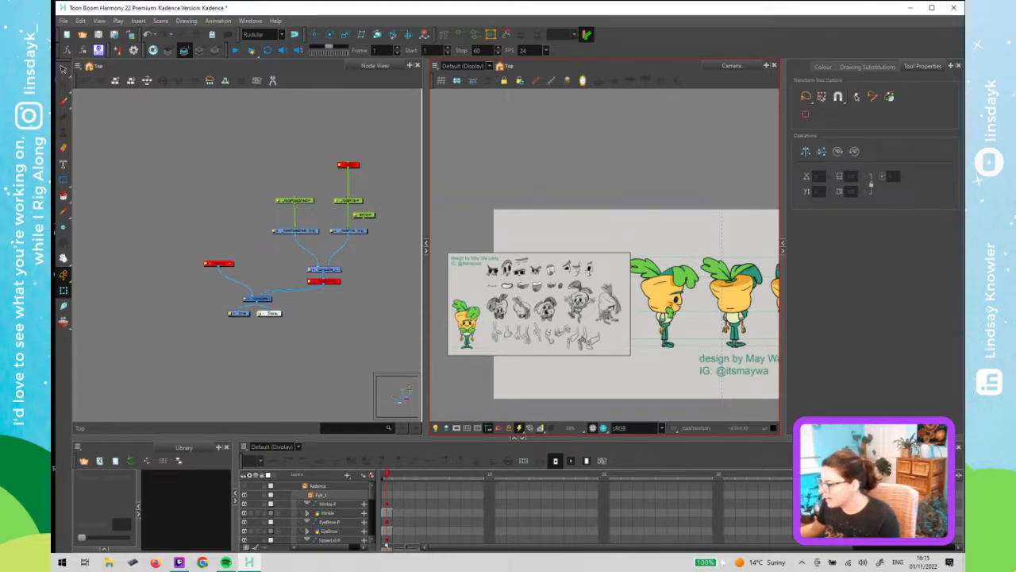
{"action": "left_click", "coordinate": [547, 311]}
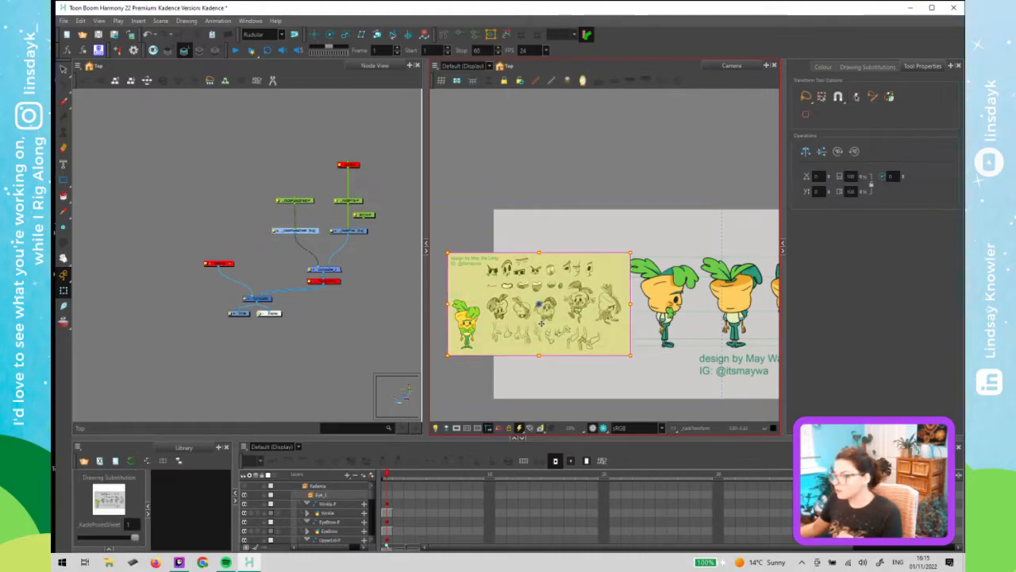
{"action": "left_click", "coordinate": [575, 223]}
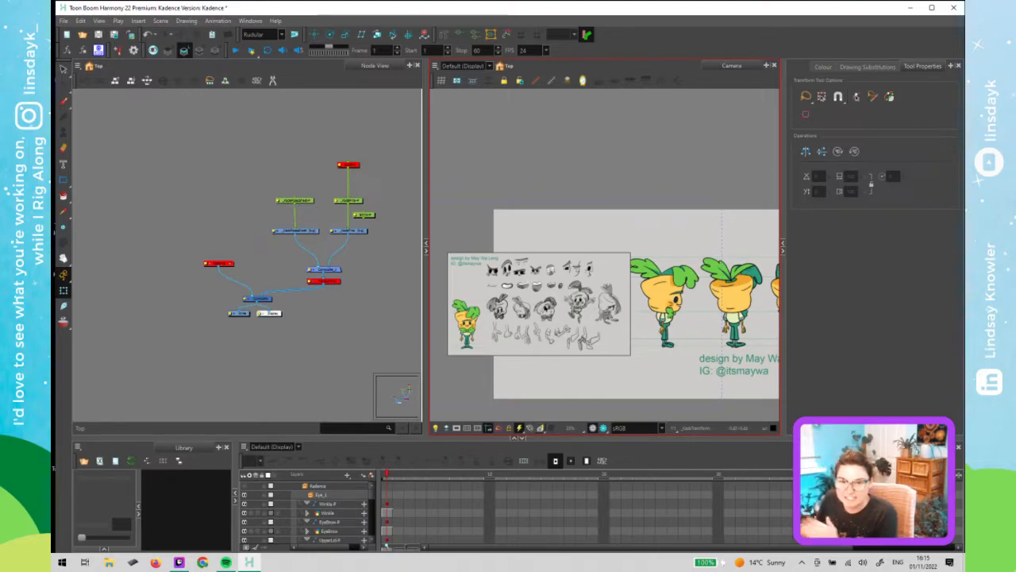
{"action": "scroll", "coordinate": [529, 320], "scroll_direction": "up", "scroll_amount": 2}
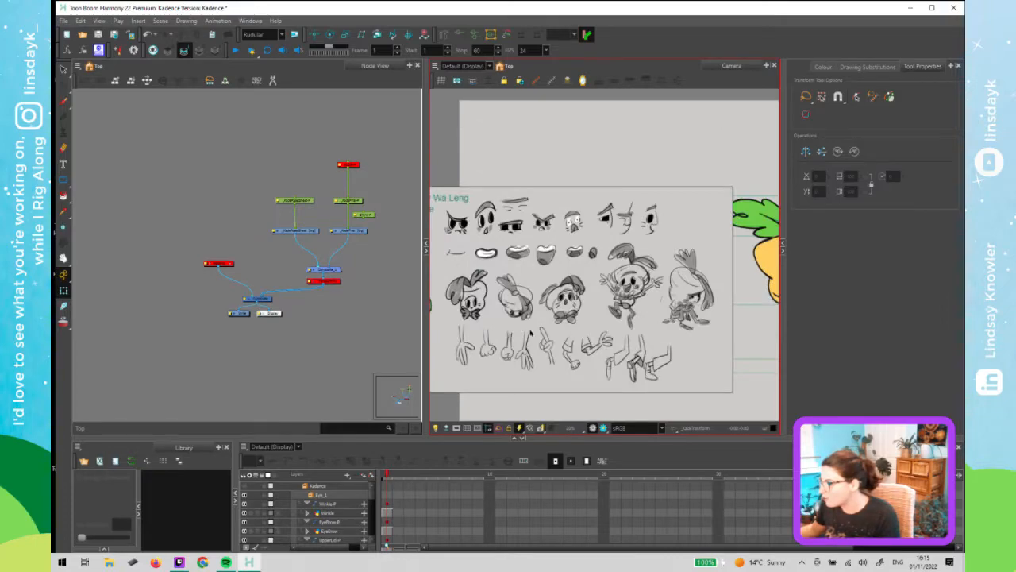
{"action": "left_click_drag", "start_coordinate": [512, 336], "coordinate": [550, 313]}
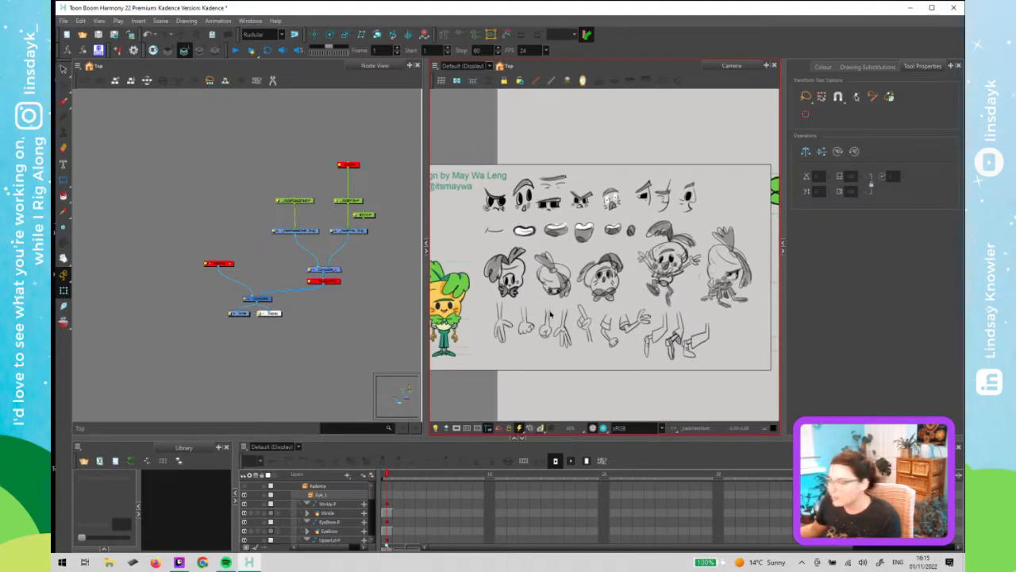
{"action": "scroll", "coordinate": [540, 288], "scroll_direction": "up", "scroll_amount": 1}
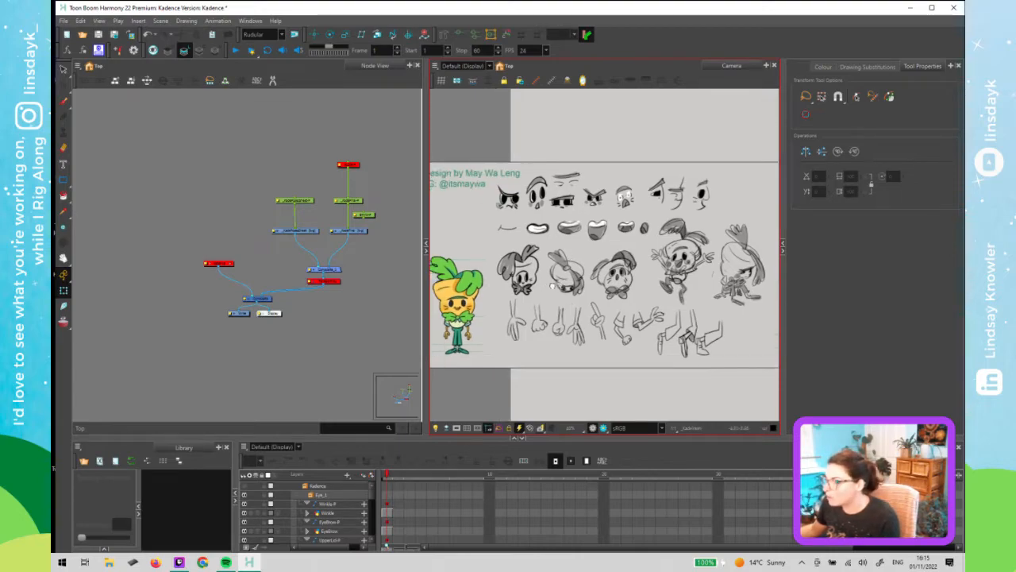
{"action": "scroll", "coordinate": [546, 290], "scroll_direction": "up", "scroll_amount": 1}
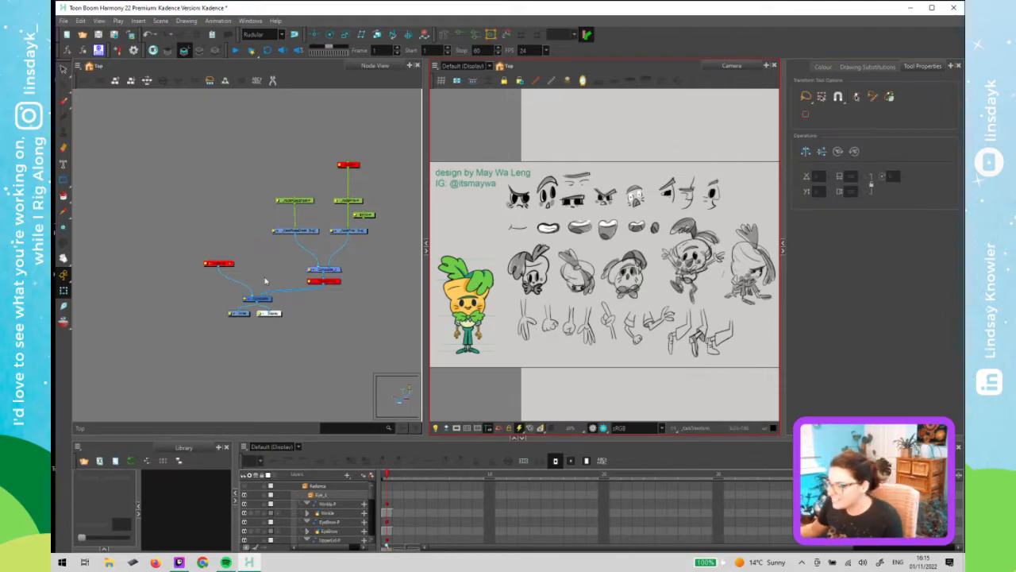
{"action": "left_click", "coordinate": [159, 266]}
{"action": "left_click", "coordinate": [512, 283]}
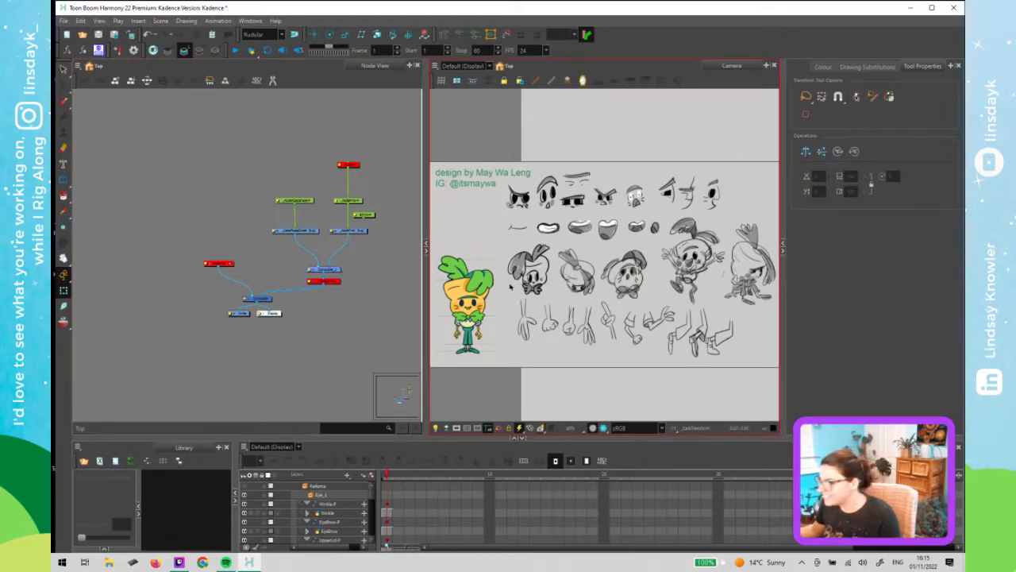
{"action": "left_click", "coordinate": [341, 296]}
{"action": "left_click", "coordinate": [308, 201]}
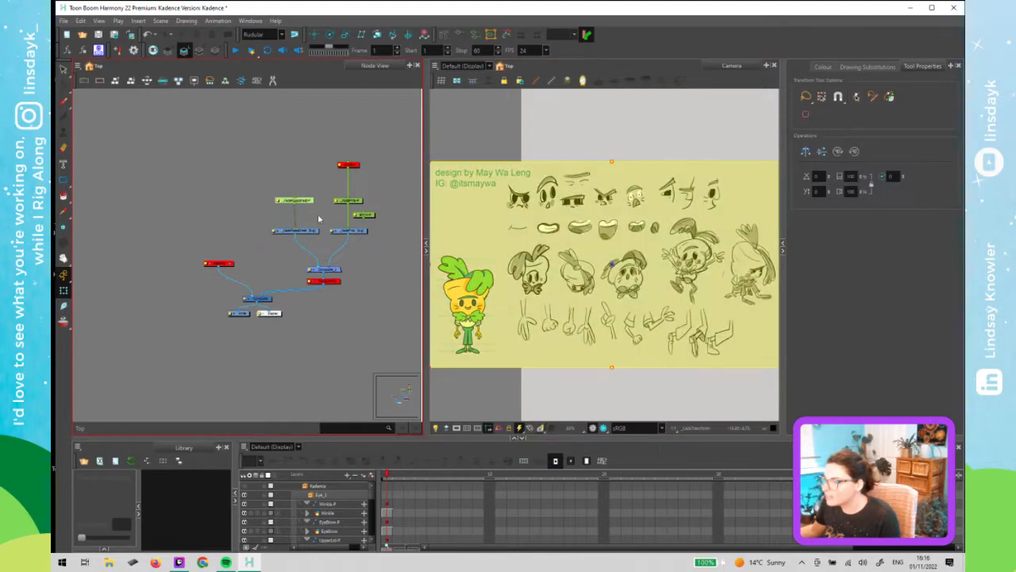
{"action": "scroll", "coordinate": [531, 296], "scroll_direction": "down", "scroll_amount": 2}
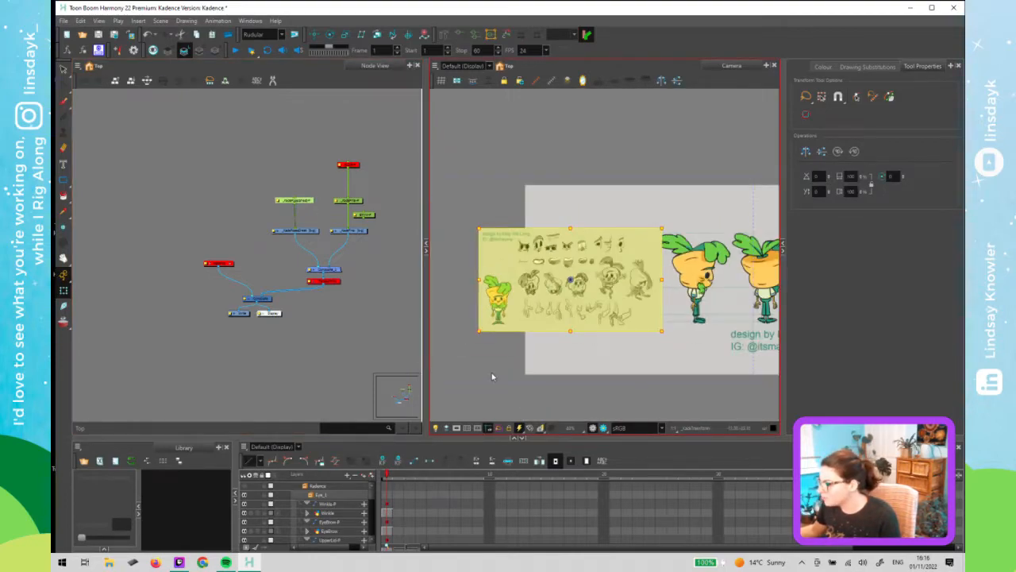
{"action": "left_click", "coordinate": [521, 344]}
- Re-enable the Kadence group node, then toggle the _KadePosesSheet drawing node off and back on
{"action": "left_click", "coordinate": [257, 254]}
{"action": "left_click_drag", "start_coordinate": [236, 256], "coordinate": [211, 280]}
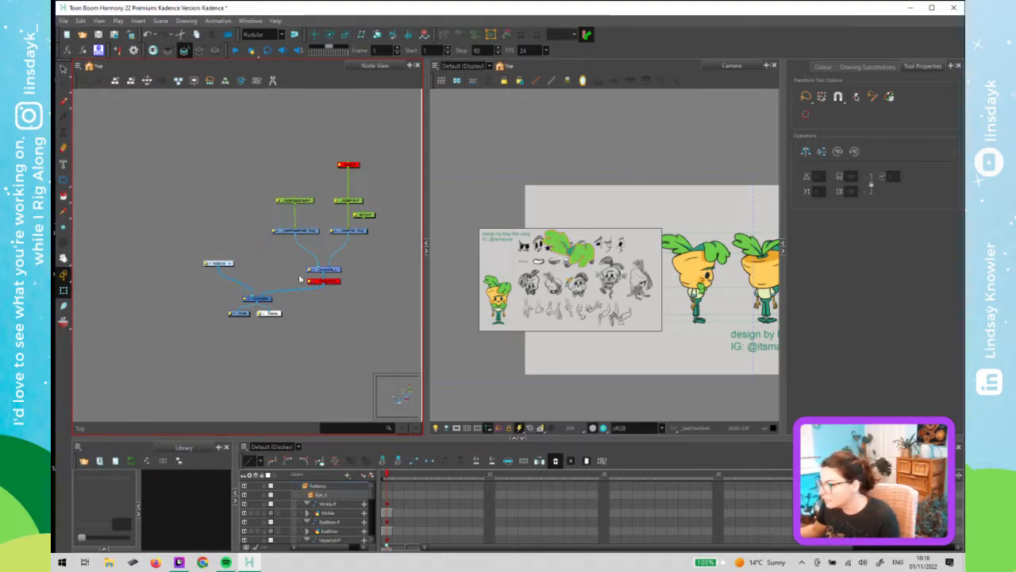
{"action": "left_click", "coordinate": [702, 225]}
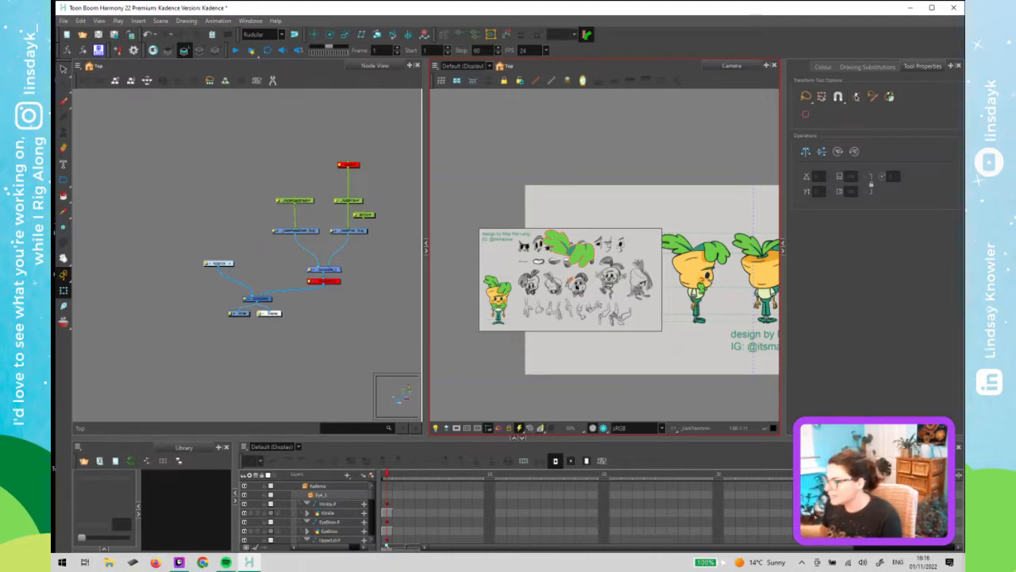
{"action": "left_click", "coordinate": [311, 230]}
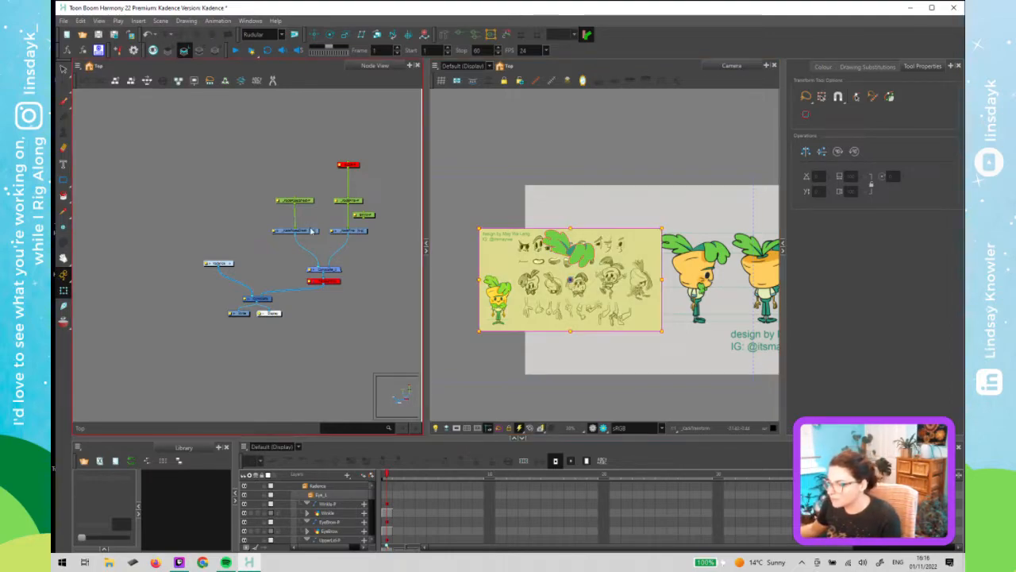
{"action": "key", "text": "d"}
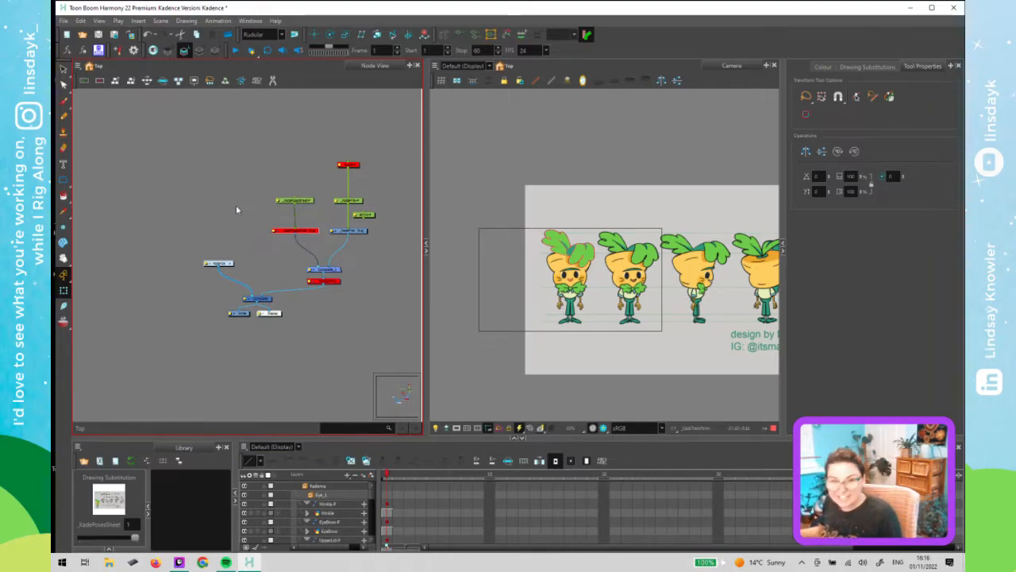
{"action": "left_click", "coordinate": [459, 189]}
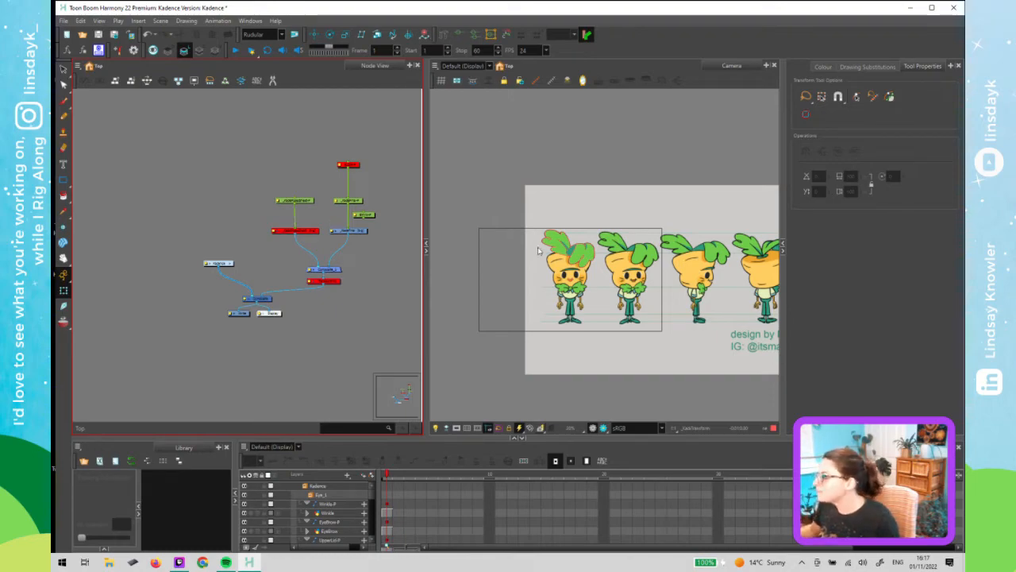
{"action": "left_click", "coordinate": [518, 230]}
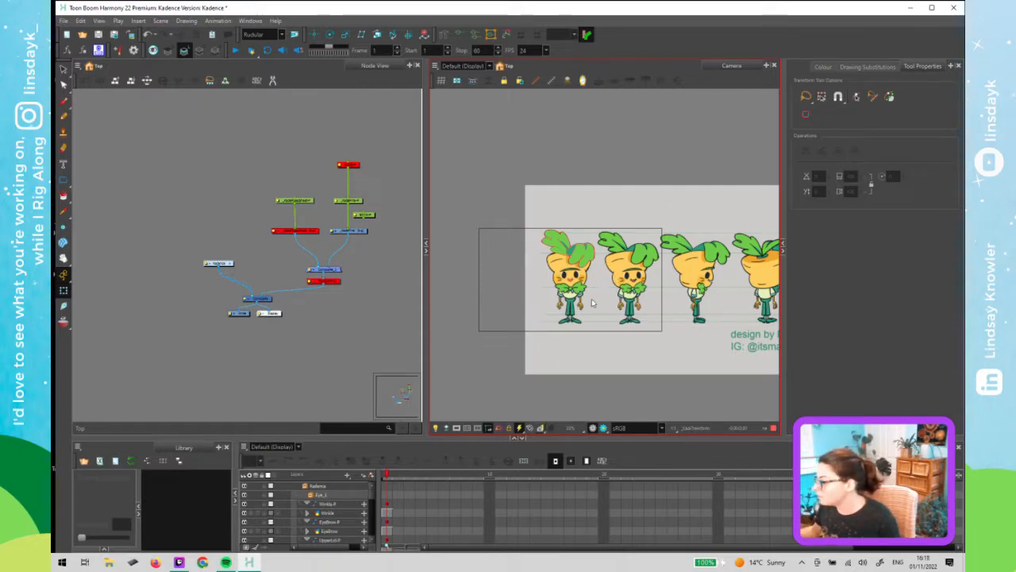
{"action": "left_click", "coordinate": [372, 235]}
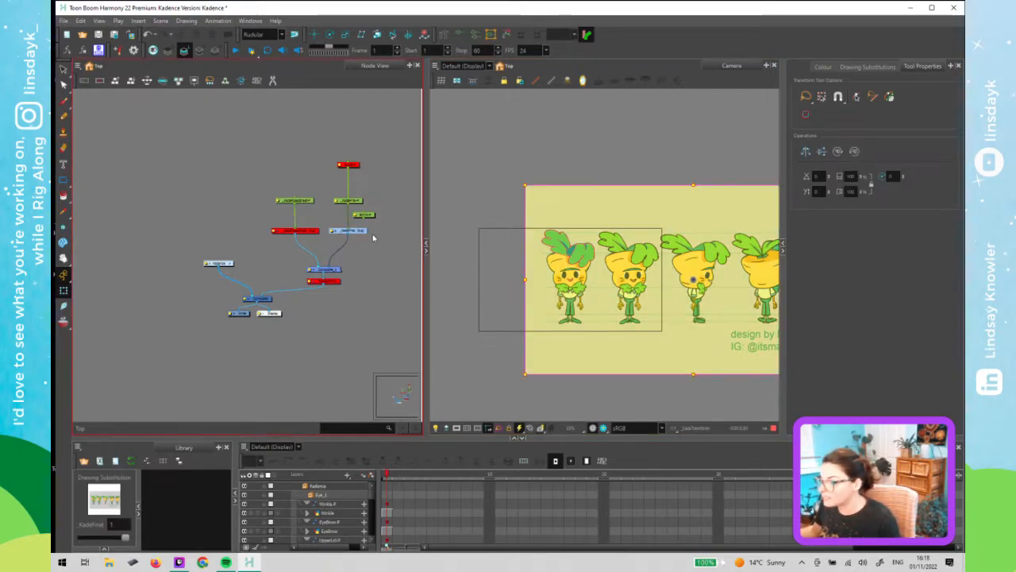
{"action": "scroll", "coordinate": [347, 257], "scroll_direction": "up", "scroll_amount": 3}
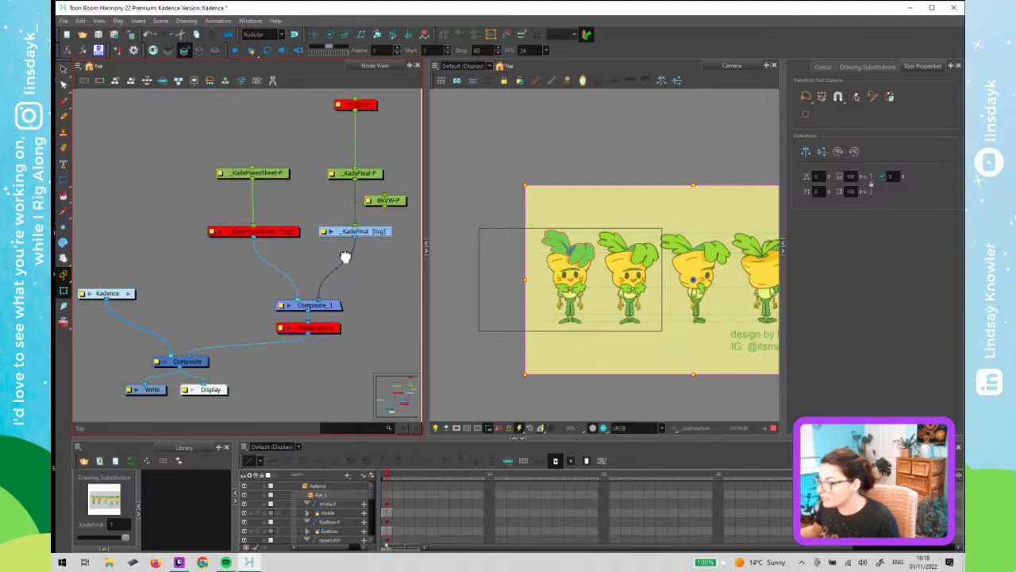
{"action": "left_click", "coordinate": [300, 267]}
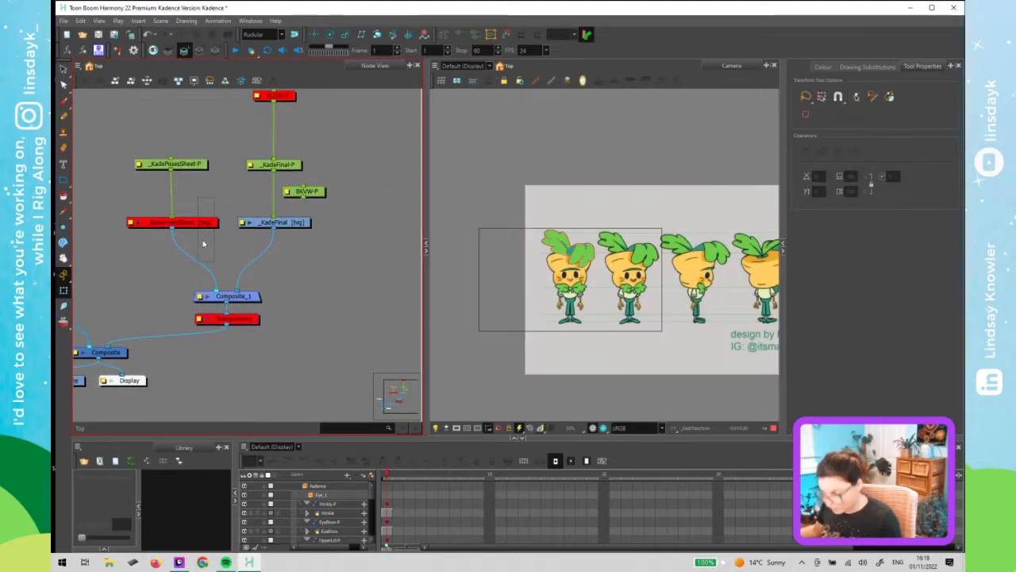
{"action": "left_click_drag", "start_coordinate": [204, 243], "coordinate": [206, 237]}
{"action": "key", "text": "a"}
- Pull the Transparency node out of the composite chain and enable it
{"action": "left_click", "coordinate": [234, 320]}
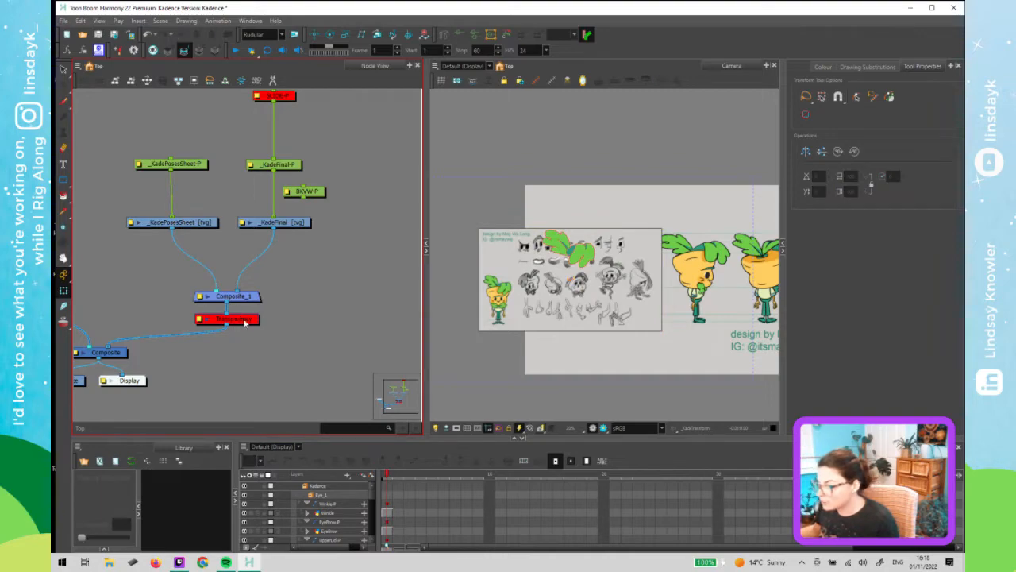
{"action": "left_click_drag", "start_coordinate": [246, 322], "coordinate": [310, 278]}
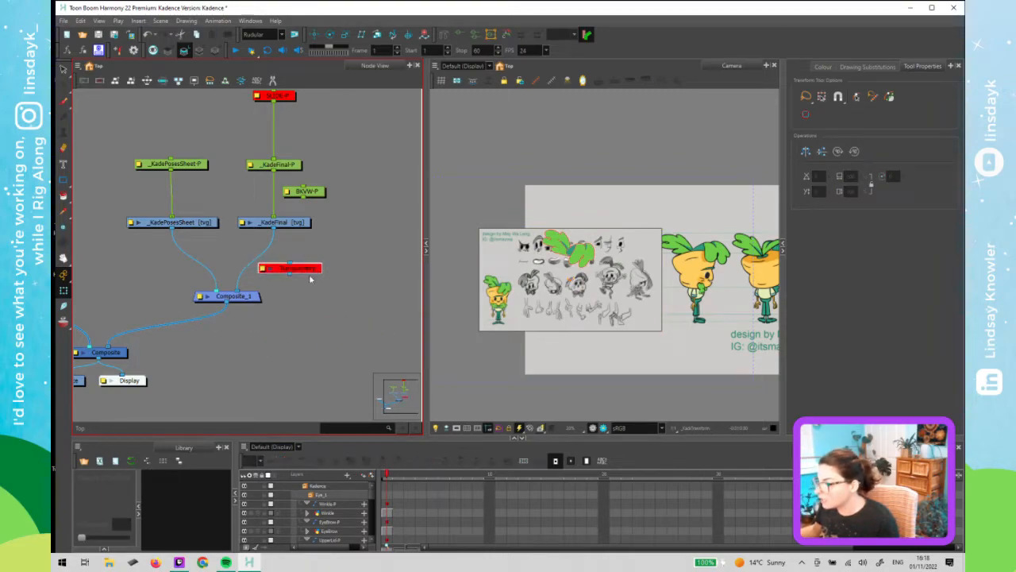
{"action": "key", "text": "a"}
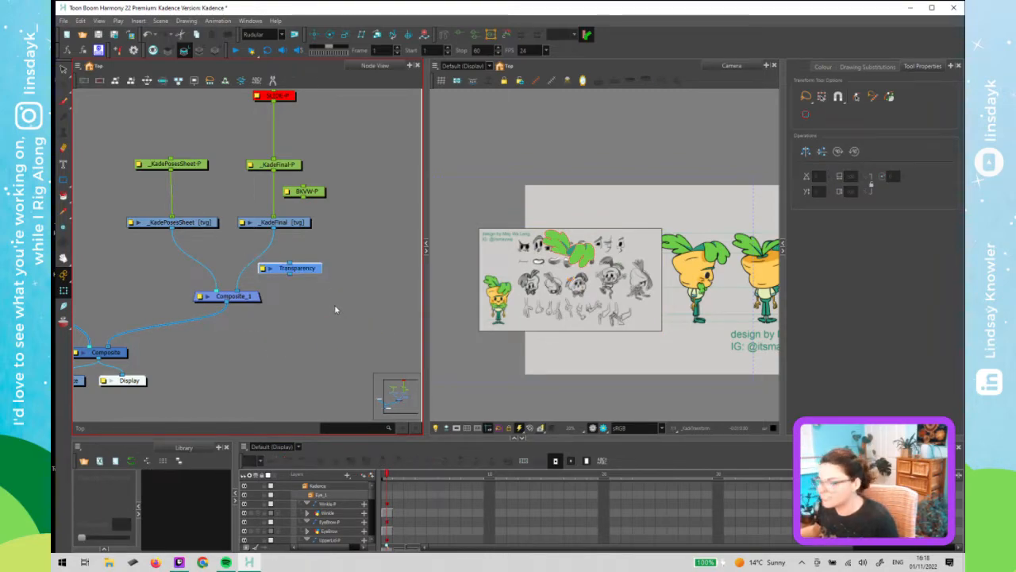
{"action": "left_click", "coordinate": [335, 309]}
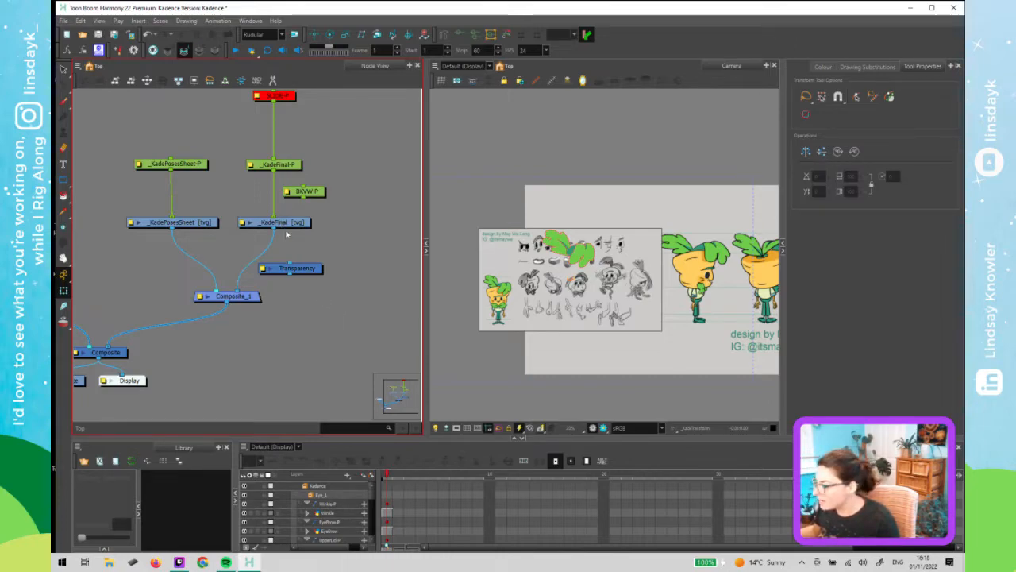
- Open the _KadeFinal drawing layer's properties and set its opacity to 50
{"action": "double_click", "coordinate": [244, 225]}
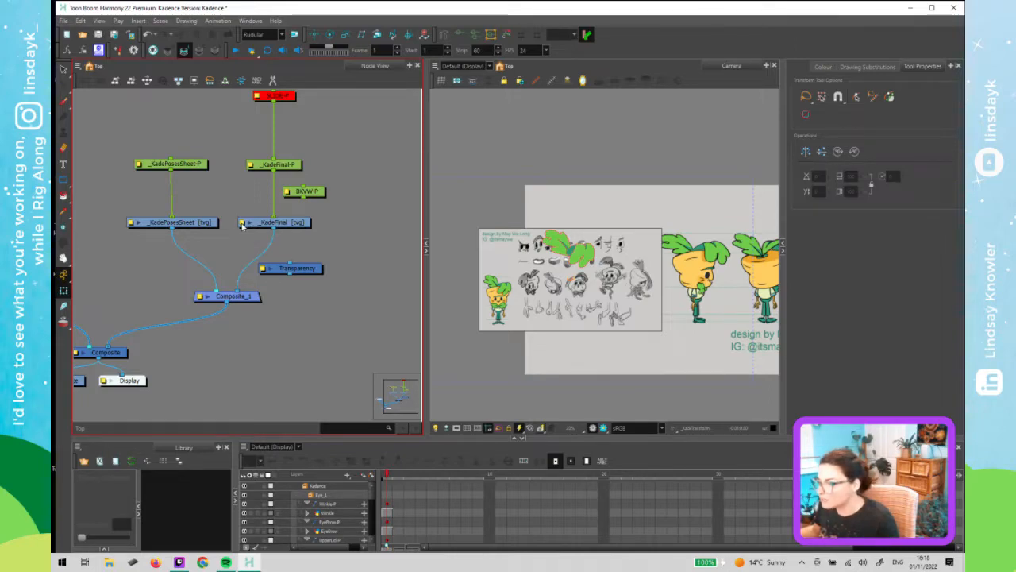
{"action": "mouse_move", "coordinate": [570, 267]}
{"action": "left_mouse_down"}
{"action": "mouse_move", "coordinate": [481, 157]}
{"action": "mouse_move", "coordinate": [330, 95]}
{"action": "left_mouse_up"}
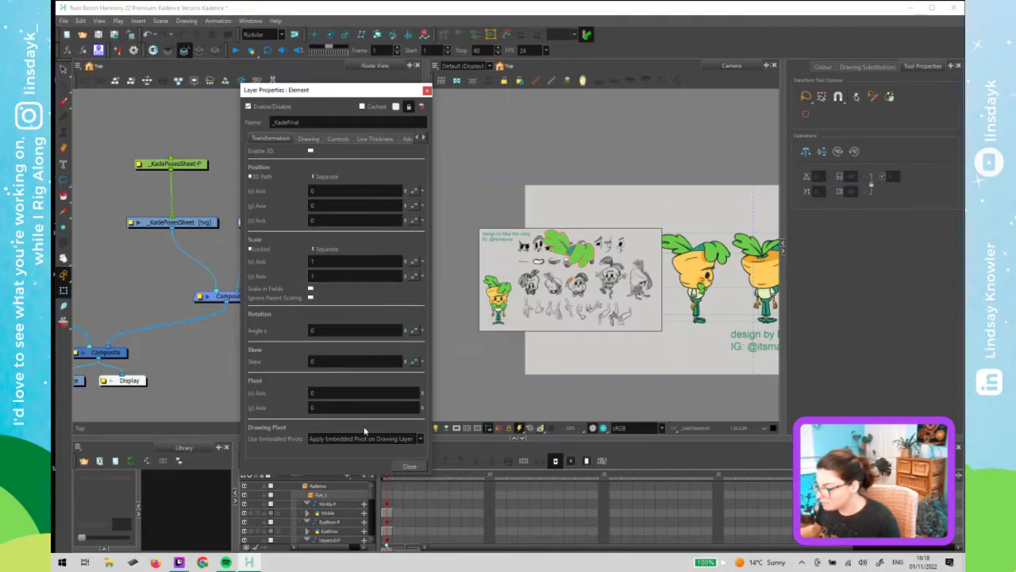
{"action": "left_click", "coordinate": [424, 138]}
{"action": "left_click", "coordinate": [397, 141]}
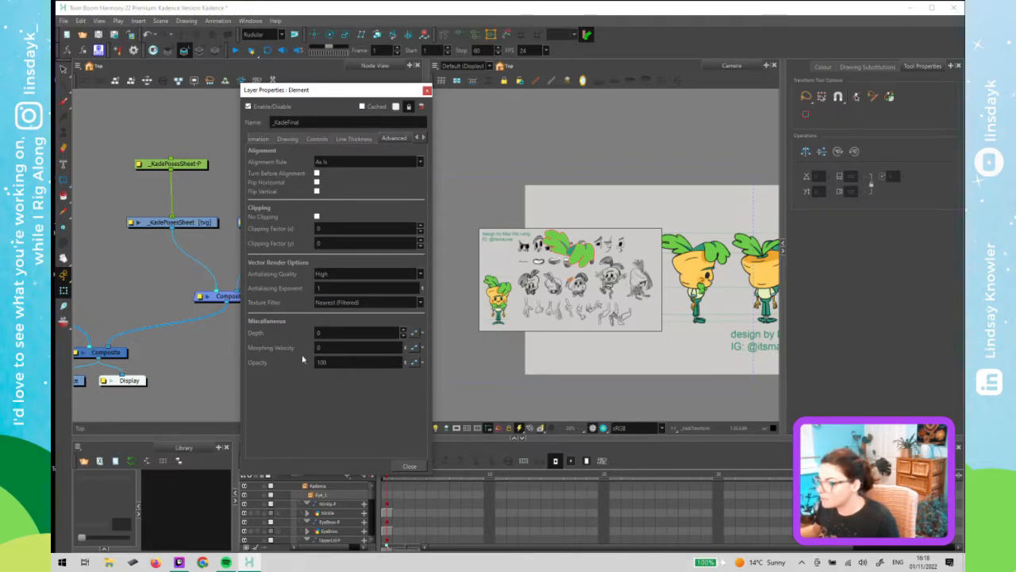
{"action": "left_click_drag", "start_coordinate": [329, 363], "coordinate": [305, 367]}
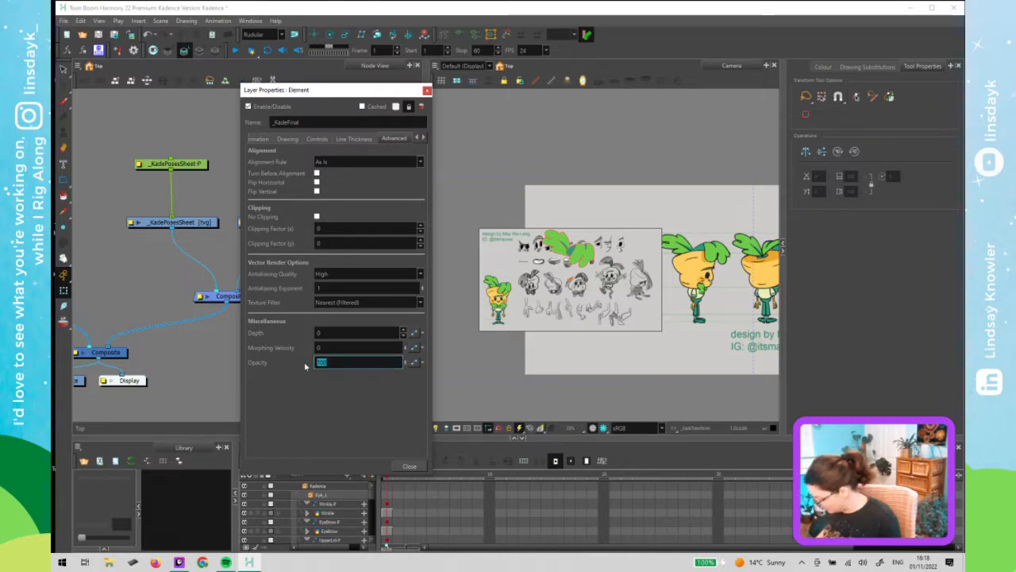
{"action": "type", "text": "50"}
{"action": "key", "text": "Return"}
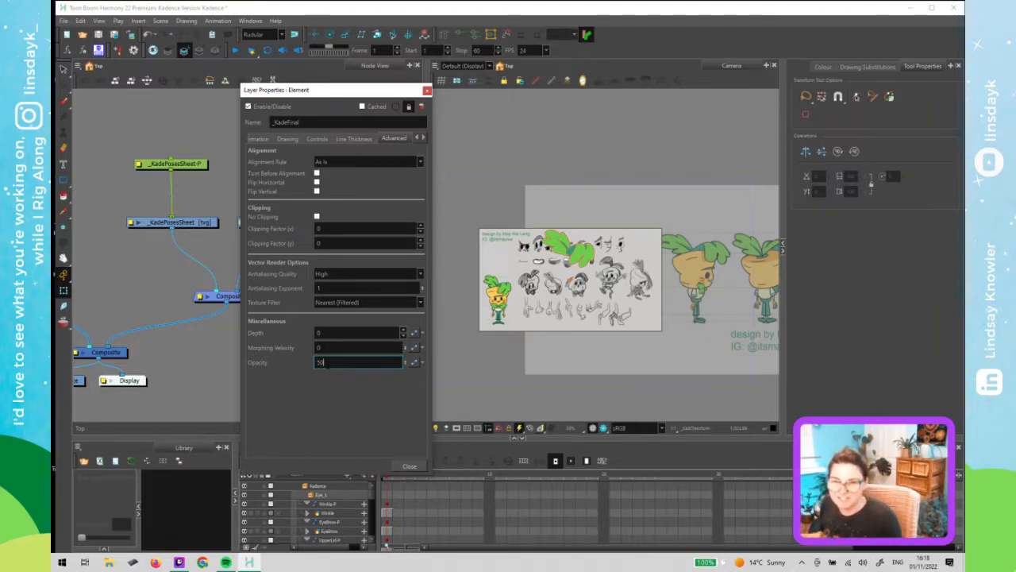
- Set the _KadeFinal layer's opacity to 100 and close the layer properties
{"action": "left_click_drag", "start_coordinate": [327, 363], "coordinate": [308, 368]}
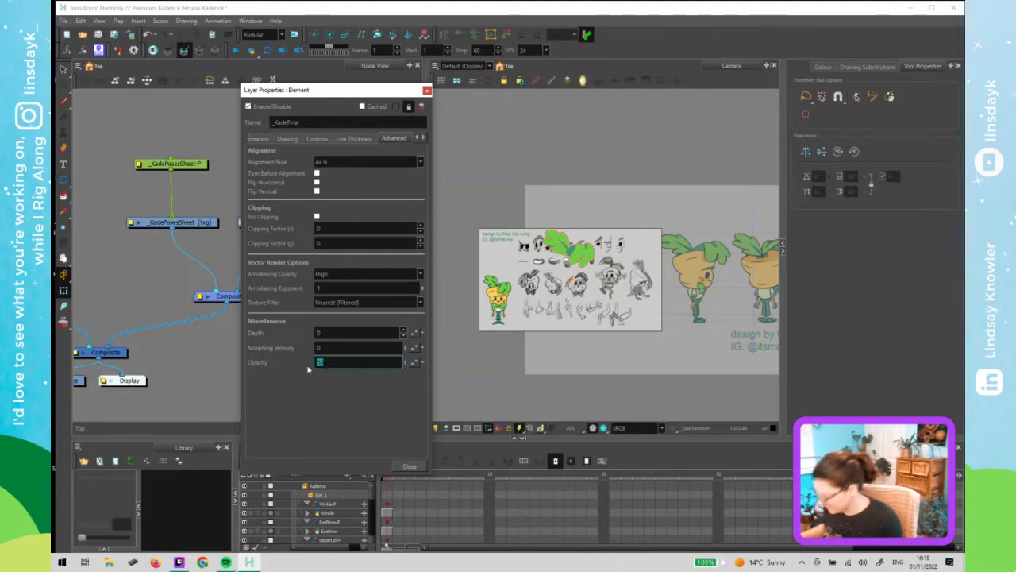
{"action": "type", "text": "100"}
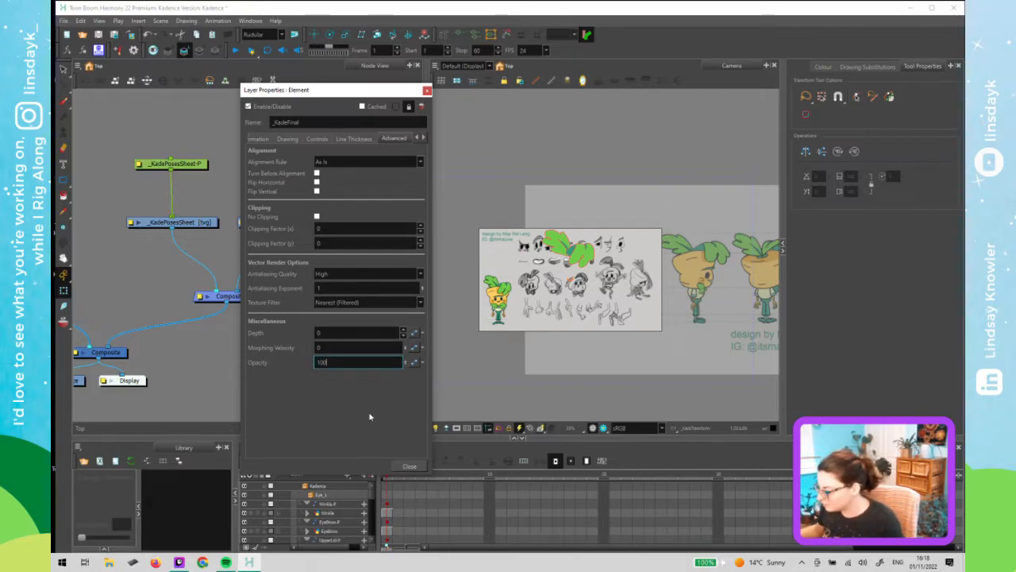
{"action": "key", "text": "Return"}
{"action": "left_click", "coordinate": [409, 466]}
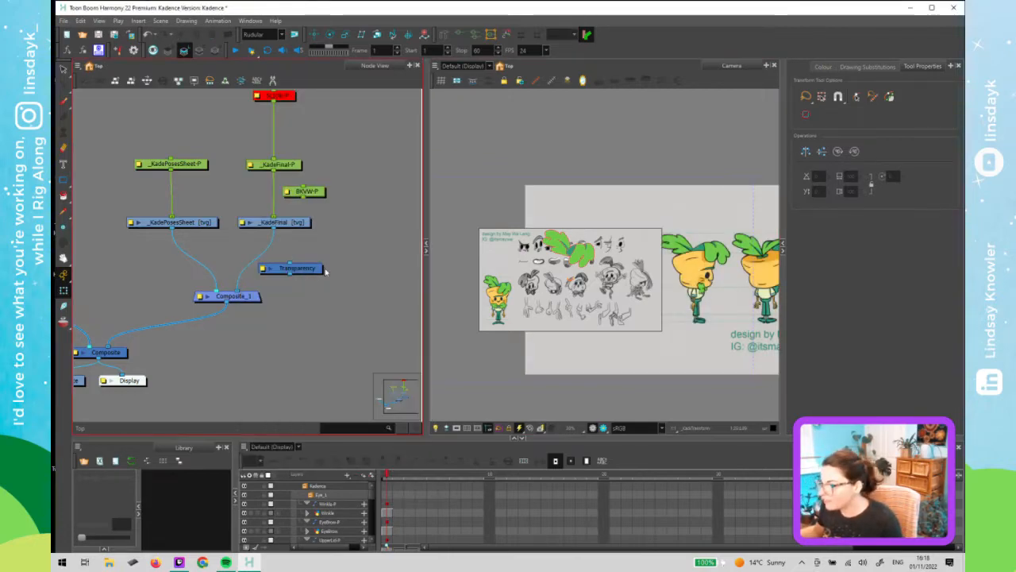
- Connect the Transparency node directly beneath the _KadeFinal drawing node
{"action": "left_click_drag", "start_coordinate": [302, 265], "coordinate": [272, 253]}
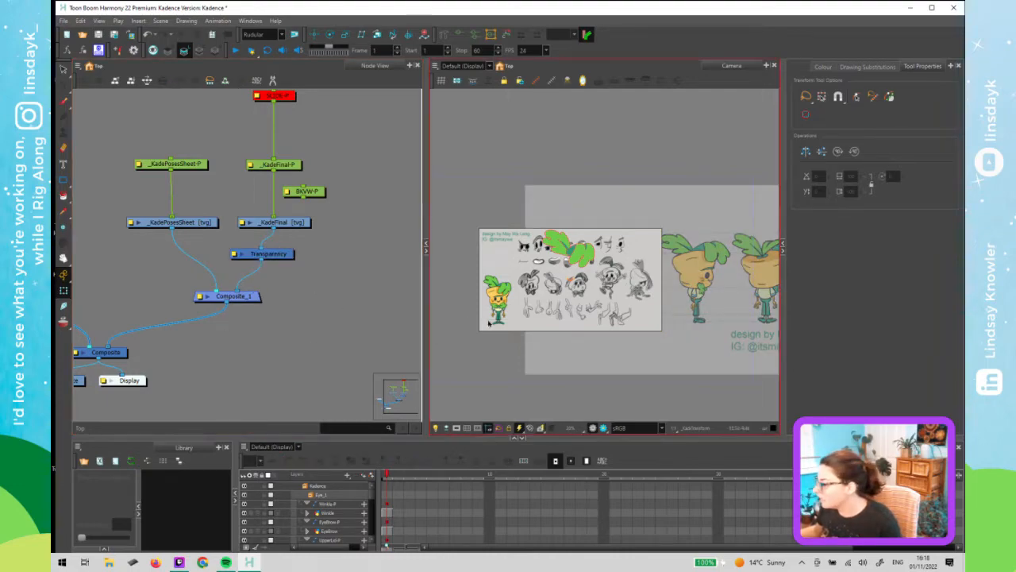
{"action": "left_click", "coordinate": [586, 298]}
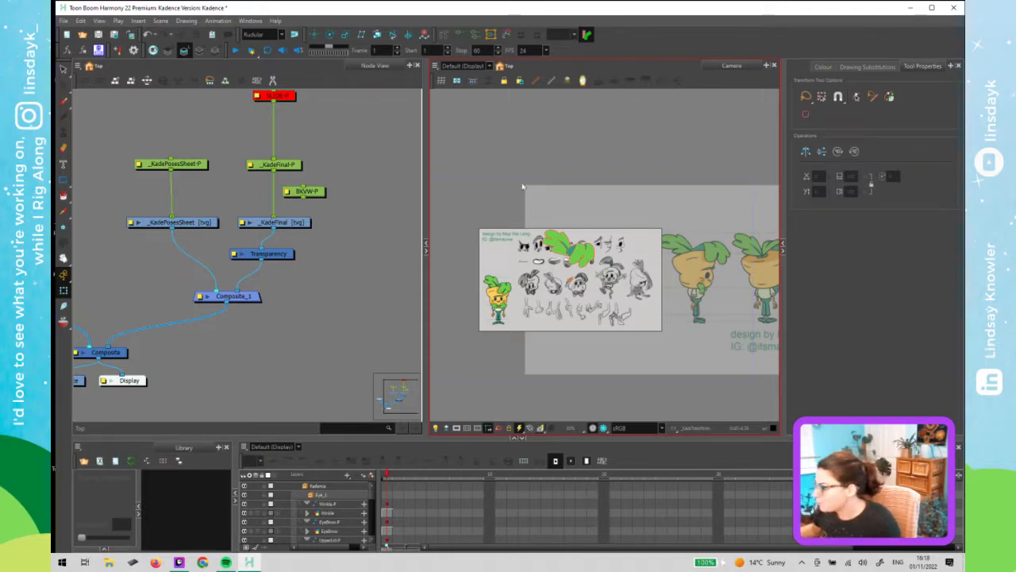
- Reorder Composite_1's inputs so the character displays over the pose sheet
{"action": "left_click", "coordinate": [171, 164]}
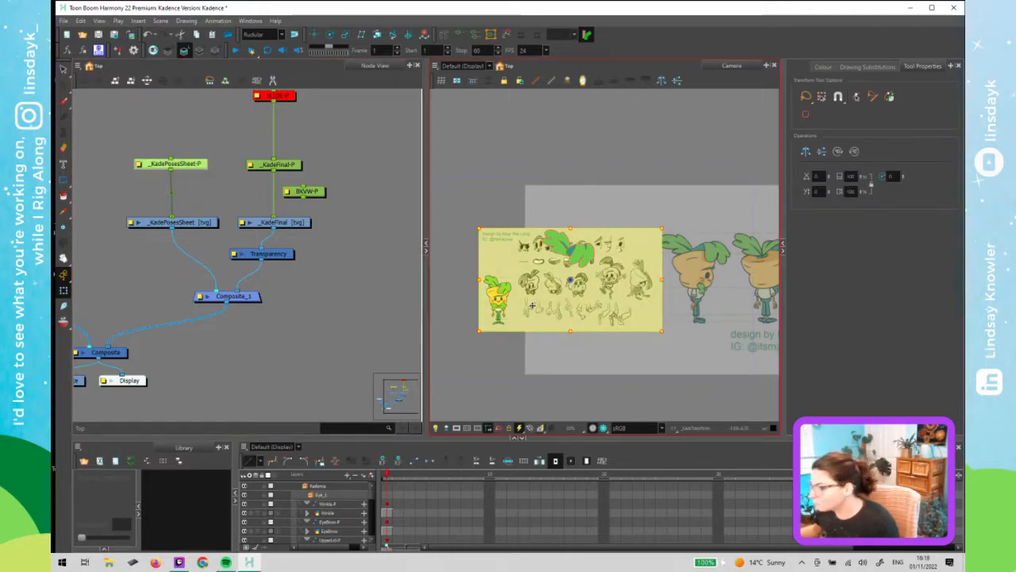
{"action": "mouse_move", "coordinate": [210, 283]}
{"action": "left_mouse_down"}
{"action": "mouse_move", "coordinate": [204, 275]}
{"action": "mouse_move", "coordinate": [200, 294]}
{"action": "mouse_move", "coordinate": [236, 290]}
{"action": "left_mouse_up"}
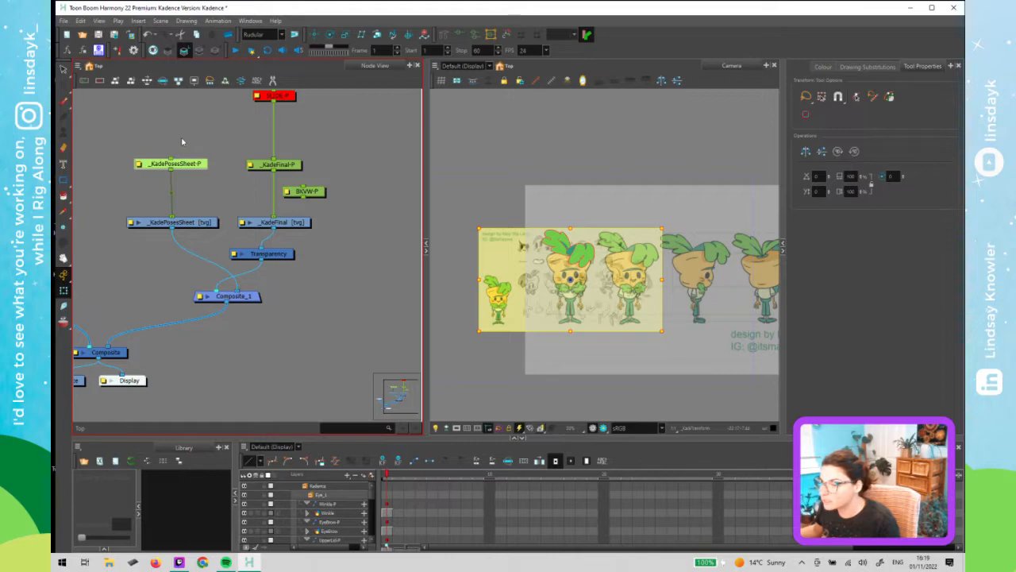
{"action": "left_click", "coordinate": [567, 298]}
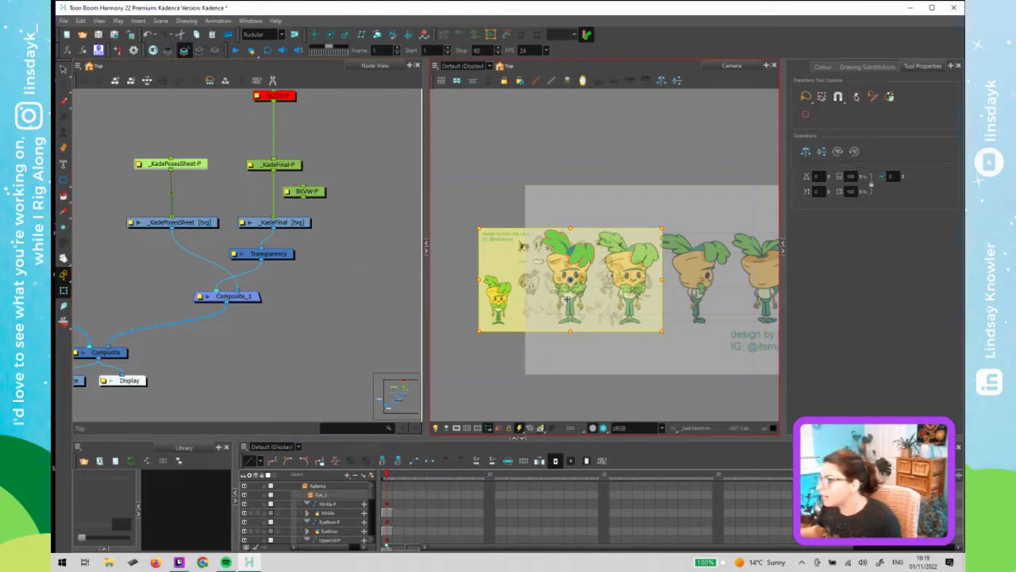
- Select the _KadeFinal peg to inspect the character's placement in the camera view
{"action": "left_click_drag", "start_coordinate": [230, 151], "coordinate": [197, 191]}
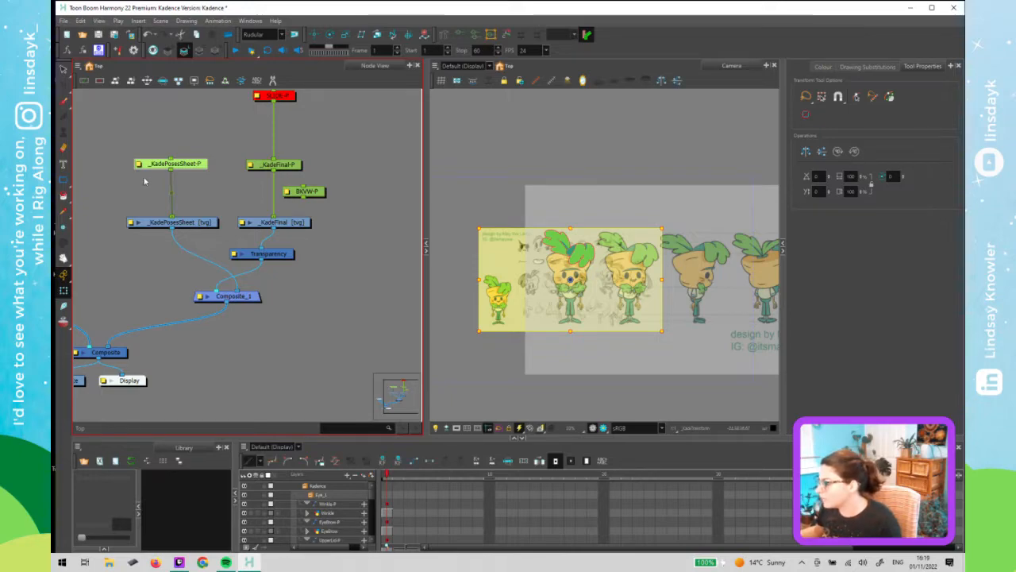
{"action": "left_click", "coordinate": [551, 288]}
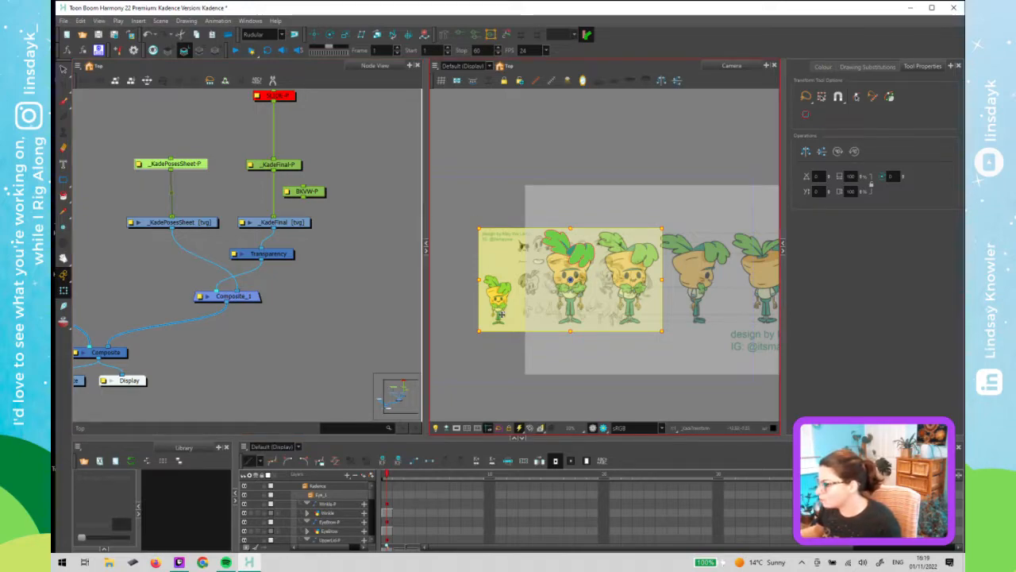
{"action": "left_click", "coordinate": [302, 226]}
{"action": "left_click", "coordinate": [293, 167]}
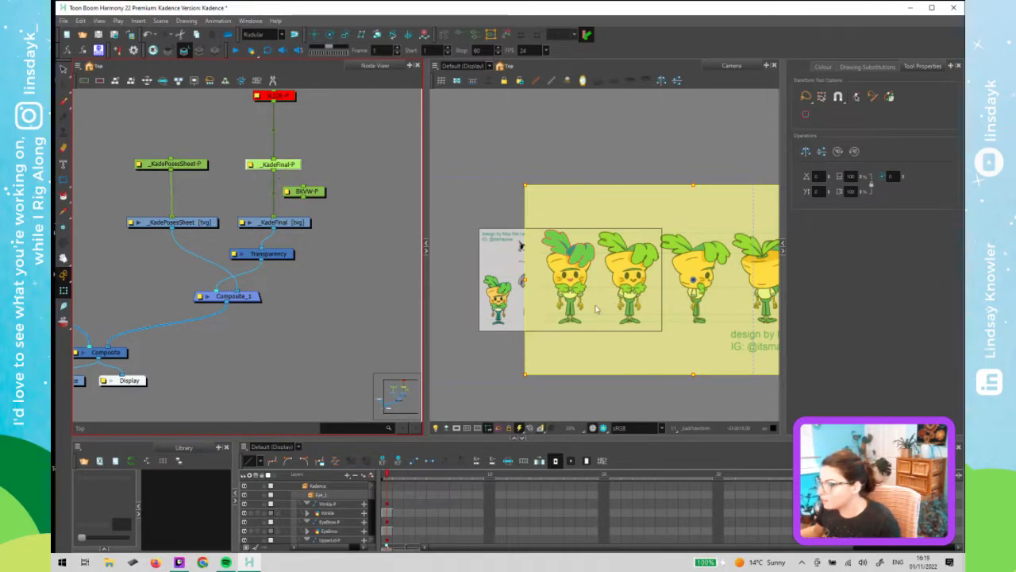
{"action": "left_click", "coordinate": [630, 316]}
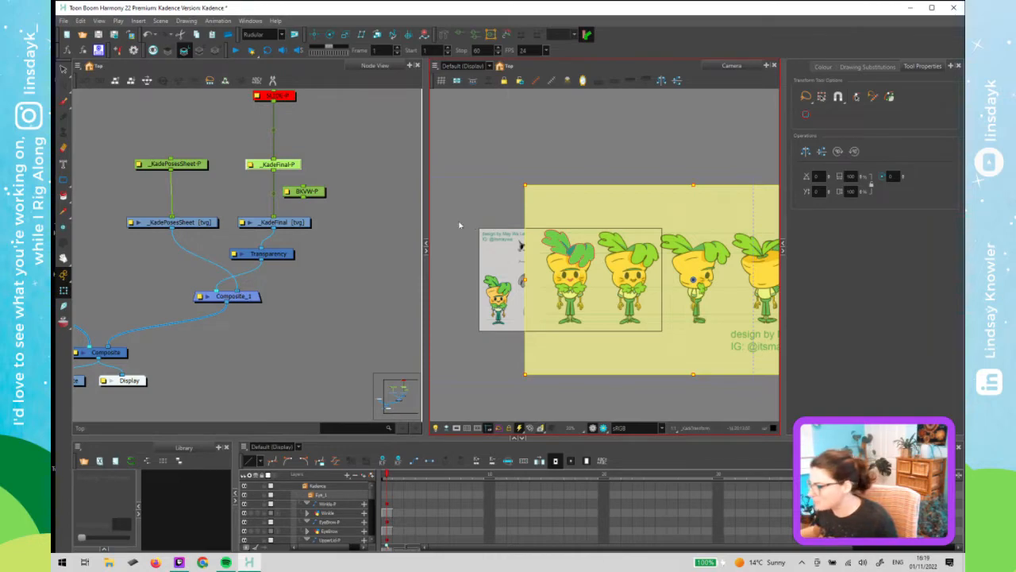
{"action": "left_click", "coordinate": [342, 226]}
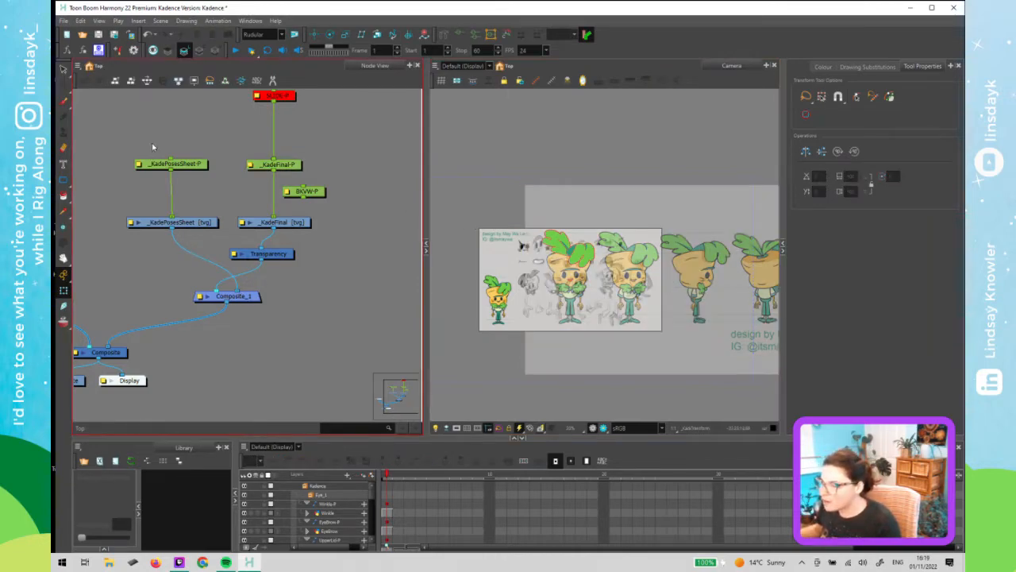
- Rearrange the nodes so the _KadeFinal chain sits left of the _KadePosesSheet chain, with Composite_1 beneath both
{"action": "left_click", "coordinate": [175, 222]}
{"action": "left_click_drag", "start_coordinate": [148, 222], "coordinate": [297, 191]}
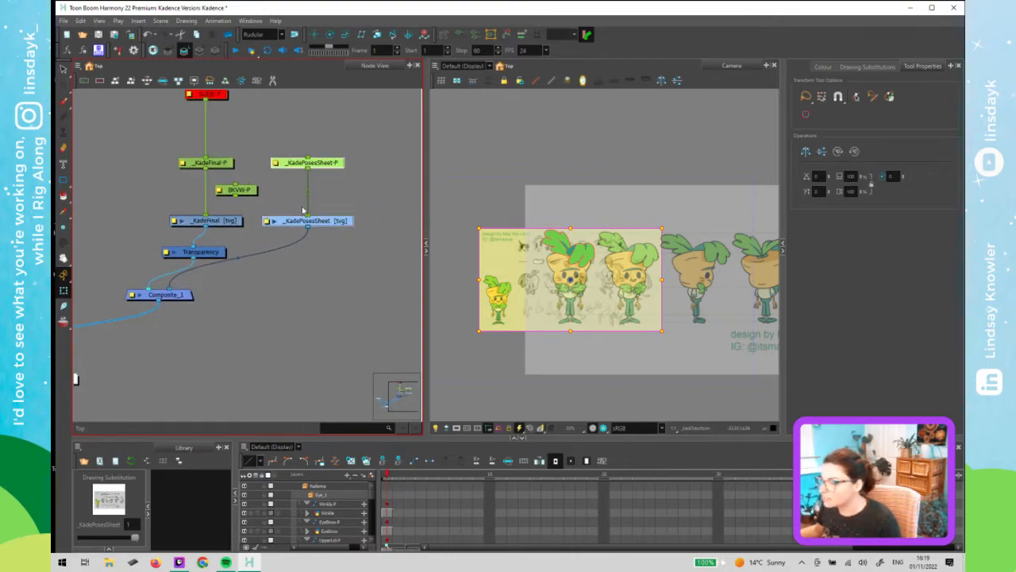
{"action": "left_click_drag", "start_coordinate": [151, 299], "coordinate": [283, 309]}
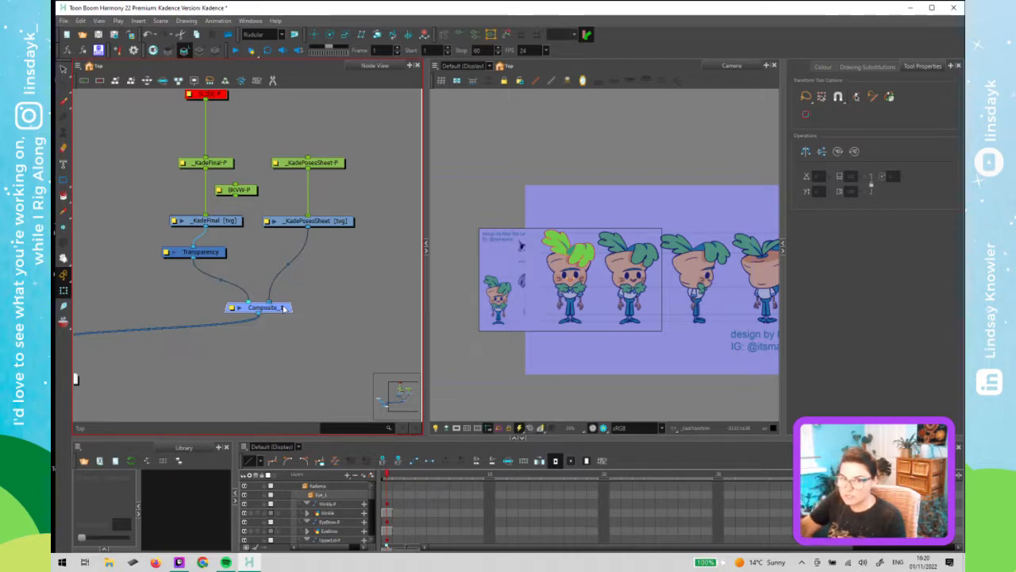
{"action": "left_click", "coordinate": [312, 276]}
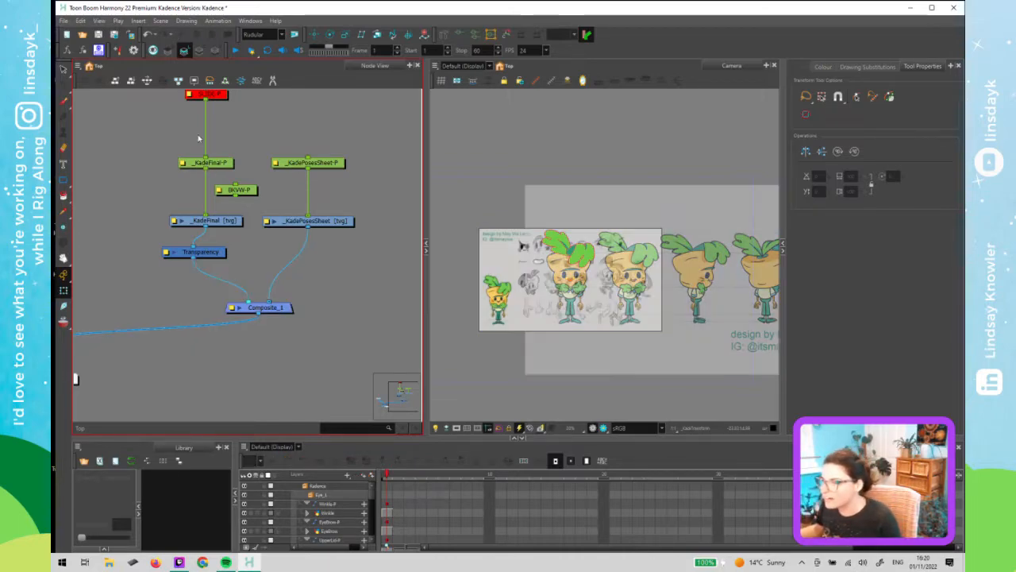
{"action": "mouse_move", "coordinate": [176, 96]}
{"action": "left_mouse_down"}
{"action": "mouse_move", "coordinate": [227, 236]}
{"action": "mouse_move", "coordinate": [214, 227]}
{"action": "left_mouse_up"}
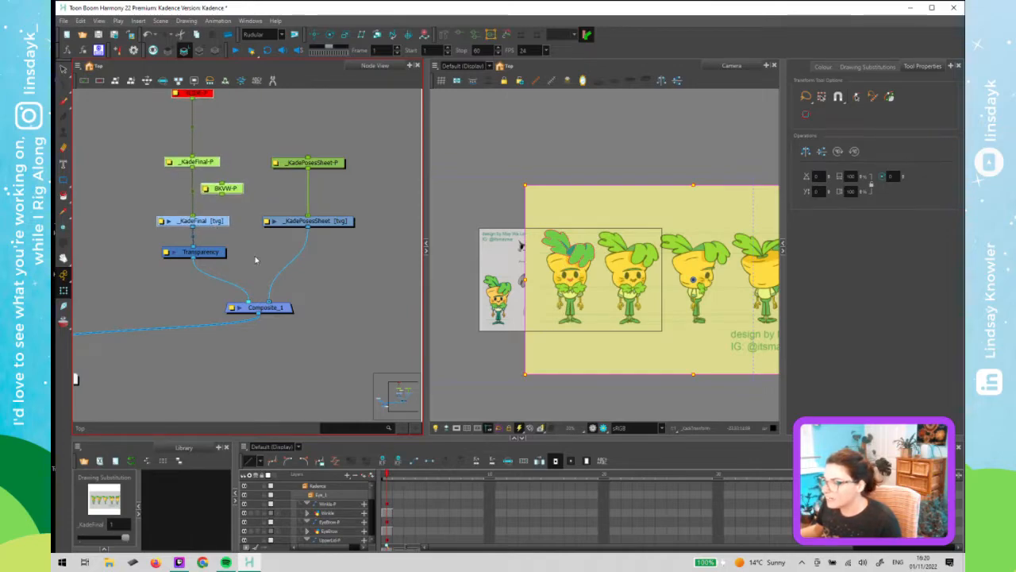
{"action": "left_click", "coordinate": [255, 257]}
{"action": "left_click", "coordinate": [205, 222]}
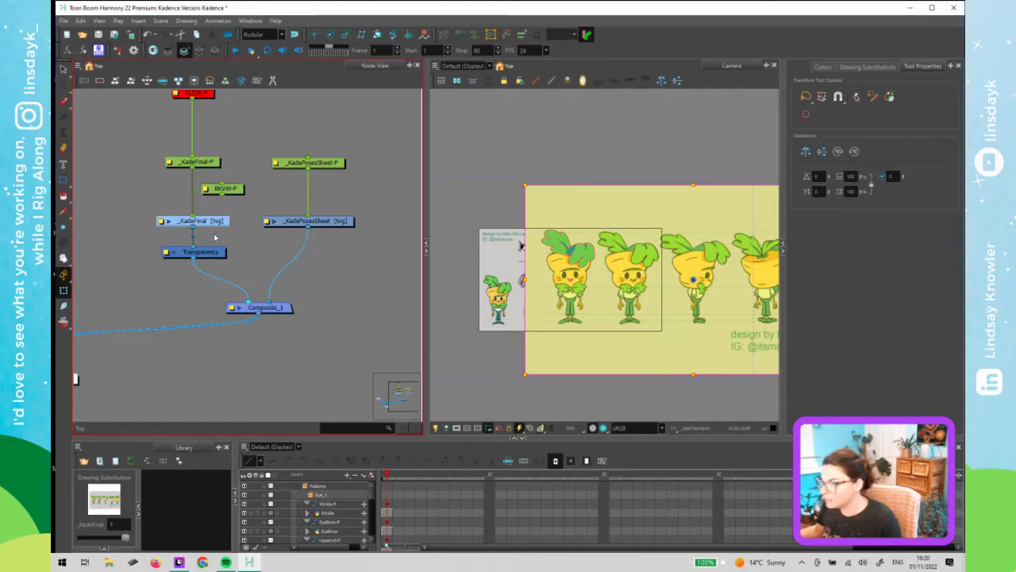
{"action": "left_click", "coordinate": [250, 197]}
- Select the _KadePosesSheet peg and move the pose sheet to line up with the character
{"action": "left_click", "coordinate": [326, 163]}
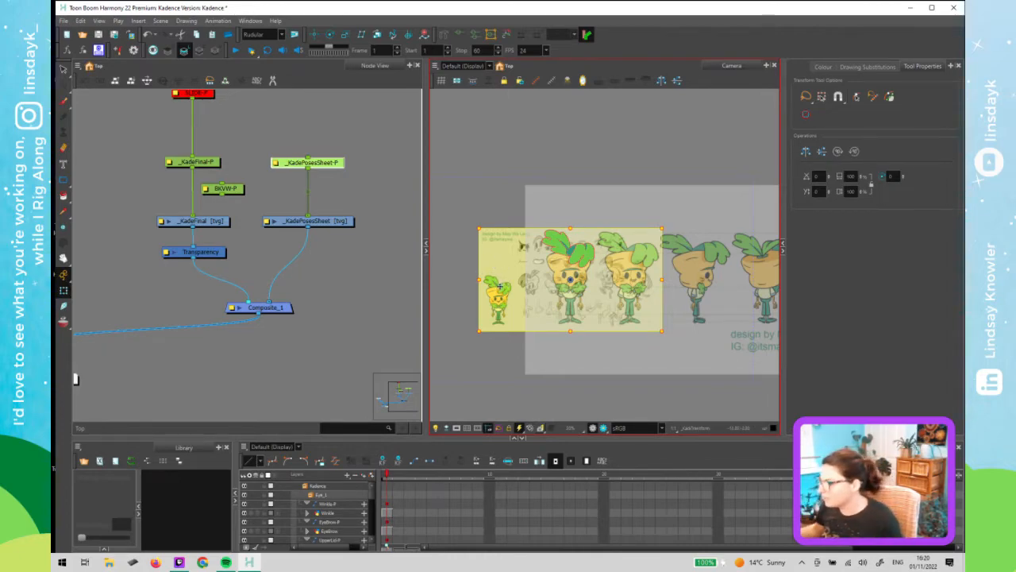
{"action": "mouse_move", "coordinate": [497, 306]}
{"action": "left_mouse_down"}
{"action": "mouse_move", "coordinate": [480, 278]}
{"action": "mouse_move", "coordinate": [574, 300]}
{"action": "left_mouse_up"}
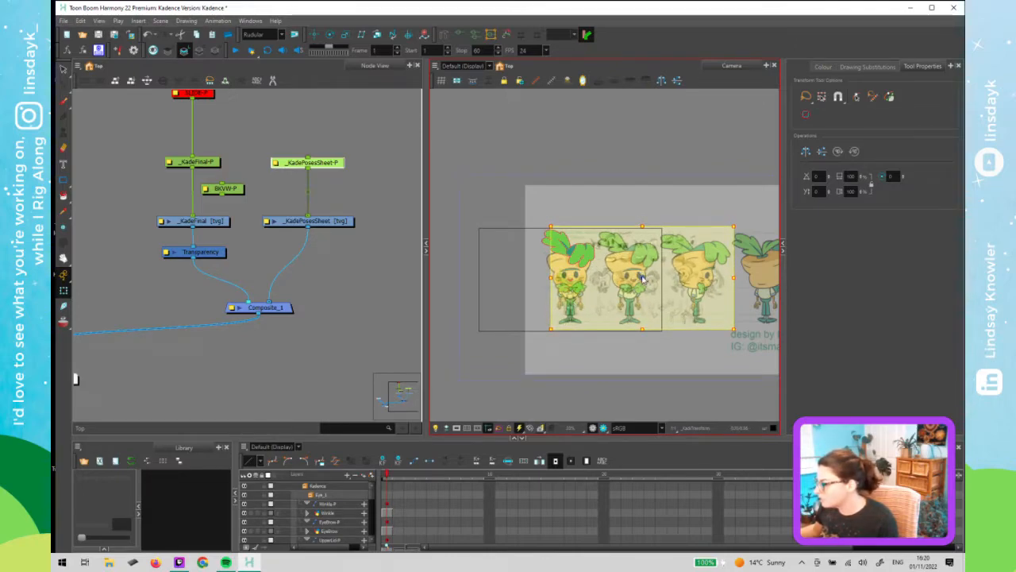
{"action": "left_click_drag", "start_coordinate": [641, 277], "coordinate": [570, 321]}
{"action": "scroll", "coordinate": [578, 308], "scroll_direction": "up", "scroll_amount": 4}
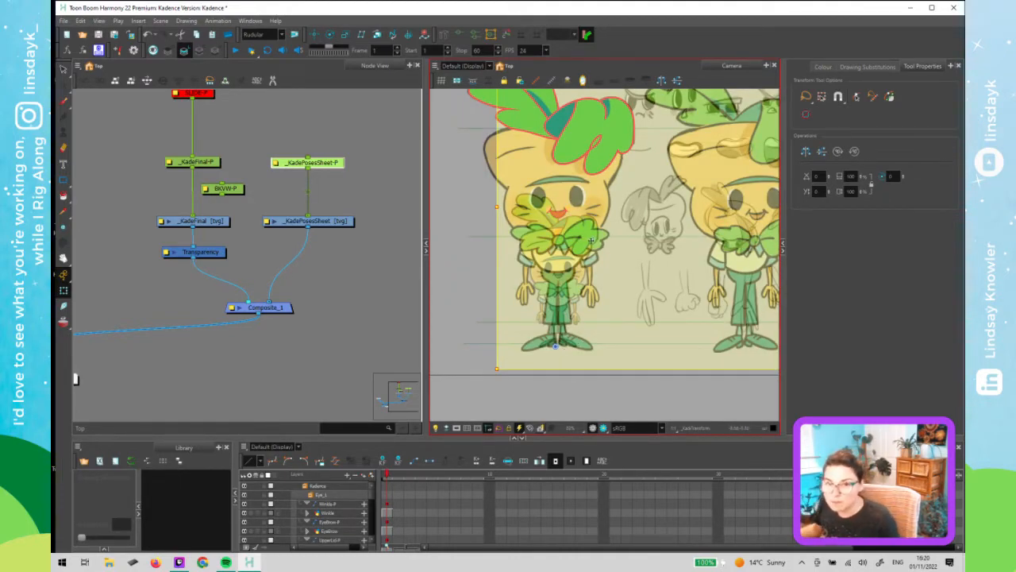
{"action": "scroll", "coordinate": [554, 348], "scroll_direction": "up", "scroll_amount": 3}
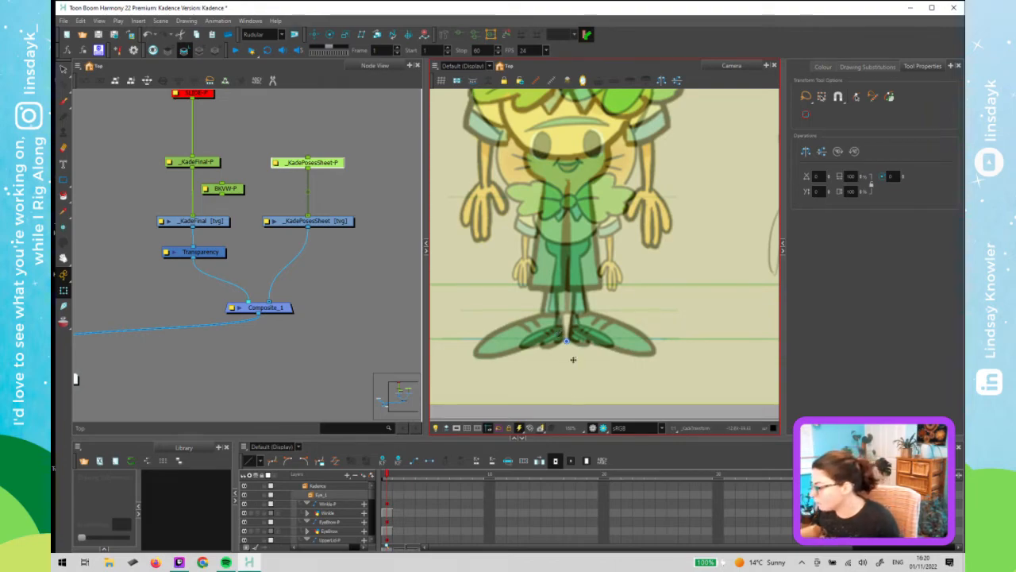
{"action": "scroll", "coordinate": [558, 318], "scroll_direction": "down", "scroll_amount": 4}
{"action": "left_click_drag", "start_coordinate": [552, 214], "coordinate": [519, 328]}
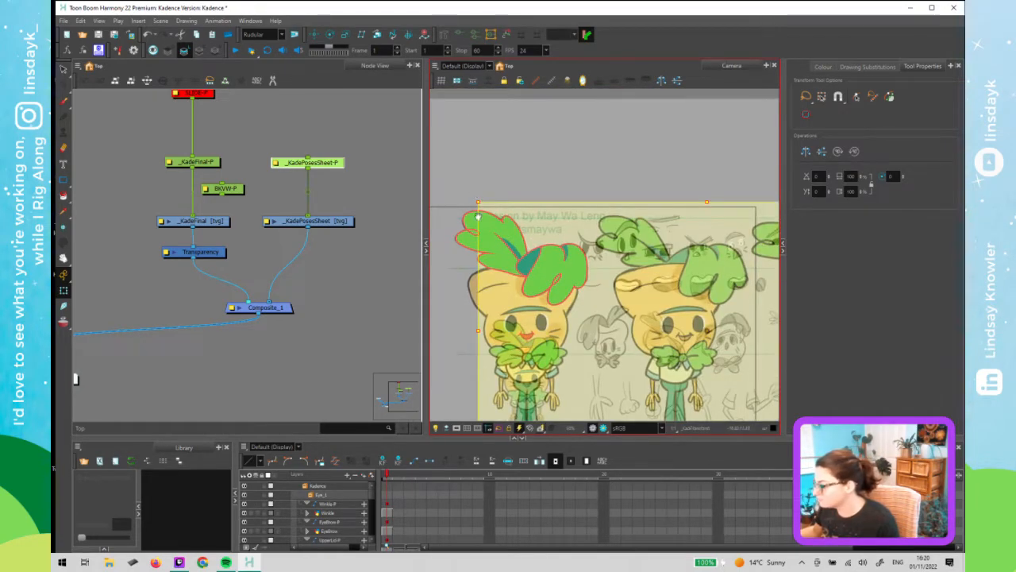
- Scale the pose sheet up so its drawings match the character's size
{"action": "mouse_move", "coordinate": [478, 216]}
{"action": "left_mouse_down"}
{"action": "mouse_move", "coordinate": [476, 129]}
{"action": "mouse_move", "coordinate": [445, 123]}
{"action": "mouse_move", "coordinate": [383, 16]}
{"action": "mouse_move", "coordinate": [330, 1]}
{"action": "mouse_move", "coordinate": [302, 8]}
{"action": "left_mouse_up"}
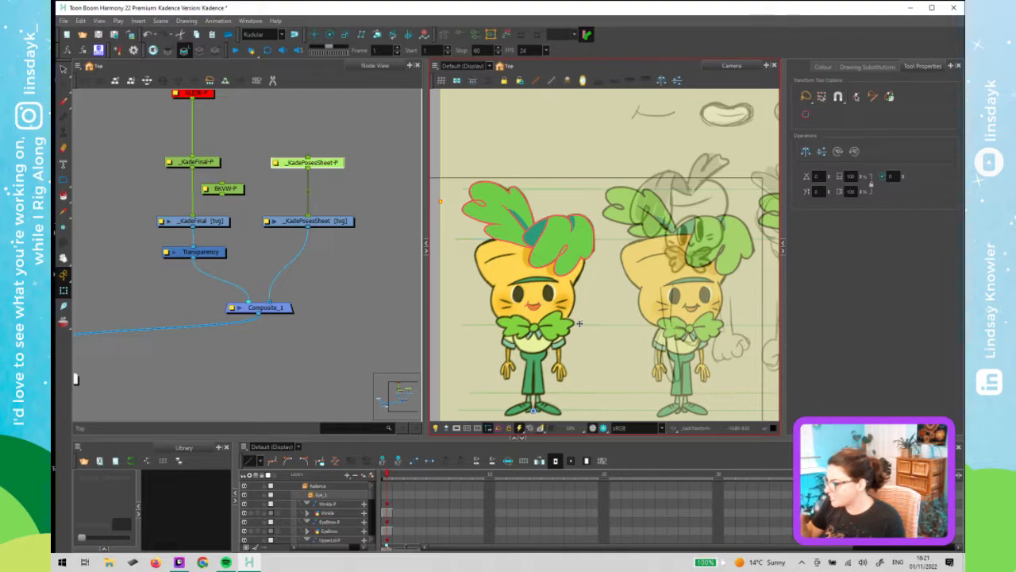
{"action": "left_click", "coordinate": [368, 338]}
{"action": "left_click", "coordinate": [546, 340]}
{"action": "scroll", "coordinate": [546, 340], "scroll_direction": "down", "scroll_amount": 2}
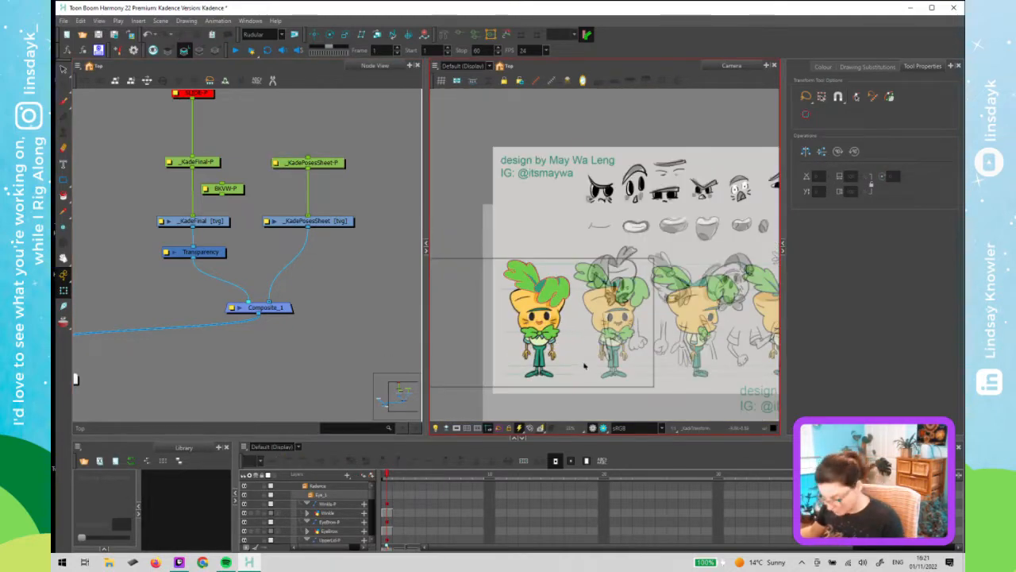
- Reselect the _KadePosesSheet peg and move the pose sheet upward over the character
{"action": "left_click", "coordinate": [181, 184]}
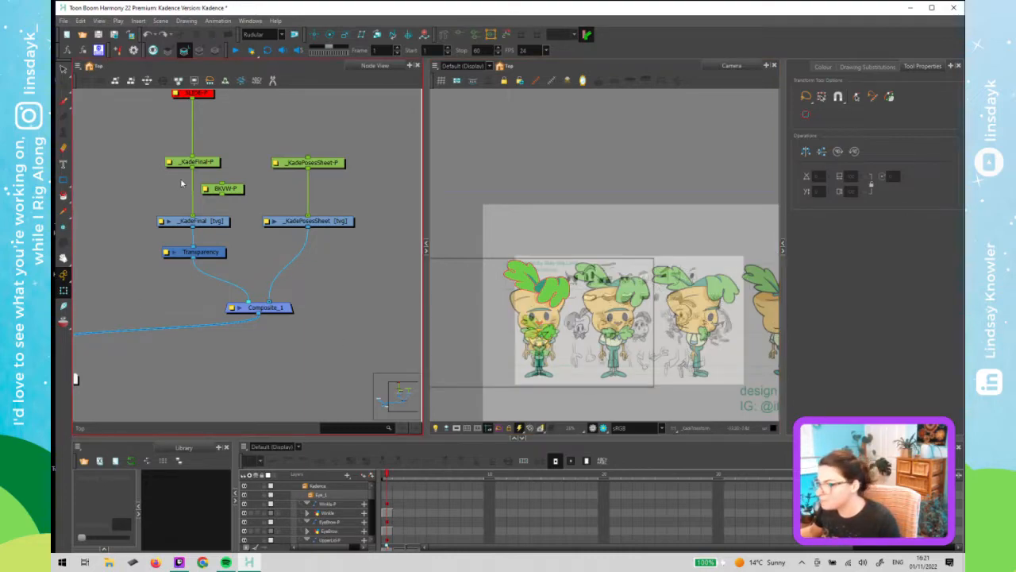
{"action": "left_click", "coordinate": [327, 165]}
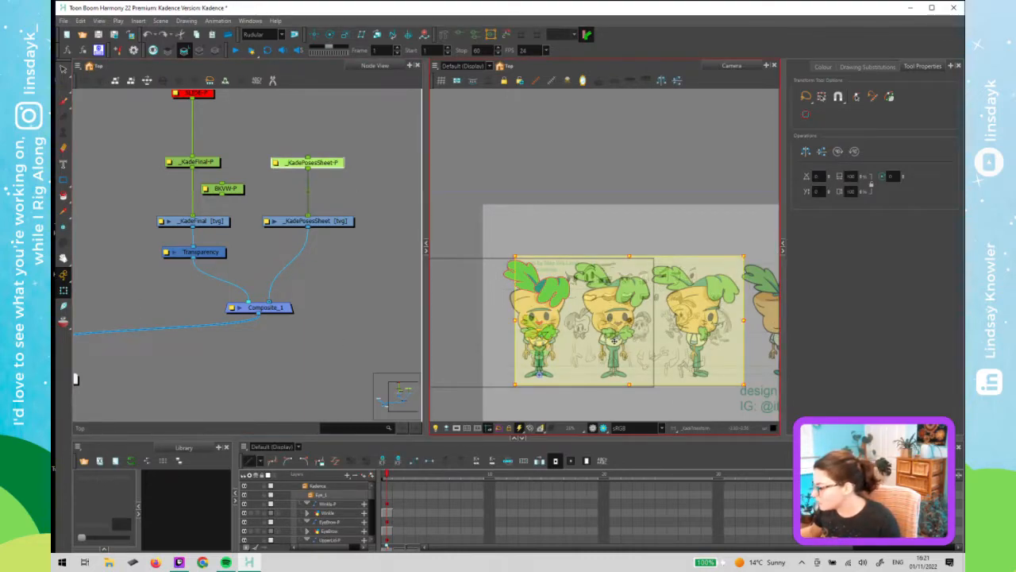
{"action": "left_click_drag", "start_coordinate": [614, 340], "coordinate": [613, 296]}
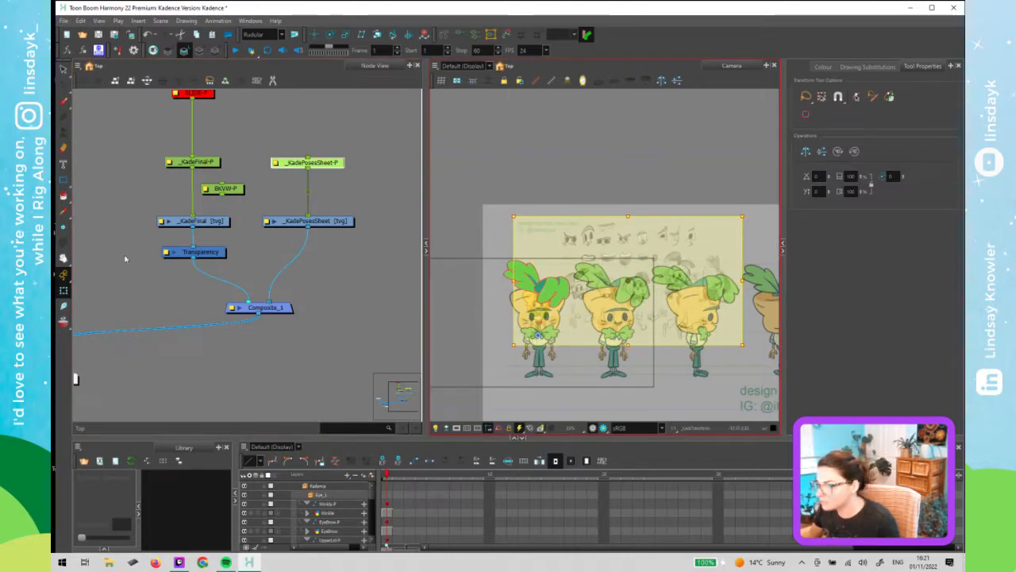
{"action": "left_click_drag", "start_coordinate": [292, 234], "coordinate": [492, 212]}
{"action": "left_click_drag", "start_coordinate": [229, 243], "coordinate": [76, 296]}
{"action": "key", "text": "d"}
{"action": "left_click", "coordinate": [280, 274]}
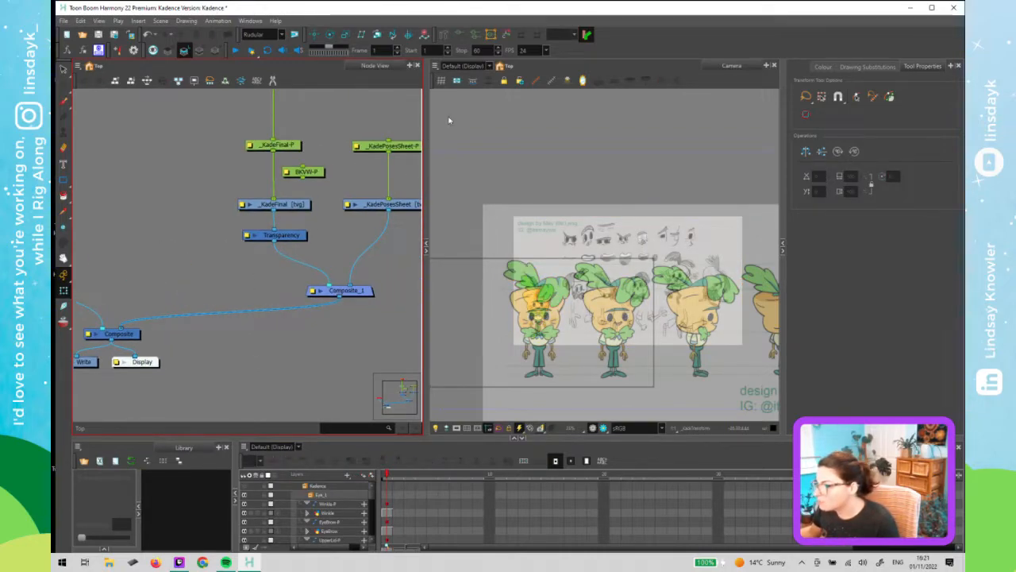
- Nudge the pose sheet slightly to fine-tune its alignment with the character
{"action": "scroll", "coordinate": [521, 291], "scroll_direction": "up", "scroll_amount": 5}
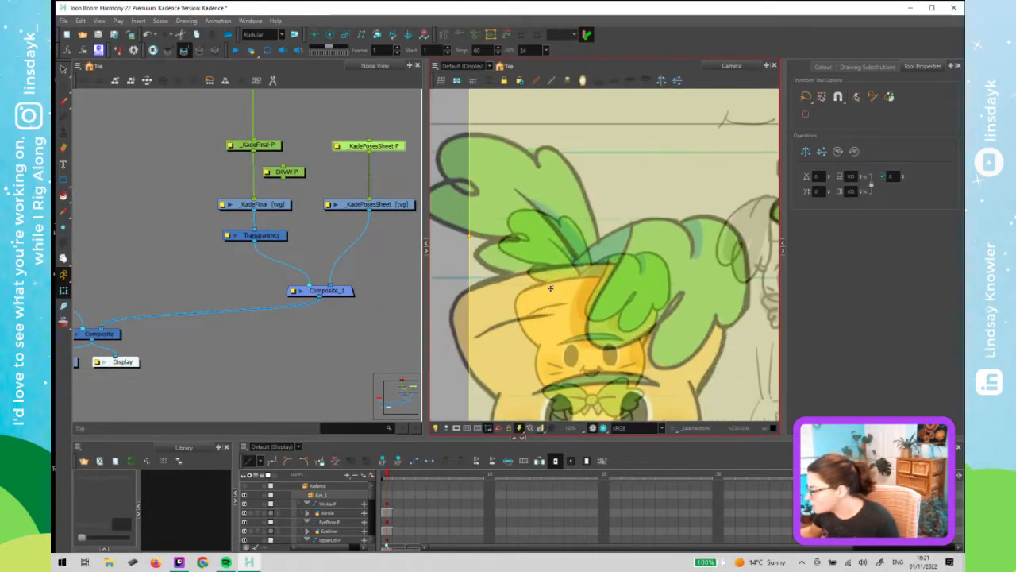
{"action": "left_click_drag", "start_coordinate": [551, 288], "coordinate": [554, 277]}
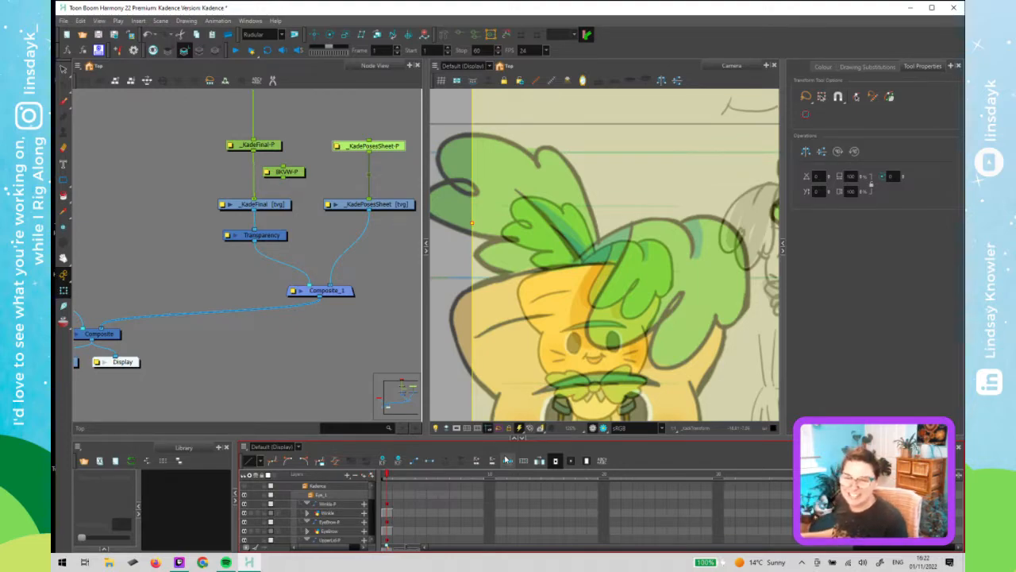
{"action": "left_click", "coordinate": [446, 421]}
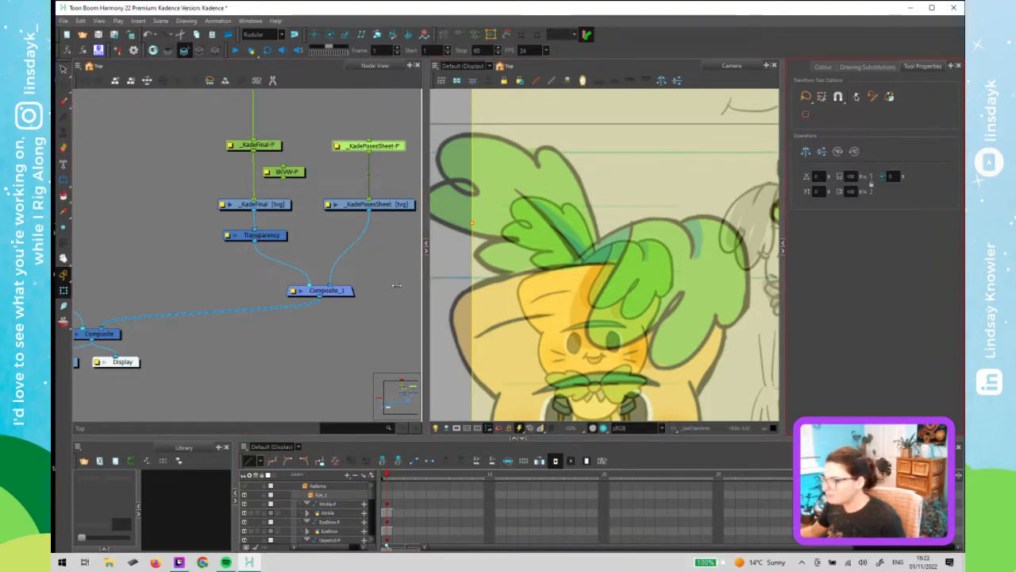
{"action": "scroll", "coordinate": [453, 340], "scroll_direction": "down", "scroll_amount": 5}
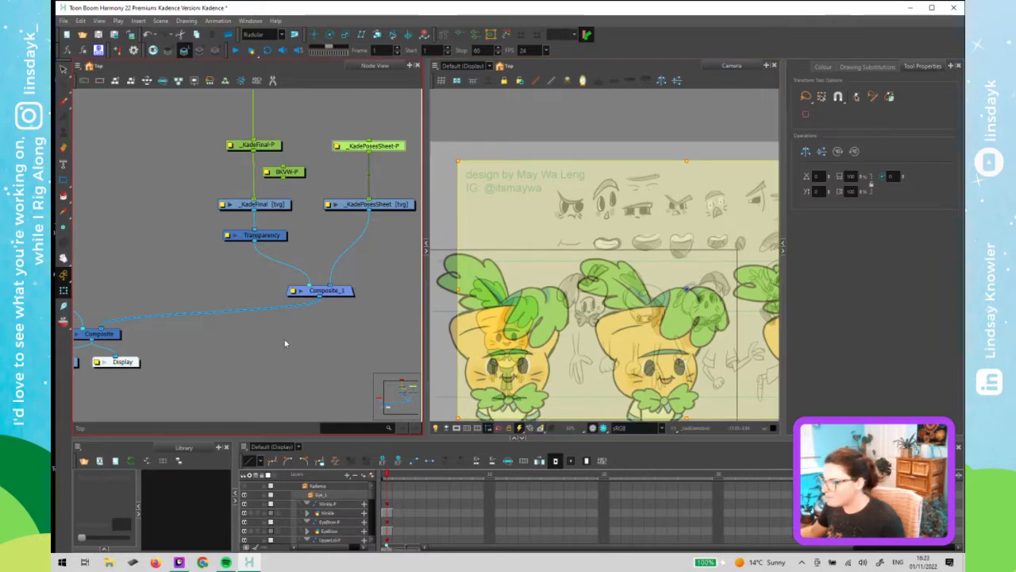
{"action": "left_click", "coordinate": [386, 148]}
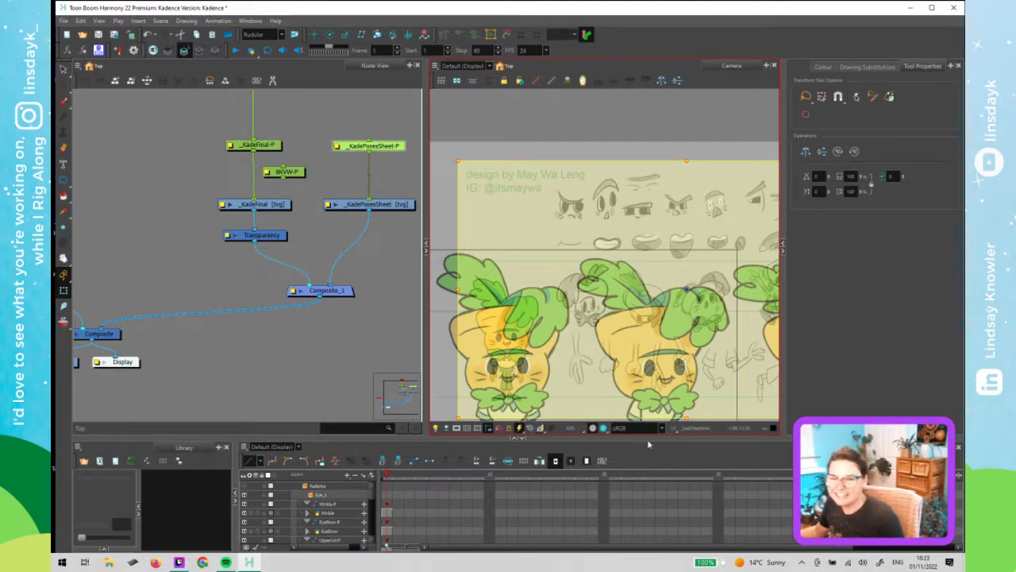
{"action": "scroll", "coordinate": [579, 297], "scroll_direction": "down", "scroll_amount": 2}
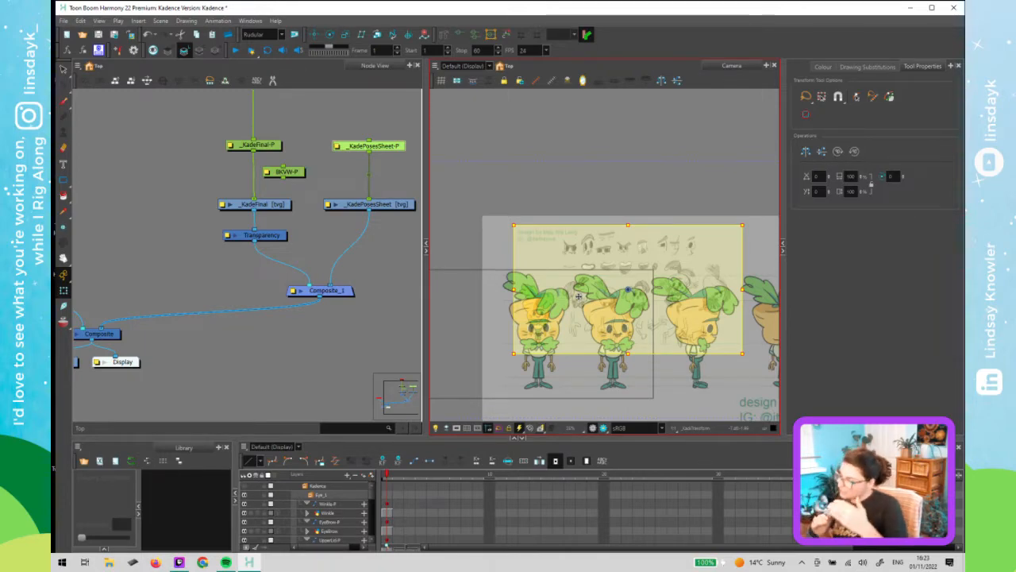
- Try moving the pose sheet to several different positions over the character, undoing each attempt
{"action": "left_click_drag", "start_coordinate": [553, 318], "coordinate": [465, 338]}
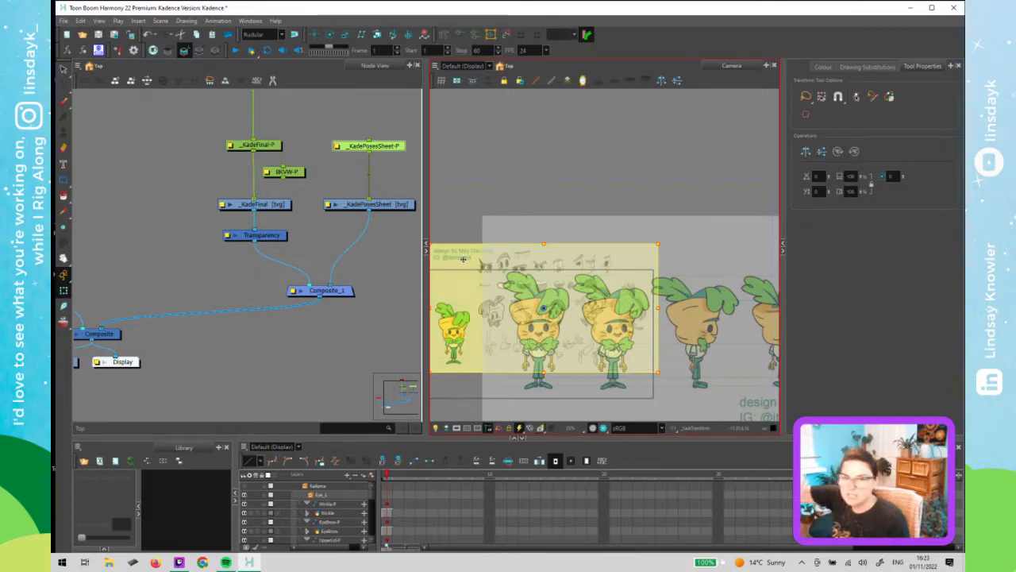
{"action": "key", "text": "ctrl+z"}
{"action": "scroll", "coordinate": [550, 325], "scroll_direction": "up", "scroll_amount": 5}
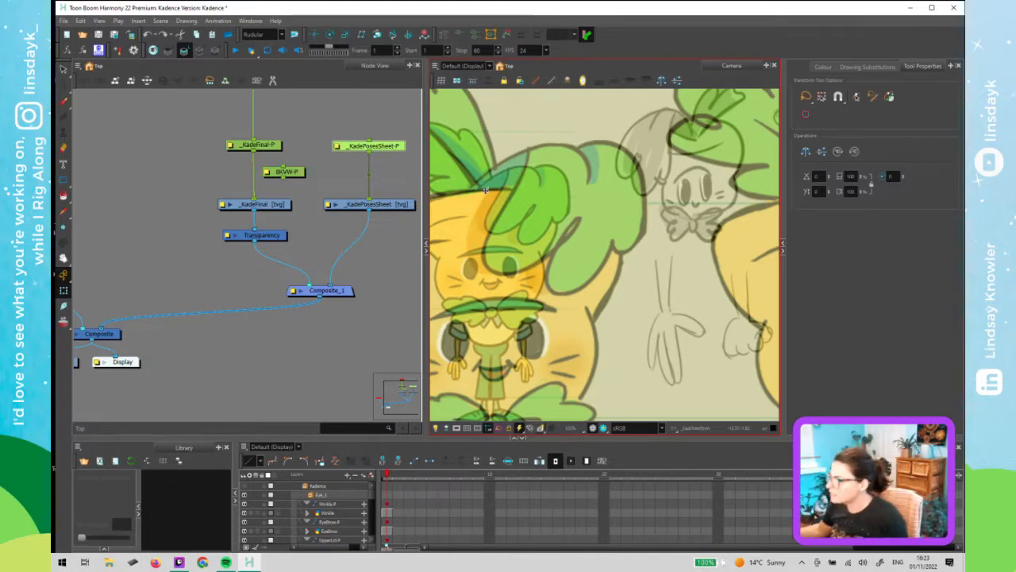
{"action": "scroll", "coordinate": [628, 215], "scroll_direction": "down", "scroll_amount": 6}
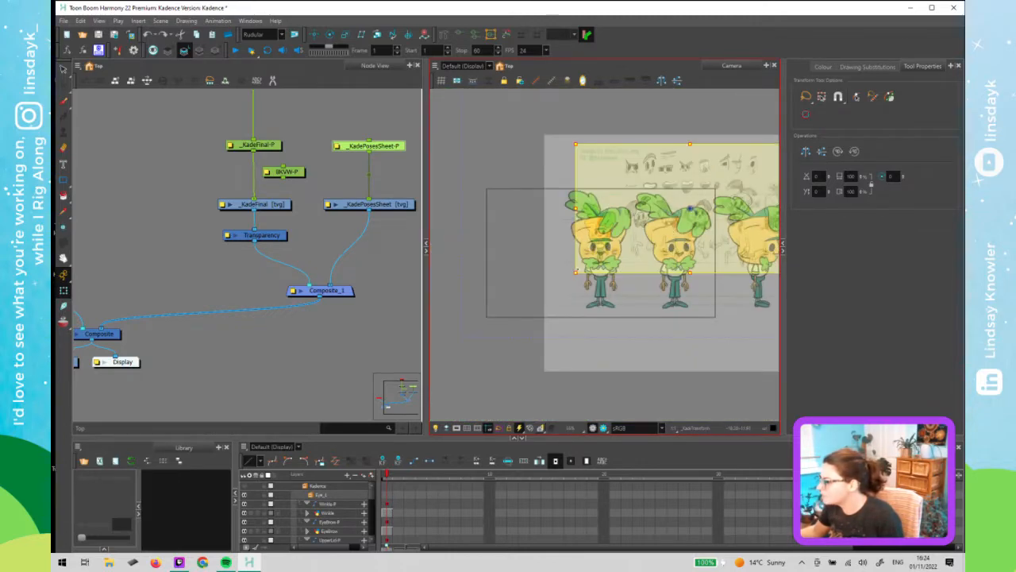
{"action": "mouse_move", "coordinate": [550, 295]}
{"action": "left_mouse_down"}
{"action": "mouse_move", "coordinate": [528, 316]}
{"action": "mouse_move", "coordinate": [549, 295]}
{"action": "mouse_move", "coordinate": [528, 316]}
{"action": "mouse_move", "coordinate": [489, 317]}
{"action": "mouse_move", "coordinate": [467, 335]}
{"action": "left_mouse_up"}
{"action": "key", "text": "ctrl+z"}
{"action": "left_click_drag", "start_coordinate": [503, 300], "coordinate": [598, 283]}
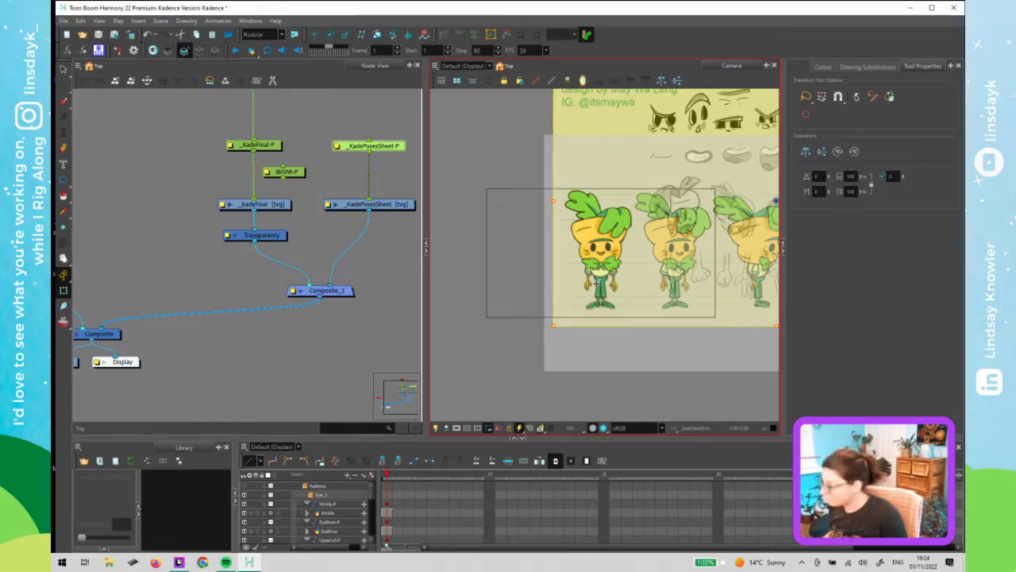
{"action": "key", "text": "ctrl+z"}
{"action": "key", "text": "ctrl+z"}
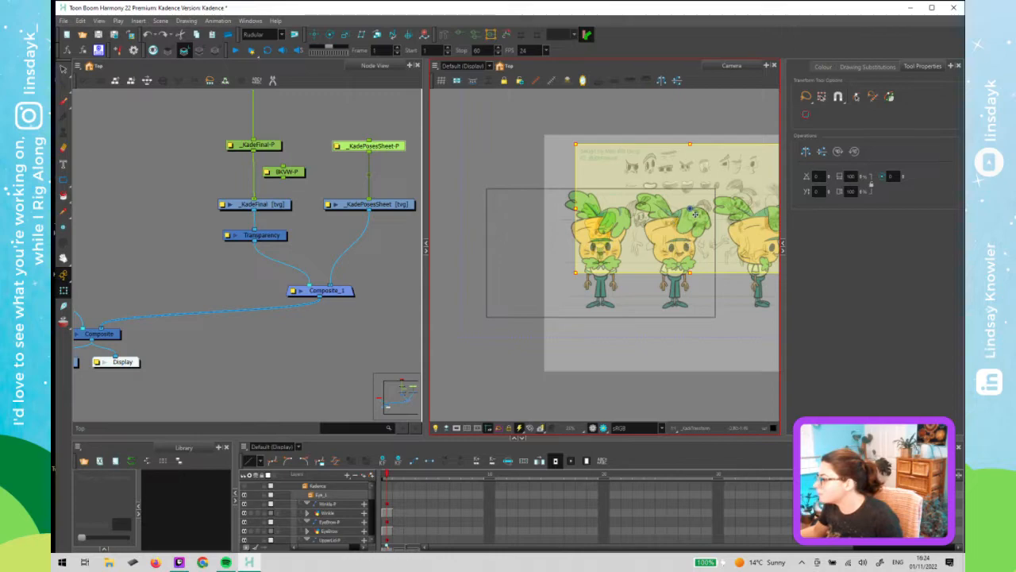
- Nudge the pose sheet, then scale it up from its lower-left corner so its drawings match the character's size
{"action": "left_click_drag", "start_coordinate": [692, 212], "coordinate": [695, 213]}
{"action": "scroll", "coordinate": [601, 227], "scroll_direction": "up", "scroll_amount": 3}
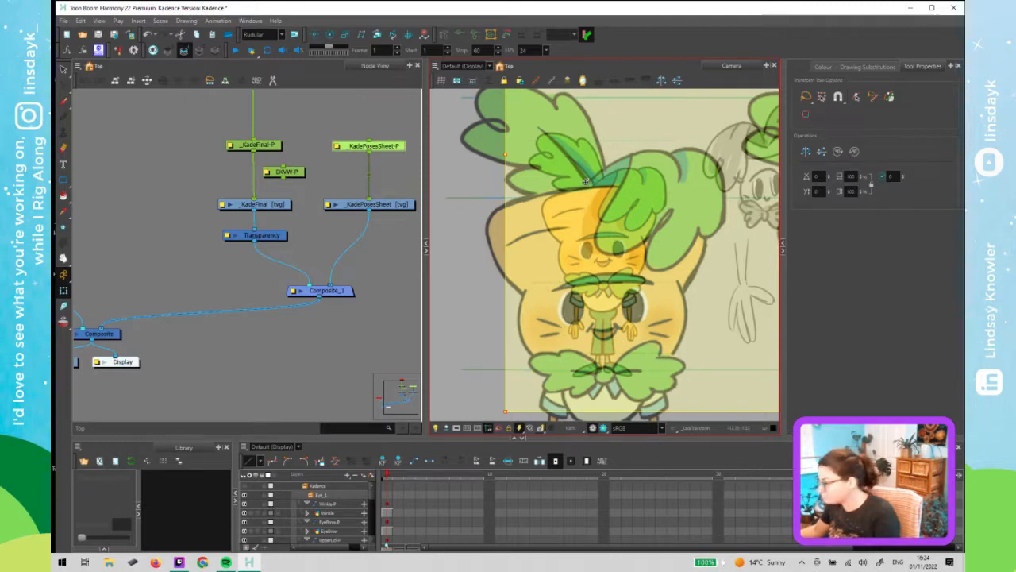
{"action": "scroll", "coordinate": [619, 236], "scroll_direction": "down", "scroll_amount": 3}
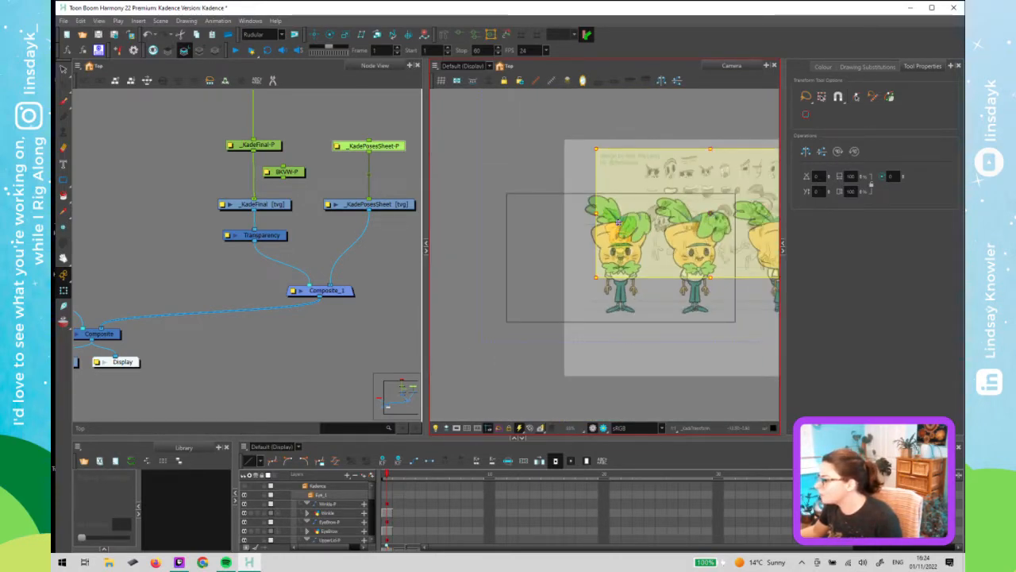
{"action": "scroll", "coordinate": [619, 222], "scroll_direction": "up", "scroll_amount": 2}
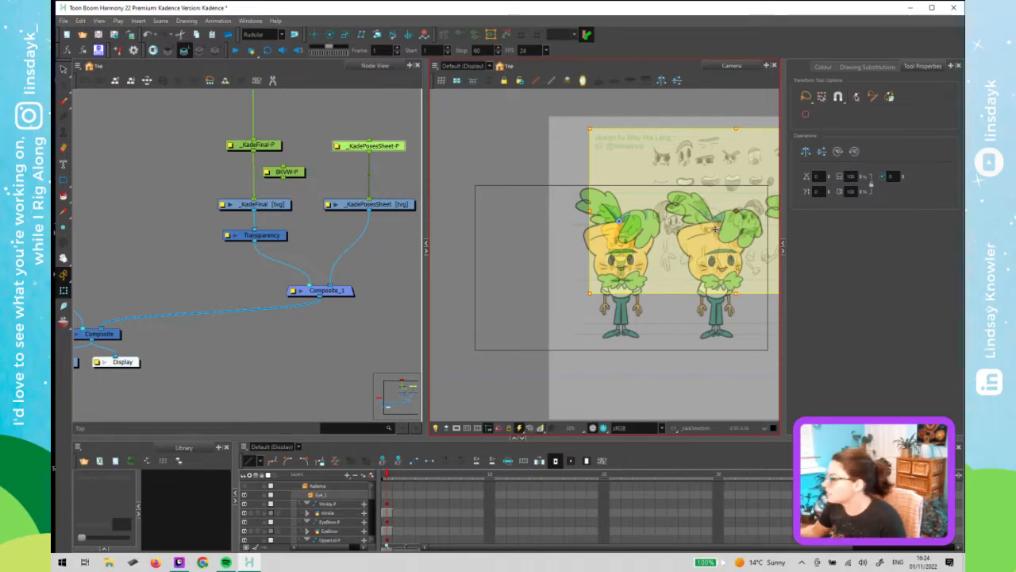
{"action": "scroll", "coordinate": [581, 245], "scroll_direction": "up", "scroll_amount": 3}
{"action": "left_click_drag", "start_coordinate": [560, 222], "coordinate": [504, 224]}
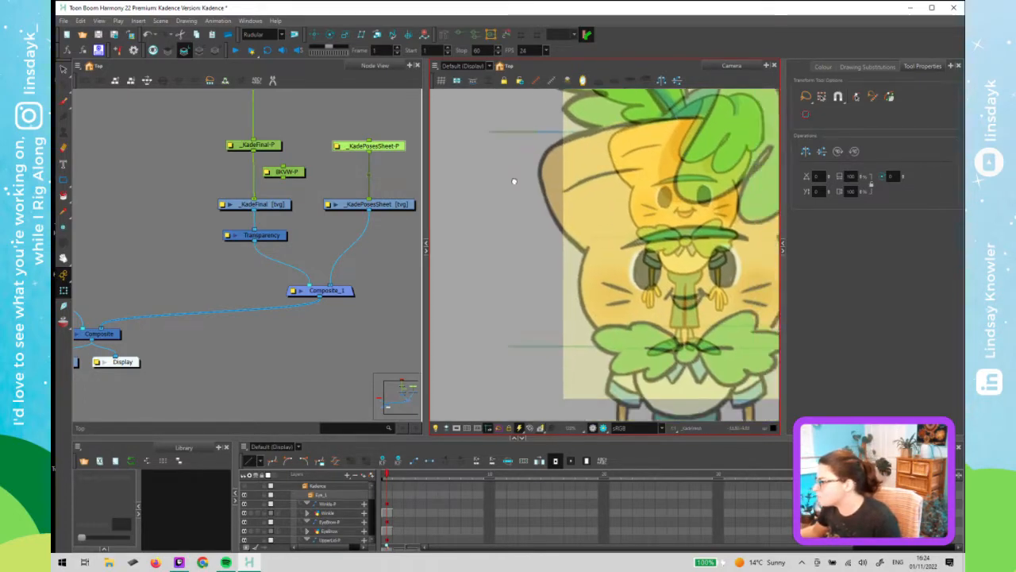
{"action": "scroll", "coordinate": [506, 158], "scroll_direction": "down", "scroll_amount": 2}
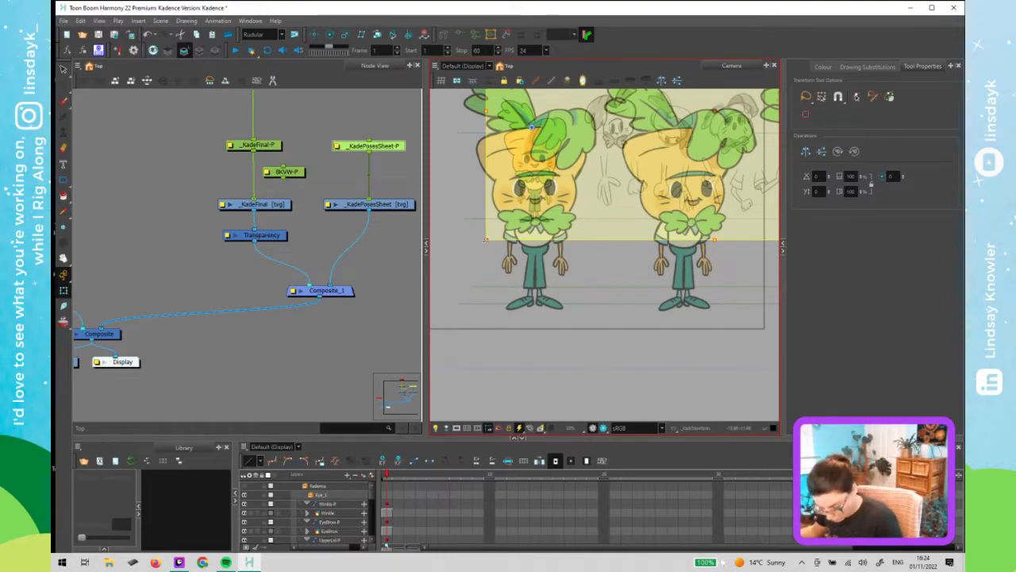
{"action": "mouse_move", "coordinate": [486, 239]}
{"action": "left_mouse_down"}
{"action": "mouse_move", "coordinate": [462, 316]}
{"action": "mouse_move", "coordinate": [425, 333]}
{"action": "left_mouse_up"}
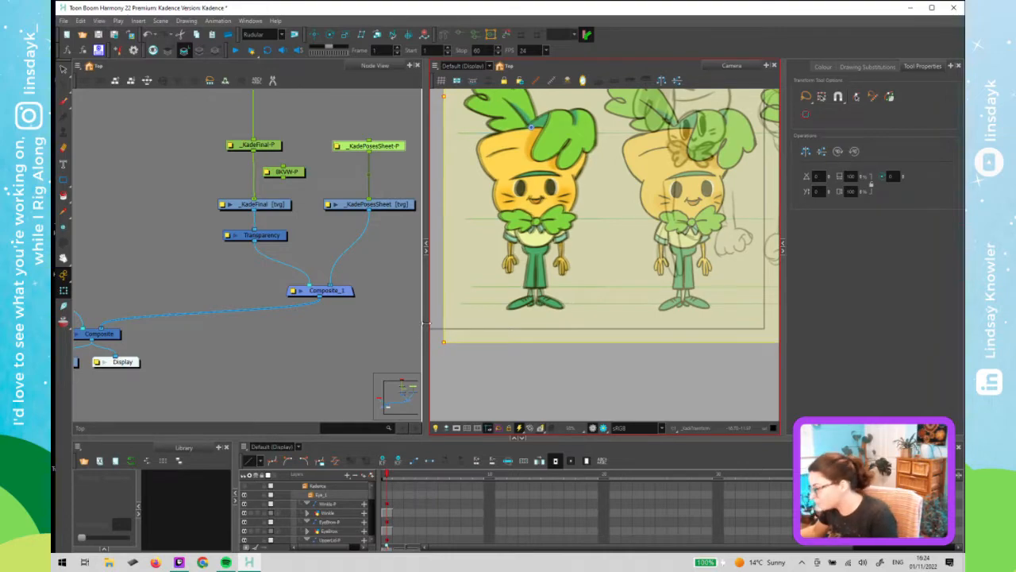
{"action": "scroll", "coordinate": [581, 288], "scroll_direction": "down", "scroll_amount": 2}
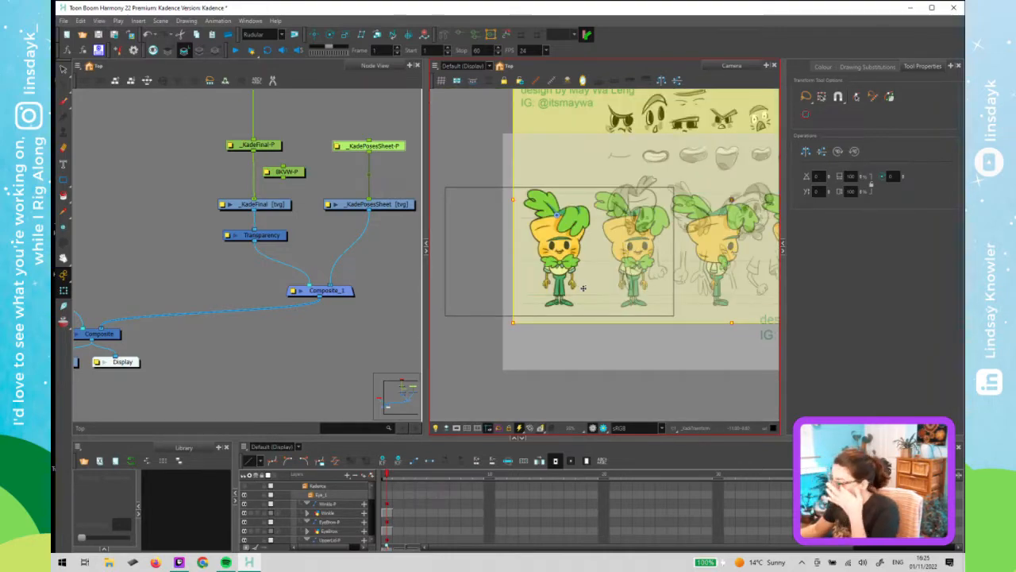
- Zoom in on the character's feet to examine how the pose sheet lines up with them
{"action": "left_click", "coordinate": [286, 257]}
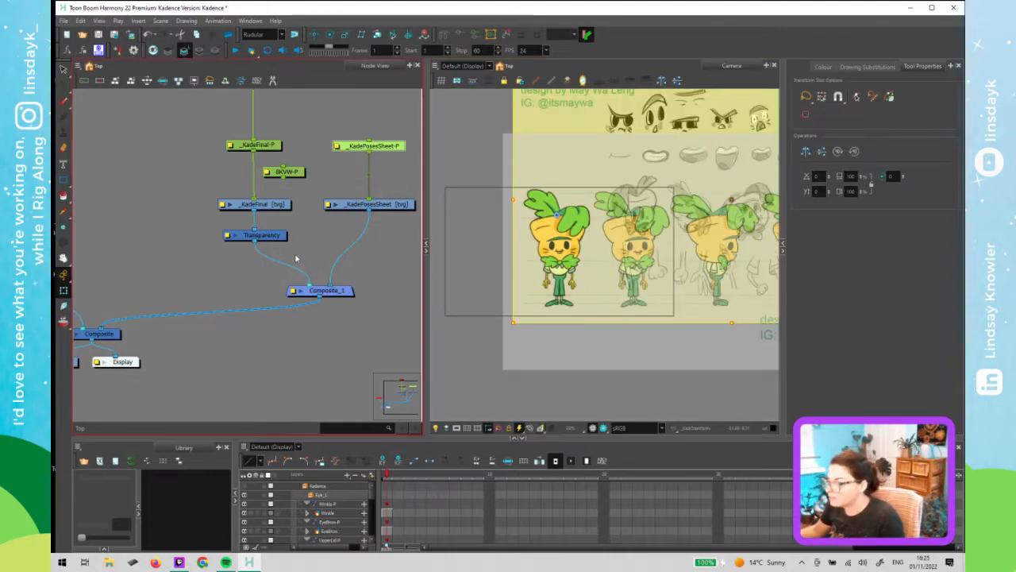
{"action": "scroll", "coordinate": [362, 274], "scroll_direction": "down", "scroll_amount": 2}
{"action": "left_click", "coordinate": [436, 214]}
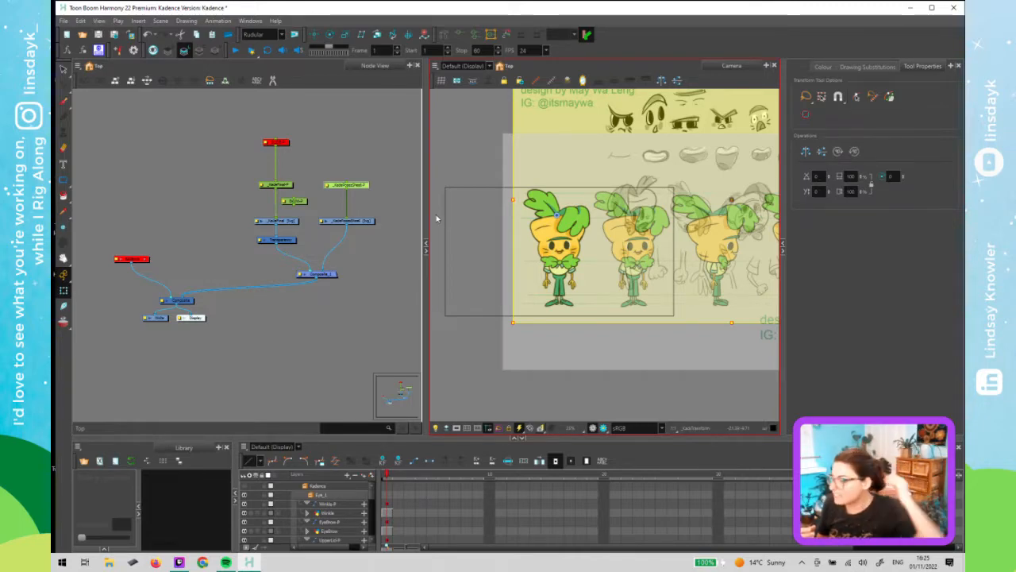
{"action": "scroll", "coordinate": [516, 334], "scroll_direction": "up", "scroll_amount": 2}
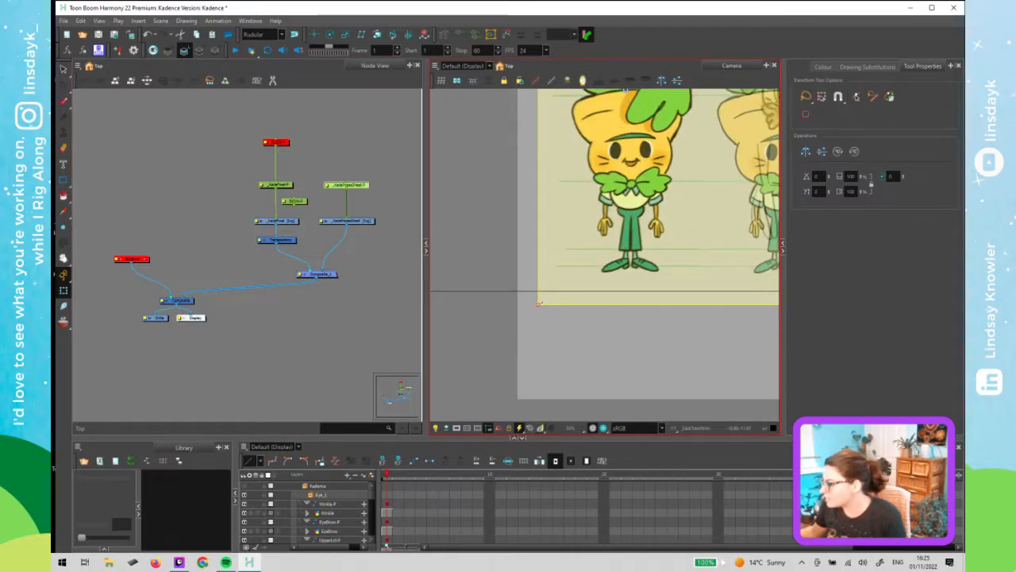
{"action": "left_click_drag", "start_coordinate": [539, 304], "coordinate": [539, 303]}
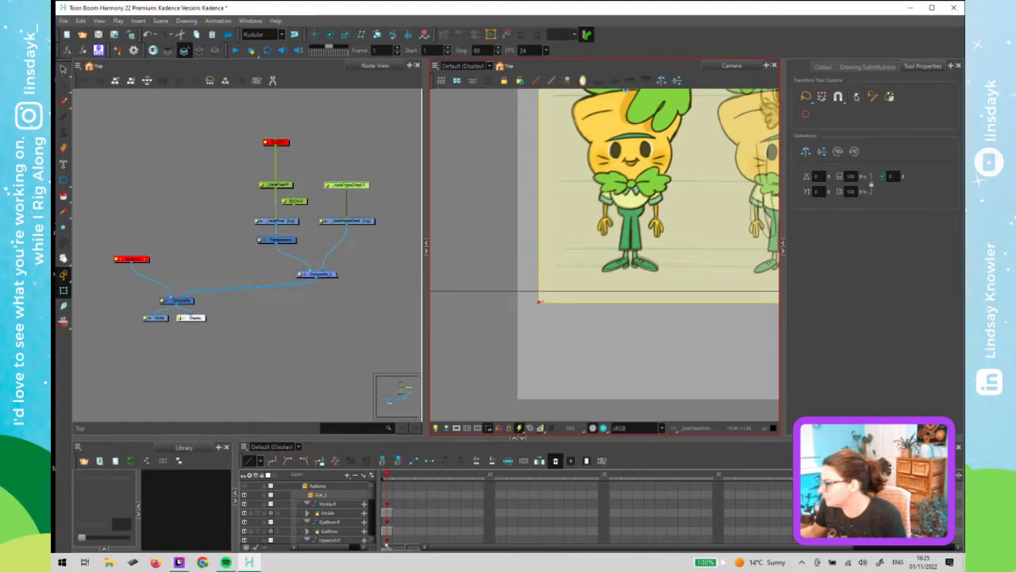
{"action": "scroll", "coordinate": [588, 288], "scroll_direction": "up", "scroll_amount": 3}
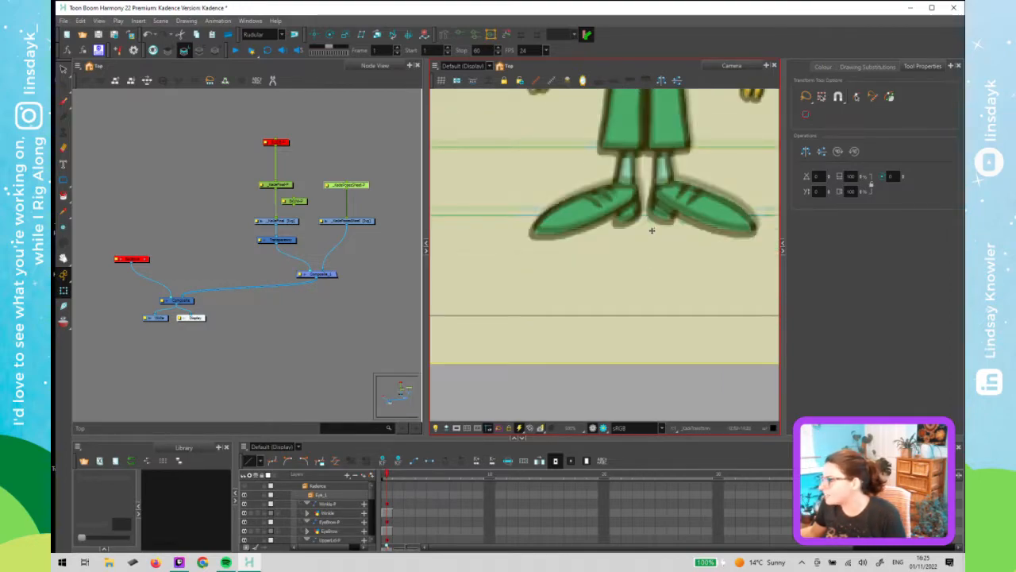
{"action": "scroll", "coordinate": [652, 232], "scroll_direction": "down", "scroll_amount": 5}
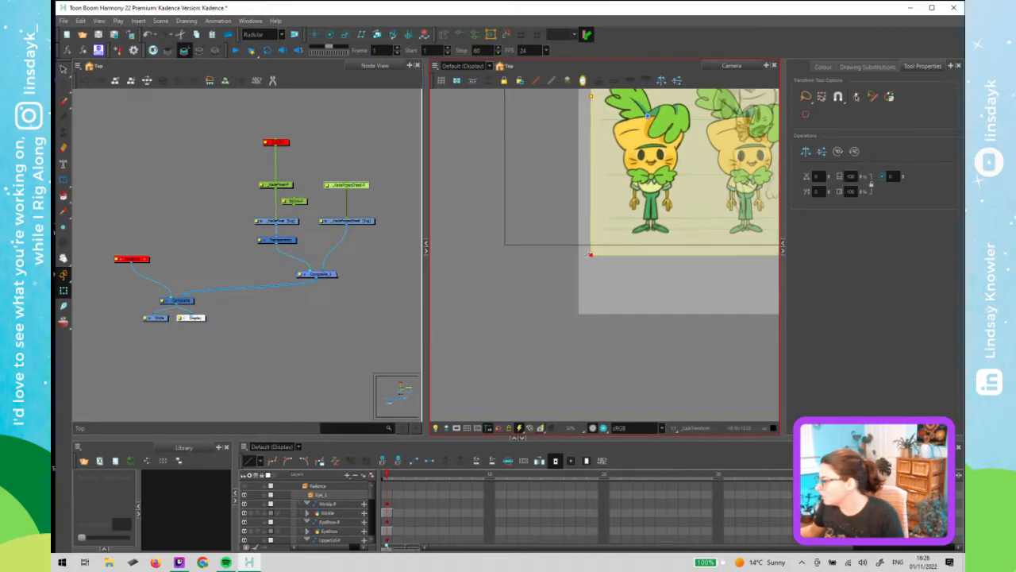
{"action": "scroll", "coordinate": [637, 163], "scroll_direction": "down", "scroll_amount": 3}
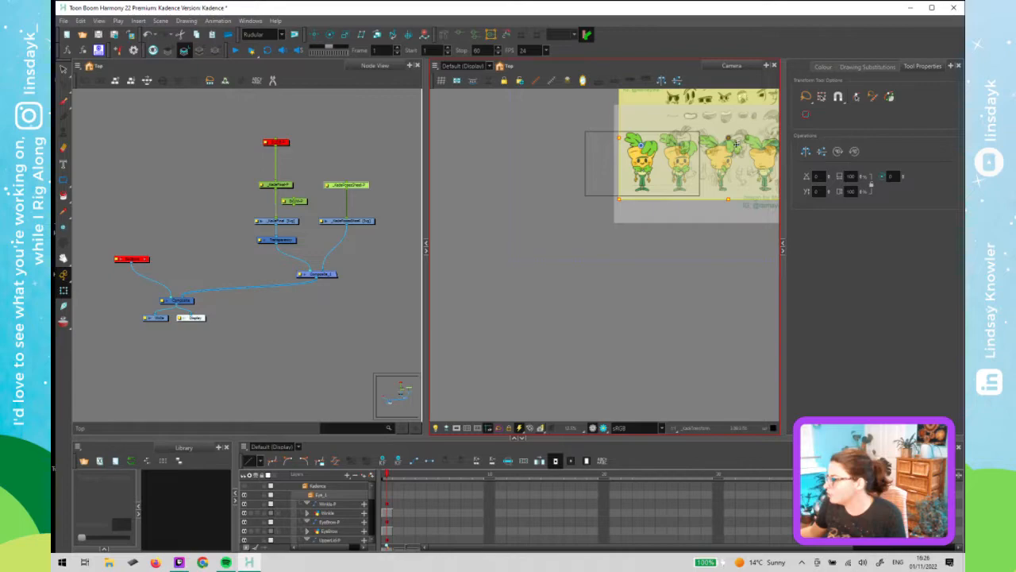
- Move the pose sheet down and to the left so a drawing overlays the character more closely
{"action": "left_click_drag", "start_coordinate": [739, 126], "coordinate": [691, 164]}
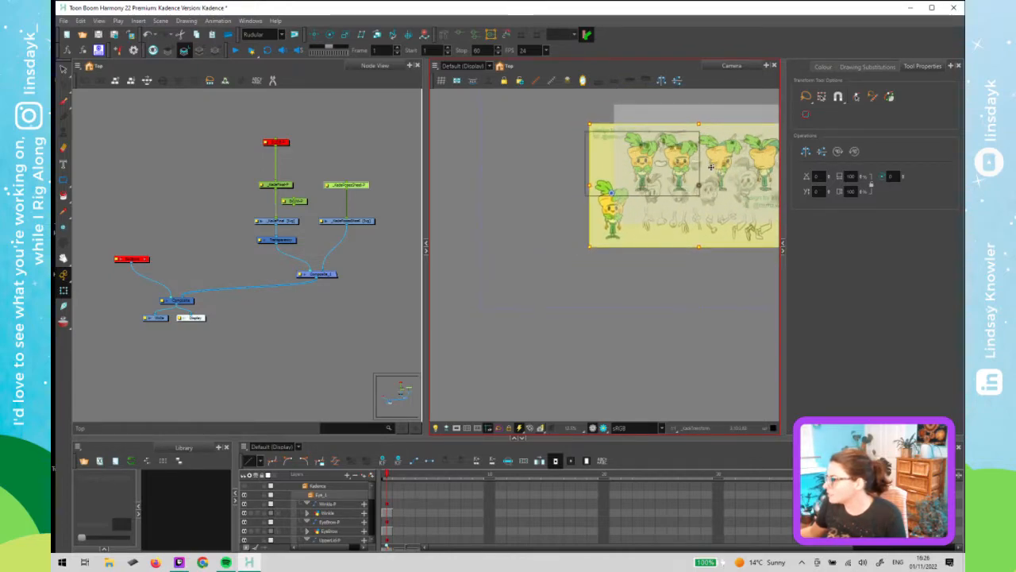
{"action": "scroll", "coordinate": [627, 160], "scroll_direction": "up", "scroll_amount": 2}
{"action": "scroll", "coordinate": [632, 180], "scroll_direction": "up", "scroll_amount": 2}
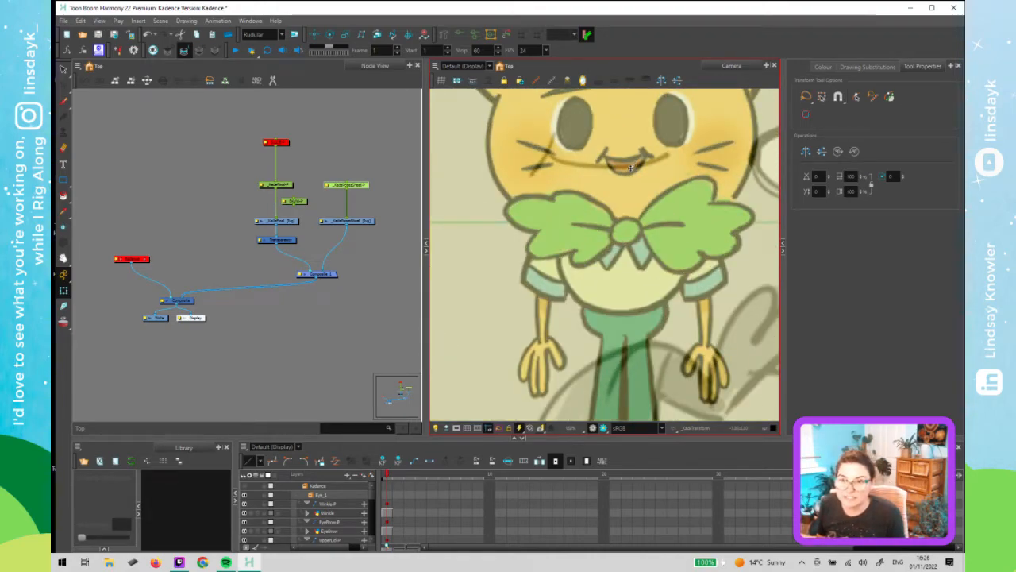
{"action": "scroll", "coordinate": [627, 225], "scroll_direction": "down", "scroll_amount": 3}
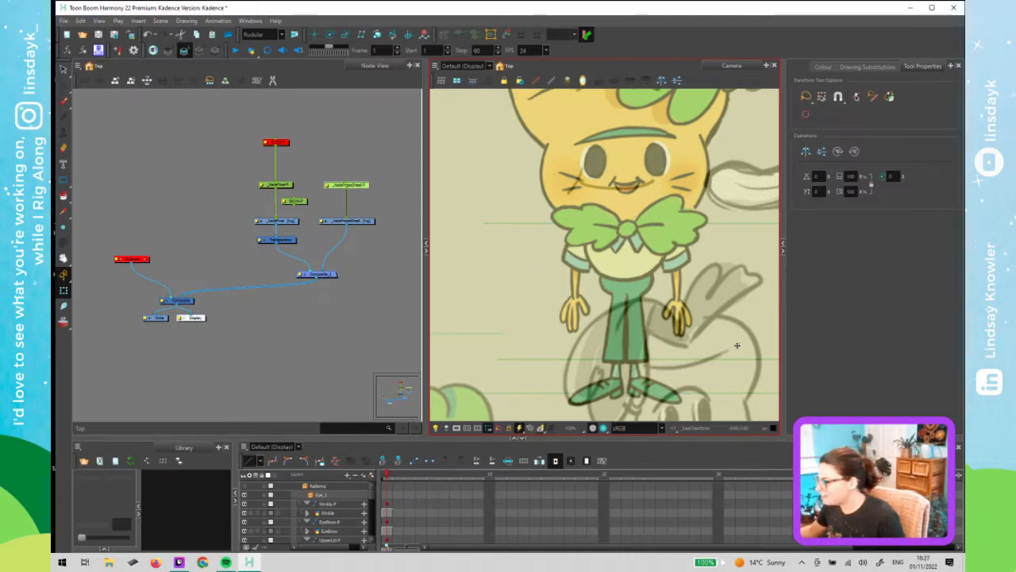
{"action": "scroll", "coordinate": [577, 288], "scroll_direction": "down", "scroll_amount": 2}
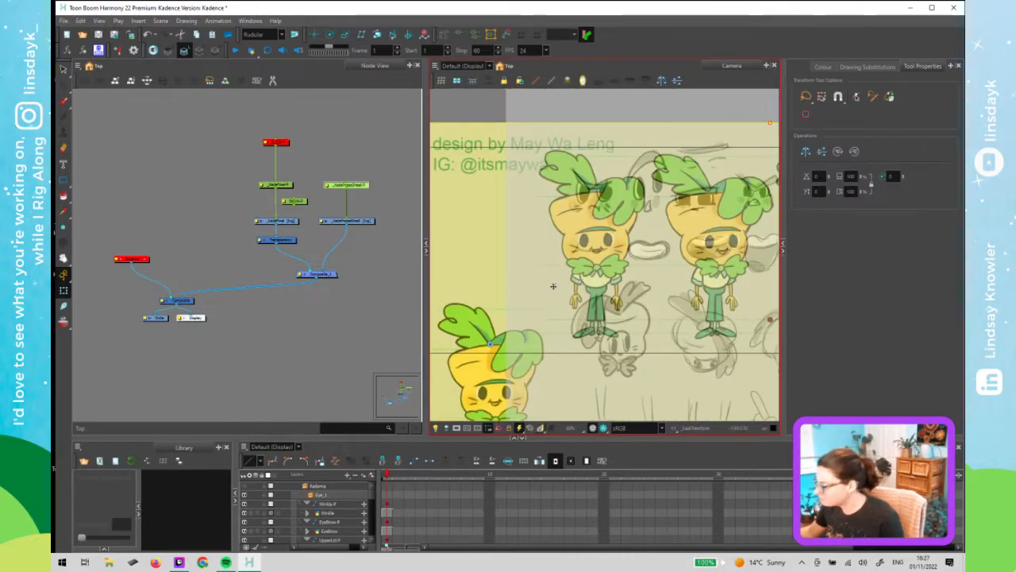
{"action": "scroll", "coordinate": [553, 285], "scroll_direction": "down", "scroll_amount": 2}
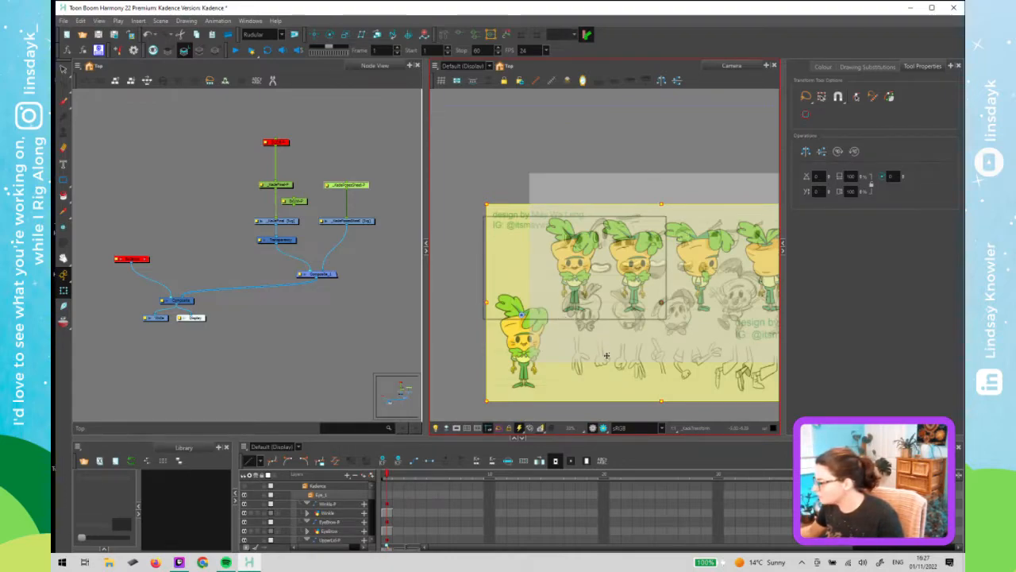
- Reselect the pose sheet and scale it down from its top-left corner to refine the match with the character
{"action": "left_click", "coordinate": [329, 210]}
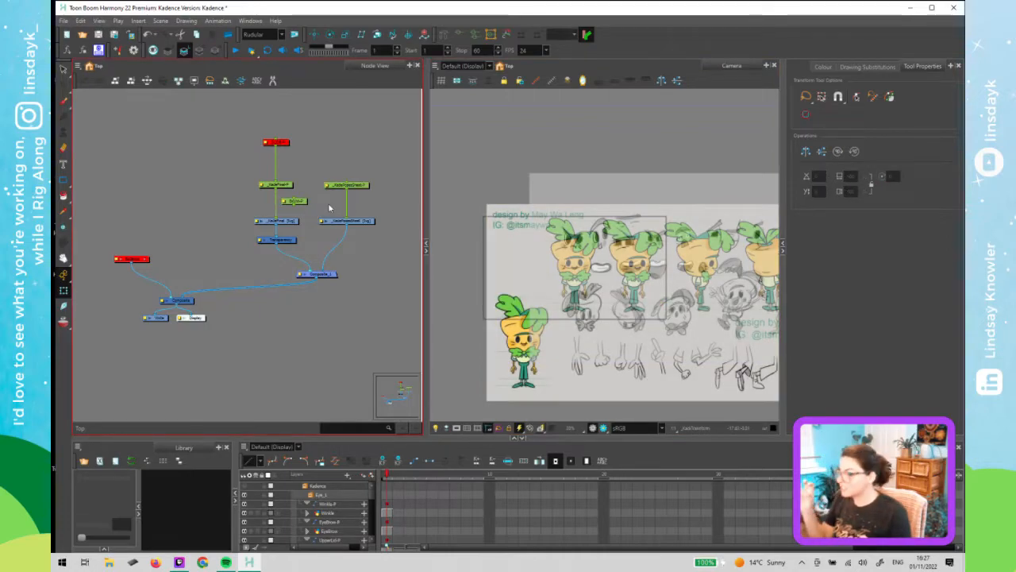
{"action": "left_click", "coordinate": [484, 220]}
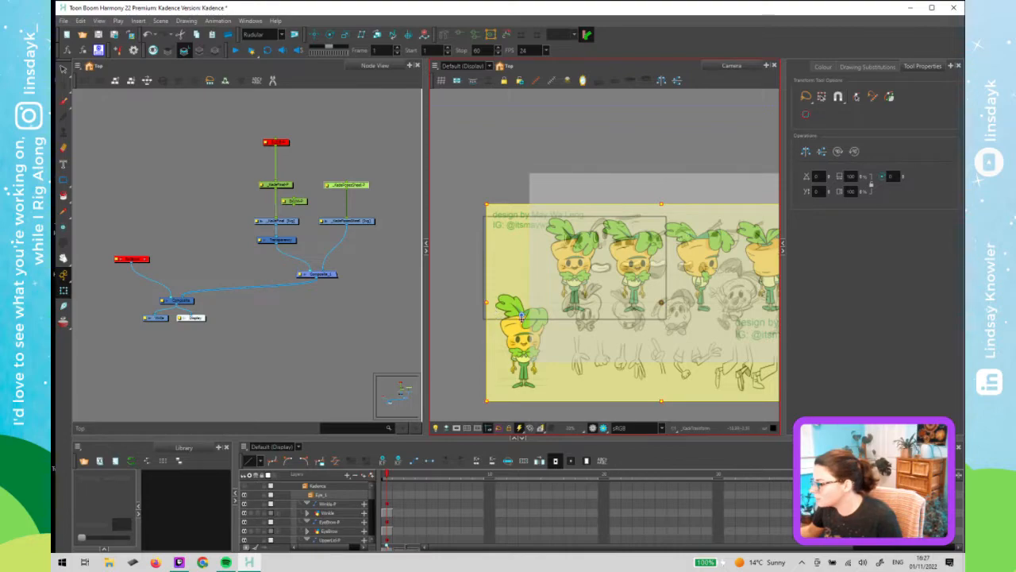
{"action": "mouse_move", "coordinate": [523, 291]}
{"action": "left_mouse_down"}
{"action": "mouse_move", "coordinate": [517, 305]}
{"action": "mouse_move", "coordinate": [533, 269]}
{"action": "mouse_move", "coordinate": [527, 280]}
{"action": "left_mouse_up"}
{"action": "key", "text": "ctrl+z"}
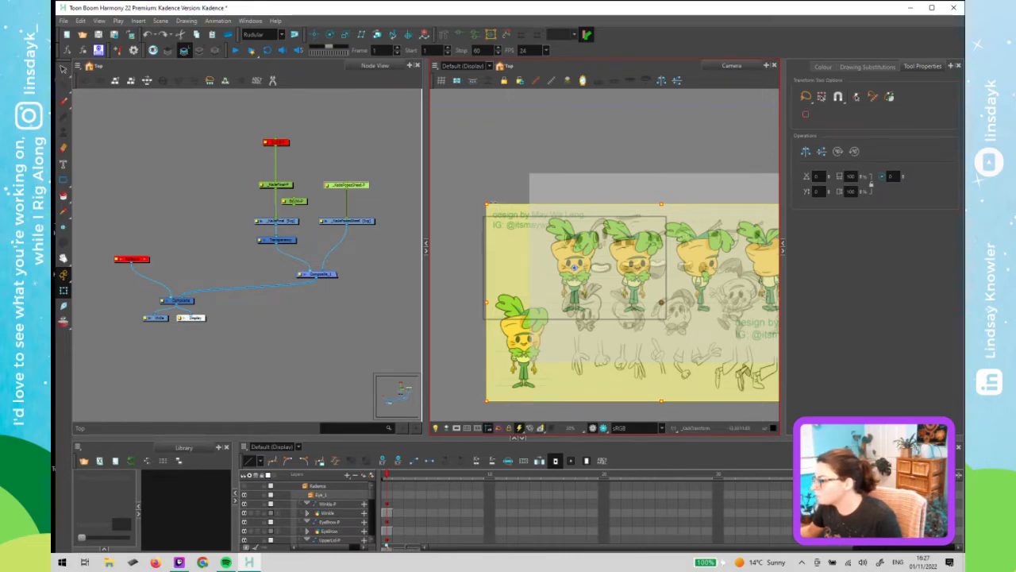
{"action": "mouse_move", "coordinate": [487, 204]}
{"action": "left_mouse_down"}
{"action": "mouse_move", "coordinate": [517, 219]}
{"action": "mouse_move", "coordinate": [438, 200]}
{"action": "mouse_move", "coordinate": [536, 246]}
{"action": "left_mouse_up"}
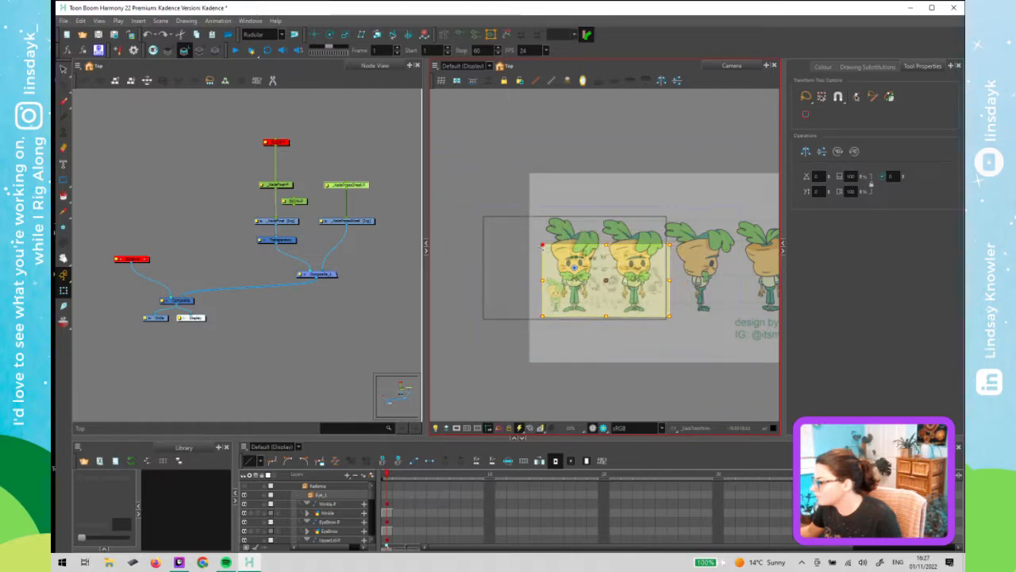
- Nudge the pose sheet slightly so the drawing's mouth lines up with the character's mouth
{"action": "scroll", "coordinate": [574, 268], "scroll_direction": "up", "scroll_amount": 4}
{"action": "scroll", "coordinate": [578, 272], "scroll_direction": "up", "scroll_amount": 4}
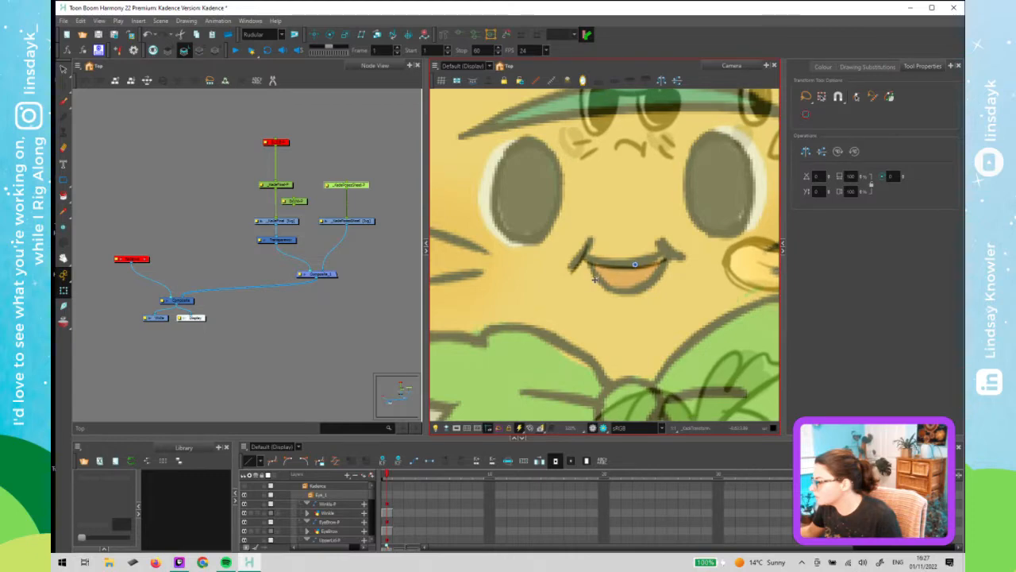
{"action": "left_click_drag", "start_coordinate": [594, 279], "coordinate": [596, 276]}
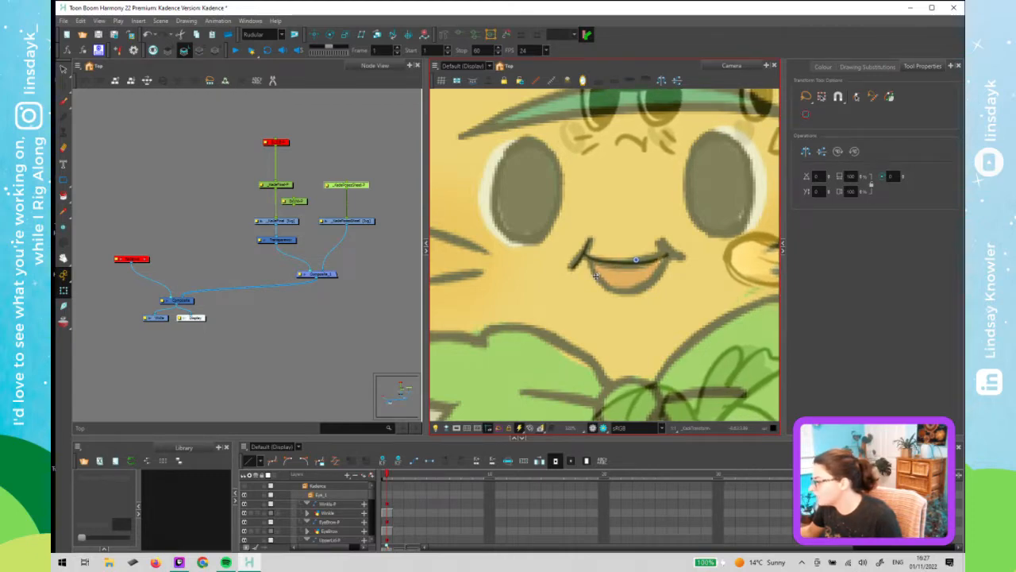
{"action": "scroll", "coordinate": [612, 303], "scroll_direction": "down", "scroll_amount": 4}
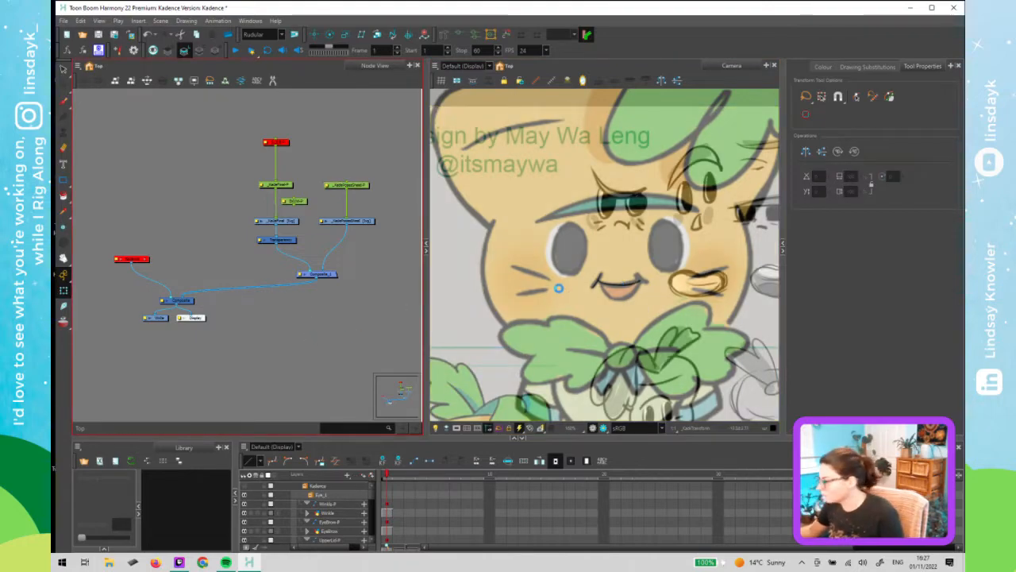
{"action": "scroll", "coordinate": [635, 316], "scroll_direction": "down", "scroll_amount": 5}
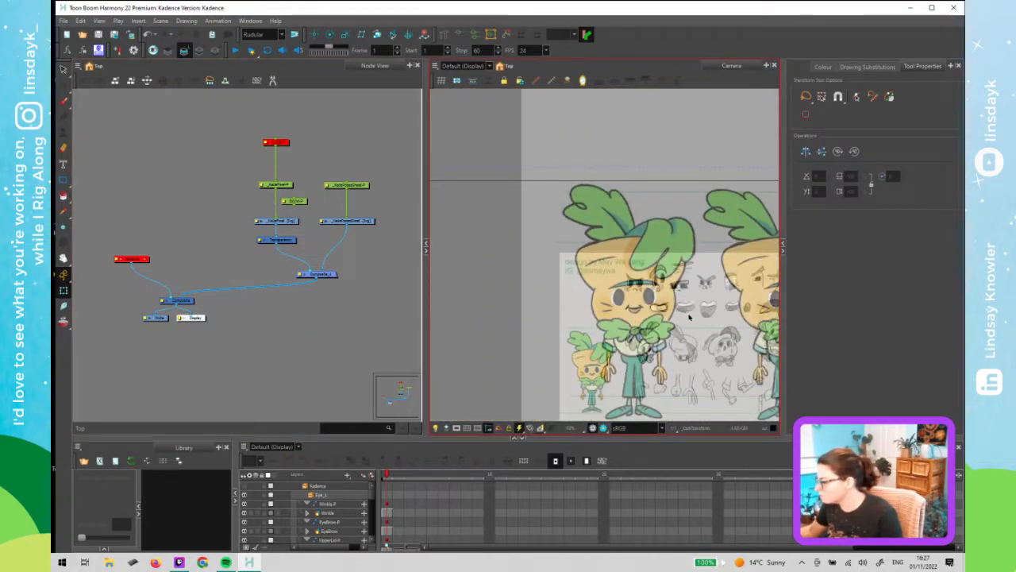
- Move the pose sheet up and to the left so a drawing's face sits over the character's face
{"action": "left_click_drag", "start_coordinate": [686, 332], "coordinate": [625, 272]}
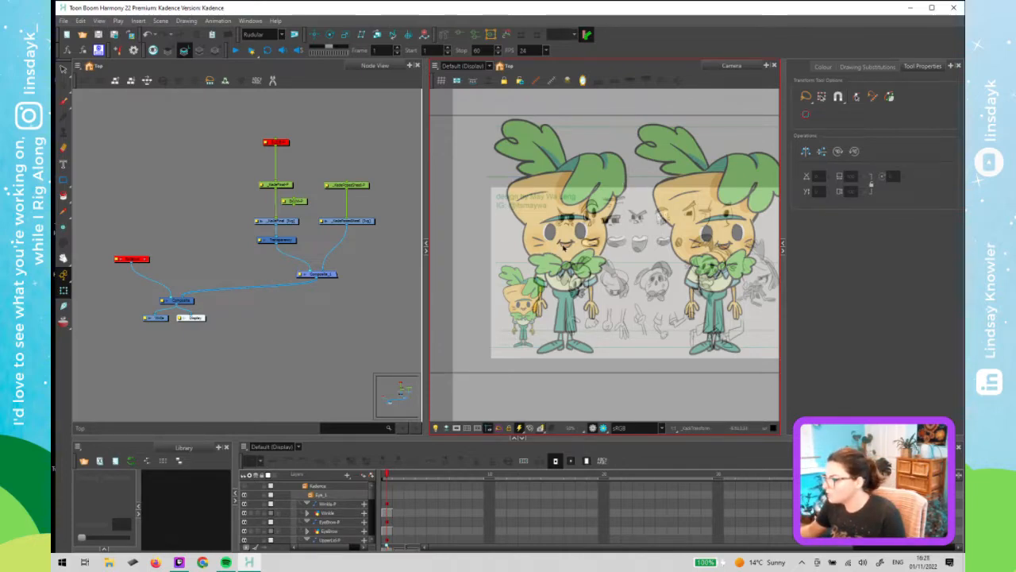
{"action": "scroll", "coordinate": [568, 246], "scroll_direction": "up", "scroll_amount": 8}
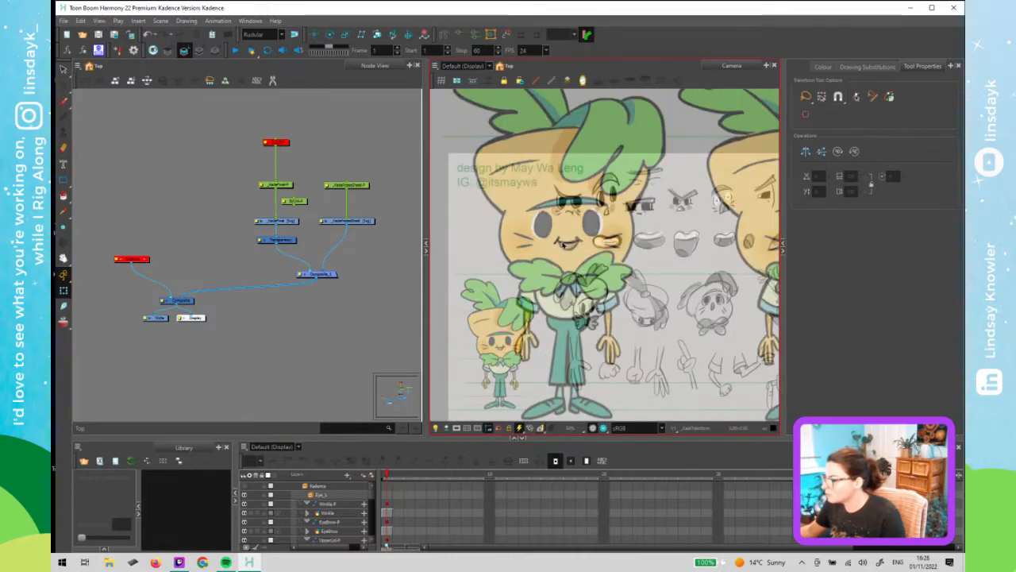
{"action": "scroll", "coordinate": [589, 247], "scroll_direction": "down", "scroll_amount": 2}
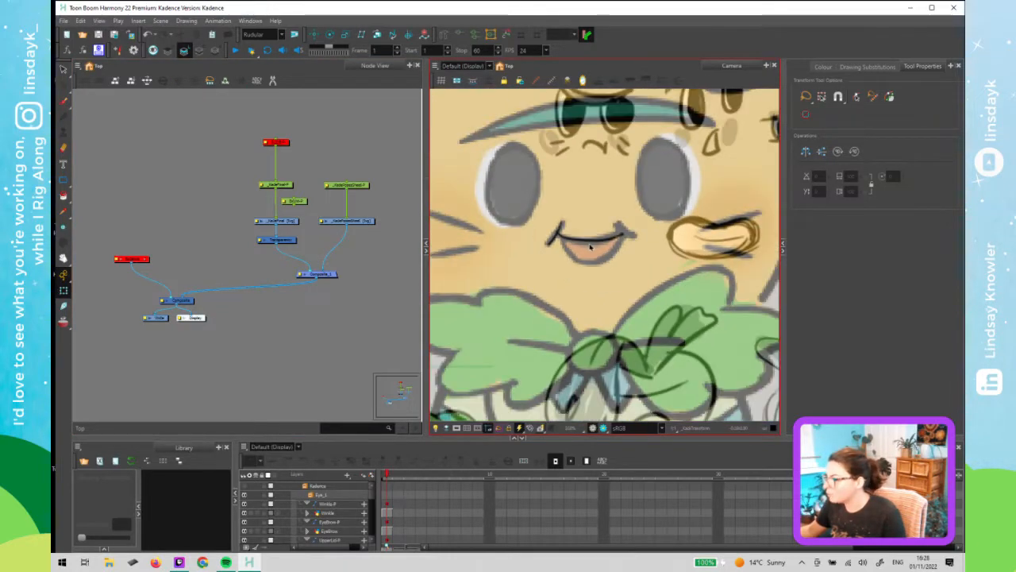
{"action": "scroll", "coordinate": [590, 247], "scroll_direction": "down", "scroll_amount": 2}
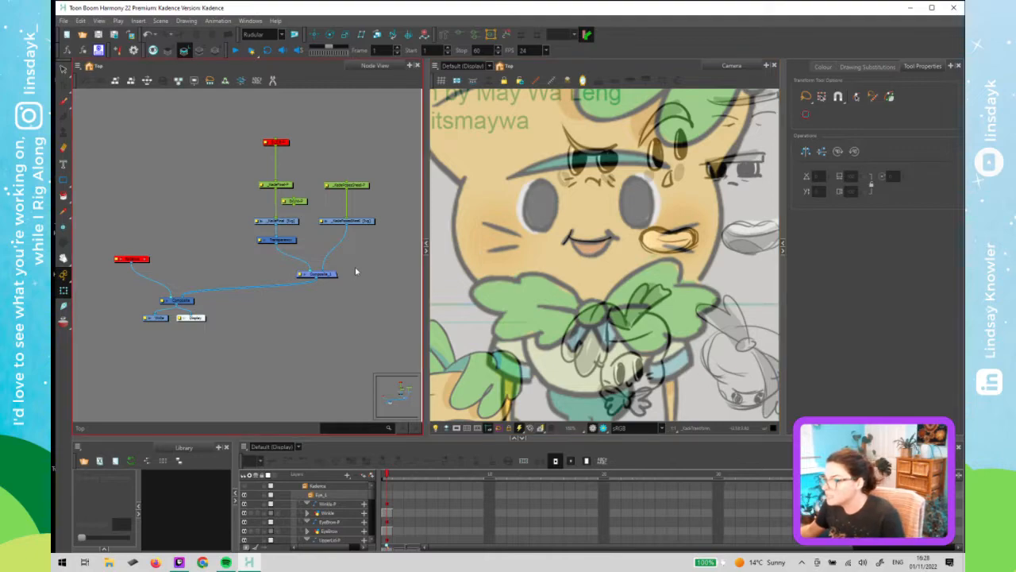
{"action": "left_click", "coordinate": [354, 186]}
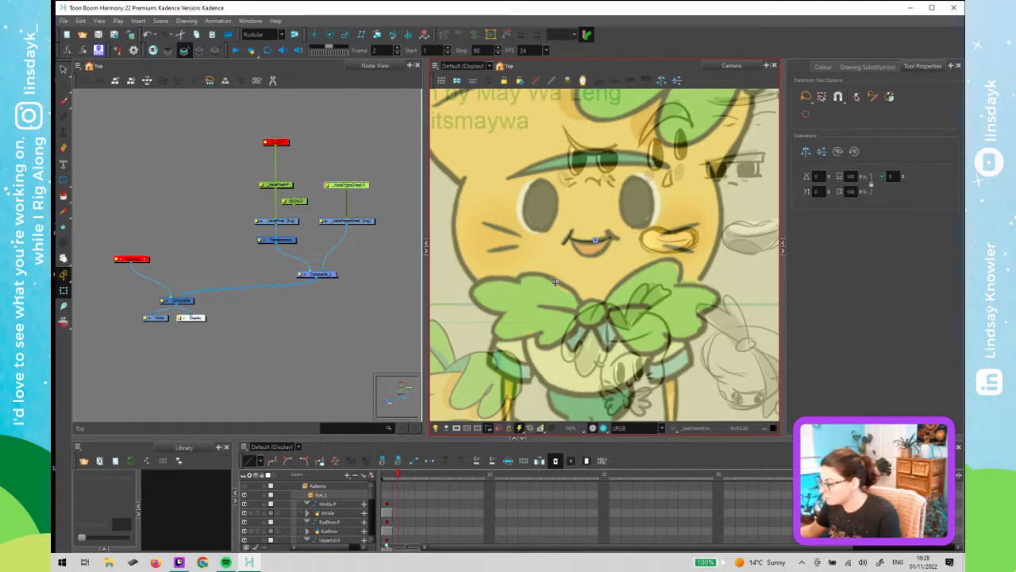
{"action": "scroll", "coordinate": [578, 335], "scroll_direction": "down", "scroll_amount": 1}
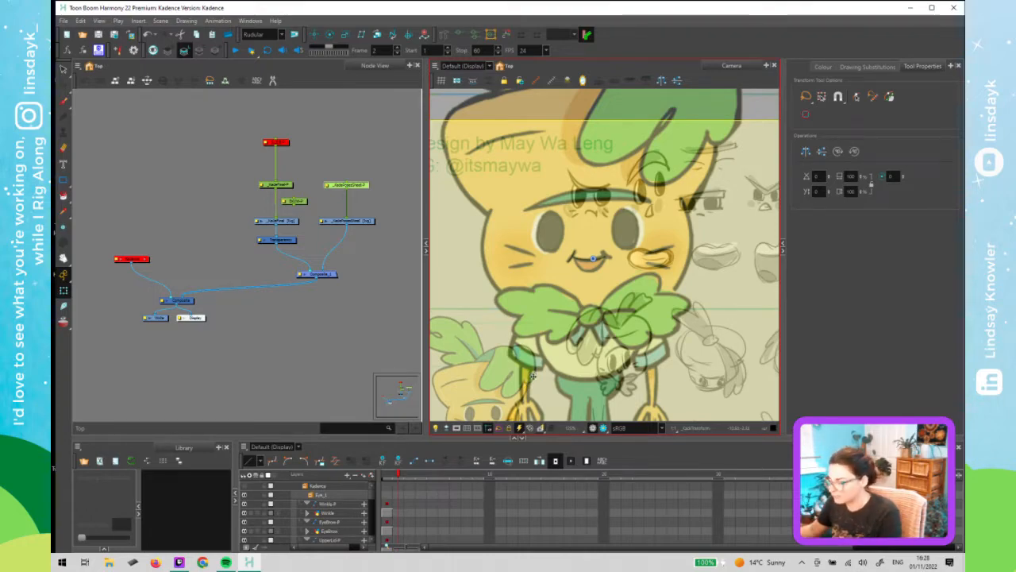
{"action": "scroll", "coordinate": [585, 345], "scroll_direction": "down", "scroll_amount": 1}
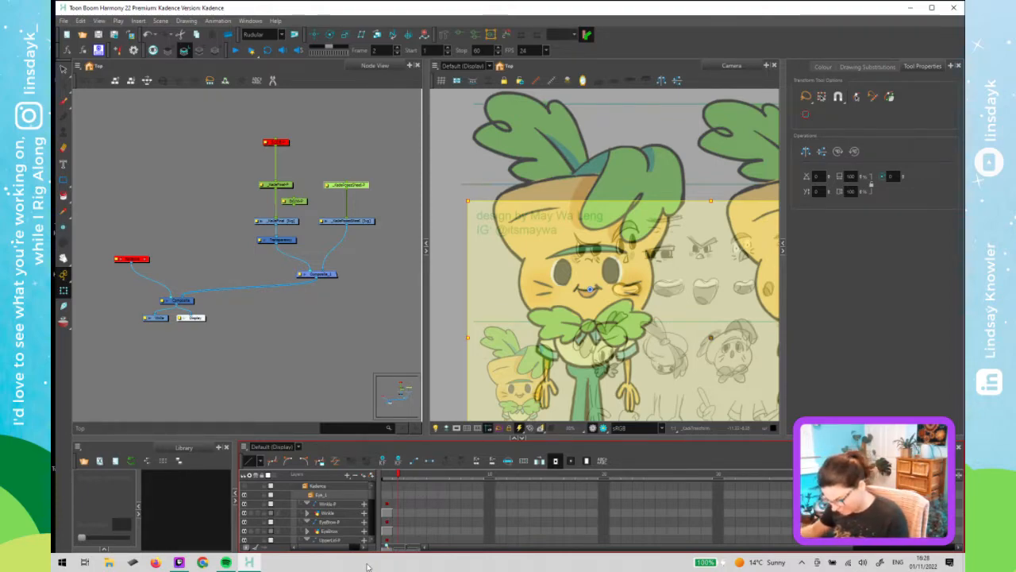
{"action": "left_click", "coordinate": [434, 513]}
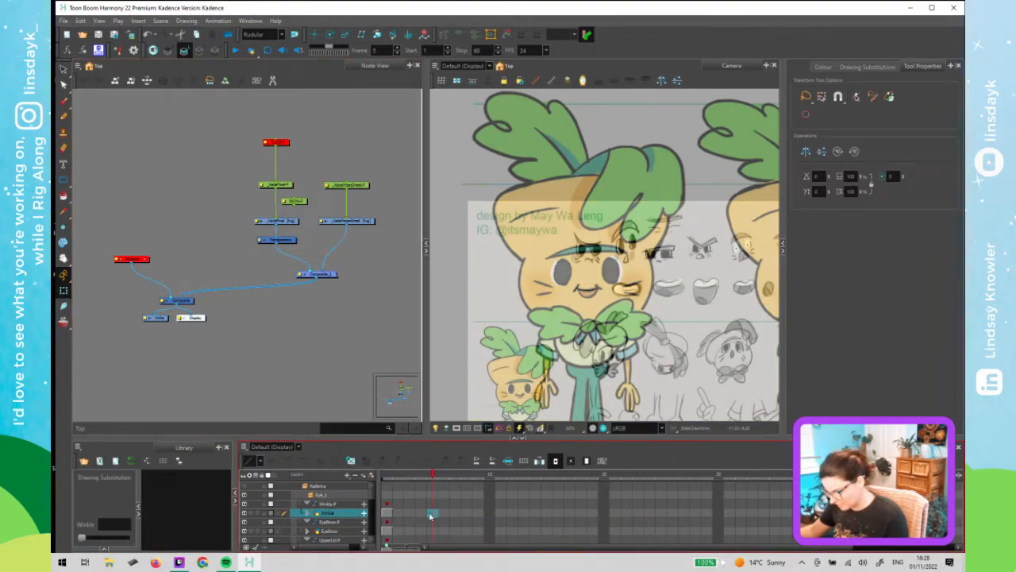
{"action": "key", "text": "ctrl+z"}
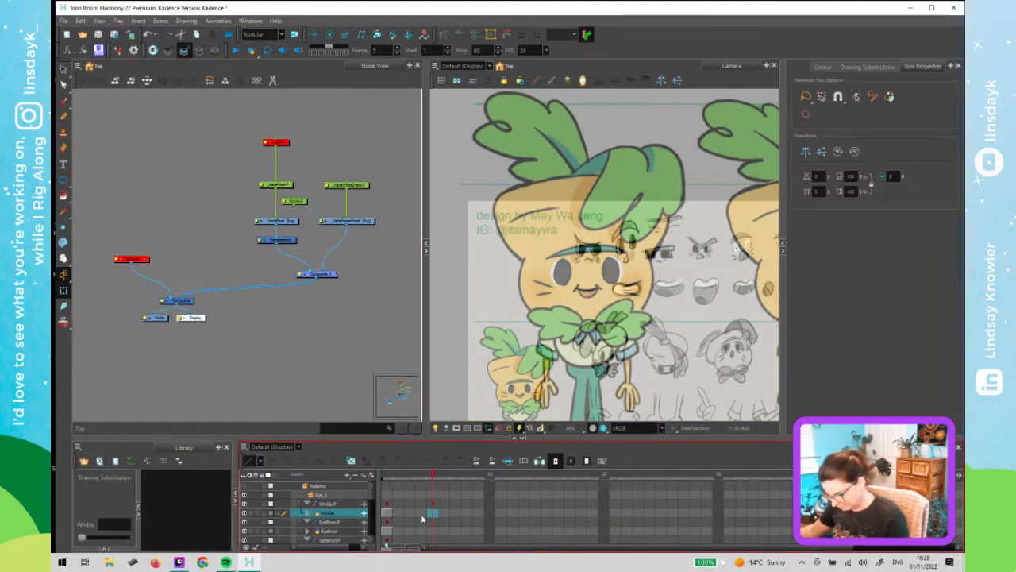
{"action": "key", "text": "ctrl+z"}
{"action": "key", "text": "ctrl+z"}
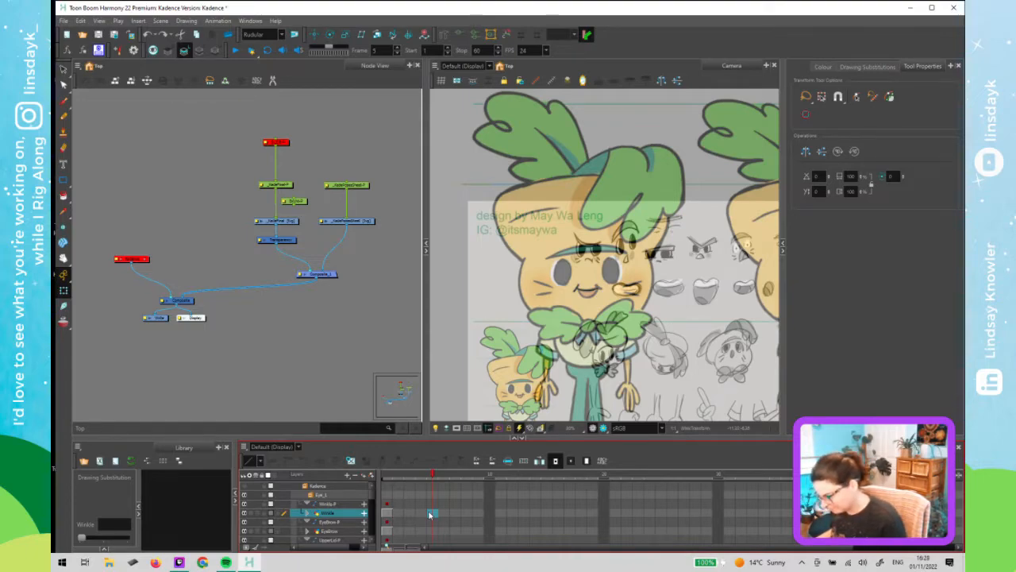
{"action": "key", "text": "F5"}
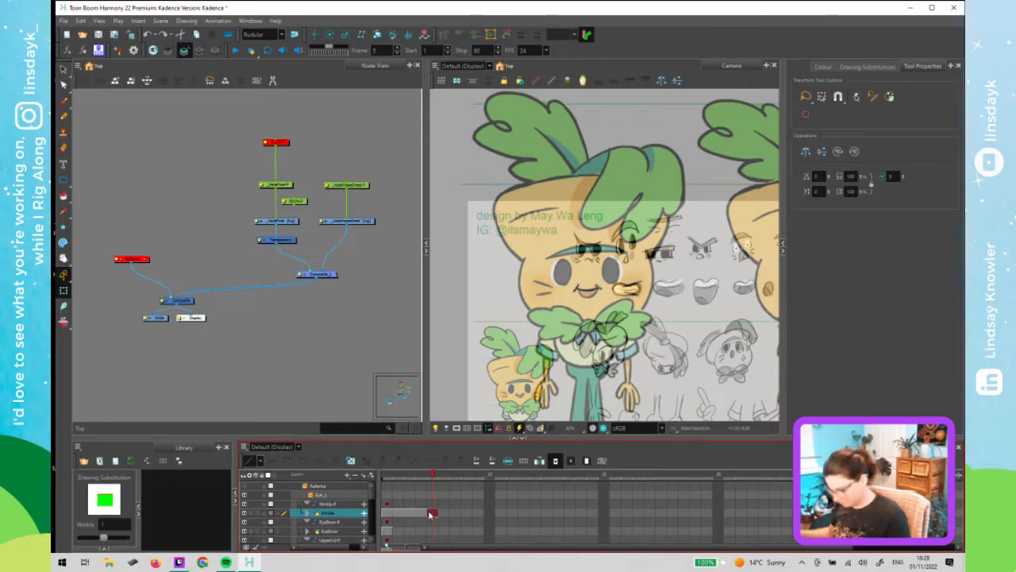
{"action": "key", "text": "ctrl+z"}
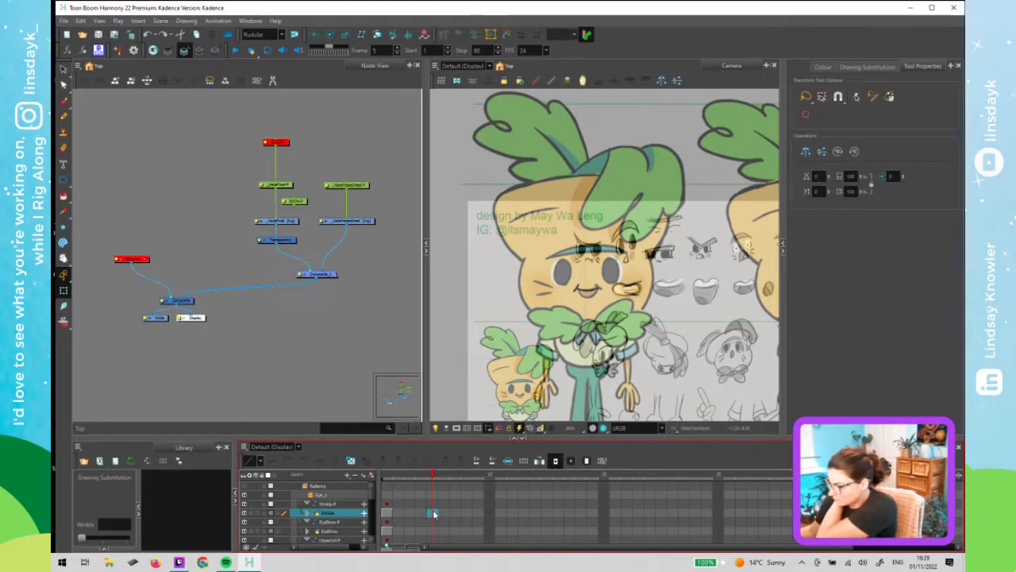
{"action": "right_click", "coordinate": [434, 514]}
{"action": "mouse_move", "coordinate": [494, 350]}
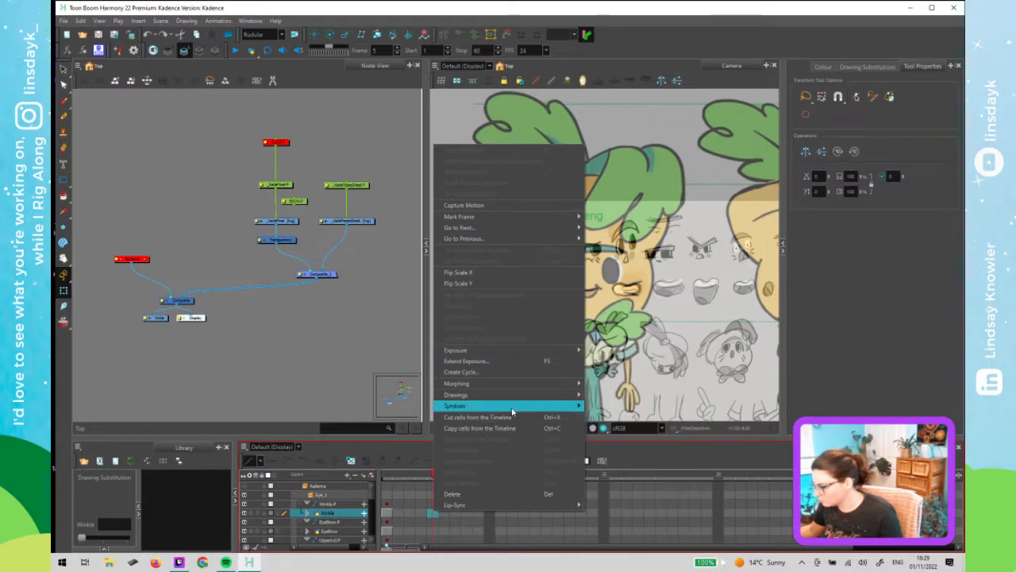
{"action": "mouse_move", "coordinate": [521, 397]}
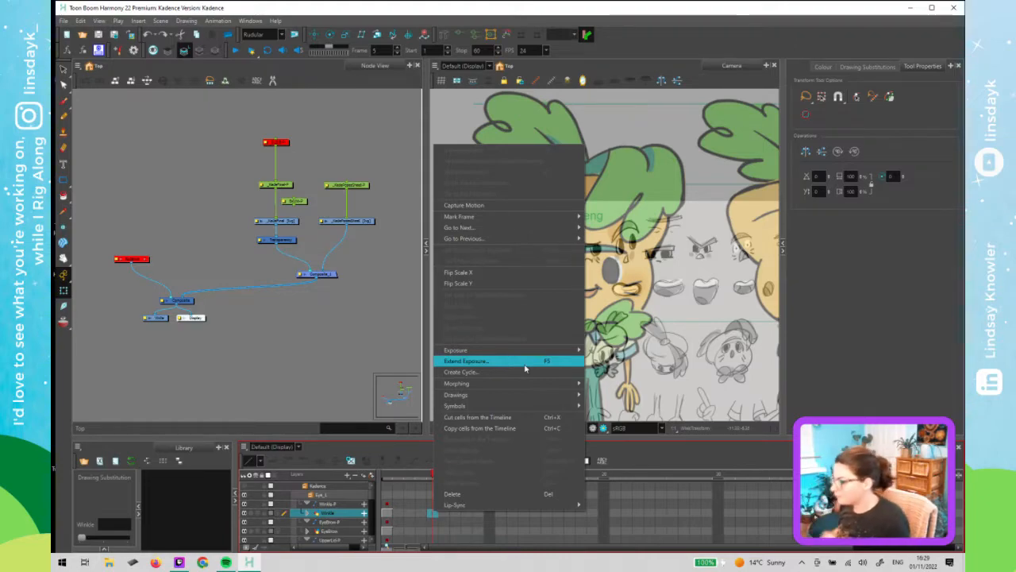
{"action": "left_click", "coordinate": [231, 386]}
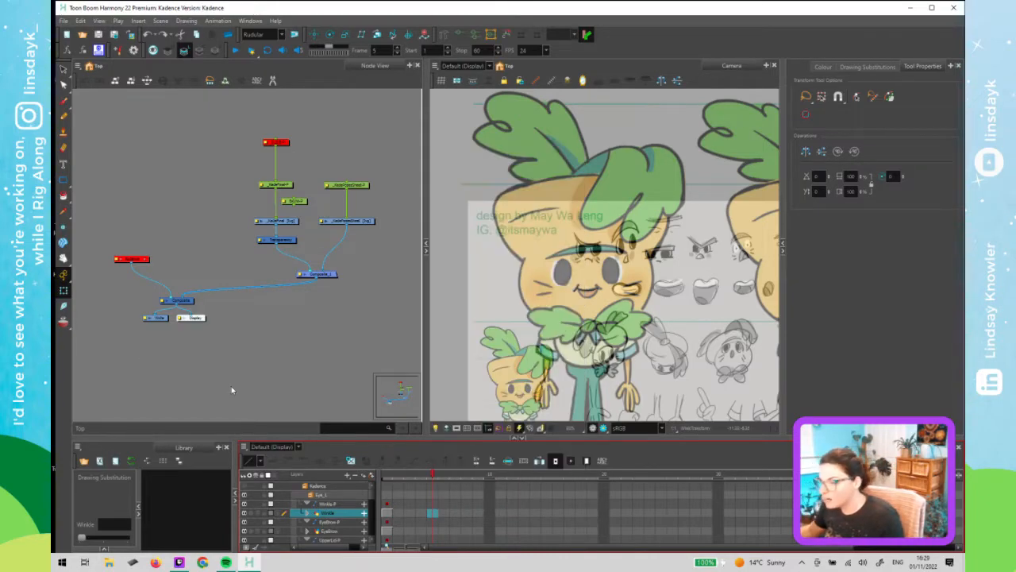
- On frame 3 of the guide pose sheet layer, nudge the pose sheet left and down to line up the next drawing
{"action": "left_click", "coordinate": [422, 473]}
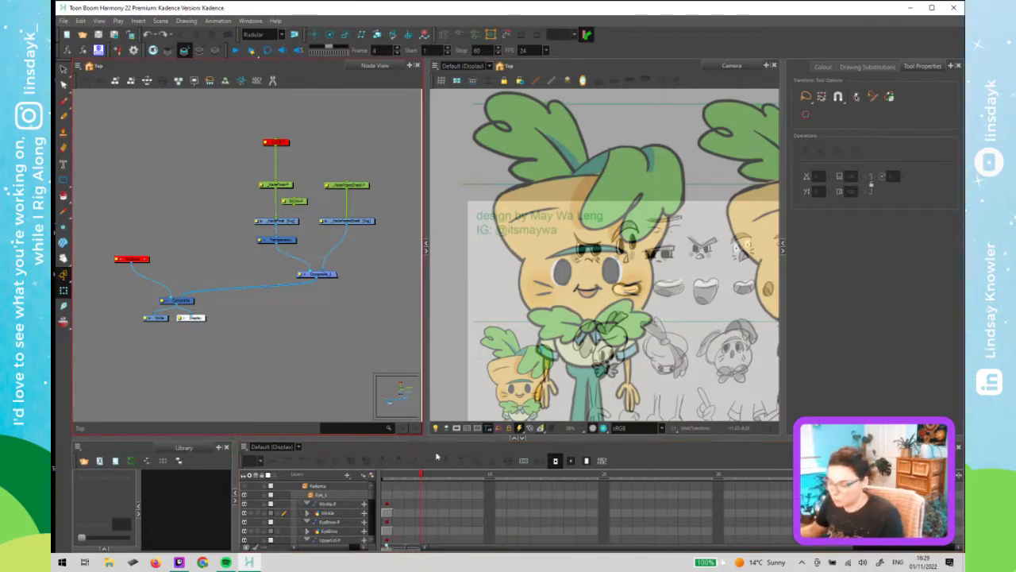
{"action": "left_click", "coordinate": [386, 474]}
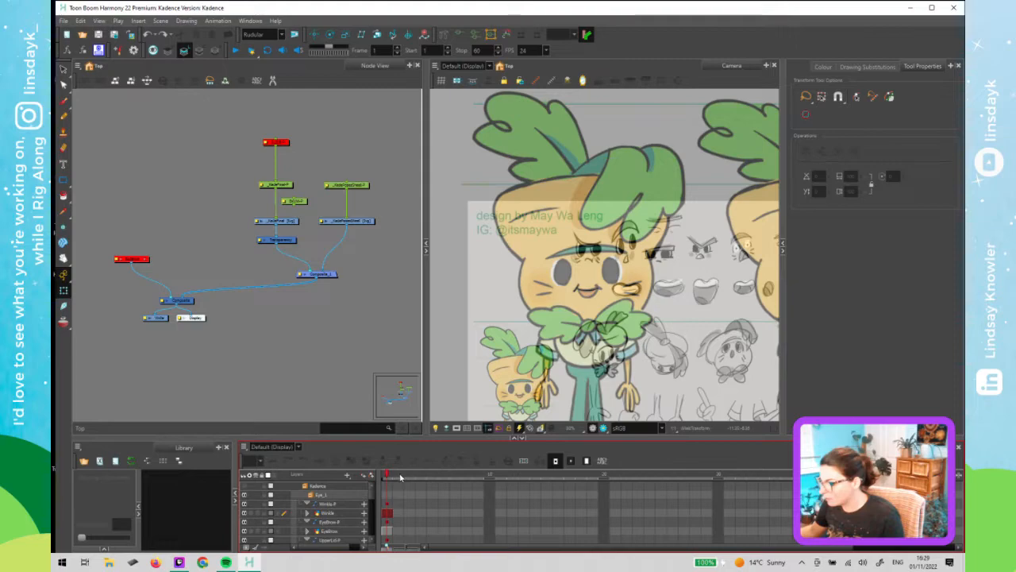
{"action": "left_click", "coordinate": [400, 476]}
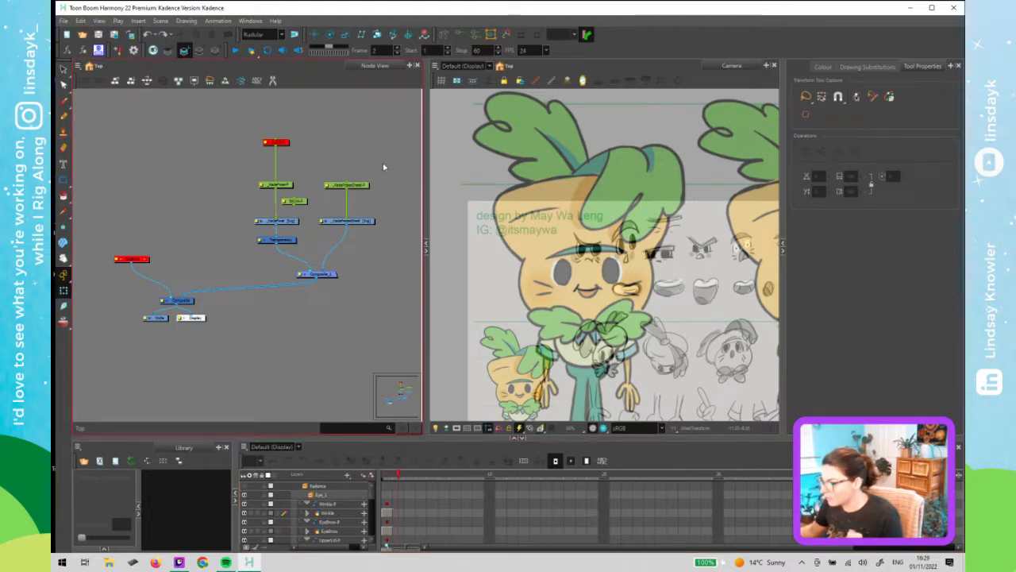
{"action": "left_click", "coordinate": [355, 187]}
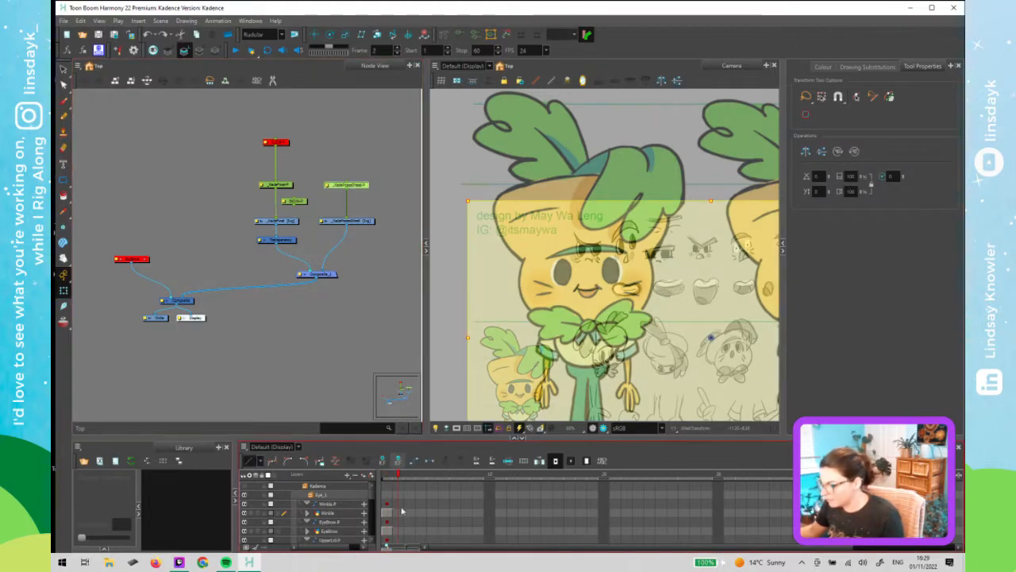
{"action": "scroll", "coordinate": [416, 516], "scroll_direction": "down", "scroll_amount": 5}
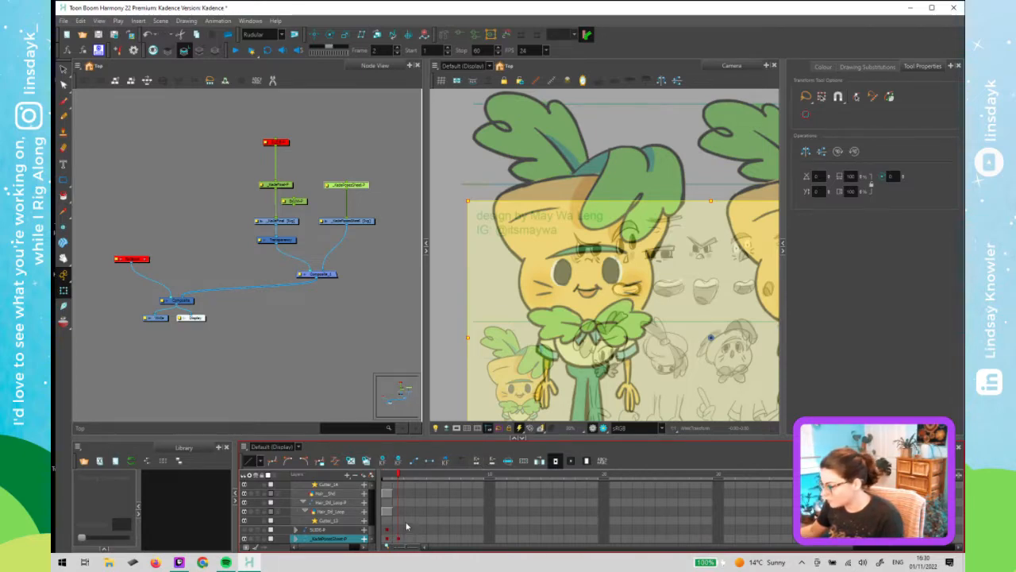
{"action": "left_click", "coordinate": [400, 477]}
{"action": "left_click", "coordinate": [409, 479]}
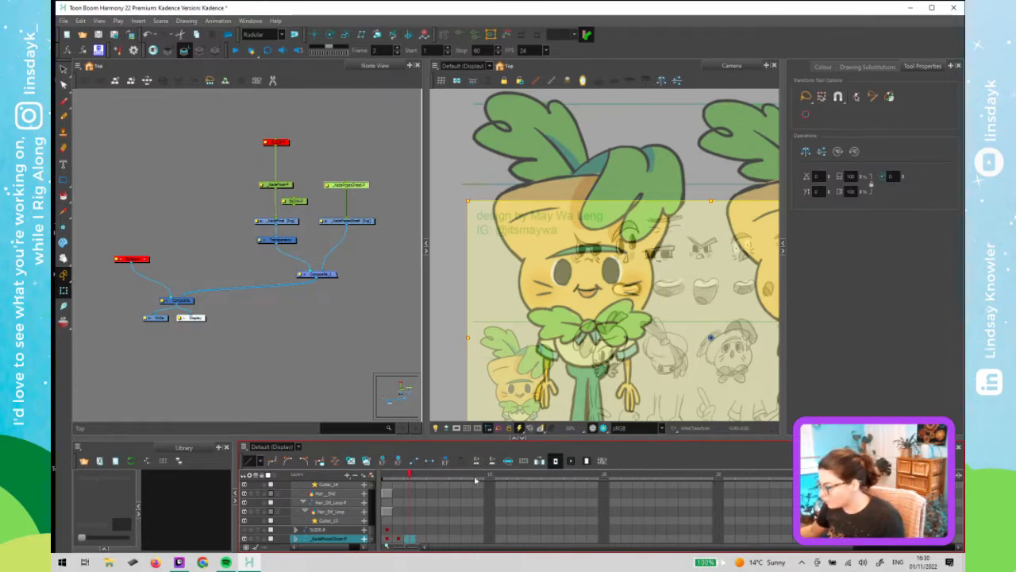
{"action": "left_click", "coordinate": [364, 192]}
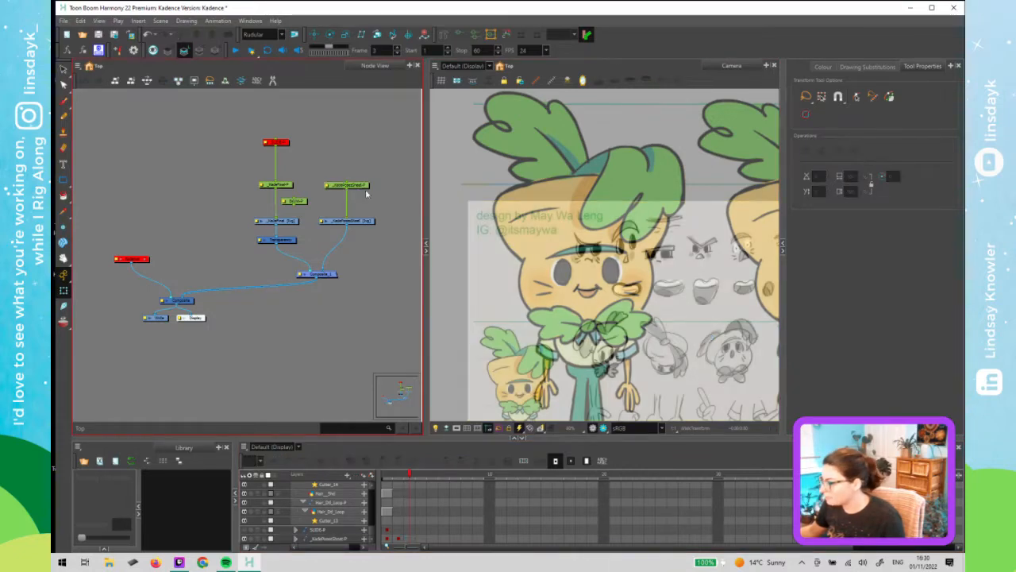
{"action": "left_click", "coordinate": [364, 186]}
{"action": "left_click_drag", "start_coordinate": [593, 298], "coordinate": [587, 298]}
{"action": "key", "text": "shift+Left"}
{"action": "key", "text": "shift+Left"}
{"action": "key", "text": "shift+Left"}
{"action": "key", "text": "shift+Left"}
{"action": "key", "text": "shift+Left"}
{"action": "key", "text": "shift+Left"}
{"action": "key", "text": "shift+Left"}
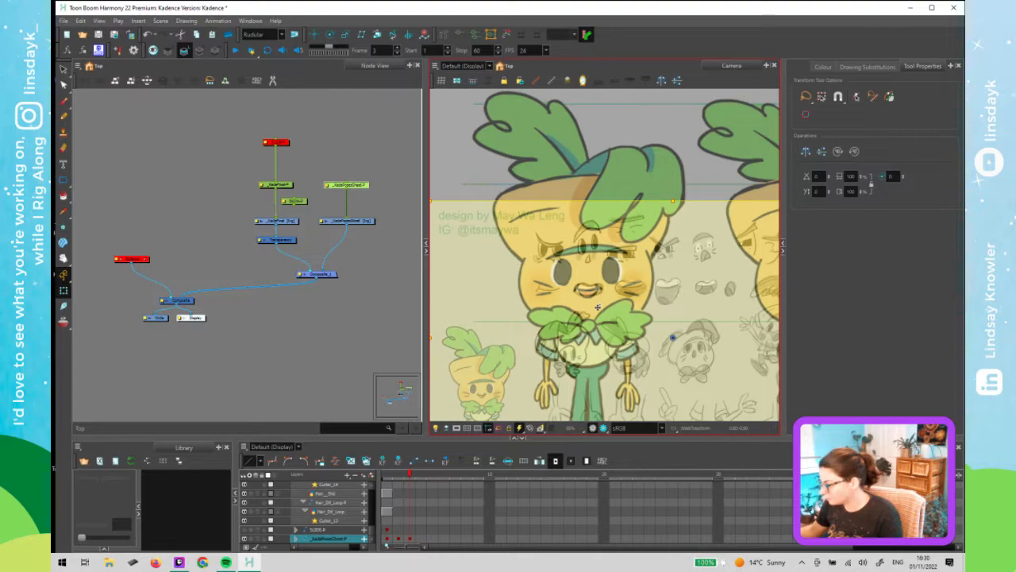
{"action": "key", "text": "shift+Left"}
{"action": "key", "text": "shift+Right"}
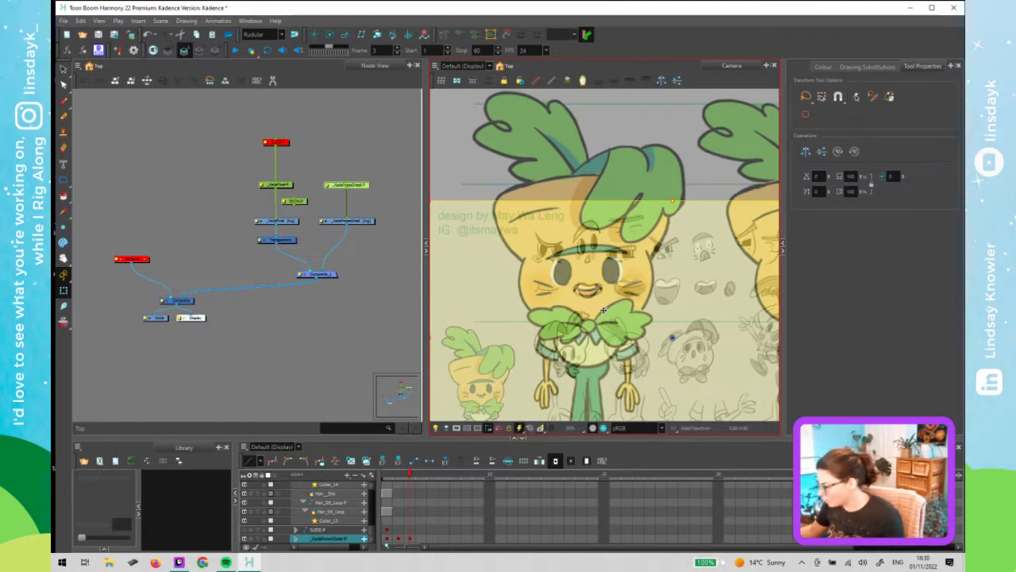
{"action": "key", "text": "Down"}
{"action": "key", "text": "Down"}
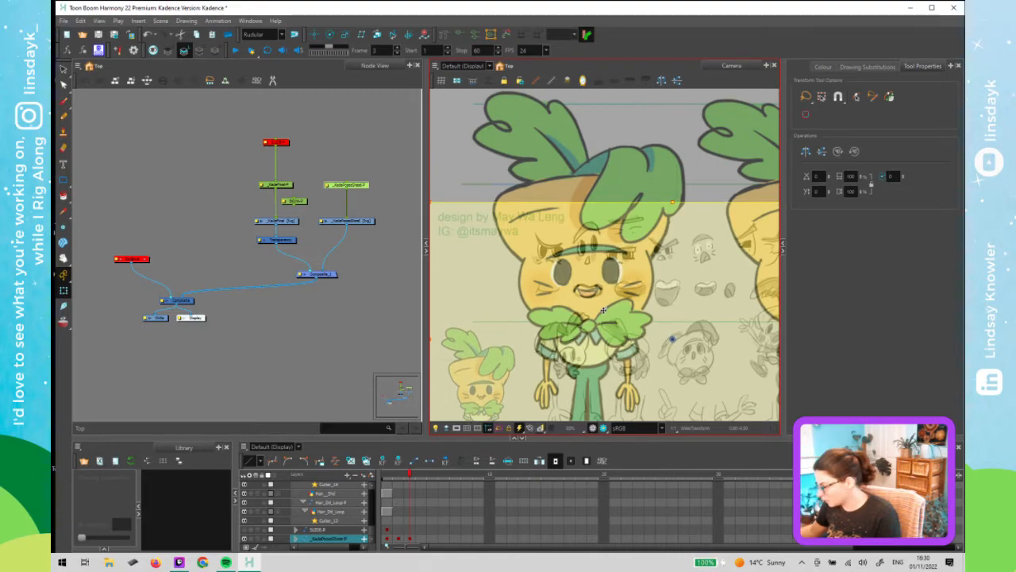
{"action": "key", "text": "Down"}
{"action": "key", "text": "Down"}
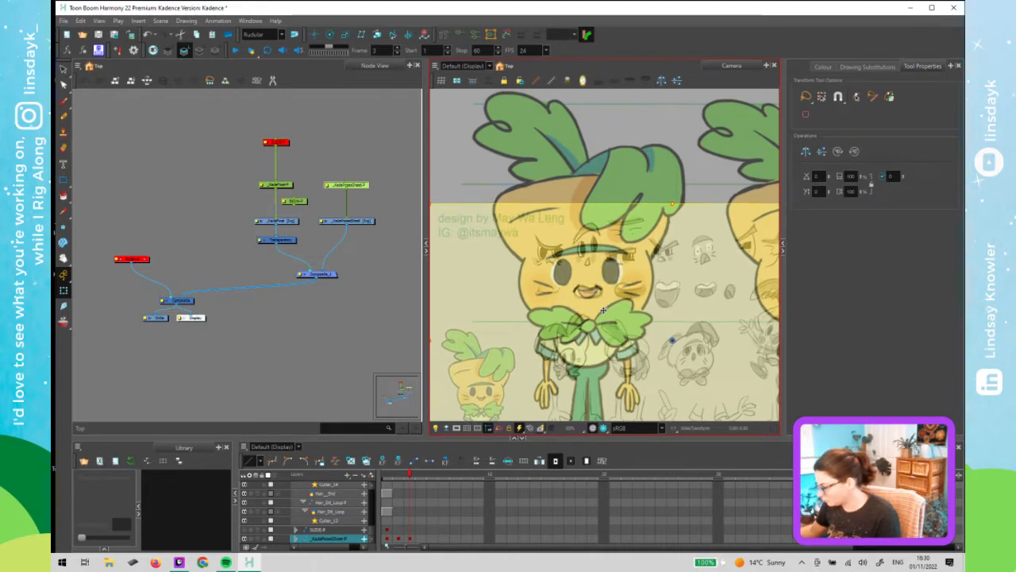
{"action": "key", "text": "Down"}
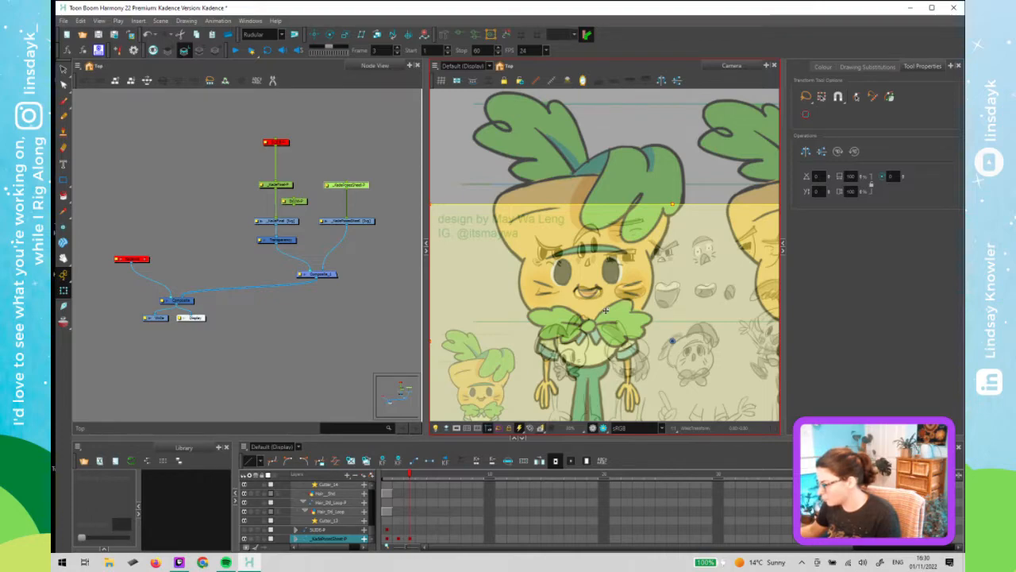
{"action": "key", "text": "Down"}
{"action": "key", "text": "Down"}
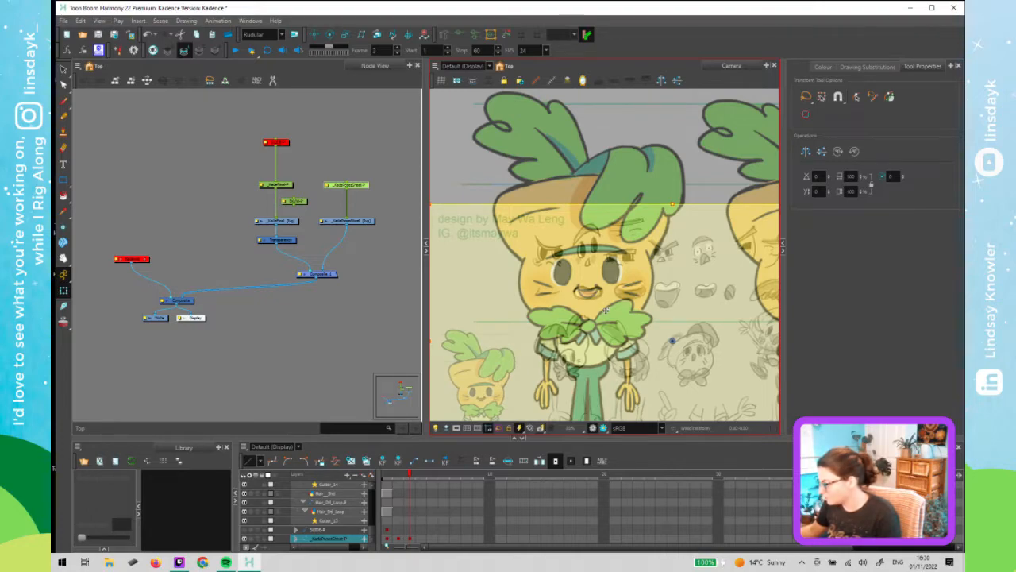
- On frame 4, nudge the pose sheet left so another drawing lines up with the character
{"action": "left_click", "coordinate": [405, 478]}
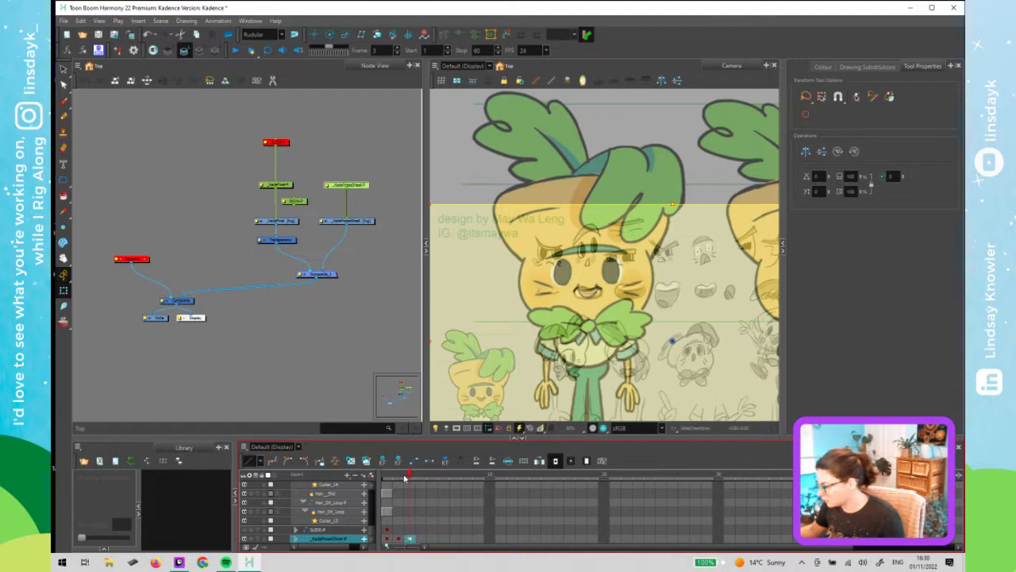
{"action": "left_click_drag", "start_coordinate": [404, 476], "coordinate": [421, 488]}
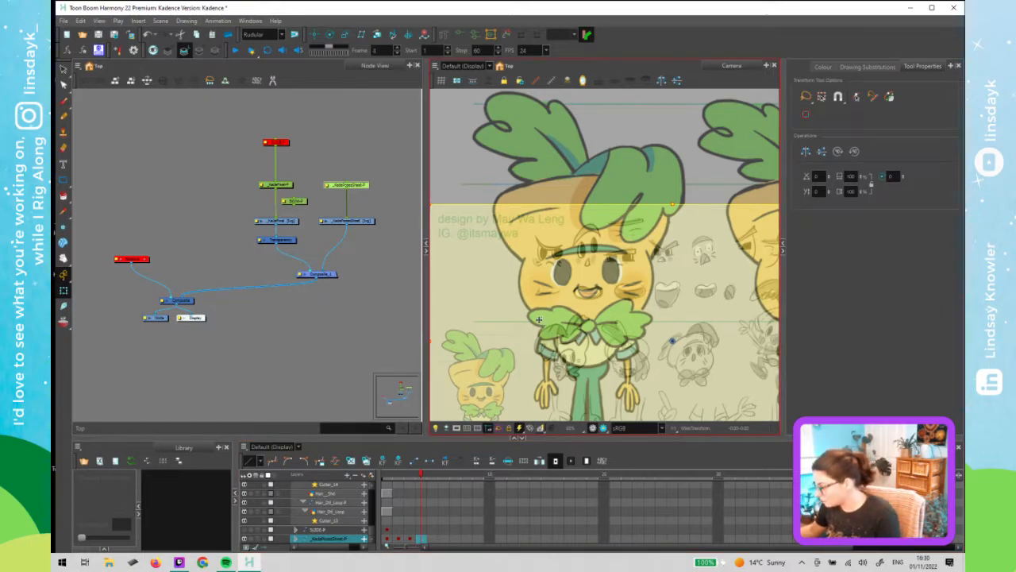
{"action": "key", "text": "Left"}
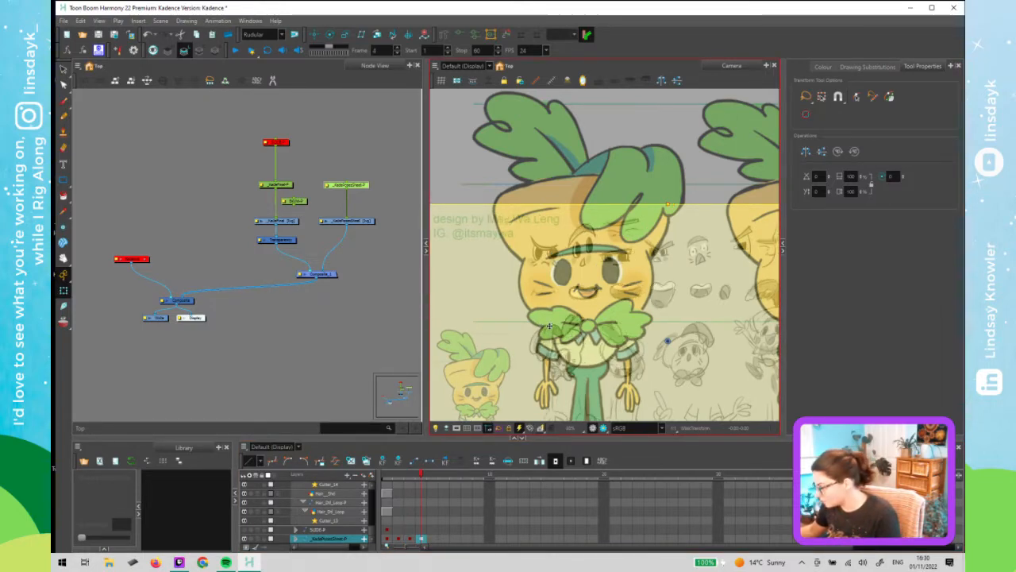
{"action": "key", "text": "Left"}
{"action": "key", "text": "Left"}
{"action": "key", "text": "Left"}
{"action": "key", "text": "Left"}
{"action": "key", "text": "Left"}
{"action": "key", "text": "Left"}
{"action": "key", "text": "Left"}
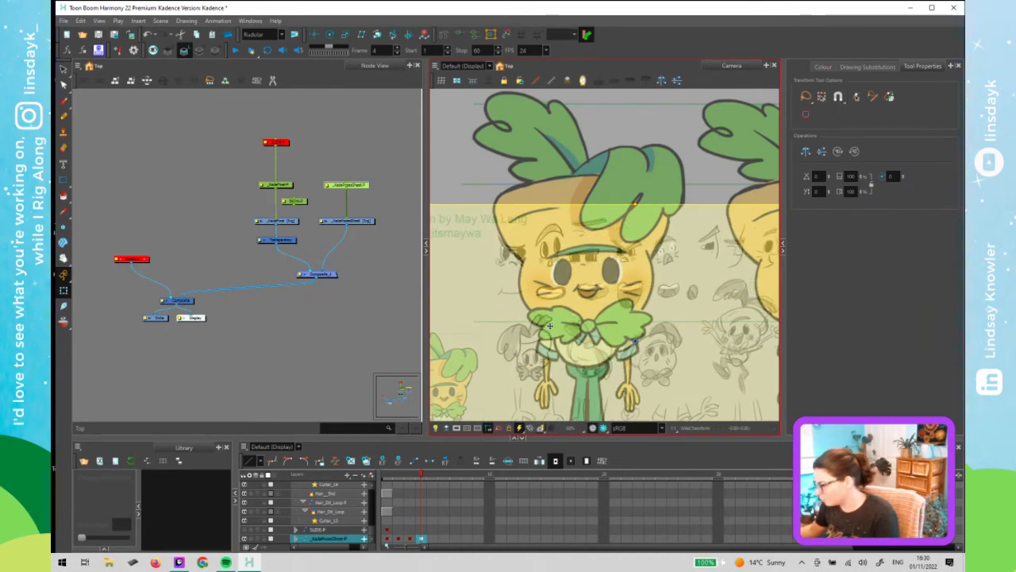
{"action": "key", "text": "Left"}
{"action": "key", "text": "Left"}
{"action": "key", "text": "Left"}
{"action": "key", "text": "Left"}
{"action": "key", "text": "Left"}
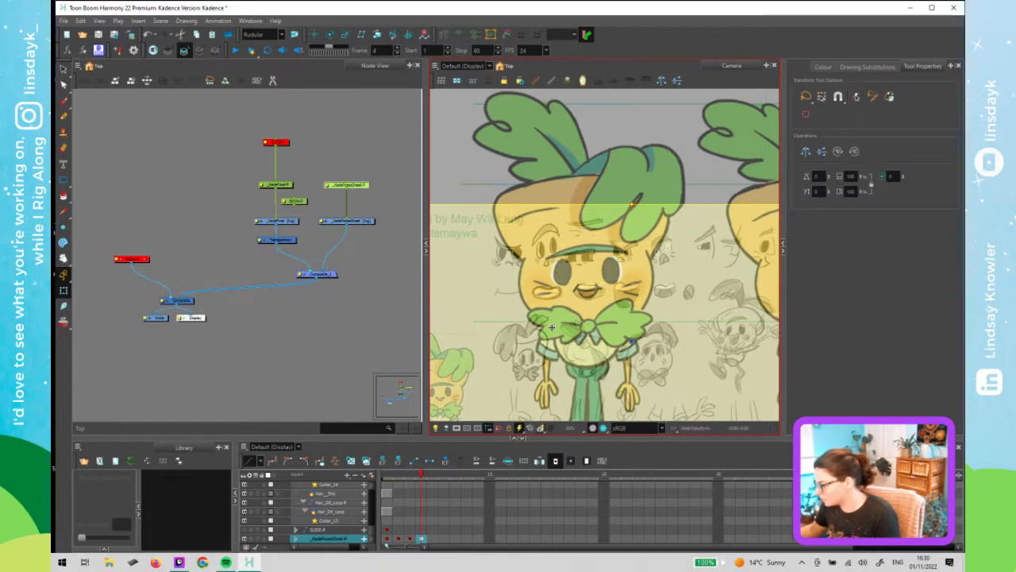
{"action": "right_click", "coordinate": [510, 326]}
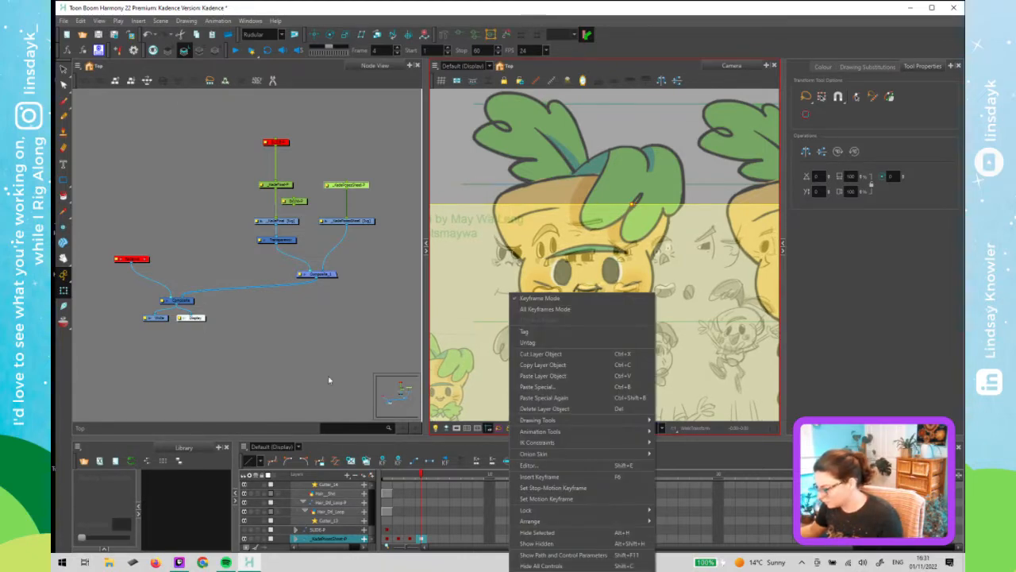
{"action": "left_click", "coordinate": [328, 376]}
- On frame 5, reselect the pose sheet and nudge it left to align the next drawing with the character
{"action": "left_click_drag", "start_coordinate": [421, 478], "coordinate": [432, 504]}
{"action": "left_click", "coordinate": [597, 360]}
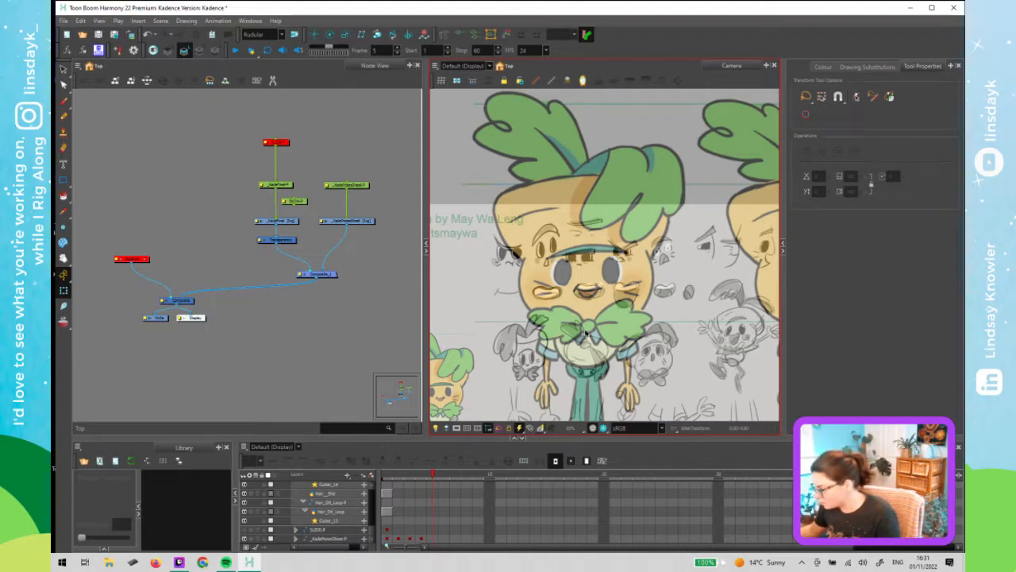
{"action": "left_click", "coordinate": [354, 188]}
{"action": "left_click", "coordinate": [533, 296]}
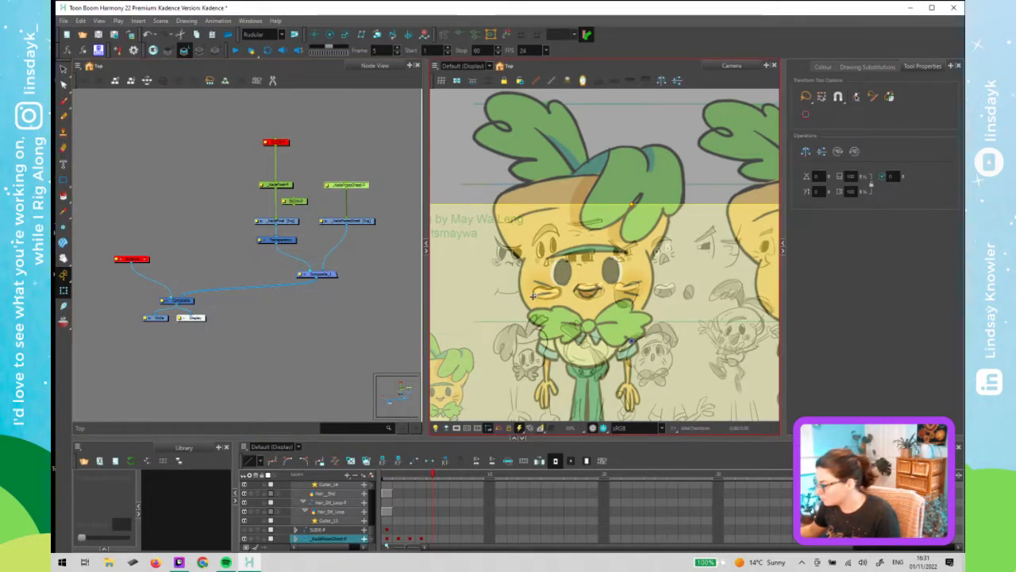
{"action": "key", "text": "Left"}
{"action": "key", "text": "Left"}
{"action": "key", "text": "Left"}
{"action": "key", "text": "Left"}
{"action": "key", "text": "Left"}
{"action": "key", "text": "Left"}
{"action": "key", "text": "Left"}
{"action": "key", "text": "Left"}
{"action": "key", "text": "Left"}
{"action": "key", "text": "Left"}
{"action": "key", "text": "Left"}
{"action": "key", "text": "Left"}
{"action": "key", "text": "Left"}
{"action": "key", "text": "Left"}
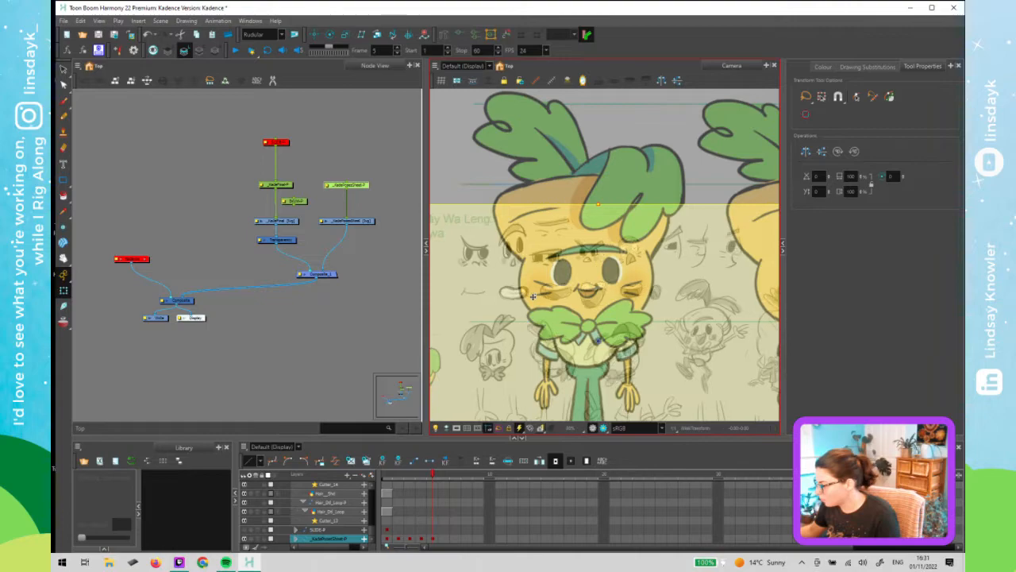
{"action": "key", "text": "Left"}
{"action": "key", "text": "Left"}
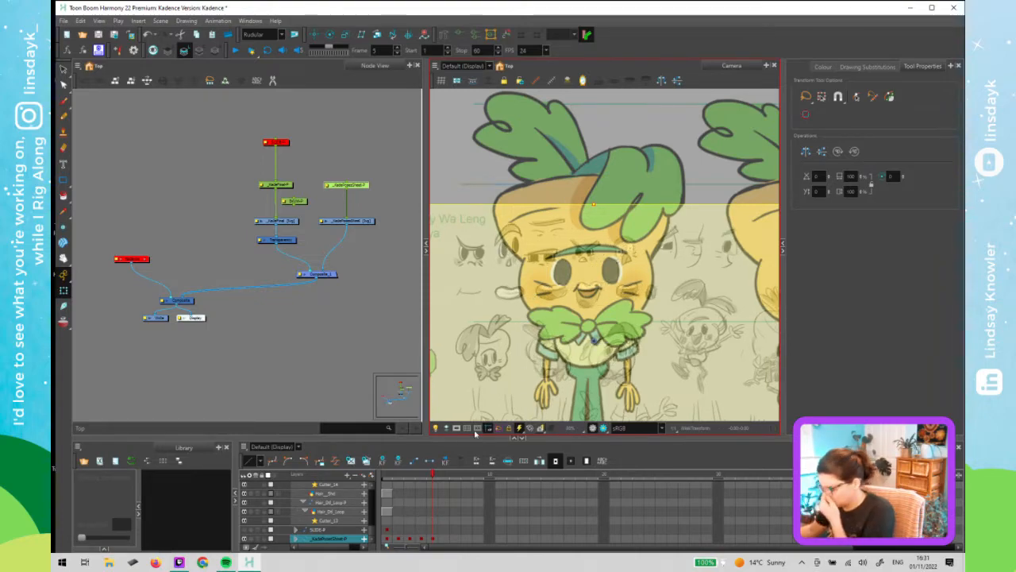
- Step back through the frames to compare the pose sheet alignments
{"action": "left_click", "coordinate": [437, 467]}
{"action": "left_click", "coordinate": [430, 477]}
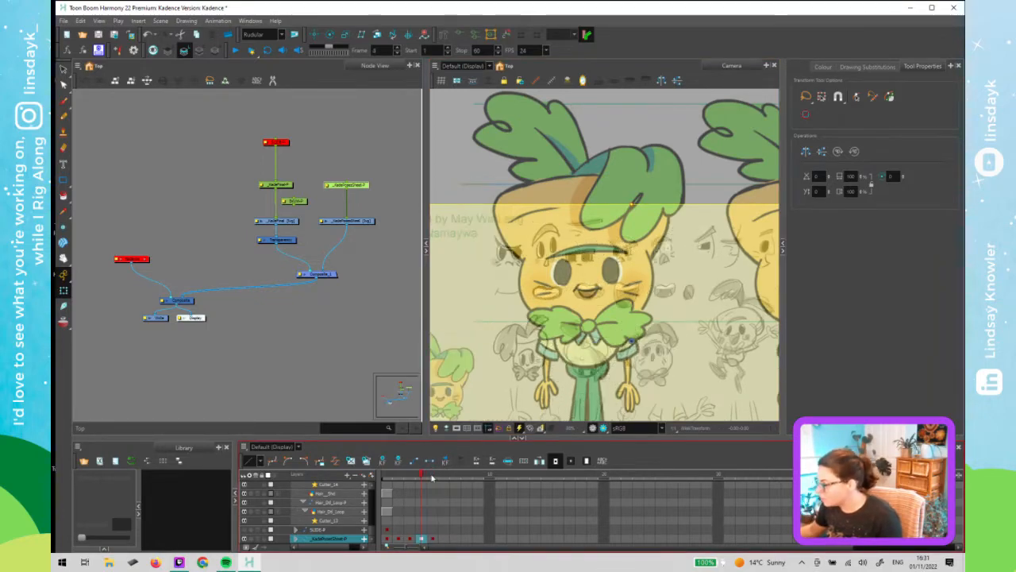
{"action": "key", "text": "comma"}
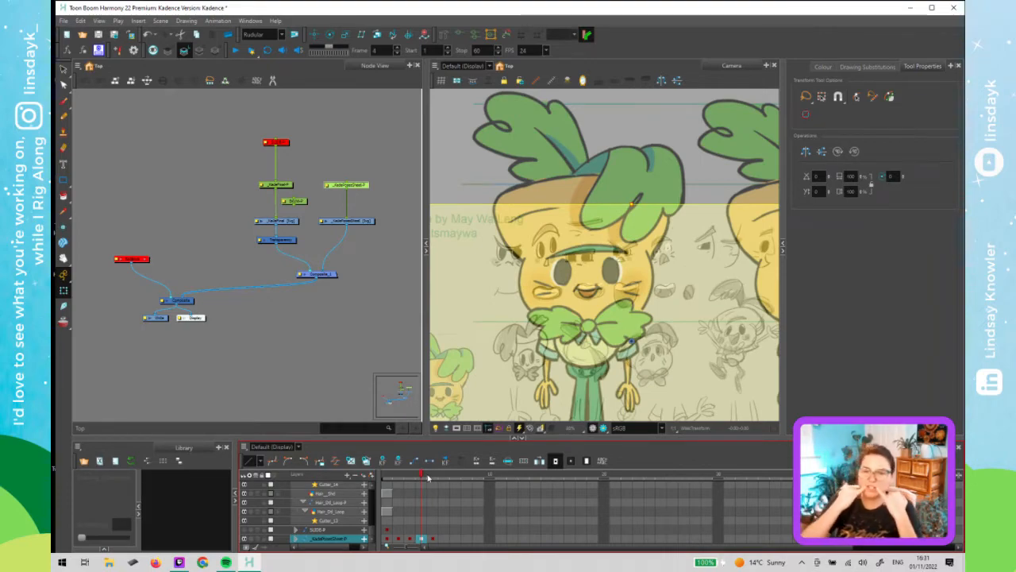
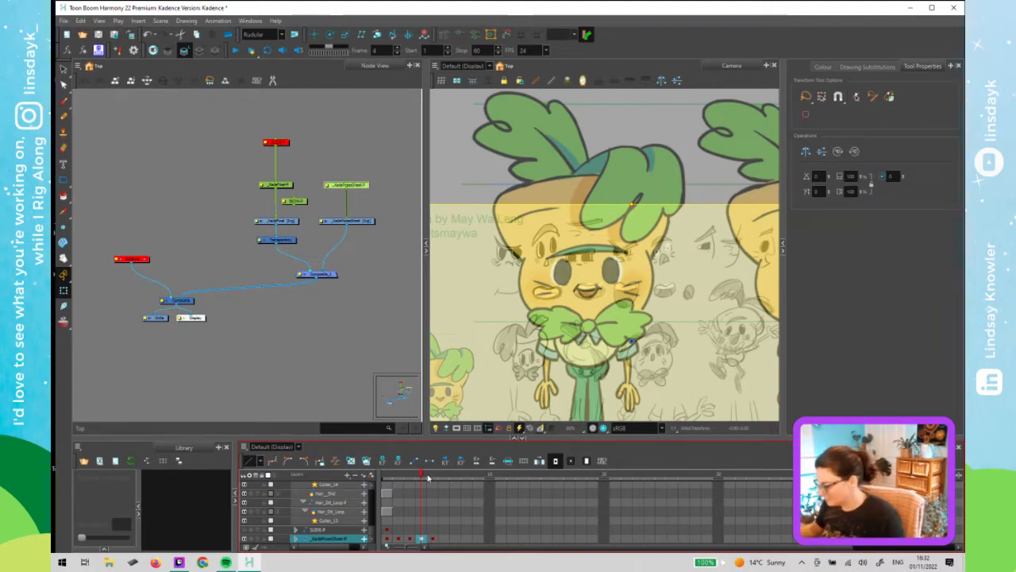
- On frame 6, select the pose sheet and nudge it left to line up the next drawing with the character
{"action": "mouse_move", "coordinate": [414, 477]}
{"action": "left_mouse_down"}
{"action": "mouse_move", "coordinate": [396, 480]}
{"action": "mouse_move", "coordinate": [436, 484]}
{"action": "mouse_move", "coordinate": [373, 494]}
{"action": "mouse_move", "coordinate": [433, 495]}
{"action": "mouse_move", "coordinate": [388, 507]}
{"action": "mouse_move", "coordinate": [434, 501]}
{"action": "left_mouse_up"}
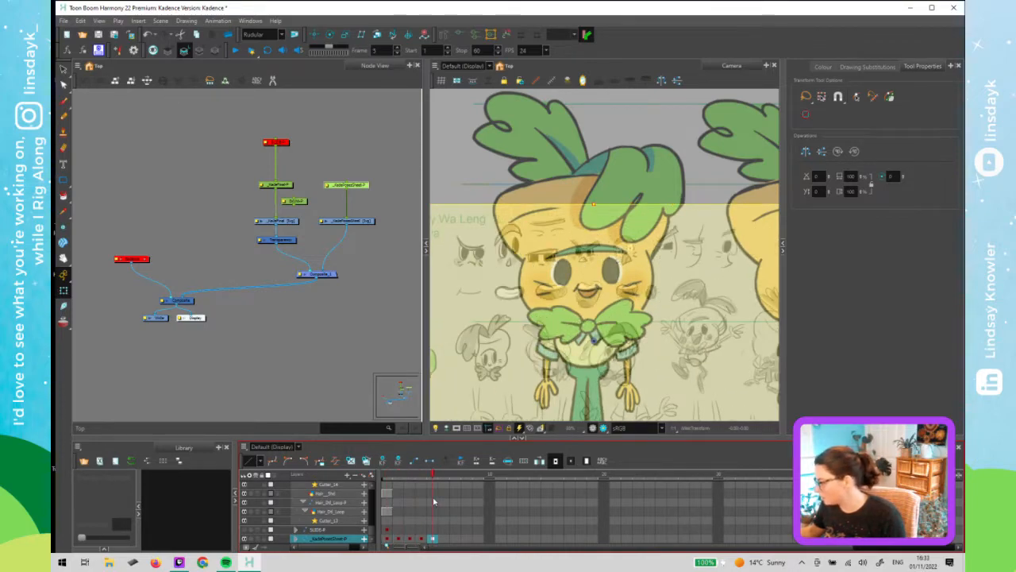
{"action": "left_click", "coordinate": [640, 291]}
{"action": "left_click", "coordinate": [434, 476]}
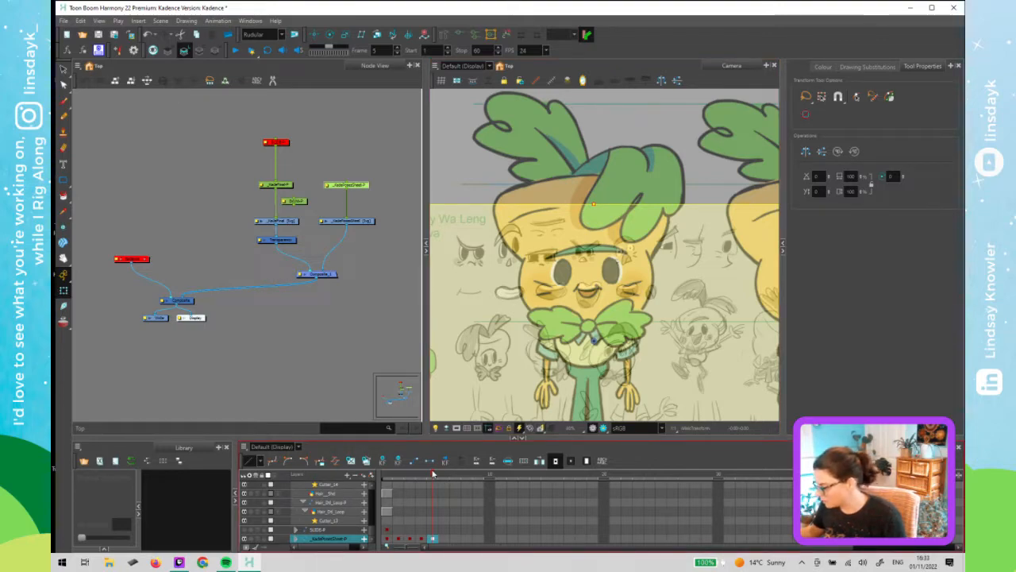
{"action": "left_click", "coordinate": [441, 474]}
{"action": "left_click", "coordinate": [544, 364]}
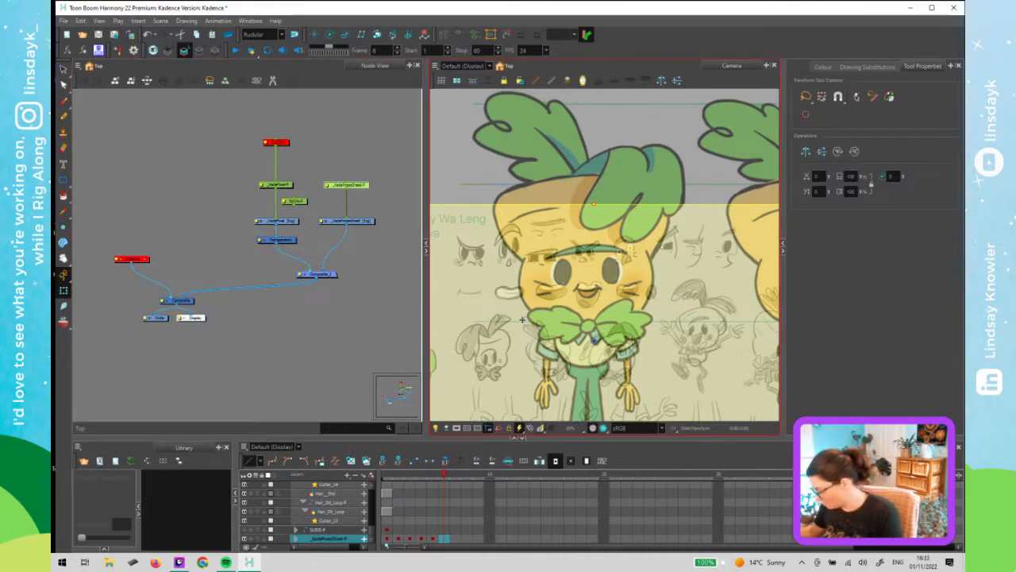
{"action": "key", "text": "Left"}
{"action": "key", "text": "Left"}
{"action": "key", "text": "Left"}
{"action": "key", "text": "Left"}
{"action": "key", "text": "Left"}
{"action": "key", "text": "Left"}
{"action": "key", "text": "Left"}
{"action": "key", "text": "Left"}
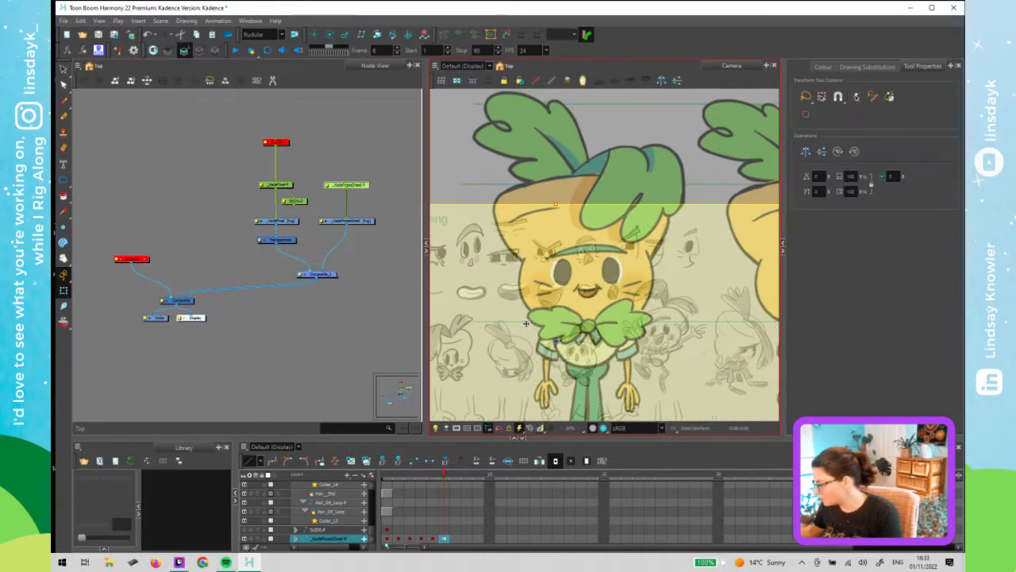
{"action": "key", "text": "Left"}
{"action": "key", "text": "Left"}
{"action": "key", "text": "Left"}
{"action": "key", "text": "Left"}
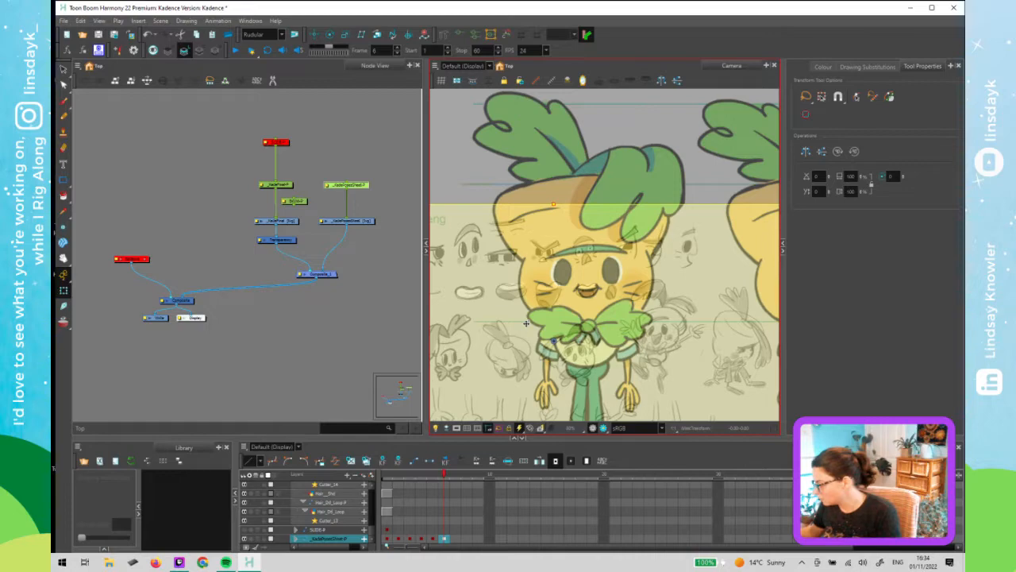
{"action": "key", "text": "Right"}
{"action": "key", "text": "Right"}
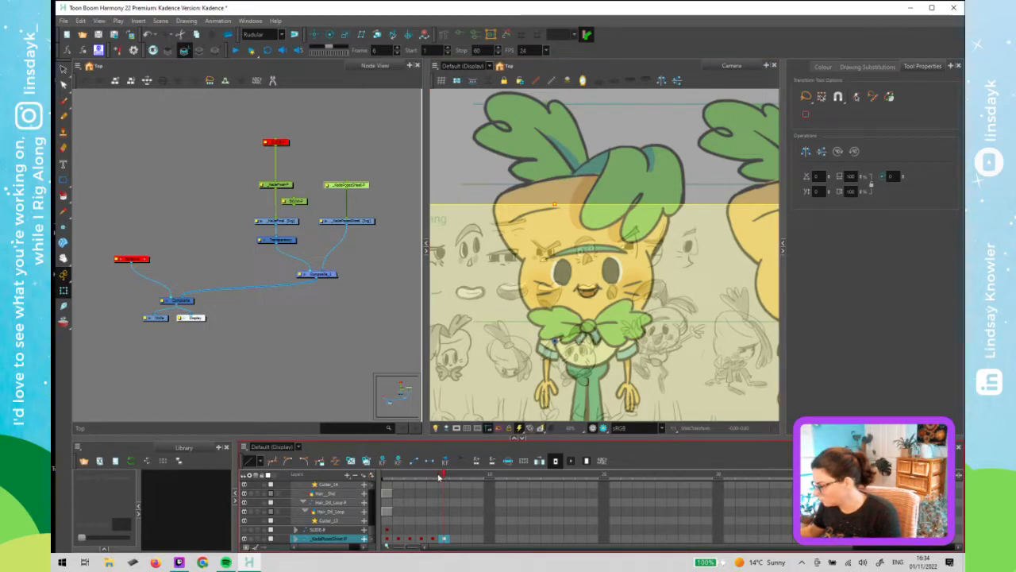
- On frame 7, drag the pose sheet left and down so the next drawing sits behind the character
{"action": "mouse_move", "coordinate": [439, 477]}
{"action": "left_mouse_down"}
{"action": "mouse_move", "coordinate": [410, 491]}
{"action": "mouse_move", "coordinate": [447, 491]}
{"action": "mouse_move", "coordinate": [420, 506]}
{"action": "mouse_move", "coordinate": [458, 504]}
{"action": "left_mouse_up"}
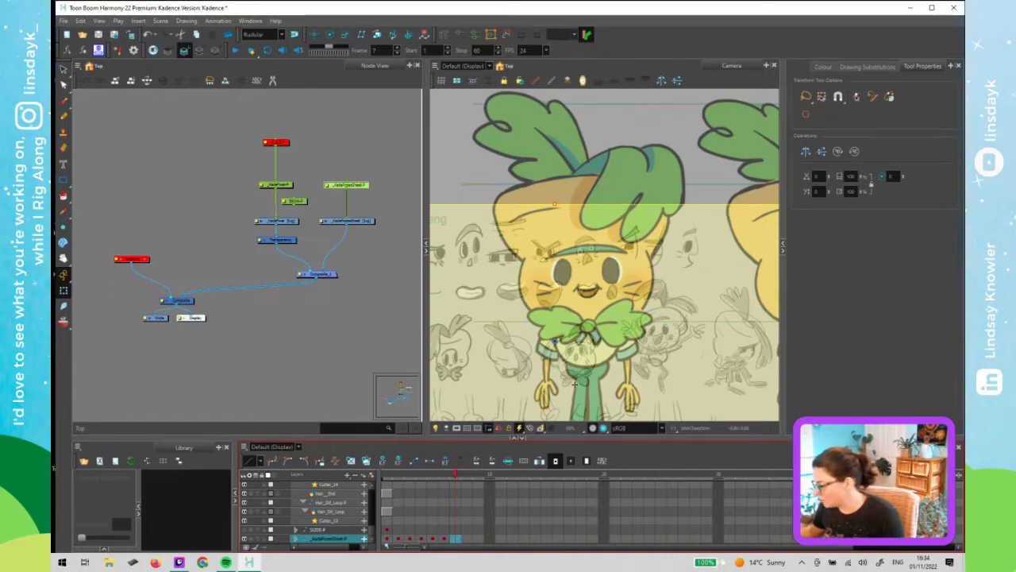
{"action": "left_click_drag", "start_coordinate": [577, 389], "coordinate": [546, 402]}
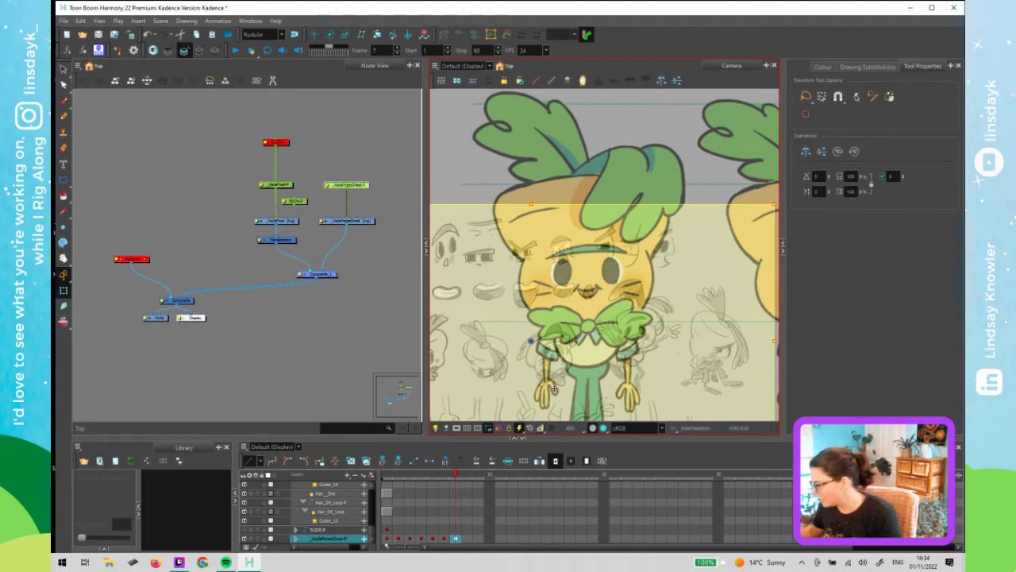
{"action": "left_click", "coordinate": [490, 492]}
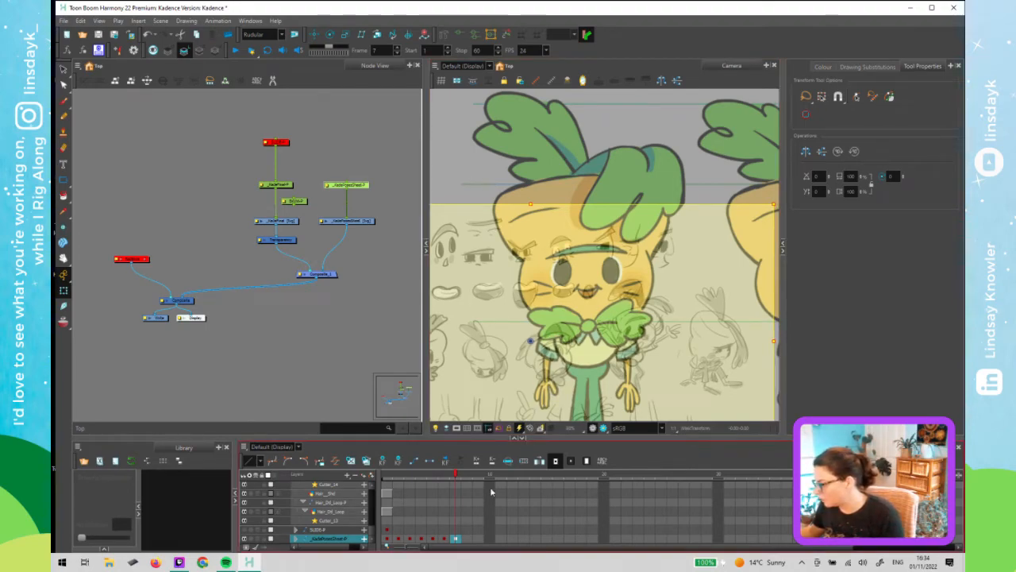
- On frame 8, select the pose sheet and nudge it left to align another drawing with the character
{"action": "left_click", "coordinate": [465, 476]}
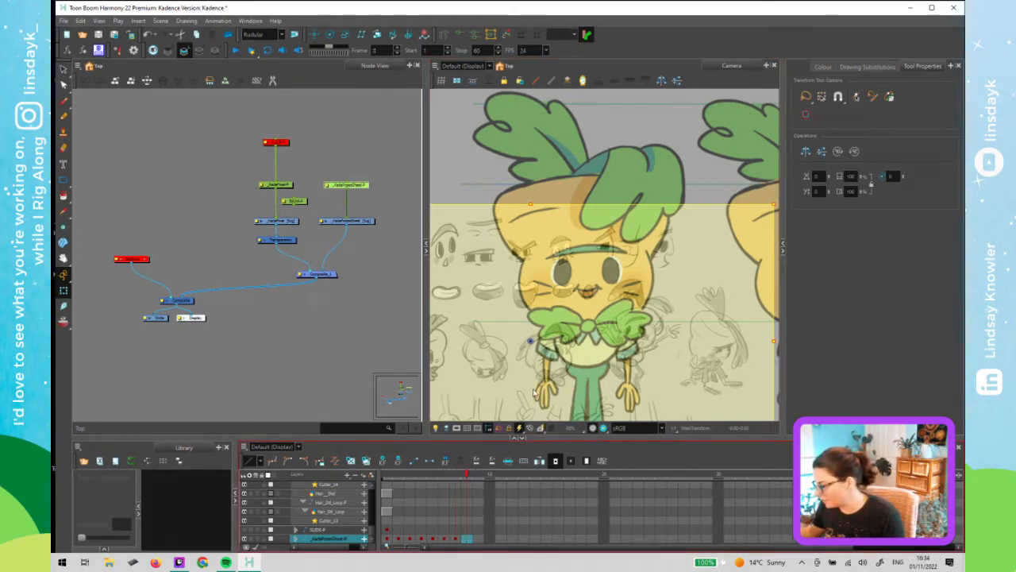
{"action": "left_click", "coordinate": [531, 343]}
{"action": "left_click_drag", "start_coordinate": [531, 342], "coordinate": [534, 340]}
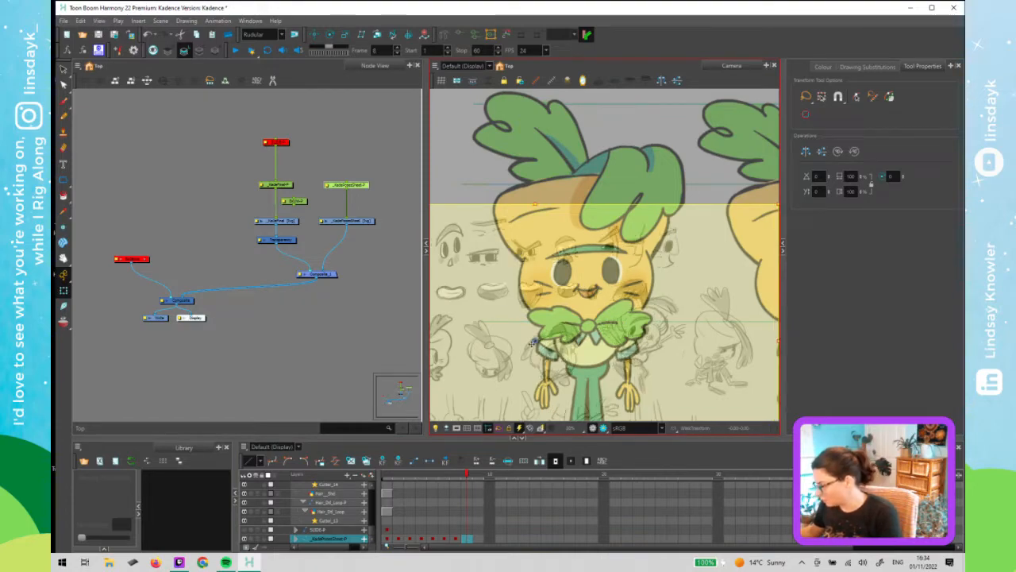
{"action": "key", "text": "Left"}
{"action": "key", "text": "Left"}
{"action": "key", "text": "Left"}
{"action": "key", "text": "Left"}
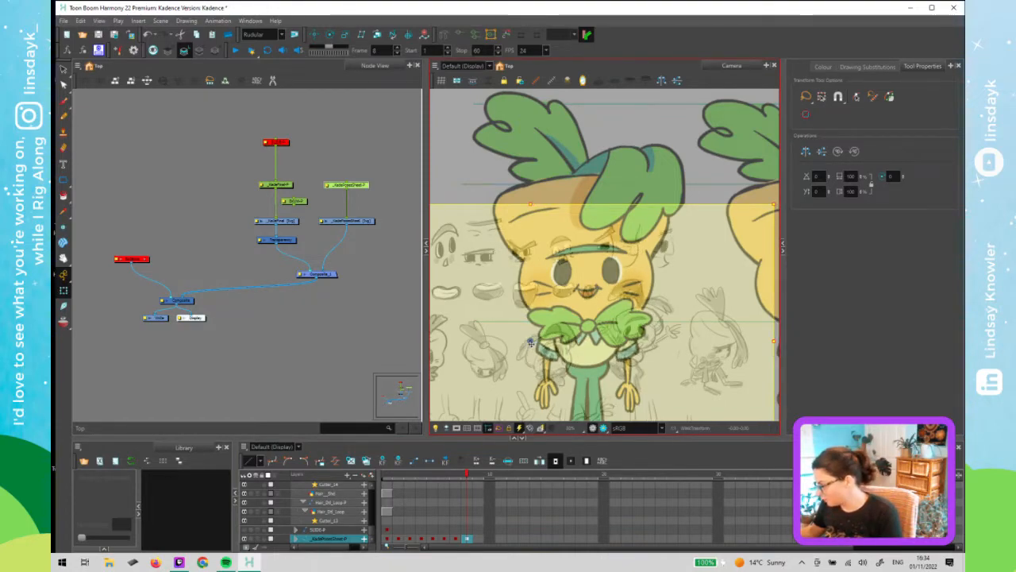
- Return to frame 1, deselect the pose sheet layer and save the scene
{"action": "left_click", "coordinate": [264, 409]}
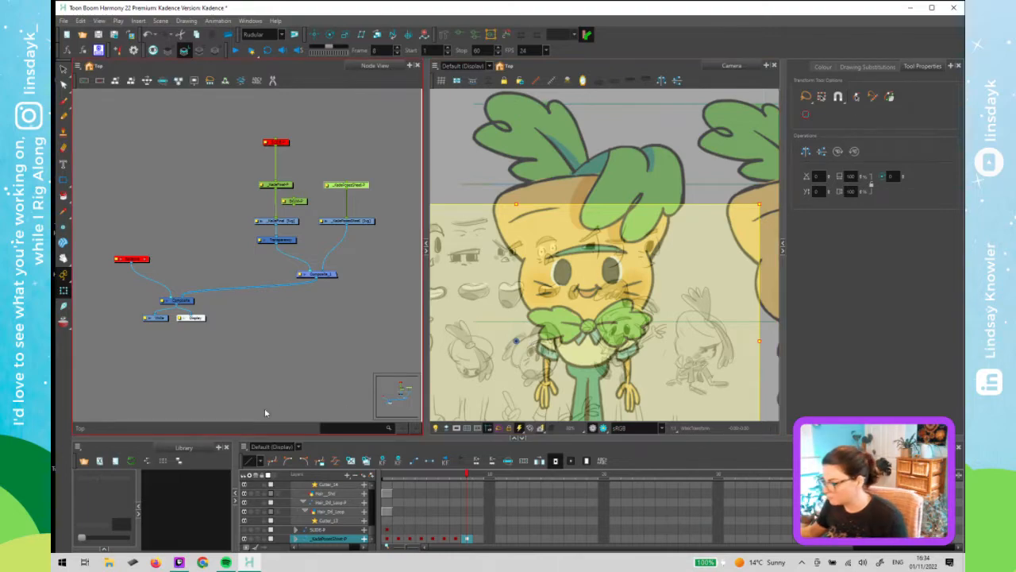
{"action": "left_click", "coordinate": [446, 476]}
{"action": "left_click_drag", "start_coordinate": [267, 476], "coordinate": [289, 481]}
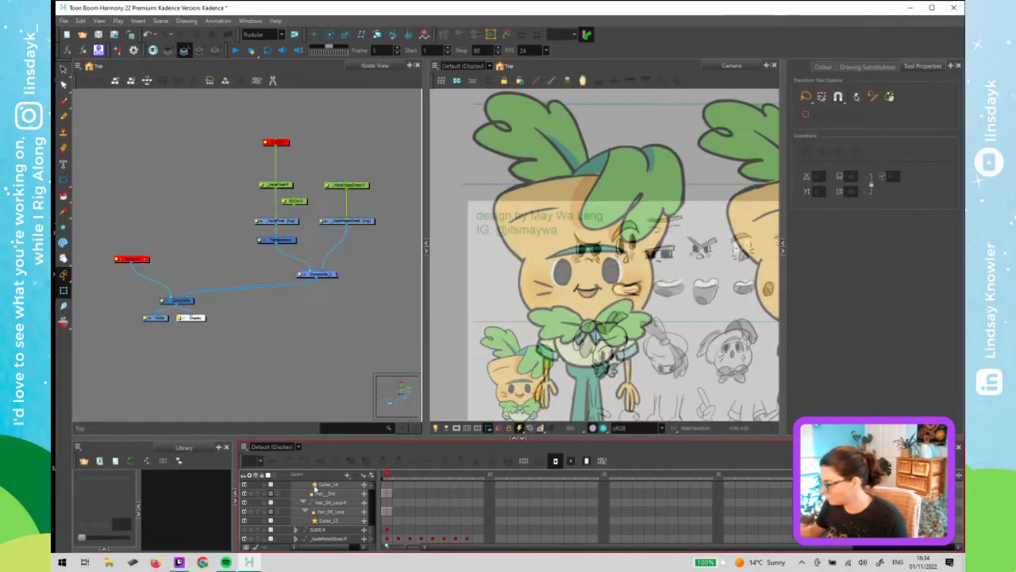
{"action": "left_click", "coordinate": [289, 347]}
{"action": "key", "text": "ctrl+s"}
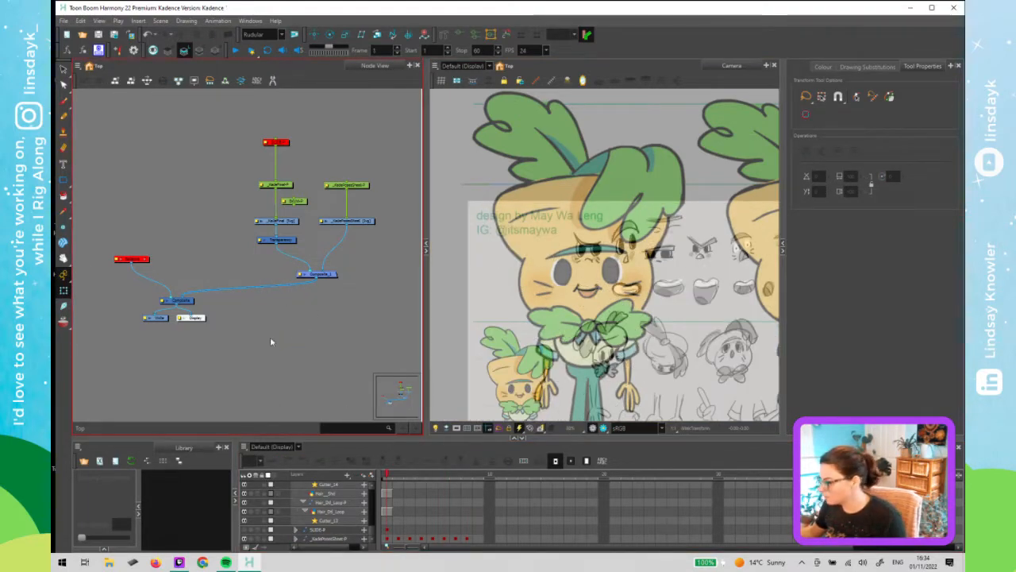
- Zoom in on the character's mouth and select the mouth drawing to examine its strokes
{"action": "left_click", "coordinate": [134, 259]}
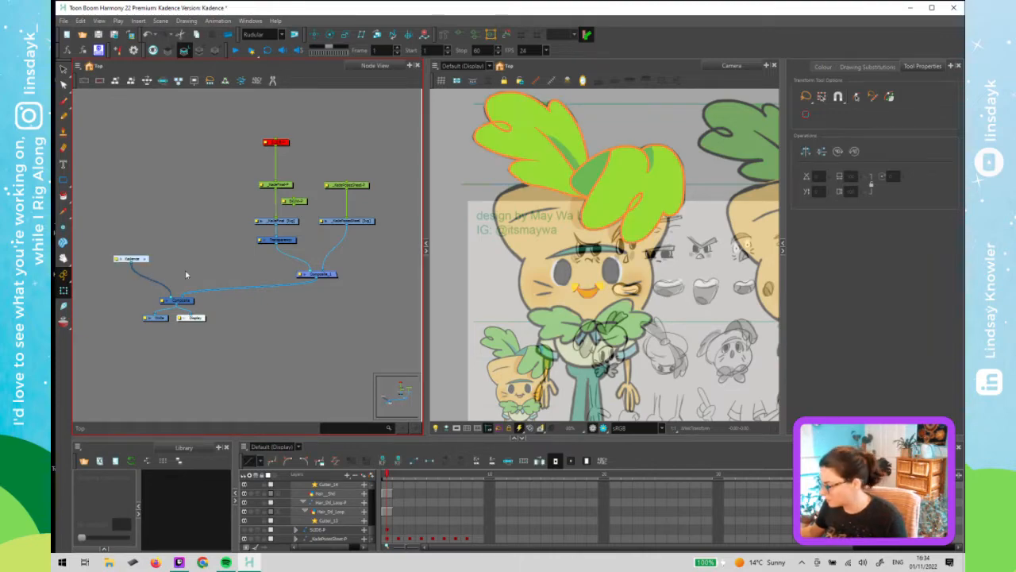
{"action": "left_click", "coordinate": [198, 334]}
{"action": "left_click", "coordinate": [583, 307]}
{"action": "scroll", "coordinate": [583, 306], "scroll_direction": "up", "scroll_amount": 4}
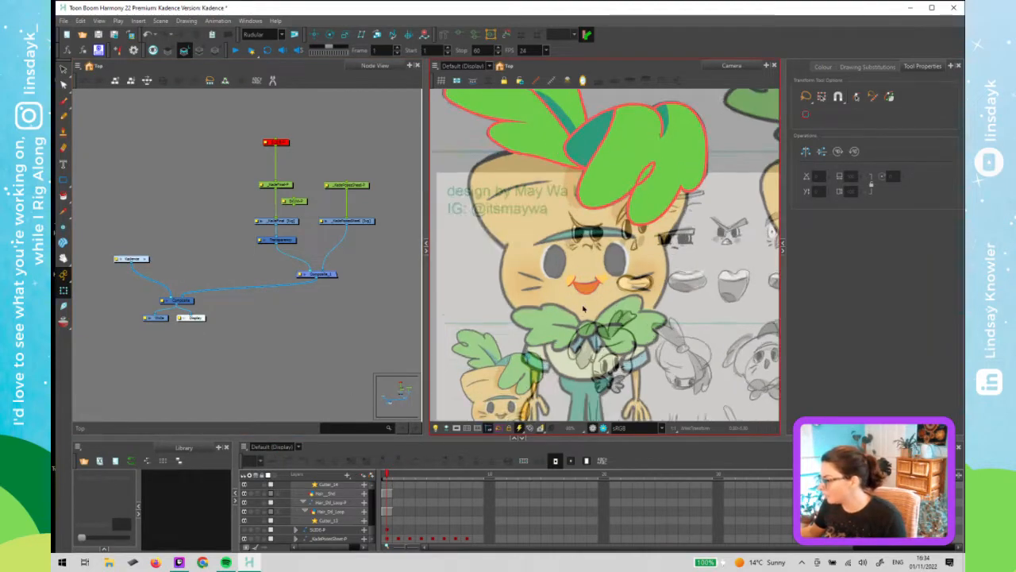
{"action": "scroll", "coordinate": [584, 293], "scroll_direction": "up", "scroll_amount": 3}
{"action": "left_click", "coordinate": [578, 255]}
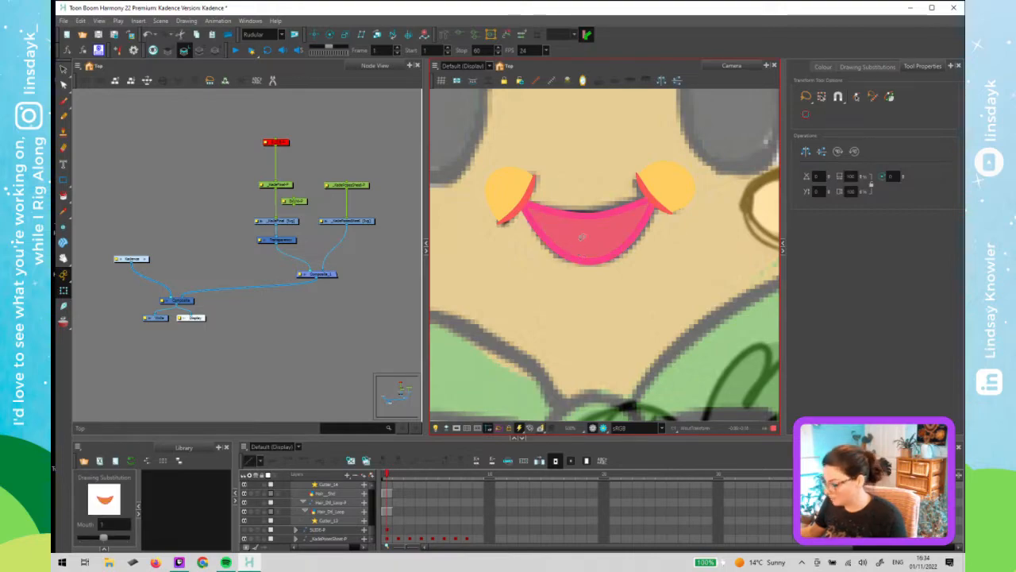
{"action": "key", "text": "alt+s"}
{"action": "left_click", "coordinate": [582, 237]}
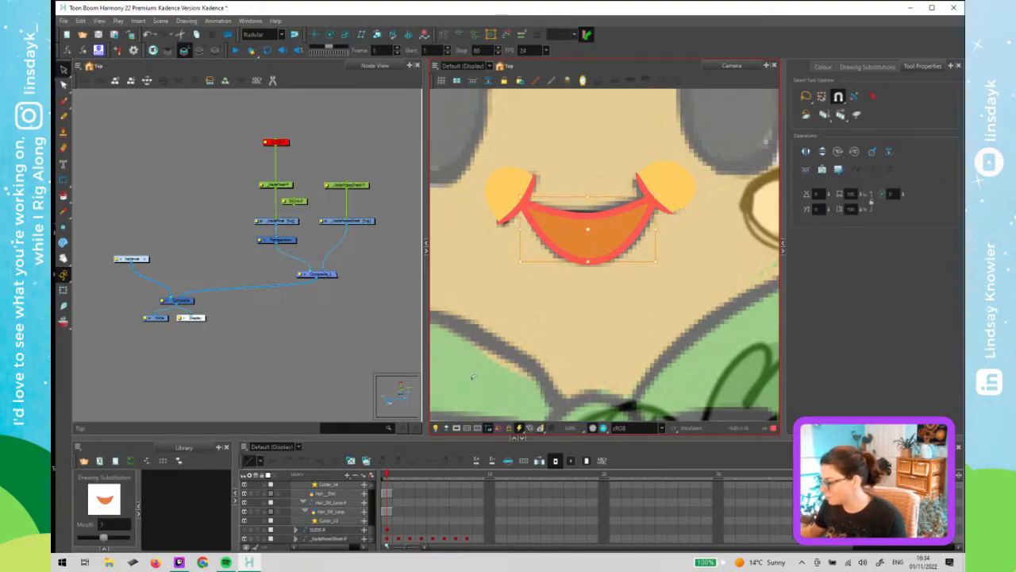
{"action": "left_click", "coordinate": [445, 430]}
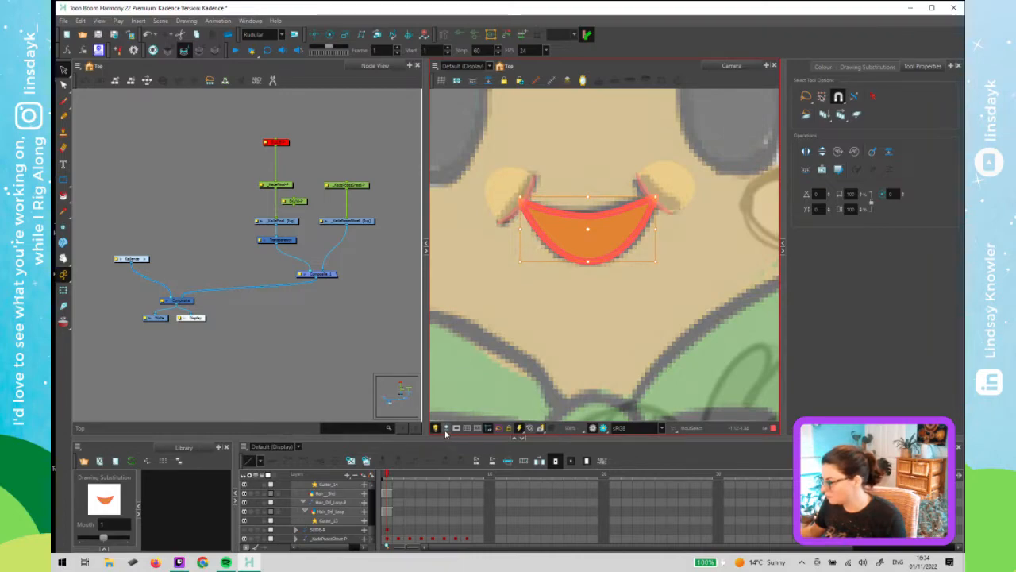
{"action": "left_click", "coordinate": [558, 302]}
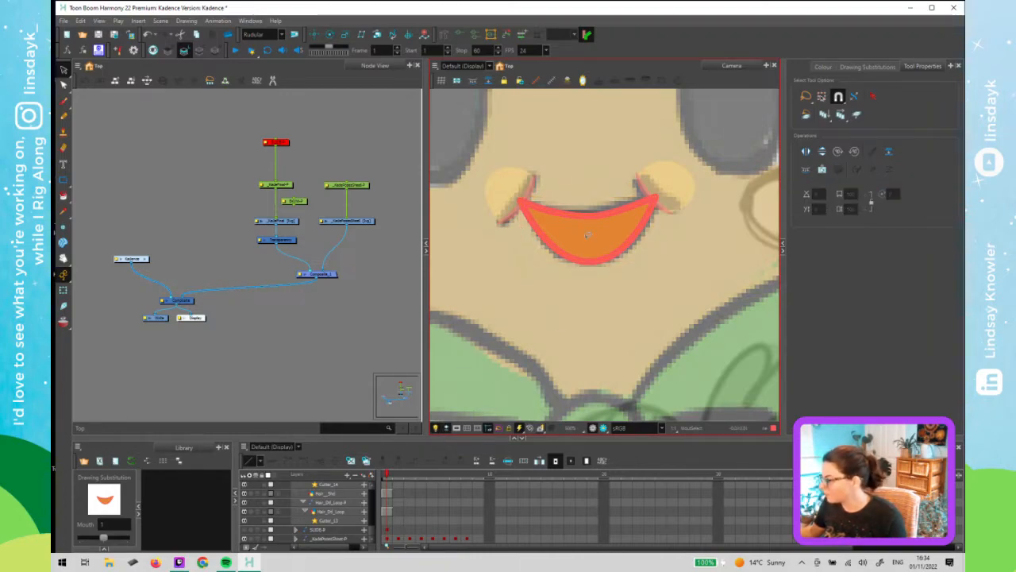
{"action": "scroll", "coordinate": [588, 238], "scroll_direction": "down", "scroll_amount": 1}
{"action": "scroll", "coordinate": [581, 296], "scroll_direction": "down", "scroll_amount": 1}
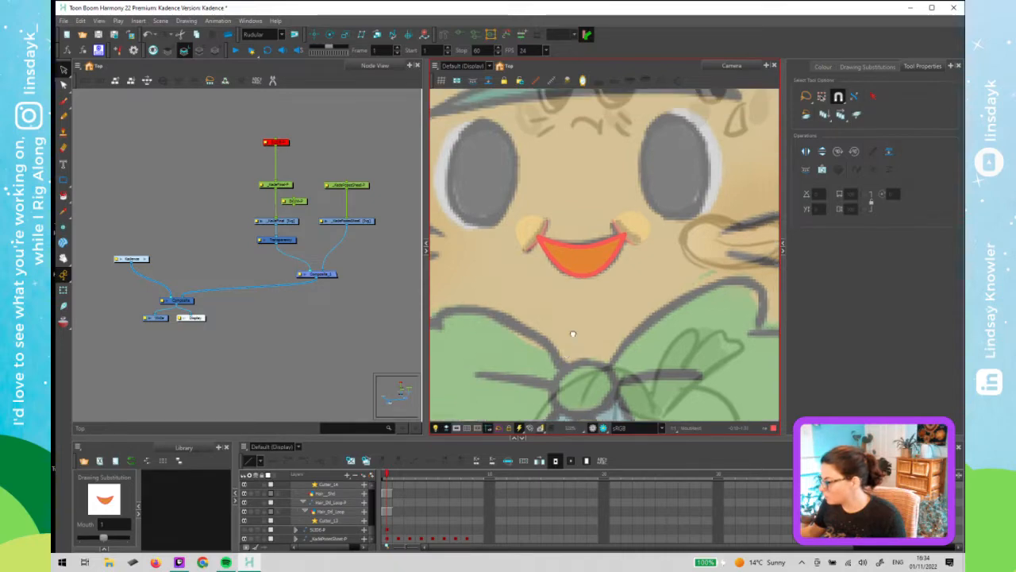
{"action": "left_click_drag", "start_coordinate": [573, 333], "coordinate": [571, 348]}
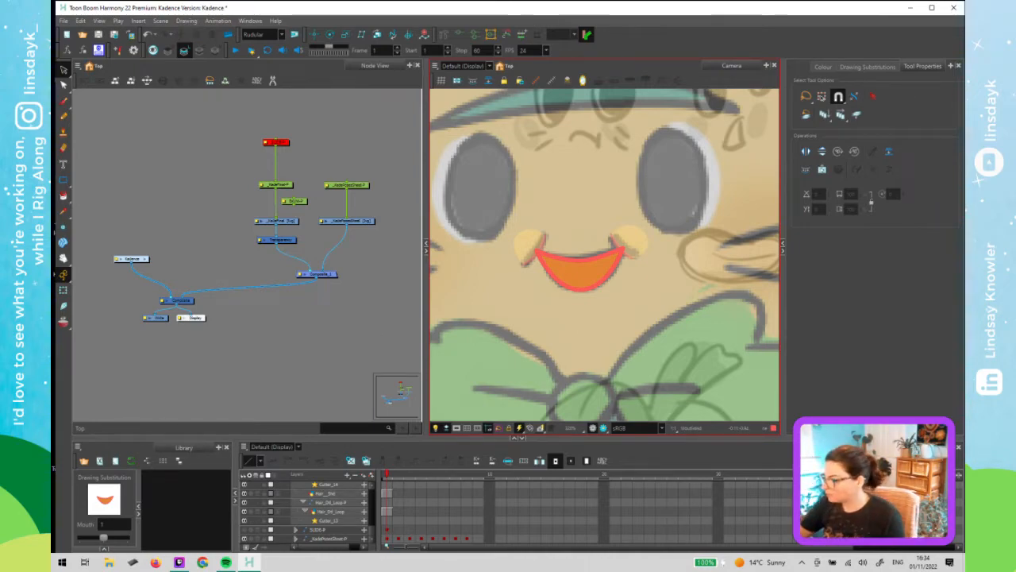
- Select the mouth drawing's strokes and inspect the cheek, mouth, teeth and tongue nodes inside the COMPLETE MOUTH group
{"action": "key", "text": "ctrl+a"}
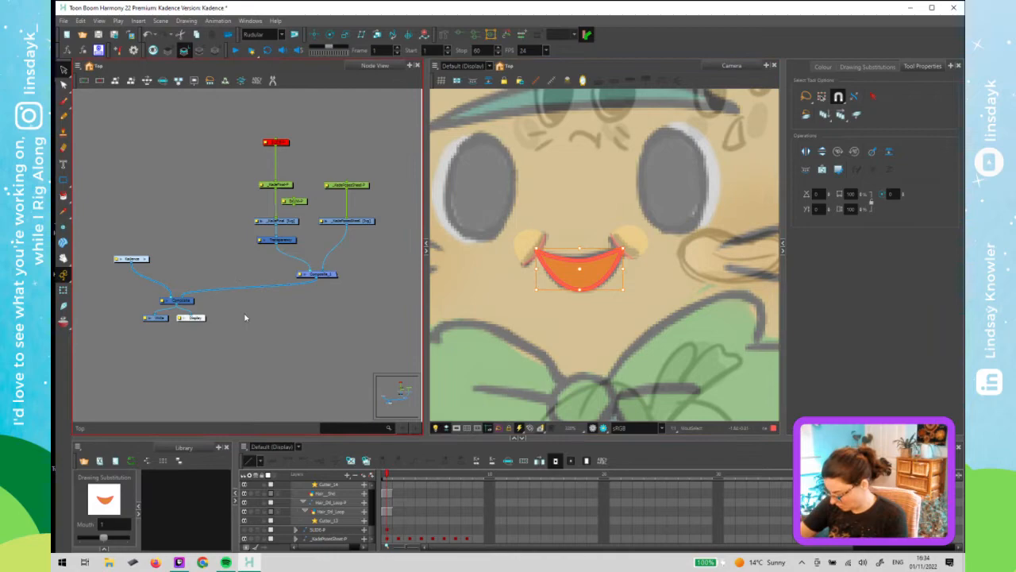
{"action": "key", "text": "o"}
{"action": "scroll", "coordinate": [260, 299], "scroll_direction": "up", "scroll_amount": 3}
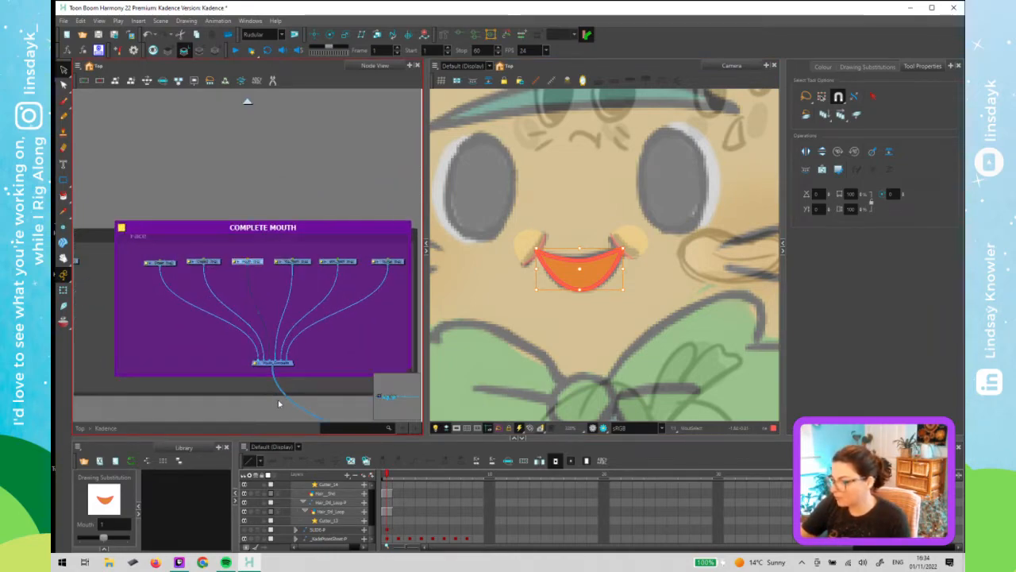
{"action": "left_click", "coordinate": [200, 296]}
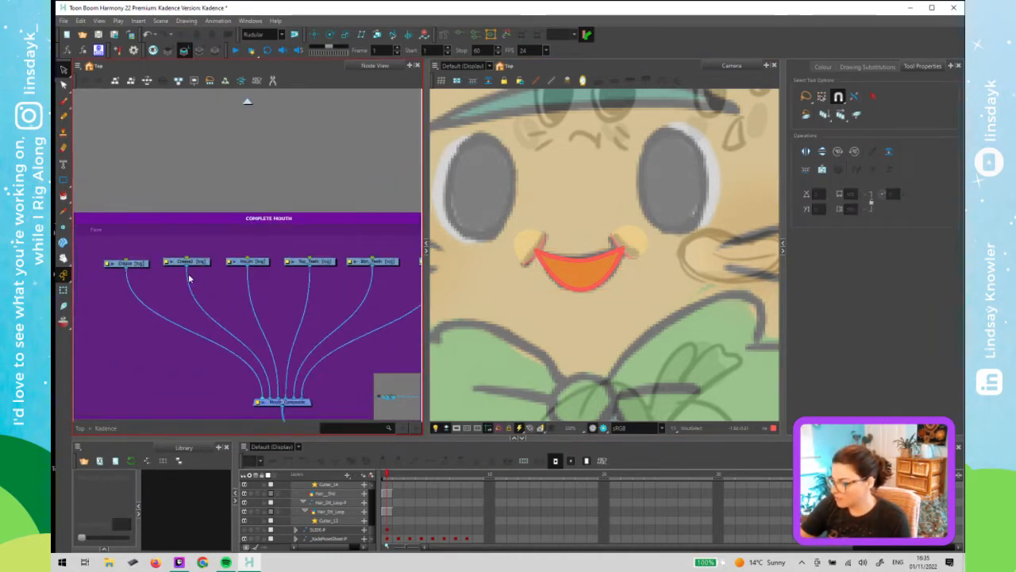
{"action": "left_click", "coordinate": [191, 262]}
{"action": "left_click", "coordinate": [132, 264]}
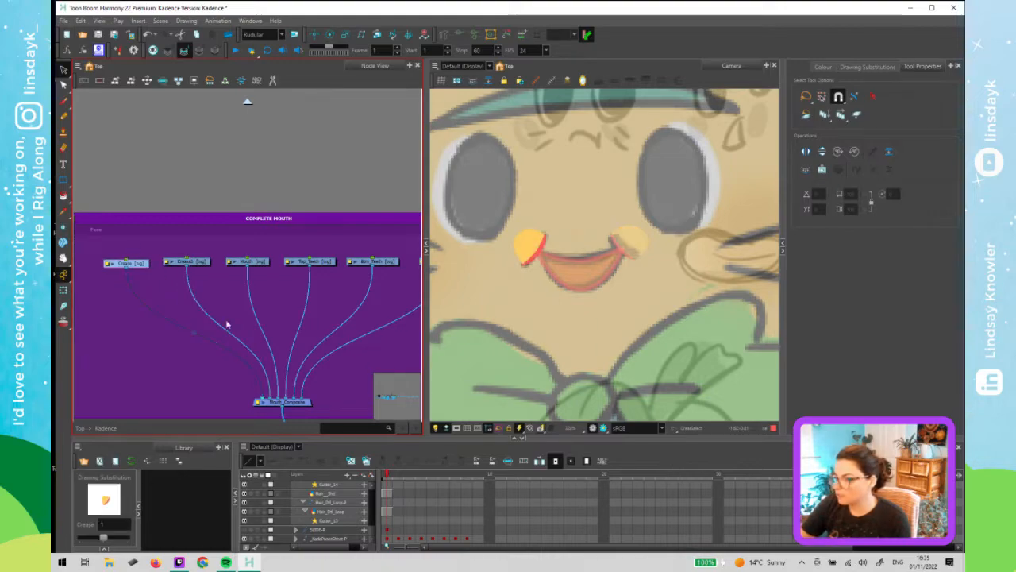
{"action": "left_click_drag", "start_coordinate": [264, 240], "coordinate": [220, 291]}
{"action": "left_click_drag", "start_coordinate": [288, 302], "coordinate": [202, 239]}
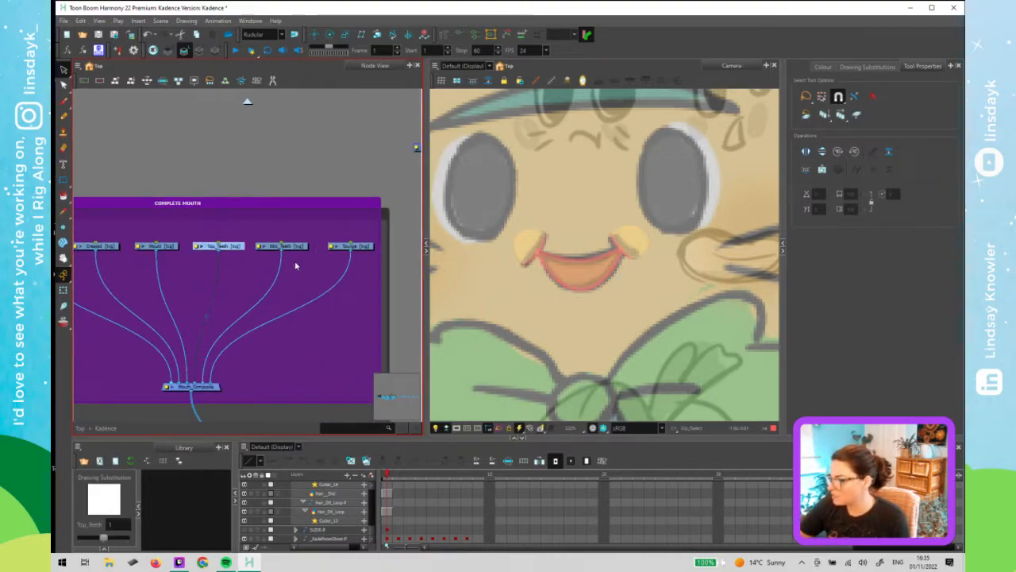
{"action": "left_click_drag", "start_coordinate": [294, 265], "coordinate": [288, 224]}
{"action": "left_click", "coordinate": [345, 240]}
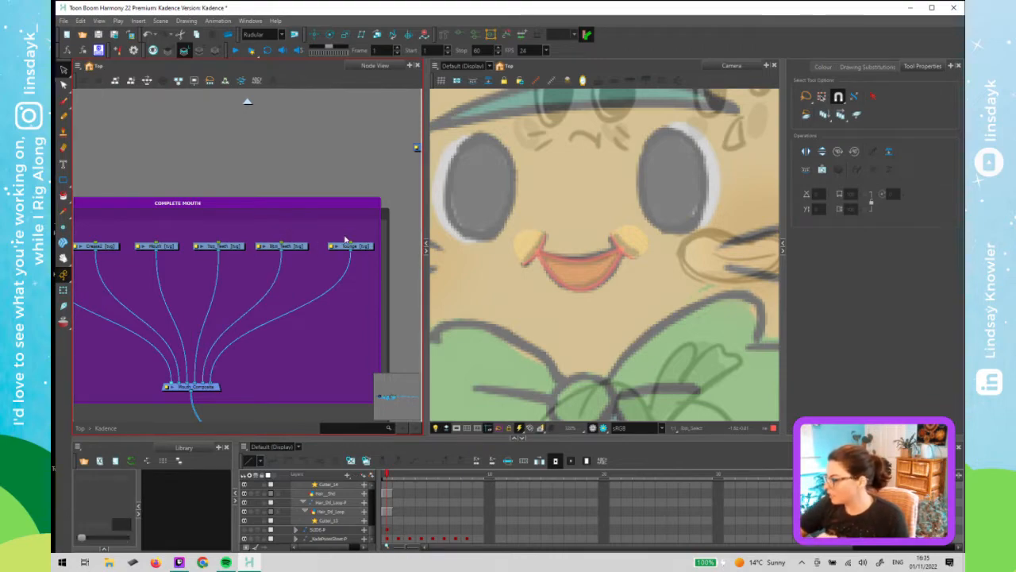
{"action": "left_click", "coordinate": [338, 165]}
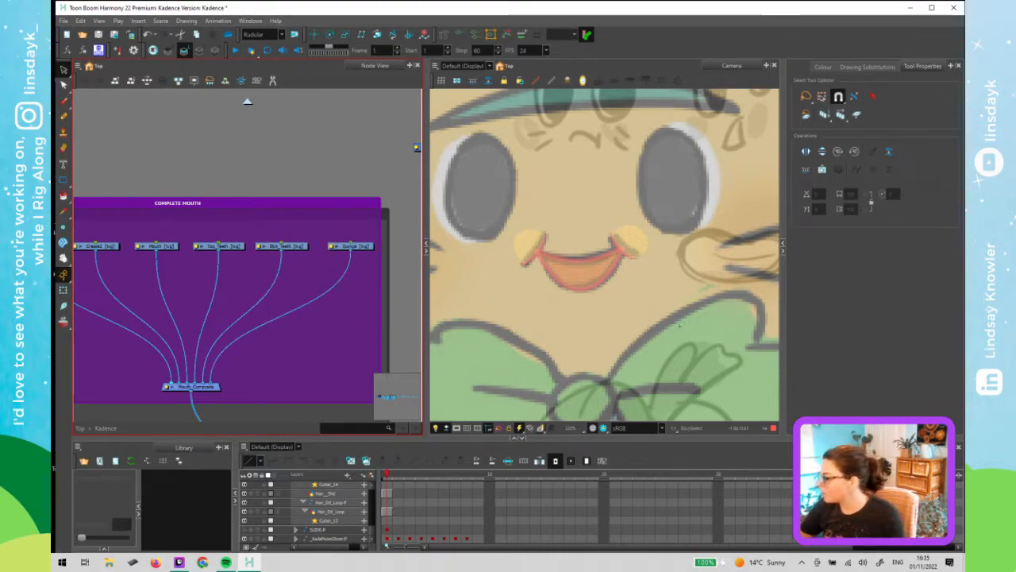
- Zoom the camera view out and back in to examine the mouth on the character
{"action": "scroll", "coordinate": [661, 326], "scroll_direction": "down", "scroll_amount": 6}
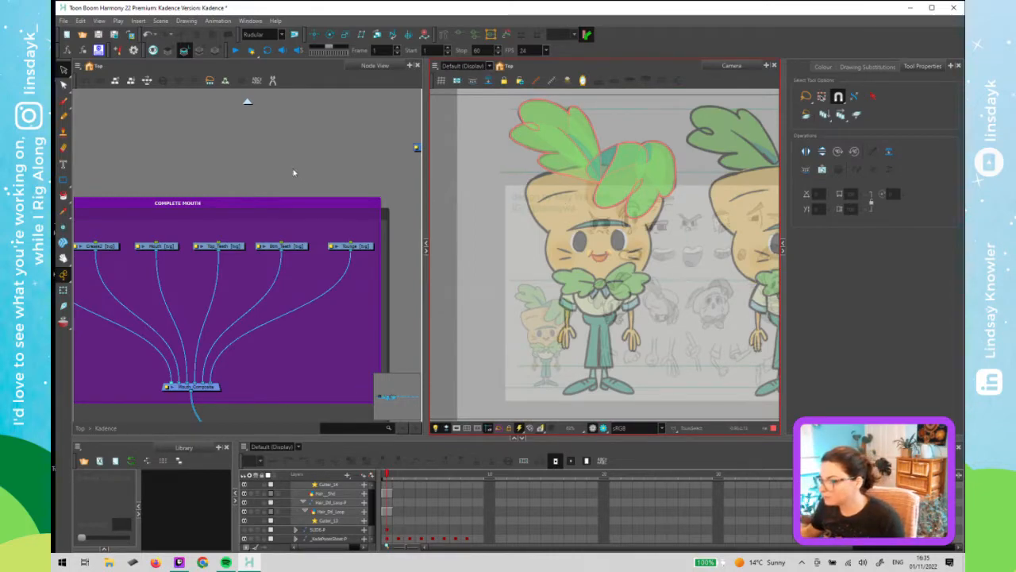
{"action": "scroll", "coordinate": [597, 244], "scroll_direction": "up", "scroll_amount": 5}
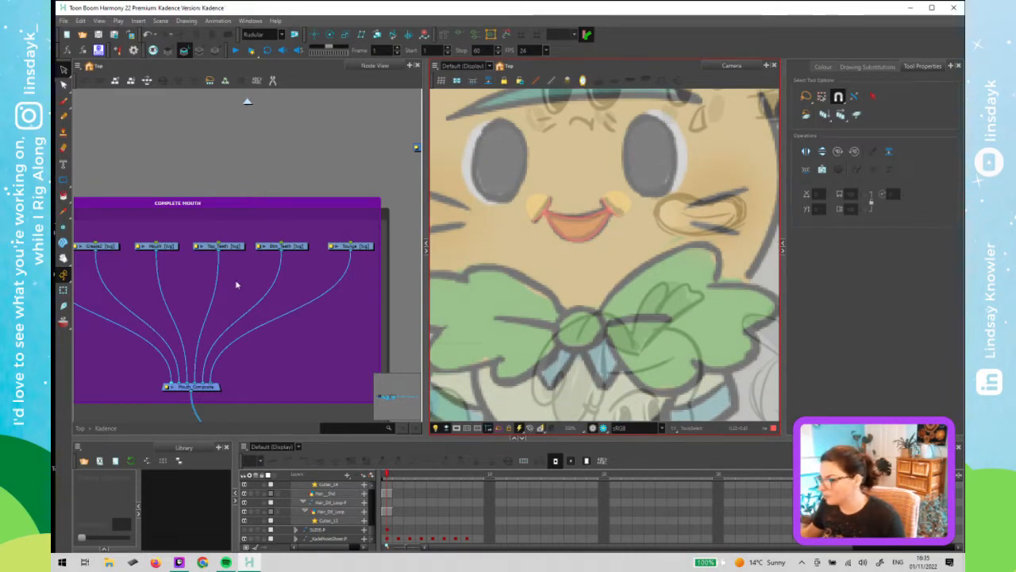
{"action": "left_click", "coordinate": [197, 190]}
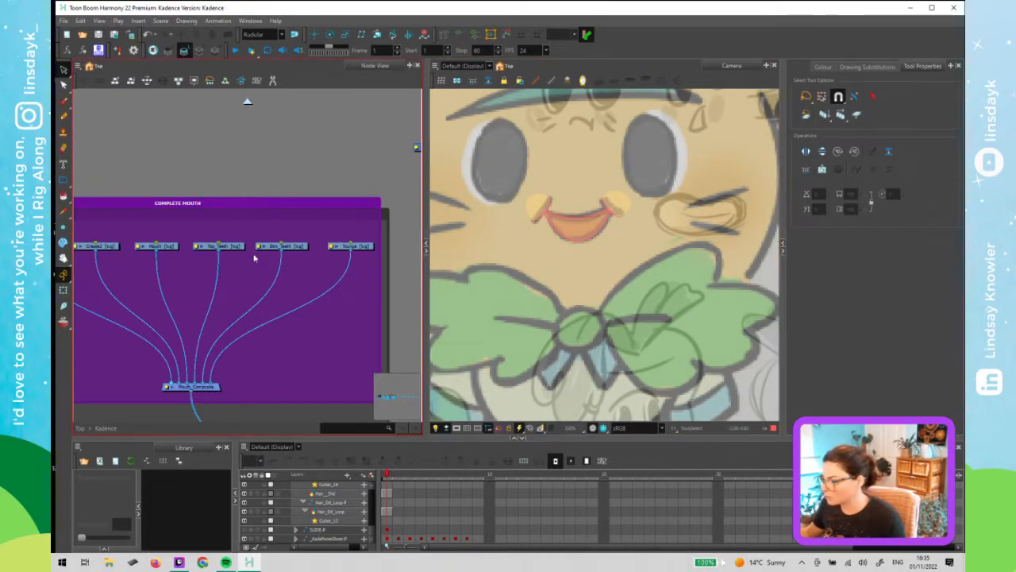
{"action": "left_click", "coordinate": [580, 220]}
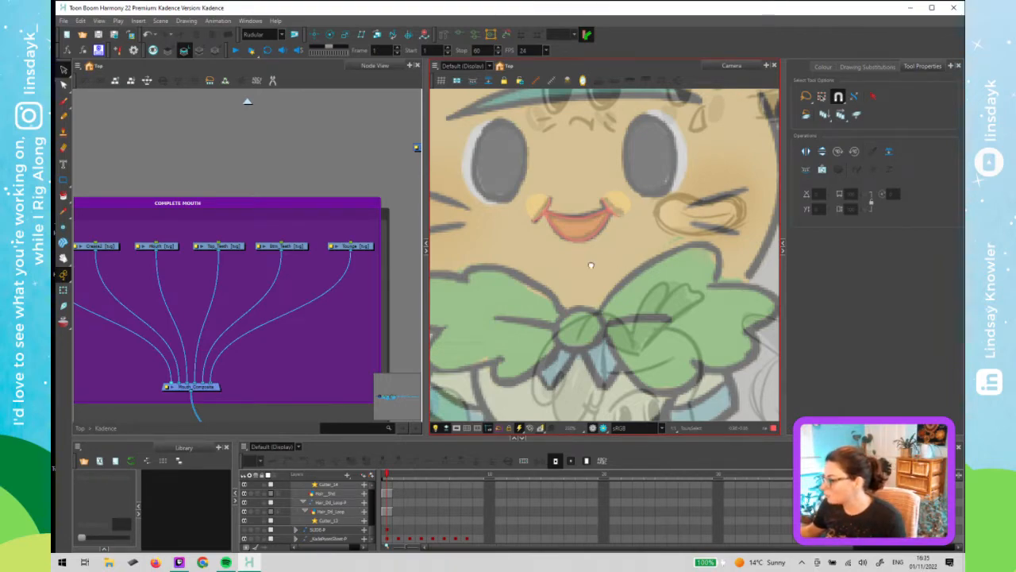
{"action": "scroll", "coordinate": [590, 262], "scroll_direction": "down", "scroll_amount": 4}
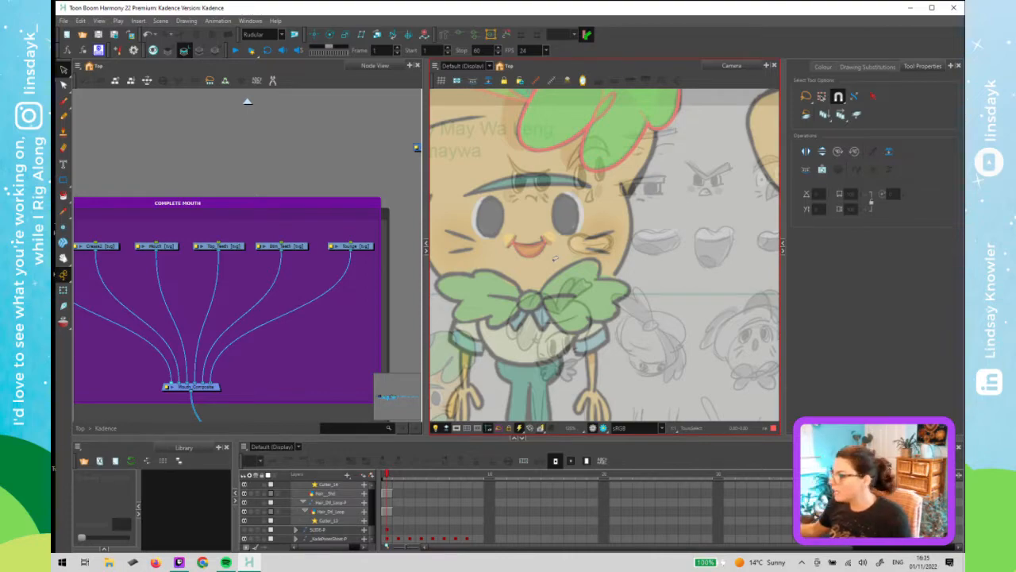
- Step back and forth through frames 1 to 4 to compare the character against the pose sheet drawings
{"action": "left_click_drag", "start_coordinate": [592, 255], "coordinate": [522, 252]}
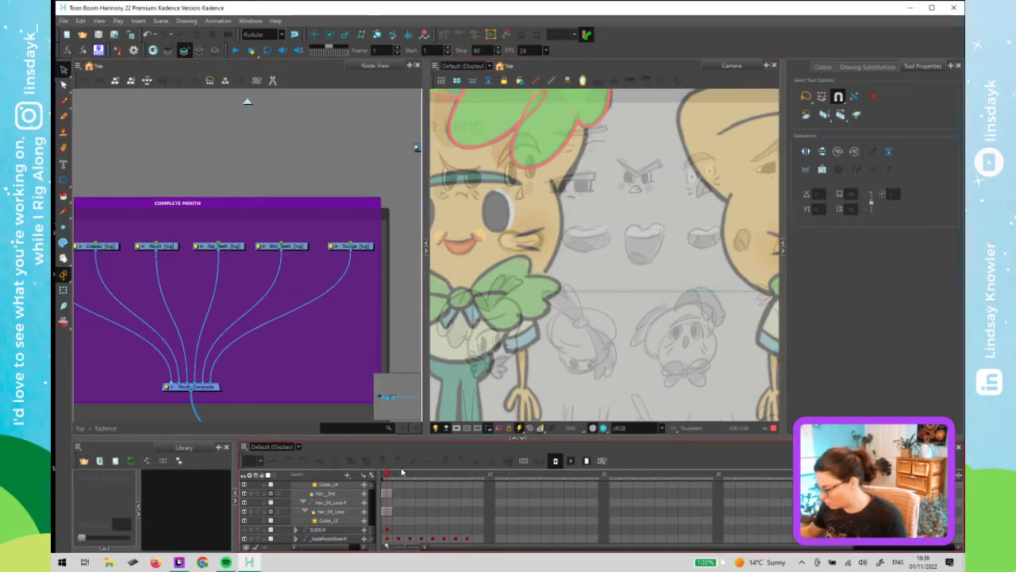
{"action": "left_click", "coordinate": [401, 476]}
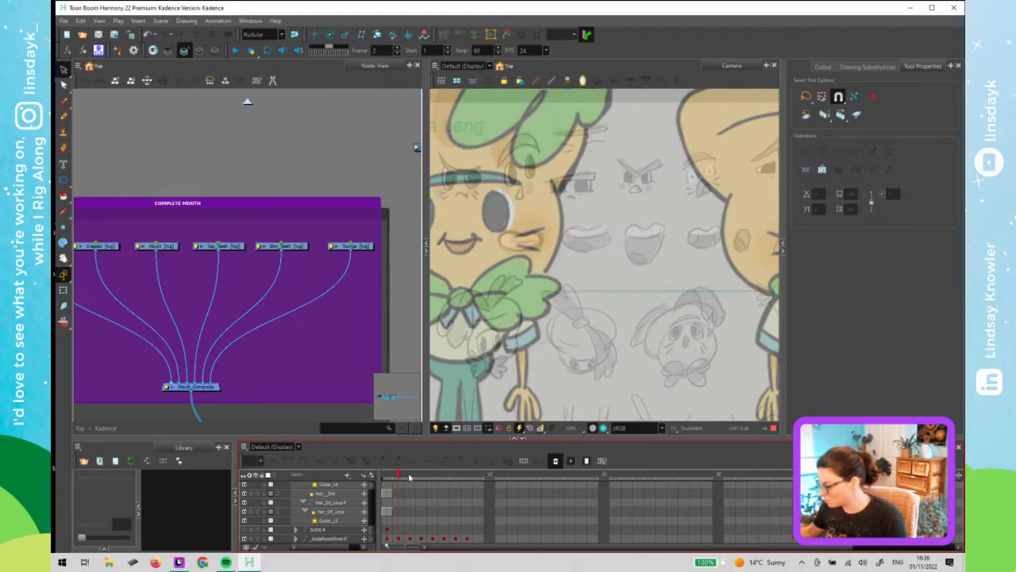
{"action": "left_click", "coordinate": [409, 476]}
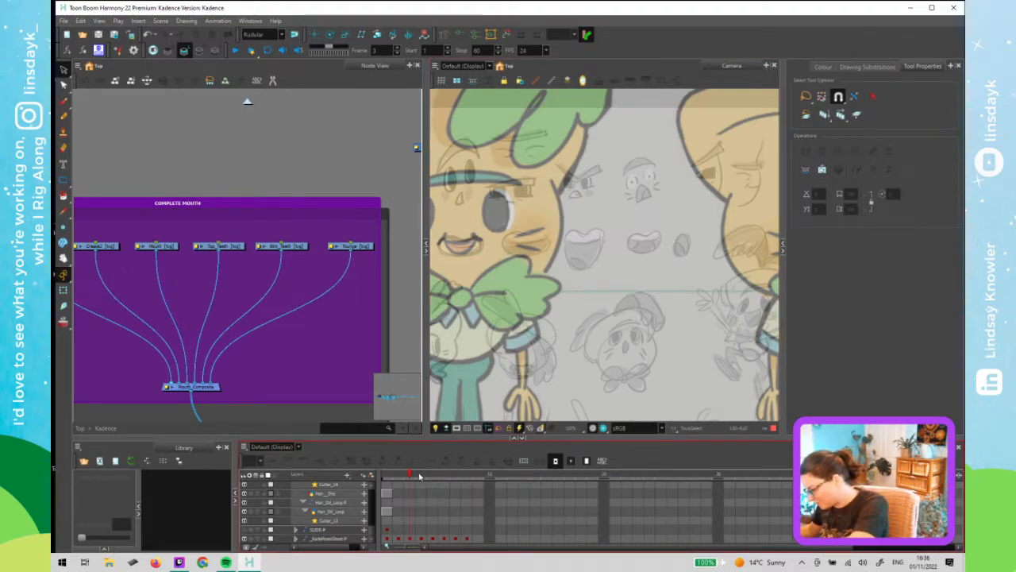
{"action": "left_click", "coordinate": [416, 477]}
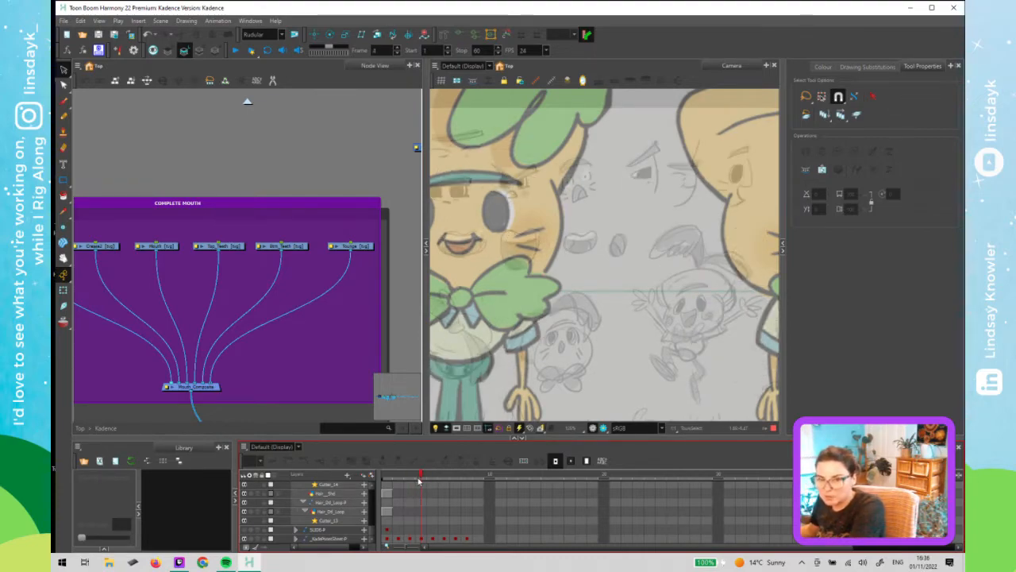
{"action": "left_click", "coordinate": [412, 477]}
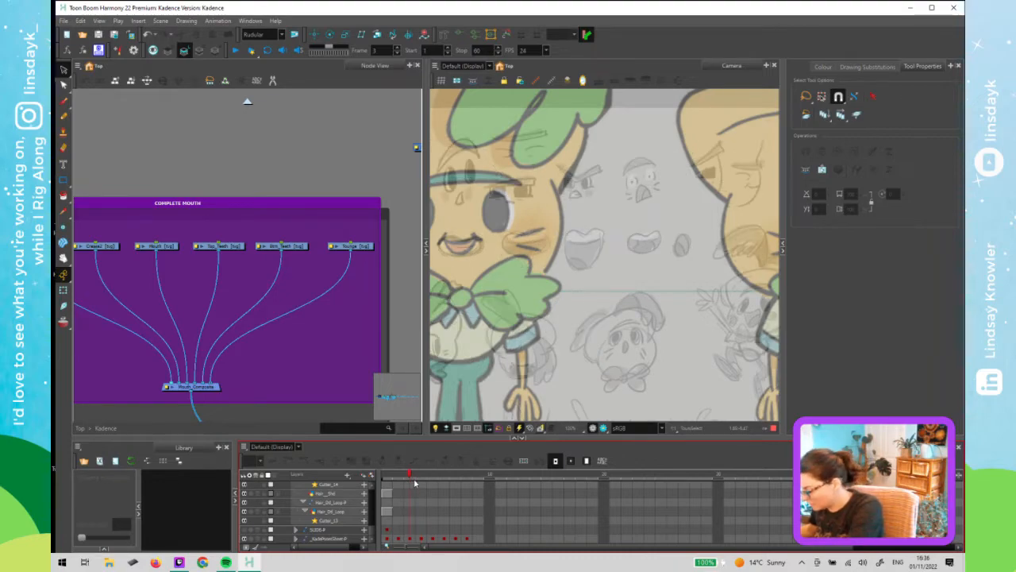
{"action": "left_click", "coordinate": [420, 482]}
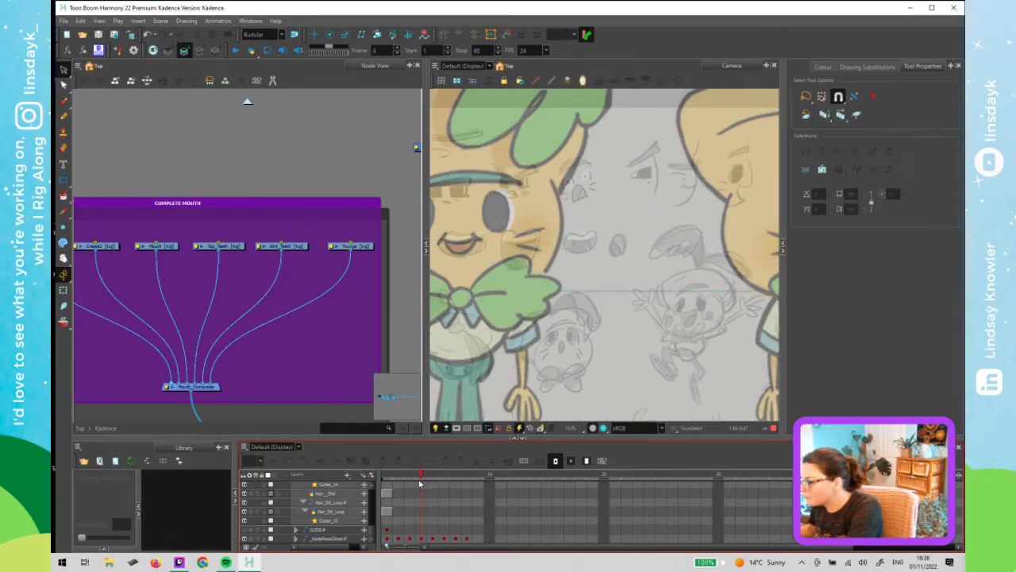
{"action": "key", "text": "comma"}
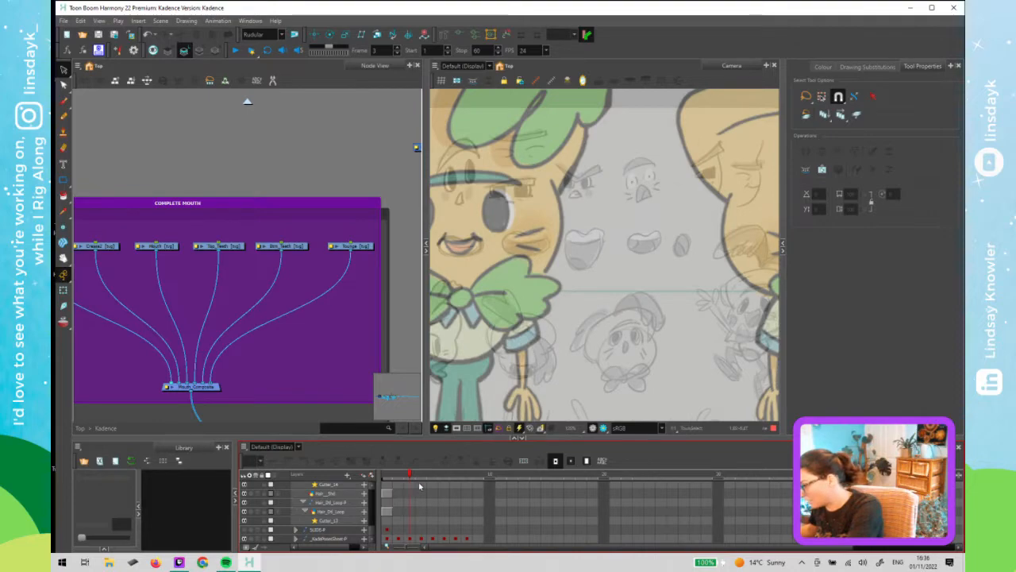
{"action": "key", "text": "period"}
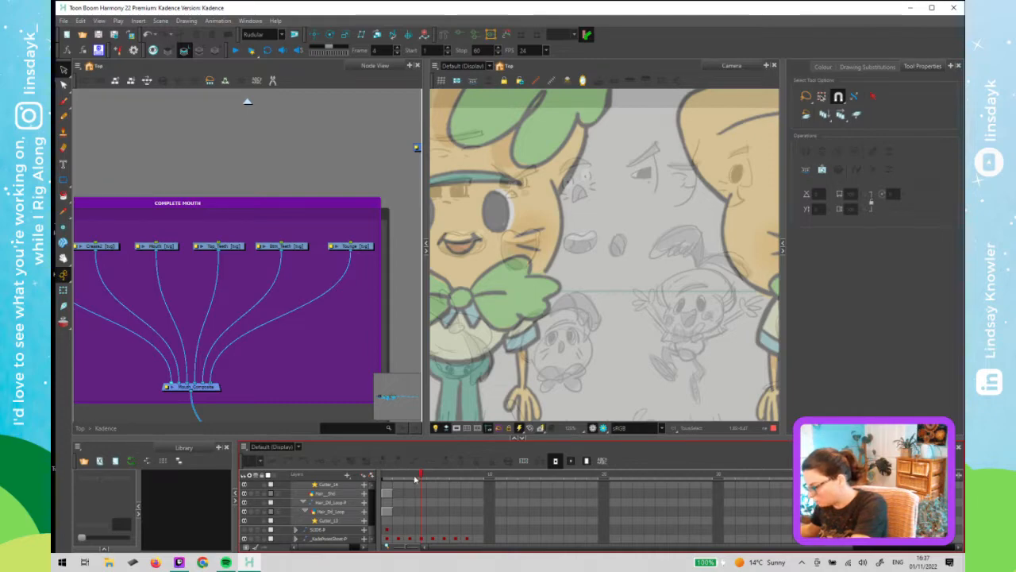
{"action": "left_click", "coordinate": [415, 476]}
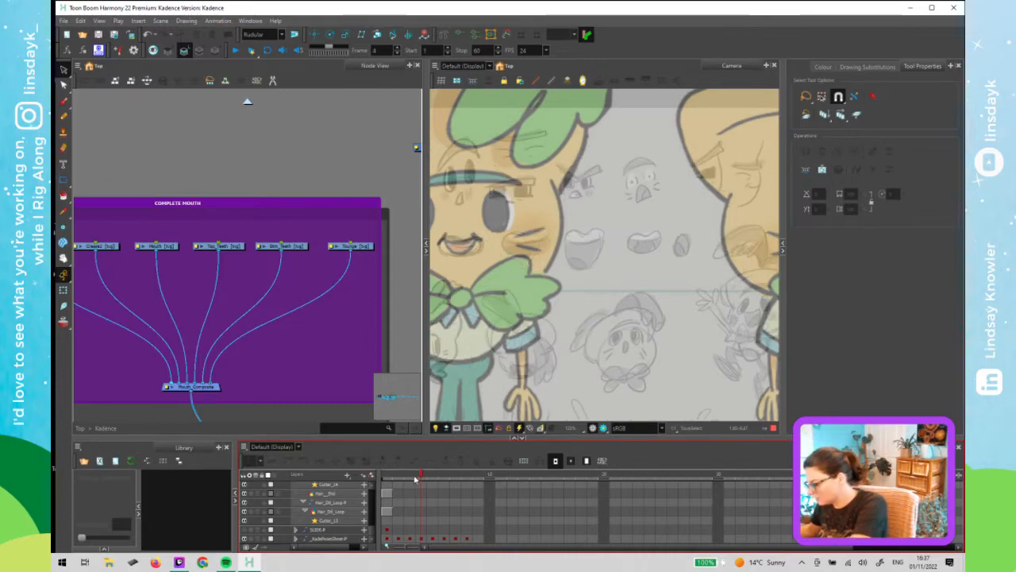
{"action": "left_click_drag", "start_coordinate": [418, 479], "coordinate": [413, 479]}
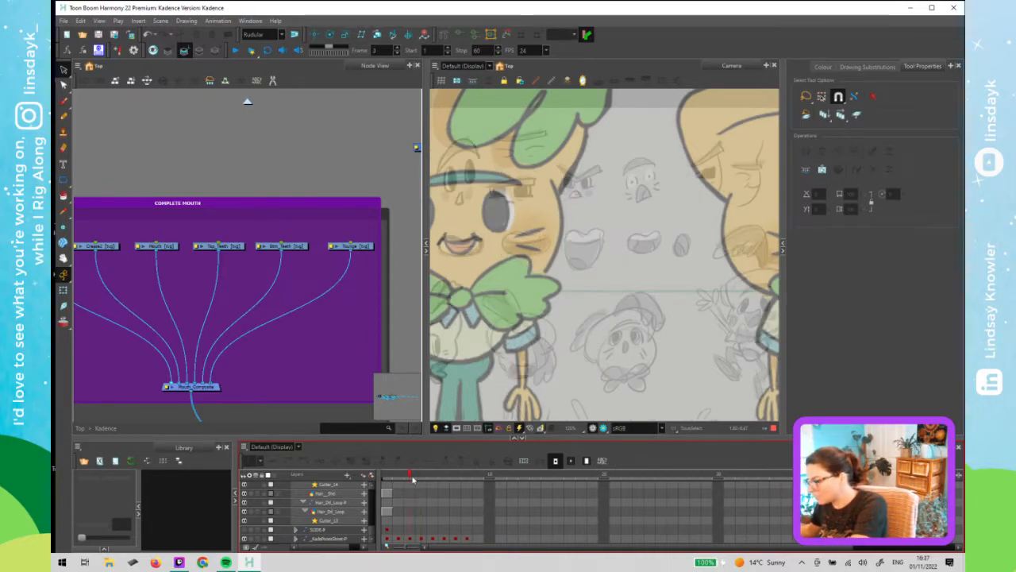
{"action": "left_click", "coordinate": [413, 478]}
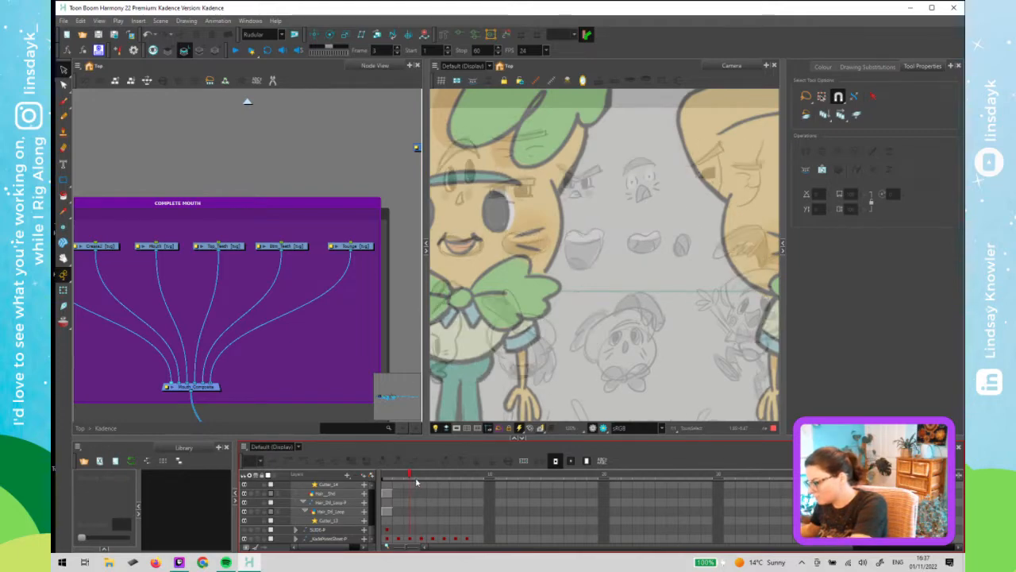
{"action": "mouse_move", "coordinate": [416, 481]}
{"action": "left_mouse_down"}
{"action": "mouse_move", "coordinate": [433, 480]}
{"action": "mouse_move", "coordinate": [409, 485]}
{"action": "left_mouse_up"}
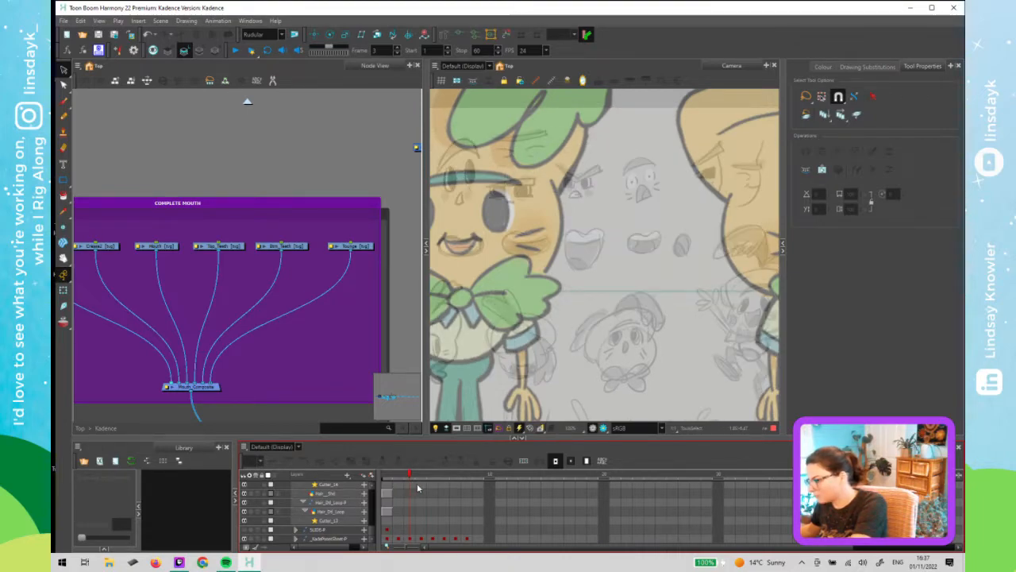
{"action": "mouse_move", "coordinate": [420, 485]}
{"action": "left_mouse_down"}
{"action": "mouse_move", "coordinate": [442, 488]}
{"action": "mouse_move", "coordinate": [402, 499]}
{"action": "mouse_move", "coordinate": [411, 498]}
{"action": "left_mouse_up"}
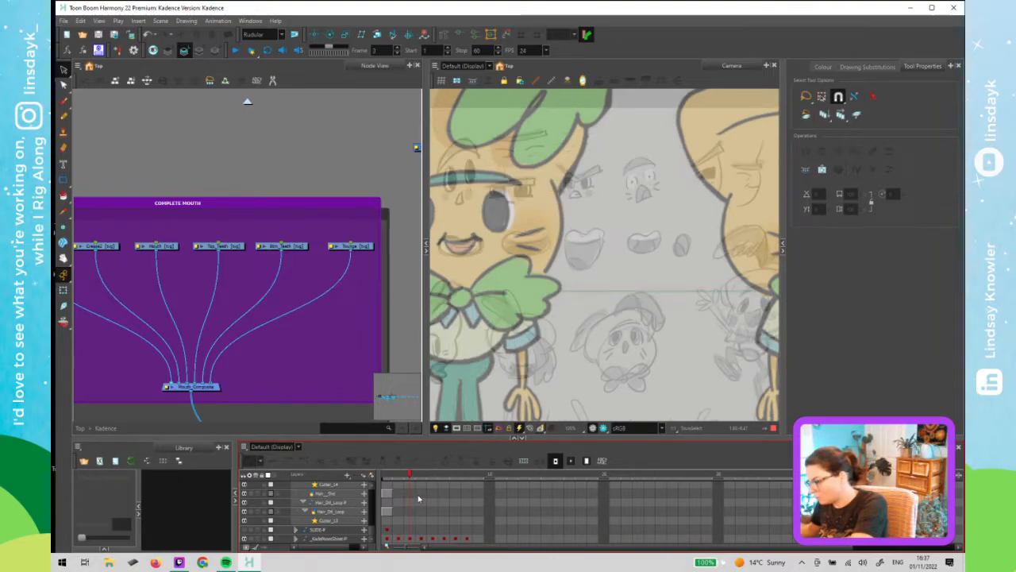
{"action": "left_click", "coordinate": [419, 498]}
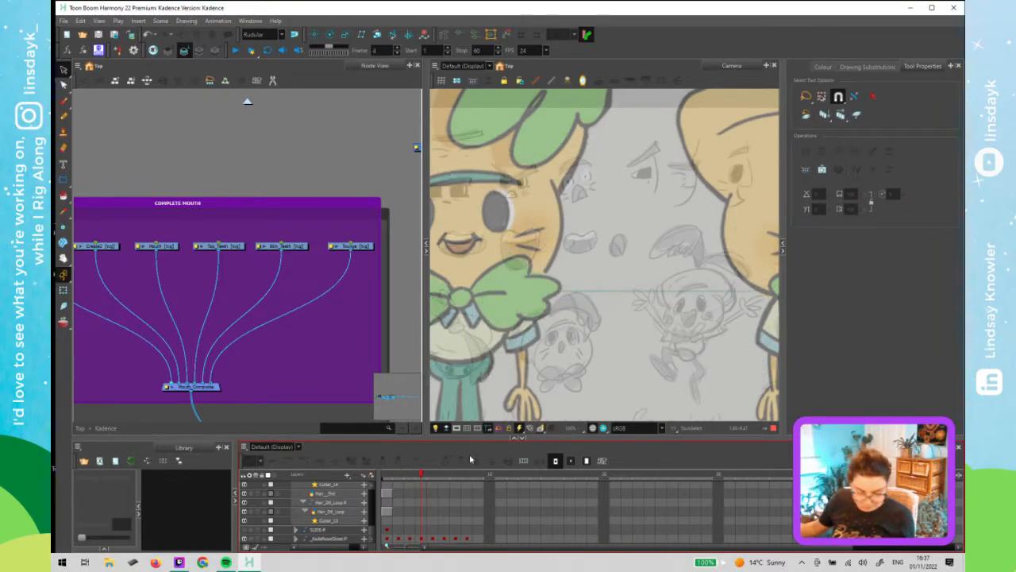
{"action": "left_click", "coordinate": [449, 243]}
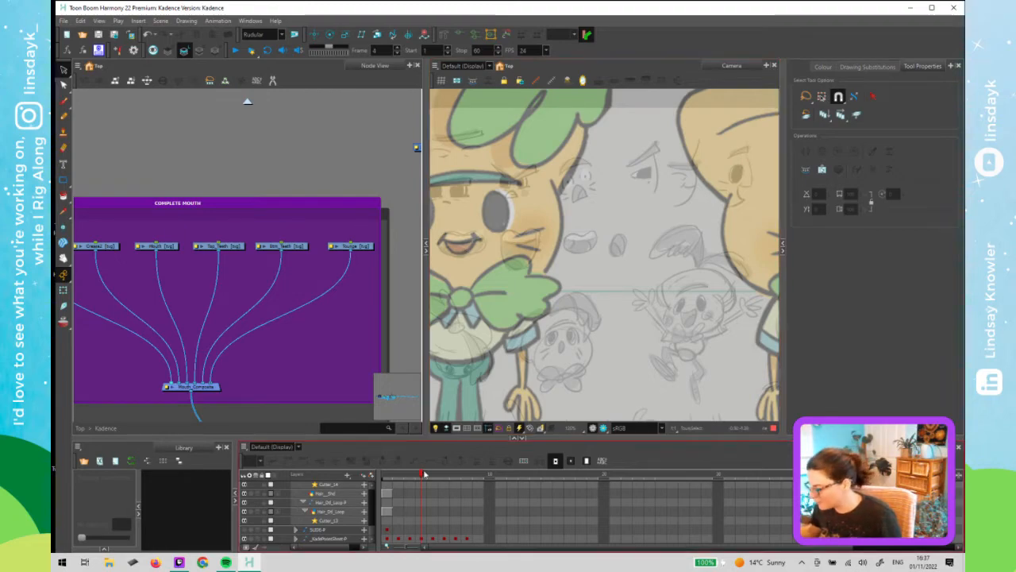
- On frame 3, select the Top_Teeth node and show the Alignment Guides toolbar in the camera view
{"action": "left_click_drag", "start_coordinate": [423, 475], "coordinate": [415, 476]}
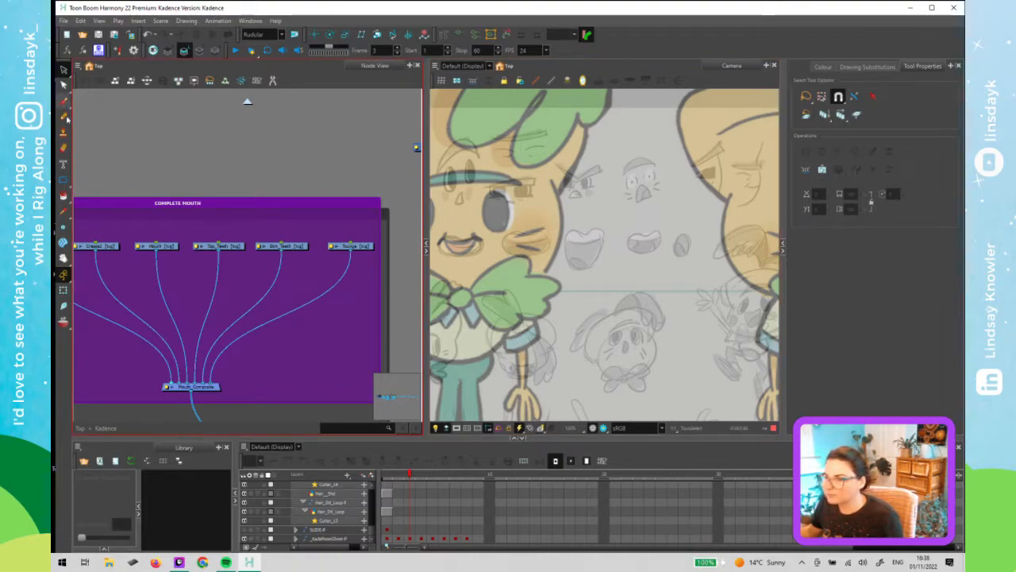
{"action": "left_click", "coordinate": [234, 248]}
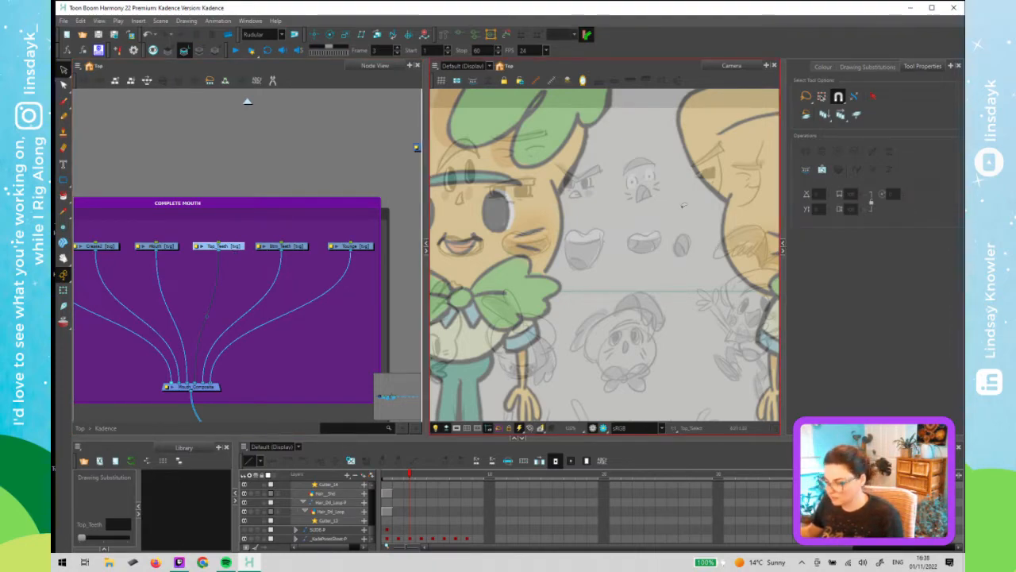
{"action": "right_click", "coordinate": [749, 83]}
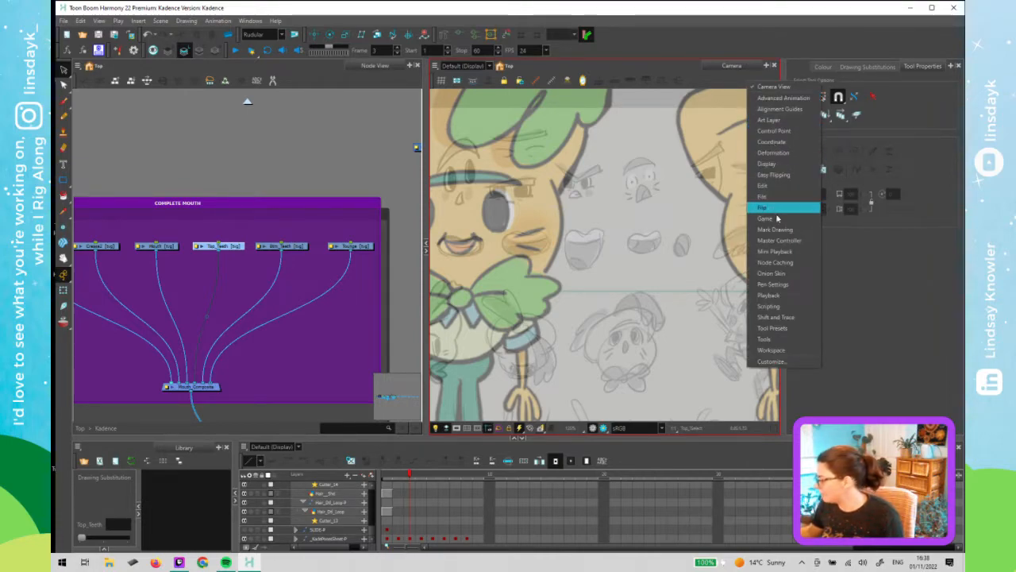
{"action": "left_click", "coordinate": [788, 119]}
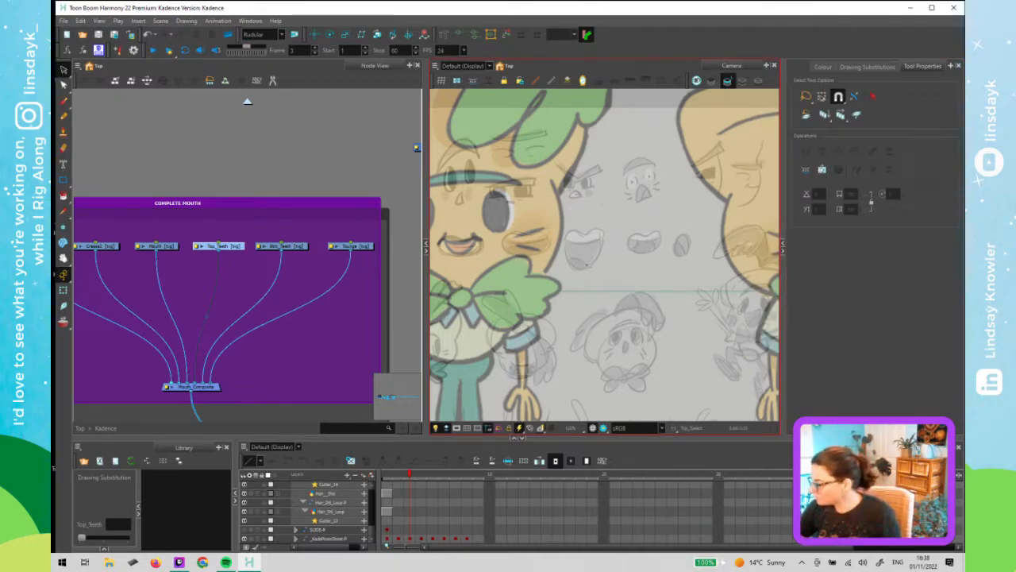
- Draw a rectangle over the character's mouth in the Top_Teeth drawing and open the colour swatches
{"action": "left_click_drag", "start_coordinate": [470, 264], "coordinate": [540, 259]}
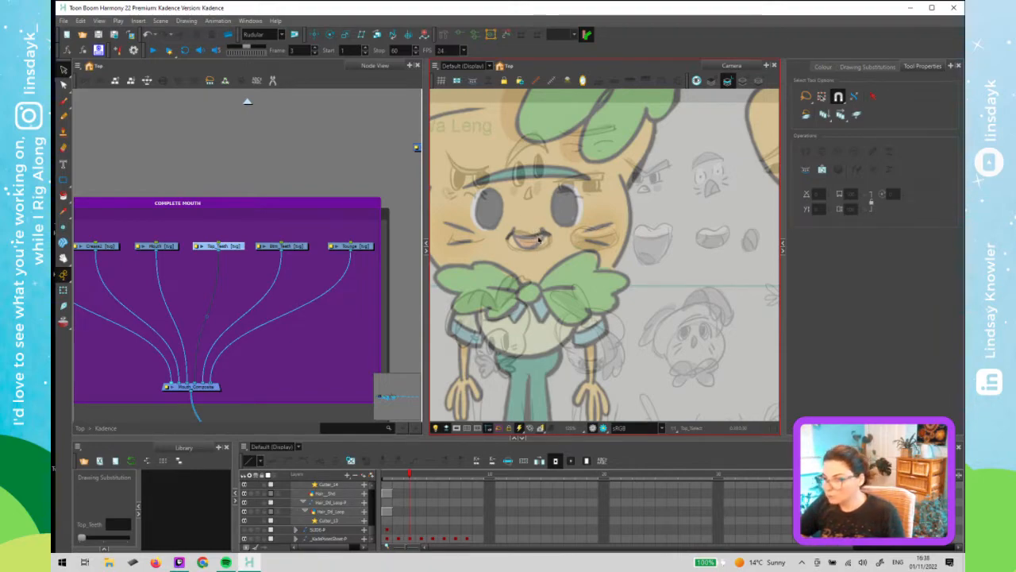
{"action": "key", "text": "alt+7"}
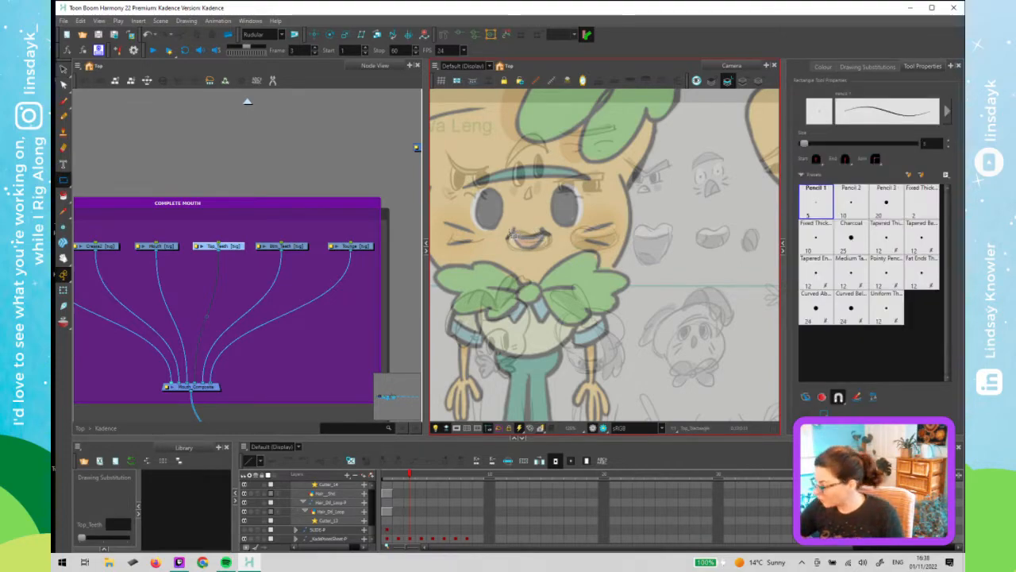
{"action": "mouse_move", "coordinate": [512, 229]}
{"action": "left_mouse_down"}
{"action": "mouse_move", "coordinate": [524, 245]}
{"action": "mouse_move", "coordinate": [549, 246]}
{"action": "left_mouse_up"}
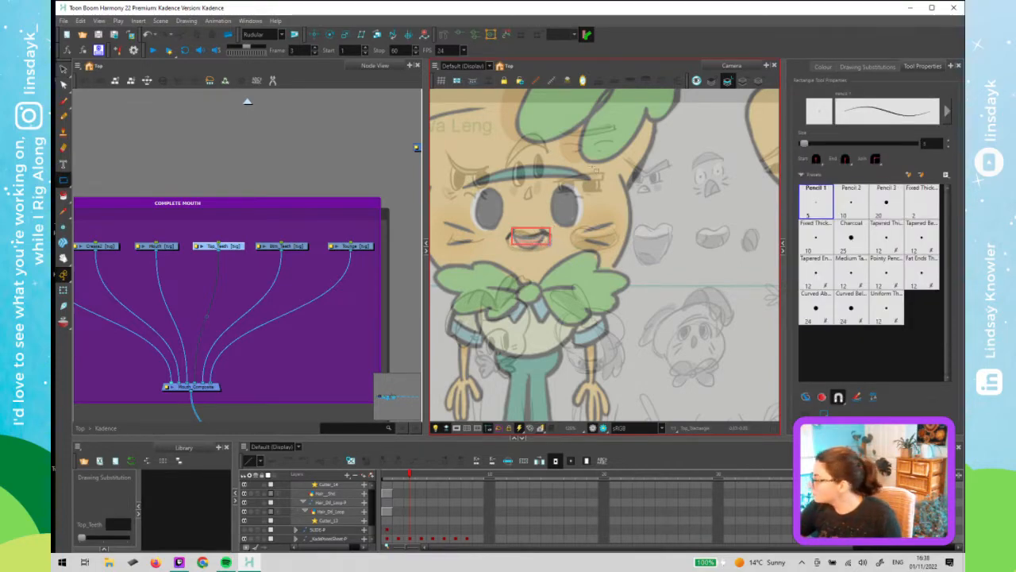
{"action": "left_click", "coordinate": [829, 65]}
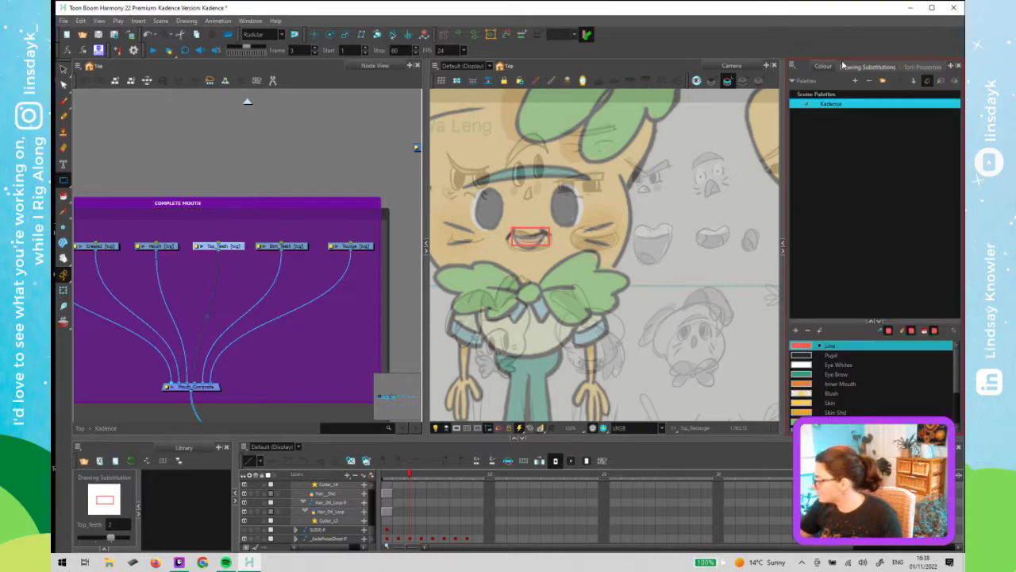
{"action": "left_click_drag", "start_coordinate": [847, 320], "coordinate": [848, 135]}
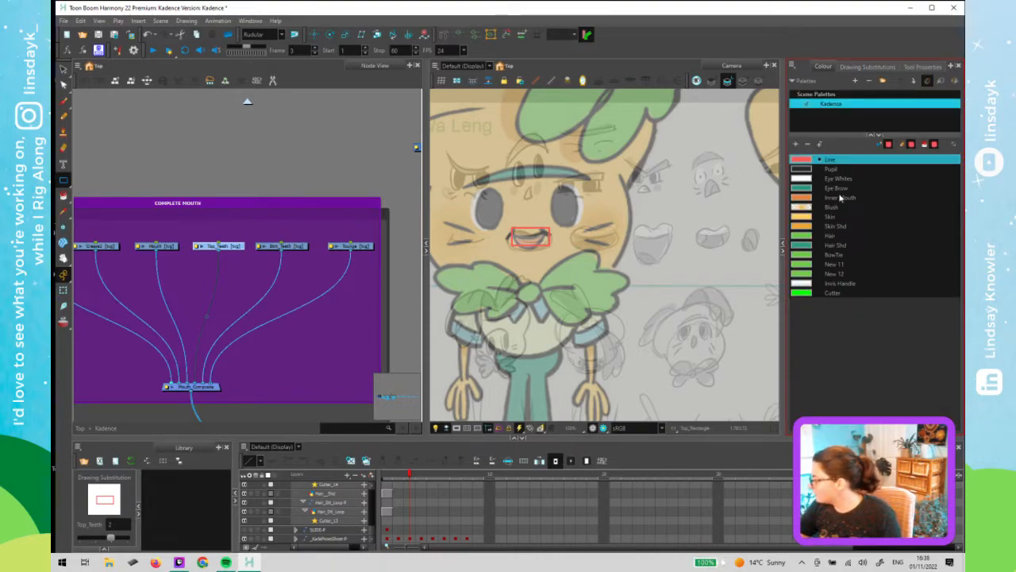
- Reshape the rectangle with the Contour Editor, curving its bottom edge down around the mouth
{"action": "left_click", "coordinate": [537, 249]}
{"action": "key", "text": "2"}
{"action": "key", "text": "2"}
{"action": "key", "text": "2"}
{"action": "key", "text": "2"}
{"action": "left_click_drag", "start_coordinate": [598, 318], "coordinate": [749, 357]}
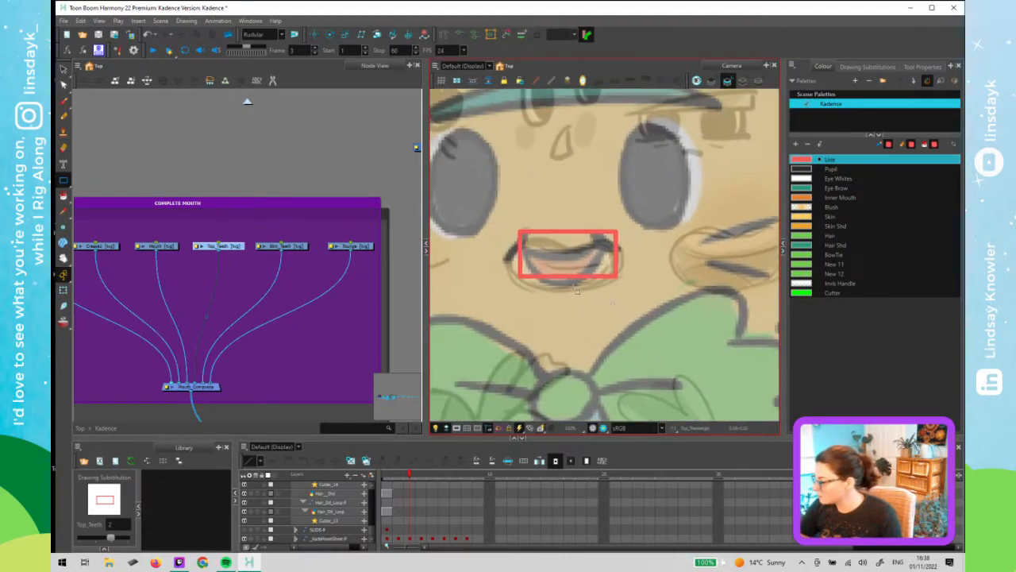
{"action": "key", "text": "2"}
{"action": "key", "text": "2"}
{"action": "left_click_drag", "start_coordinate": [570, 332], "coordinate": [601, 343]}
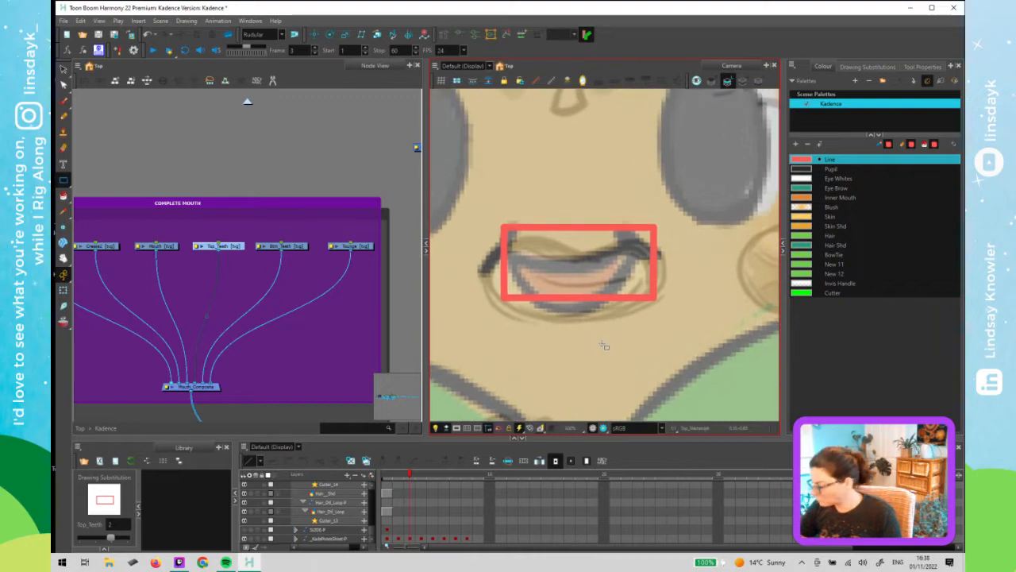
{"action": "key", "text": "alt+s"}
{"action": "key", "text": "alt+q"}
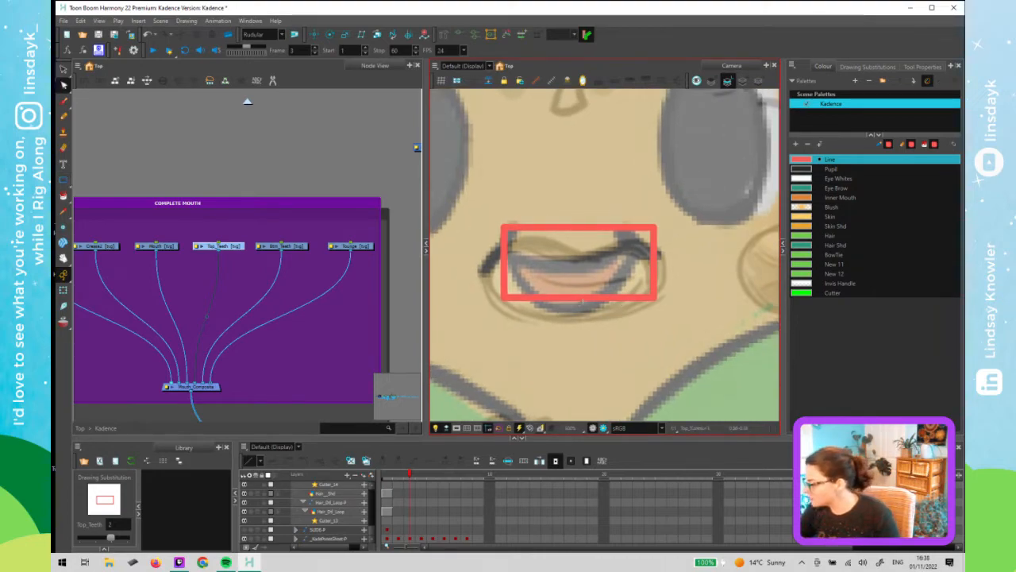
{"action": "left_click_drag", "start_coordinate": [582, 300], "coordinate": [582, 311]}
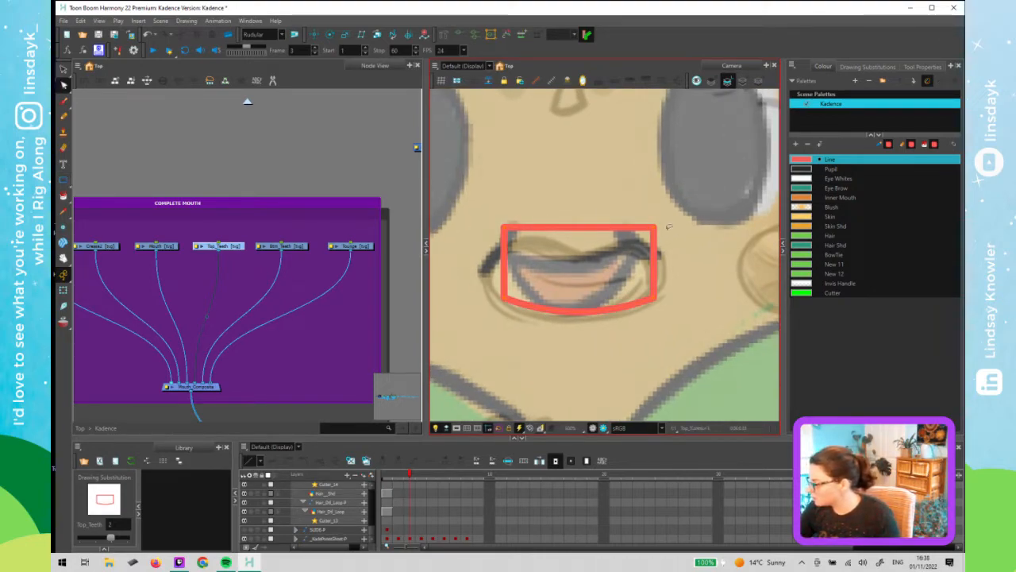
{"action": "left_click_drag", "start_coordinate": [671, 200], "coordinate": [656, 273]}
- Lower the Line colour swatch's alpha to 157 to make it semi-transparent
{"action": "double_click", "coordinate": [805, 160]}
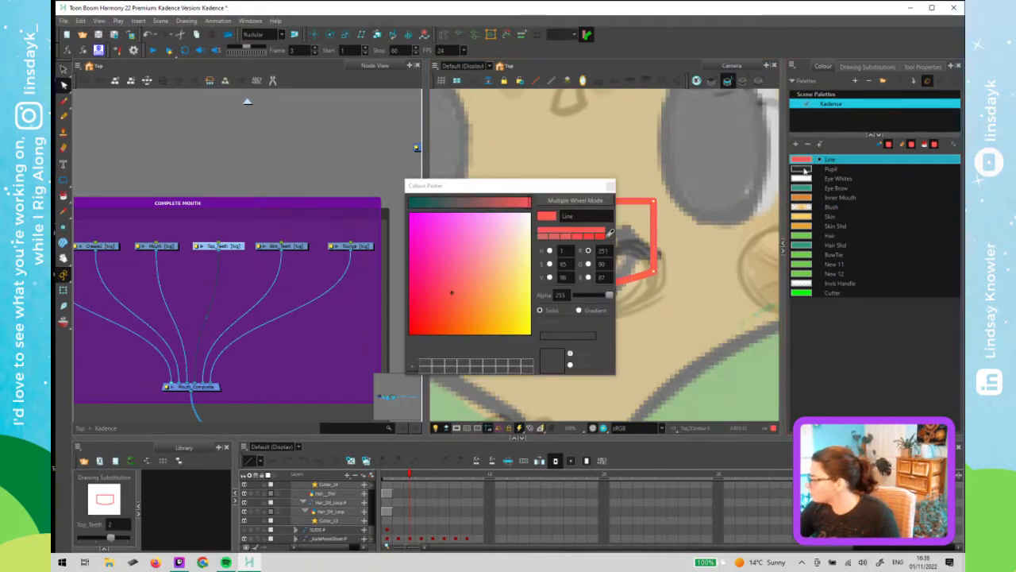
{"action": "left_click_drag", "start_coordinate": [609, 294], "coordinate": [597, 295]}
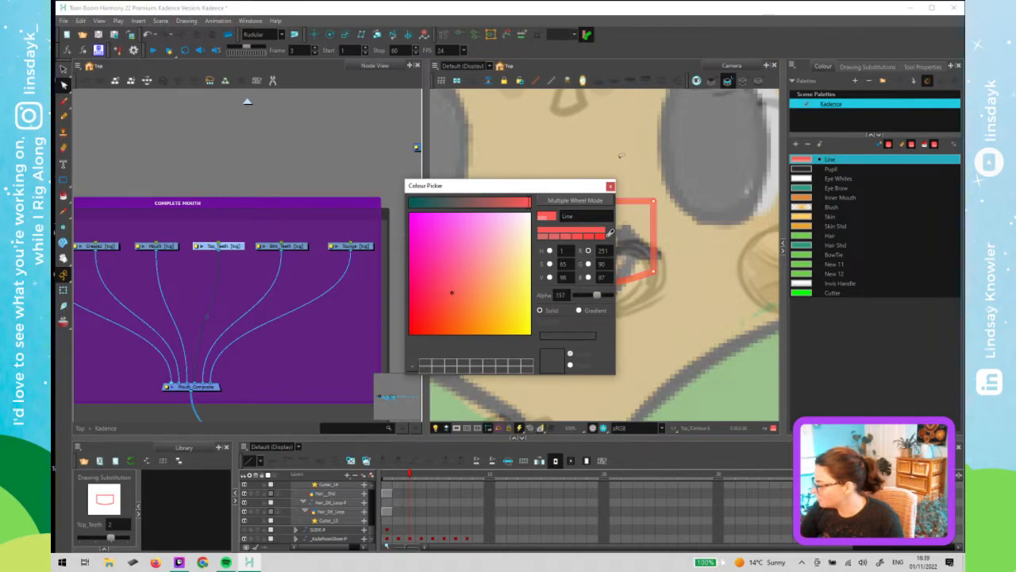
{"action": "left_click", "coordinate": [611, 187]}
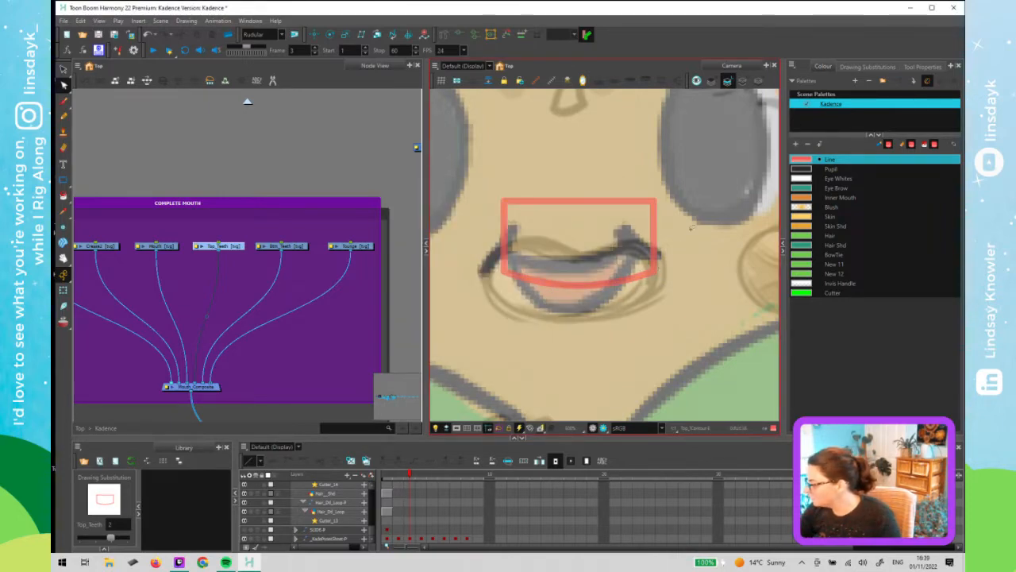
- Move the teeth shape across the pose sheet onto the next character pose's mouth area
{"action": "scroll", "coordinate": [671, 316], "scroll_direction": "down", "scroll_amount": 3}
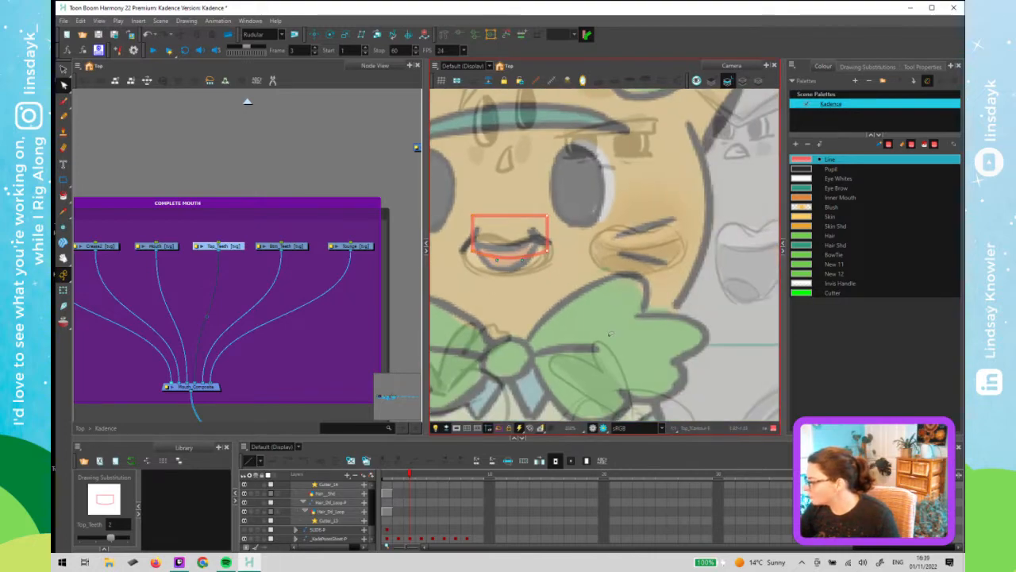
{"action": "scroll", "coordinate": [611, 317], "scroll_direction": "down", "scroll_amount": 2}
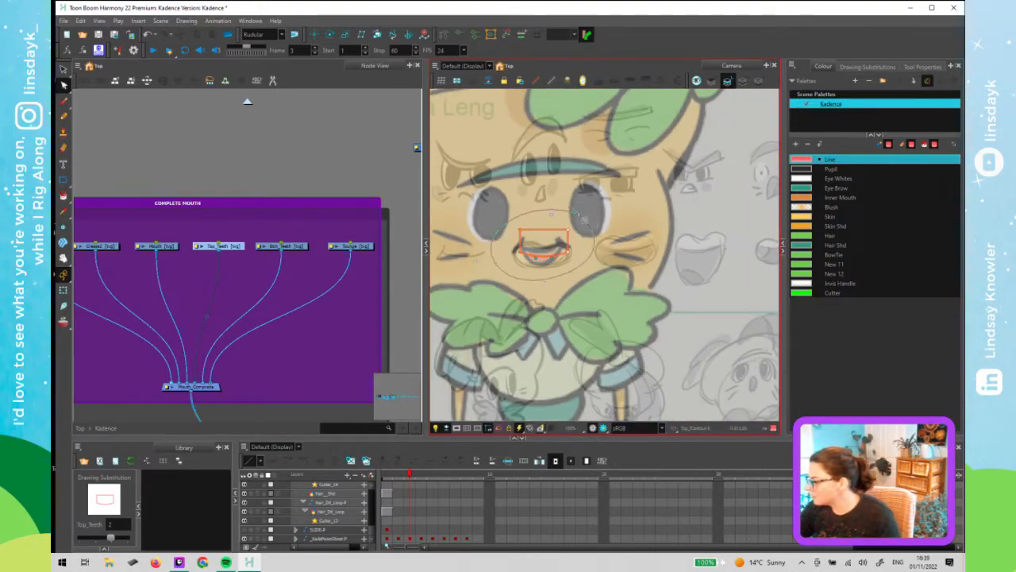
{"action": "left_click_drag", "start_coordinate": [570, 255], "coordinate": [726, 251]}
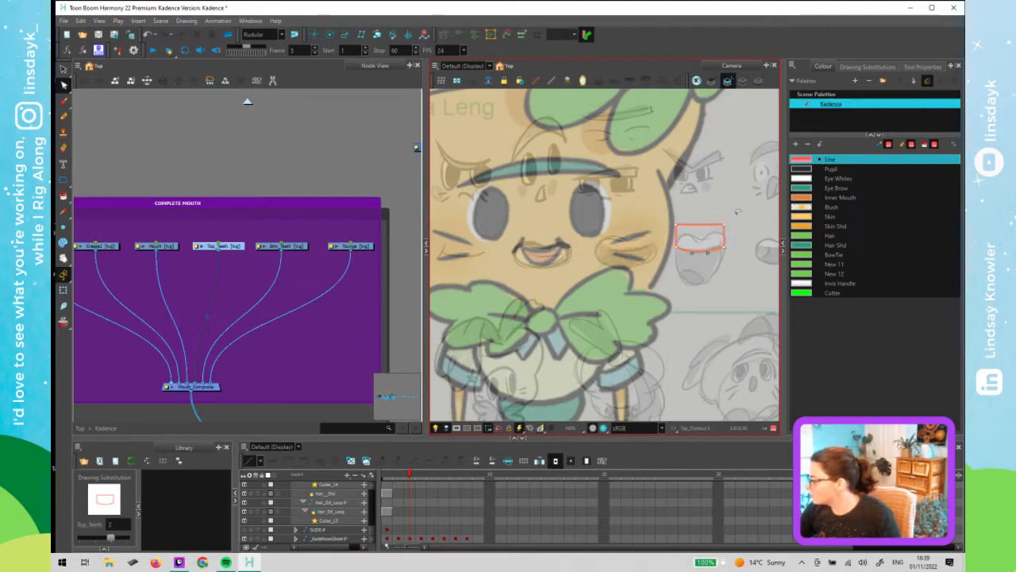
{"action": "mouse_move", "coordinate": [736, 211]}
{"action": "left_mouse_down"}
{"action": "mouse_move", "coordinate": [717, 245]}
{"action": "mouse_move", "coordinate": [744, 250]}
{"action": "mouse_move", "coordinate": [661, 248]}
{"action": "left_mouse_up"}
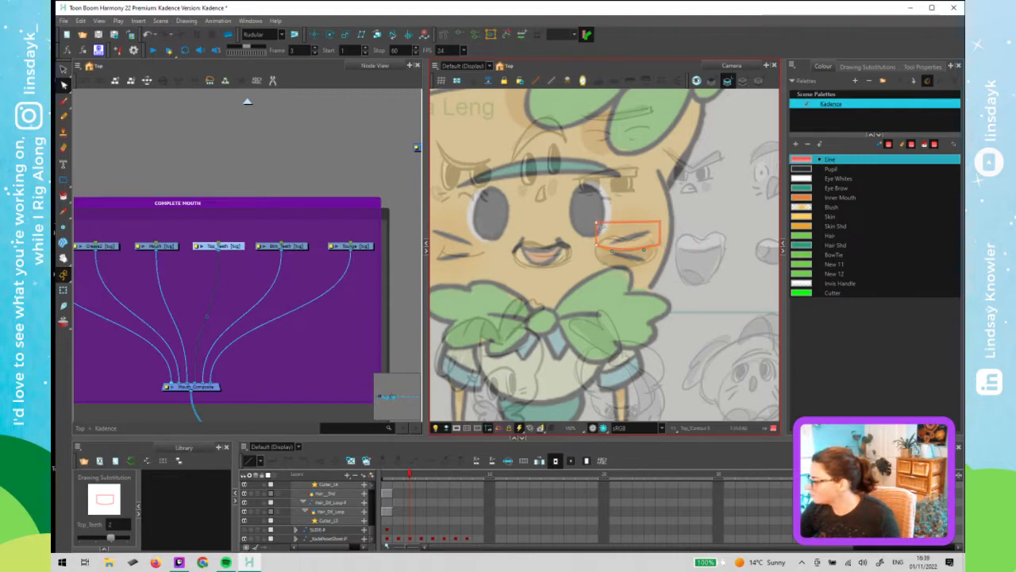
{"action": "key", "text": "2"}
{"action": "key", "text": "2"}
{"action": "key", "text": "2"}
{"action": "key", "text": "2"}
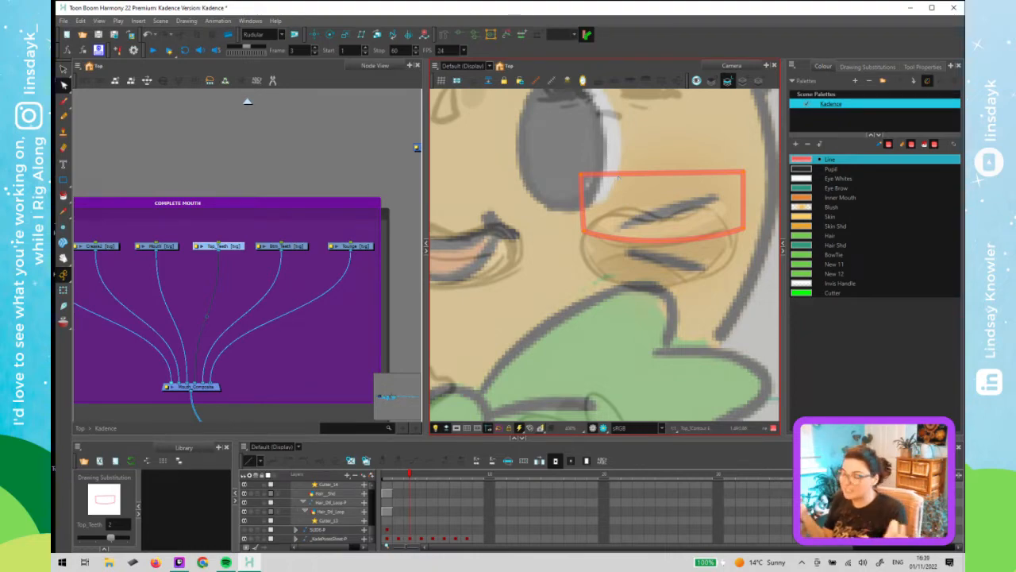
- Maximize the camera view and reposition the teeth shape over the character's mouth in this pose
{"action": "scroll", "coordinate": [571, 292], "scroll_direction": "down", "scroll_amount": 10}
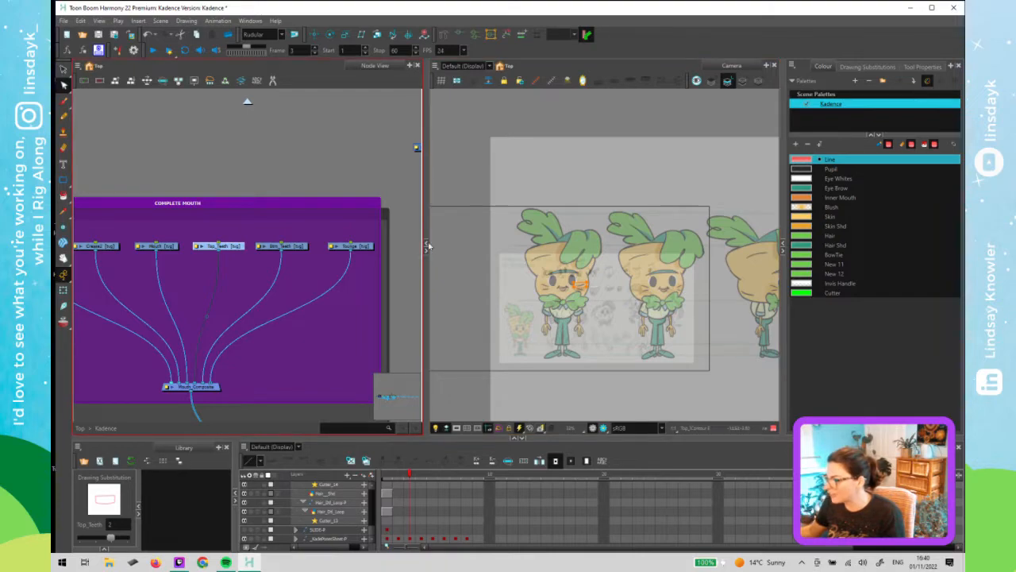
{"action": "left_click", "coordinate": [428, 246]}
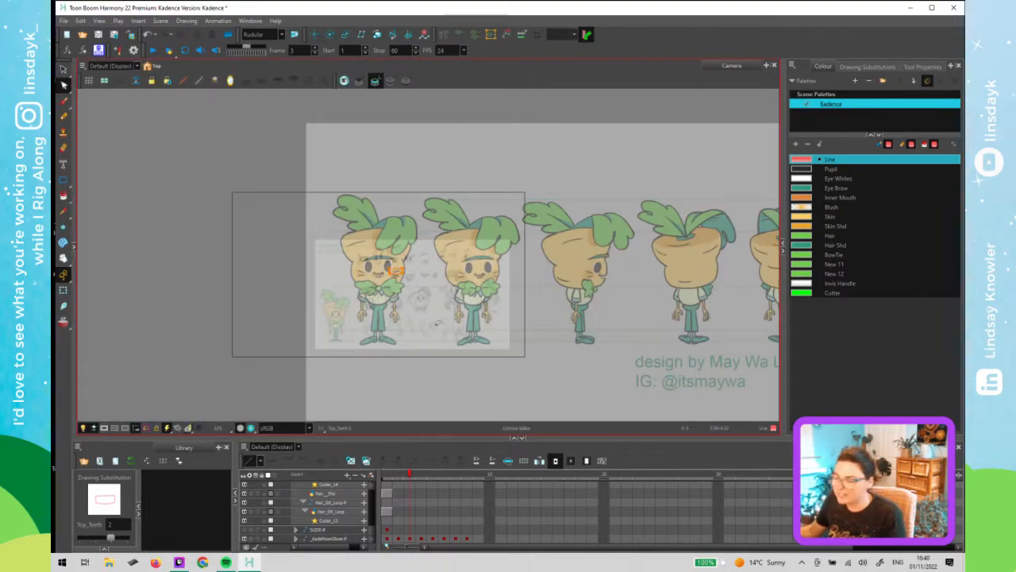
{"action": "scroll", "coordinate": [378, 285], "scroll_direction": "up", "scroll_amount": 5}
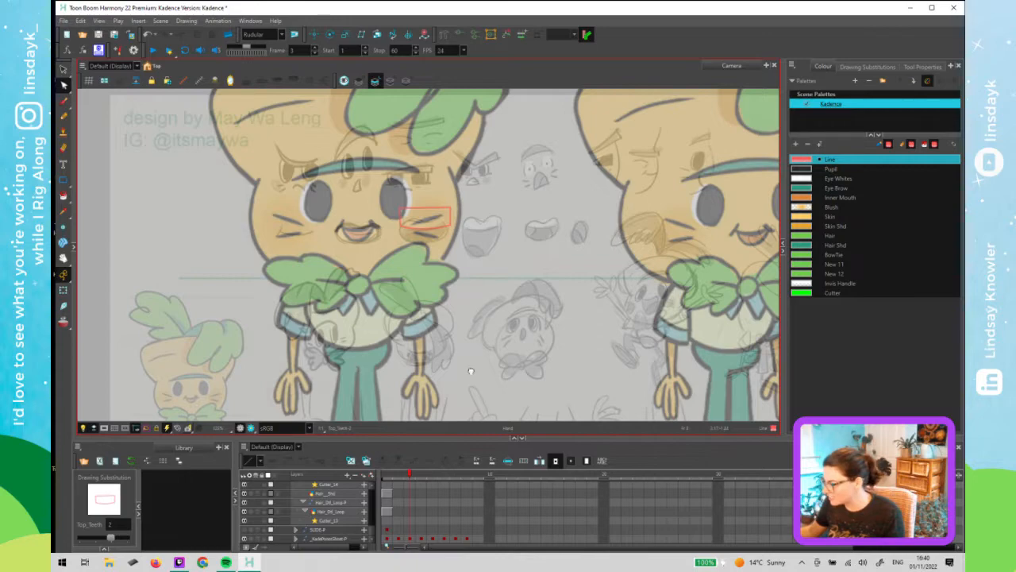
{"action": "left_click_drag", "start_coordinate": [471, 371], "coordinate": [463, 442]}
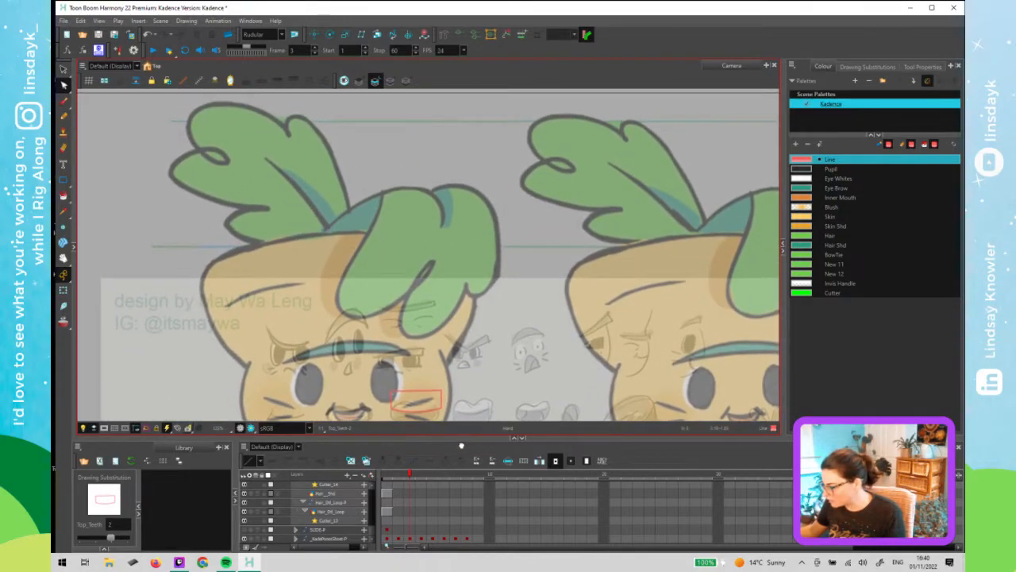
{"action": "left_click_drag", "start_coordinate": [461, 445], "coordinate": [460, 448]}
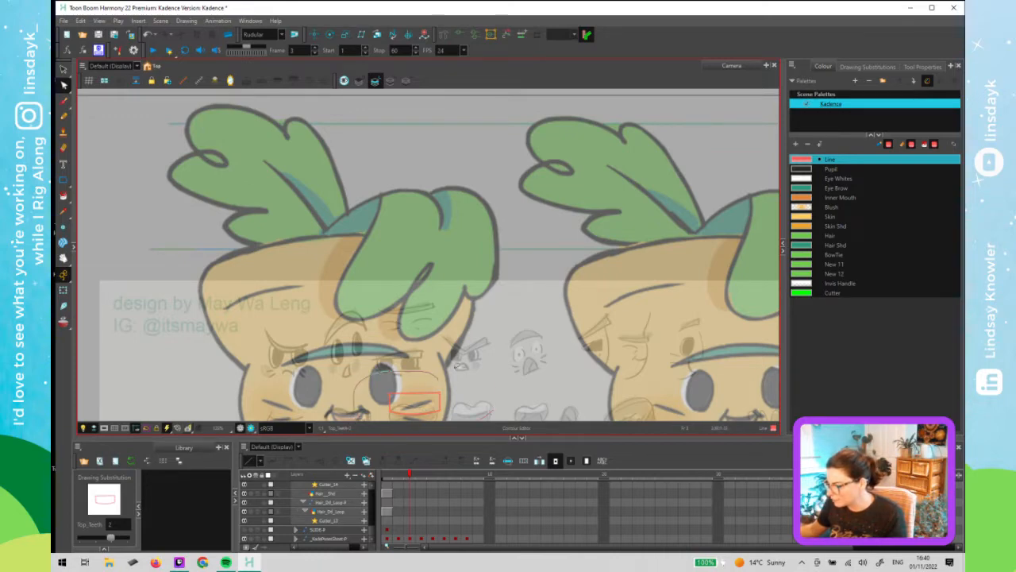
{"action": "left_click", "coordinate": [425, 401]}
{"action": "mouse_move", "coordinate": [439, 409]}
{"action": "left_mouse_down"}
{"action": "mouse_move", "coordinate": [376, 416]}
{"action": "mouse_move", "coordinate": [548, 407]}
{"action": "mouse_move", "coordinate": [578, 376]}
{"action": "mouse_move", "coordinate": [577, 396]}
{"action": "mouse_move", "coordinate": [593, 354]}
{"action": "left_mouse_up"}
{"action": "key", "text": "space"}
{"action": "key", "text": "space"}
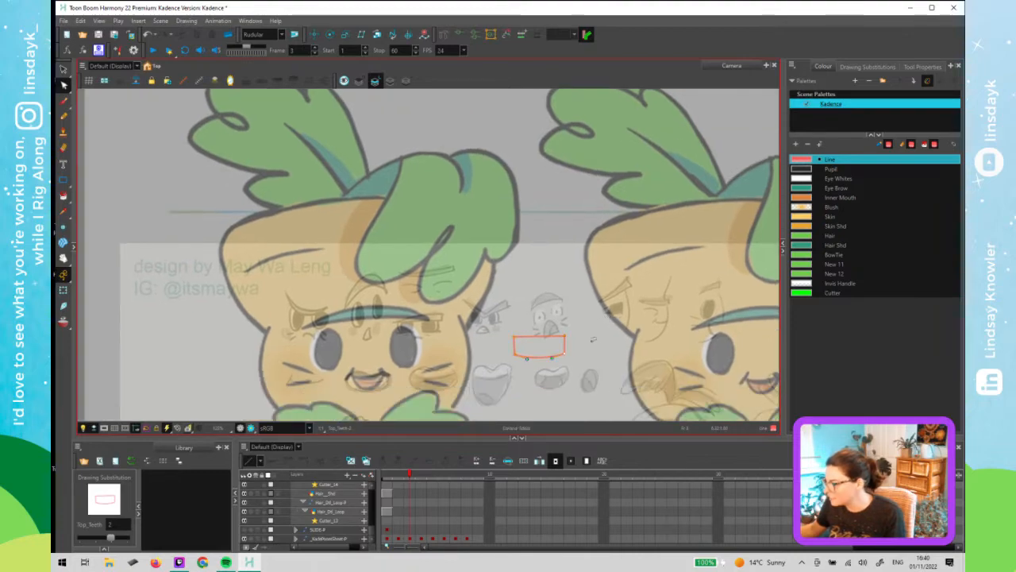
{"action": "left_click_drag", "start_coordinate": [593, 313], "coordinate": [403, 354]}
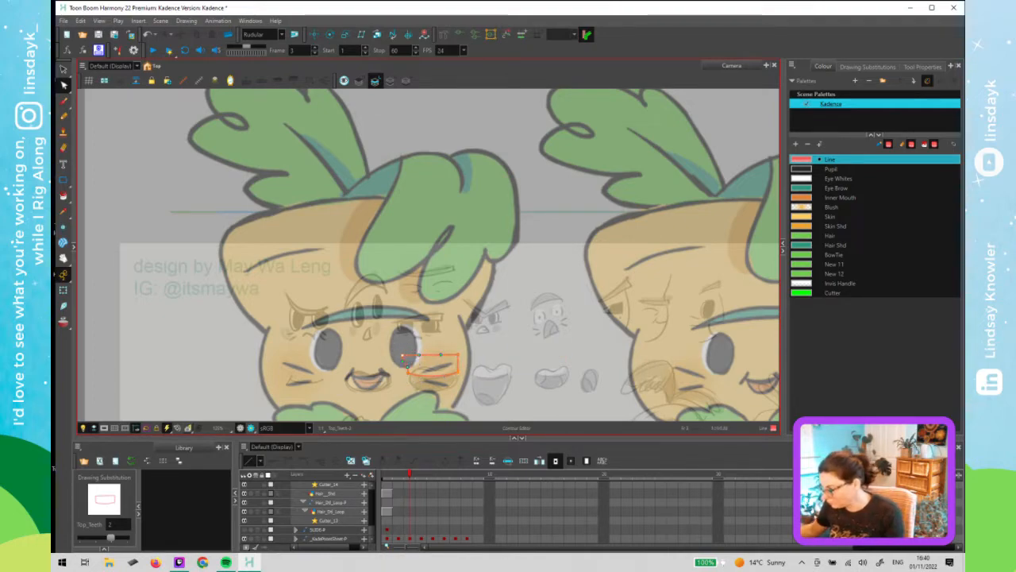
- Reshape the teeth shape's right edge with the Contour Editor so it fits the mouth
{"action": "scroll", "coordinate": [403, 354], "scroll_direction": "up", "scroll_amount": 5}
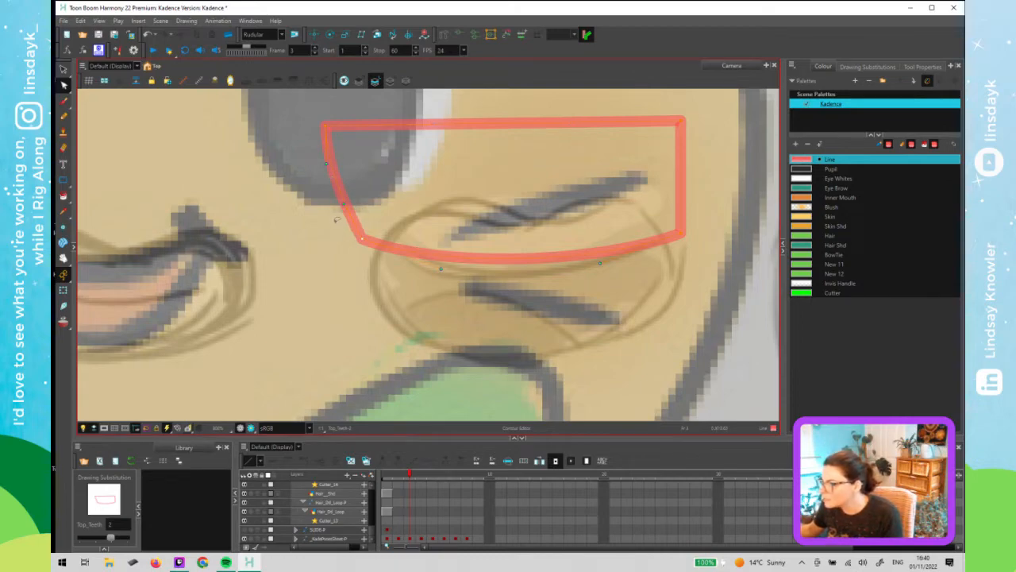
{"action": "left_click_drag", "start_coordinate": [341, 208], "coordinate": [334, 212]}
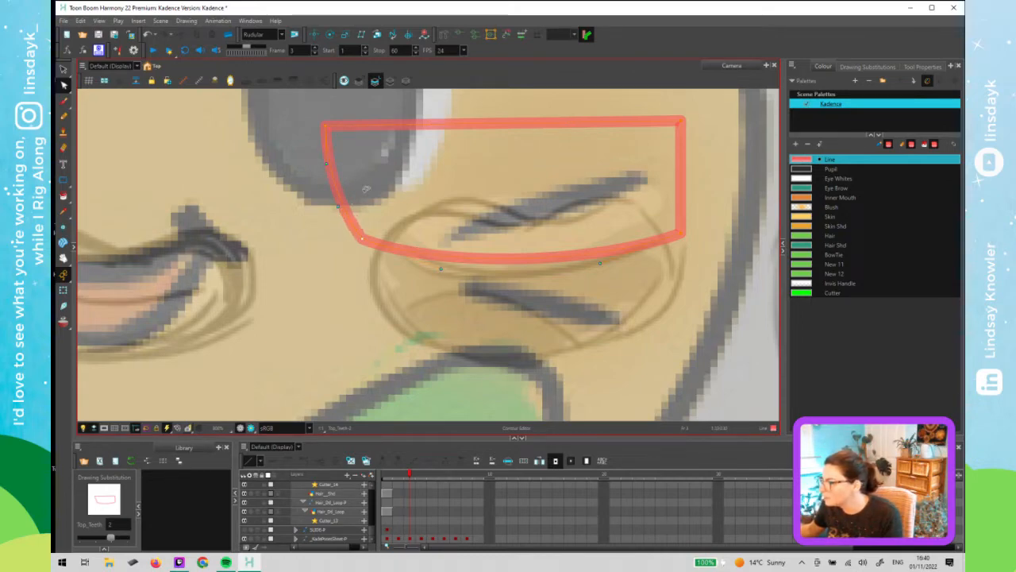
{"action": "mouse_move", "coordinate": [627, 185]}
{"action": "left_mouse_down"}
{"action": "mouse_move", "coordinate": [705, 110]}
{"action": "mouse_move", "coordinate": [688, 90]}
{"action": "left_mouse_up"}
{"action": "mouse_move", "coordinate": [689, 136]}
{"action": "left_mouse_down"}
{"action": "mouse_move", "coordinate": [529, 244]}
{"action": "mouse_move", "coordinate": [559, 218]}
{"action": "left_mouse_up"}
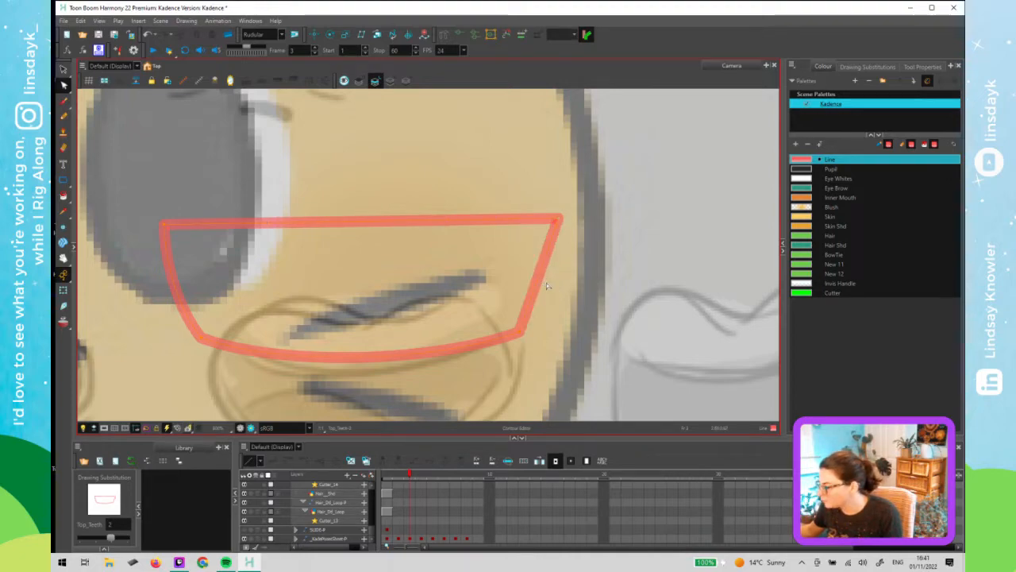
{"action": "left_click_drag", "start_coordinate": [548, 286], "coordinate": [553, 286]}
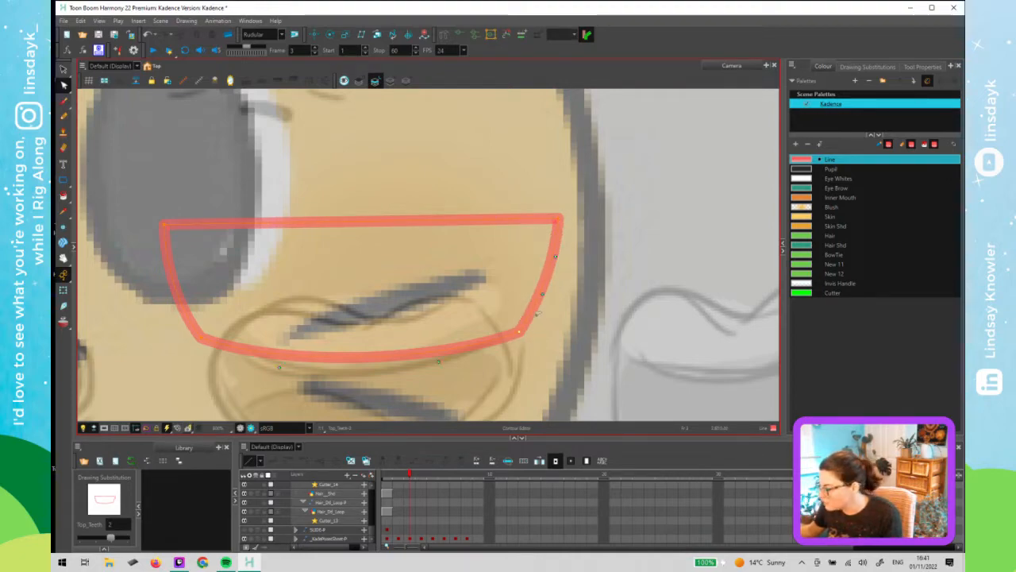
{"action": "left_click_drag", "start_coordinate": [543, 298], "coordinate": [564, 251]}
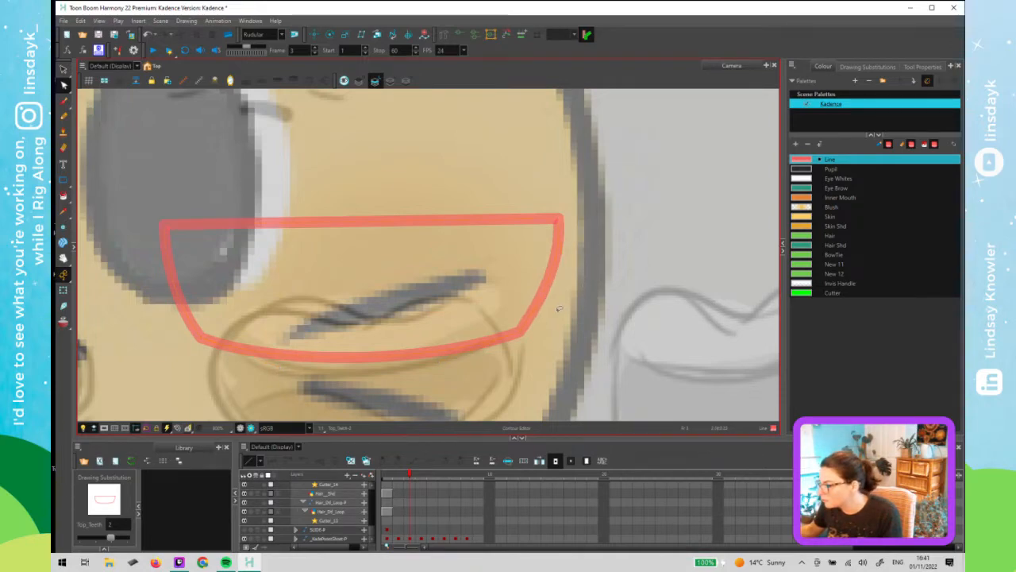
{"action": "scroll", "coordinate": [558, 311], "scroll_direction": "down", "scroll_amount": 1}
{"action": "scroll", "coordinate": [497, 365], "scroll_direction": "down", "scroll_amount": 1}
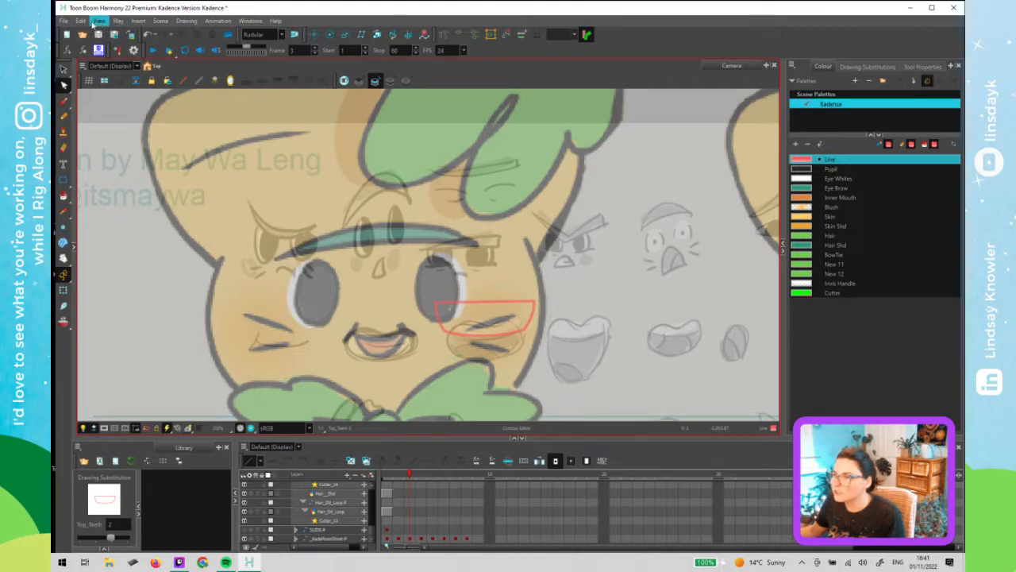
- Add the Alignment Guides toolbar to the main toolbar area and switch to the Select tool
{"action": "left_click", "coordinate": [187, 20]}
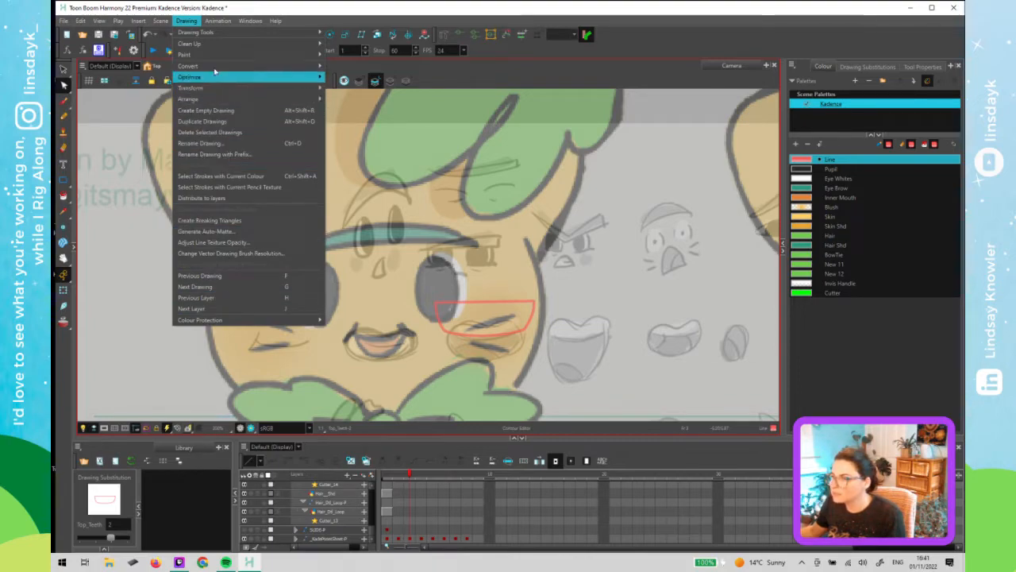
{"action": "left_click", "coordinate": [474, 33]}
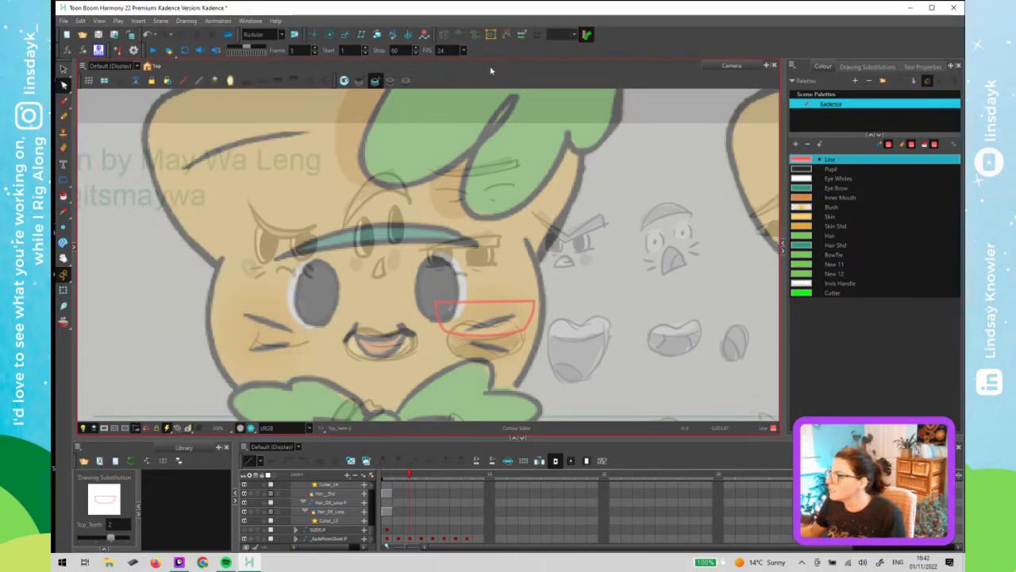
{"action": "right_click", "coordinate": [504, 56]}
{"action": "left_click", "coordinate": [543, 72]}
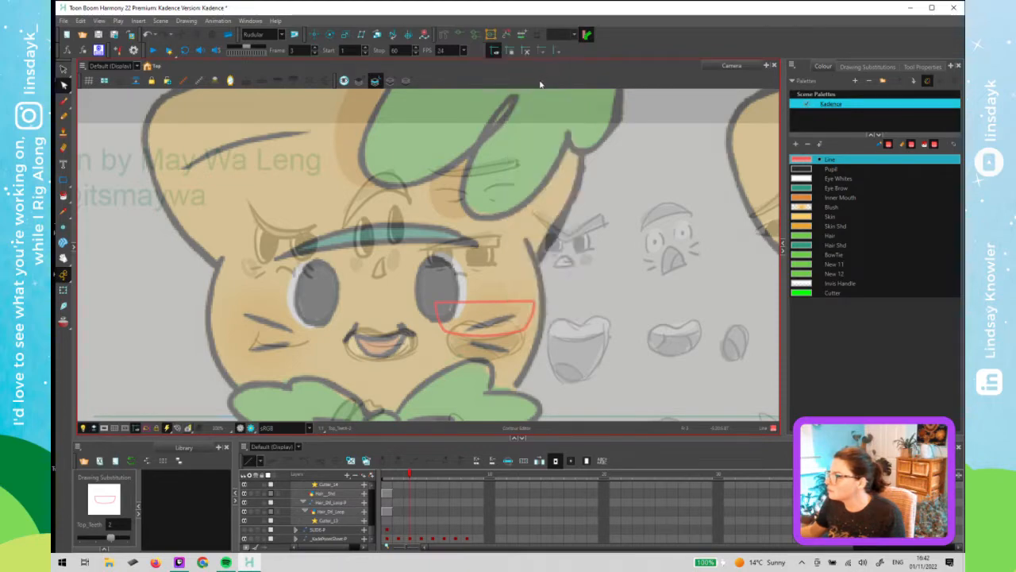
{"action": "right_click", "coordinate": [597, 53]}
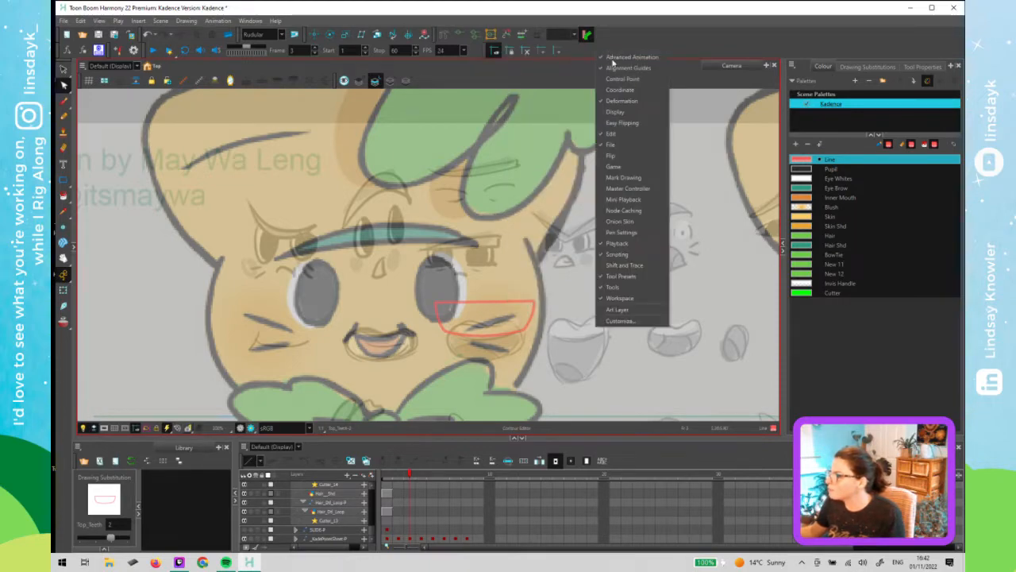
{"action": "left_click", "coordinate": [519, 68]}
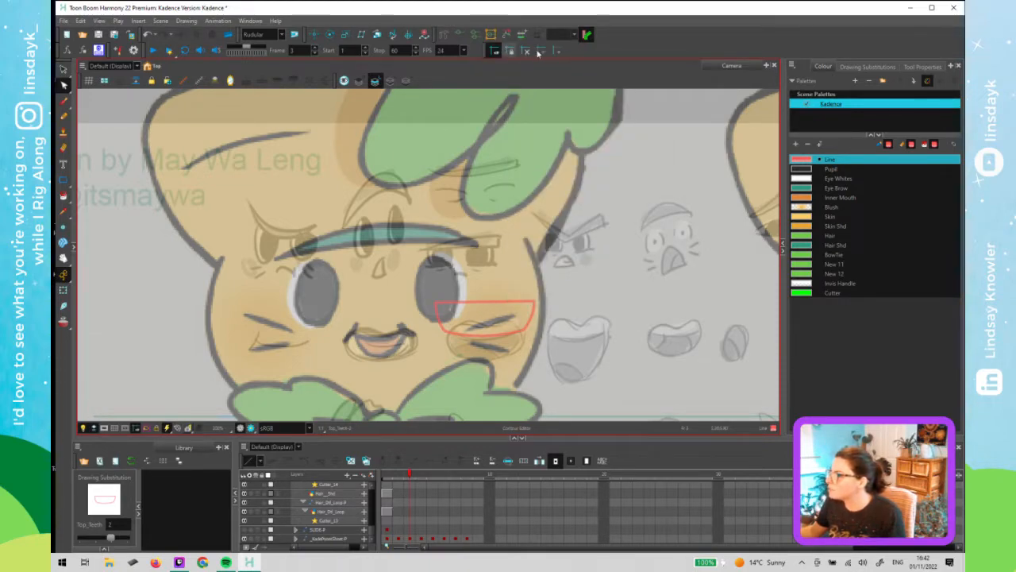
{"action": "scroll", "coordinate": [511, 268], "scroll_direction": "down", "scroll_amount": 5}
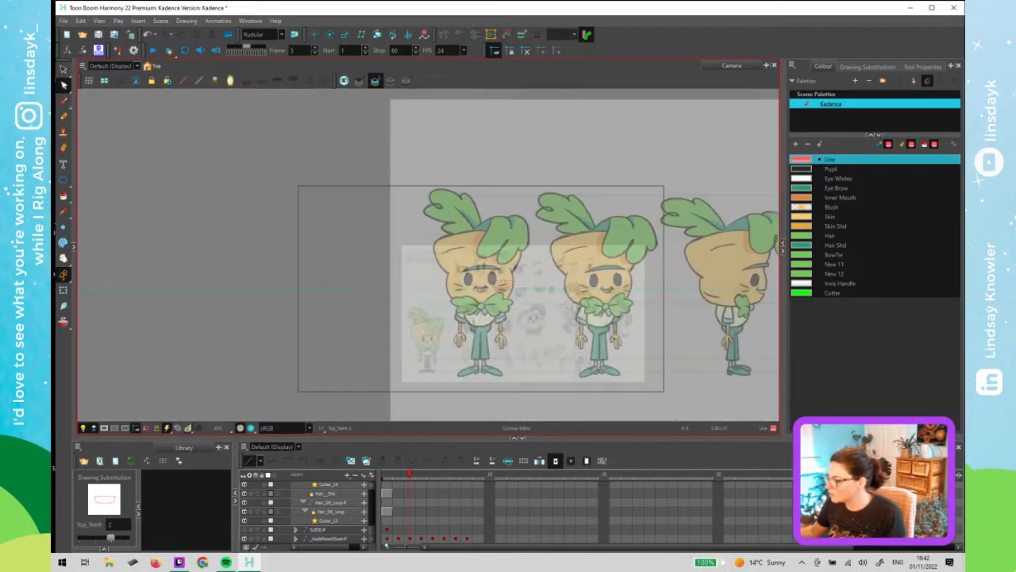
{"action": "key", "text": "alt+s"}
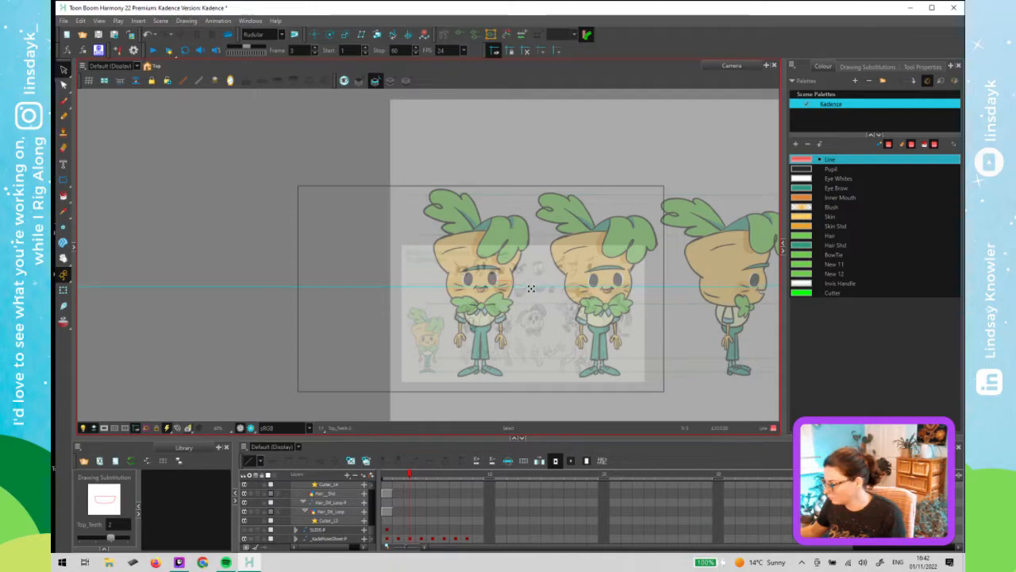
{"action": "scroll", "coordinate": [530, 290], "scroll_direction": "up", "scroll_amount": 8}
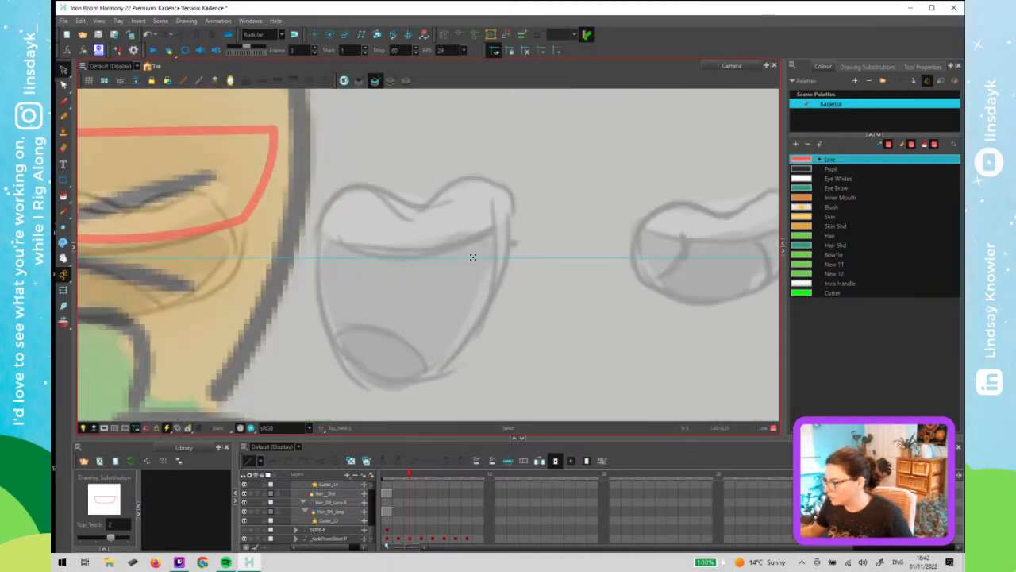
{"action": "scroll", "coordinate": [473, 257], "scroll_direction": "down", "scroll_amount": 4}
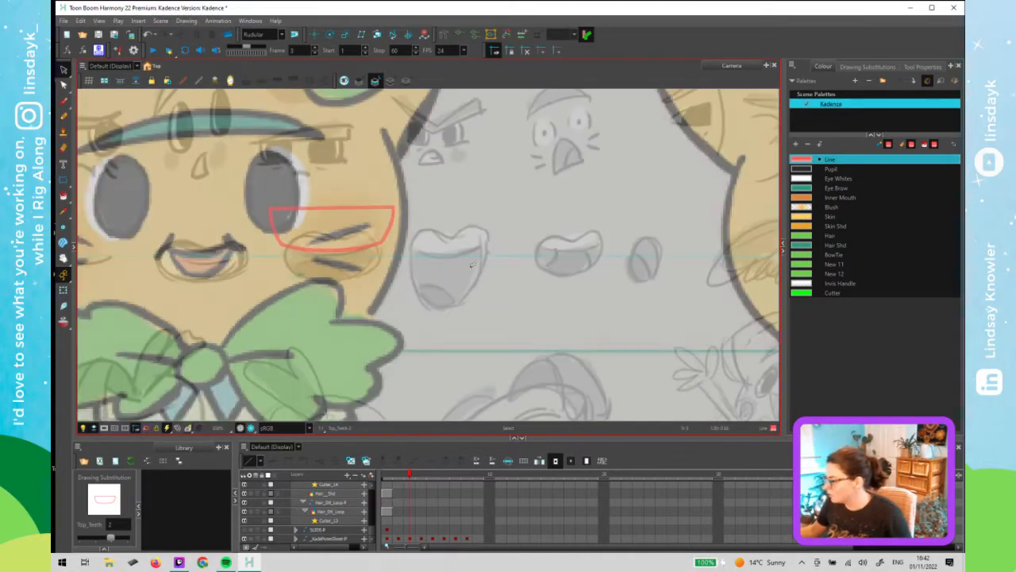
{"action": "scroll", "coordinate": [517, 283], "scroll_direction": "down", "scroll_amount": 1}
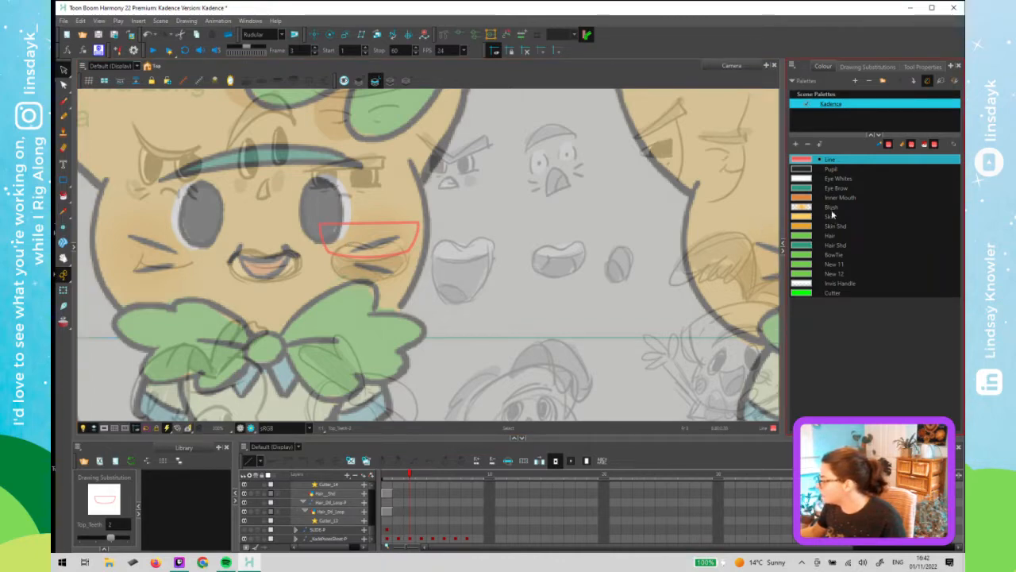
- Edit the New 11 palette swatch in the Colour Picker, setting it to pure white (R 255, G 255, B 255)
{"action": "double_click", "coordinate": [805, 265]}
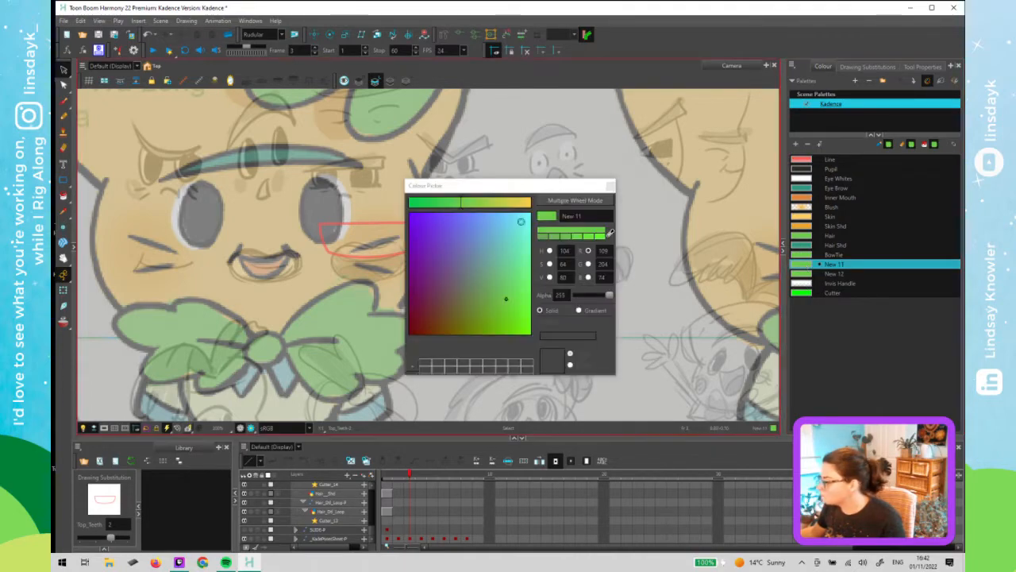
{"action": "mouse_move", "coordinate": [514, 232]}
{"action": "left_mouse_down"}
{"action": "mouse_move", "coordinate": [529, 250]}
{"action": "mouse_move", "coordinate": [524, 203]}
{"action": "mouse_move", "coordinate": [537, 205]}
{"action": "left_mouse_up"}
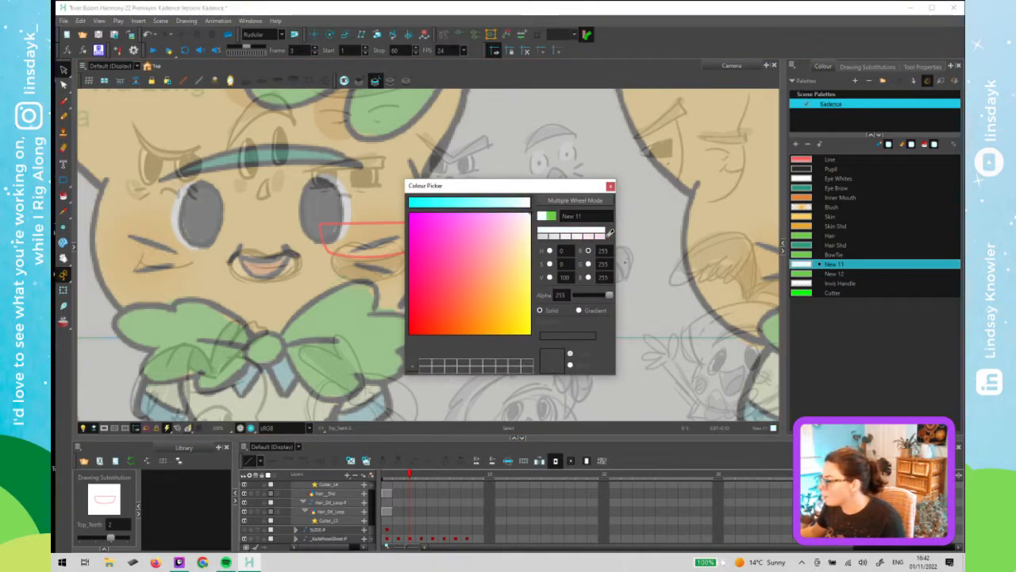
{"action": "left_click", "coordinate": [564, 278]}
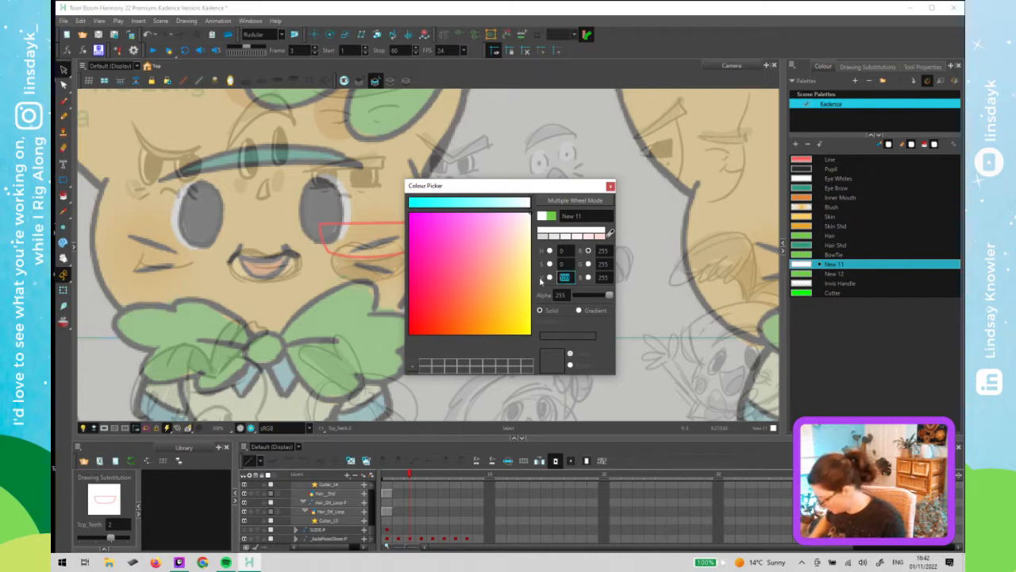
{"action": "type", "text": "0"}
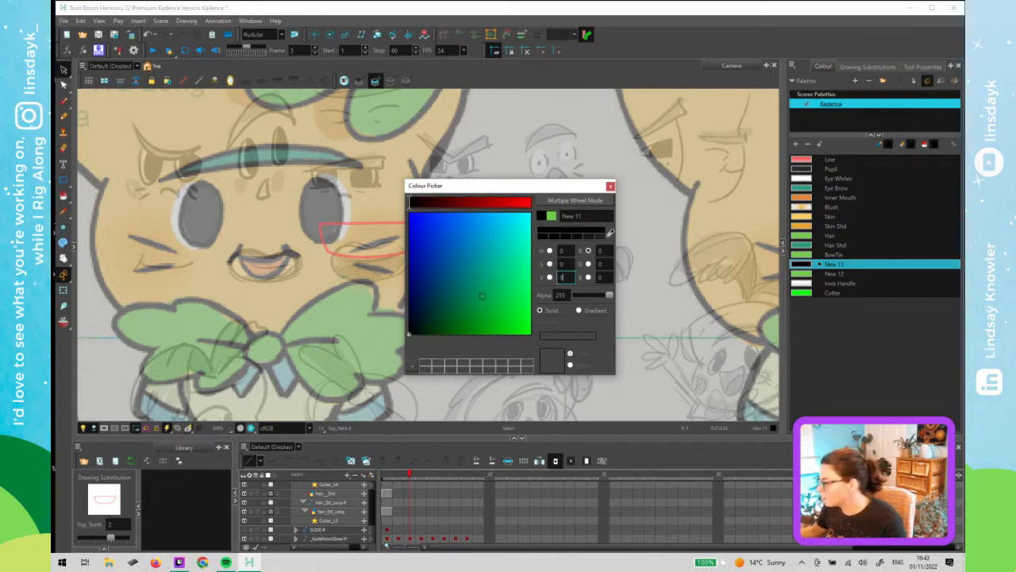
{"action": "left_click_drag", "start_coordinate": [566, 277], "coordinate": [552, 279]}
{"action": "type", "text": "100"}
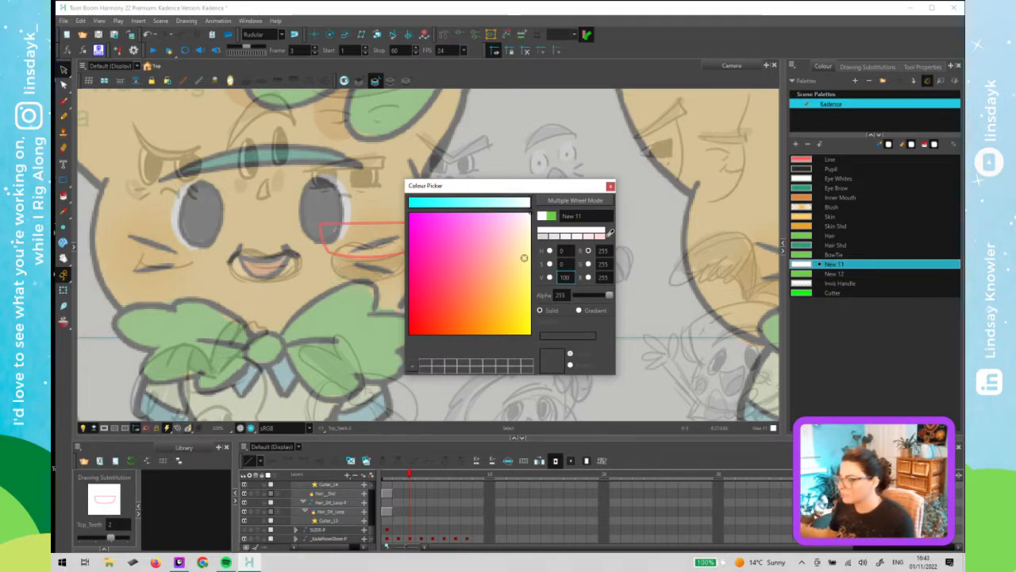
{"action": "left_click_drag", "start_coordinate": [471, 269], "coordinate": [362, 368]}
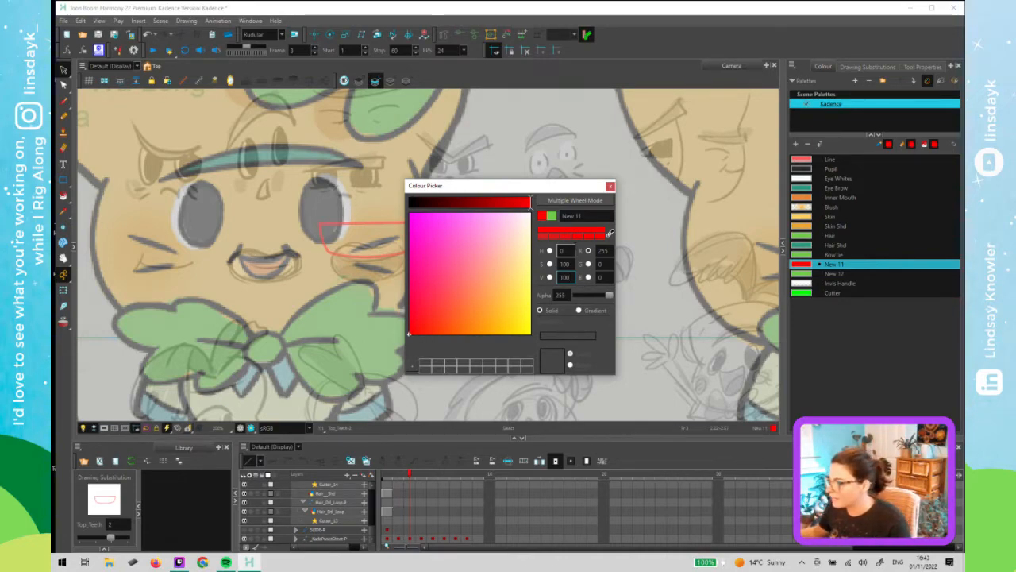
{"action": "left_click", "coordinate": [507, 234]}
{"action": "left_click_drag", "start_coordinate": [507, 233], "coordinate": [530, 213]}
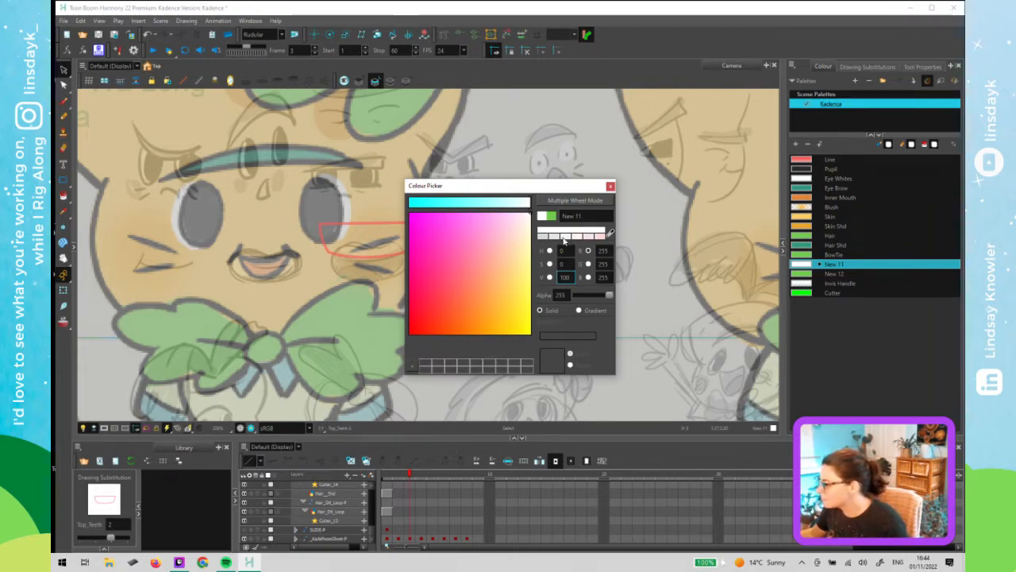
- Tint the New 11 swatch to a pale off-white (R 223, G 237, B 229) using the grey presets and colour wheels
{"action": "left_click", "coordinate": [574, 236]}
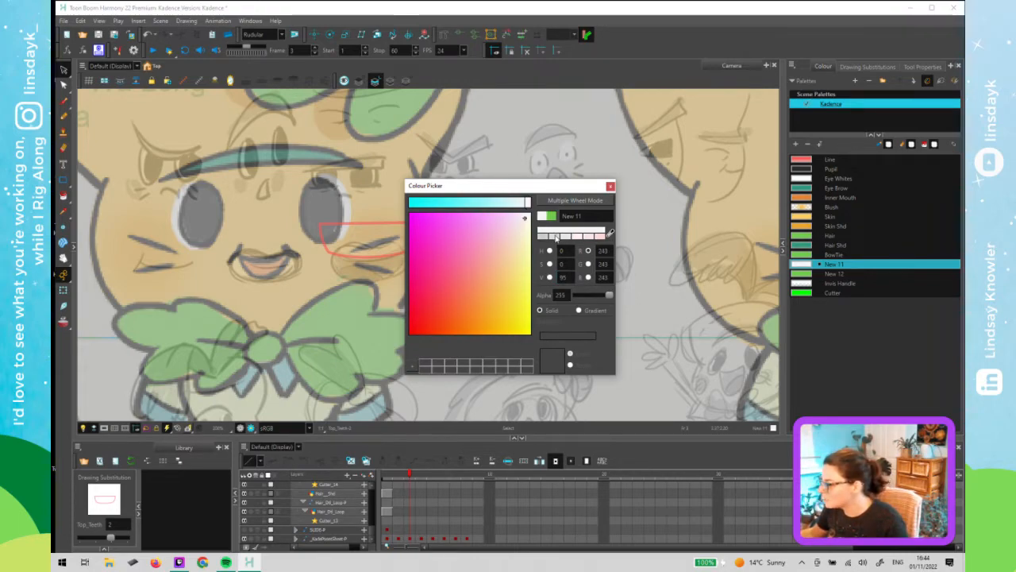
{"action": "left_click", "coordinate": [560, 236]}
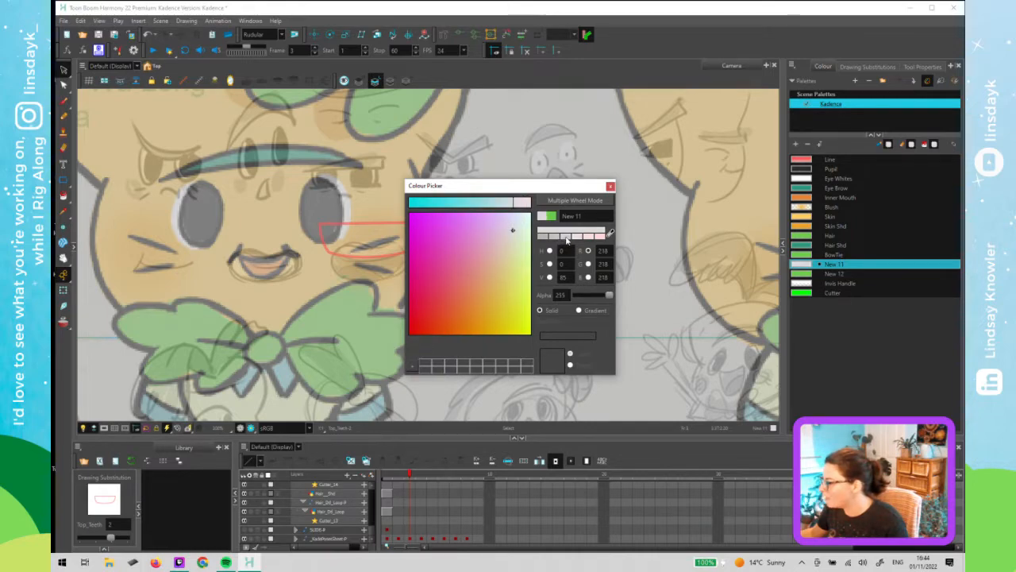
{"action": "left_click", "coordinate": [566, 237]}
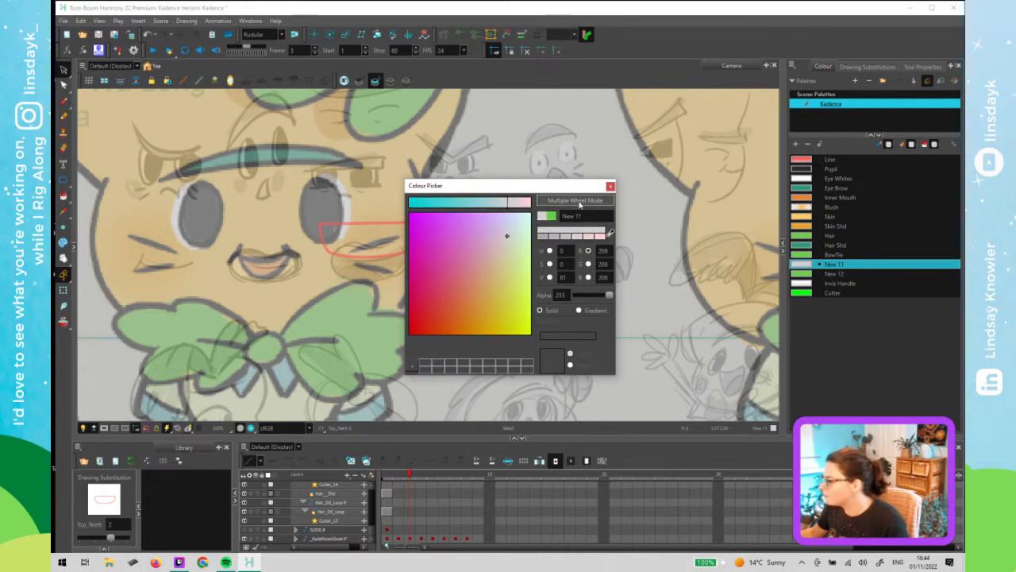
{"action": "left_click", "coordinate": [574, 201]}
{"action": "left_click", "coordinate": [517, 319]}
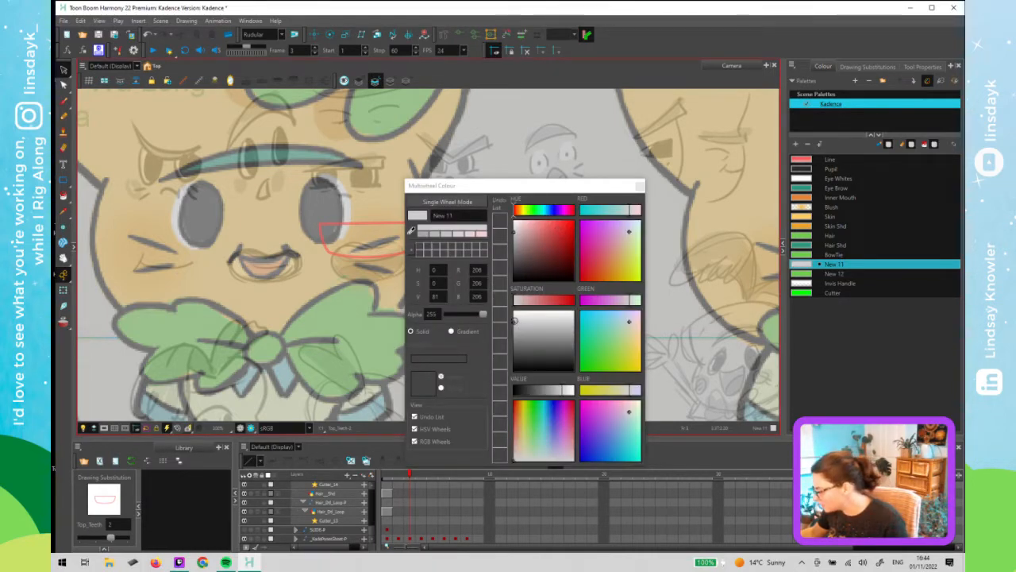
{"action": "left_click", "coordinate": [516, 315]}
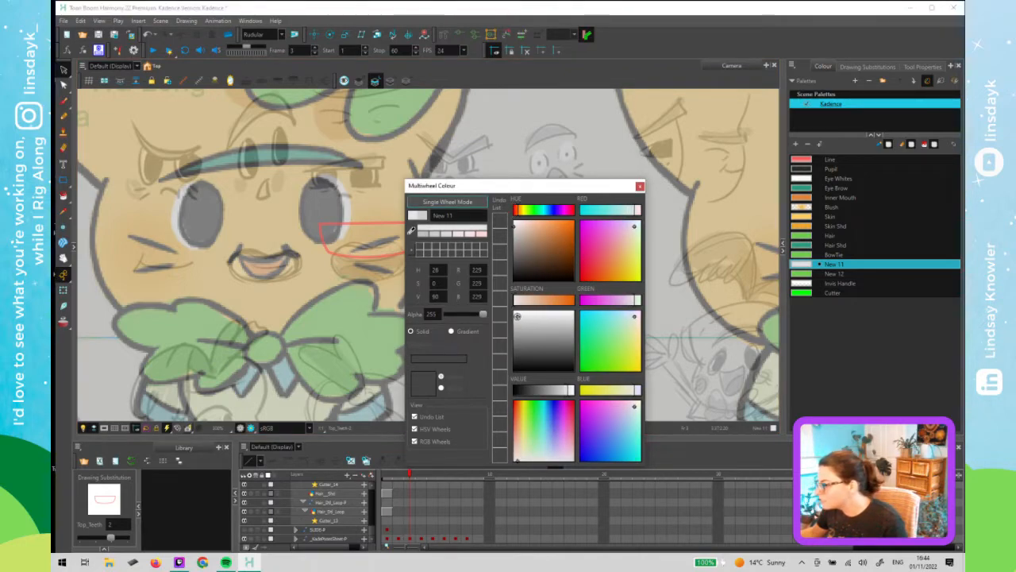
{"action": "left_click_drag", "start_coordinate": [516, 316], "coordinate": [516, 316]}
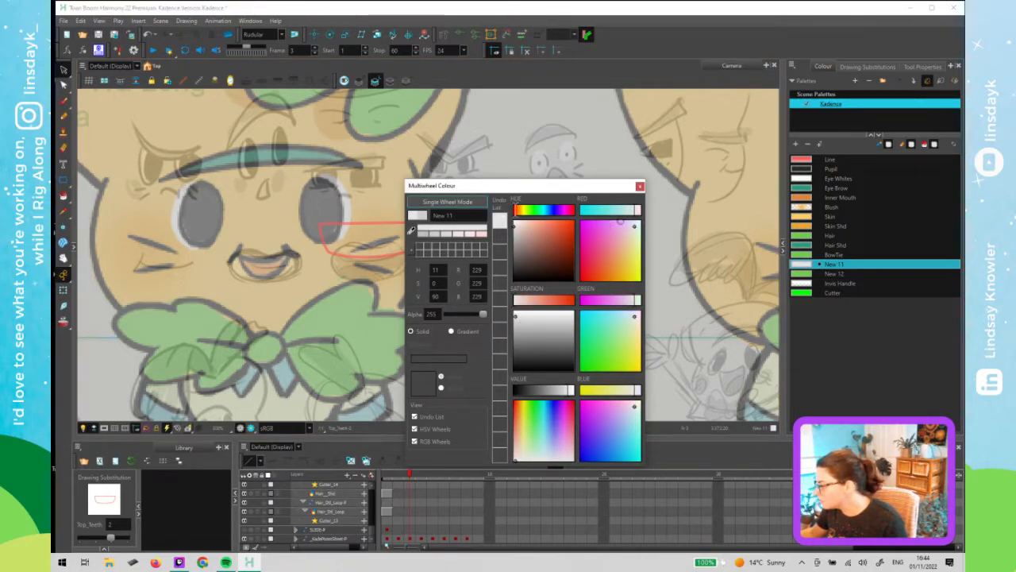
{"action": "left_click_drag", "start_coordinate": [637, 214], "coordinate": [632, 223]}
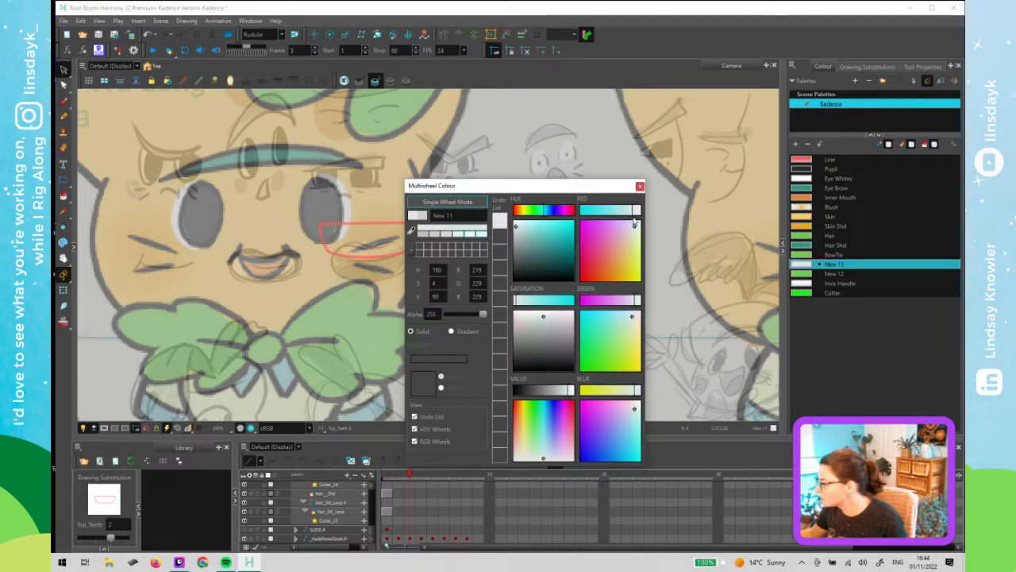
{"action": "left_click_drag", "start_coordinate": [634, 219], "coordinate": [633, 220]}
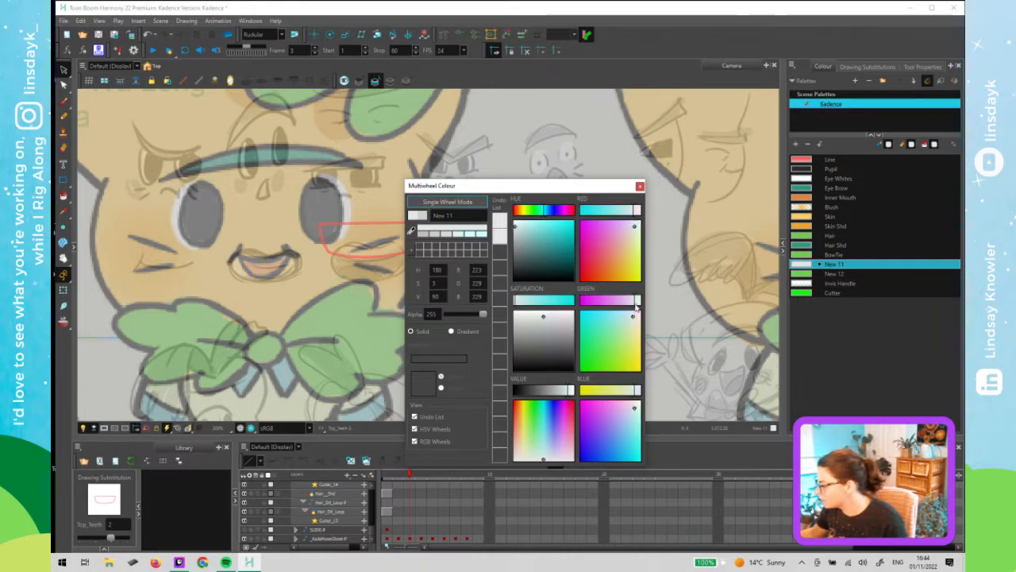
{"action": "left_click_drag", "start_coordinate": [636, 307], "coordinate": [640, 305]}
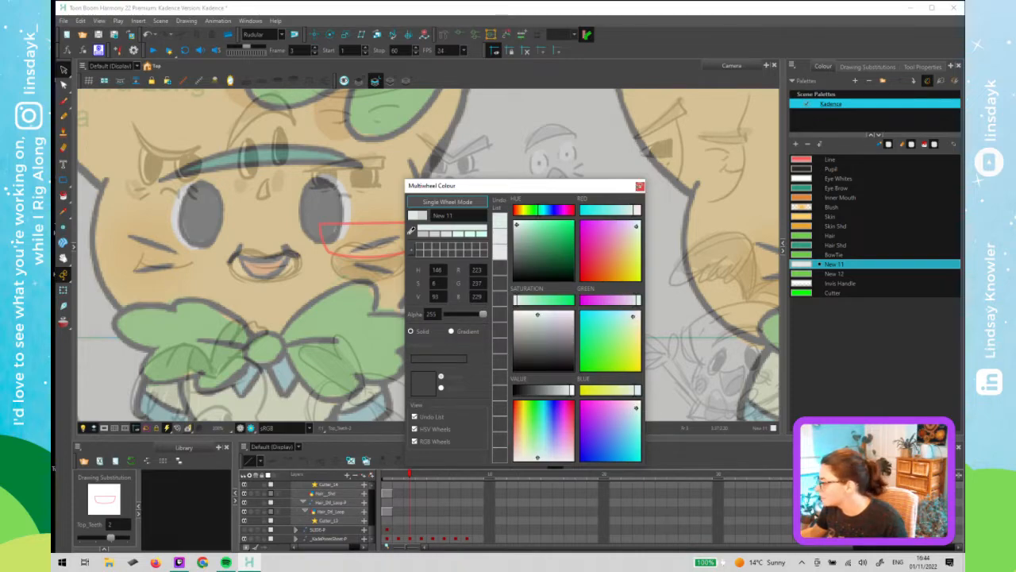
{"action": "left_click", "coordinate": [640, 186]}
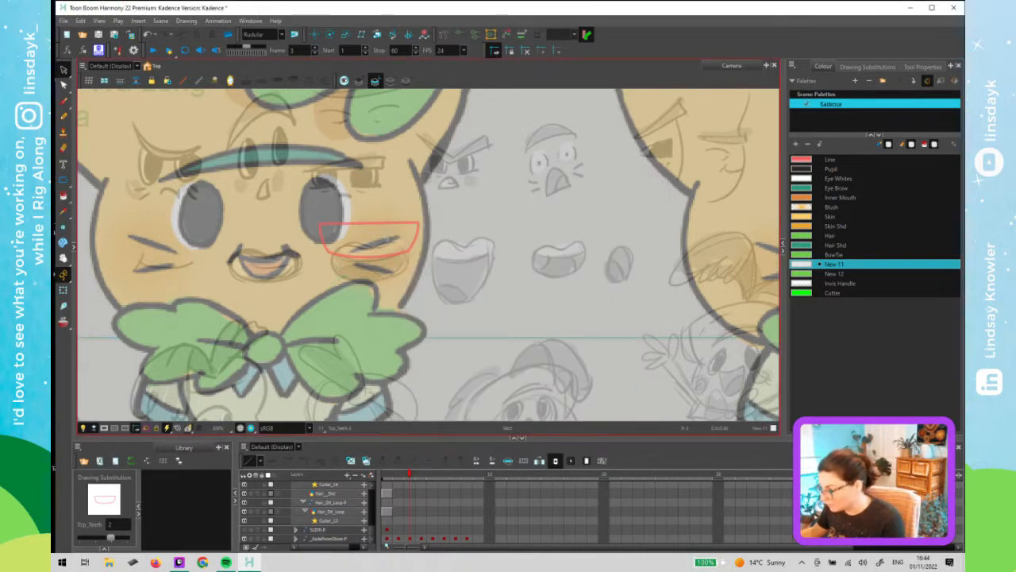
- Fill the teeth shape with the New 11 colour and lower the swatch's red value to 221
{"action": "left_click", "coordinate": [389, 235]}
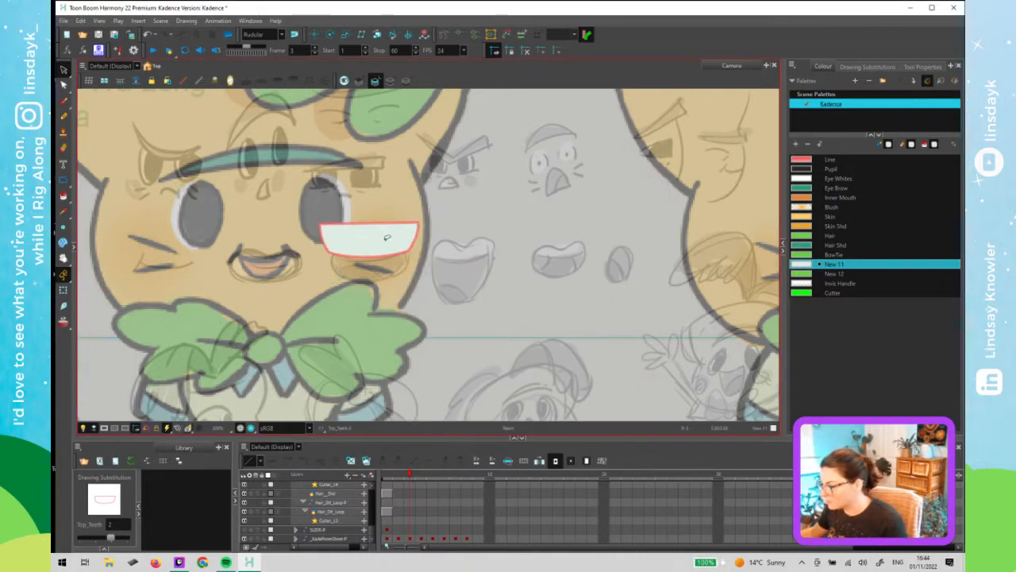
{"action": "double_click", "coordinate": [802, 264]}
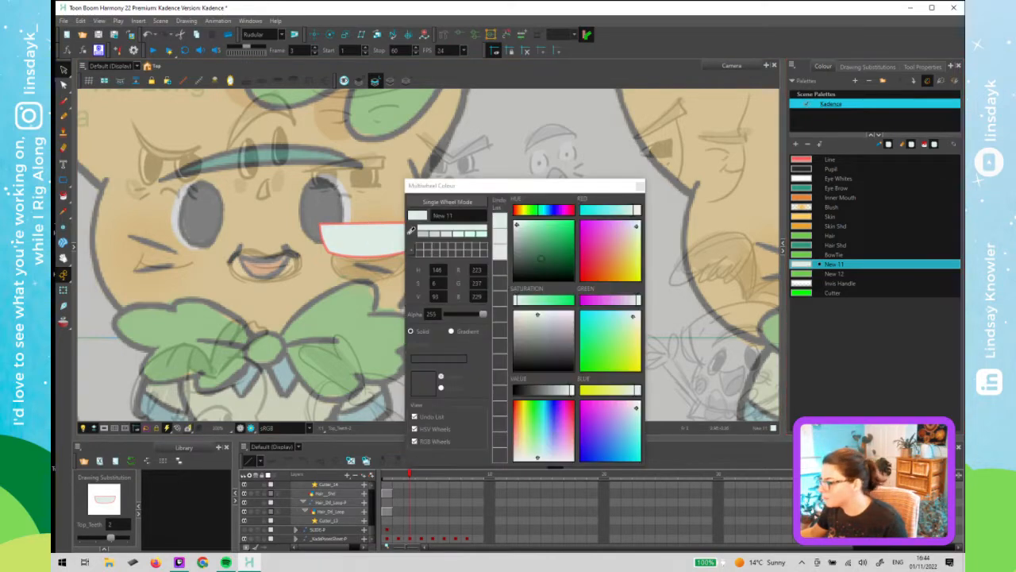
{"action": "left_click", "coordinate": [635, 209]}
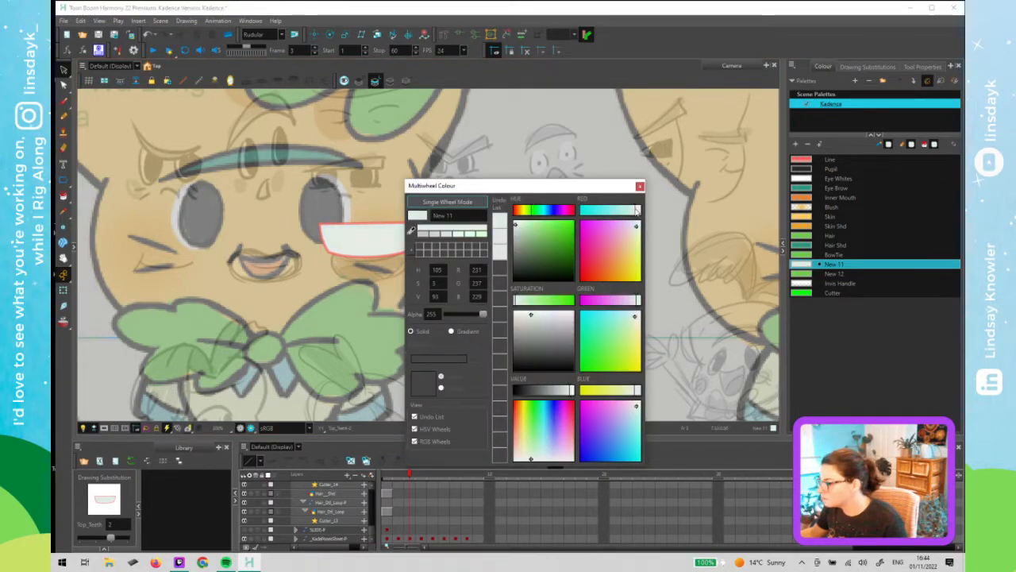
{"action": "left_click", "coordinate": [640, 185]}
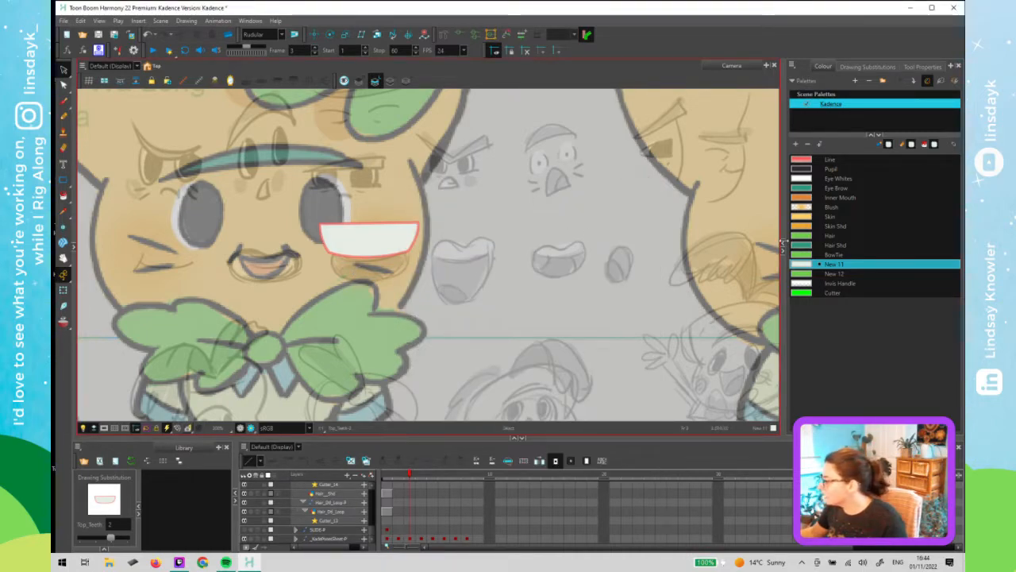
- Rename the New 11 colour swatch as Teeth
{"action": "double_click", "coordinate": [840, 264]}
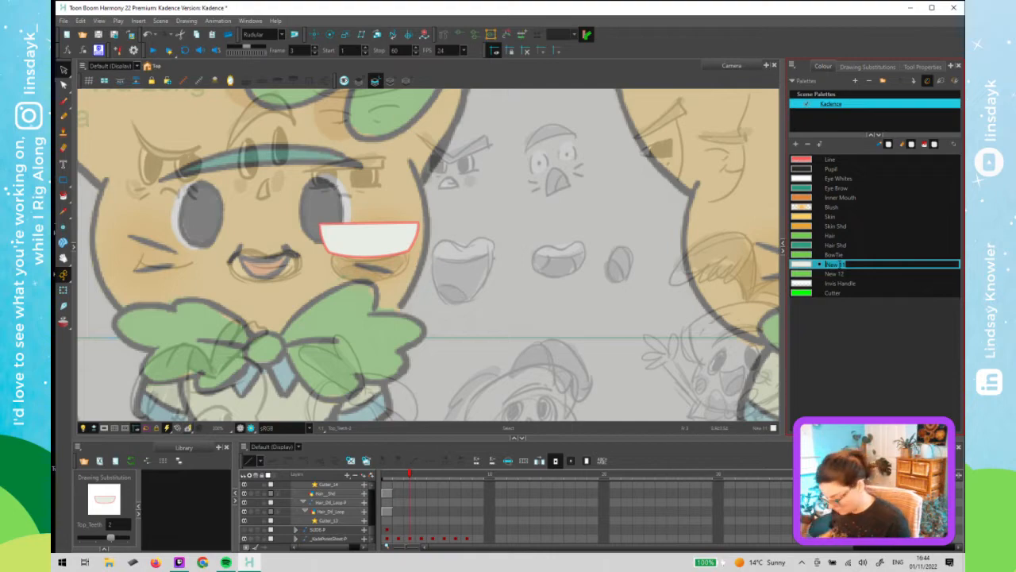
{"action": "key", "text": "Caps_Lock"}
{"action": "type", "text": "T"}
{"action": "key", "text": "Caps_Lock"}
{"action": "type", "text": "eeth"}
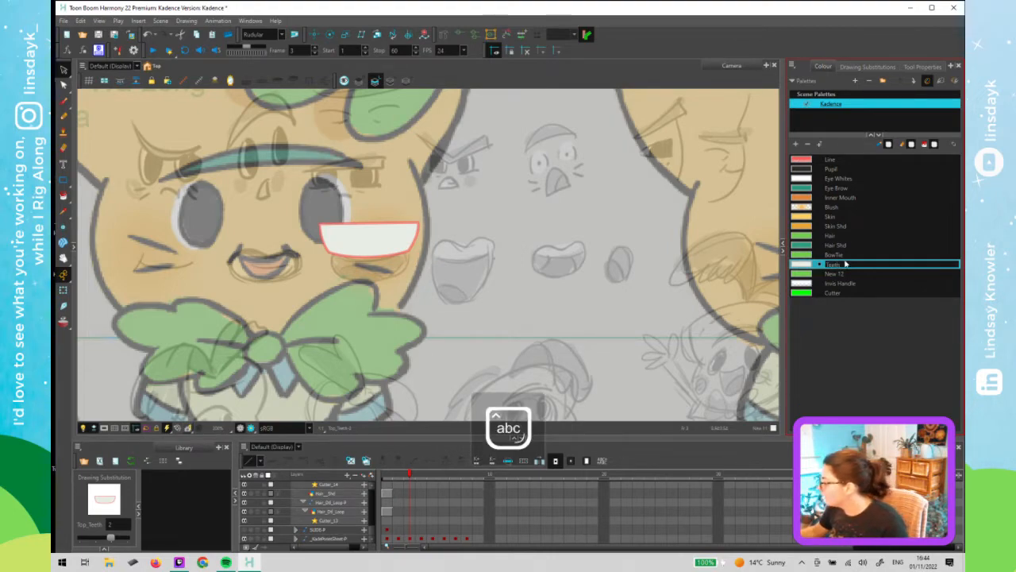
{"action": "left_click", "coordinate": [831, 199]}
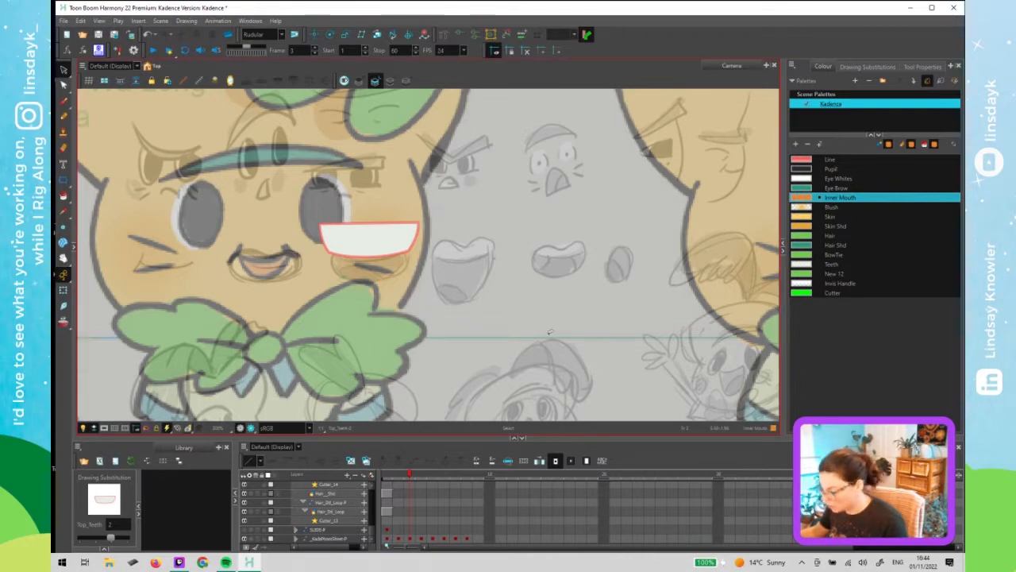
- Switch to the Transform tool and zoom around the pose sheet to inspect the mouth area
{"action": "key", "text": "shift+t"}
{"action": "scroll", "coordinate": [460, 317], "scroll_direction": "down", "scroll_amount": 5}
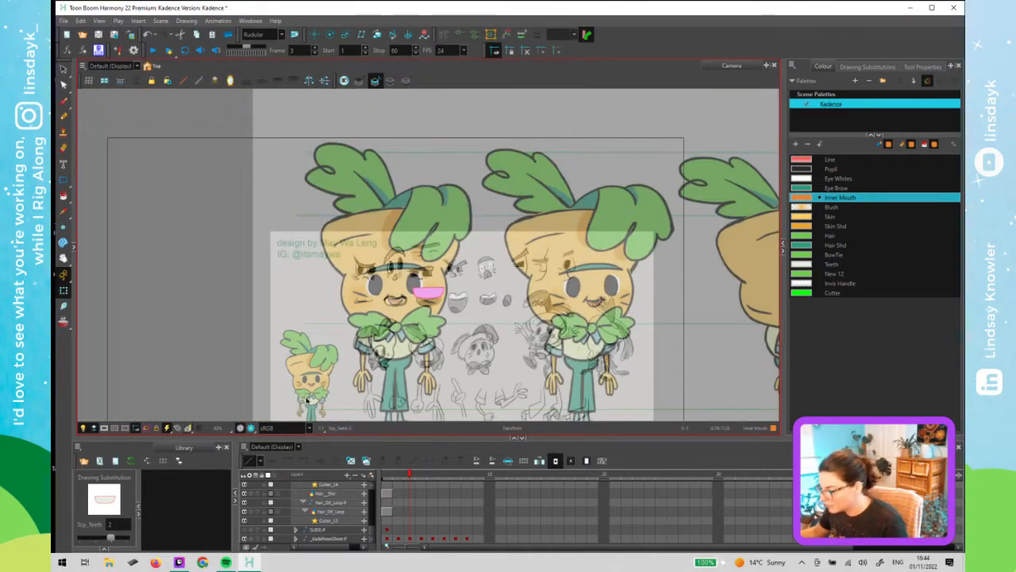
{"action": "scroll", "coordinate": [356, 345], "scroll_direction": "up", "scroll_amount": 5}
{"action": "scroll", "coordinate": [357, 335], "scroll_direction": "down", "scroll_amount": 5}
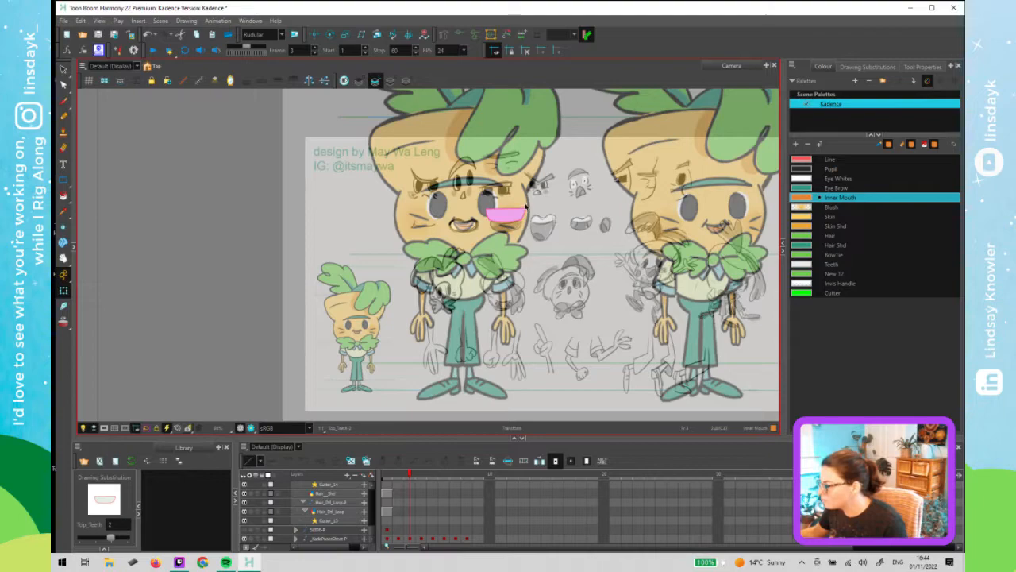
{"action": "scroll", "coordinate": [503, 222], "scroll_direction": "up", "scroll_amount": 5}
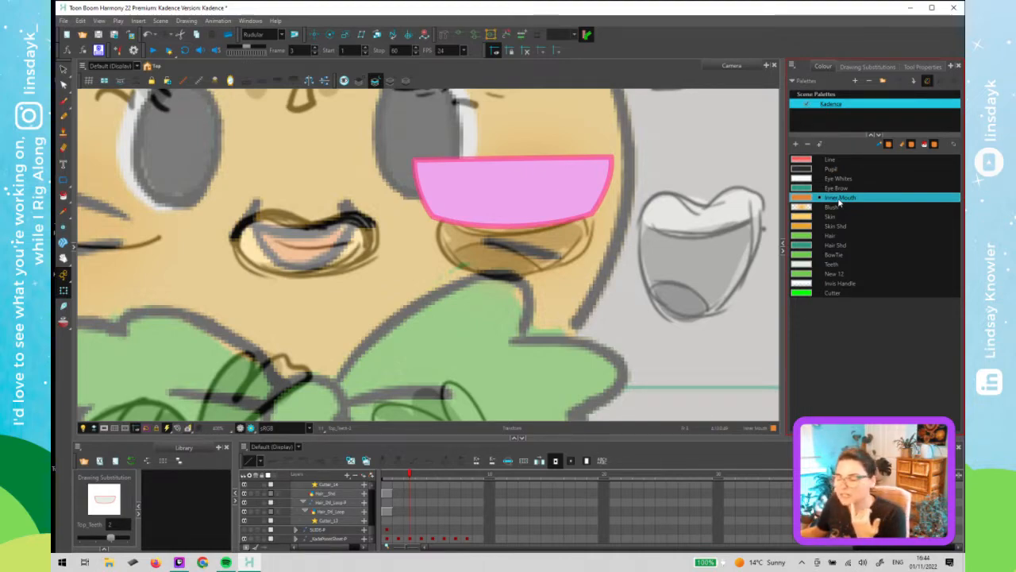
- Open the New 12 swatch in the colour editor and rename it Tongue
{"action": "left_click", "coordinate": [840, 264]}
{"action": "double_click", "coordinate": [808, 274]}
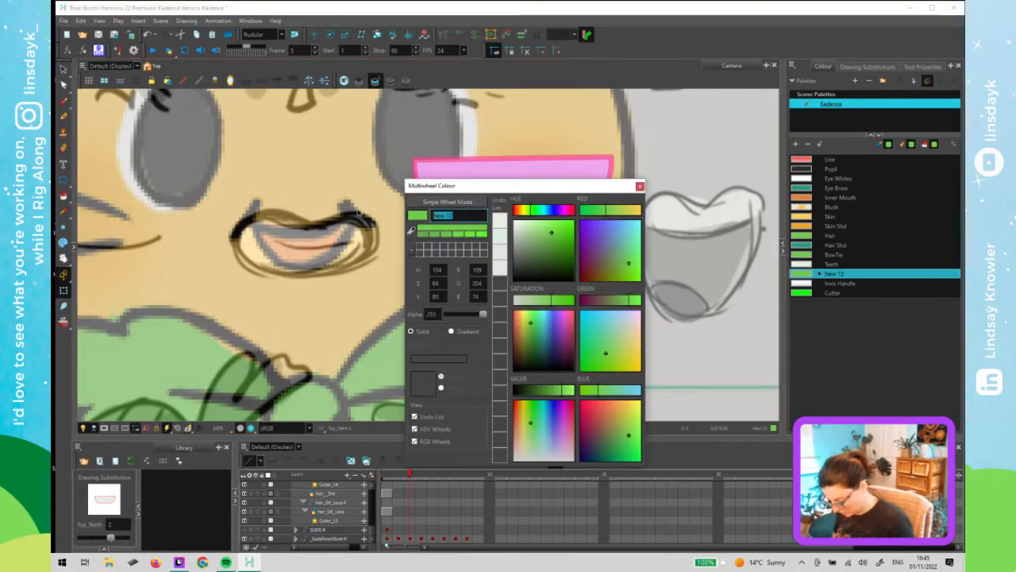
{"action": "type", "text": "To"}
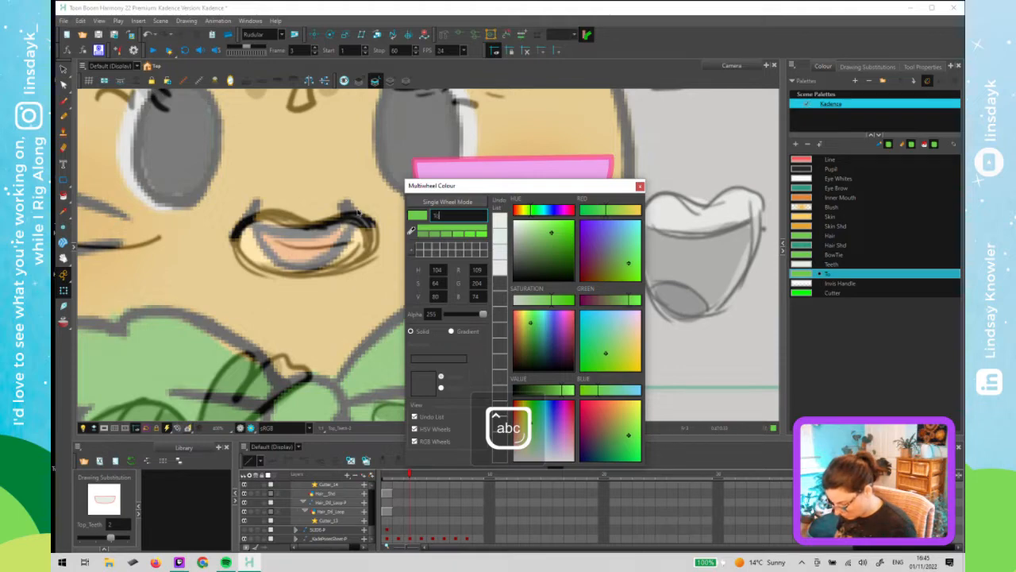
{"action": "type", "text": "ngue"}
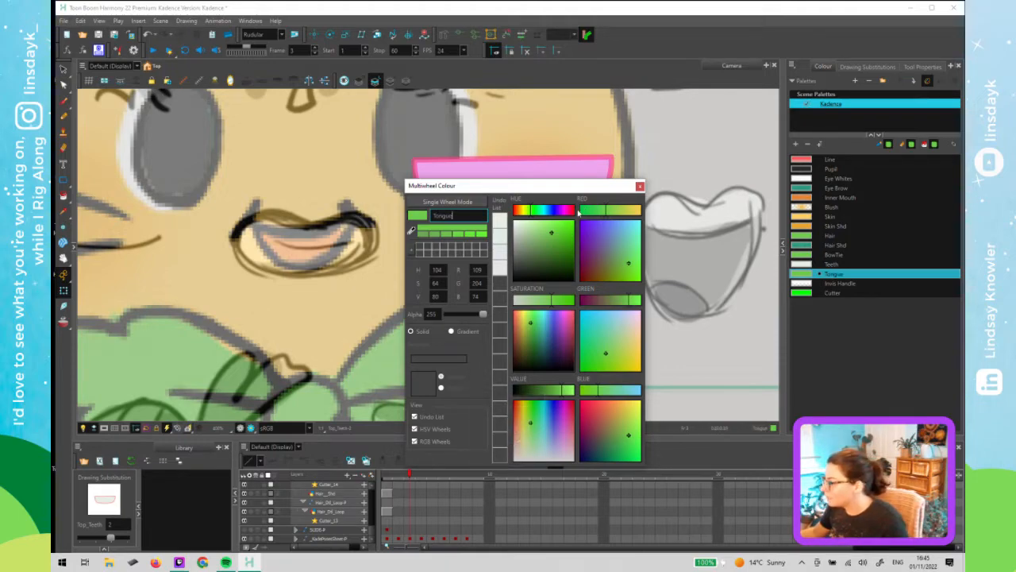
- Set the Tongue swatch to a pink colour (R 219, G 106, B 195) with the hue, red, saturation and green wheels
{"action": "left_click", "coordinate": [567, 211]}
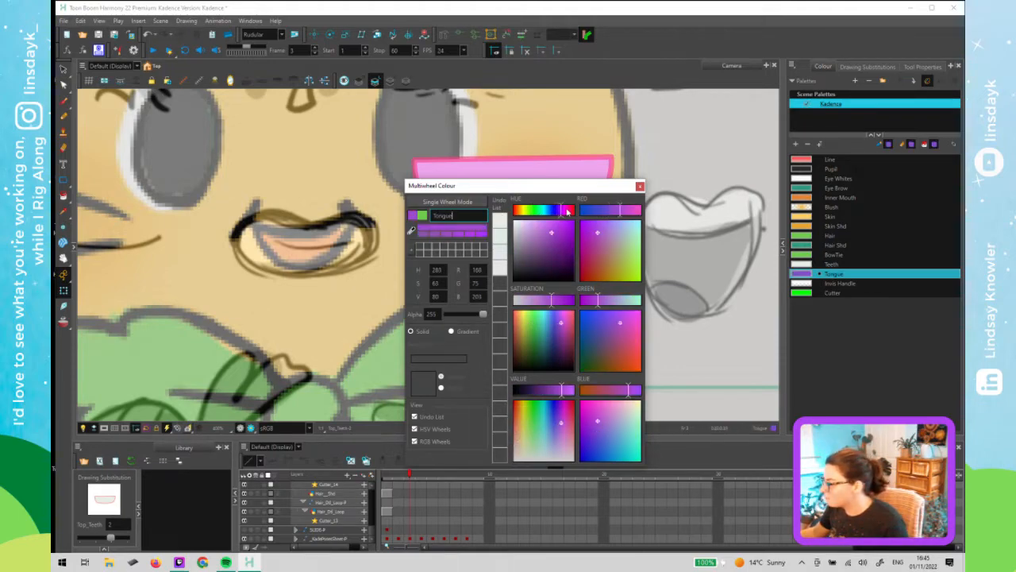
{"action": "left_click", "coordinate": [567, 211]}
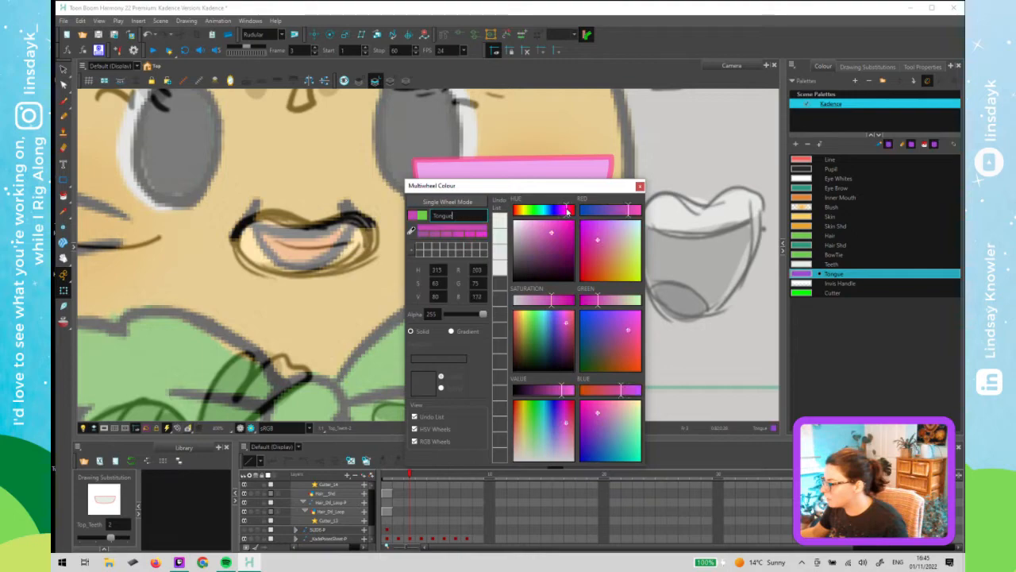
{"action": "left_click", "coordinate": [638, 211]}
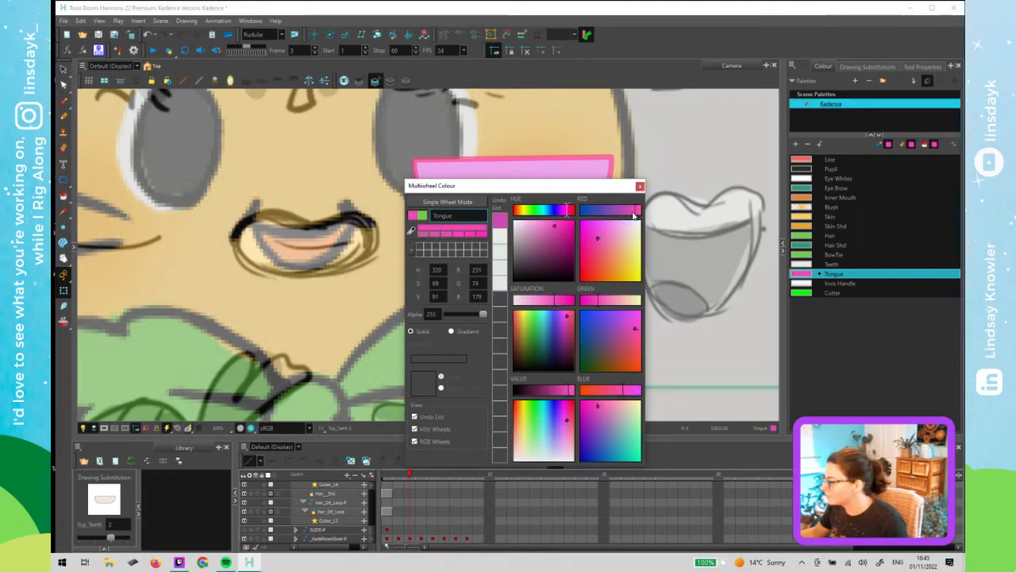
{"action": "left_click", "coordinate": [566, 210]}
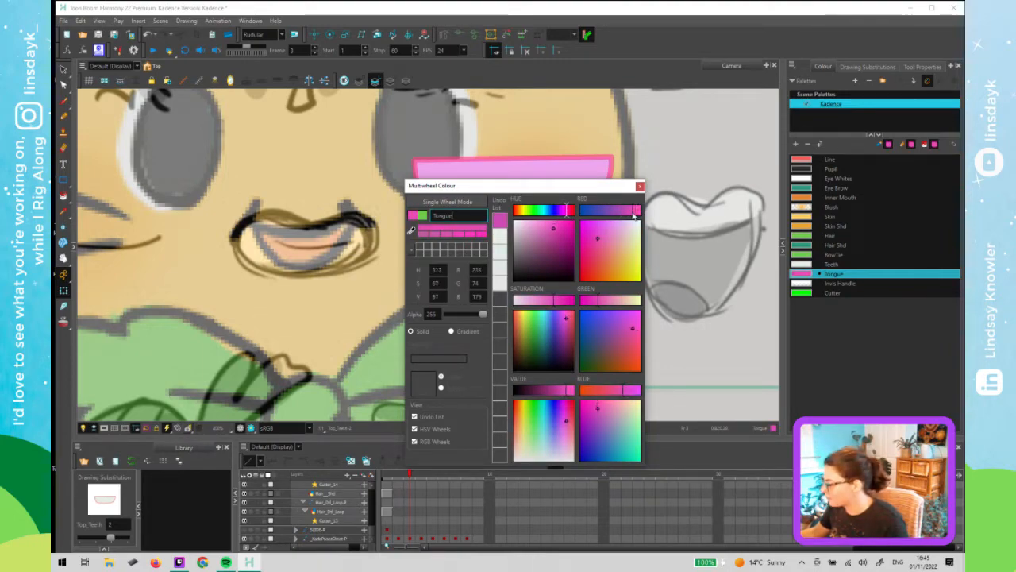
{"action": "left_click", "coordinate": [548, 301]}
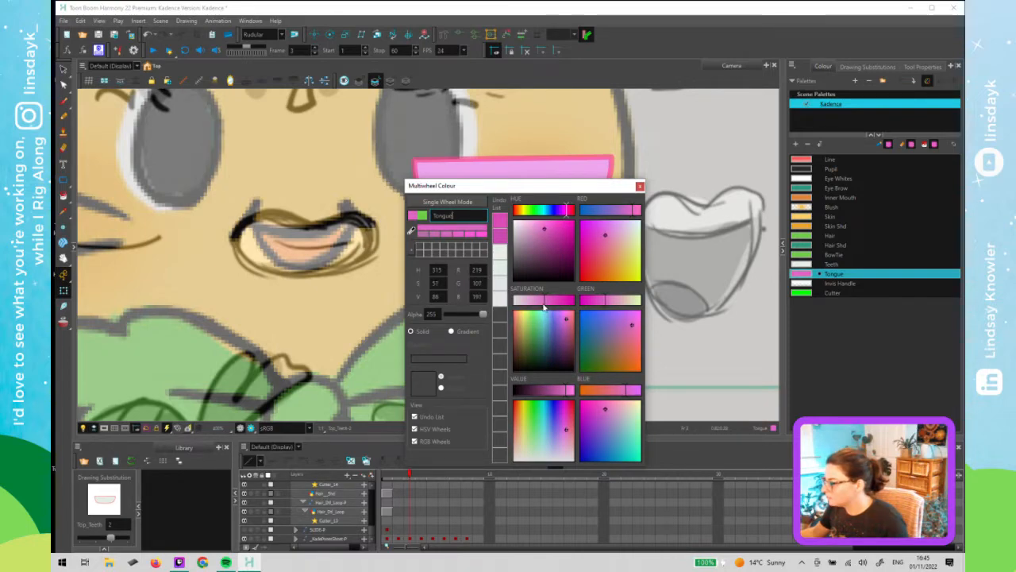
{"action": "left_click", "coordinate": [543, 300]}
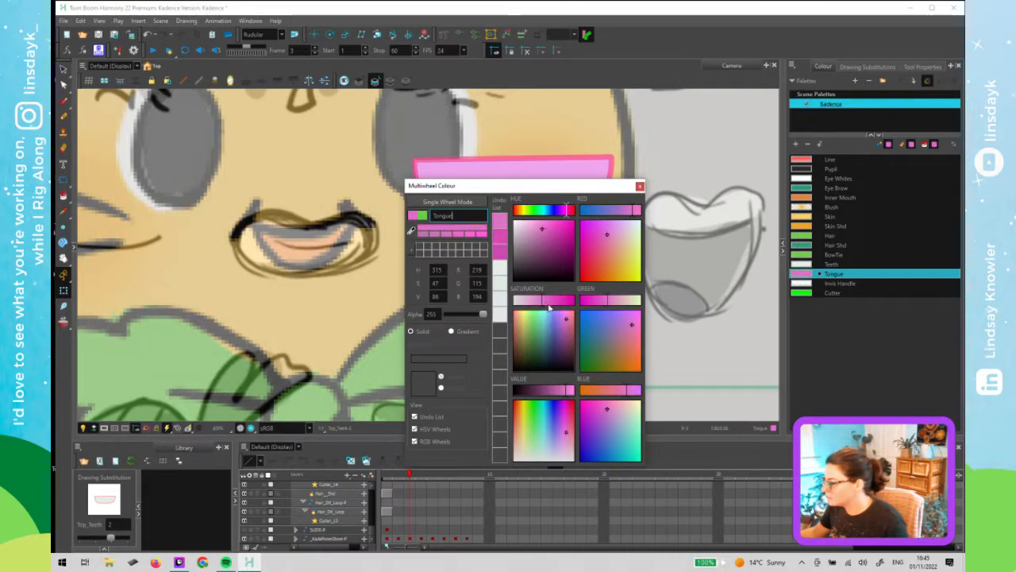
{"action": "left_click", "coordinate": [605, 304]}
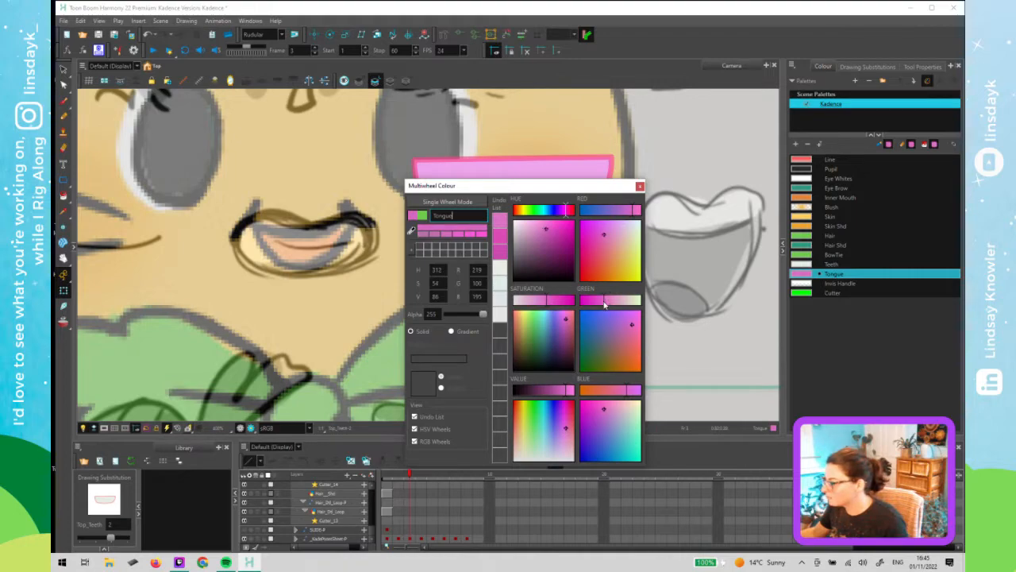
{"action": "left_click", "coordinate": [640, 185]}
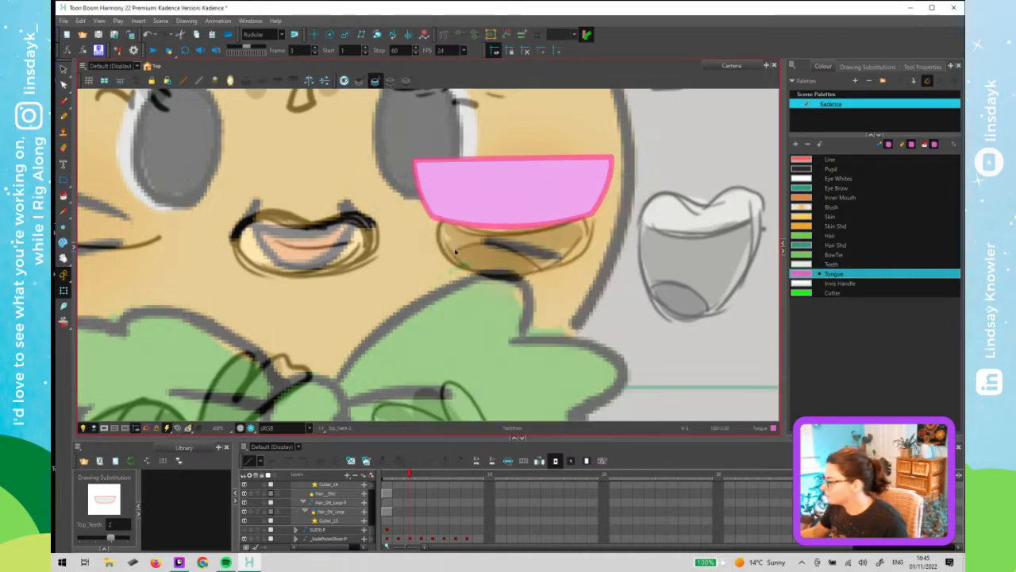
- Select the pose sheet drawing and turn off Swatch Mode so the palette shows as a named list
{"action": "left_click", "coordinate": [324, 255]}
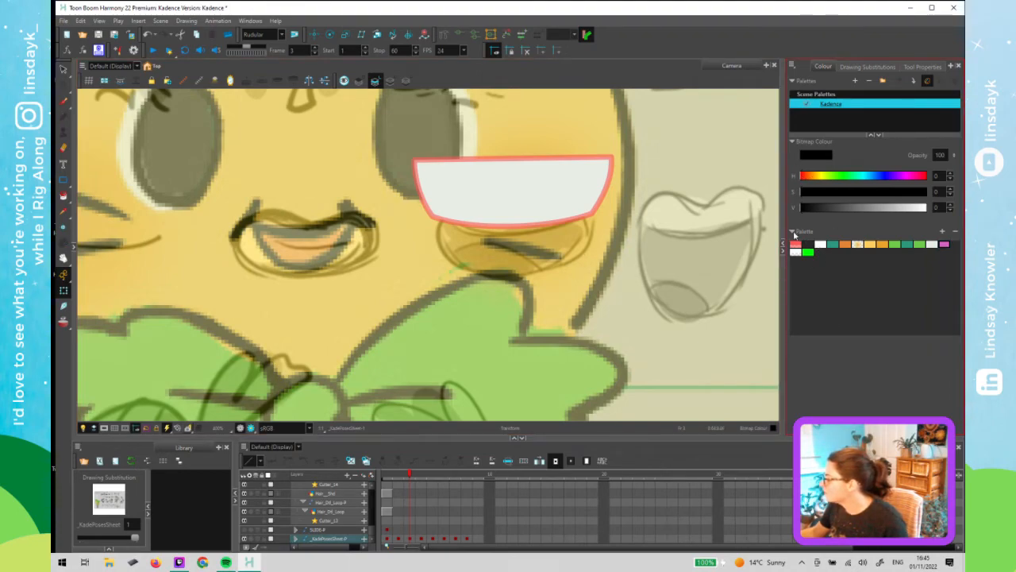
{"action": "right_click", "coordinate": [849, 292]}
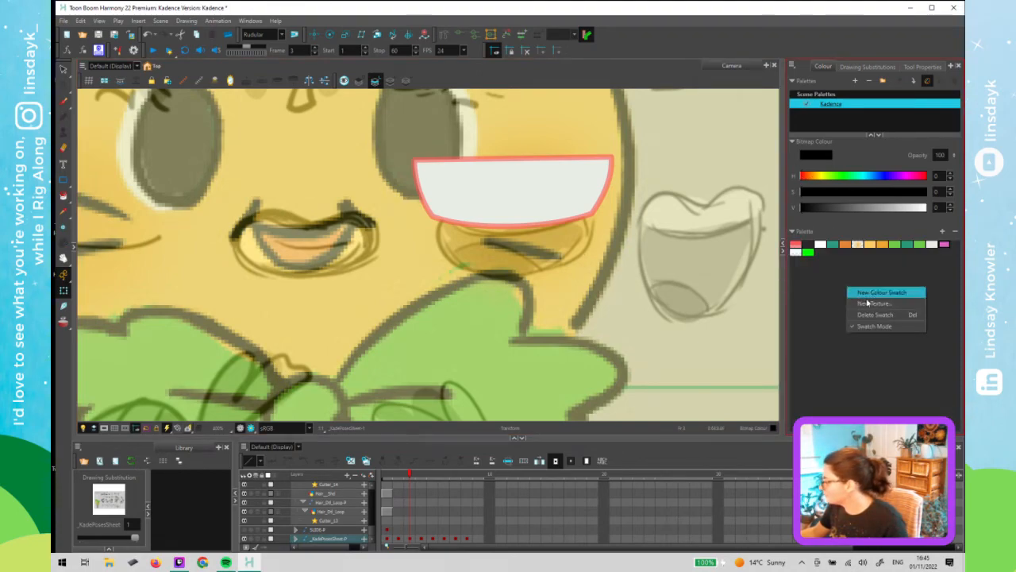
{"action": "left_click", "coordinate": [875, 326]}
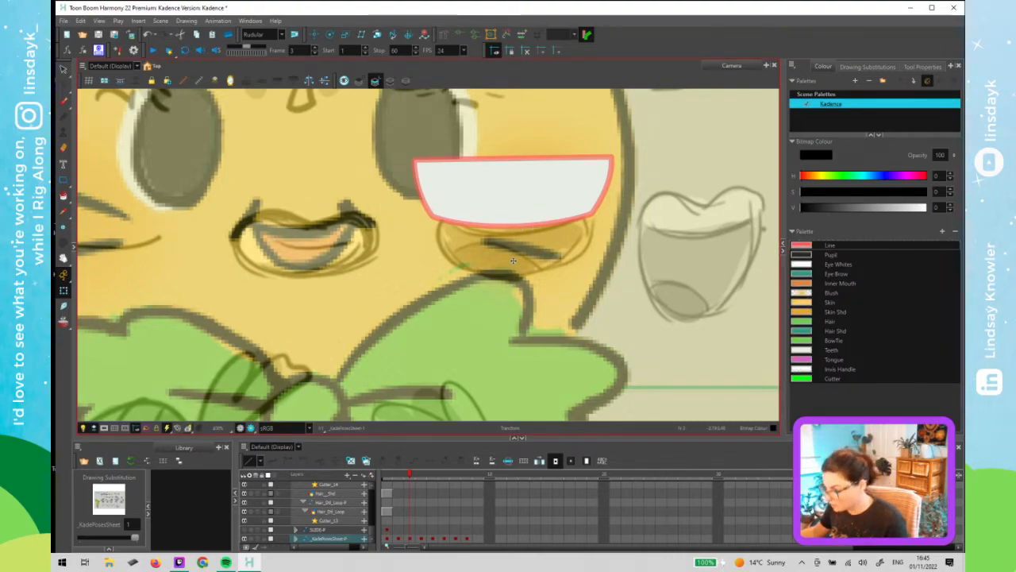
{"action": "scroll", "coordinate": [511, 270], "scroll_direction": "down", "scroll_amount": 6}
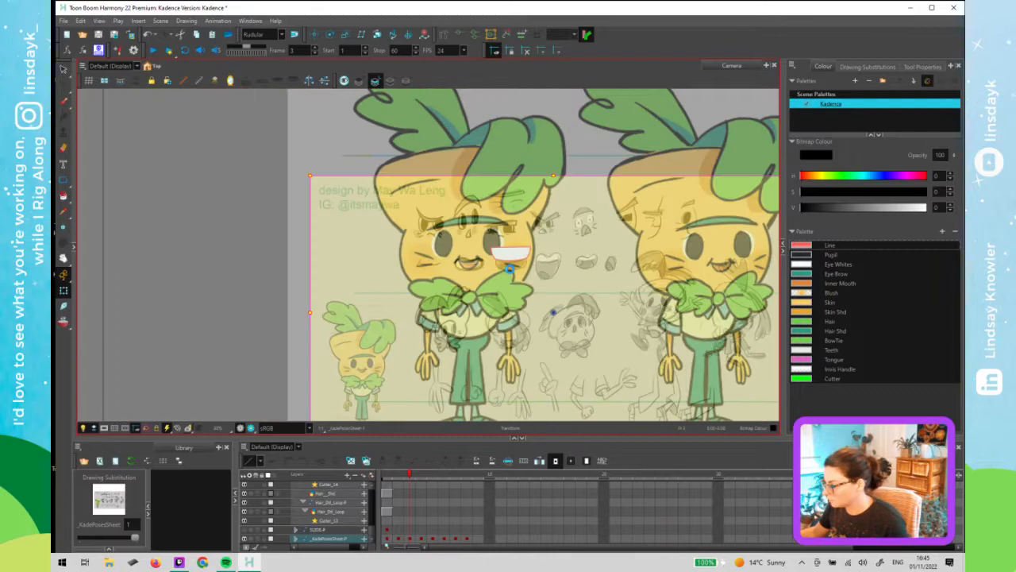
- Zoom into the mouth, select the top teeth drawing and nudge it left and down to sit inside the mouth
{"action": "scroll", "coordinate": [524, 253], "scroll_direction": "up", "scroll_amount": 6}
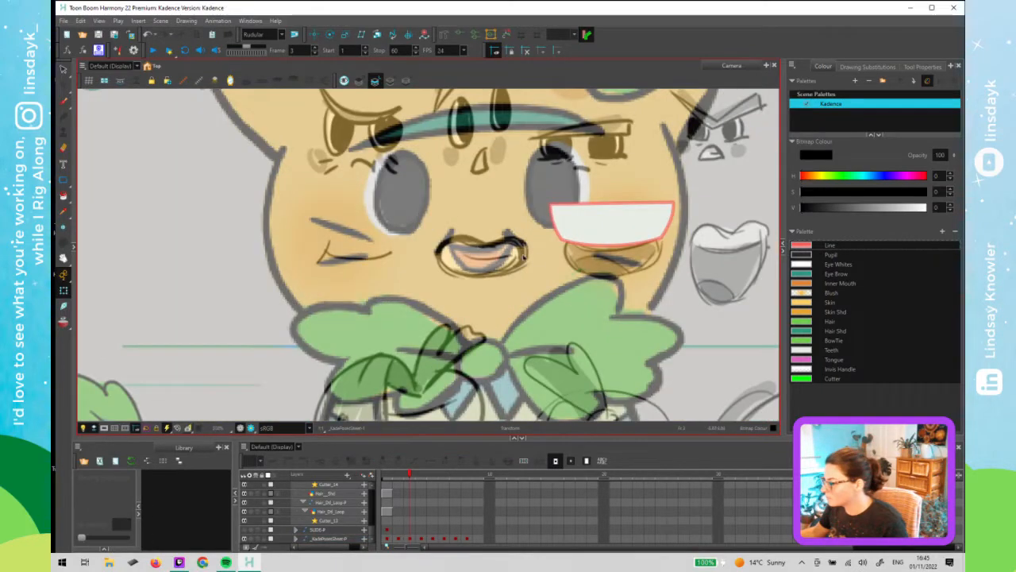
{"action": "double_click", "coordinate": [640, 235]}
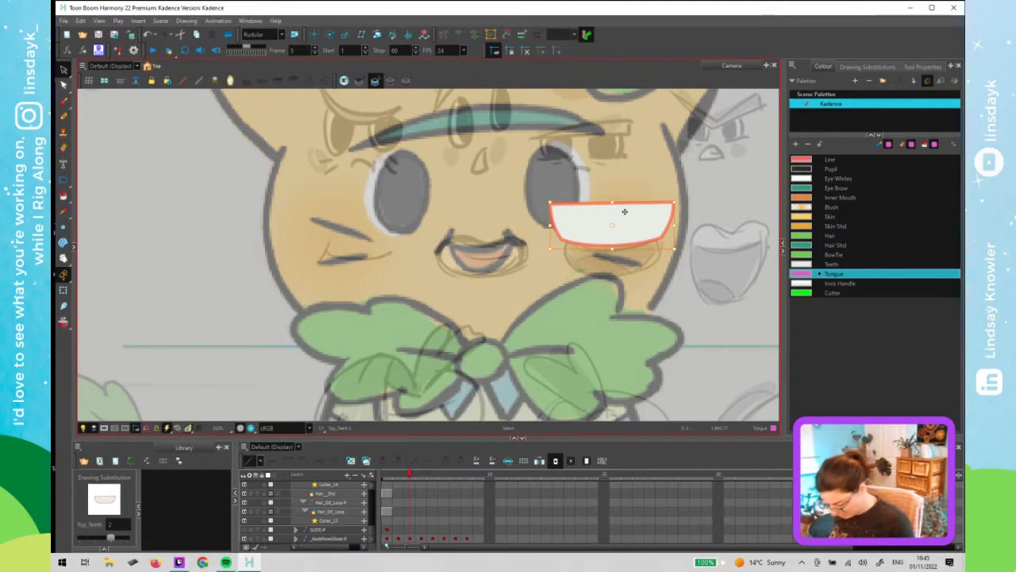
{"action": "key", "text": "Left"}
{"action": "key", "text": "Left"}
{"action": "key", "text": "Left"}
{"action": "key", "text": "Left"}
{"action": "key", "text": "Left"}
{"action": "key", "text": "Left"}
{"action": "key", "text": "Left"}
{"action": "key", "text": "Left"}
{"action": "key", "text": "Left"}
{"action": "key", "text": "Left"}
{"action": "key", "text": "Left"}
{"action": "key", "text": "Left"}
{"action": "key", "text": "Left"}
{"action": "key", "text": "Left"}
{"action": "key", "text": "Left"}
{"action": "key", "text": "Left"}
{"action": "key", "text": "Left"}
{"action": "key", "text": "Left"}
{"action": "key", "text": "Left"}
{"action": "key", "text": "Left"}
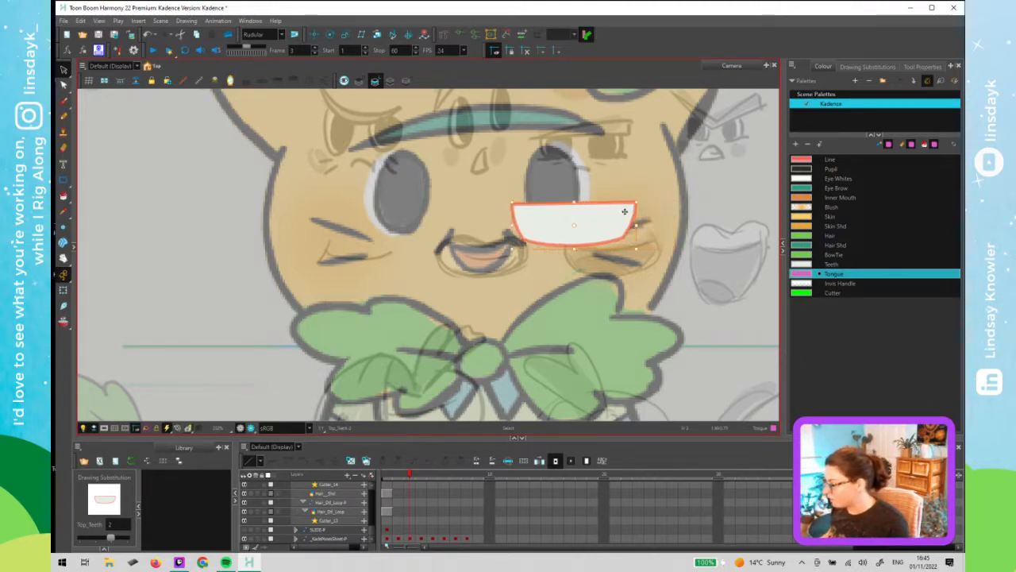
{"action": "key", "text": "Left"}
{"action": "key", "text": "Left"}
{"action": "key", "text": "Left"}
{"action": "key", "text": "Left"}
{"action": "key", "text": "Left"}
{"action": "key", "text": "Left"}
{"action": "key", "text": "Left"}
{"action": "key", "text": "Left"}
{"action": "key", "text": "Left"}
{"action": "key", "text": "Left"}
{"action": "key", "text": "Left"}
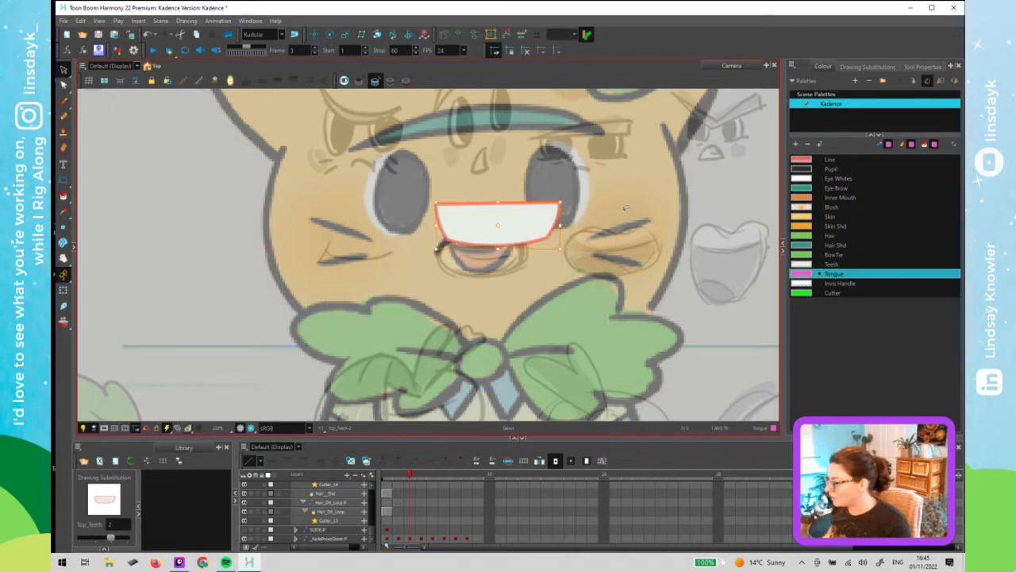
{"action": "key", "text": "Left"}
{"action": "key", "text": "Left"}
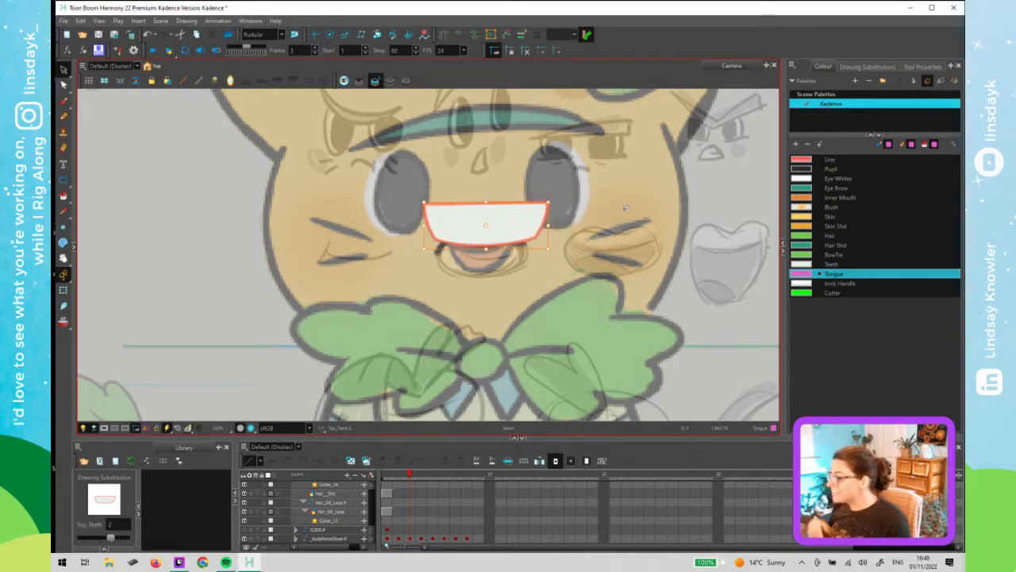
{"action": "key", "text": "Left"}
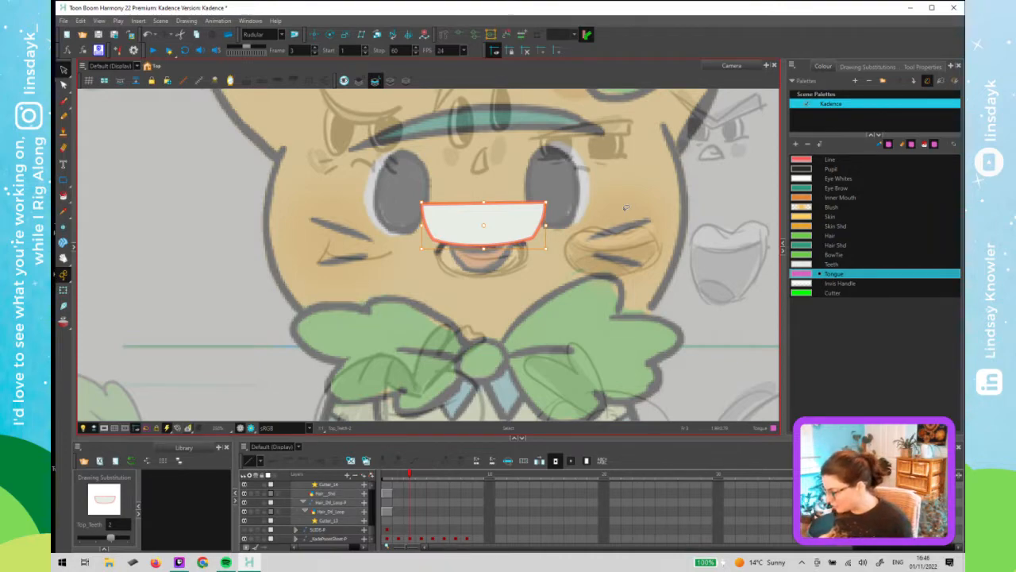
{"action": "key", "text": "Down"}
{"action": "key", "text": "Down"}
{"action": "key", "text": "Down"}
{"action": "key", "text": "Down"}
{"action": "key", "text": "Down"}
{"action": "key", "text": "Down"}
{"action": "key", "text": "Down"}
{"action": "key", "text": "Down"}
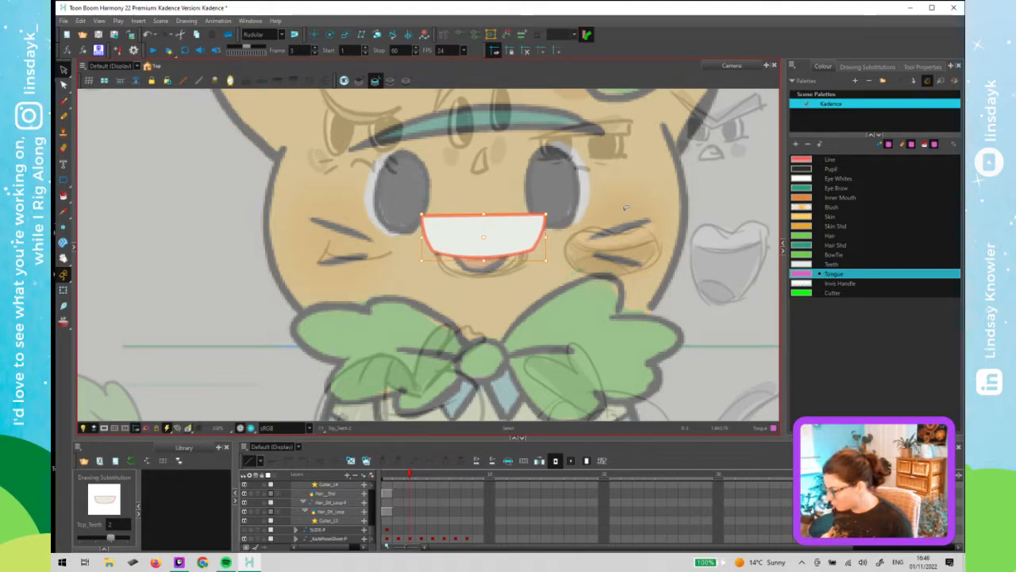
{"action": "key", "text": "Down"}
{"action": "key", "text": "Down"}
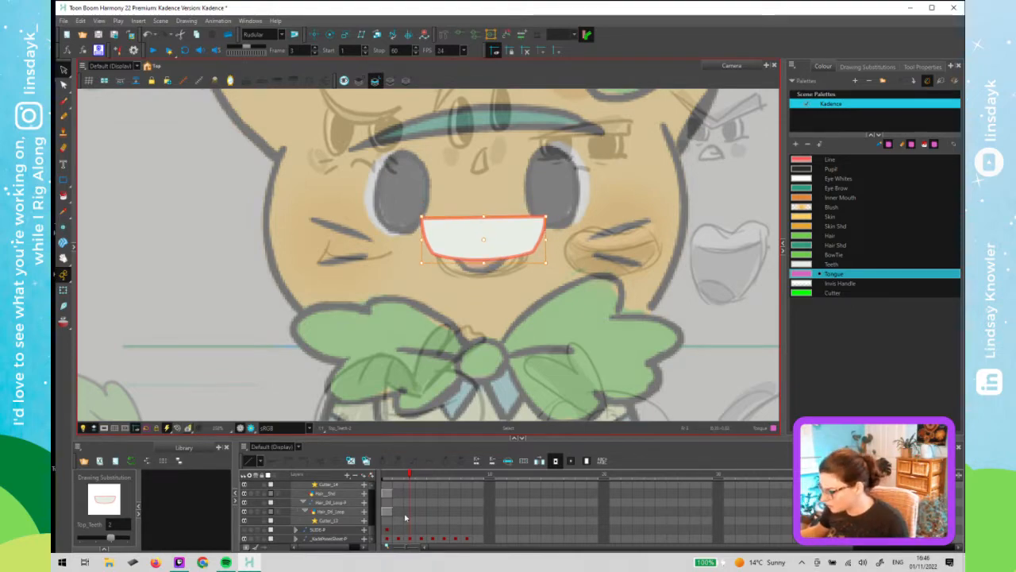
- Select the bottom teeth drawing in the mouth node group and flip it vertically
{"action": "left_click", "coordinate": [497, 303]}
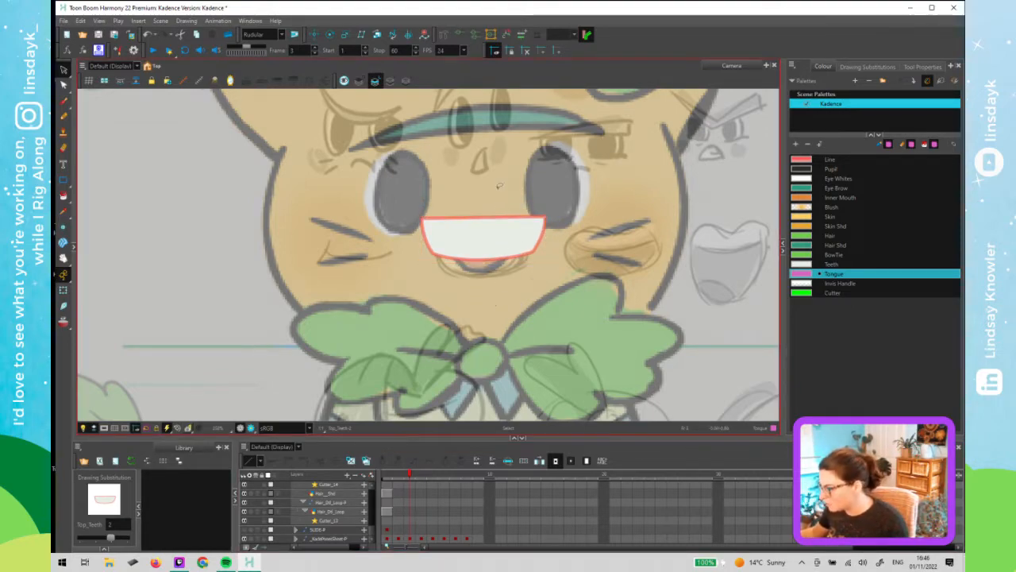
{"action": "left_click_drag", "start_coordinate": [499, 185], "coordinate": [499, 186]}
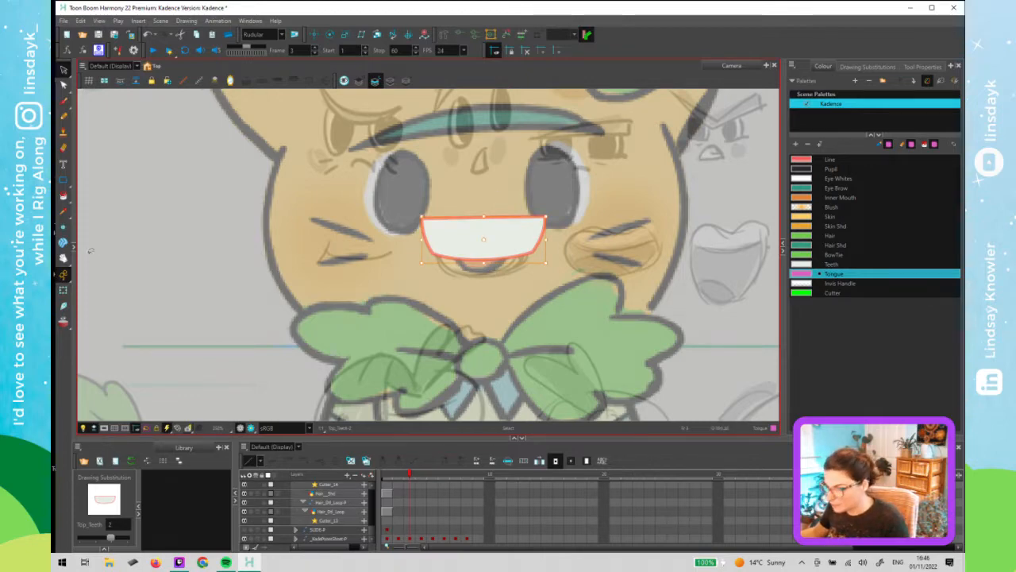
{"action": "left_click", "coordinate": [74, 250]}
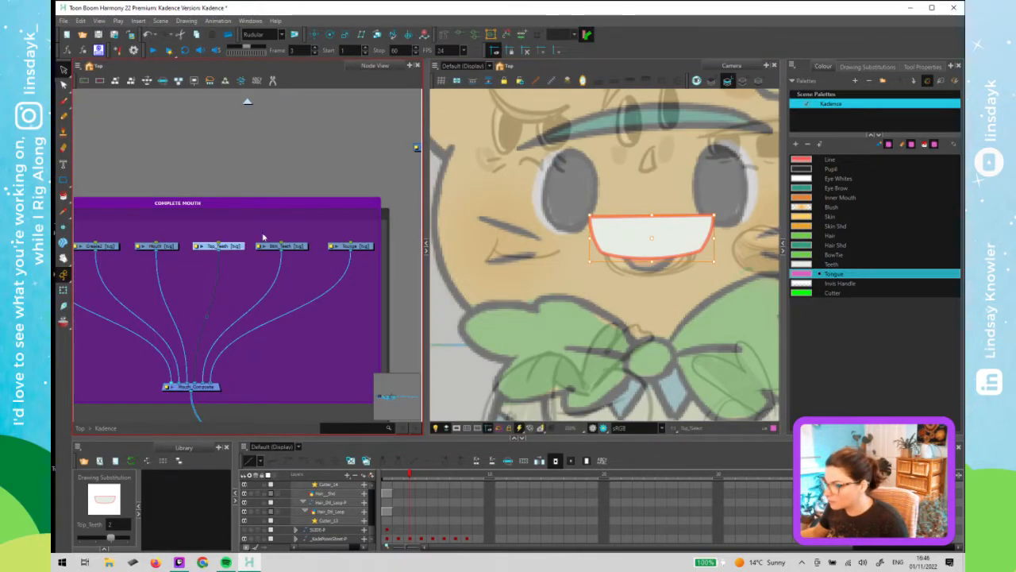
{"action": "left_click", "coordinate": [298, 247]}
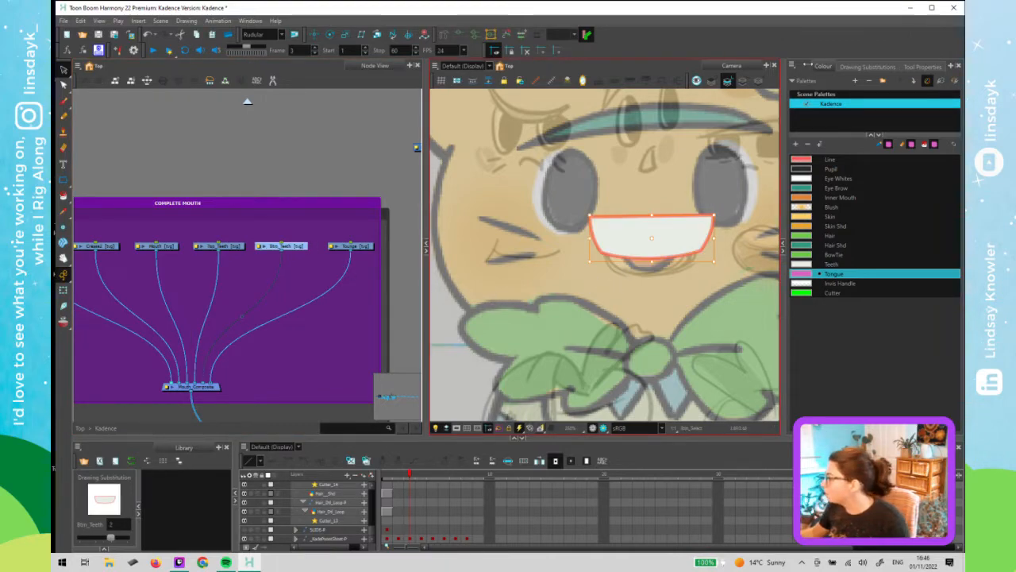
{"action": "left_click", "coordinate": [887, 70]}
{"action": "left_click", "coordinate": [887, 69]}
{"action": "left_click", "coordinate": [824, 68]}
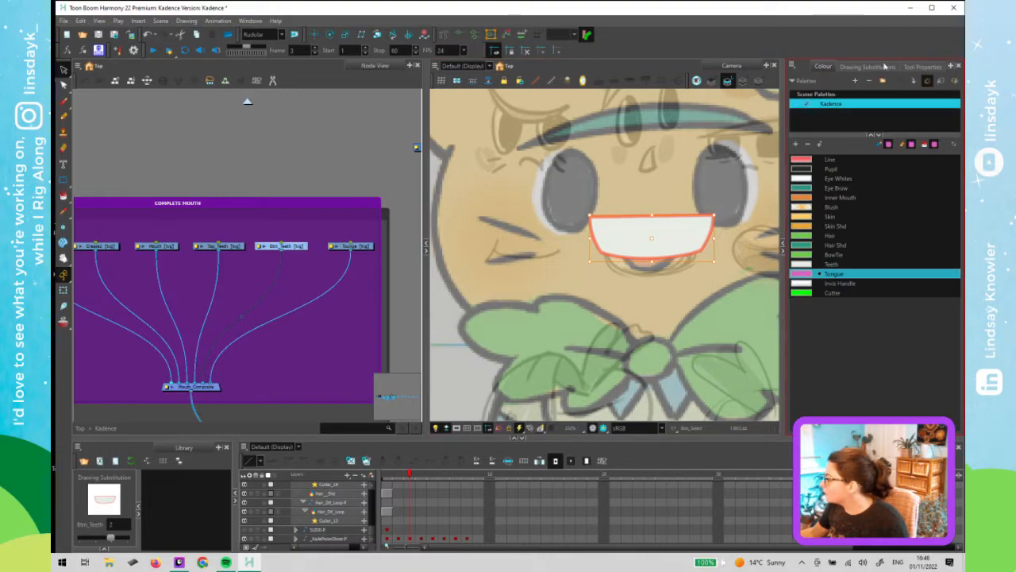
{"action": "left_click", "coordinate": [921, 67]}
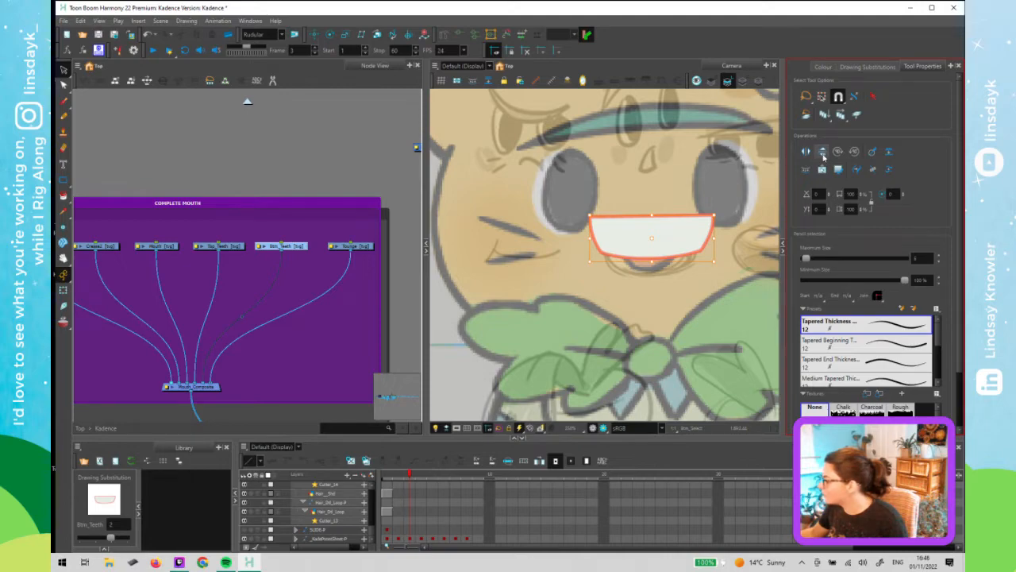
{"action": "left_click", "coordinate": [823, 155]}
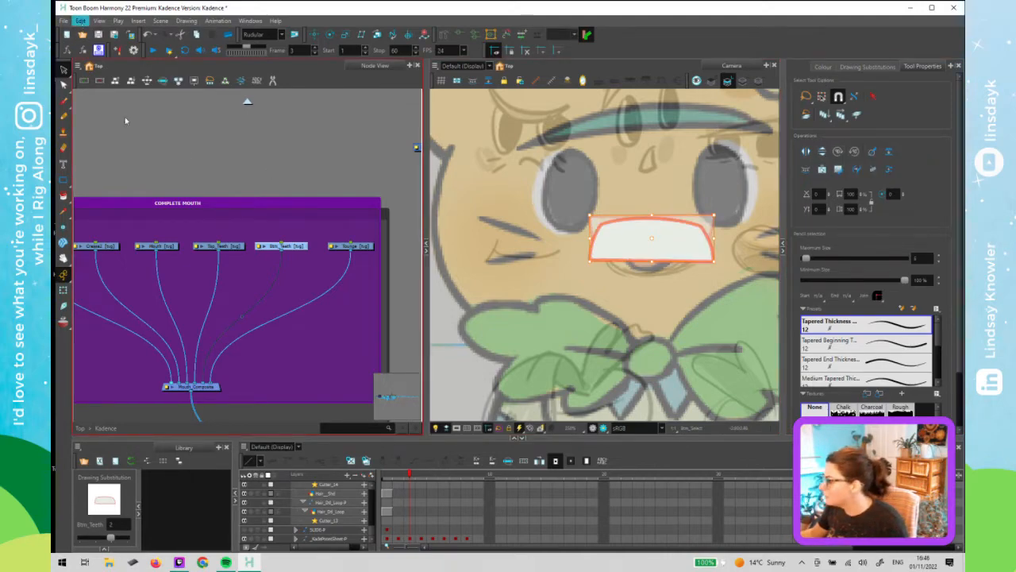
- Move the flipped bottom teeth down below the top teeth
{"action": "left_click", "coordinate": [533, 228]}
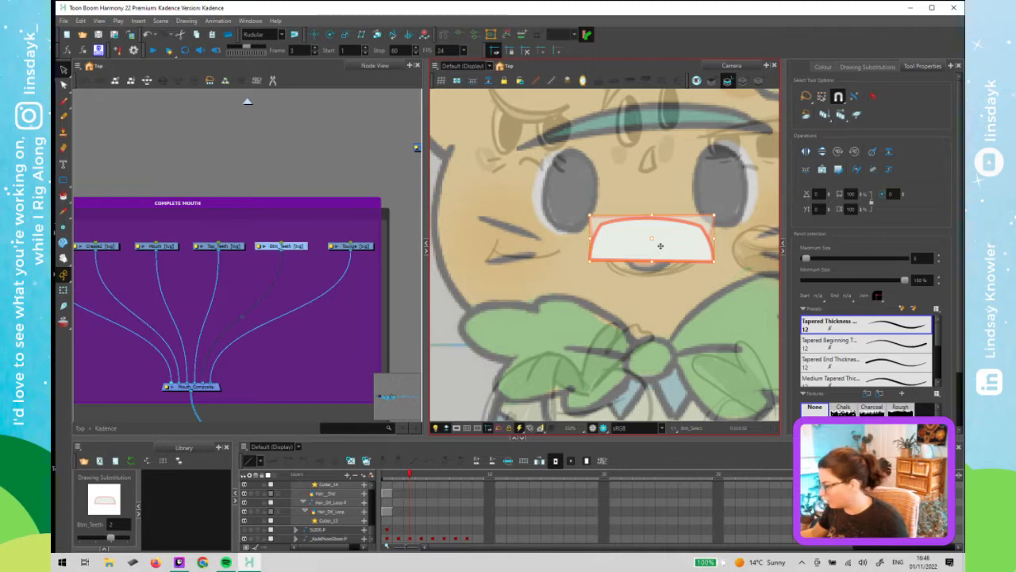
{"action": "left_click_drag", "start_coordinate": [659, 246], "coordinate": [664, 286]}
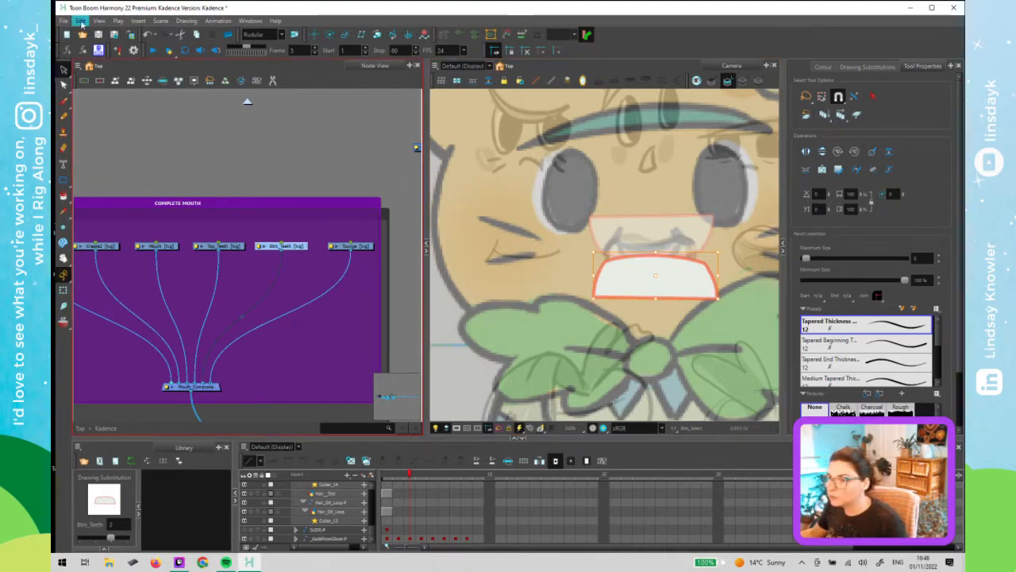
- Open the keyboard shortcuts and search for flip to examine the flip commands and their keys
{"action": "left_click", "coordinate": [82, 21]}
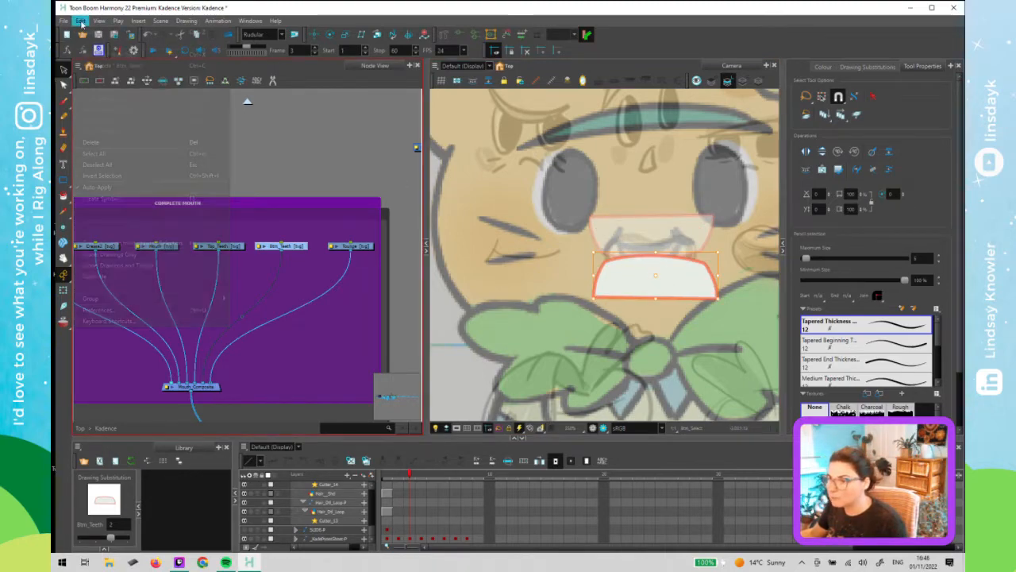
{"action": "left_click", "coordinate": [143, 322]}
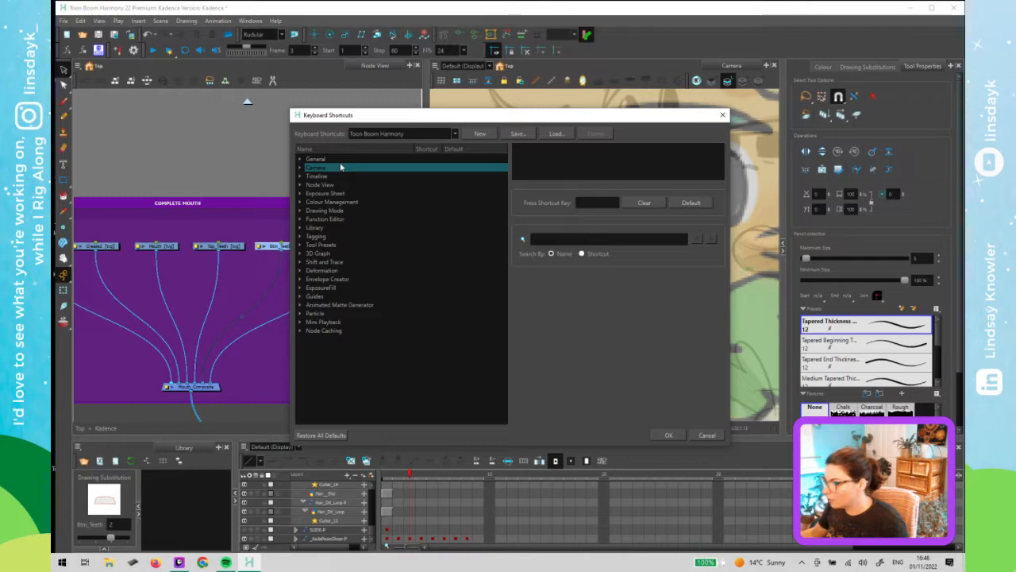
{"action": "left_click", "coordinate": [301, 210]}
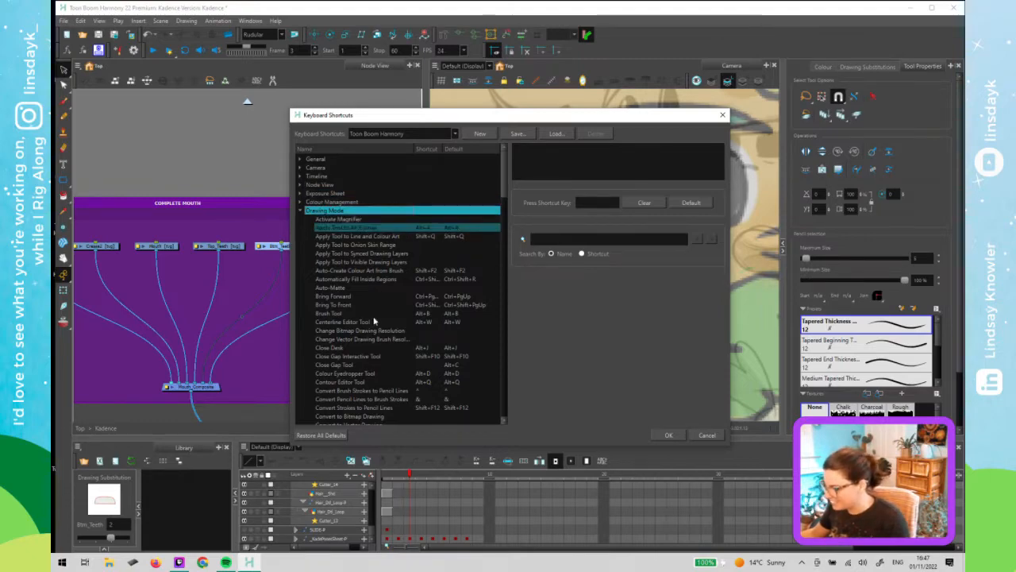
{"action": "scroll", "coordinate": [374, 314], "scroll_direction": "down", "scroll_amount": 1}
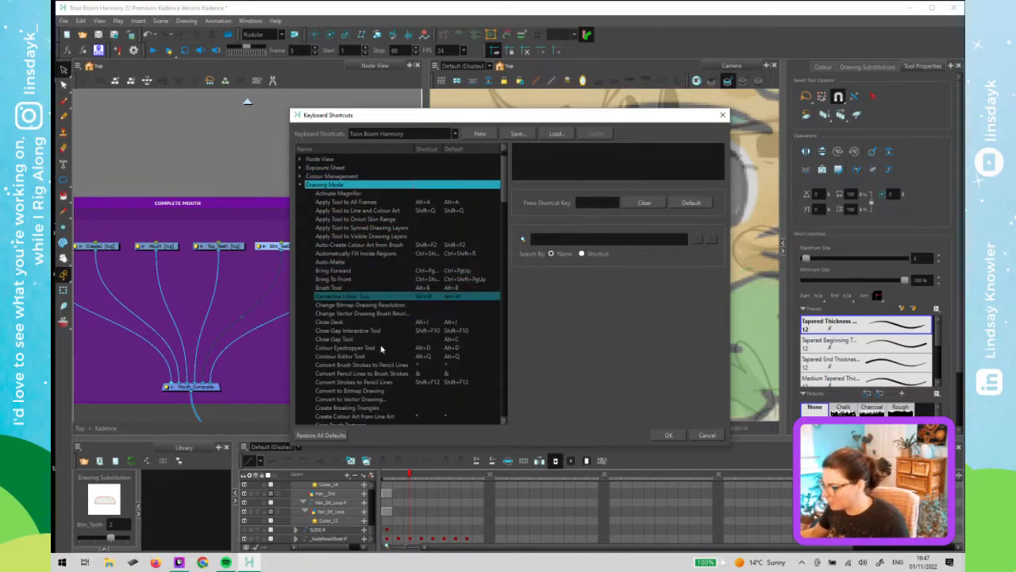
{"action": "left_click", "coordinate": [606, 239]}
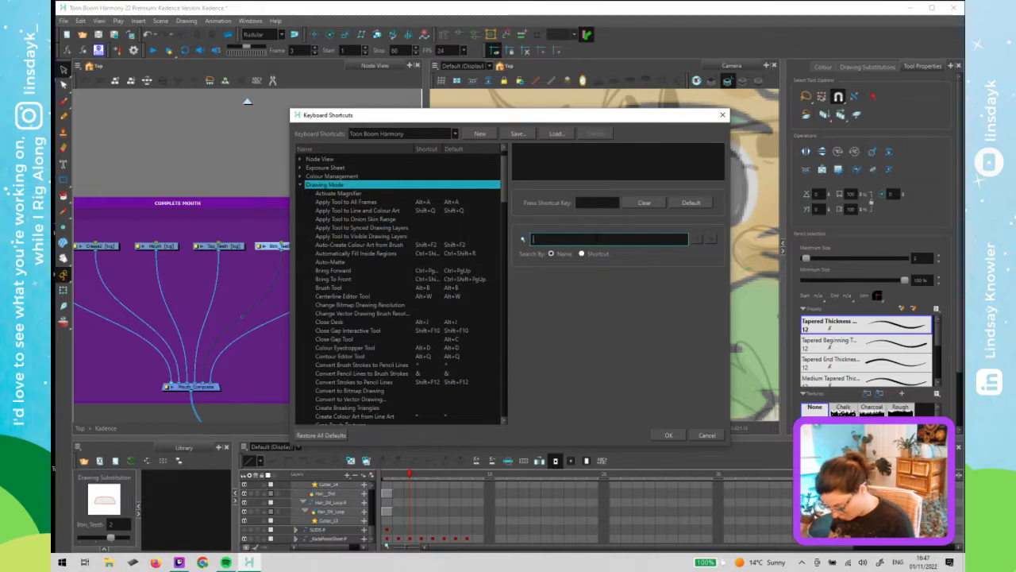
{"action": "type", "text": "flip"}
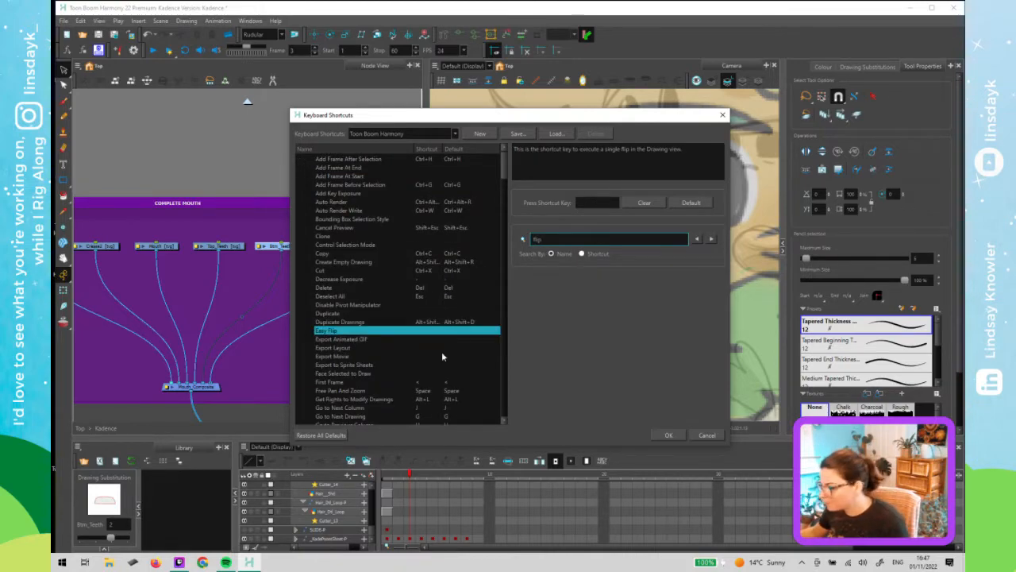
{"action": "left_click", "coordinate": [713, 241]}
{"action": "scroll", "coordinate": [437, 365], "scroll_direction": "down", "scroll_amount": 4}
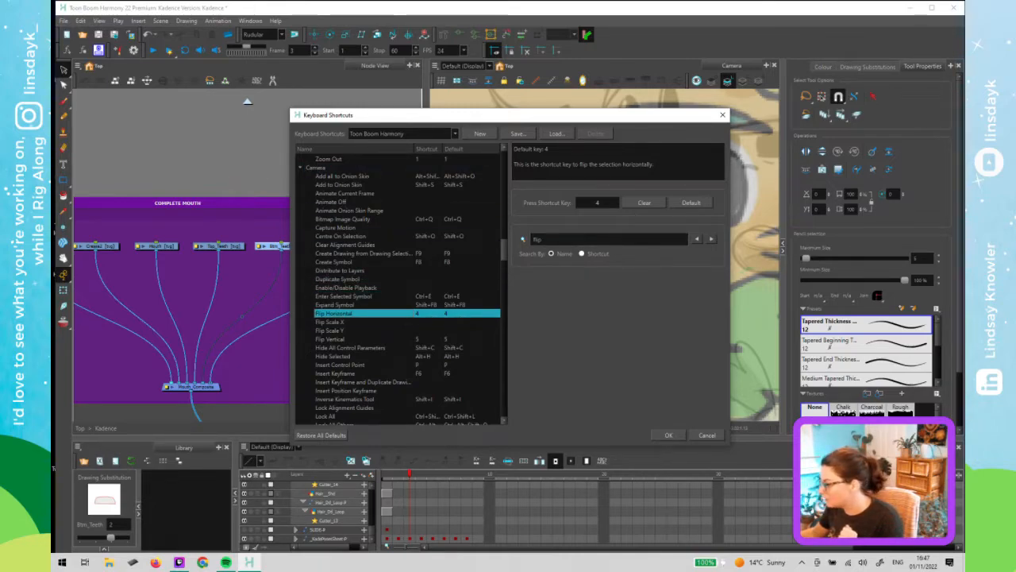
{"action": "left_click", "coordinate": [712, 242]}
{"action": "left_click", "coordinate": [712, 242]}
{"action": "left_click", "coordinate": [712, 242]}
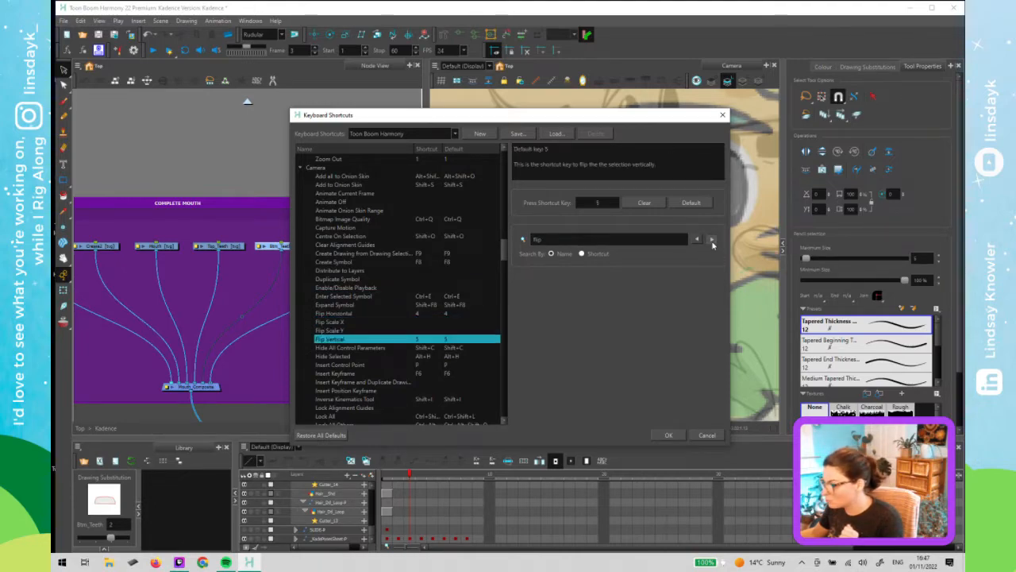
{"action": "left_click", "coordinate": [712, 243]}
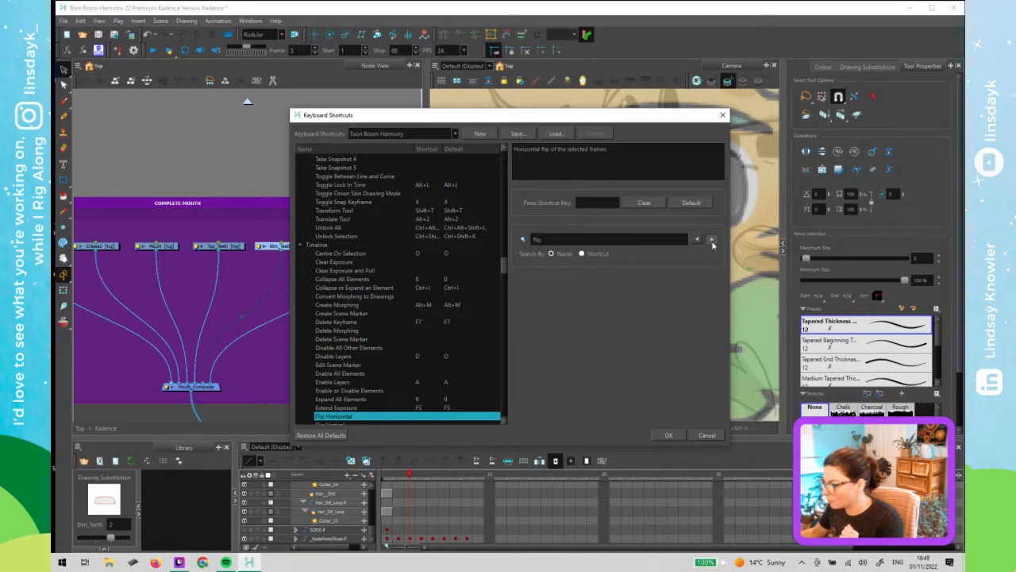
{"action": "left_click", "coordinate": [712, 242]}
{"action": "left_click", "coordinate": [712, 243]}
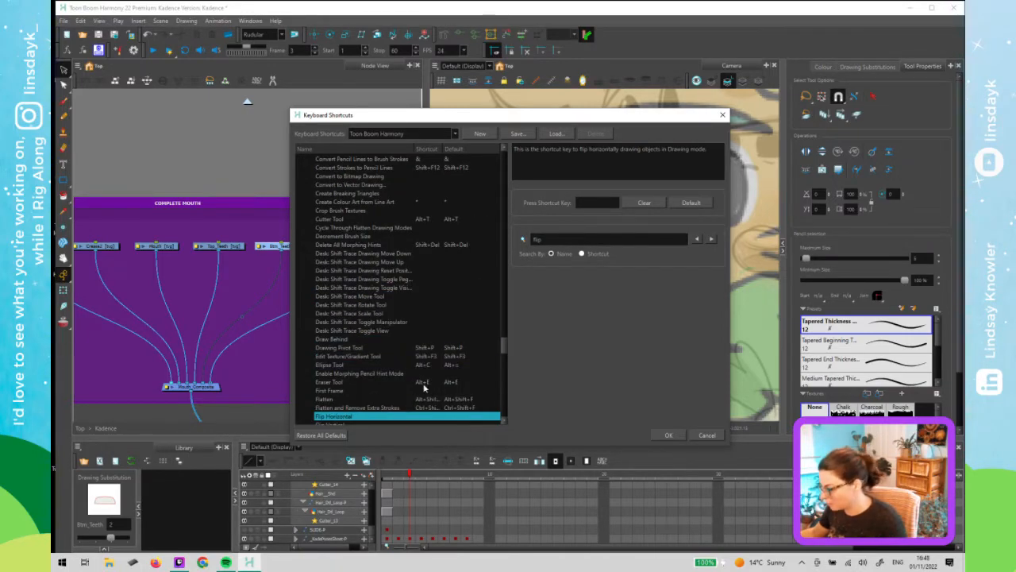
{"action": "scroll", "coordinate": [505, 350], "scroll_direction": "down", "scroll_amount": 2}
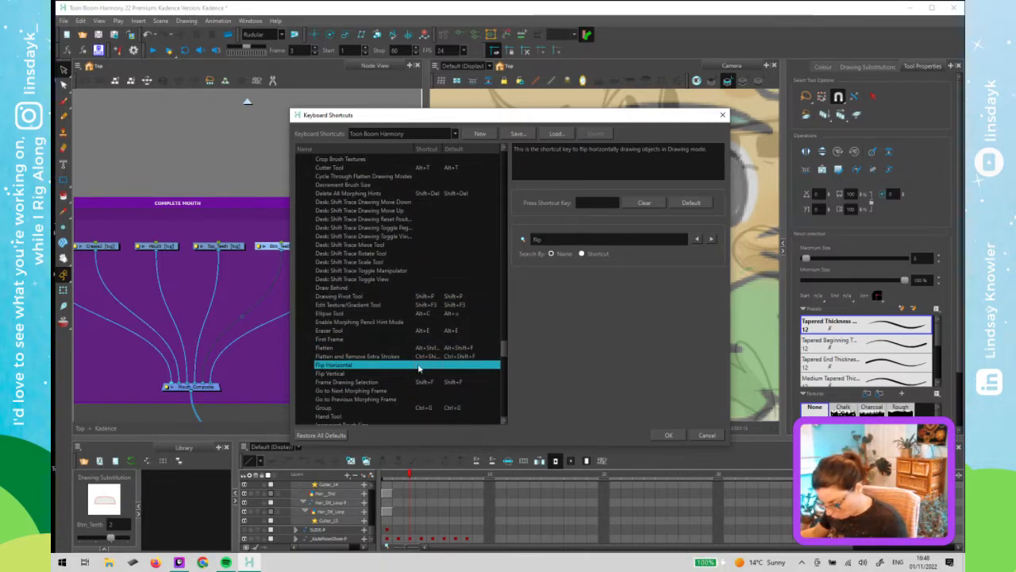
{"action": "key", "text": "4"}
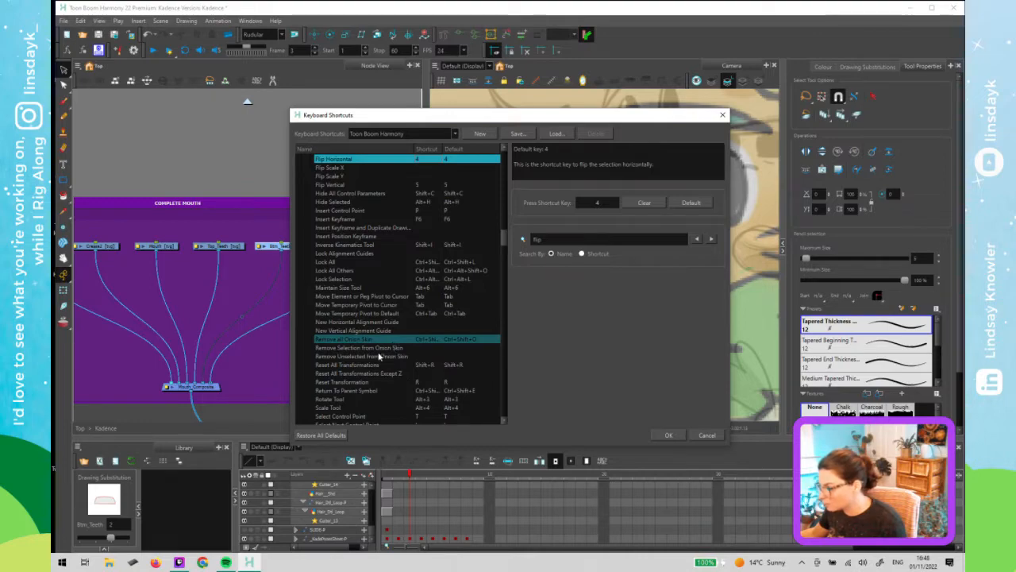
{"action": "left_click", "coordinate": [429, 169]}
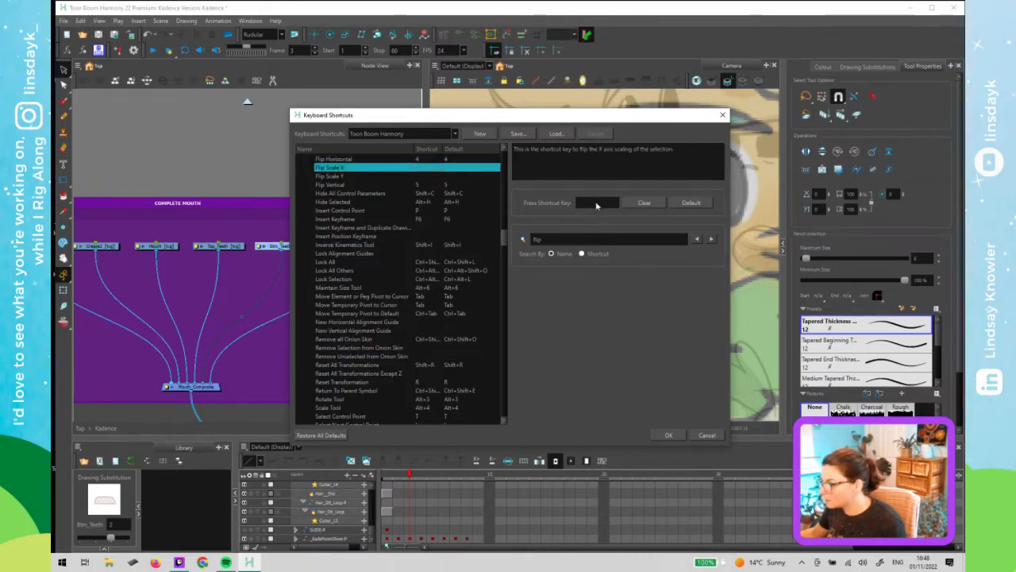
{"action": "left_click", "coordinate": [713, 242]}
{"action": "left_click", "coordinate": [713, 241]}
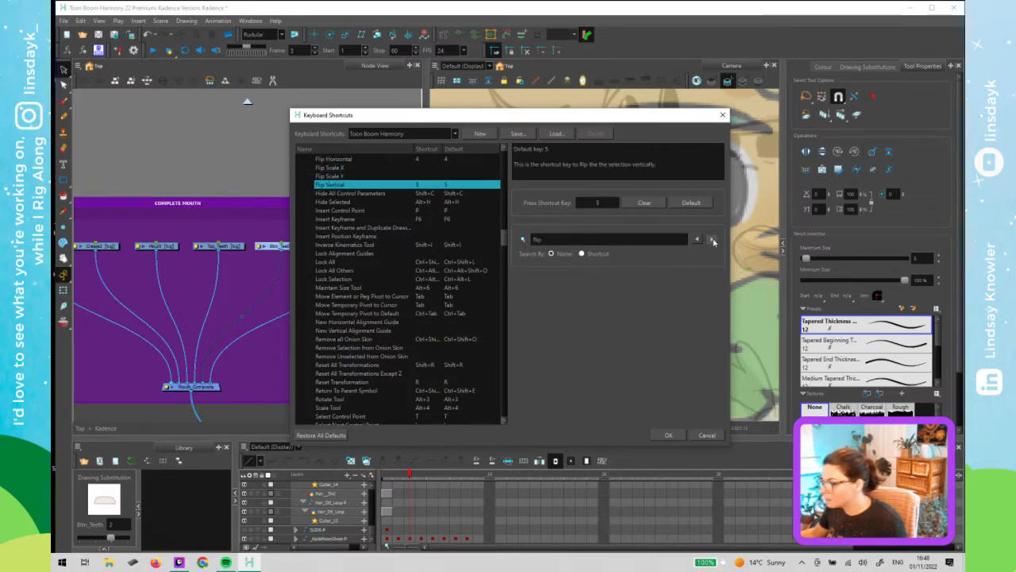
{"action": "left_click", "coordinate": [712, 241]}
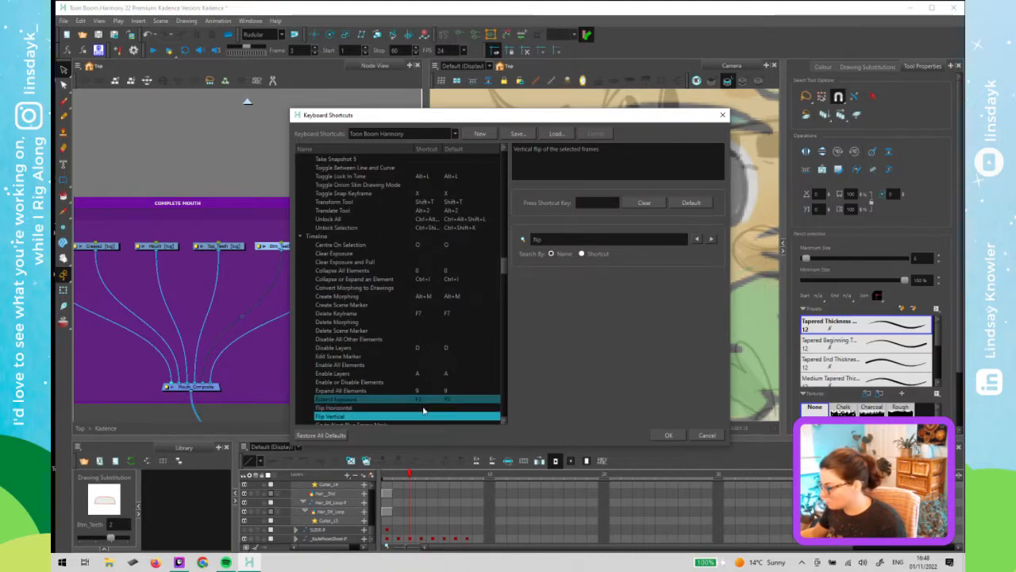
- Set the Timeline Flip Horizontal shortcut to 4, keeping it as a duplicate of the conflicting command
{"action": "left_click", "coordinate": [363, 408]}
{"action": "left_click", "coordinate": [592, 206]}
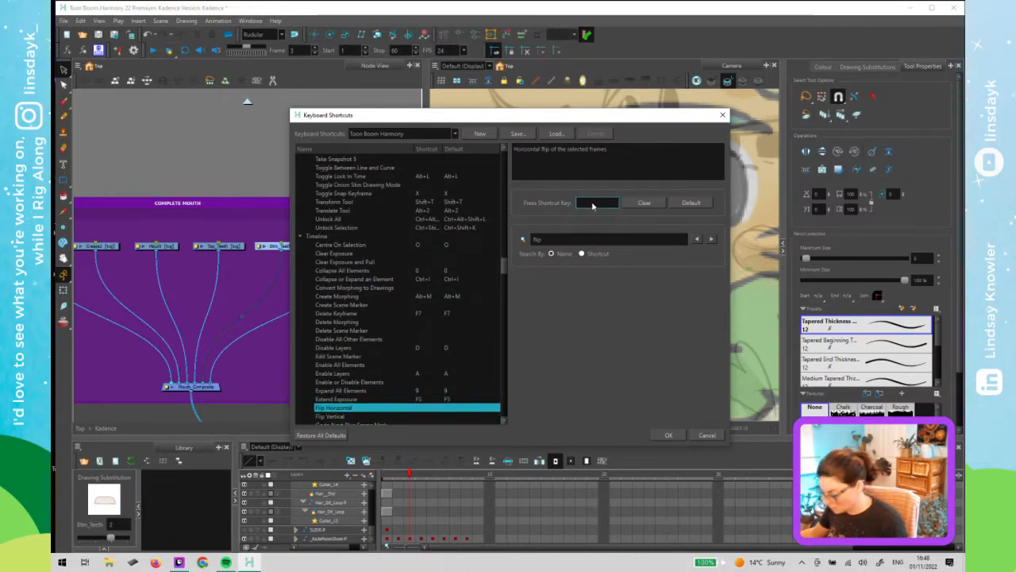
{"action": "key", "text": "4"}
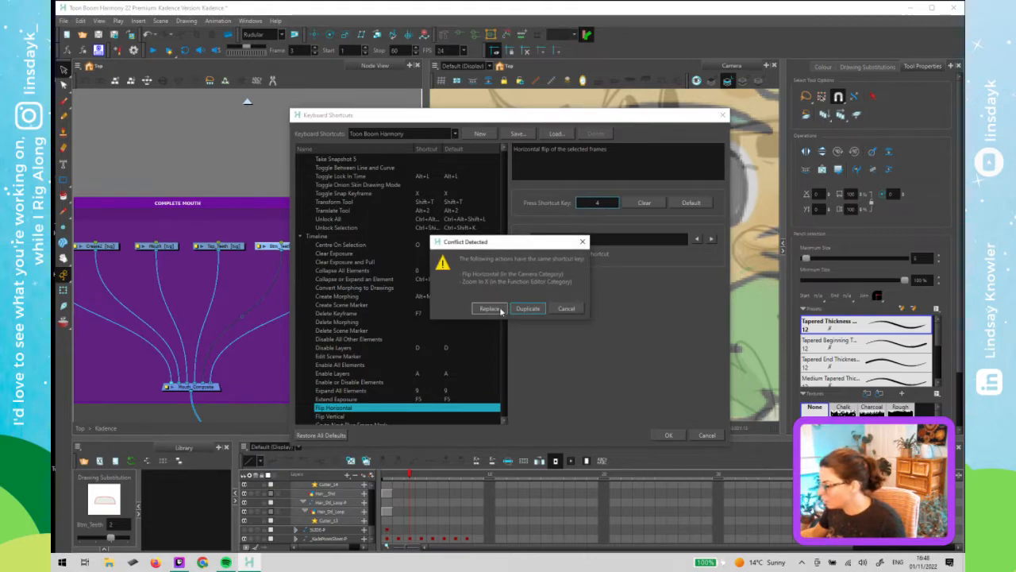
{"action": "left_click", "coordinate": [524, 309]}
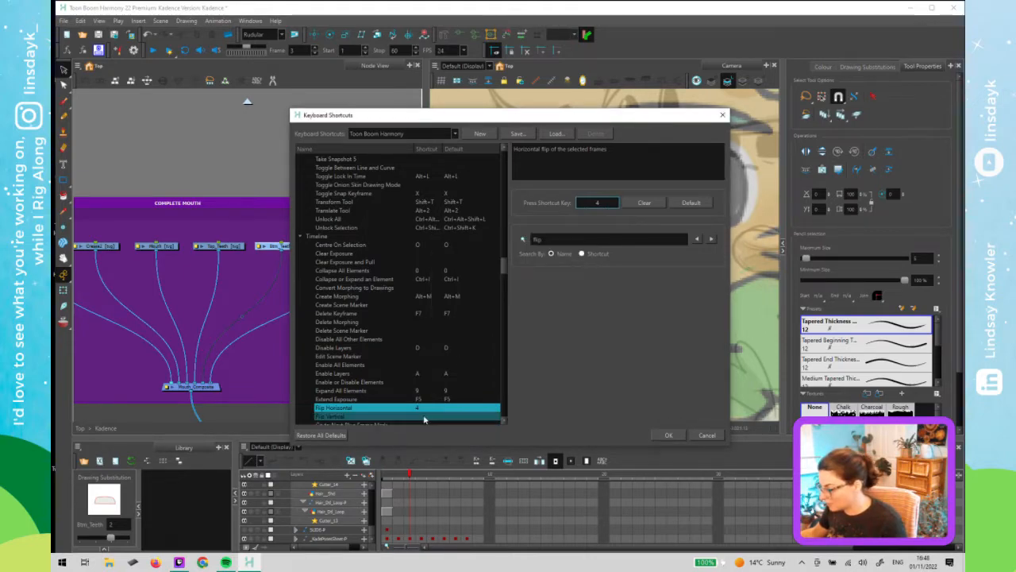
- Assign 5 as the Timeline Flip Vertical shortcut and close the keyboard shortcuts
{"action": "left_click", "coordinate": [425, 417]}
{"action": "left_click", "coordinate": [598, 204]}
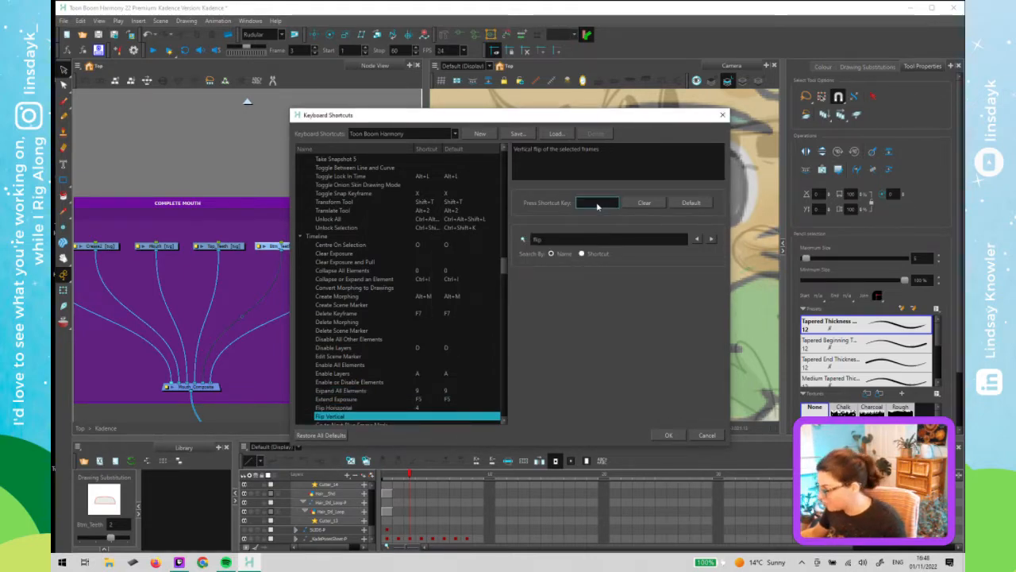
{"action": "key", "text": "5"}
{"action": "left_click", "coordinate": [533, 310]}
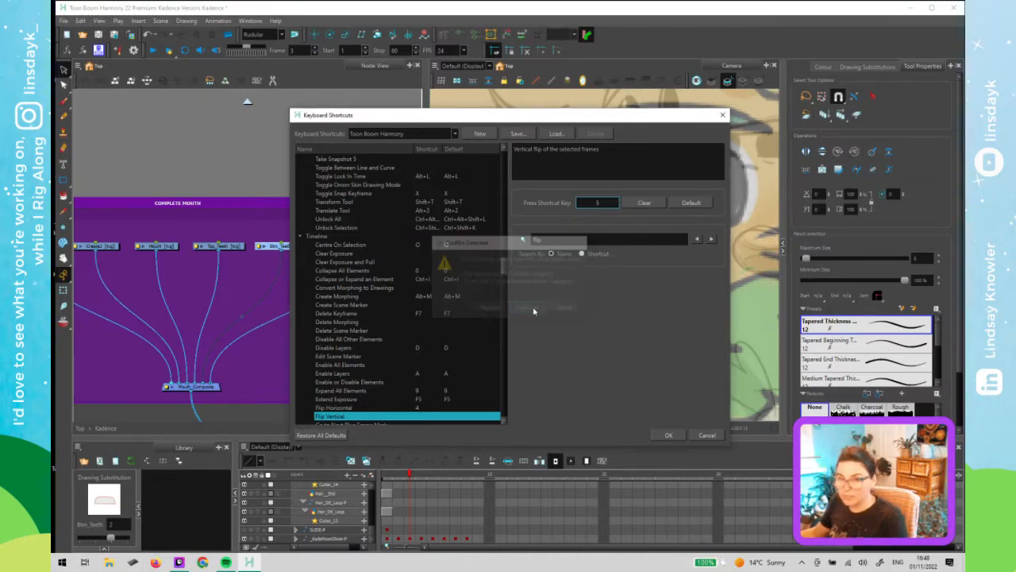
{"action": "left_click", "coordinate": [670, 436]}
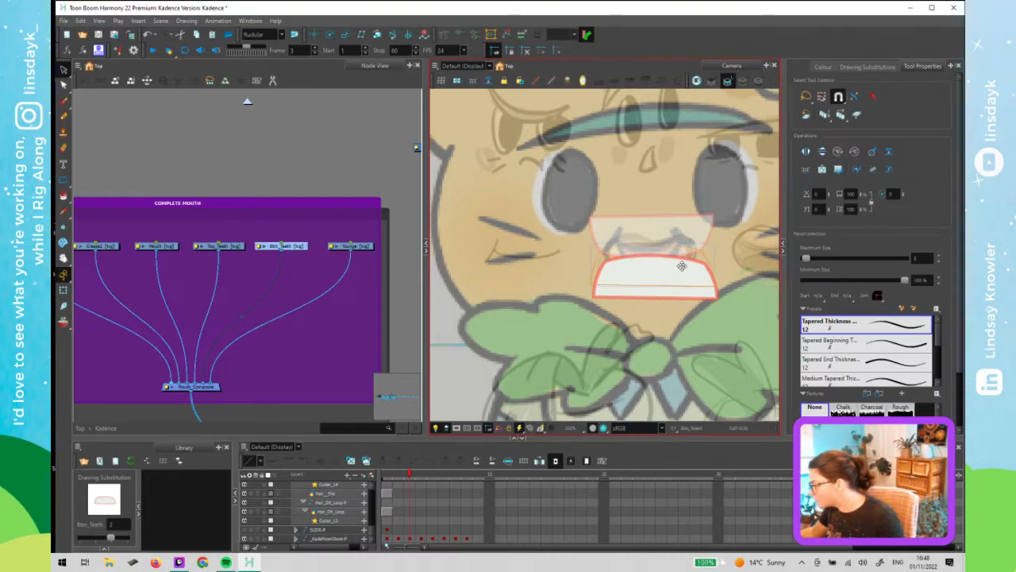
- Nudge the bottom teeth drawing slightly upward toward the top teeth
{"action": "left_click_drag", "start_coordinate": [685, 275], "coordinate": [680, 262]}
{"action": "left_click", "coordinate": [685, 303]}
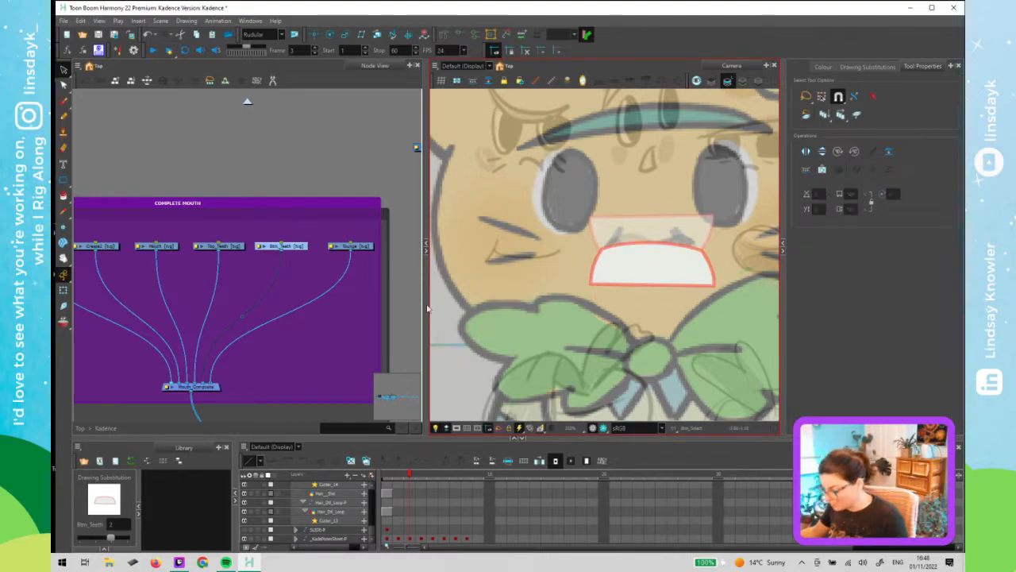
{"action": "left_click", "coordinate": [250, 165]}
{"action": "key", "text": "shift+t"}
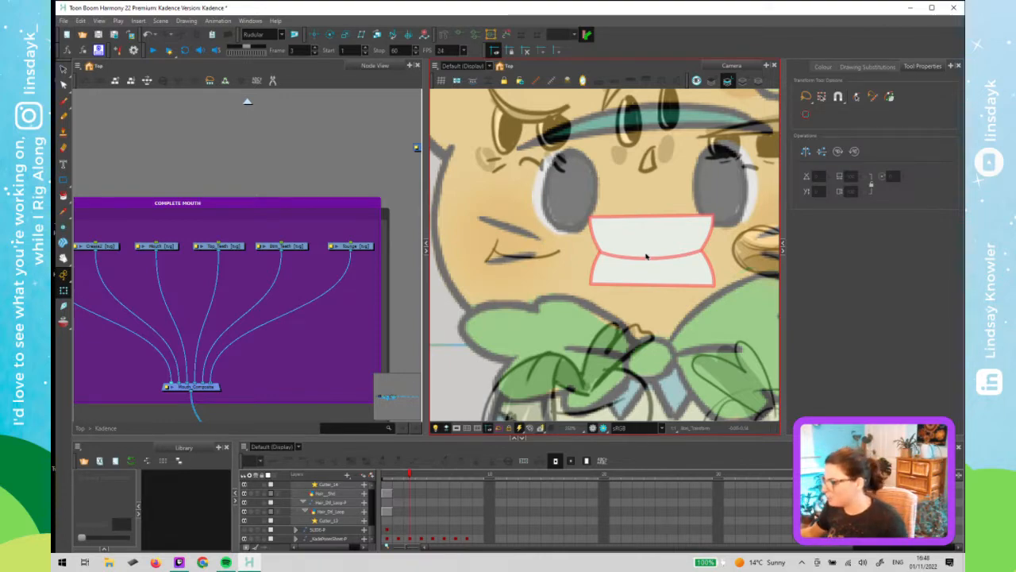
{"action": "left_click", "coordinate": [664, 270]}
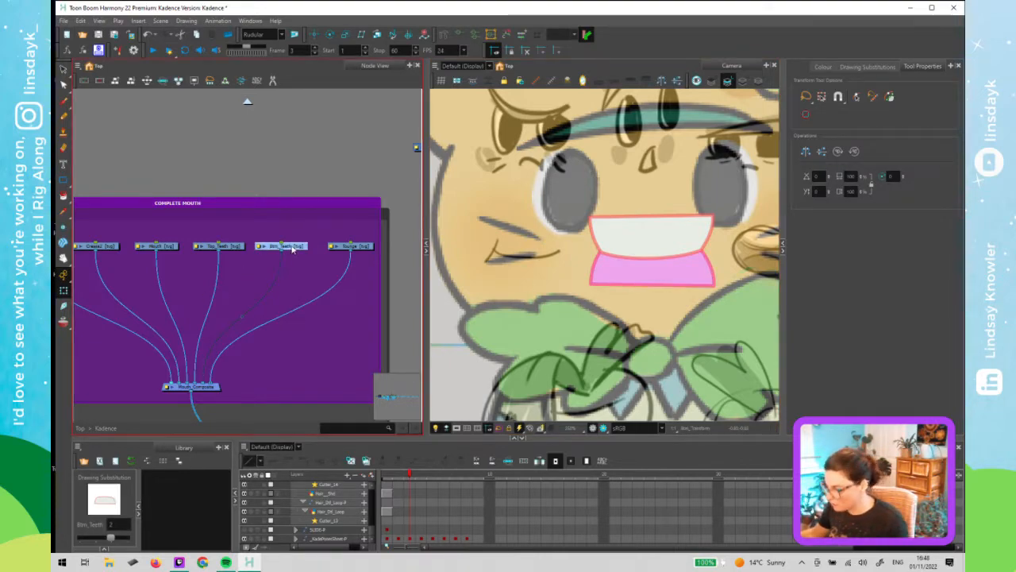
{"action": "key", "text": "ctrl+p"}
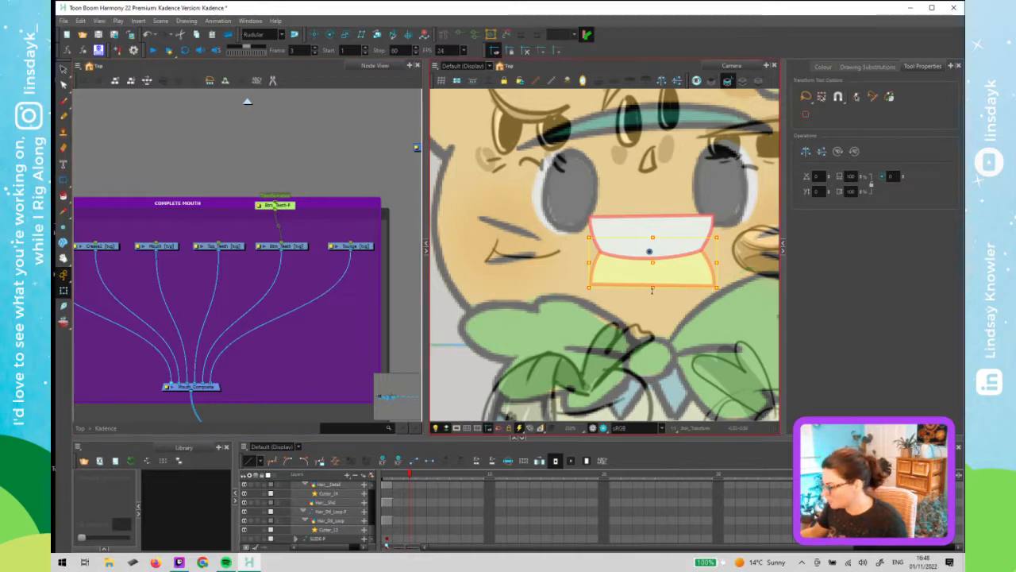
{"action": "key", "text": "Down"}
{"action": "key", "text": "Down"}
{"action": "key", "text": "Down"}
{"action": "key", "text": "Down"}
{"action": "key", "text": "Down"}
{"action": "key", "text": "Down"}
{"action": "key", "text": "Down"}
{"action": "key", "text": "Down"}
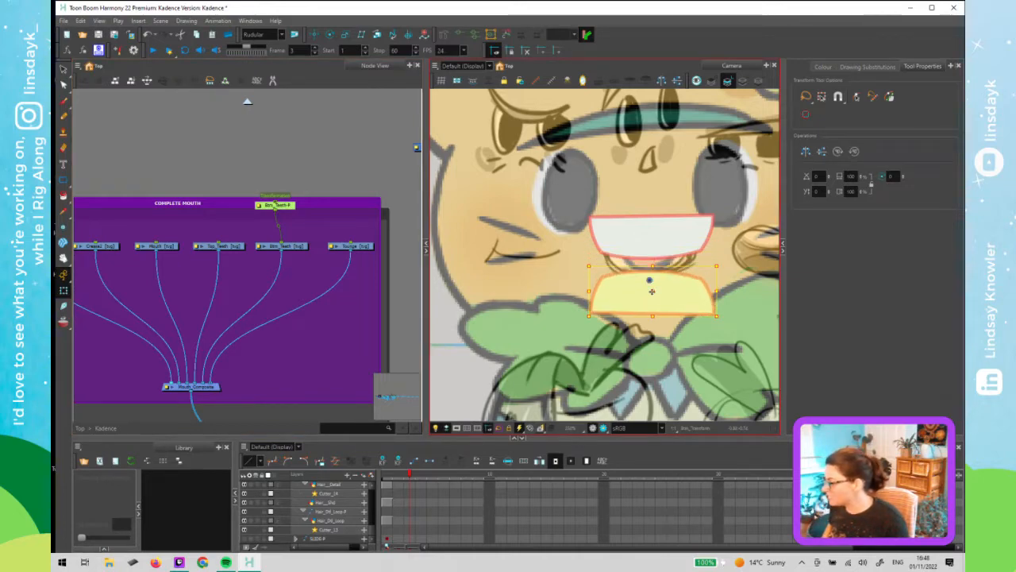
{"action": "key", "text": "Up"}
{"action": "key", "text": "Up"}
{"action": "key", "text": "Up"}
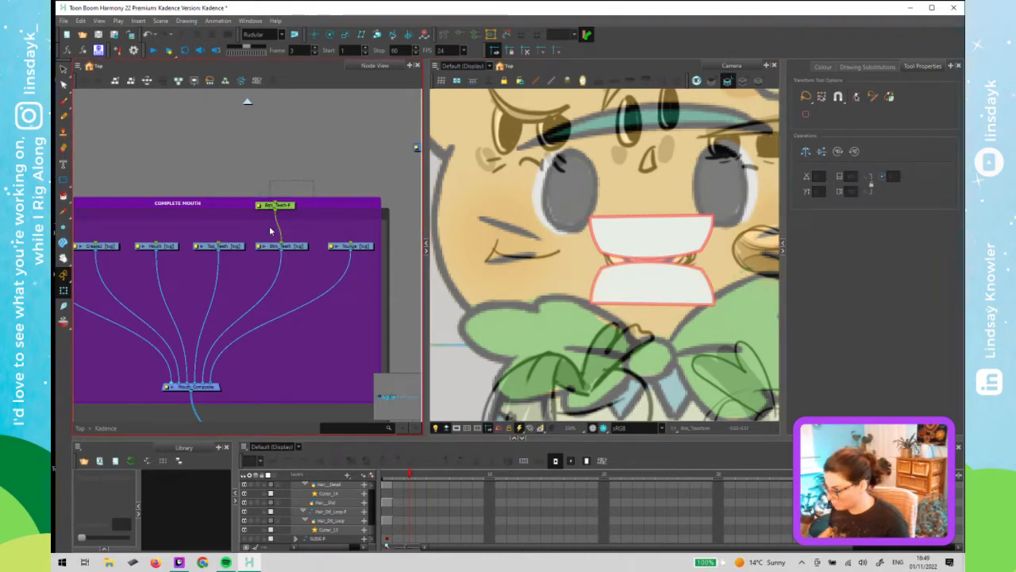
{"action": "key", "text": "Delete"}
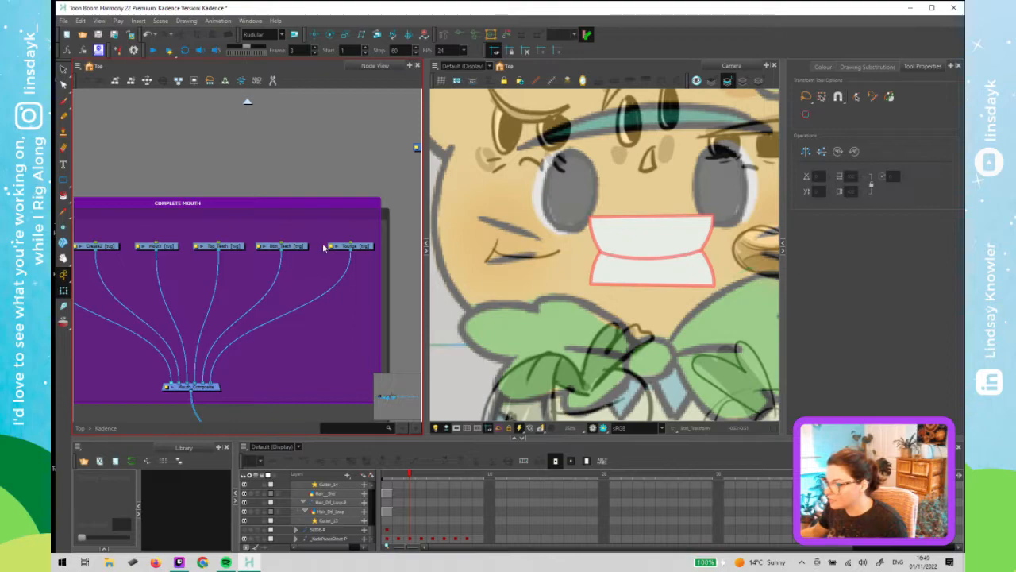
- Disable the top and bottom teeth nodes in the mouth group to hide them
{"action": "left_click_drag", "start_coordinate": [313, 235], "coordinate": [226, 259]}
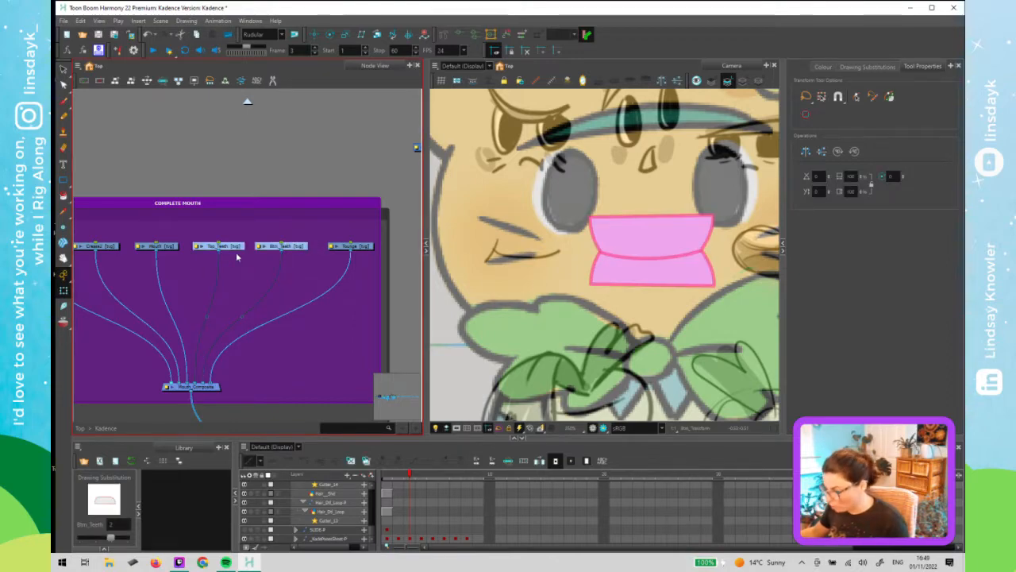
{"action": "key", "text": "d"}
{"action": "left_click", "coordinate": [324, 273]}
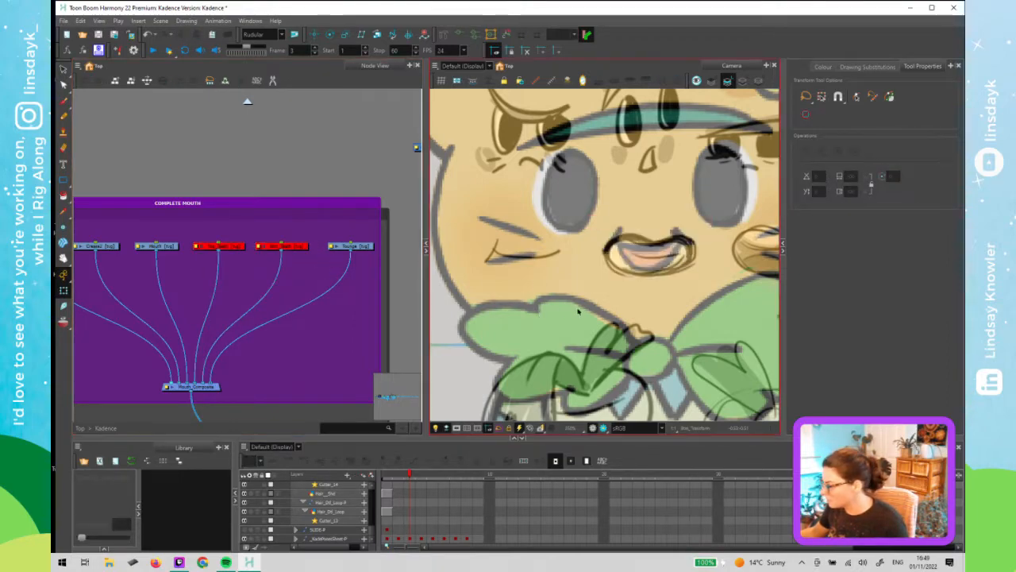
- Select the Tongue drawing and draw an ellipse for the tongue beside the mouth
{"action": "left_click_drag", "start_coordinate": [551, 309], "coordinate": [475, 309]}
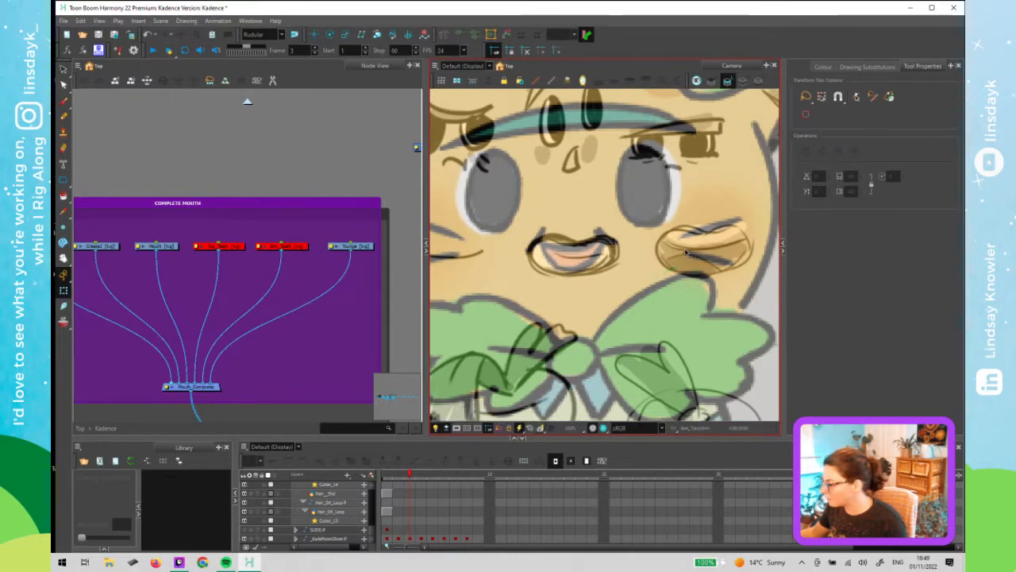
{"action": "left_click", "coordinate": [373, 271]}
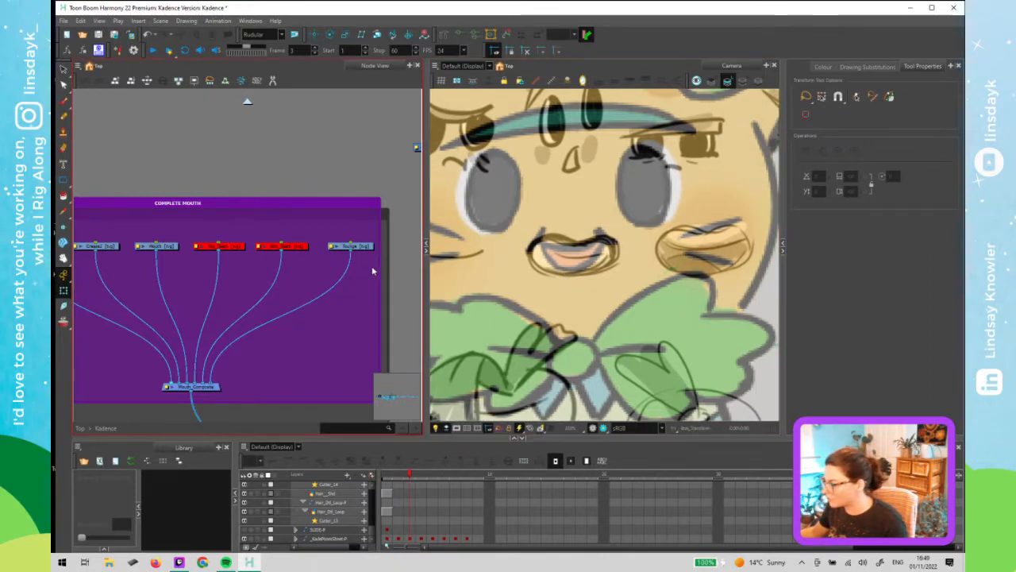
{"action": "left_click", "coordinate": [680, 242]}
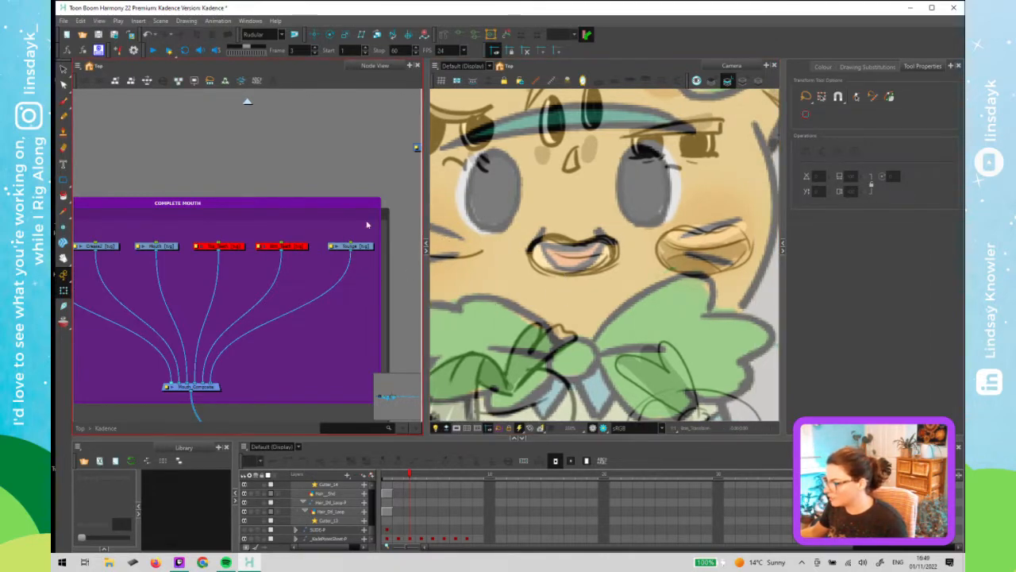
{"action": "left_click", "coordinate": [559, 258]}
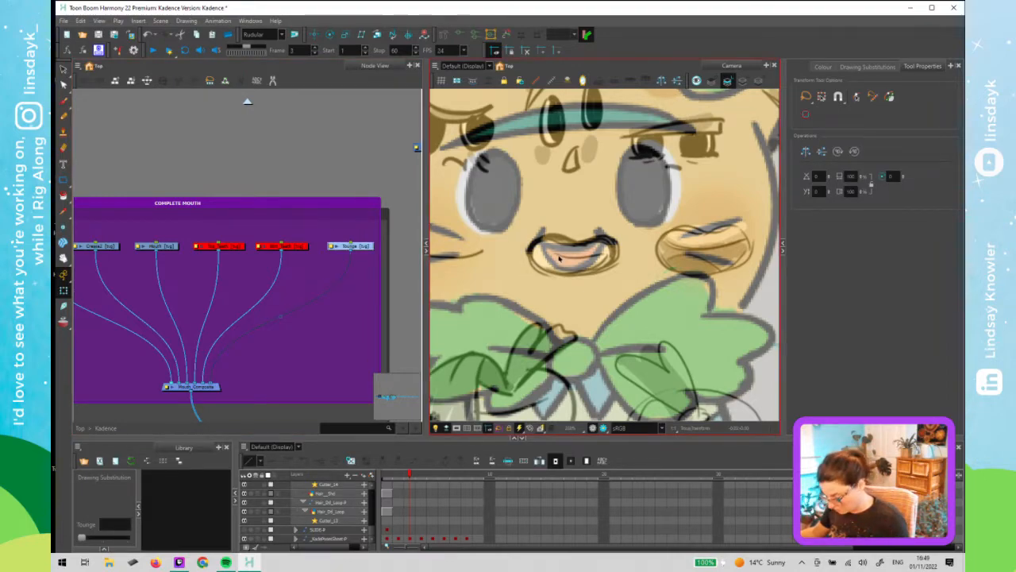
{"action": "key", "text": "alt+="}
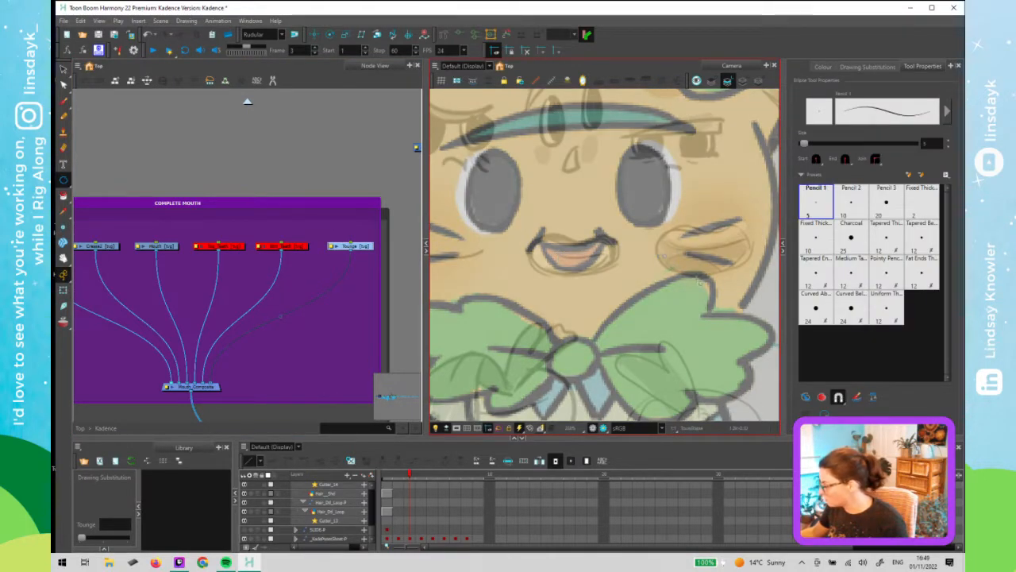
{"action": "mouse_move", "coordinate": [664, 256]}
{"action": "left_mouse_down"}
{"action": "mouse_move", "coordinate": [715, 308]}
{"action": "mouse_move", "coordinate": [719, 300]}
{"action": "left_mouse_up"}
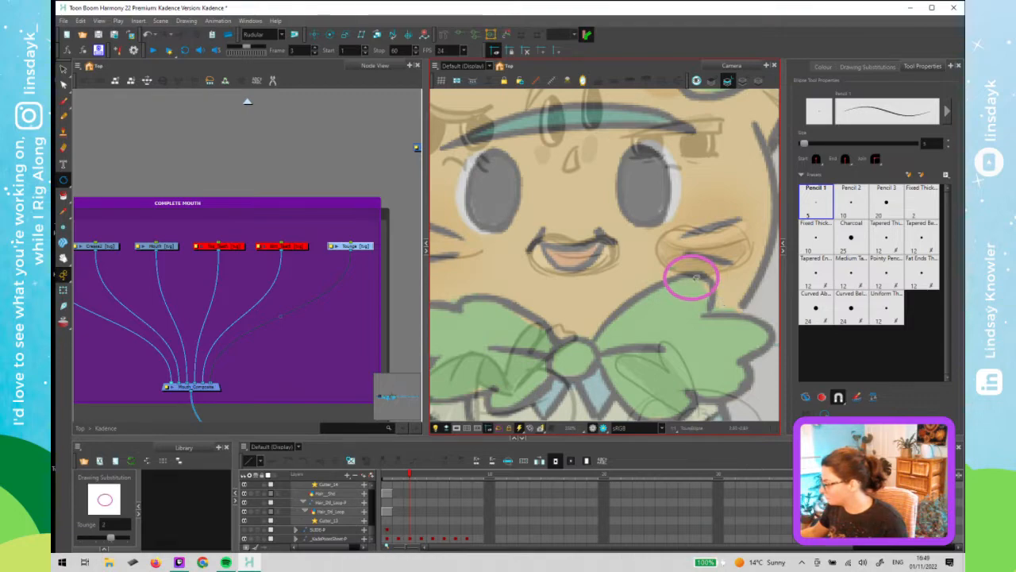
- Select the tongue ellipse and set its outline to the Line colour
{"action": "key", "text": "alt+s"}
{"action": "left_click", "coordinate": [857, 68]}
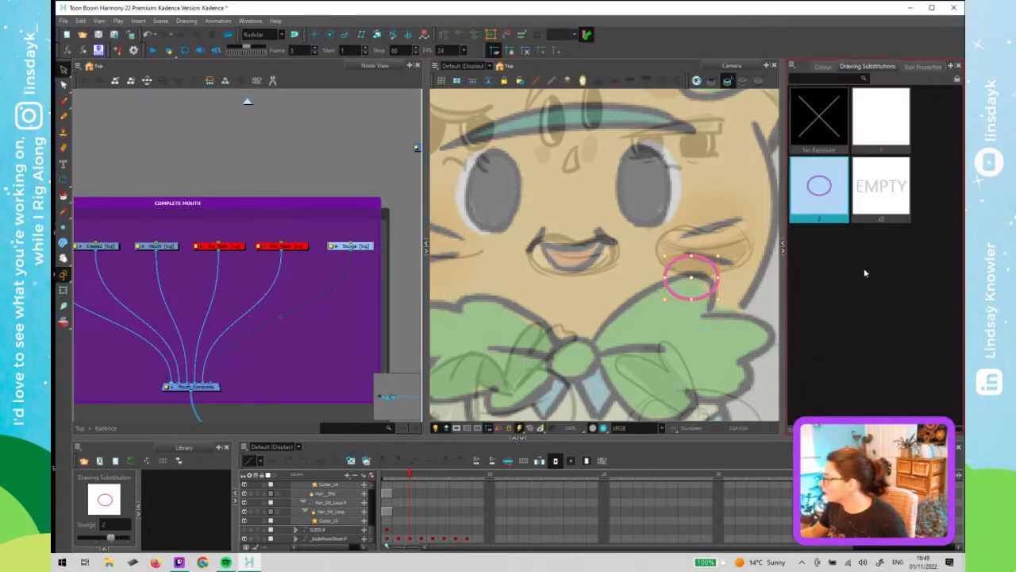
{"action": "left_click", "coordinate": [822, 67]}
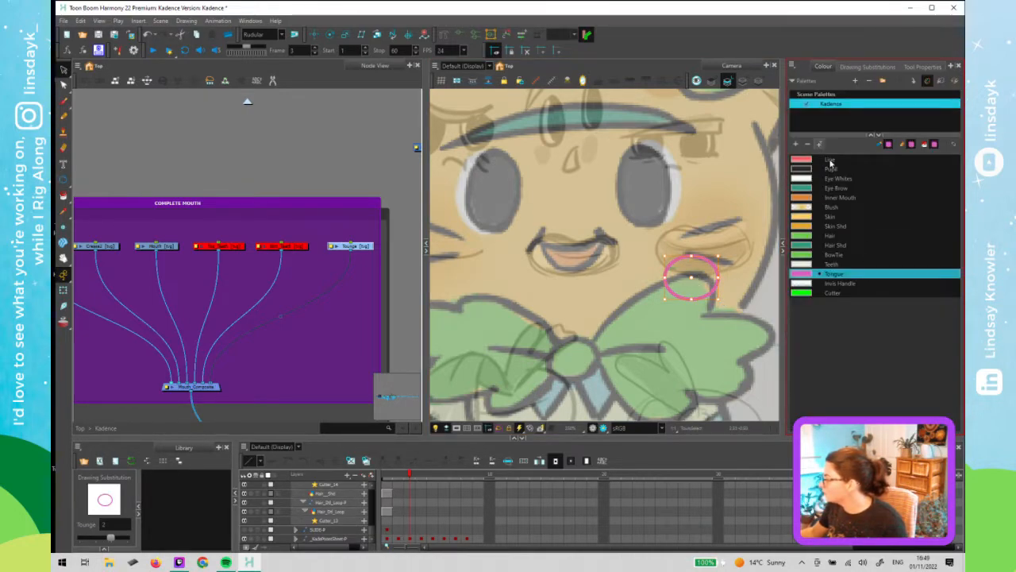
{"action": "left_click", "coordinate": [829, 161]}
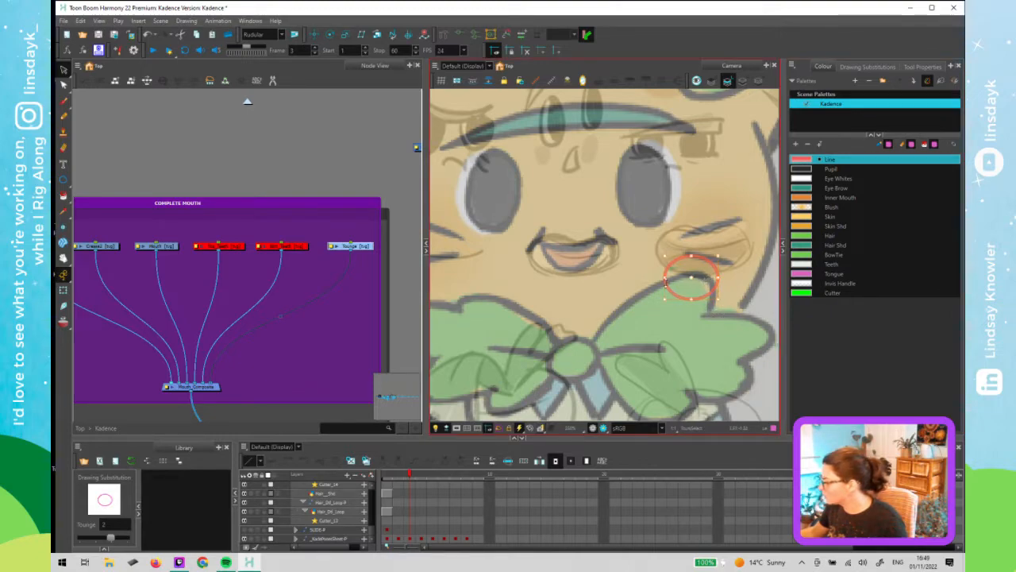
- Widen the tongue ellipse and fill it with the Tongue colour
{"action": "left_click_drag", "start_coordinate": [653, 281], "coordinate": [650, 281]}
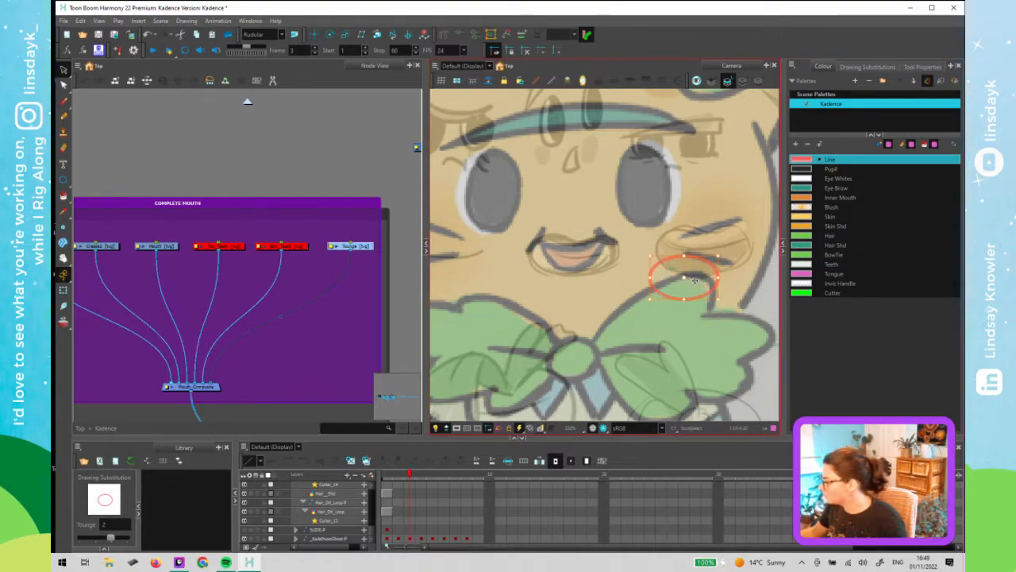
{"action": "left_click", "coordinate": [695, 276]}
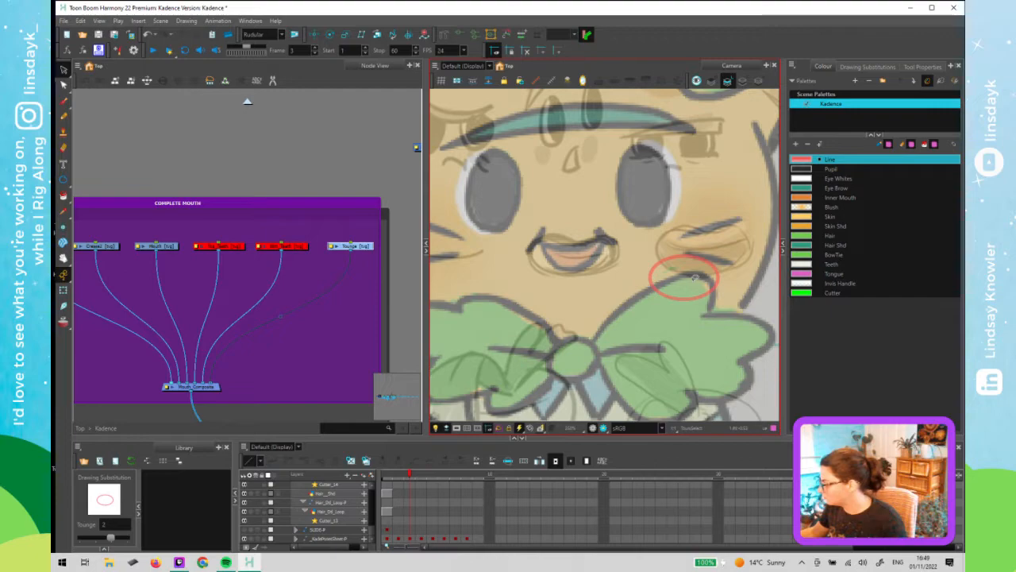
{"action": "left_click", "coordinate": [694, 277]}
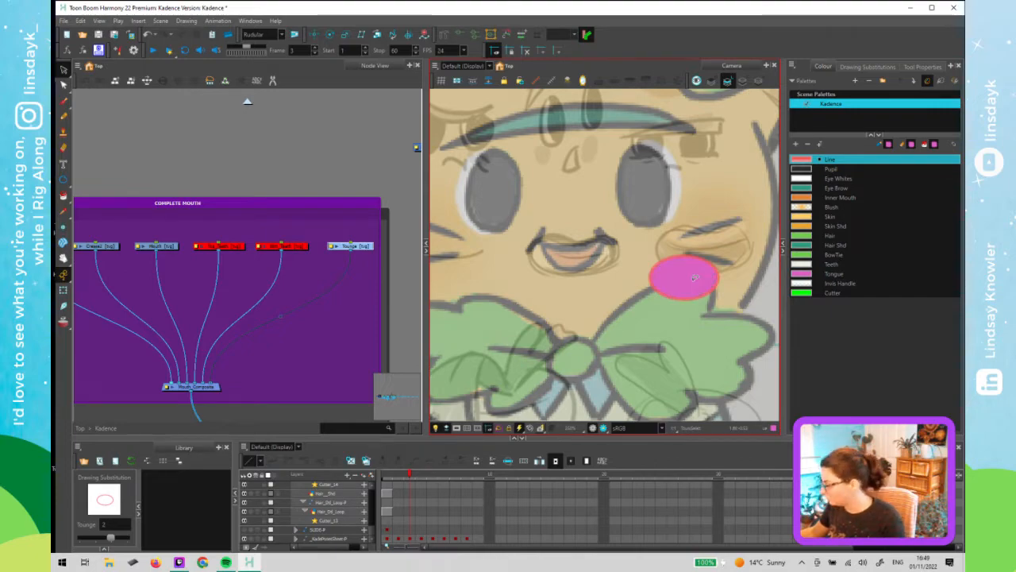
{"action": "left_click", "coordinate": [834, 275]}
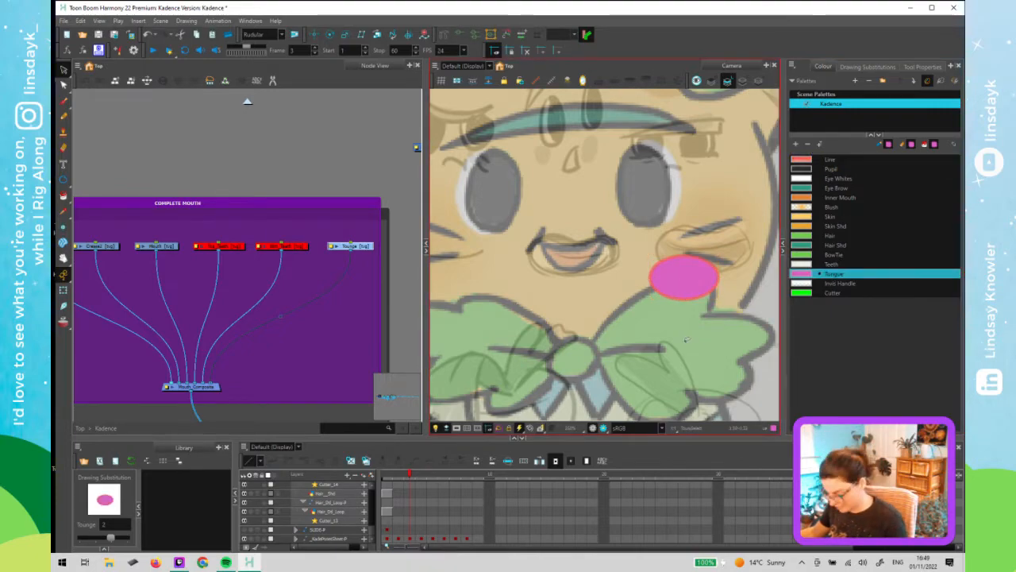
- Move the tongue shape left into the mouth with the Transform tool
{"action": "key", "text": "shift+t"}
{"action": "left_click", "coordinate": [379, 185]}
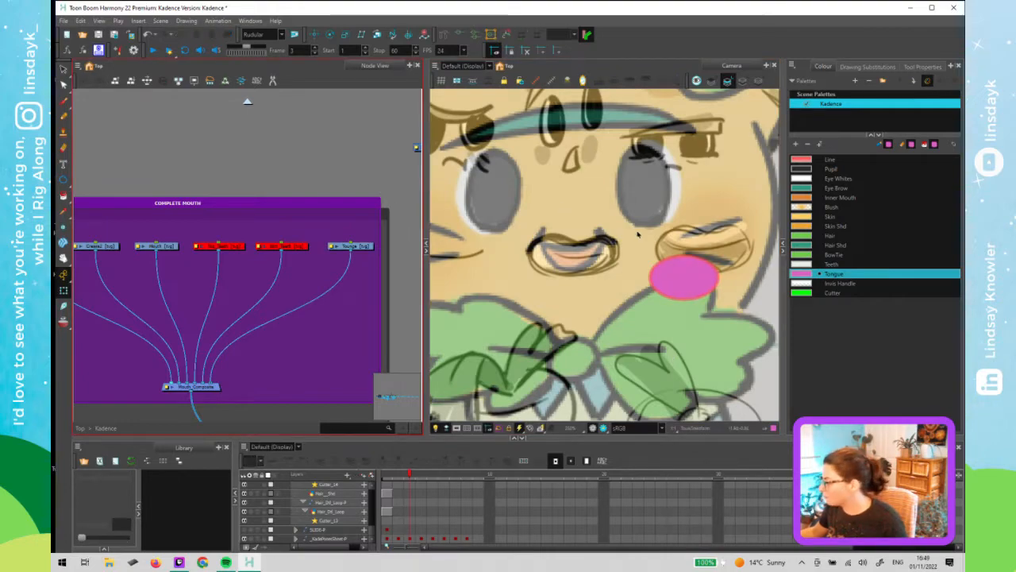
{"action": "left_click", "coordinate": [664, 274]}
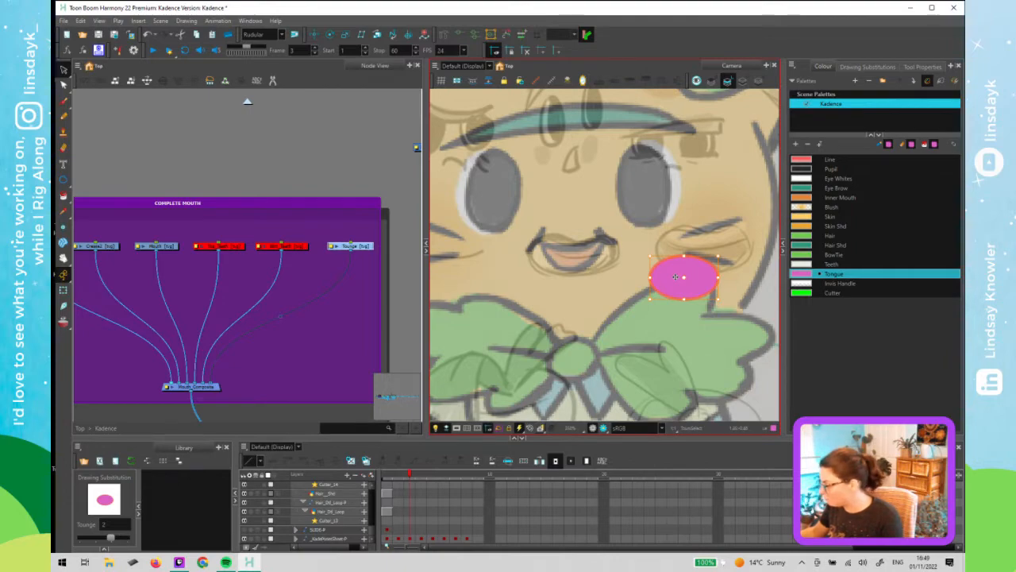
{"action": "key", "text": "Left"}
{"action": "key", "text": "Left"}
{"action": "key", "text": "Left"}
{"action": "key", "text": "Left"}
{"action": "key", "text": "Left"}
{"action": "key", "text": "Left"}
{"action": "key", "text": "Left"}
{"action": "key", "text": "Left"}
{"action": "key", "text": "Left"}
{"action": "key", "text": "Left"}
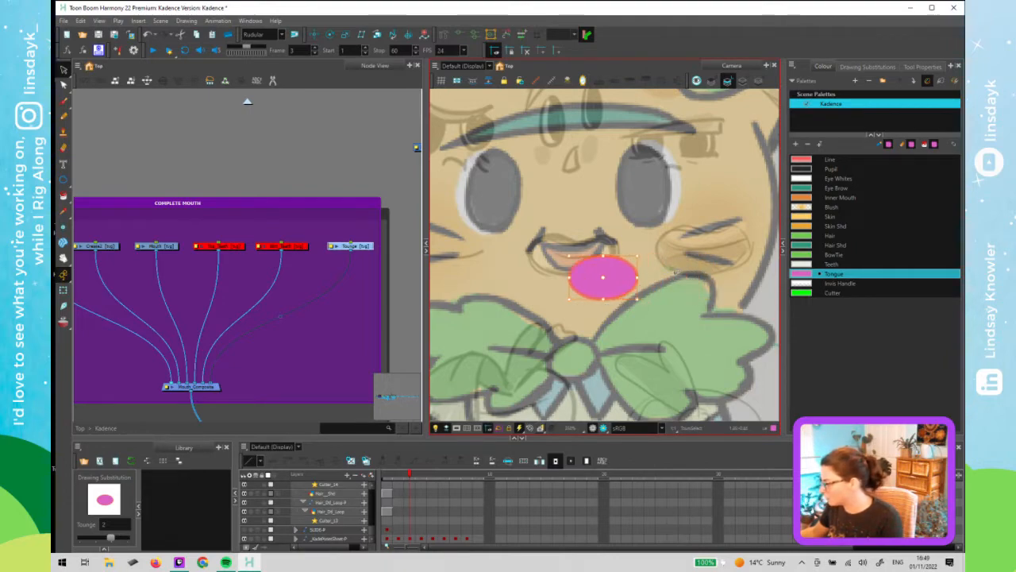
{"action": "key", "text": "Left"}
{"action": "key", "text": "Left"}
{"action": "key", "text": "Left"}
{"action": "key", "text": "Left"}
{"action": "key", "text": "Left"}
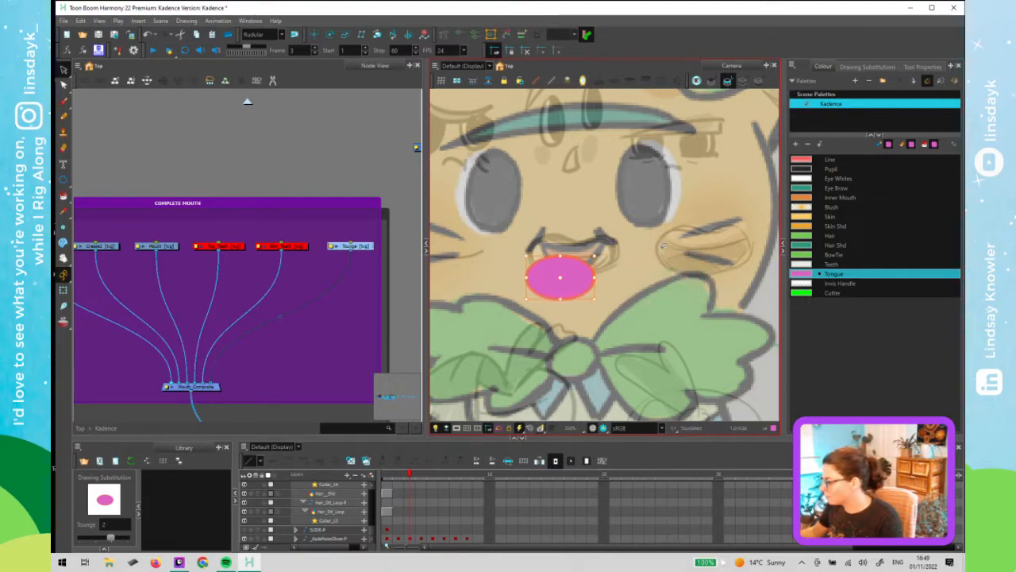
- Re-enable the top and bottom teeth nodes in the mouth group
{"action": "left_click", "coordinate": [317, 169]}
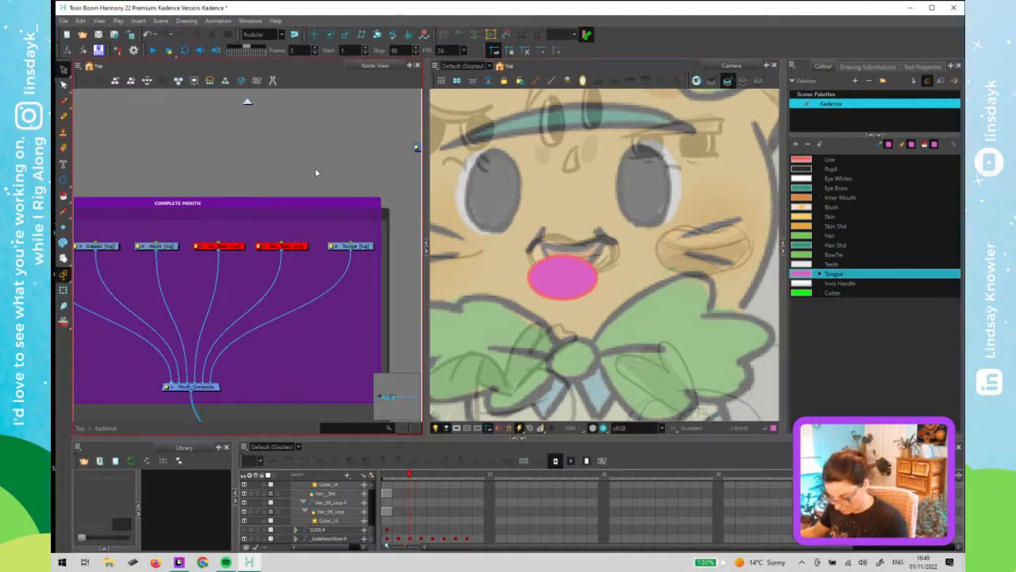
{"action": "key", "text": "shift+2"}
{"action": "key", "text": "1"}
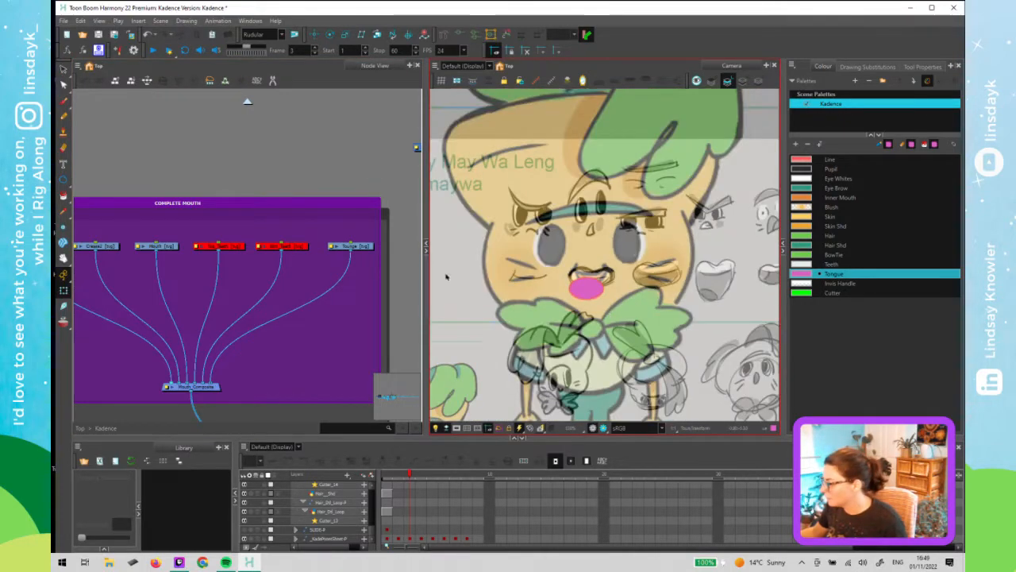
{"action": "left_click_drag", "start_coordinate": [333, 197], "coordinate": [224, 288]}
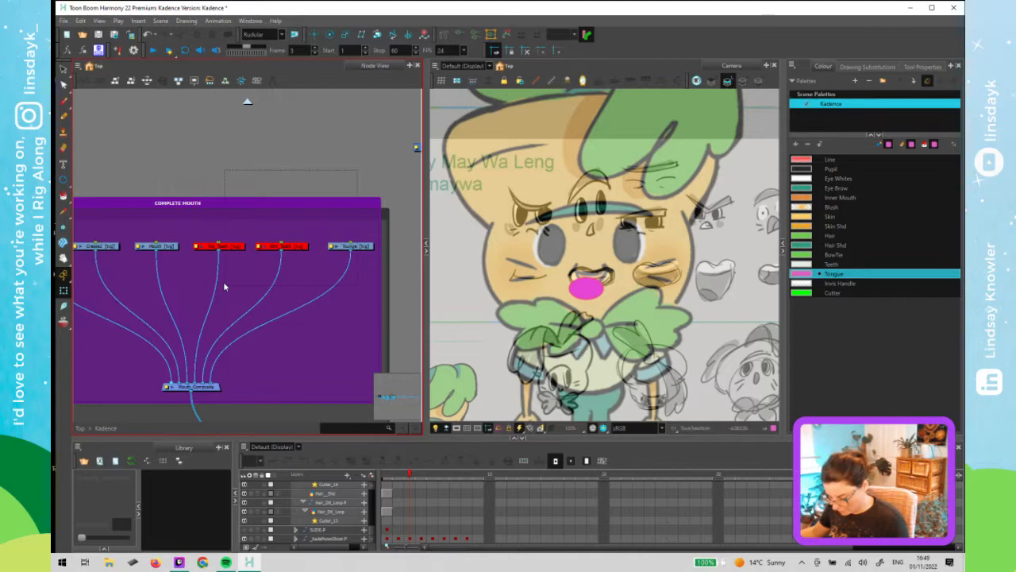
{"action": "key", "text": "a"}
{"action": "left_click", "coordinate": [204, 235]}
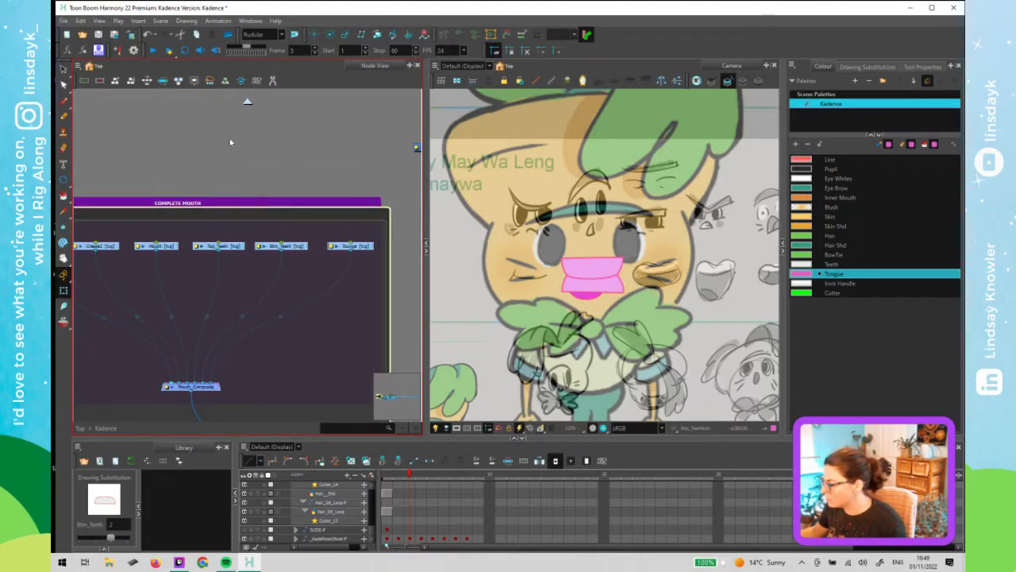
- Select the mouth rig nodes, show only their layers in the timeline, and move the playhead to frame 8
{"action": "left_click", "coordinate": [342, 261]}
{"action": "left_click_drag", "start_coordinate": [147, 226], "coordinate": [341, 268]}
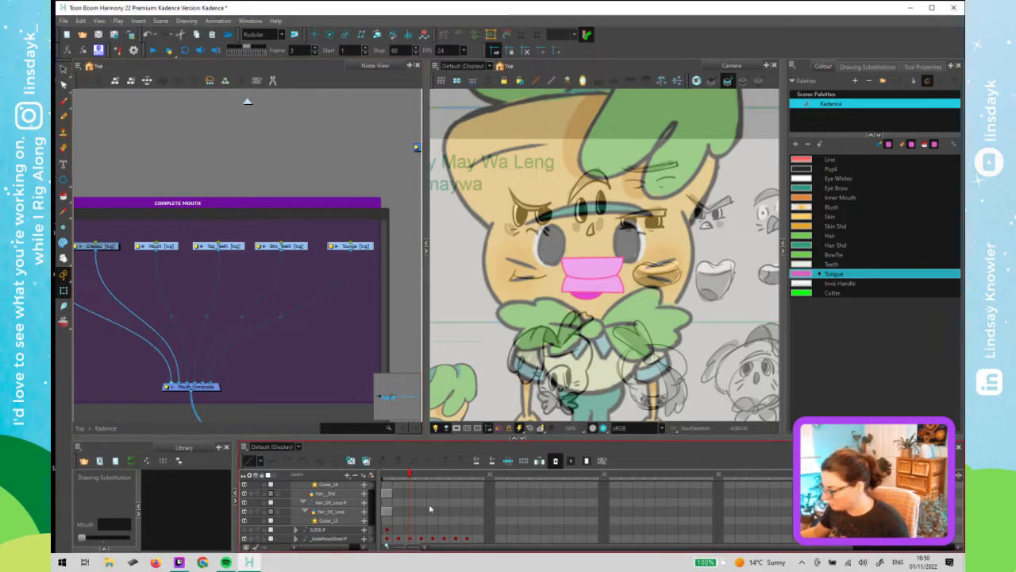
{"action": "key", "text": "o"}
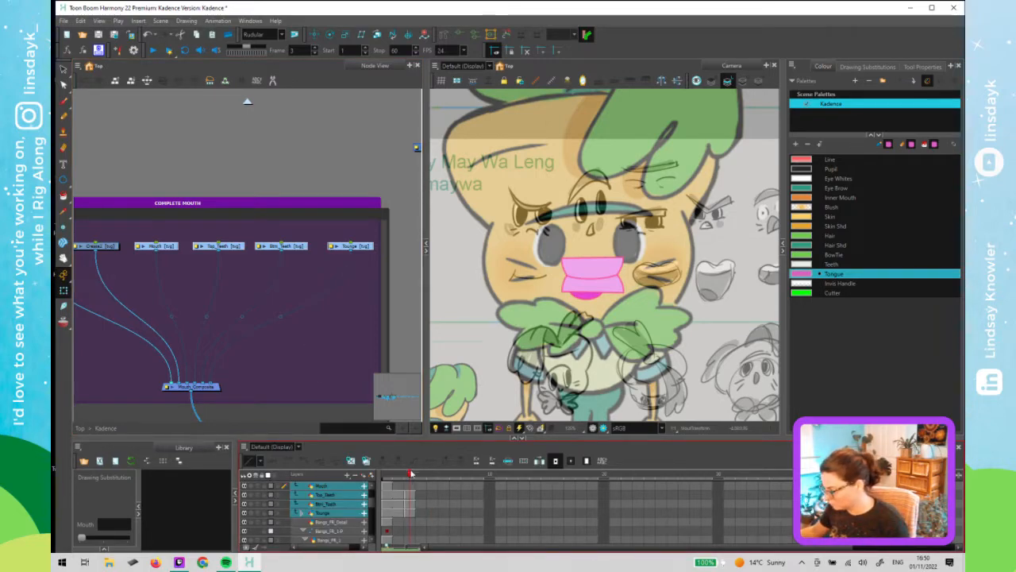
{"action": "left_click", "coordinate": [385, 482]}
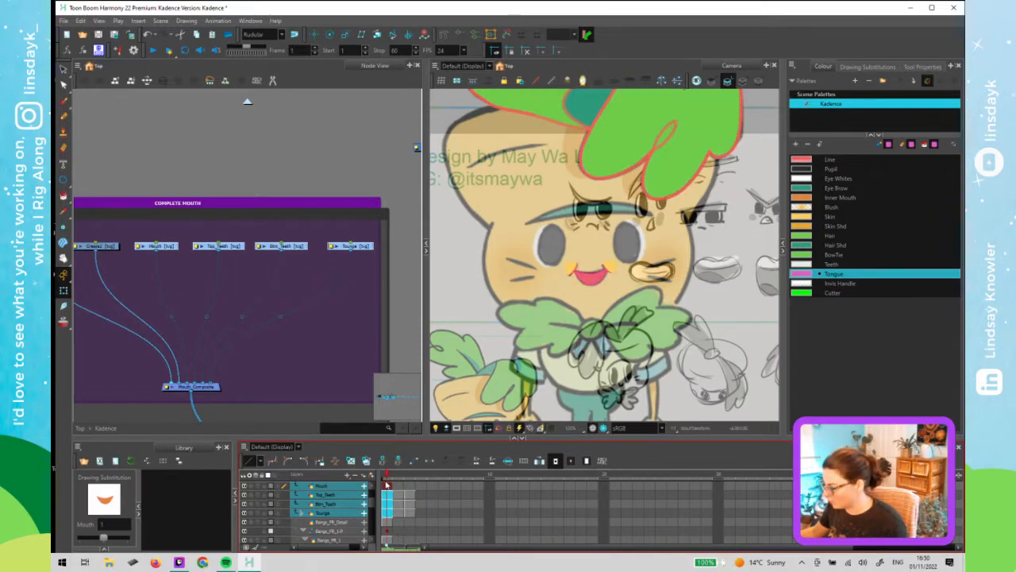
{"action": "left_click", "coordinate": [604, 272]}
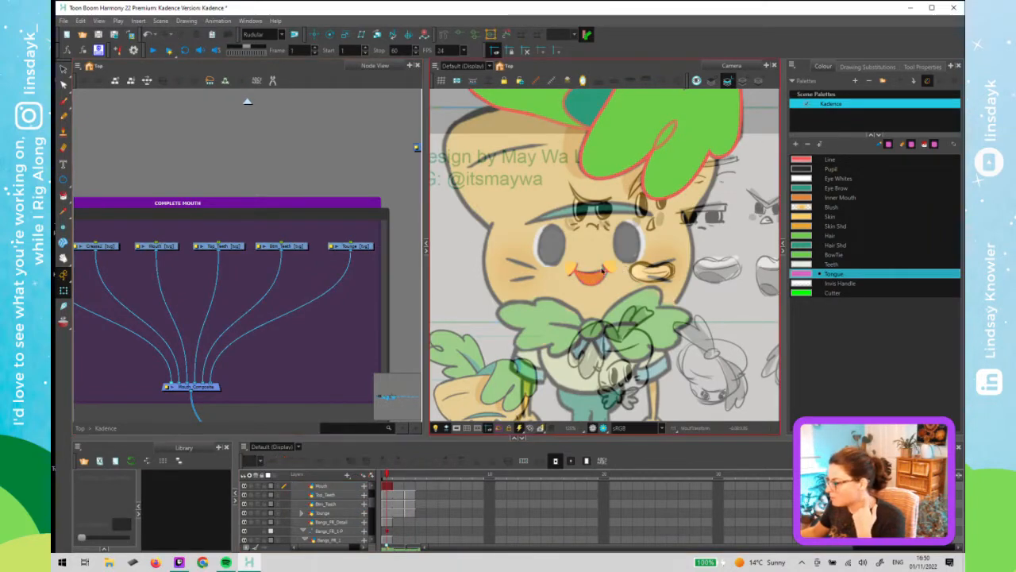
{"action": "scroll", "coordinate": [572, 273], "scroll_direction": "up", "scroll_amount": 3}
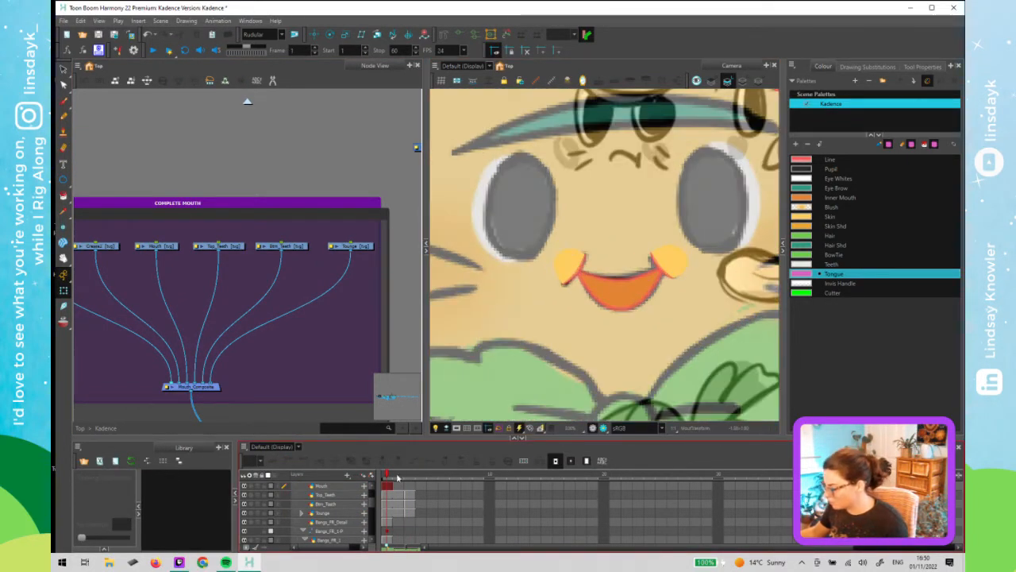
{"action": "left_click_drag", "start_coordinate": [395, 476], "coordinate": [467, 478]}
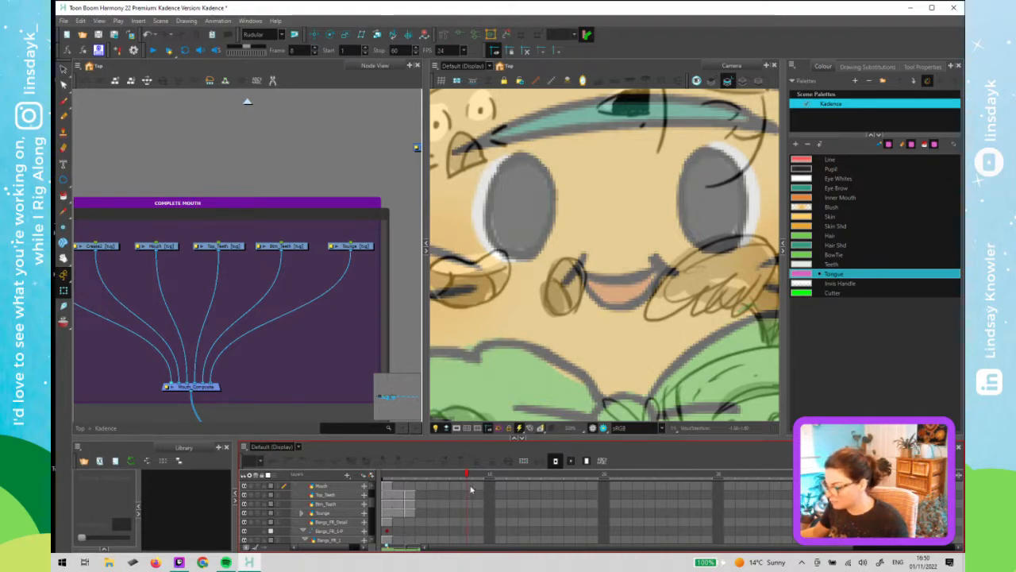
- Add the Alignment Guides and Advanced Animation toolbars to the workspace
{"action": "right_click", "coordinate": [652, 460]}
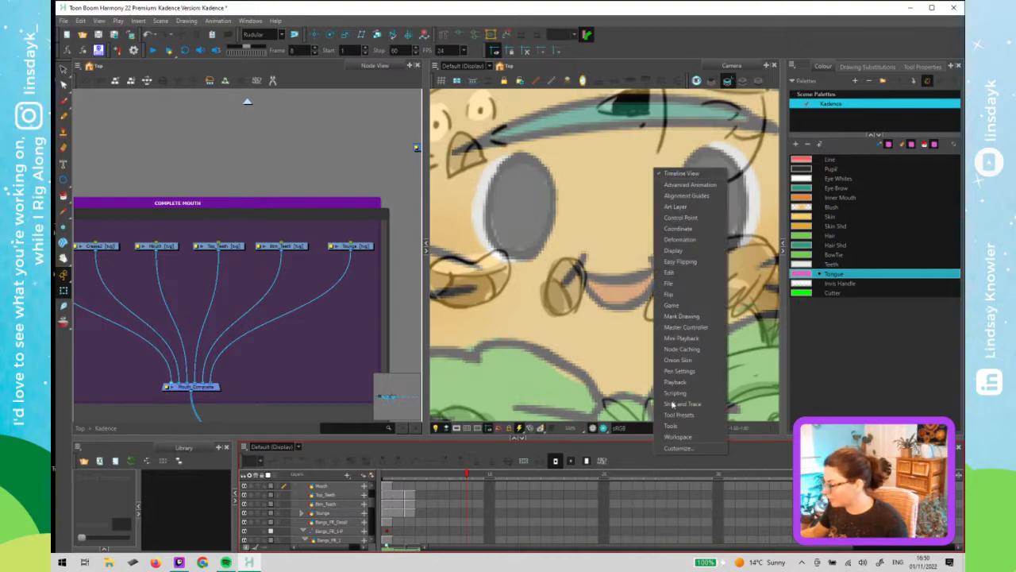
{"action": "left_click", "coordinate": [696, 195]}
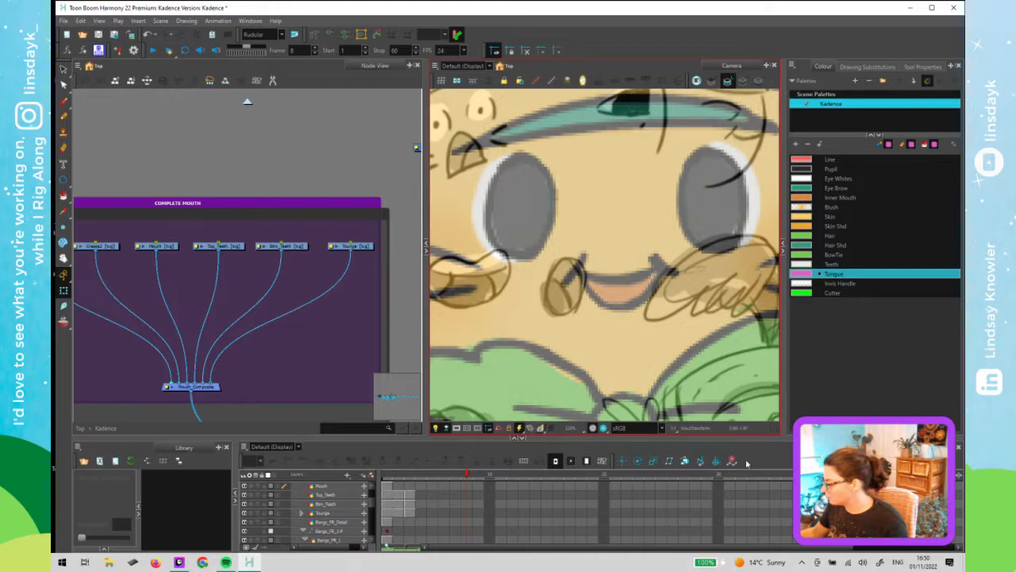
{"action": "right_click", "coordinate": [596, 34]}
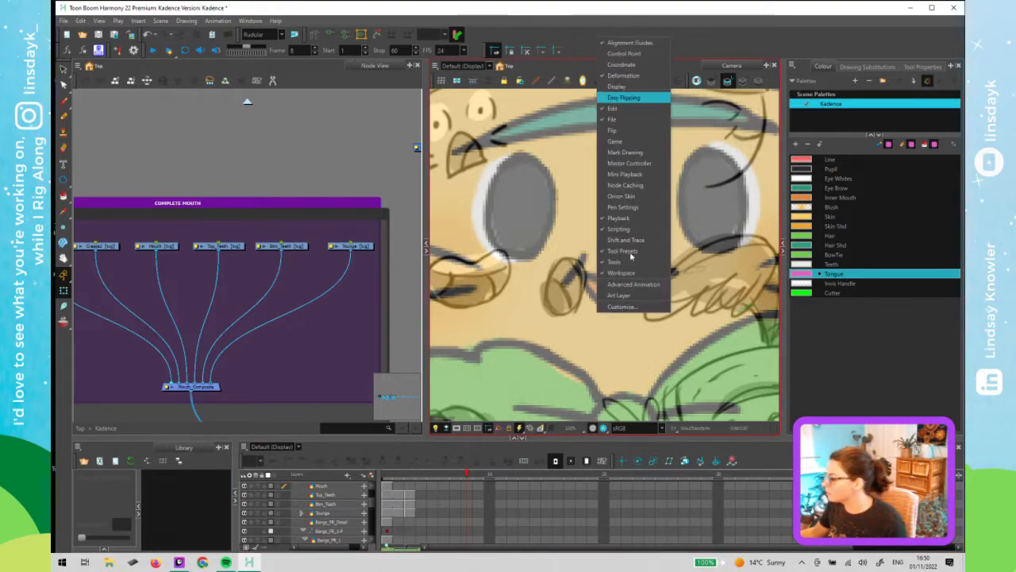
{"action": "left_click", "coordinate": [633, 283]}
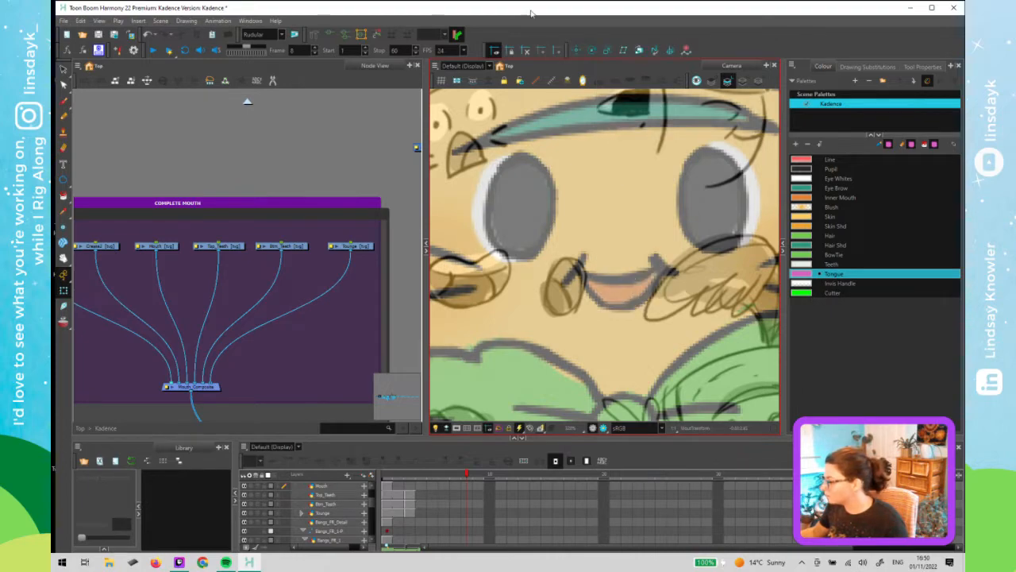
{"action": "right_click", "coordinate": [516, 35]}
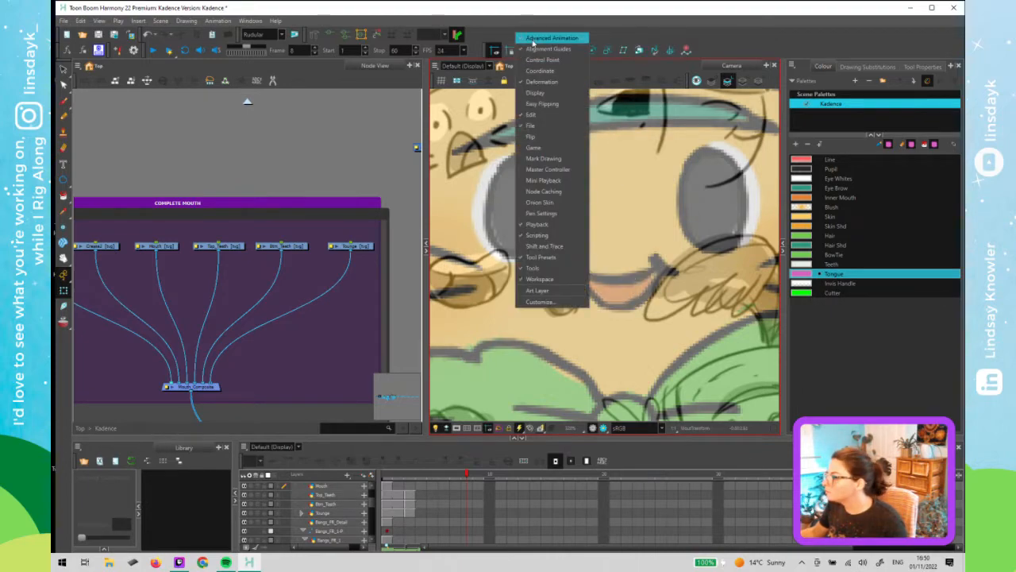
{"action": "left_click", "coordinate": [532, 43]}
{"action": "right_click", "coordinate": [532, 42]}
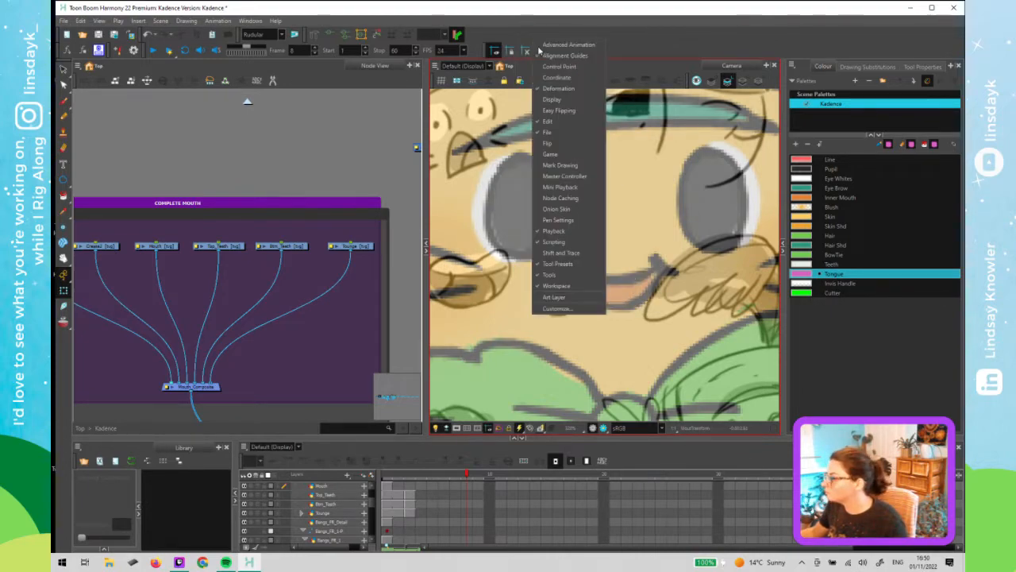
{"action": "left_click", "coordinate": [538, 46]}
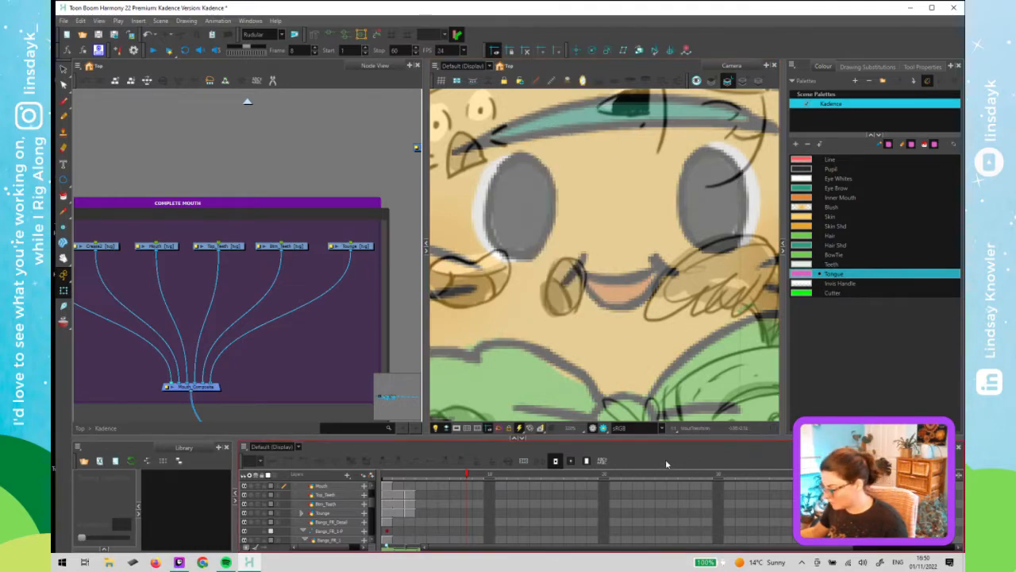
{"action": "right_click", "coordinate": [666, 459]}
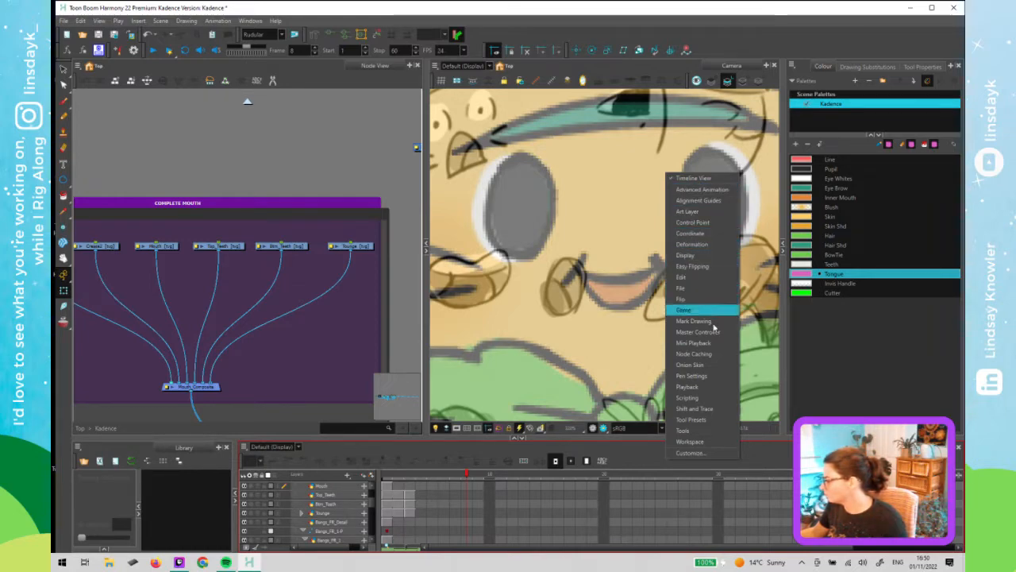
{"action": "left_click", "coordinate": [642, 460]}
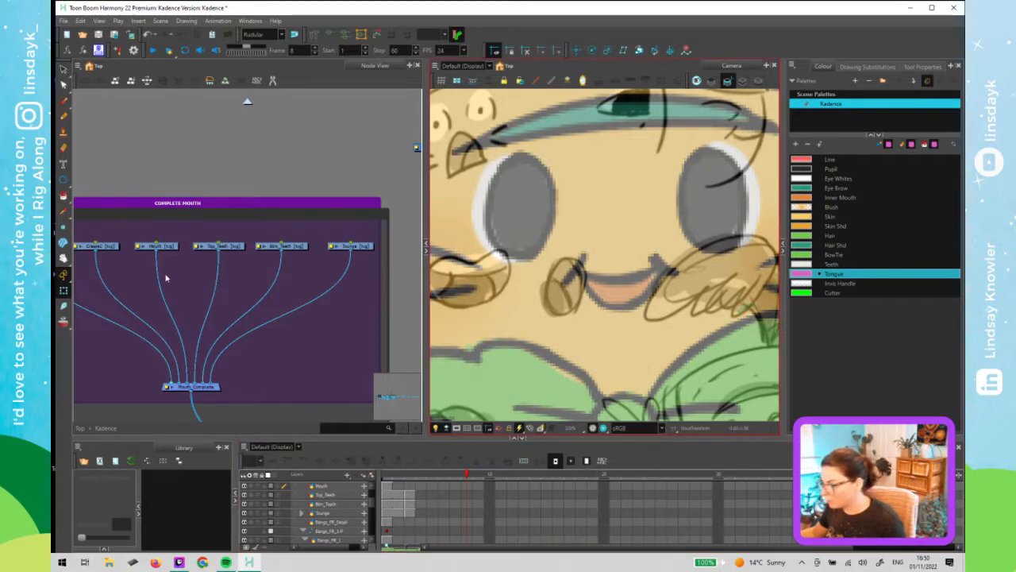
- Select the mouth, teeth and tongue layers and extend their exposure to frame 8
{"action": "left_click_drag", "start_coordinate": [172, 279], "coordinate": [277, 268]}
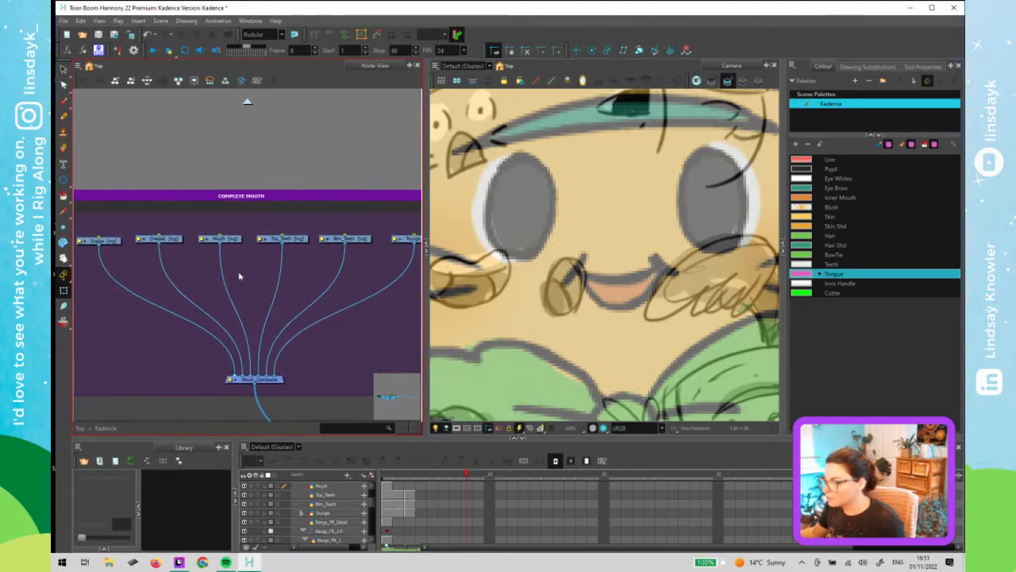
{"action": "scroll", "coordinate": [241, 274], "scroll_direction": "down", "scroll_amount": 2}
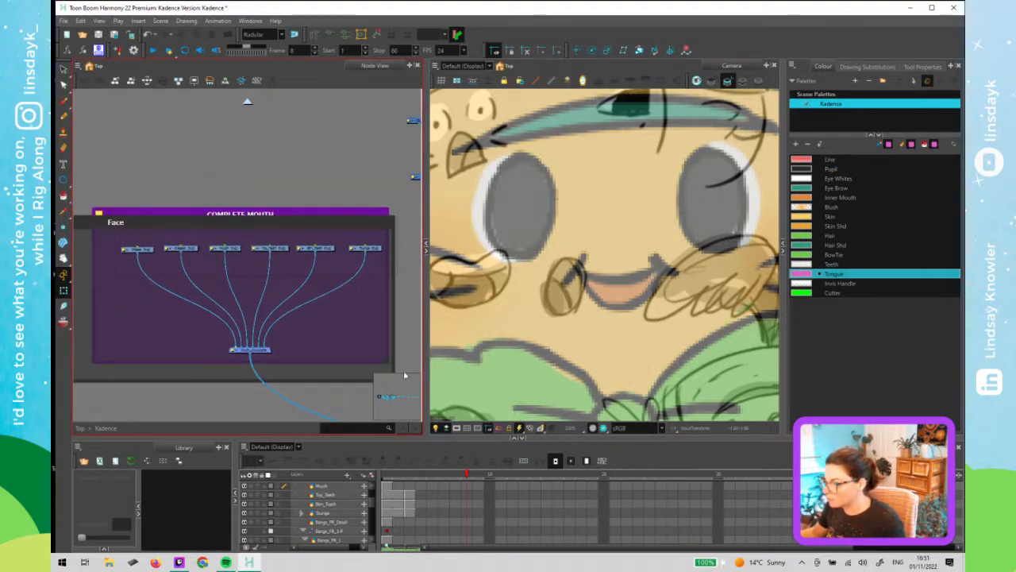
{"action": "left_click_drag", "start_coordinate": [405, 375], "coordinate": [406, 376]}
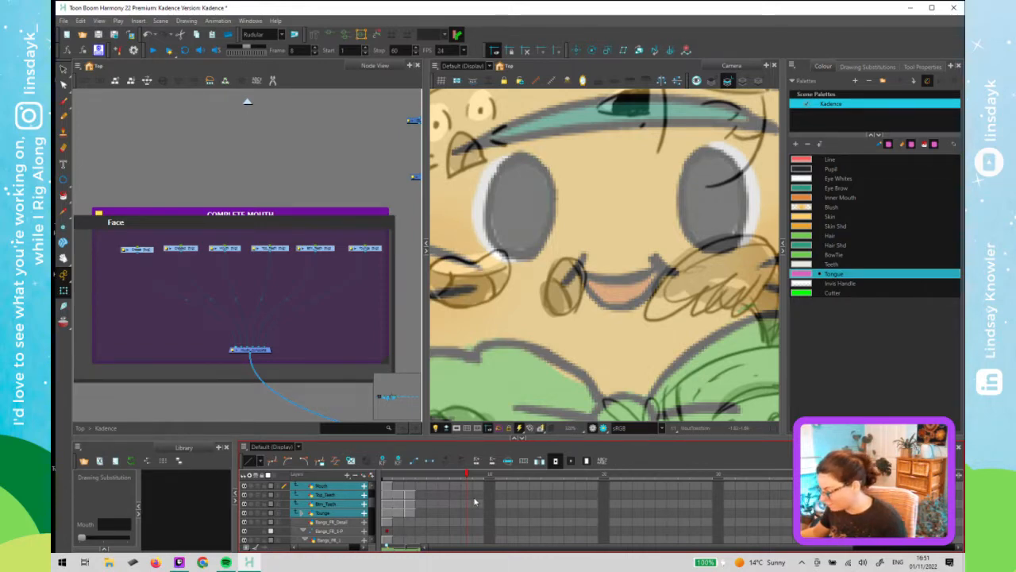
{"action": "key", "text": "F5"}
{"action": "left_click_drag", "start_coordinate": [466, 476], "coordinate": [356, 480]}
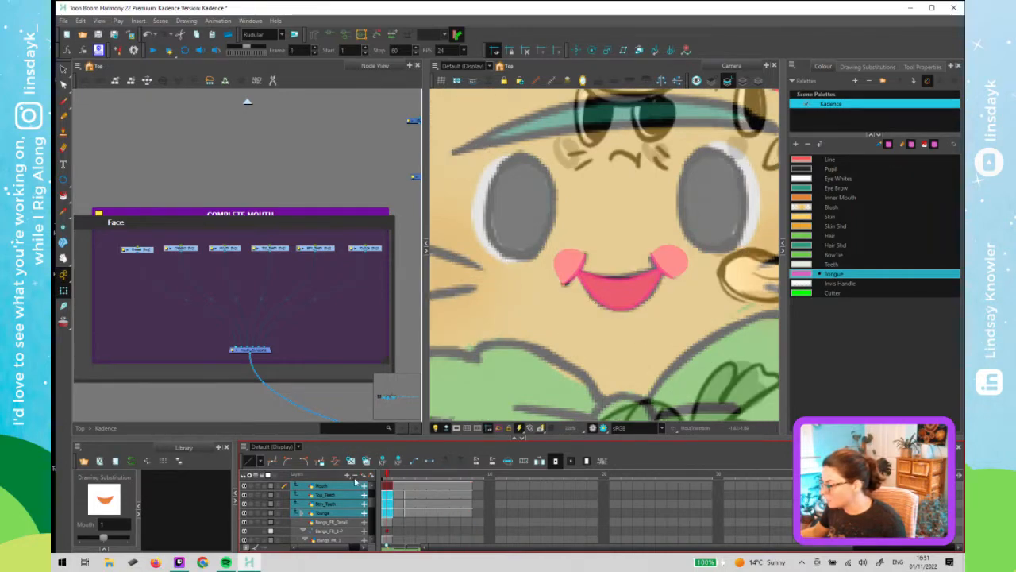
{"action": "left_click", "coordinate": [347, 379]}
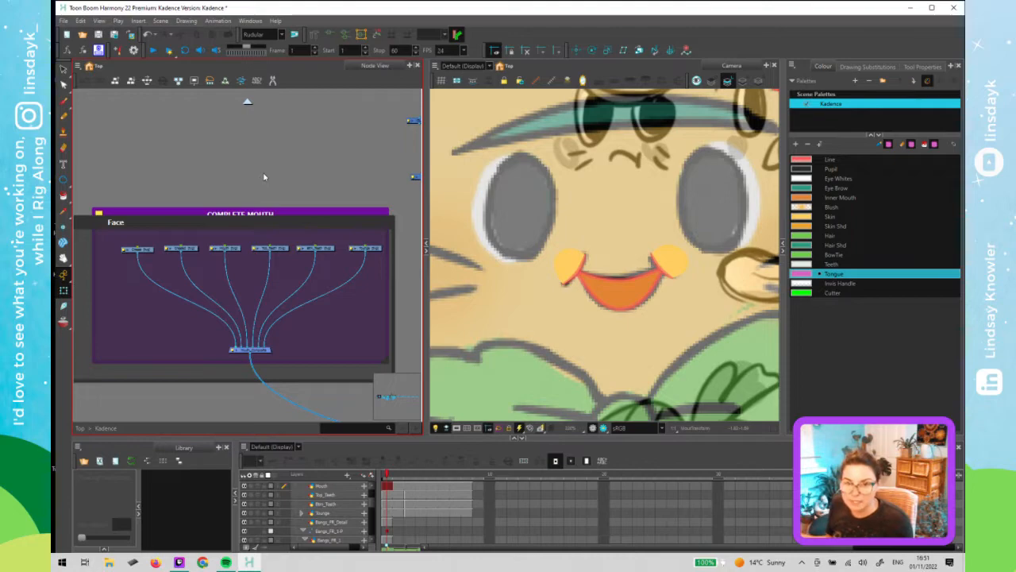
- Step forward through the frames to review the mouth, teeth and tongue drawings
{"action": "key", "text": "period"}
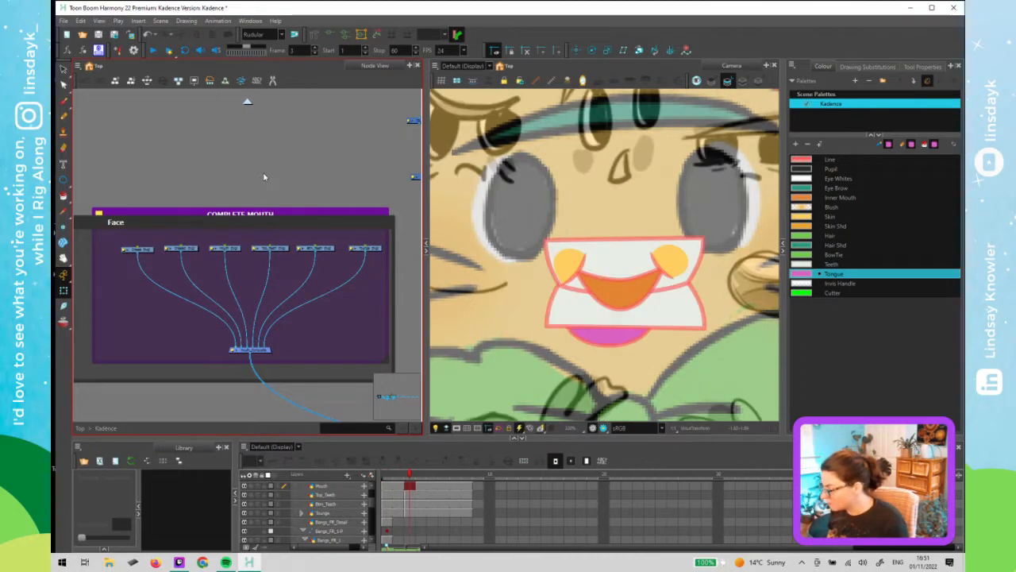
{"action": "key", "text": "period"}
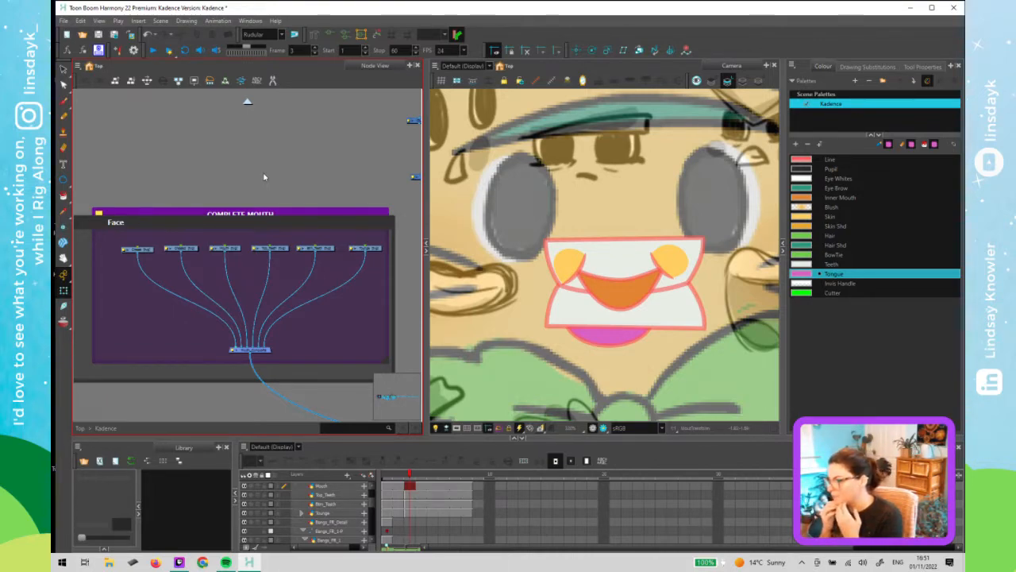
{"action": "key", "text": "period"}
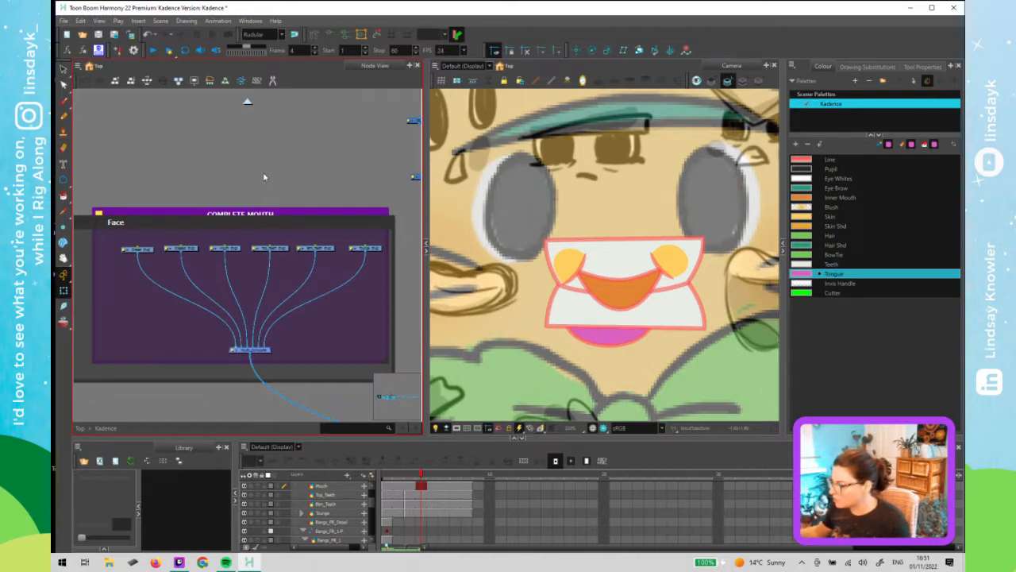
{"action": "left_click", "coordinate": [628, 289]}
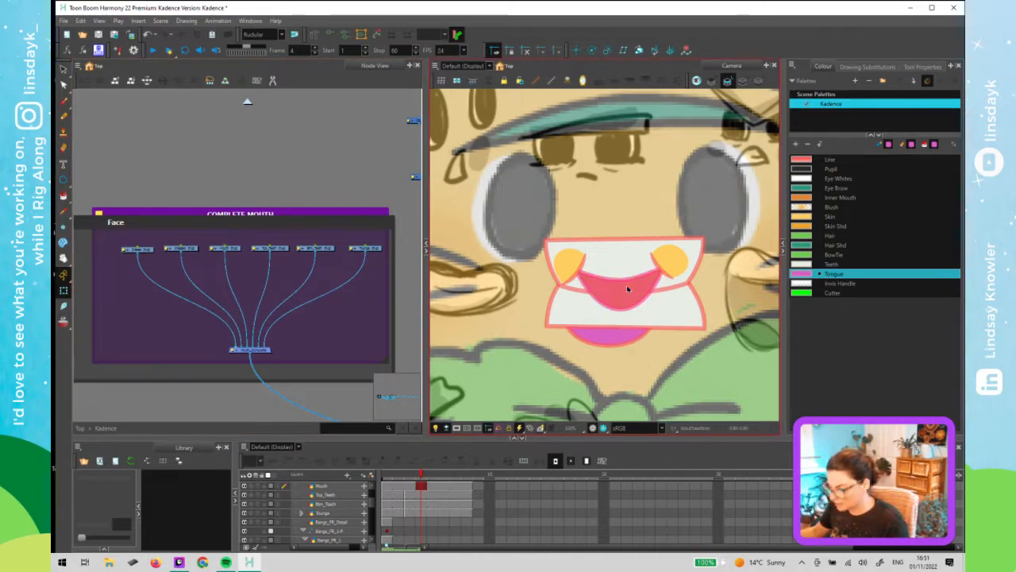
- Try swapping the drawing substitutions of the mouth and top teeth layers on frame 4
{"action": "left_click_drag", "start_coordinate": [104, 538], "coordinate": [125, 538]}
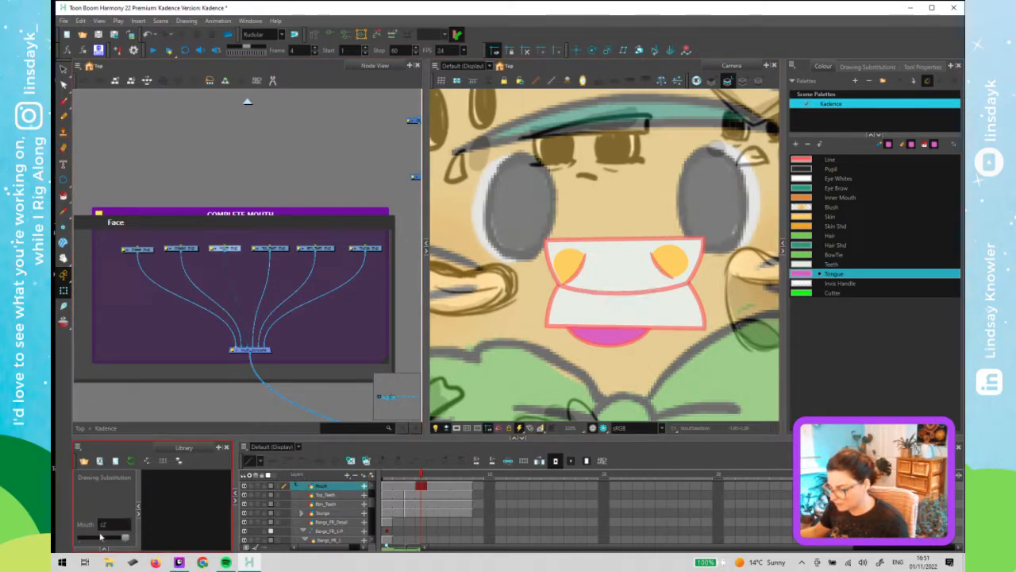
{"action": "left_click", "coordinate": [284, 250]}
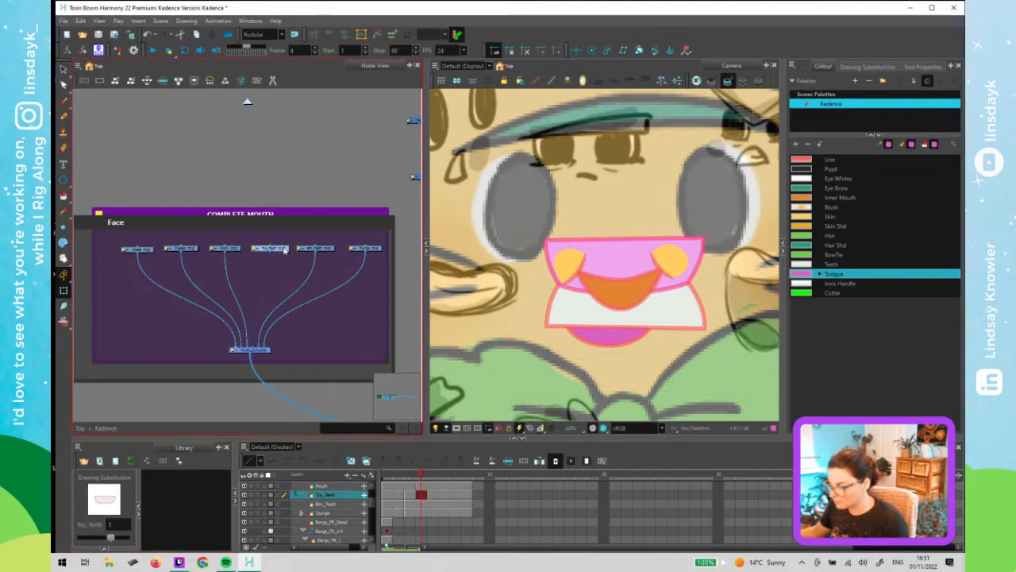
{"action": "left_click", "coordinate": [129, 545]}
{"action": "mouse_move", "coordinate": [129, 540]}
{"action": "left_mouse_down"}
{"action": "mouse_move", "coordinate": [95, 542]}
{"action": "mouse_move", "coordinate": [123, 543]}
{"action": "left_mouse_up"}
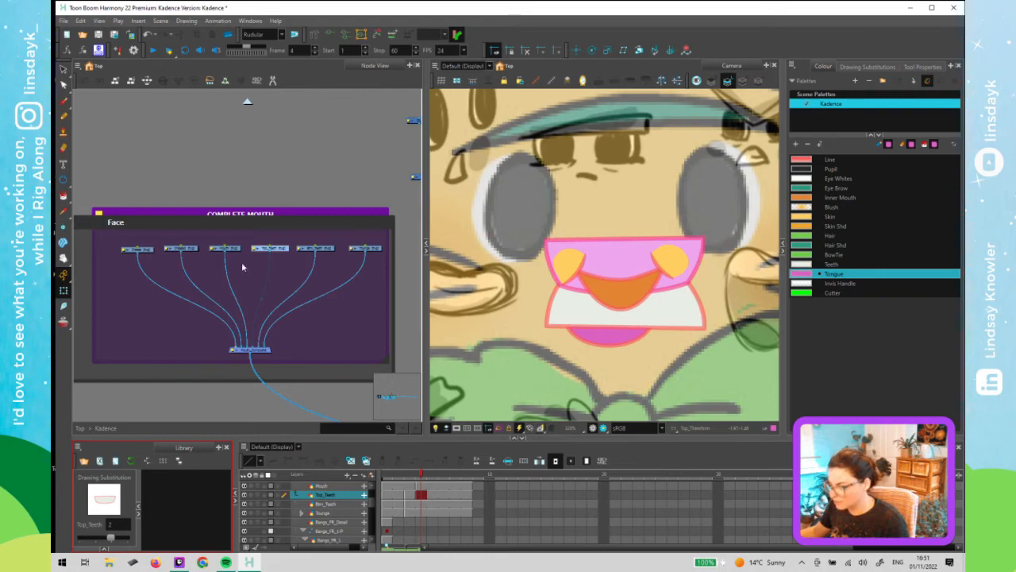
{"action": "left_click", "coordinate": [279, 186]}
{"action": "left_click", "coordinate": [606, 291]}
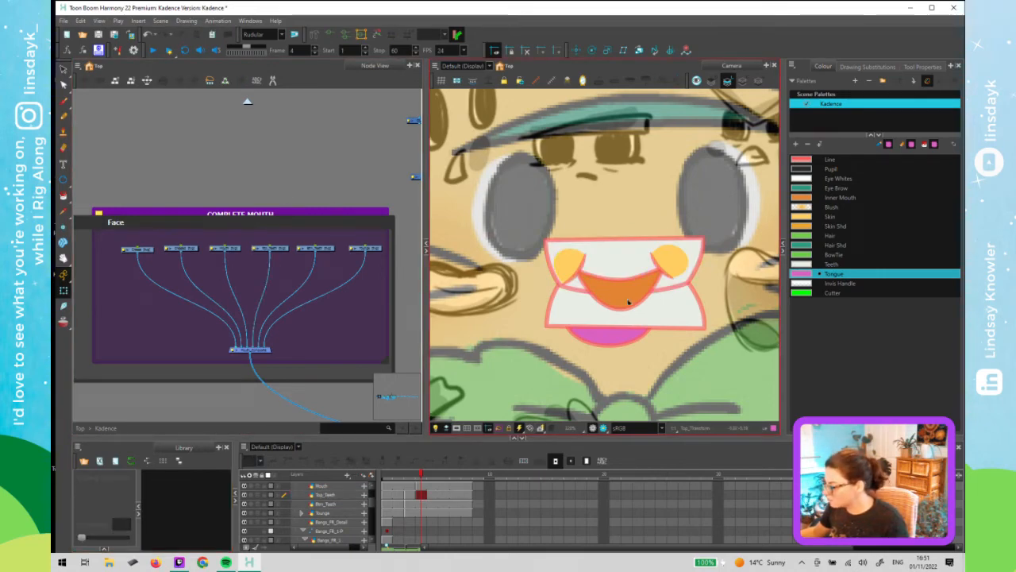
{"action": "left_click", "coordinate": [637, 298]}
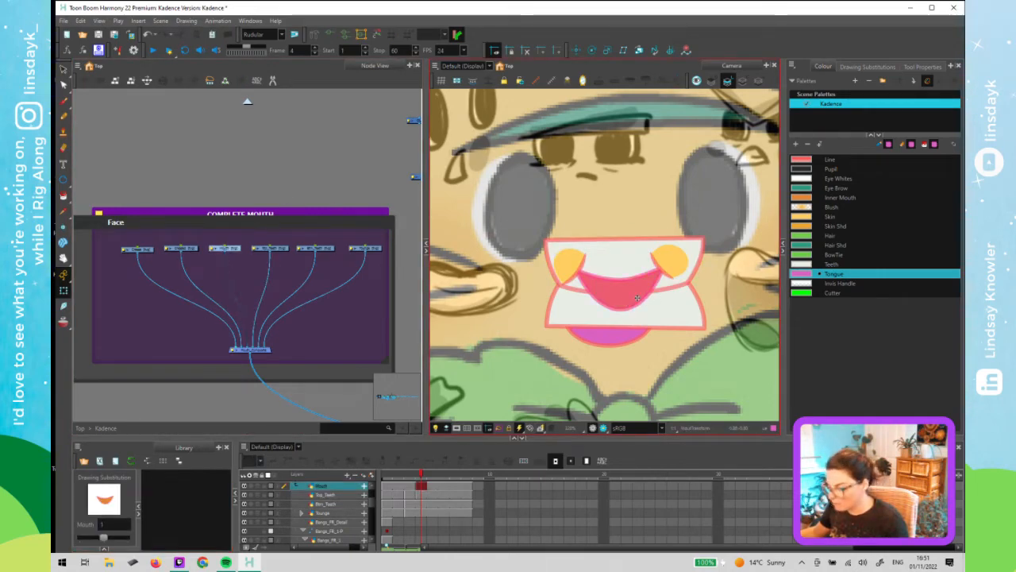
- Move the mouth composite node lower inside the mouth group
{"action": "left_click", "coordinate": [231, 259]}
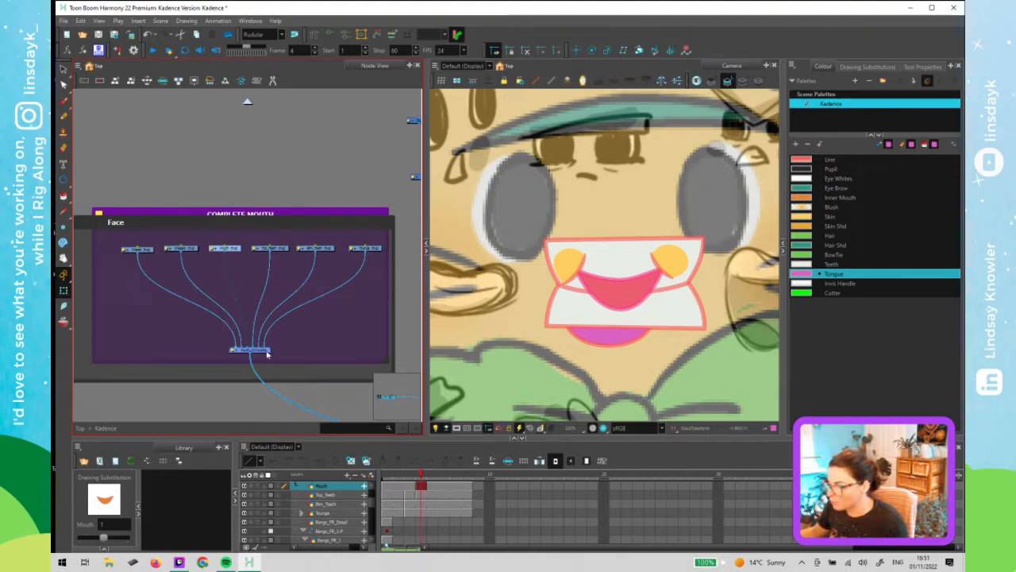
{"action": "left_click_drag", "start_coordinate": [266, 354], "coordinate": [268, 410]}
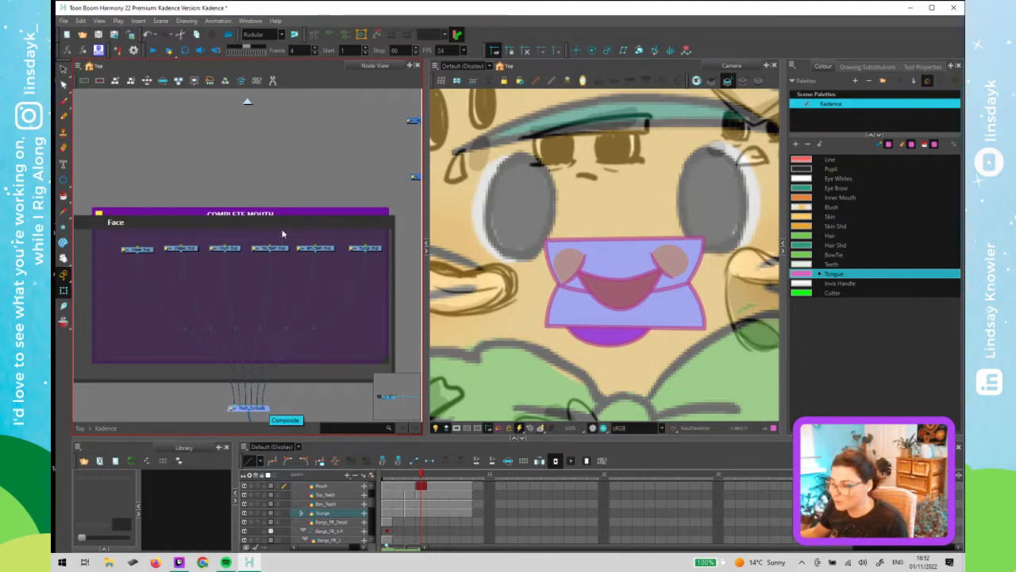
- Navigate the node view into the Eye_1 group to examine its node network
{"action": "scroll", "coordinate": [209, 307], "scroll_direction": "down", "scroll_amount": 4}
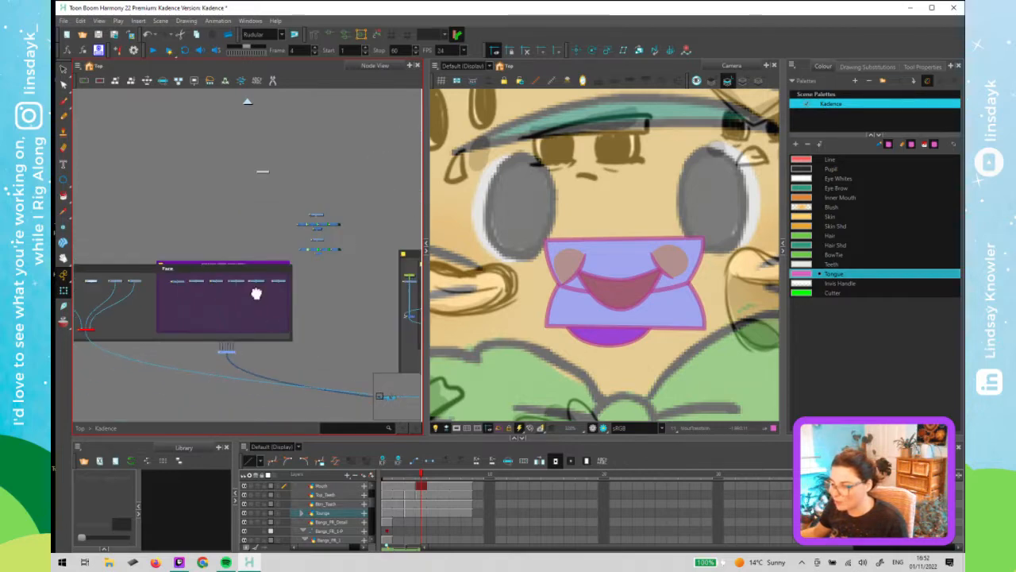
{"action": "left_click_drag", "start_coordinate": [257, 293], "coordinate": [564, 262]}
{"action": "scroll", "coordinate": [351, 247], "scroll_direction": "up", "scroll_amount": 1}
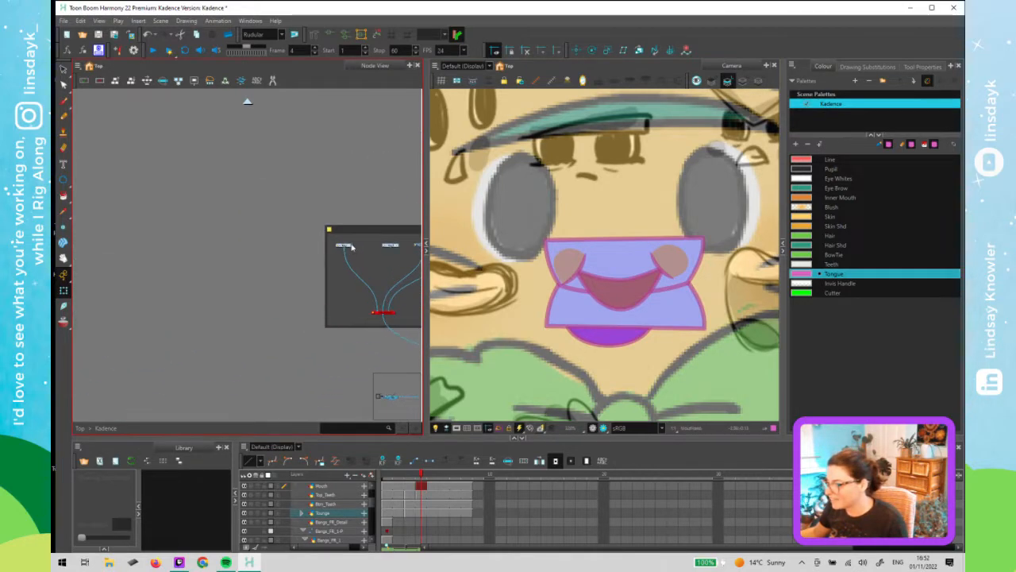
{"action": "double_click", "coordinate": [352, 249]}
{"action": "scroll", "coordinate": [346, 250], "scroll_direction": "down", "scroll_amount": 3}
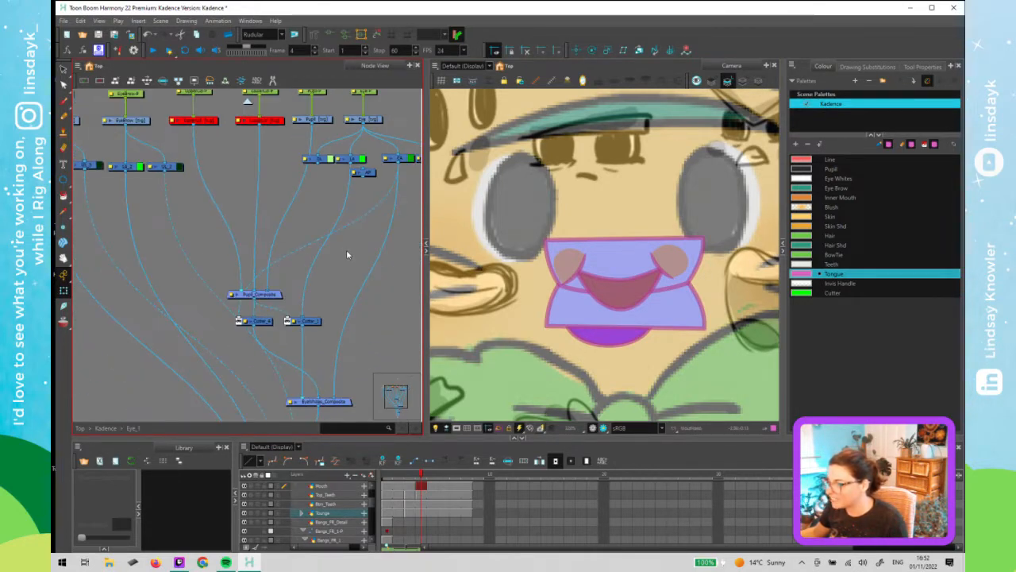
{"action": "left_click_drag", "start_coordinate": [295, 253], "coordinate": [244, 240]}
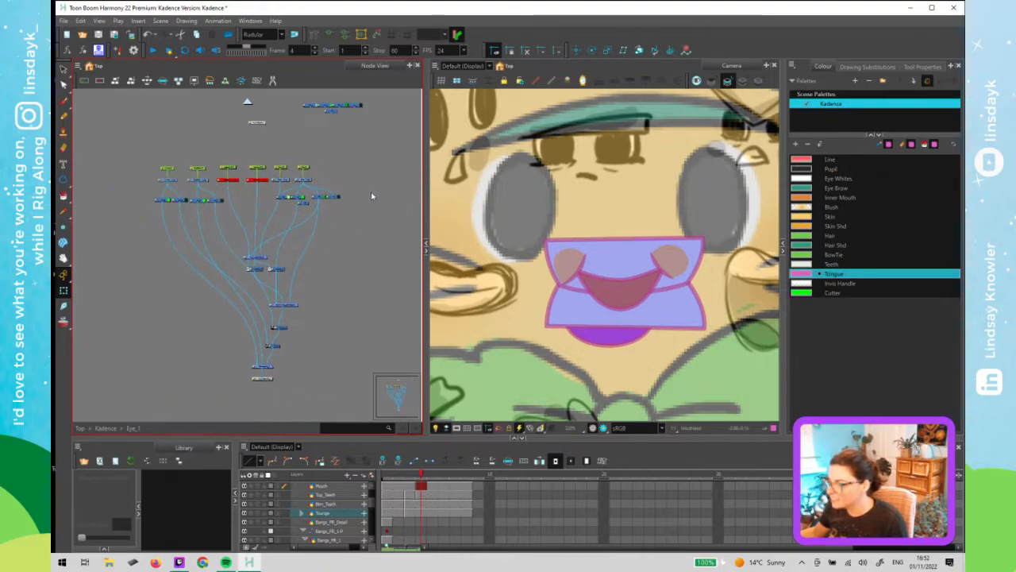
- Copy the selected nodes from the Eye_1 group and paste them into the Kadence top level of the node network
{"action": "mouse_move", "coordinate": [372, 196]}
{"action": "left_mouse_down"}
{"action": "mouse_move", "coordinate": [164, 268]}
{"action": "mouse_move", "coordinate": [148, 370]}
{"action": "mouse_move", "coordinate": [146, 358]}
{"action": "left_mouse_up"}
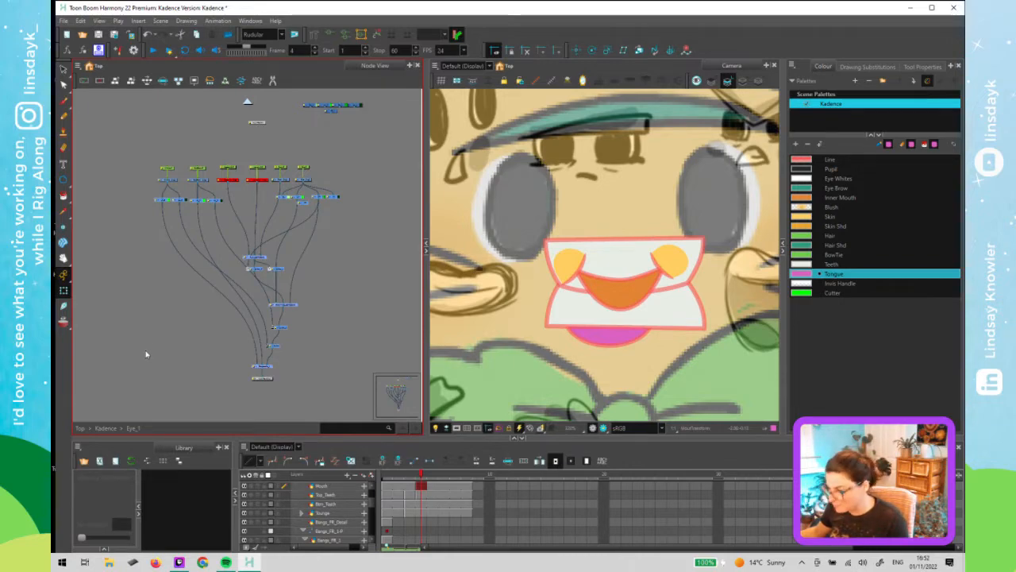
{"action": "left_click", "coordinate": [248, 102]}
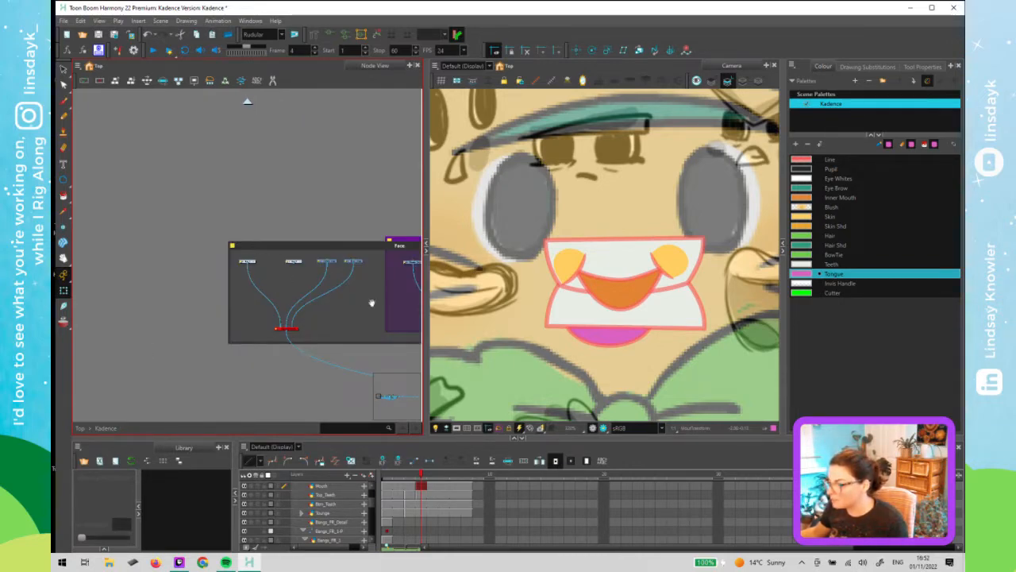
{"action": "left_click_drag", "start_coordinate": [371, 303], "coordinate": [163, 293]}
{"action": "left_click_drag", "start_coordinate": [377, 269], "coordinate": [108, 273]}
{"action": "left_click_drag", "start_coordinate": [411, 259], "coordinate": [176, 253]}
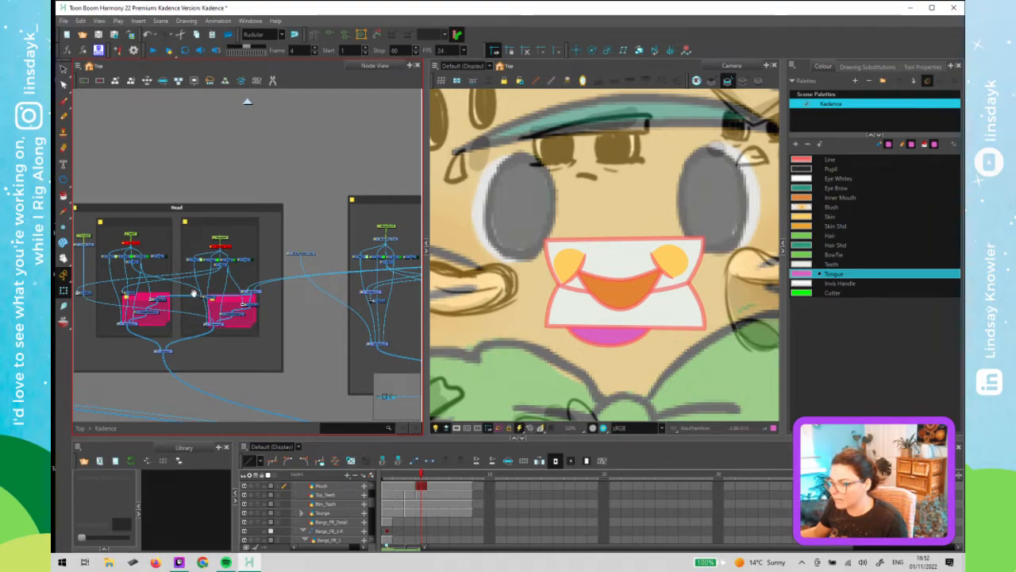
{"action": "left_click_drag", "start_coordinate": [293, 256], "coordinate": [427, 202]}
{"action": "left_click_drag", "start_coordinate": [147, 250], "coordinate": [353, 262]}
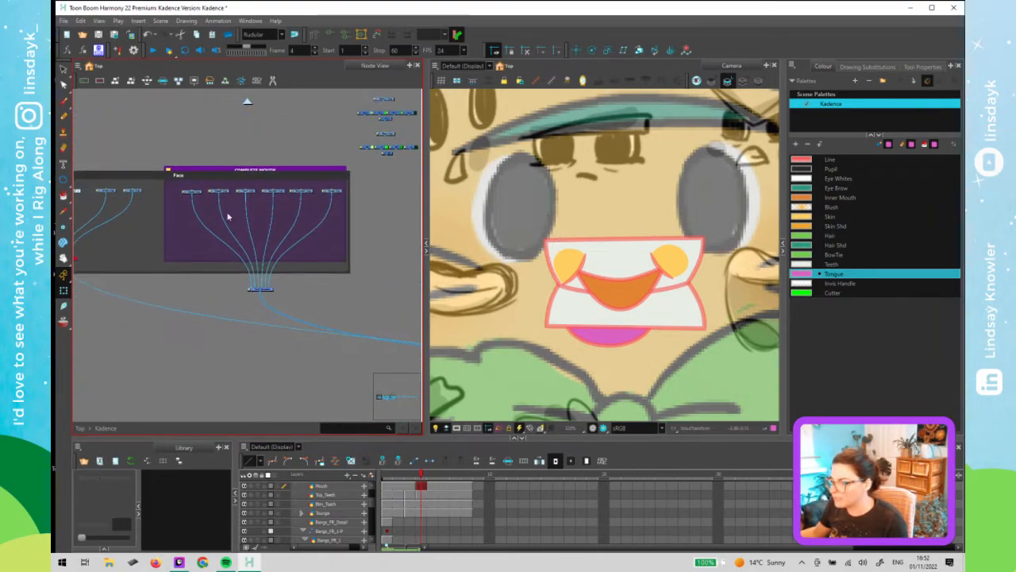
{"action": "left_click", "coordinate": [184, 354]}
{"action": "key", "text": "ctrl+v"}
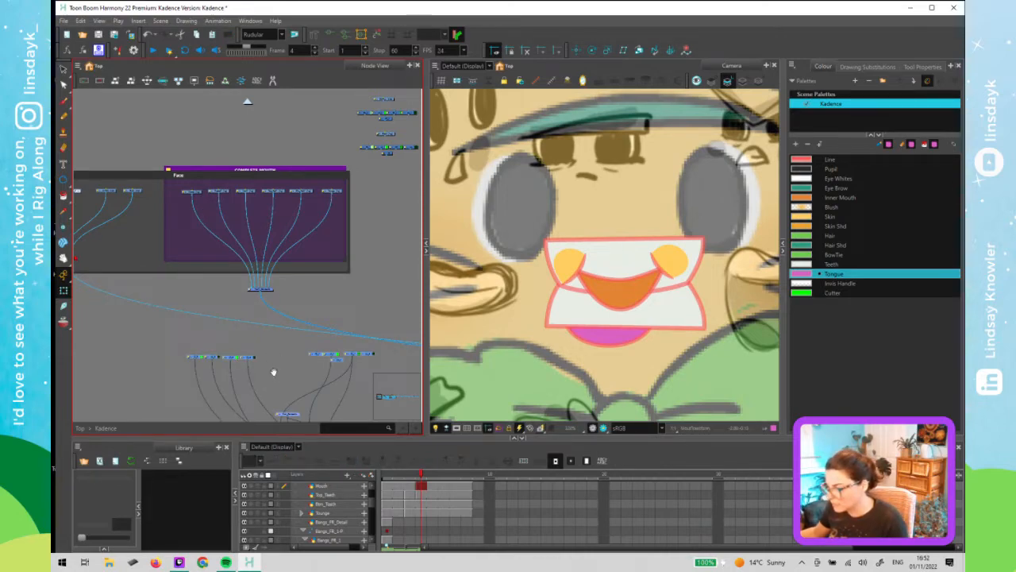
- Examine the pasted nodes and the Eye_1 group's node network
{"action": "scroll", "coordinate": [272, 222], "scroll_direction": "down", "scroll_amount": 5}
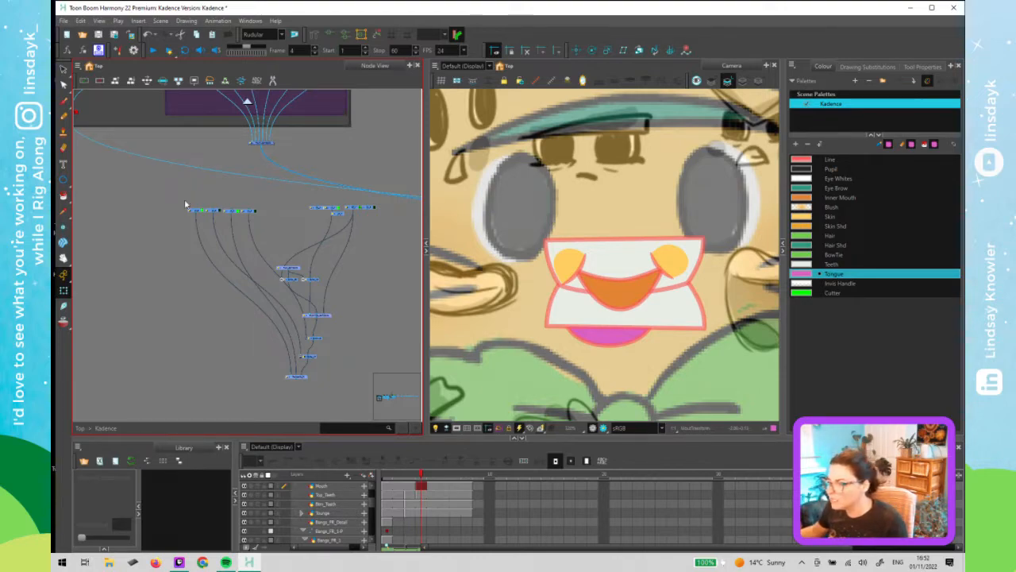
{"action": "scroll", "coordinate": [190, 214], "scroll_direction": "up", "scroll_amount": 6}
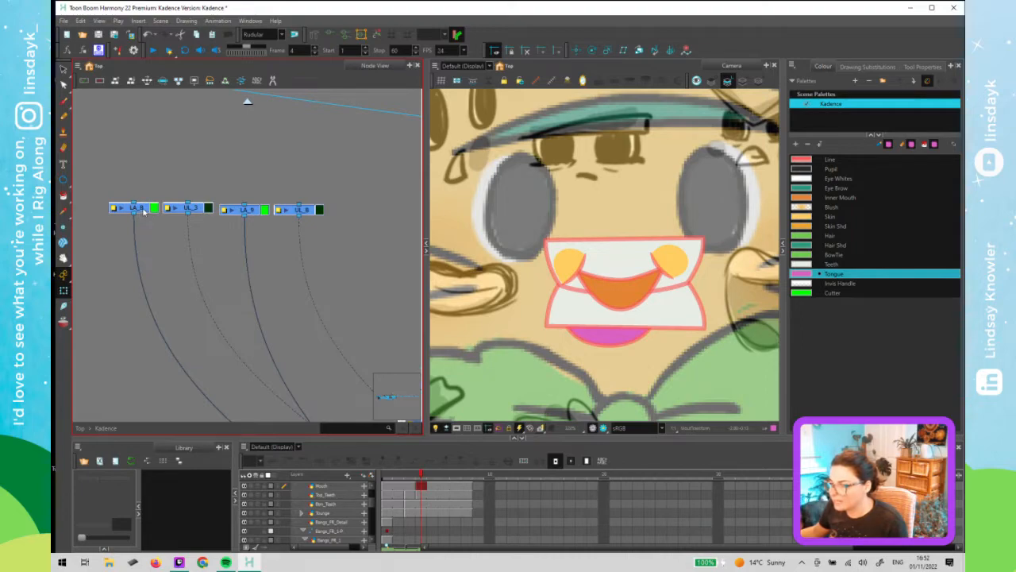
{"action": "left_click", "coordinate": [180, 189]}
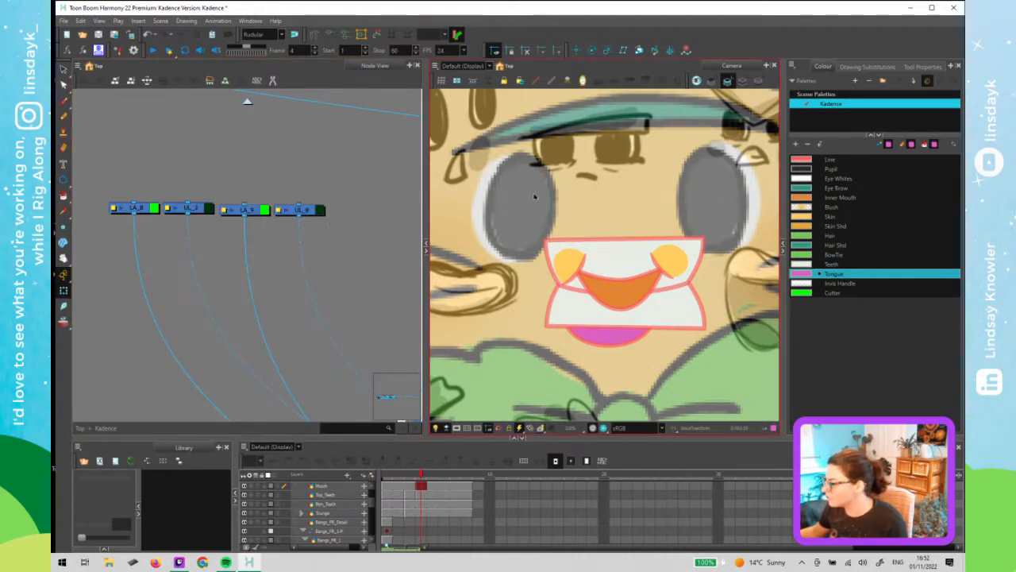
{"action": "scroll", "coordinate": [139, 226], "scroll_direction": "down", "scroll_amount": 6}
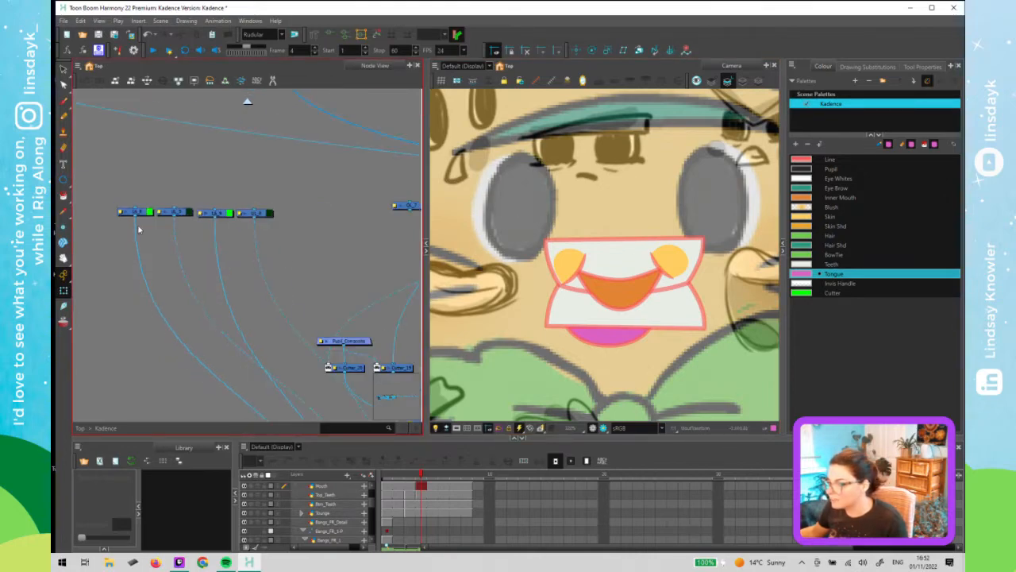
{"action": "left_click_drag", "start_coordinate": [137, 228], "coordinate": [366, 306]}
{"action": "scroll", "coordinate": [272, 198], "scroll_direction": "up", "scroll_amount": 3}
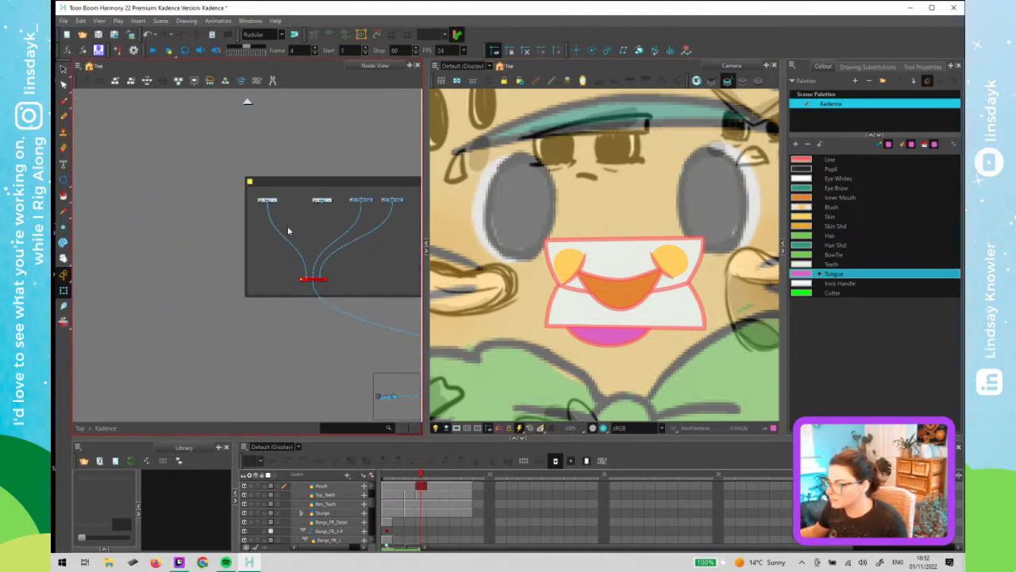
{"action": "left_click", "coordinate": [321, 295]}
{"action": "key", "text": "a"}
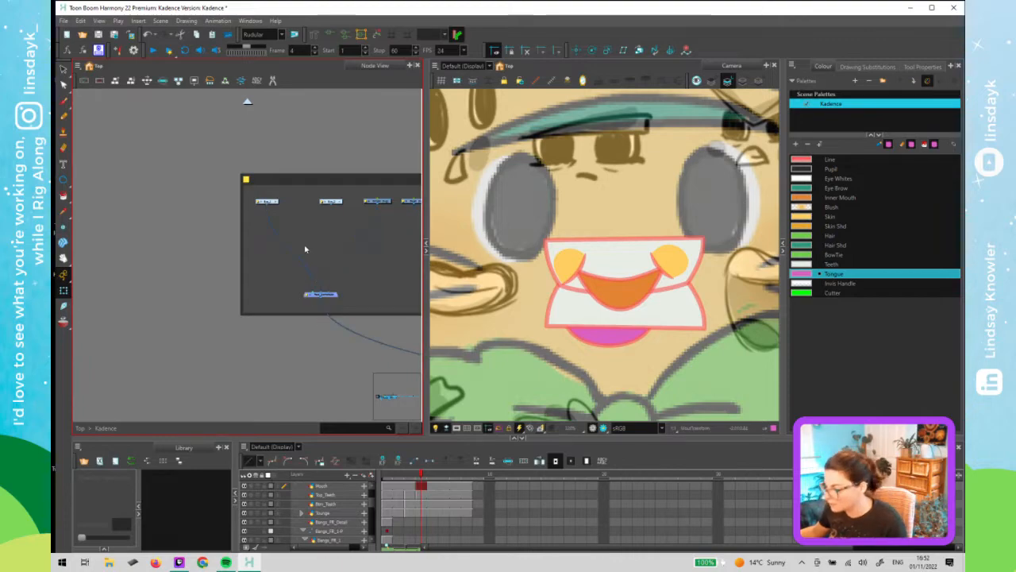
{"action": "left_click", "coordinate": [275, 202]}
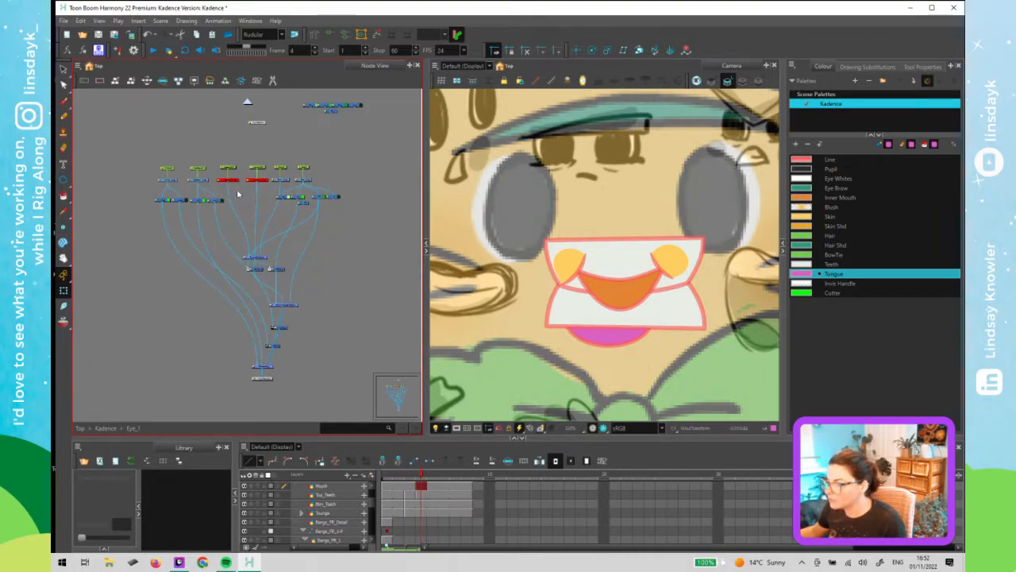
{"action": "scroll", "coordinate": [312, 189], "scroll_direction": "up", "scroll_amount": 2}
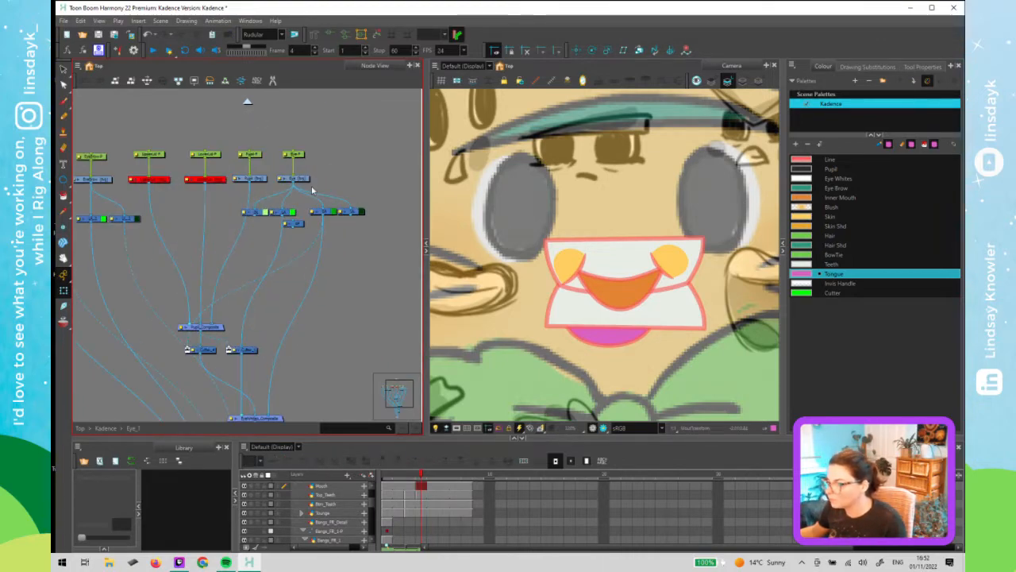
{"action": "scroll", "coordinate": [286, 218], "scroll_direction": "up", "scroll_amount": 2}
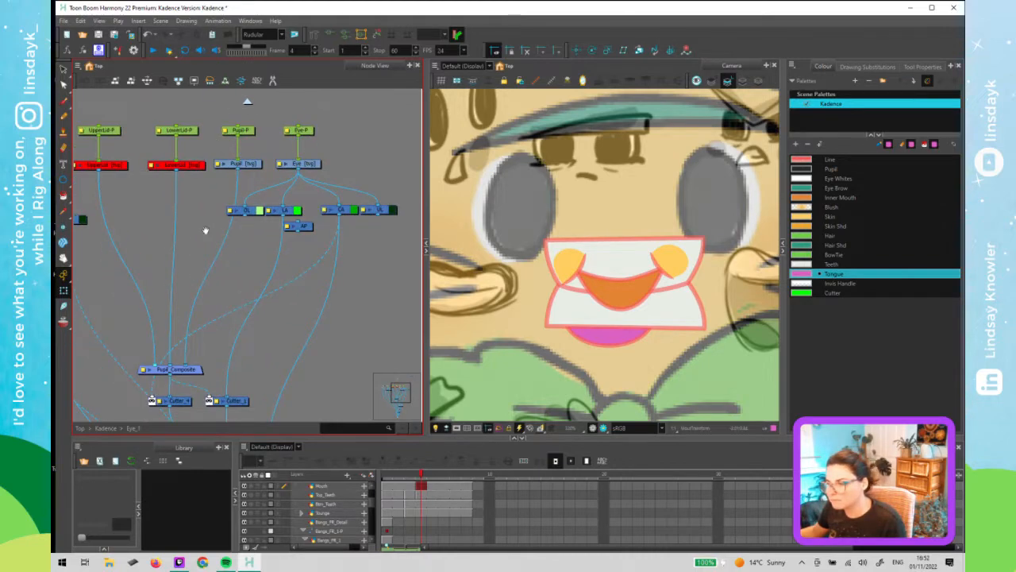
{"action": "scroll", "coordinate": [205, 230], "scroll_direction": "down", "scroll_amount": 2}
{"action": "scroll", "coordinate": [193, 220], "scroll_direction": "down", "scroll_amount": 2}
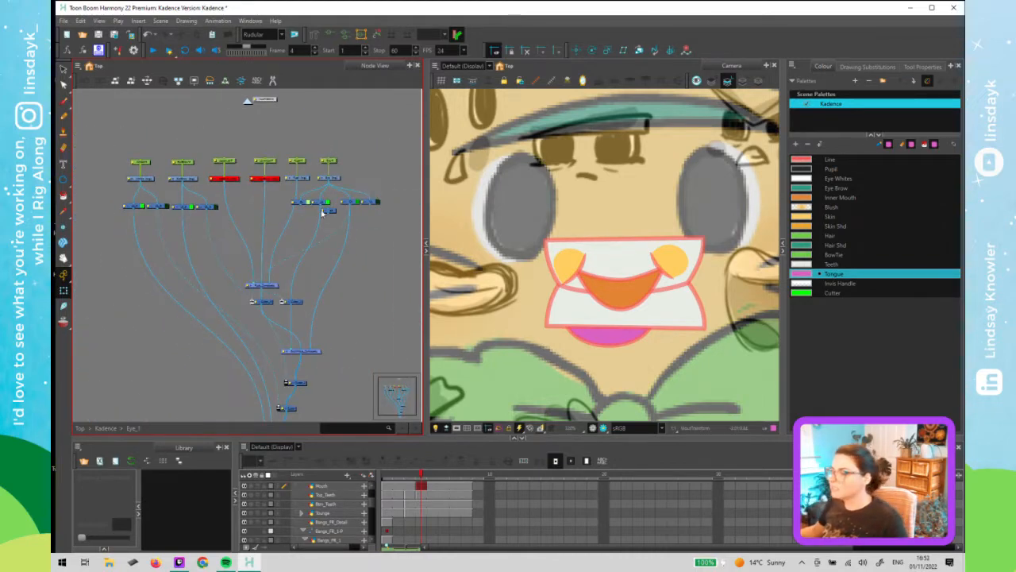
{"action": "scroll", "coordinate": [344, 184], "scroll_direction": "up", "scroll_amount": 3}
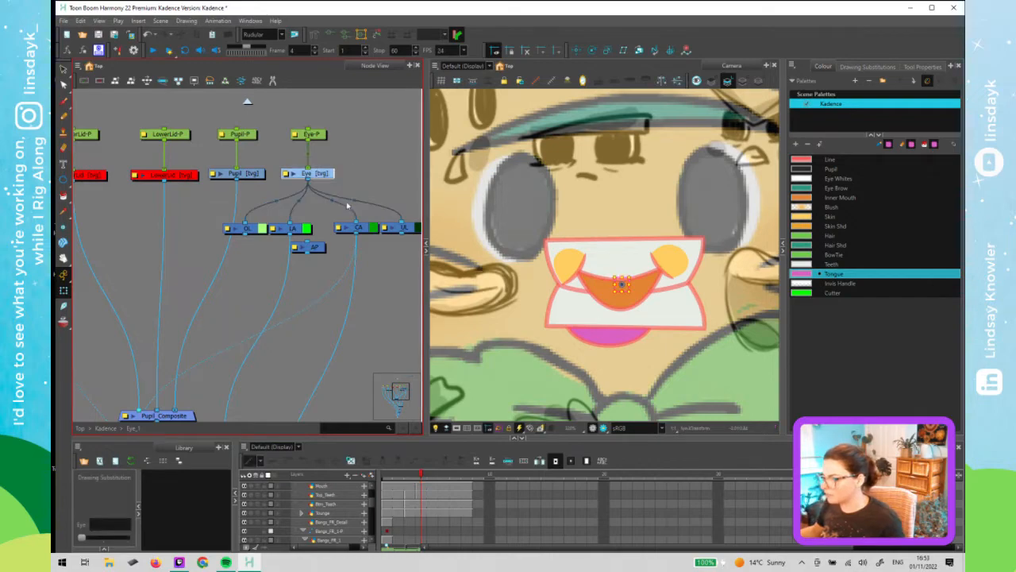
- Select the Eye node inside the Eye_1 group and toggle the viewer's display mode
{"action": "key", "text": "alt+s"}
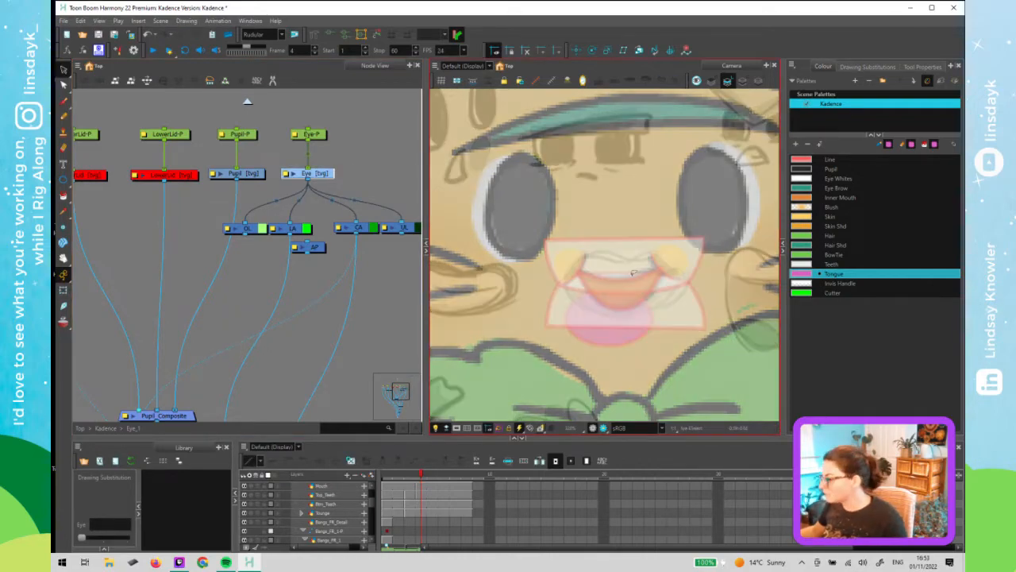
{"action": "left_click", "coordinate": [744, 80]}
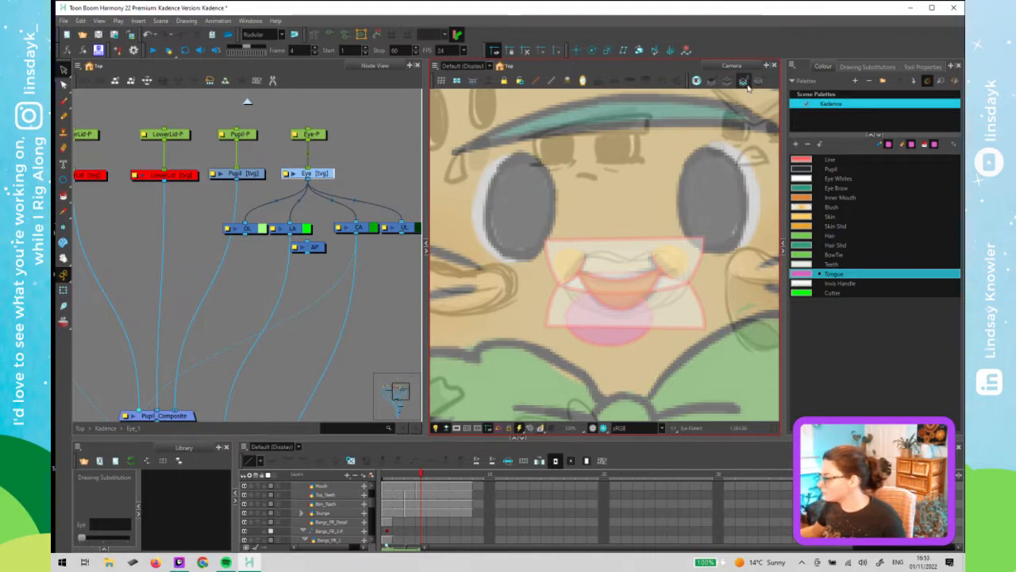
{"action": "left_click", "coordinate": [322, 176]}
{"action": "scroll", "coordinate": [323, 218], "scroll_direction": "down", "scroll_amount": 4}
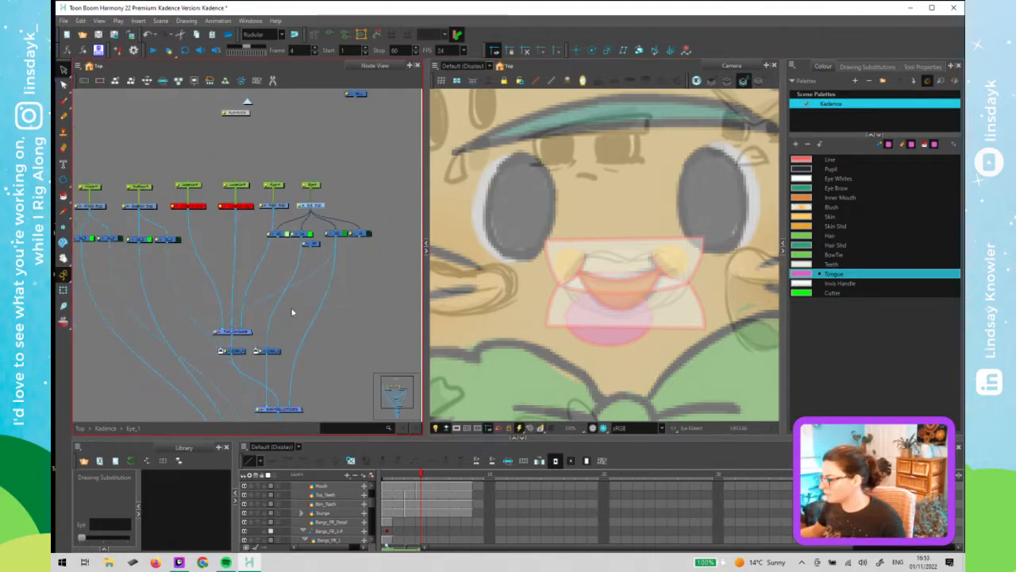
{"action": "left_click_drag", "start_coordinate": [293, 178], "coordinate": [277, 122]}
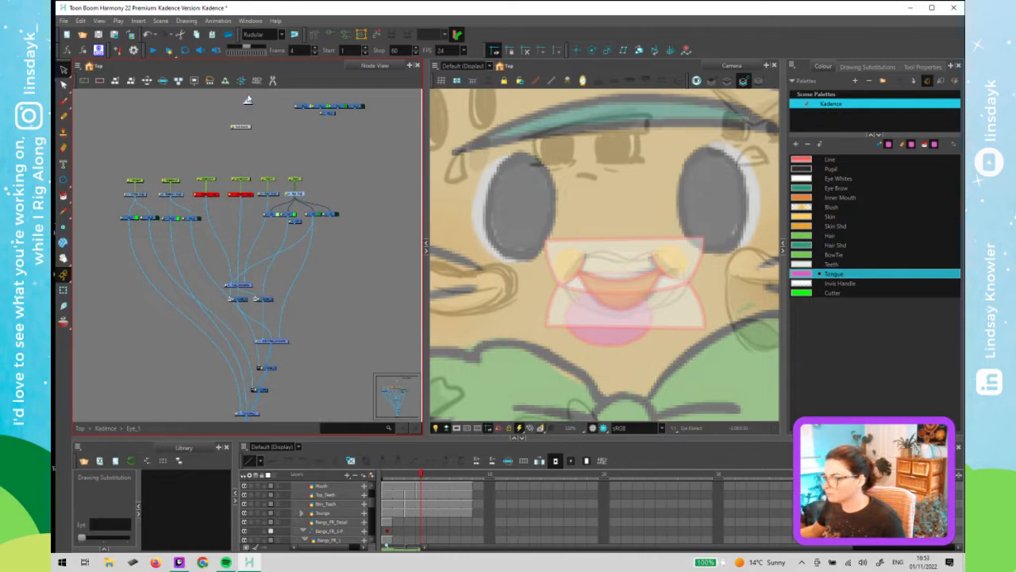
{"action": "left_click", "coordinate": [248, 102]}
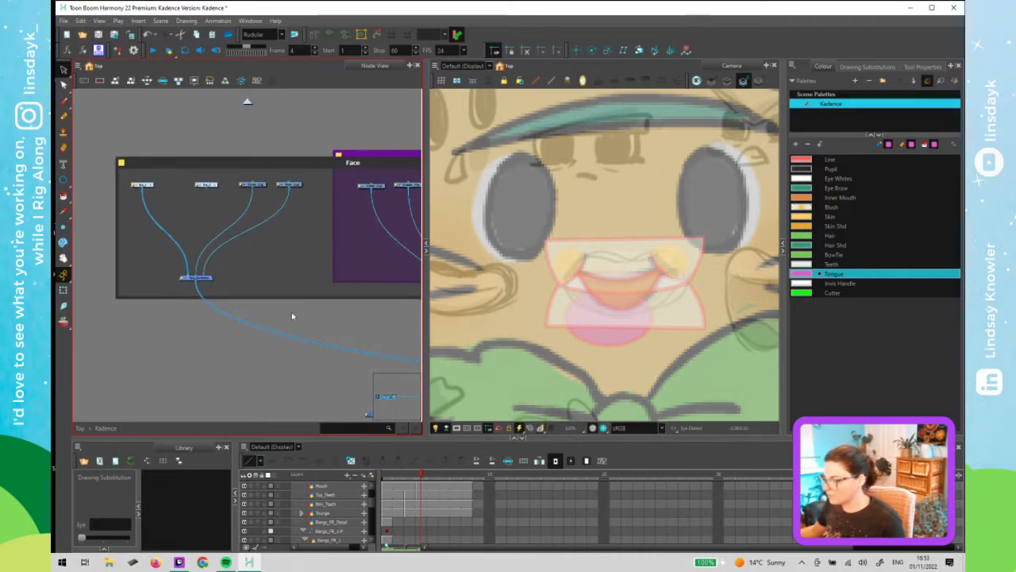
{"action": "scroll", "coordinate": [317, 330], "scroll_direction": "down", "scroll_amount": 2}
{"action": "left_click_drag", "start_coordinate": [303, 335], "coordinate": [80, 275]}
{"action": "left_click_drag", "start_coordinate": [341, 306], "coordinate": [95, 297]}
{"action": "left_click_drag", "start_coordinate": [339, 333], "coordinate": [335, 307]}
{"action": "double_click", "coordinate": [225, 238]}
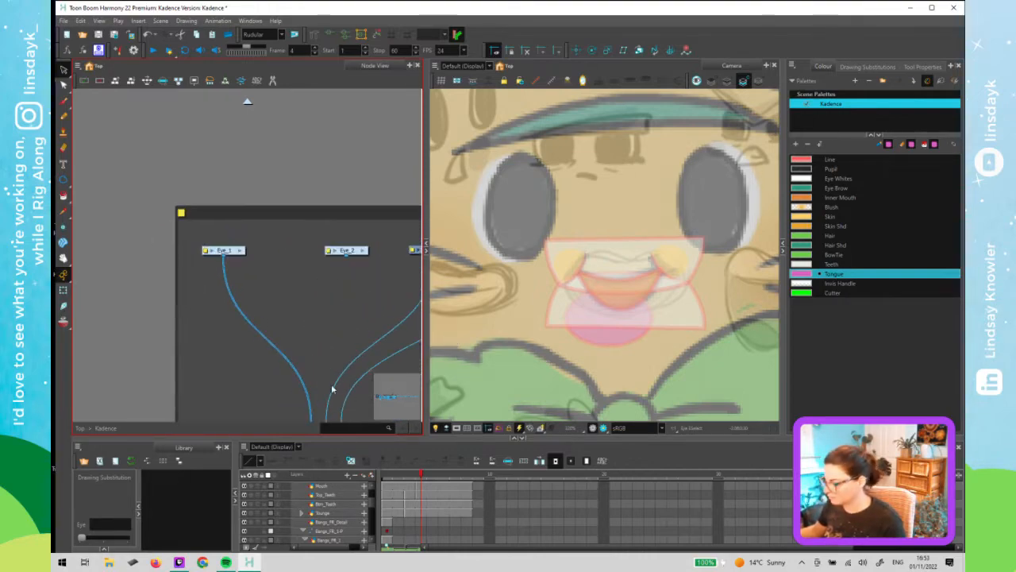
- Go to frame 1, select the eye drawing in the viewer and switch viewer display modes to check it
{"action": "left_click", "coordinate": [384, 475]}
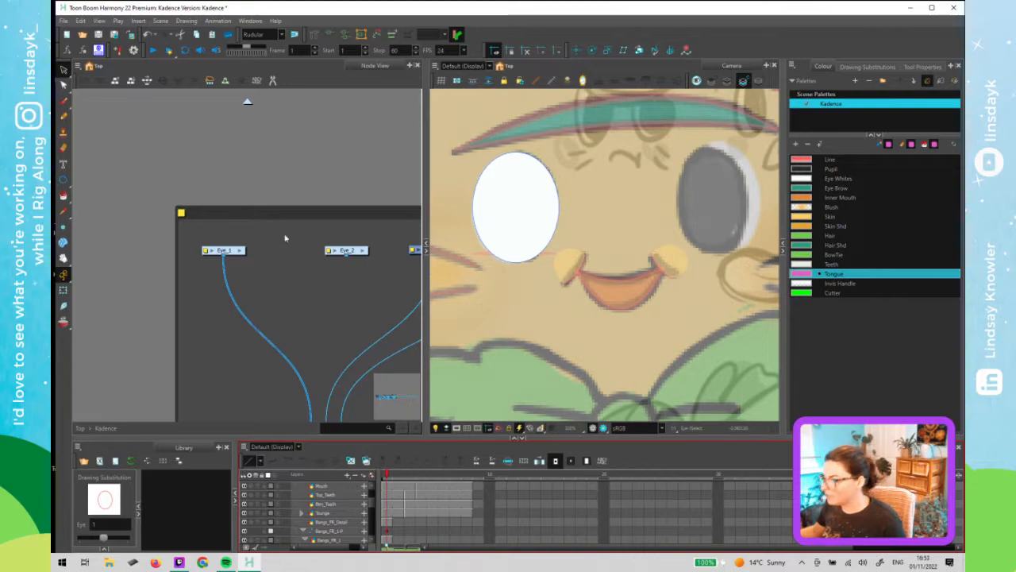
{"action": "left_click", "coordinate": [532, 177]}
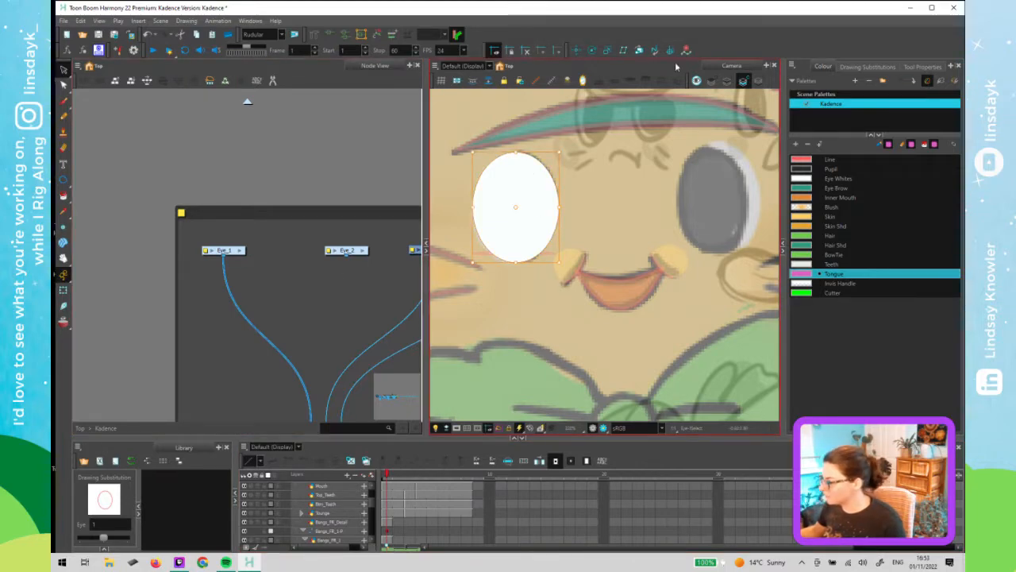
{"action": "left_click", "coordinate": [727, 83]}
{"action": "left_click", "coordinate": [742, 83]}
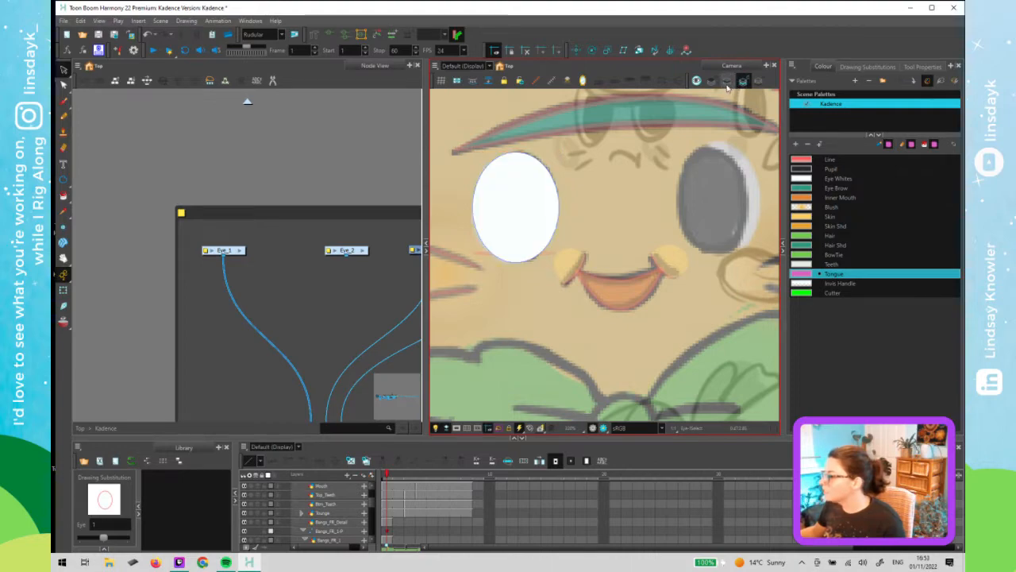
{"action": "left_click", "coordinate": [728, 83]}
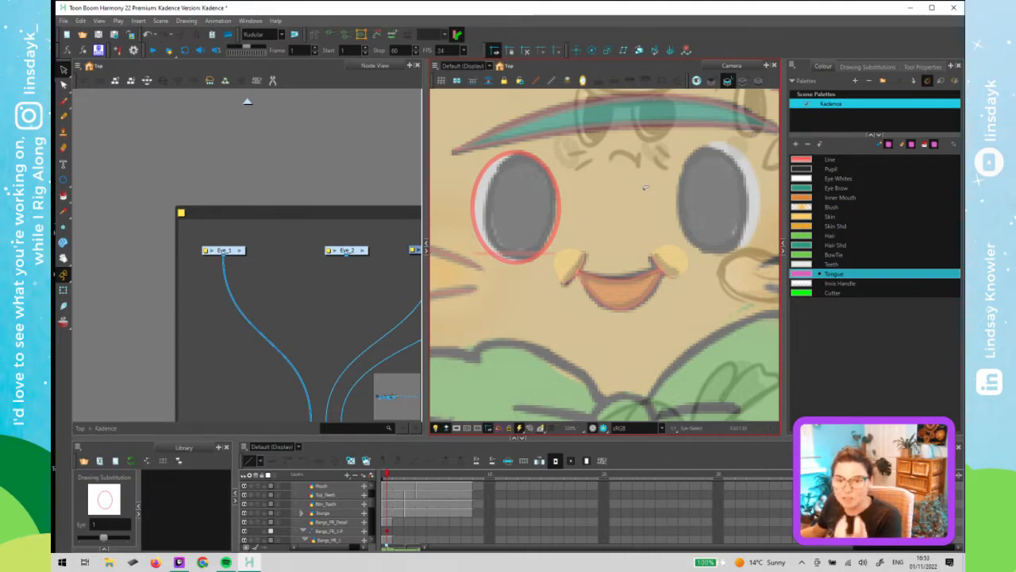
- Select the Eye_1 group and the mouth drawing, then move to frame 3 to check the mouth
{"action": "left_click", "coordinate": [247, 101]}
{"action": "left_click_drag", "start_coordinate": [316, 268], "coordinate": [217, 229]}
{"action": "left_click", "coordinate": [222, 227]}
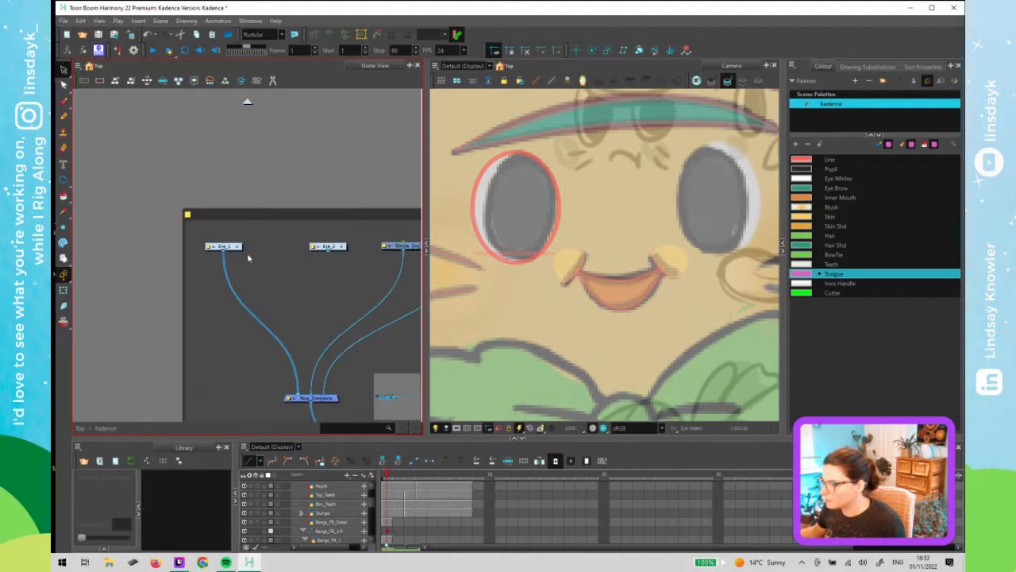
{"action": "left_click", "coordinate": [633, 293]}
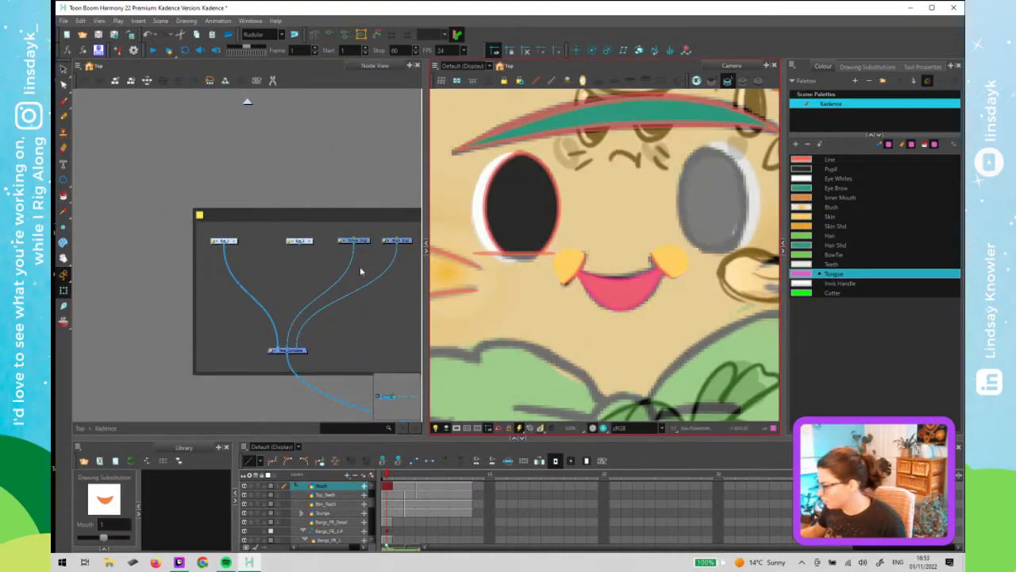
{"action": "key", "text": "o"}
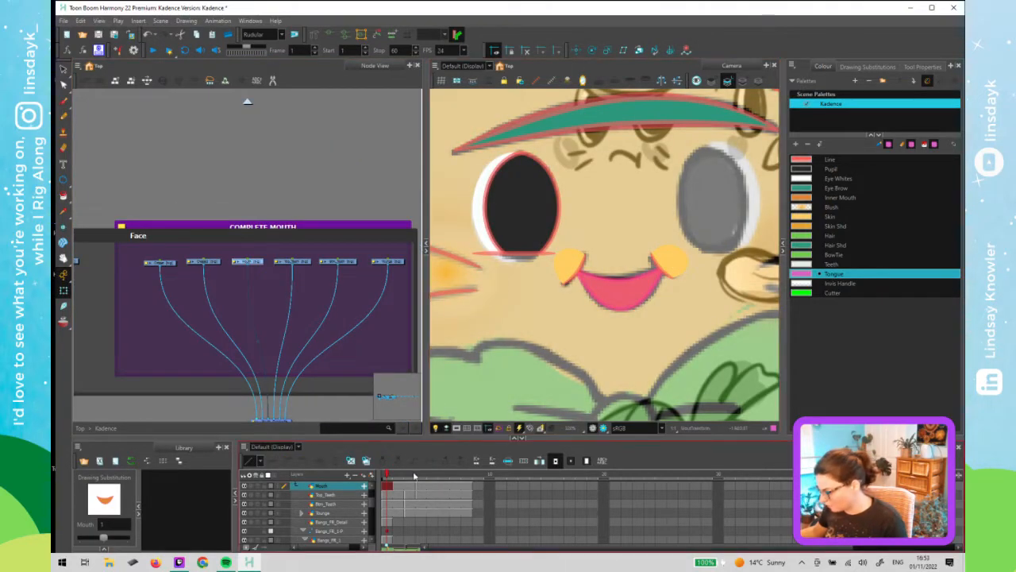
{"action": "left_click", "coordinate": [413, 475]}
{"action": "left_click_drag", "start_coordinate": [271, 292], "coordinate": [273, 182]}
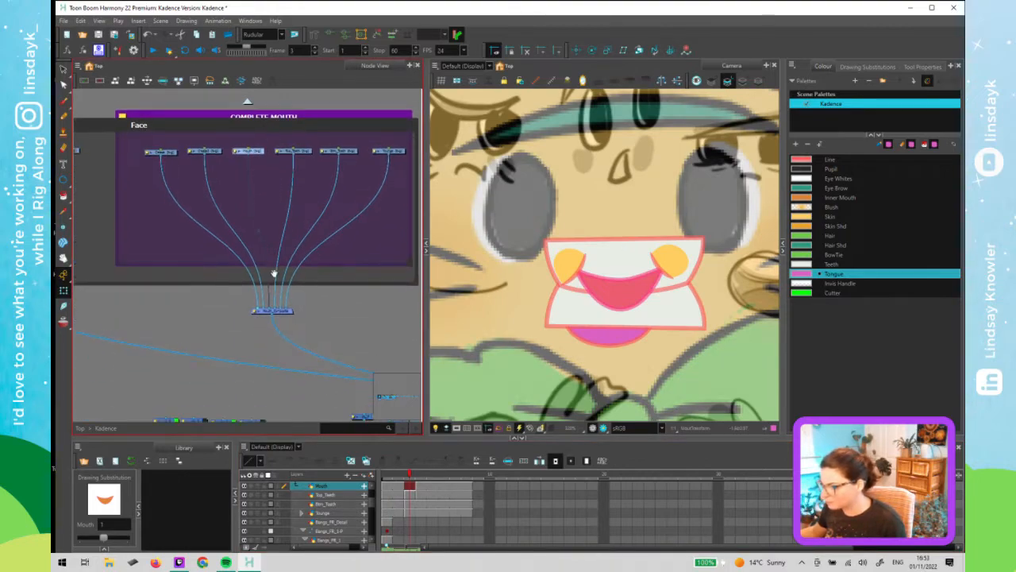
- Wrap the pasted nodes in a new backdrop and resize the backdrop to fit them
{"action": "scroll", "coordinate": [275, 279], "scroll_direction": "down", "scroll_amount": 2}
{"action": "scroll", "coordinate": [283, 333], "scroll_direction": "down", "scroll_amount": 2}
{"action": "left_click_drag", "start_coordinate": [288, 355], "coordinate": [353, 303]}
{"action": "scroll", "coordinate": [347, 338], "scroll_direction": "up", "scroll_amount": 3}
{"action": "scroll", "coordinate": [367, 334], "scroll_direction": "up", "scroll_amount": 2}
{"action": "scroll", "coordinate": [358, 342], "scroll_direction": "down", "scroll_amount": 2}
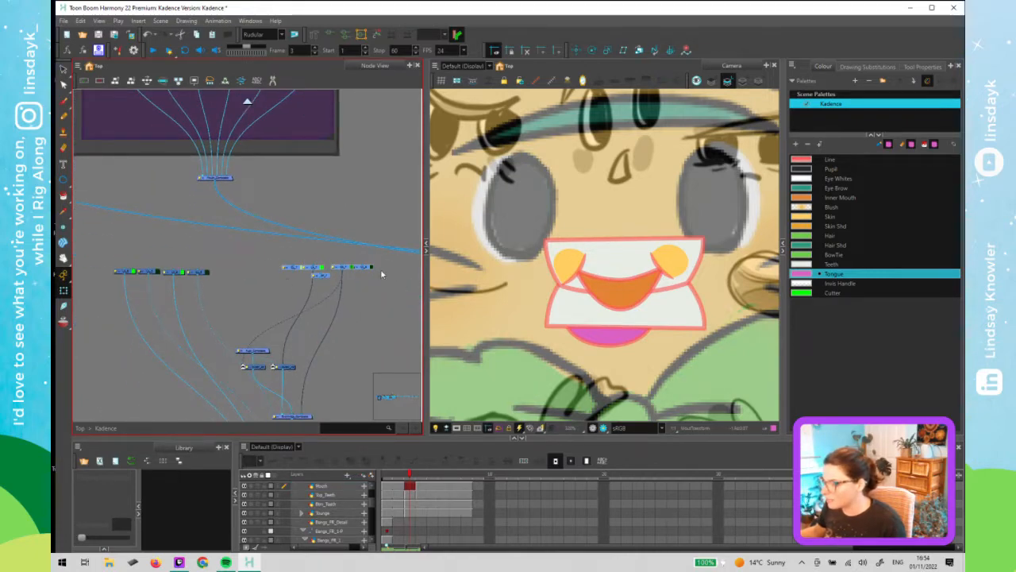
{"action": "key", "text": "ctrl+b"}
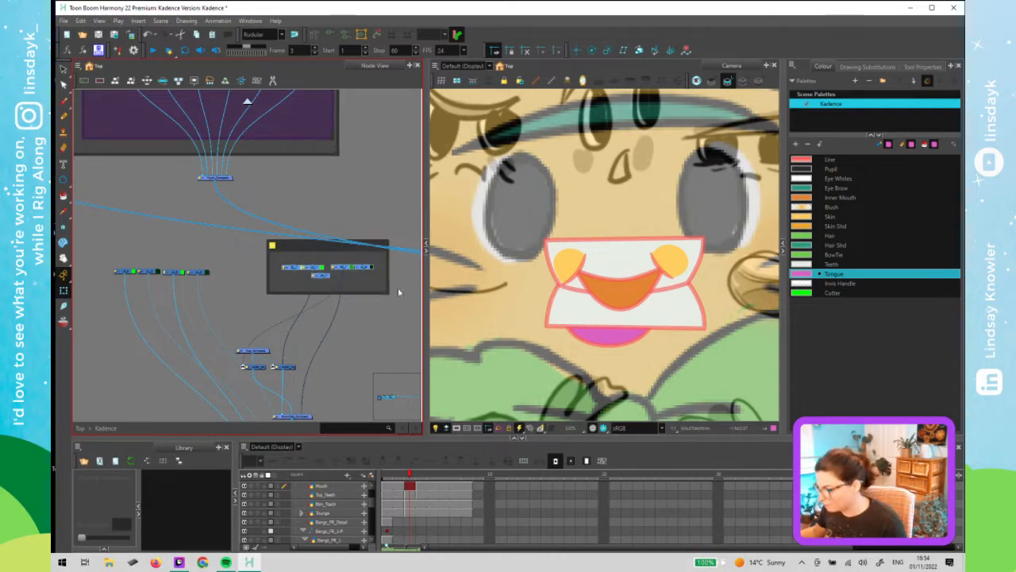
{"action": "left_click_drag", "start_coordinate": [389, 294], "coordinate": [363, 387]}
{"action": "left_click_drag", "start_coordinate": [321, 250], "coordinate": [329, 251]}
{"action": "left_click_drag", "start_coordinate": [387, 278], "coordinate": [333, 275]}
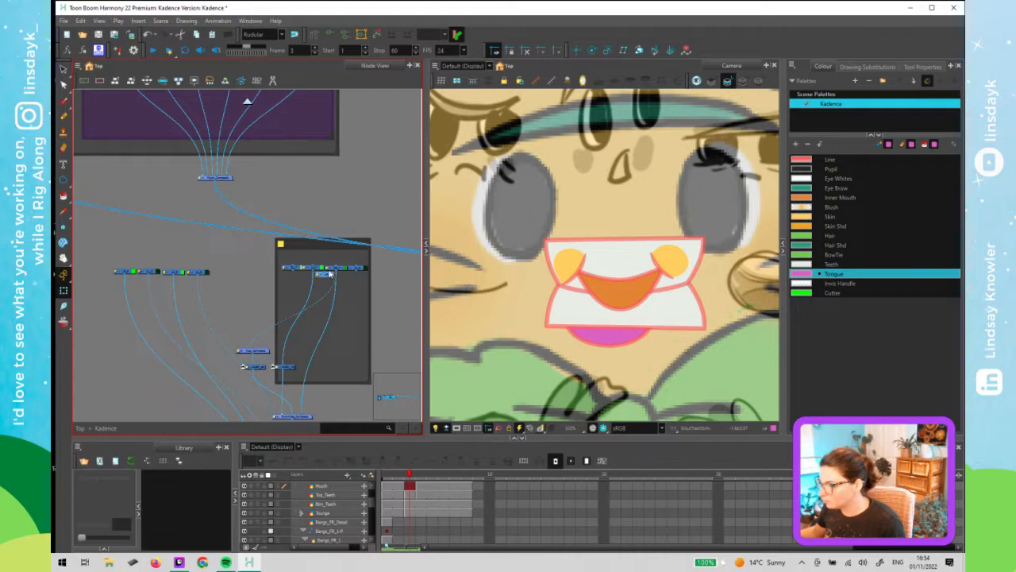
- Move the composite nodes into the backdrop beneath the pasted nodes
{"action": "left_click", "coordinate": [404, 322]}
{"action": "scroll", "coordinate": [306, 341], "scroll_direction": "down", "scroll_amount": 3}
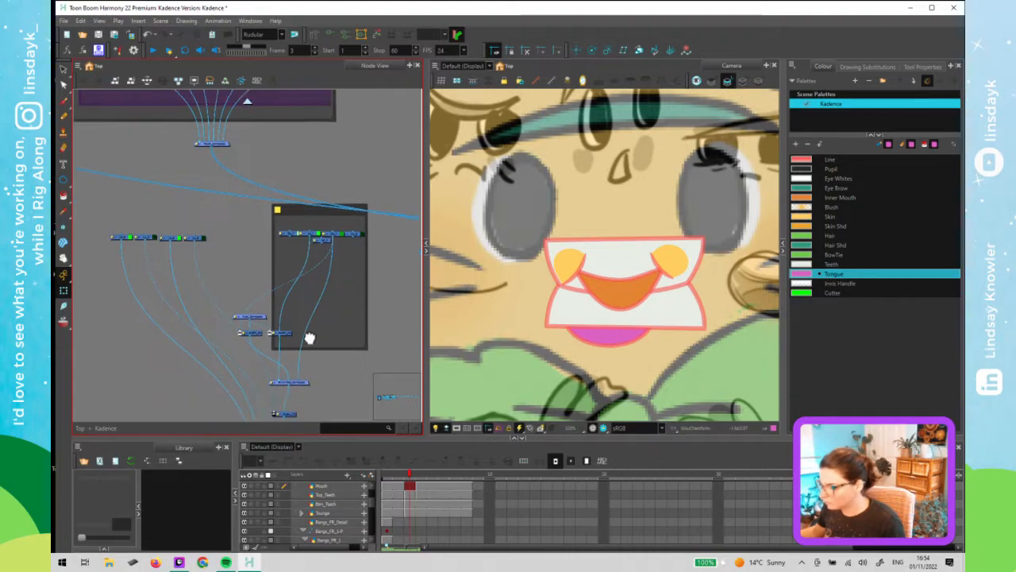
{"action": "left_click_drag", "start_coordinate": [285, 322], "coordinate": [314, 321]}
{"action": "left_click_drag", "start_coordinate": [258, 307], "coordinate": [310, 303]}
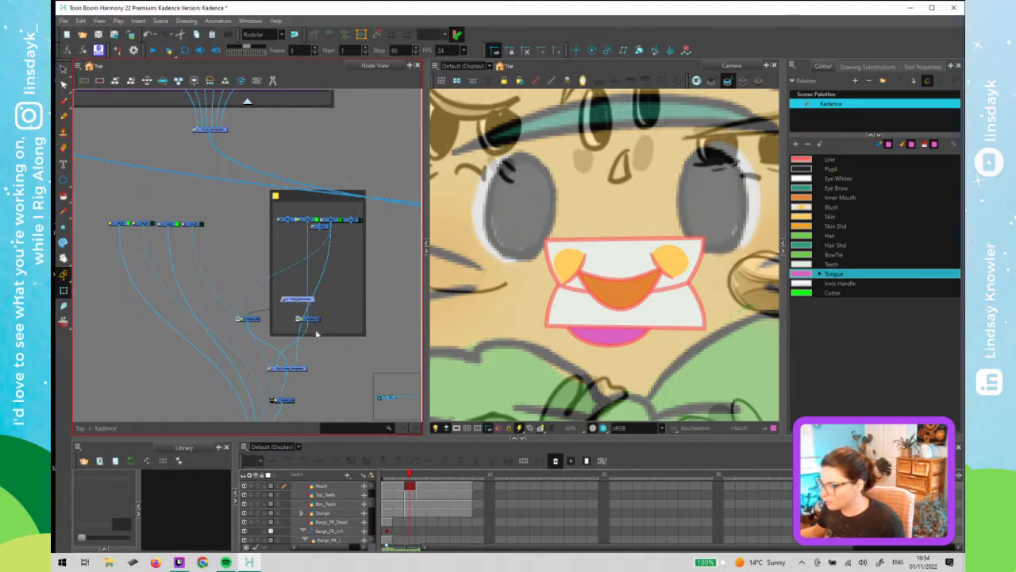
- Select the loose nodes beside the backdrop and nudge them slightly upward
{"action": "scroll", "coordinate": [316, 327], "scroll_direction": "down", "scroll_amount": 2}
{"action": "scroll", "coordinate": [346, 319], "scroll_direction": "down", "scroll_amount": 3}
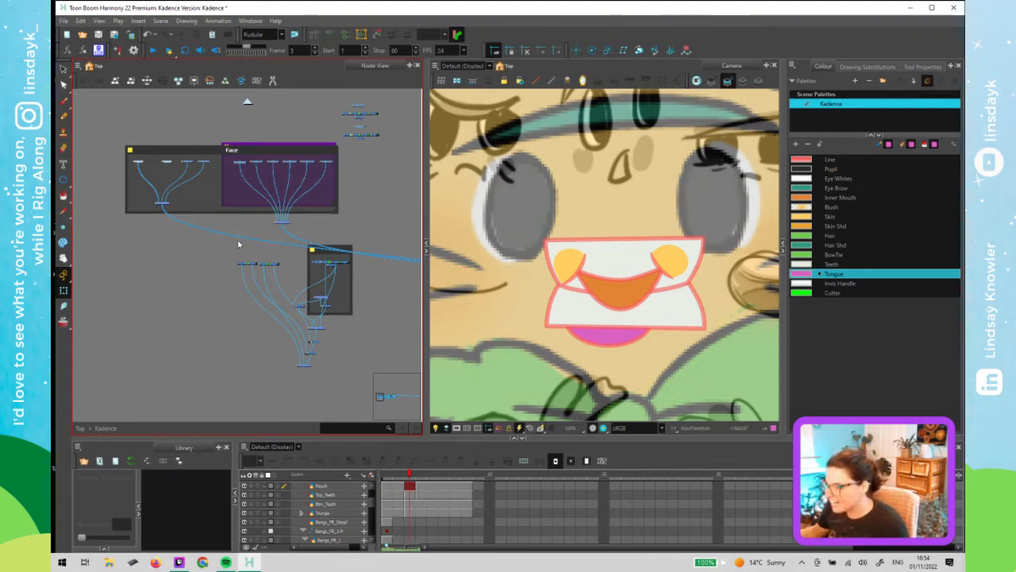
{"action": "left_click_drag", "start_coordinate": [237, 247], "coordinate": [293, 284]}
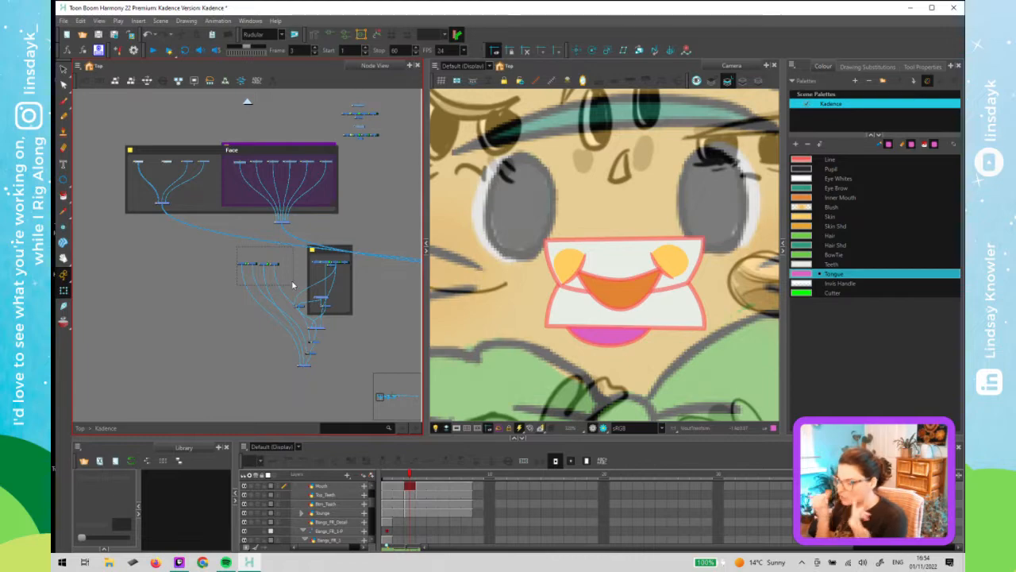
{"action": "left_click_drag", "start_coordinate": [293, 285], "coordinate": [282, 264]}
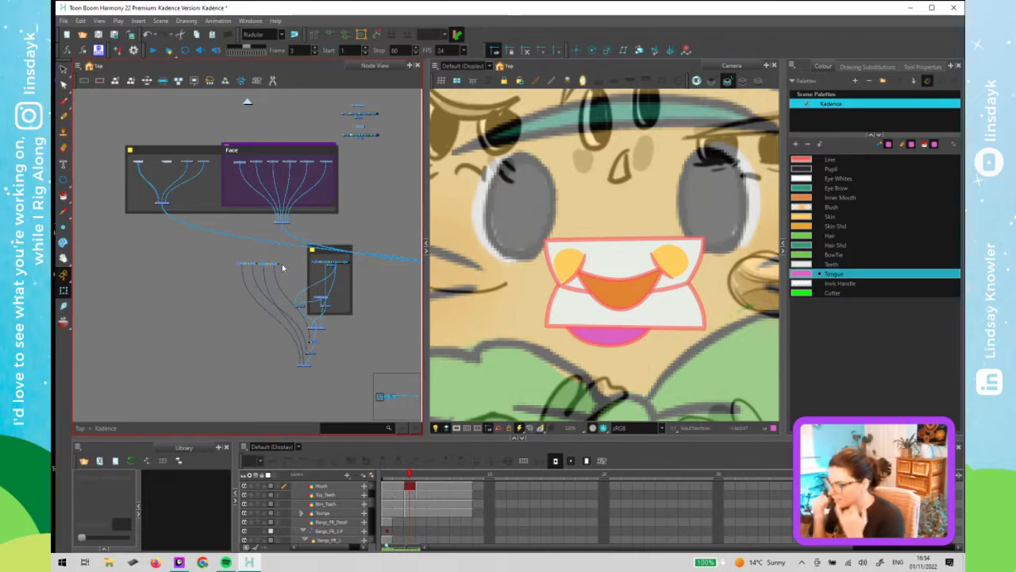
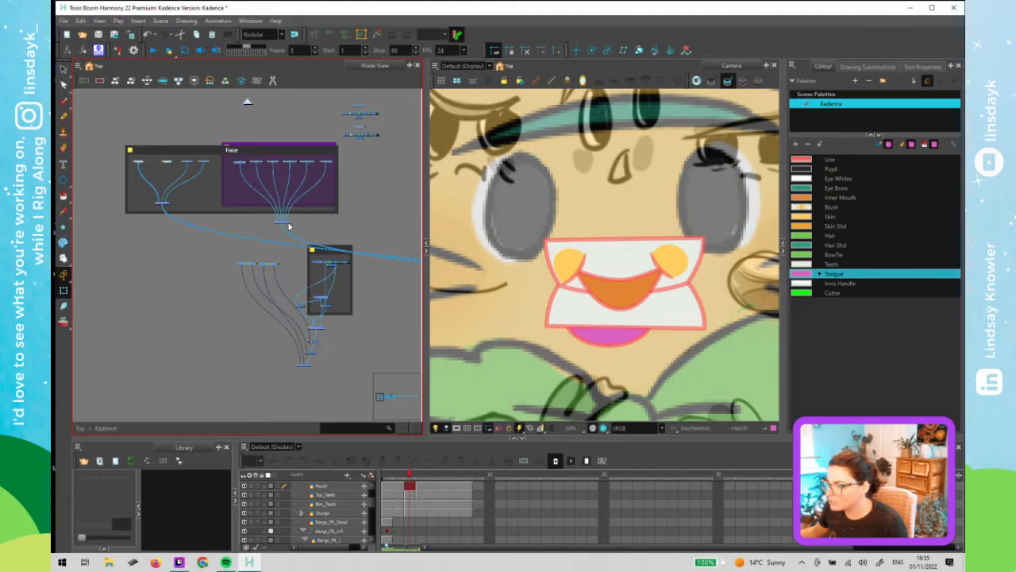
- Move the lower composite node down beneath the backdrops and disable it
{"action": "left_click", "coordinate": [289, 226]}
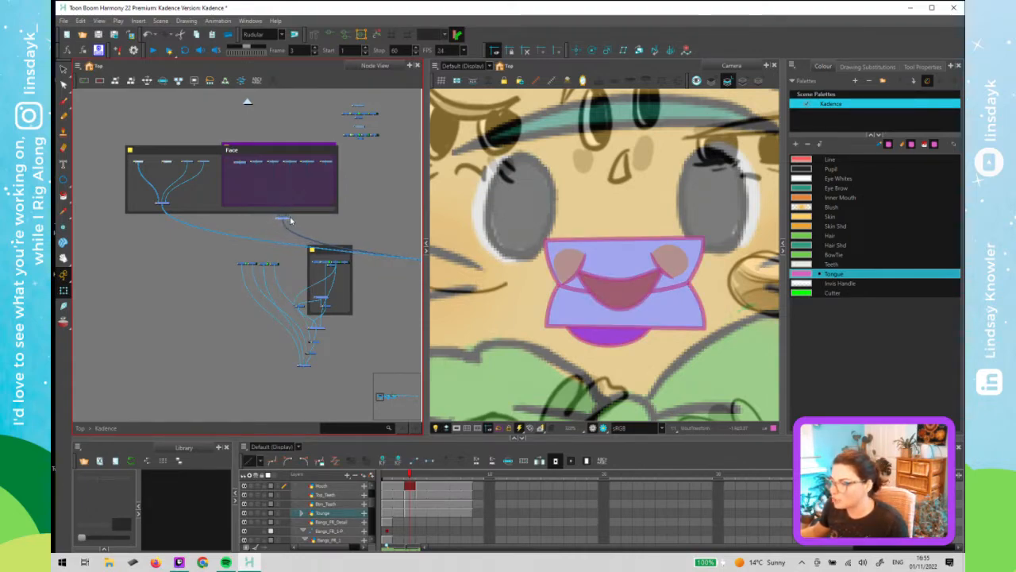
{"action": "left_click_drag", "start_coordinate": [287, 219], "coordinate": [296, 391]}
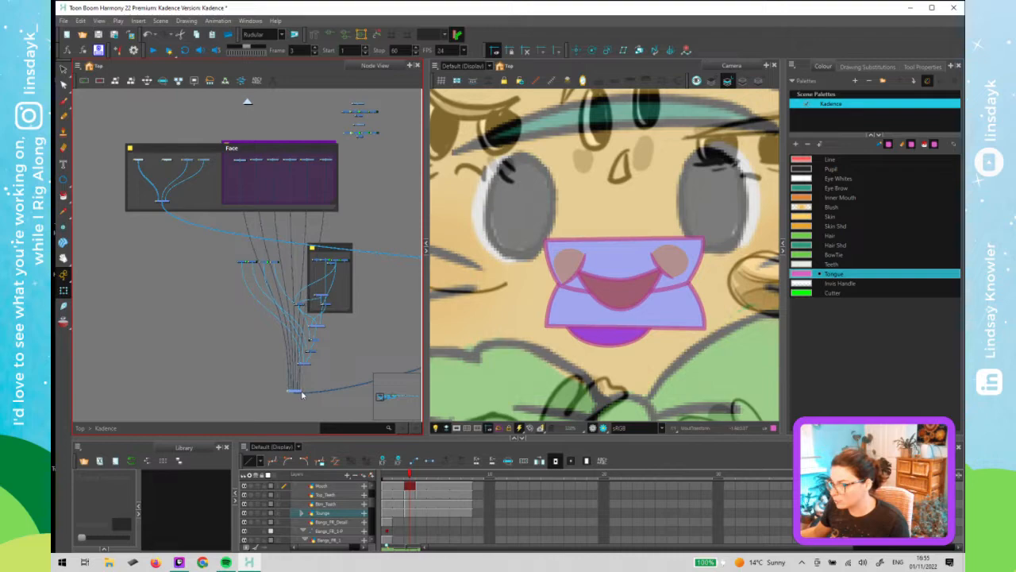
{"action": "left_click", "coordinate": [273, 81]}
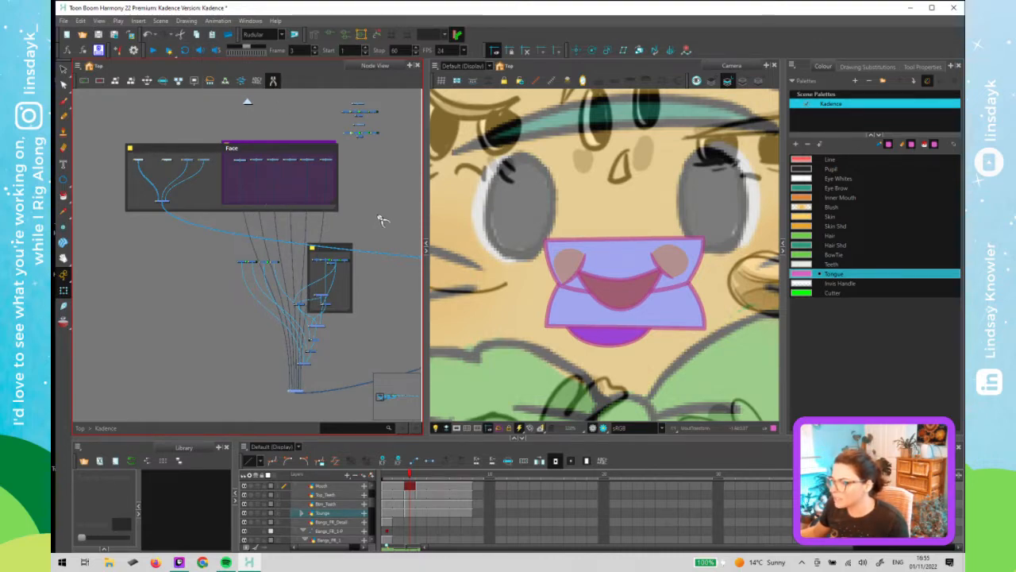
{"action": "left_click_drag", "start_coordinate": [243, 218], "coordinate": [335, 220]}
{"action": "left_click", "coordinate": [273, 82]}
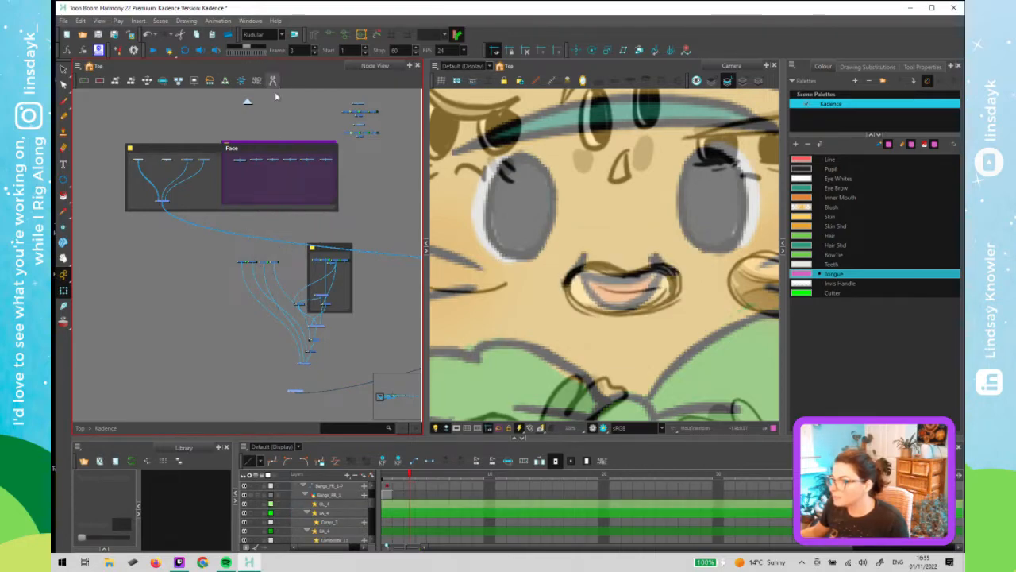
- Zoom in to examine the Composite_31 and Mouth_Composite node chain
{"action": "scroll", "coordinate": [303, 391], "scroll_direction": "up", "scroll_amount": 2}
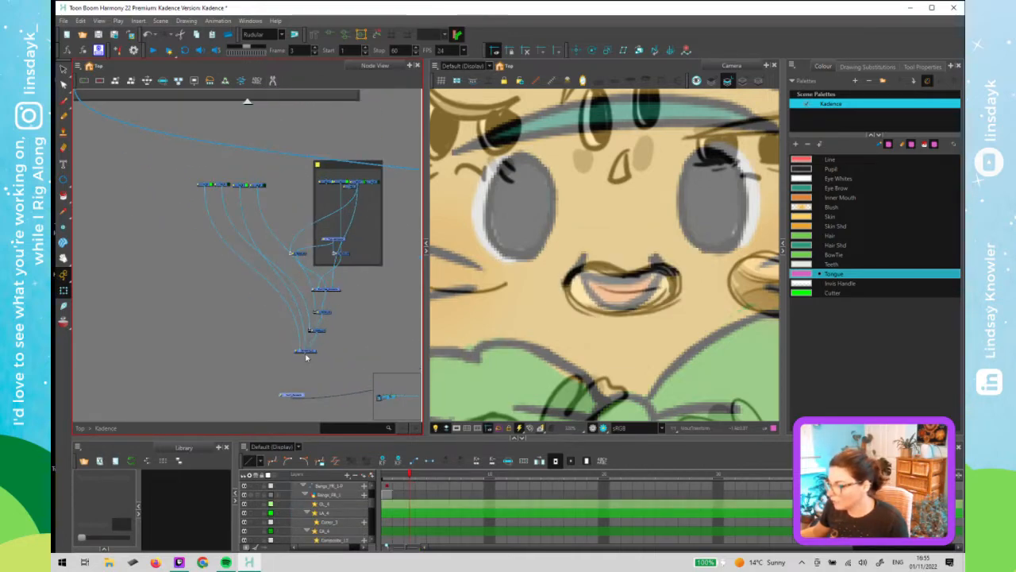
{"action": "left_click_drag", "start_coordinate": [297, 394], "coordinate": [312, 387]}
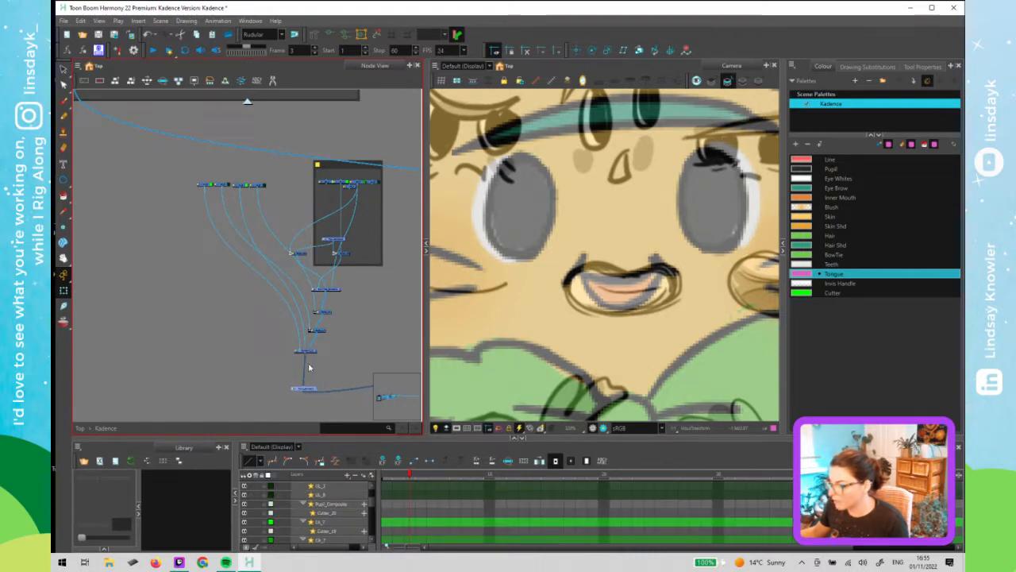
{"action": "scroll", "coordinate": [311, 370], "scroll_direction": "up", "scroll_amount": 3}
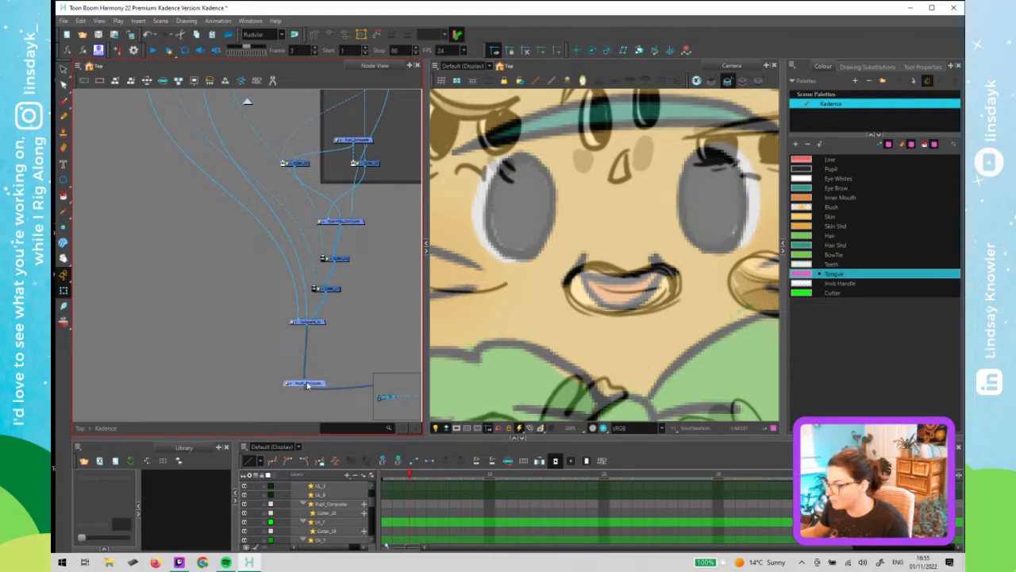
{"action": "scroll", "coordinate": [307, 385], "scroll_direction": "up", "scroll_amount": 2}
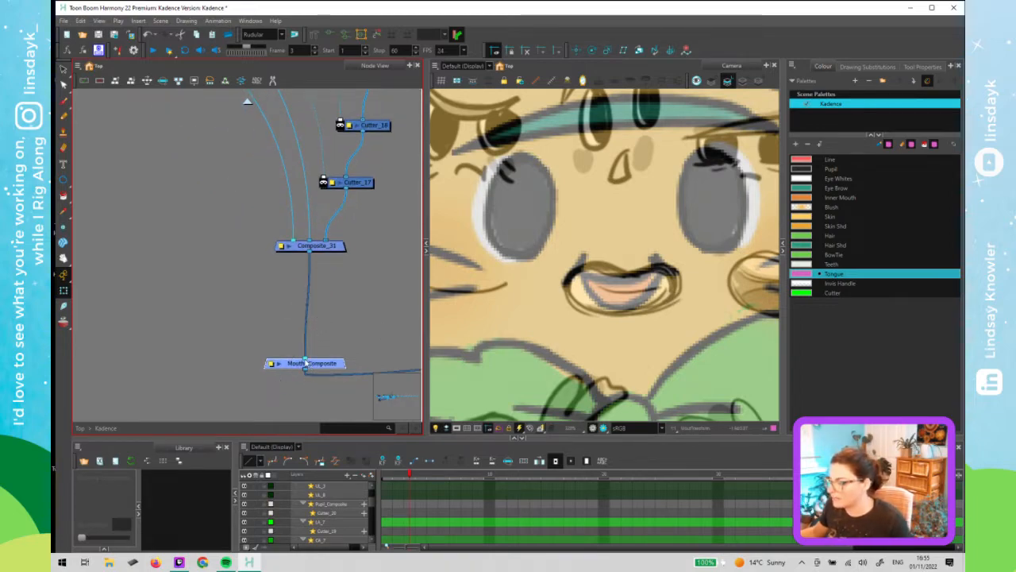
{"action": "left_click", "coordinate": [299, 274]}
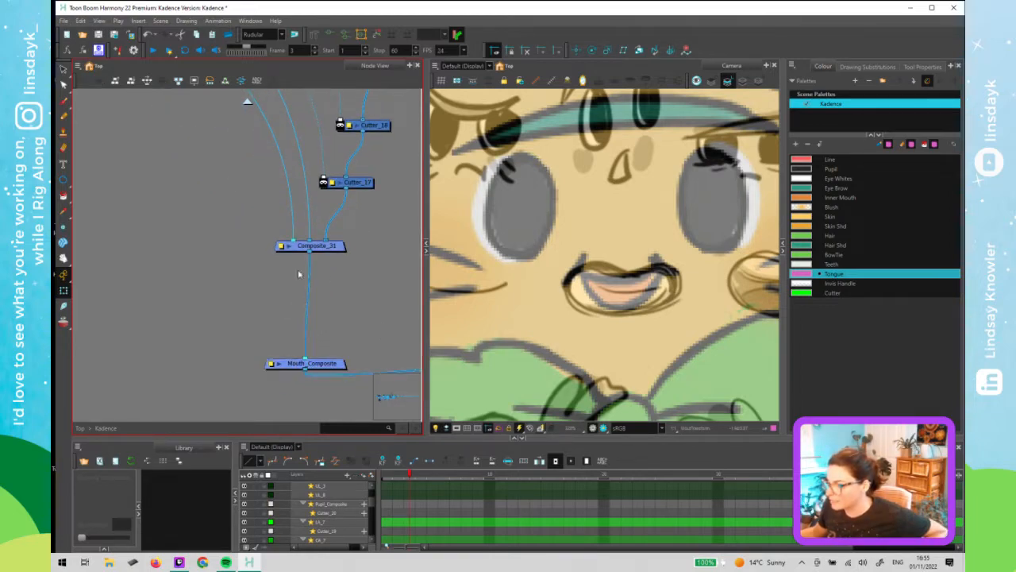
{"action": "left_click", "coordinate": [301, 247]}
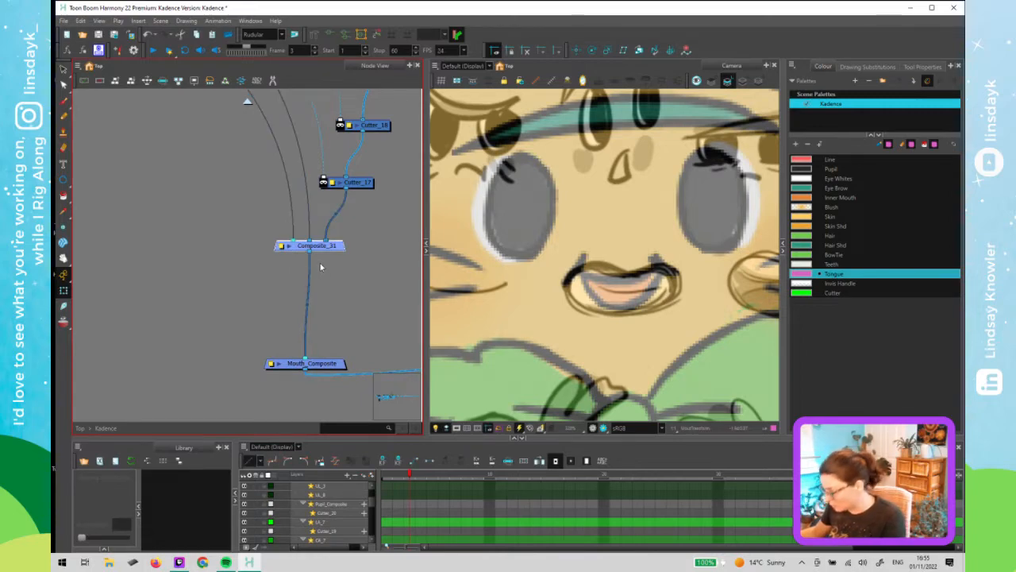
{"action": "left_click", "coordinate": [317, 260]}
{"action": "scroll", "coordinate": [318, 260], "scroll_direction": "down", "scroll_amount": 4}
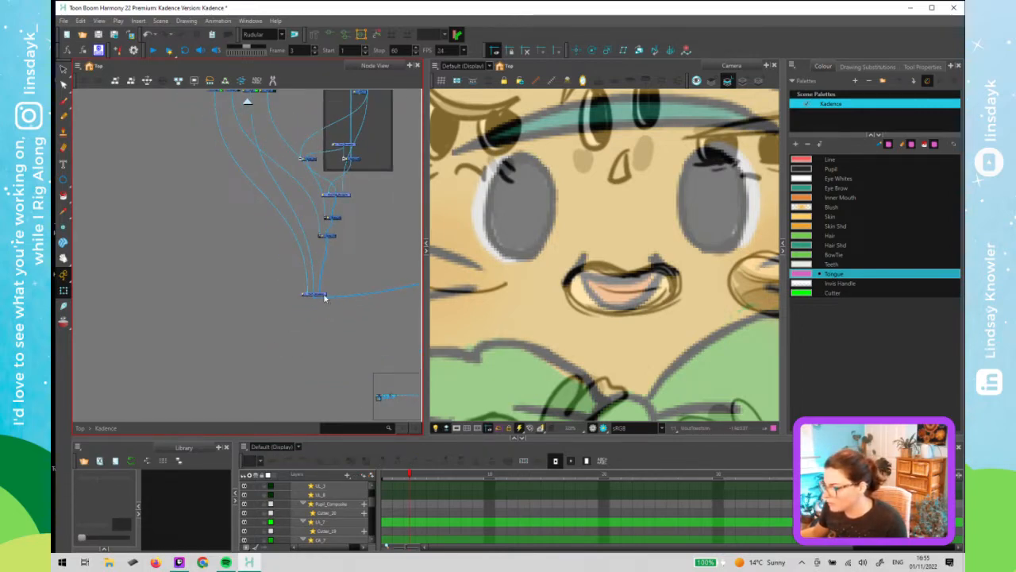
{"action": "scroll", "coordinate": [325, 282], "scroll_direction": "down", "scroll_amount": 3}
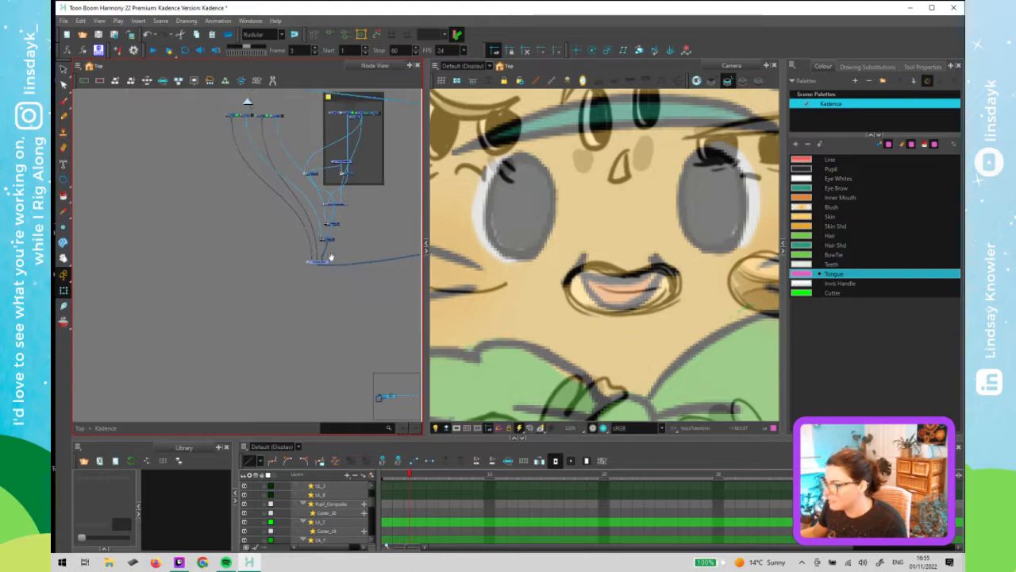
- Move the small mouth backdrop with its nodes up beside the Face backdrop
{"action": "left_click_drag", "start_coordinate": [325, 319], "coordinate": [312, 402]}
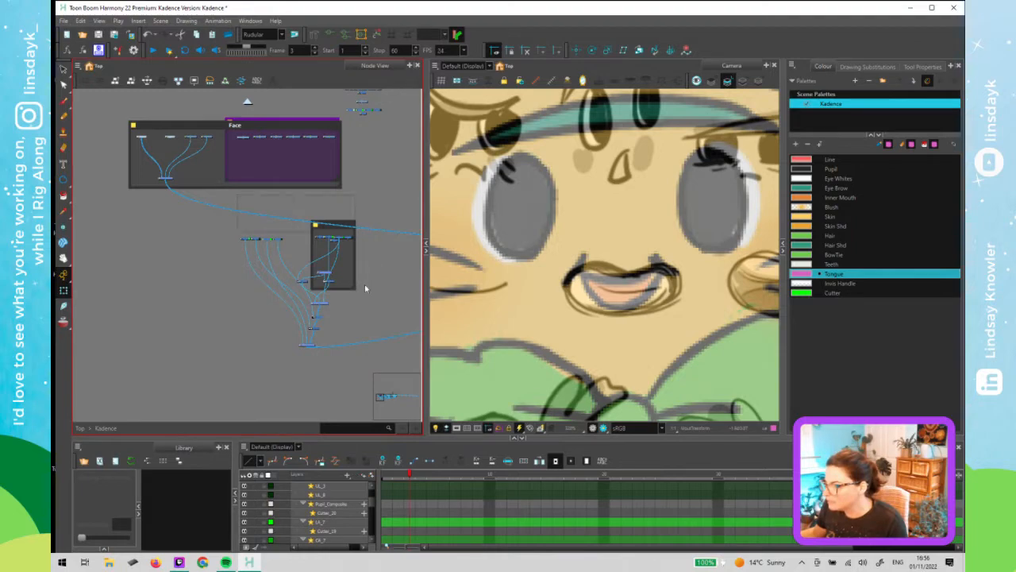
{"action": "left_click", "coordinate": [333, 229]}
{"action": "left_click_drag", "start_coordinate": [347, 229], "coordinate": [342, 154]}
{"action": "left_click", "coordinate": [355, 146]}
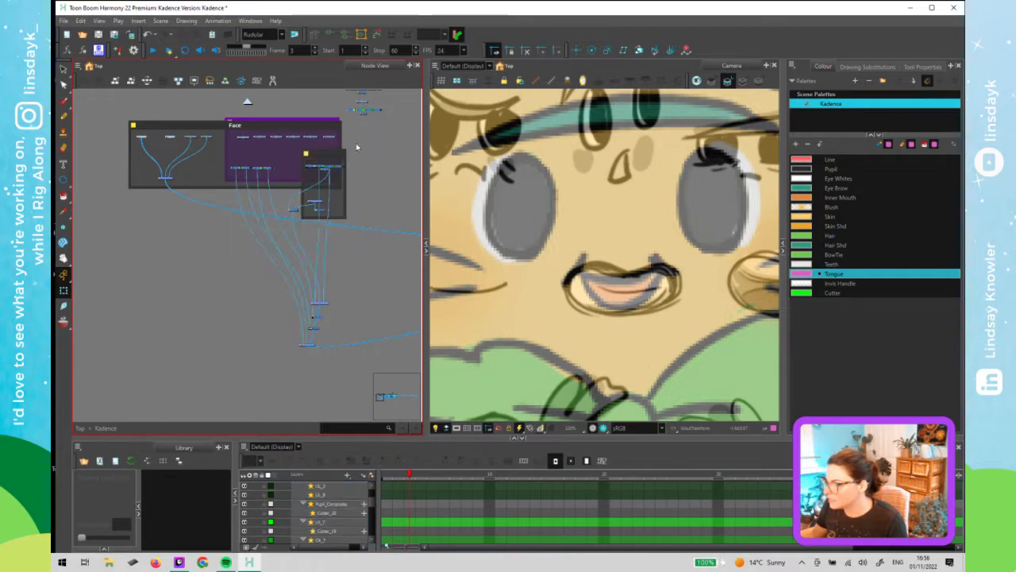
{"action": "left_click", "coordinate": [339, 187]}
{"action": "left_click_drag", "start_coordinate": [351, 187], "coordinate": [366, 247]}
{"action": "left_click", "coordinate": [395, 175]}
- Select the COMPLETE MOUTH backdrop and delete it
{"action": "scroll", "coordinate": [307, 137], "scroll_direction": "up", "scroll_amount": 3}
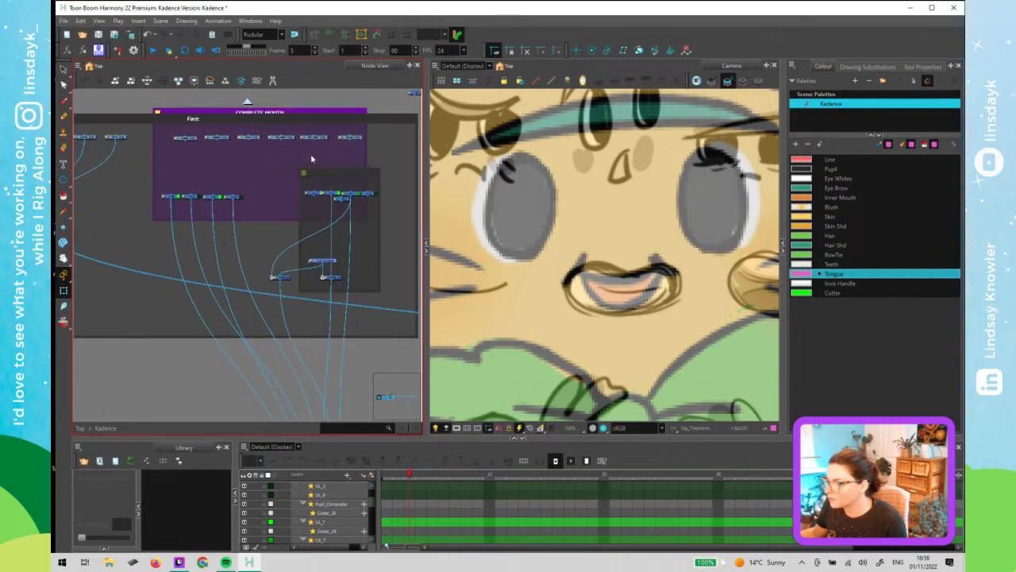
{"action": "left_click", "coordinate": [336, 174]}
{"action": "left_click_drag", "start_coordinate": [337, 174], "coordinate": [330, 157]}
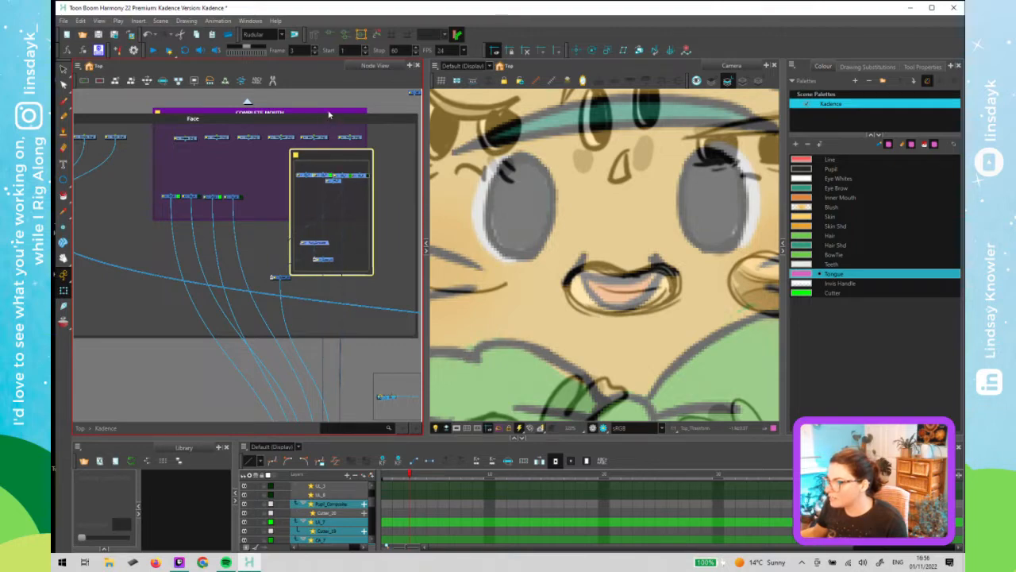
{"action": "left_click", "coordinate": [329, 115]}
{"action": "left_click_drag", "start_coordinate": [379, 226], "coordinate": [387, 231]}
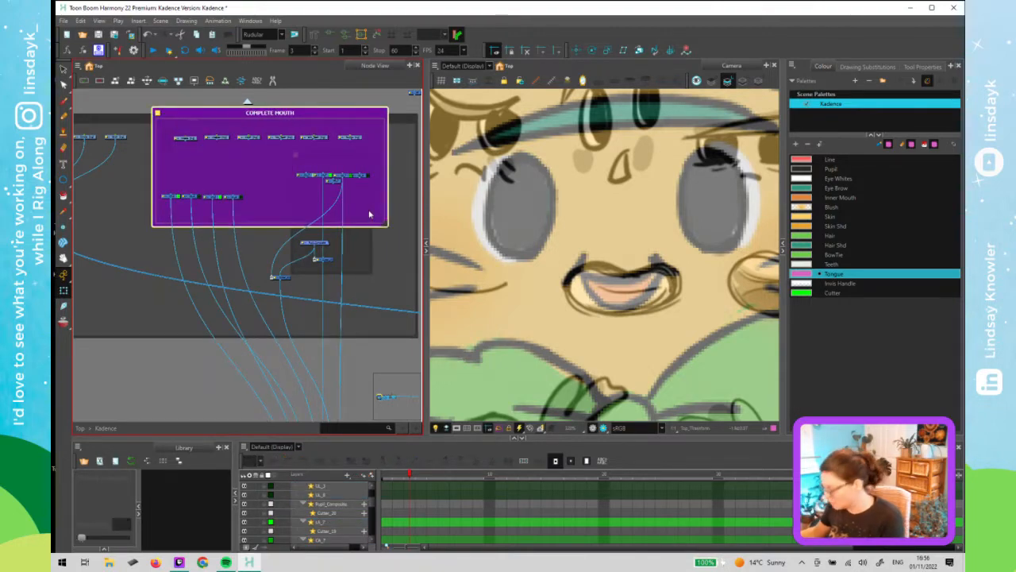
{"action": "key", "text": "Delete"}
- Place the mouth backdrop inside the Face backdrop and widen the Face backdrop to fit
{"action": "scroll", "coordinate": [340, 175], "scroll_direction": "up", "scroll_amount": 2}
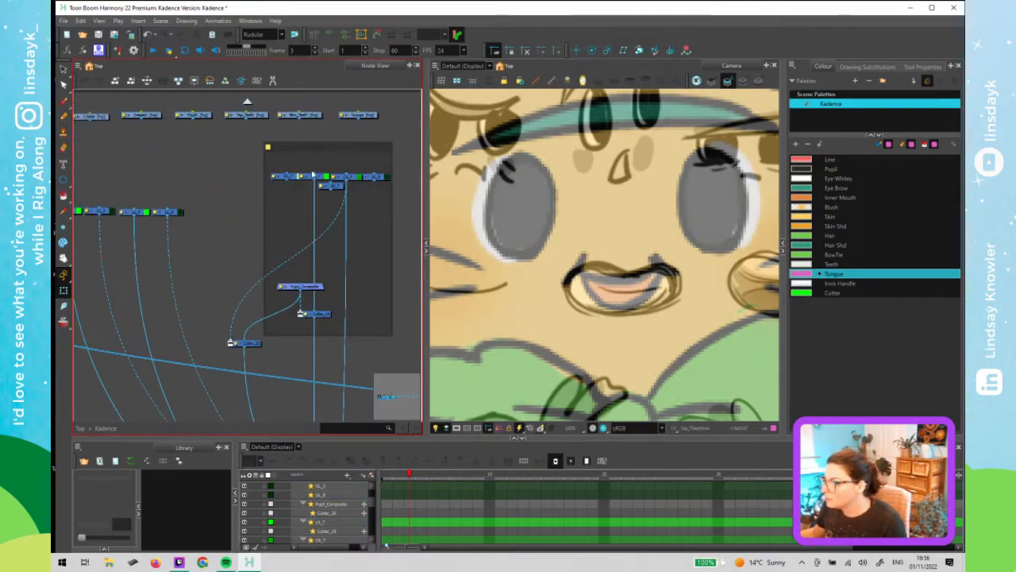
{"action": "mouse_move", "coordinate": [346, 149]}
{"action": "left_mouse_down"}
{"action": "mouse_move", "coordinate": [230, 129]}
{"action": "mouse_move", "coordinate": [365, 140]}
{"action": "mouse_move", "coordinate": [257, 148]}
{"action": "left_mouse_up"}
{"action": "scroll", "coordinate": [294, 138], "scroll_direction": "down", "scroll_amount": 2}
{"action": "left_click", "coordinate": [378, 146]}
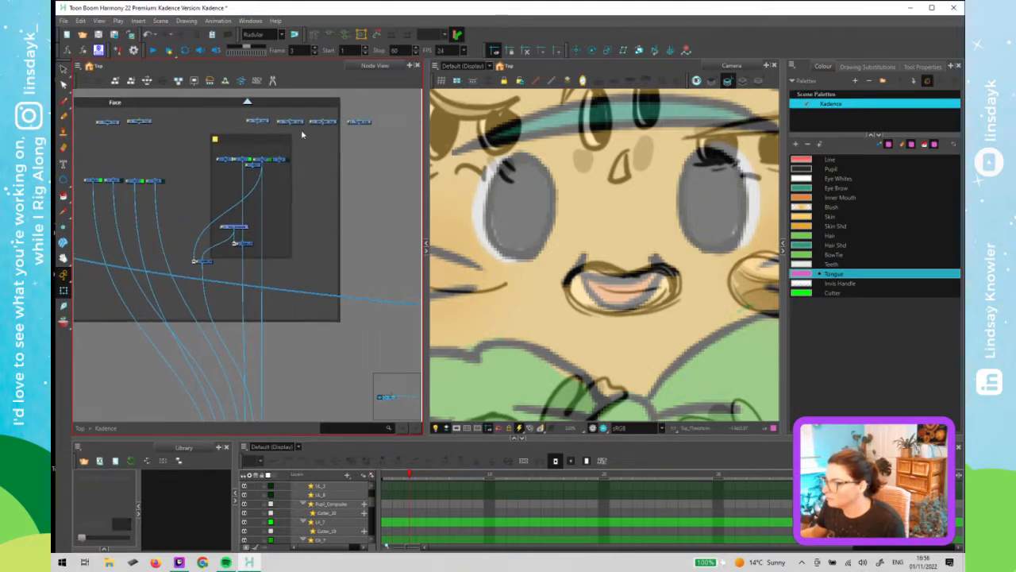
{"action": "mouse_move", "coordinate": [385, 116]}
{"action": "left_mouse_down"}
{"action": "mouse_move", "coordinate": [286, 125]}
{"action": "mouse_move", "coordinate": [382, 122]}
{"action": "left_mouse_up"}
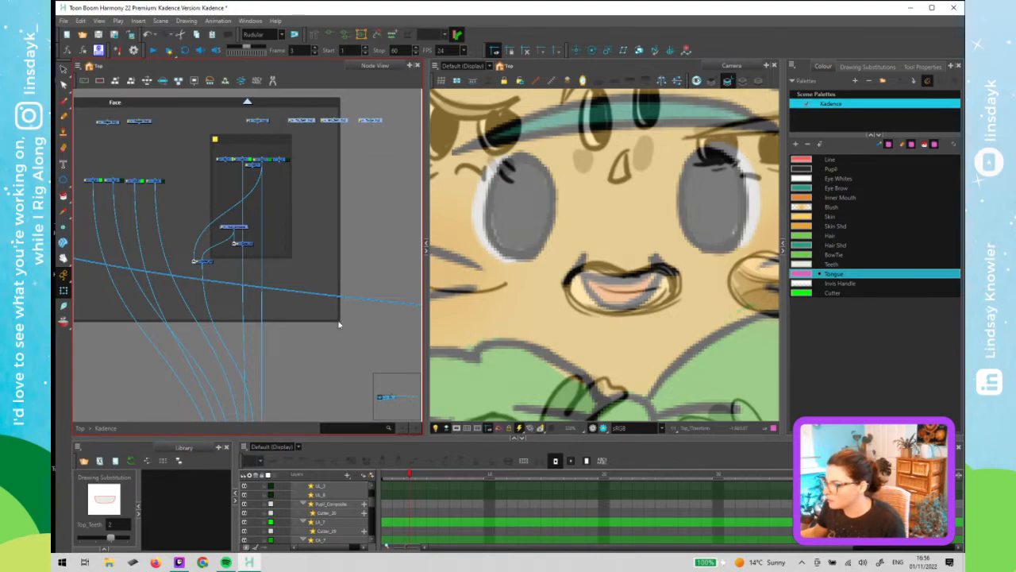
{"action": "left_click_drag", "start_coordinate": [338, 324], "coordinate": [407, 319]}
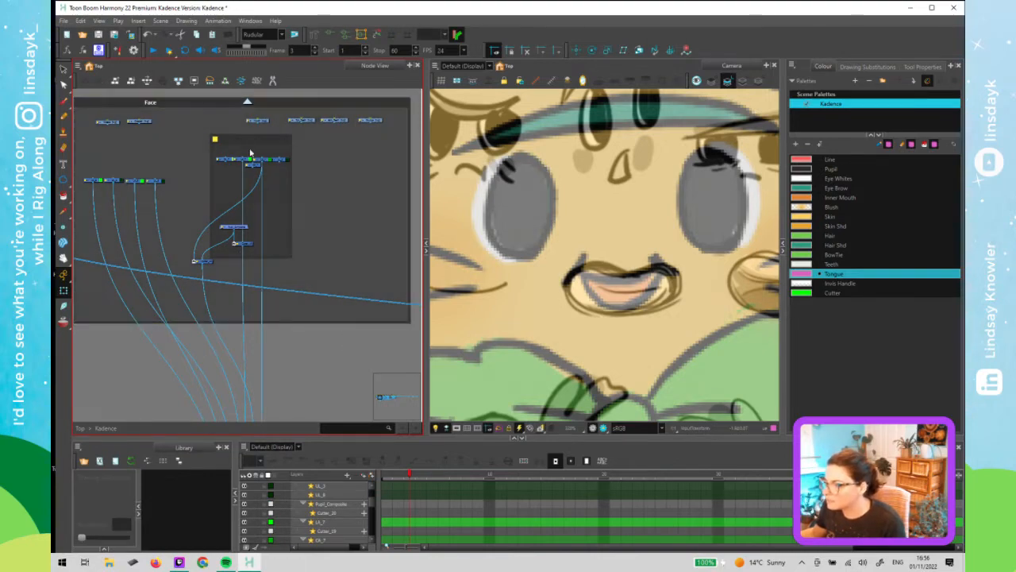
- Try connecting the Mouth drawing node to the nodes inside the mouth backdrop, undoing the last link
{"action": "left_click_drag", "start_coordinate": [258, 124], "coordinate": [225, 159]}
{"action": "mouse_move", "coordinate": [257, 124]}
{"action": "left_mouse_down"}
{"action": "mouse_move", "coordinate": [244, 157]}
{"action": "mouse_move", "coordinate": [251, 130]}
{"action": "mouse_move", "coordinate": [273, 159]}
{"action": "left_mouse_up"}
{"action": "key", "text": "ctrl+z"}
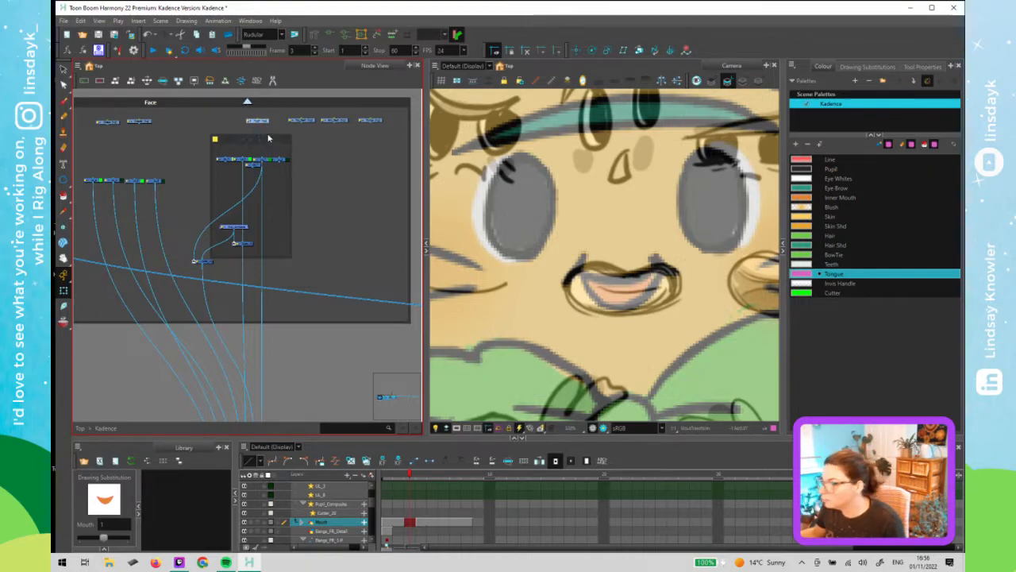
- Cut the tongue shape from the mouth drawing and paste it back in place
{"action": "key", "text": "alt+s"}
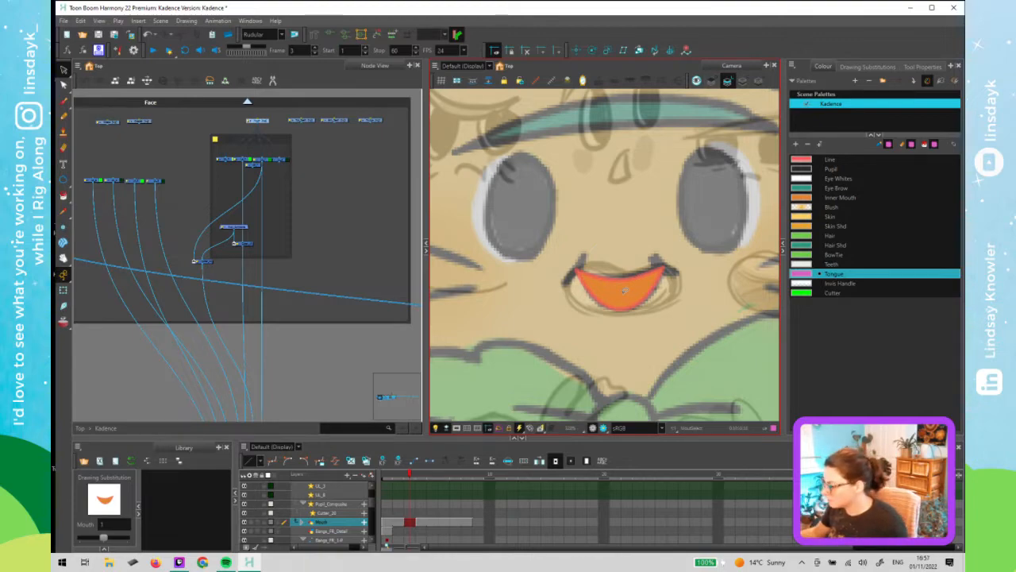
{"action": "left_click", "coordinate": [625, 290]}
{"action": "key", "text": "ctrl+x"}
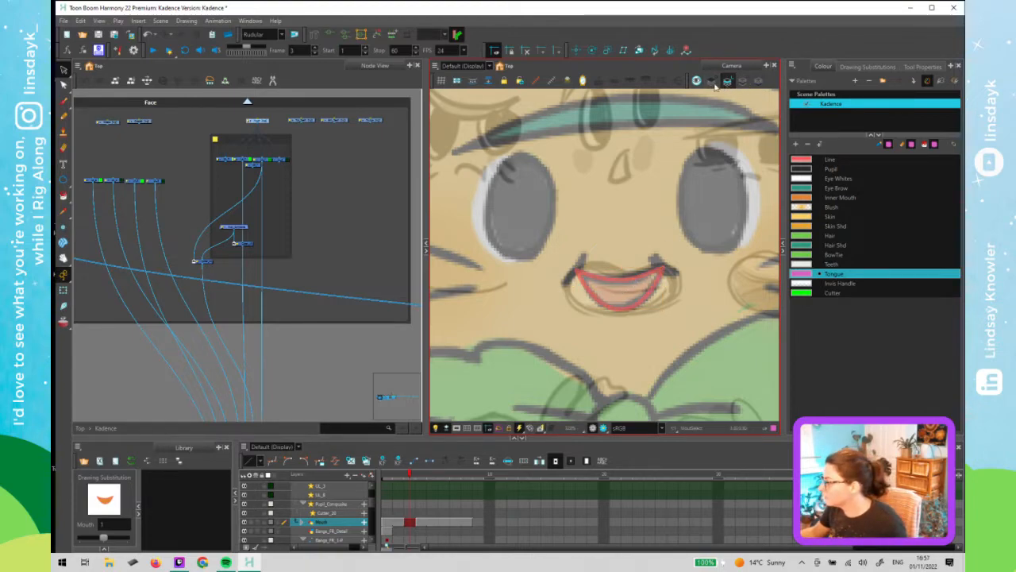
{"action": "left_click", "coordinate": [744, 80]}
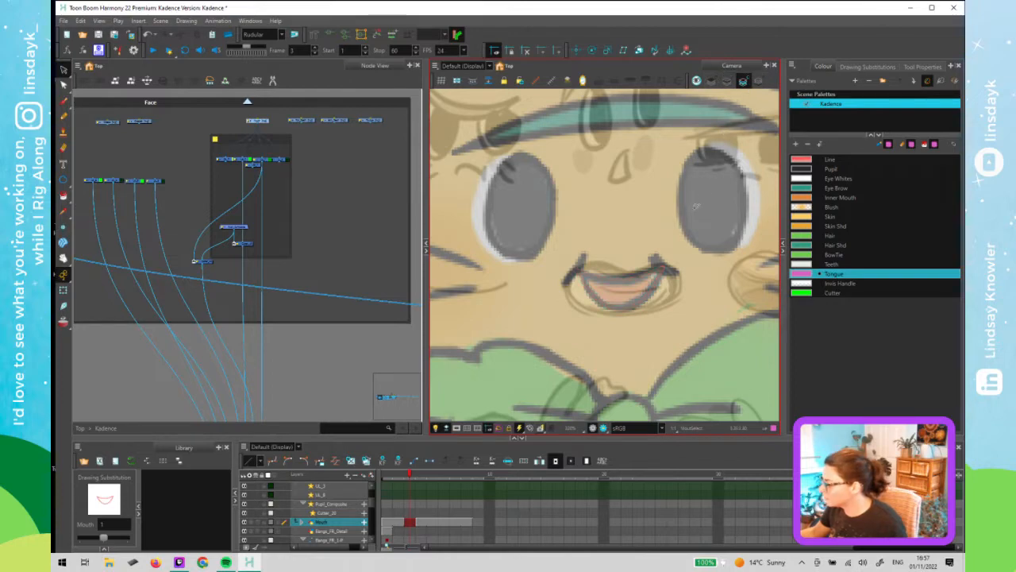
{"action": "key", "text": "ctrl+v"}
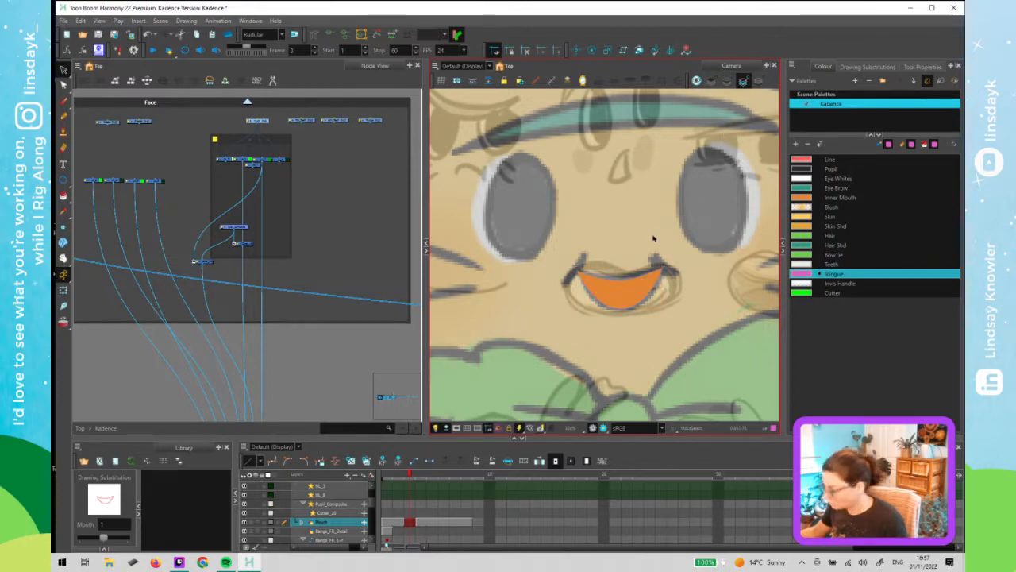
- Select the pasted tongue shape in the camera view
{"action": "key", "text": "shift+t"}
{"action": "left_click", "coordinate": [392, 234]}
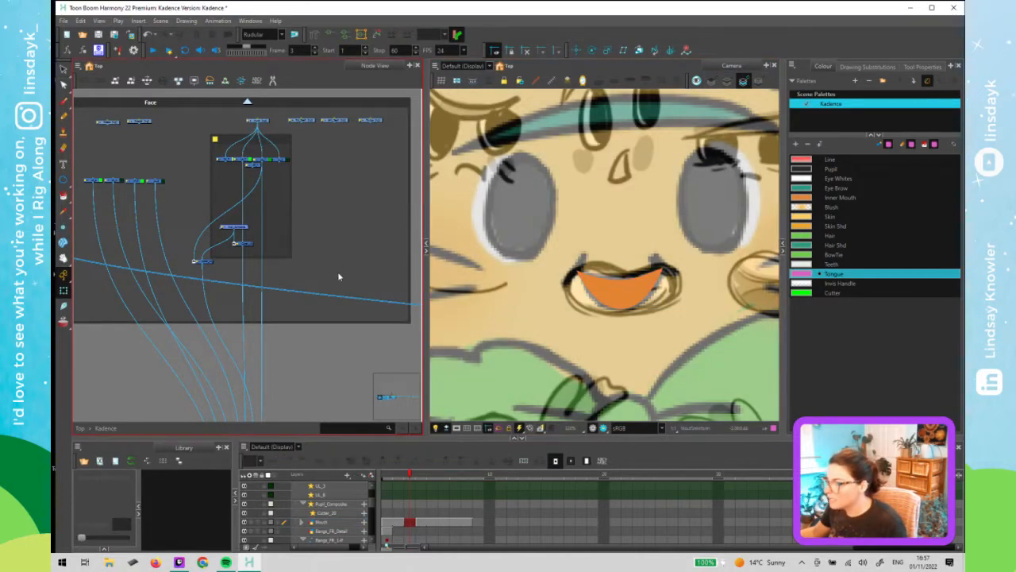
{"action": "scroll", "coordinate": [331, 245], "scroll_direction": "down", "scroll_amount": 1}
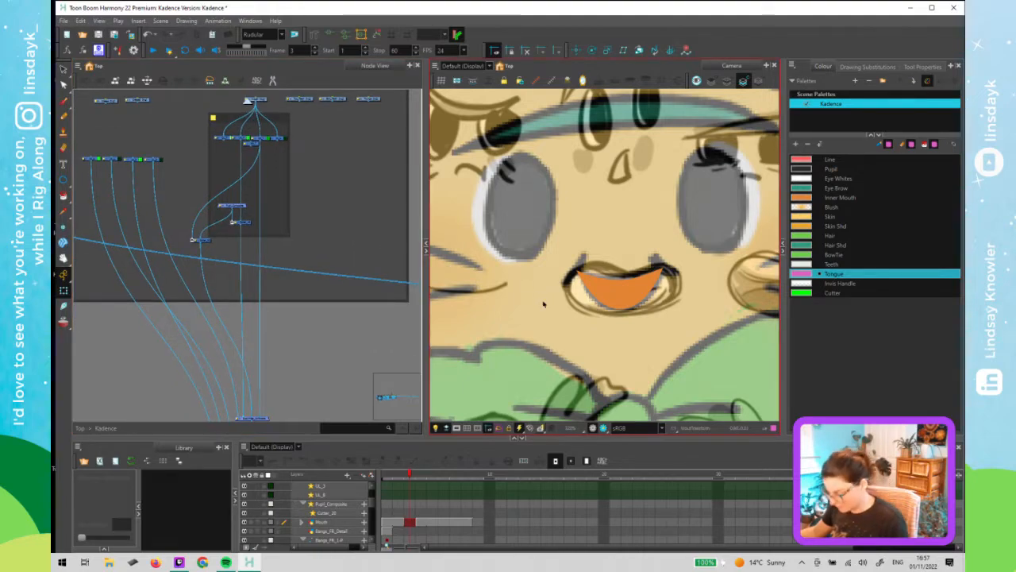
{"action": "left_click", "coordinate": [601, 295]}
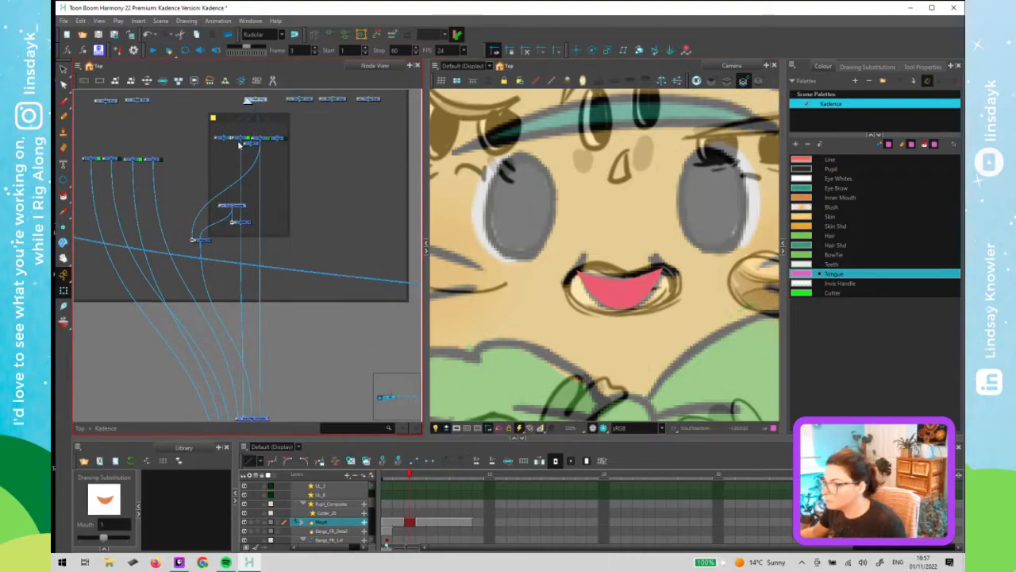
- Rearrange the Pupil_Composite and Cutter nodes lower inside the mouth backdrop
{"action": "left_click", "coordinate": [237, 223]}
{"action": "left_click", "coordinate": [242, 205], "text": "shift"}
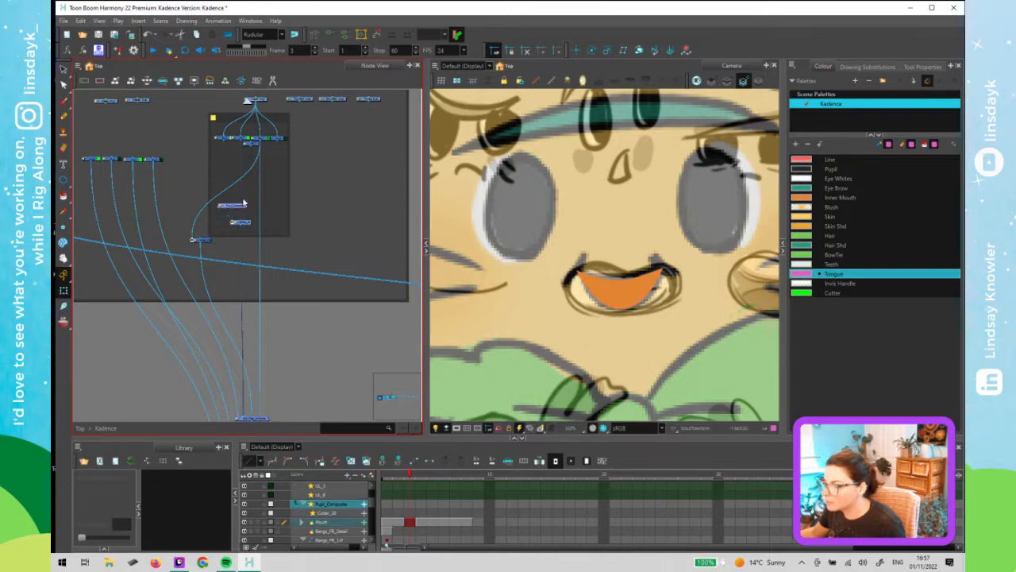
{"action": "scroll", "coordinate": [242, 204], "scroll_direction": "up", "scroll_amount": 3}
{"action": "left_click_drag", "start_coordinate": [258, 208], "coordinate": [268, 296]}
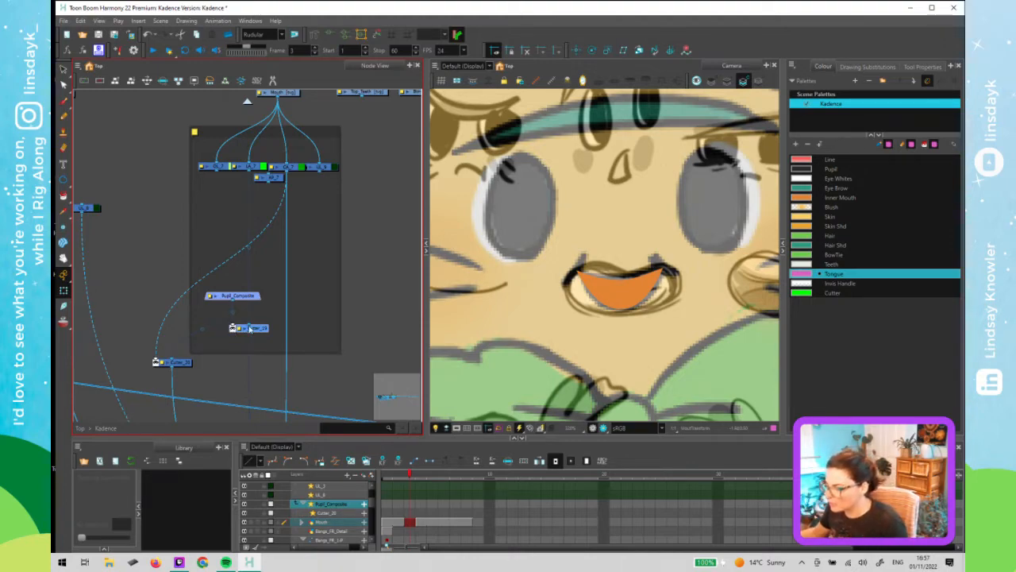
{"action": "left_click_drag", "start_coordinate": [260, 330], "coordinate": [235, 341]}
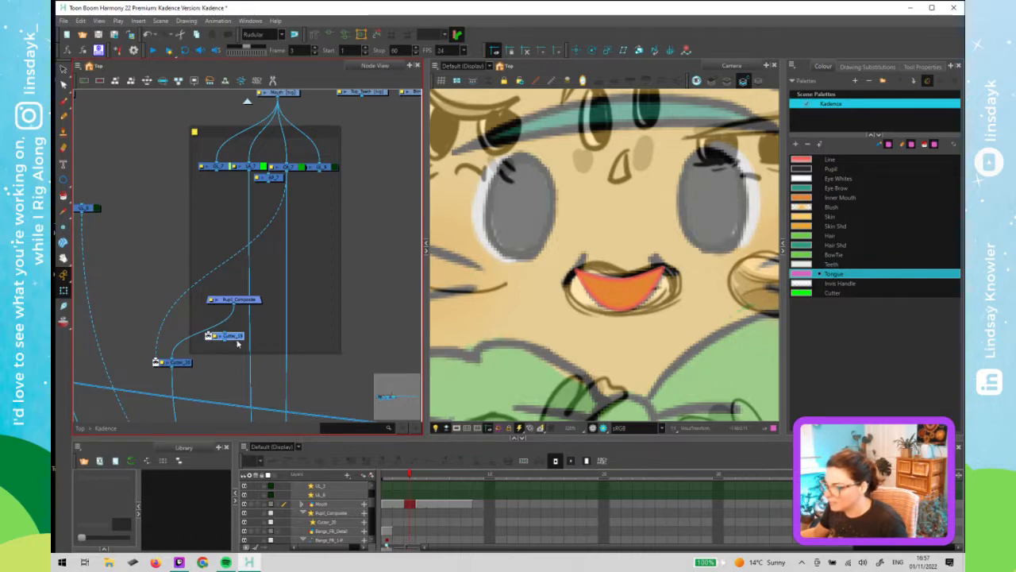
{"action": "left_click_drag", "start_coordinate": [246, 321], "coordinate": [258, 246]}
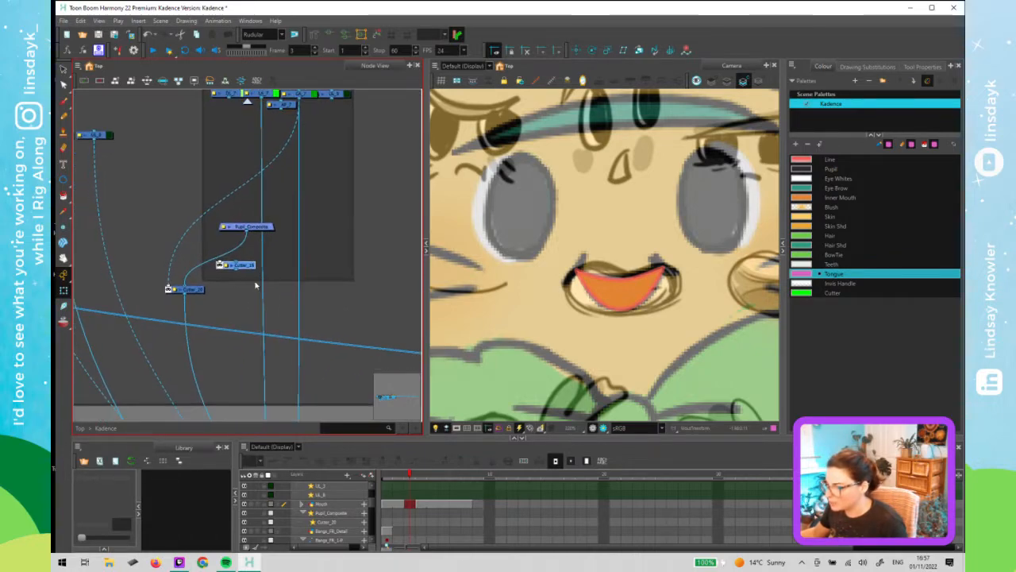
{"action": "scroll", "coordinate": [253, 286], "scroll_direction": "down", "scroll_amount": 3}
{"action": "left_click_drag", "start_coordinate": [243, 295], "coordinate": [283, 259]}
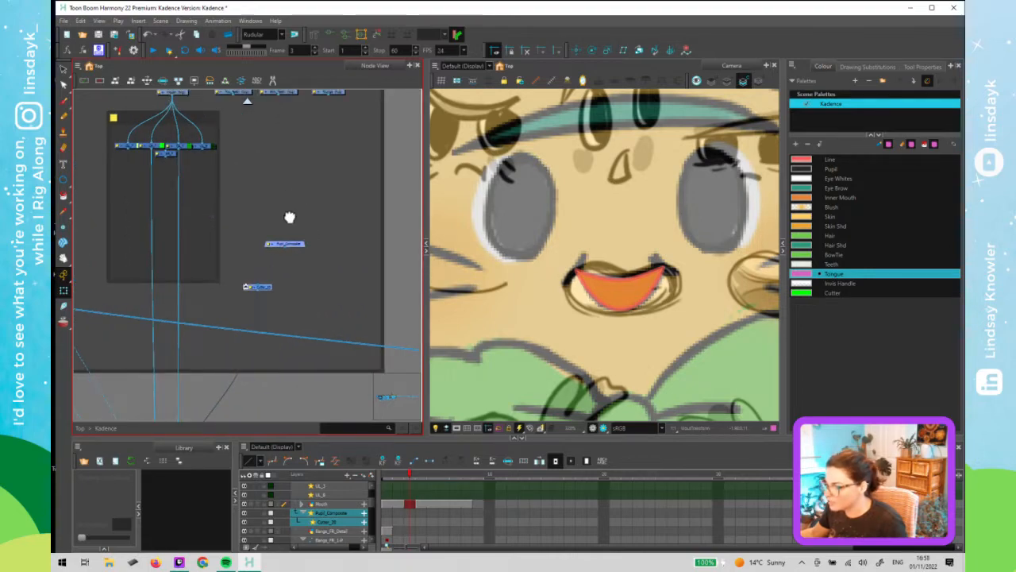
- Connect the Top_Teeth and Btm_Teeth nodes to the Pupil_Composite node
{"action": "left_click_drag", "start_coordinate": [289, 217], "coordinate": [293, 239]}
{"action": "left_click", "coordinate": [229, 125]}
{"action": "left_click_drag", "start_coordinate": [236, 117], "coordinate": [287, 266]}
{"action": "left_click_drag", "start_coordinate": [280, 116], "coordinate": [291, 265]}
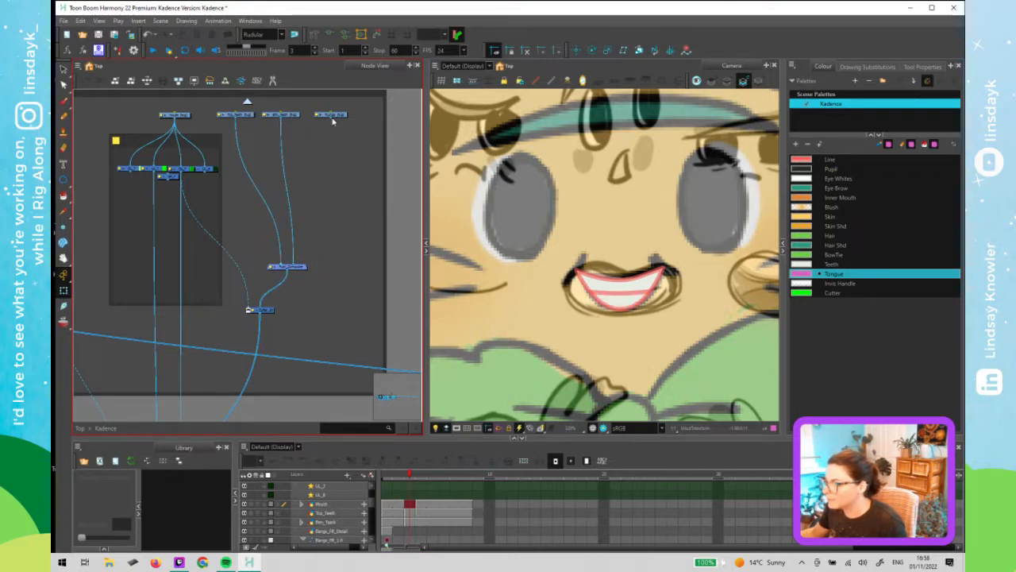
- Connect the Tongue node to the mouth composite and rename that composite InnerMouth_Composite
{"action": "left_click_drag", "start_coordinate": [330, 117], "coordinate": [303, 265]}
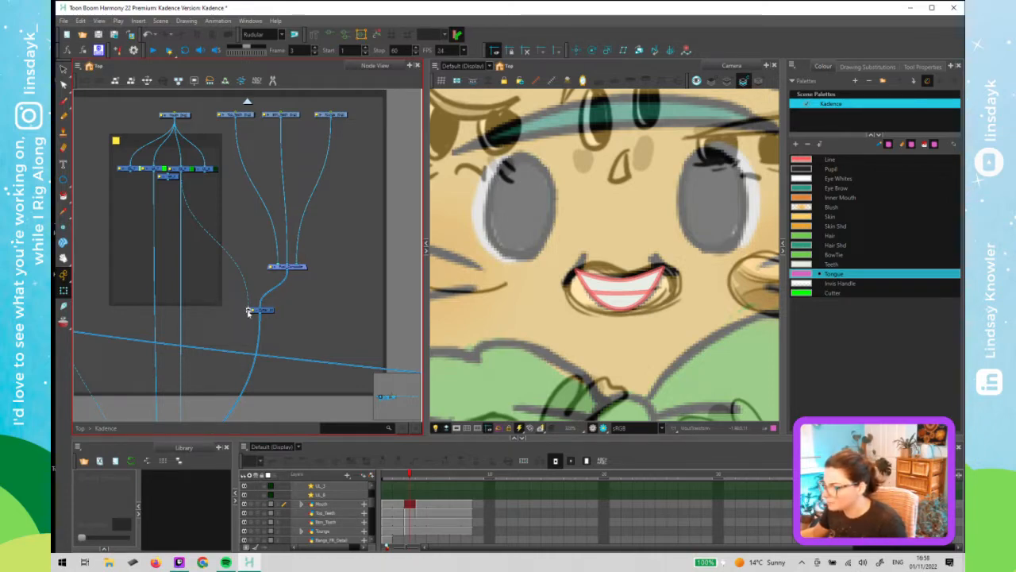
{"action": "double_click", "coordinate": [272, 267]}
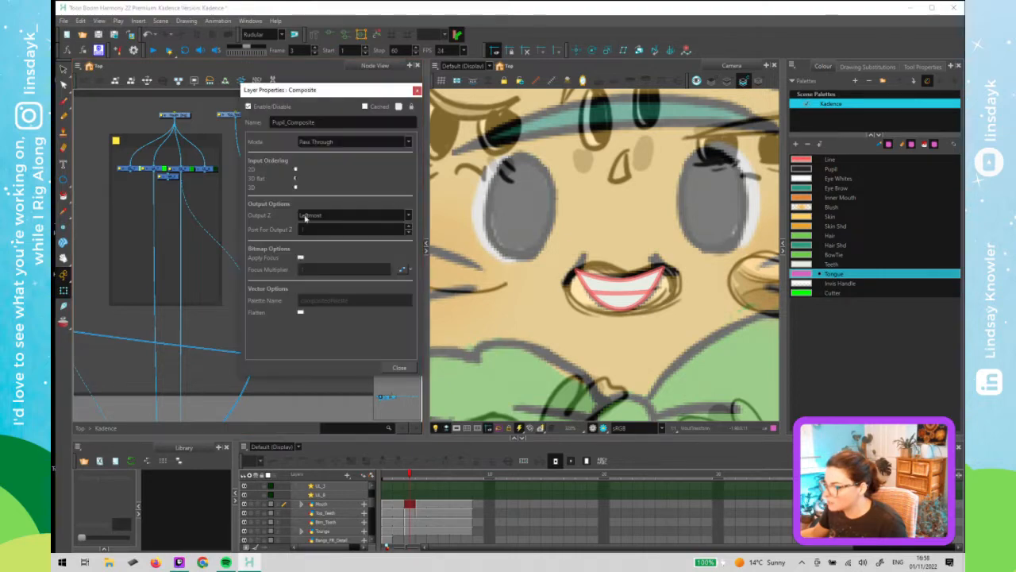
{"action": "left_click_drag", "start_coordinate": [287, 122], "coordinate": [227, 122]}
{"action": "key", "text": "Caps_Lock"}
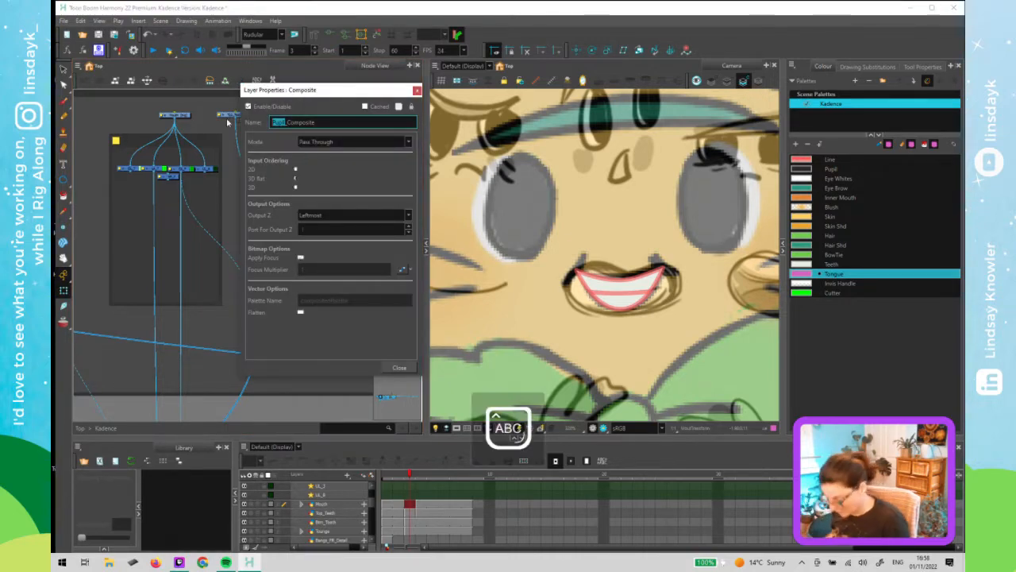
{"action": "key", "text": "BackSpace"}
{"action": "key", "text": "Caps_Lock"}
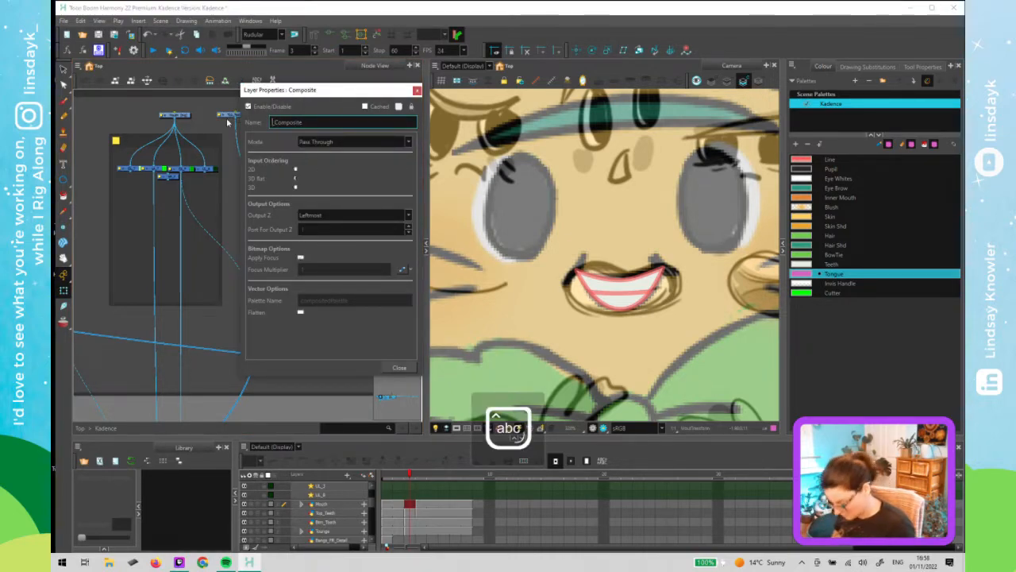
{"action": "key", "text": "Caps_Lock"}
{"action": "type", "text": "I"}
{"action": "key", "text": "Caps_Lock"}
{"action": "type", "text": "nner Mo"}
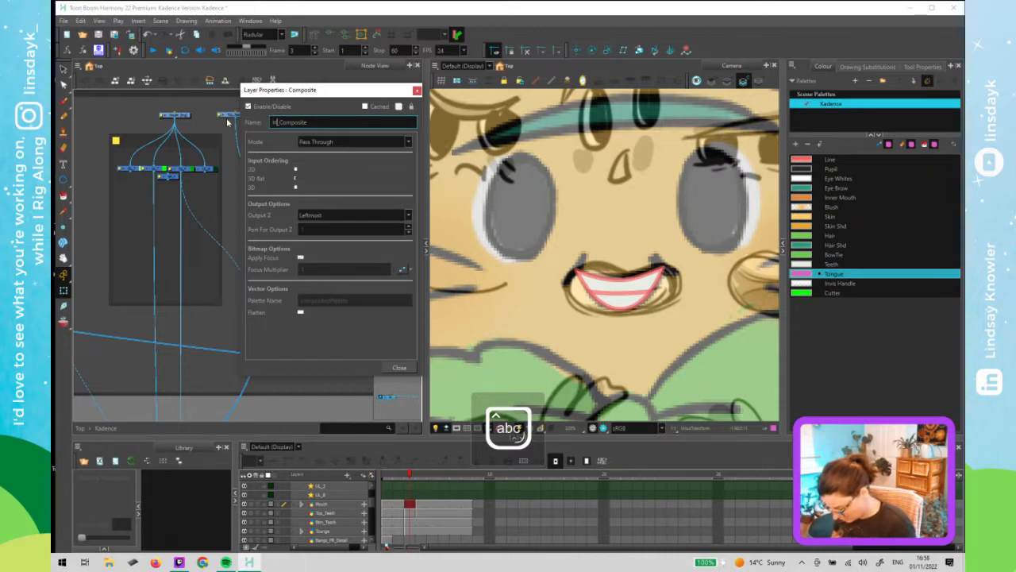
{"action": "type", "text": "uth"}
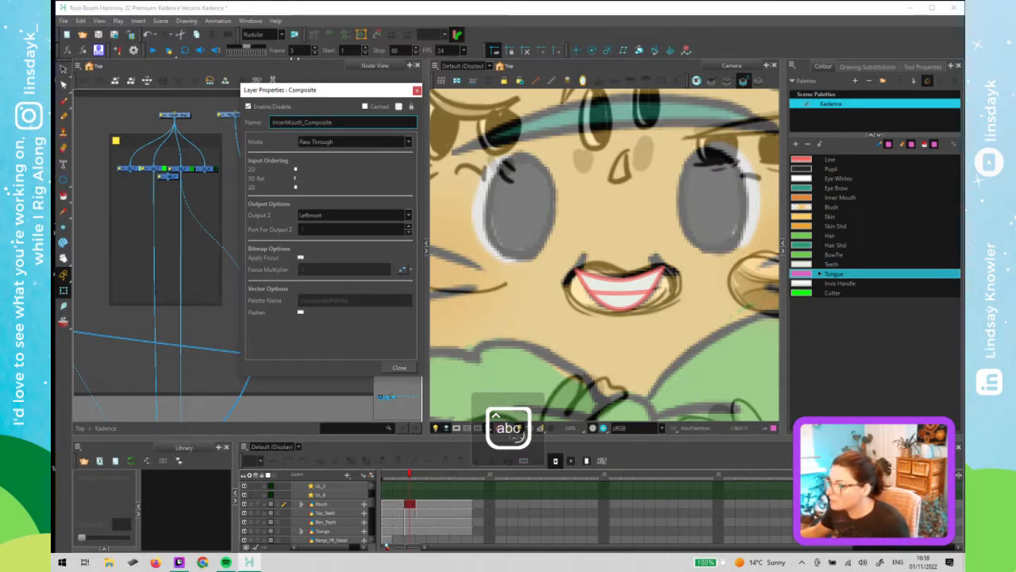
{"action": "key", "text": "Return"}
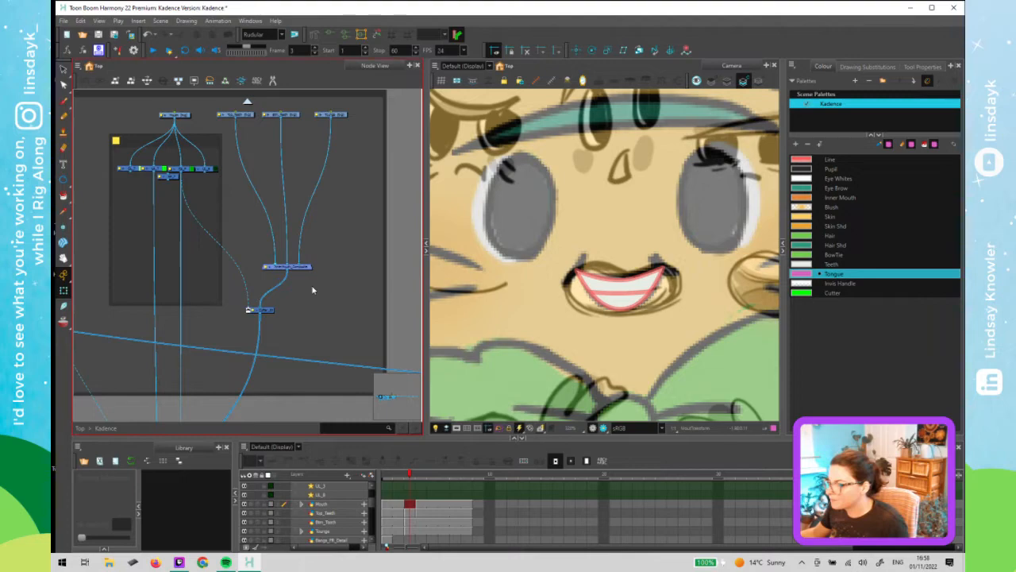
- Set the current frame back to 1 in the timeline
{"action": "scroll", "coordinate": [316, 280], "scroll_direction": "down", "scroll_amount": 3}
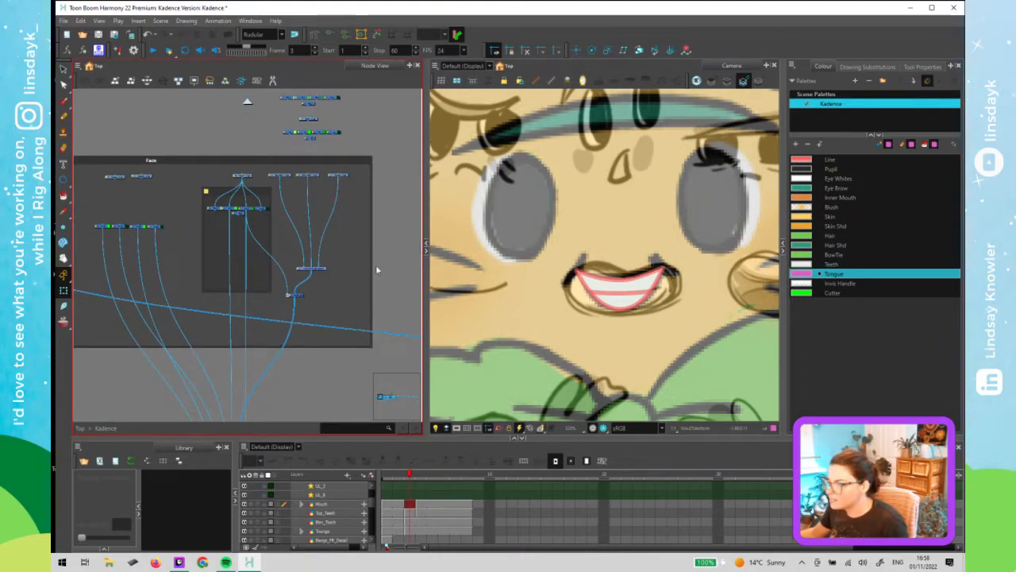
{"action": "scroll", "coordinate": [621, 292], "scroll_direction": "down", "scroll_amount": 4}
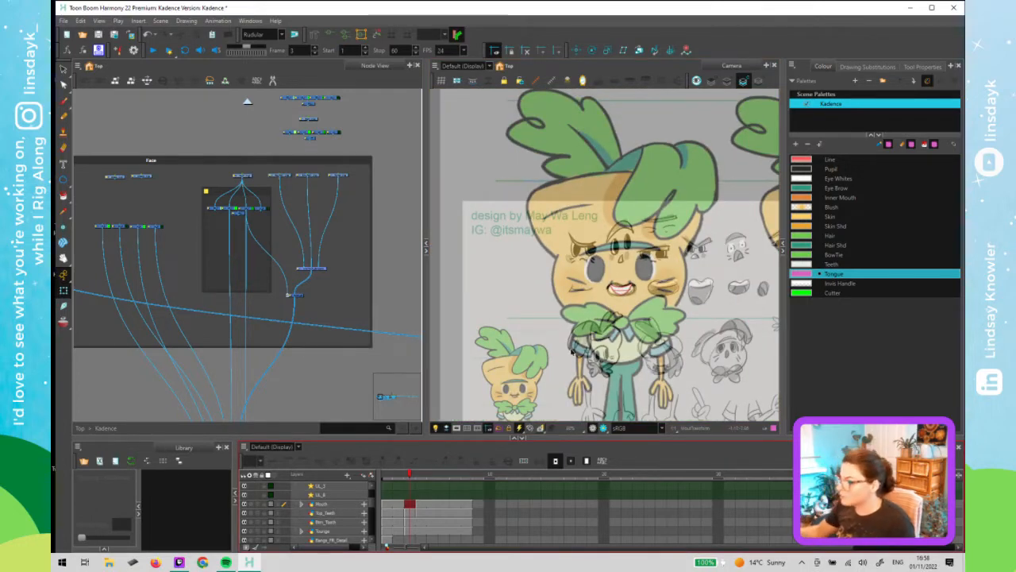
{"action": "scroll", "coordinate": [496, 340], "scroll_direction": "up", "scroll_amount": 5}
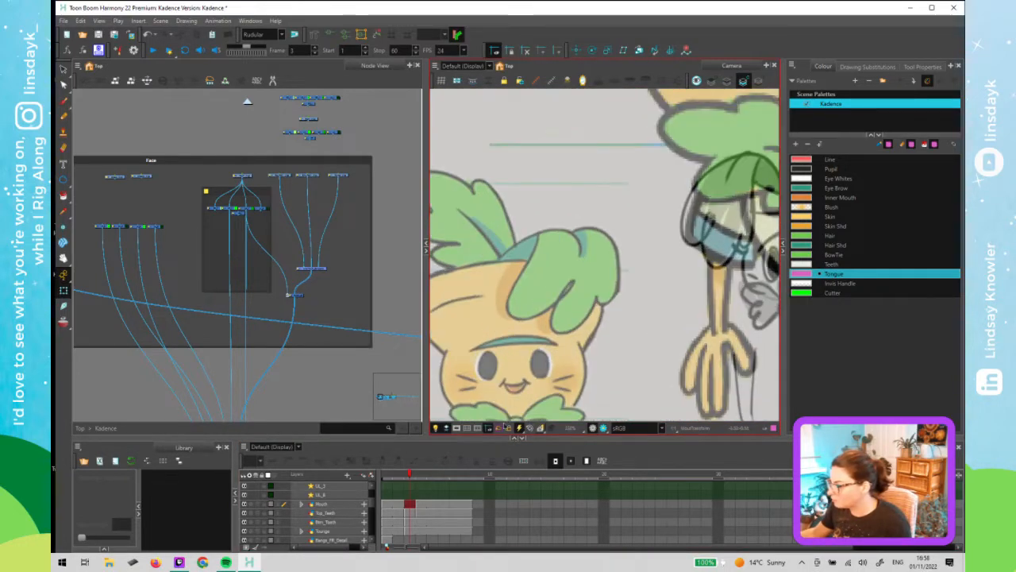
{"action": "scroll", "coordinate": [533, 343], "scroll_direction": "down", "scroll_amount": 4}
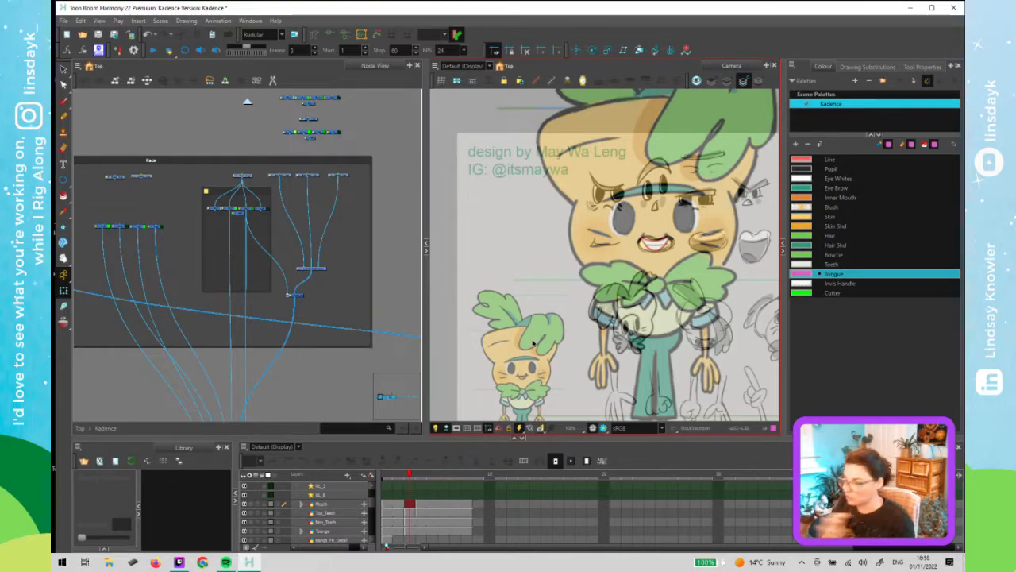
{"action": "left_click", "coordinate": [415, 474]}
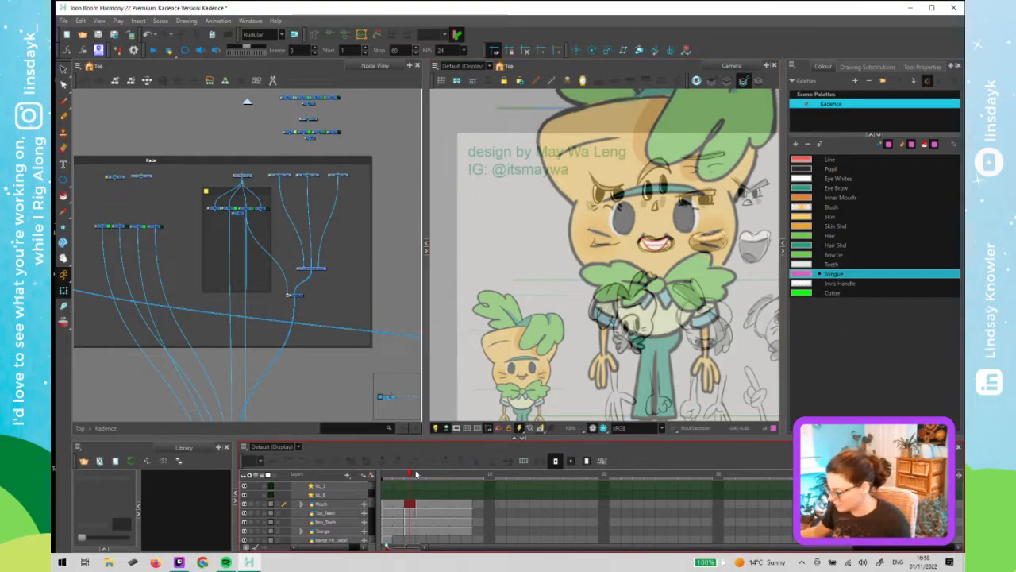
{"action": "left_click_drag", "start_coordinate": [412, 475], "coordinate": [373, 479]}
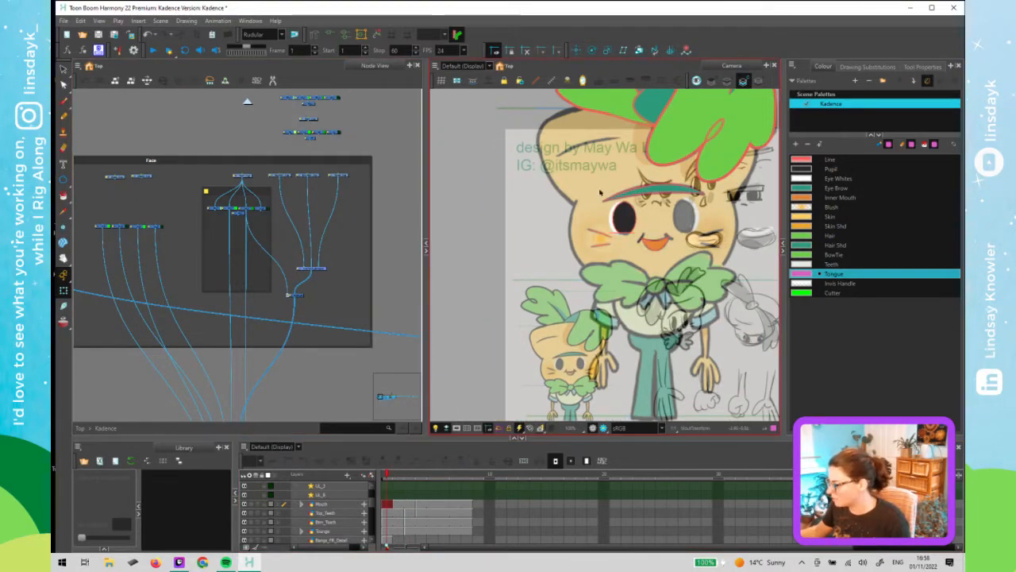
- Select and delete the row of nodes in the middle of the Face backdrop
{"action": "scroll", "coordinate": [194, 226], "scroll_direction": "down", "scroll_amount": 2}
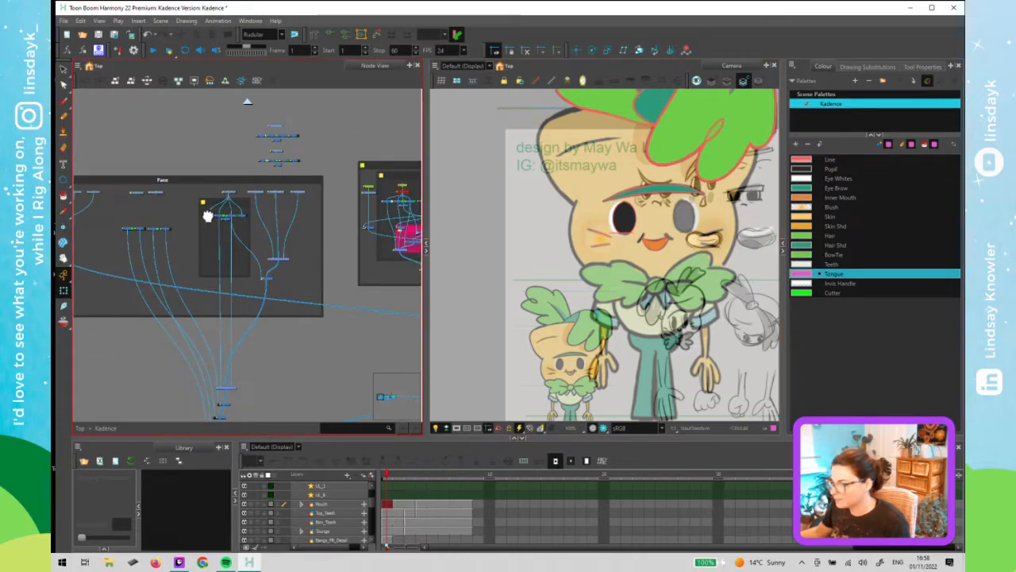
{"action": "scroll", "coordinate": [207, 216], "scroll_direction": "up", "scroll_amount": 4}
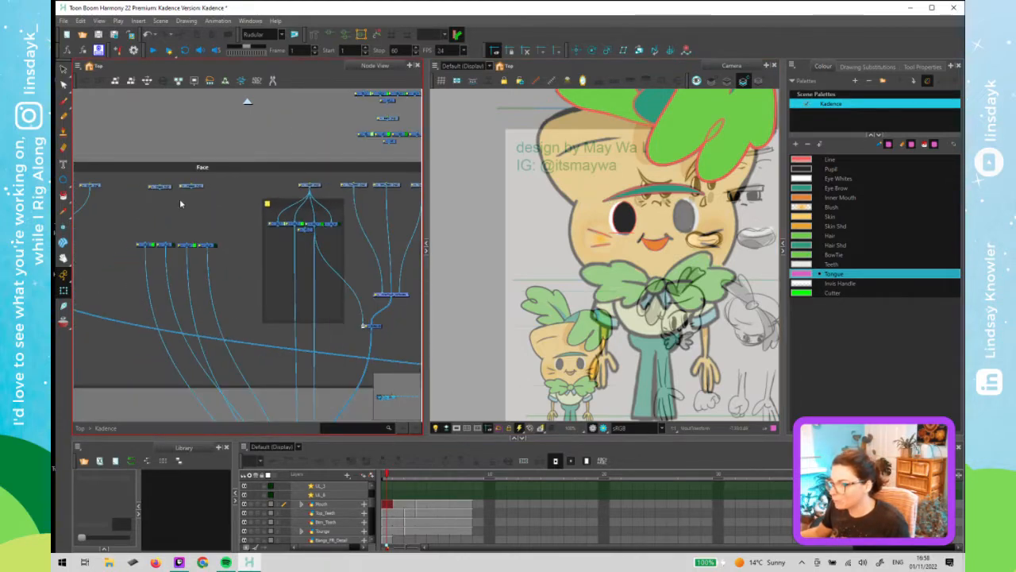
{"action": "mouse_move", "coordinate": [160, 190]}
{"action": "left_mouse_down"}
{"action": "mouse_move", "coordinate": [163, 231]}
{"action": "mouse_move", "coordinate": [161, 172]}
{"action": "mouse_move", "coordinate": [145, 201]}
{"action": "left_mouse_up"}
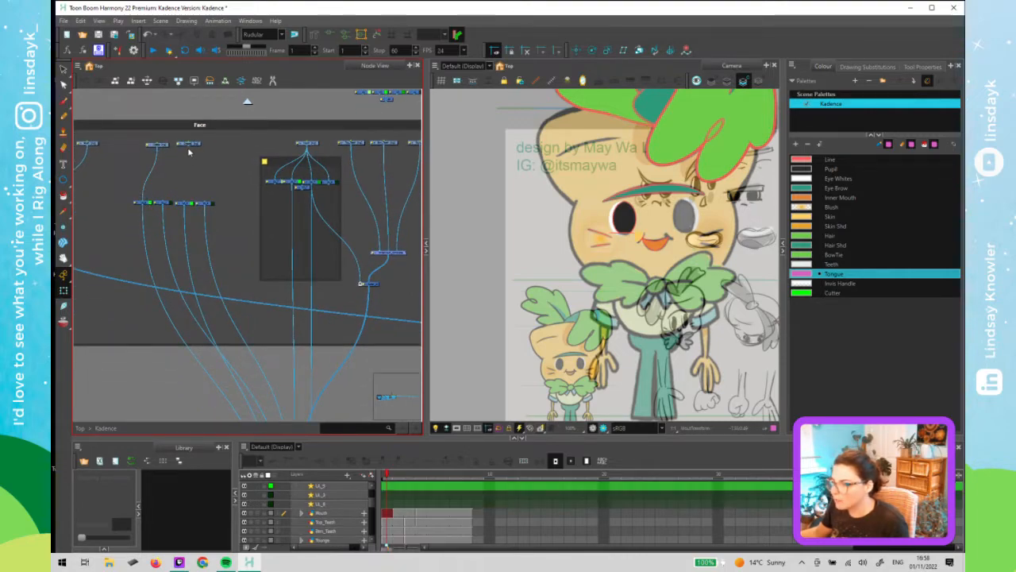
{"action": "left_click_drag", "start_coordinate": [189, 148], "coordinate": [189, 205]}
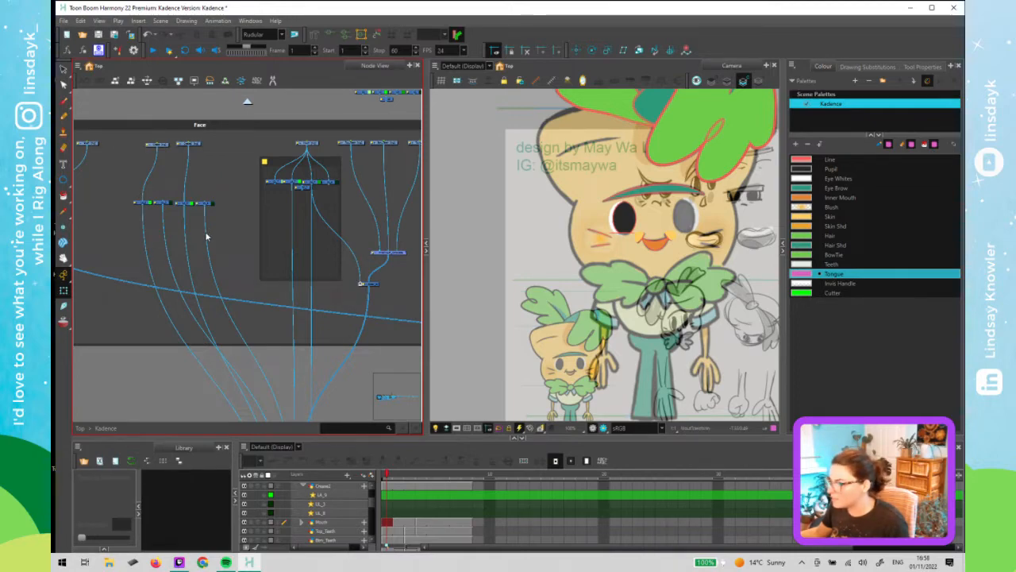
{"action": "left_click_drag", "start_coordinate": [206, 232], "coordinate": [184, 238]}
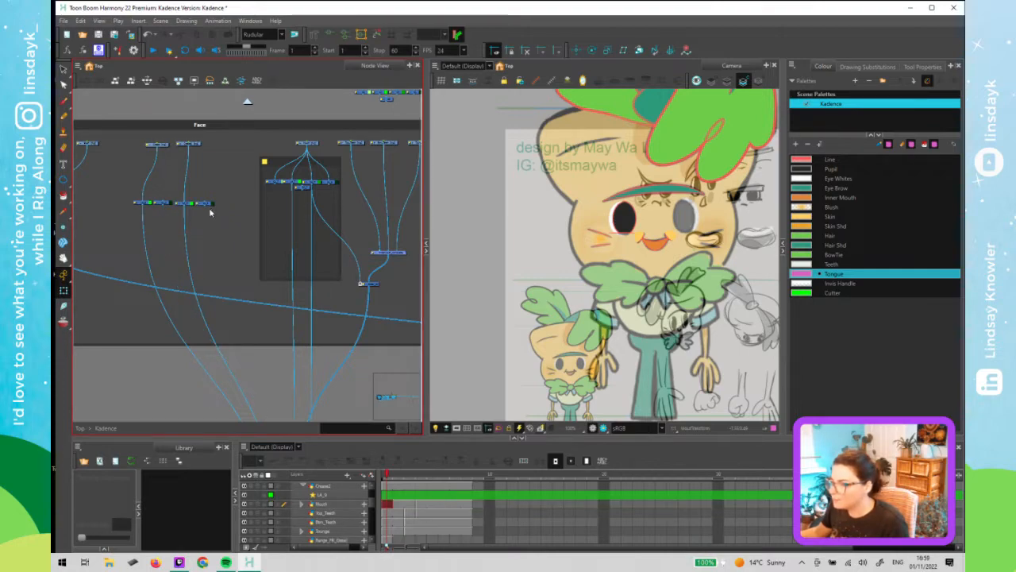
{"action": "left_click_drag", "start_coordinate": [131, 213], "coordinate": [131, 212]}
{"action": "key", "text": "Delete"}
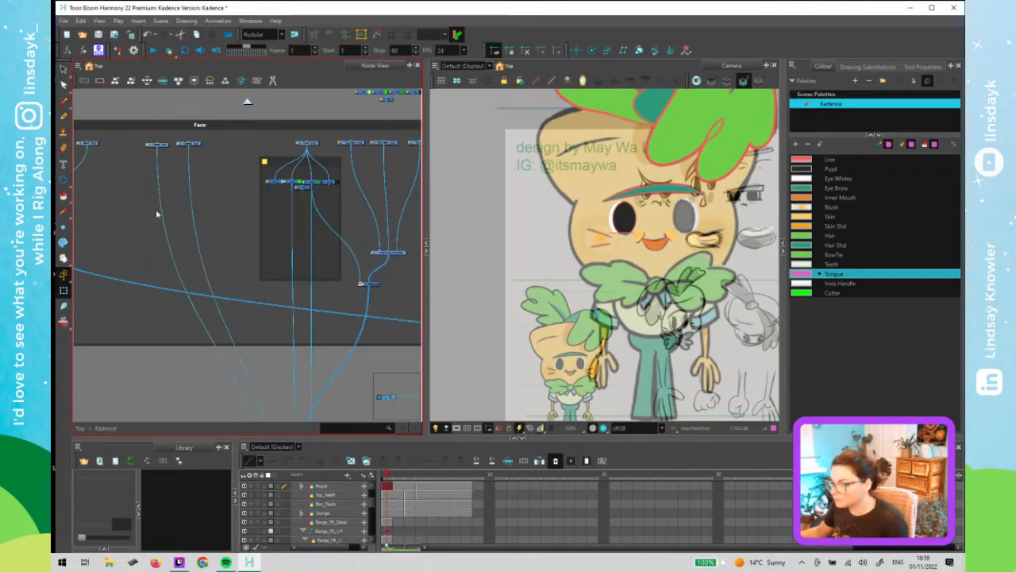
- Move a node further right along the top of the Face backdrop
{"action": "scroll", "coordinate": [232, 193], "scroll_direction": "down", "scroll_amount": 3}
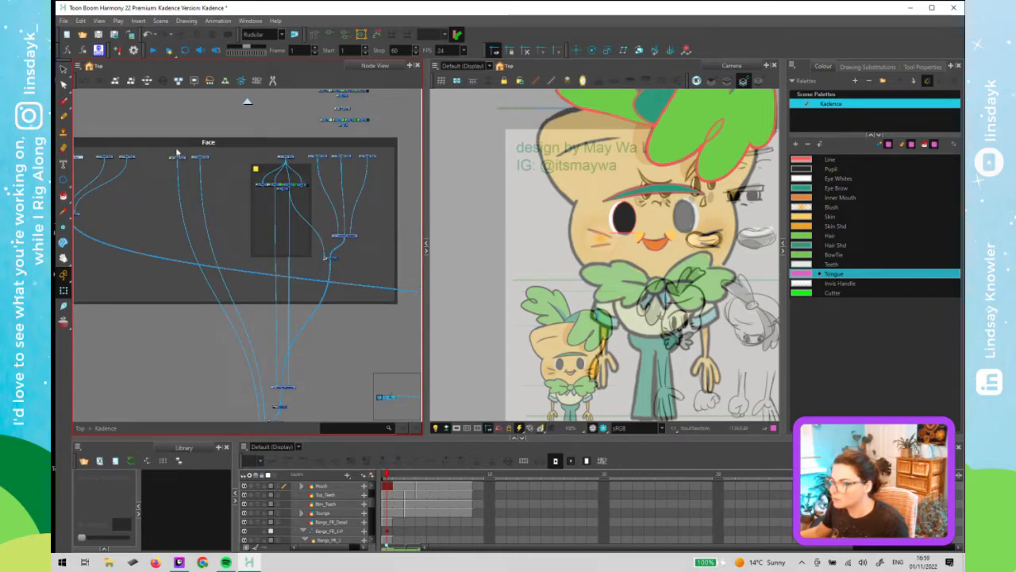
{"action": "left_click", "coordinate": [208, 160]}
{"action": "left_click_drag", "start_coordinate": [214, 162], "coordinate": [231, 161]}
{"action": "left_click", "coordinate": [242, 198]}
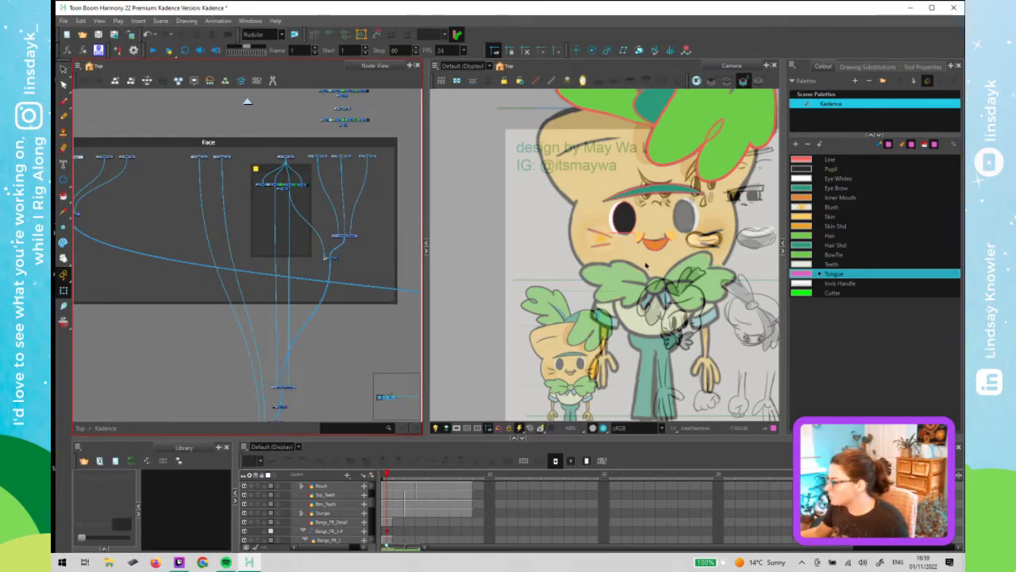
{"action": "scroll", "coordinate": [648, 262], "scroll_direction": "up", "scroll_amount": 5}
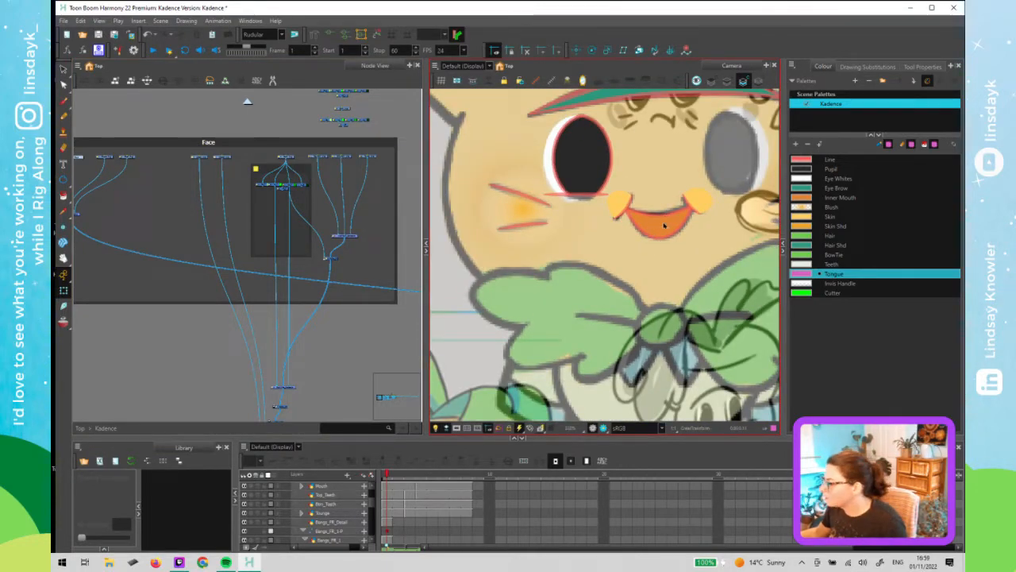
- Select the Top_Teeth layer and step through its drawings across the first frames in the timeline
{"action": "left_click", "coordinate": [432, 491]}
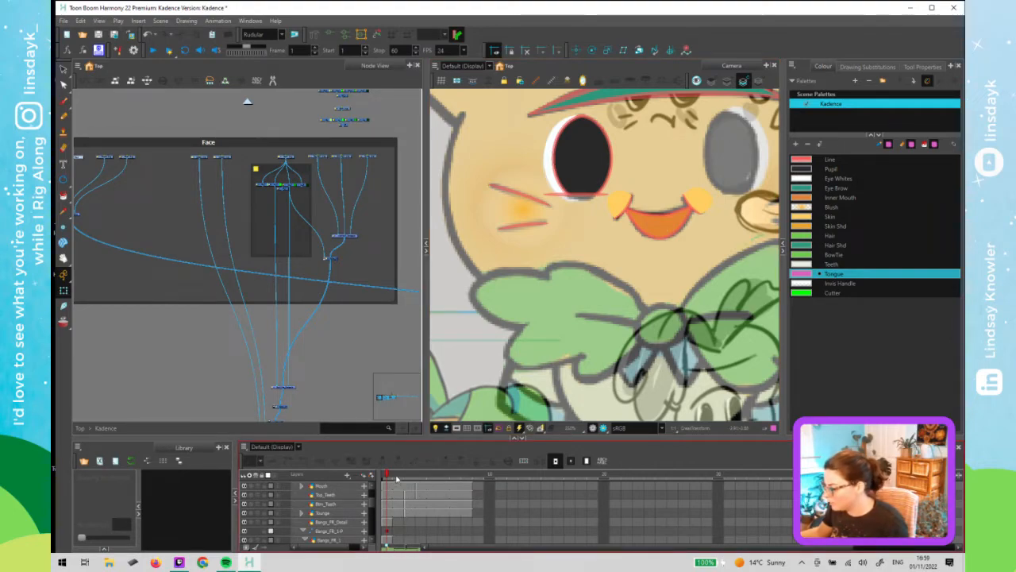
{"action": "left_click", "coordinate": [608, 293]}
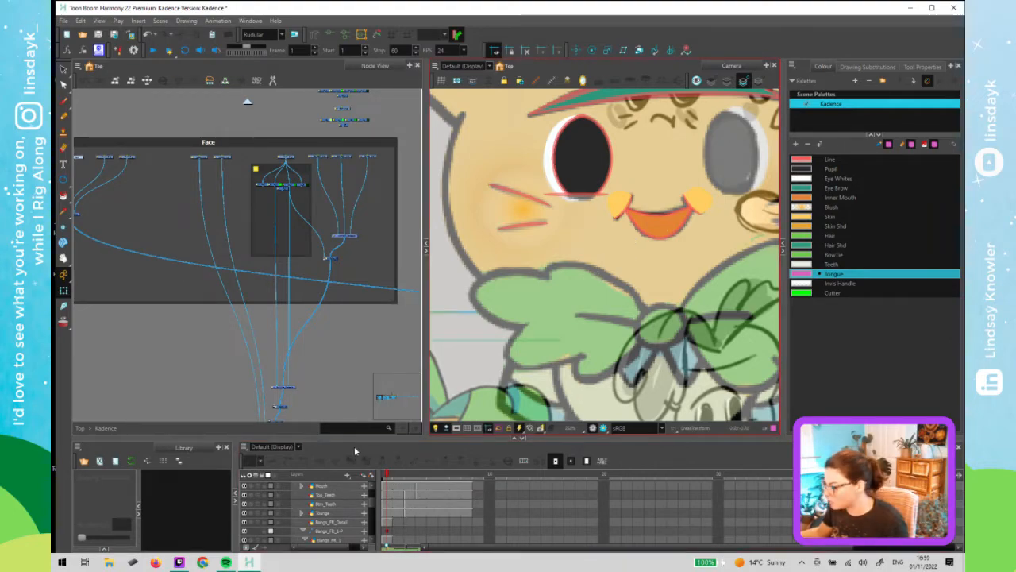
{"action": "left_click", "coordinate": [483, 454]}
{"action": "left_click", "coordinate": [320, 161]}
{"action": "left_click", "coordinate": [320, 158]}
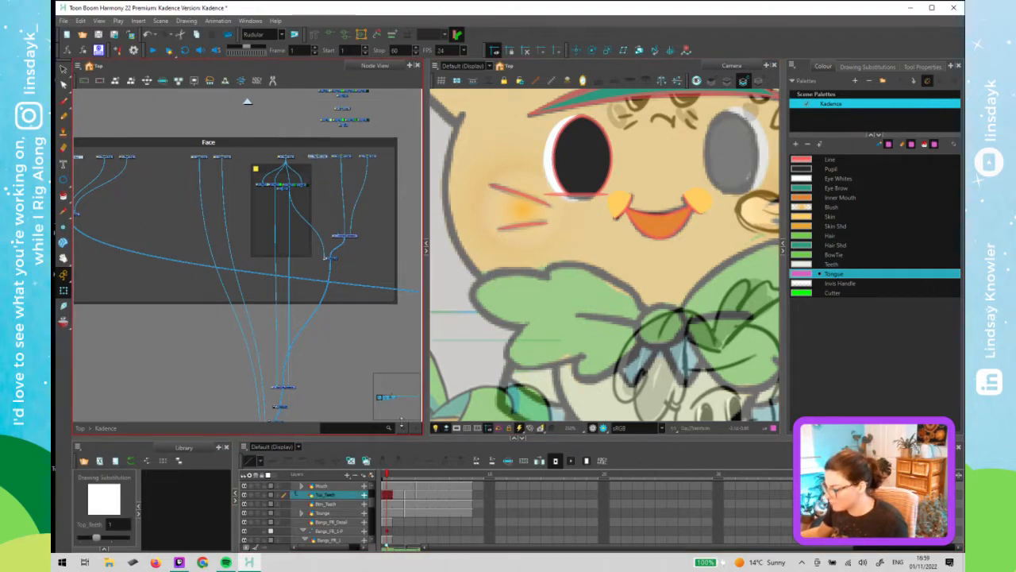
{"action": "left_click_drag", "start_coordinate": [408, 439], "coordinate": [405, 285]}
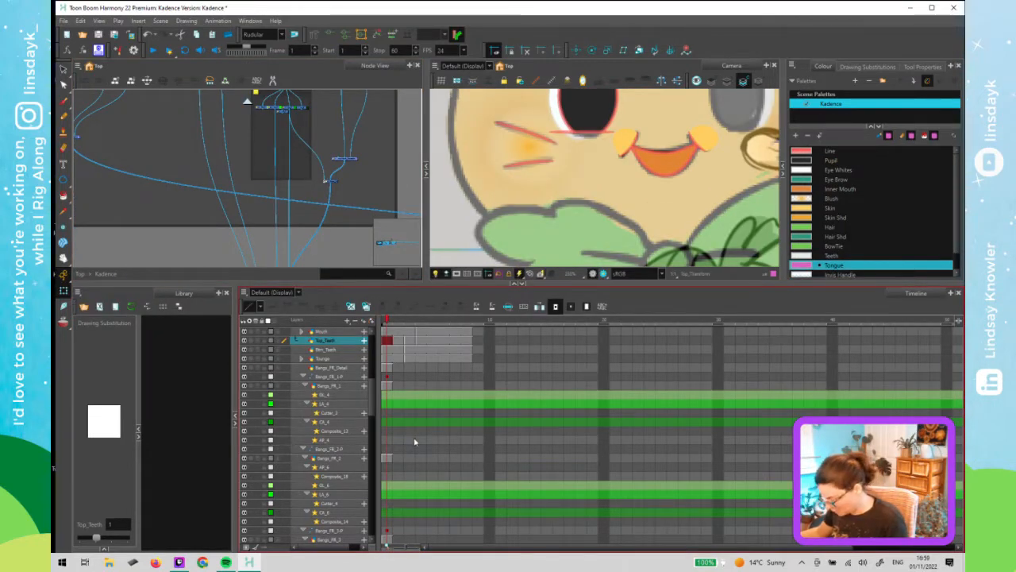
{"action": "scroll", "coordinate": [396, 429], "scroll_direction": "down", "scroll_amount": 1}
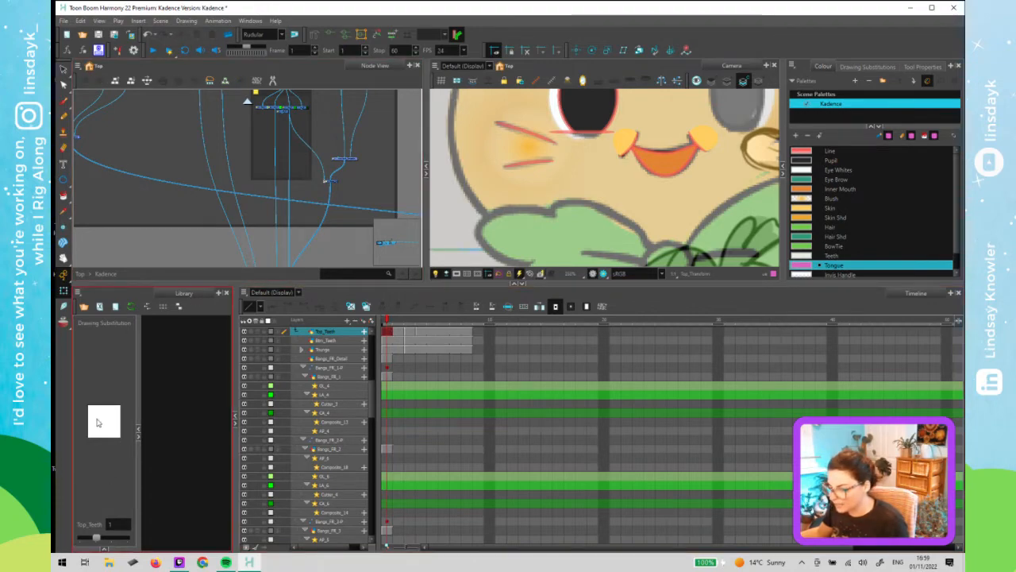
{"action": "left_click", "coordinate": [402, 334]}
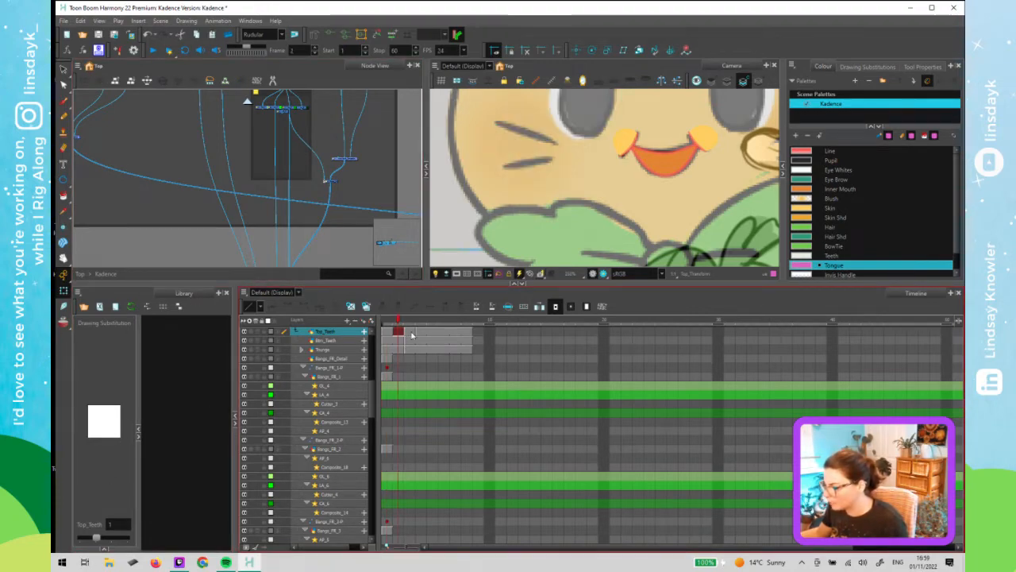
{"action": "left_click", "coordinate": [411, 336]}
{"action": "left_click", "coordinate": [415, 335]}
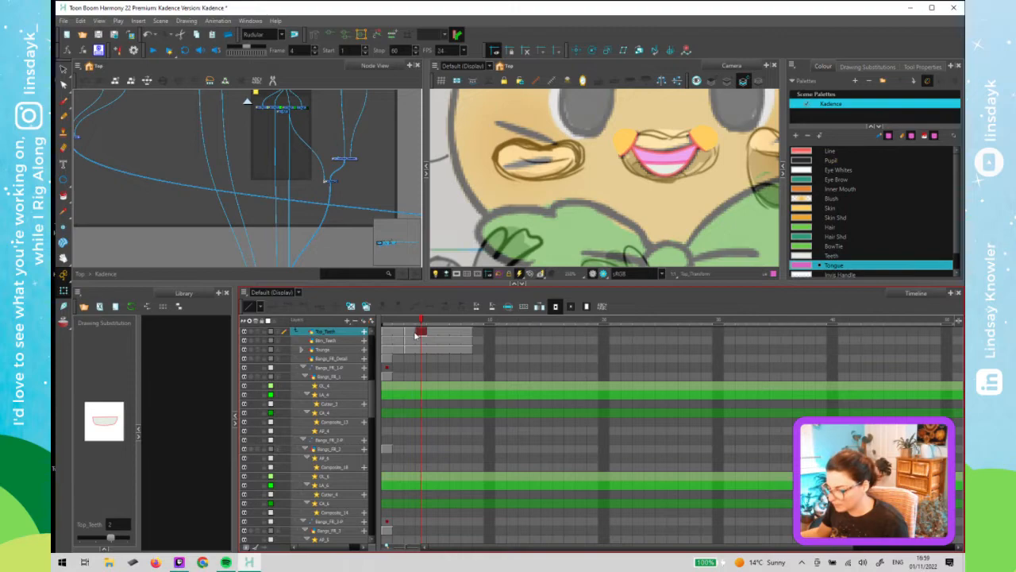
{"action": "left_click", "coordinate": [410, 334]}
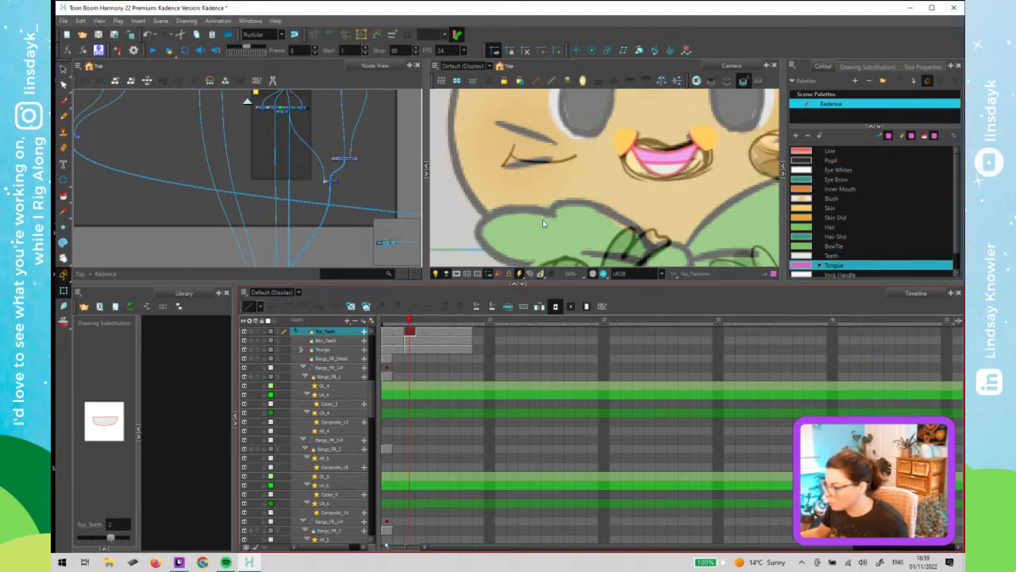
- Delete the teeth shape from Top_Teeth drawing 2, switch to drawing 1 and paste the teeth there
{"action": "key", "text": "alt+s"}
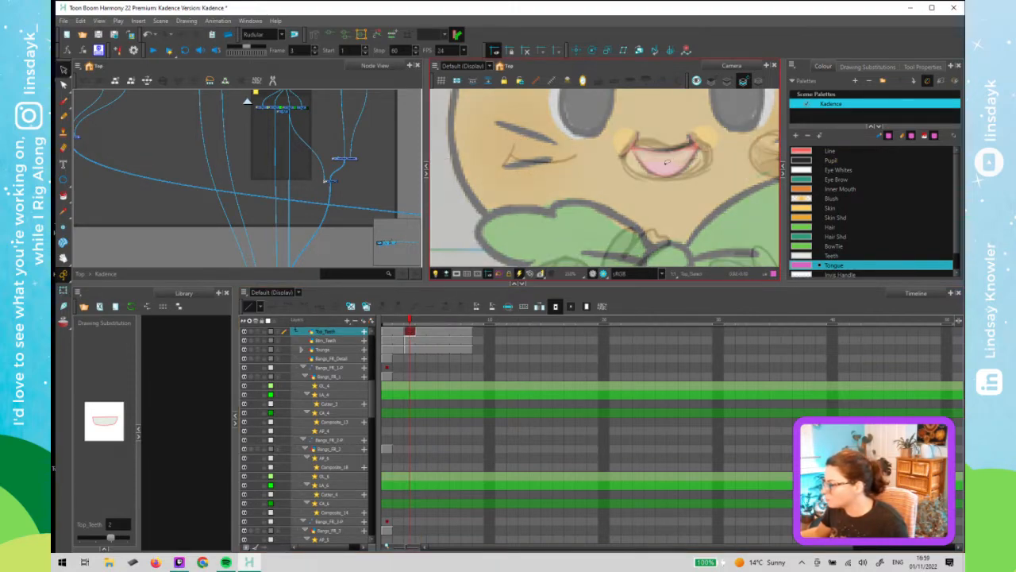
{"action": "left_click", "coordinate": [728, 82]}
{"action": "left_click_drag", "start_coordinate": [641, 201], "coordinate": [645, 226]}
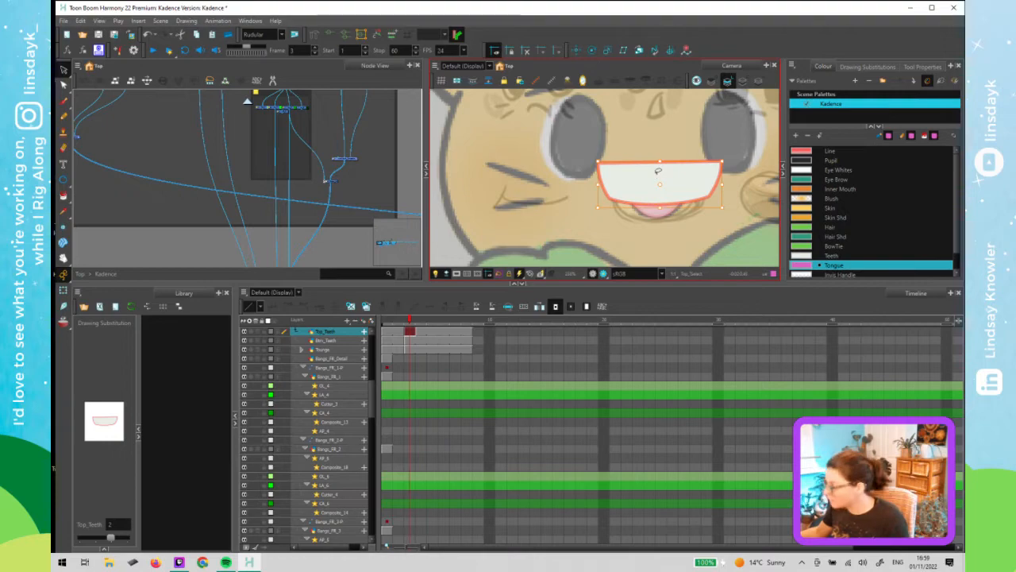
{"action": "key", "text": "Delete"}
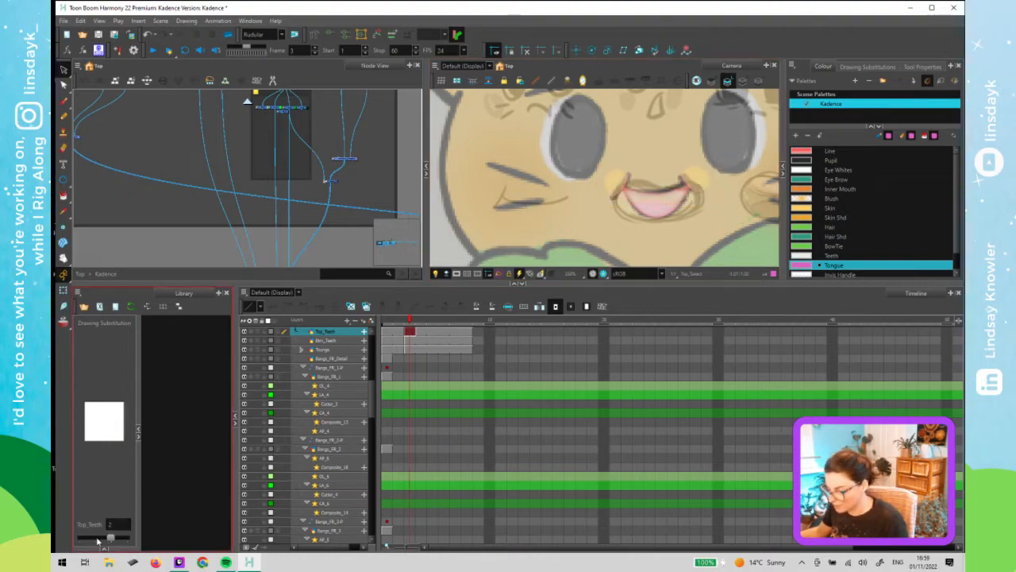
{"action": "left_click", "coordinate": [97, 538]}
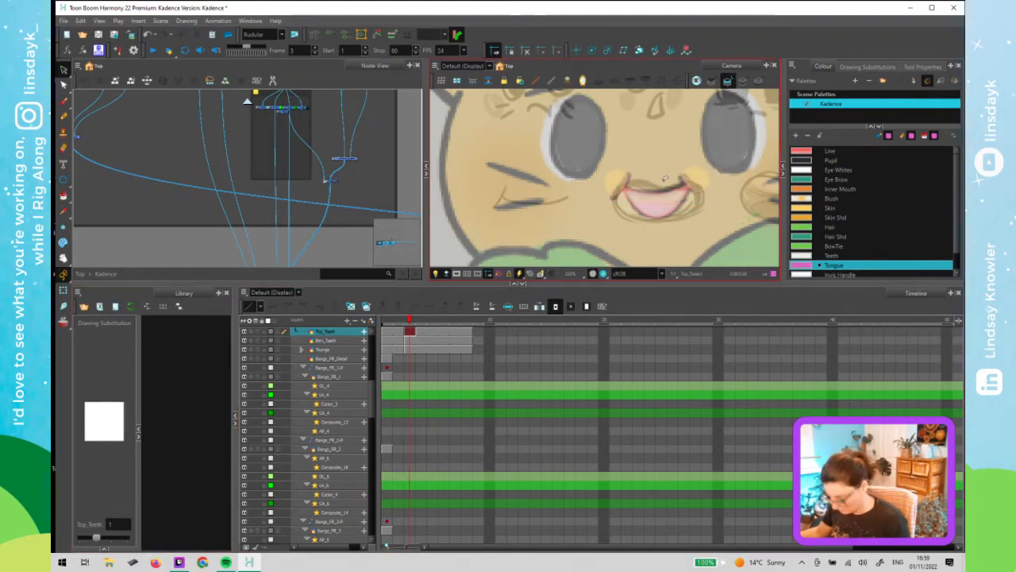
{"action": "key", "text": "ctrl+v"}
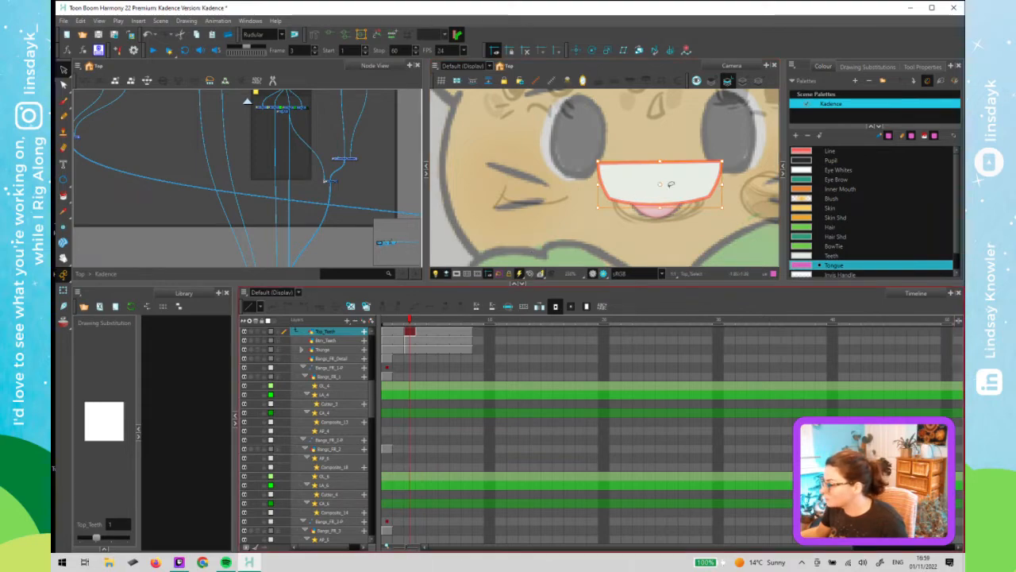
- Select the Btm_Teeth node and delete the teeth shape from its current drawing
{"action": "scroll", "coordinate": [352, 198], "scroll_direction": "up", "scroll_amount": 3}
{"action": "left_click_drag", "start_coordinate": [350, 211], "coordinate": [347, 219]}
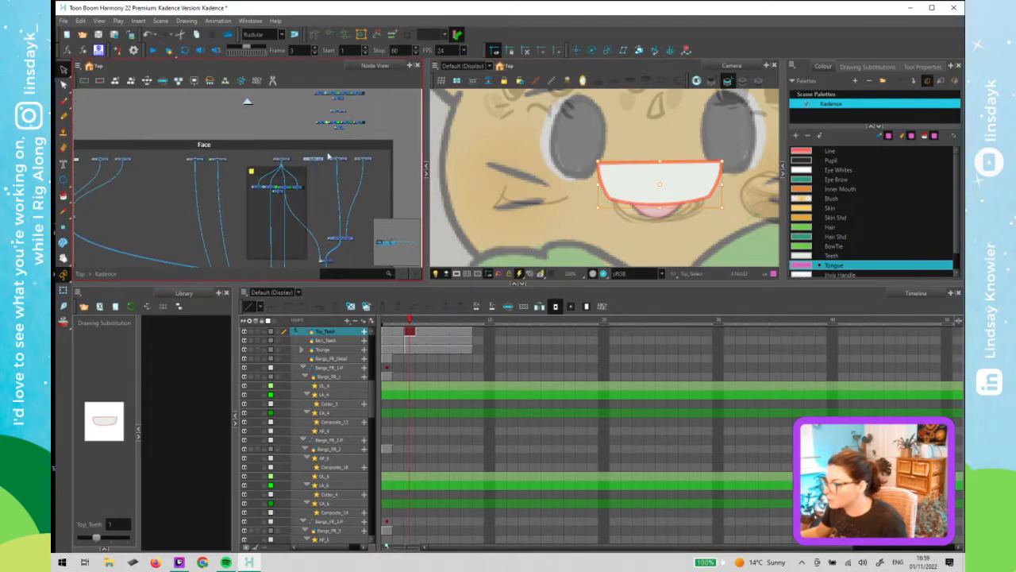
{"action": "scroll", "coordinate": [331, 156], "scroll_direction": "up", "scroll_amount": 2}
{"action": "left_click_drag", "start_coordinate": [358, 181], "coordinate": [265, 170]}
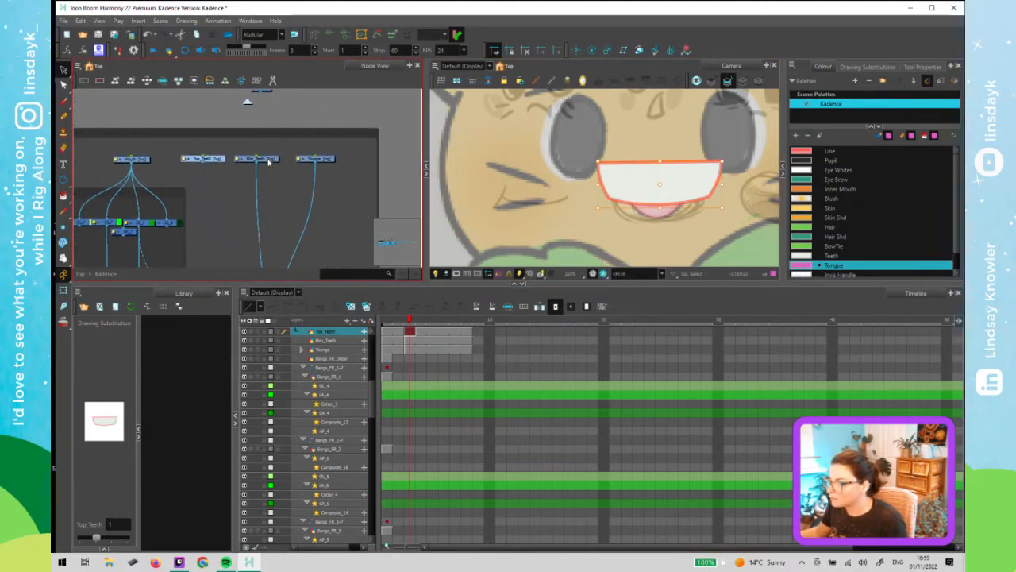
{"action": "left_click", "coordinate": [268, 160]}
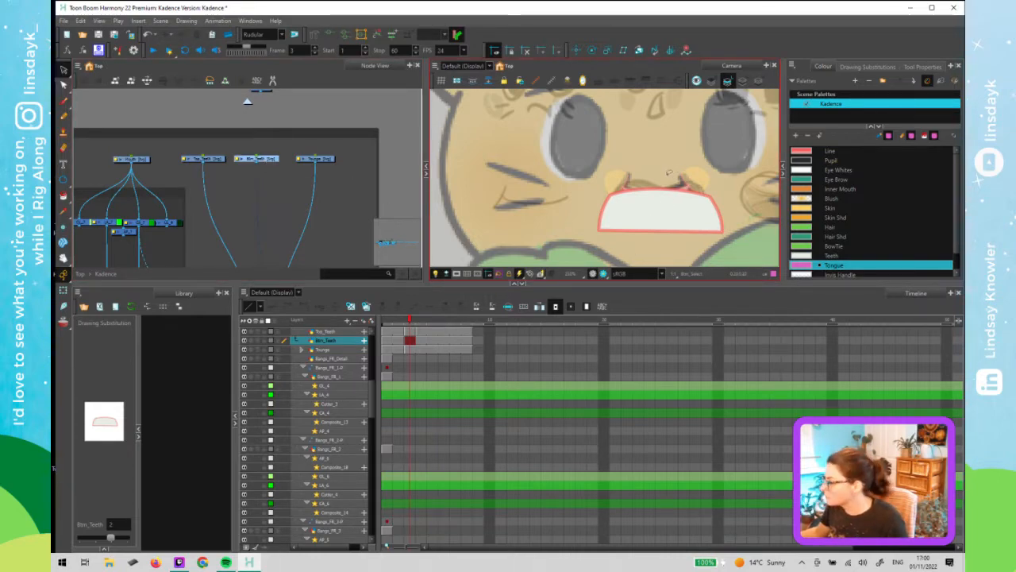
{"action": "left_click_drag", "start_coordinate": [666, 220], "coordinate": [665, 193]}
{"action": "key", "text": "Delete"}
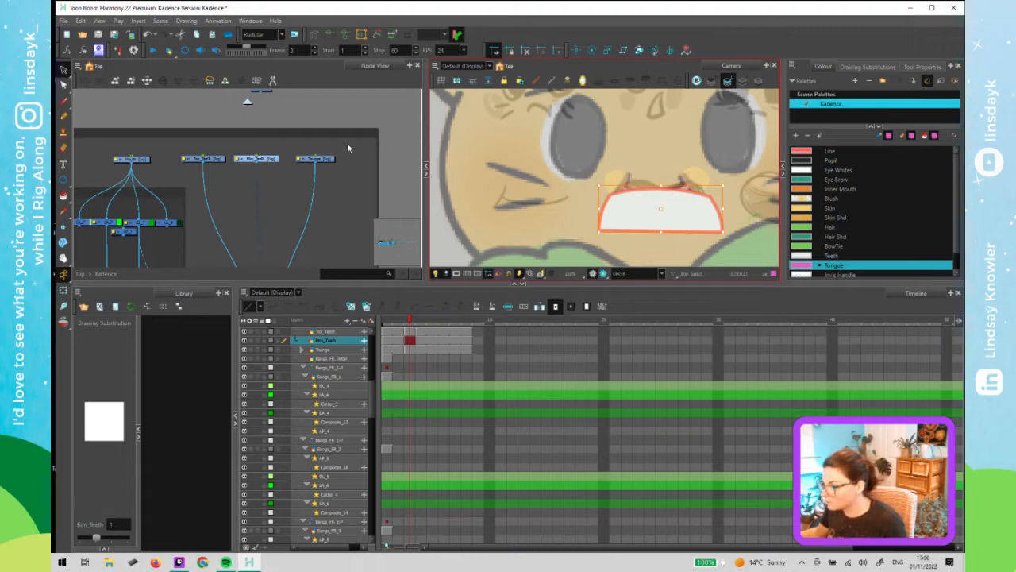
- Select the Tongue layer, delete the tongue shape from drawing 2 and paste it into drawing 1
{"action": "left_click", "coordinate": [317, 159]}
{"action": "left_click", "coordinate": [672, 170]}
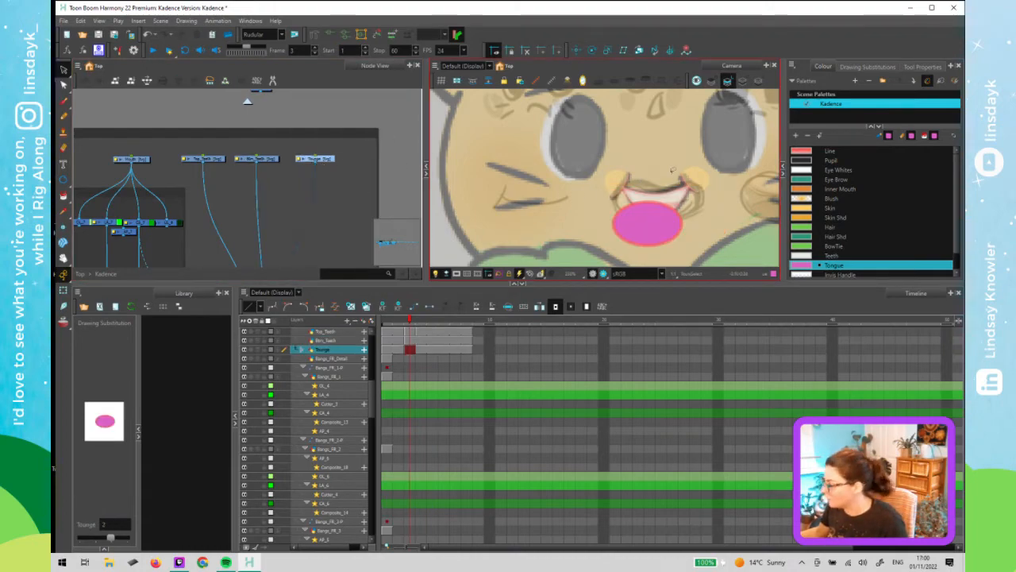
{"action": "left_click", "coordinate": [648, 243]}
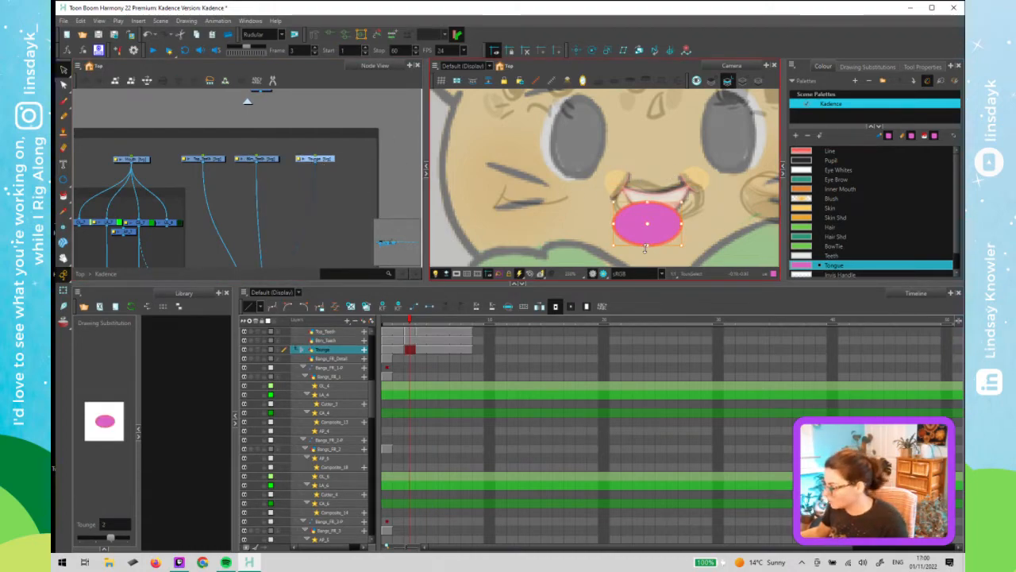
{"action": "key", "text": "Delete"}
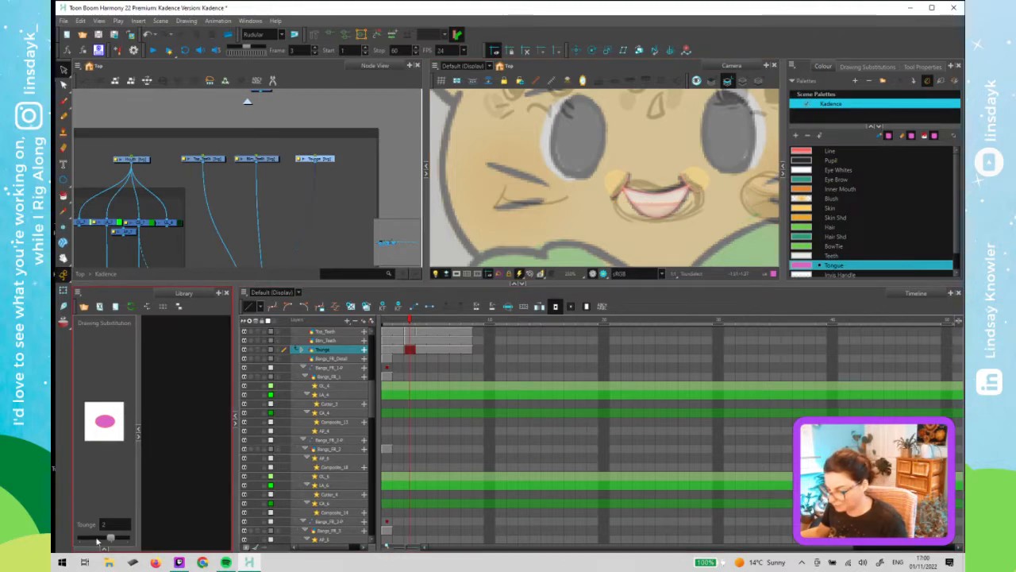
{"action": "key", "text": "ctrl+v"}
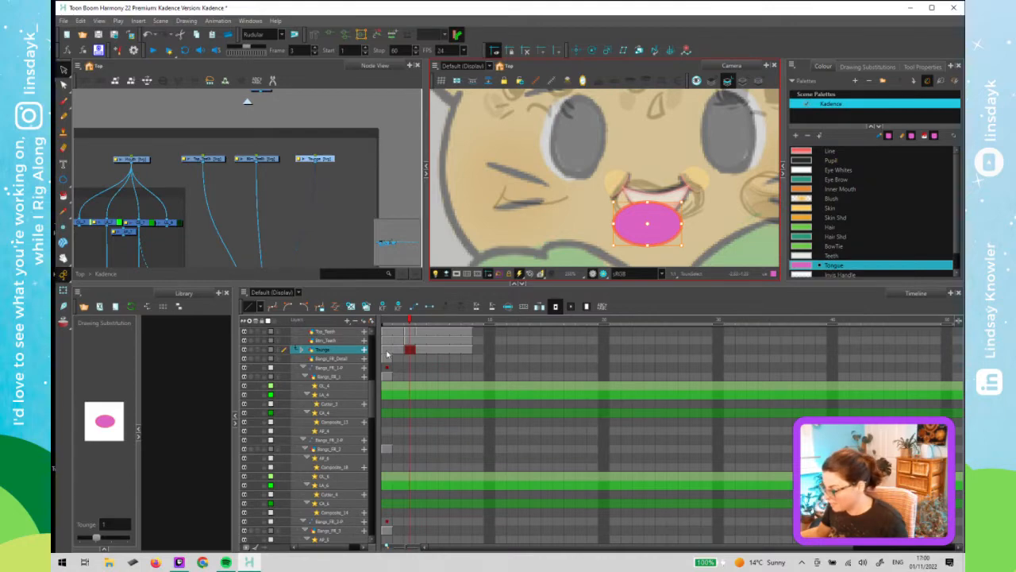
- Check the drawing substitutions of the Tongue, Btm_Teeth and Top_Teeth layers
{"action": "left_click", "coordinate": [111, 538]}
{"action": "left_click", "coordinate": [271, 162]}
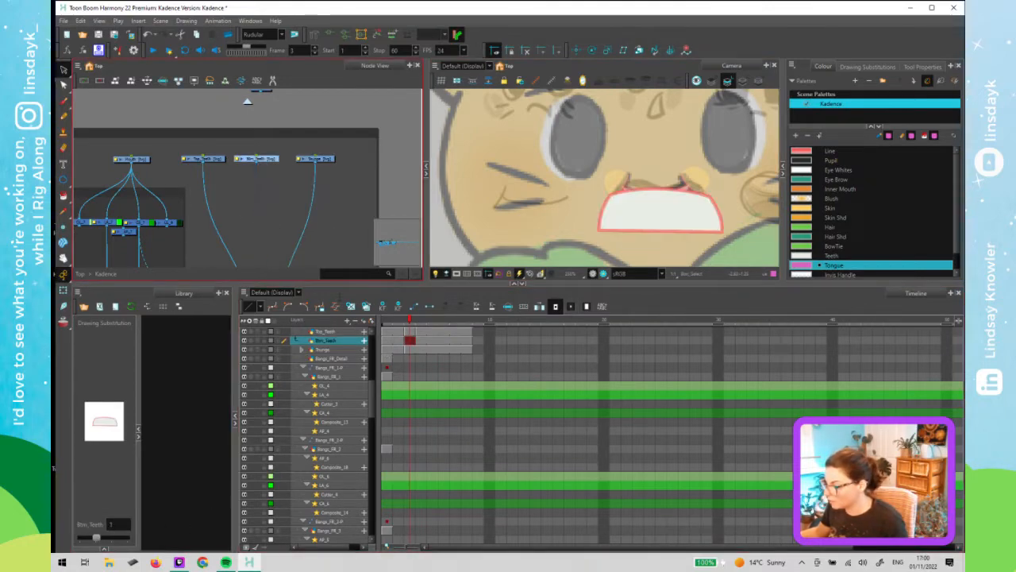
{"action": "left_click", "coordinate": [111, 538]}
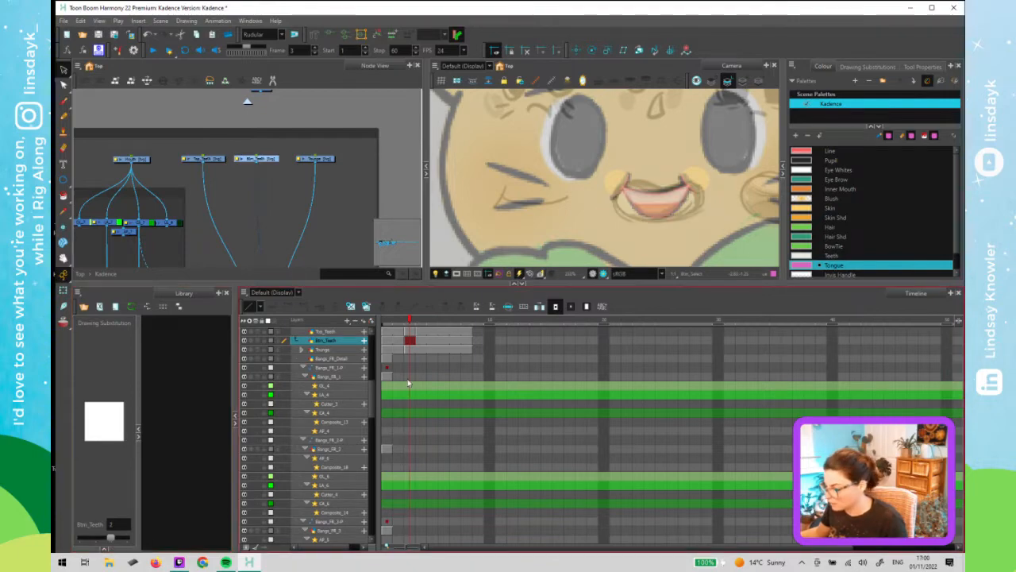
{"action": "left_click", "coordinate": [217, 159]}
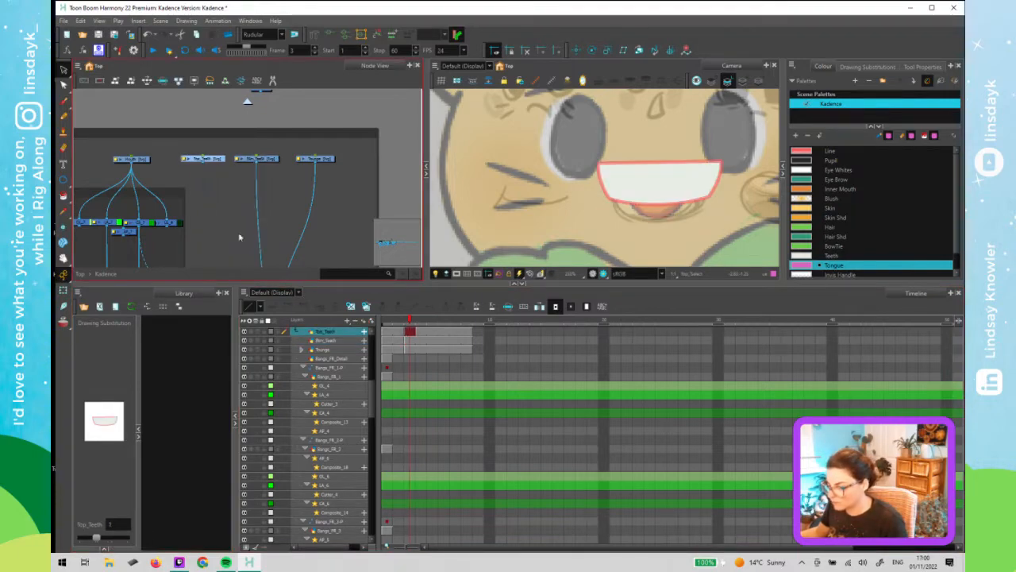
{"action": "left_click", "coordinate": [115, 537]}
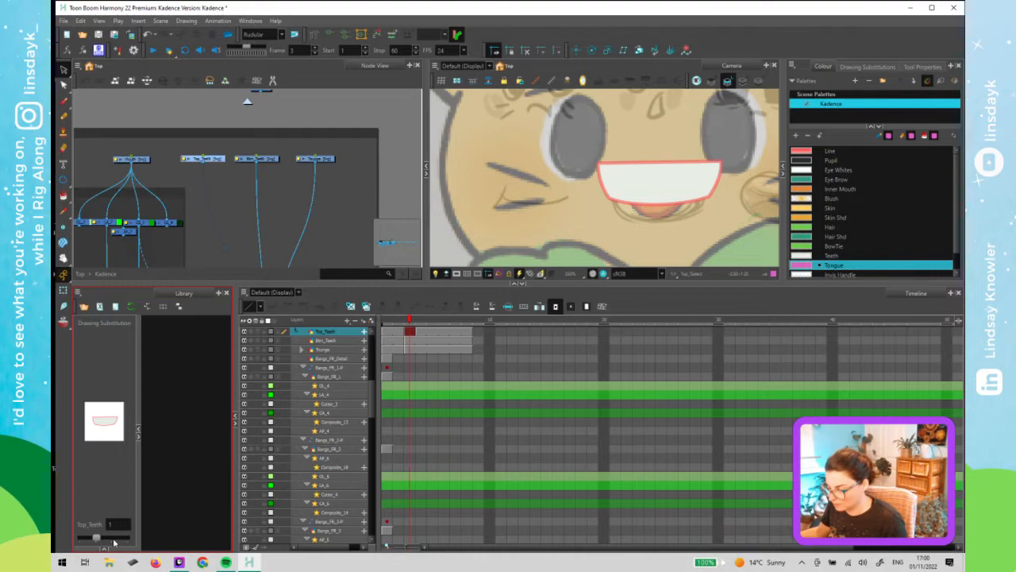
{"action": "left_click", "coordinate": [115, 537]}
- Select frame 2 on the Top_Teeth, Btm_Teeth and Tongue layers and delete those selected drawings
{"action": "left_click", "coordinate": [411, 331]}
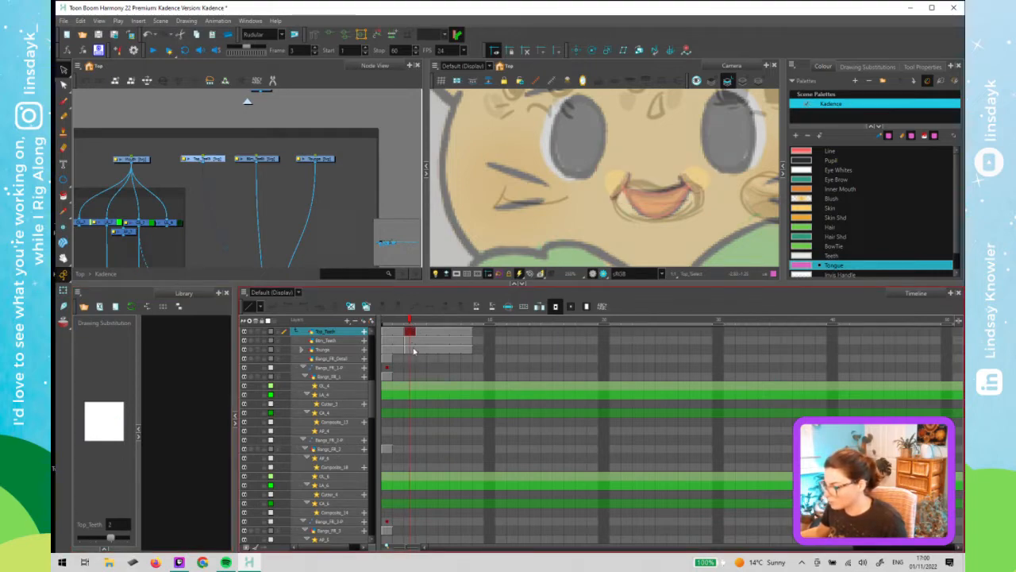
{"action": "left_click", "coordinate": [413, 352], "text": "shift"}
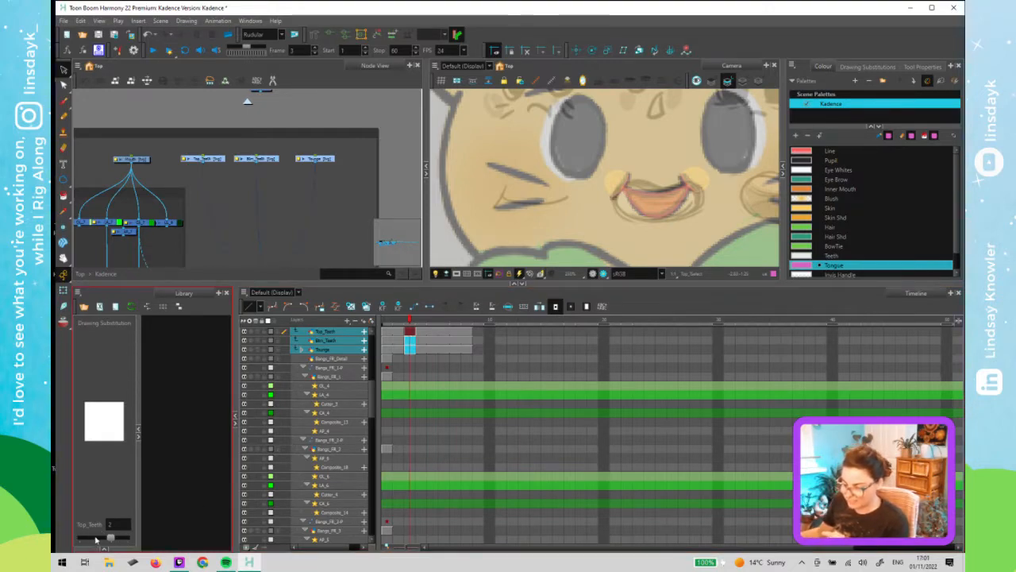
{"action": "right_click", "coordinate": [410, 337]}
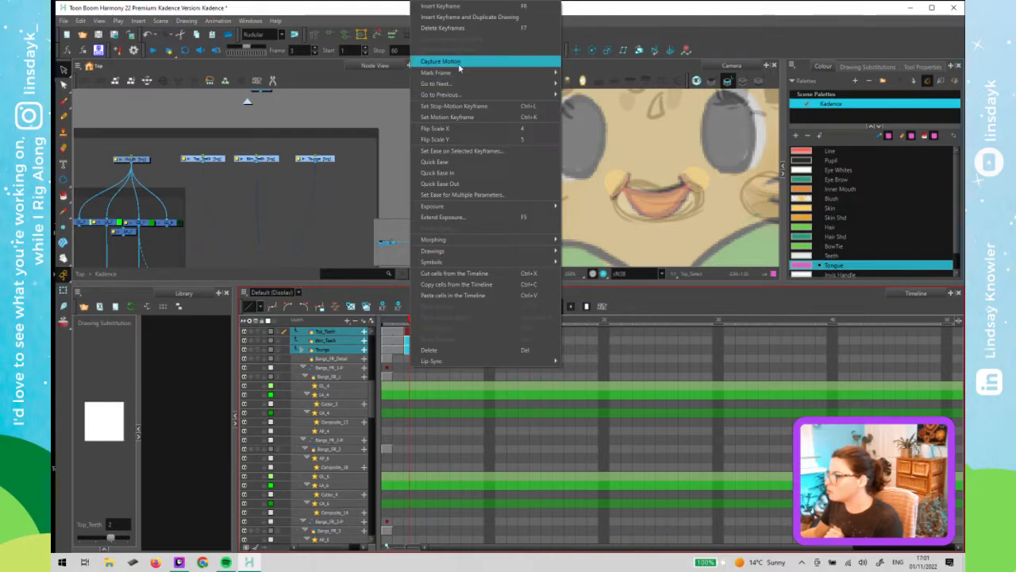
{"action": "mouse_move", "coordinate": [472, 208]}
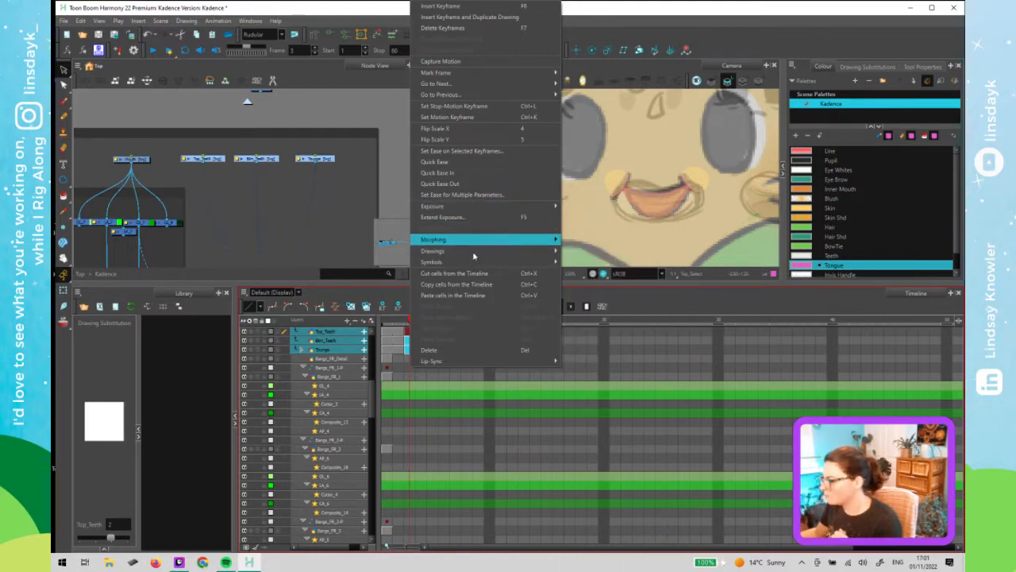
{"action": "mouse_move", "coordinate": [475, 256]}
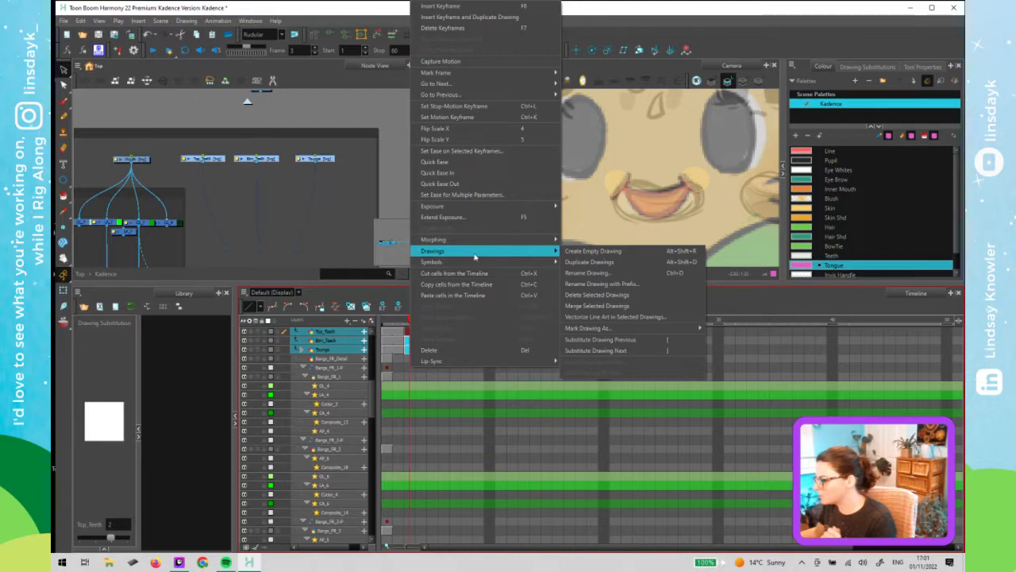
{"action": "left_click", "coordinate": [621, 296]}
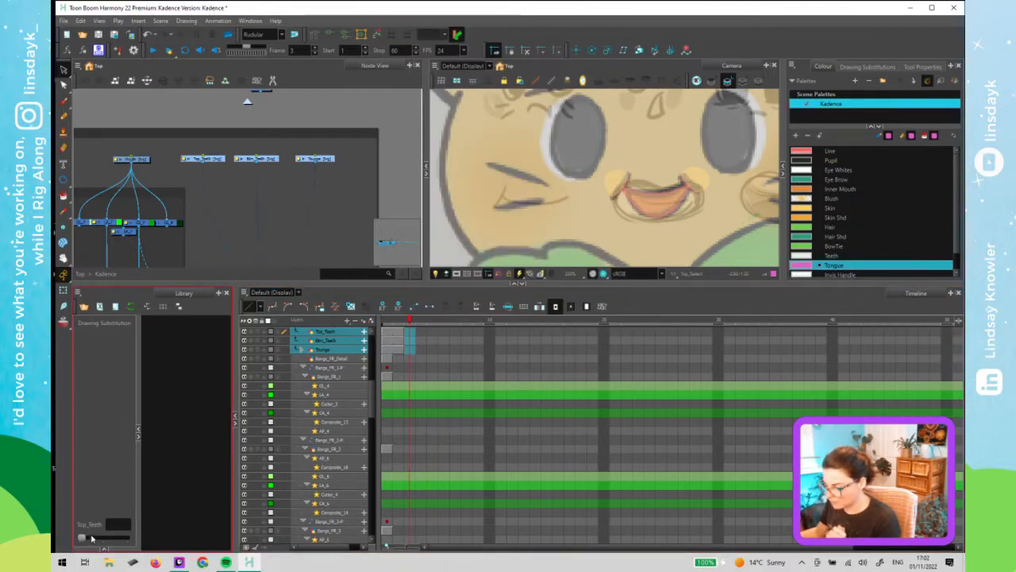
- Return to frame 1 on the mouth part layers and save the scene
{"action": "left_click", "coordinate": [391, 332]}
{"action": "left_click", "coordinate": [400, 343]}
{"action": "left_click", "coordinate": [398, 351]}
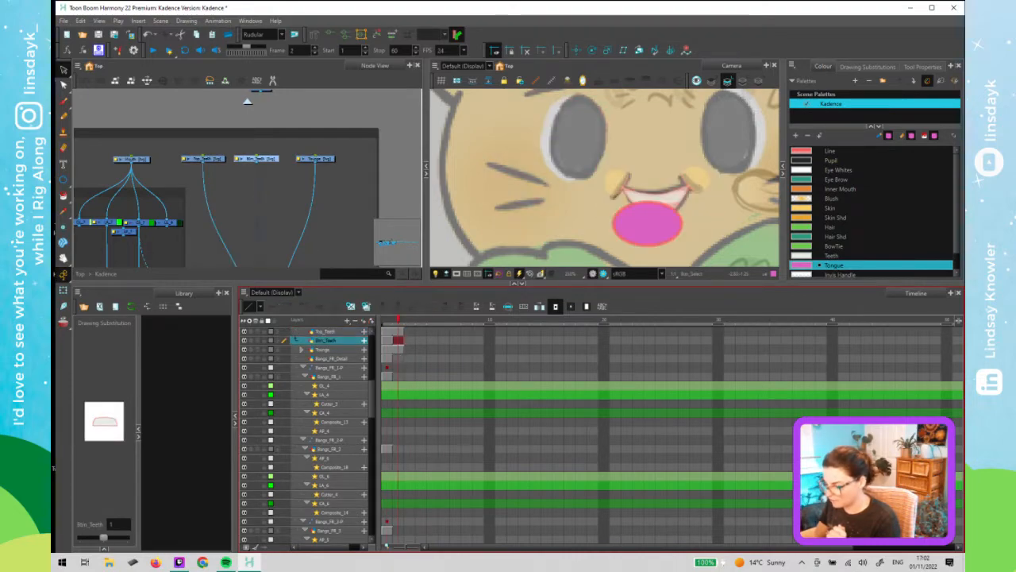
{"action": "left_click", "coordinate": [385, 322]}
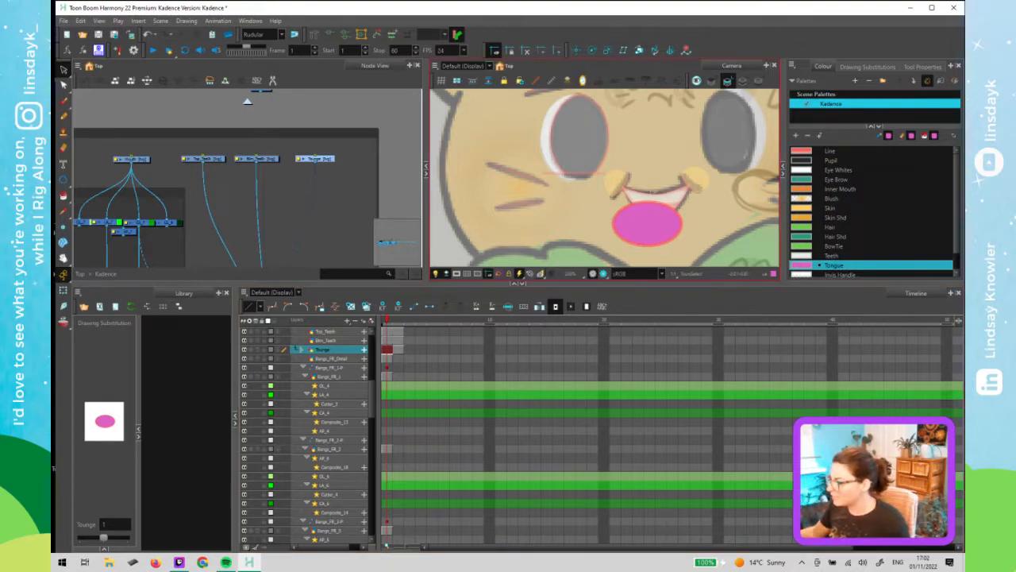
{"action": "left_click", "coordinate": [582, 204]}
{"action": "key", "text": "shift+t"}
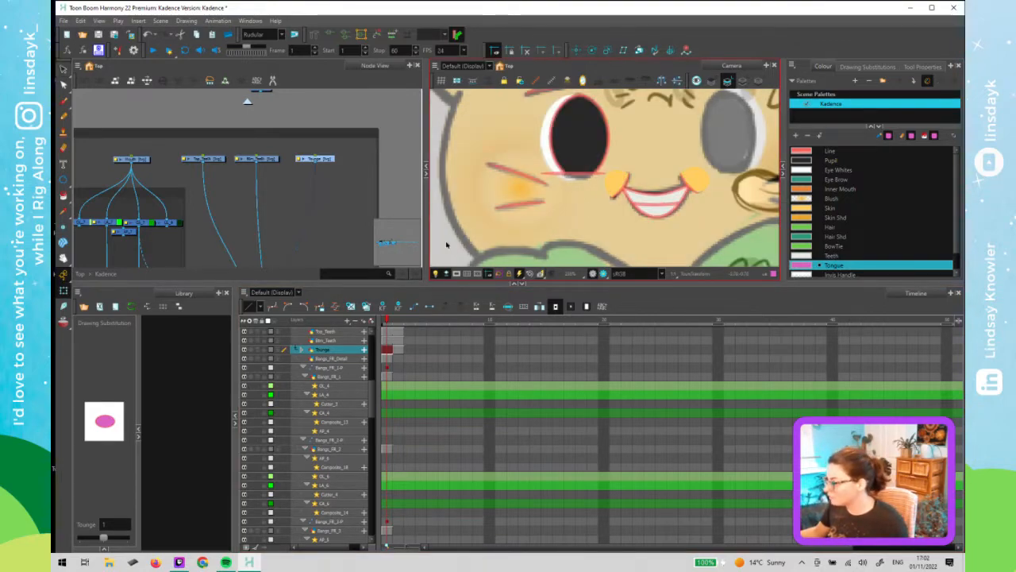
{"action": "left_click", "coordinate": [447, 242]}
{"action": "key", "text": "ctrl+s"}
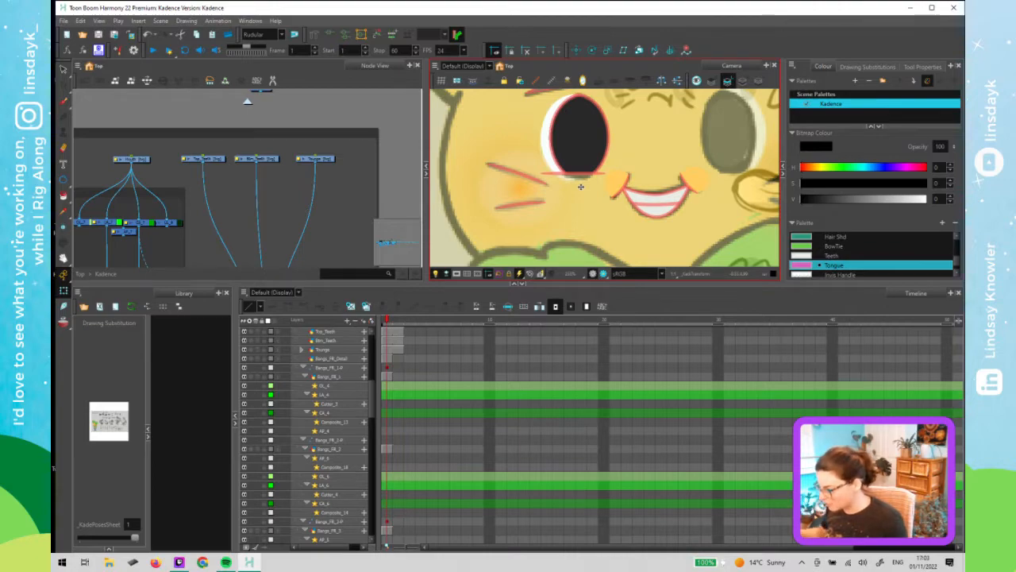
- Cycle the drawing substitutions of the Top_Teeth, Btm_Teeth and Tongue parts selected in the Camera view
{"action": "left_click", "coordinate": [645, 208]}
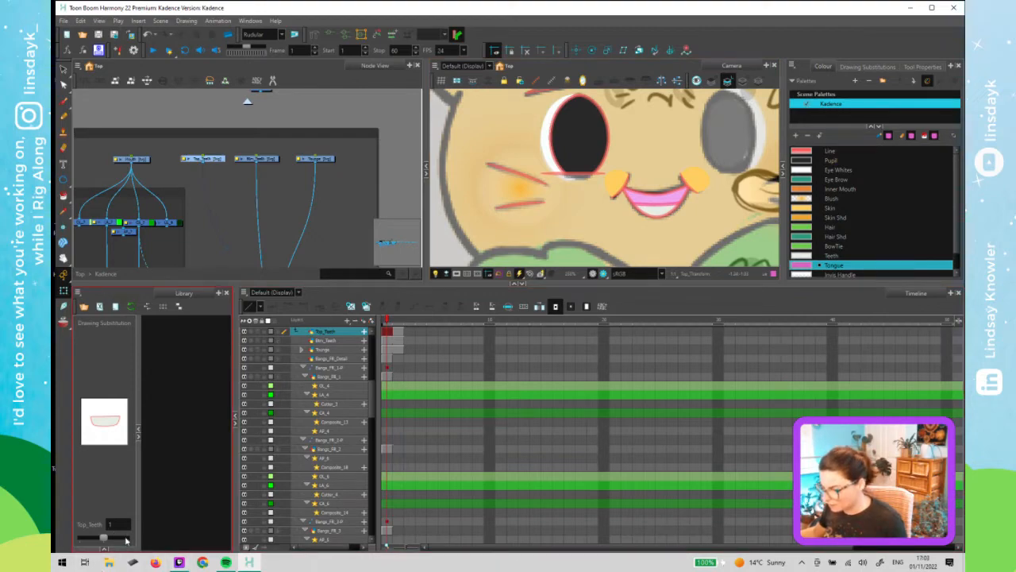
{"action": "left_click", "coordinate": [126, 539]}
{"action": "left_click", "coordinate": [649, 206]}
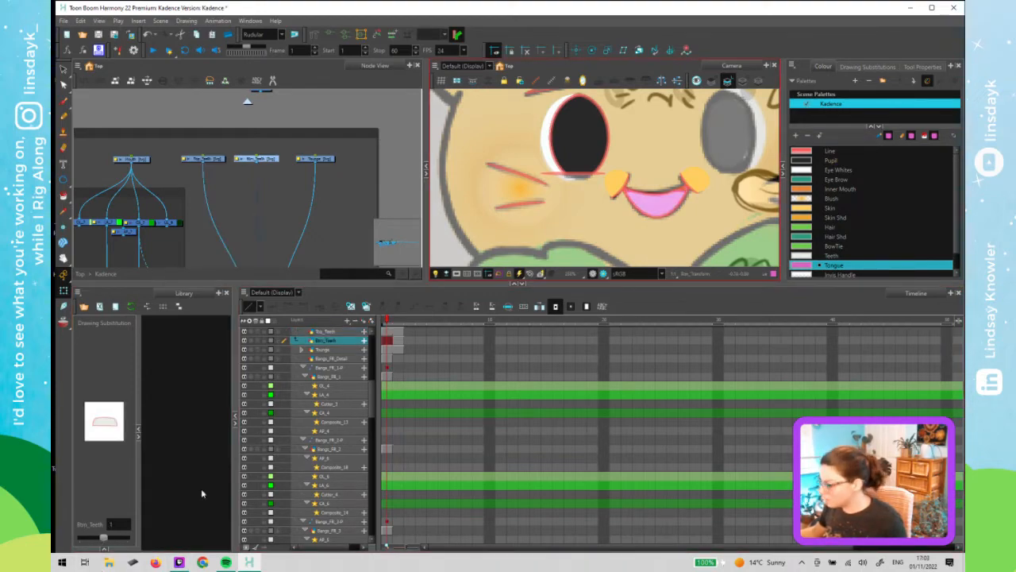
{"action": "left_click", "coordinate": [126, 539]}
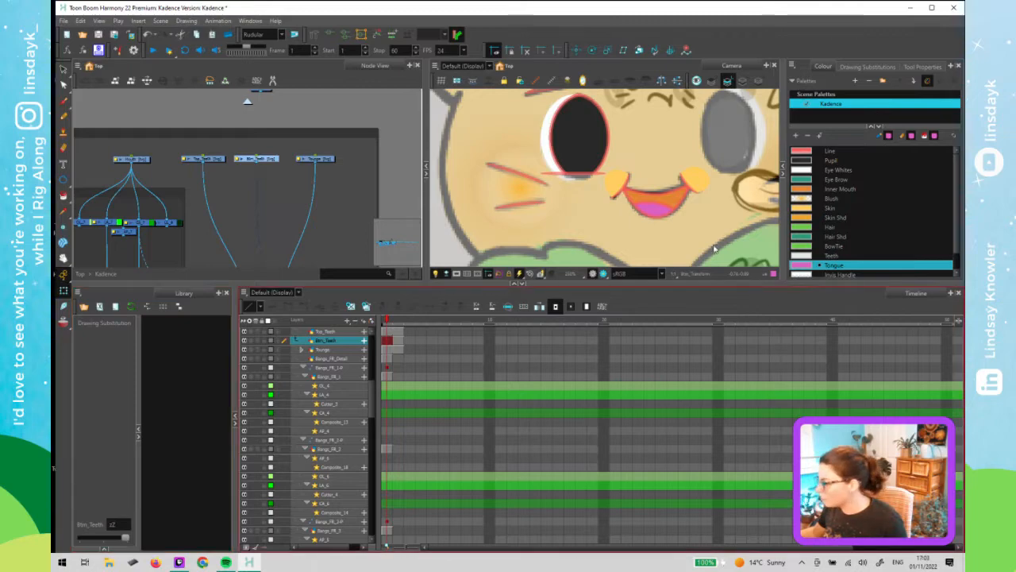
{"action": "left_click", "coordinate": [658, 210]}
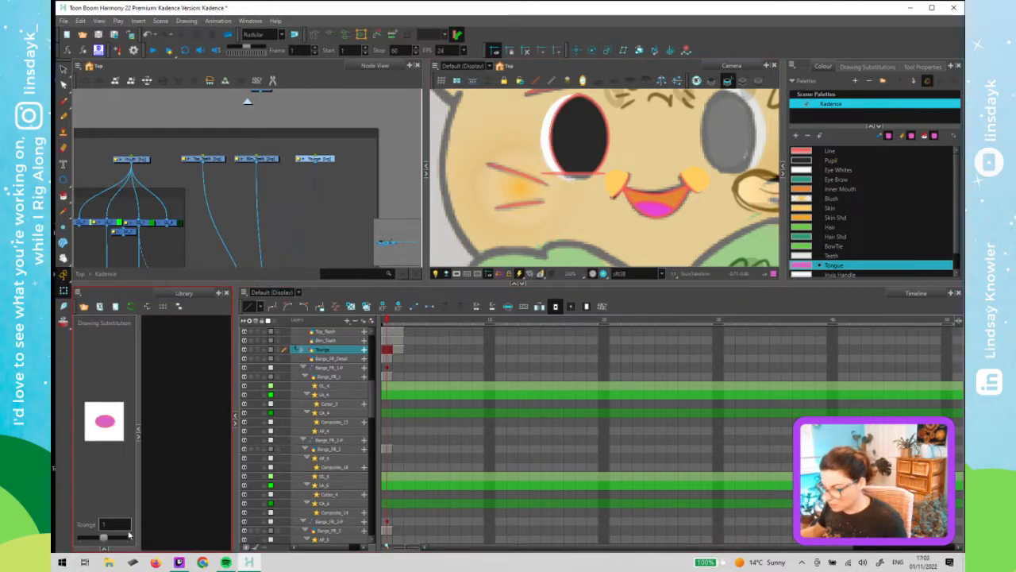
{"action": "left_click", "coordinate": [127, 537]}
{"action": "key", "text": "Escape"}
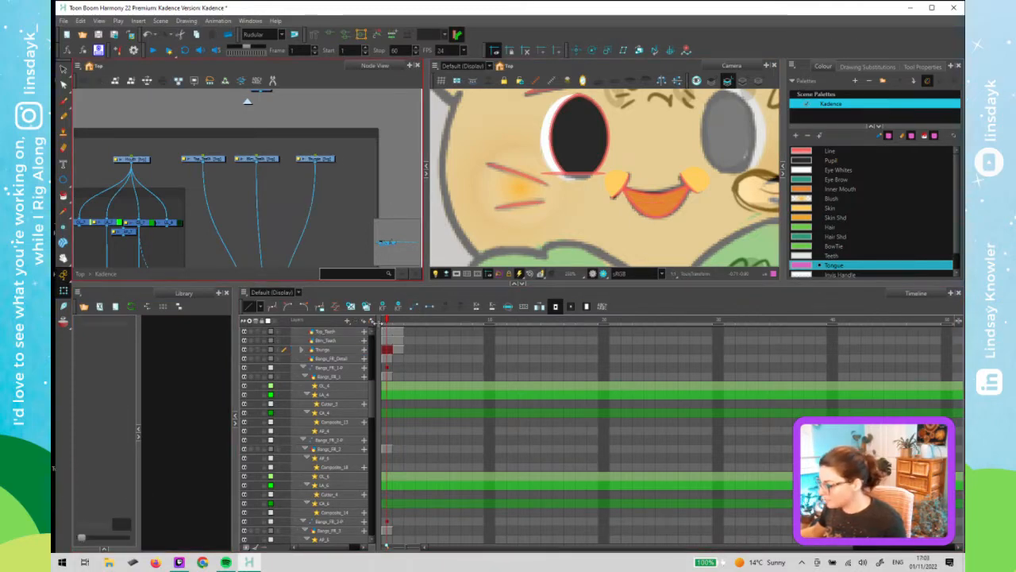
- Scrub to frame 2 and inspect the mouth in the Camera view
{"action": "left_click_drag", "start_coordinate": [387, 320], "coordinate": [400, 324]}
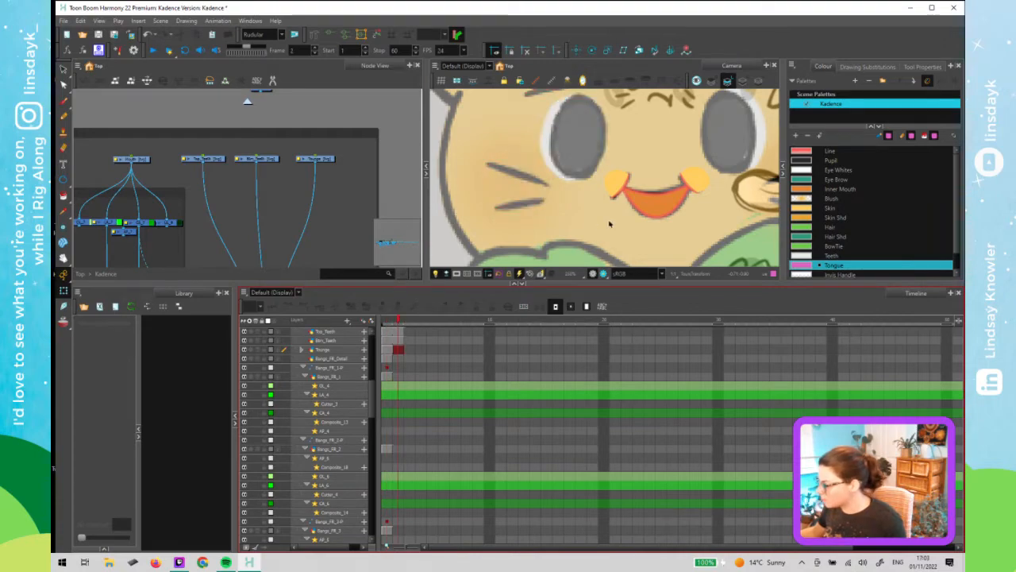
{"action": "scroll", "coordinate": [678, 220], "scroll_direction": "down", "scroll_amount": 1}
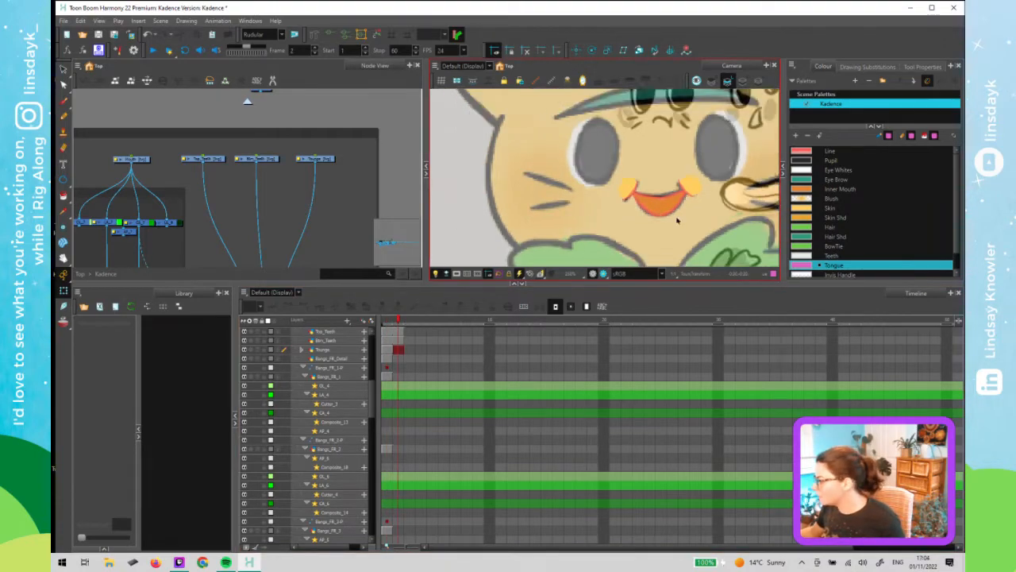
{"action": "scroll", "coordinate": [677, 220], "scroll_direction": "down", "scroll_amount": 1}
{"action": "scroll", "coordinate": [673, 221], "scroll_direction": "up", "scroll_amount": 4}
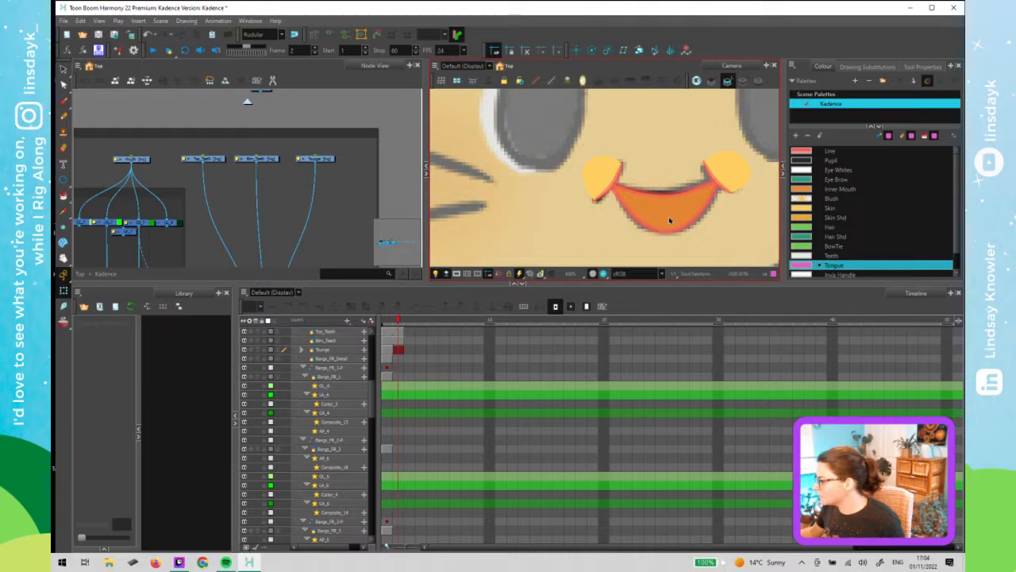
{"action": "scroll", "coordinate": [669, 221], "scroll_direction": "down", "scroll_amount": 5}
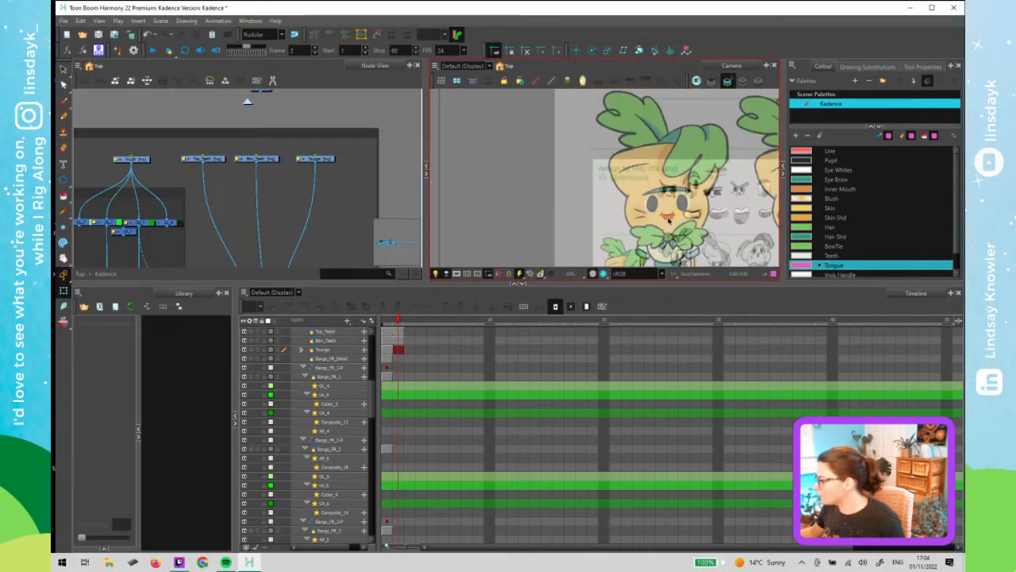
{"action": "scroll", "coordinate": [669, 221], "scroll_direction": "down", "scroll_amount": 1}
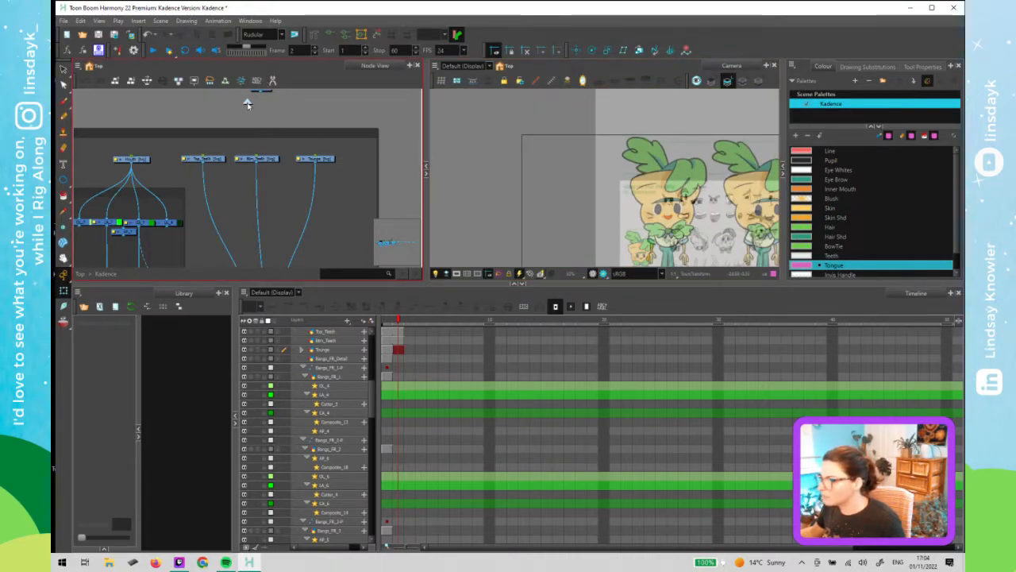
- Disable the _KadeFinal drawing node in the top-level node network
{"action": "left_click", "coordinate": [246, 103]}
{"action": "left_click_drag", "start_coordinate": [339, 213], "coordinate": [242, 209]}
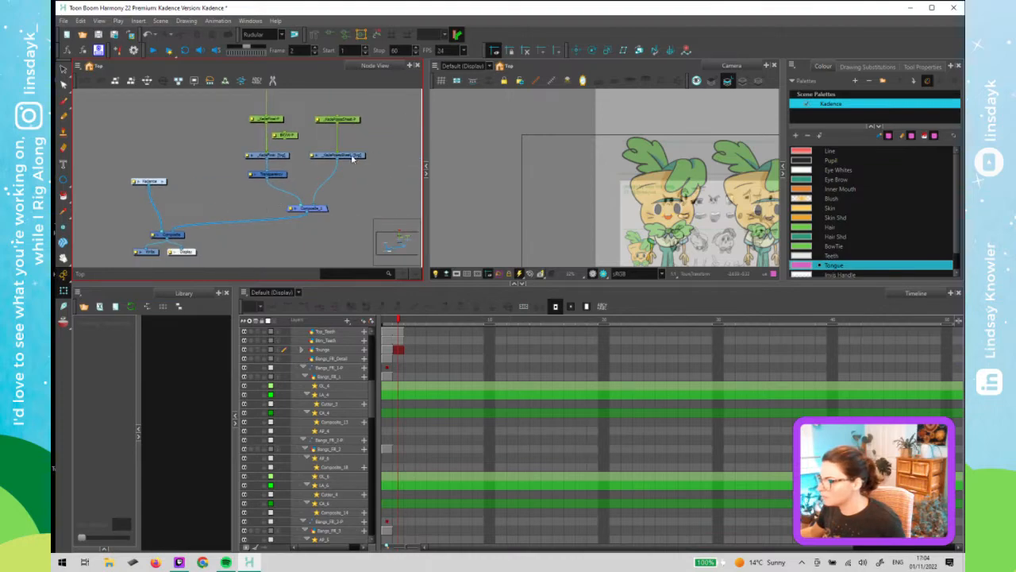
{"action": "left_click", "coordinate": [272, 159]}
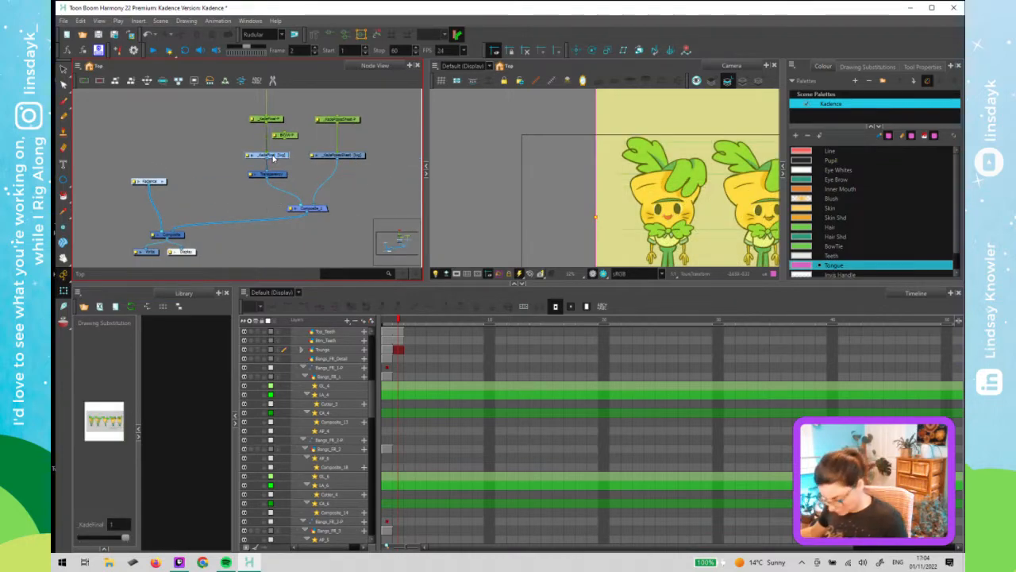
{"action": "key", "text": "d"}
{"action": "left_click", "coordinate": [211, 189]}
{"action": "scroll", "coordinate": [672, 216], "scroll_direction": "up", "scroll_amount": 10}
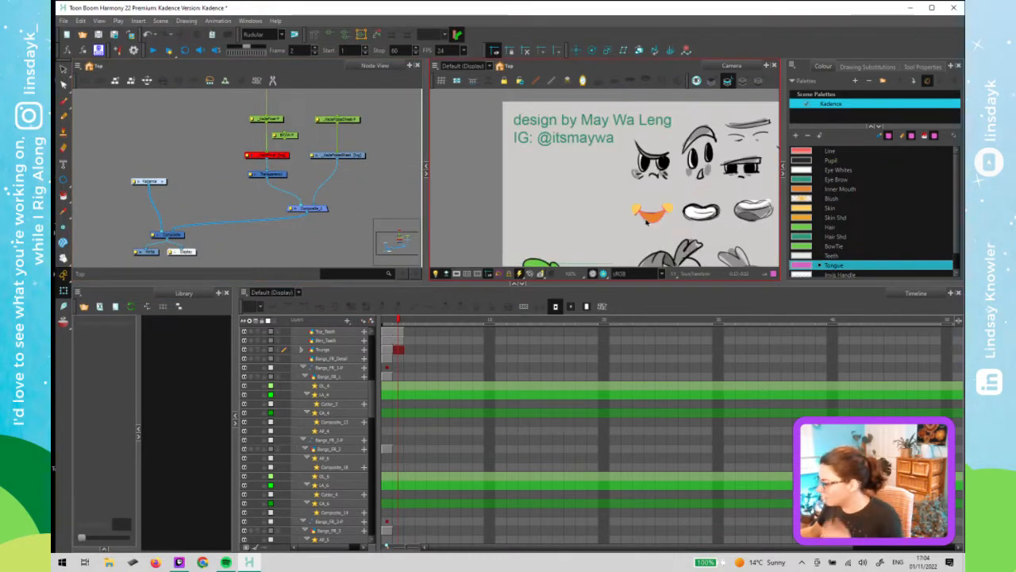
- Select the mouth and briefly disable then re-enable its Mouth node inside the Kadence group to preview it
{"action": "left_click", "coordinate": [658, 211]}
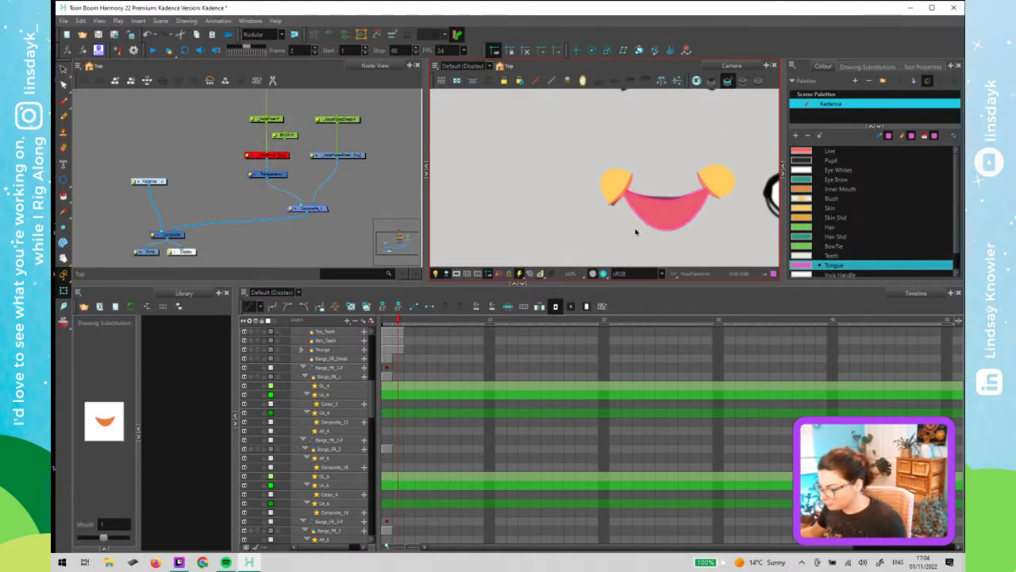
{"action": "left_click", "coordinate": [423, 359]}
{"action": "left_click", "coordinate": [663, 224]}
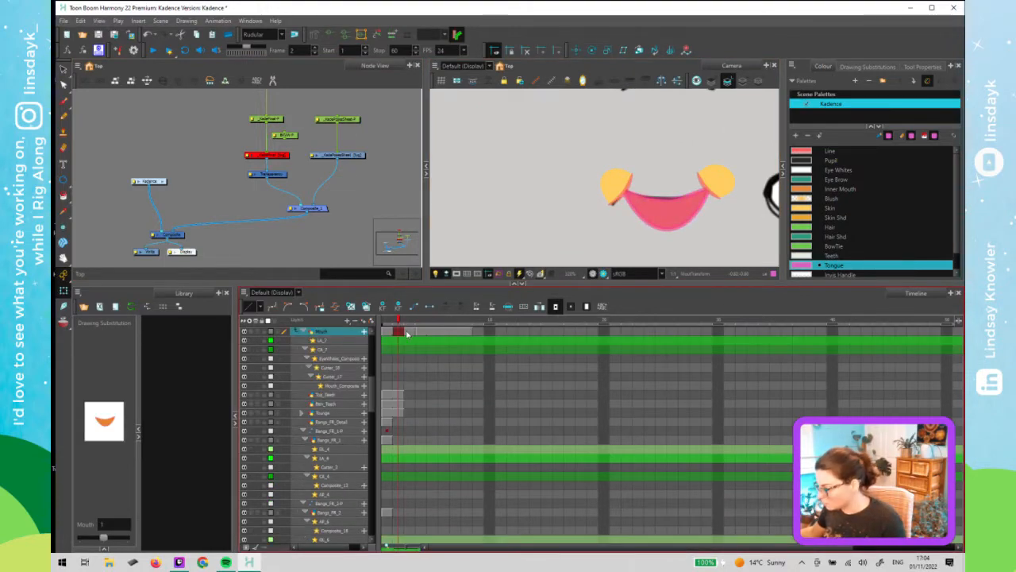
{"action": "left_click", "coordinate": [664, 217]}
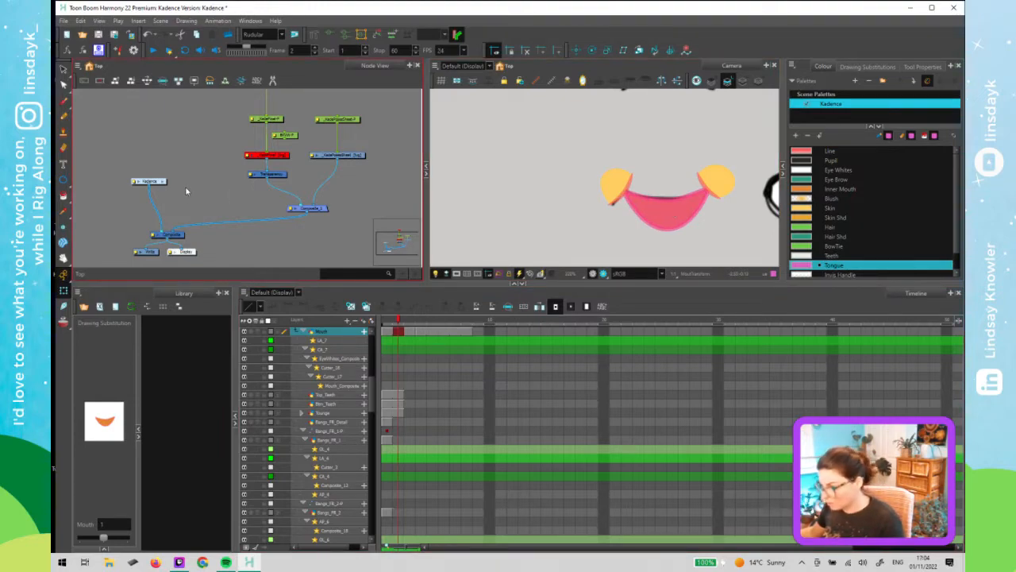
{"action": "key", "text": "o"}
{"action": "left_click_drag", "start_coordinate": [233, 190], "coordinate": [145, 176]}
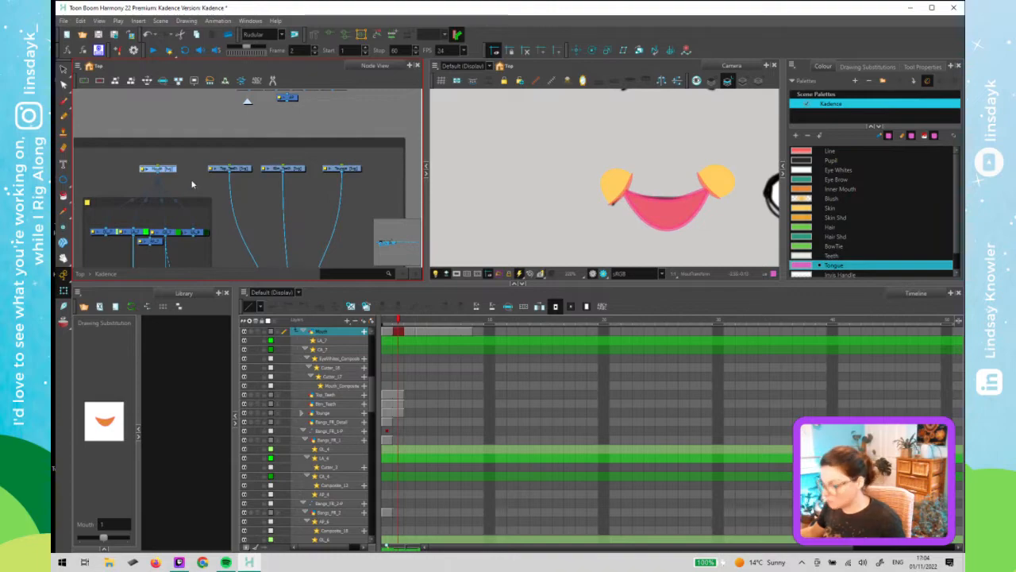
{"action": "key", "text": "d"}
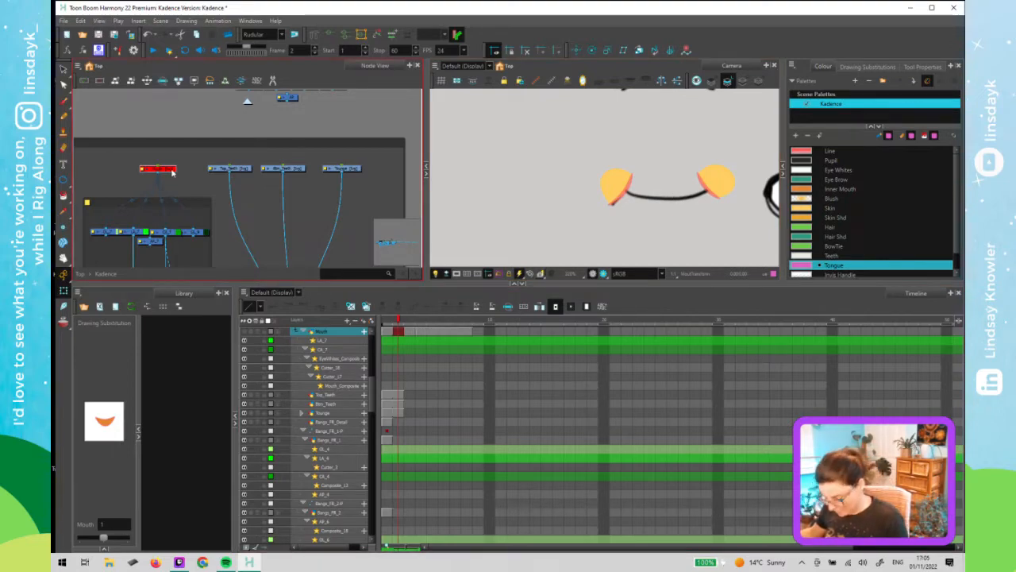
{"action": "key", "text": "a"}
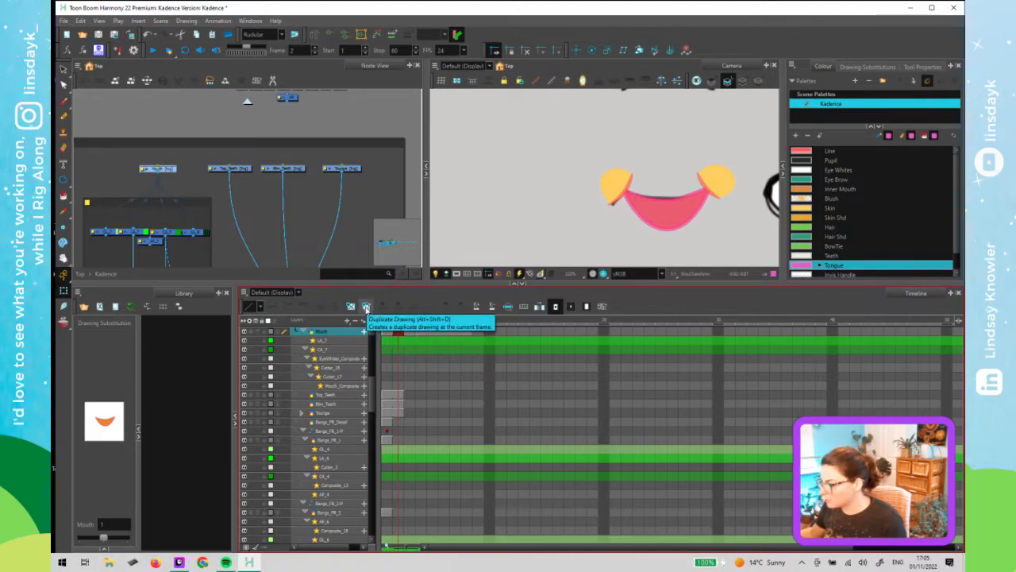
- Duplicate the mouth drawing on frame 2 and delete its inner mouth and tongue shapes, leaving only the smile line
{"action": "left_click", "coordinate": [366, 306]}
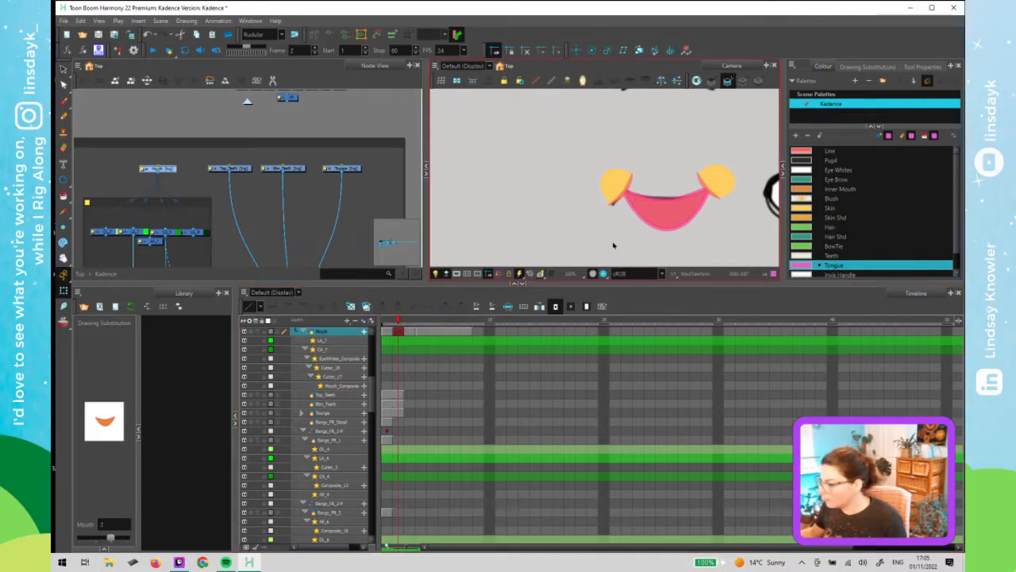
{"action": "key", "text": "alt+s"}
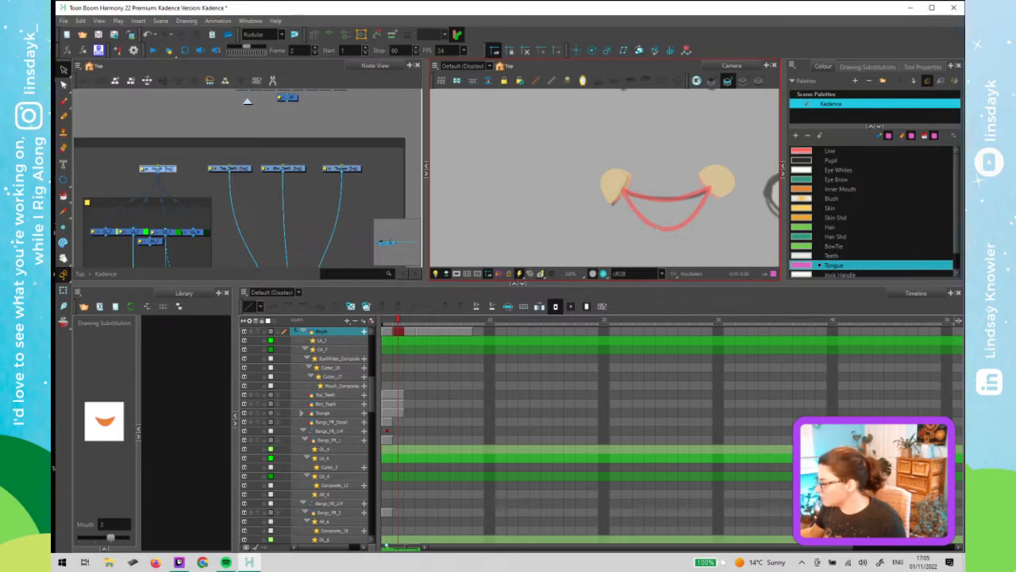
{"action": "key", "text": "alt+q"}
{"action": "left_click", "coordinate": [654, 227]}
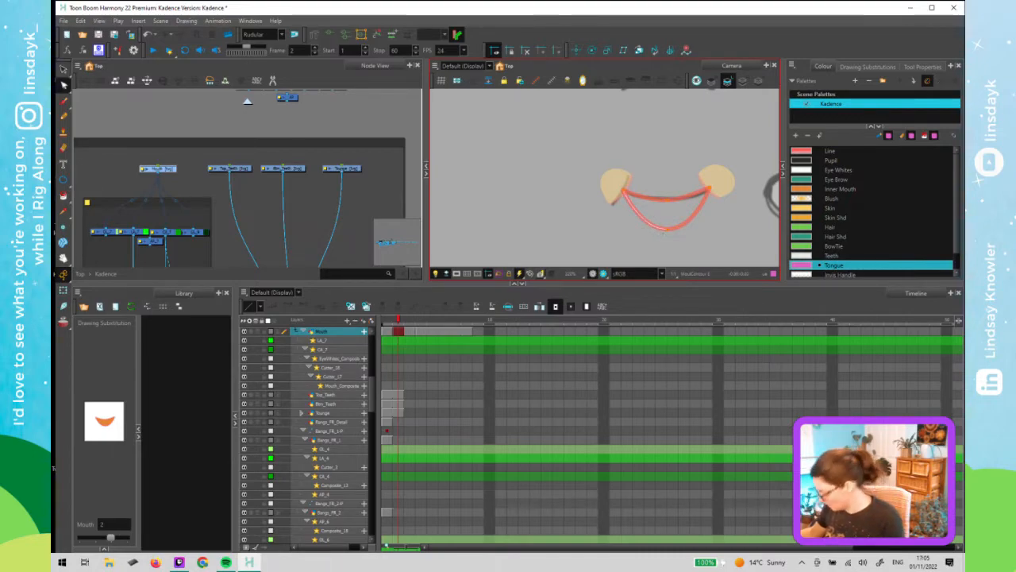
{"action": "key", "text": "Delete"}
{"action": "left_click", "coordinate": [669, 229]}
{"action": "key", "text": "Delete"}
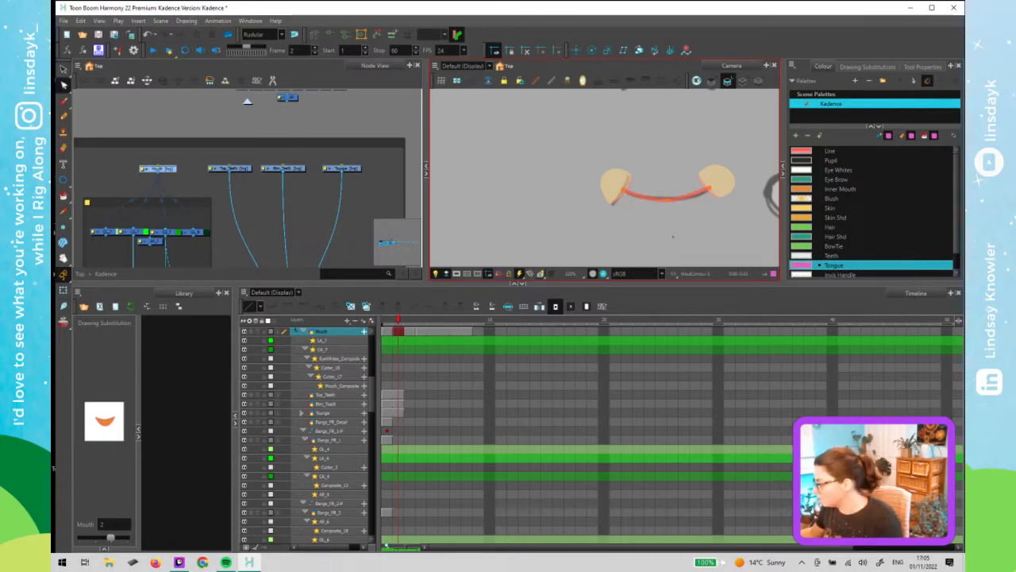
{"action": "key", "text": "shift+t"}
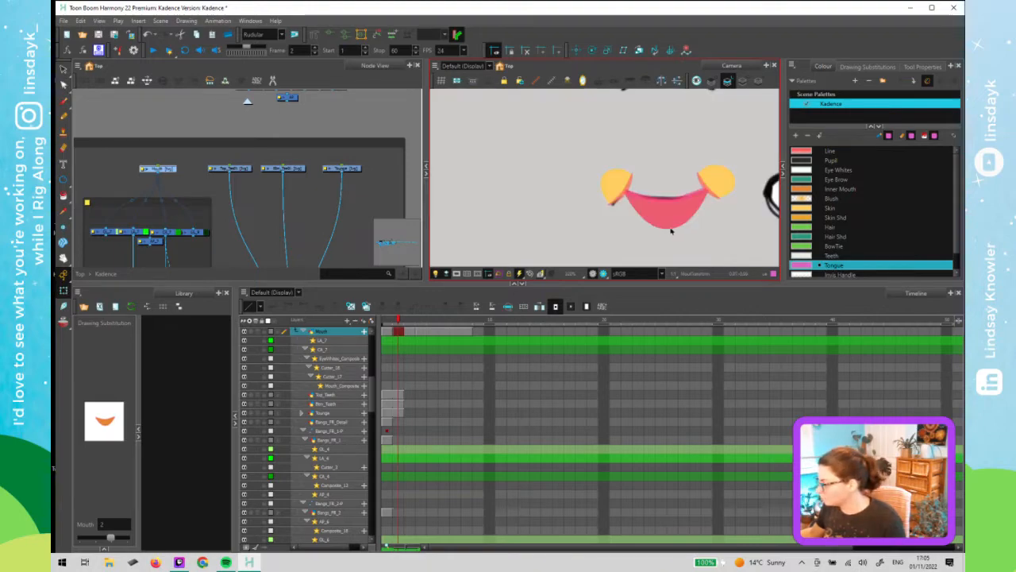
{"action": "key", "text": "alt+s"}
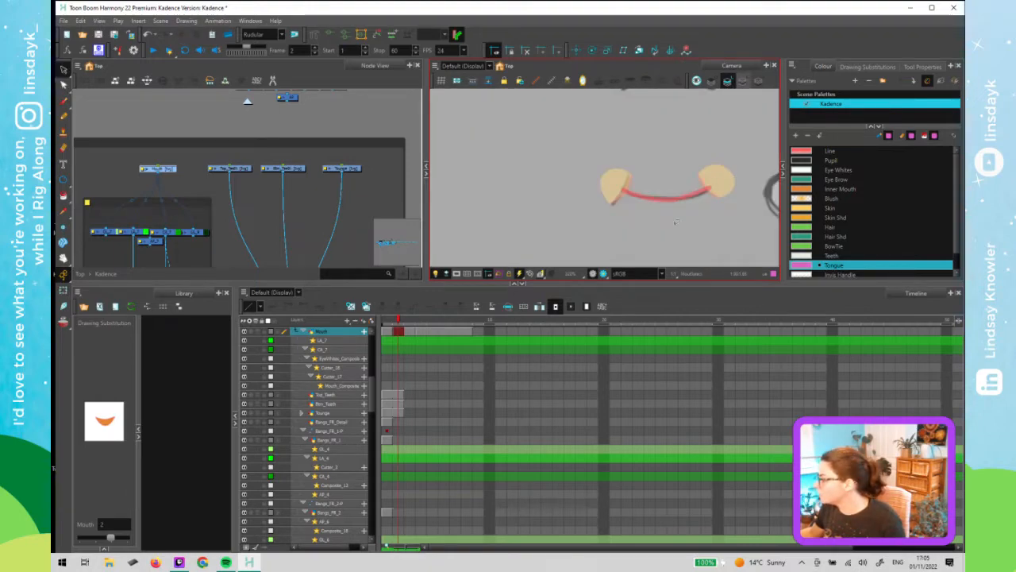
{"action": "left_click", "coordinate": [744, 81]}
{"action": "left_click", "coordinate": [676, 220]}
{"action": "key", "text": "Delete"}
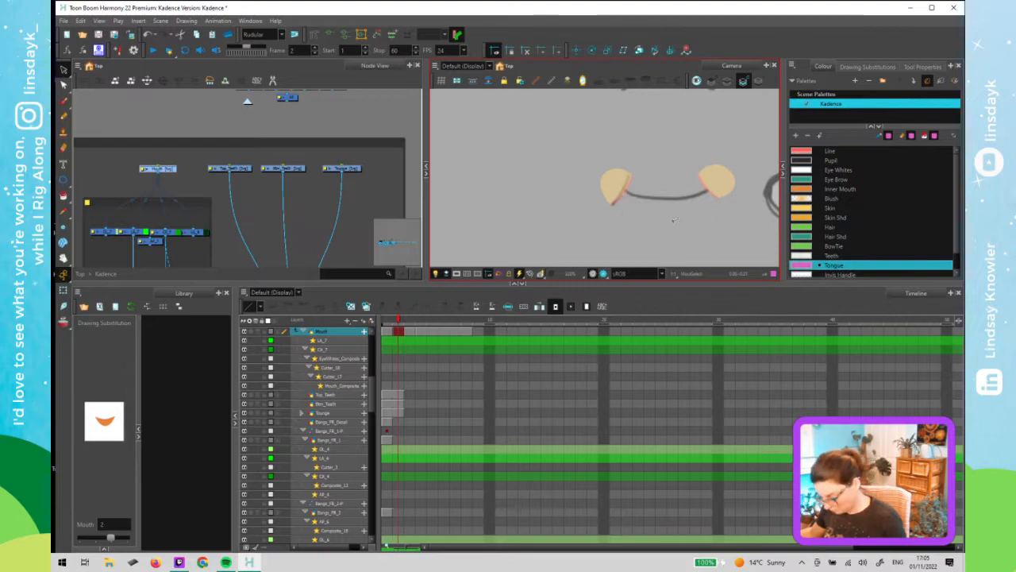
- Try hiding the right mouth crease on frame 2 by substituting its z drawing
{"action": "key", "text": "shift+t"}
{"action": "left_click", "coordinate": [709, 186]}
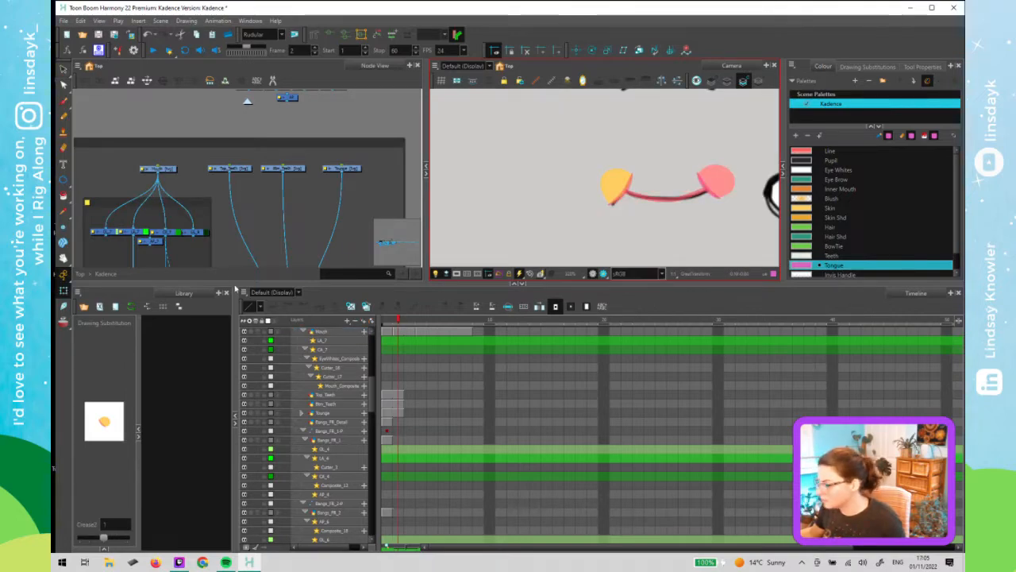
{"action": "left_click", "coordinate": [128, 539]}
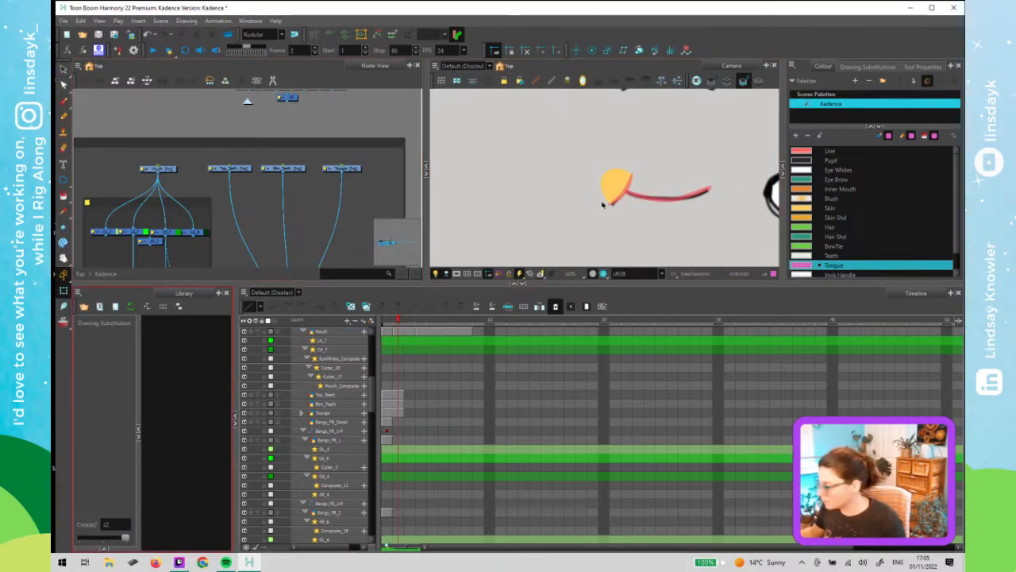
- Scrub back and forth between frames 1 and 2 to compare the mouth poses
{"action": "left_click", "coordinate": [387, 324]}
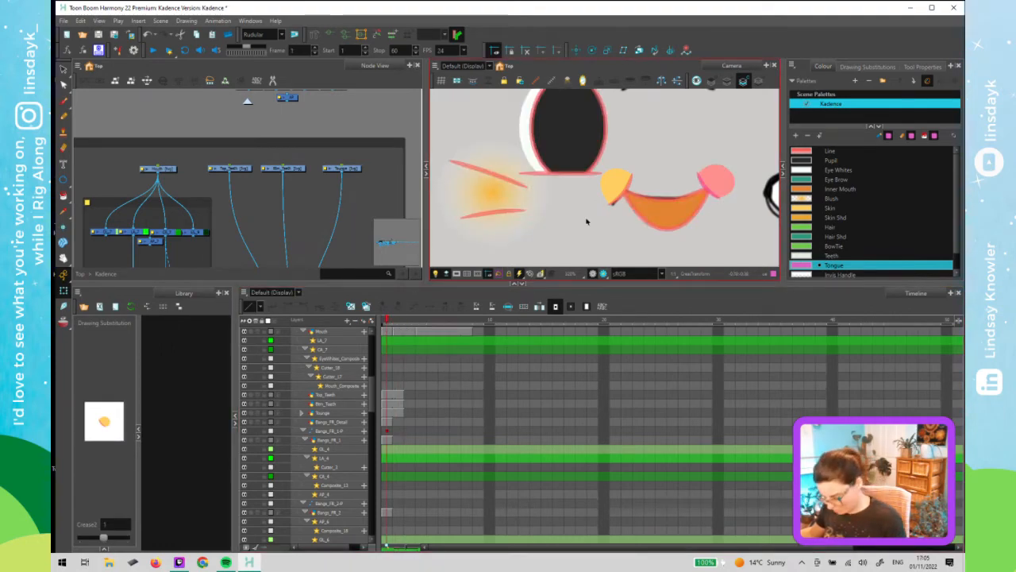
{"action": "key", "text": "]"}
{"action": "key", "text": "["}
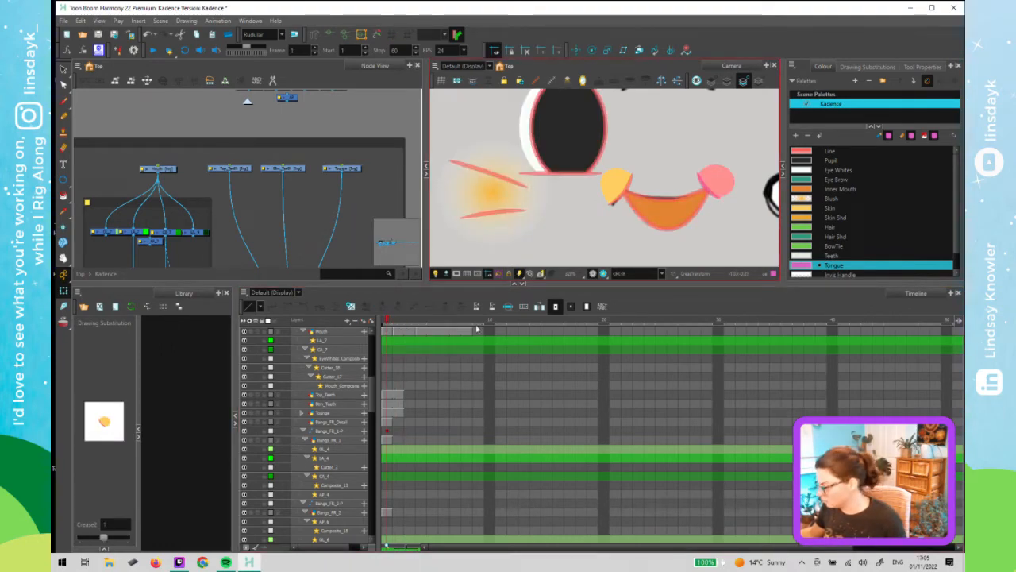
{"action": "left_click", "coordinate": [398, 324]}
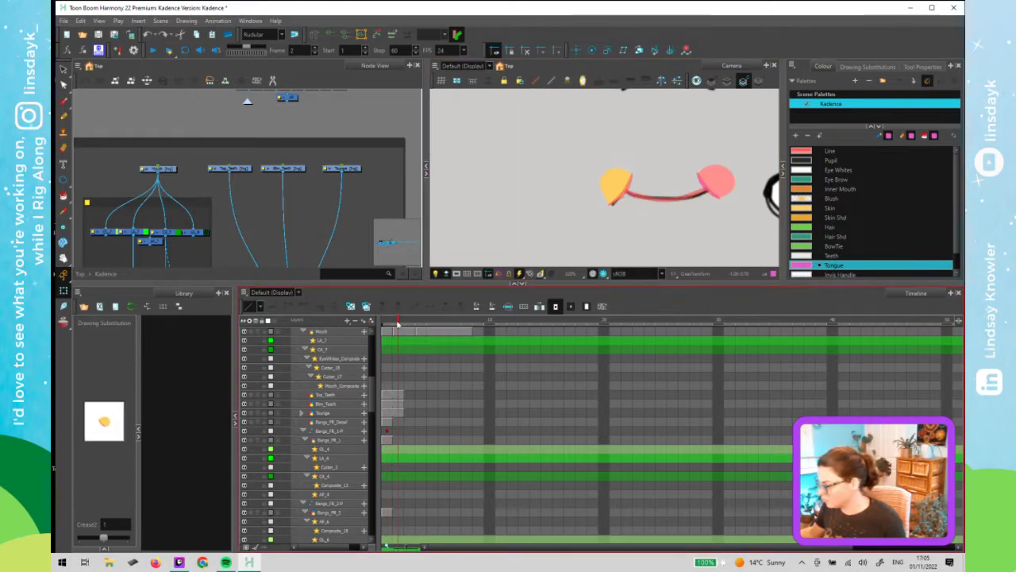
{"action": "left_click", "coordinate": [389, 324]}
{"action": "left_click", "coordinate": [396, 323]}
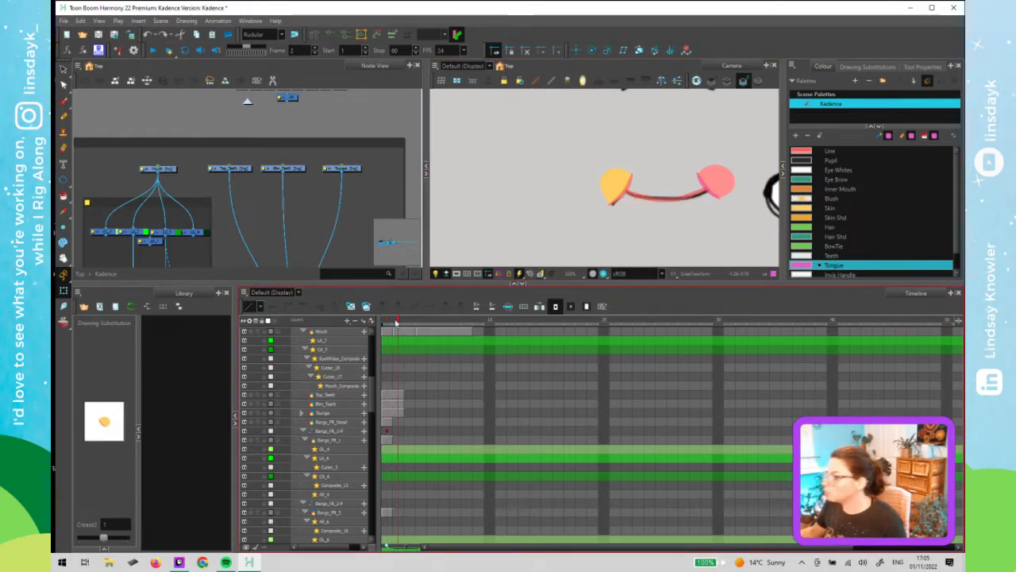
{"action": "left_click", "coordinate": [385, 324]}
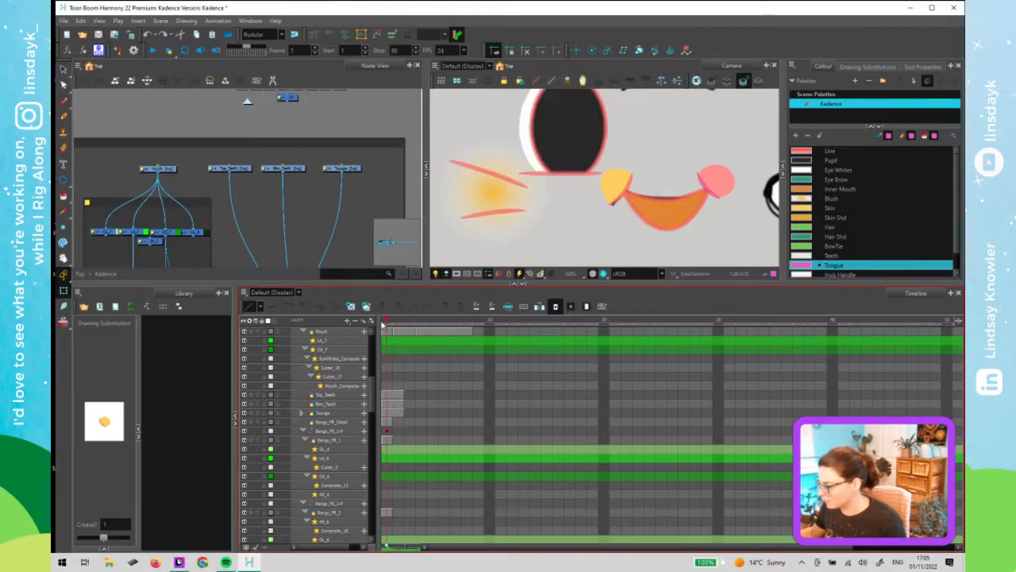
{"action": "left_click", "coordinate": [397, 324]}
{"action": "left_click", "coordinate": [385, 324]}
{"action": "left_click", "coordinate": [395, 329]}
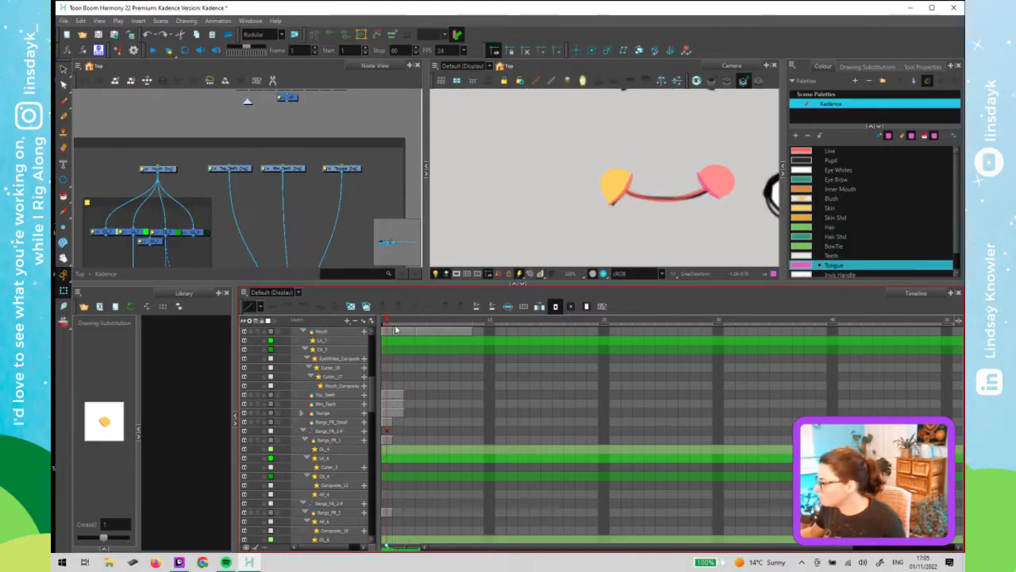
{"action": "left_click", "coordinate": [387, 328]}
{"action": "left_click", "coordinate": [396, 329]}
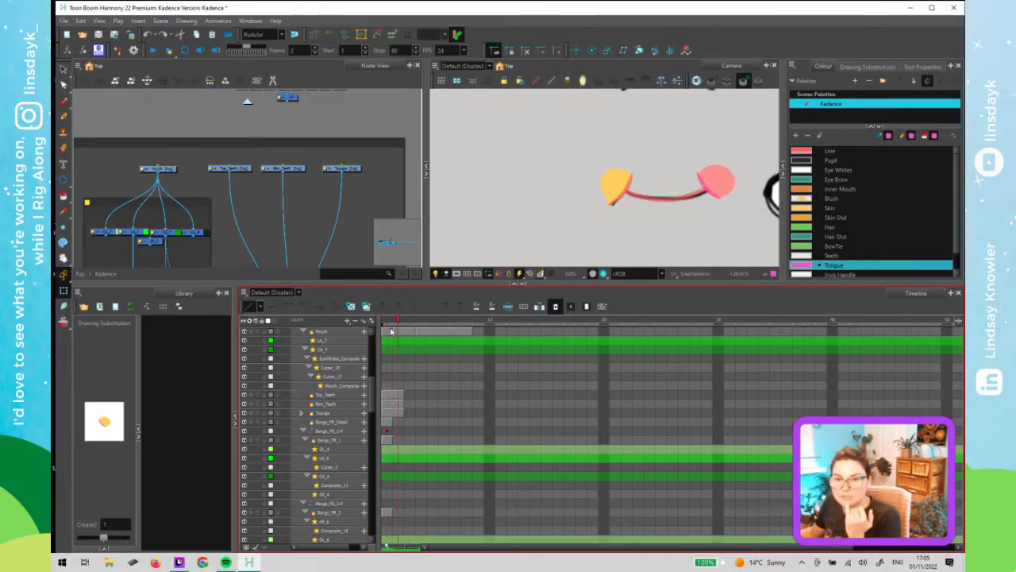
{"action": "left_click", "coordinate": [387, 330]}
{"action": "left_click", "coordinate": [394, 330]}
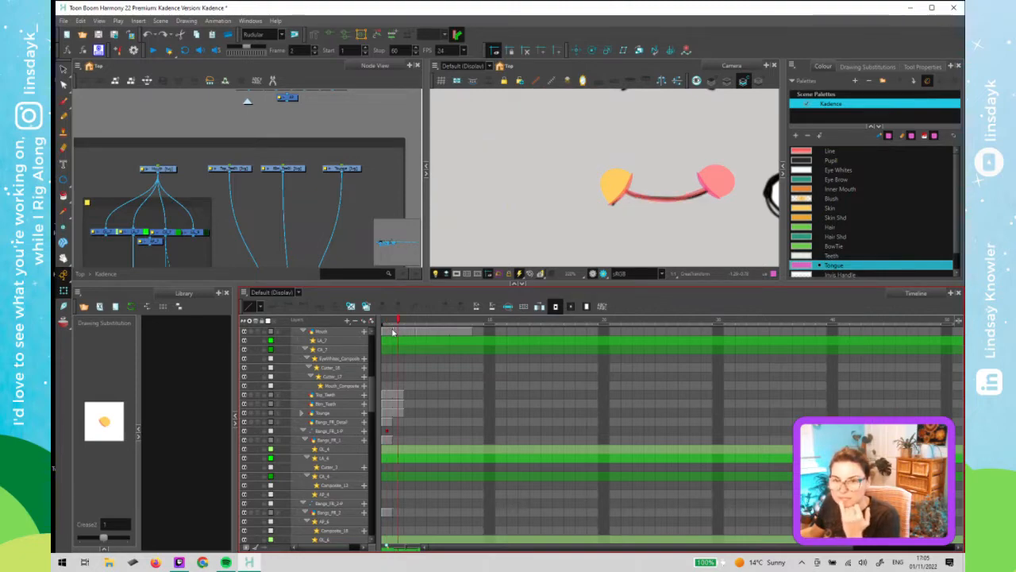
{"action": "left_click", "coordinate": [393, 332]}
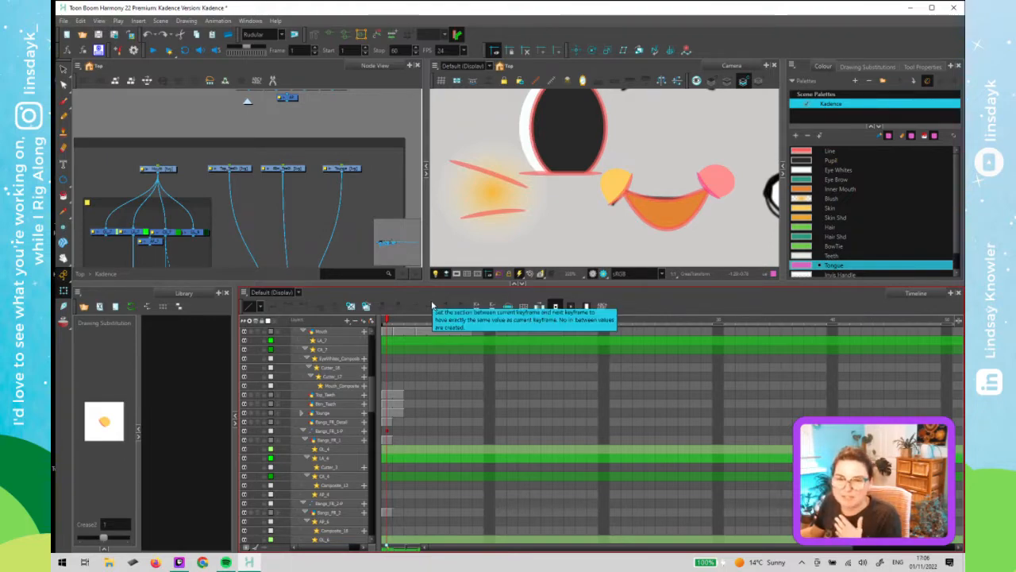
{"action": "left_click", "coordinate": [615, 245]}
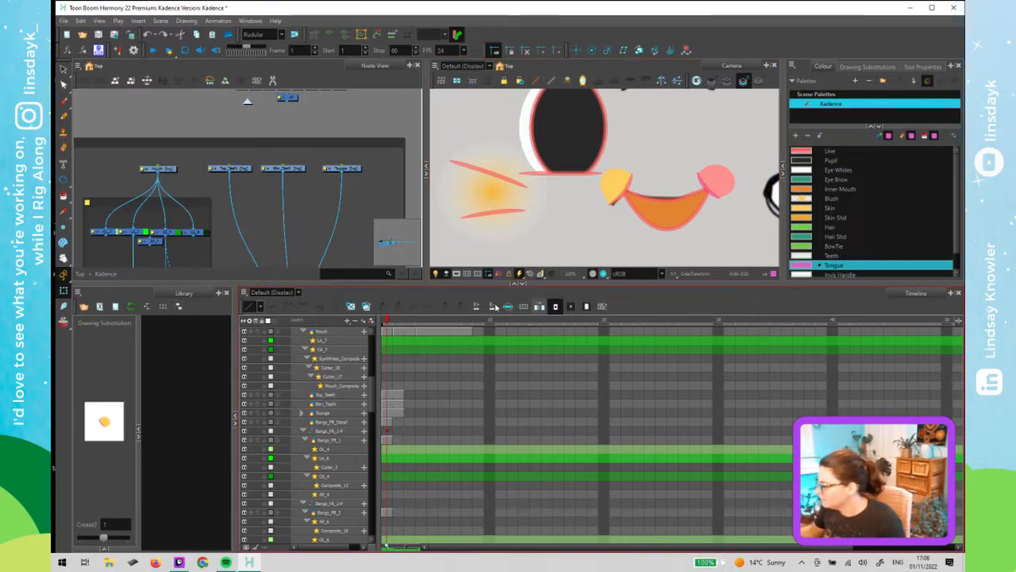
- Go to frame 3 and hide both mouth creases by substituting their z drawings
{"action": "left_click", "coordinate": [397, 323]}
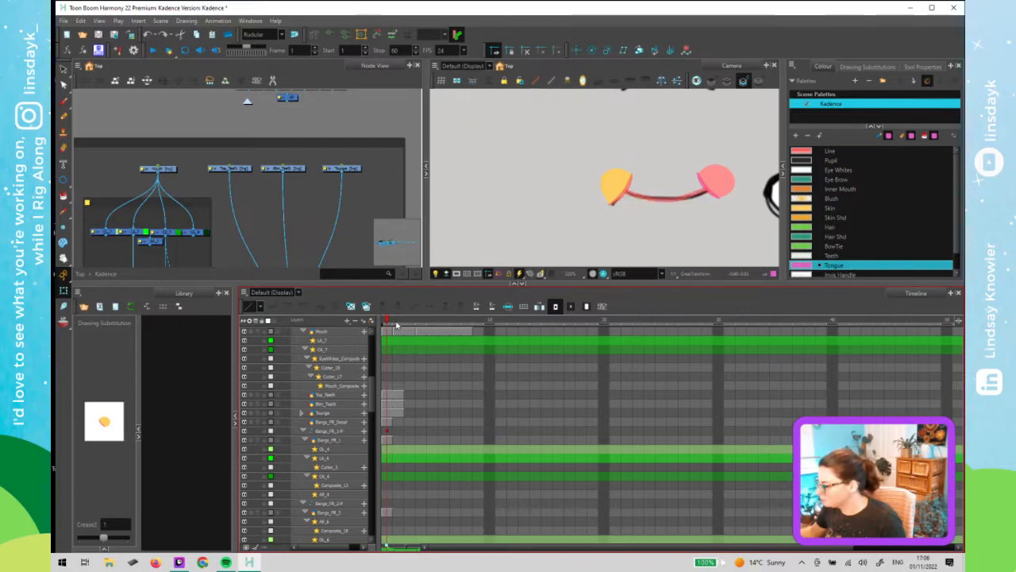
{"action": "left_click_drag", "start_coordinate": [397, 324], "coordinate": [410, 324]}
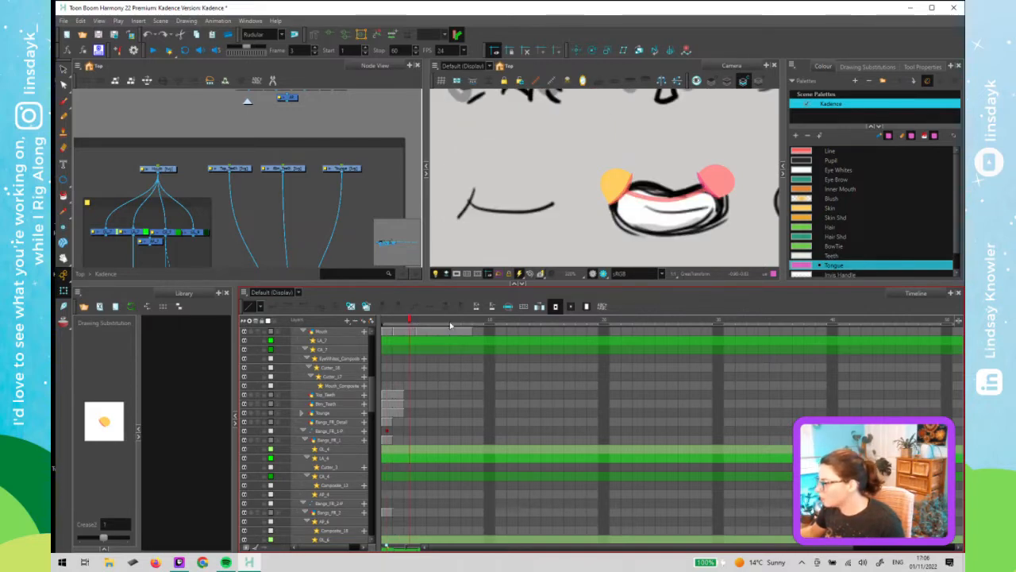
{"action": "left_click", "coordinate": [399, 323]}
{"action": "left_click", "coordinate": [410, 324]}
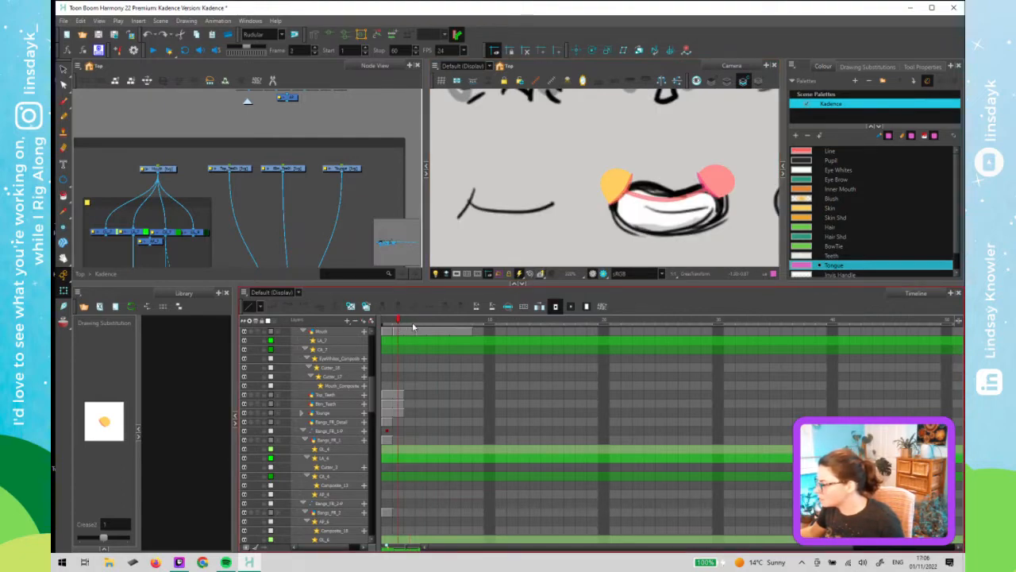
{"action": "left_click", "coordinate": [608, 187]}
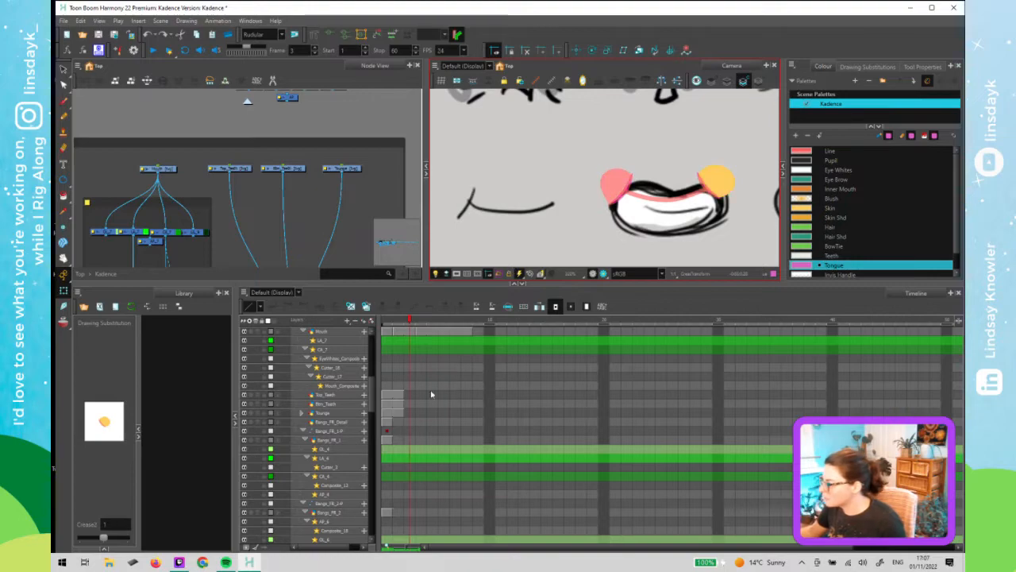
{"action": "left_click", "coordinate": [129, 541]}
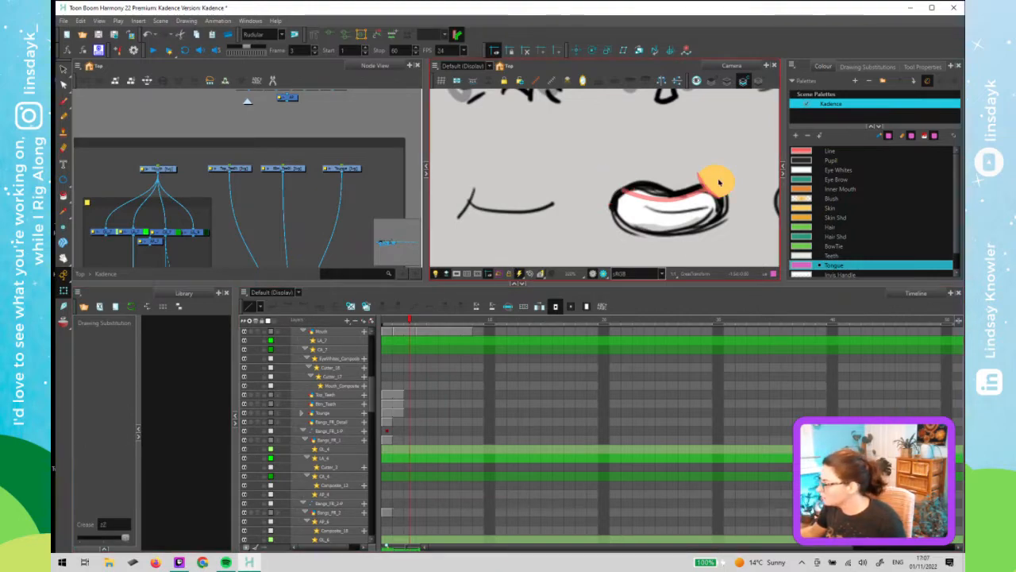
{"action": "left_click", "coordinate": [719, 184]}
{"action": "left_click", "coordinate": [125, 540]}
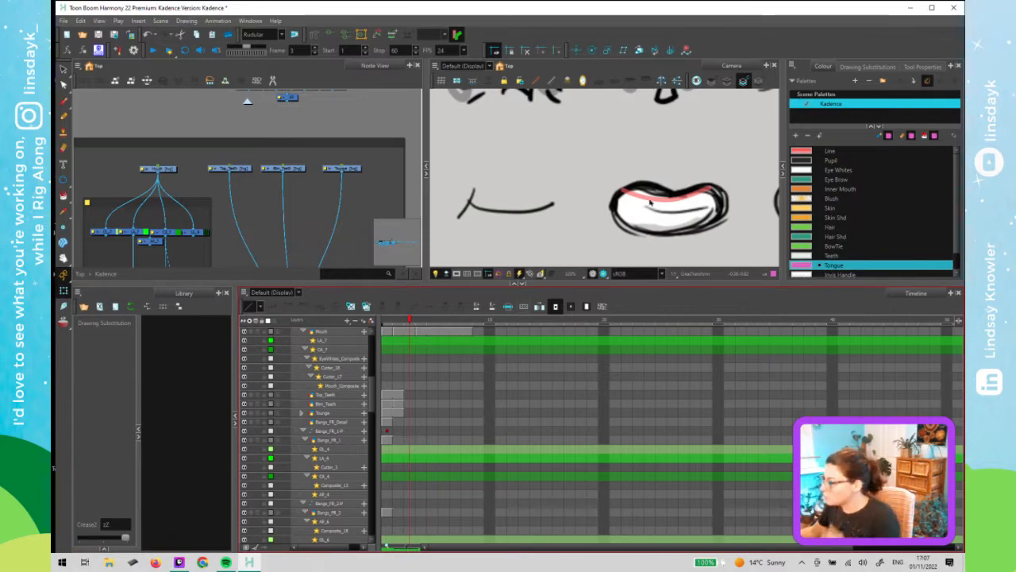
- Draw an ellipse below the smile line in the mouth drawing and set its colour to Line
{"action": "left_click_drag", "start_coordinate": [650, 203], "coordinate": [533, 225]}
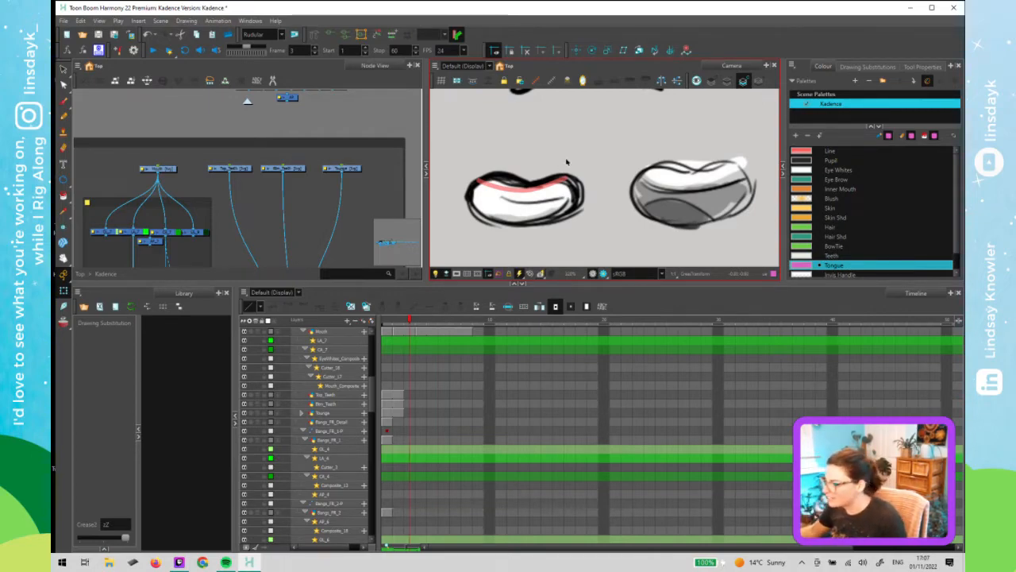
{"action": "left_click", "coordinate": [542, 187]}
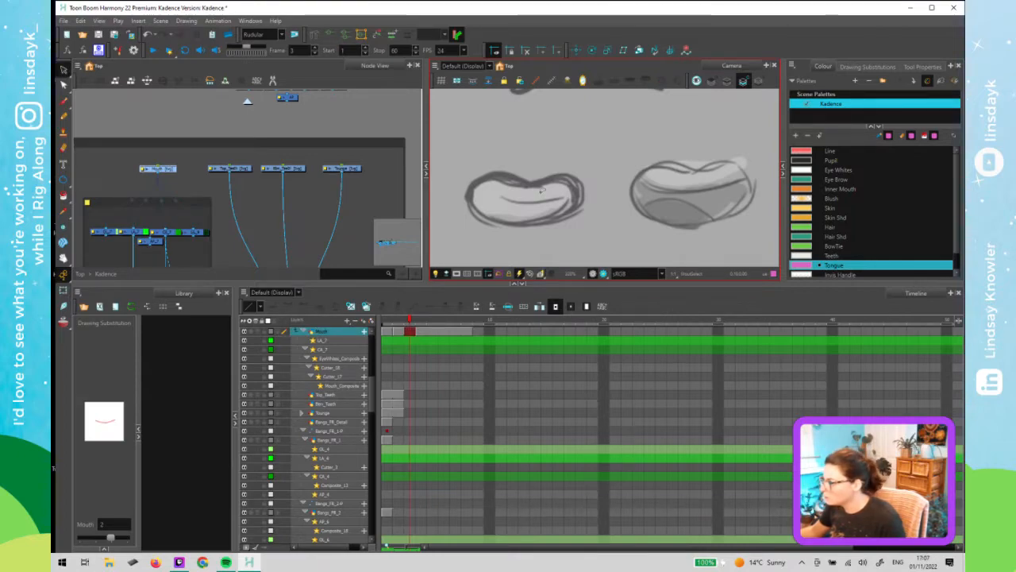
{"action": "left_click", "coordinate": [729, 82]}
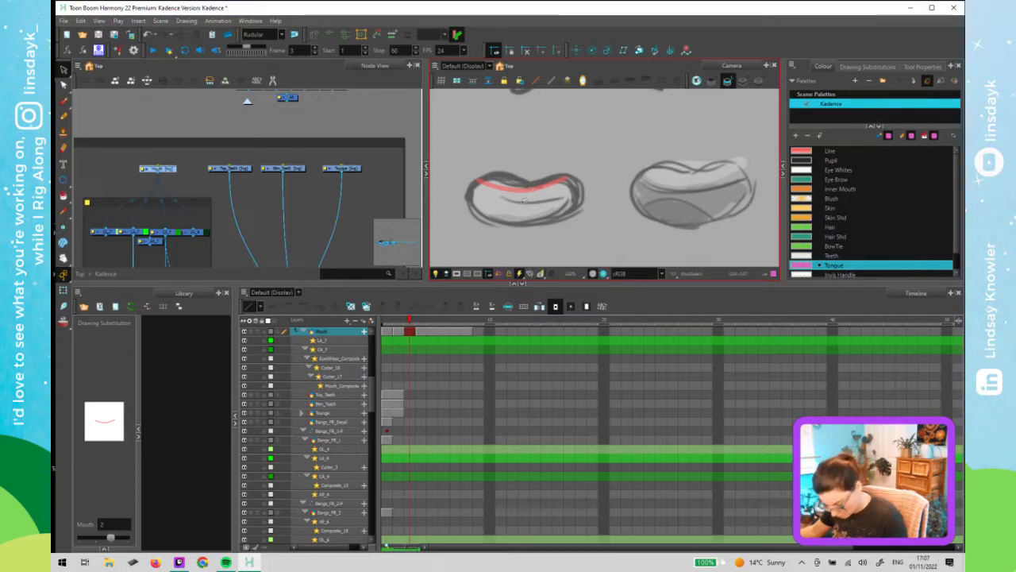
{"action": "key", "text": "alt+equal"}
{"action": "left_click_drag", "start_coordinate": [479, 211], "coordinate": [577, 236]}
{"action": "key", "text": "alt+s"}
{"action": "left_click", "coordinate": [548, 235]}
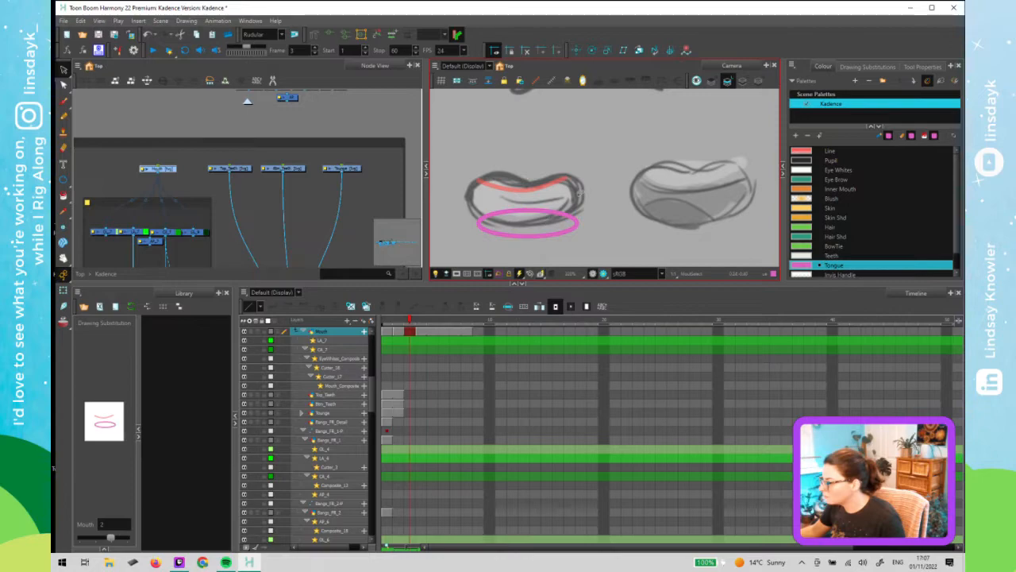
{"action": "left_click", "coordinate": [810, 151]}
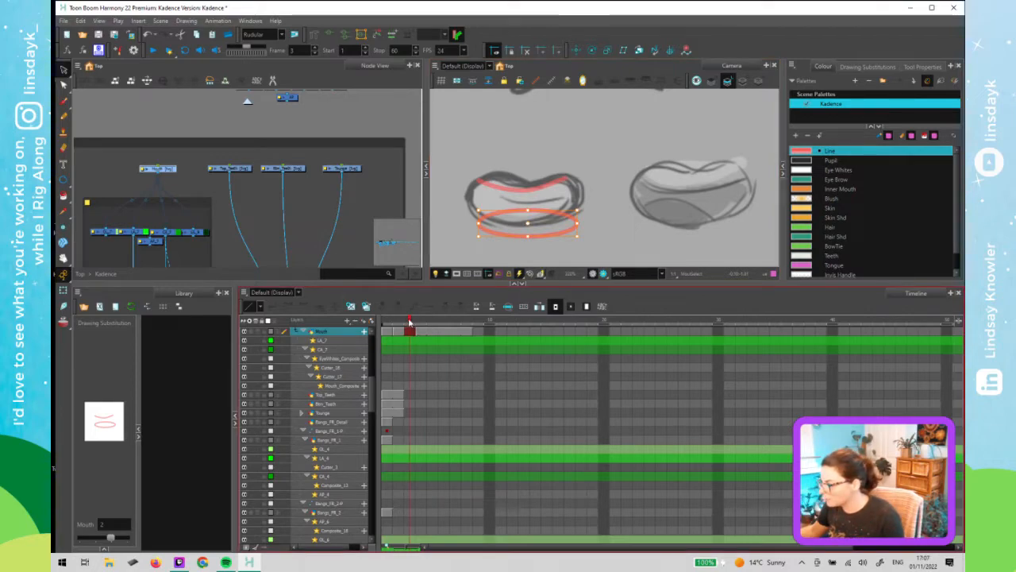
- Duplicate the mouth drawing on frame 3 as a new drawing
{"action": "left_click", "coordinate": [399, 320]}
{"action": "left_click", "coordinate": [387, 320]}
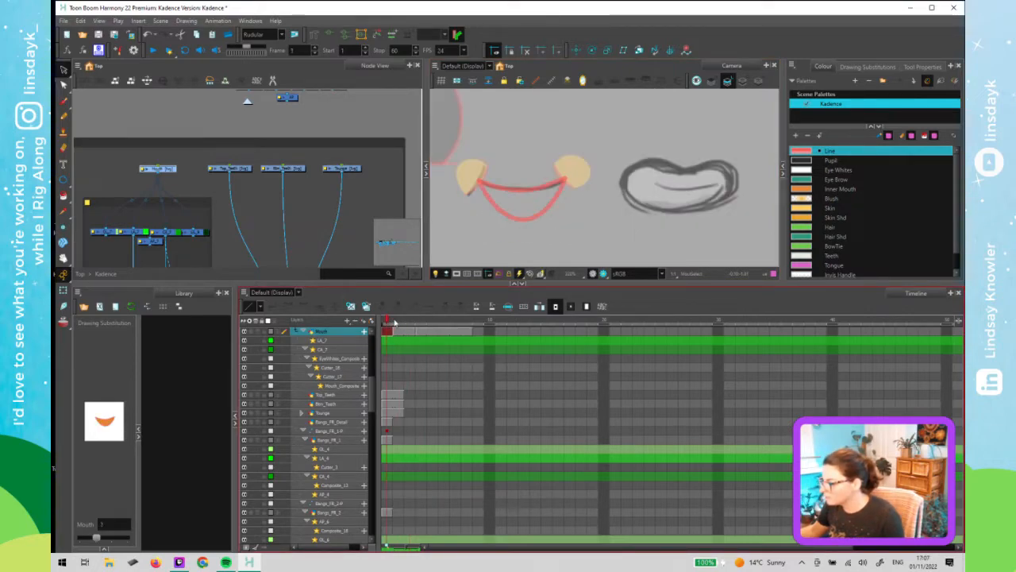
{"action": "left_click", "coordinate": [398, 321]}
{"action": "left_click", "coordinate": [406, 322]}
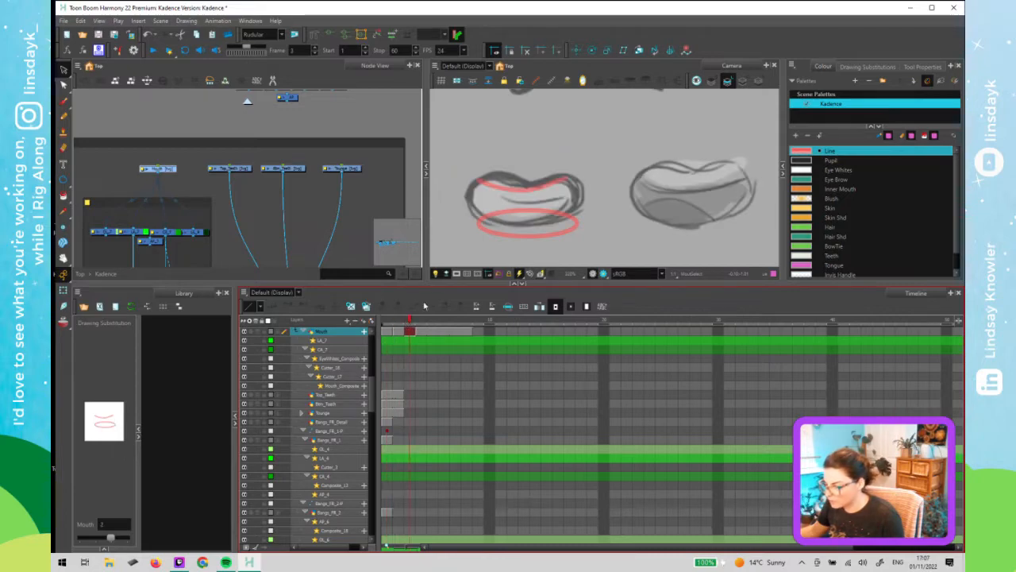
{"action": "left_click", "coordinate": [367, 308]}
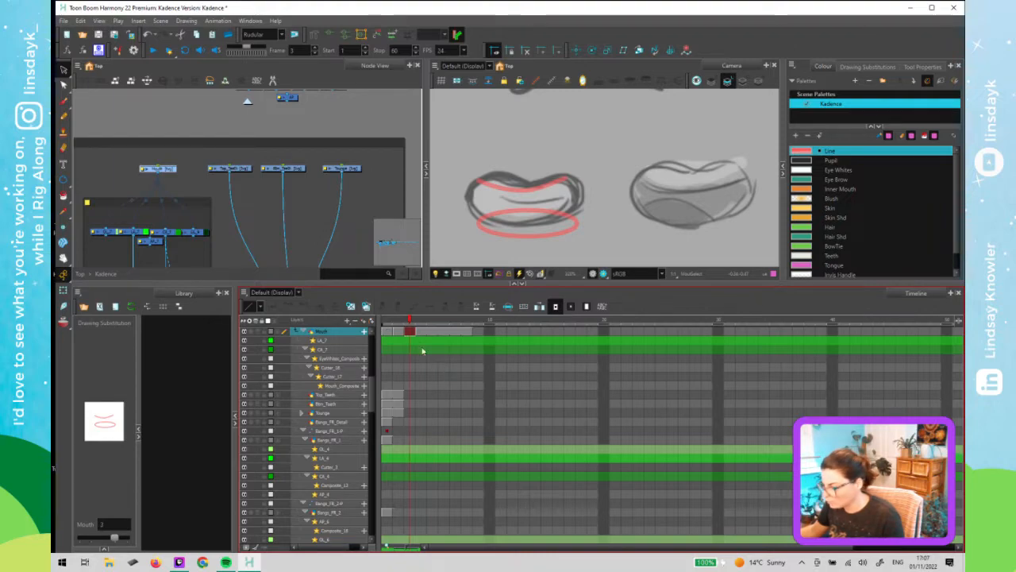
- Delete the ellipse from the mouth drawing on frame 2
{"action": "mouse_move", "coordinate": [411, 322]}
{"action": "left_mouse_down"}
{"action": "mouse_move", "coordinate": [395, 325]}
{"action": "mouse_move", "coordinate": [412, 331]}
{"action": "left_mouse_up"}
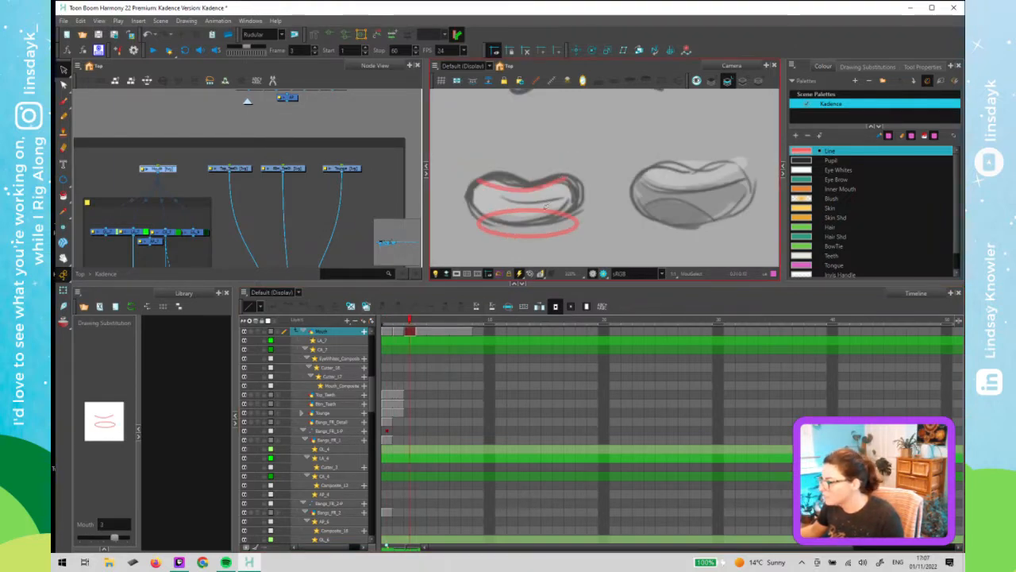
{"action": "left_click", "coordinate": [399, 321]}
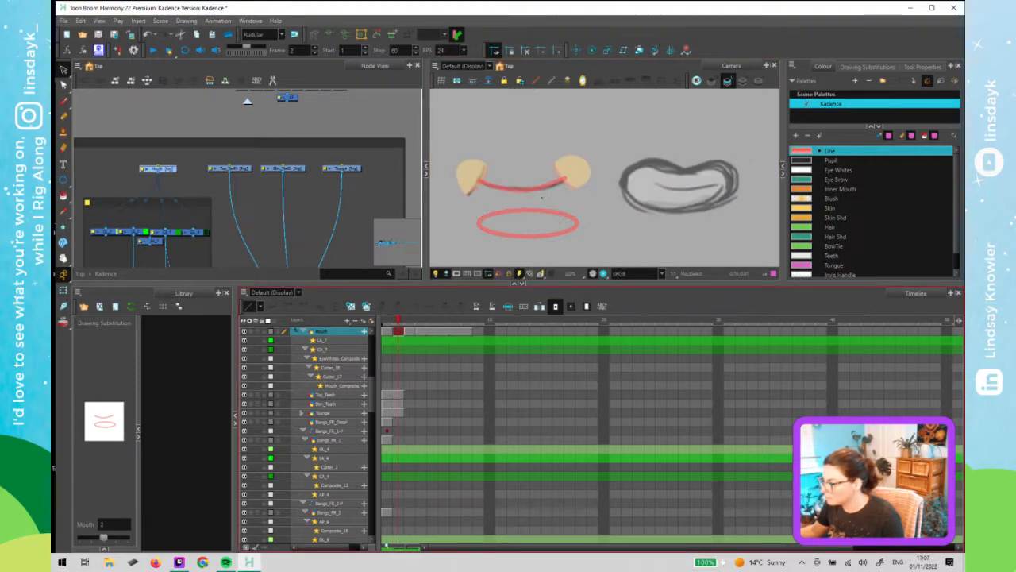
{"action": "key", "text": "Delete"}
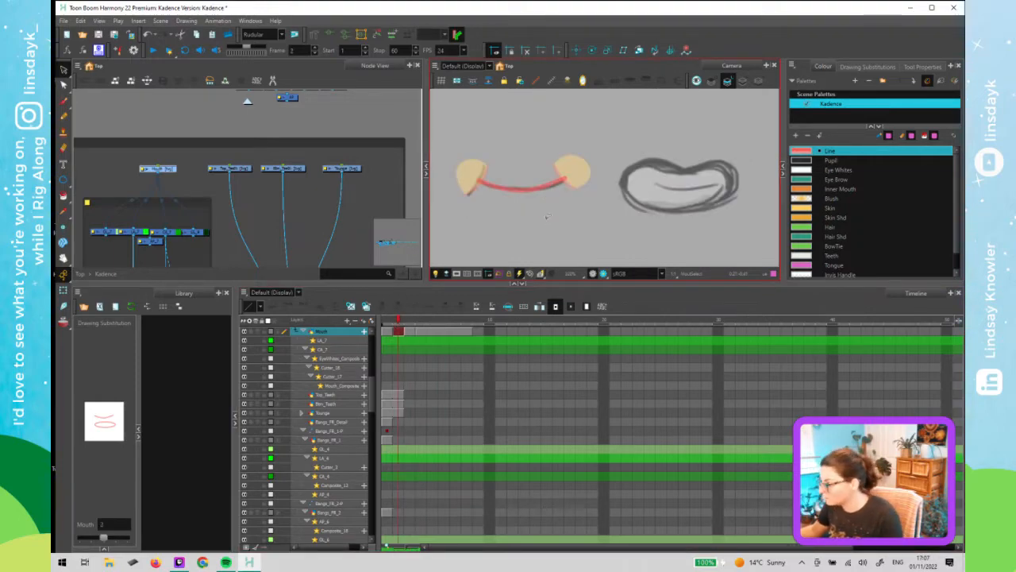
{"action": "left_click", "coordinate": [743, 84]}
{"action": "left_click", "coordinate": [729, 83]}
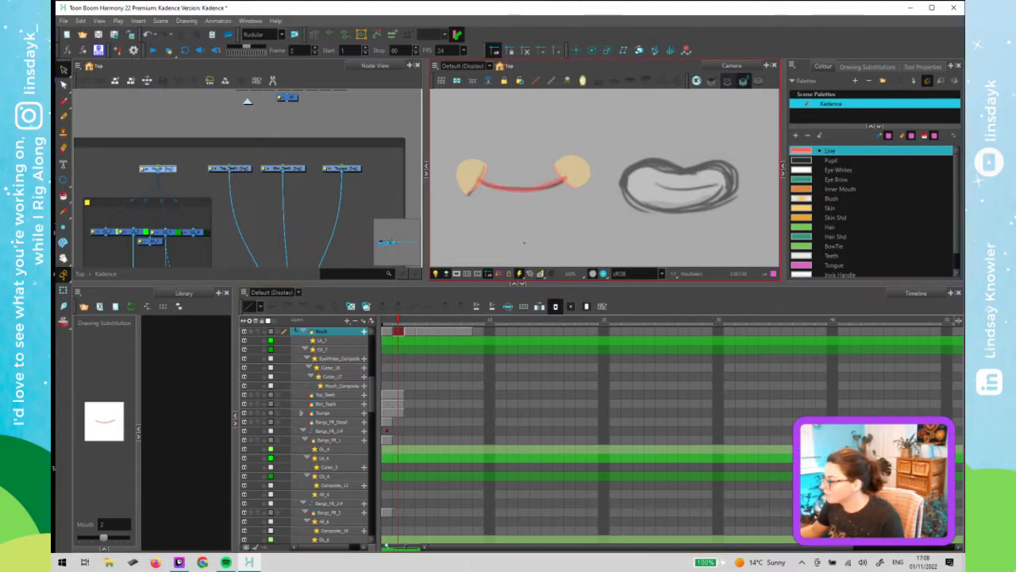
- Reshape the ellipse on frame 3 with the Contour Editor, moving its points into a flatter lower mouth line
{"action": "left_click", "coordinate": [409, 323]}
{"action": "left_click", "coordinate": [544, 222]}
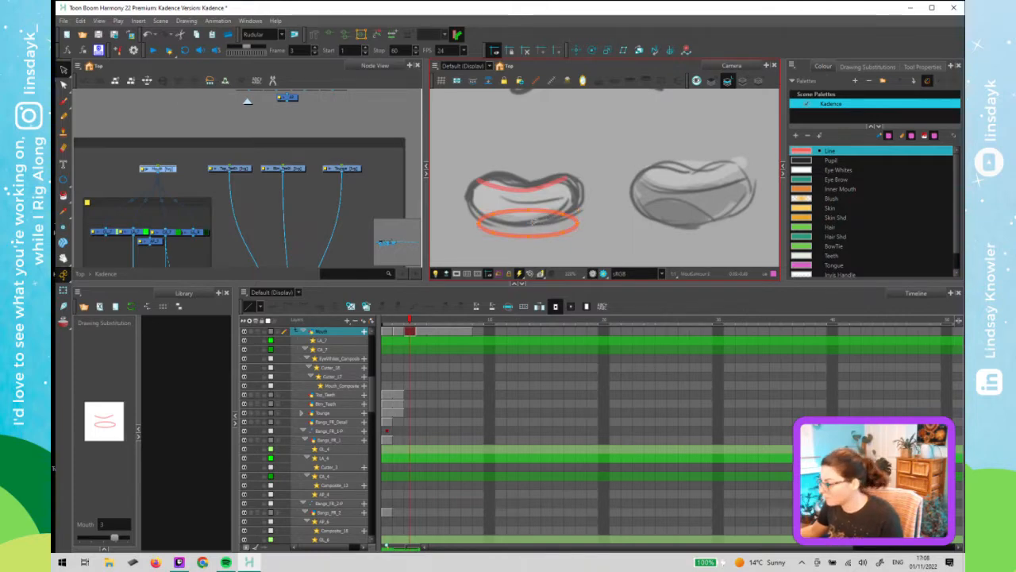
{"action": "key", "text": "alt+q"}
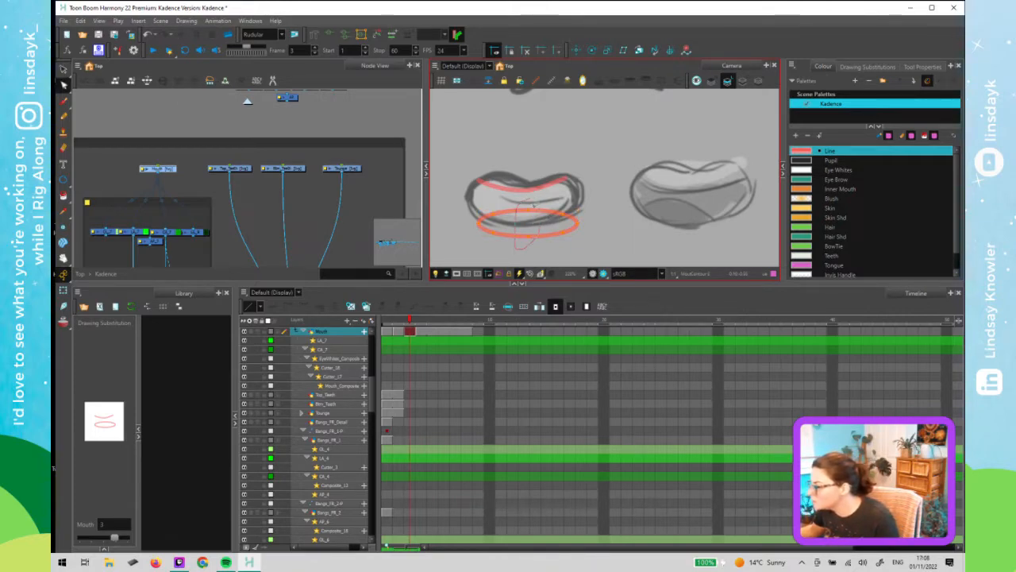
{"action": "left_click", "coordinate": [536, 212]}
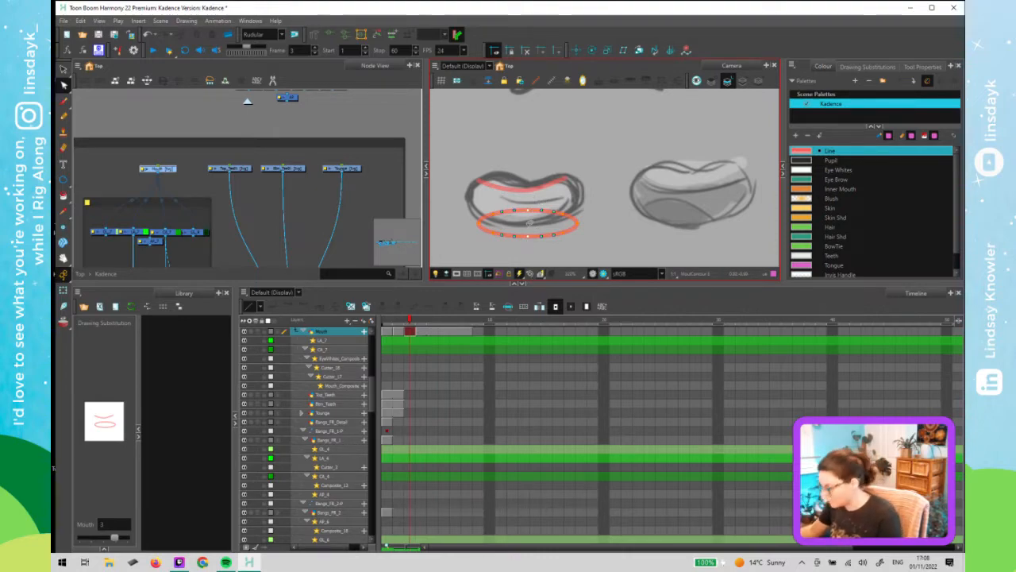
{"action": "key", "text": "Down"}
{"action": "key", "text": "Down"}
{"action": "key", "text": "Down"}
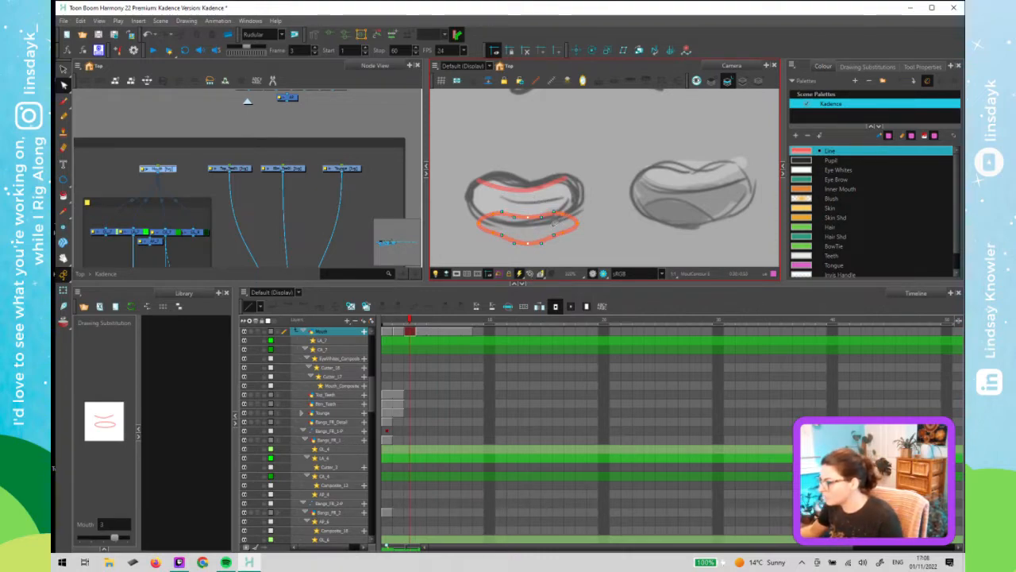
{"action": "left_click_drag", "start_coordinate": [575, 241], "coordinate": [551, 228]}
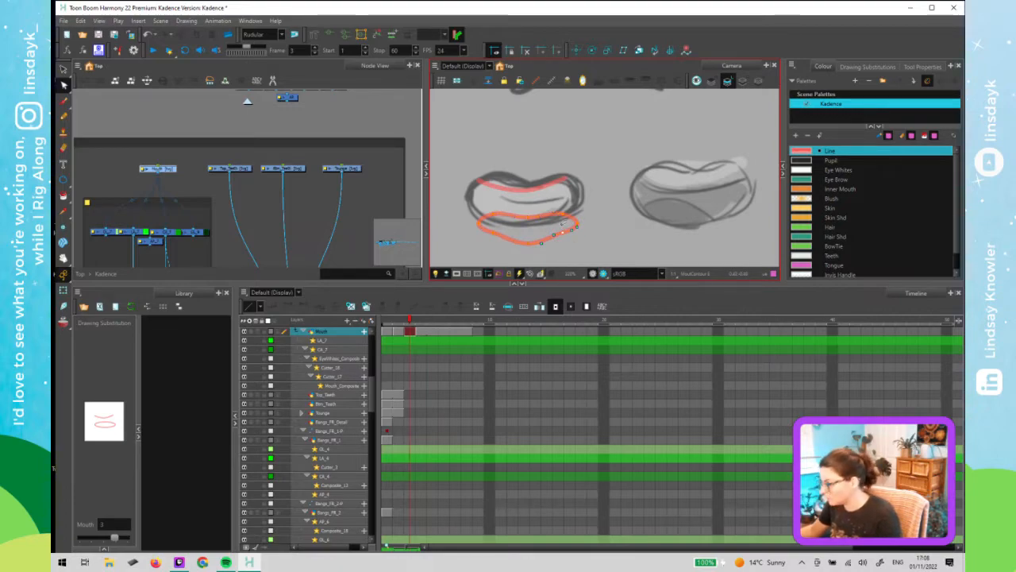
{"action": "left_click", "coordinate": [501, 245]}
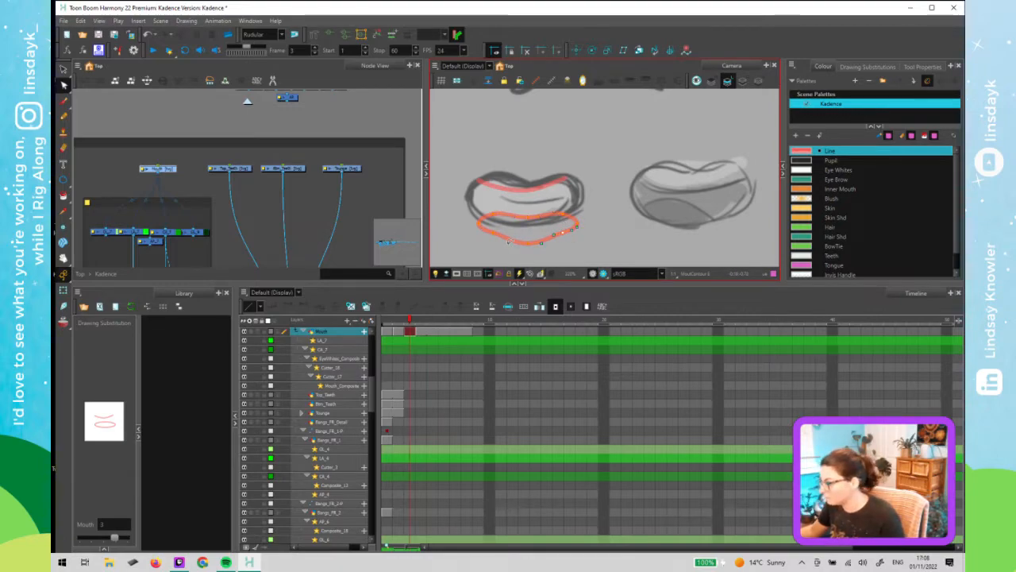
{"action": "key", "text": "ctrl+z"}
{"action": "left_click_drag", "start_coordinate": [567, 235], "coordinate": [562, 231]}
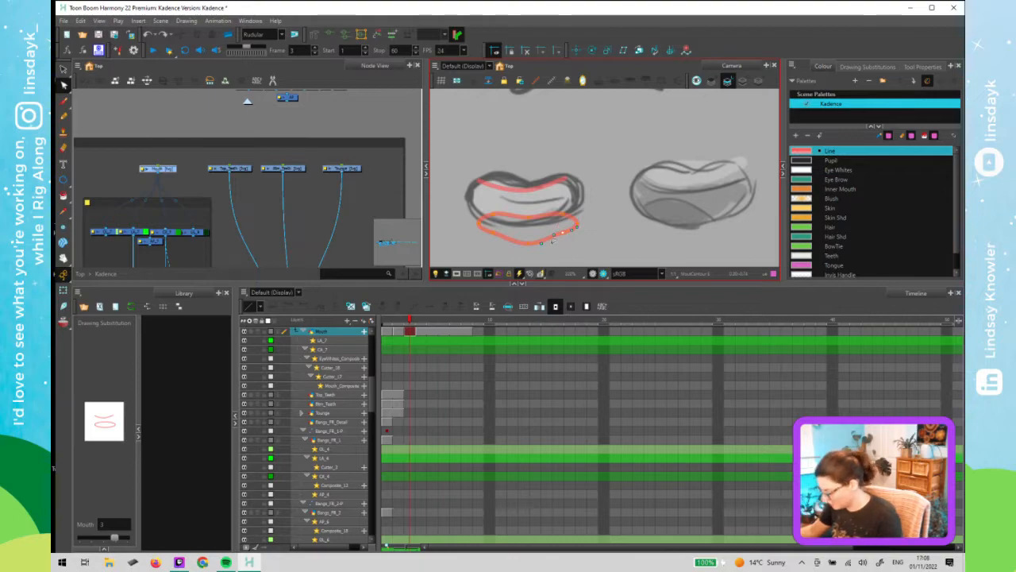
{"action": "left_click", "coordinate": [507, 247]}
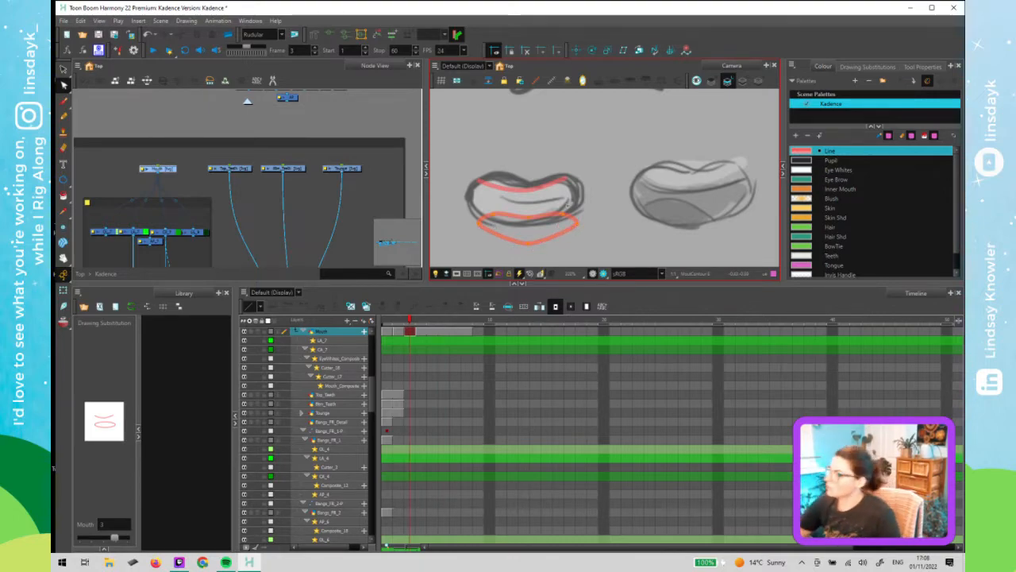
- Move the reshaped ellipse up into the mouth area on frame 3
{"action": "left_click", "coordinate": [529, 236]}
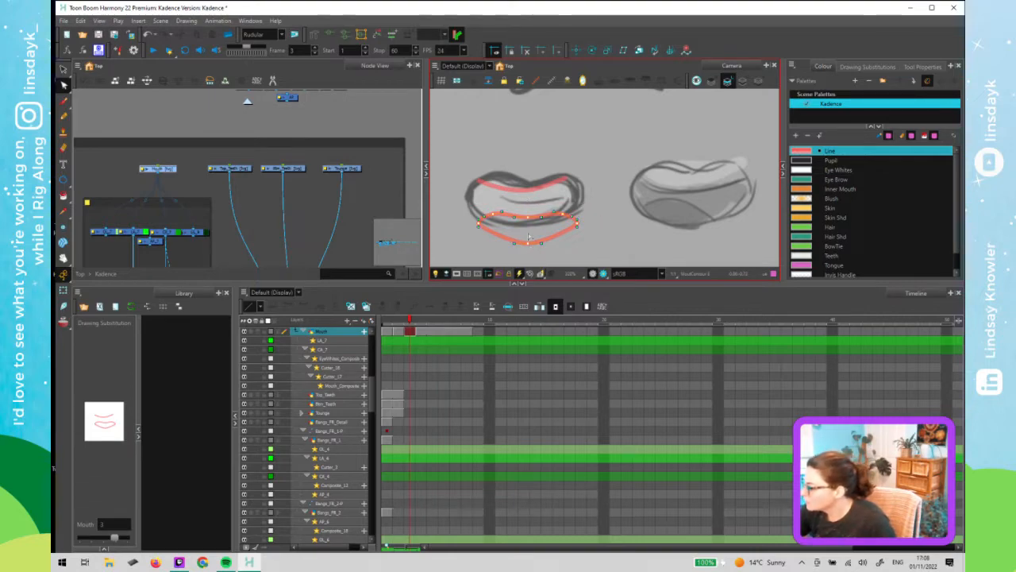
{"action": "left_click_drag", "start_coordinate": [529, 236], "coordinate": [525, 216]}
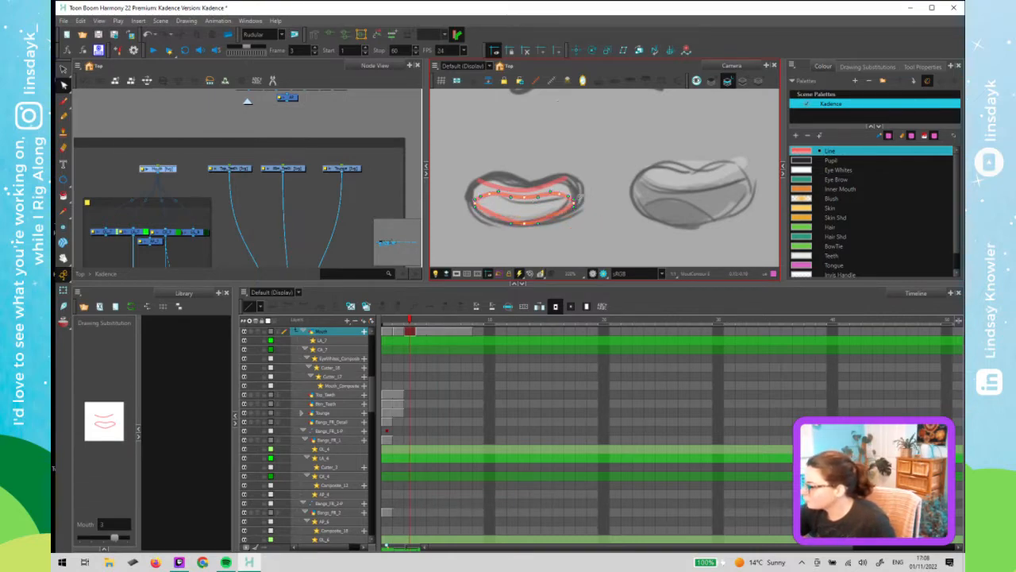
{"action": "key", "text": "alt+s"}
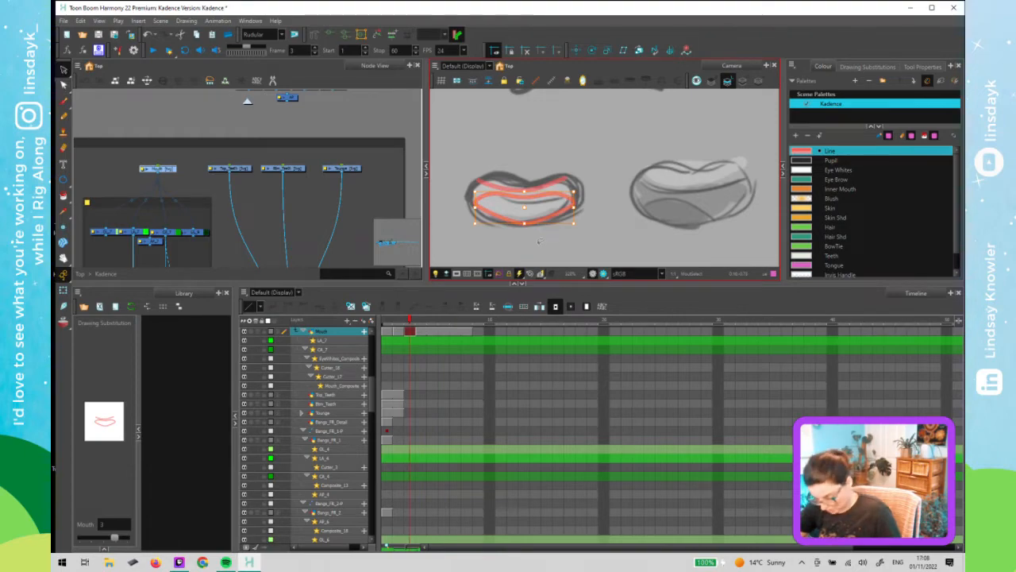
{"action": "left_click", "coordinate": [561, 181]}
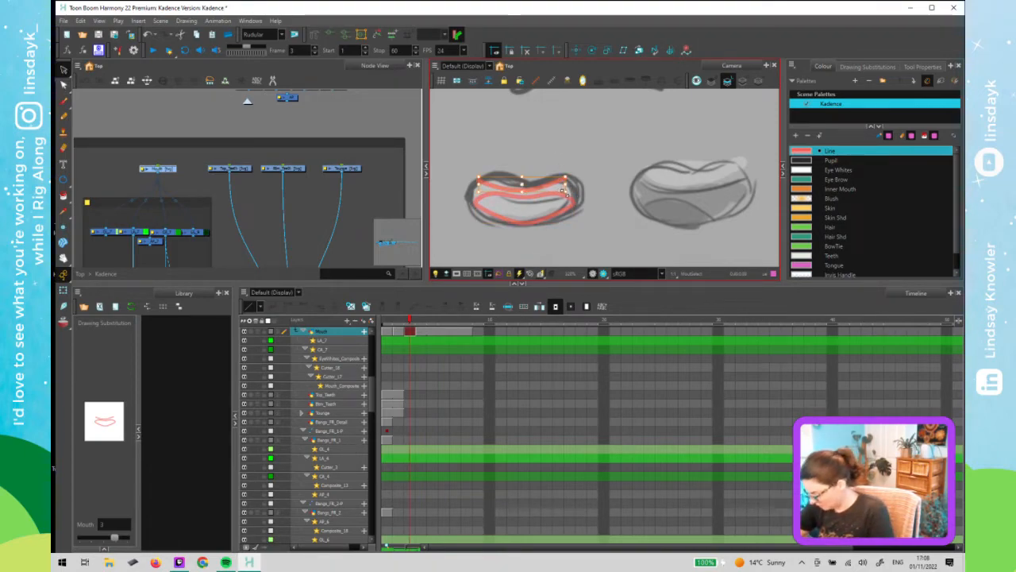
- Move the smile line on frame 3 up to the upper edge of the reference mouth
{"action": "left_click", "coordinate": [399, 323]}
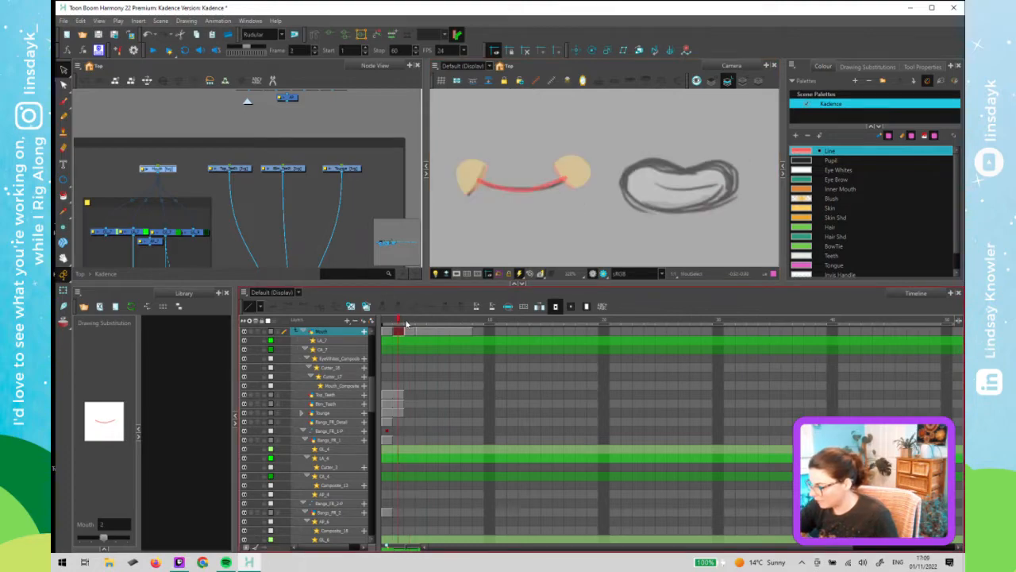
{"action": "left_click", "coordinate": [408, 322]}
{"action": "left_click", "coordinate": [524, 194]}
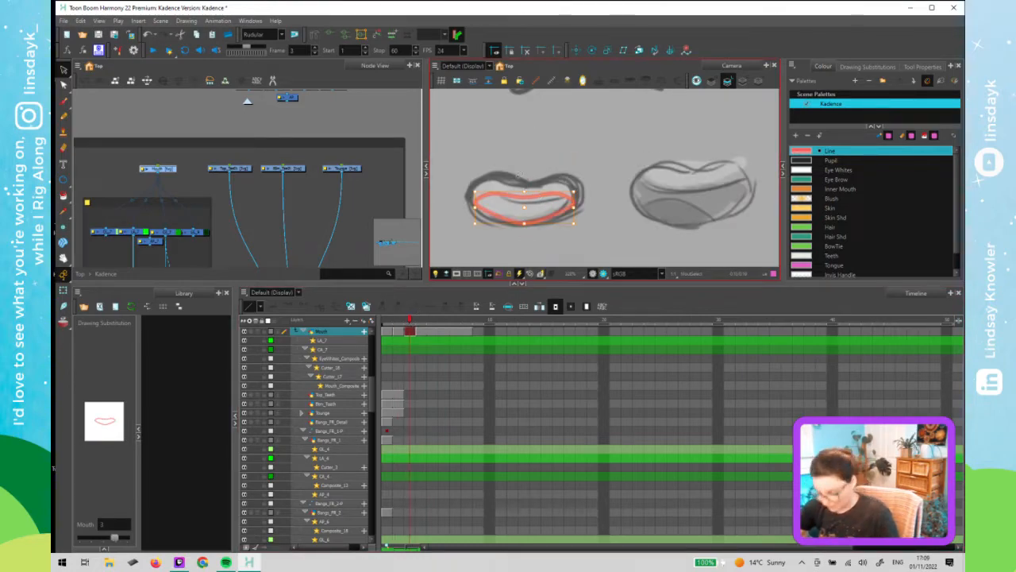
{"action": "left_click_drag", "start_coordinate": [525, 192], "coordinate": [529, 175]}
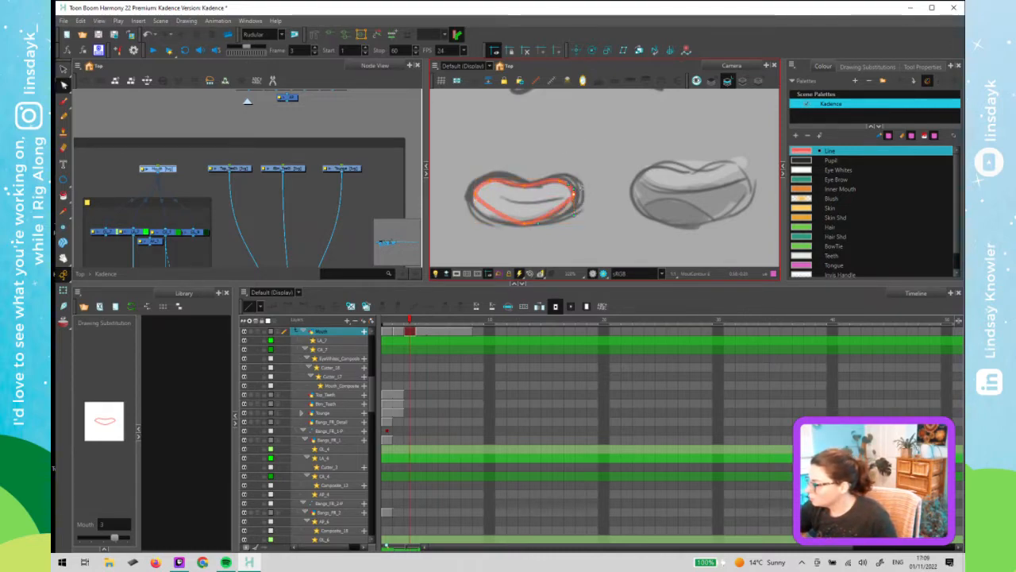
- Edit the outline's points with the Contour Editor, deleting extras, so it traces the reference open mouth shape
{"action": "left_click_drag", "start_coordinate": [574, 194], "coordinate": [579, 191]}
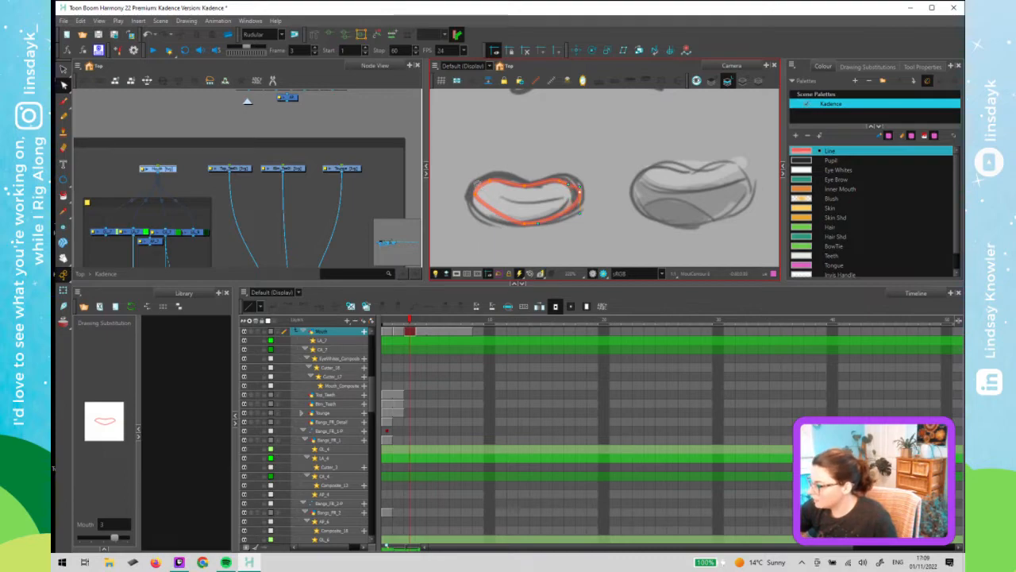
{"action": "left_click_drag", "start_coordinate": [476, 188], "coordinate": [471, 223]}
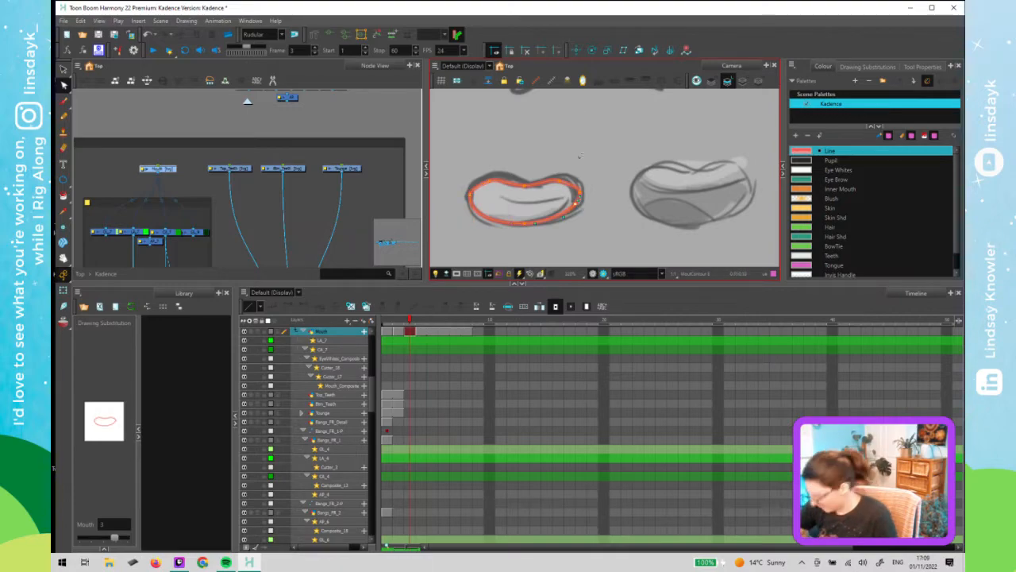
{"action": "key", "text": "Delete"}
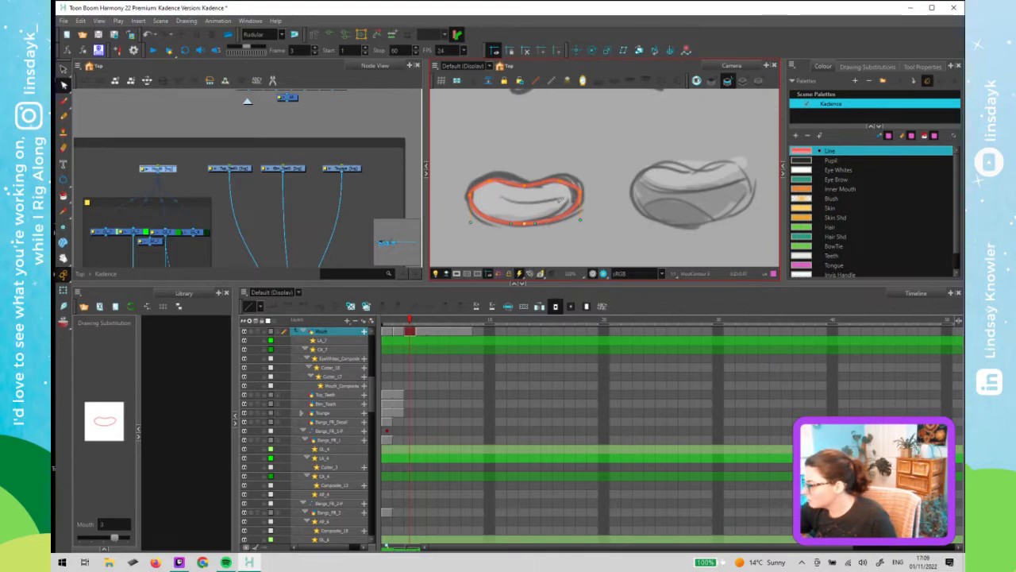
{"action": "left_click", "coordinate": [573, 183]}
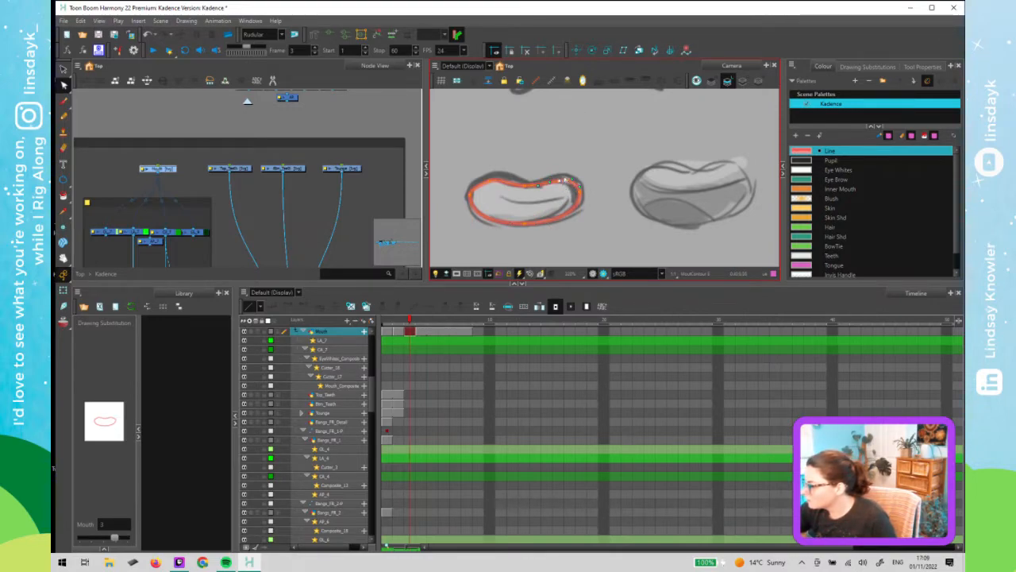
{"action": "left_click_drag", "start_coordinate": [563, 181], "coordinate": [565, 175]}
{"action": "left_click", "coordinate": [580, 189]}
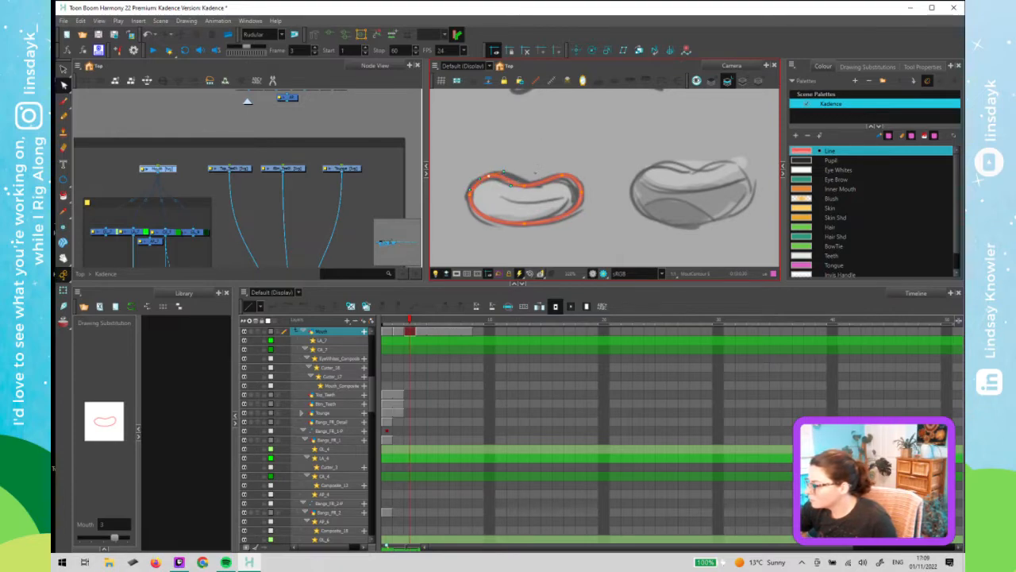
{"action": "left_click", "coordinate": [525, 186]}
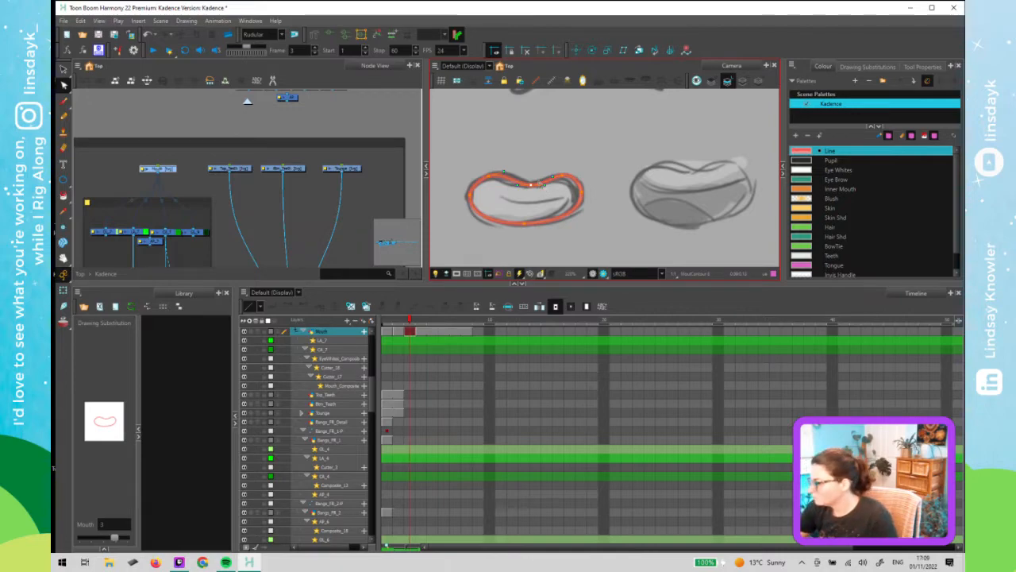
{"action": "left_click", "coordinate": [470, 193]}
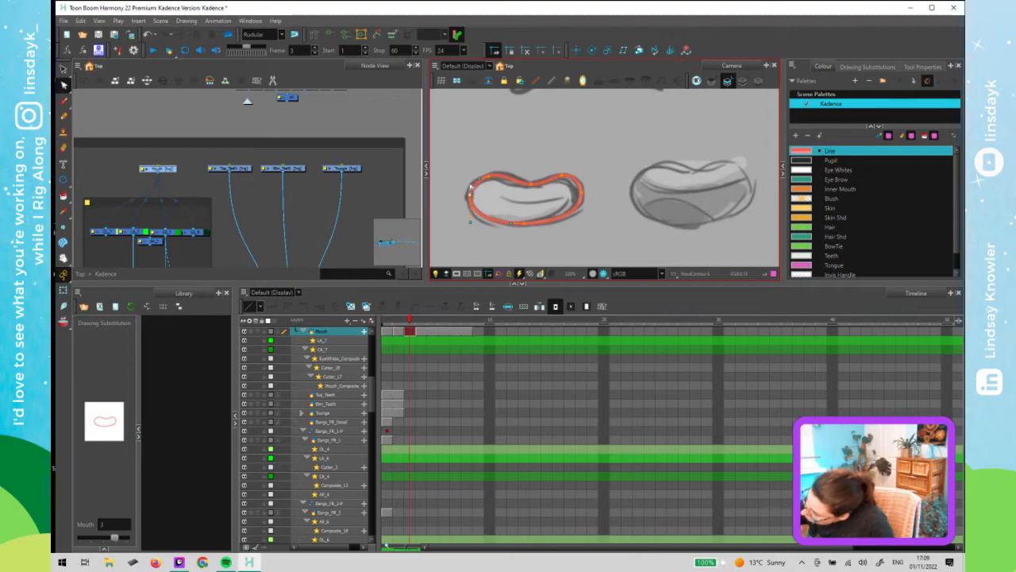
{"action": "left_click_drag", "start_coordinate": [475, 206], "coordinate": [491, 193]}
{"action": "left_click", "coordinate": [572, 111]}
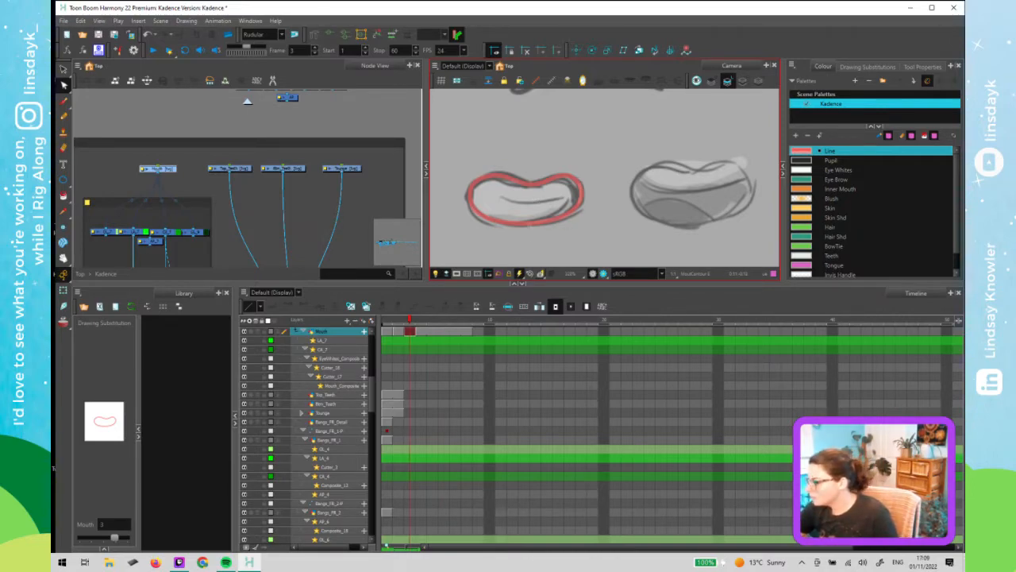
- On frame 3, replace the mouth's fill shape by pasting it back and colour it with the Inner Mouth swatch
{"action": "left_click_drag", "start_coordinate": [410, 321], "coordinate": [409, 323]}
{"action": "left_click", "coordinate": [529, 202]}
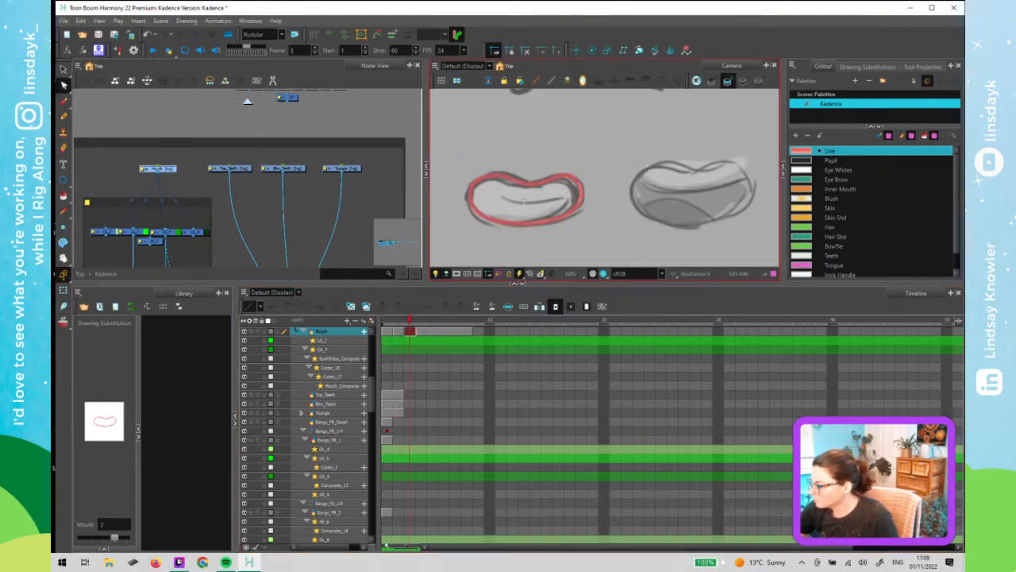
{"action": "key", "text": "alt+i"}
{"action": "left_click", "coordinate": [530, 202]}
{"action": "key", "text": "alt+s"}
{"action": "left_click", "coordinate": [543, 206]}
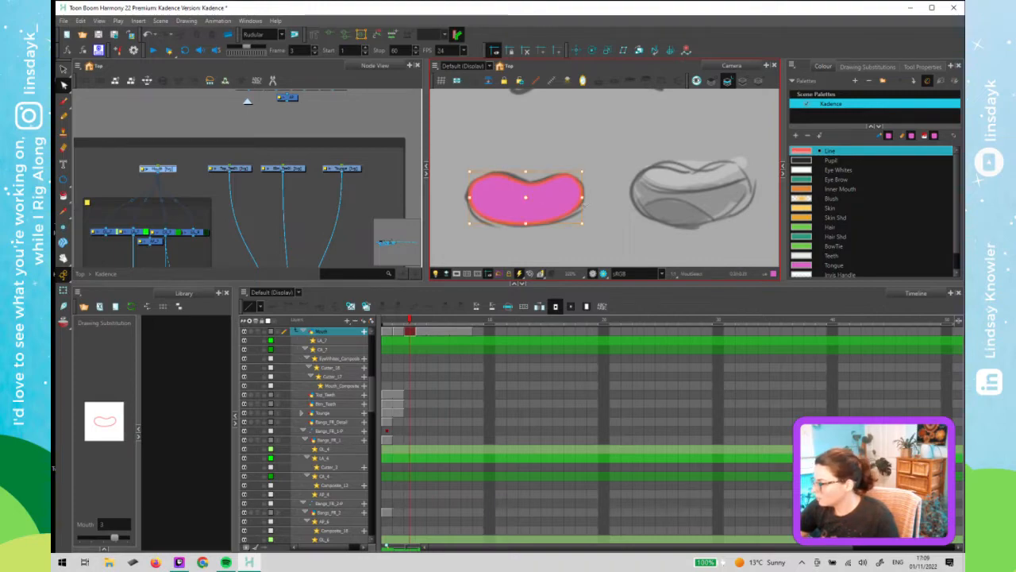
{"action": "key", "text": "Delete"}
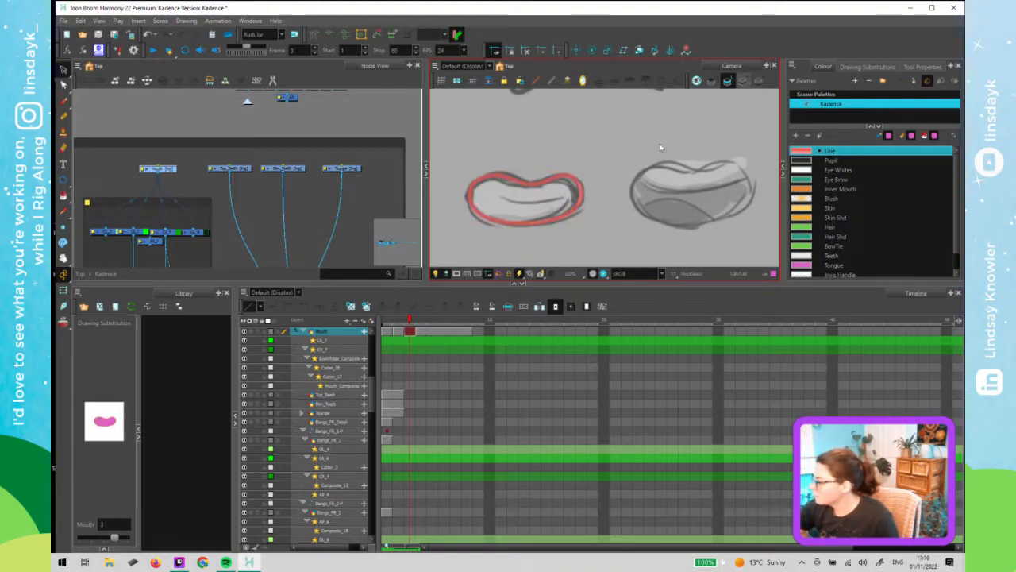
{"action": "key", "text": "l"}
{"action": "key", "text": "ctrl+v"}
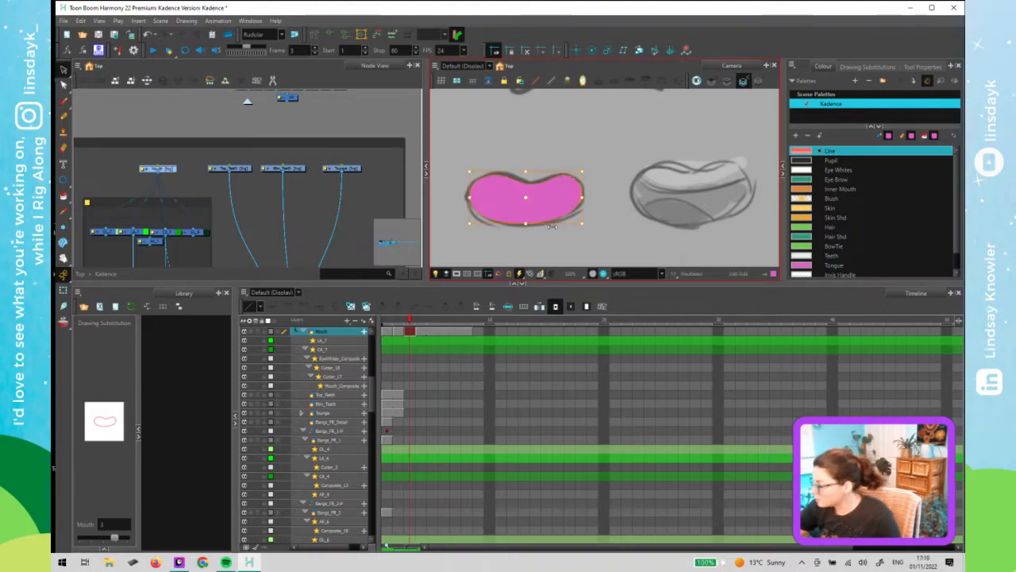
{"action": "left_click", "coordinate": [844, 189]}
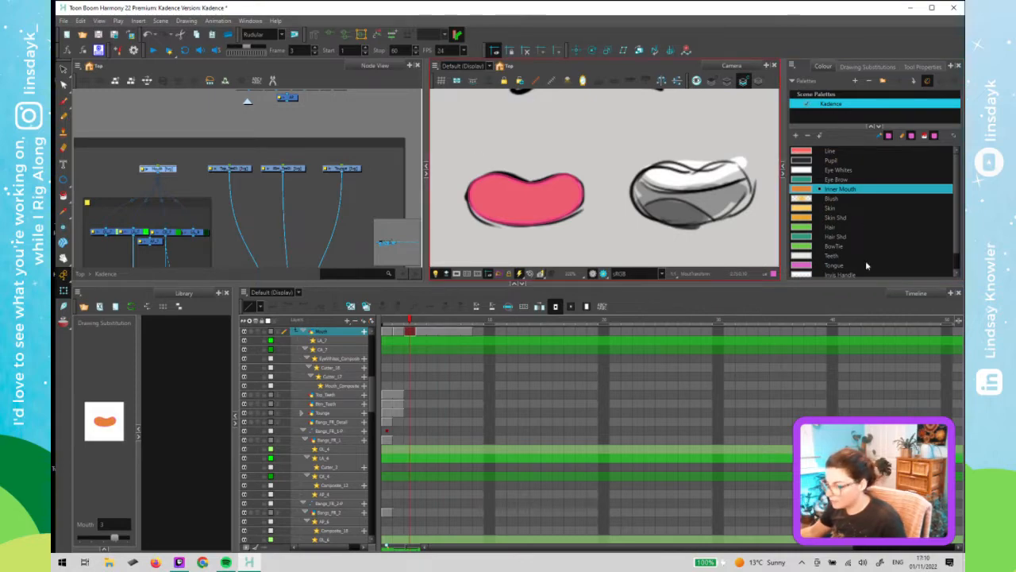
- Select the Top_Teeth layer and expose its drawing 1 on frame 3
{"action": "left_click", "coordinate": [192, 162]}
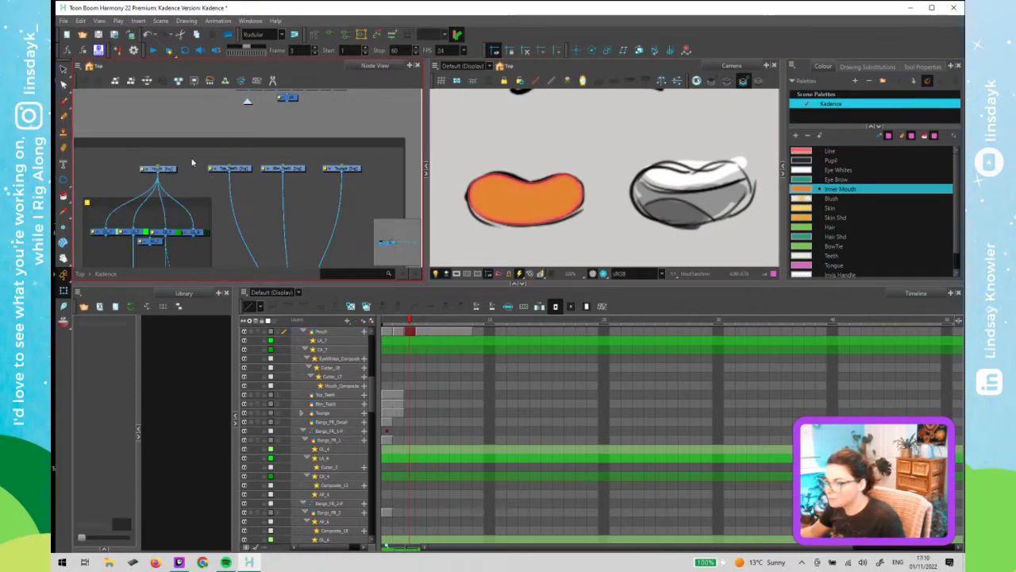
{"action": "left_click", "coordinate": [236, 169]}
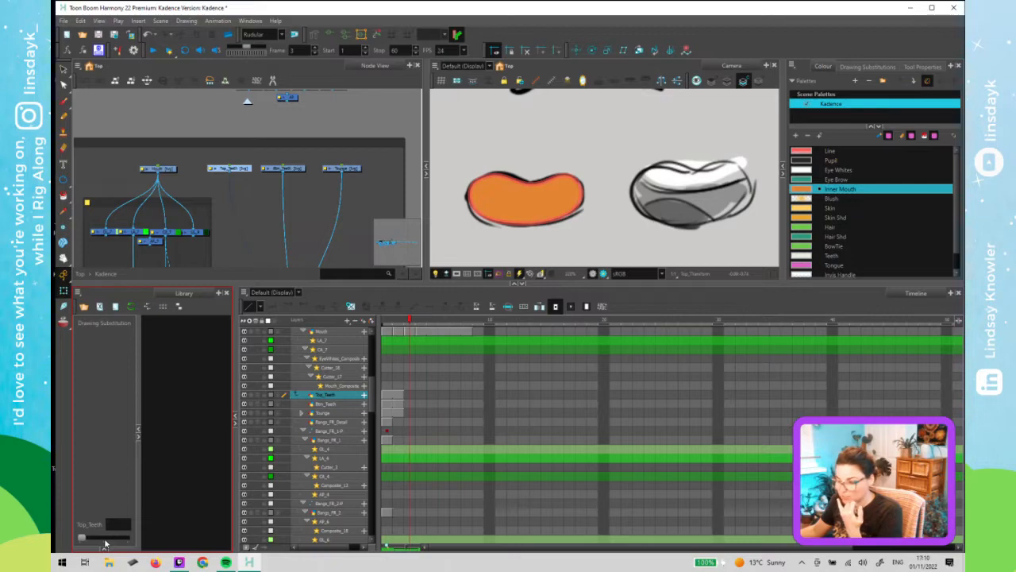
{"action": "left_click", "coordinate": [369, 443]}
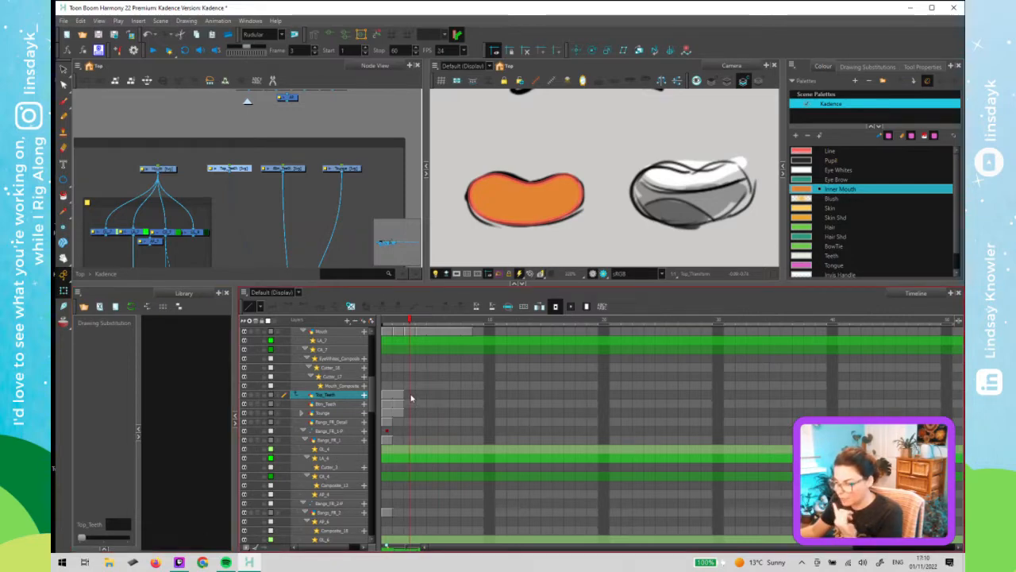
{"action": "left_click_drag", "start_coordinate": [81, 538], "coordinate": [104, 538]}
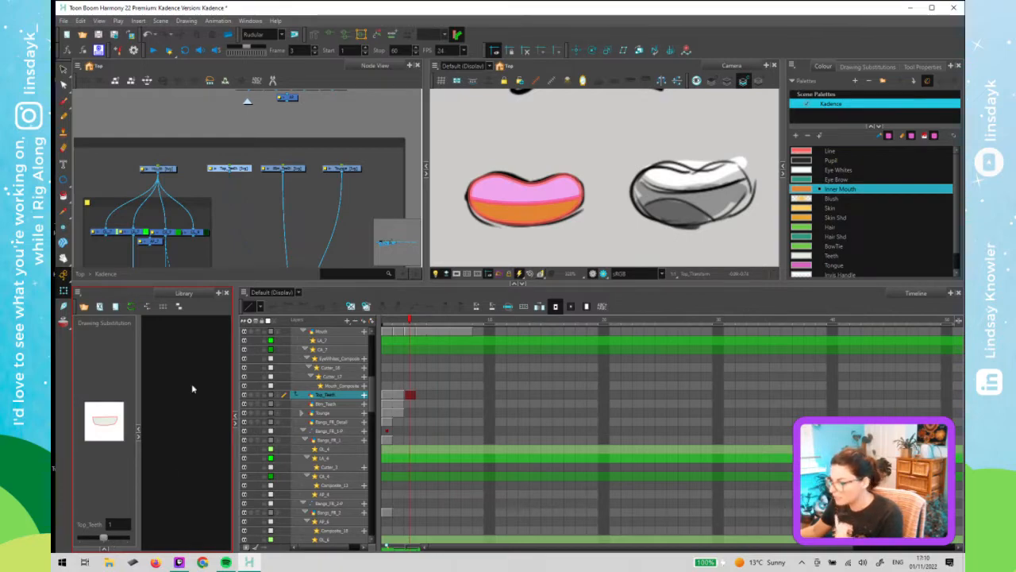
- Step back and forth between frames 2 and 3 to compare the mouth poses and teeth layers
{"action": "left_click", "coordinate": [410, 324]}
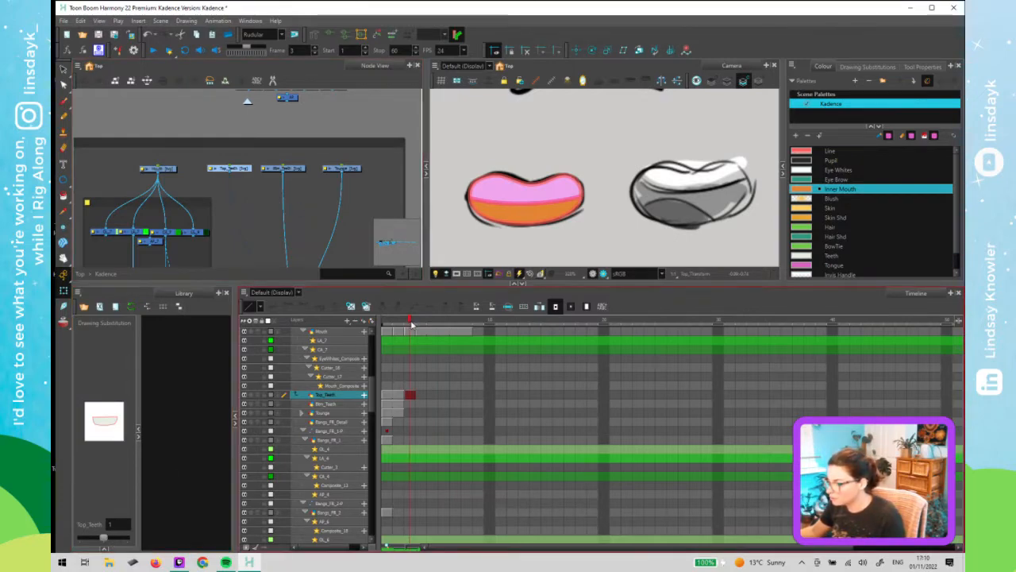
{"action": "left_click_drag", "start_coordinate": [411, 324], "coordinate": [410, 324]}
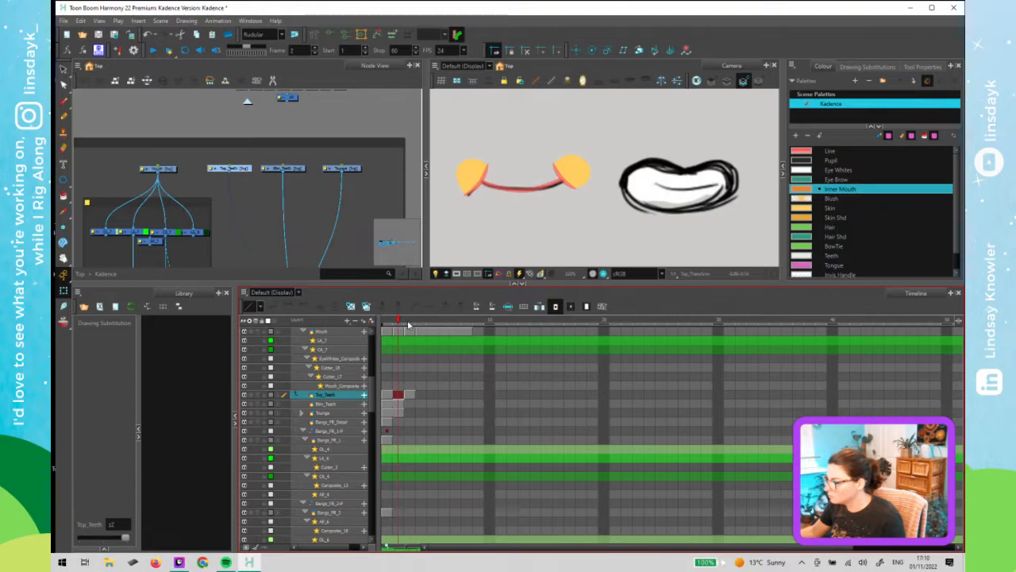
{"action": "left_click", "coordinate": [284, 178]}
{"action": "left_click", "coordinate": [289, 171]}
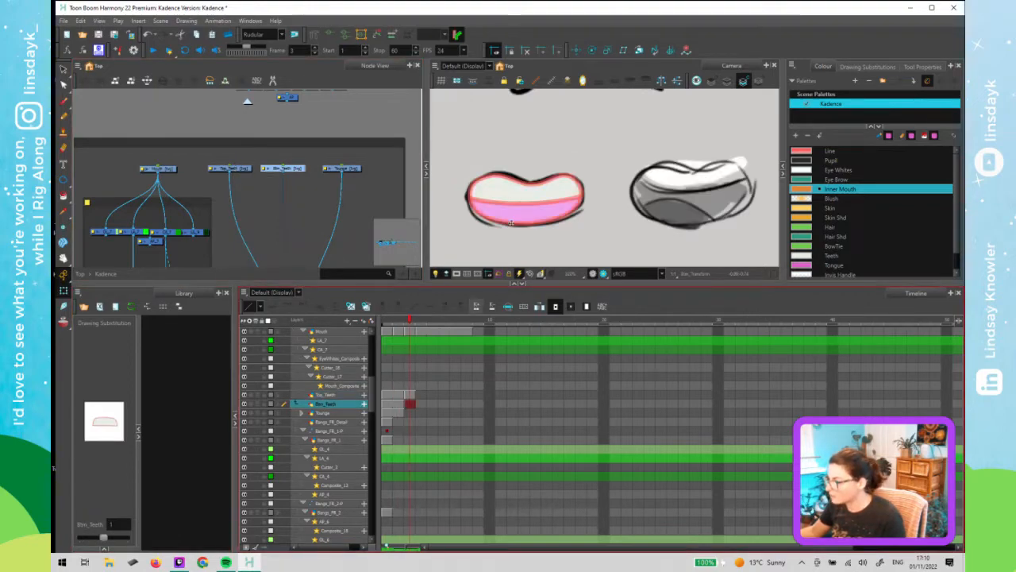
{"action": "left_click", "coordinate": [522, 199]}
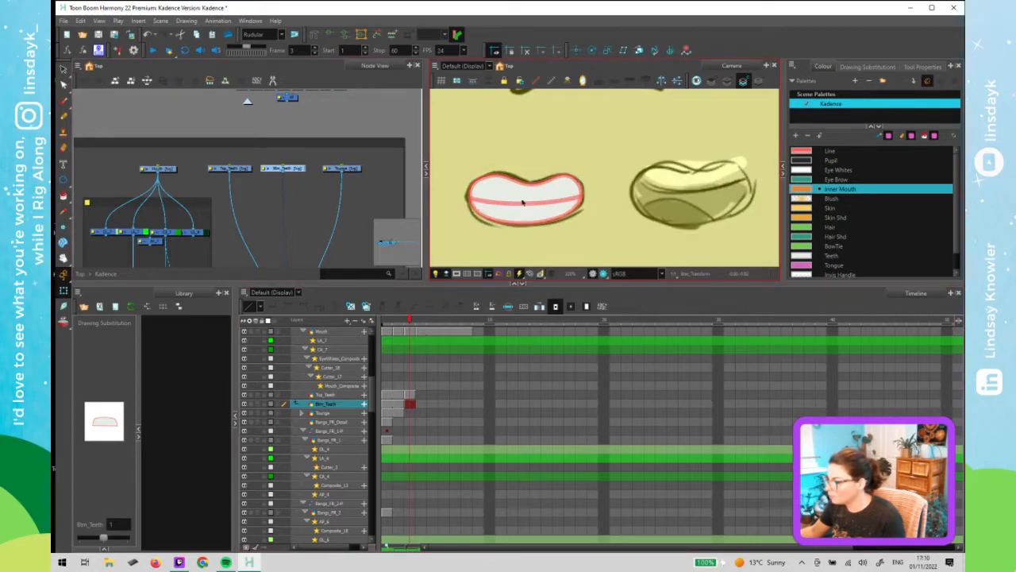
{"action": "left_click", "coordinate": [378, 169]}
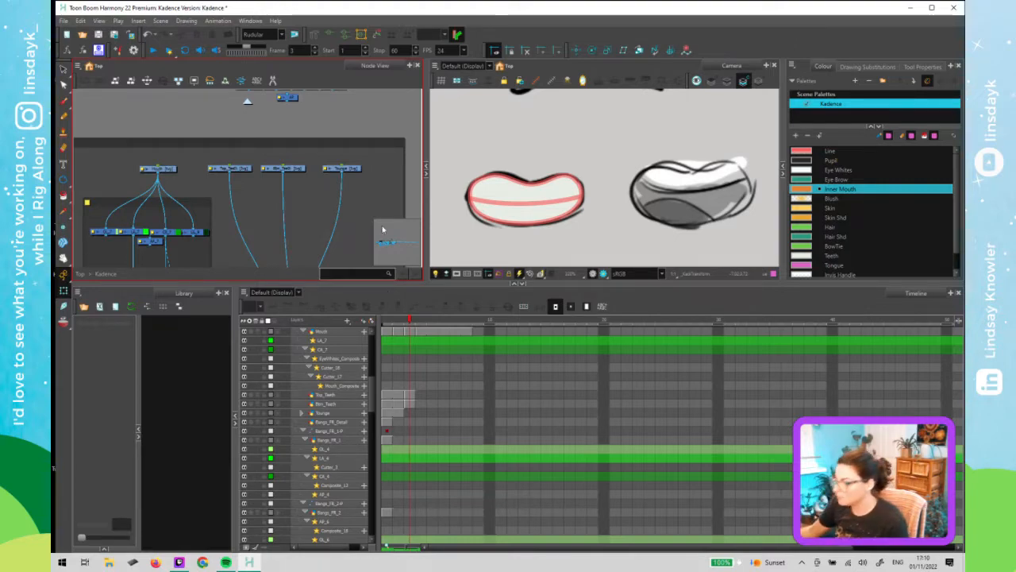
{"action": "left_click", "coordinate": [401, 323]}
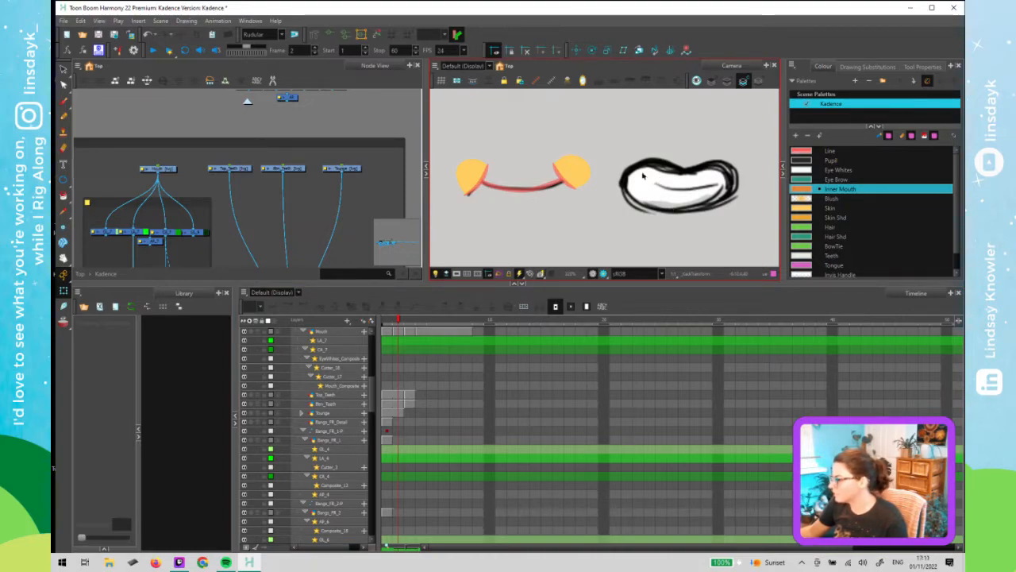
{"action": "left_click", "coordinate": [407, 321]}
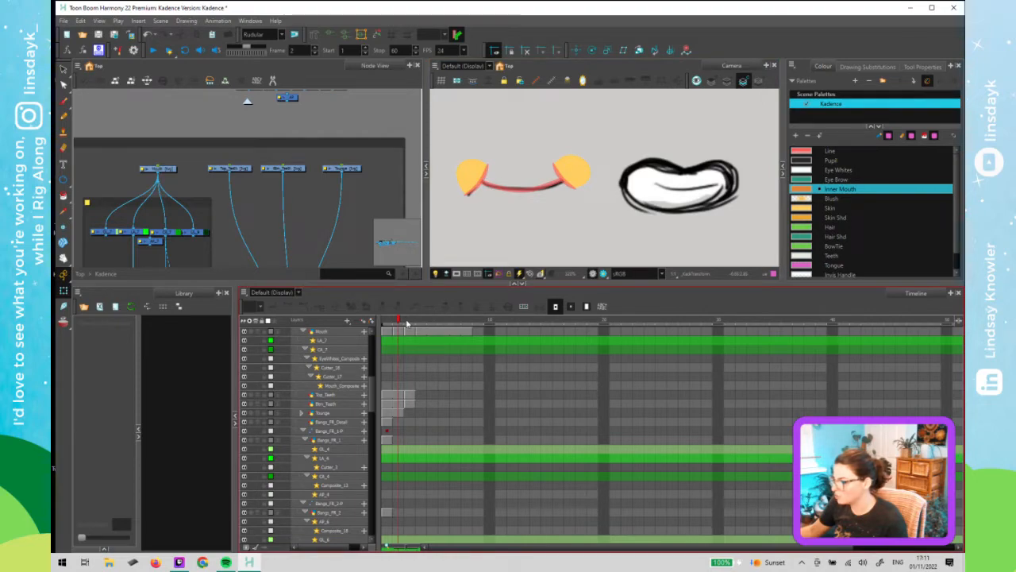
{"action": "left_click", "coordinate": [401, 323]}
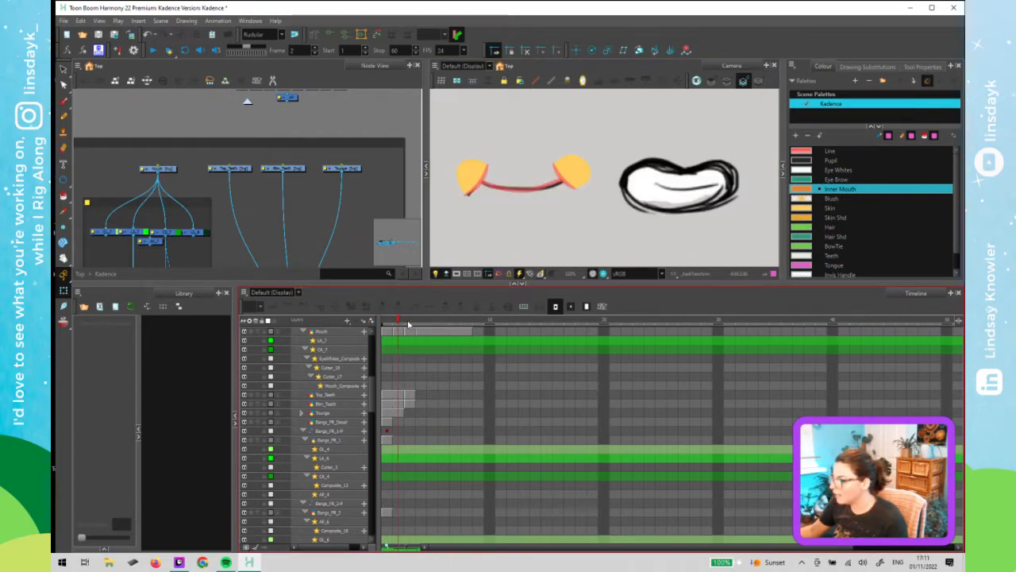
{"action": "key", "text": "period"}
{"action": "key", "text": "comma"}
{"action": "key", "text": "period"}
{"action": "key", "text": "comma"}
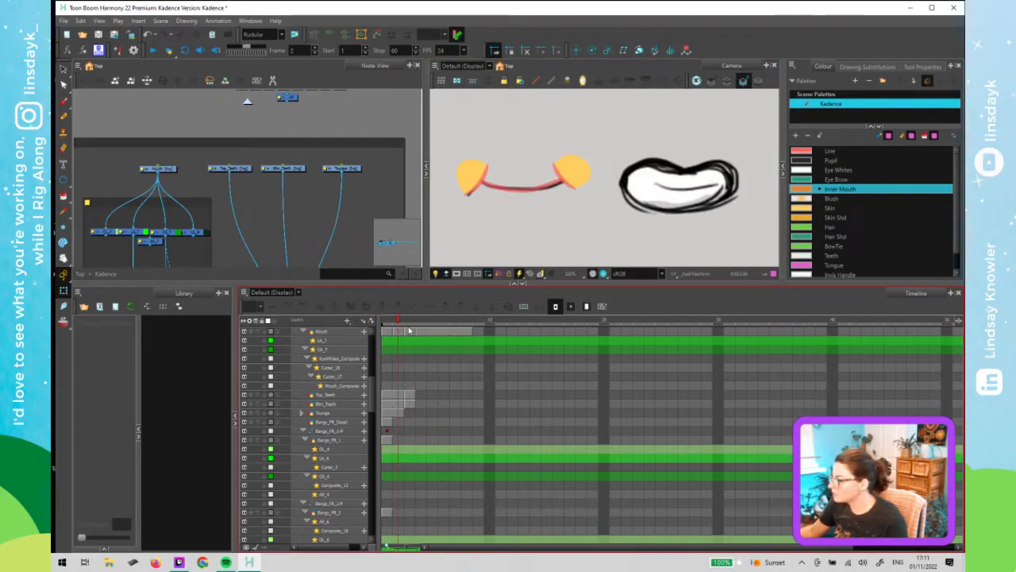
{"action": "key", "text": "period"}
{"action": "key", "text": "comma"}
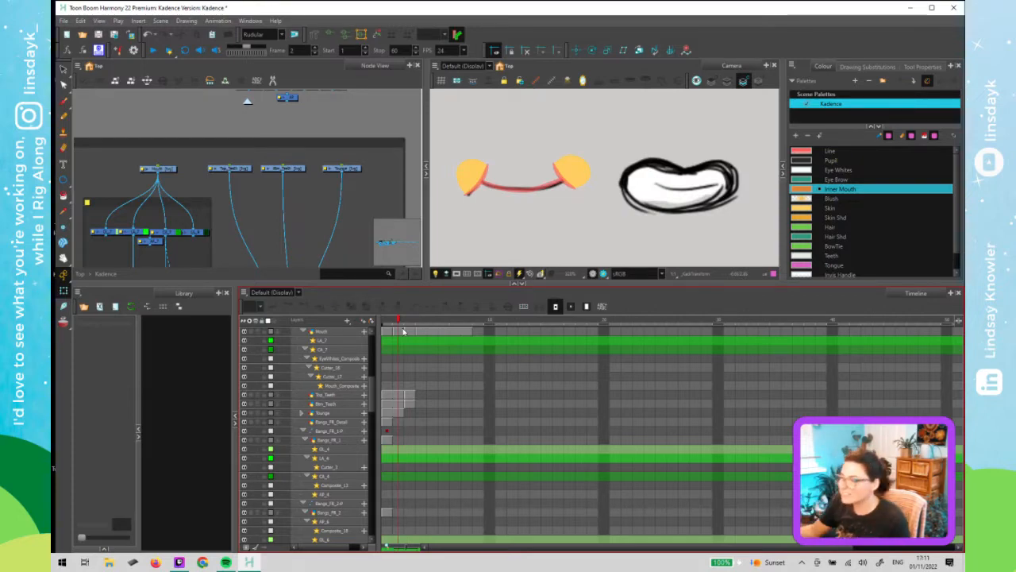
- Return to the top level of the node network, undo the last action, and move the transparency node beside the pose sheet node
{"action": "left_click", "coordinate": [267, 112]}
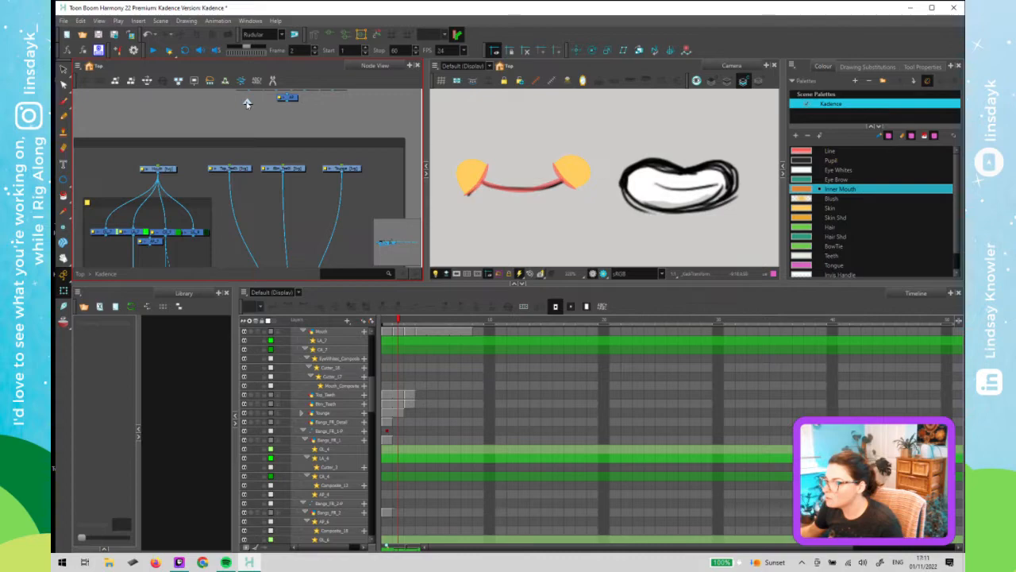
{"action": "key", "text": "ctrl+shift+e"}
{"action": "left_click_drag", "start_coordinate": [268, 203], "coordinate": [131, 194]}
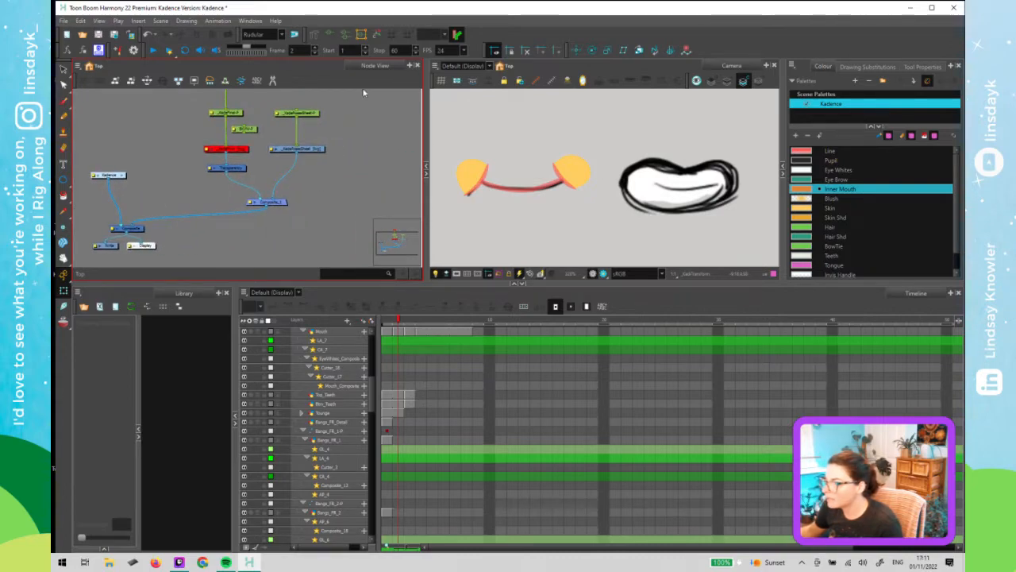
{"action": "left_click", "coordinate": [294, 113]}
{"action": "left_click", "coordinate": [487, 196]}
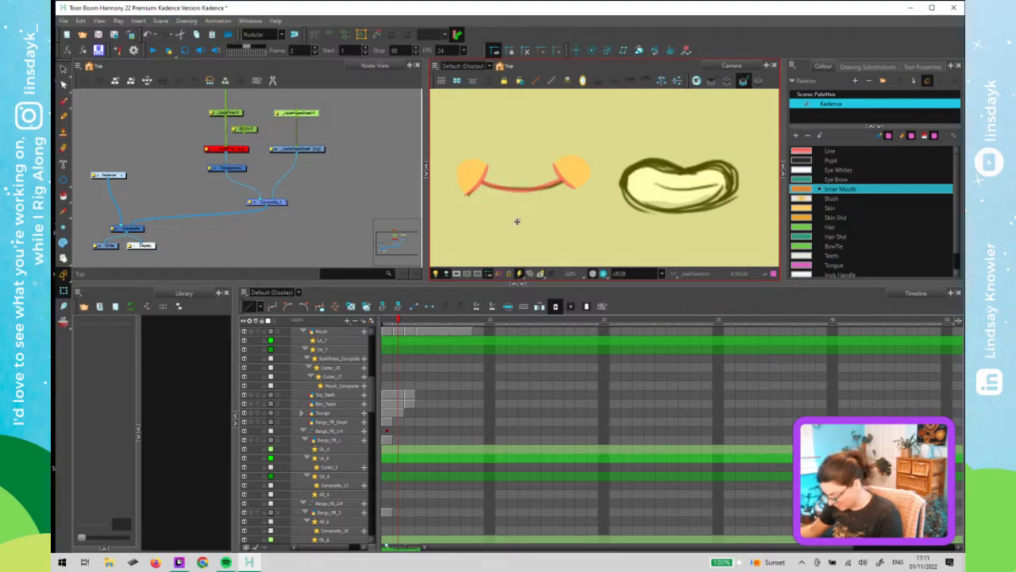
{"action": "key", "text": "ctrl+z"}
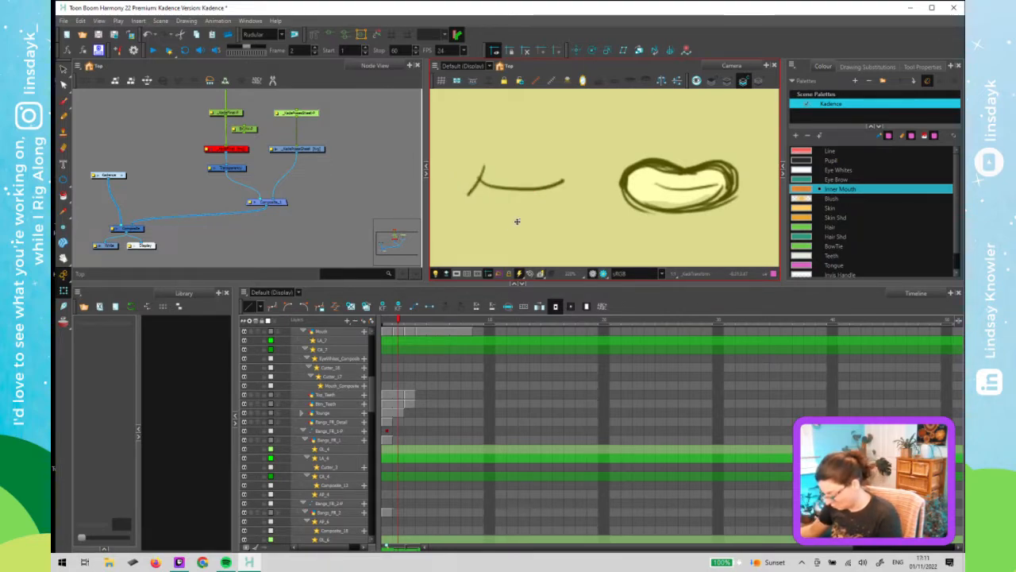
{"action": "left_click", "coordinate": [347, 178]}
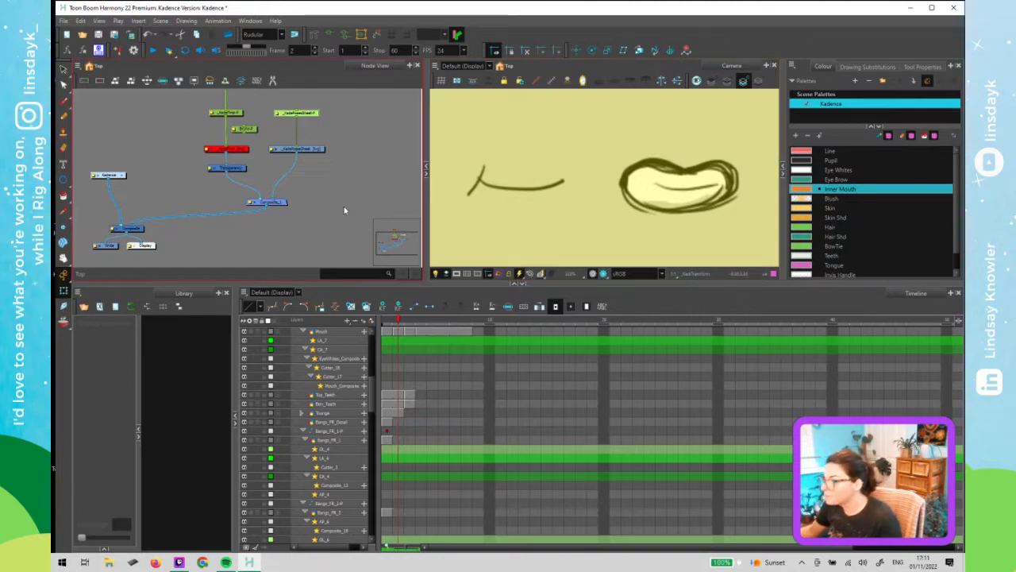
{"action": "left_click_drag", "start_coordinate": [242, 170], "coordinate": [305, 174]}
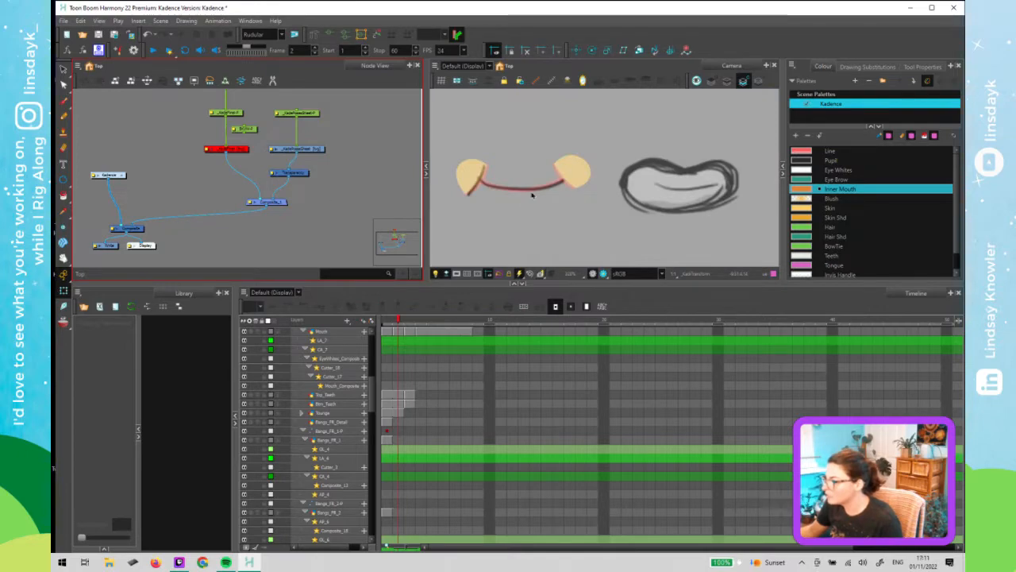
- Add a peg above the pose sheet node and place it just above that node
{"action": "left_click", "coordinate": [411, 324]}
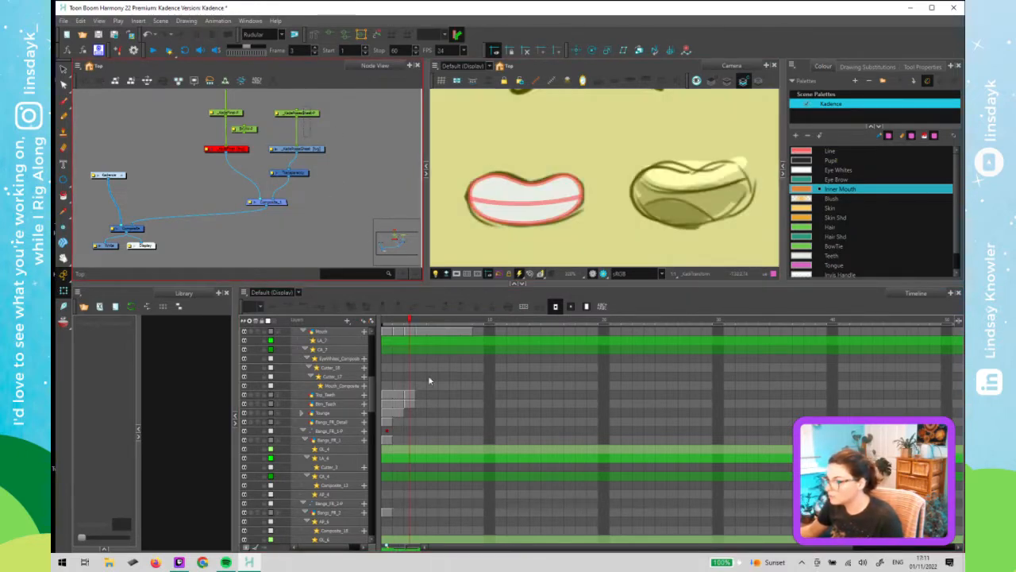
{"action": "scroll", "coordinate": [446, 457], "scroll_direction": "down", "scroll_amount": 10}
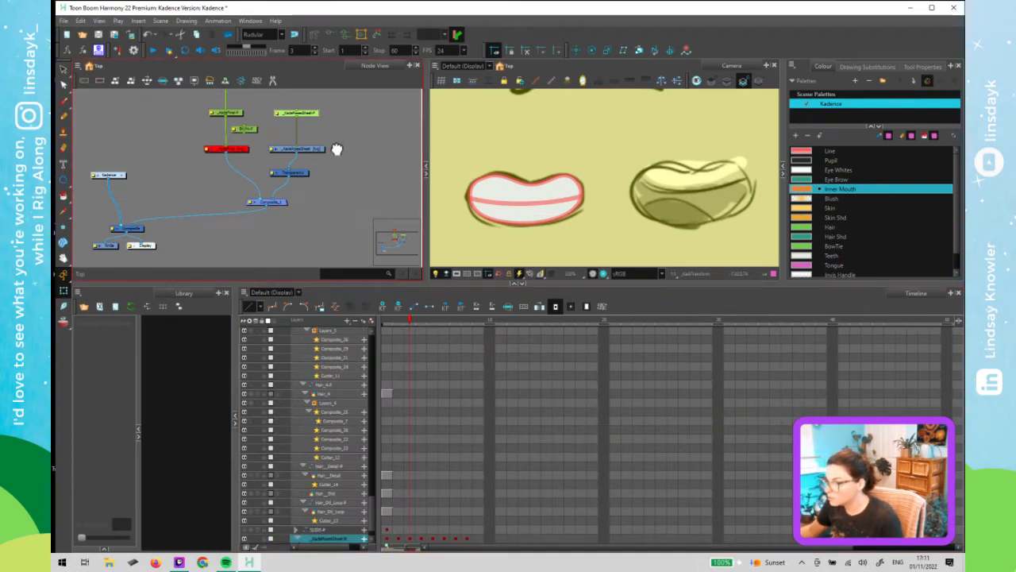
{"action": "scroll", "coordinate": [329, 148], "scroll_direction": "up", "scroll_amount": 1}
{"action": "left_click_drag", "start_coordinate": [329, 148], "coordinate": [290, 116]}
{"action": "key", "text": "ctrl+p"}
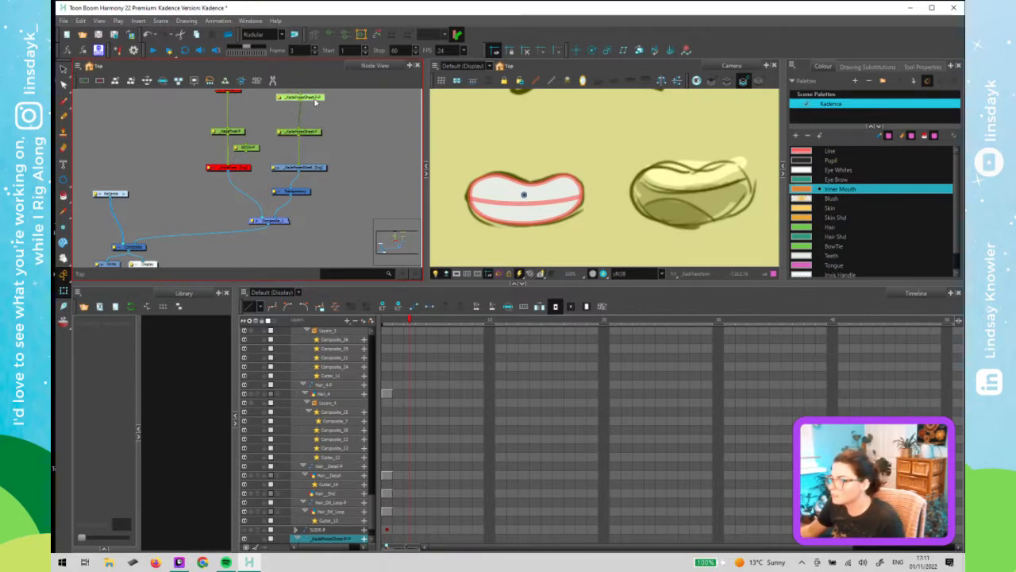
{"action": "left_click_drag", "start_coordinate": [313, 99], "coordinate": [287, 116]}
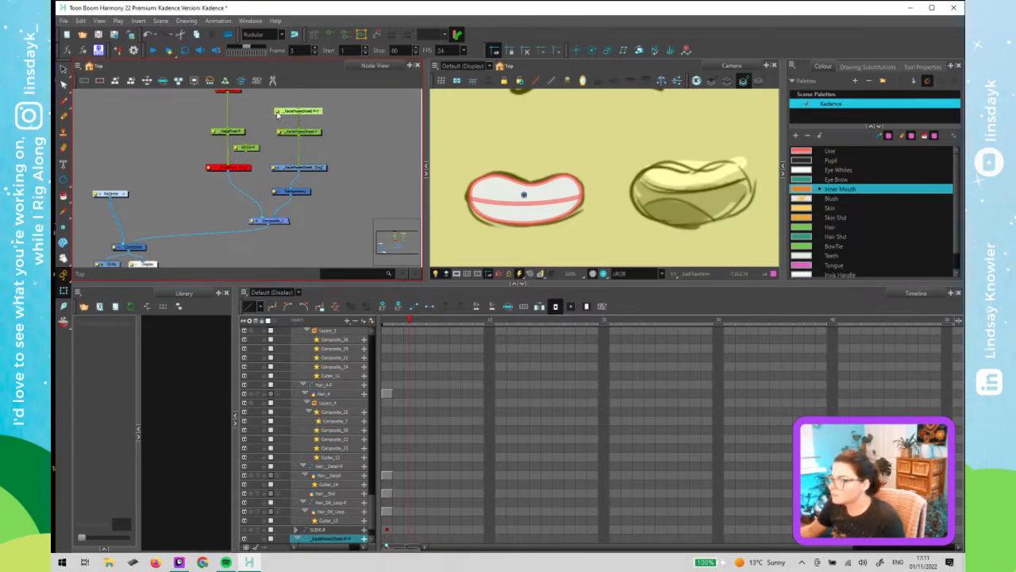
- Rename the new peg to ZDEPTH-P
{"action": "double_click", "coordinate": [280, 115]}
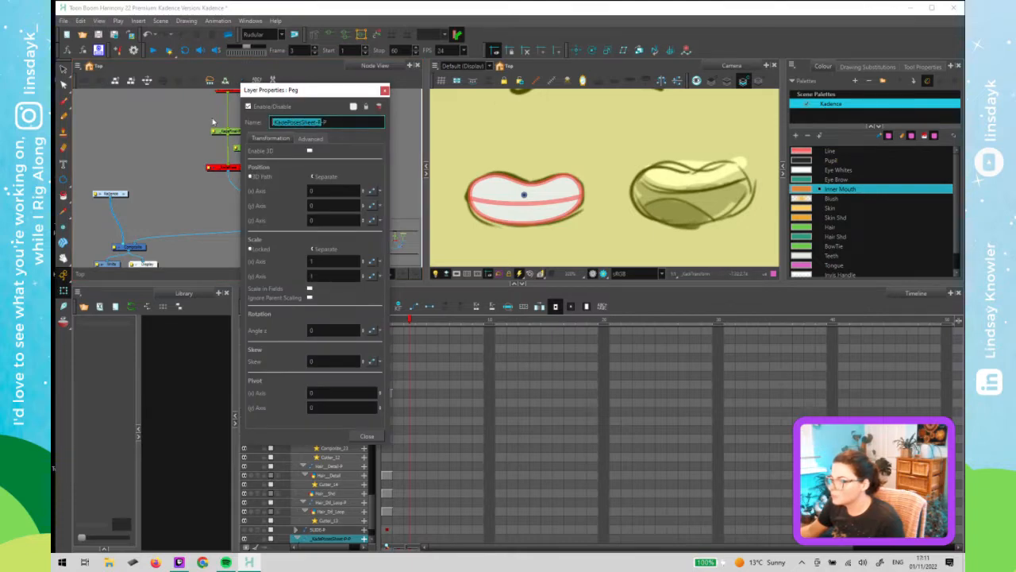
{"action": "key", "text": "Caps_Lock"}
{"action": "type", "text": "ZDEPTH"}
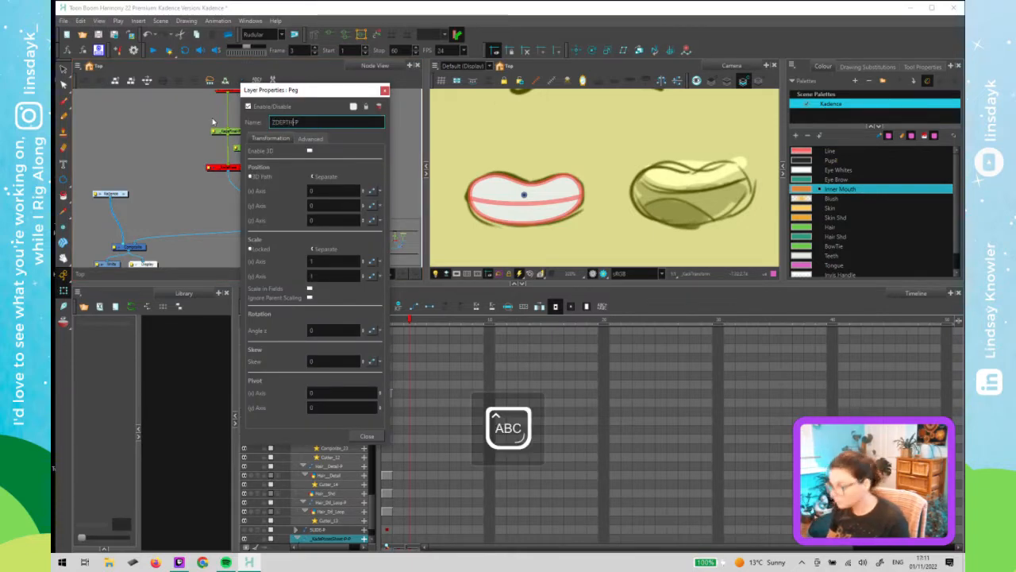
{"action": "key", "text": "Caps_Lock"}
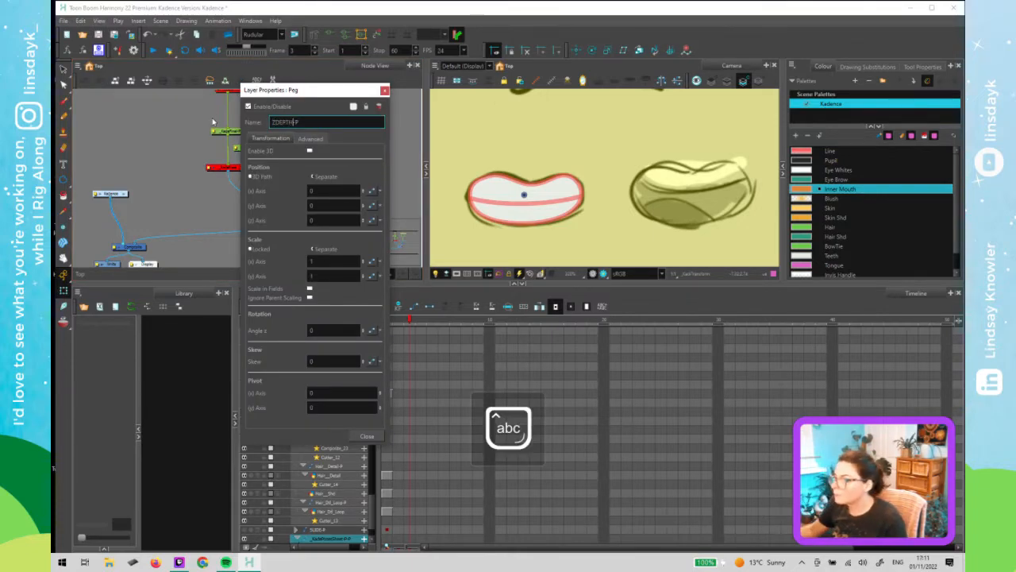
{"action": "left_click", "coordinate": [385, 90]}
- Select the drawing under the ZDEPTH-P peg and review the mouth on frame 3
{"action": "left_click", "coordinate": [331, 108]}
{"action": "left_click", "coordinate": [537, 218]}
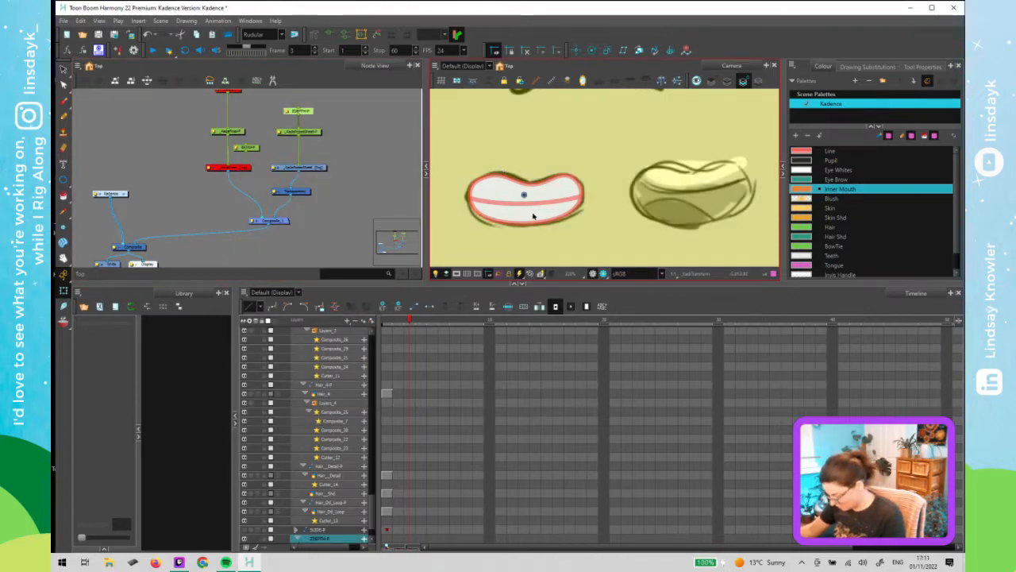
{"action": "key", "text": "alt+Down"}
{"action": "left_click", "coordinate": [379, 201]}
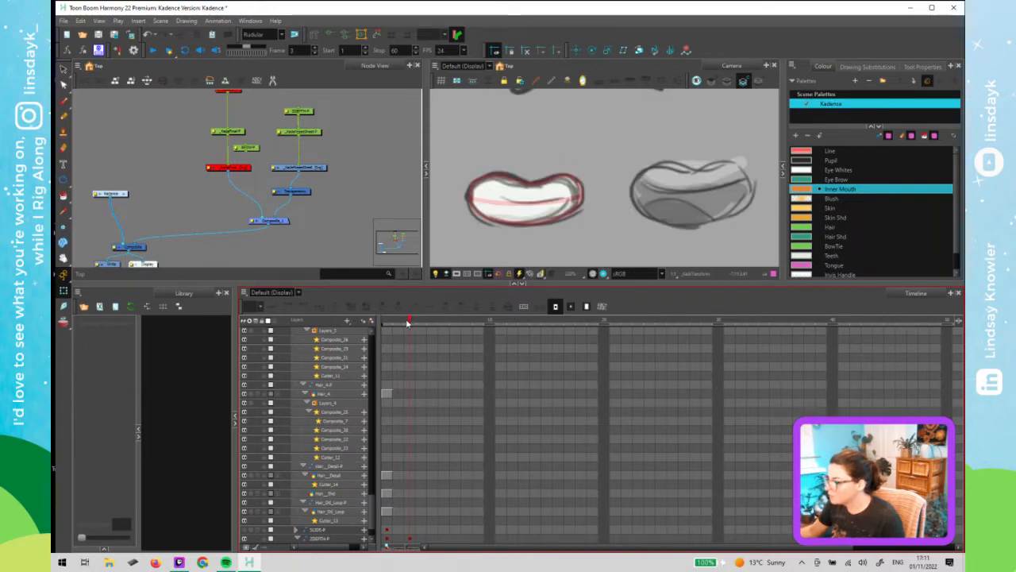
{"action": "left_click_drag", "start_coordinate": [408, 322], "coordinate": [409, 359]}
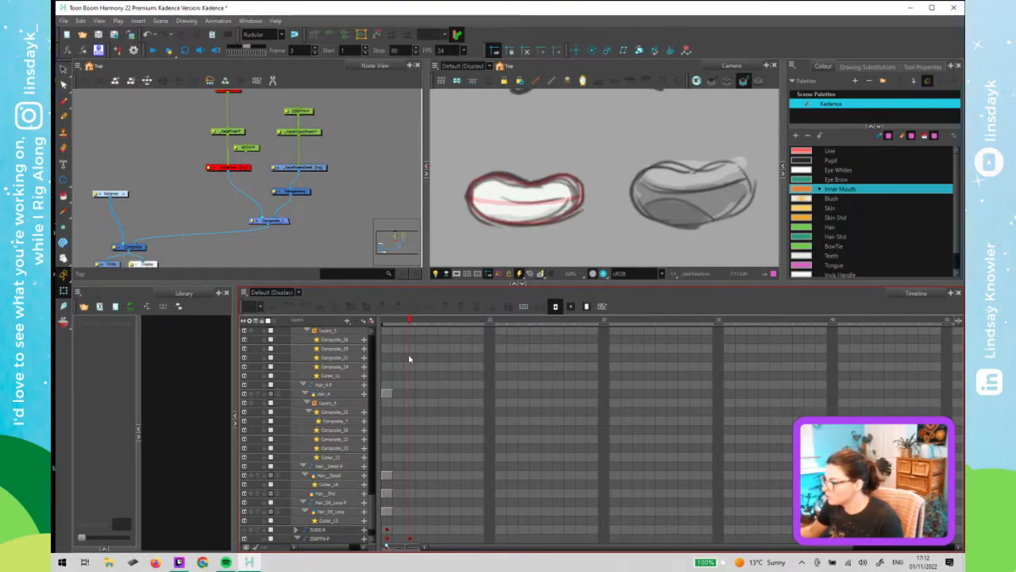
- Reshape the inner mouth outline of the frame 3 mouth pose by nudging a contour point with the Contour Editor
{"action": "left_click", "coordinate": [493, 176]}
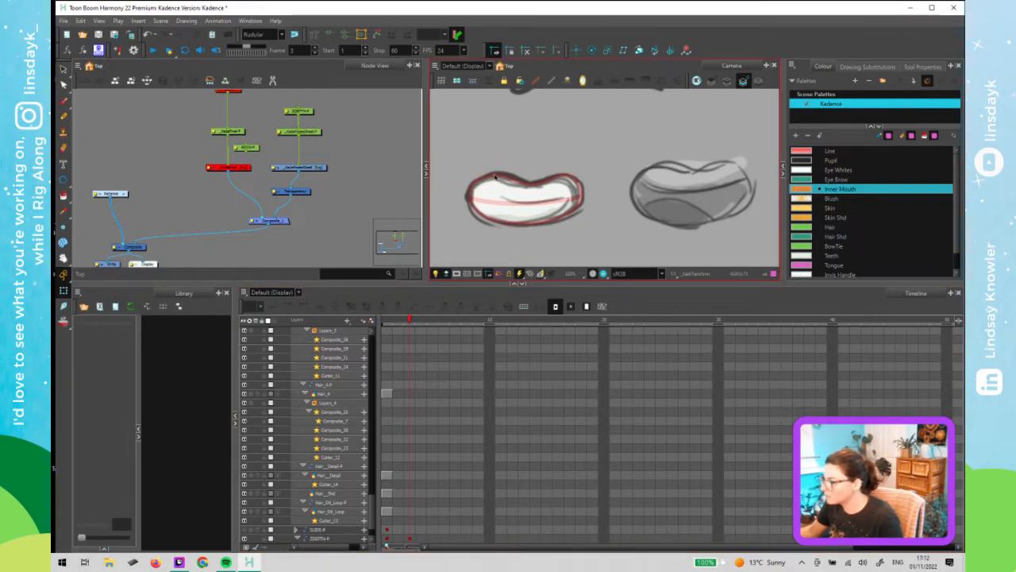
{"action": "left_click", "coordinate": [493, 176]}
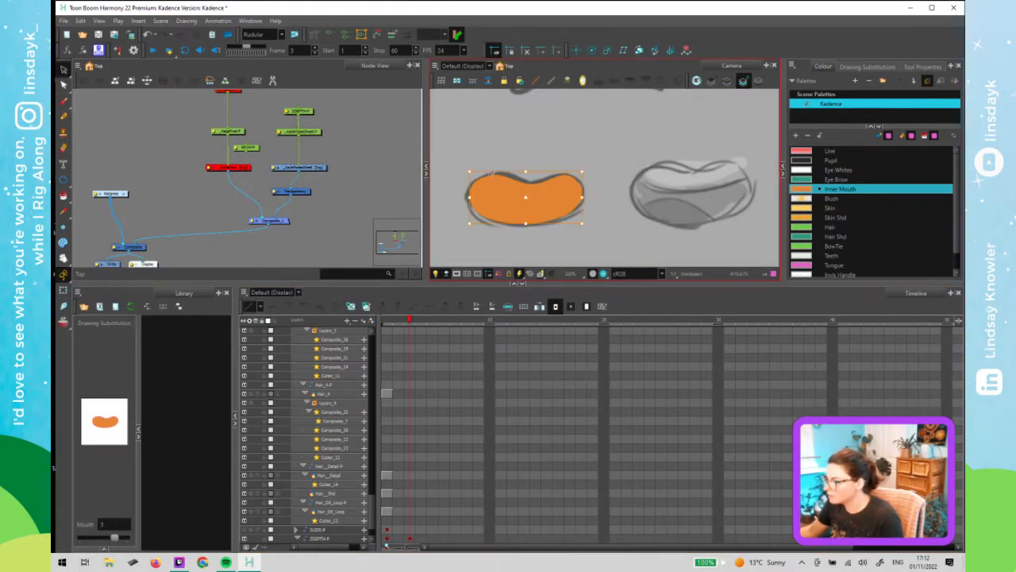
{"action": "left_click", "coordinate": [728, 81]}
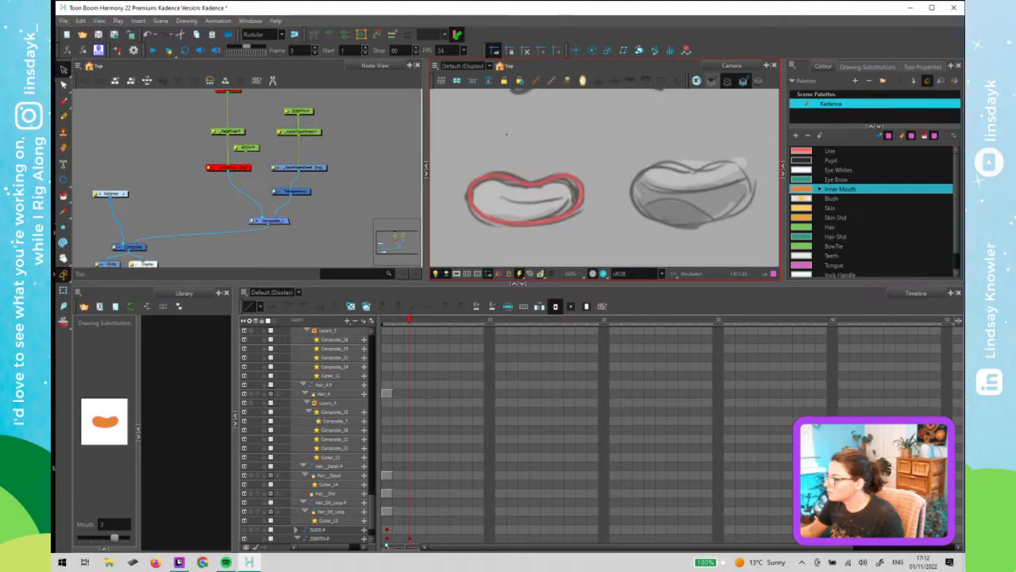
{"action": "scroll", "coordinate": [507, 135], "scroll_direction": "up", "scroll_amount": 3}
{"action": "scroll", "coordinate": [528, 141], "scroll_direction": "up", "scroll_amount": 3}
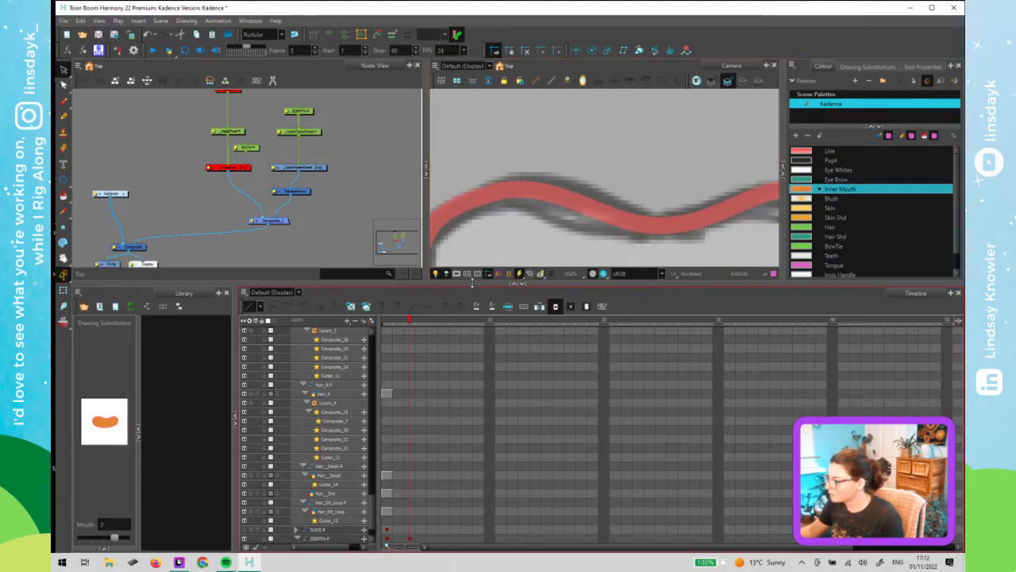
{"action": "left_click_drag", "start_coordinate": [468, 285], "coordinate": [468, 446]}
{"action": "left_click_drag", "start_coordinate": [517, 341], "coordinate": [556, 211]}
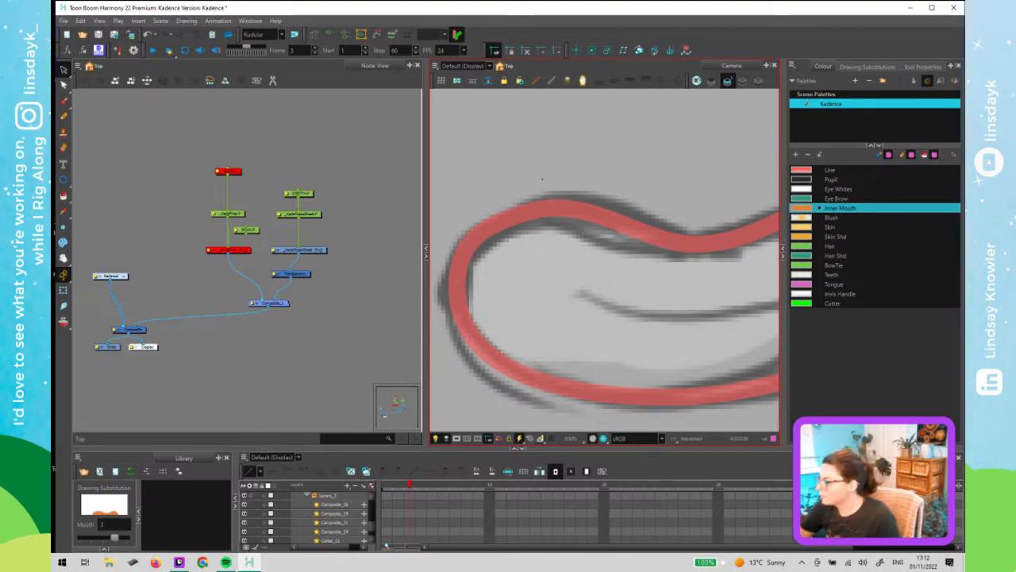
{"action": "left_click_drag", "start_coordinate": [586, 242], "coordinate": [553, 279]}
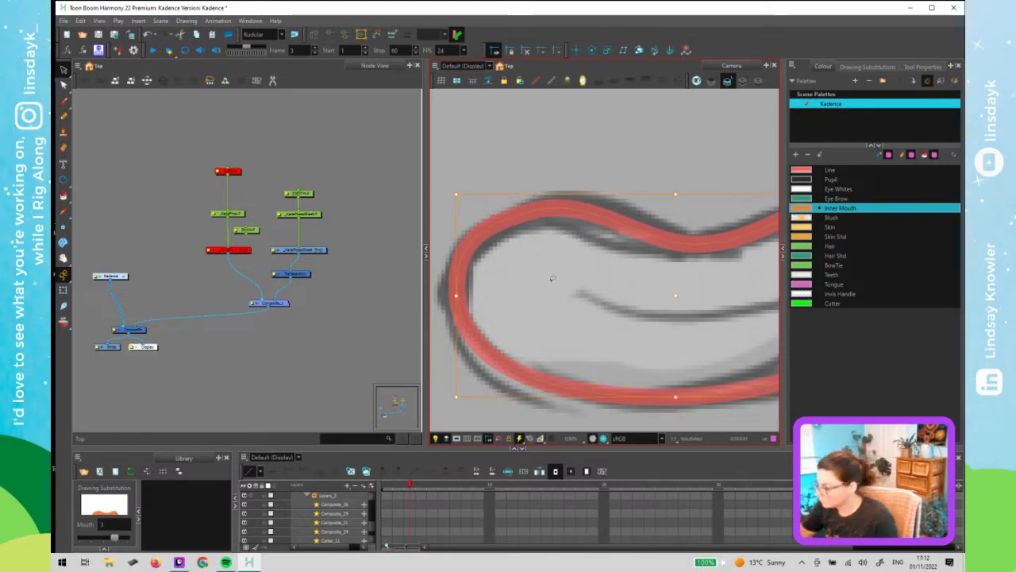
{"action": "key", "text": "alt+q"}
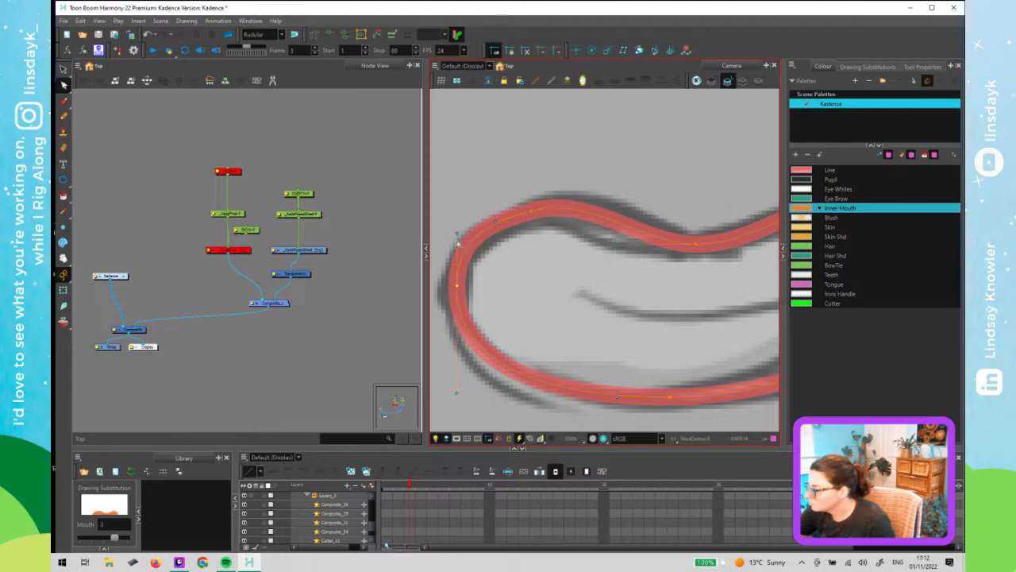
{"action": "left_click_drag", "start_coordinate": [457, 233], "coordinate": [457, 241]}
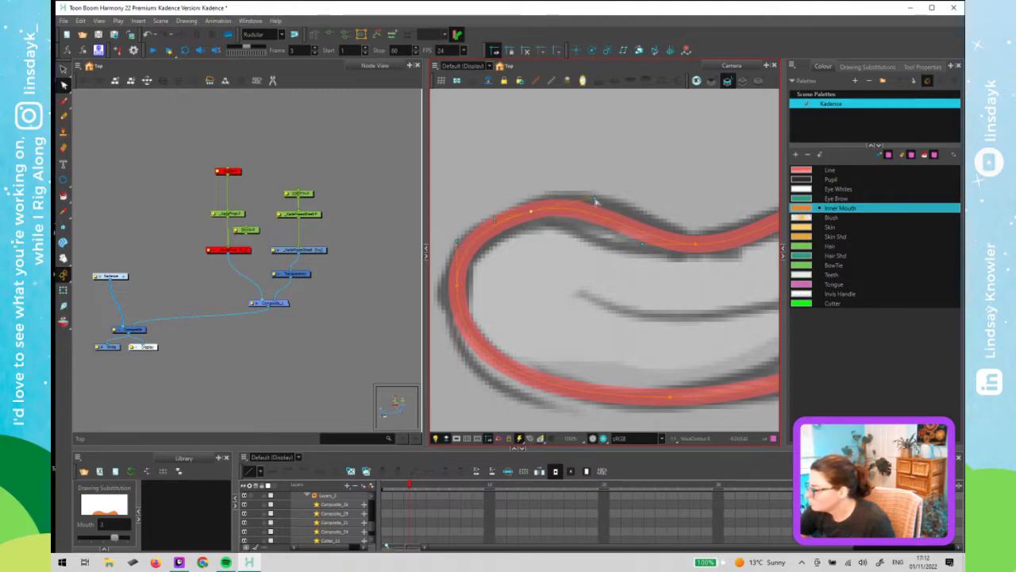
{"action": "scroll", "coordinate": [574, 283], "scroll_direction": "down", "scroll_amount": 3}
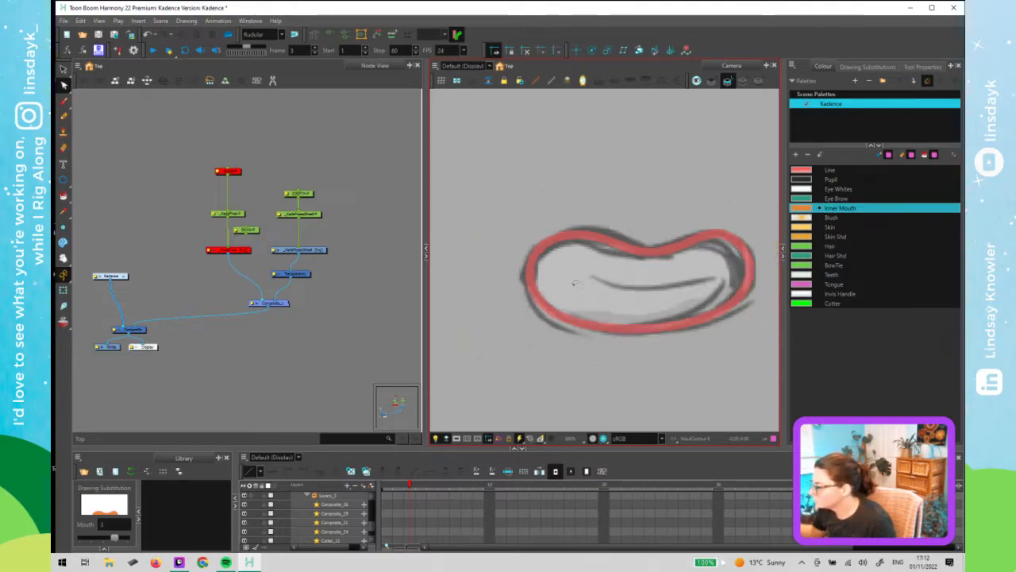
{"action": "scroll", "coordinate": [575, 283], "scroll_direction": "down", "scroll_amount": 3}
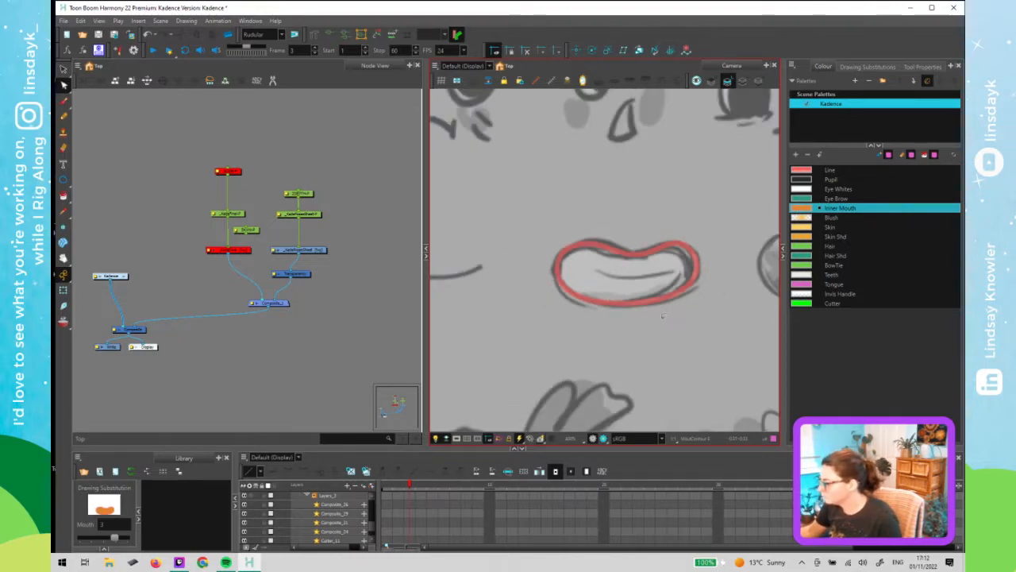
{"action": "scroll", "coordinate": [565, 341], "scroll_direction": "down", "scroll_amount": 3}
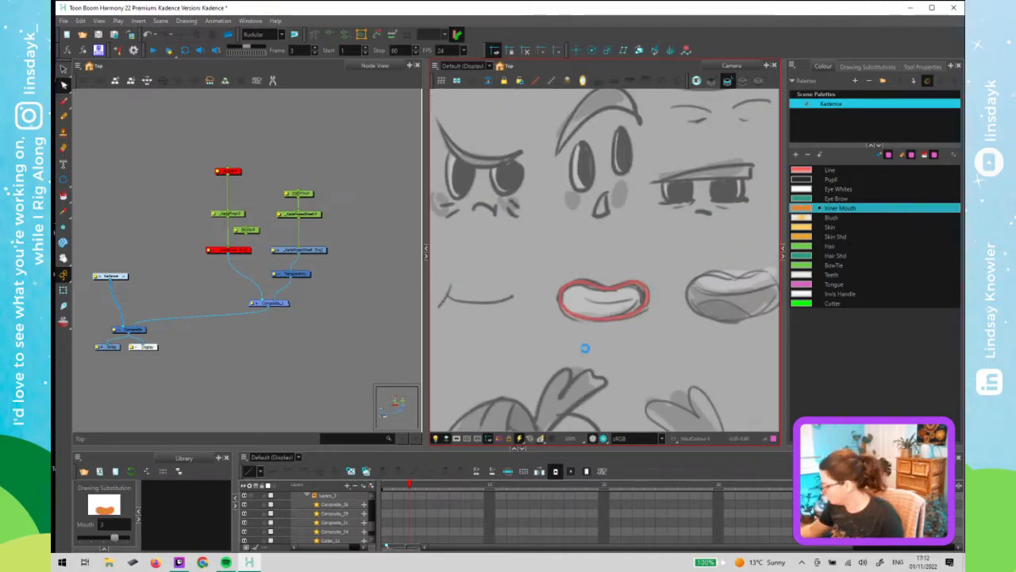
{"action": "key", "text": "shift+t"}
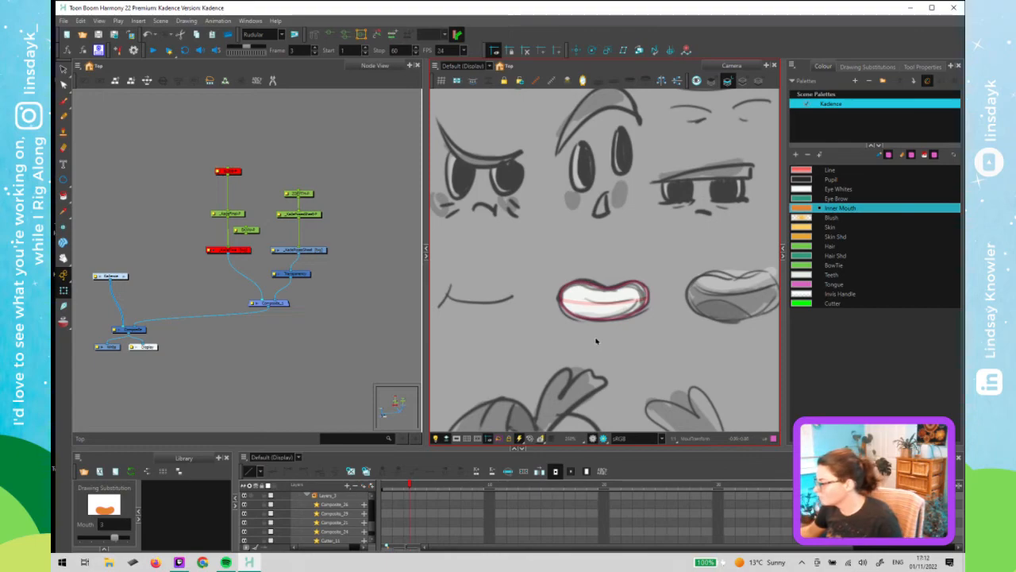
- Go to frame 4, select the mouth, and inspect the pose sheet node's layer properties
{"action": "left_click", "coordinate": [407, 488]}
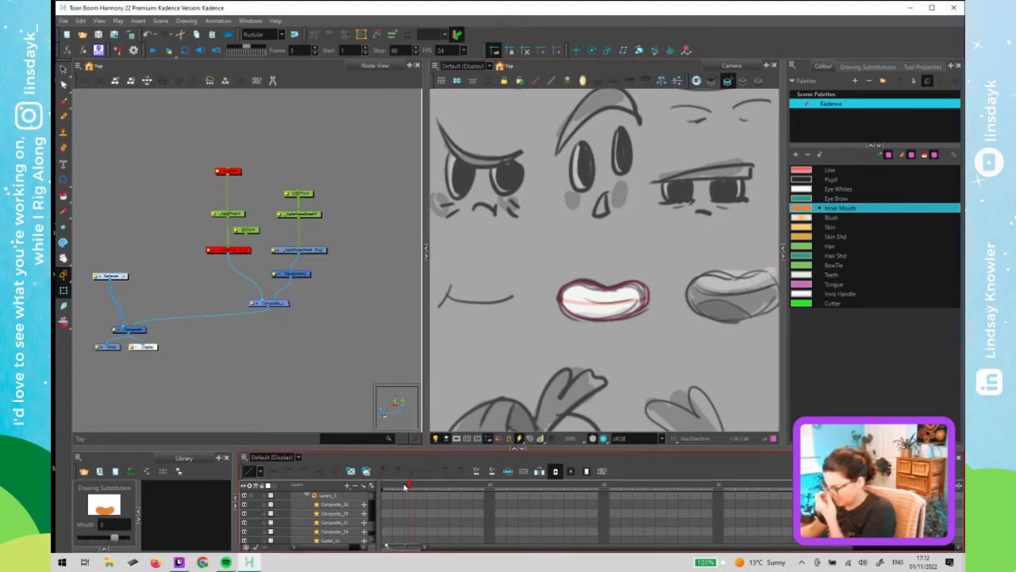
{"action": "left_click_drag", "start_coordinate": [404, 488], "coordinate": [422, 486]}
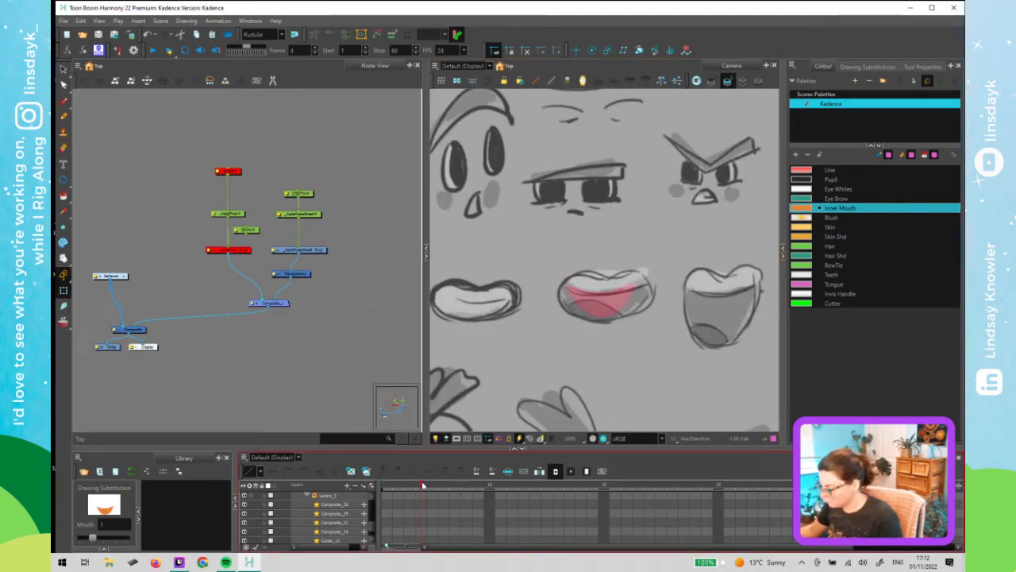
{"action": "left_click", "coordinate": [321, 290]}
{"action": "left_click", "coordinate": [618, 301]}
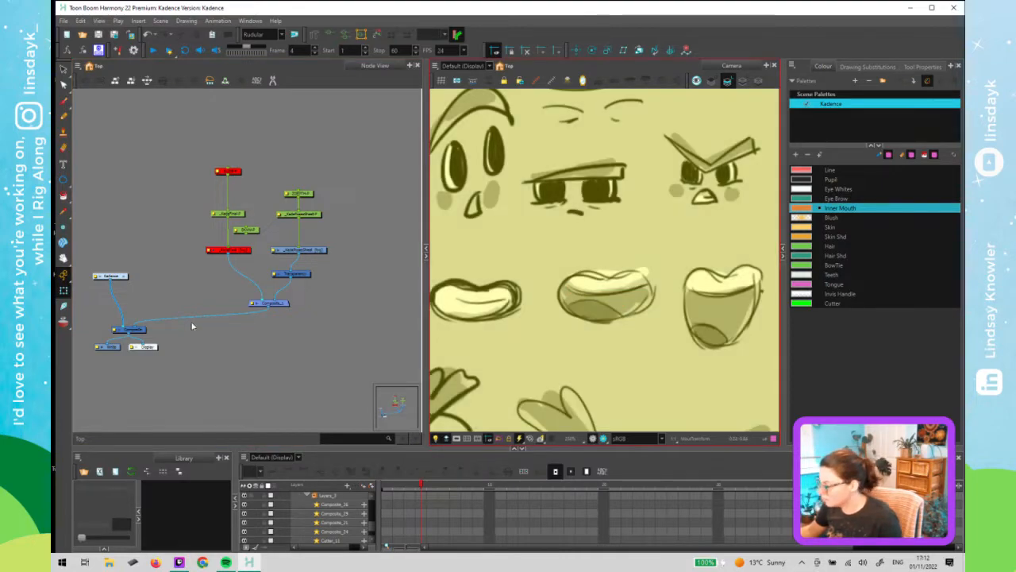
{"action": "left_click", "coordinate": [275, 251]}
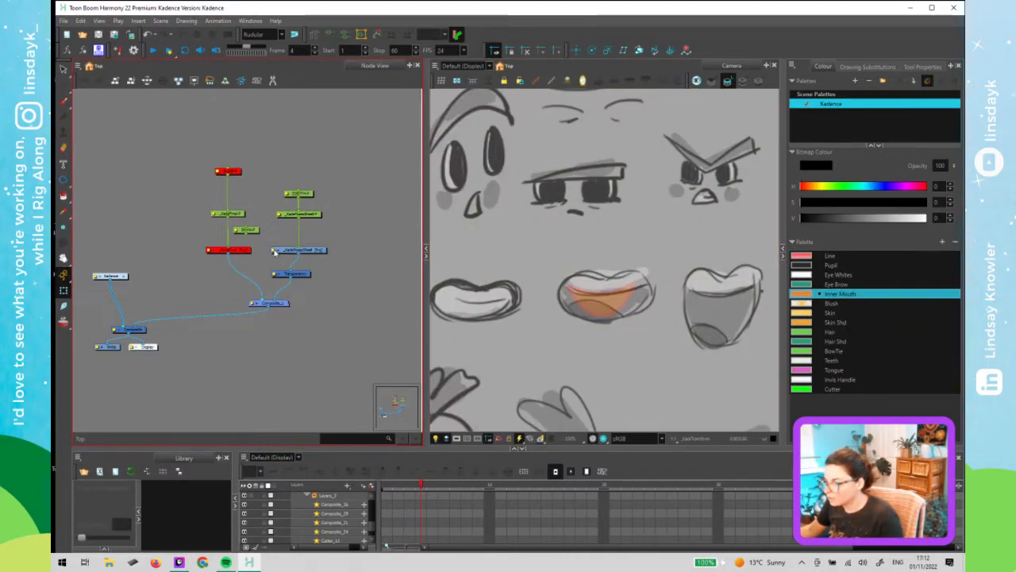
{"action": "left_click", "coordinate": [275, 251]}
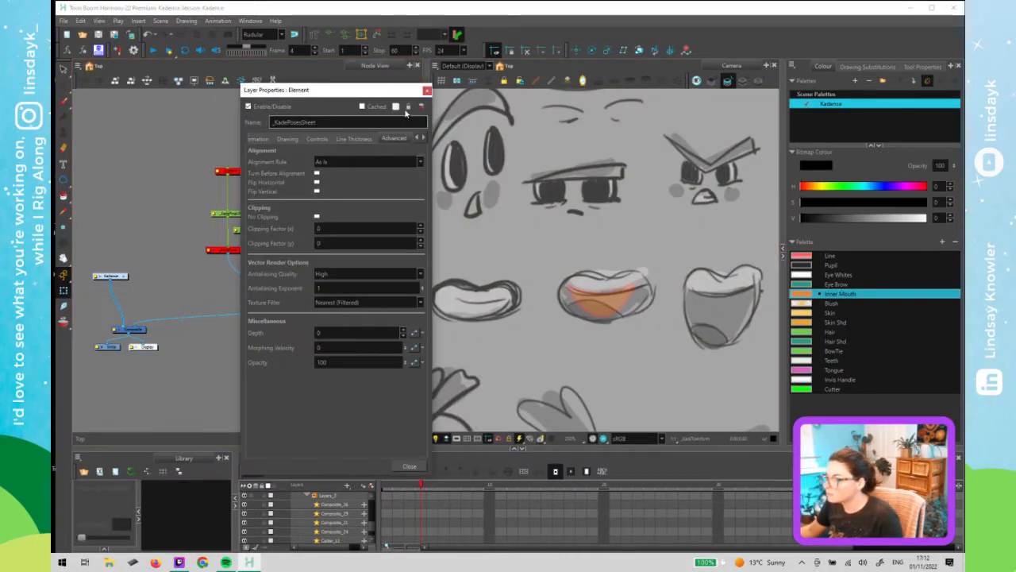
{"action": "left_click", "coordinate": [427, 91]}
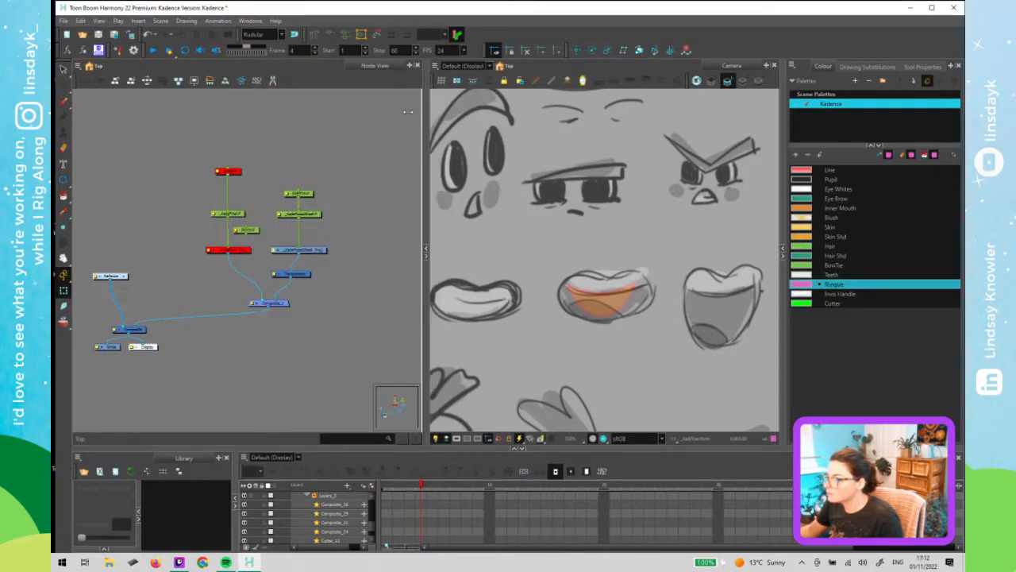
- Inside the Kadence group, set frame 4's mouth drawing substitution to 3 and step through frames 2 to 4
{"action": "left_click", "coordinate": [124, 277]}
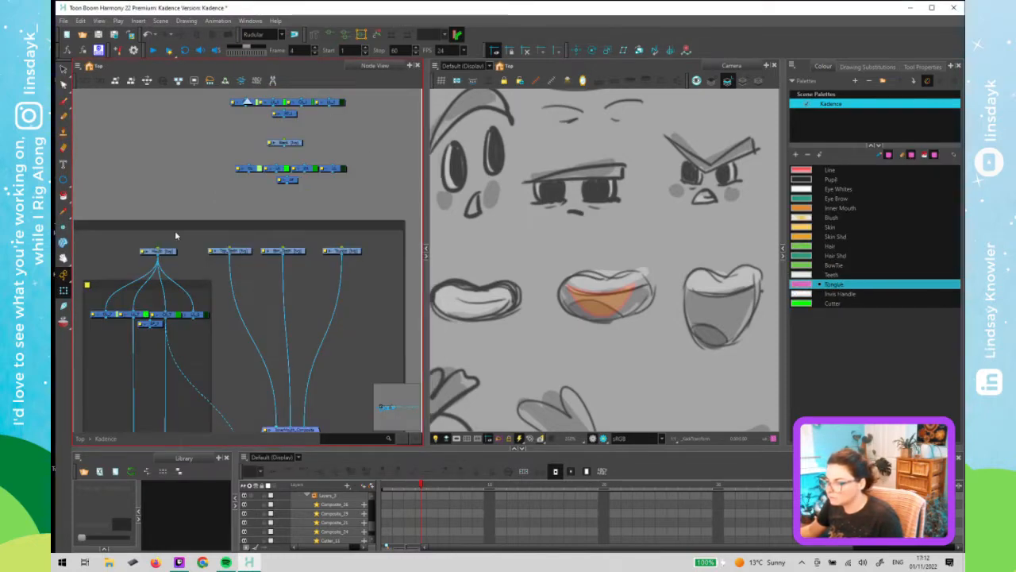
{"action": "left_click", "coordinate": [167, 254]}
{"action": "left_click", "coordinate": [611, 305]}
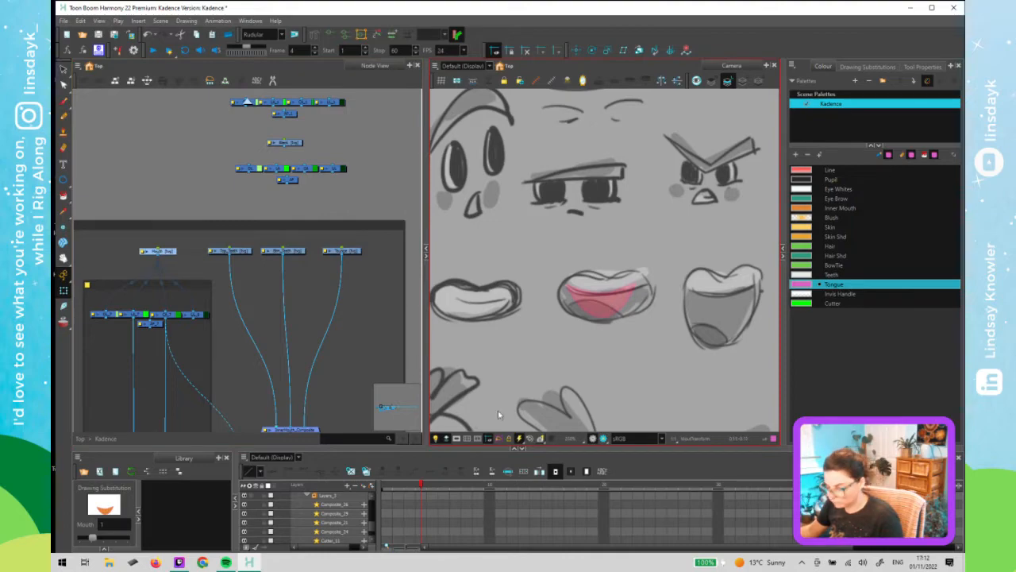
{"action": "left_click_drag", "start_coordinate": [92, 537], "coordinate": [115, 539]}
{"action": "left_click", "coordinate": [631, 310]}
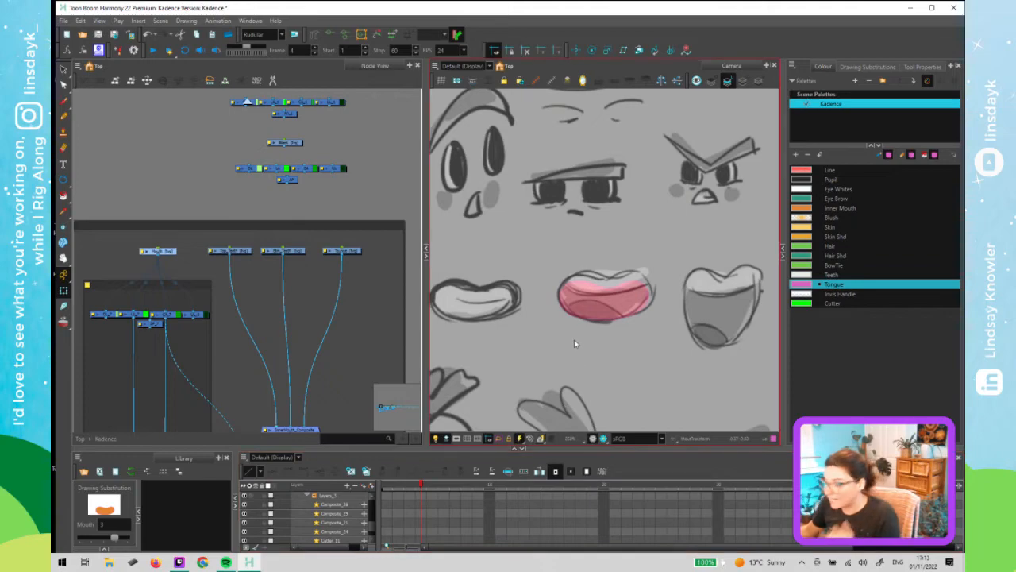
{"action": "left_click", "coordinate": [410, 485]}
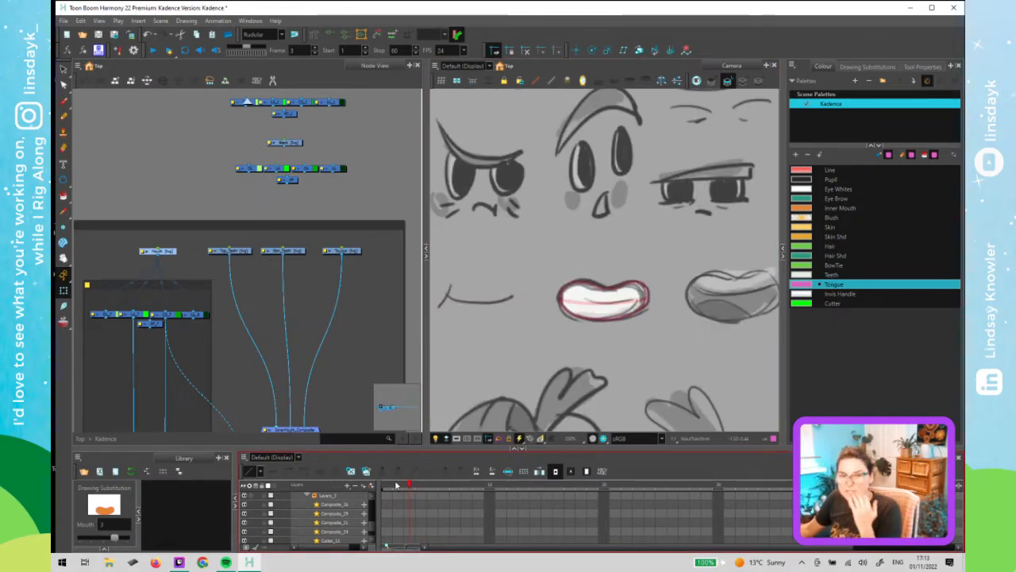
{"action": "left_click", "coordinate": [397, 485]}
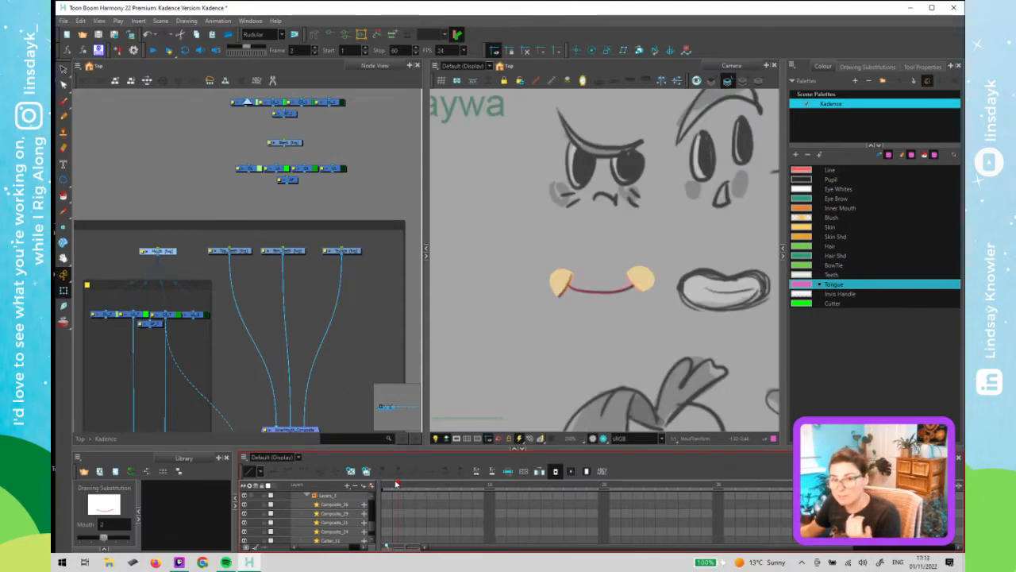
{"action": "left_click", "coordinate": [409, 486]}
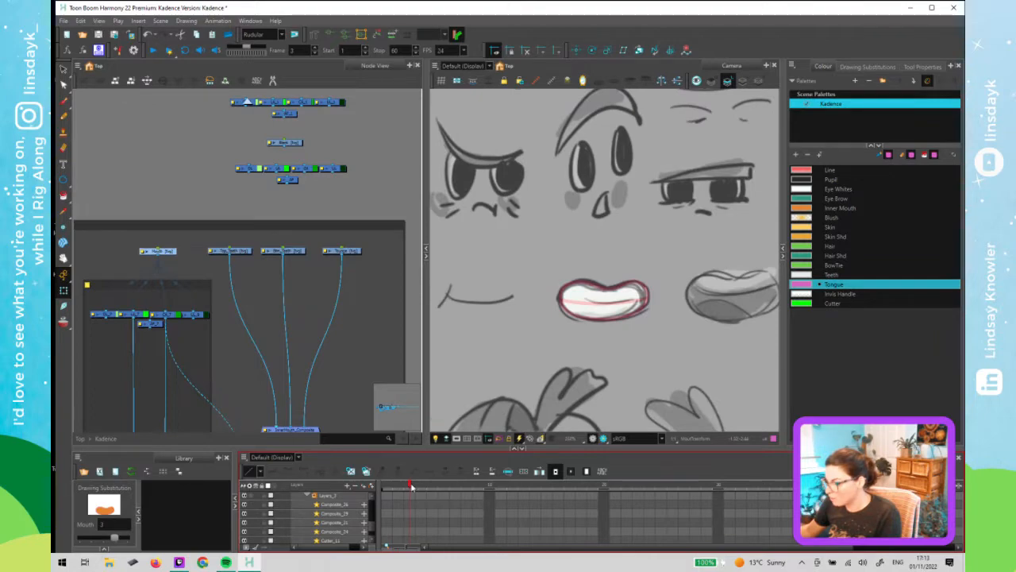
{"action": "left_click", "coordinate": [420, 486]}
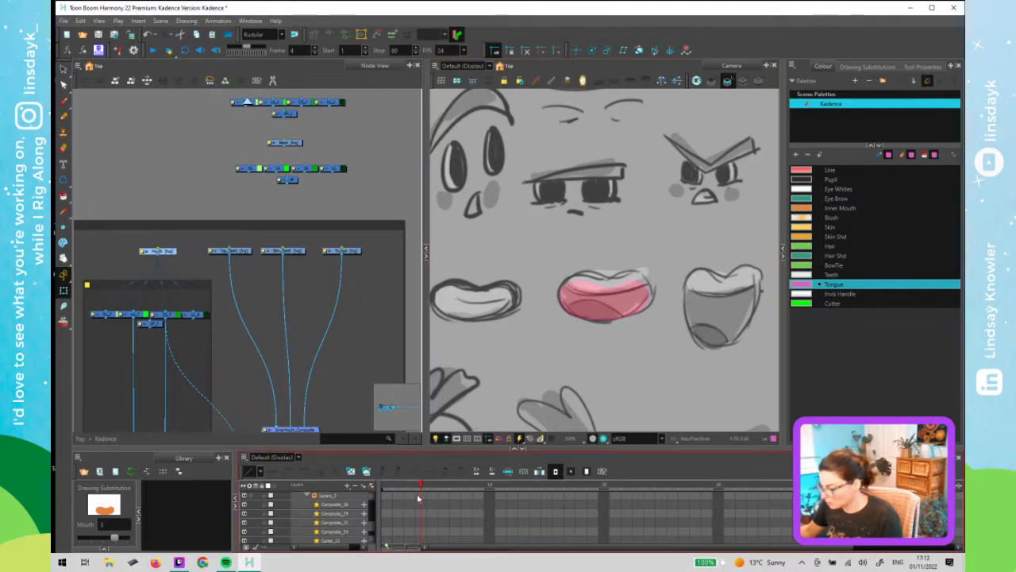
- Duplicate the frame 4 mouth as drawing 4 and reshape its tongue outline with the Contour Editor
{"action": "left_click", "coordinate": [367, 474]}
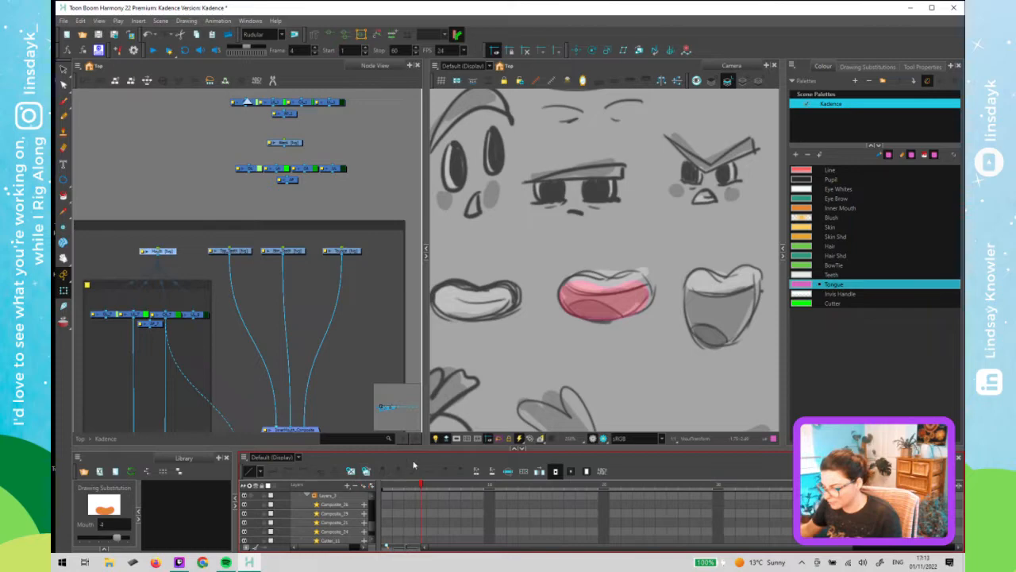
{"action": "left_click", "coordinate": [599, 345]}
{"action": "left_click", "coordinate": [593, 303]}
{"action": "scroll", "coordinate": [593, 303], "scroll_direction": "up", "scroll_amount": 4}
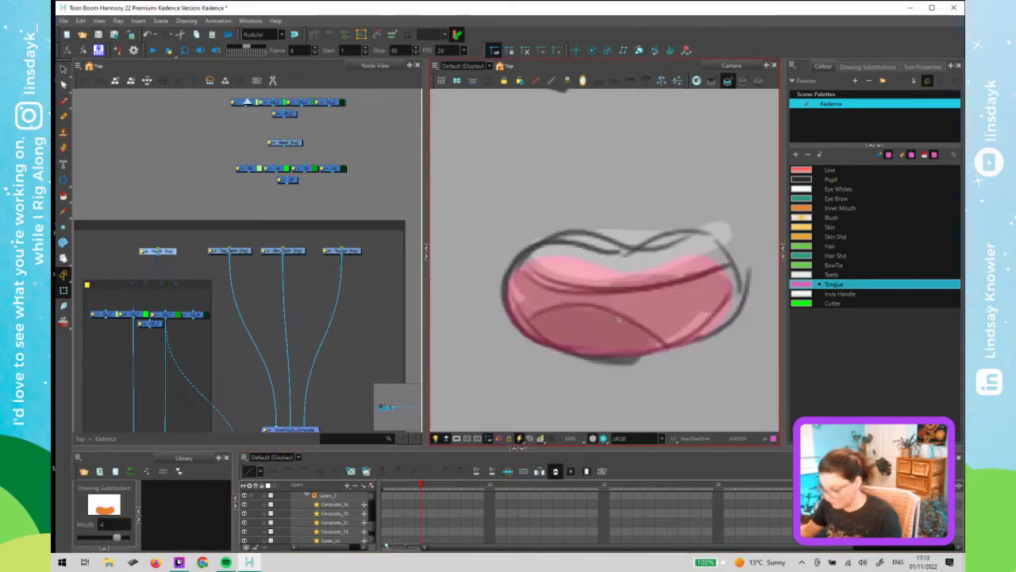
{"action": "key", "text": "alt+s"}
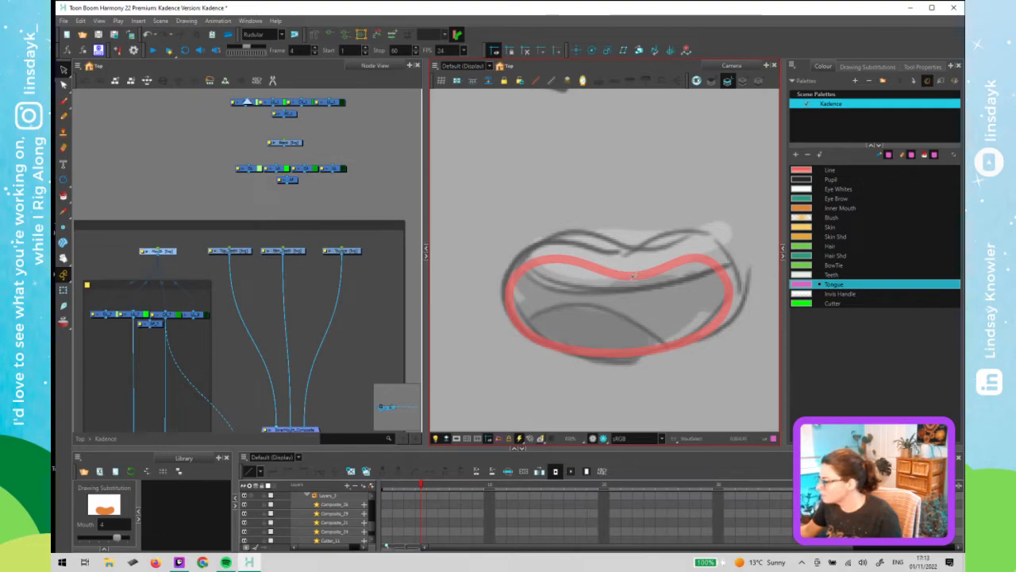
{"action": "key", "text": "alt+q"}
{"action": "left_click", "coordinate": [616, 277]}
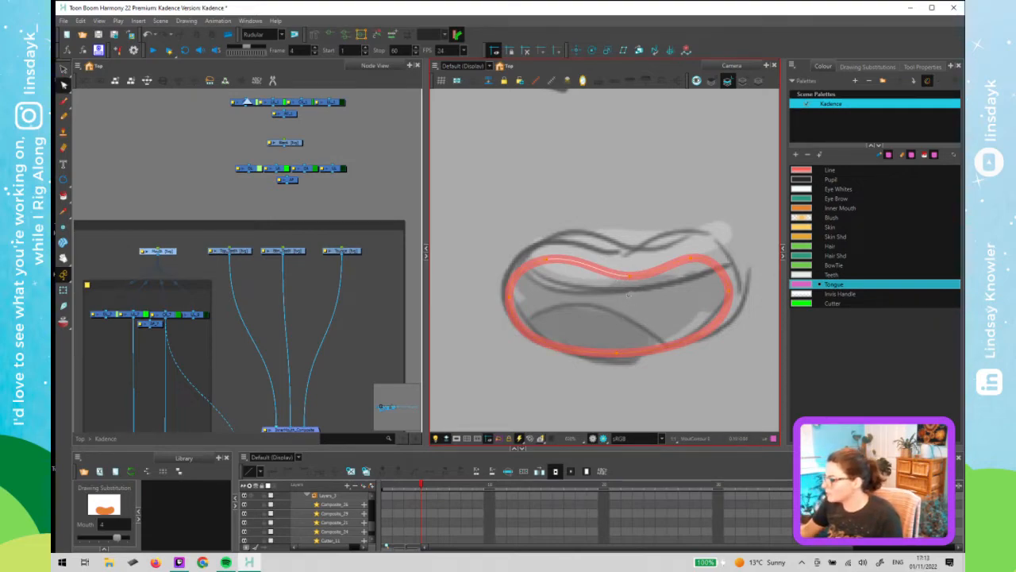
{"action": "scroll", "coordinate": [628, 294], "scroll_direction": "down", "scroll_amount": 2}
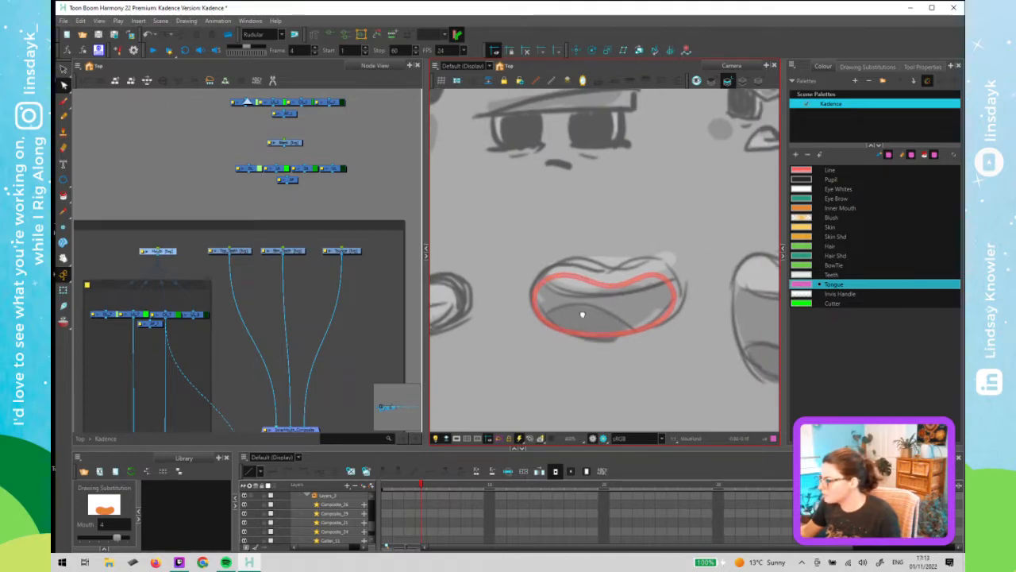
{"action": "left_click_drag", "start_coordinate": [582, 314], "coordinate": [520, 324]}
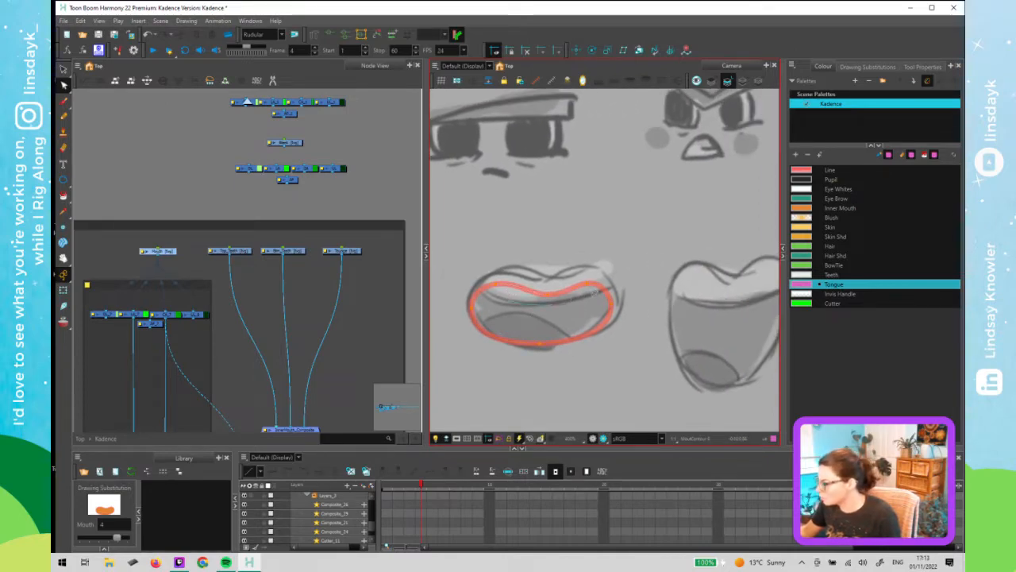
{"action": "left_click_drag", "start_coordinate": [619, 262], "coordinate": [466, 306]}
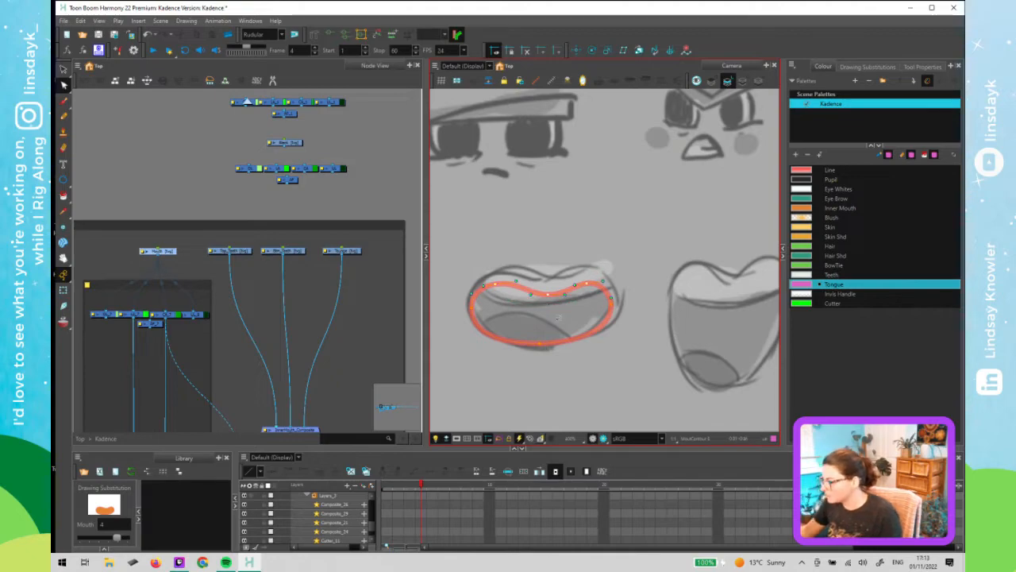
{"action": "scroll", "coordinate": [566, 318], "scroll_direction": "down", "scroll_amount": 2}
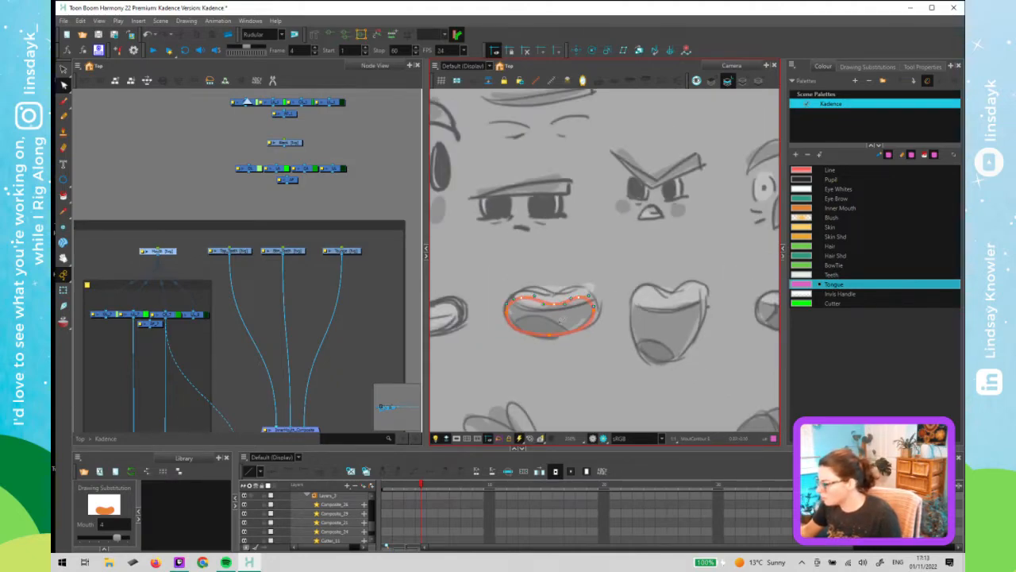
{"action": "scroll", "coordinate": [543, 343], "scroll_direction": "down", "scroll_amount": 2}
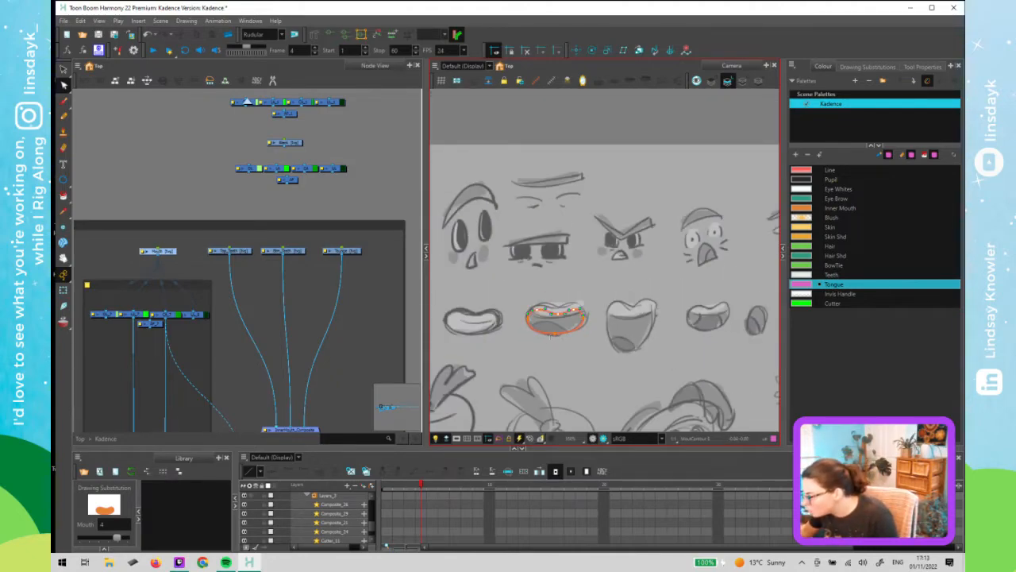
{"action": "scroll", "coordinate": [558, 332], "scroll_direction": "up", "scroll_amount": 4}
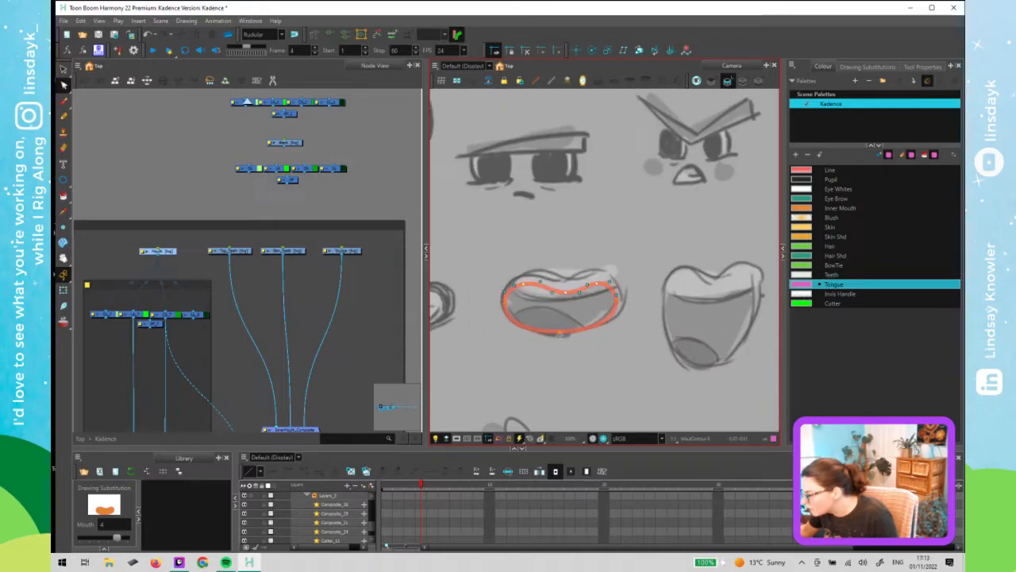
{"action": "scroll", "coordinate": [562, 337], "scroll_direction": "down", "scroll_amount": 2}
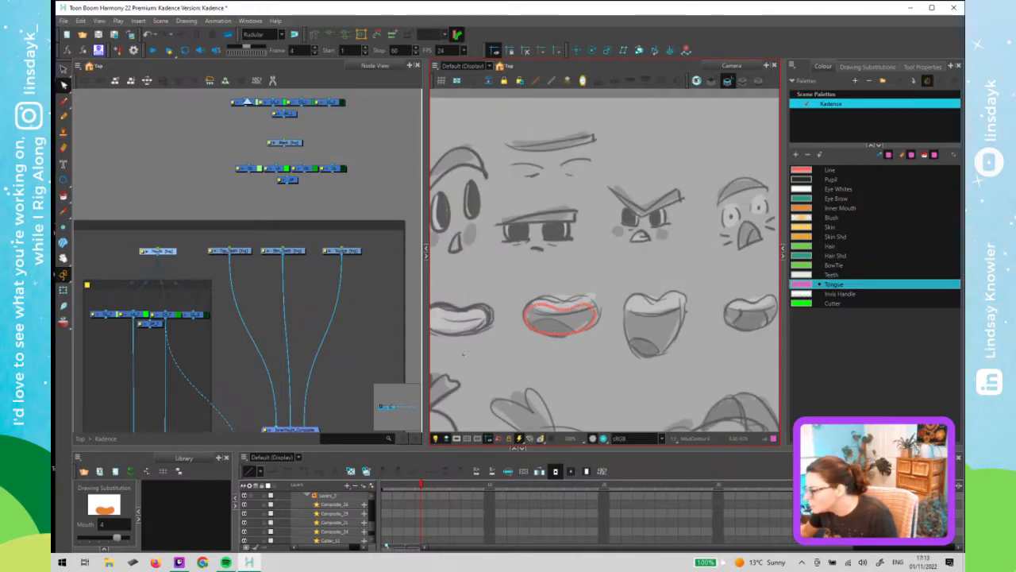
{"action": "left_click", "coordinate": [265, 211]}
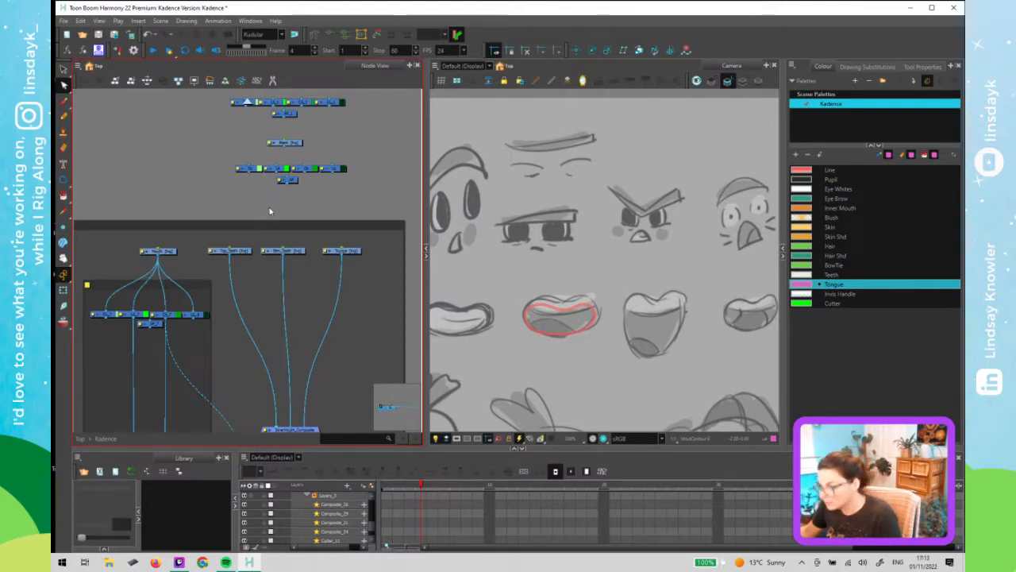
- Return to the top level of the node network and disable the topmost node of the right-hand chain
{"action": "key", "text": "shift+t"}
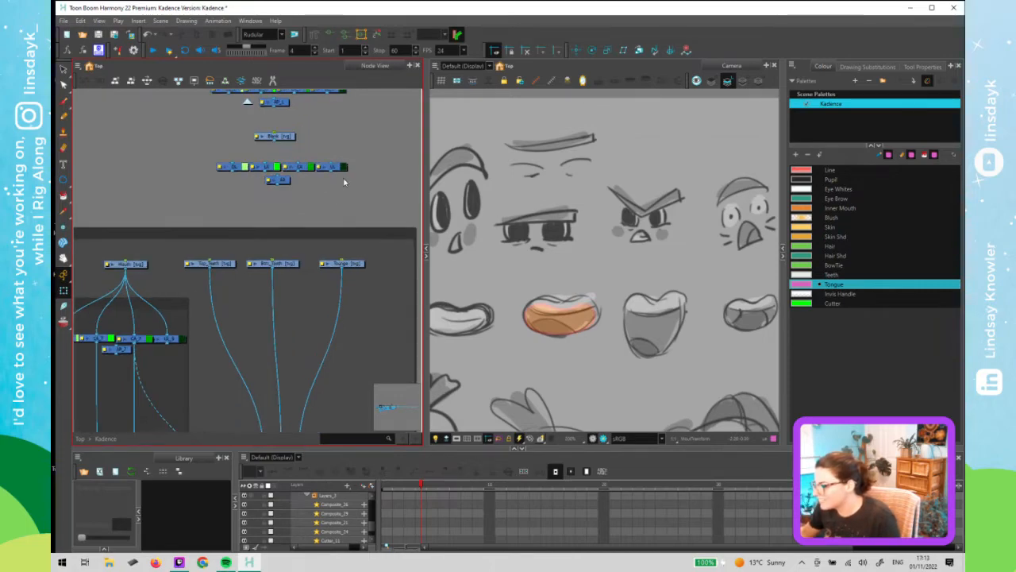
{"action": "scroll", "coordinate": [343, 182], "scroll_direction": "up", "scroll_amount": 3}
{"action": "scroll", "coordinate": [303, 92], "scroll_direction": "down", "scroll_amount": 3}
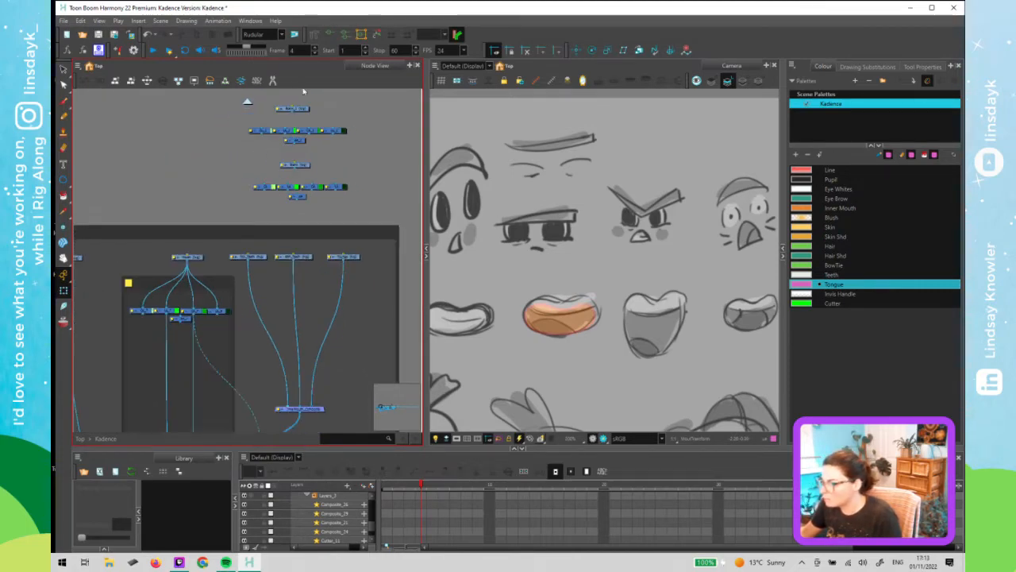
{"action": "left_click", "coordinate": [256, 80]}
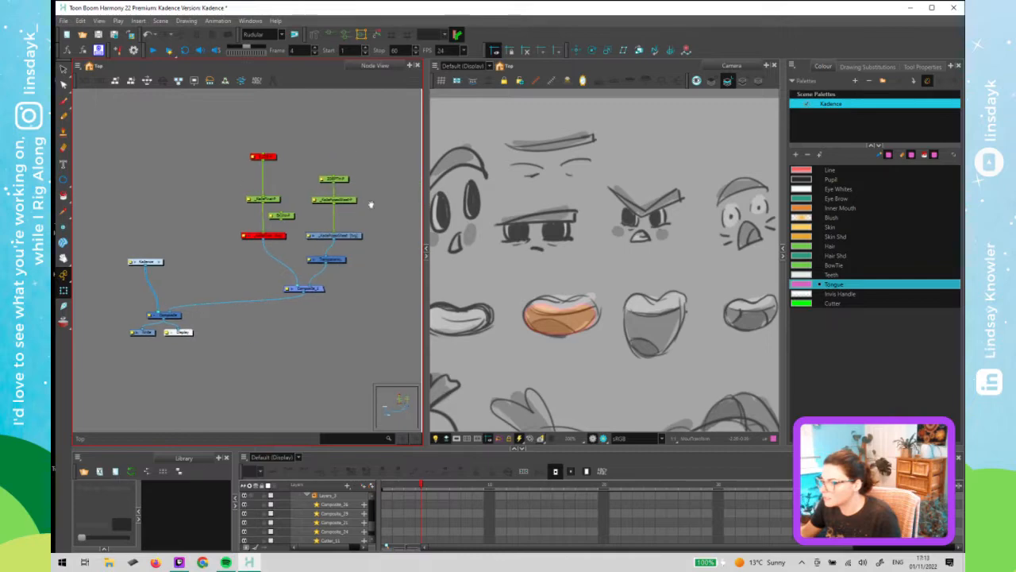
{"action": "left_click", "coordinate": [344, 181]}
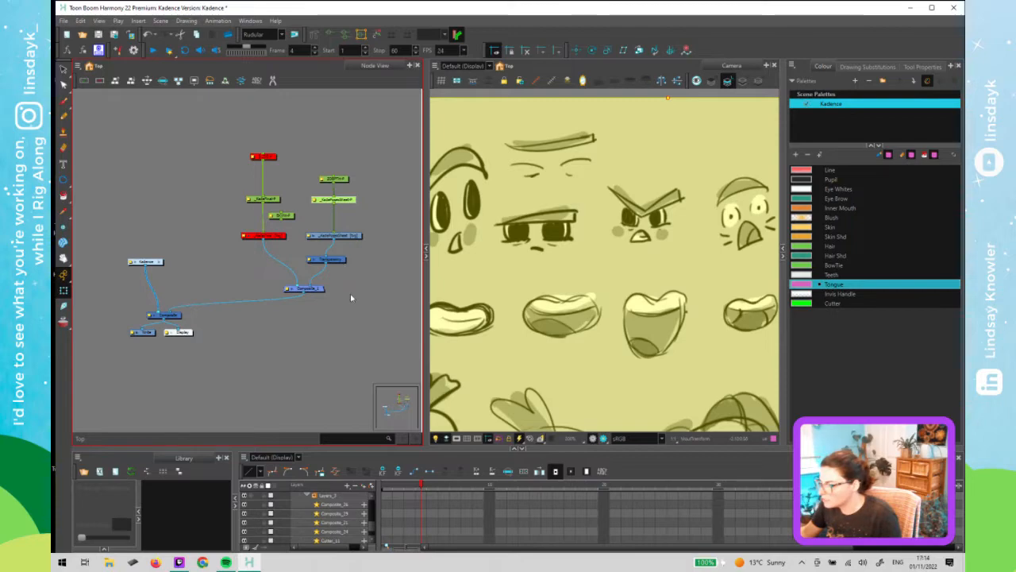
{"action": "left_click", "coordinate": [344, 180]}
{"action": "key", "text": "d"}
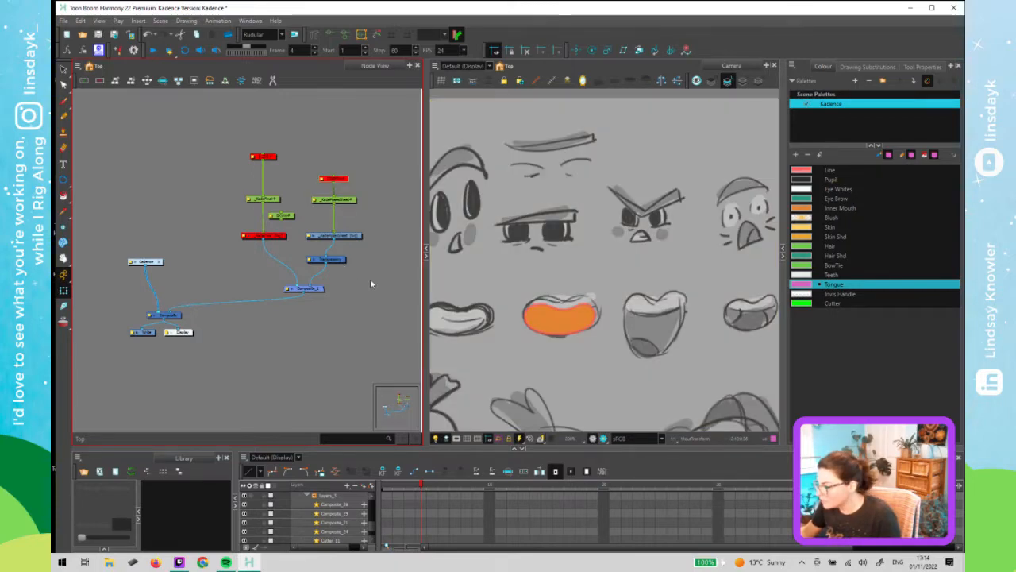
- Select the node beneath the disabled one and nudge the reference sketch down five increments
{"action": "left_click", "coordinate": [370, 277]}
{"action": "left_click", "coordinate": [350, 201]}
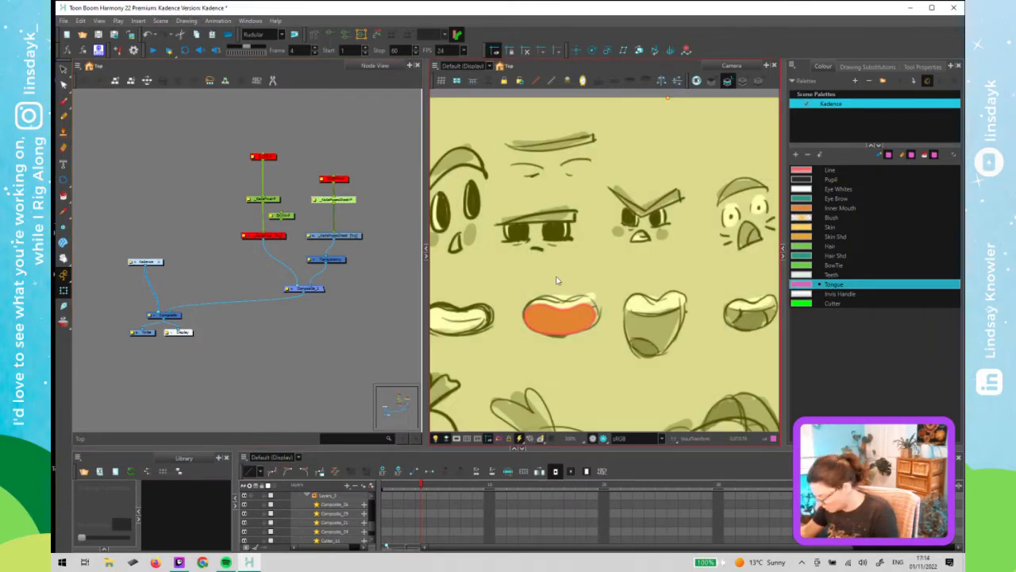
{"action": "key", "text": "Down"}
{"action": "key", "text": "Down"}
{"action": "key", "text": "Down"}
{"action": "key", "text": "Down"}
{"action": "key", "text": "Down"}
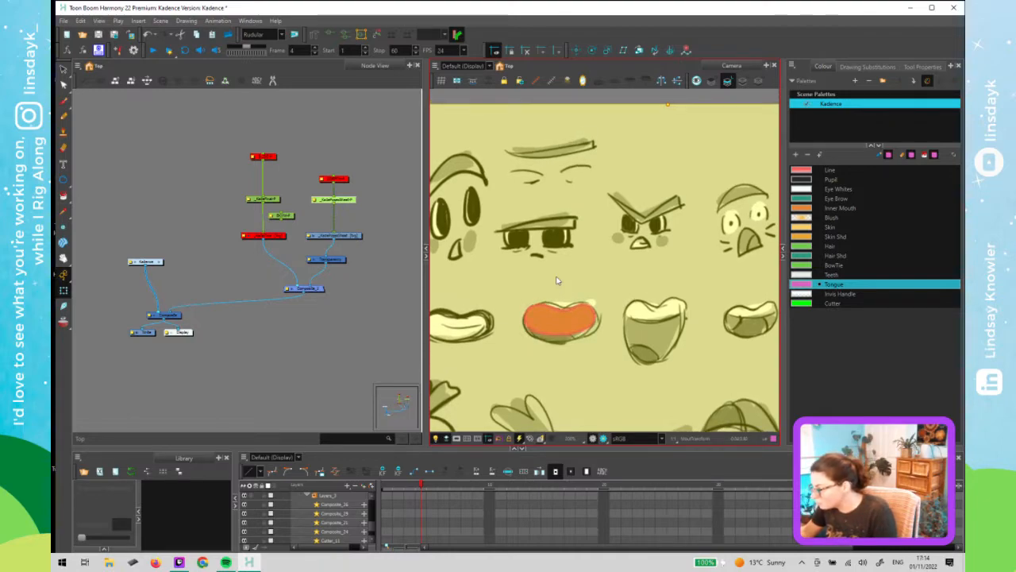
{"action": "key", "text": "Down"}
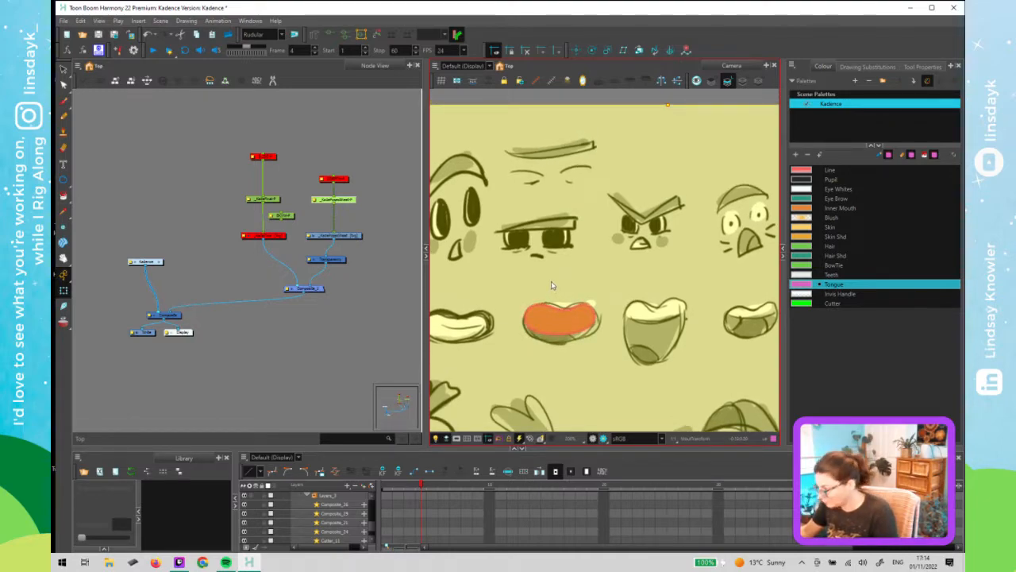
{"action": "key", "text": "Down"}
{"action": "left_click", "coordinate": [347, 272]}
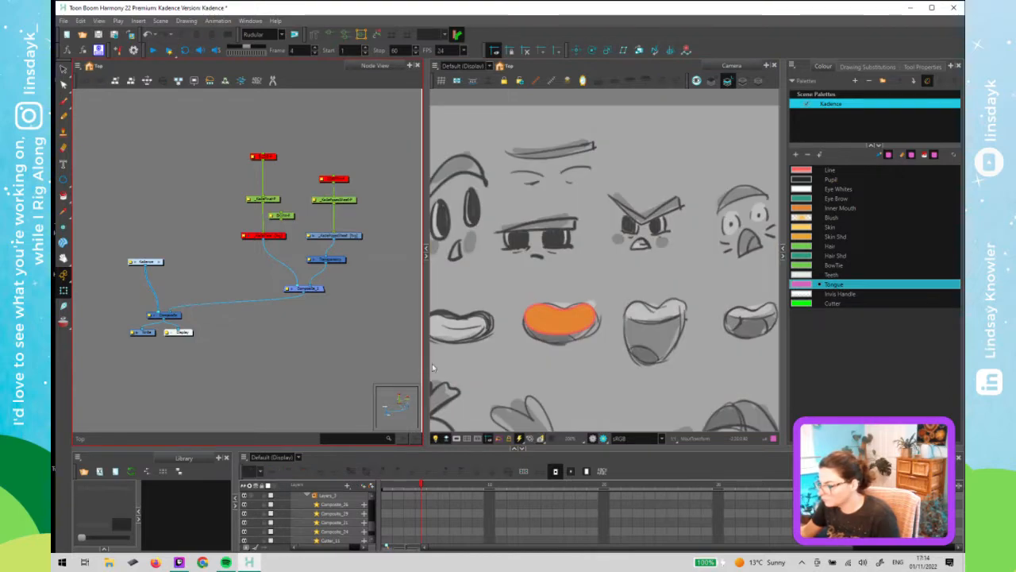
- Reselect that node and drag the reference sketch slightly lower in the viewer
{"action": "mouse_move", "coordinate": [421, 486]}
{"action": "left_mouse_down"}
{"action": "mouse_move", "coordinate": [401, 498]}
{"action": "mouse_move", "coordinate": [421, 497]}
{"action": "left_mouse_up"}
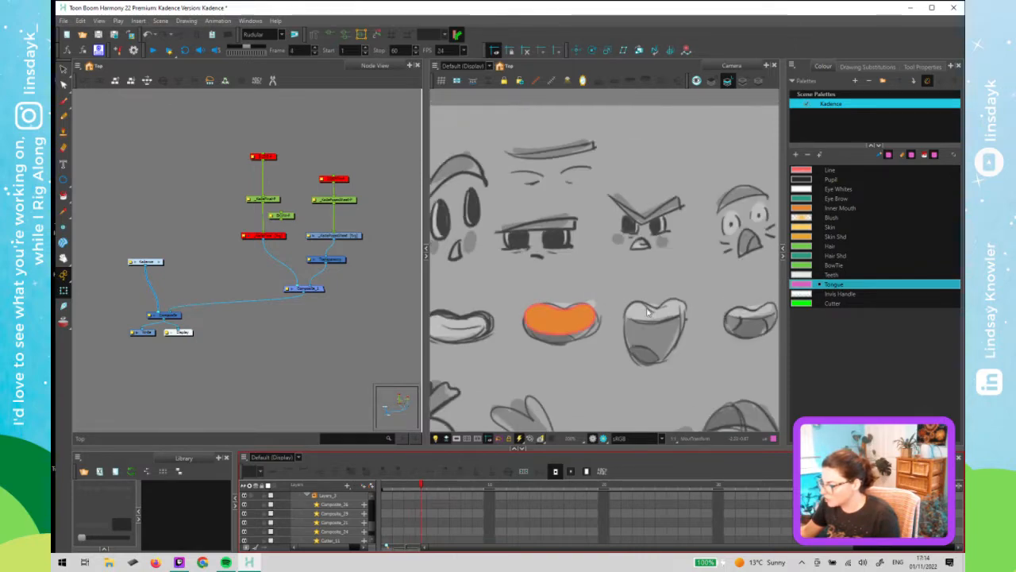
{"action": "left_click", "coordinate": [330, 199]}
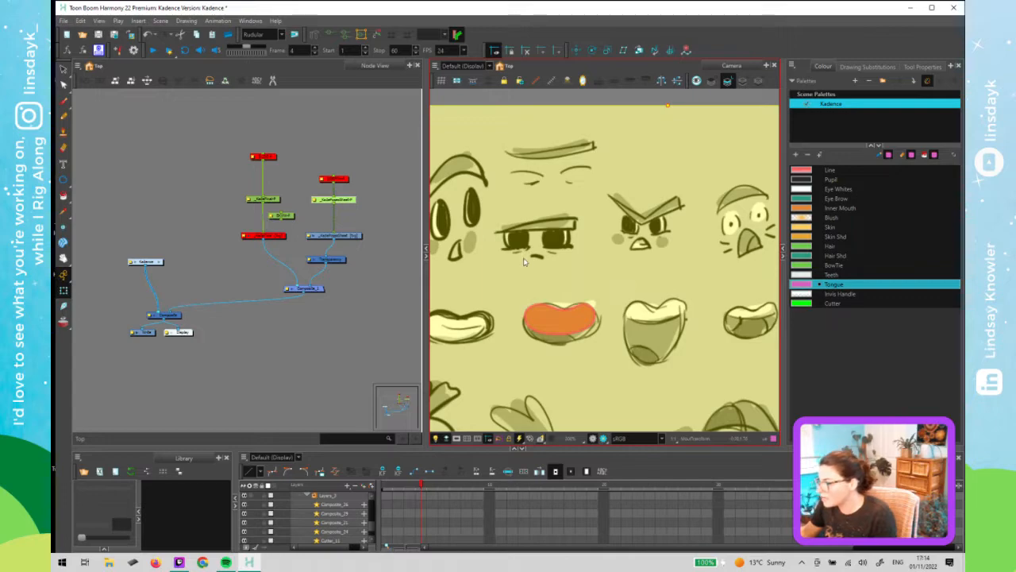
{"action": "left_click_drag", "start_coordinate": [528, 310], "coordinate": [527, 315]}
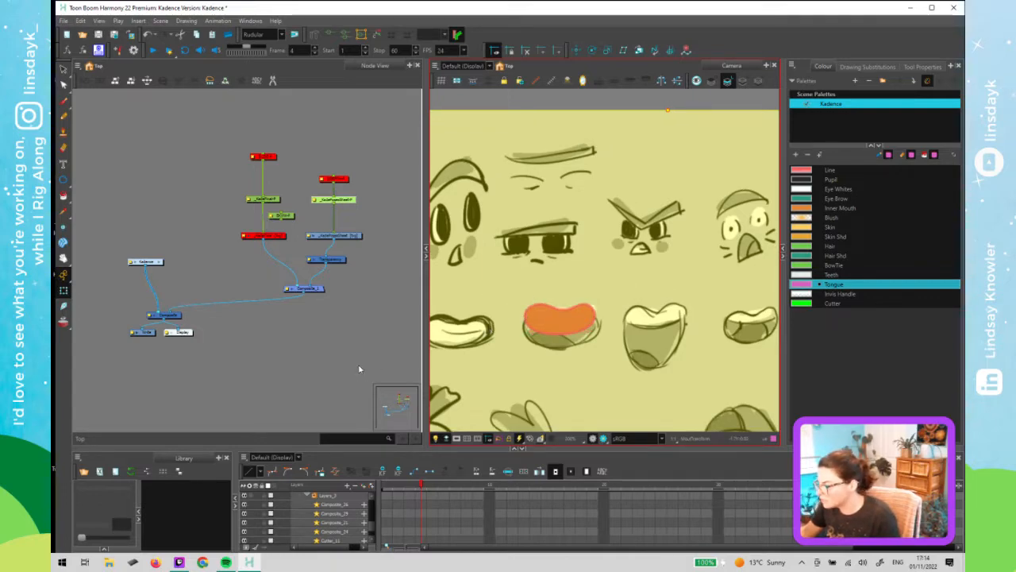
- Compare the mouth poses at frames 3 and 4 on the timeline
{"action": "mouse_move", "coordinate": [420, 487]}
{"action": "left_mouse_down"}
{"action": "mouse_move", "coordinate": [401, 492]}
{"action": "mouse_move", "coordinate": [421, 491]}
{"action": "mouse_move", "coordinate": [411, 489]}
{"action": "left_mouse_up"}
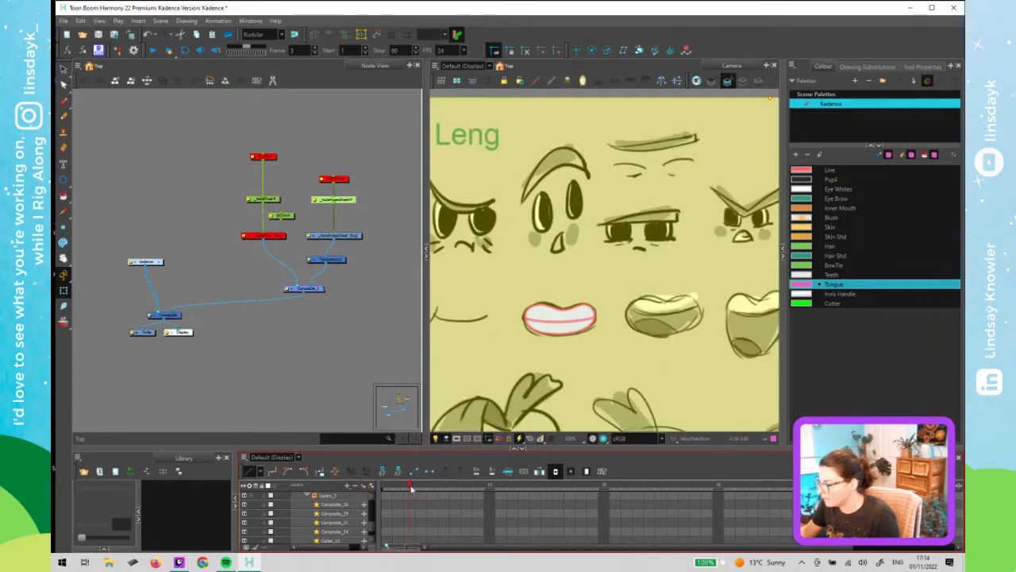
{"action": "right_click", "coordinate": [417, 488]}
{"action": "left_click", "coordinate": [320, 361]}
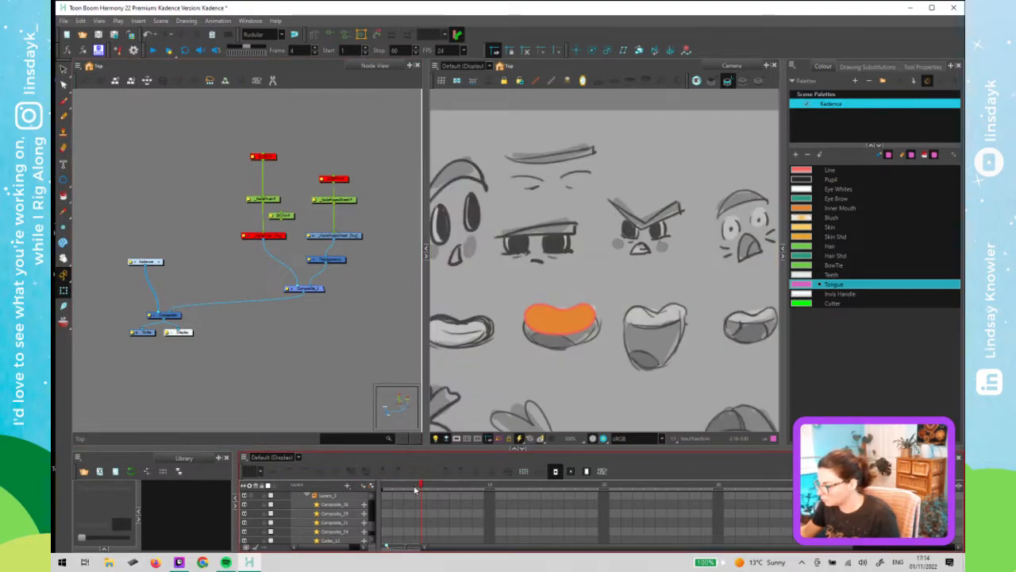
{"action": "left_click", "coordinate": [413, 488]}
{"action": "left_click", "coordinate": [423, 490]}
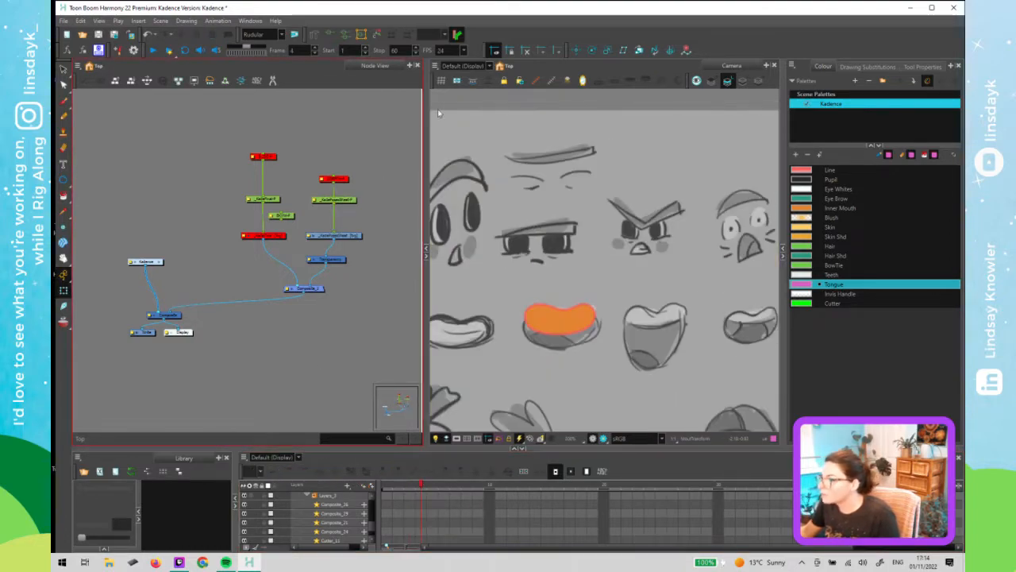
- Show the Coordinate toolbar and dock it beside the existing toolbars
{"action": "right_click", "coordinate": [512, 35]}
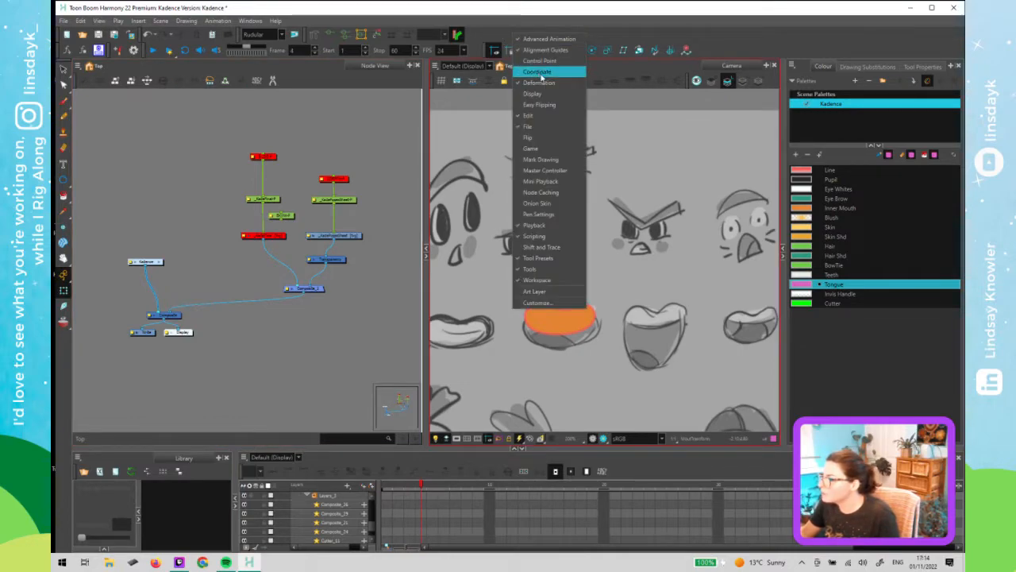
{"action": "left_click", "coordinate": [539, 72]}
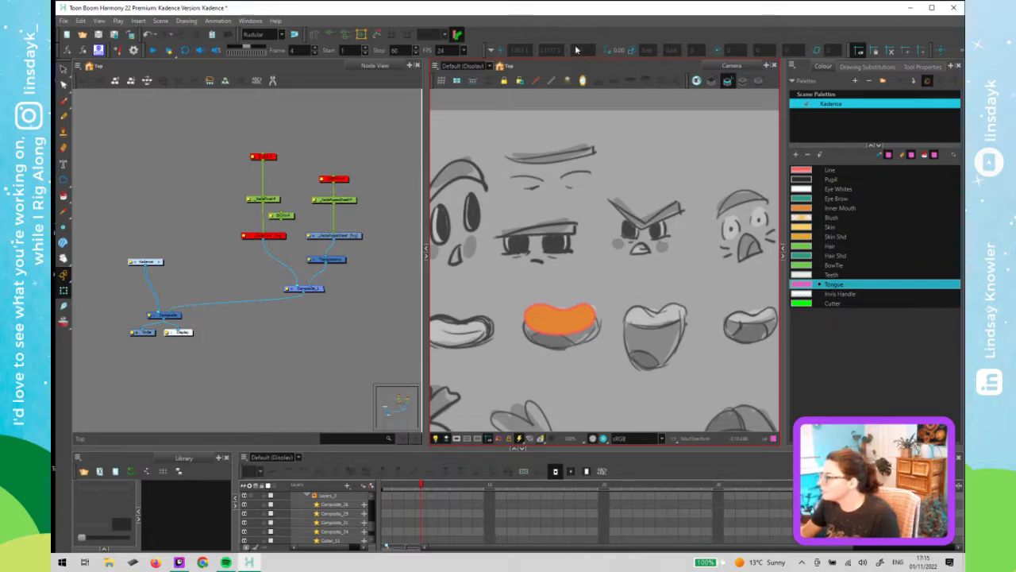
{"action": "left_click_drag", "start_coordinate": [486, 64], "coordinate": [405, 67]}
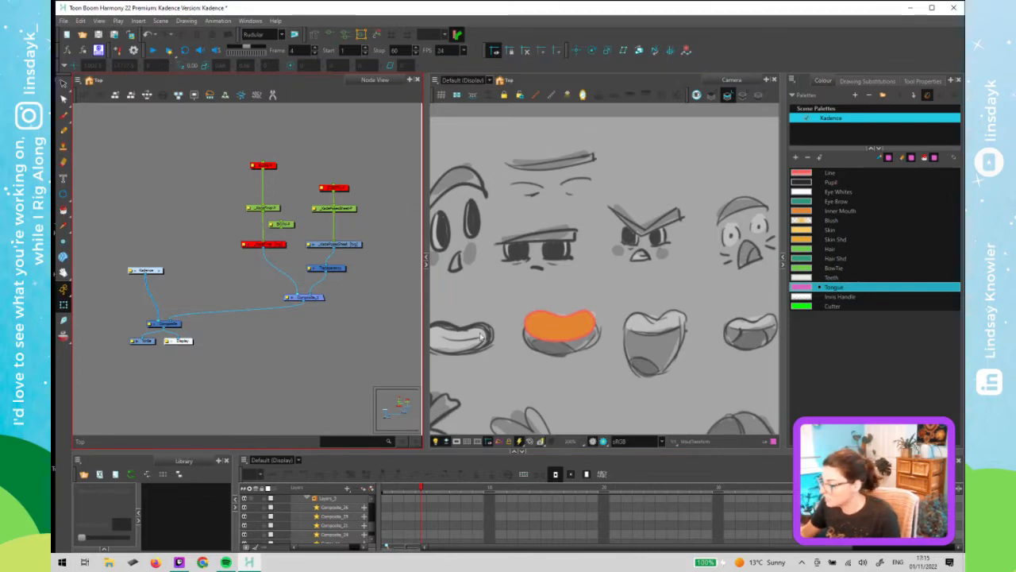
- Select the tongue fill of the frame 4 mouth and delete it
{"action": "left_click", "coordinate": [565, 326]}
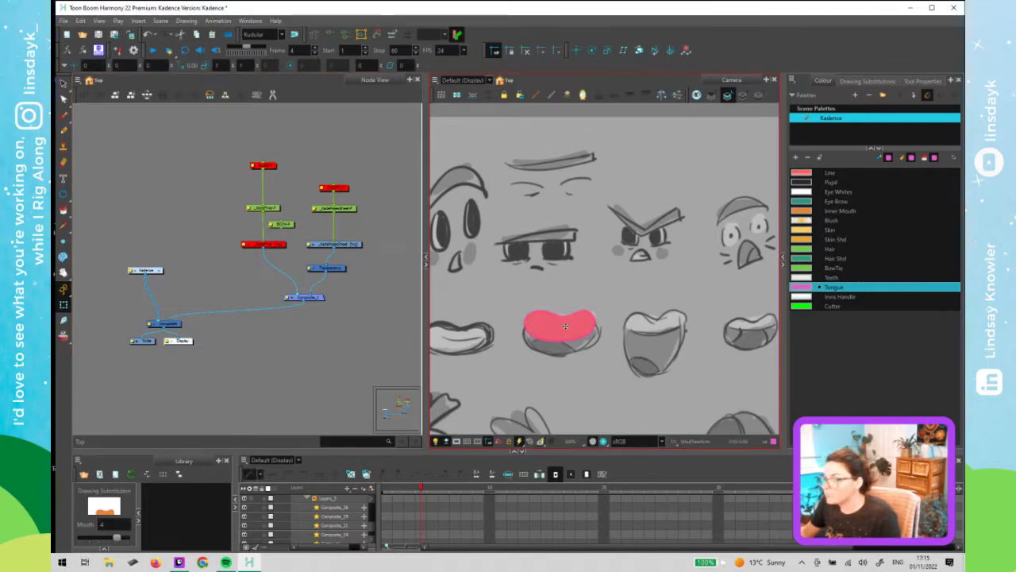
{"action": "key", "text": "Delete"}
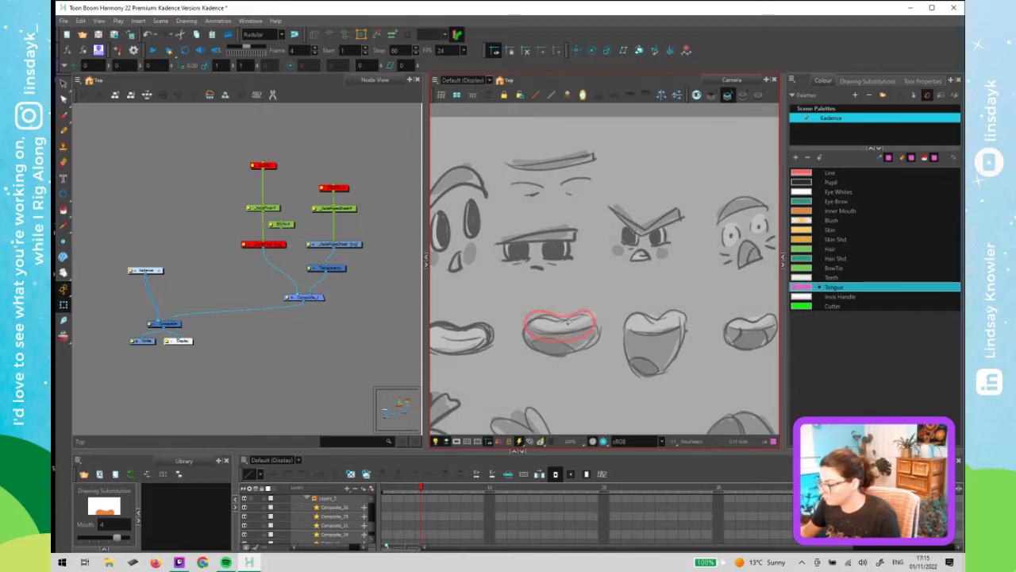
{"action": "key", "text": "alt+s"}
- Select the reference node with the Transform tool and undo an accidental offset of it
{"action": "left_click", "coordinate": [372, 273]}
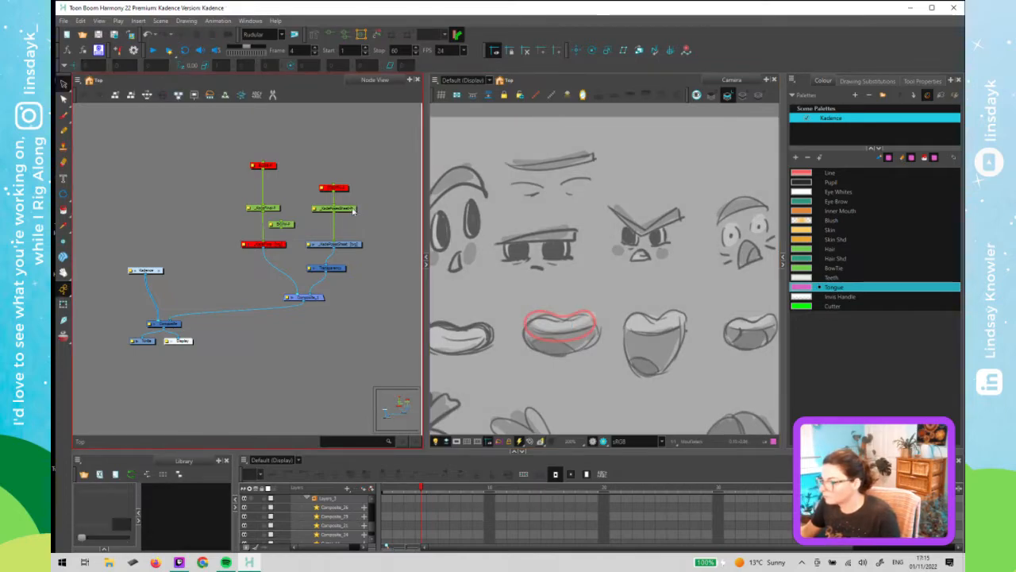
{"action": "left_click", "coordinate": [354, 208]}
{"action": "key", "text": "shift+t"}
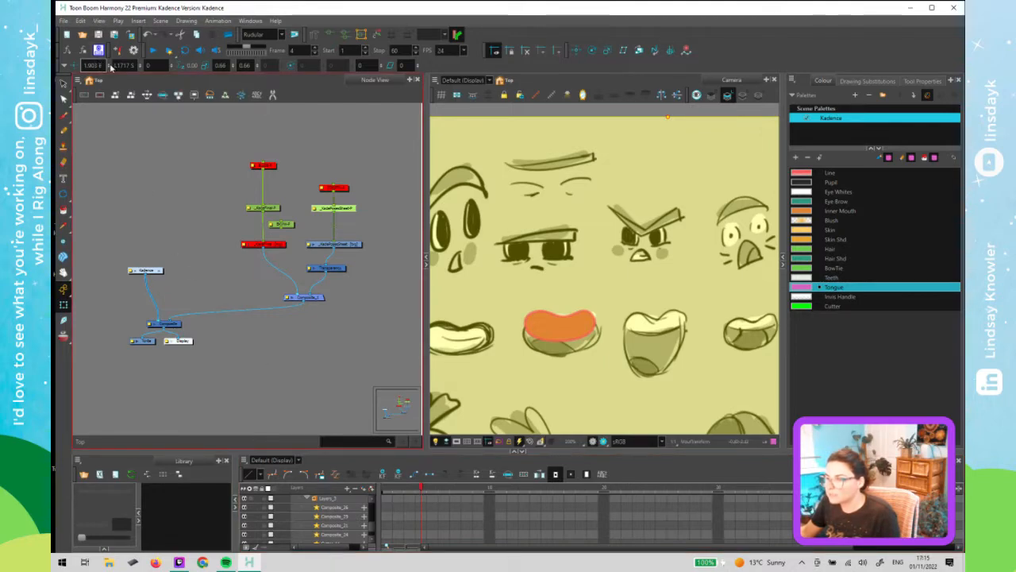
{"action": "key", "text": "Tab"}
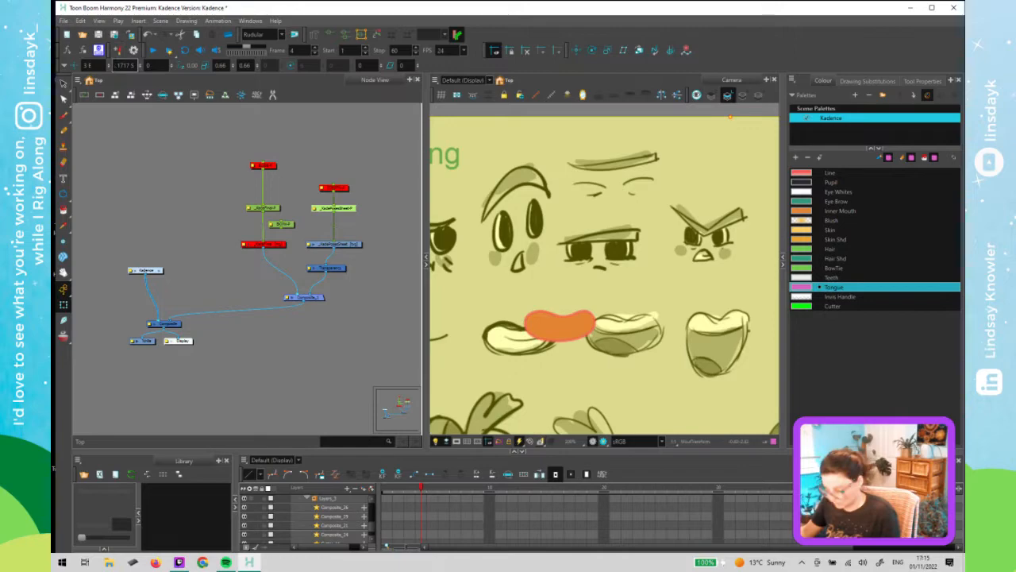
{"action": "key", "text": "ctrl+z"}
{"action": "left_click", "coordinate": [127, 166]}
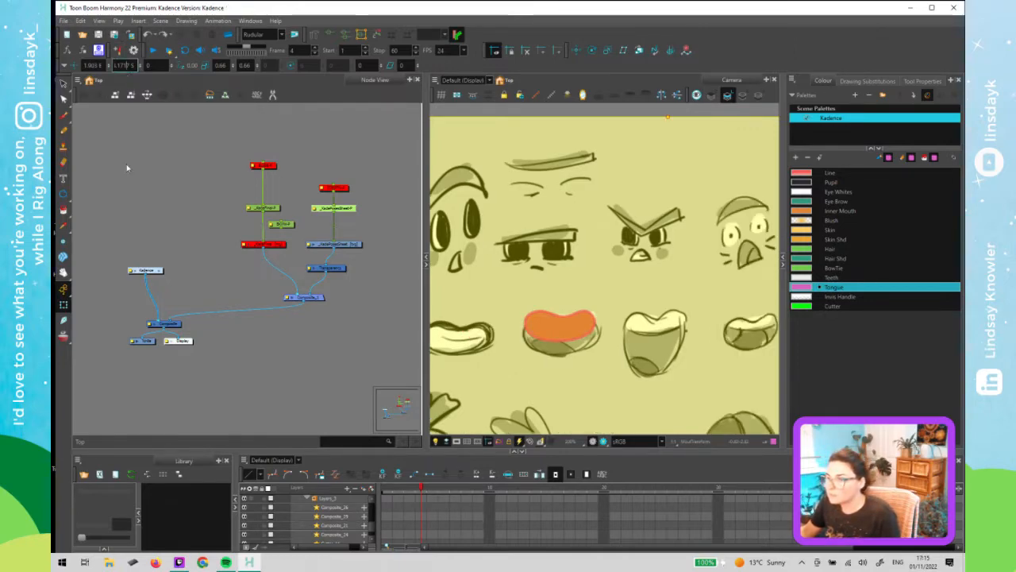
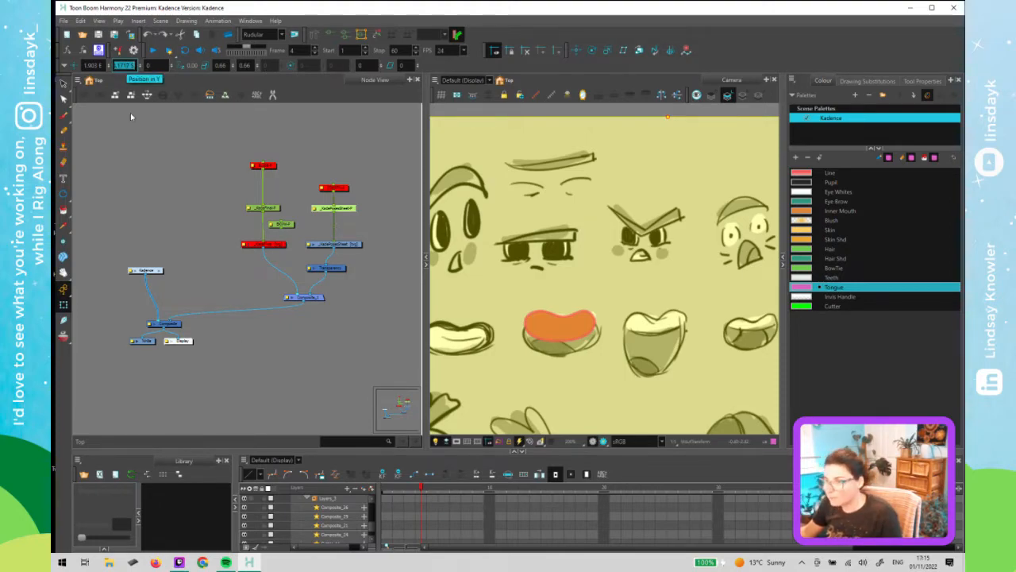
- Go to frame 3 and re-commit the reference node's Y position value
{"action": "left_click", "coordinate": [420, 490]}
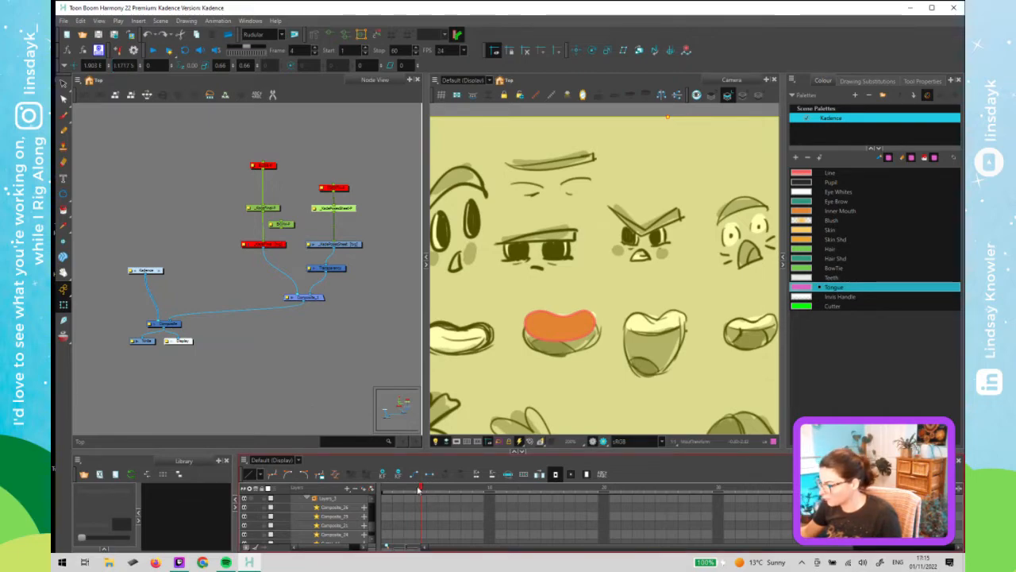
{"action": "left_click", "coordinate": [413, 489]}
{"action": "left_click", "coordinate": [208, 160]}
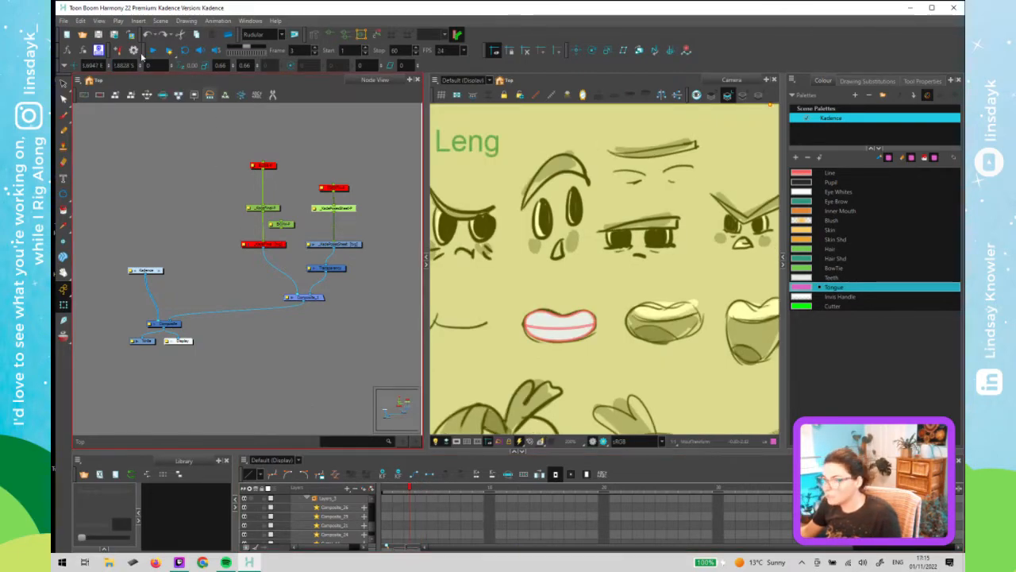
{"action": "left_click", "coordinate": [124, 66]}
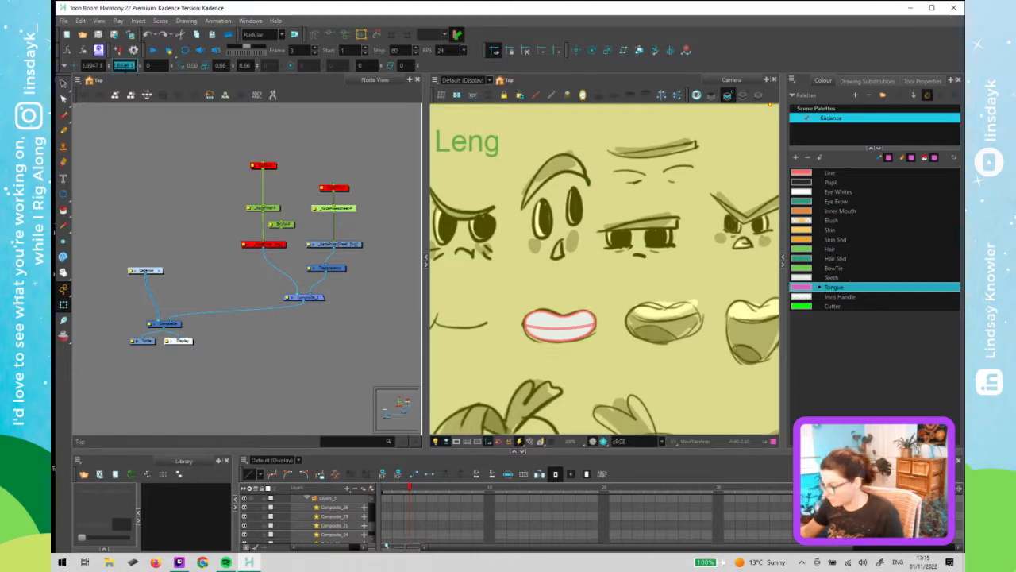
{"action": "key", "text": "Return"}
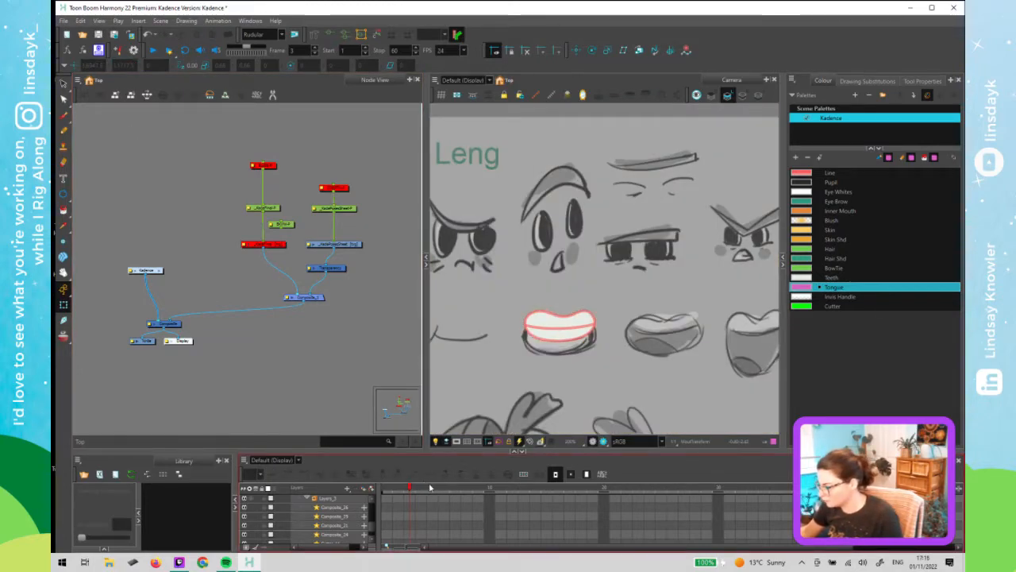
- Step back and forth through frames 2, 3 and 4 to compare the mouth poses
{"action": "left_click", "coordinate": [522, 387]}
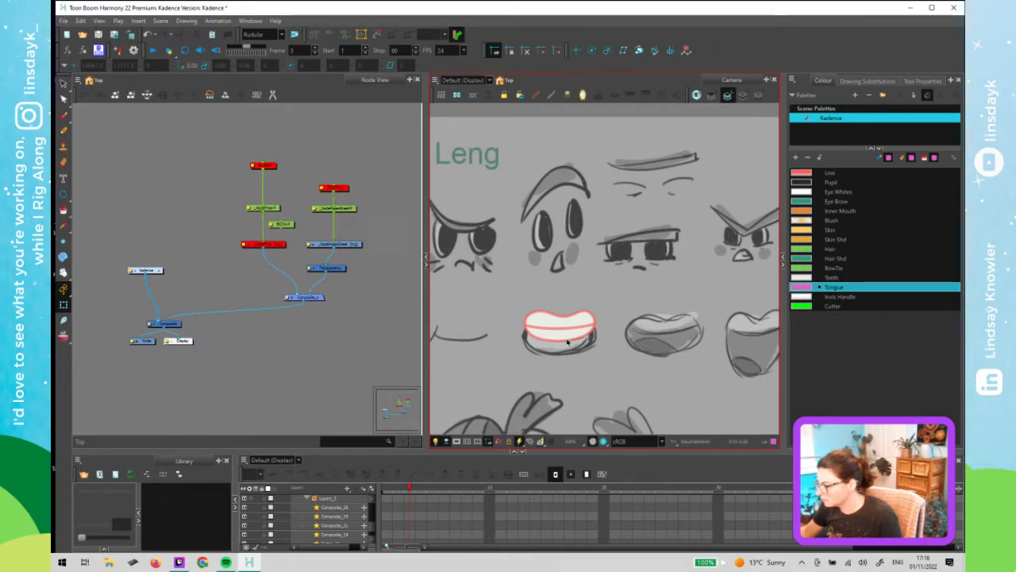
{"action": "left_click", "coordinate": [416, 487]}
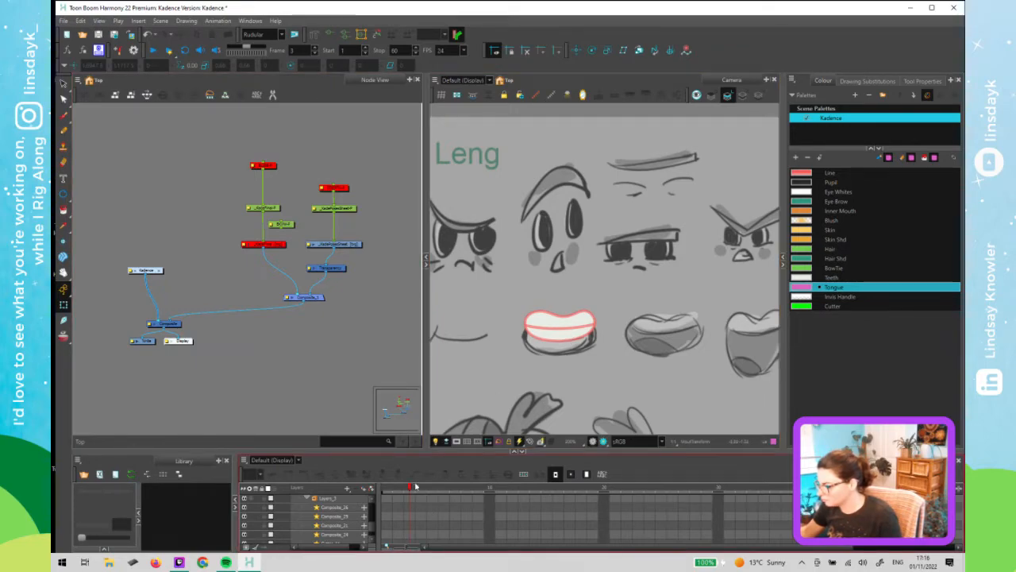
{"action": "left_click", "coordinate": [402, 490]}
{"action": "left_click", "coordinate": [413, 488]}
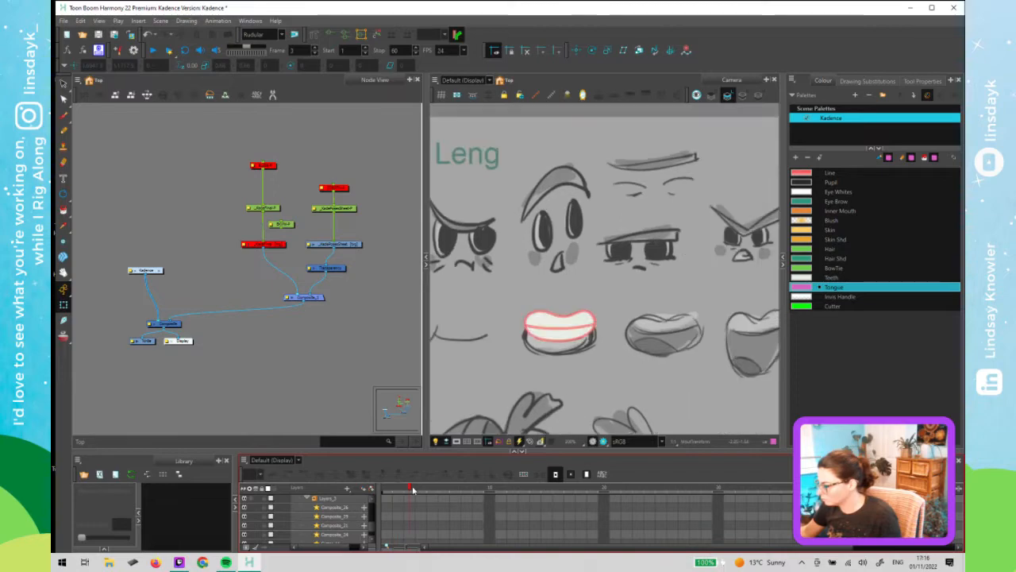
{"action": "left_click_drag", "start_coordinate": [423, 491], "coordinate": [399, 501]}
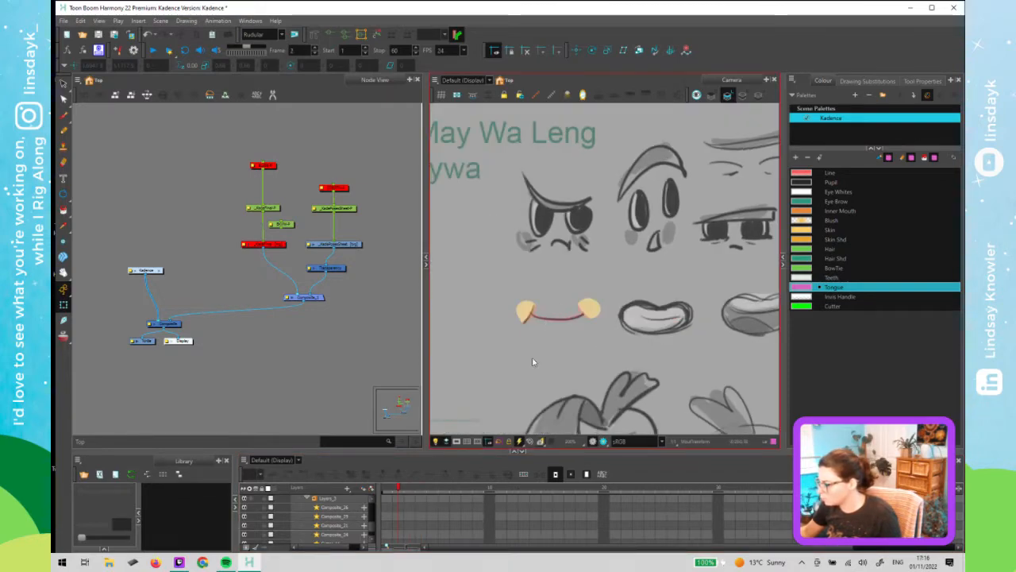
{"action": "key", "text": "period"}
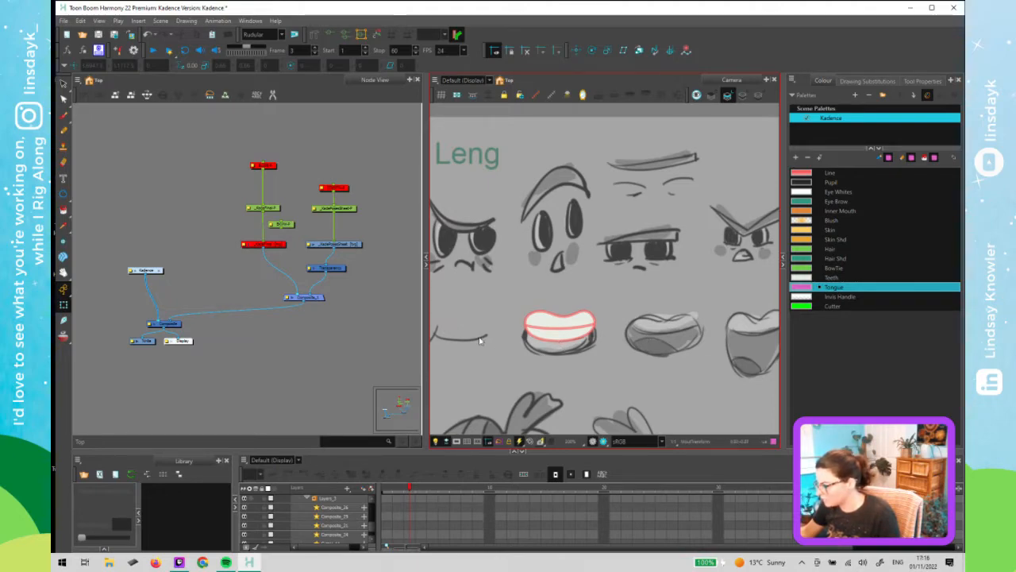
{"action": "key", "text": "period"}
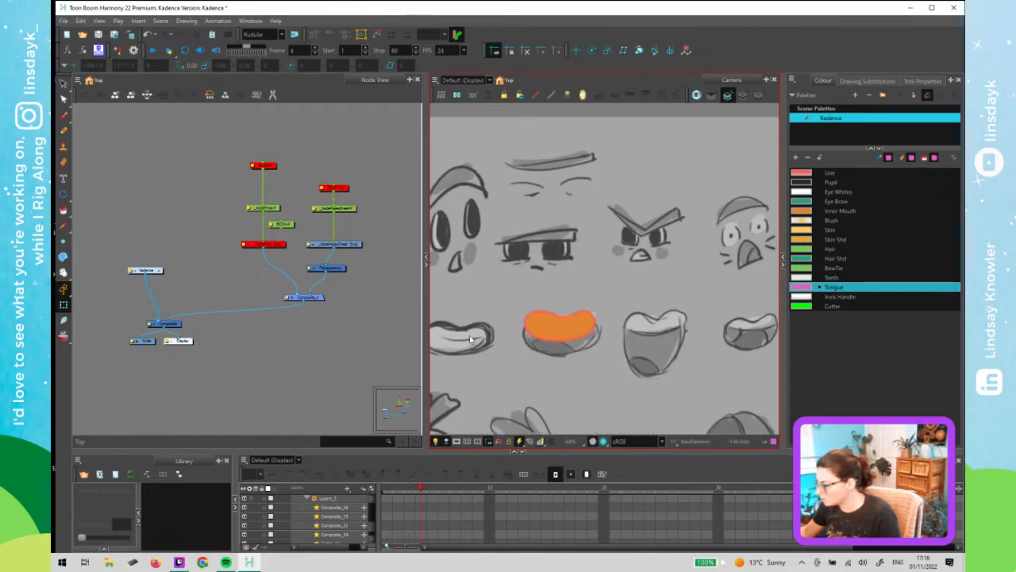
{"action": "key", "text": "comma"}
{"action": "key", "text": "comma"}
{"action": "key", "text": "period"}
{"action": "key", "text": "period"}
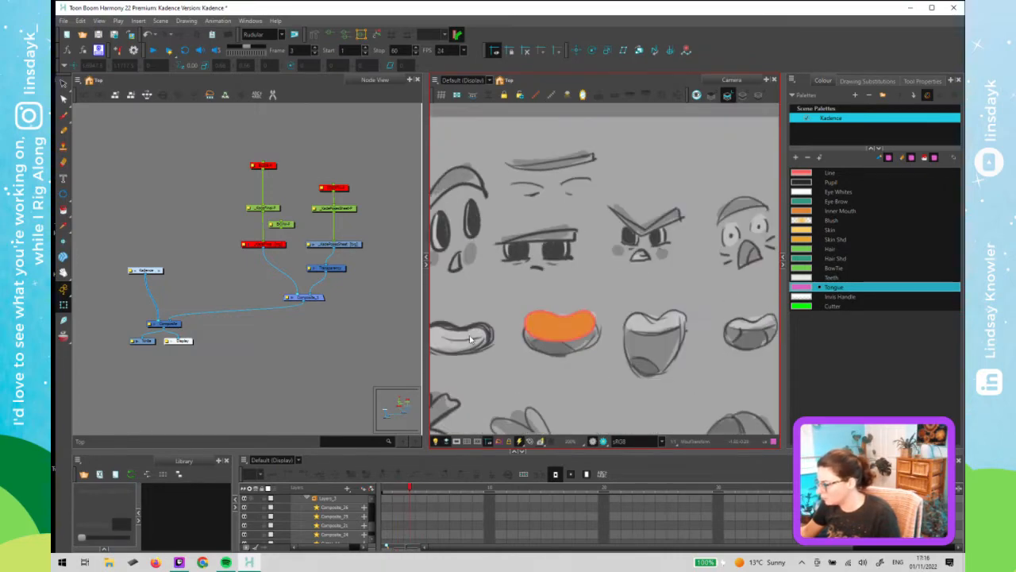
{"action": "key", "text": "comma"}
{"action": "key", "text": "comma"}
{"action": "key", "text": "period"}
{"action": "key", "text": "comma"}
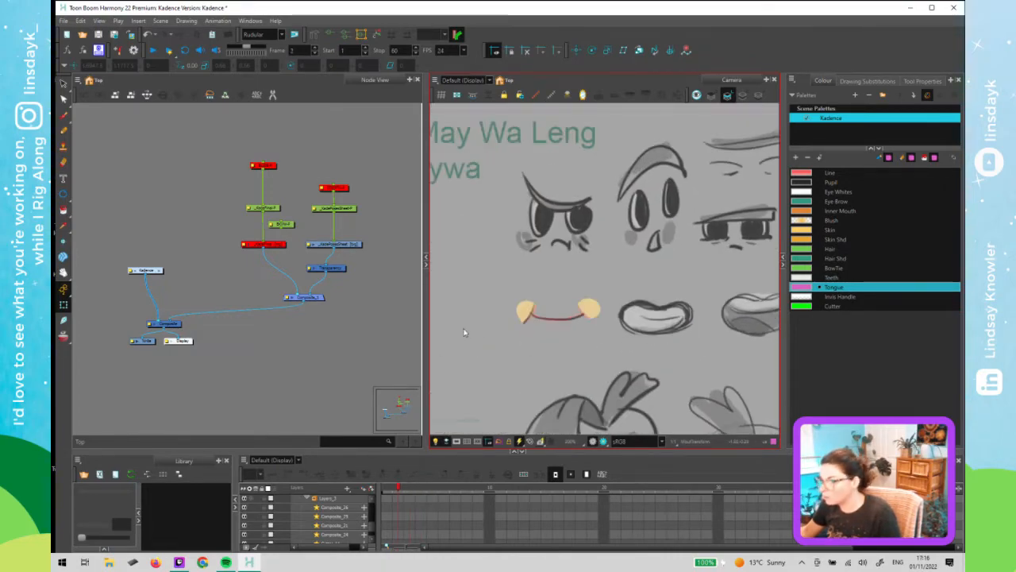
{"action": "left_click", "coordinate": [357, 290]}
{"action": "left_click", "coordinate": [352, 212]}
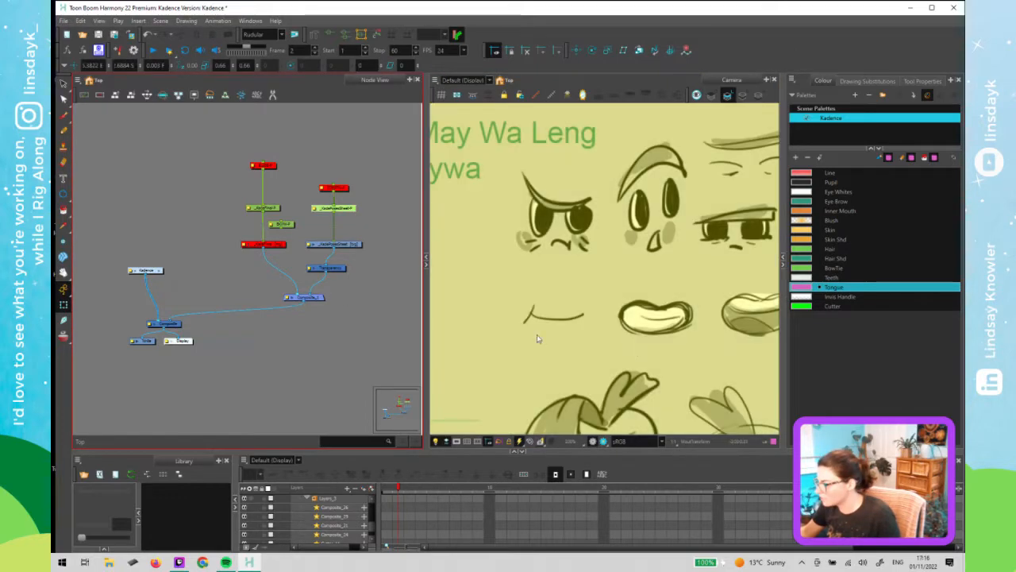
{"action": "key", "text": "period"}
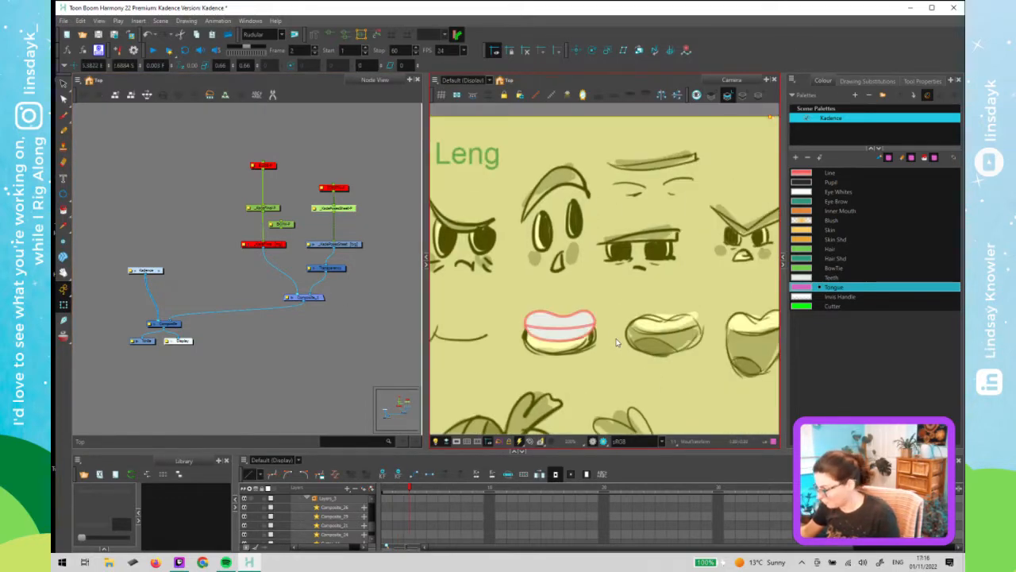
{"action": "key", "text": "Up"}
{"action": "key", "text": "Up"}
{"action": "key", "text": "Up"}
{"action": "key", "text": "Up"}
{"action": "key", "text": "Up"}
{"action": "key", "text": "Up"}
{"action": "key", "text": "Up"}
{"action": "key", "text": "Up"}
{"action": "key", "text": "Up"}
{"action": "key", "text": "Up"}
{"action": "key", "text": "Up"}
{"action": "key", "text": "Up"}
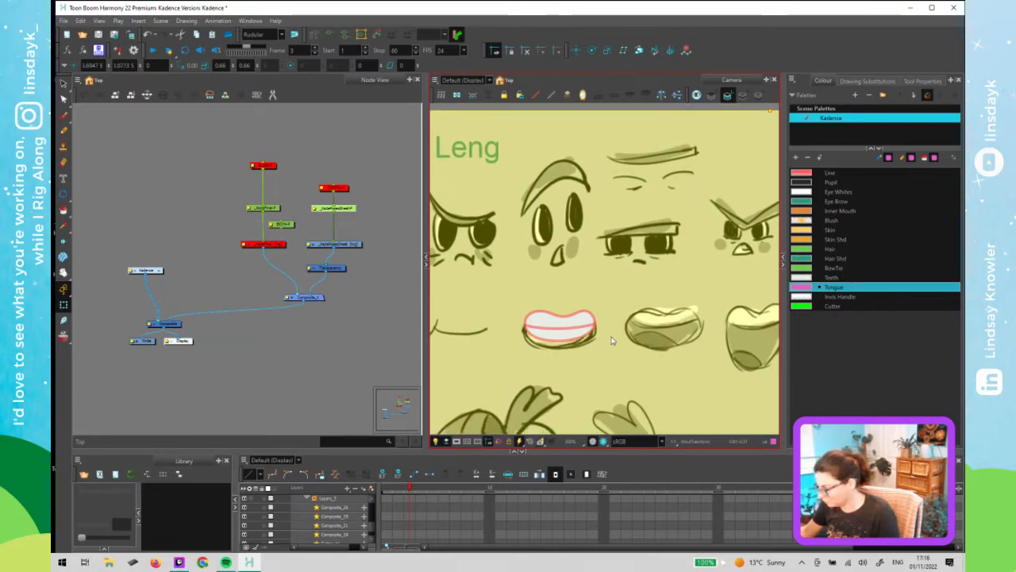
{"action": "key", "text": "comma"}
{"action": "key", "text": "period"}
{"action": "key", "text": "period"}
{"action": "key", "text": "comma"}
{"action": "key", "text": "comma"}
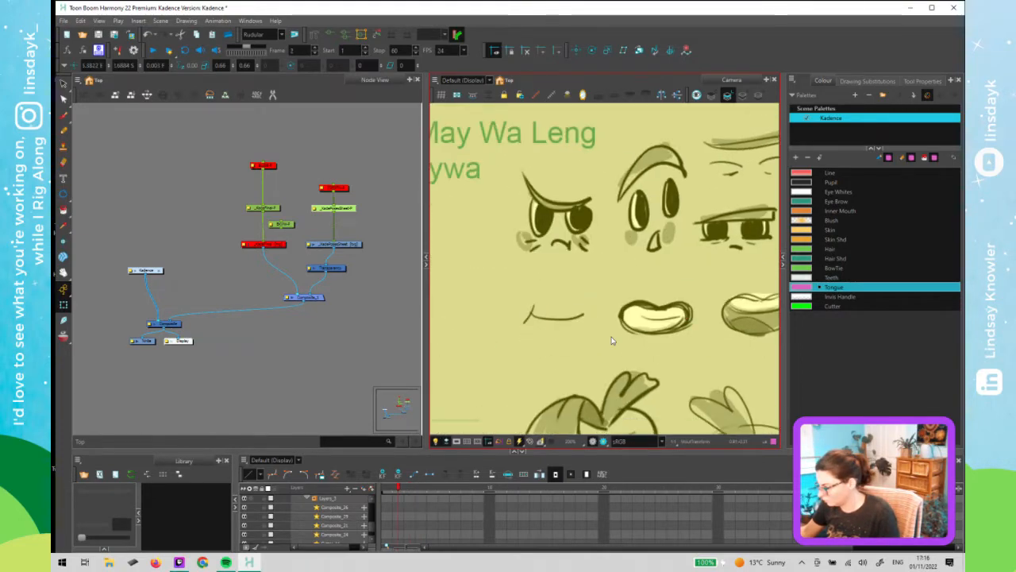
{"action": "key", "text": "period"}
{"action": "key", "text": "period"}
{"action": "key", "text": "comma"}
{"action": "key", "text": "period"}
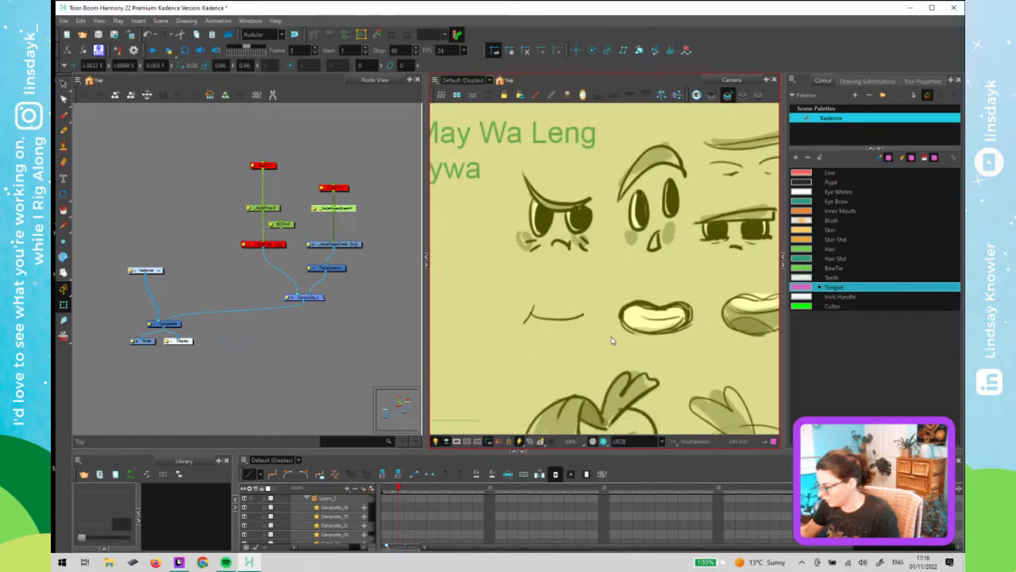
{"action": "key", "text": "comma"}
{"action": "key", "text": "period"}
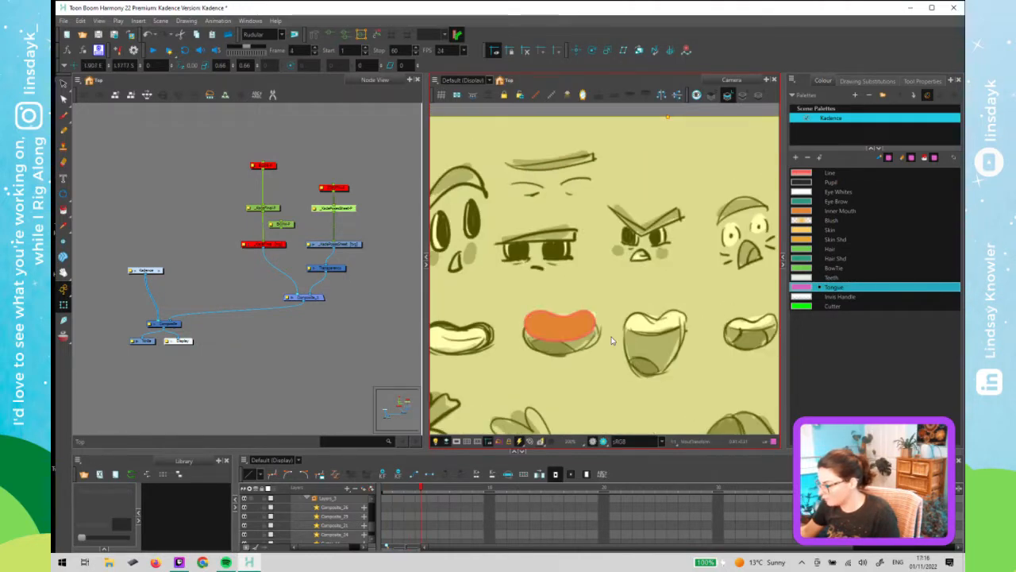
{"action": "key", "text": "comma"}
{"action": "key", "text": "comma"}
{"action": "key", "text": "period"}
{"action": "key", "text": "comma"}
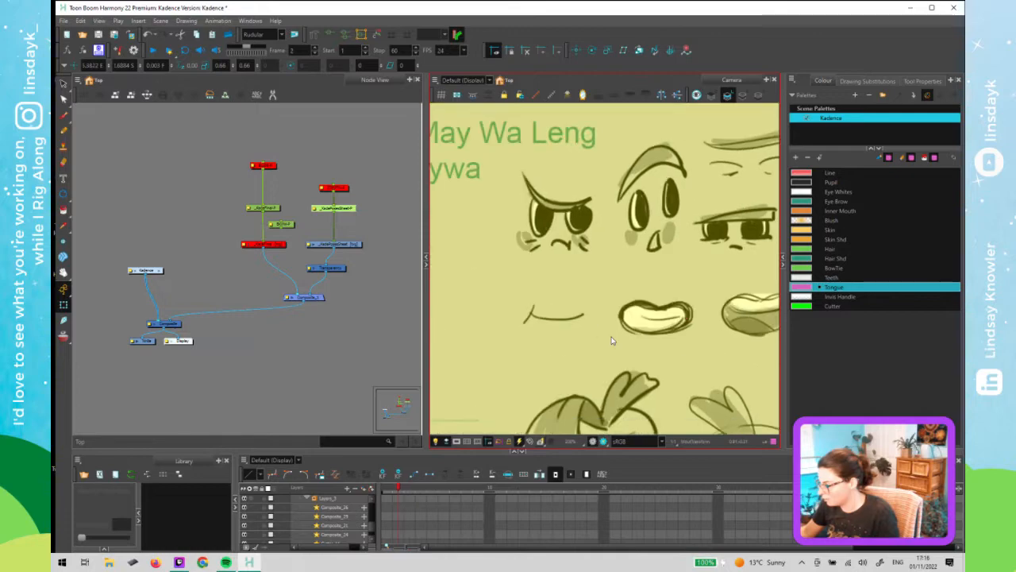
{"action": "key", "text": "period"}
{"action": "key", "text": "comma"}
{"action": "key", "text": "period"}
{"action": "key", "text": "period"}
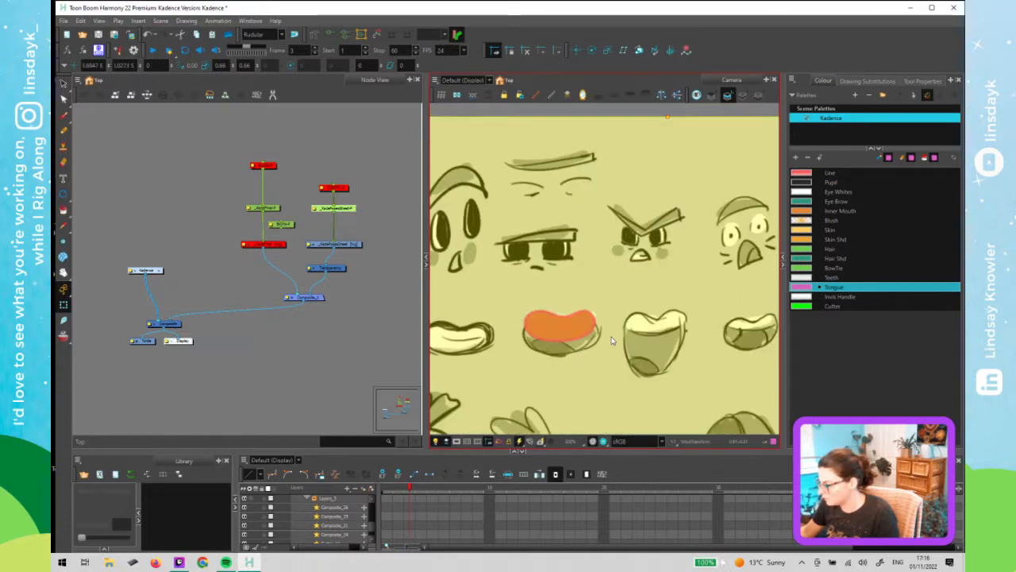
{"action": "key", "text": "comma"}
{"action": "key", "text": "comma"}
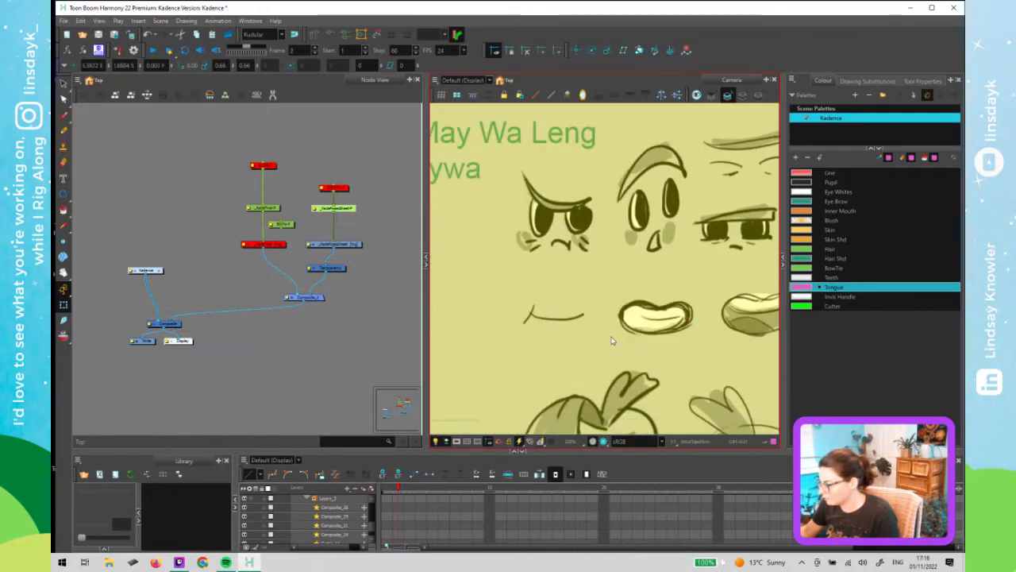
{"action": "key", "text": "period"}
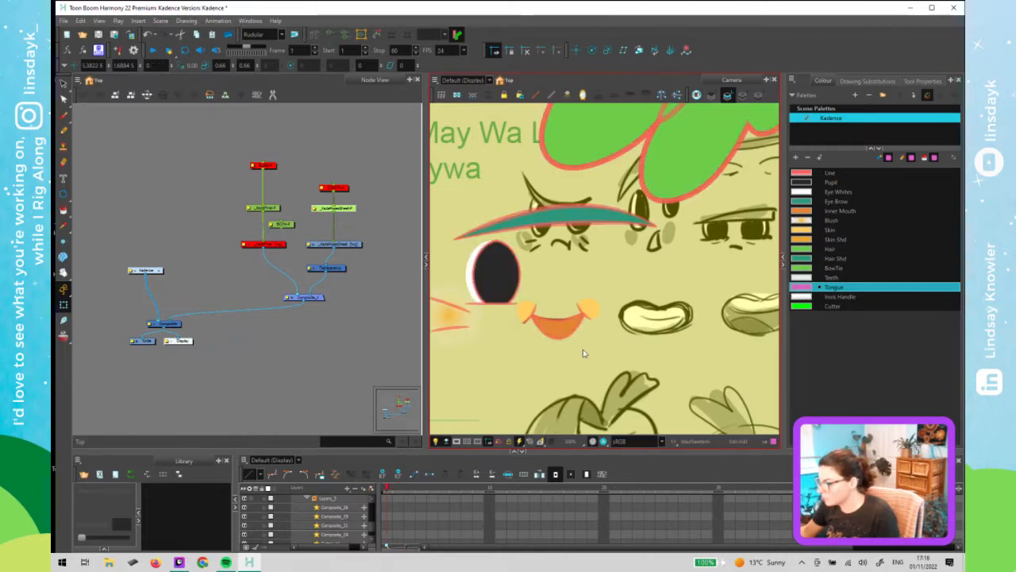
{"action": "key", "text": "comma"}
{"action": "key", "text": "period"}
{"action": "key", "text": "period"}
{"action": "key", "text": "comma"}
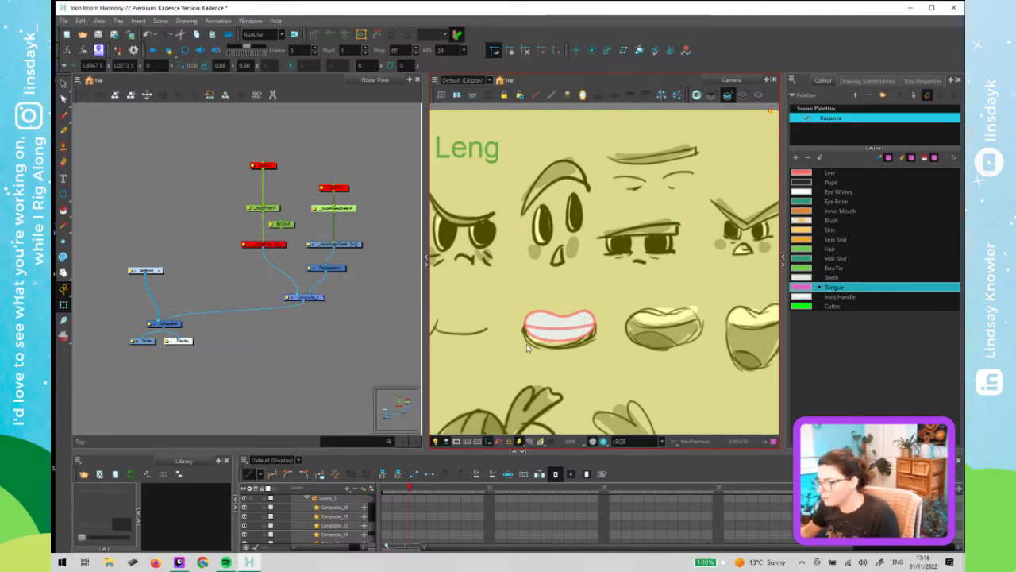
{"action": "left_click", "coordinate": [364, 358]}
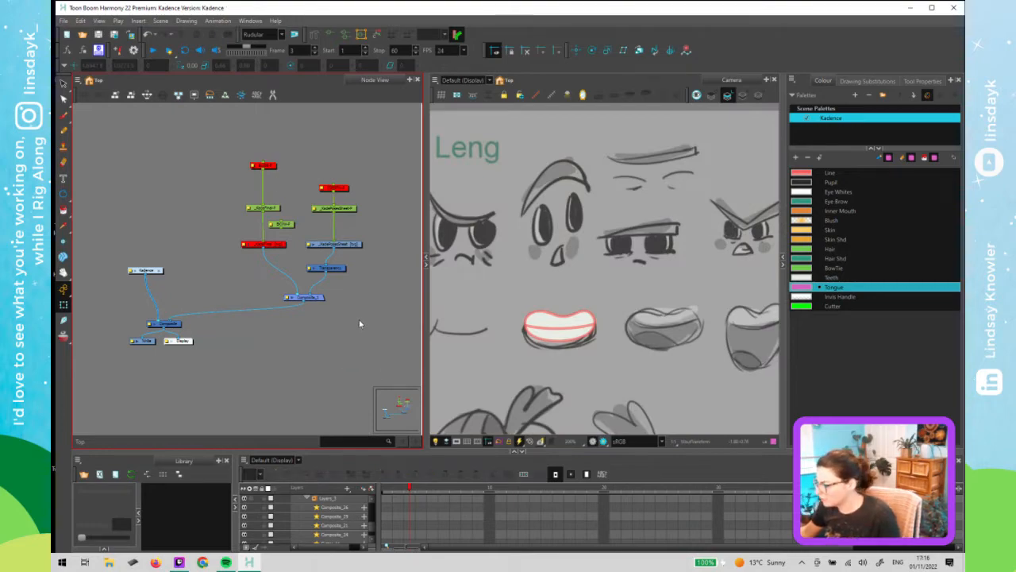
{"action": "left_click", "coordinate": [416, 494]}
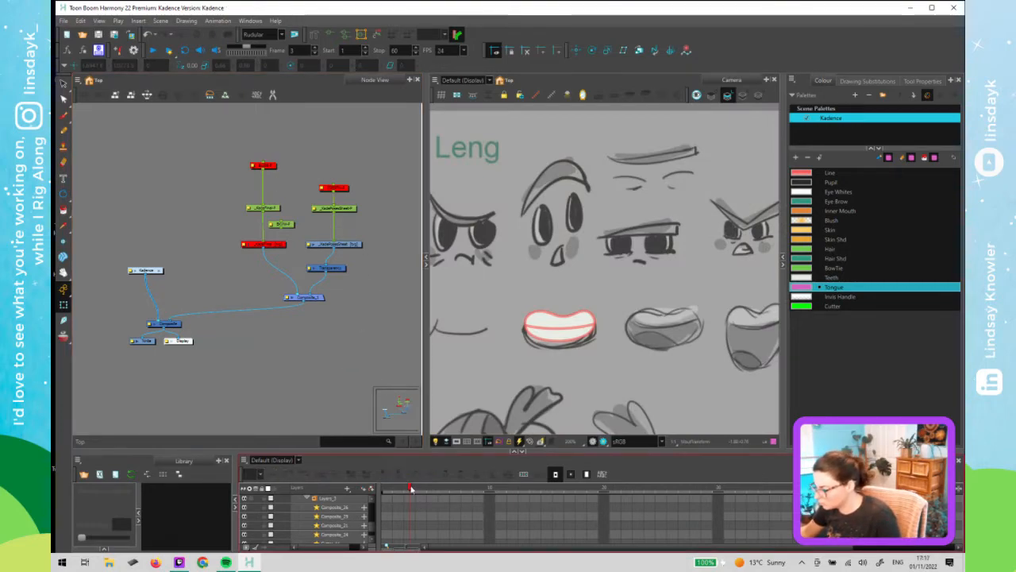
{"action": "mouse_move", "coordinate": [411, 489]}
{"action": "left_mouse_down"}
{"action": "mouse_move", "coordinate": [402, 490]}
{"action": "mouse_move", "coordinate": [424, 490]}
{"action": "mouse_move", "coordinate": [408, 492]}
{"action": "left_mouse_up"}
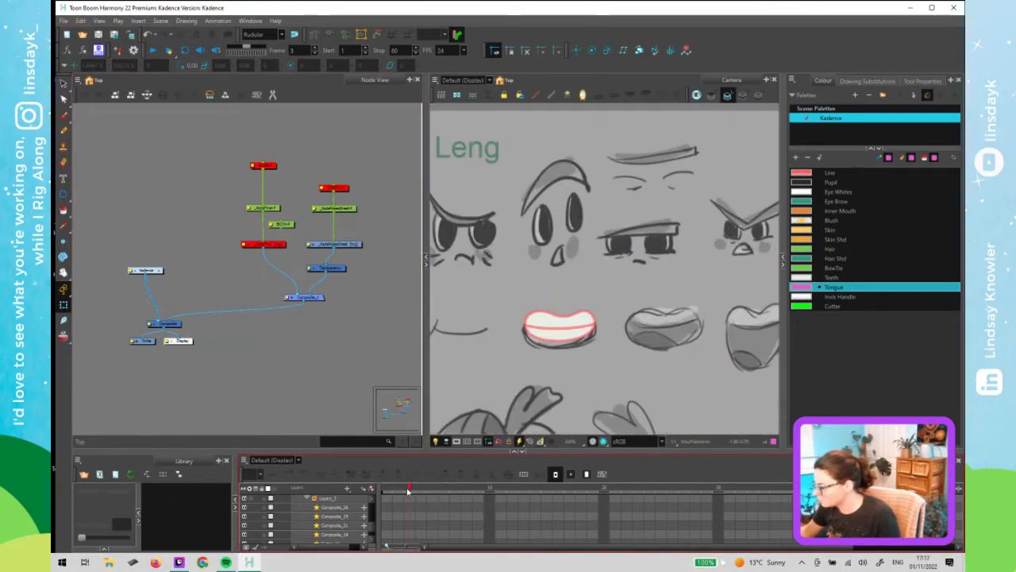
{"action": "left_click", "coordinate": [422, 490]}
{"action": "left_click", "coordinate": [413, 490]}
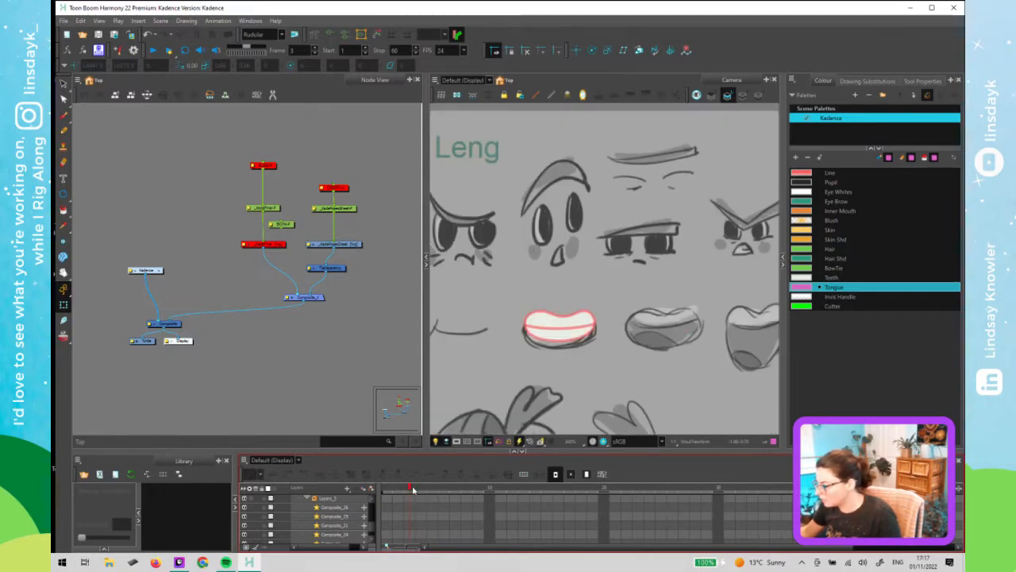
{"action": "left_click", "coordinate": [419, 491]}
{"action": "left_click", "coordinate": [403, 490]}
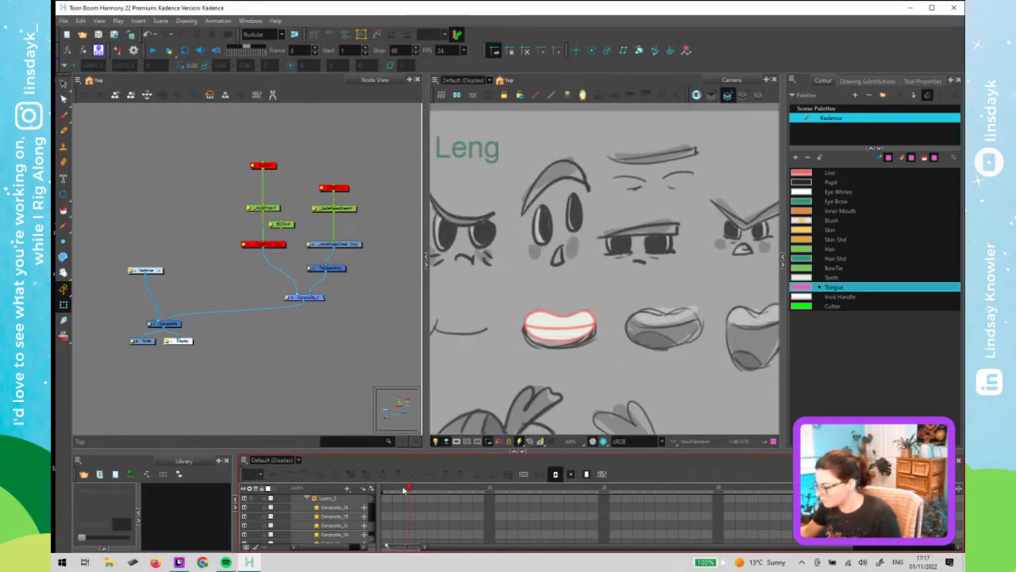
{"action": "left_click", "coordinate": [395, 490]}
{"action": "left_click", "coordinate": [388, 490]}
{"action": "left_click", "coordinate": [400, 490]}
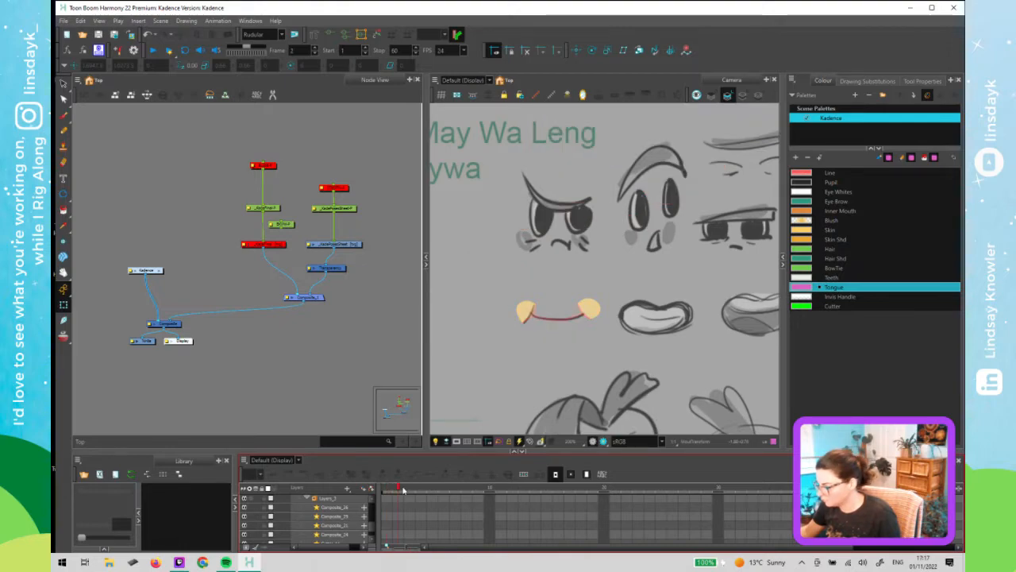
{"action": "left_click", "coordinate": [409, 490]}
- Select the frame 3 mouth drawing and switch to its Colour Art layer
{"action": "left_click", "coordinate": [507, 359]}
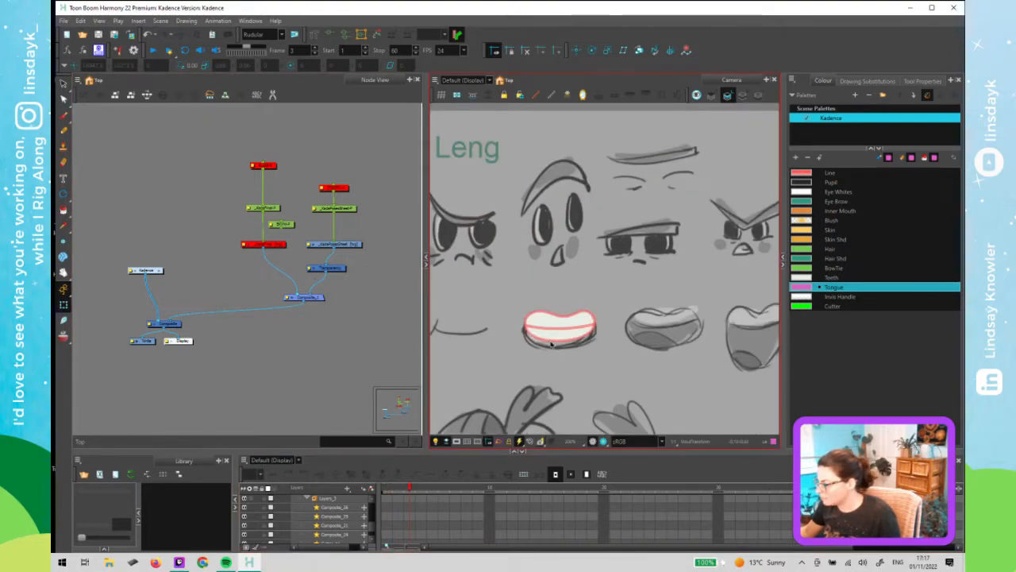
{"action": "left_click", "coordinate": [591, 331]}
{"action": "key", "text": "alt+s"}
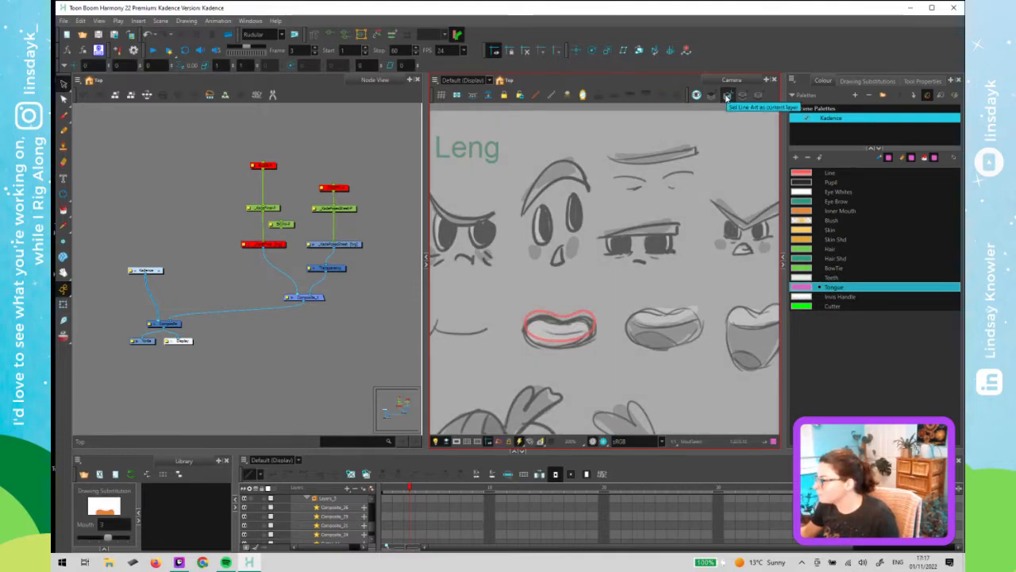
{"action": "left_click", "coordinate": [727, 96]}
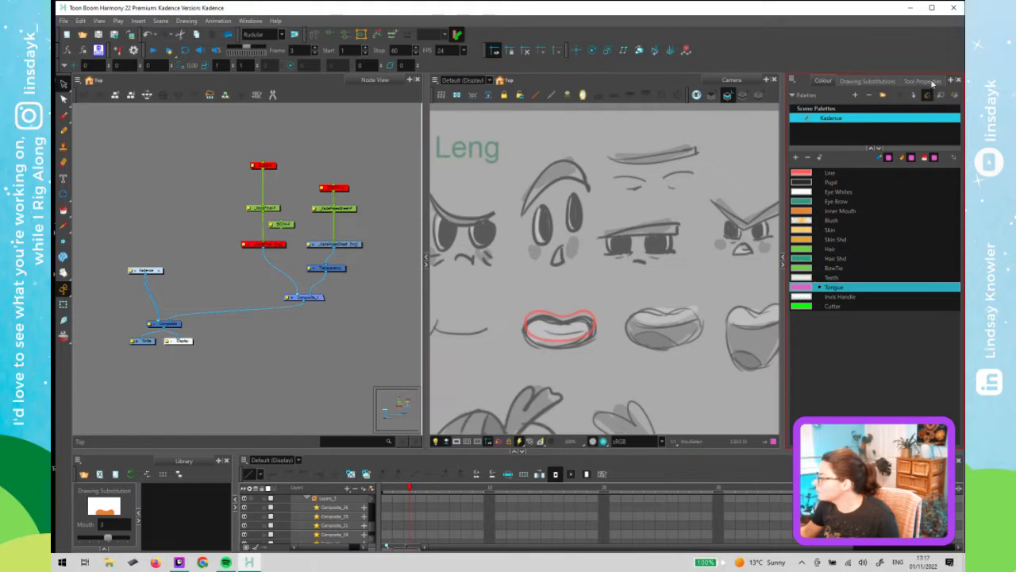
{"action": "left_click", "coordinate": [922, 80]}
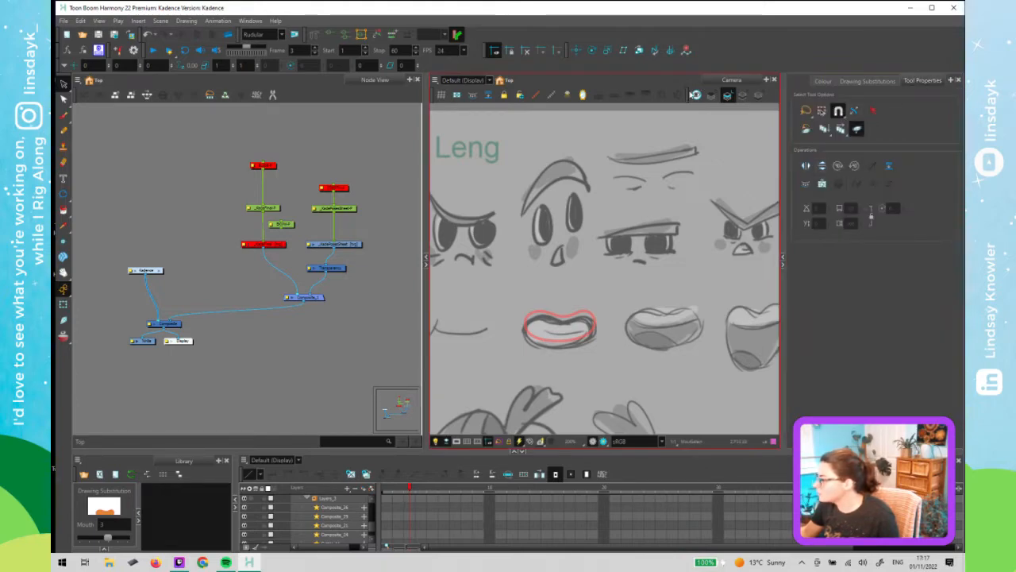
{"action": "left_click", "coordinate": [695, 95]}
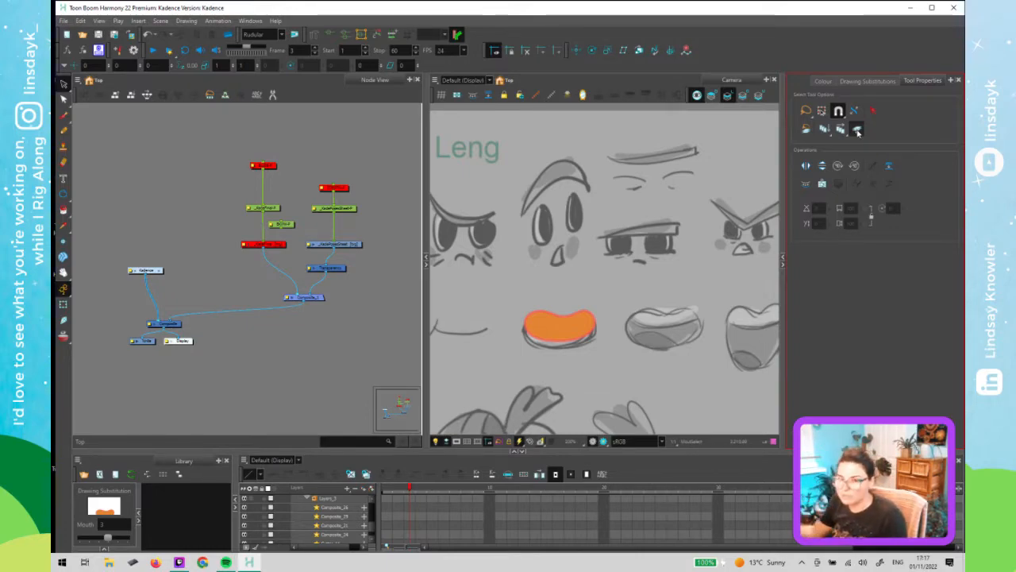
- Select the frame 3 inner mouth fill and nudge it down two steps, then deselect it
{"action": "mouse_move", "coordinate": [612, 272]}
{"action": "left_mouse_down"}
{"action": "mouse_move", "coordinate": [525, 299]}
{"action": "mouse_move", "coordinate": [645, 362]}
{"action": "mouse_move", "coordinate": [622, 302]}
{"action": "left_mouse_up"}
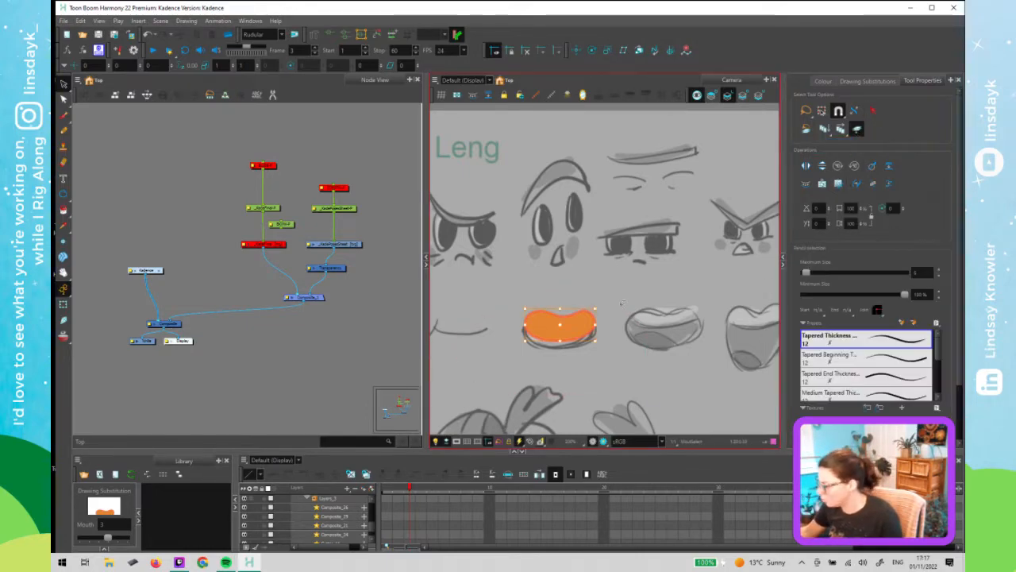
{"action": "key", "text": "Down"}
{"action": "key", "text": "Down"}
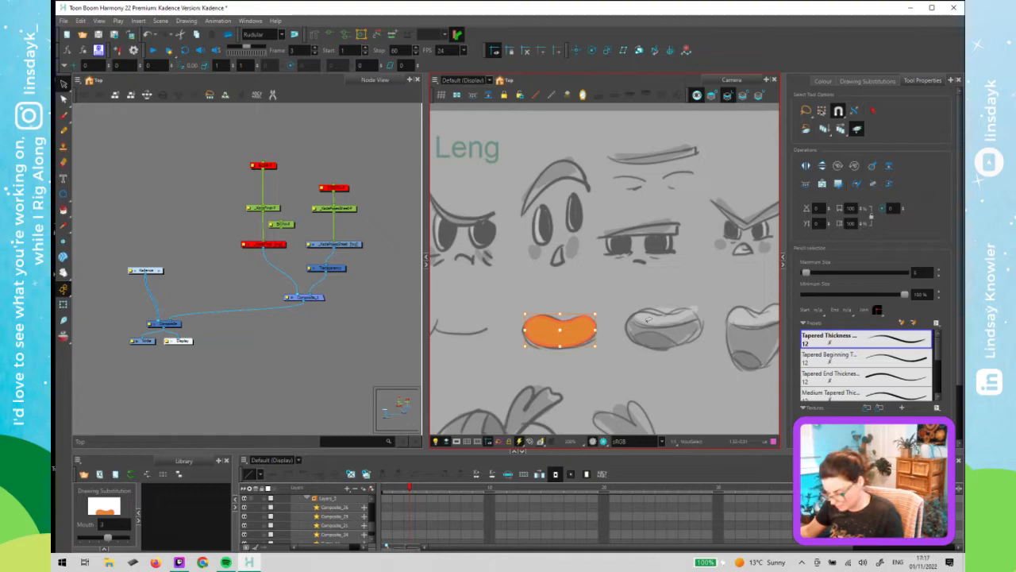
{"action": "key", "text": "shift+t"}
{"action": "left_click", "coordinate": [644, 373]}
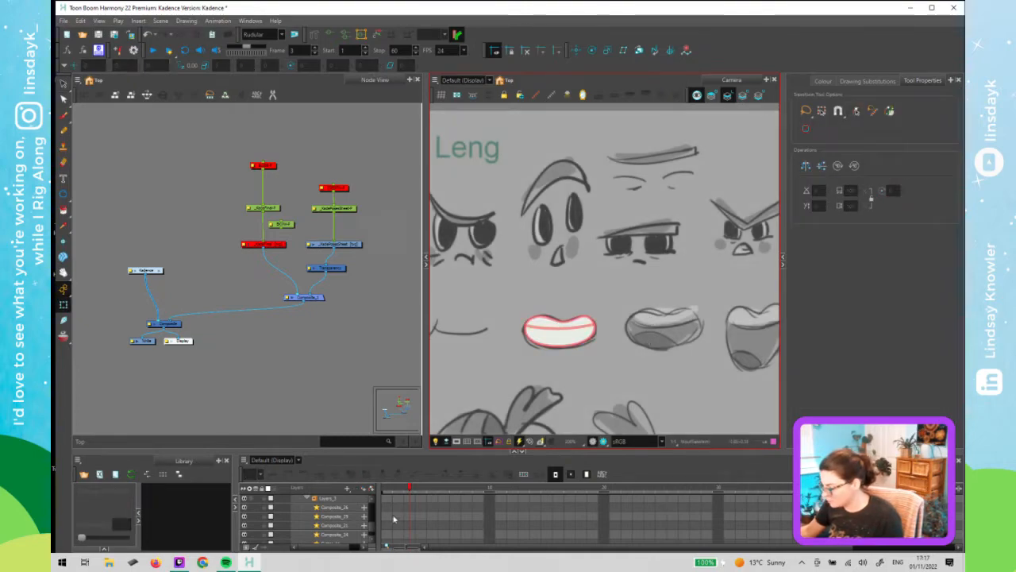
- On frame 4, open the mouth in the Contour Editor on Line Art and nudge the selected upper outline points down three steps
{"action": "left_click", "coordinate": [409, 490]}
{"action": "mouse_move", "coordinate": [402, 491]}
{"action": "left_mouse_down"}
{"action": "mouse_move", "coordinate": [415, 505]}
{"action": "mouse_move", "coordinate": [399, 506]}
{"action": "mouse_move", "coordinate": [420, 503]}
{"action": "left_mouse_up"}
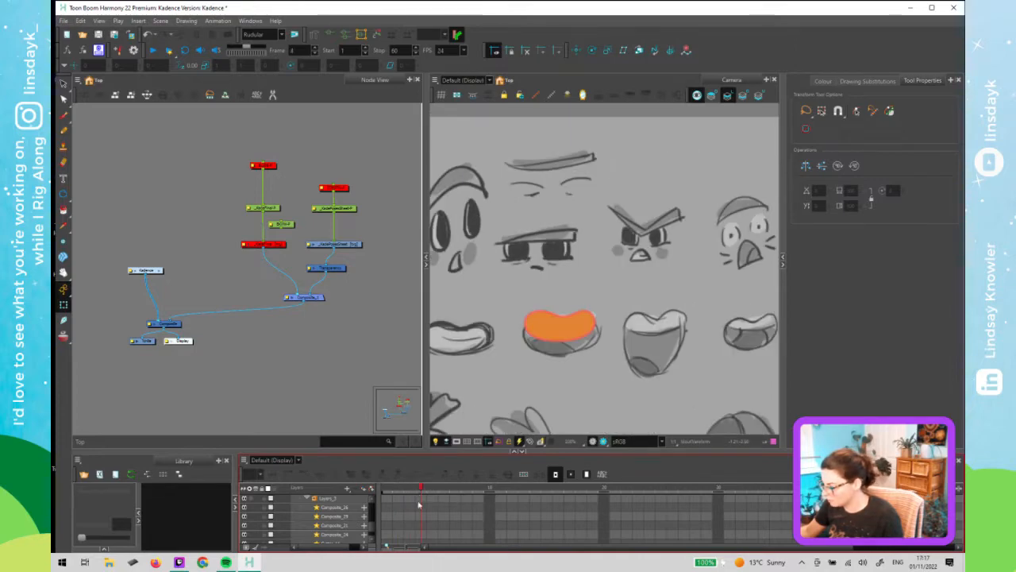
{"action": "left_click", "coordinate": [566, 334]}
{"action": "key", "text": "alt+s"}
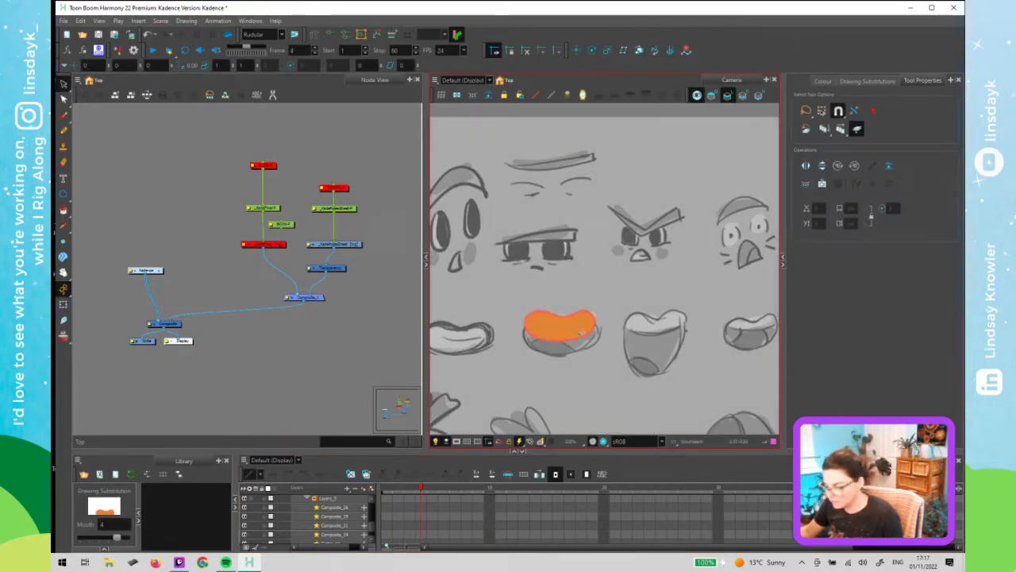
{"action": "left_click", "coordinate": [582, 336]}
{"action": "key", "text": "alt+q"}
{"action": "scroll", "coordinate": [566, 350], "scroll_direction": "up", "scroll_amount": 4}
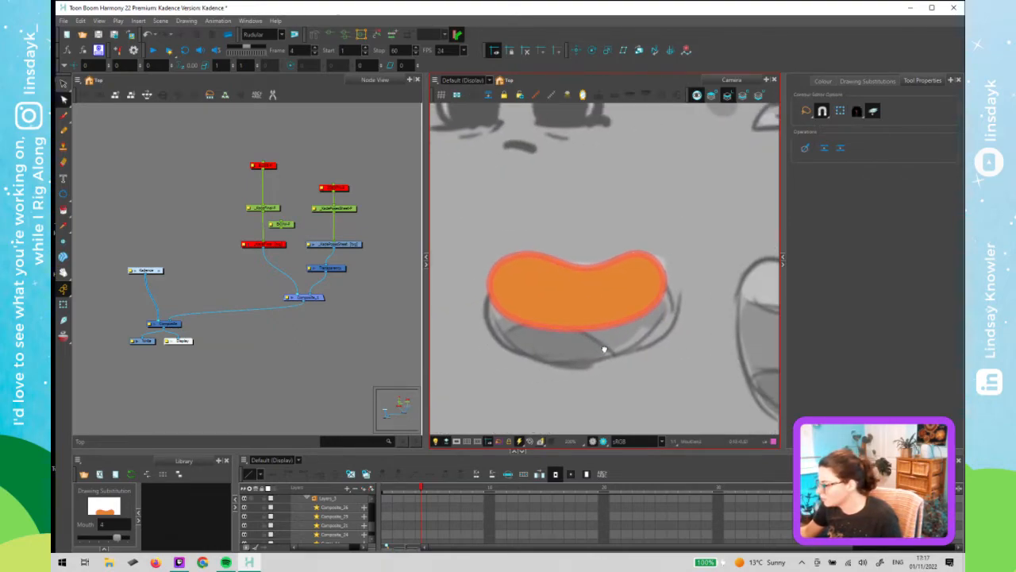
{"action": "left_click_drag", "start_coordinate": [604, 349], "coordinate": [612, 347]}
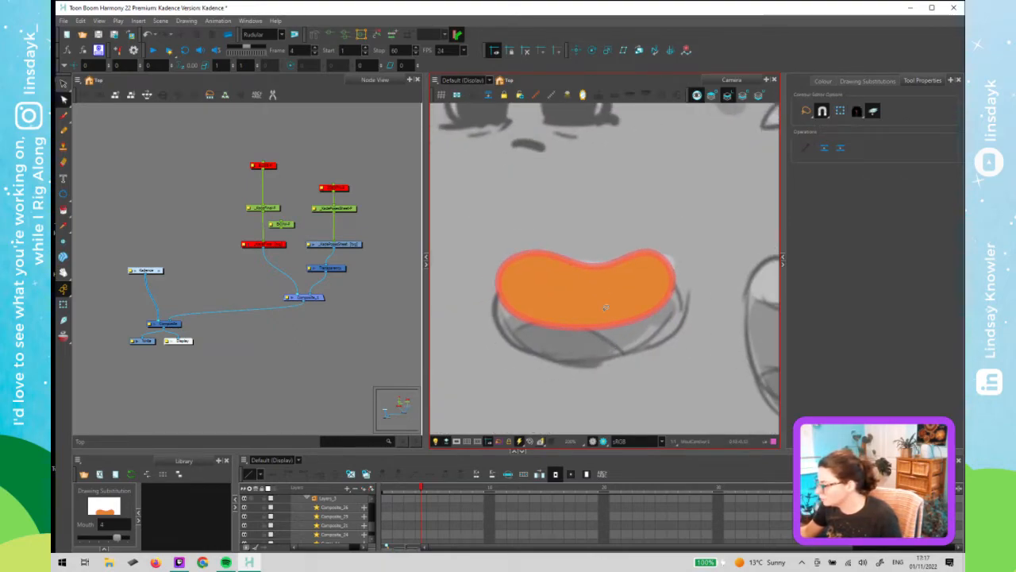
{"action": "left_click", "coordinate": [697, 96]}
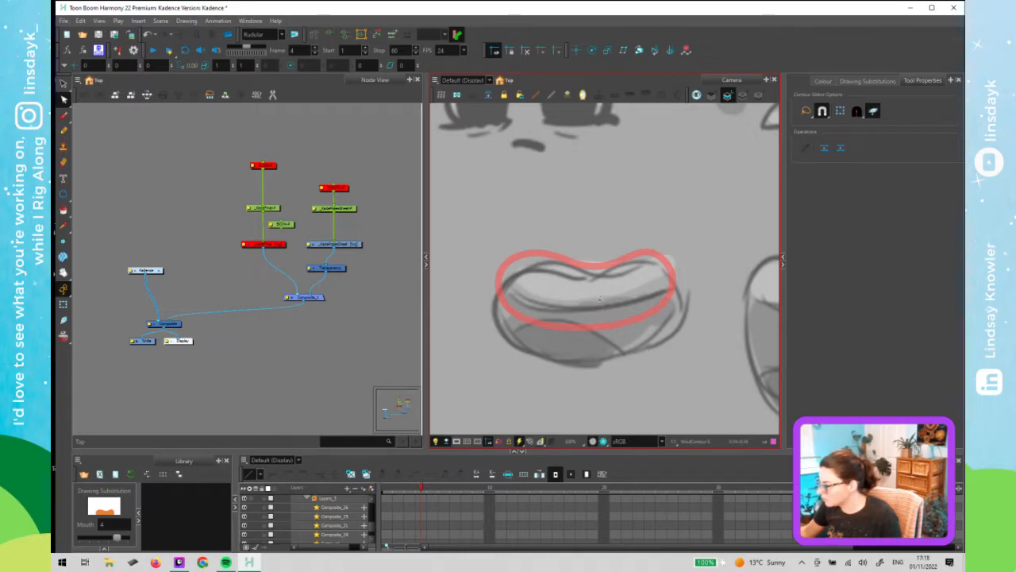
{"action": "mouse_move", "coordinate": [562, 195]}
{"action": "left_mouse_down"}
{"action": "mouse_move", "coordinate": [468, 350]}
{"action": "mouse_move", "coordinate": [528, 171]}
{"action": "mouse_move", "coordinate": [498, 206]}
{"action": "left_mouse_up"}
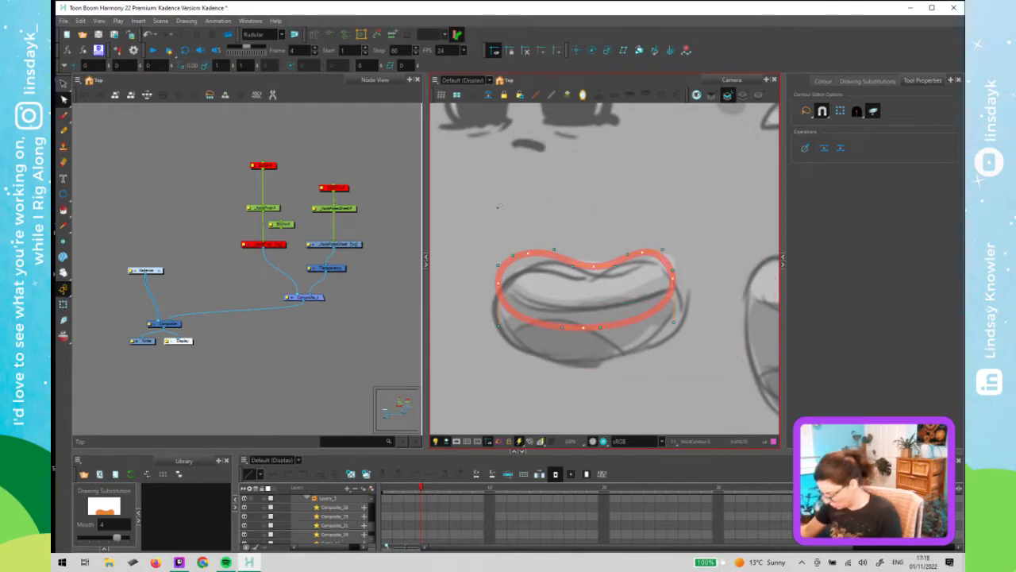
{"action": "key", "text": "Down"}
{"action": "key", "text": "Down"}
{"action": "key", "text": "Down"}
{"action": "key", "text": "Down"}
{"action": "key", "text": "Down"}
{"action": "key", "text": "Down"}
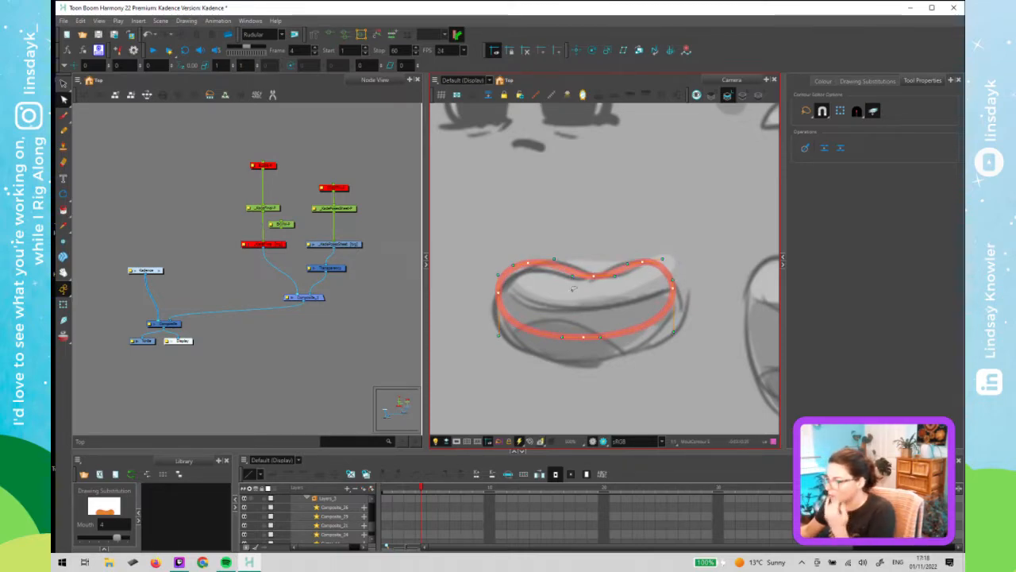
- Select the lower points of the frame 4 mouth outline and nudge them down three steps to enlarge the opening
{"action": "left_click", "coordinate": [607, 312]}
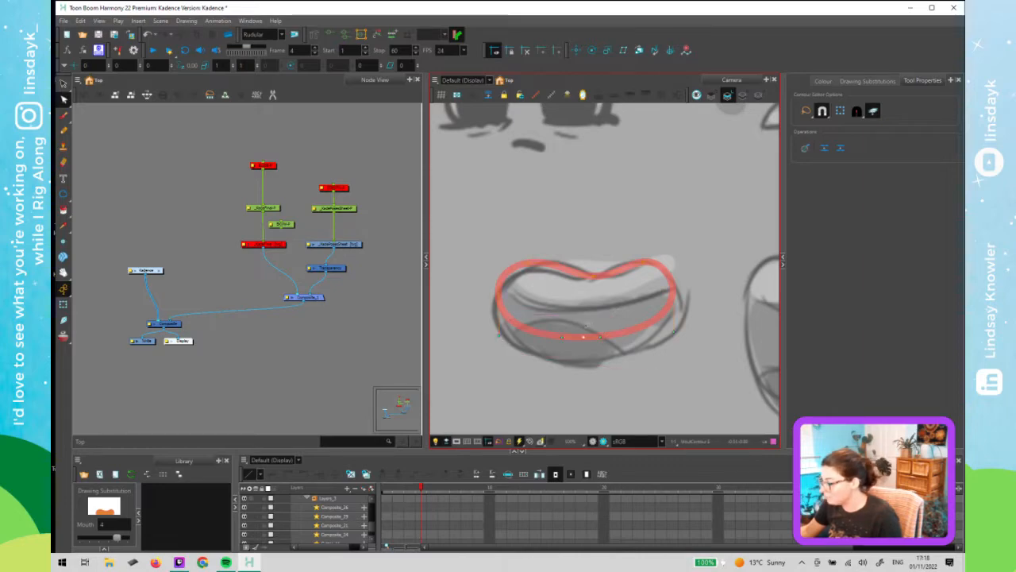
{"action": "left_click", "coordinate": [582, 318]}
{"action": "key", "text": "Down"}
{"action": "key", "text": "Down"}
{"action": "key", "text": "Down"}
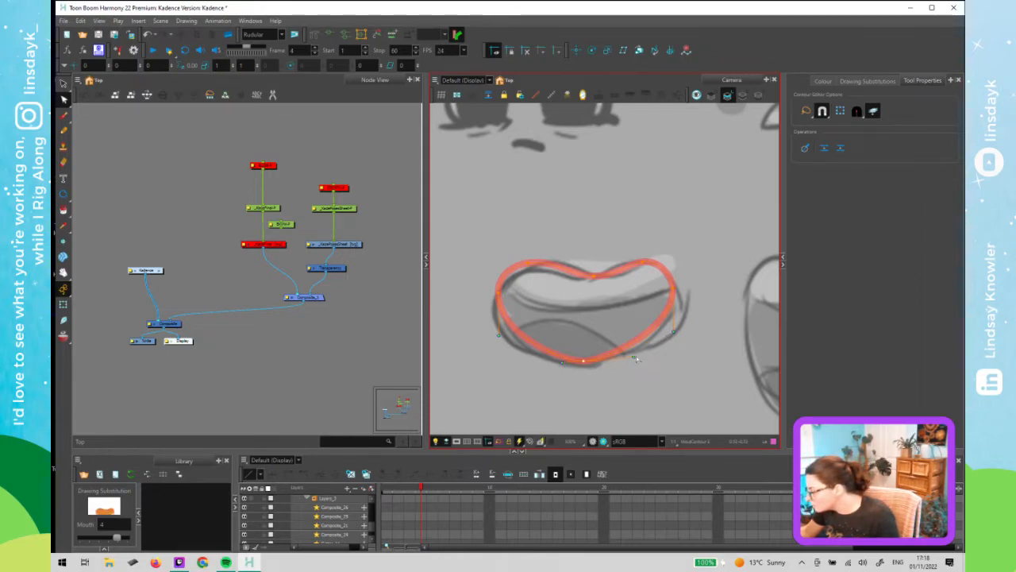
{"action": "left_click_drag", "start_coordinate": [635, 358], "coordinate": [638, 355]}
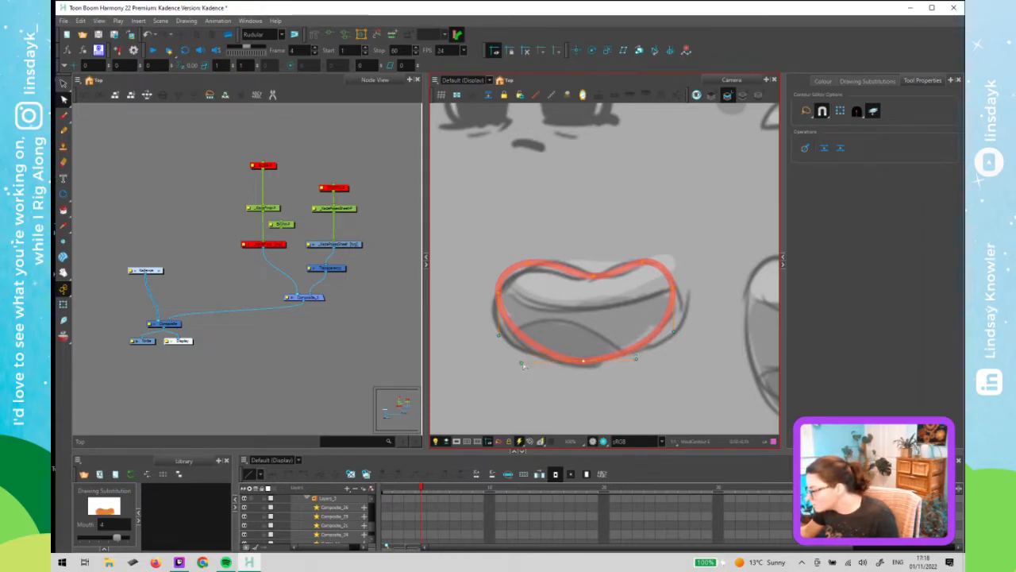
{"action": "left_click_drag", "start_coordinate": [523, 365], "coordinate": [566, 361]}
{"action": "left_click", "coordinate": [562, 356]}
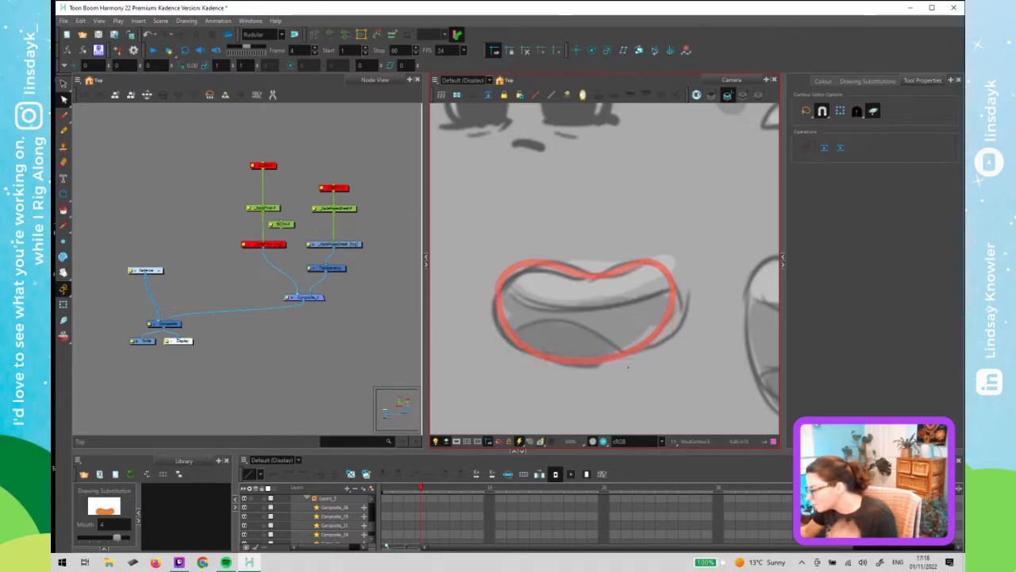
- Cut the mouth's fill shape from the Line Art layer and paste it into Colour Art, replacing the old inner mouth fill
{"action": "left_click", "coordinate": [576, 326]}
{"action": "key", "text": "alt+s"}
{"action": "left_click", "coordinate": [577, 325]}
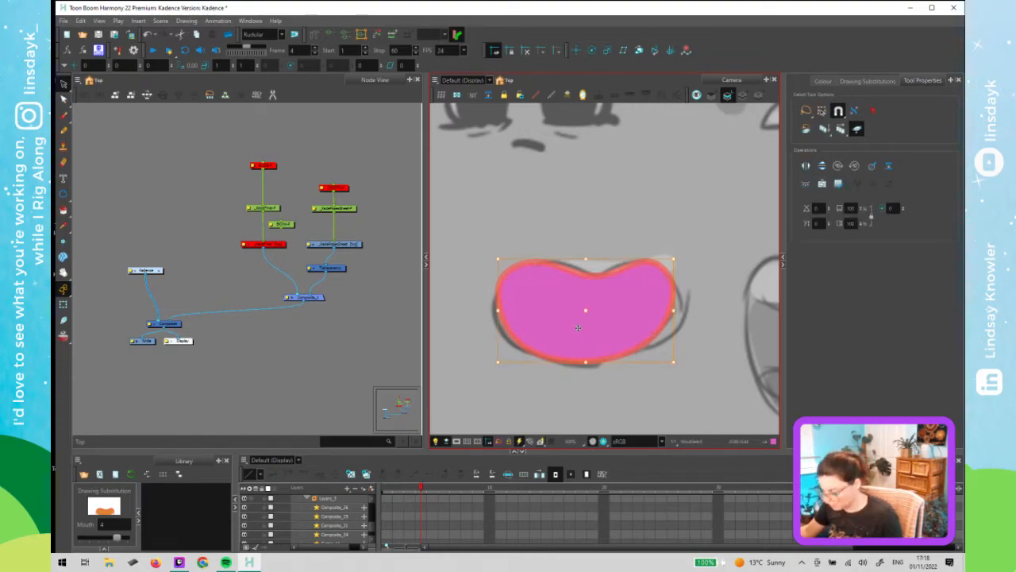
{"action": "key", "text": "ctrl+x"}
{"action": "left_click", "coordinate": [743, 97]}
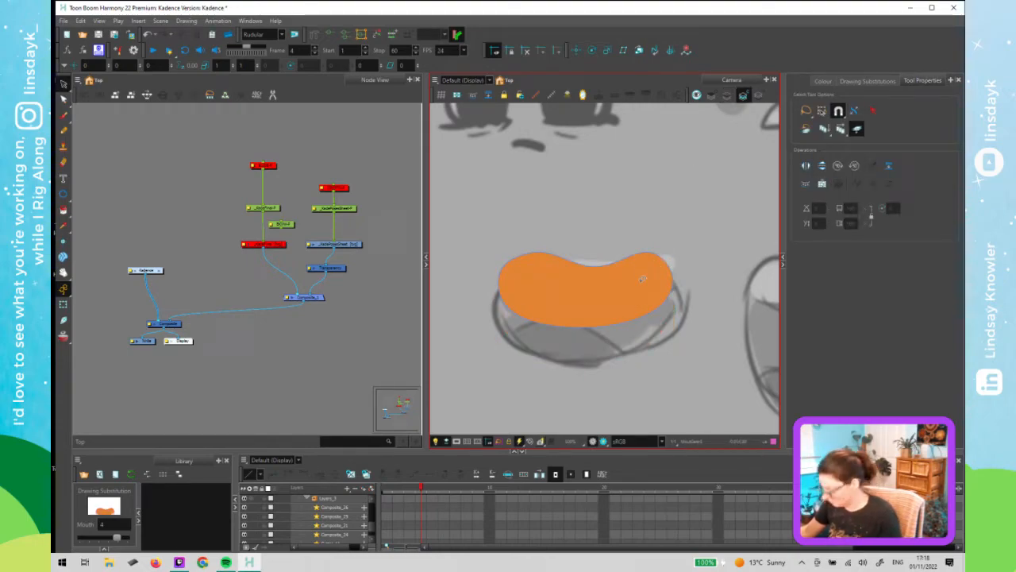
{"action": "left_click", "coordinate": [637, 283]}
{"action": "key", "text": "Delete"}
{"action": "key", "text": "ctrl+v"}
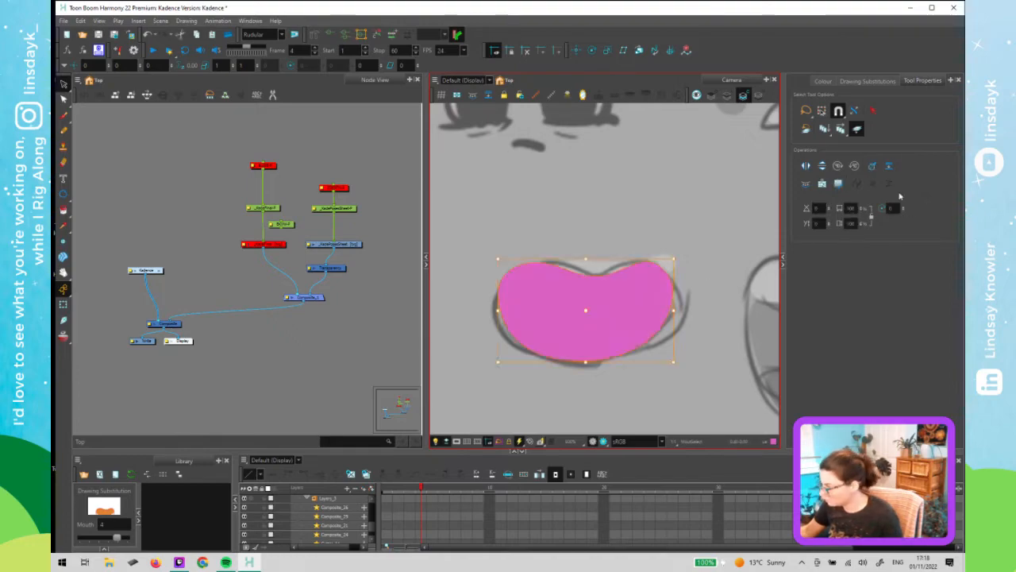
- Apply the Inner Mouth colour to the pasted fill and deselect it
{"action": "left_click", "coordinate": [825, 82]}
{"action": "left_click", "coordinate": [839, 211]}
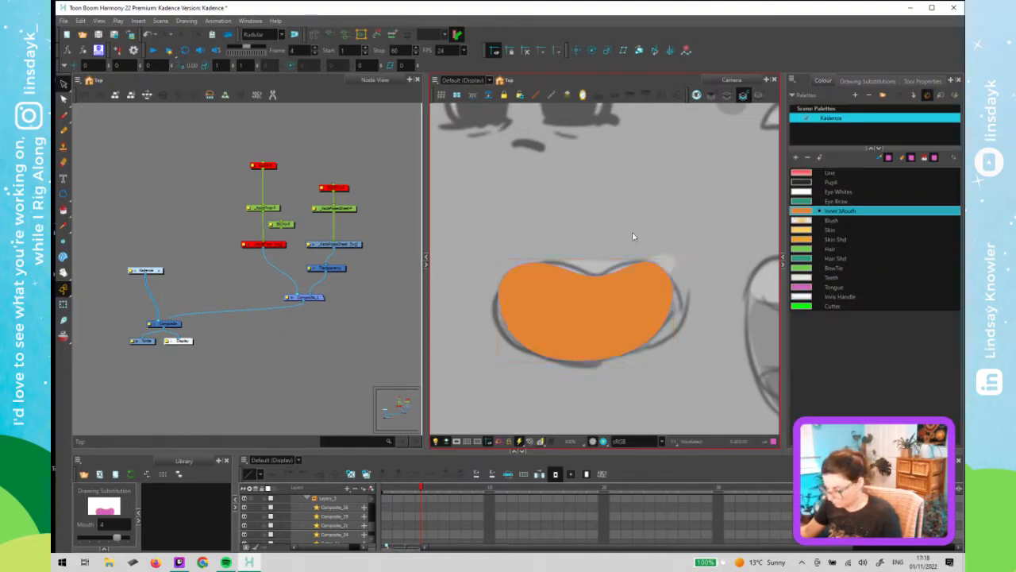
{"action": "key", "text": "shift+t"}
{"action": "left_click", "coordinate": [547, 377]}
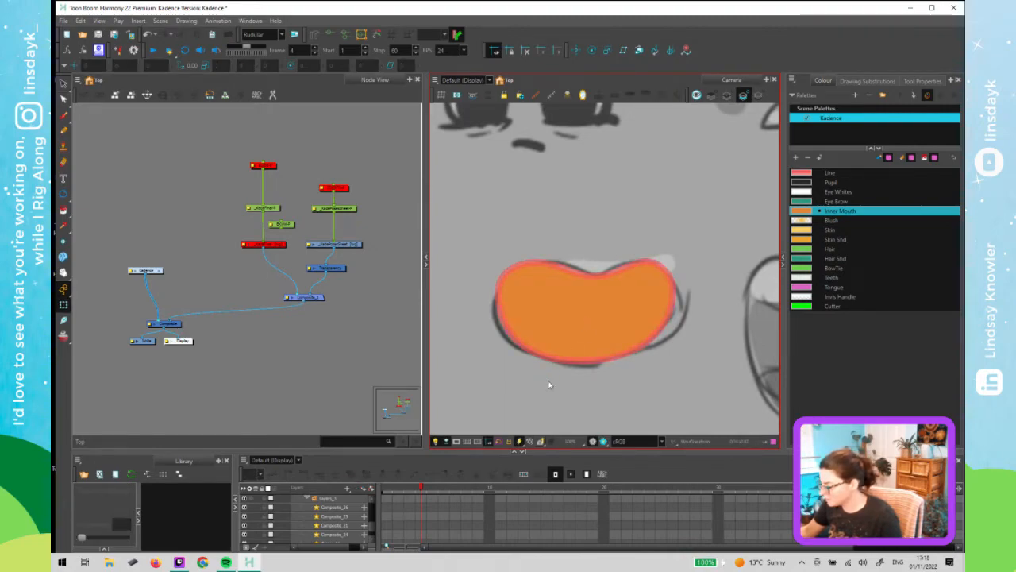
{"action": "scroll", "coordinate": [548, 385], "scroll_direction": "down", "scroll_amount": 4}
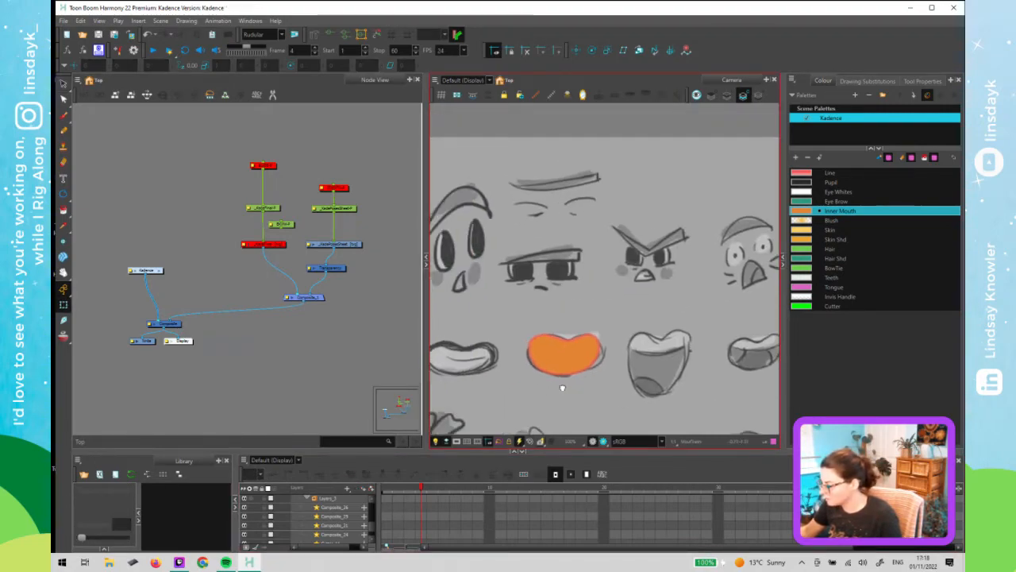
{"action": "left_click_drag", "start_coordinate": [562, 387], "coordinate": [601, 382]}
{"action": "mouse_move", "coordinate": [422, 489]}
{"action": "left_mouse_down"}
{"action": "mouse_move", "coordinate": [393, 496]}
{"action": "mouse_move", "coordinate": [424, 489]}
{"action": "mouse_move", "coordinate": [389, 500]}
{"action": "mouse_move", "coordinate": [411, 509]}
{"action": "mouse_move", "coordinate": [401, 511]}
{"action": "left_mouse_up"}
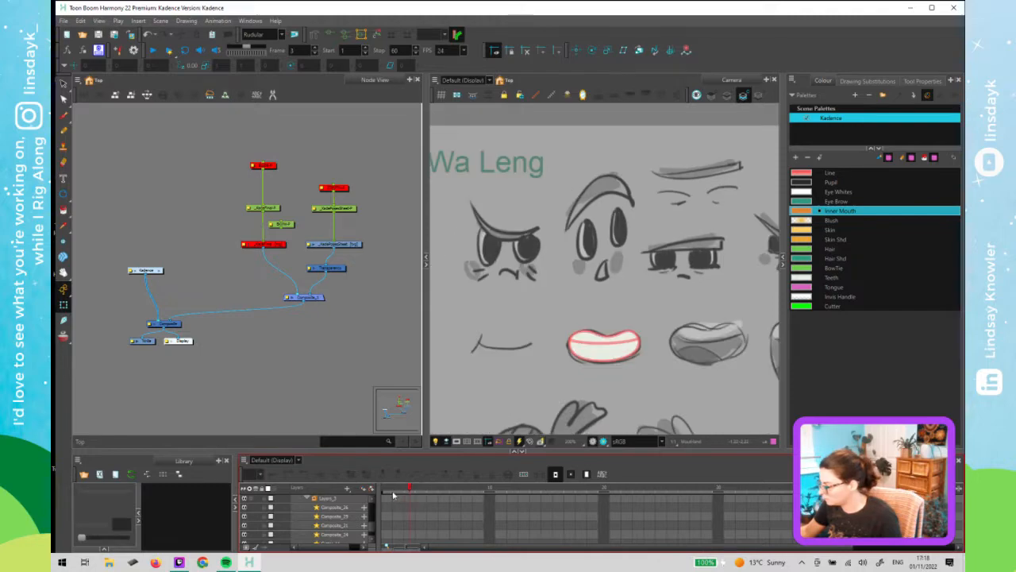
{"action": "right_click", "coordinate": [402, 511]}
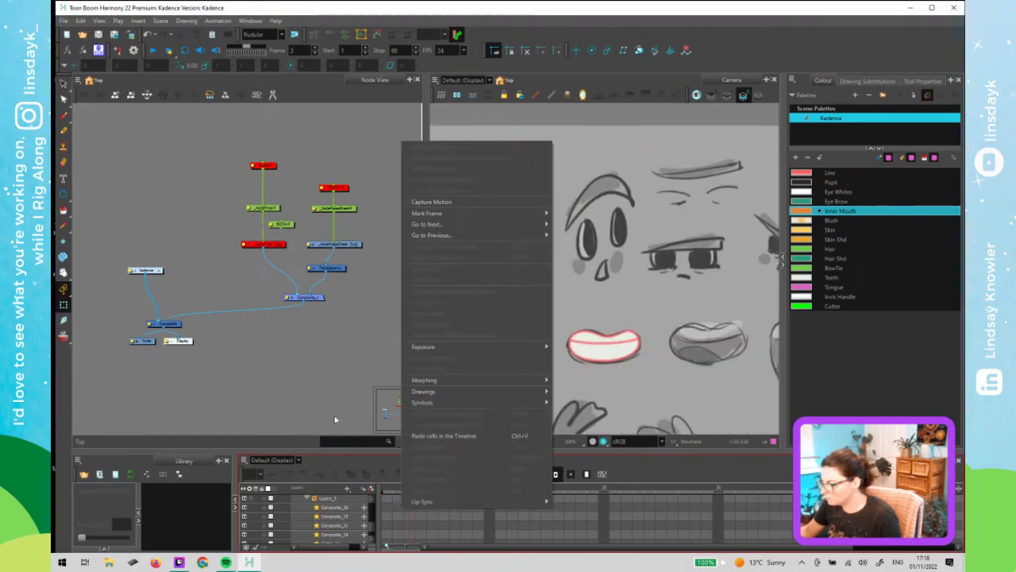
{"action": "key", "text": "Escape"}
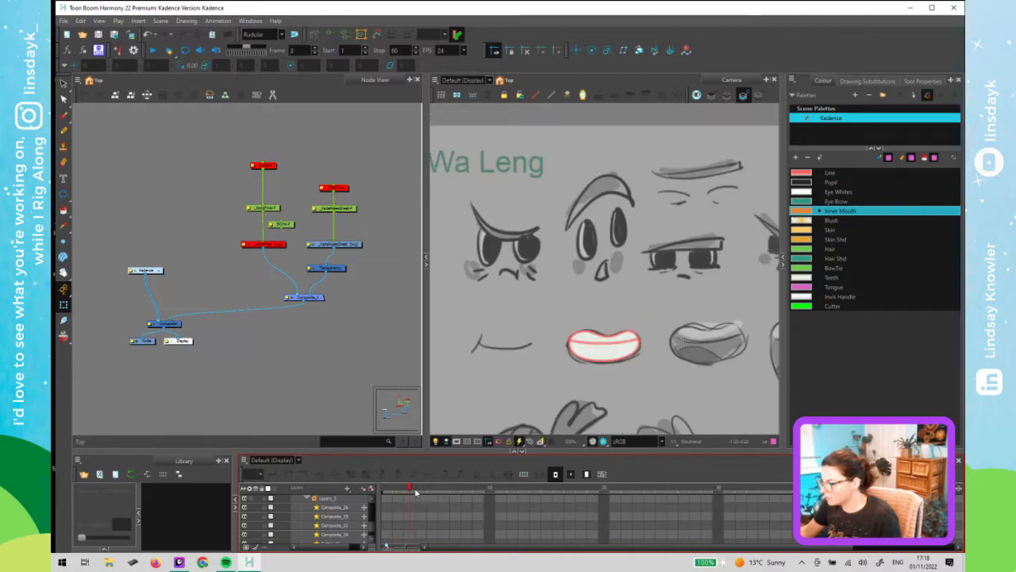
- Go to frame 3 and select the mouth's inner fill to check it
{"action": "mouse_move", "coordinate": [403, 492]}
{"action": "left_mouse_down"}
{"action": "mouse_move", "coordinate": [421, 494]}
{"action": "mouse_move", "coordinate": [400, 498]}
{"action": "left_mouse_up"}
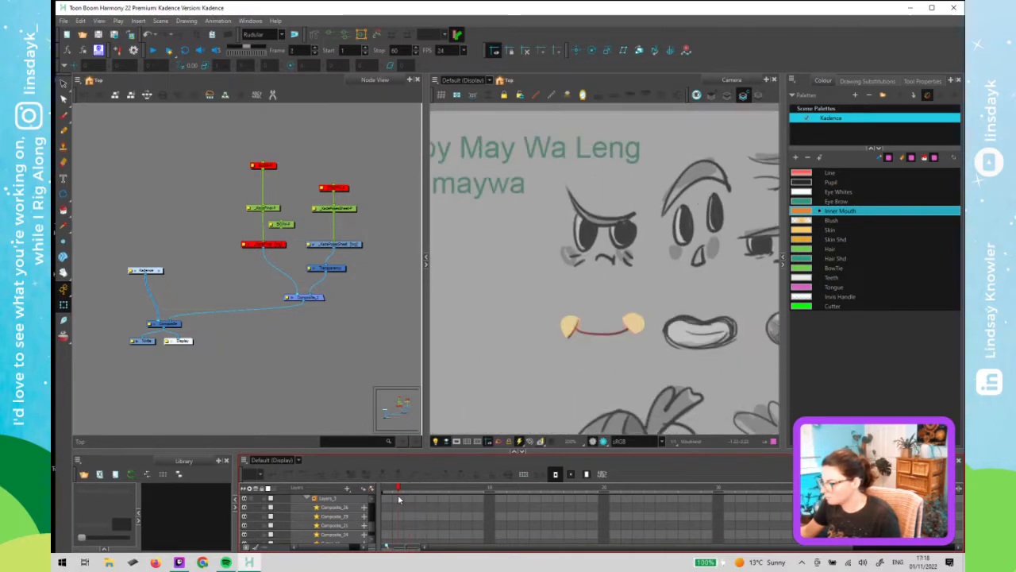
{"action": "left_click", "coordinate": [410, 498]}
{"action": "left_click", "coordinate": [611, 350]}
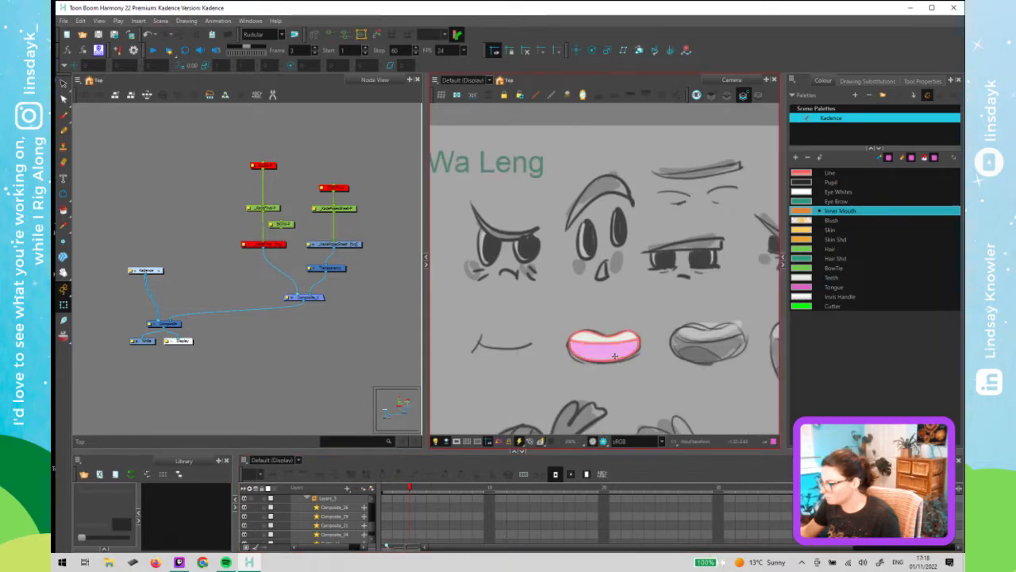
{"action": "left_click", "coordinate": [621, 362]}
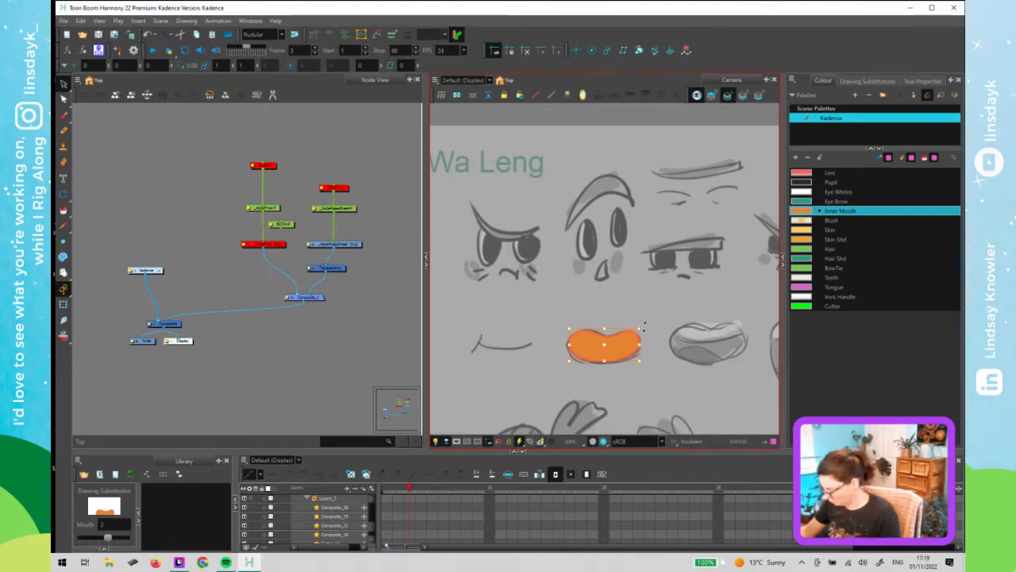
{"action": "left_click_drag", "start_coordinate": [645, 327], "coordinate": [643, 333]}
{"action": "left_click", "coordinate": [518, 417]}
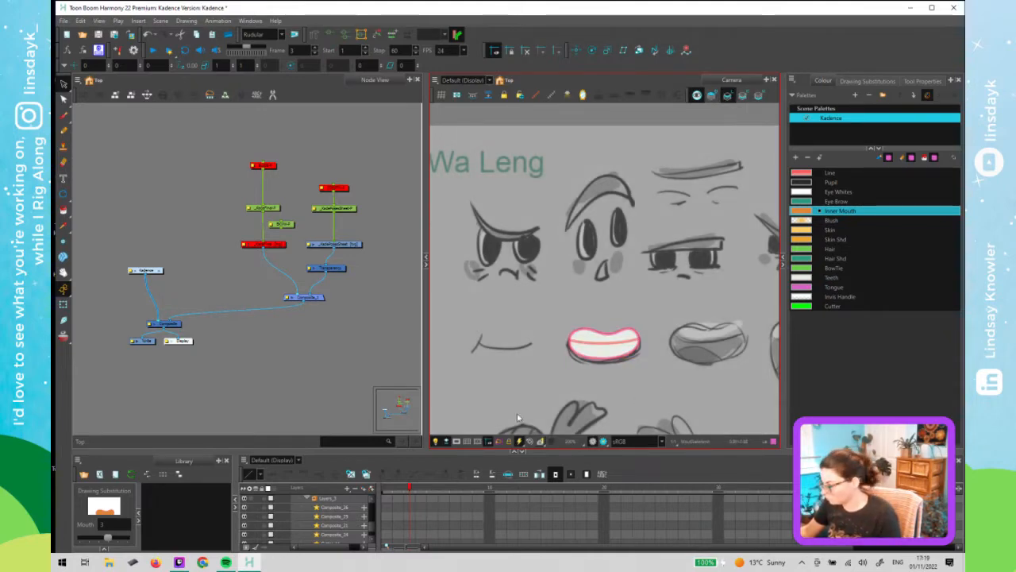
- Scrub between frames 2 and 3 to compare the mouth poses
{"action": "key", "text": "shift+2"}
{"action": "left_click", "coordinate": [382, 359]}
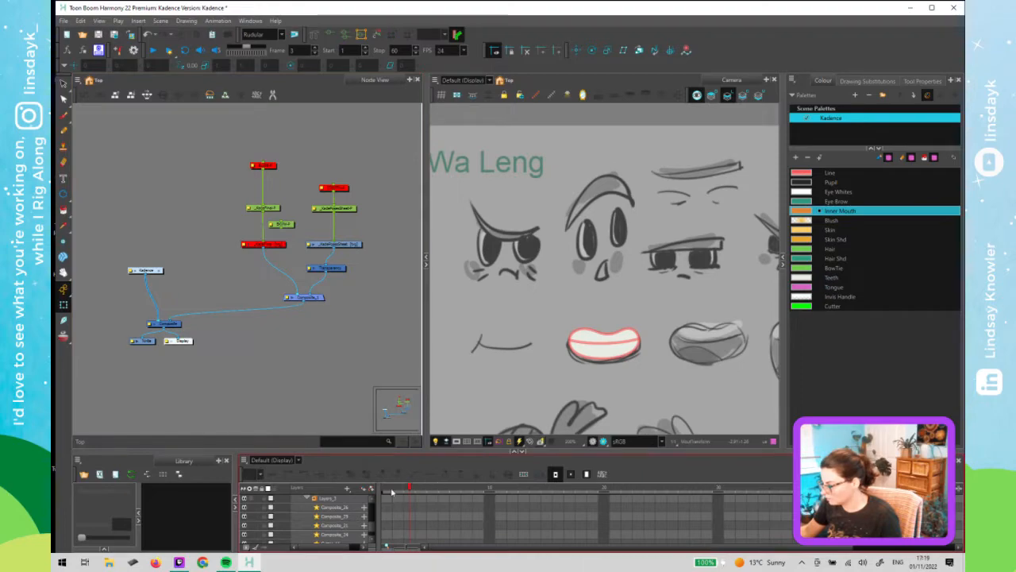
{"action": "mouse_move", "coordinate": [391, 492]}
{"action": "left_mouse_down"}
{"action": "mouse_move", "coordinate": [422, 496]}
{"action": "mouse_move", "coordinate": [403, 500]}
{"action": "left_mouse_up"}
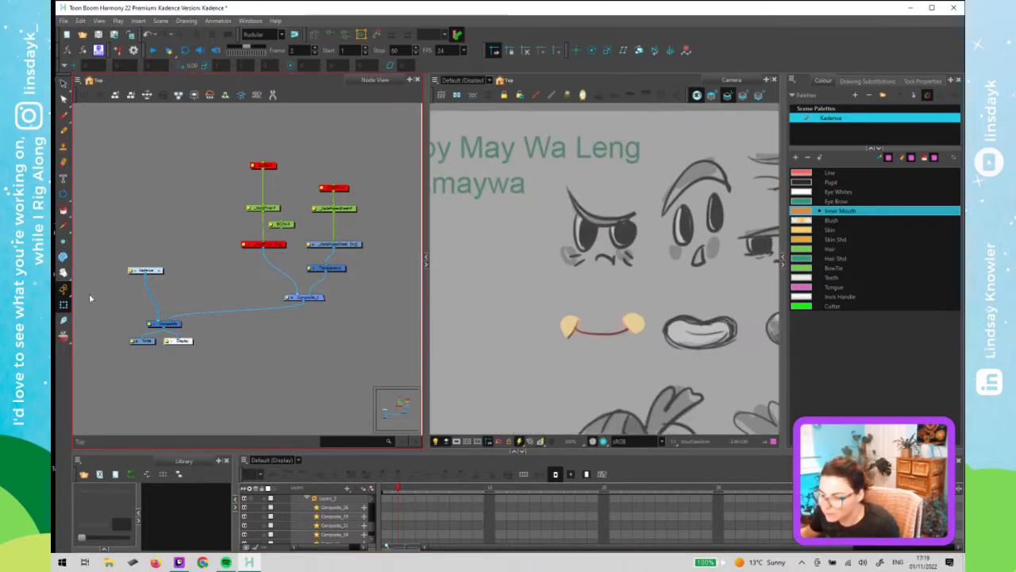
{"action": "left_click", "coordinate": [400, 489]}
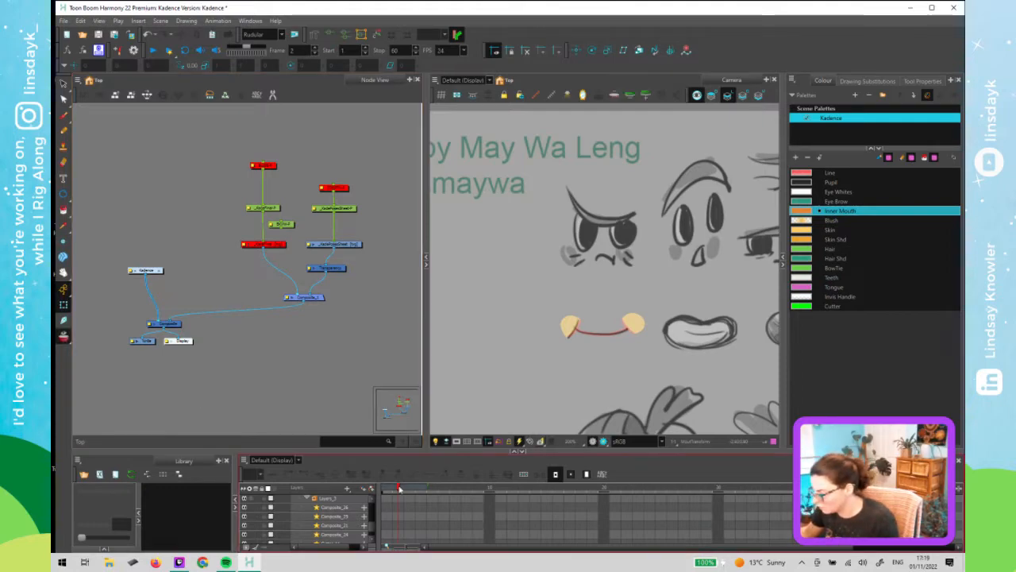
{"action": "left_click_drag", "start_coordinate": [399, 489], "coordinate": [411, 490]}
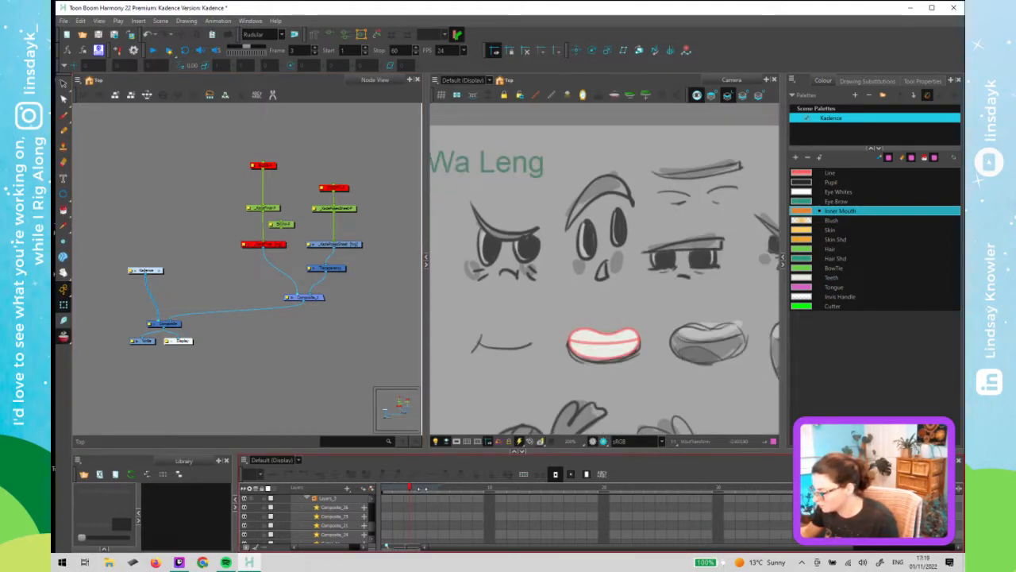
- Zoom in on the mouth and nudge the inner mouth fill upward on frame 3
{"action": "left_click", "coordinate": [312, 366]}
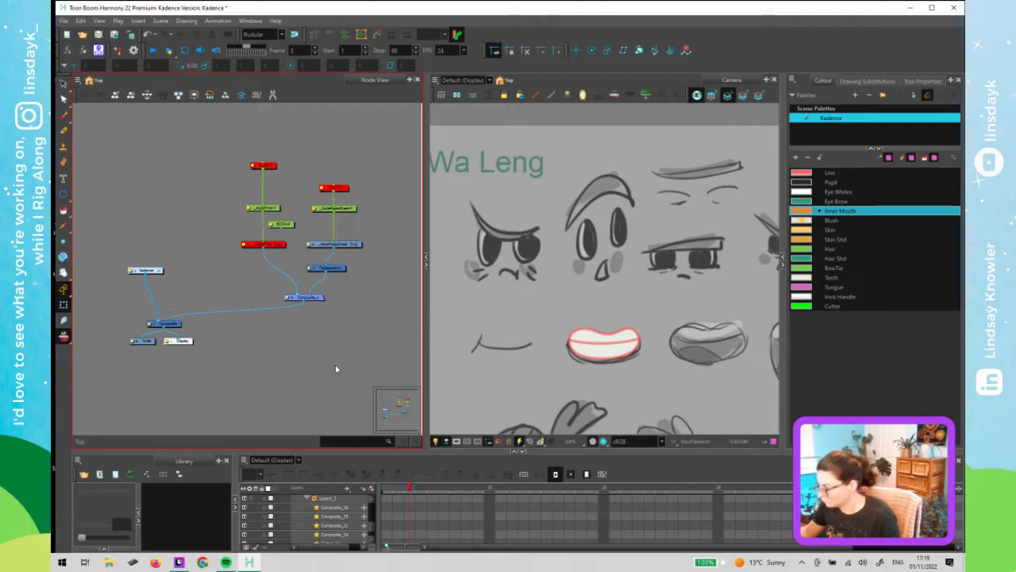
{"action": "left_click", "coordinate": [603, 343]}
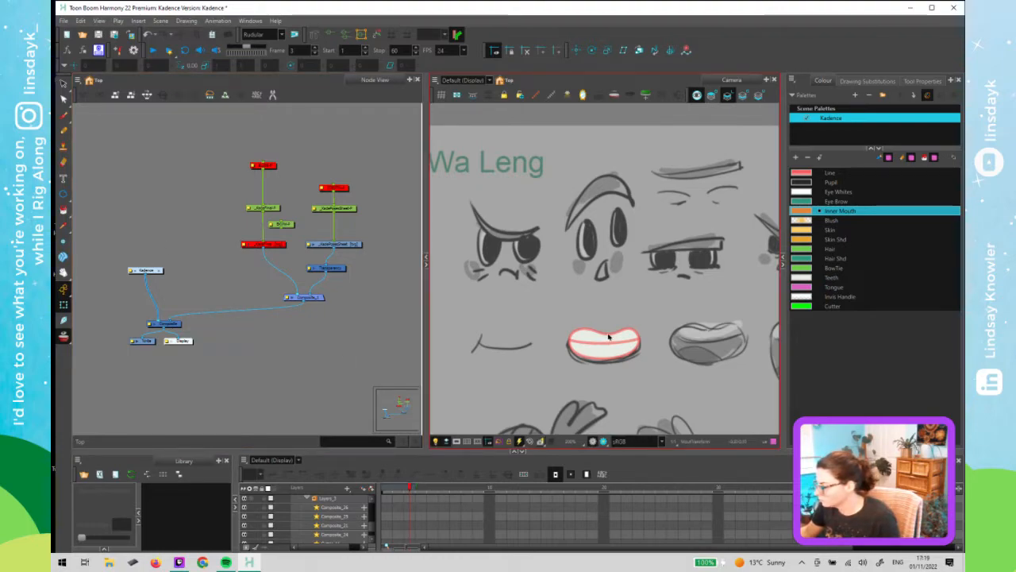
{"action": "scroll", "coordinate": [605, 337], "scroll_direction": "up", "scroll_amount": 3}
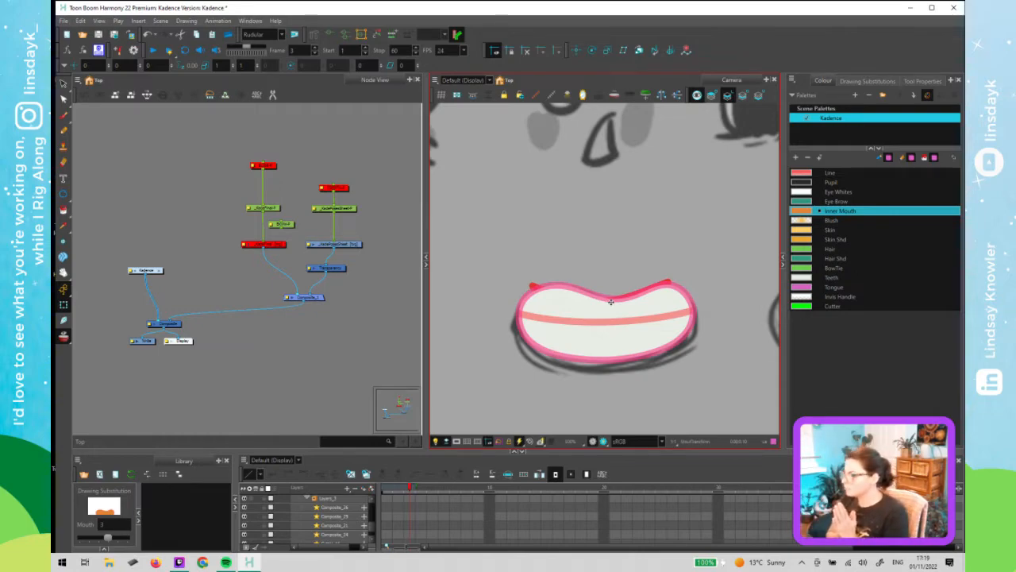
{"action": "left_click", "coordinate": [561, 310]}
{"action": "key", "text": "d"}
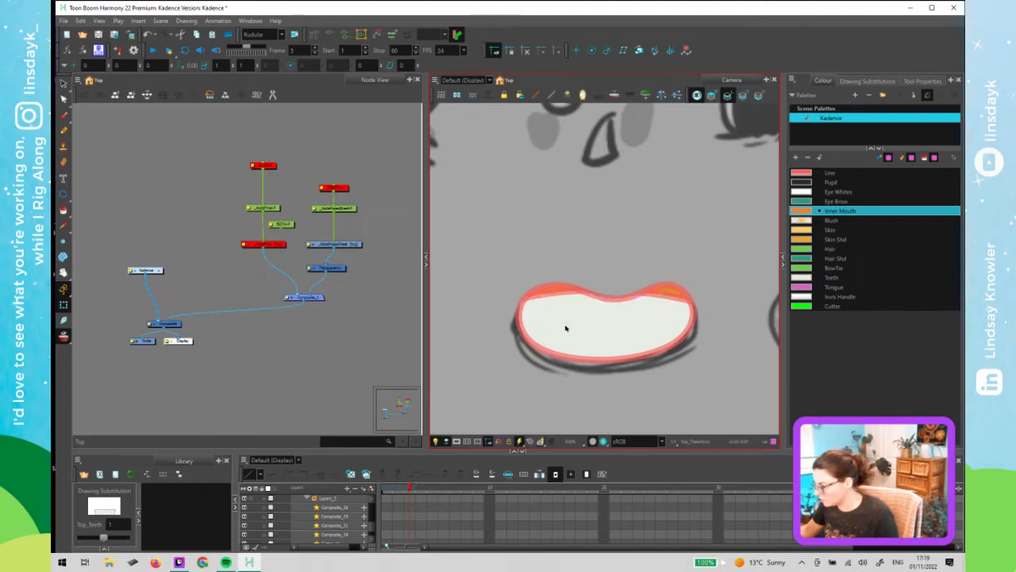
{"action": "left_click", "coordinate": [565, 327]}
{"action": "key", "text": "d"}
{"action": "left_click", "coordinate": [624, 303]}
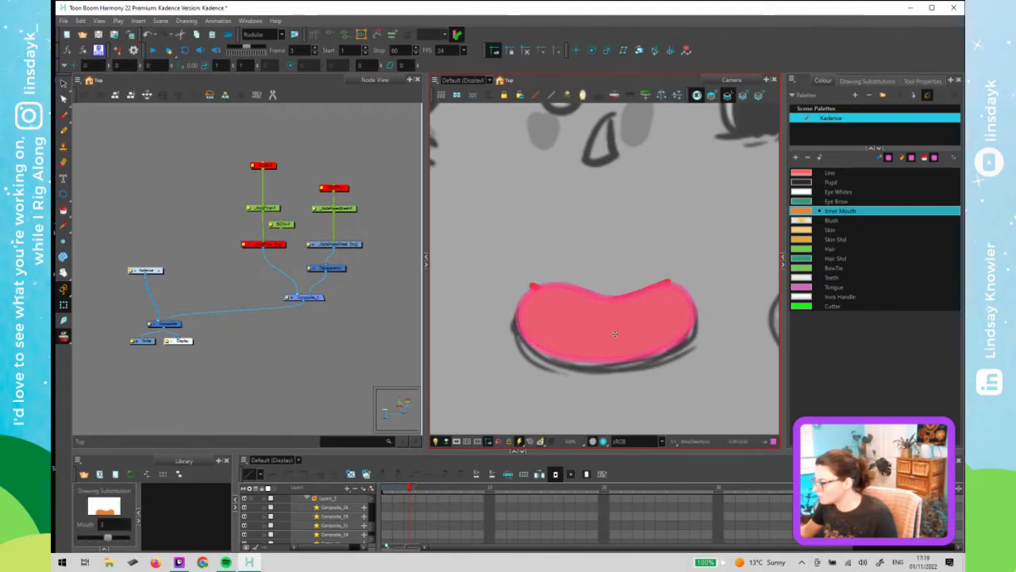
{"action": "left_click", "coordinate": [613, 316]}
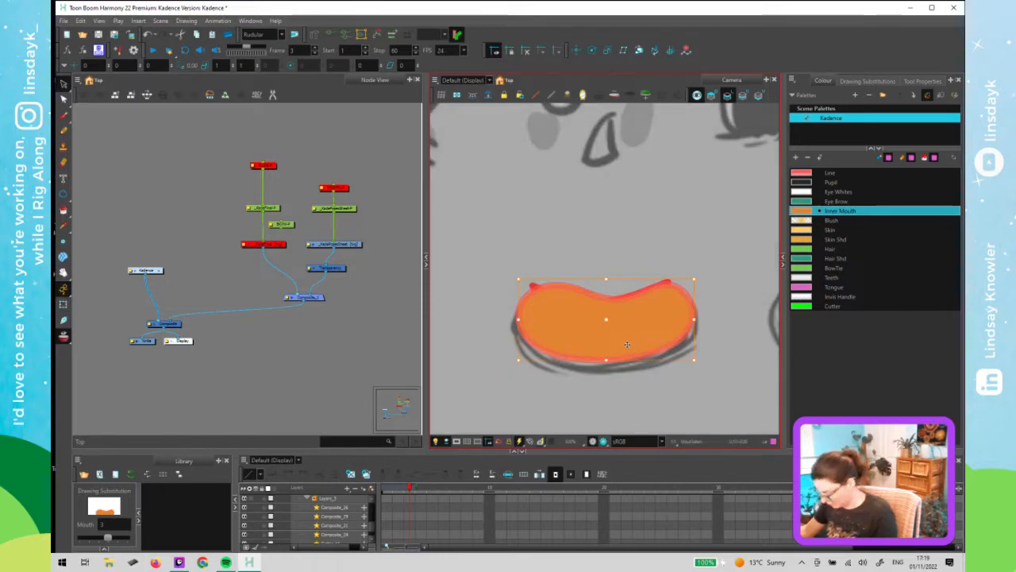
{"action": "key", "text": "Up"}
{"action": "key", "text": "Up"}
{"action": "key", "text": "Up"}
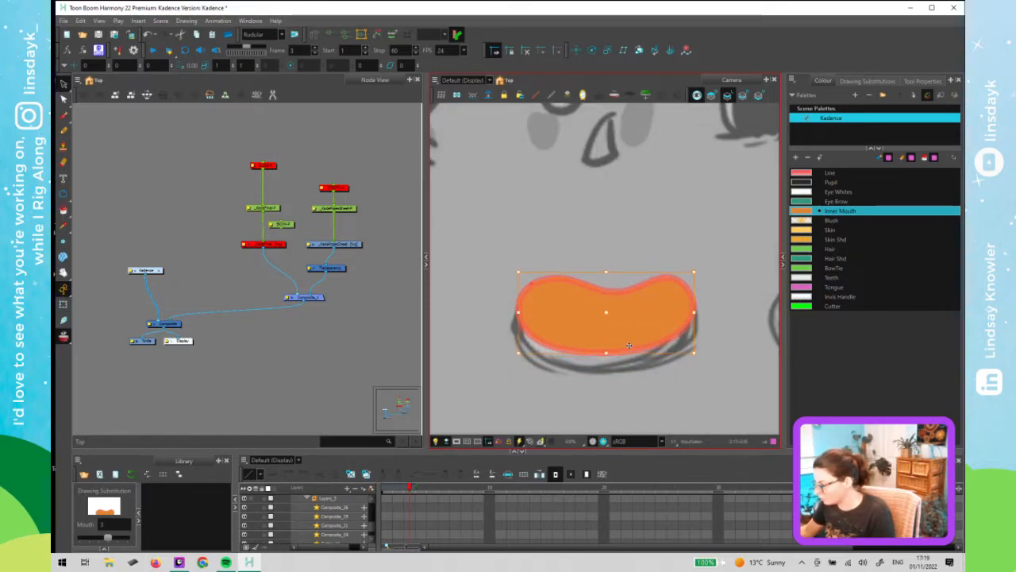
{"action": "key", "text": "shift+t"}
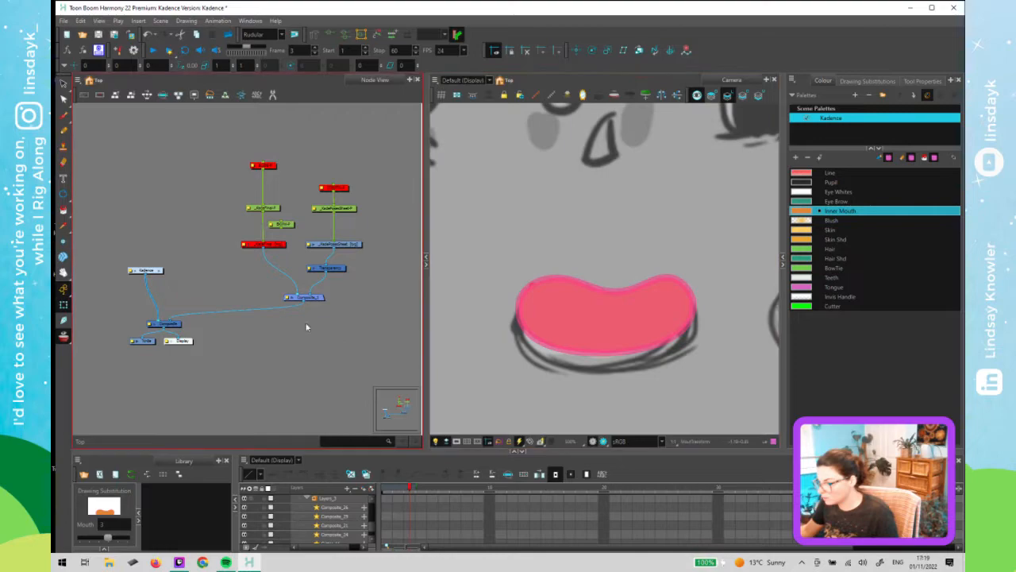
- Step back and forth between frames 3 and 4 to compare the inner mouth fill positions
{"action": "left_click", "coordinate": [270, 288]}
{"action": "key", "text": "."}
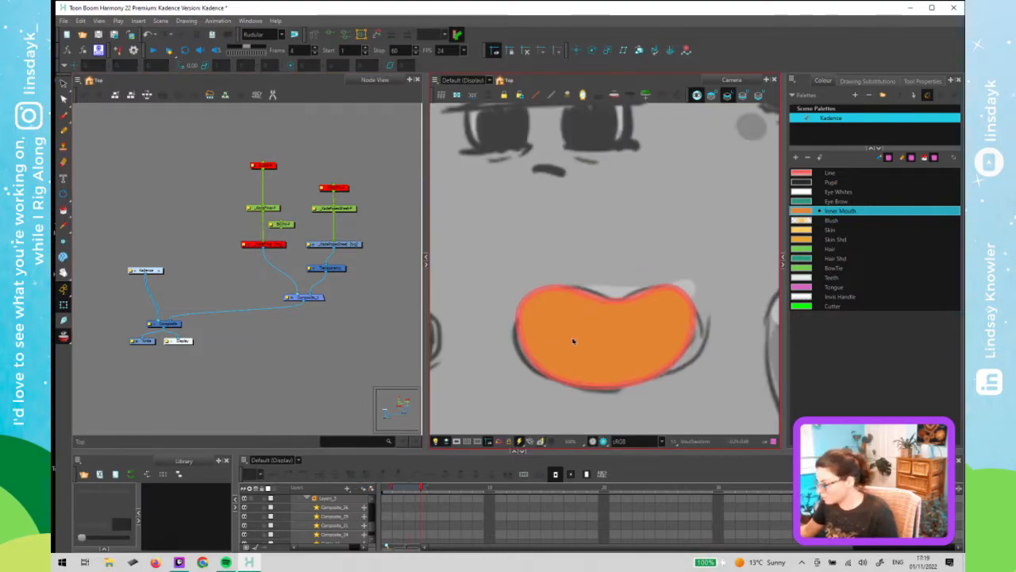
{"action": "key", "text": "."}
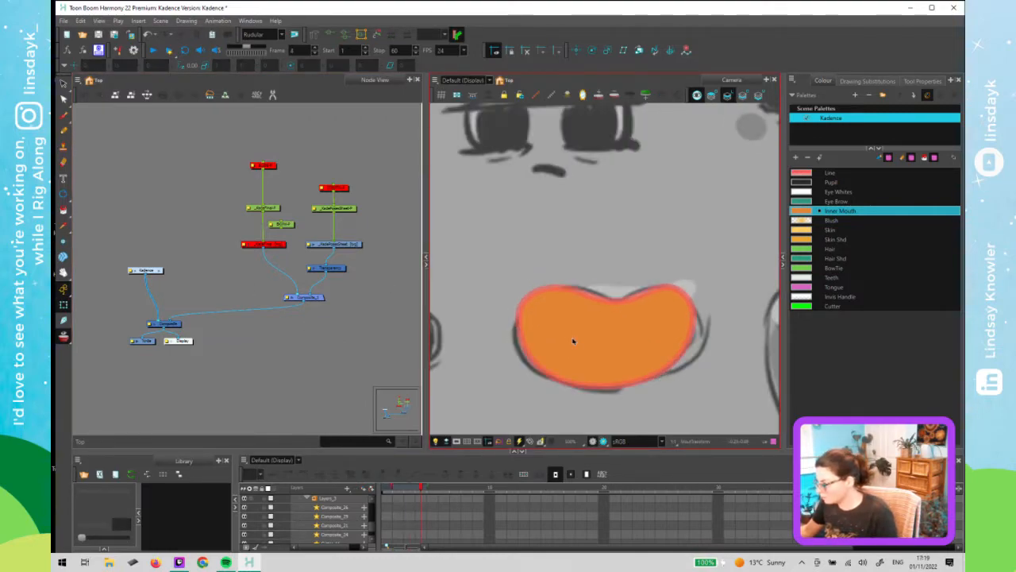
{"action": "key", "text": "."}
{"action": "key", "text": "."}
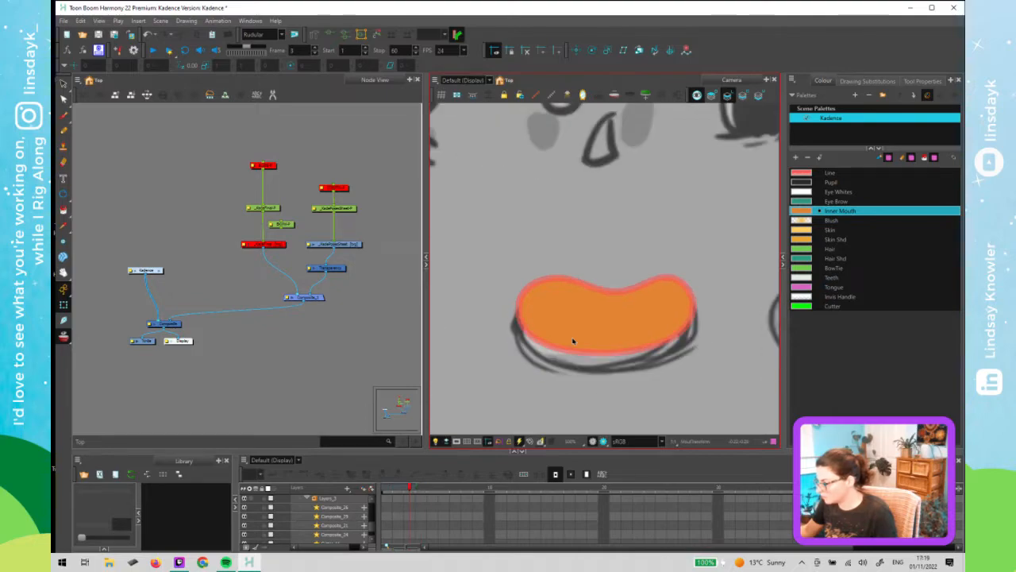
{"action": "key", "text": "."}
{"action": "key", "text": "."}
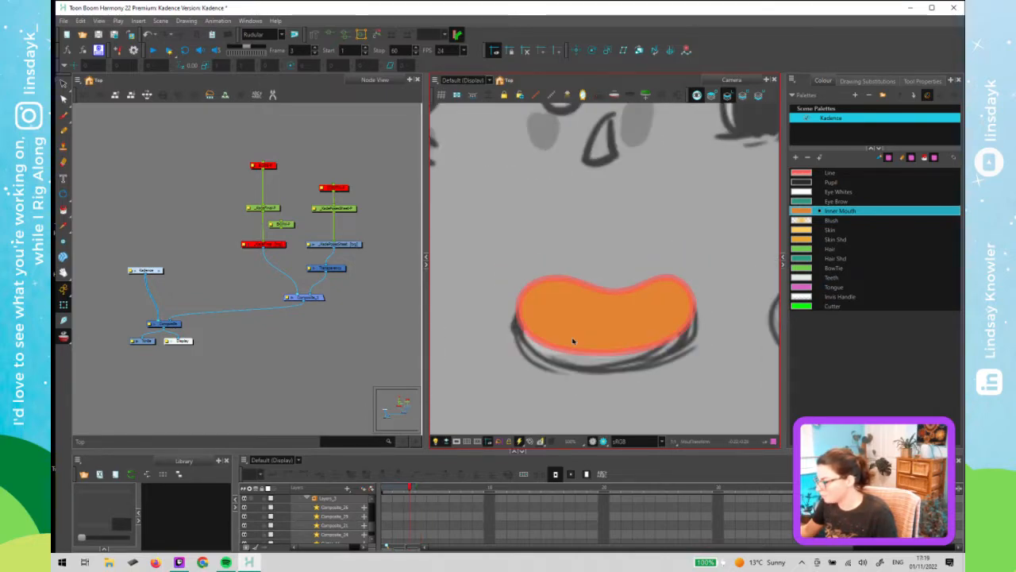
{"action": "key", "text": "."}
{"action": "key", "text": "."}
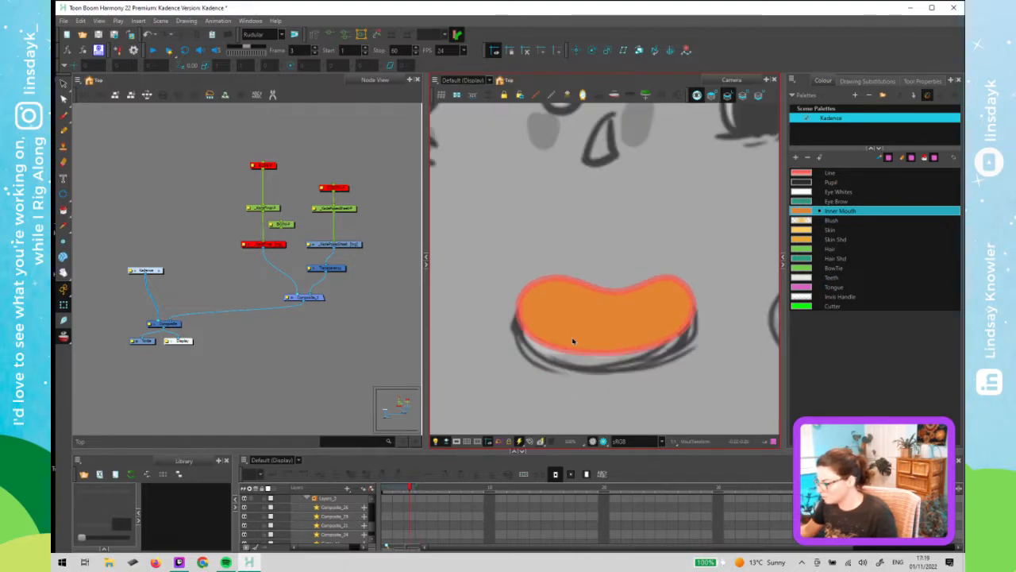
{"action": "key", "text": "."}
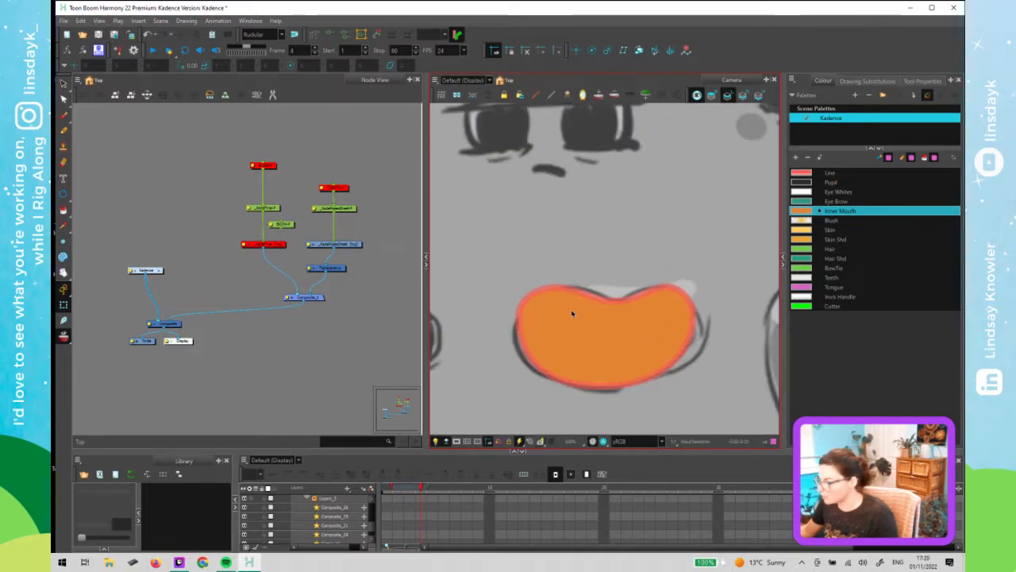
- Select the inner mouth fill on frame 4 and nudge it upward four steps
{"action": "left_click", "coordinate": [615, 334]}
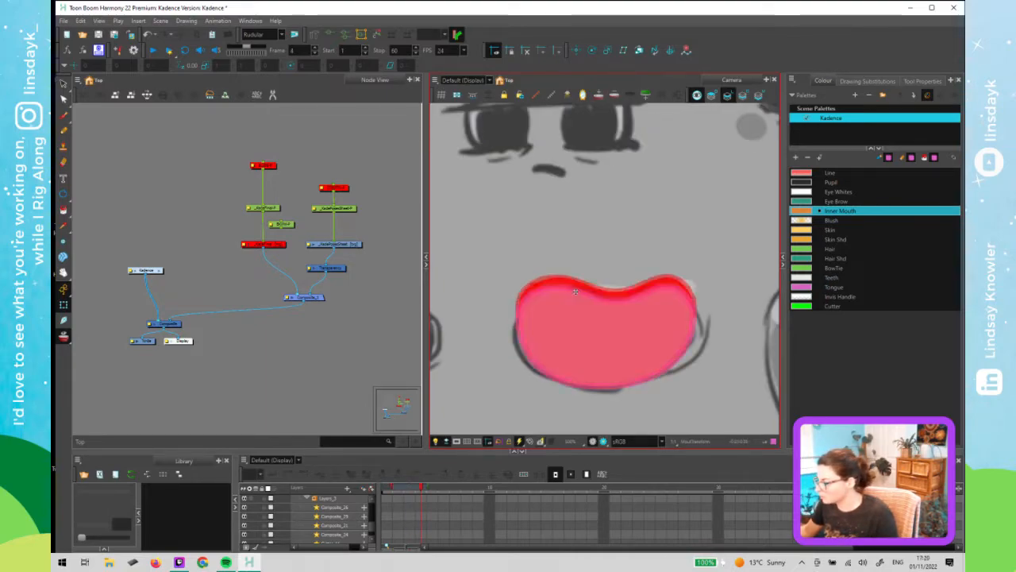
{"action": "key", "text": "alt+s"}
{"action": "left_click", "coordinate": [615, 332]}
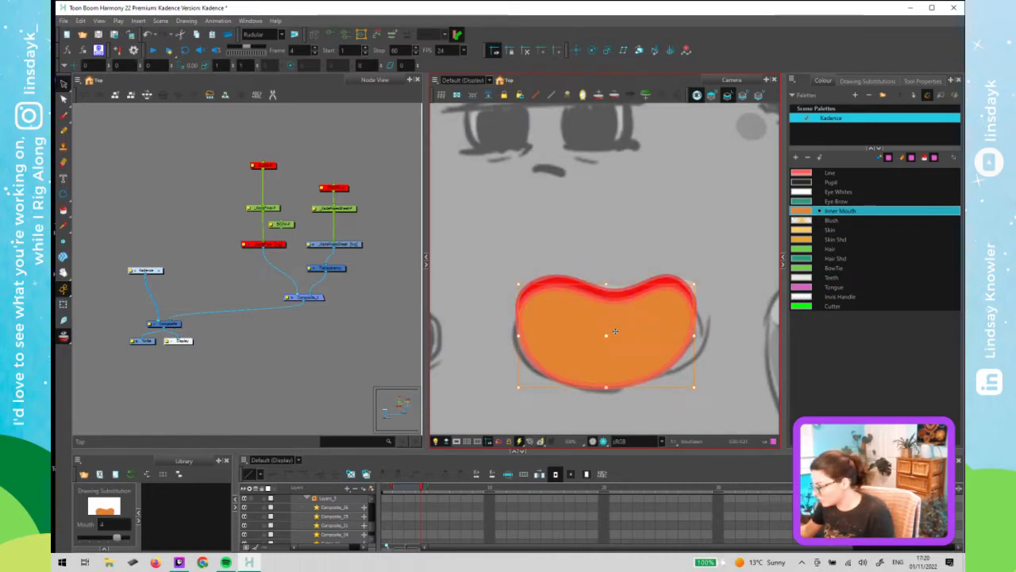
{"action": "key", "text": "Up"}
{"action": "key", "text": "Up"}
{"action": "key", "text": "Up"}
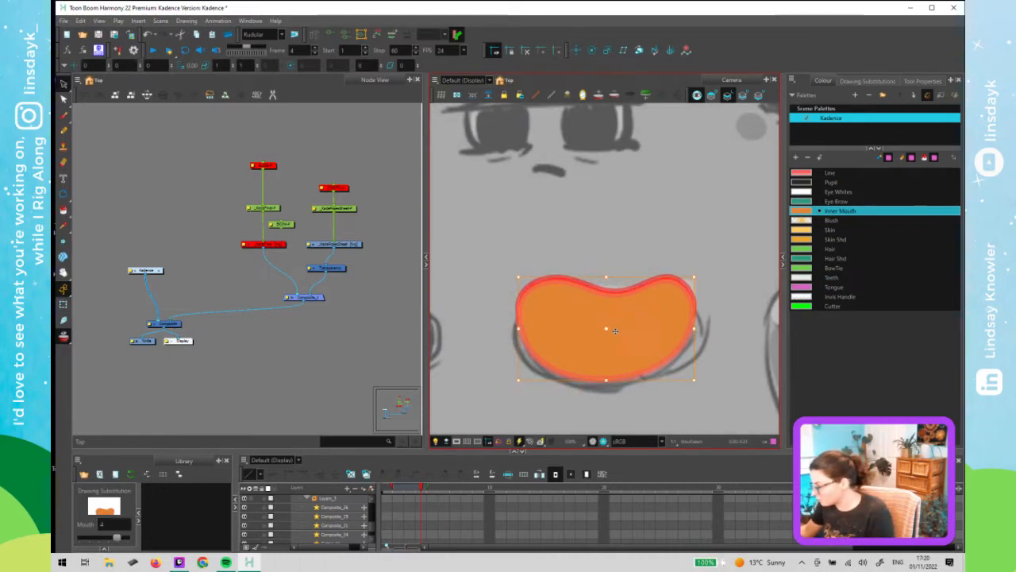
{"action": "key", "text": "Up"}
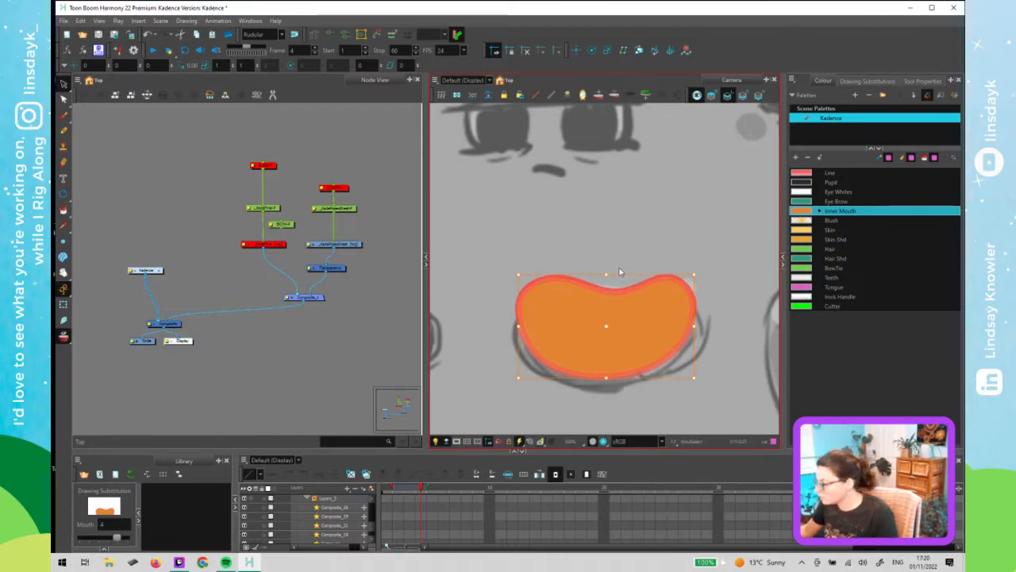
{"action": "key", "text": "shift+t"}
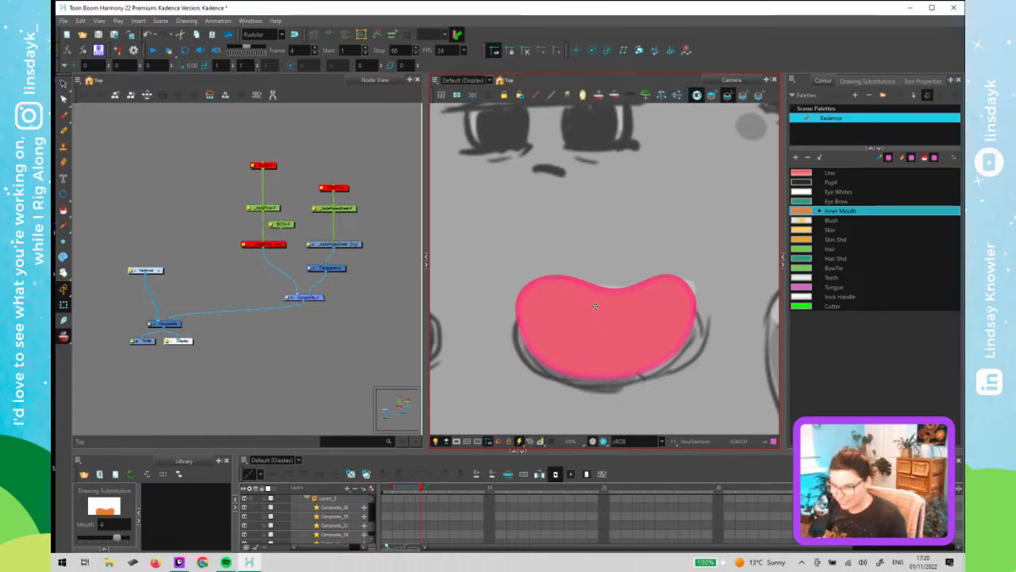
- Select the mouth's peg node and nudge it upward on frame 4, checking frames 3 and 4
{"action": "left_click", "coordinate": [408, 286]}
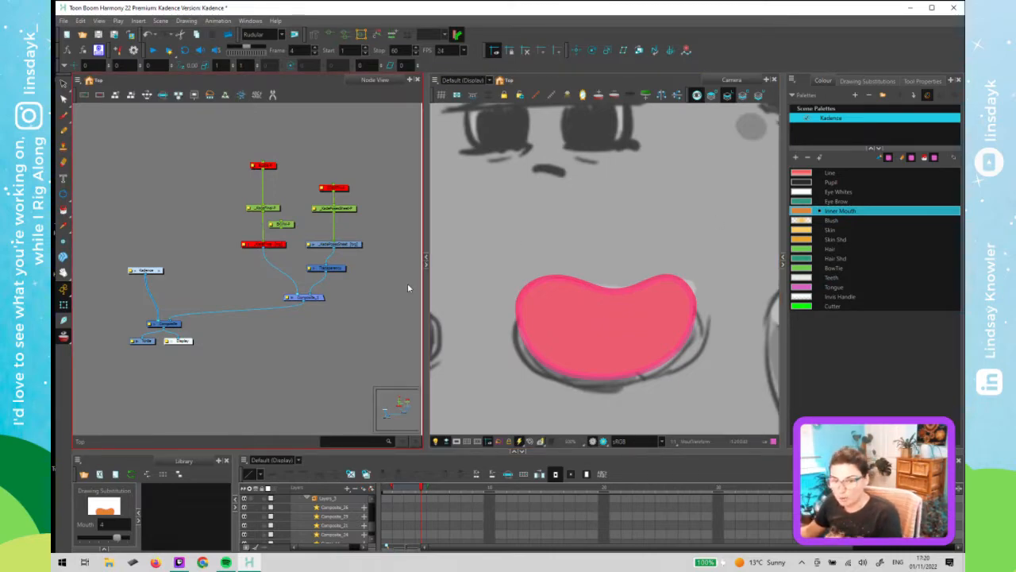
{"action": "left_click", "coordinate": [348, 209]}
{"action": "left_click", "coordinate": [480, 270]}
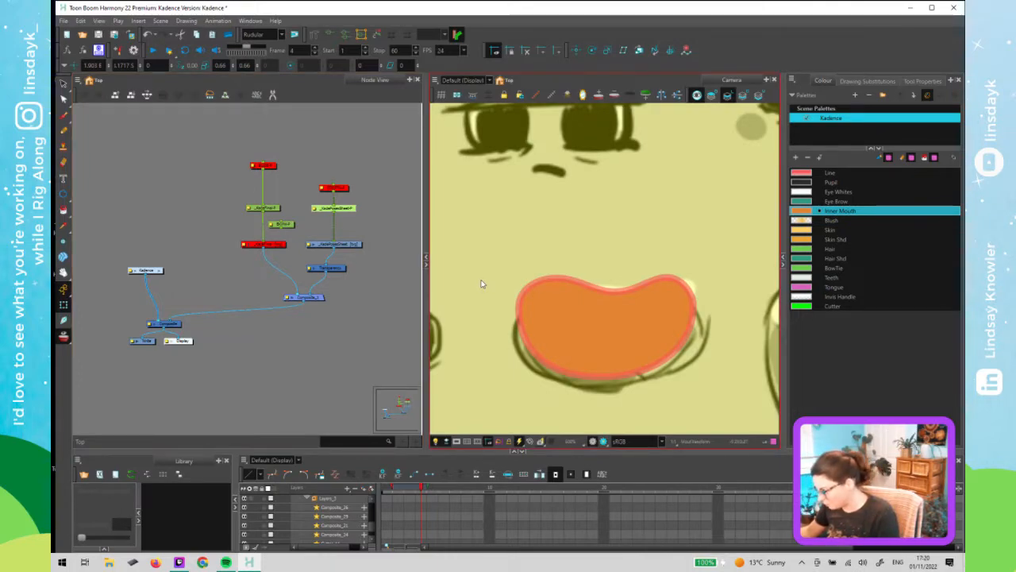
{"action": "key", "text": "Up"}
{"action": "key", "text": "Up"}
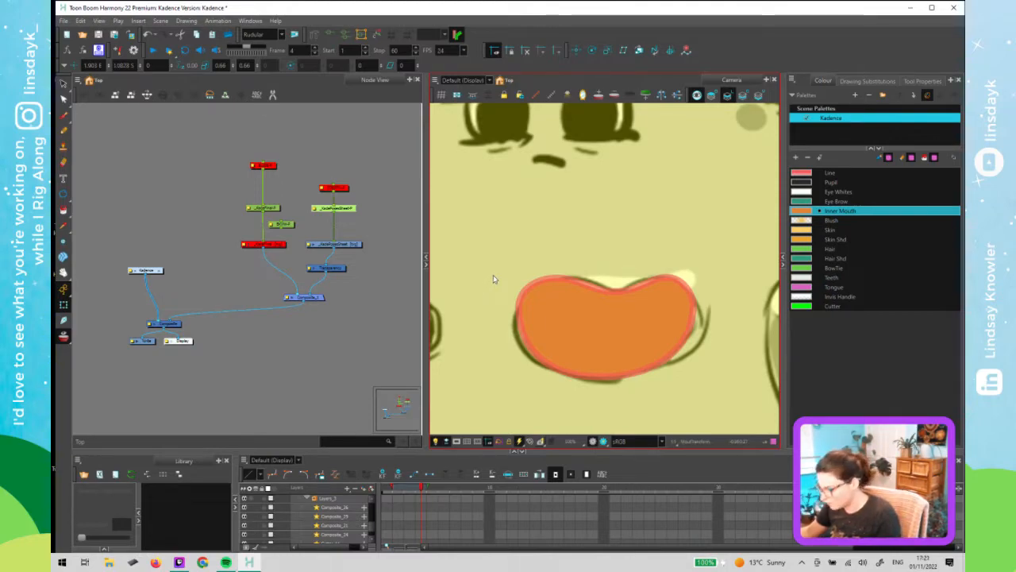
{"action": "key", "text": "Up"}
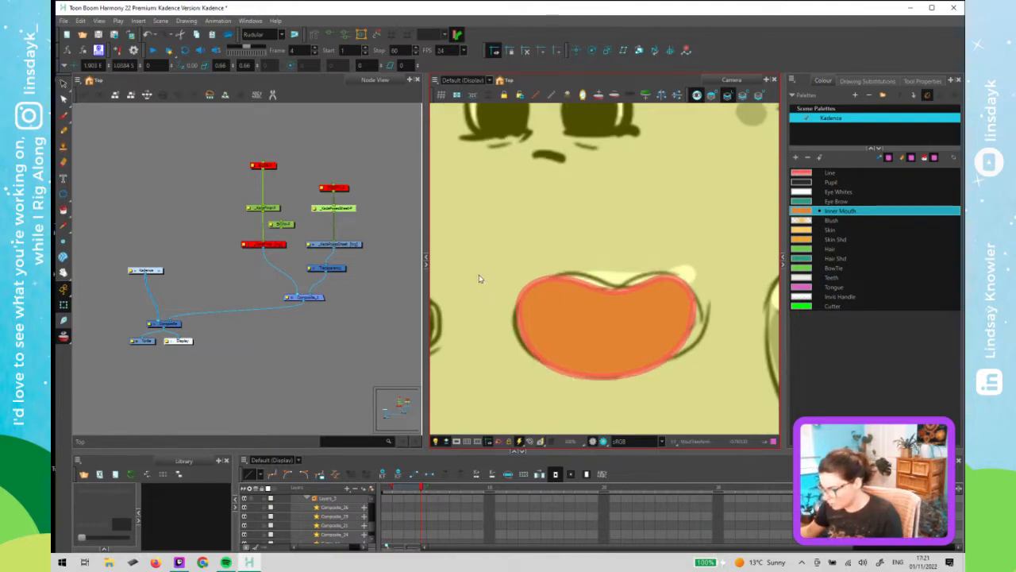
{"action": "key", "text": "comma"}
{"action": "key", "text": "comma"}
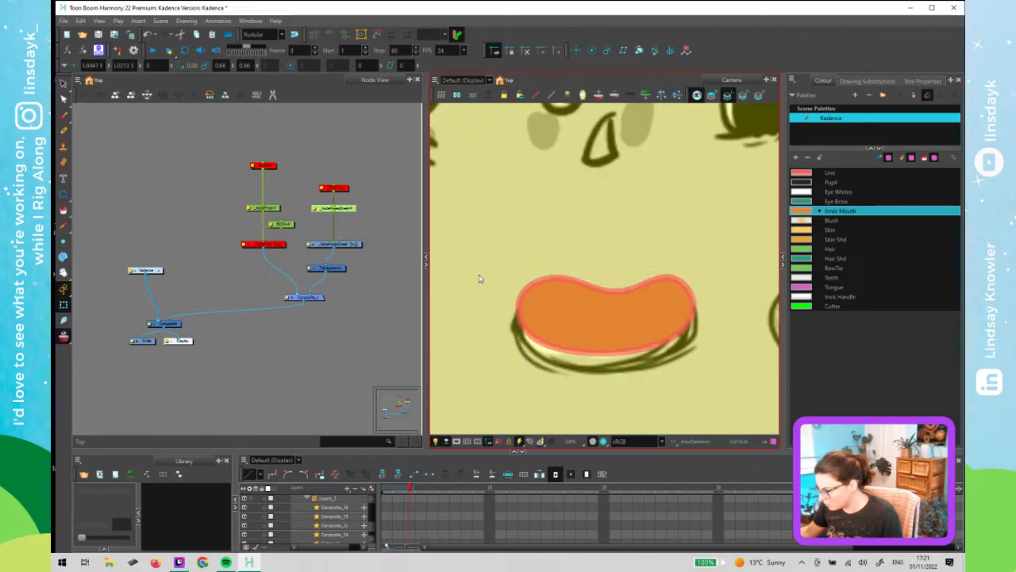
{"action": "key", "text": "period"}
{"action": "key", "text": "period"}
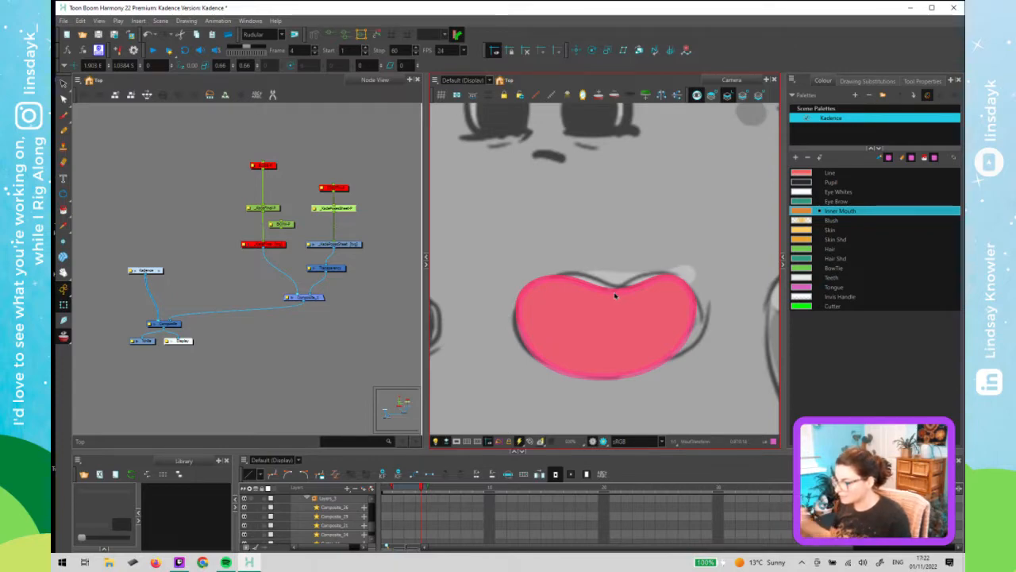
- Scrub the timeline across frames 2 to 5 to compare the mouth poses
{"action": "left_click", "coordinate": [614, 295]}
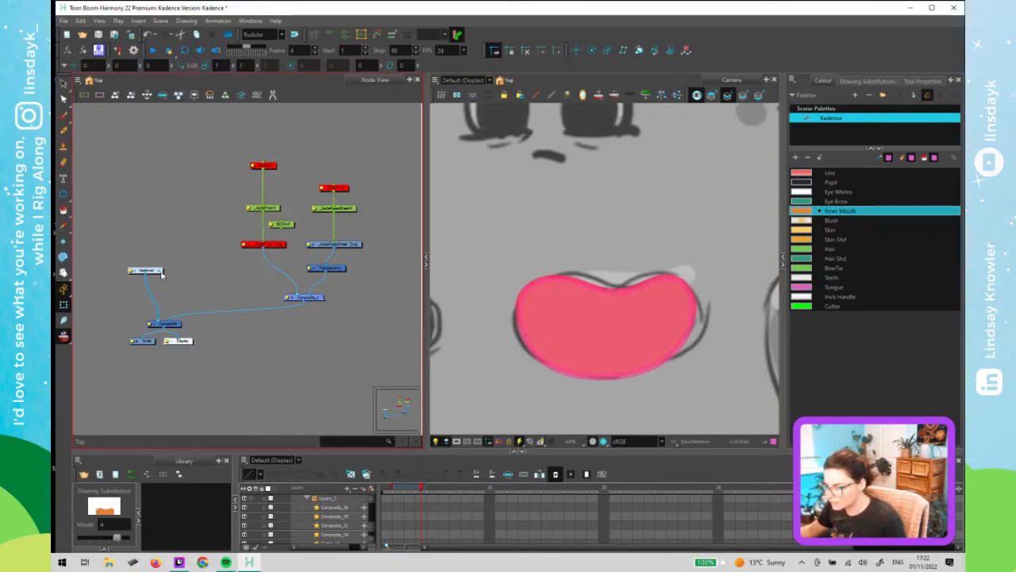
{"action": "left_click", "coordinate": [581, 350]}
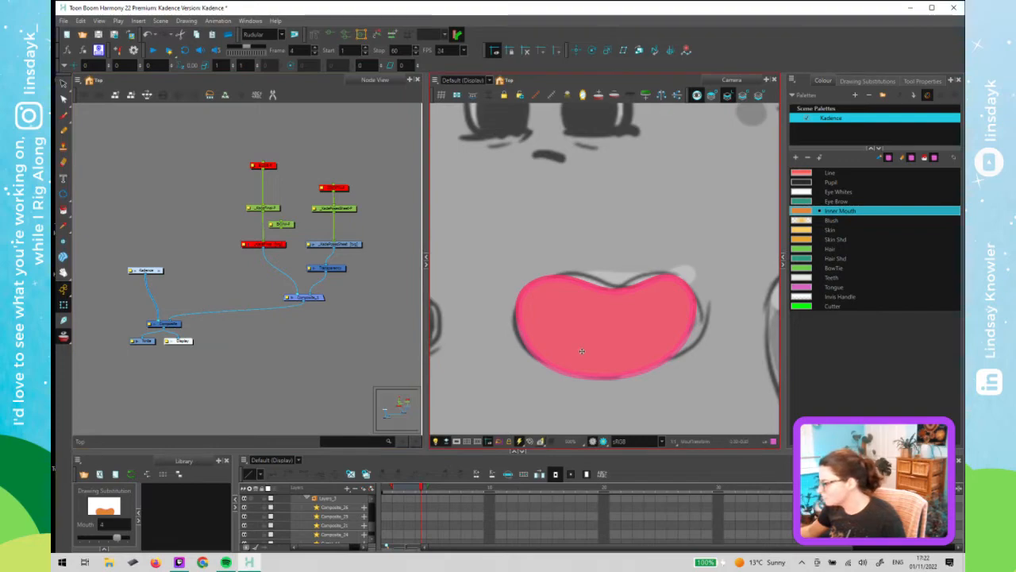
{"action": "left_click", "coordinate": [408, 488]}
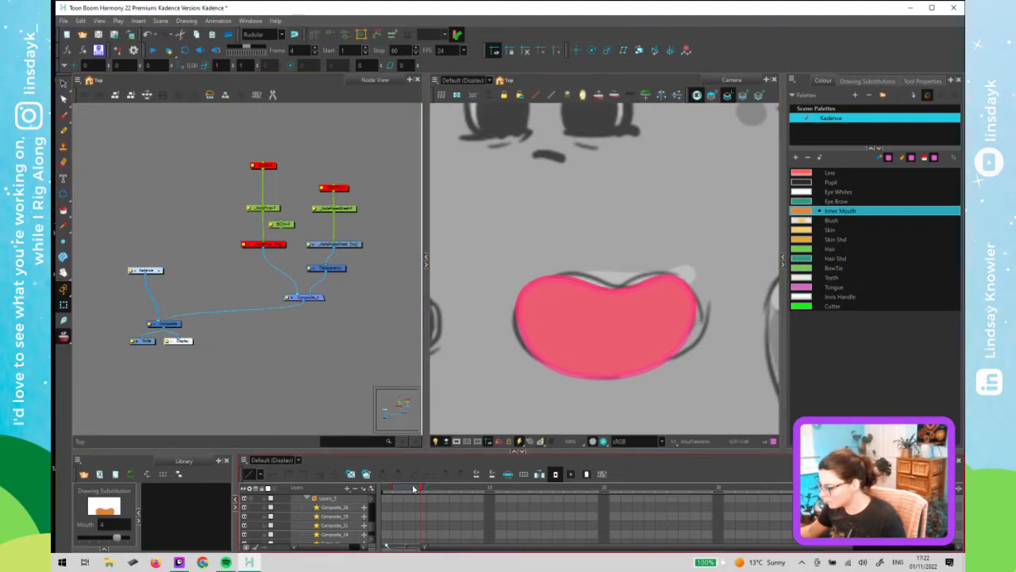
{"action": "left_click_drag", "start_coordinate": [416, 487], "coordinate": [428, 487]}
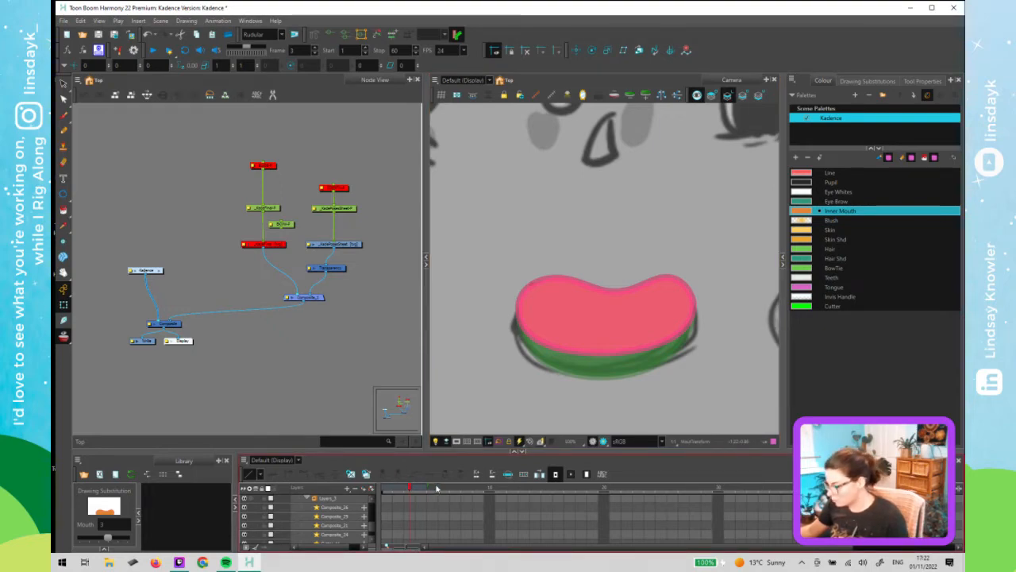
{"action": "left_click", "coordinate": [435, 488]}
{"action": "mouse_move", "coordinate": [401, 488]}
{"action": "left_mouse_down"}
{"action": "mouse_move", "coordinate": [431, 489]}
{"action": "mouse_move", "coordinate": [416, 490]}
{"action": "left_mouse_up"}
{"action": "left_click", "coordinate": [411, 489]}
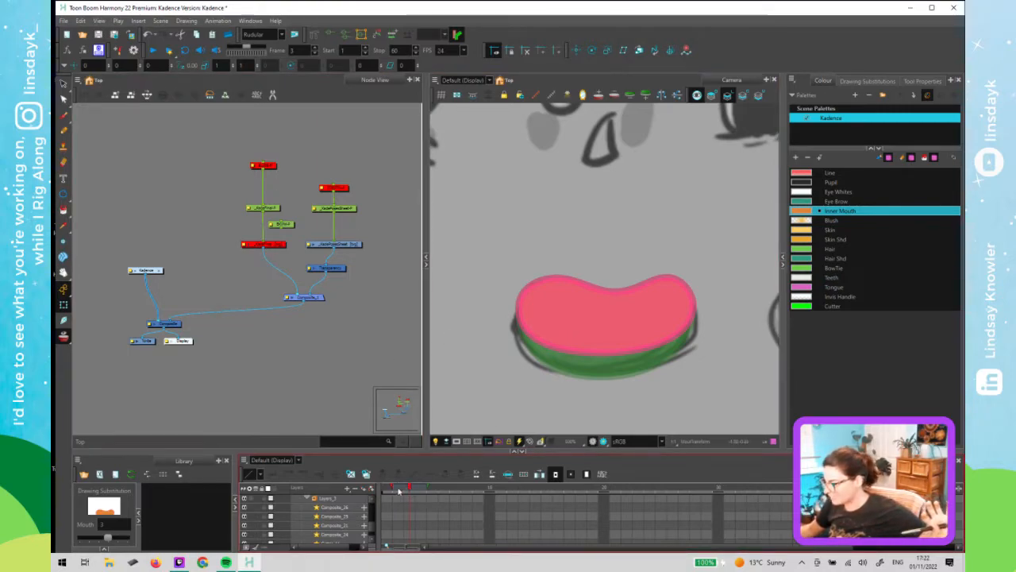
{"action": "key", "text": "comma"}
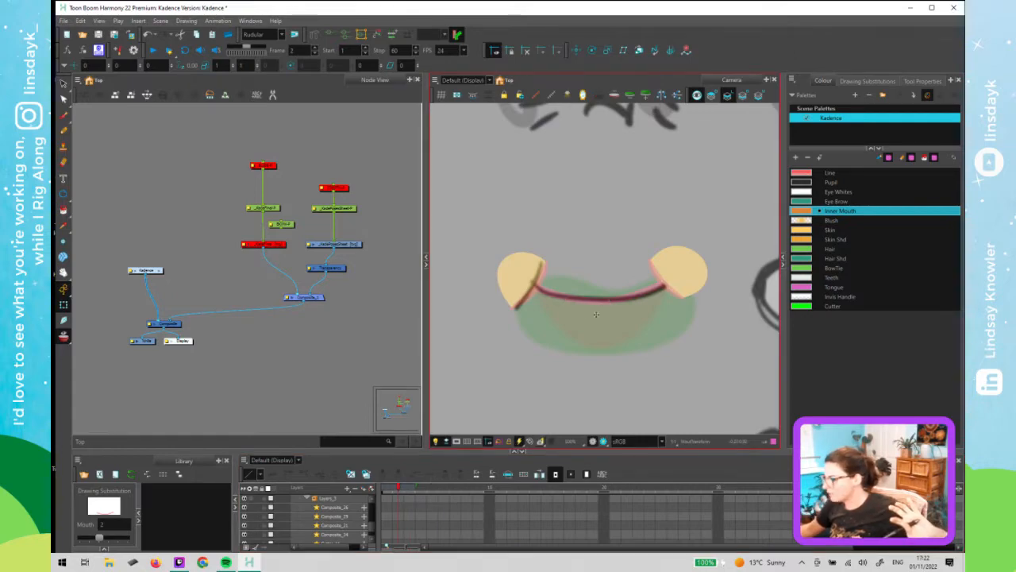
{"action": "key", "text": "period"}
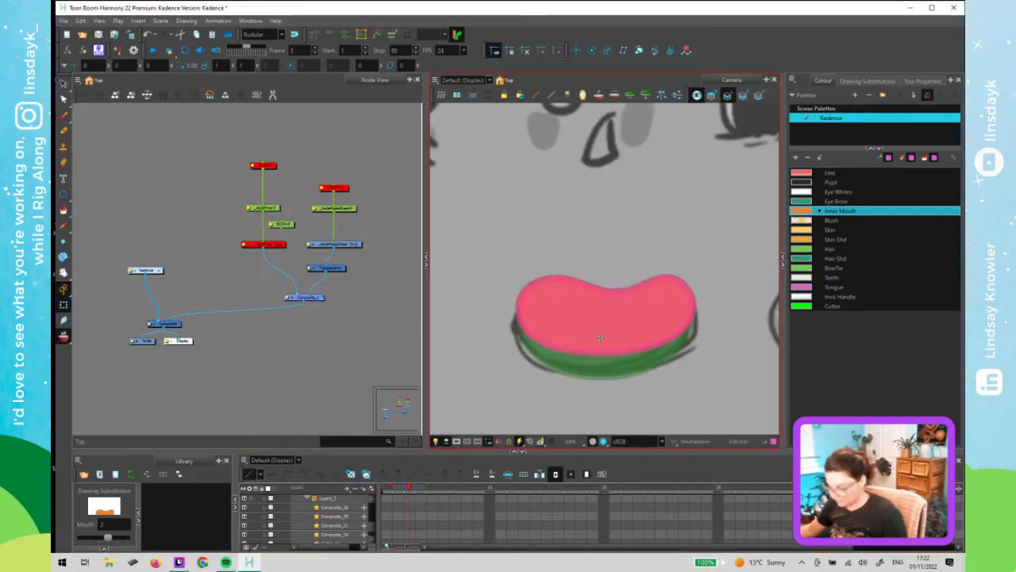
- Try cutting the inner mouth fill out of the frame 3 mouth drawing
{"action": "left_click", "coordinate": [601, 335]}
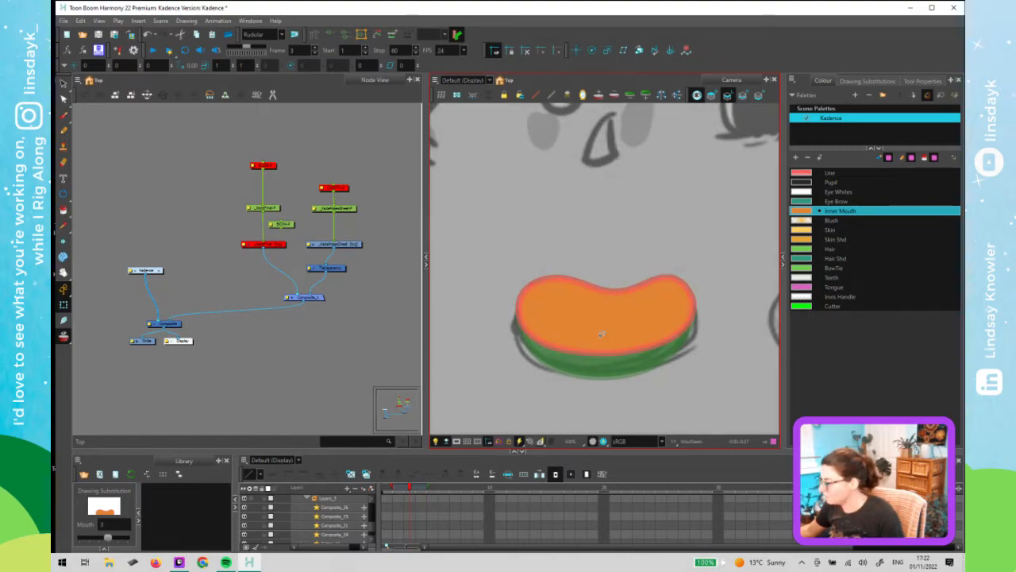
{"action": "key", "text": "alt+s"}
{"action": "left_click", "coordinate": [601, 334]}
{"action": "key", "text": "ctrl+x"}
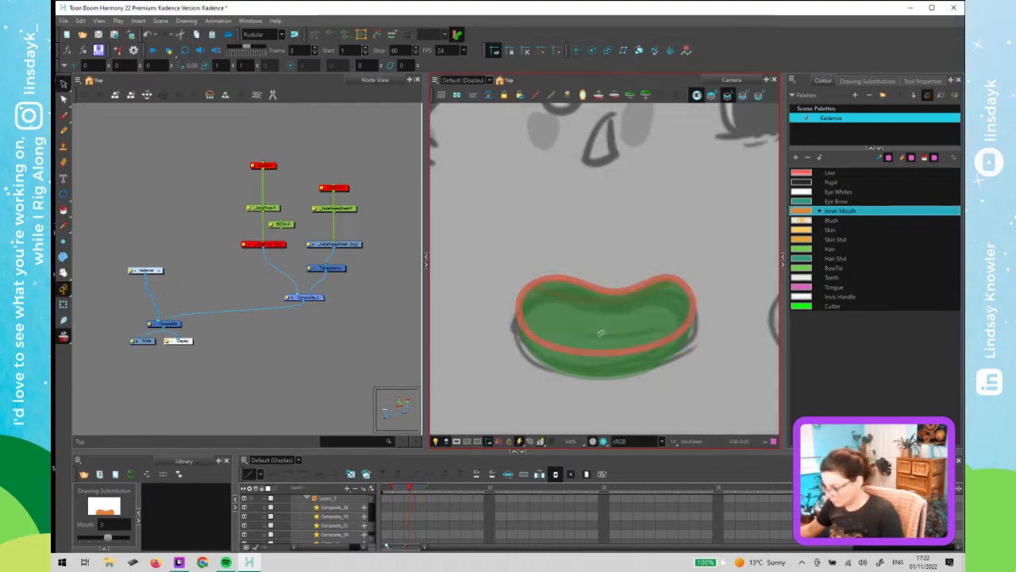
{"action": "left_click", "coordinate": [585, 301]}
{"action": "left_click", "coordinate": [615, 348]}
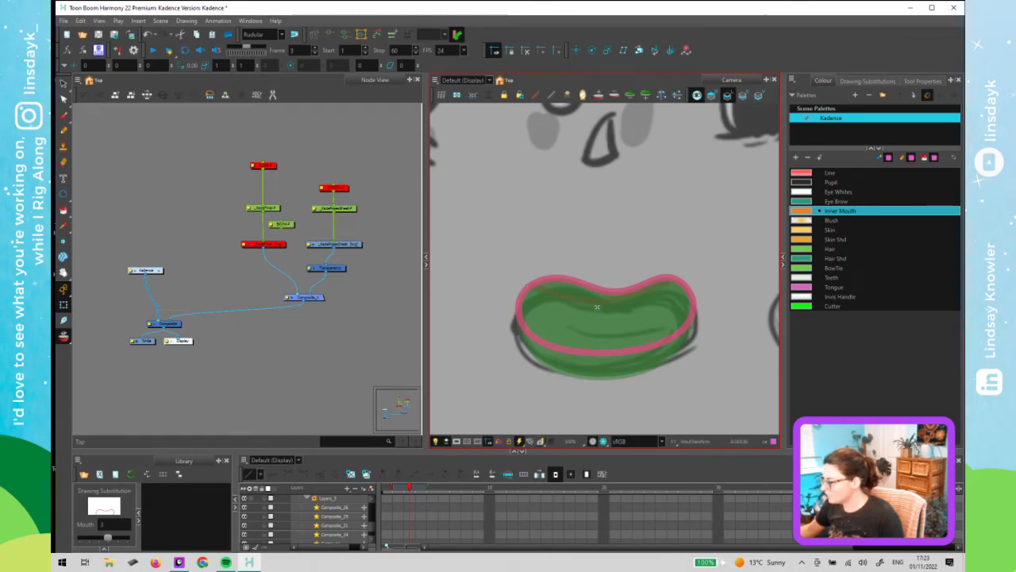
{"action": "left_click", "coordinate": [532, 295]}
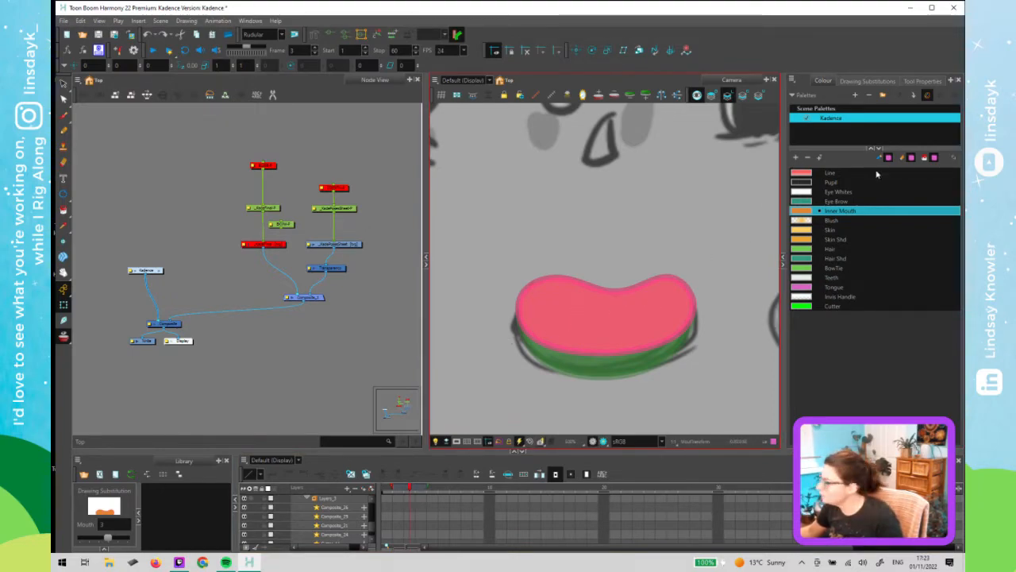
- Add an Onion Skin view to the side panel, turn onion skinning on and widen its previous-frame range
{"action": "left_click", "coordinate": [951, 81]}
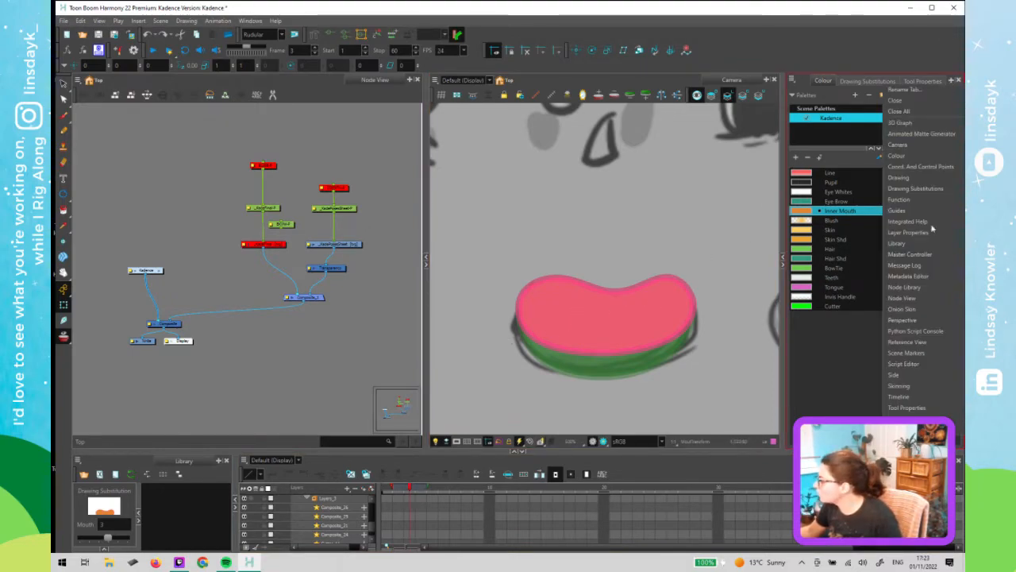
{"action": "left_click", "coordinate": [921, 305]}
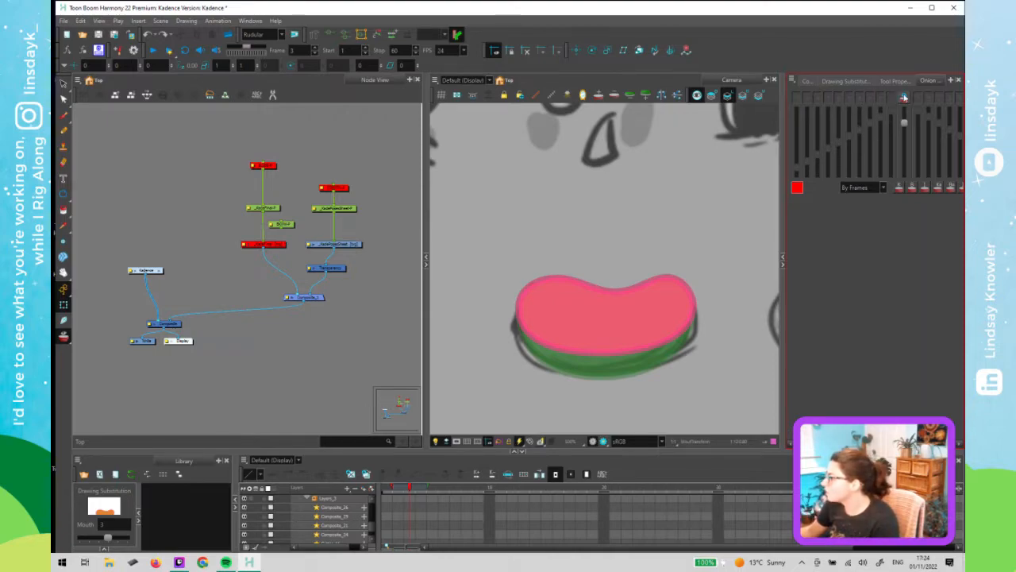
{"action": "left_click", "coordinate": [904, 97]}
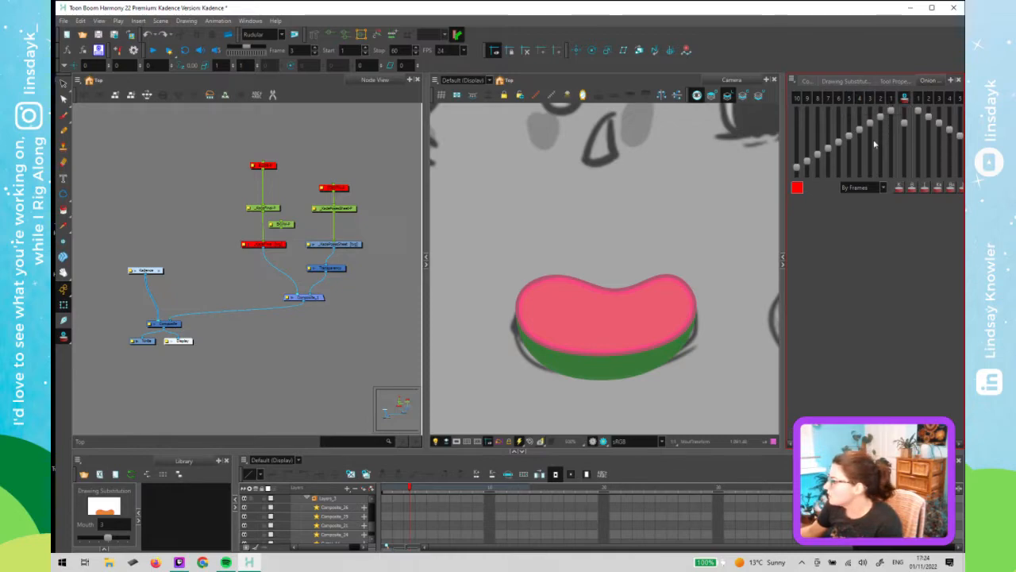
{"action": "left_click_drag", "start_coordinate": [871, 126], "coordinate": [838, 129]}
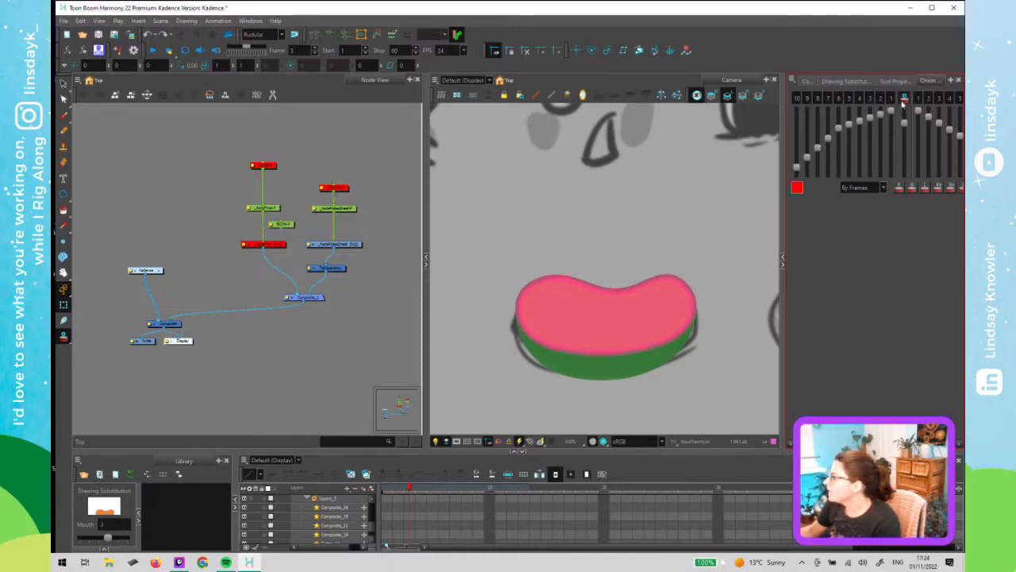
- Set the onion skin to Coloured Outline and toggle onion skin display in the Camera view
{"action": "left_click", "coordinate": [791, 81]}
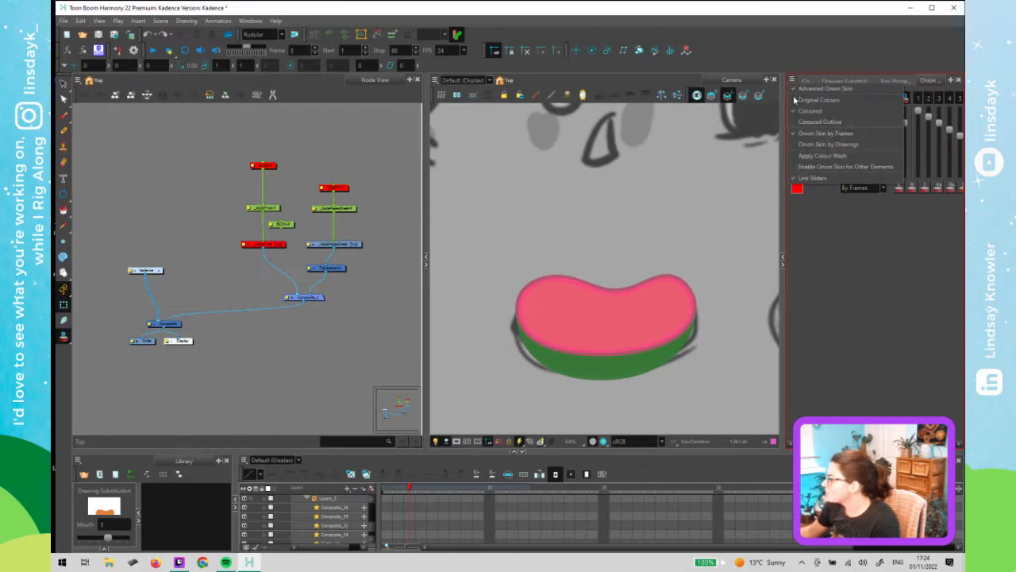
{"action": "left_click", "coordinate": [851, 123]}
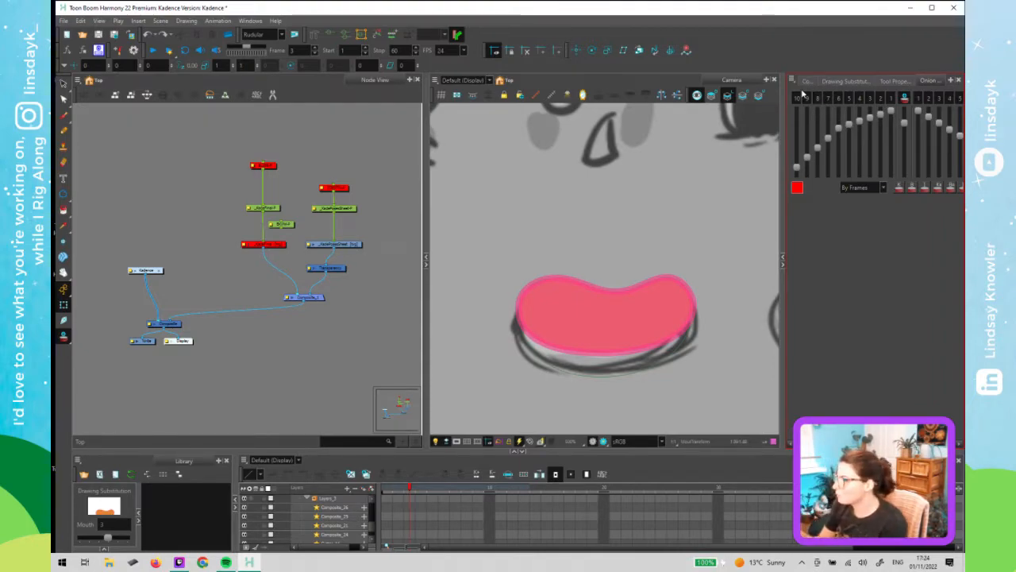
{"action": "left_click", "coordinate": [697, 96]}
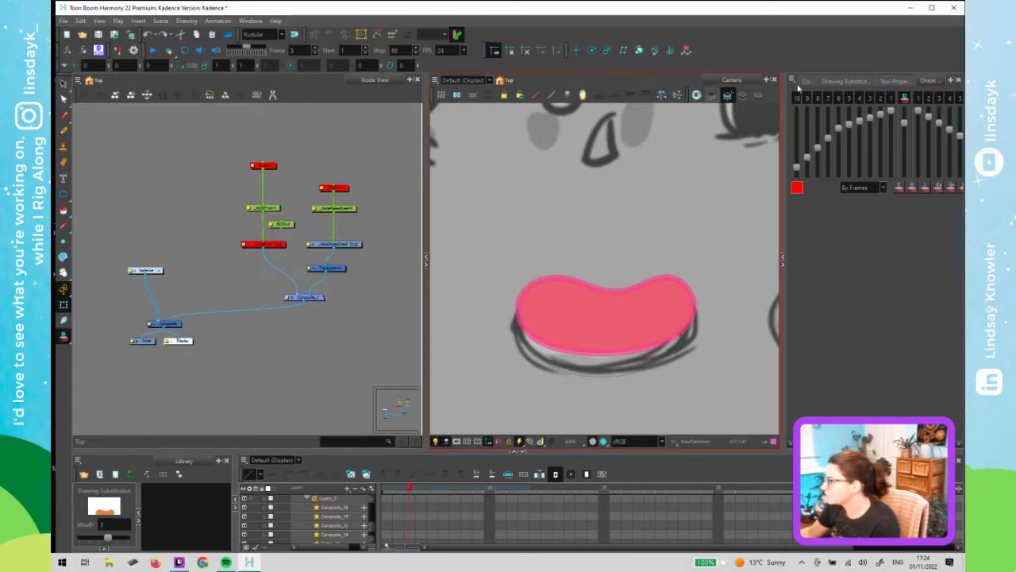
{"action": "left_click", "coordinate": [891, 81]}
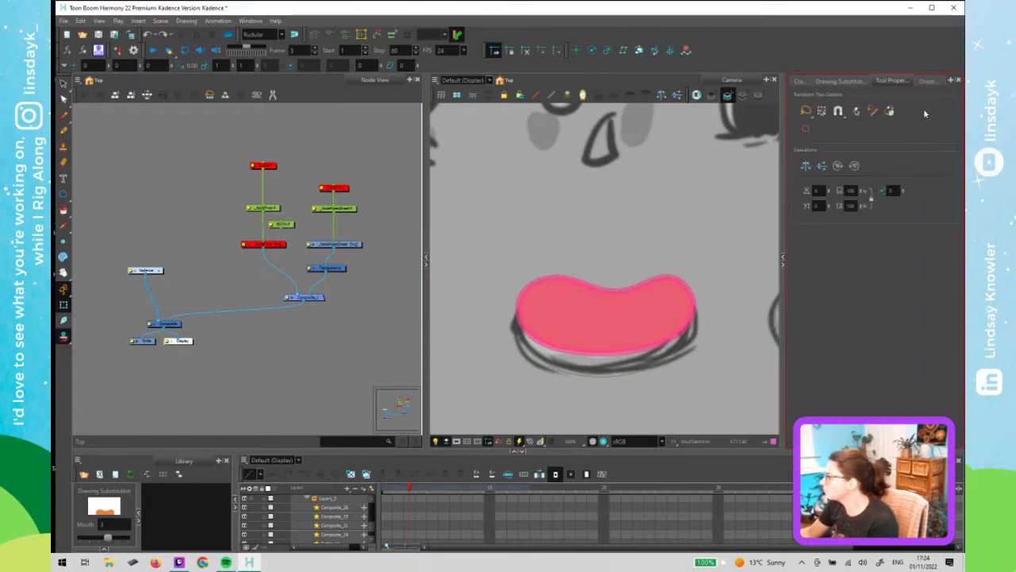
{"action": "left_click", "coordinate": [724, 89]}
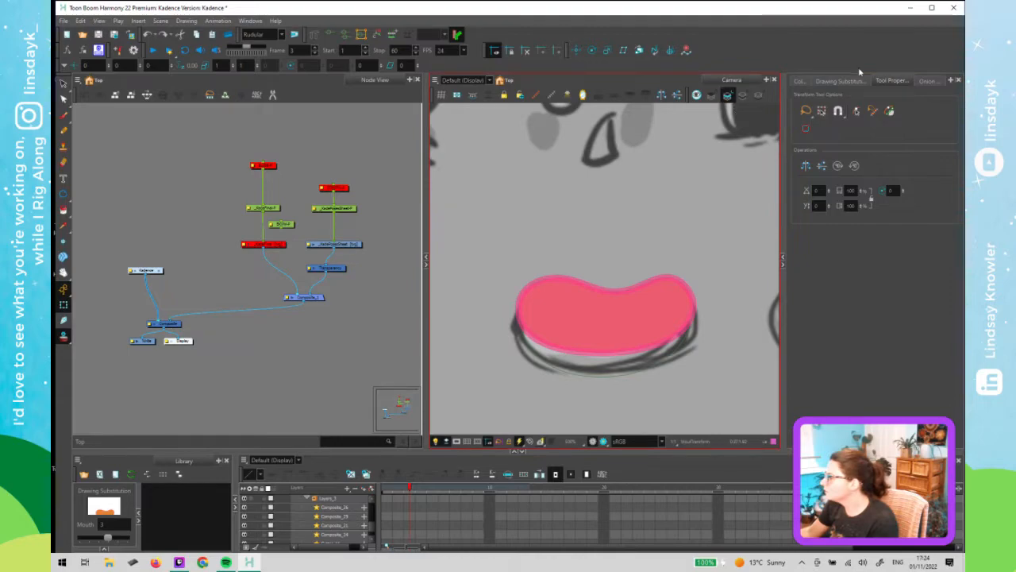
{"action": "left_click", "coordinate": [929, 80]}
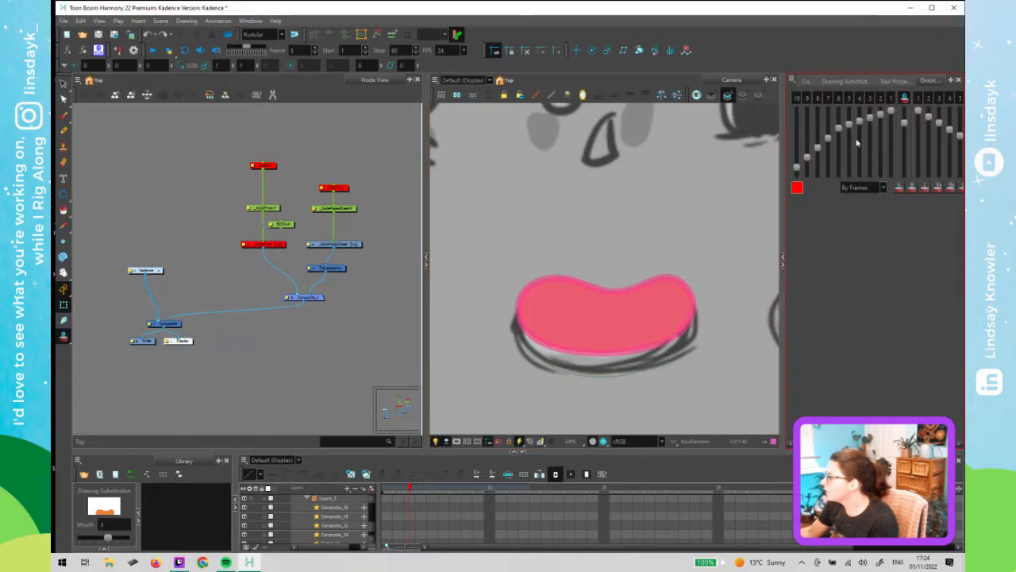
- Switch the onion skin between Original Colours, Coloured and Coloured Outline modes to compare the mouth frames
{"action": "left_click", "coordinate": [792, 79]}
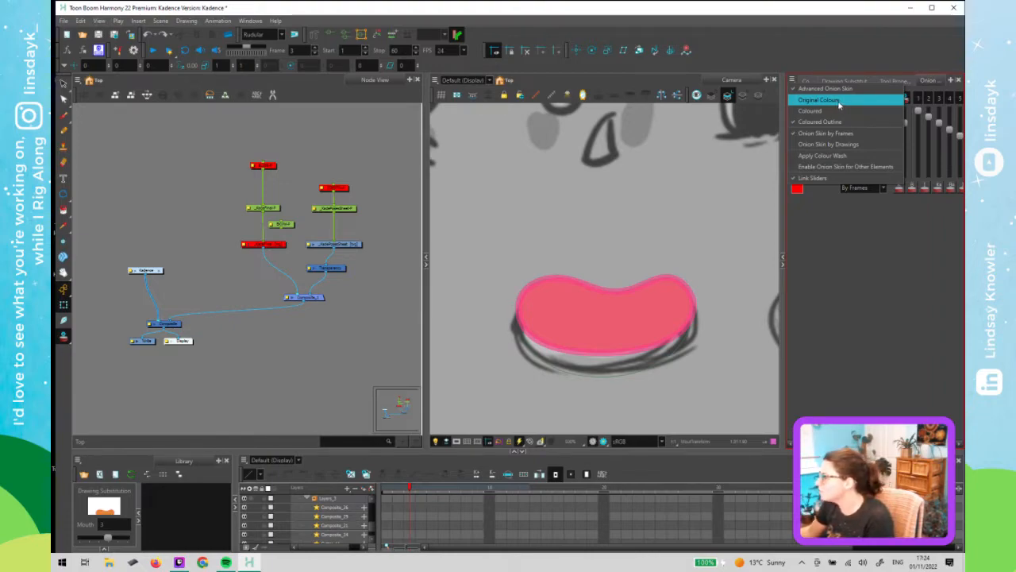
{"action": "left_click", "coordinate": [829, 111]}
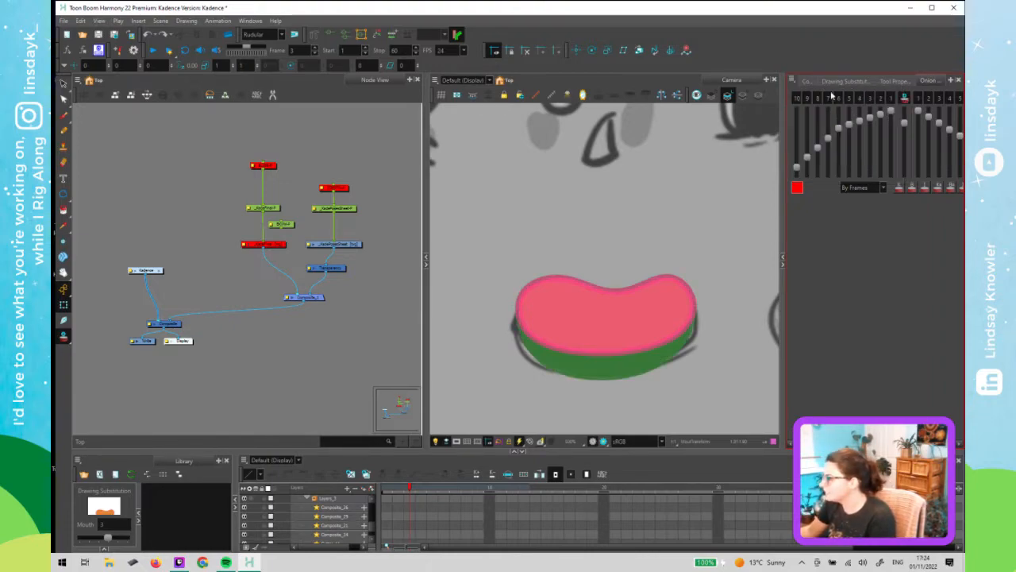
{"action": "left_click", "coordinate": [790, 81]}
{"action": "left_click", "coordinate": [805, 102]}
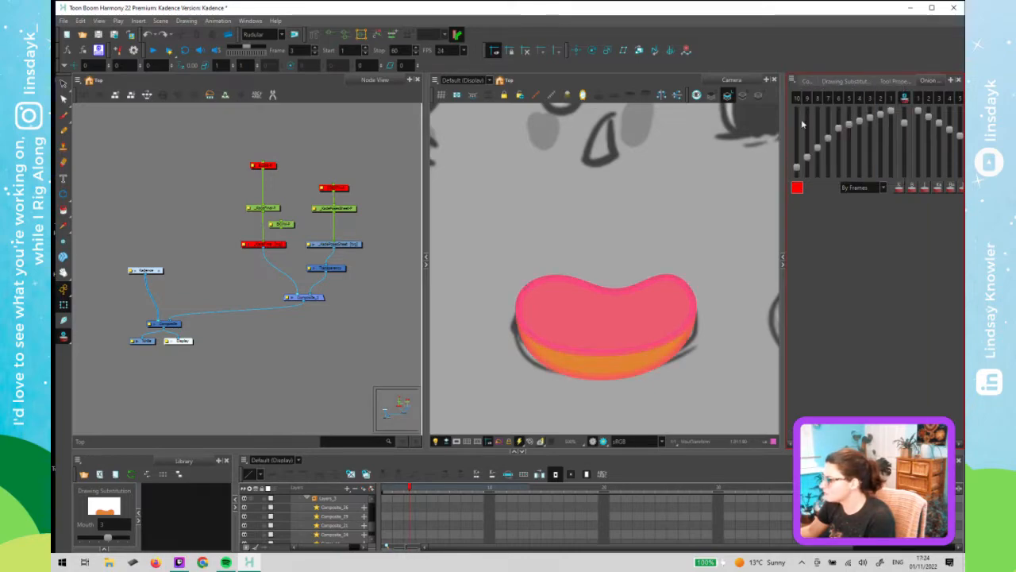
{"action": "left_click", "coordinate": [792, 80]}
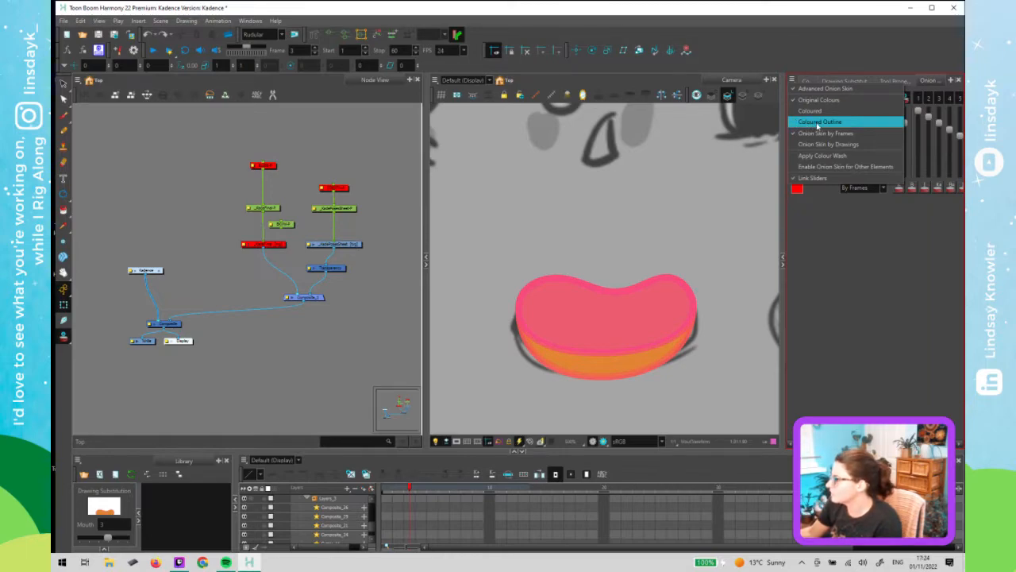
{"action": "left_click", "coordinate": [818, 123]}
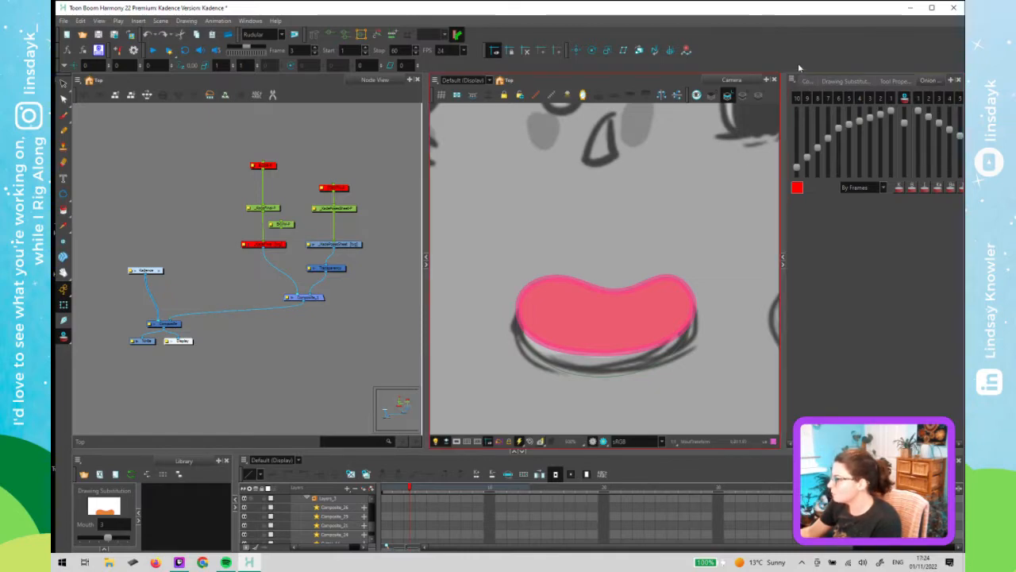
{"action": "left_click", "coordinate": [792, 81]}
{"action": "left_click", "coordinate": [807, 115]}
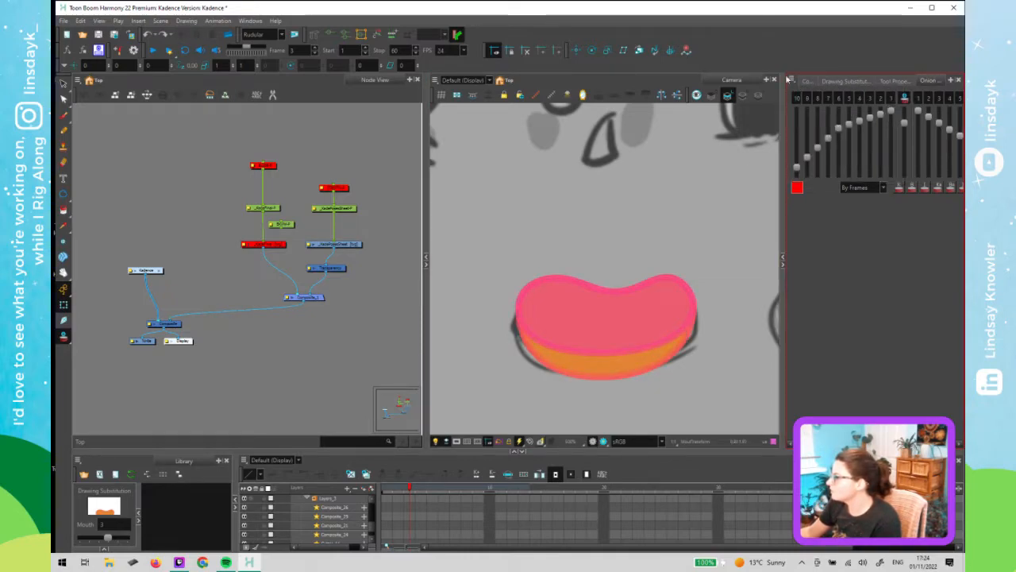
{"action": "left_click", "coordinate": [791, 81]}
{"action": "left_click", "coordinate": [808, 120]}
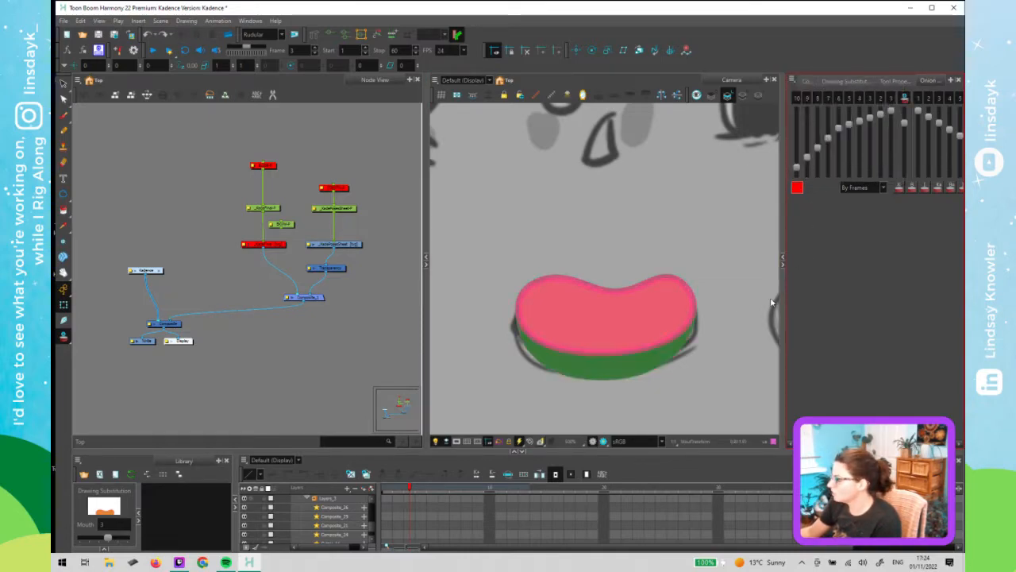
{"action": "left_click", "coordinate": [716, 319]}
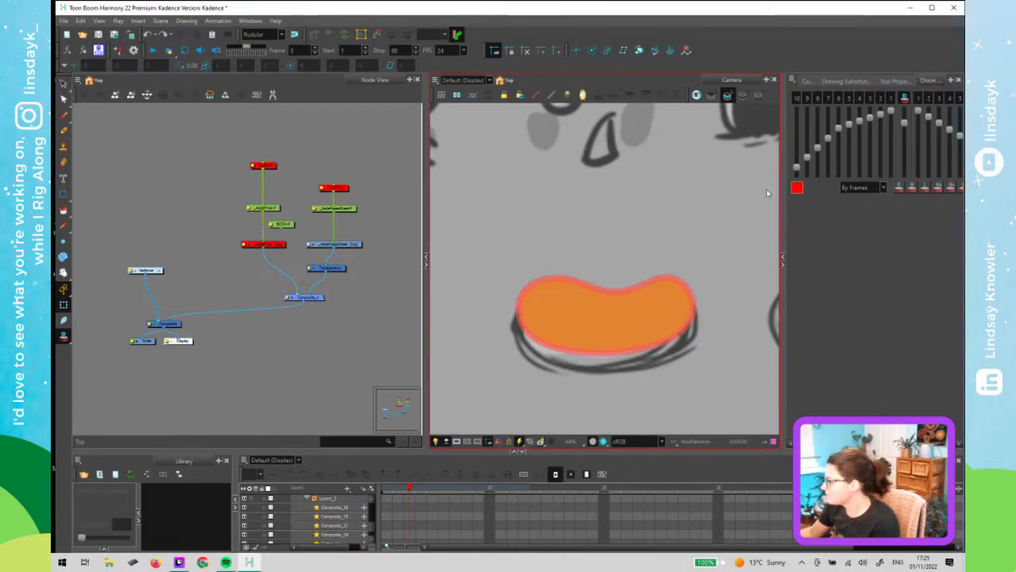
- Resize the panel divider to widen the Camera view beside the Onion Skin panel
{"action": "left_click_drag", "start_coordinate": [712, 242], "coordinate": [709, 242]}
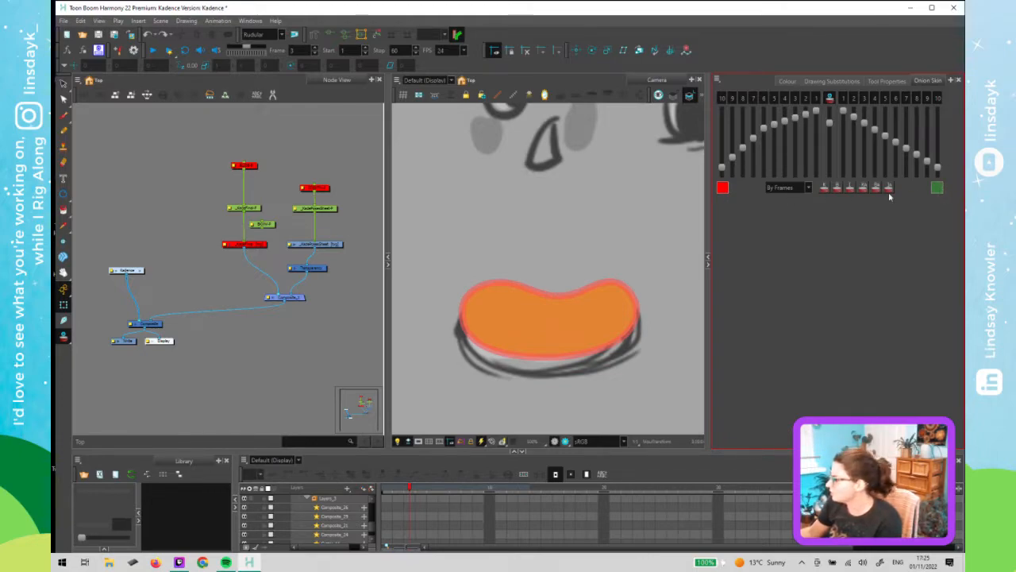
{"action": "left_click_drag", "start_coordinate": [712, 203], "coordinate": [805, 208]}
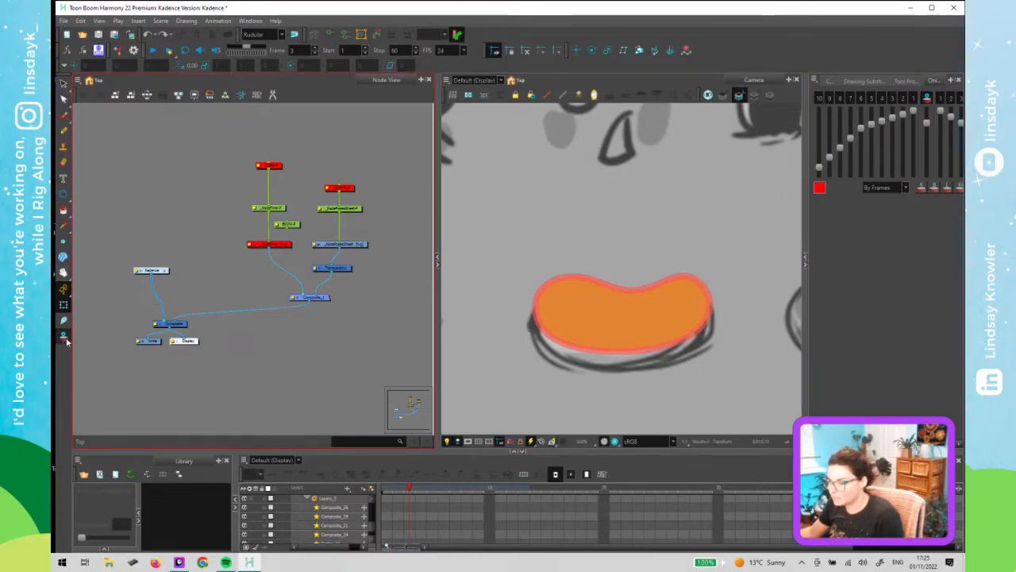
{"action": "left_click", "coordinate": [499, 374]}
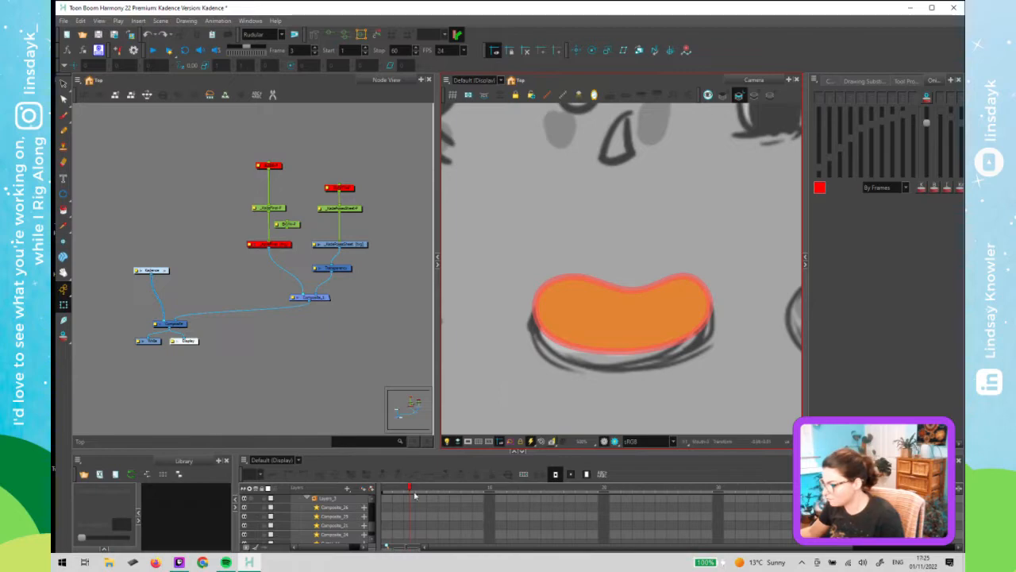
- Step through frames 2 to 5 with onion skin on to check the inner mouth fill alignment
{"action": "mouse_move", "coordinate": [399, 490]}
{"action": "left_mouse_down"}
{"action": "mouse_move", "coordinate": [423, 495]}
{"action": "mouse_move", "coordinate": [408, 497]}
{"action": "mouse_move", "coordinate": [417, 520]}
{"action": "left_mouse_up"}
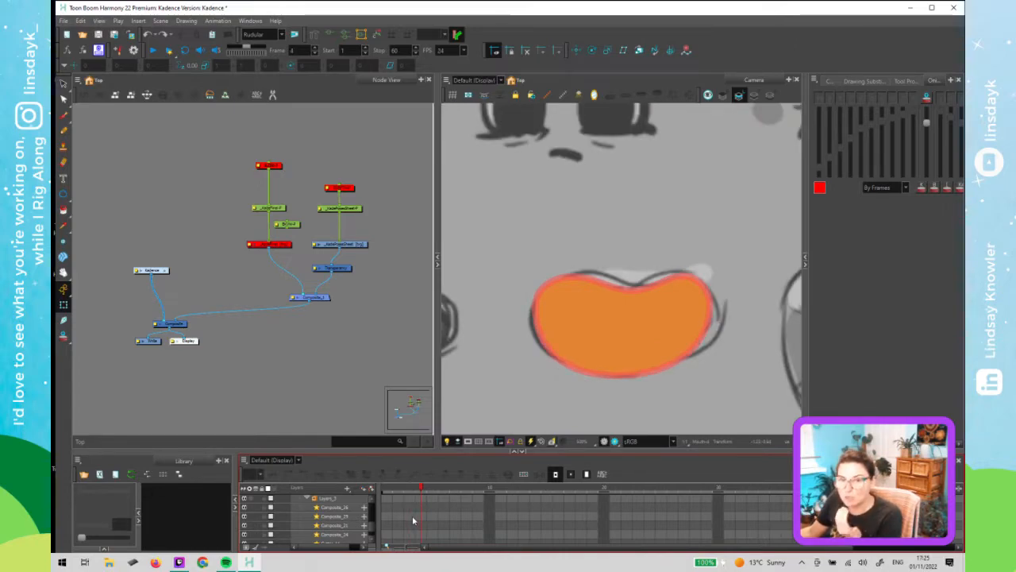
{"action": "left_click_drag", "start_coordinate": [412, 515], "coordinate": [409, 522]}
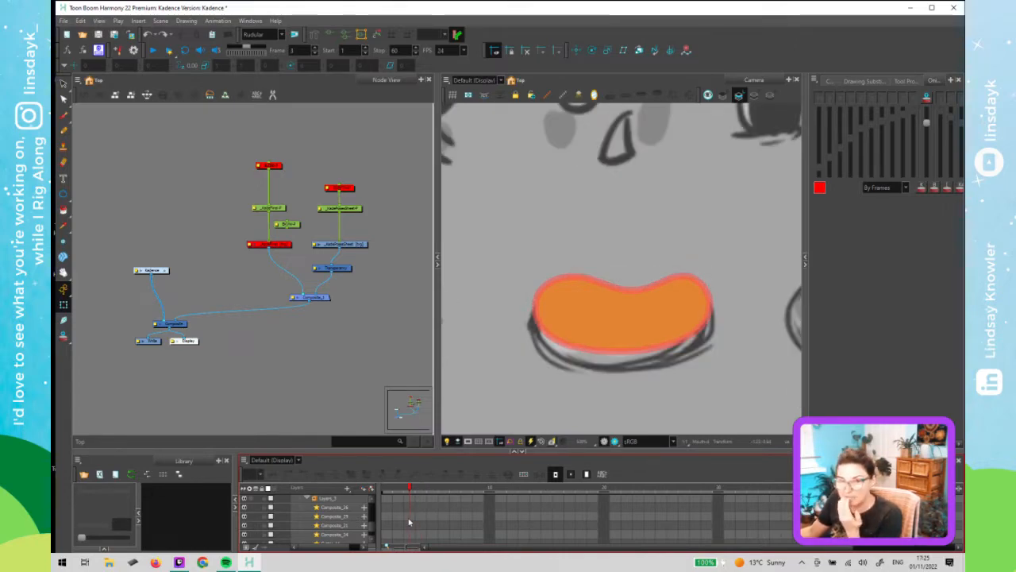
{"action": "left_click", "coordinate": [401, 525]}
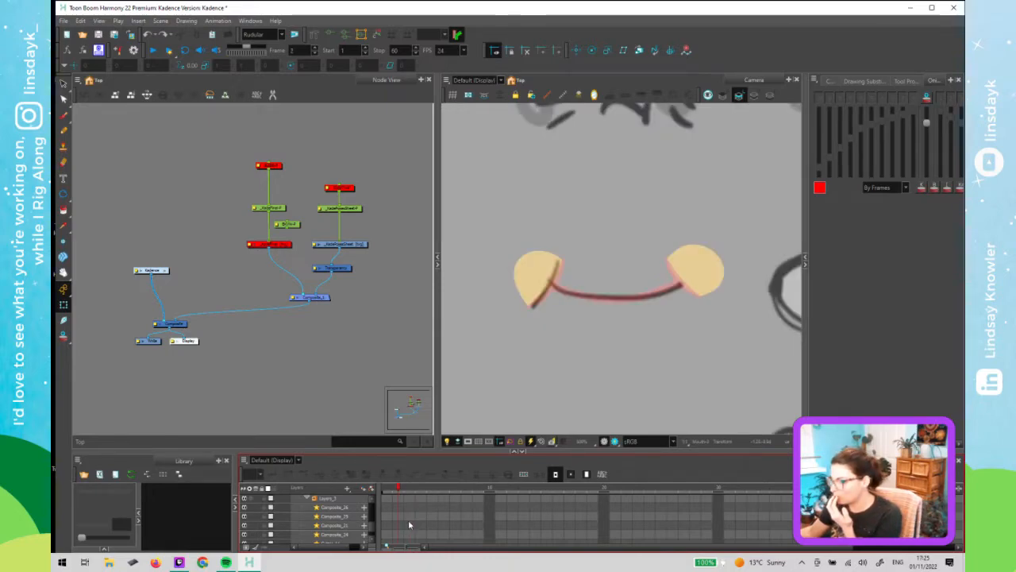
{"action": "left_click", "coordinate": [410, 526]}
{"action": "left_click", "coordinate": [401, 525]}
{"action": "left_click", "coordinate": [411, 526]}
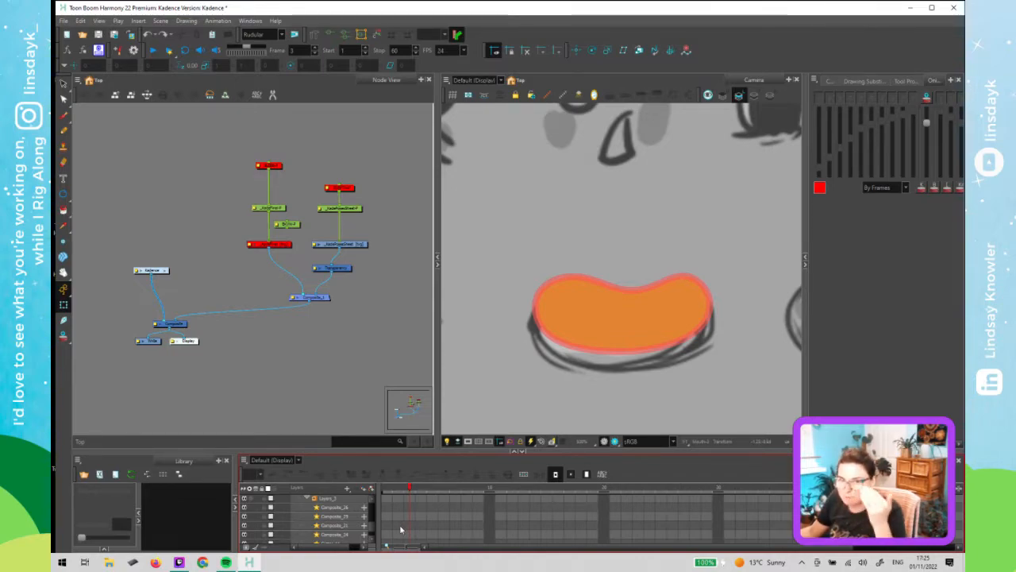
{"action": "mouse_move", "coordinate": [400, 527]}
{"action": "left_mouse_down"}
{"action": "mouse_move", "coordinate": [384, 531]}
{"action": "mouse_move", "coordinate": [421, 520]}
{"action": "mouse_move", "coordinate": [386, 532]}
{"action": "mouse_move", "coordinate": [421, 526]}
{"action": "mouse_move", "coordinate": [397, 528]}
{"action": "mouse_move", "coordinate": [408, 527]}
{"action": "left_mouse_up"}
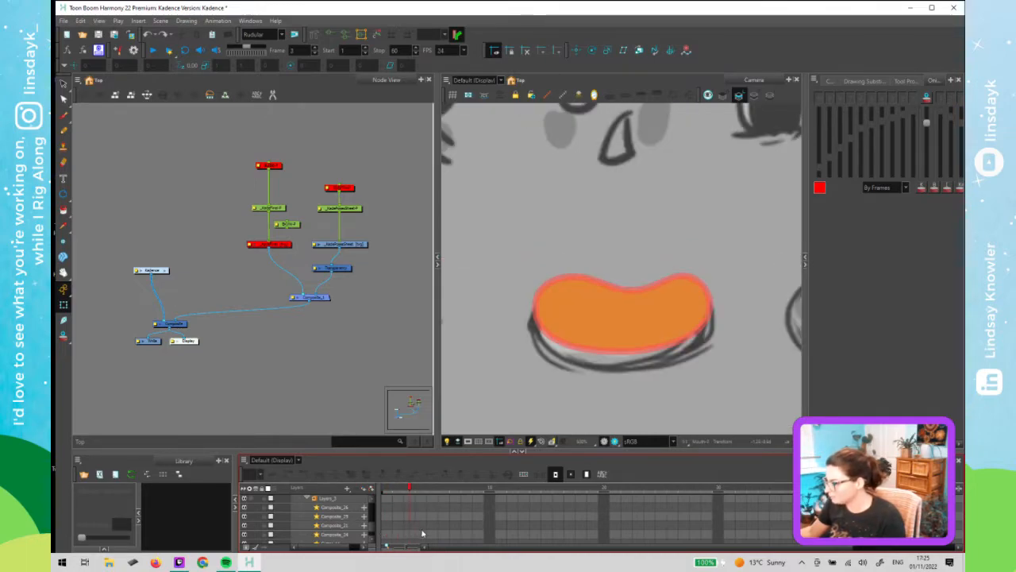
{"action": "left_click", "coordinate": [423, 533]}
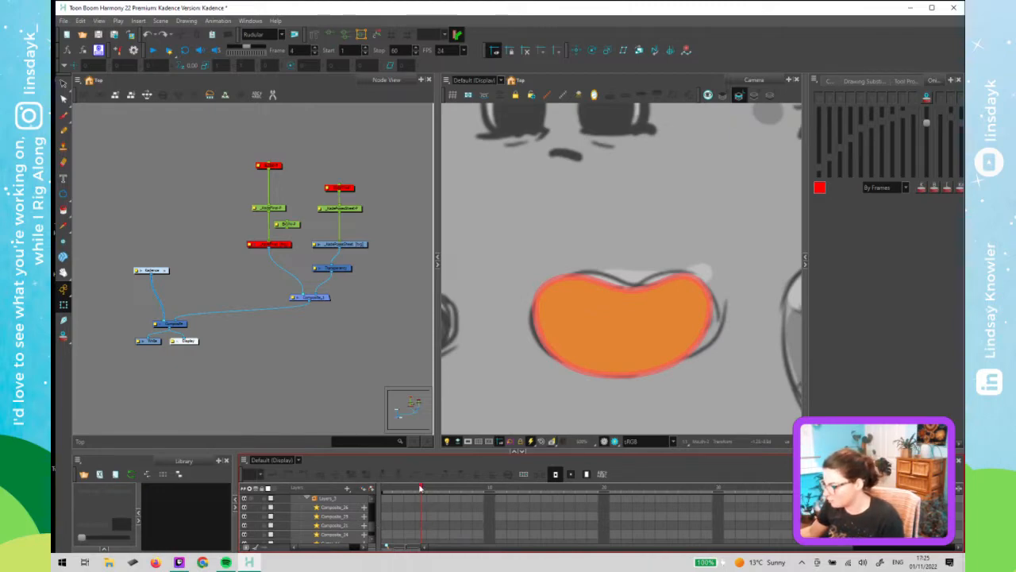
{"action": "mouse_move", "coordinate": [408, 491]}
{"action": "left_mouse_down"}
{"action": "mouse_move", "coordinate": [430, 499]}
{"action": "mouse_move", "coordinate": [410, 504]}
{"action": "mouse_move", "coordinate": [419, 506]}
{"action": "left_mouse_up"}
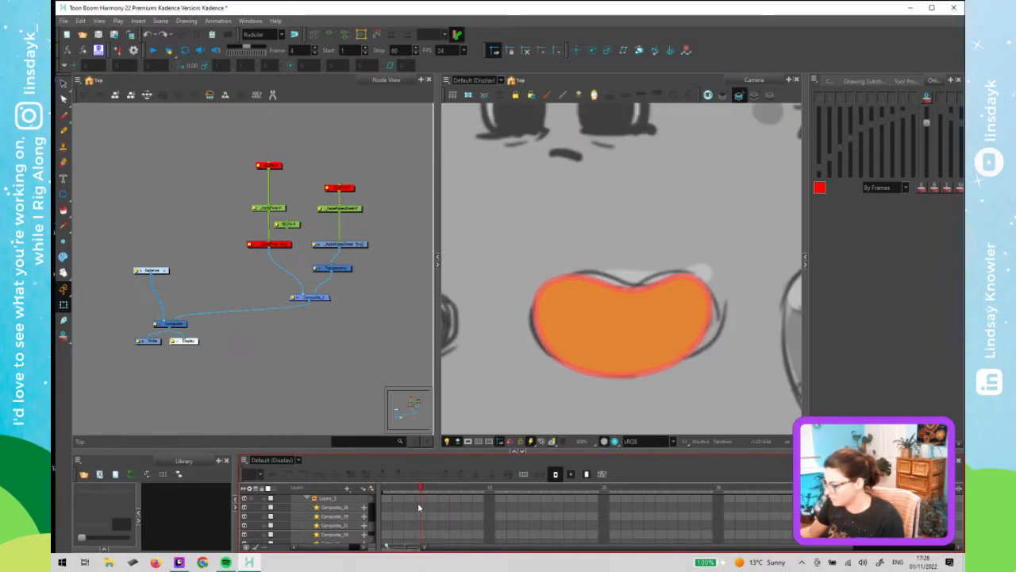
{"action": "key", "text": "period"}
{"action": "key", "text": "comma"}
{"action": "key", "text": "period"}
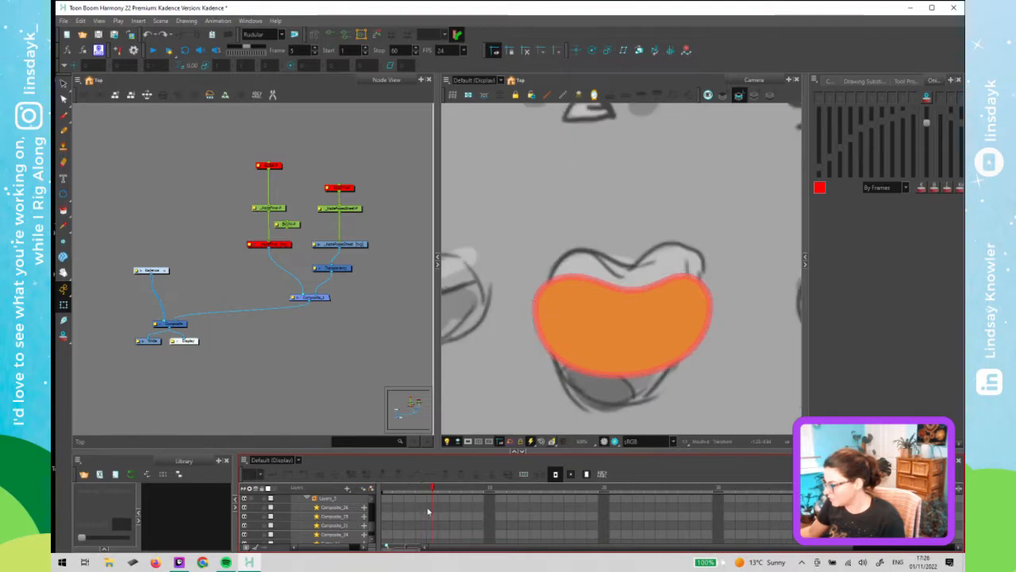
- Select the mouth drawing on frame 5 of the Mouth layer and cut its orange inner mouth fill
{"action": "right_click", "coordinate": [428, 509]}
{"action": "left_click", "coordinate": [358, 400]}
{"action": "left_click", "coordinate": [586, 368]}
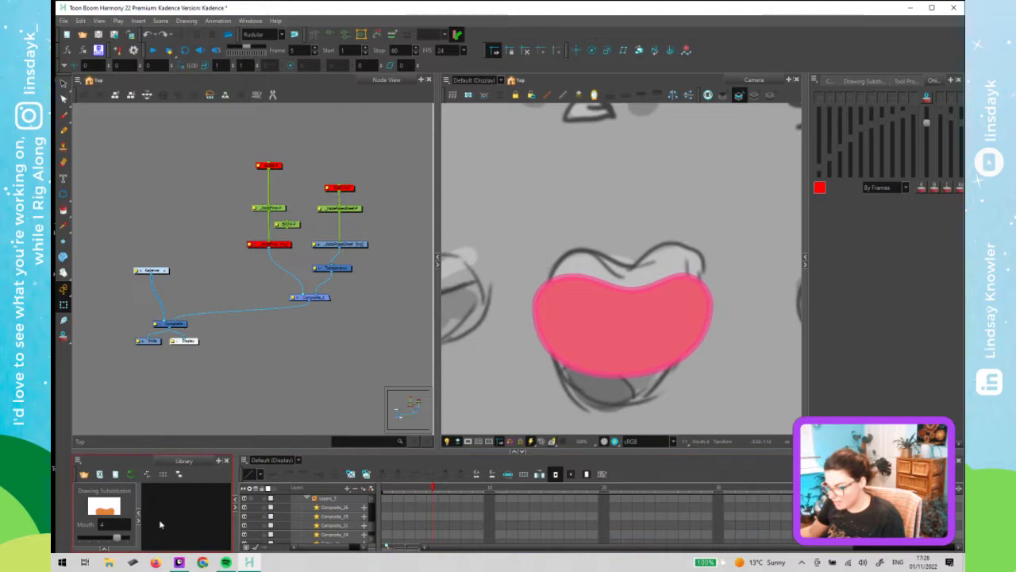
{"action": "left_click", "coordinate": [366, 476]}
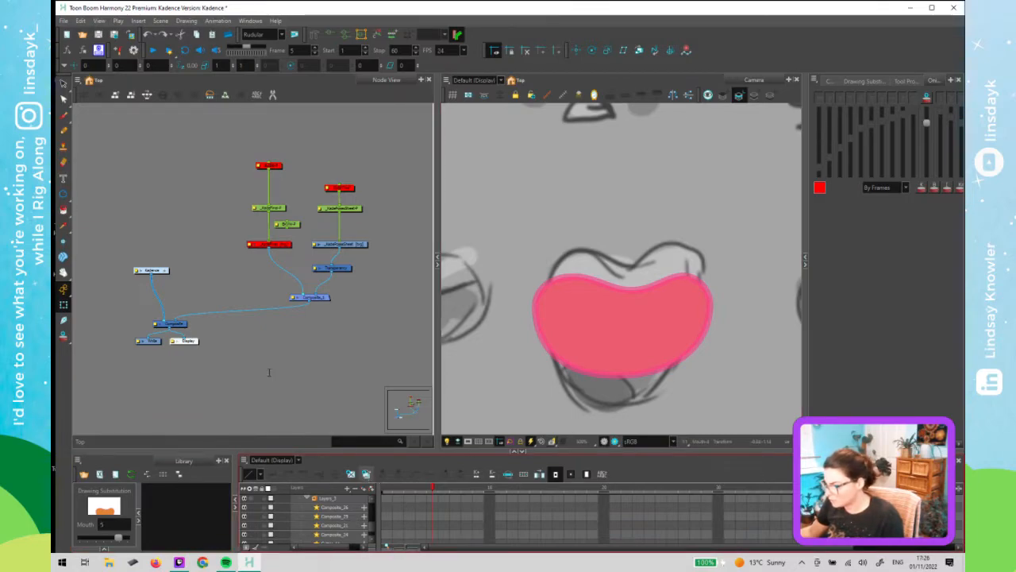
{"action": "key", "text": "o"}
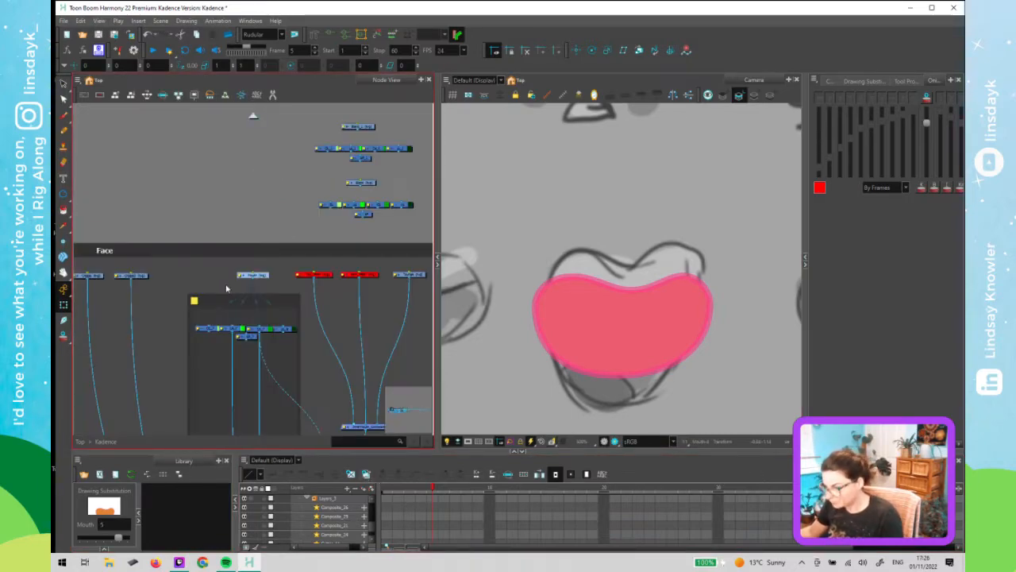
{"action": "key", "text": "alt+s"}
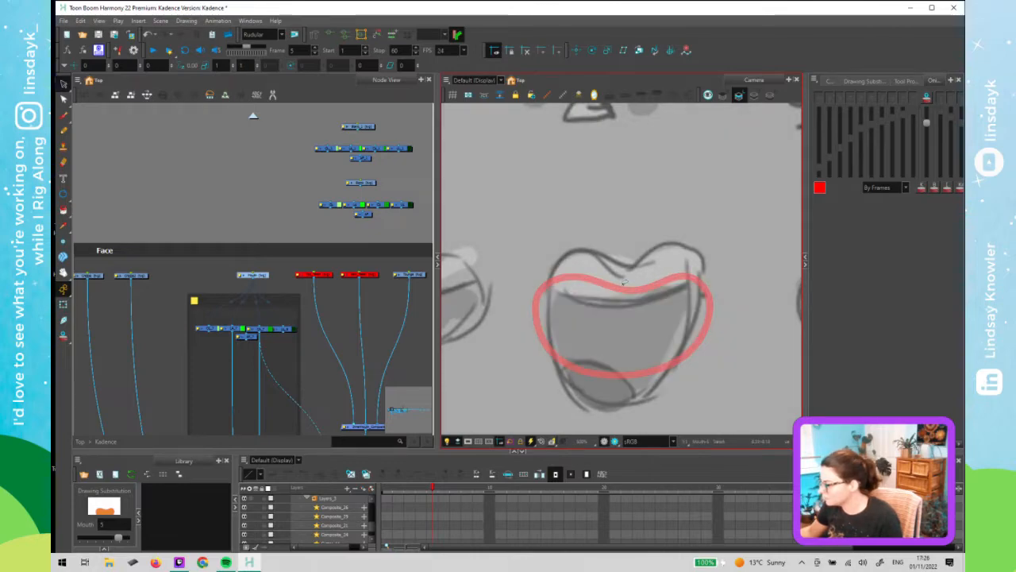
{"action": "key", "text": "alt+q"}
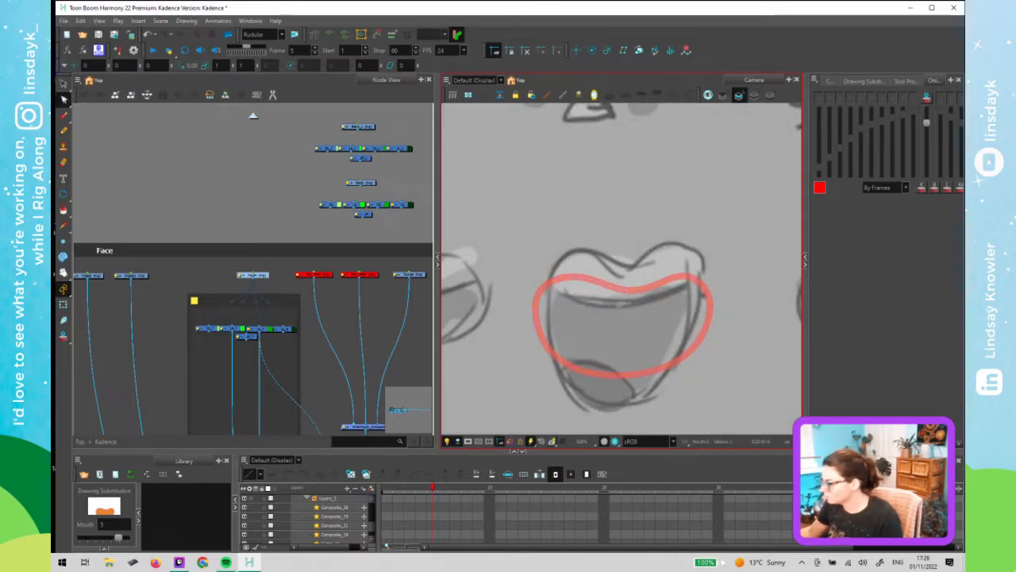
{"action": "mouse_move", "coordinate": [627, 308]}
{"action": "left_mouse_down"}
{"action": "mouse_move", "coordinate": [624, 281]}
{"action": "mouse_move", "coordinate": [662, 292]}
{"action": "mouse_move", "coordinate": [623, 306]}
{"action": "left_mouse_up"}
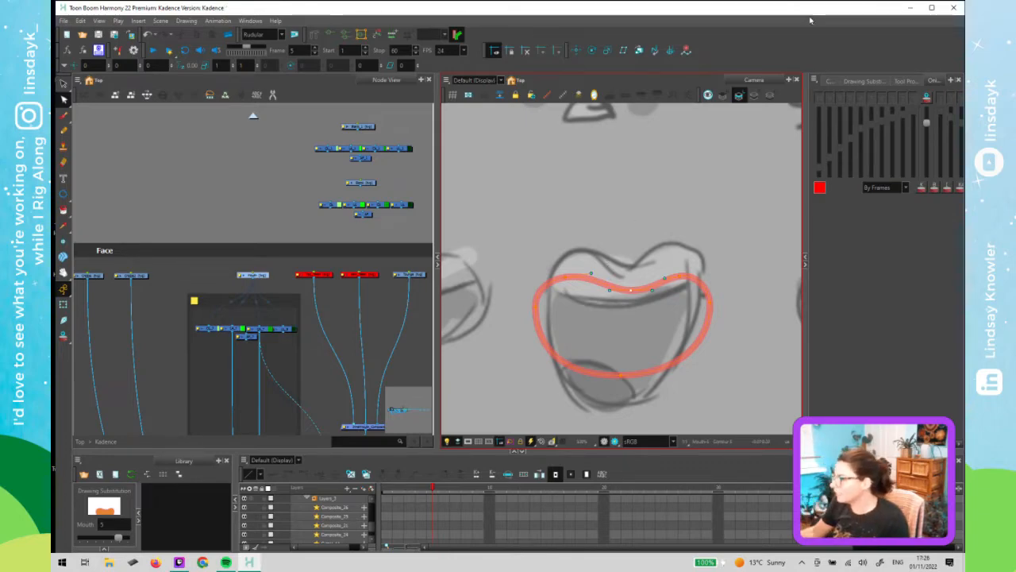
{"action": "left_click", "coordinate": [755, 96]}
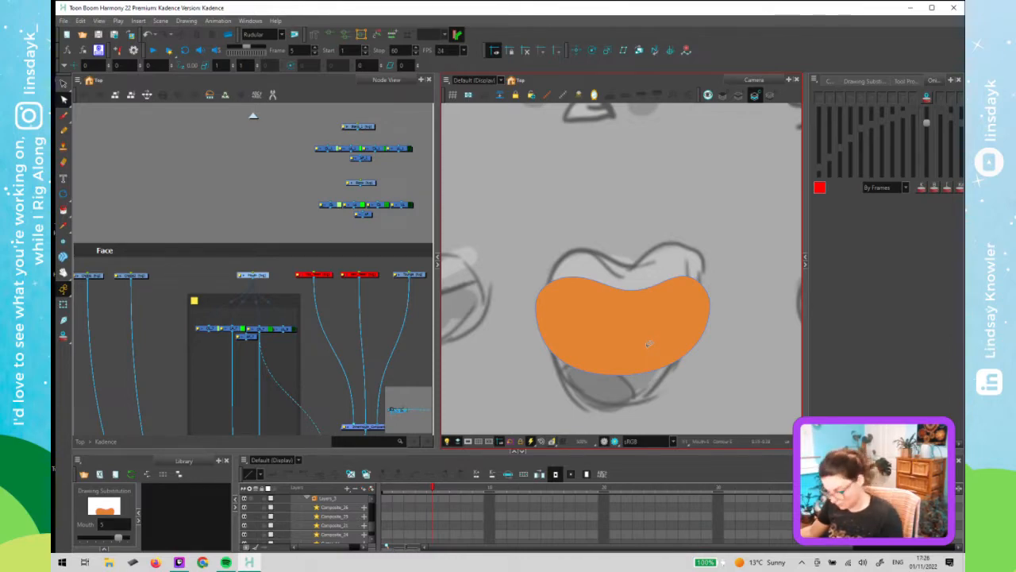
{"action": "left_click", "coordinate": [649, 345]}
{"action": "key", "text": "alt+s"}
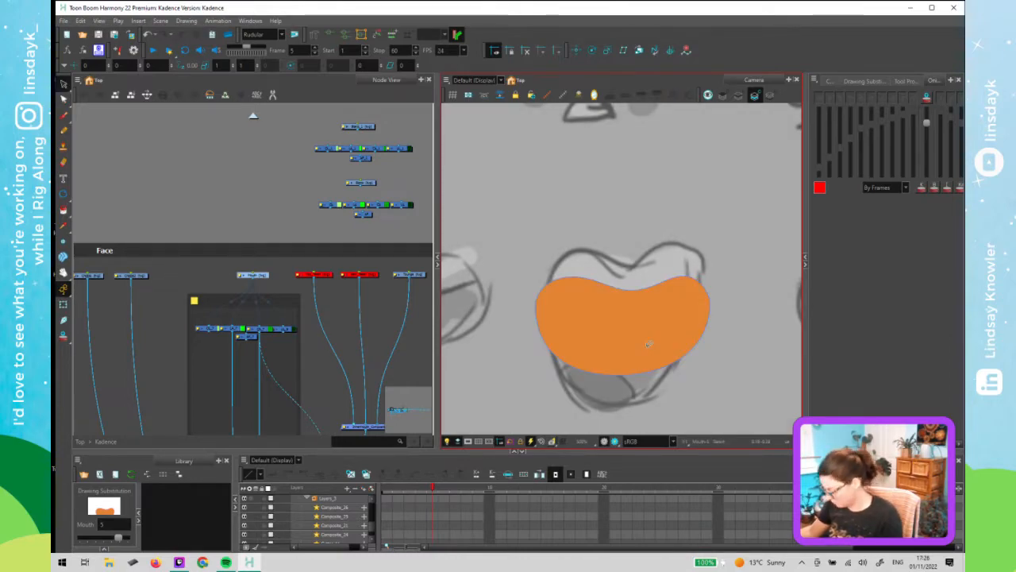
{"action": "left_click", "coordinate": [649, 344]}
{"action": "key", "text": "ctrl+x"}
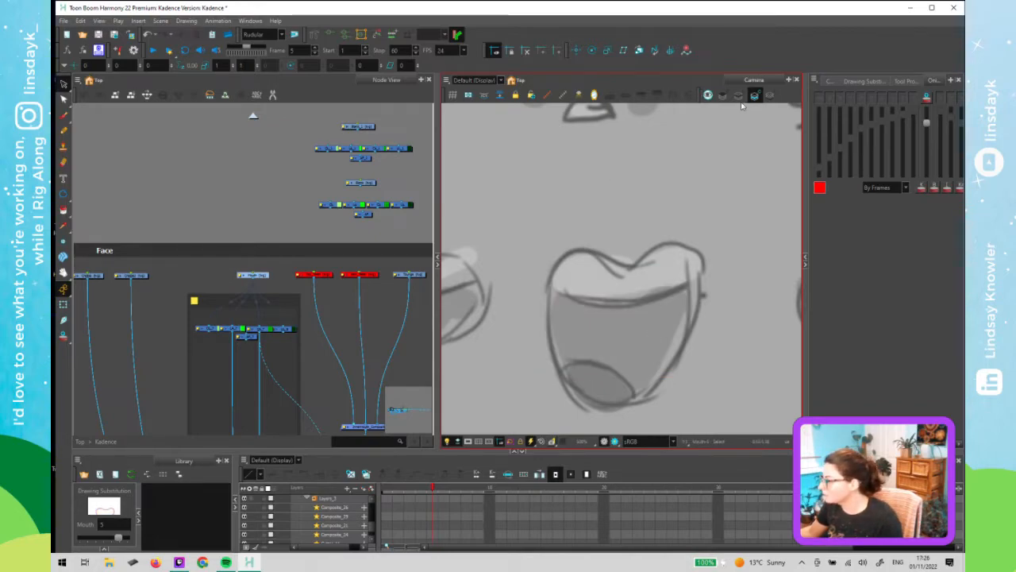
- Delete the orange inner mouth fills on frames 4 and 3 of the mouth drawing
{"action": "left_click", "coordinate": [739, 95]}
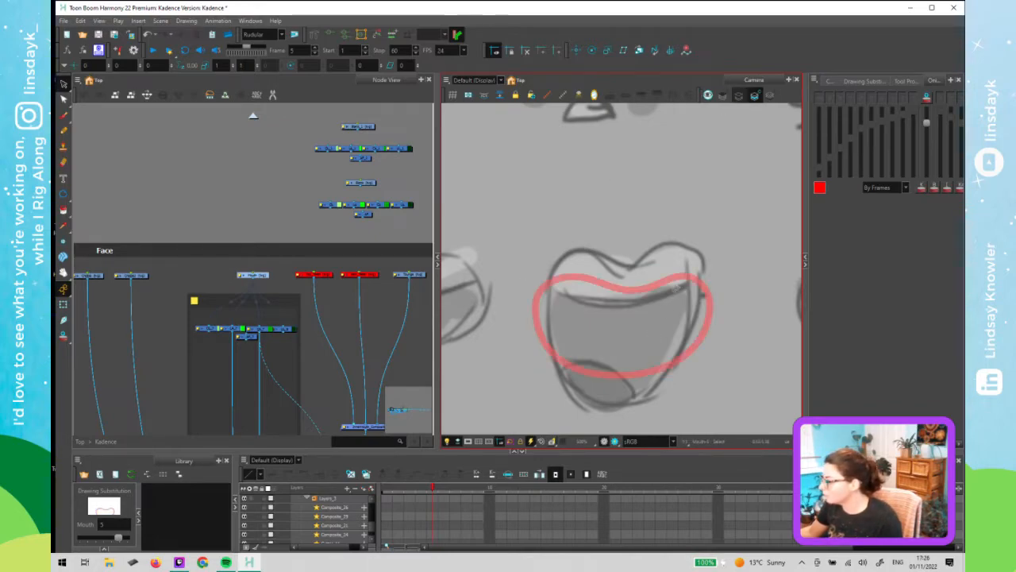
{"action": "left_click", "coordinate": [755, 95]}
{"action": "key", "text": "comma"}
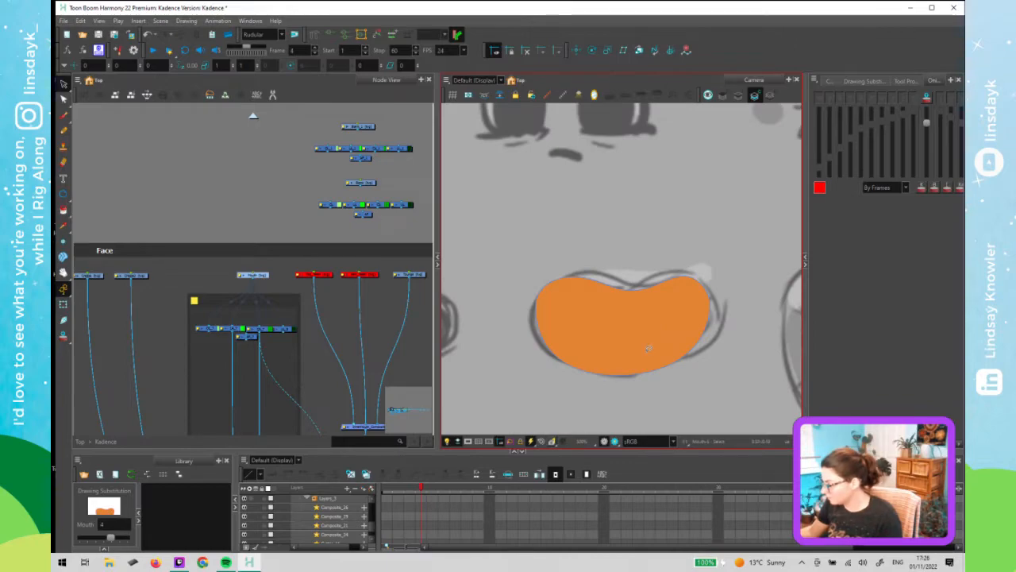
{"action": "key", "text": "Delete"}
{"action": "key", "text": "comma"}
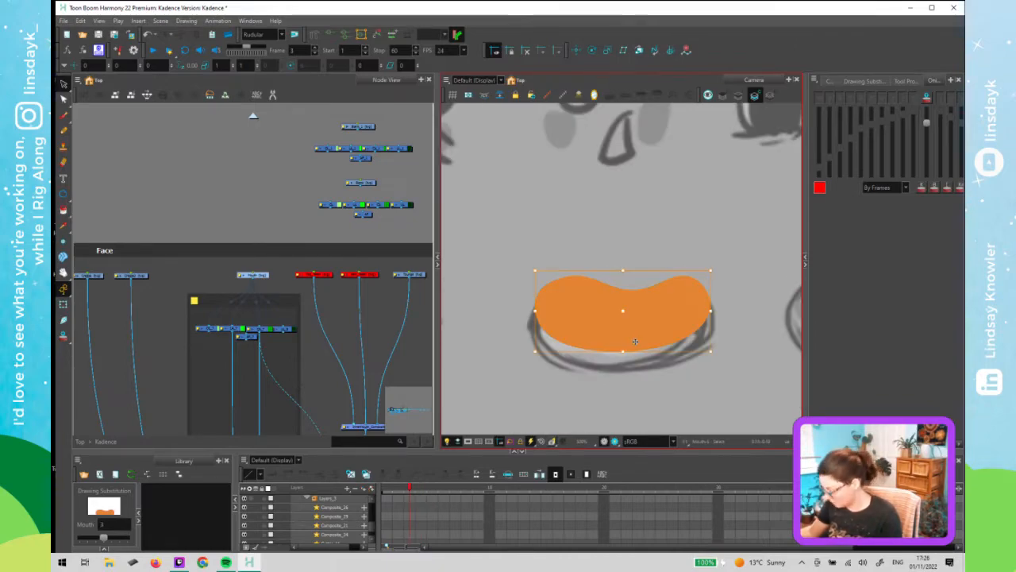
{"action": "key", "text": "Delete"}
{"action": "key", "text": "comma"}
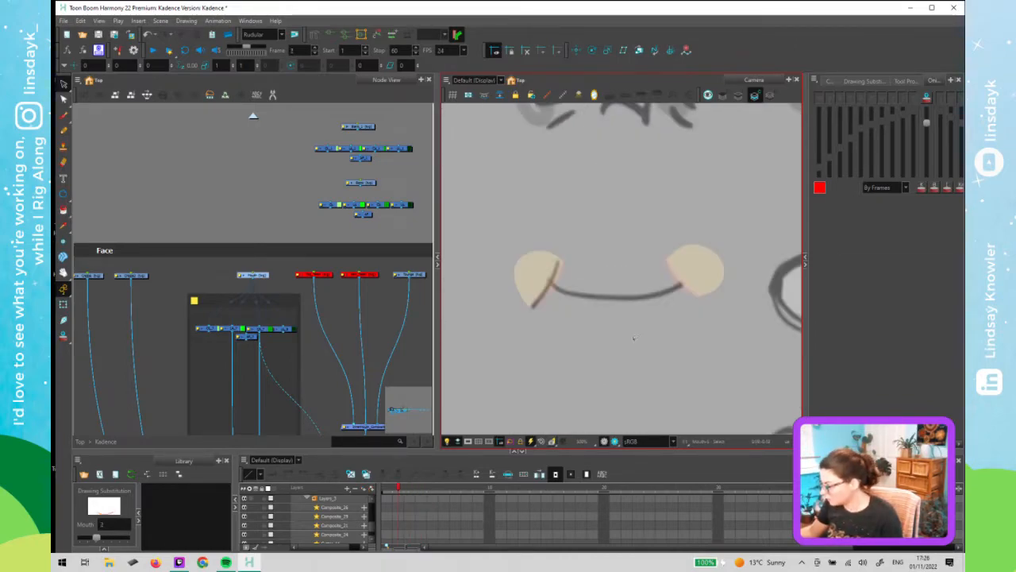
- Step through frames 2 to 5, toggling onion skin, to compare the mouth outlines
{"action": "key", "text": "period"}
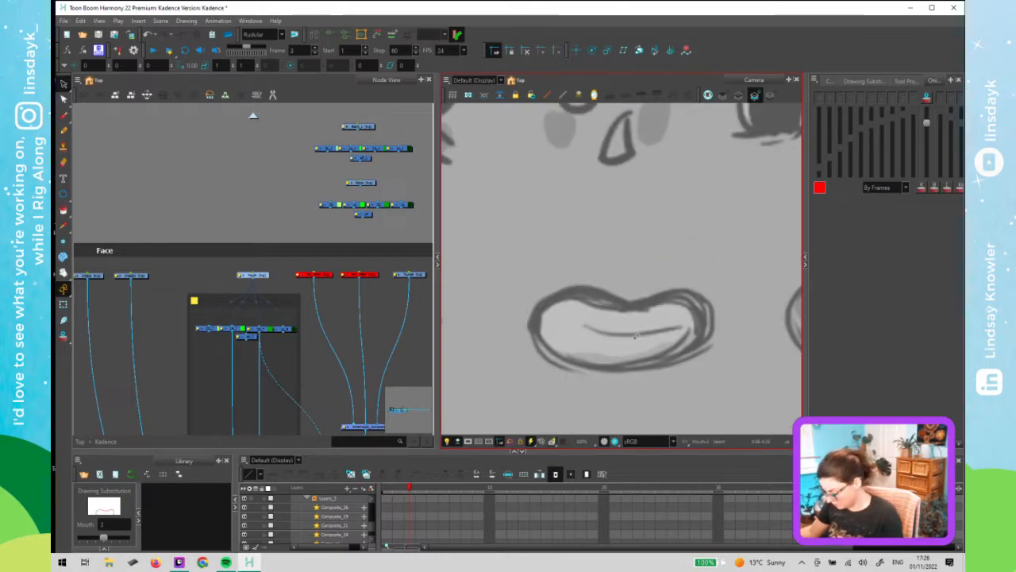
{"action": "key", "text": "period"}
{"action": "key", "text": "comma"}
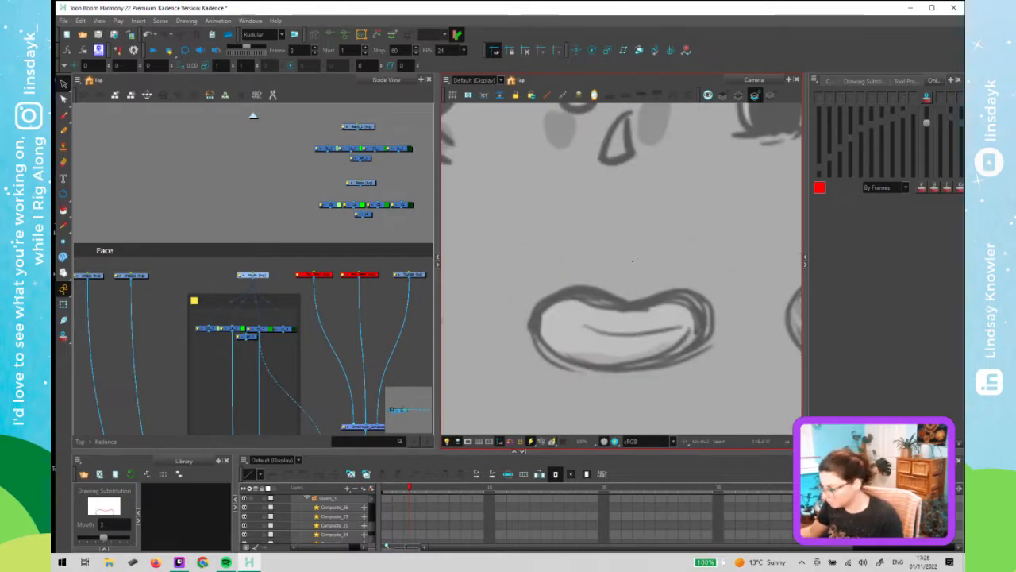
{"action": "left_click", "coordinate": [738, 97]}
{"action": "key", "text": "comma"}
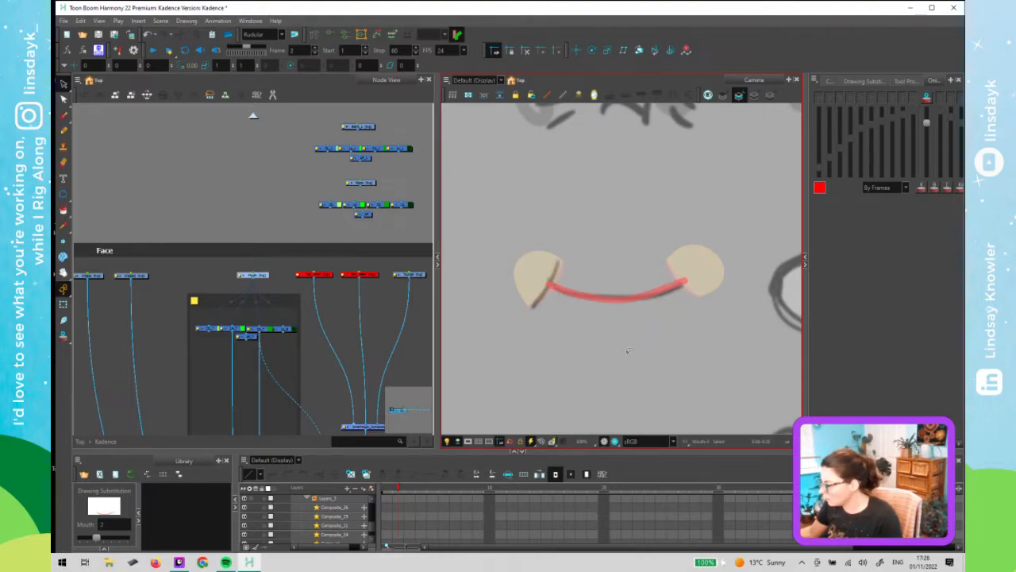
{"action": "key", "text": "period"}
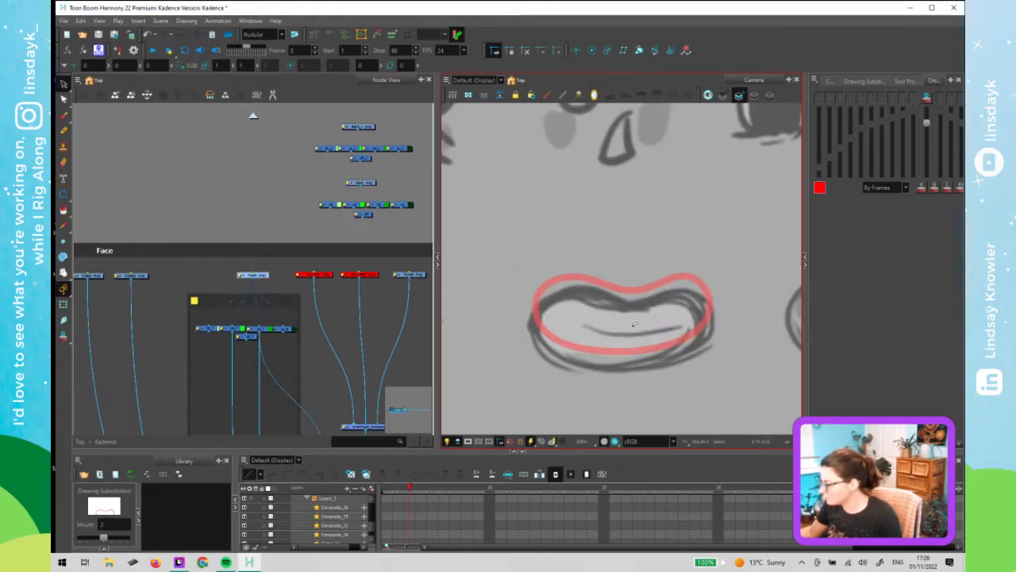
{"action": "key", "text": "comma"}
{"action": "key", "text": "period"}
{"action": "key", "text": "period"}
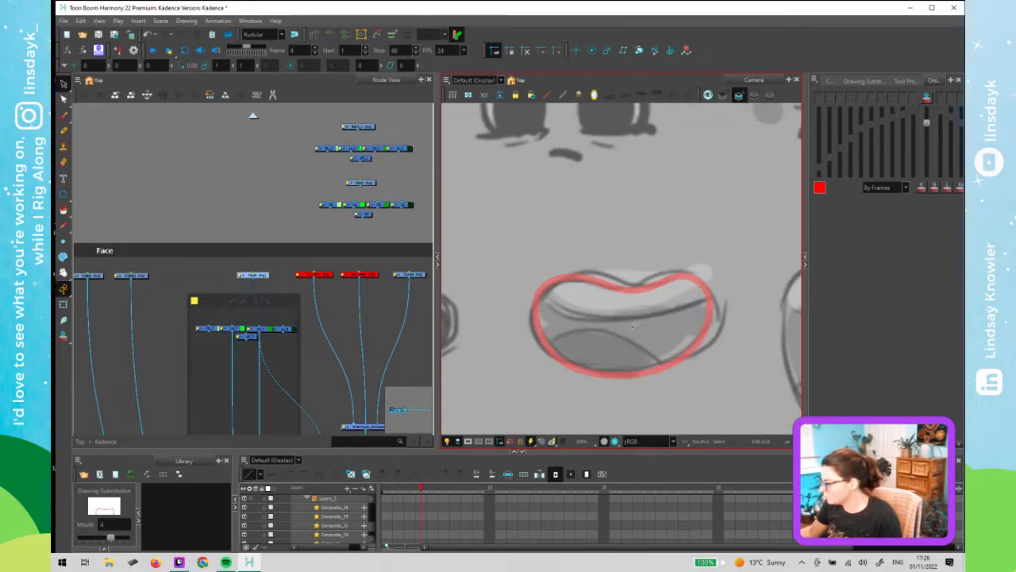
{"action": "key", "text": "comma"}
{"action": "key", "text": "period"}
{"action": "key", "text": "period"}
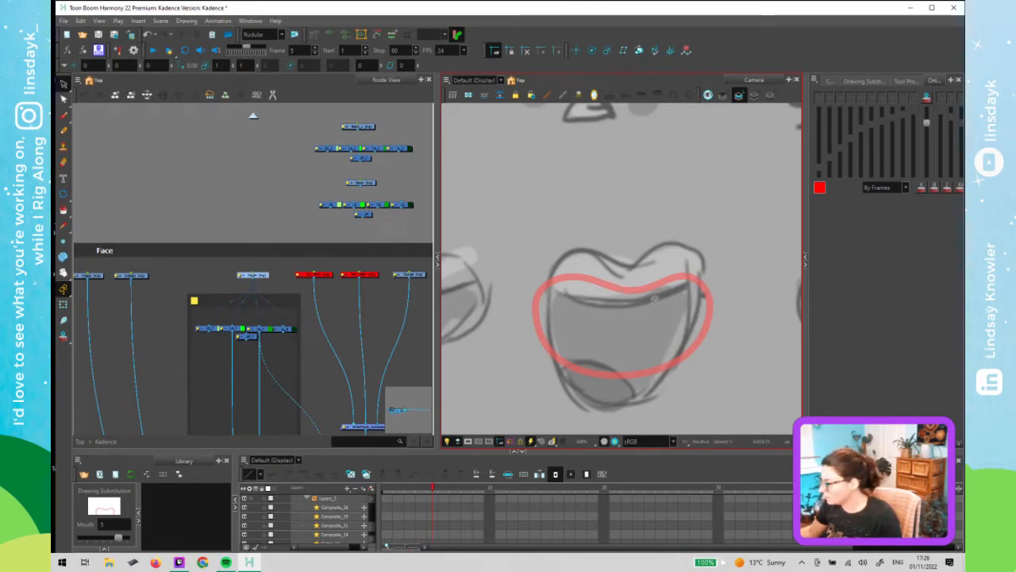
- Reshape the upper lip of the frame 5 mouth outline with the Contour Editor to follow the open-mouth sketch
{"action": "key", "text": "alt+q"}
{"action": "left_click_drag", "start_coordinate": [656, 269], "coordinate": [582, 306]}
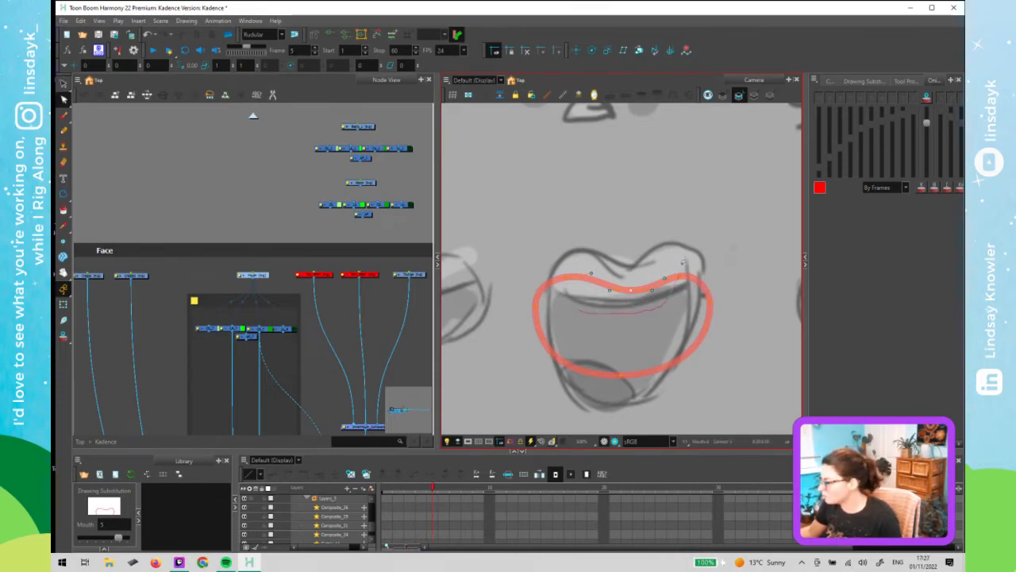
{"action": "mouse_move", "coordinate": [687, 264]}
{"action": "left_mouse_down"}
{"action": "mouse_move", "coordinate": [554, 260]}
{"action": "mouse_move", "coordinate": [637, 327]}
{"action": "mouse_move", "coordinate": [676, 283]}
{"action": "mouse_move", "coordinate": [673, 267]}
{"action": "mouse_move", "coordinate": [692, 259]}
{"action": "mouse_move", "coordinate": [659, 265]}
{"action": "left_mouse_up"}
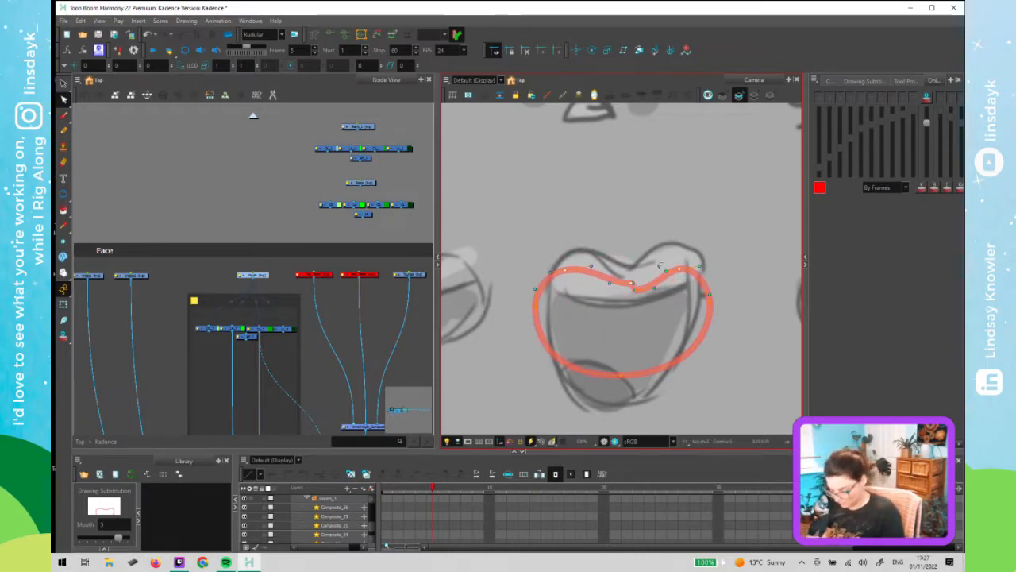
{"action": "key", "text": "Down"}
{"action": "key", "text": "Down"}
{"action": "key", "text": "Down"}
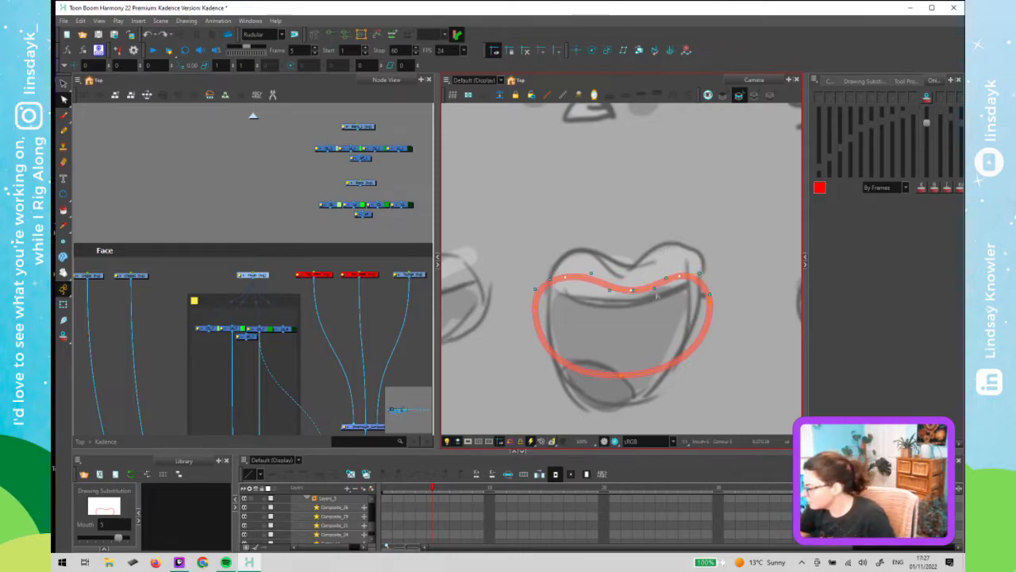
{"action": "left_click", "coordinate": [632, 289]}
{"action": "mouse_move", "coordinate": [664, 240]}
{"action": "left_mouse_down"}
{"action": "mouse_move", "coordinate": [577, 242]}
{"action": "mouse_move", "coordinate": [670, 231]}
{"action": "left_mouse_up"}
{"action": "key", "text": "Up"}
{"action": "key", "text": "Up"}
{"action": "key", "text": "Up"}
{"action": "key", "text": "Up"}
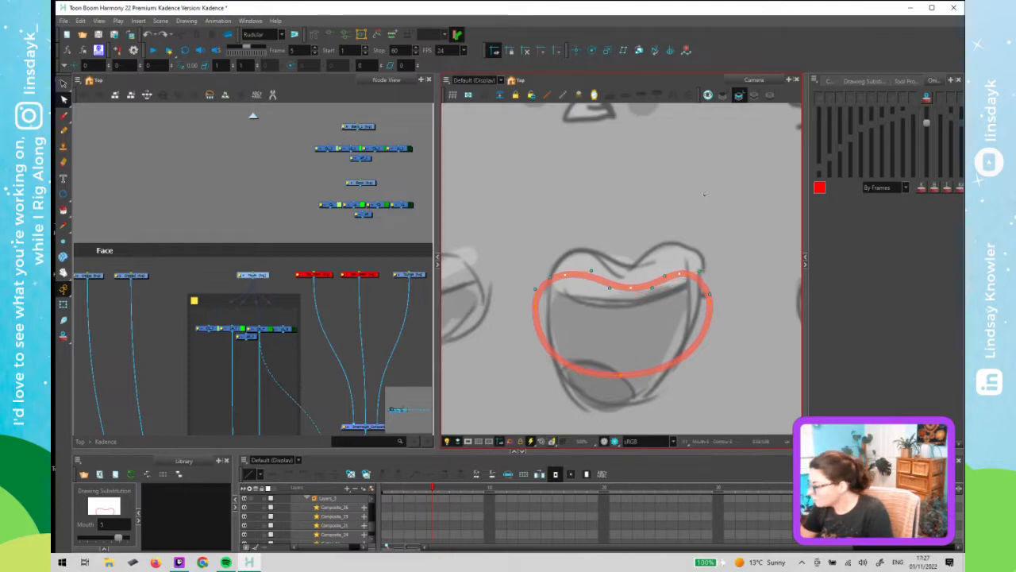
{"action": "key", "text": "Up"}
{"action": "key", "text": "Up"}
{"action": "key", "text": "Up"}
{"action": "key", "text": "Up"}
{"action": "key", "text": "Up"}
{"action": "key", "text": "Up"}
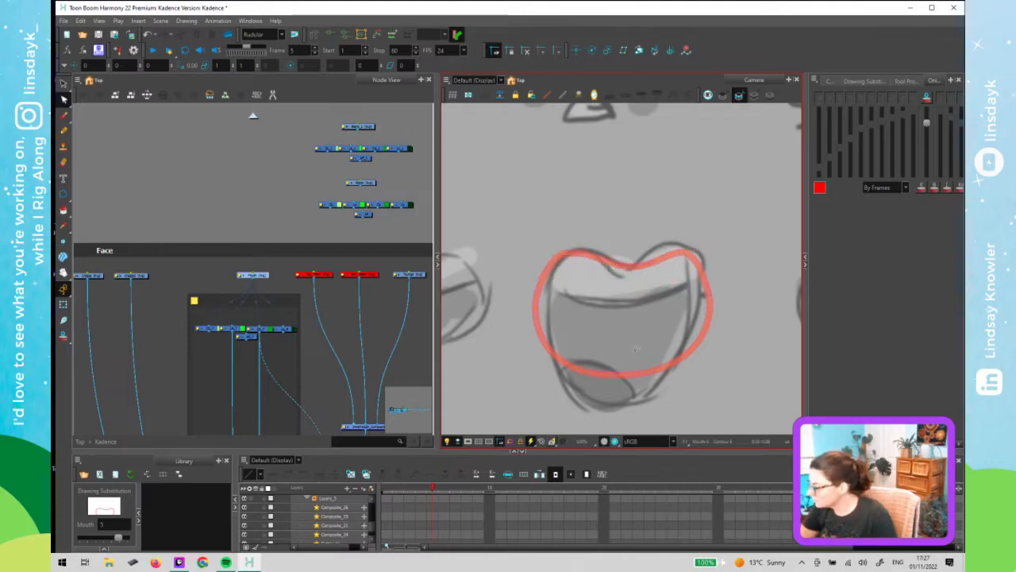
- Adjust the sides, bottom and upper corners of the frame 5 mouth outline to match the sketch, and save the scene
{"action": "left_click_drag", "start_coordinate": [638, 352], "coordinate": [634, 342]}
{"action": "left_click_drag", "start_coordinate": [623, 377], "coordinate": [614, 408]}
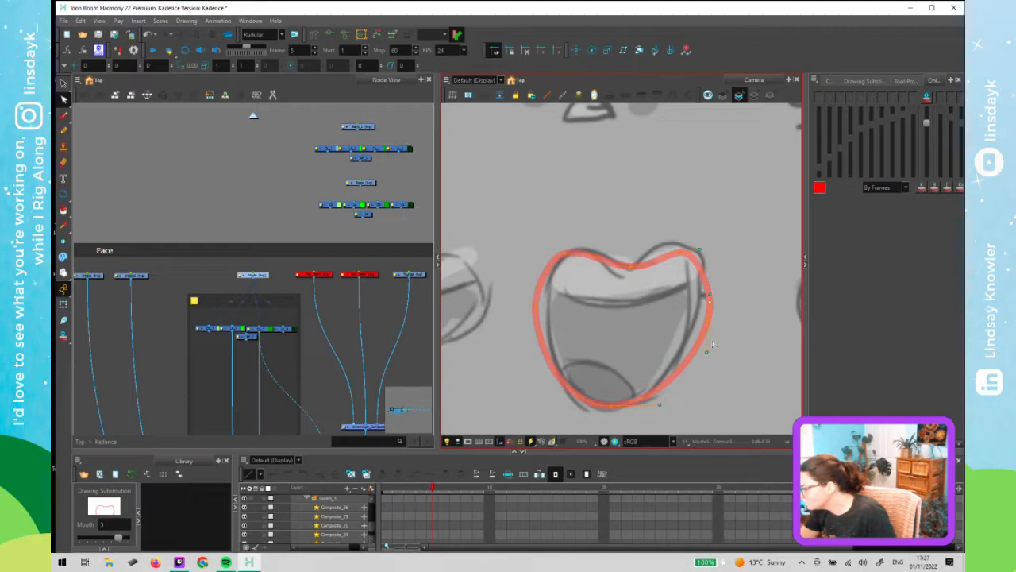
{"action": "mouse_move", "coordinate": [711, 294]}
{"action": "left_mouse_down"}
{"action": "mouse_move", "coordinate": [712, 271]}
{"action": "mouse_move", "coordinate": [702, 303]}
{"action": "left_mouse_up"}
{"action": "left_click", "coordinate": [540, 312]}
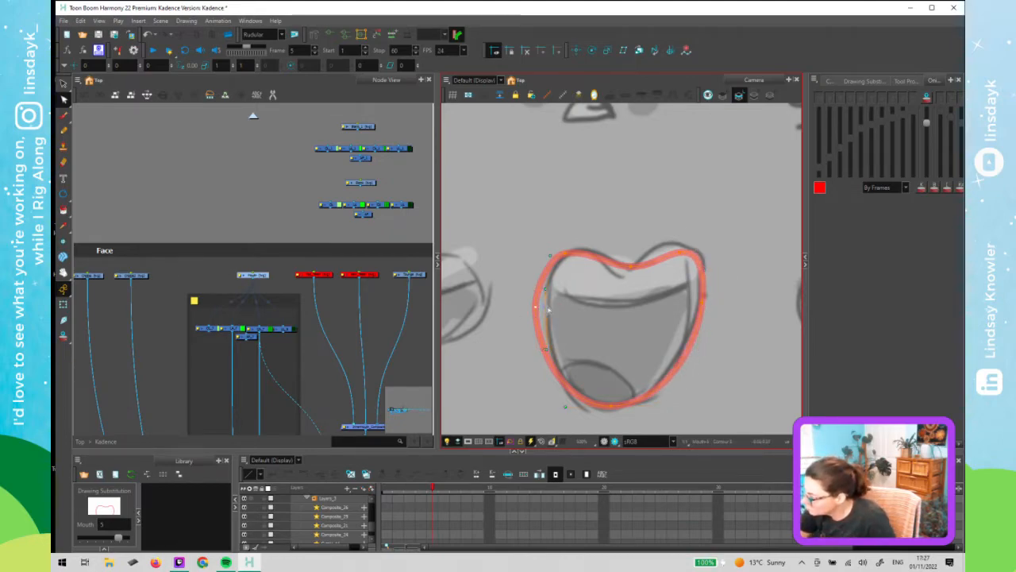
{"action": "left_click_drag", "start_coordinate": [540, 312], "coordinate": [546, 312]}
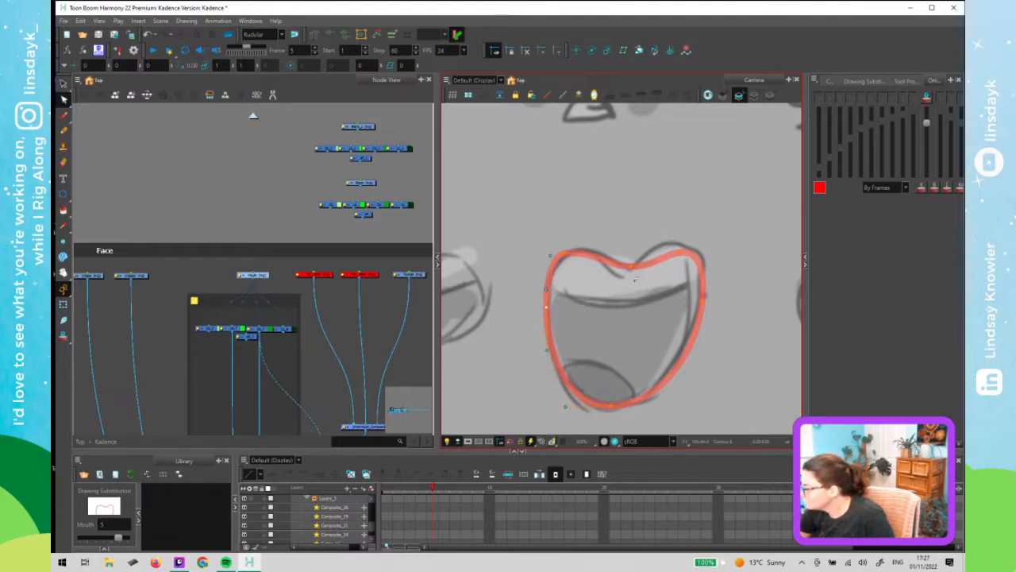
{"action": "left_click", "coordinate": [594, 253]}
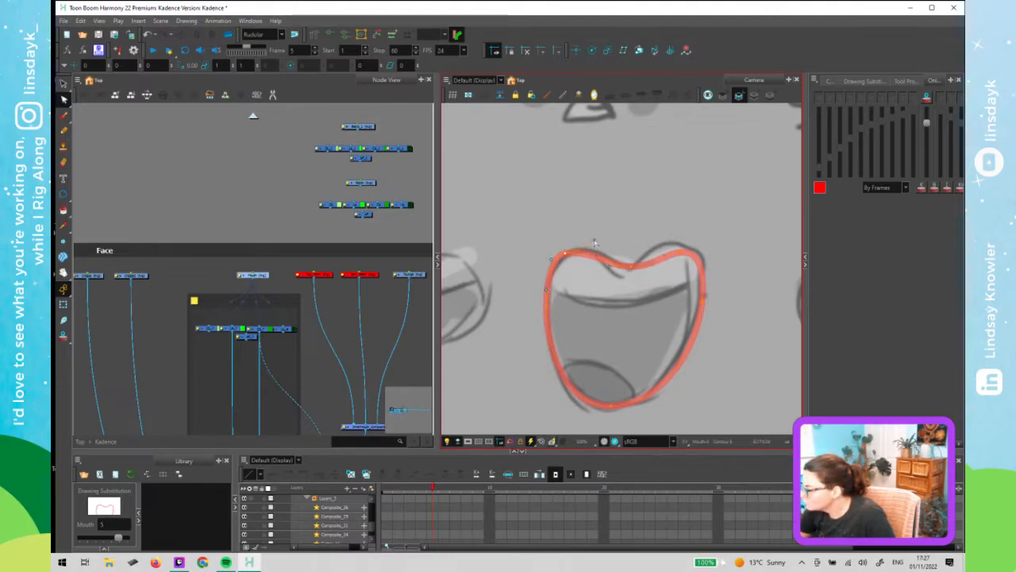
{"action": "left_click_drag", "start_coordinate": [552, 260], "coordinate": [552, 266]}
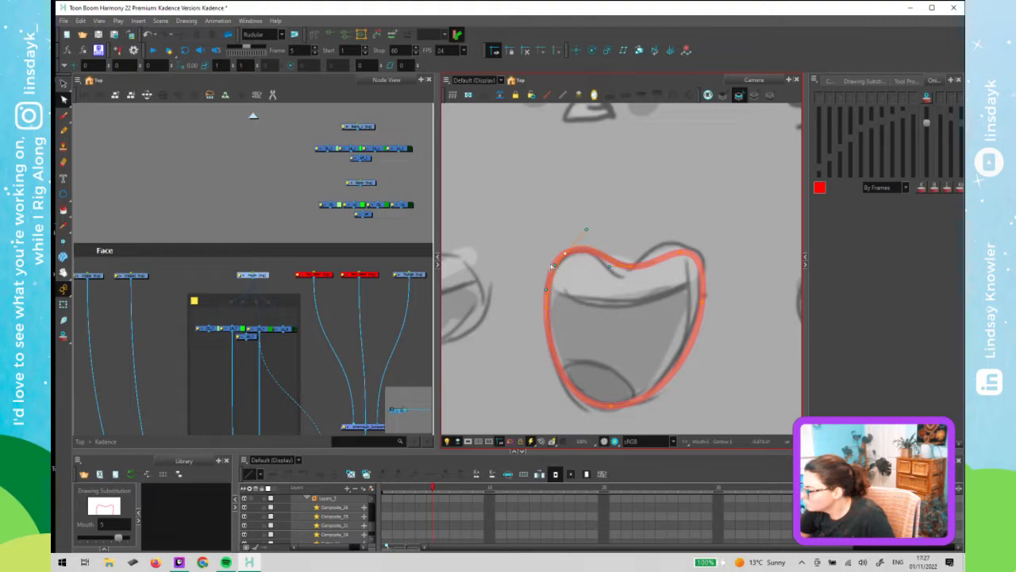
{"action": "left_click", "coordinate": [702, 254]}
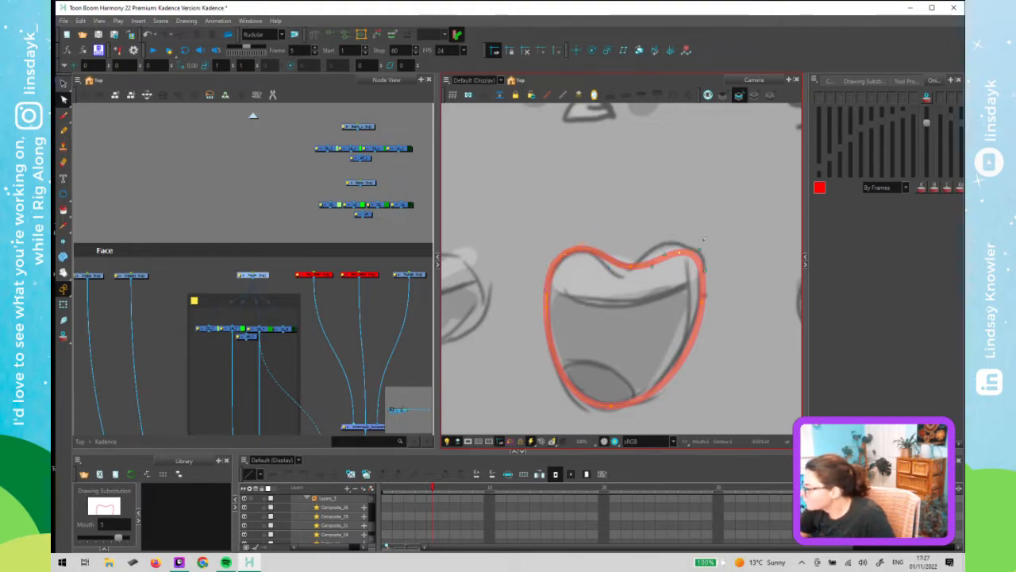
{"action": "left_click_drag", "start_coordinate": [700, 250], "coordinate": [654, 242]}
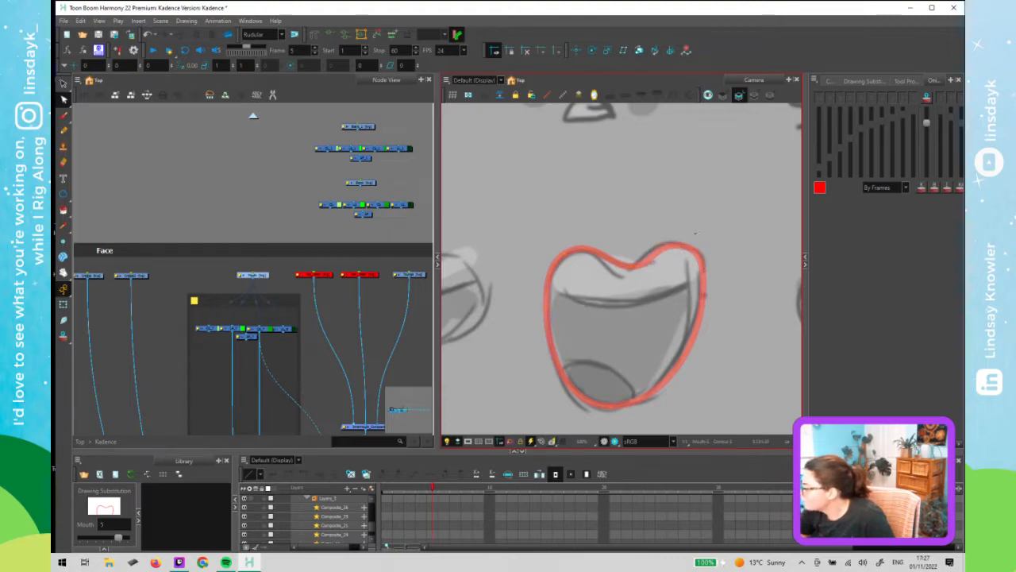
{"action": "left_click", "coordinate": [704, 250]}
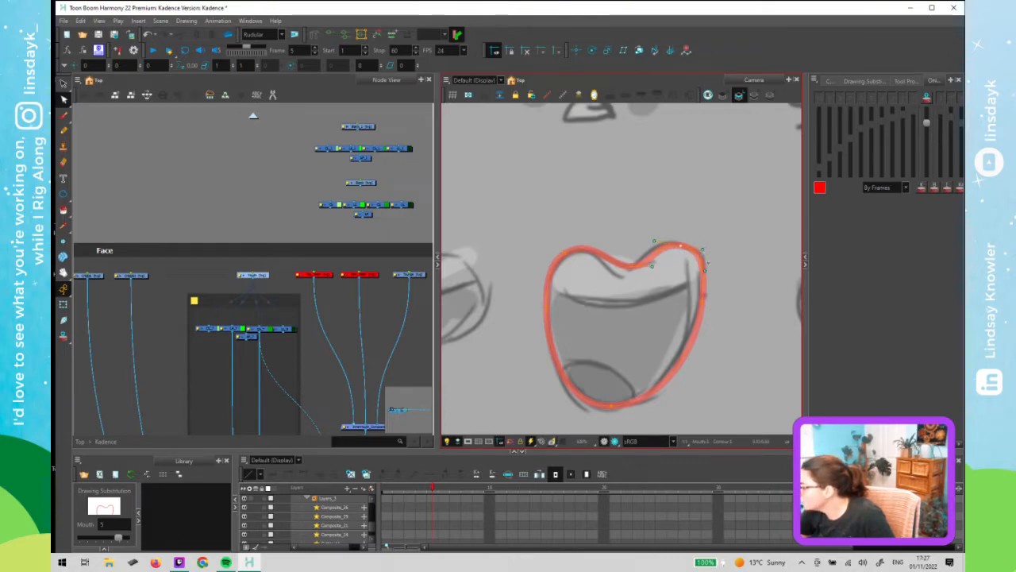
{"action": "left_click", "coordinate": [631, 265]}
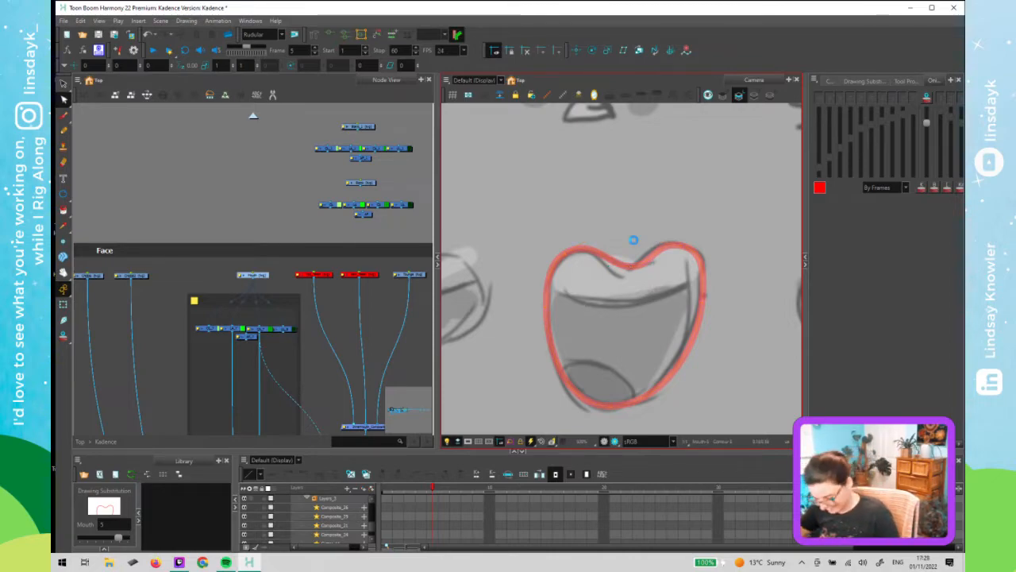
{"action": "key", "text": "ctrl+s"}
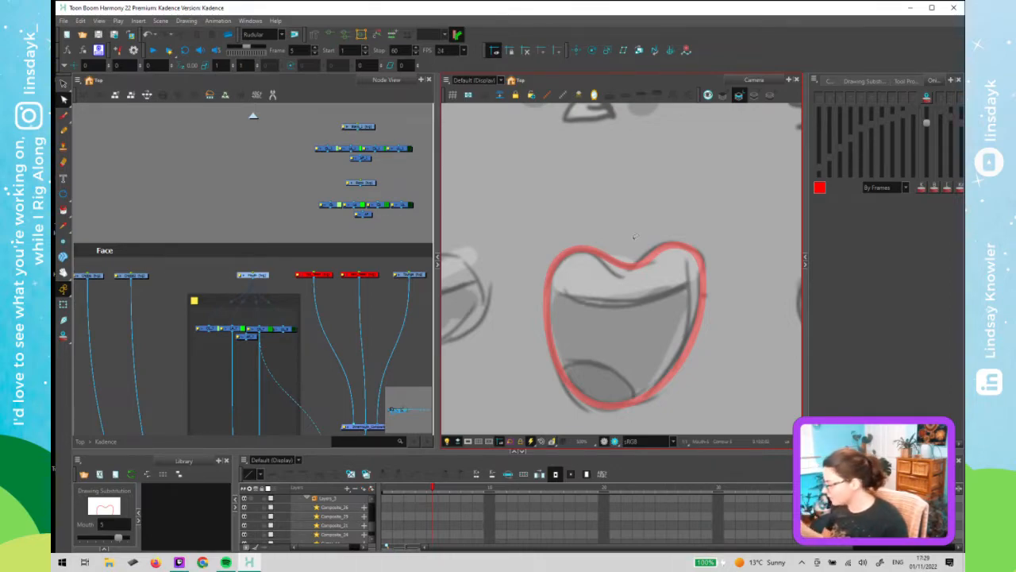
{"action": "key", "text": "period"}
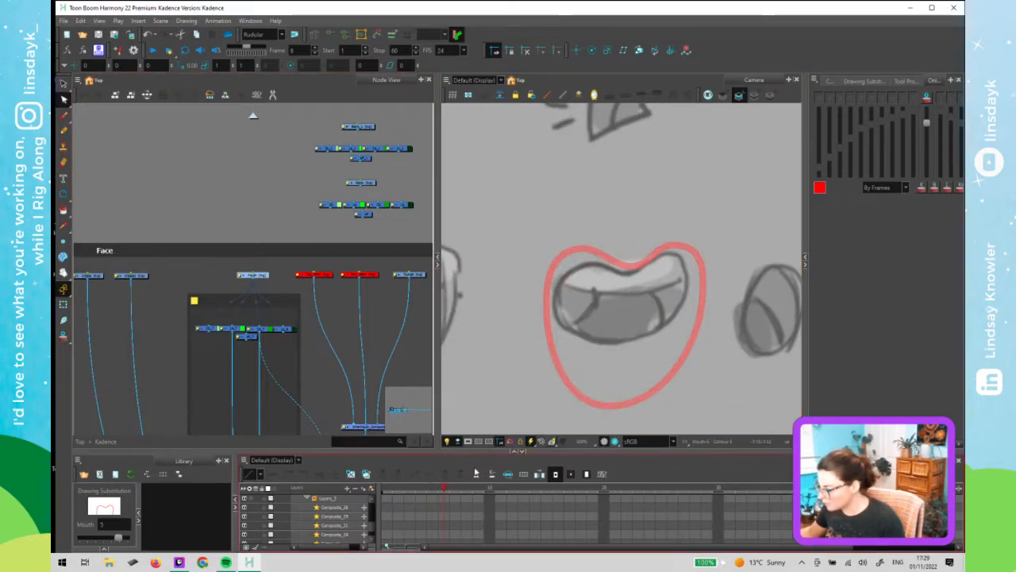
- Copy the closed mouth outline from frame 3 and paste it onto frame 6 of the mouth drawing
{"action": "left_click", "coordinate": [366, 475]}
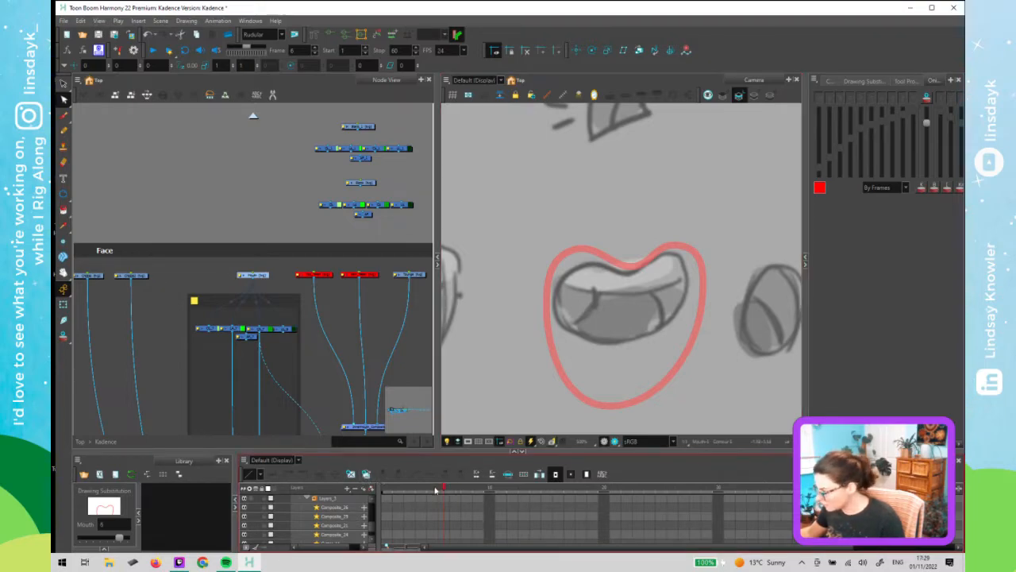
{"action": "mouse_move", "coordinate": [442, 489]}
{"action": "left_mouse_down"}
{"action": "mouse_move", "coordinate": [389, 496]}
{"action": "mouse_move", "coordinate": [410, 492]}
{"action": "left_mouse_up"}
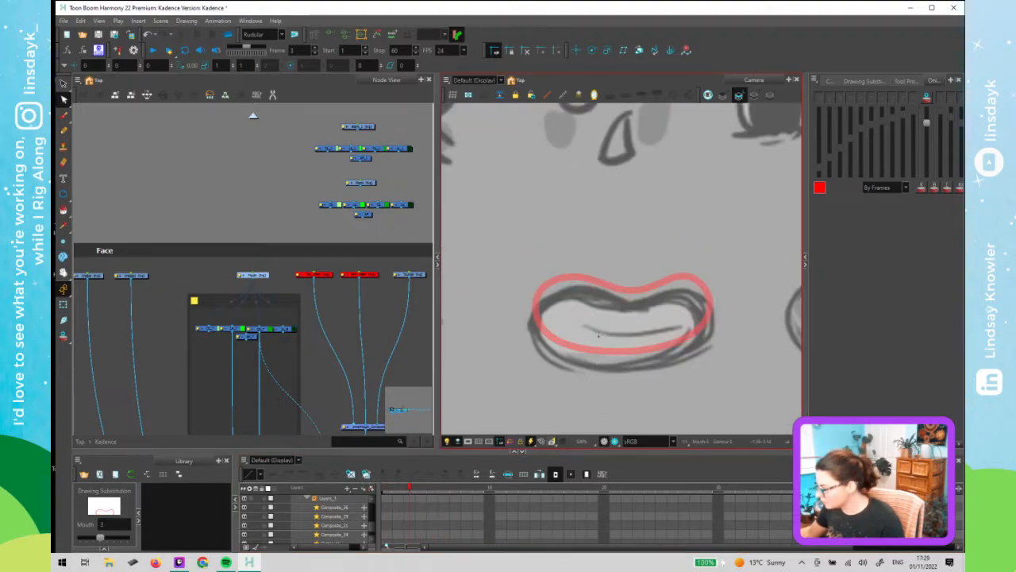
{"action": "left_click", "coordinate": [603, 353]}
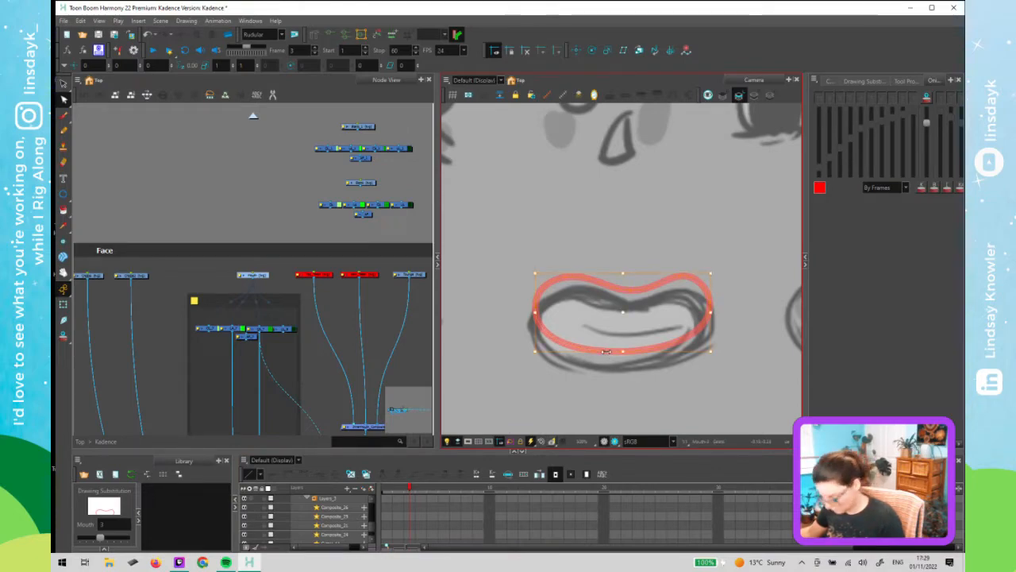
{"action": "left_click_drag", "start_coordinate": [420, 489], "coordinate": [447, 491]}
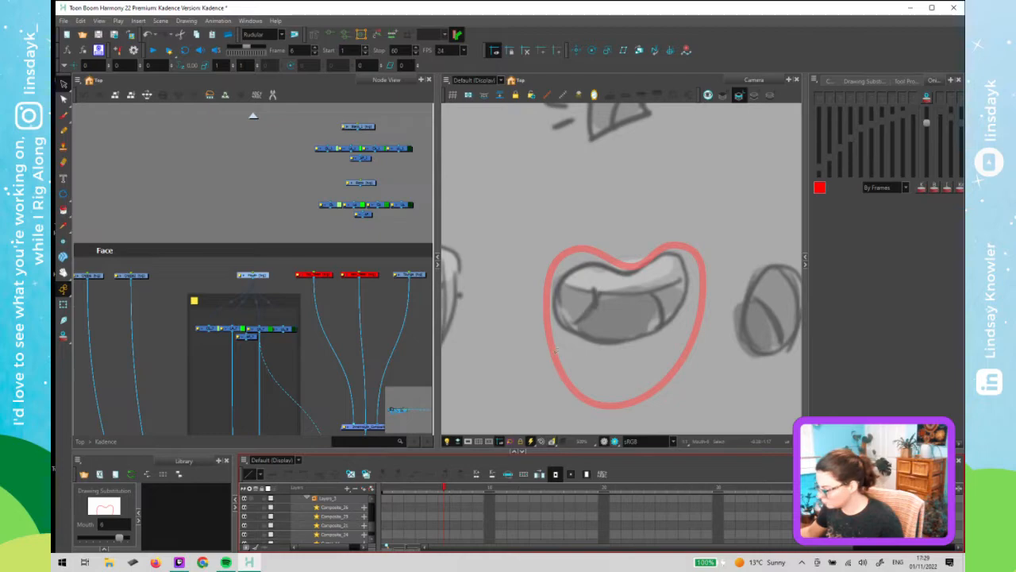
{"action": "key", "text": "ctrl+v"}
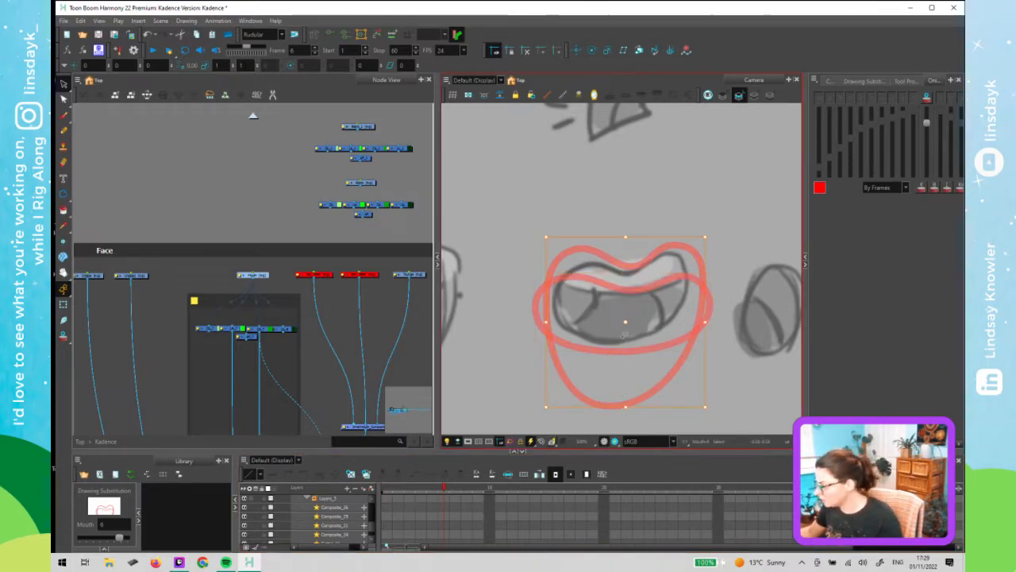
- Turn on onion skin and adjust its range sliders to show the neighbouring mouth frames
{"action": "left_click", "coordinate": [443, 488]}
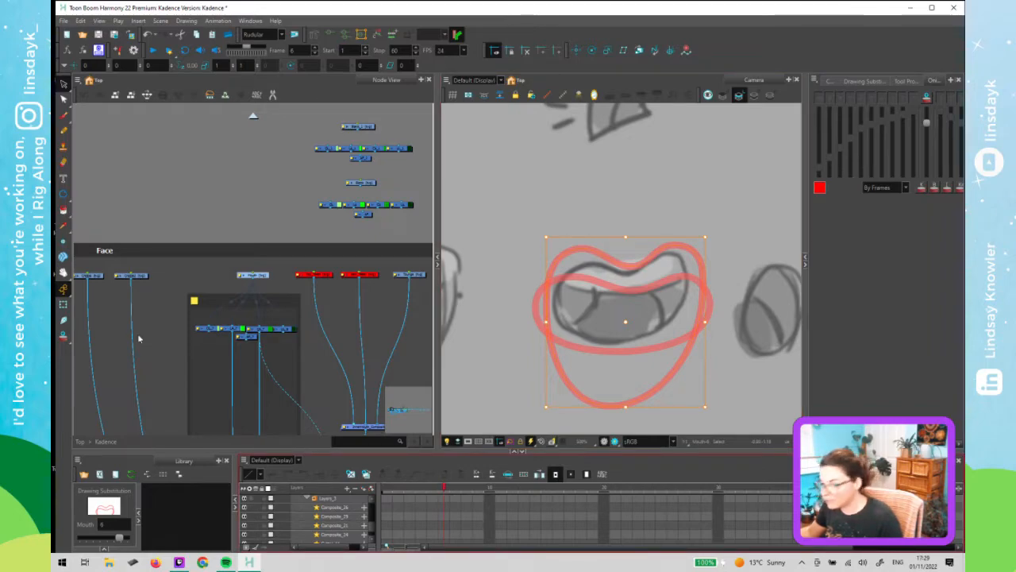
{"action": "left_click", "coordinate": [201, 340]}
{"action": "left_click", "coordinate": [65, 339]}
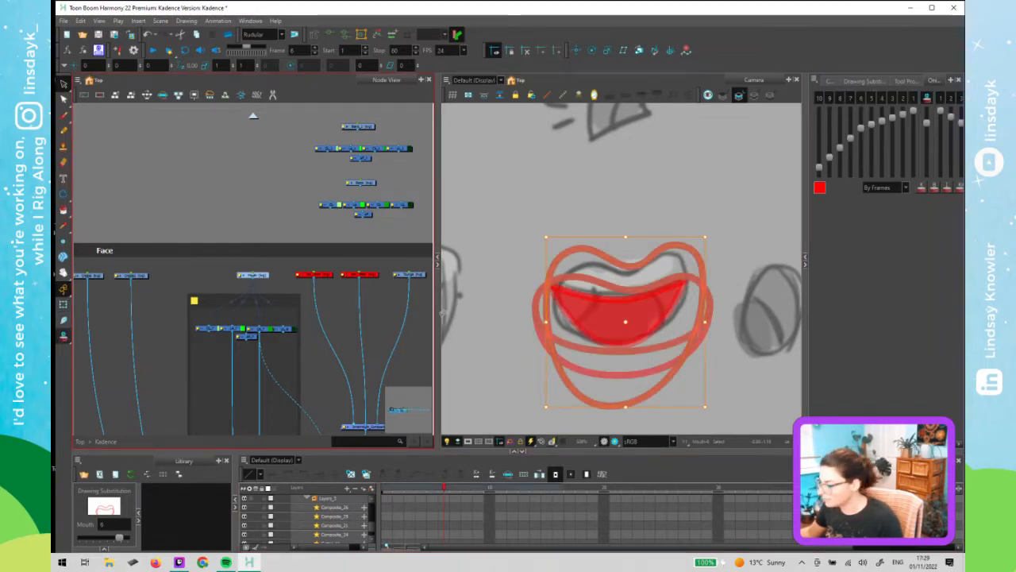
{"action": "left_click", "coordinate": [504, 368]}
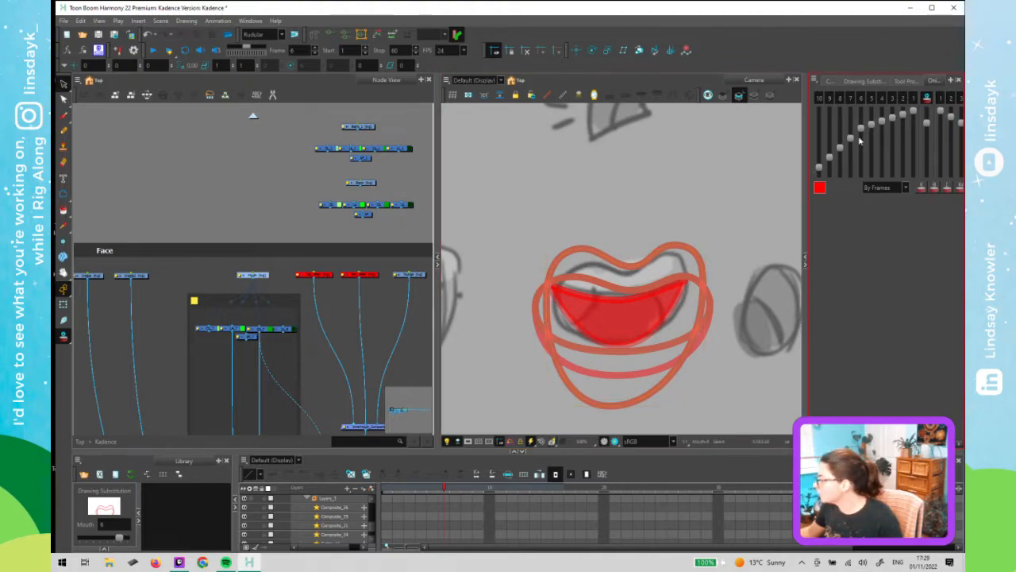
{"action": "left_click_drag", "start_coordinate": [862, 130], "coordinate": [866, 145]}
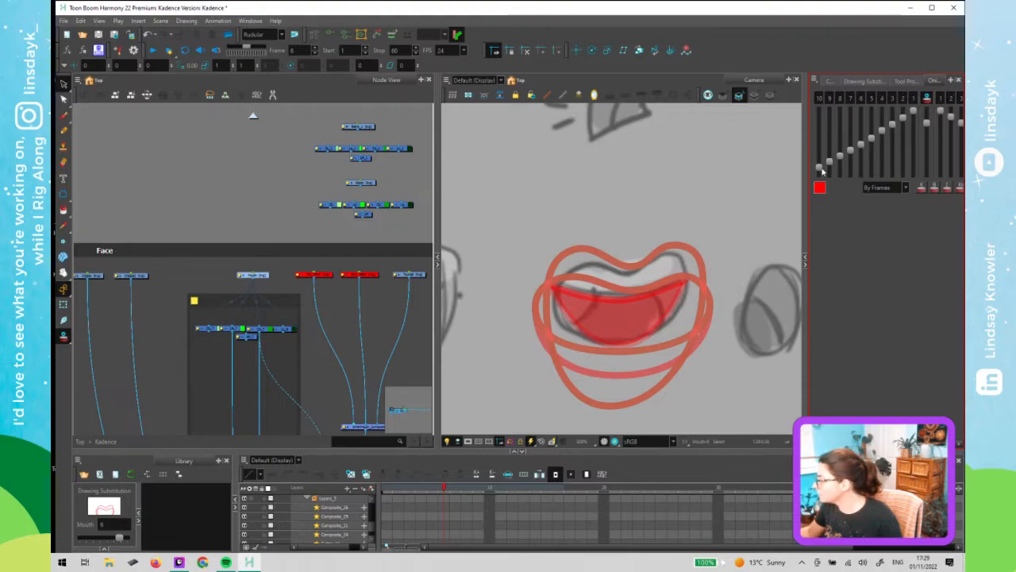
{"action": "left_click_drag", "start_coordinate": [824, 171], "coordinate": [822, 181]}
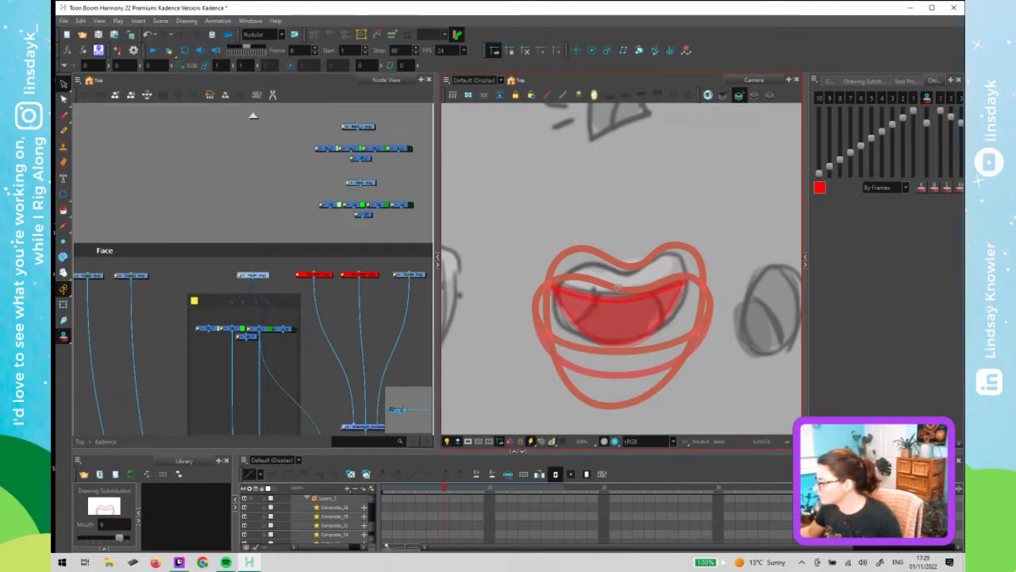
{"action": "left_click", "coordinate": [585, 278]}
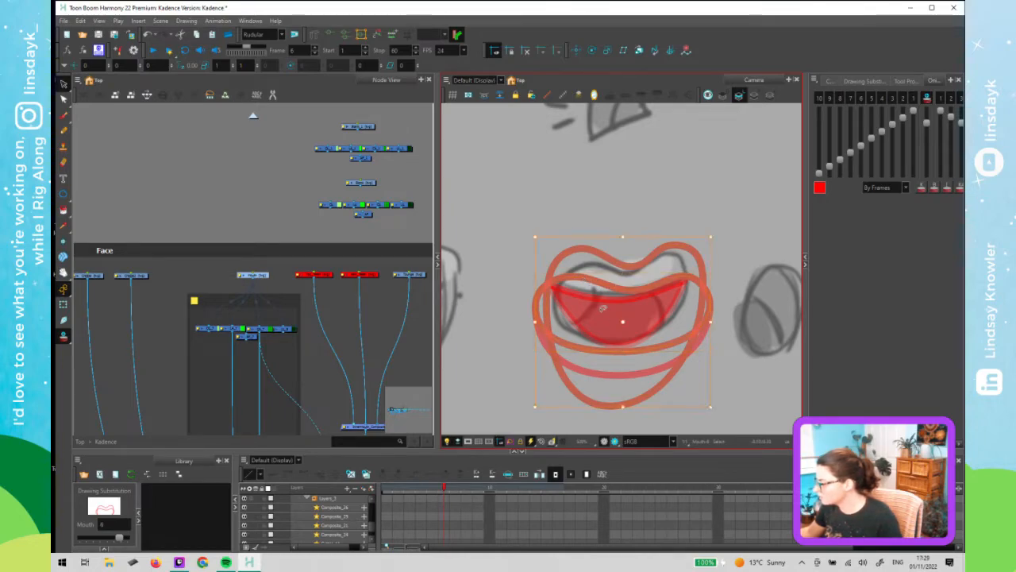
{"action": "left_click", "coordinate": [673, 346]}
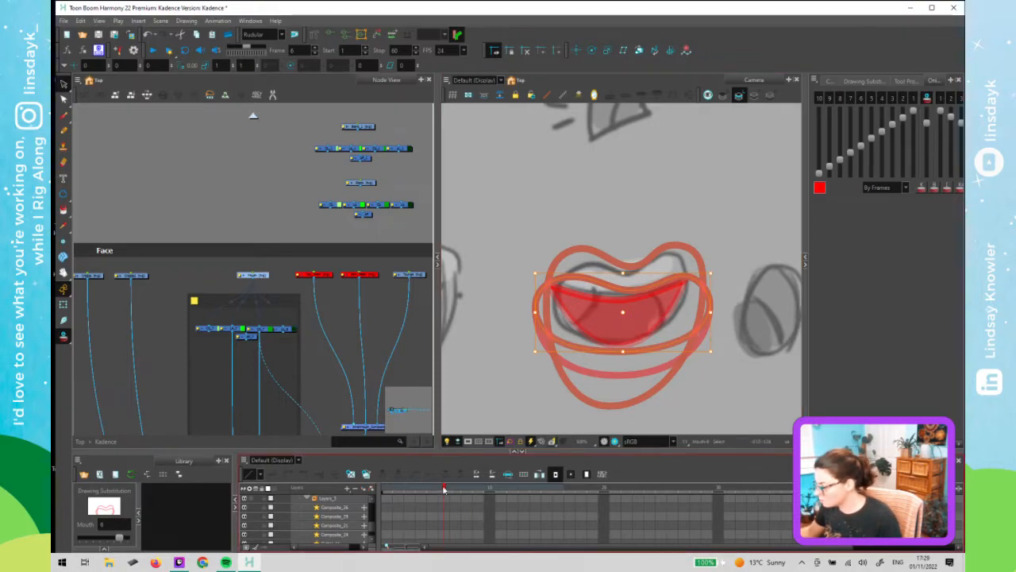
- Step through frames 1 to 3 of the mouth drawing to compare the outlines with onion skin
{"action": "left_click_drag", "start_coordinate": [444, 490], "coordinate": [387, 508]}
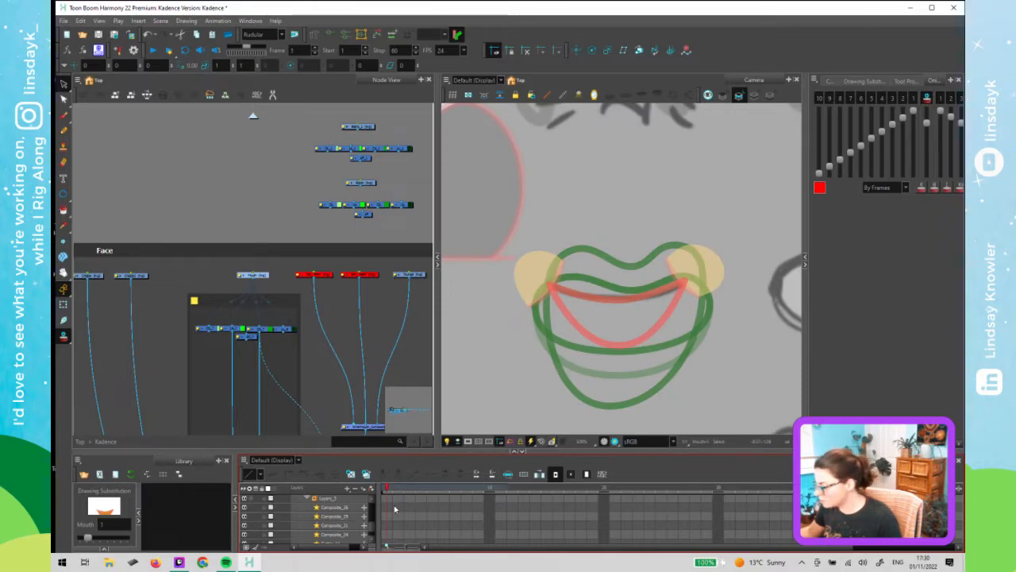
{"action": "left_click_drag", "start_coordinate": [394, 508], "coordinate": [407, 508]}
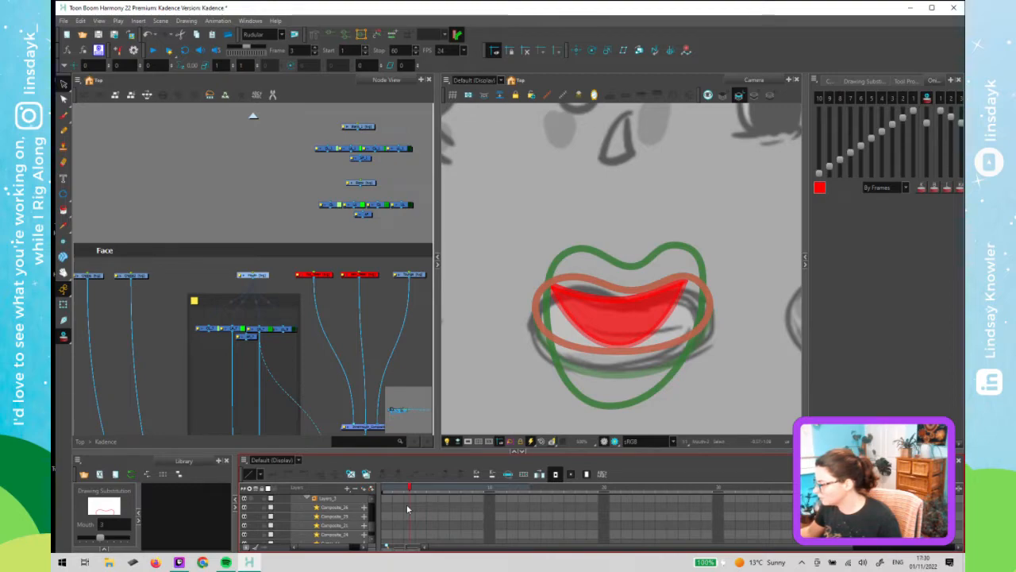
{"action": "left_click_drag", "start_coordinate": [405, 509], "coordinate": [401, 512]}
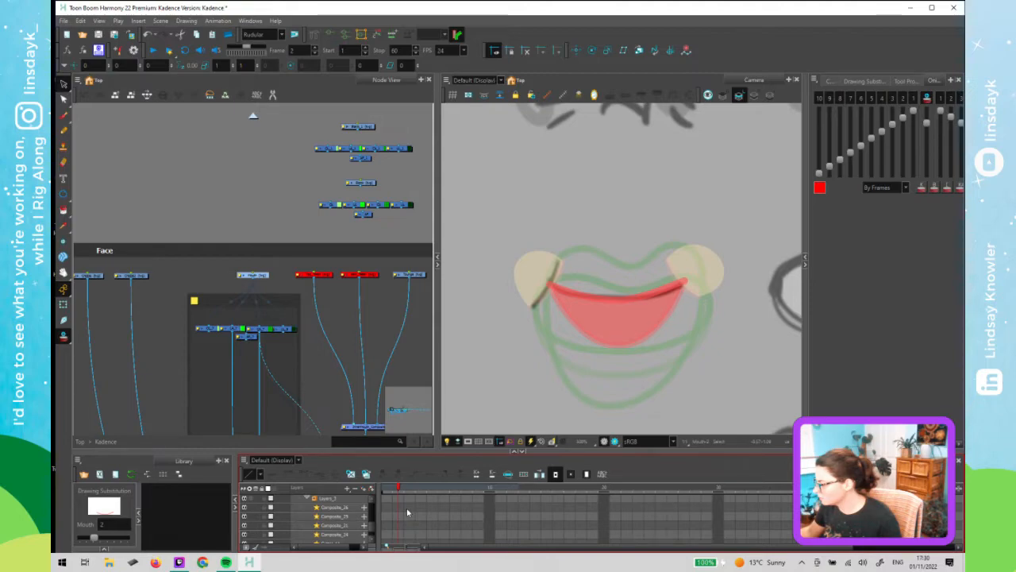
{"action": "left_click", "coordinate": [407, 512]}
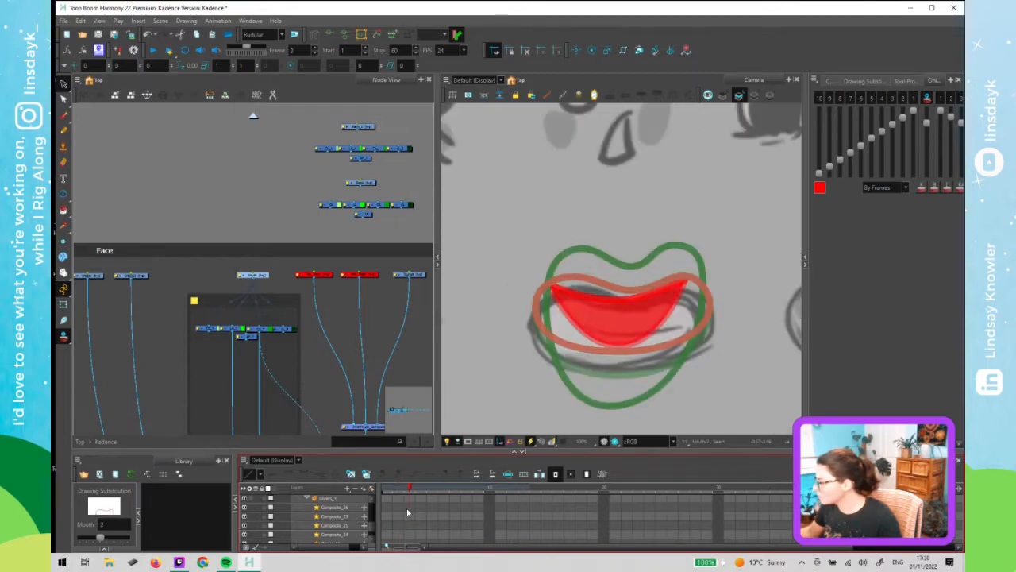
- Switch onion skin to Coloured Outline and set which previous and next frames it displays
{"action": "left_click", "coordinate": [815, 81]}
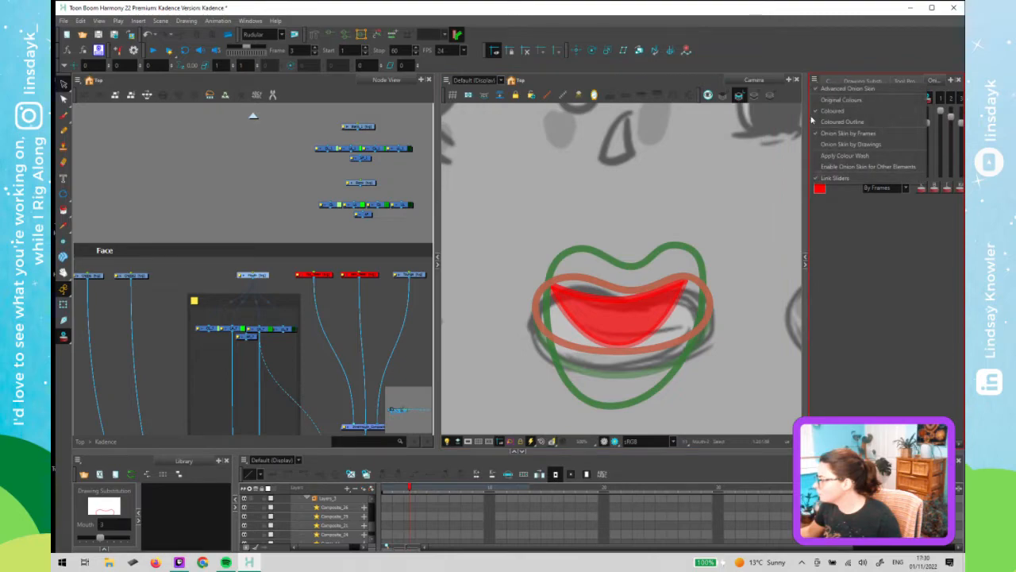
{"action": "left_click", "coordinate": [862, 120]}
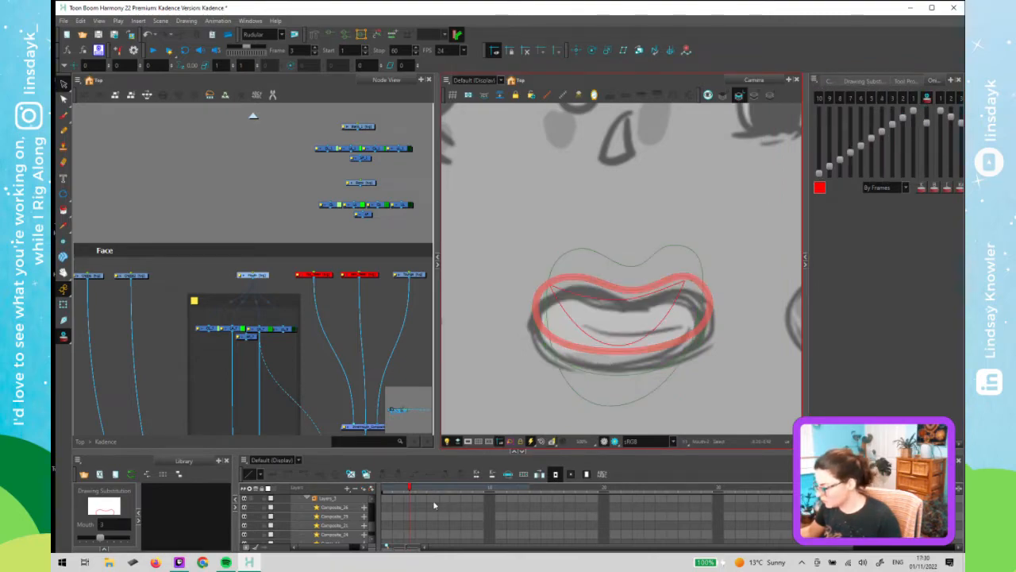
{"action": "left_click", "coordinate": [827, 180]}
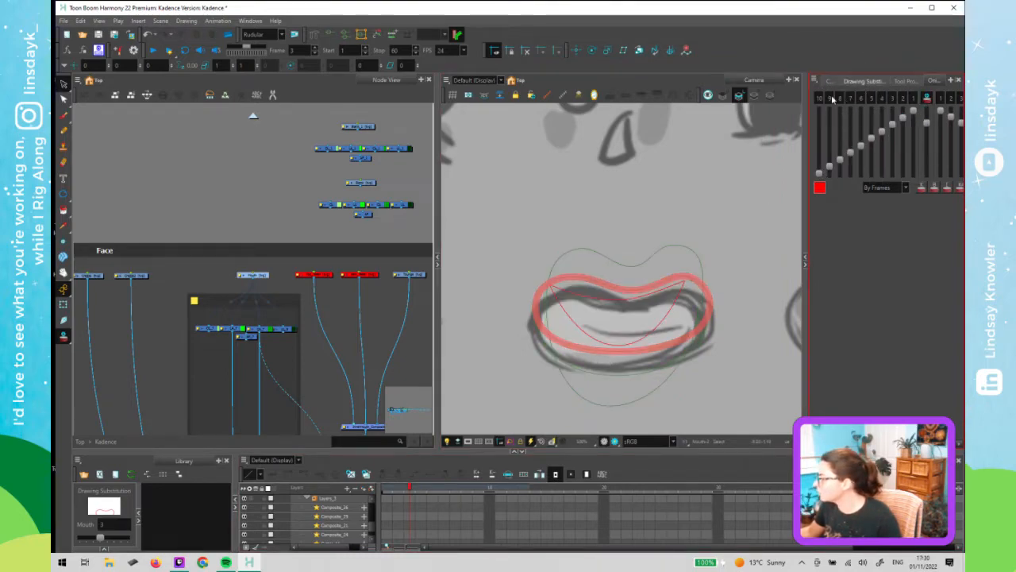
{"action": "left_click", "coordinate": [928, 97]}
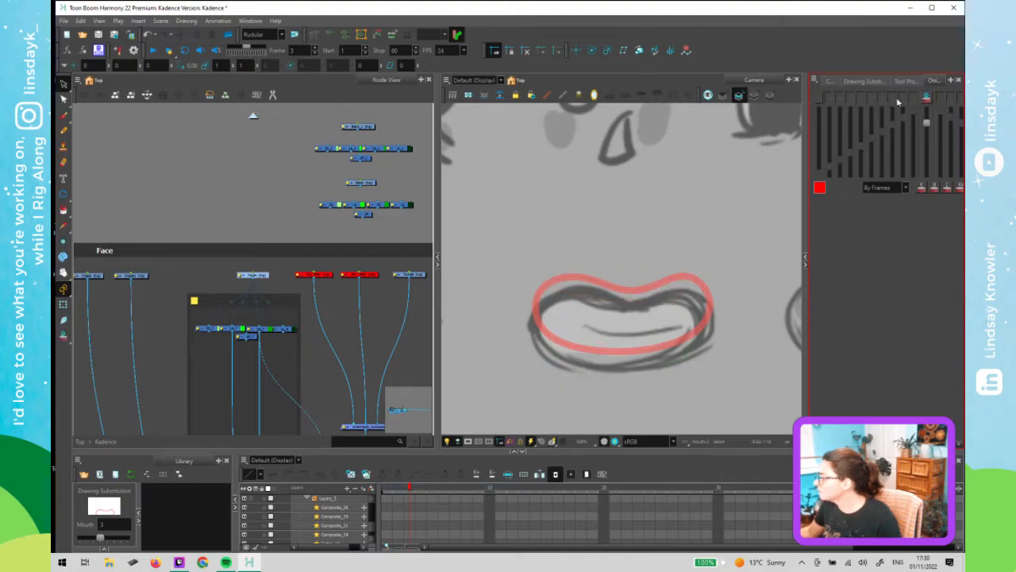
{"action": "left_click", "coordinate": [926, 97]}
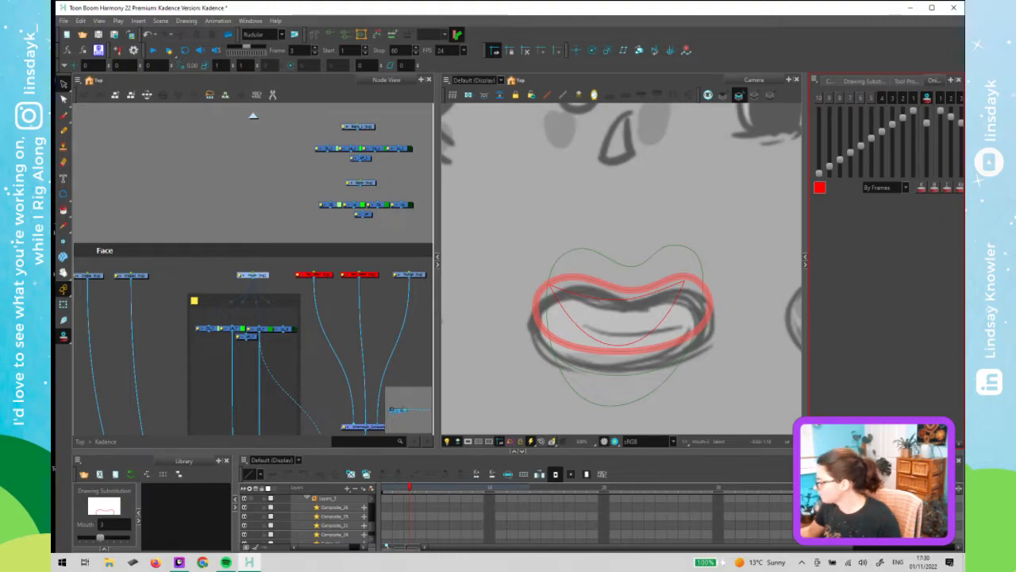
{"action": "left_click_drag", "start_coordinate": [869, 443], "coordinate": [925, 443]}
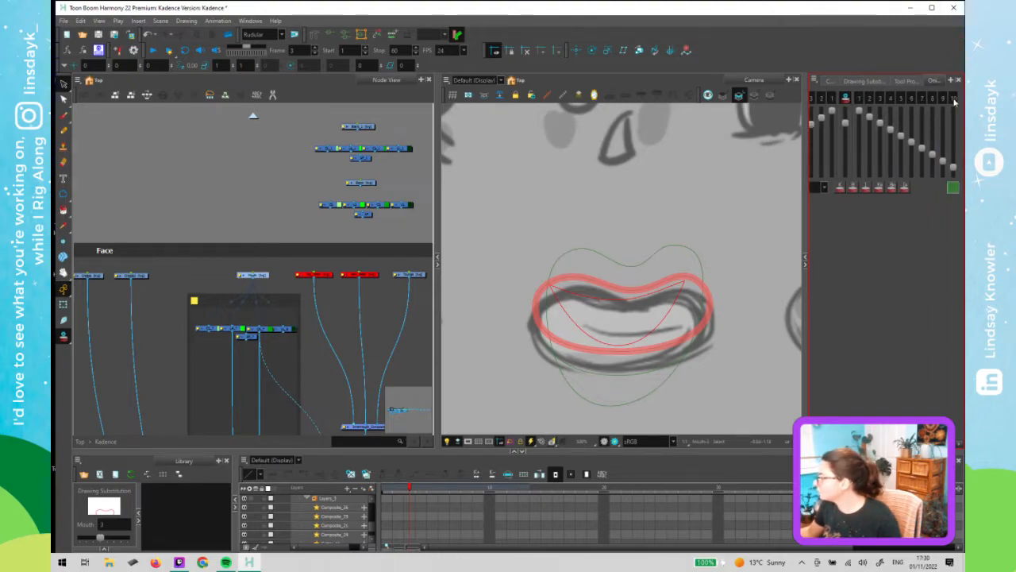
{"action": "left_click", "coordinate": [880, 100]}
{"action": "left_click", "coordinate": [871, 100]}
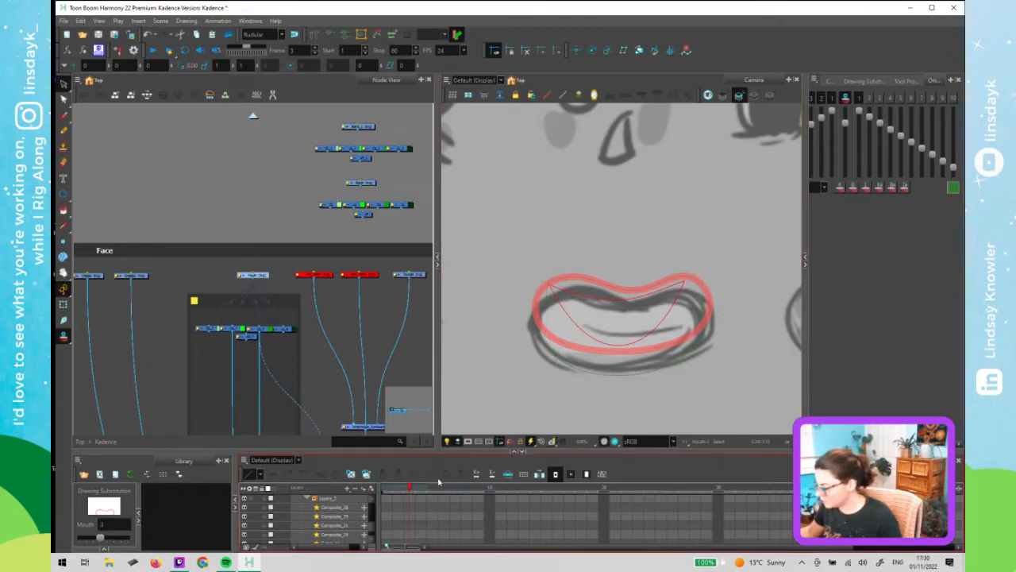
- Step through mouth frames 1 to 6 to compare each outline against its onion-skinned neighbours
{"action": "left_click", "coordinate": [384, 497]}
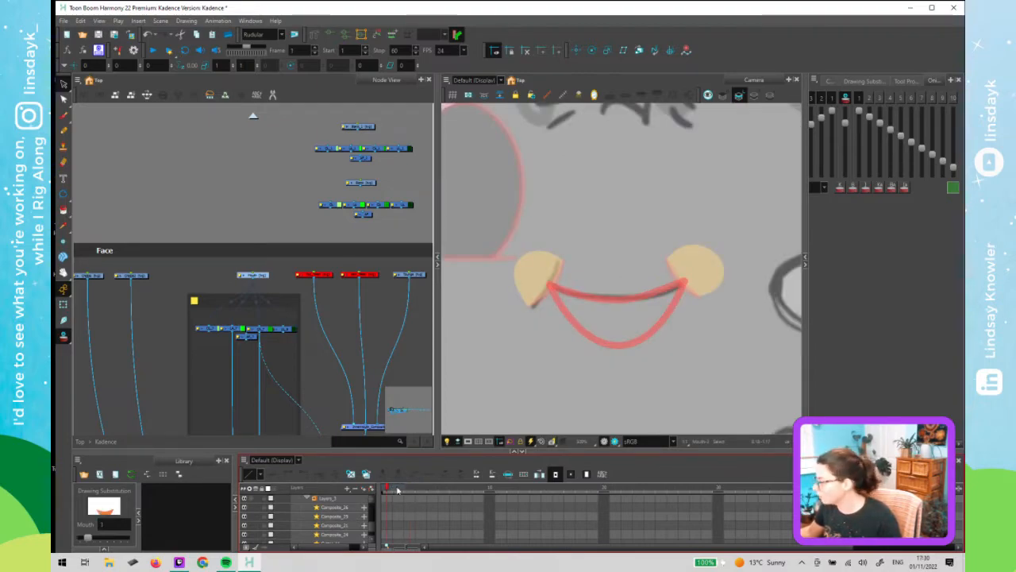
{"action": "left_click", "coordinate": [397, 490]}
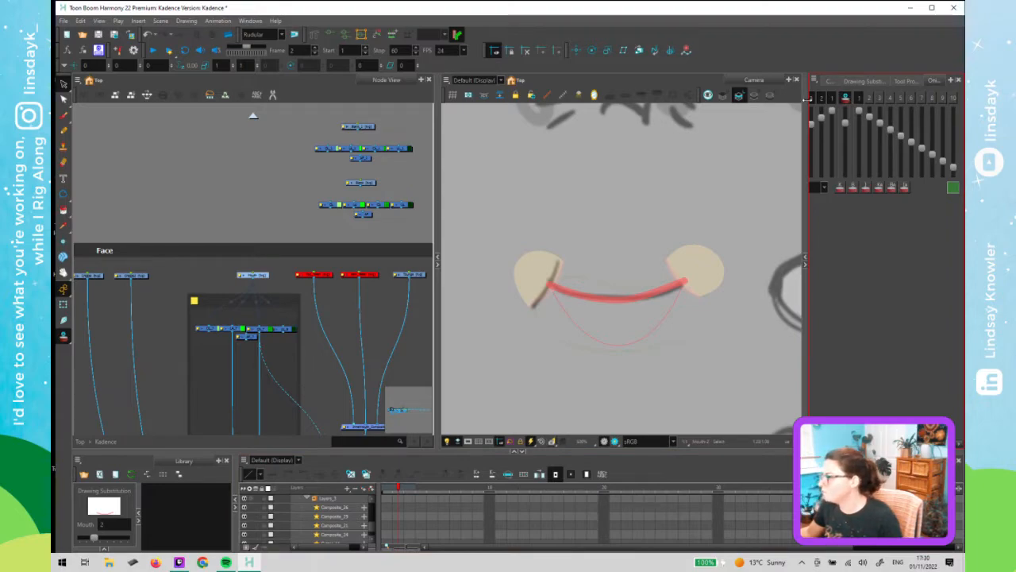
{"action": "left_click_drag", "start_coordinate": [909, 444], "coordinate": [879, 444]}
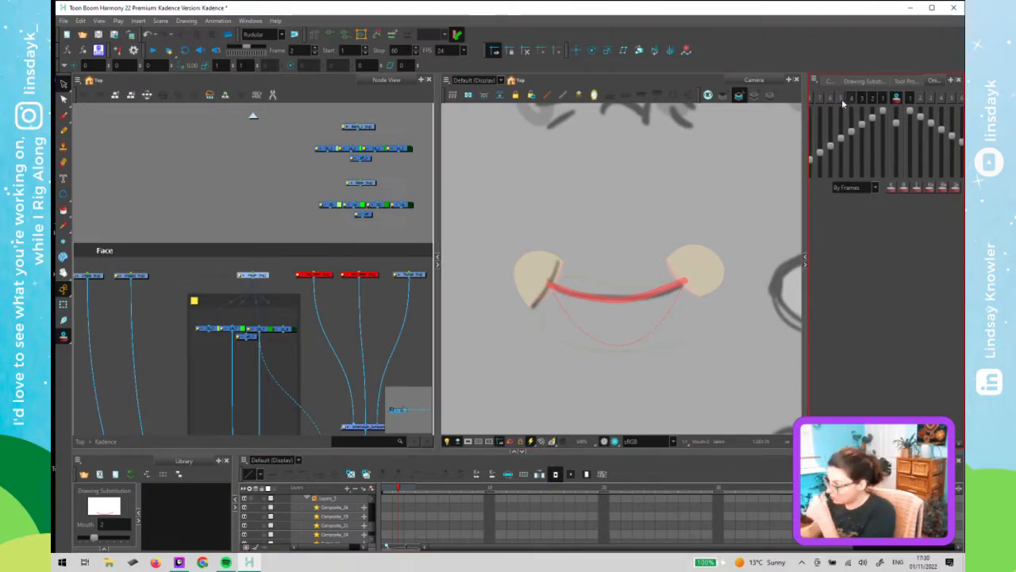
{"action": "left_click", "coordinate": [399, 490]}
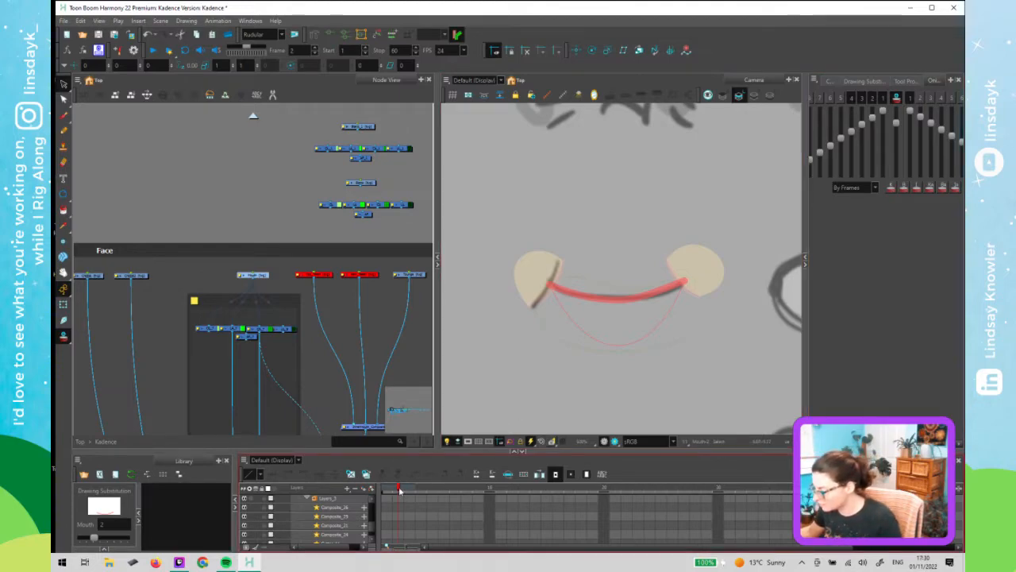
{"action": "left_click", "coordinate": [387, 491]}
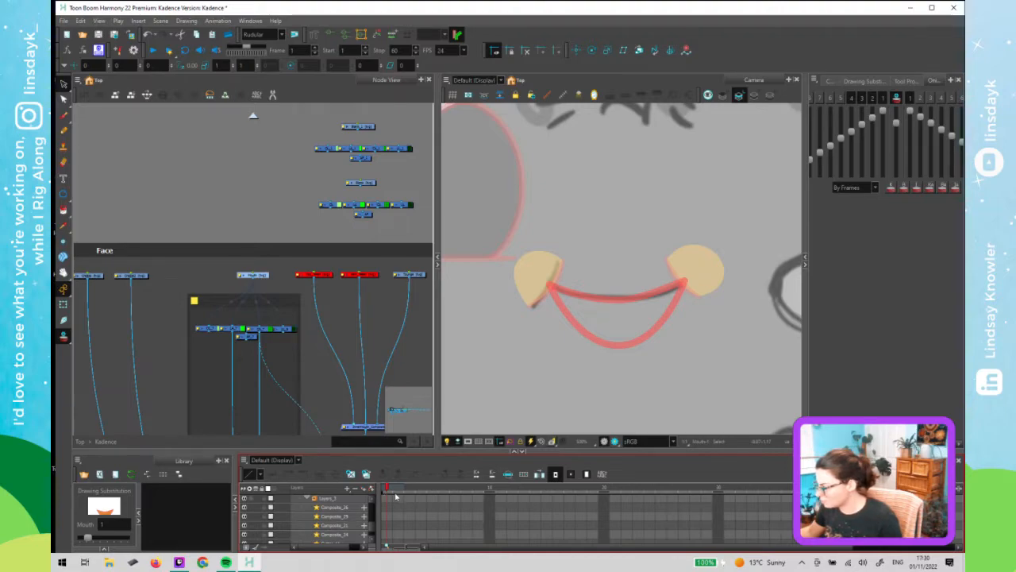
{"action": "left_click", "coordinate": [397, 492]}
{"action": "left_click", "coordinate": [409, 496]}
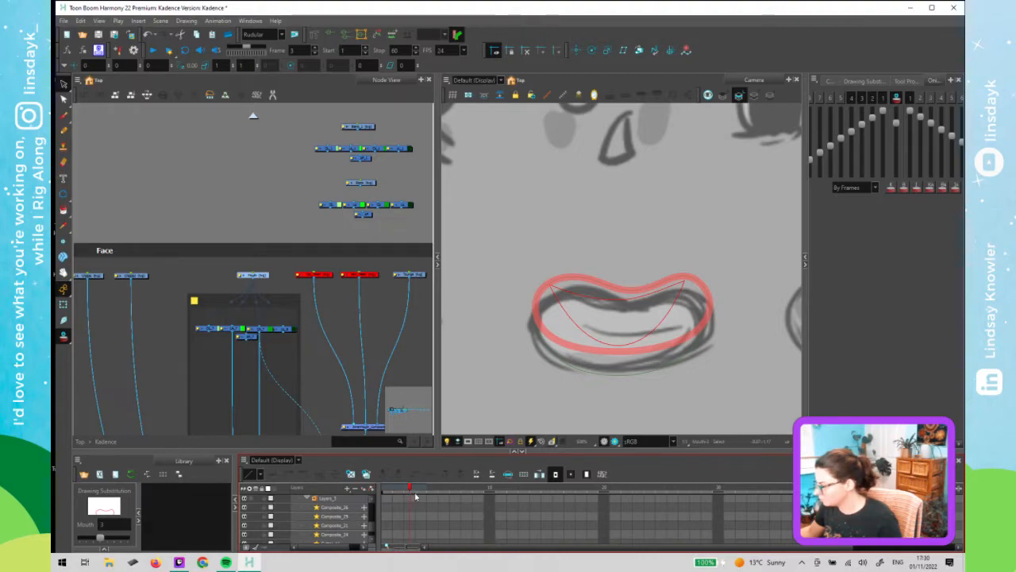
{"action": "left_click", "coordinate": [421, 497]}
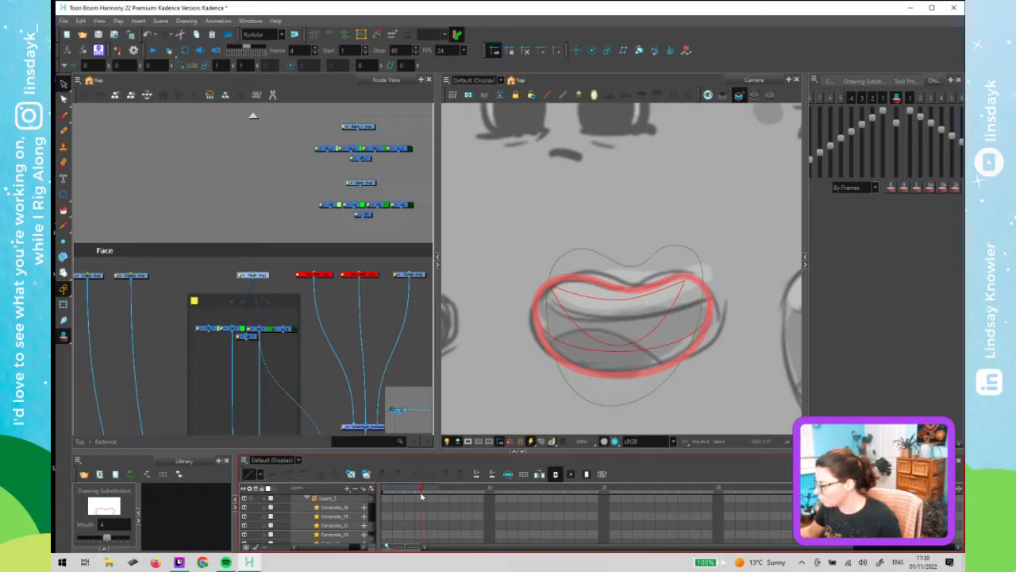
{"action": "left_click_drag", "start_coordinate": [415, 498], "coordinate": [421, 499]}
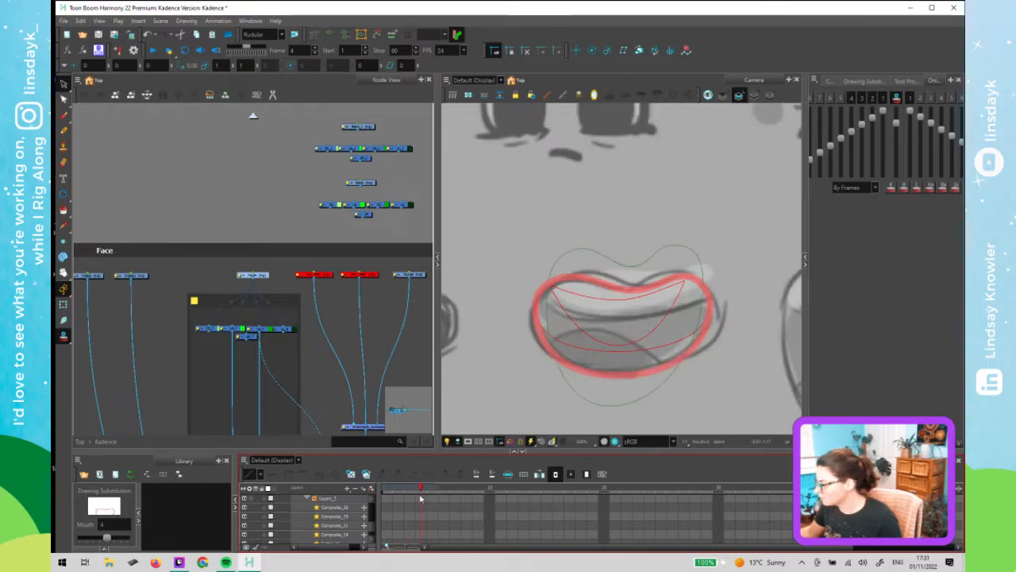
{"action": "left_click", "coordinate": [432, 498]}
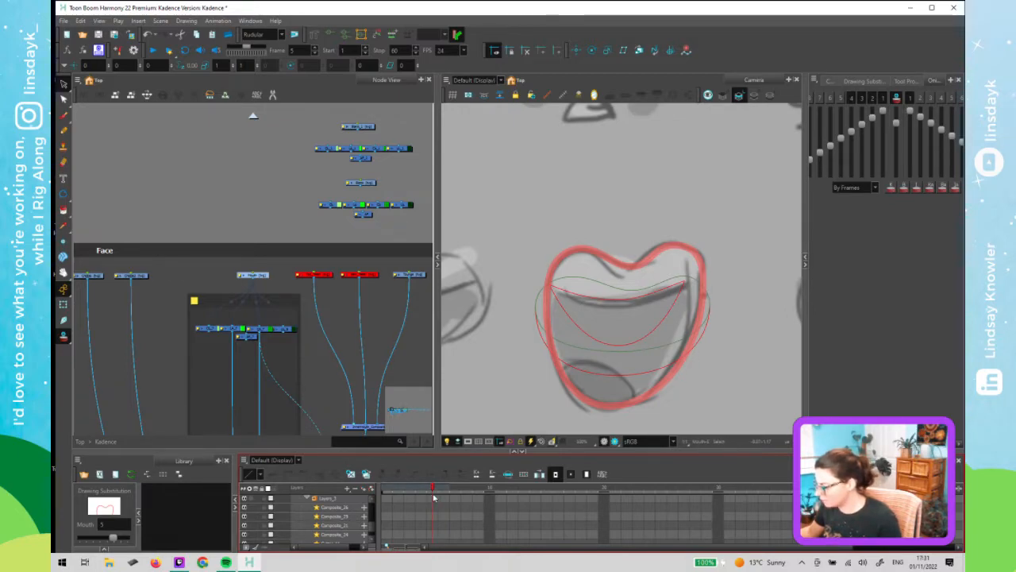
{"action": "left_click", "coordinate": [442, 498]}
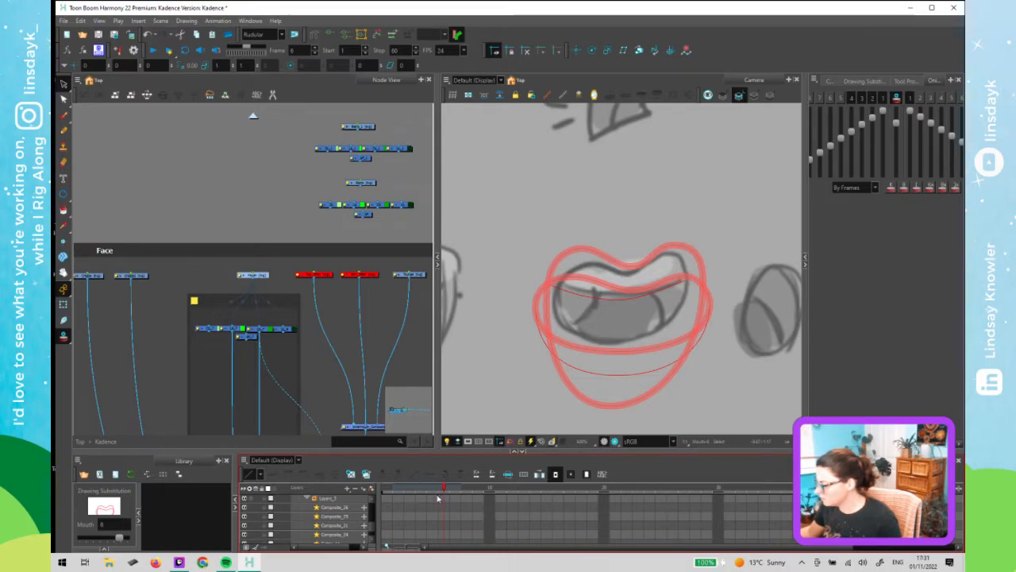
{"action": "left_click", "coordinate": [433, 497]}
{"action": "left_click", "coordinate": [444, 497]}
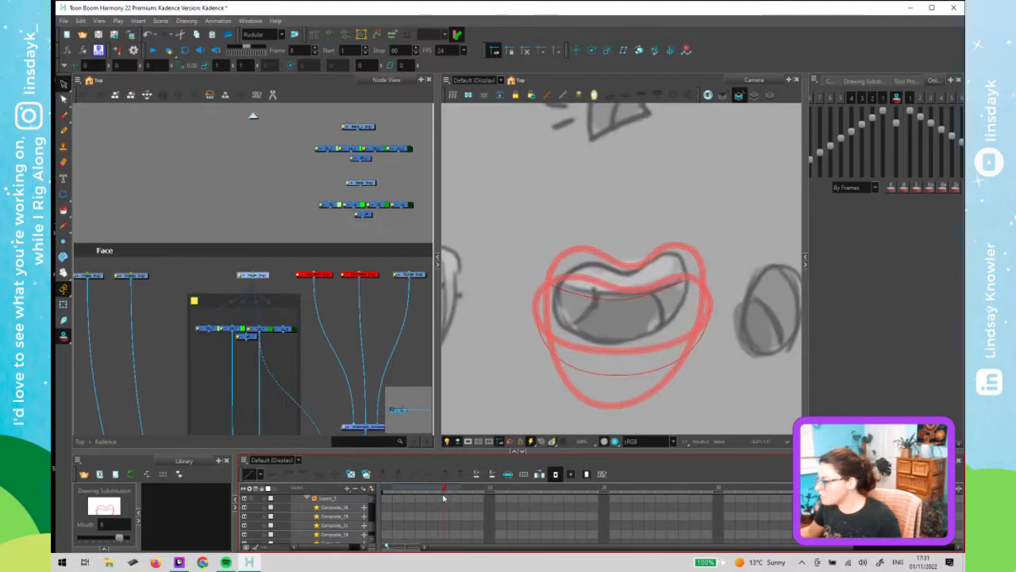
{"action": "mouse_move", "coordinate": [444, 497]}
{"action": "left_mouse_down"}
{"action": "mouse_move", "coordinate": [402, 505]}
{"action": "mouse_move", "coordinate": [420, 505]}
{"action": "left_mouse_up"}
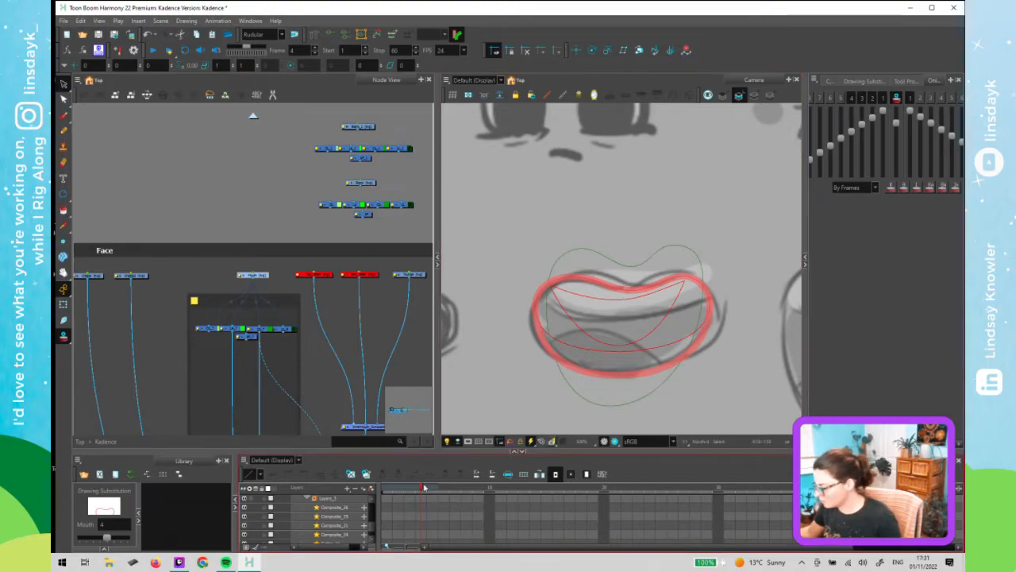
- Step through mouth frames 5 and 6 to compare their outlines with onion skin
{"action": "left_click", "coordinate": [445, 488]}
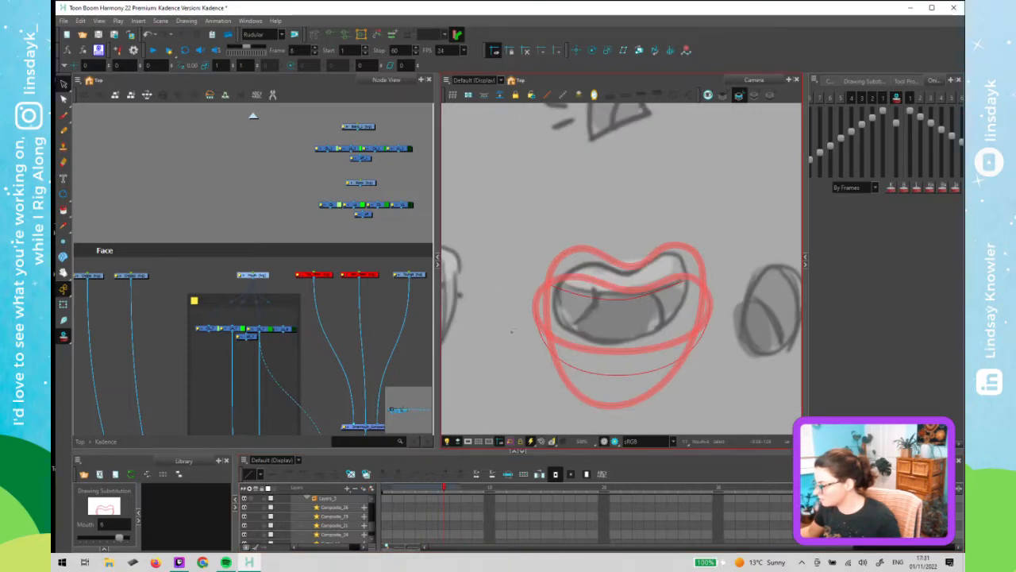
{"action": "left_click", "coordinate": [449, 489]}
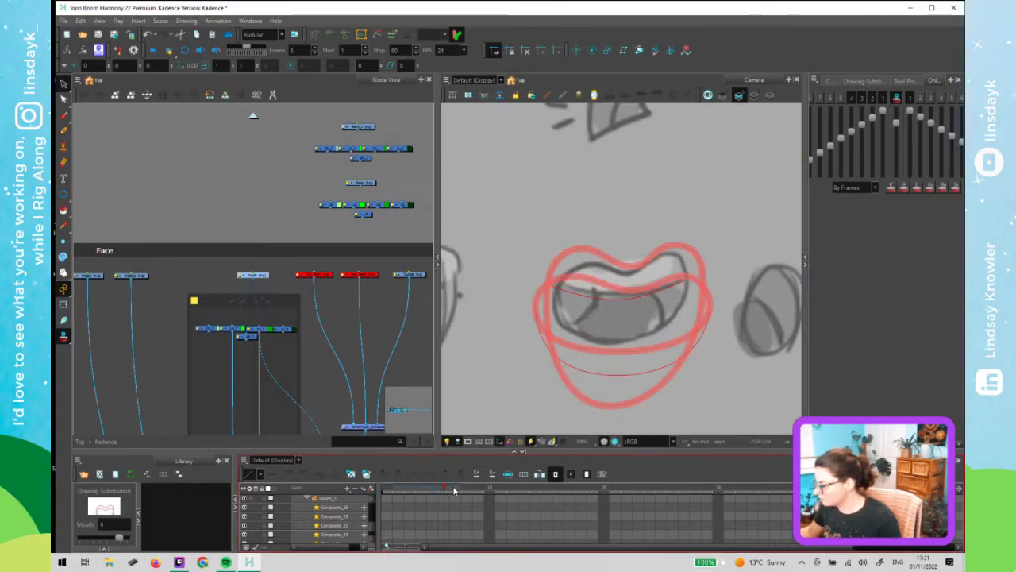
{"action": "left_click", "coordinate": [448, 490]}
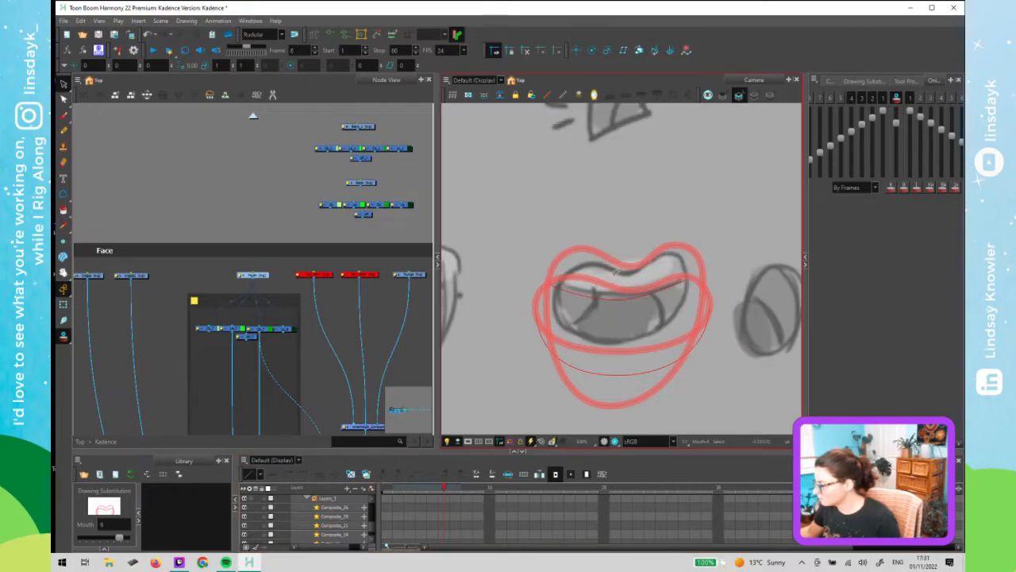
- Return the node view to the top level and inspect the sketch reference drawings of the mouth
{"action": "left_click", "coordinate": [287, 199]}
{"action": "left_click", "coordinate": [254, 116]}
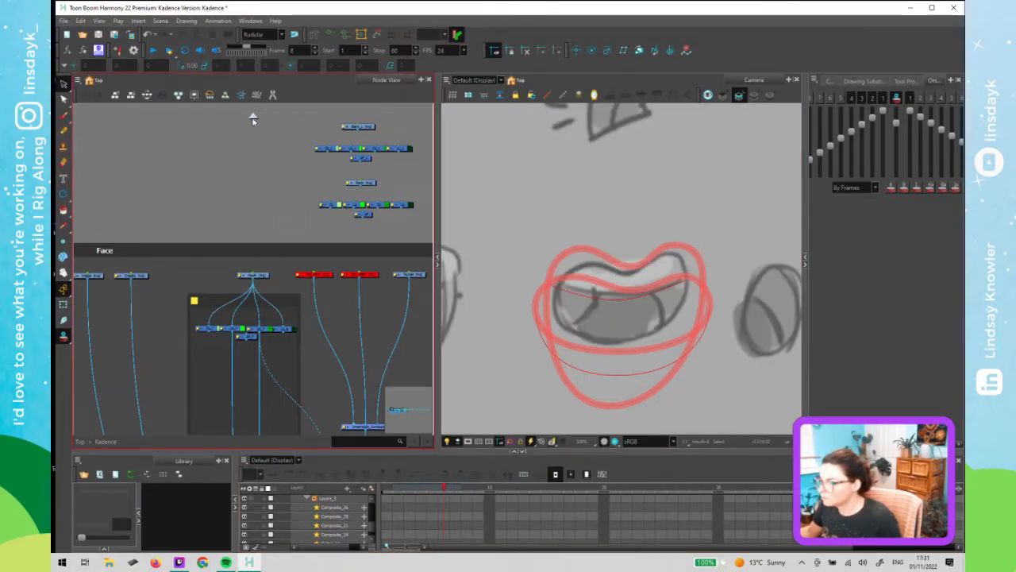
{"action": "left_click", "coordinate": [253, 117]}
{"action": "scroll", "coordinate": [345, 286], "scroll_direction": "down", "scroll_amount": 2}
{"action": "left_click_drag", "start_coordinate": [344, 245], "coordinate": [288, 237]}
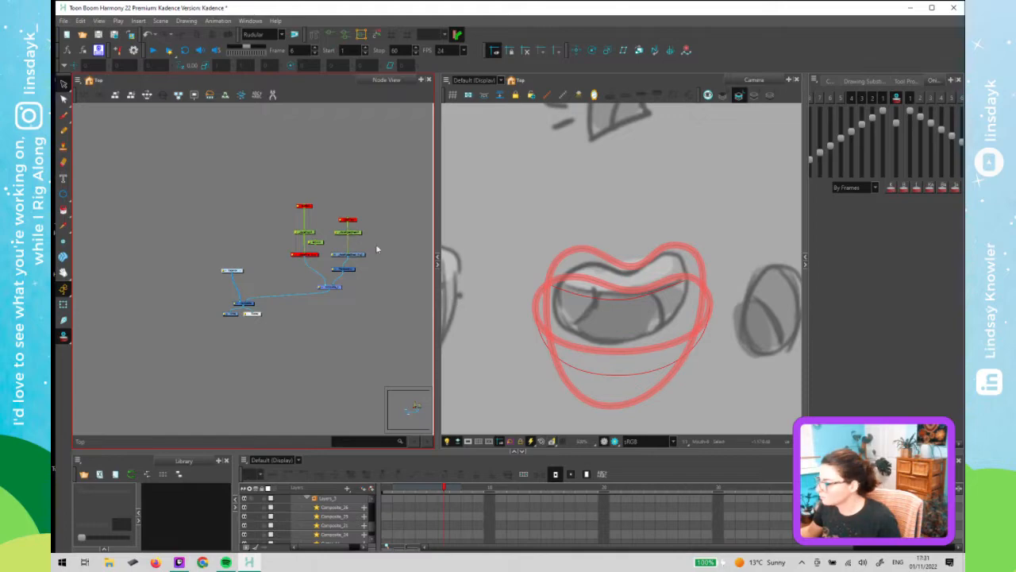
{"action": "left_click", "coordinate": [541, 324]}
{"action": "key", "text": "shift+t"}
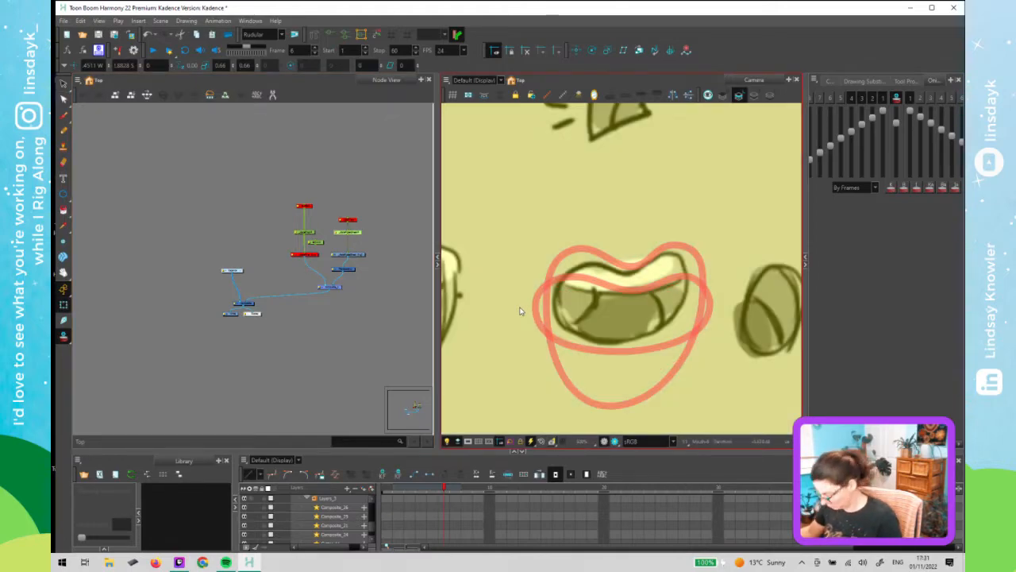
{"action": "key", "text": "Down"}
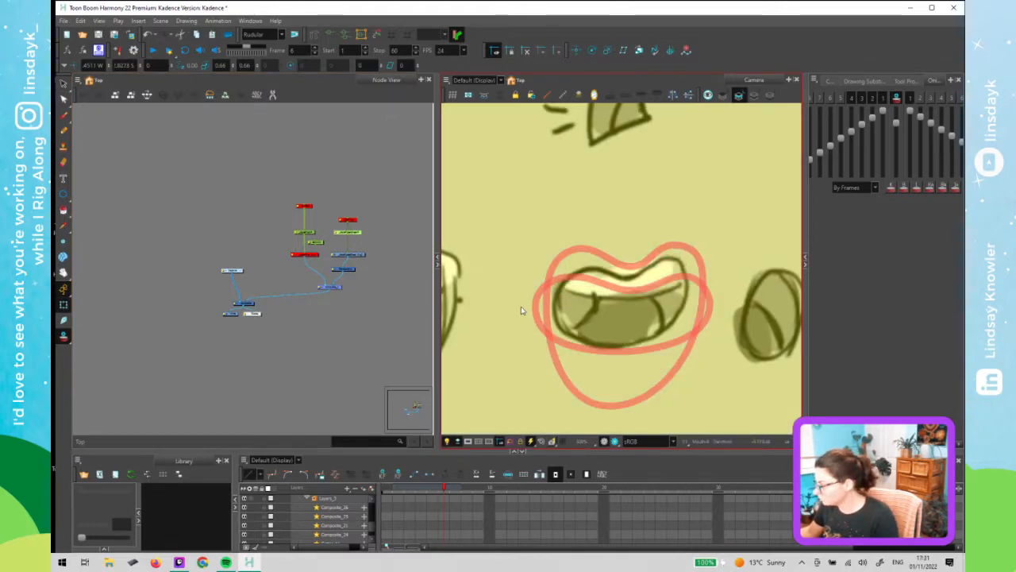
{"action": "key", "text": "Down"}
{"action": "key", "text": "Down"}
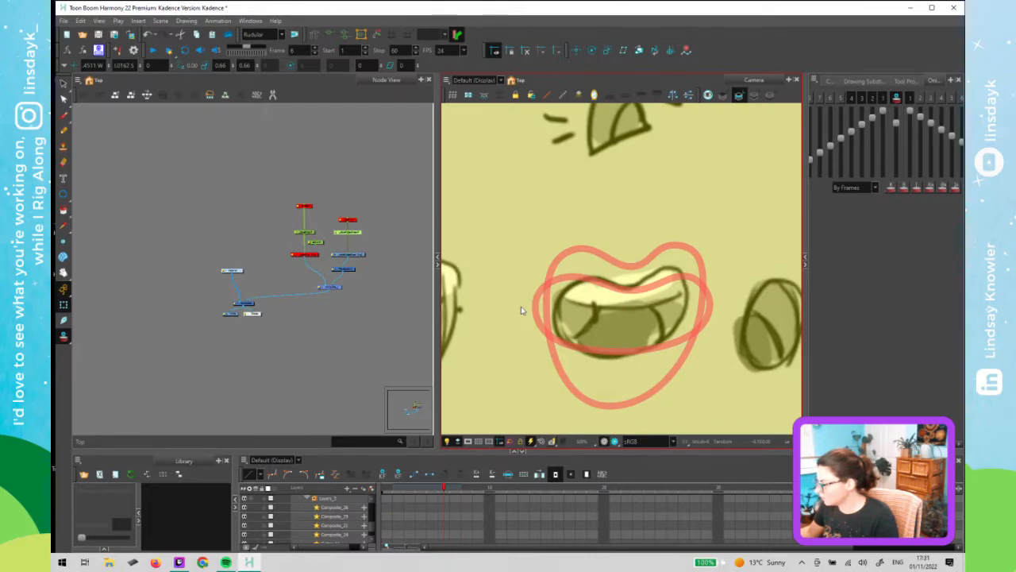
{"action": "key", "text": "Down"}
{"action": "key", "text": "Down"}
{"action": "key", "text": "Down"}
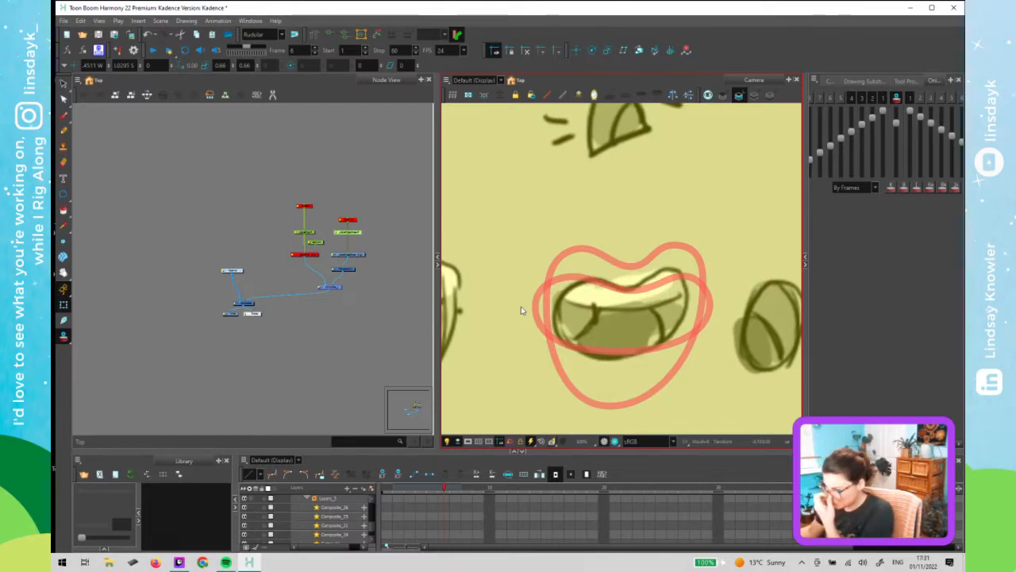
- Move to frame 5 and compare the sketch reference mouth against the outline
{"action": "left_click", "coordinate": [436, 492]}
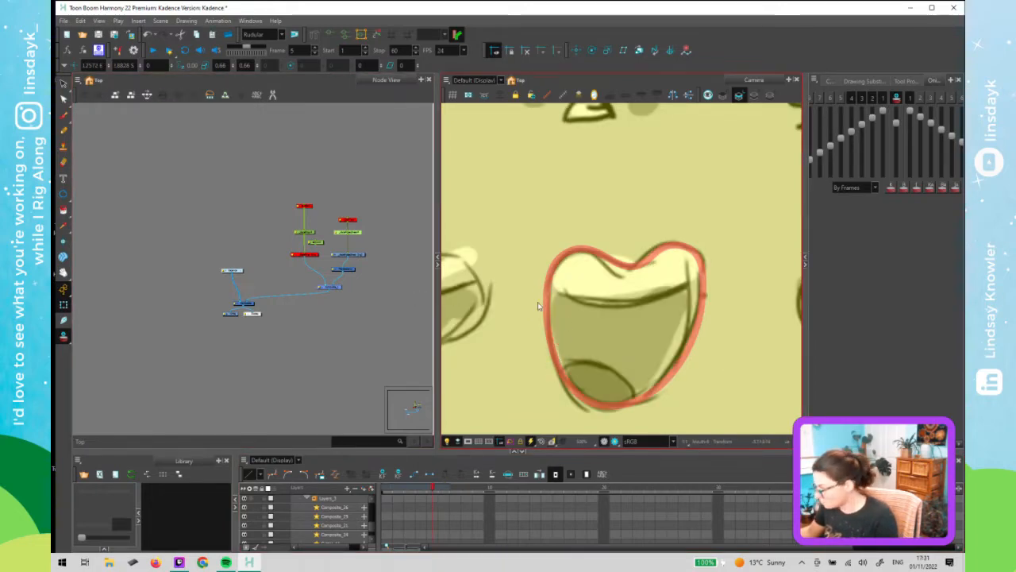
{"action": "key", "text": "Down"}
{"action": "key", "text": "Down"}
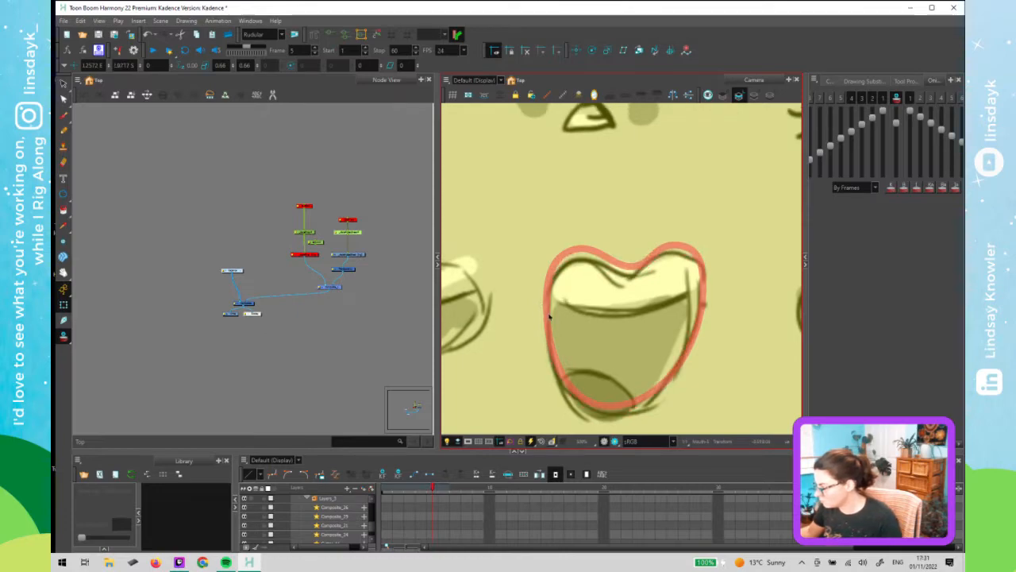
{"action": "mouse_move", "coordinate": [433, 490]}
{"action": "left_mouse_down"}
{"action": "mouse_move", "coordinate": [444, 490]}
{"action": "mouse_move", "coordinate": [431, 494]}
{"action": "left_mouse_up"}
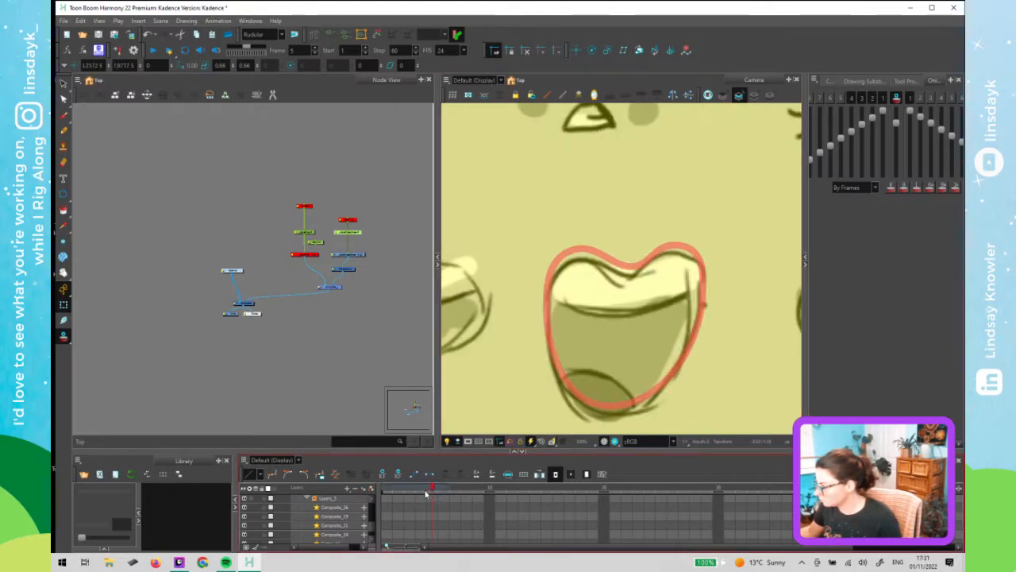
{"action": "left_click", "coordinate": [426, 494]}
{"action": "left_click", "coordinate": [435, 494]}
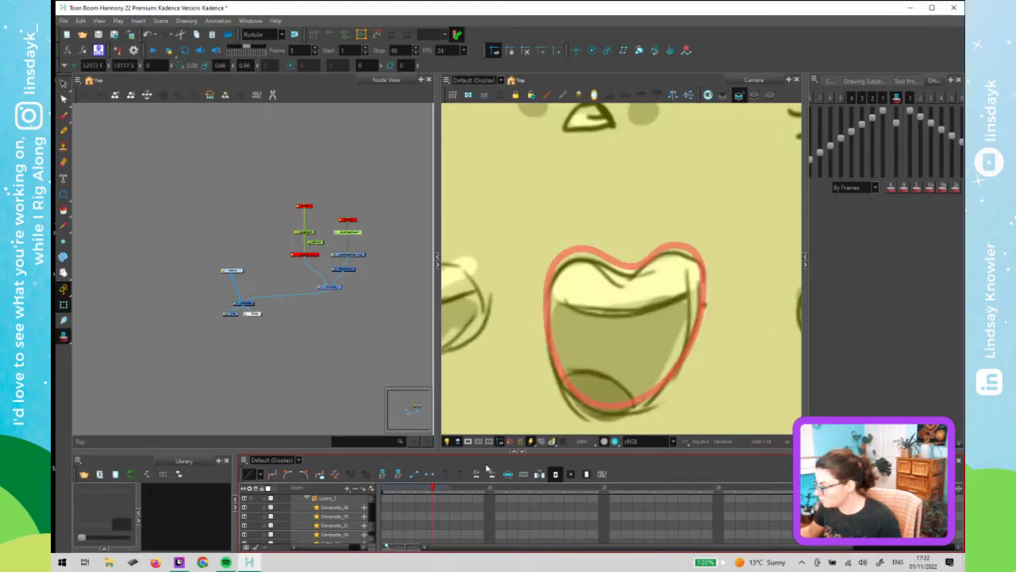
- Select the mouth drawing on frame 5 and save the scene
{"action": "left_click", "coordinate": [557, 361]}
{"action": "key", "text": "alt+s"}
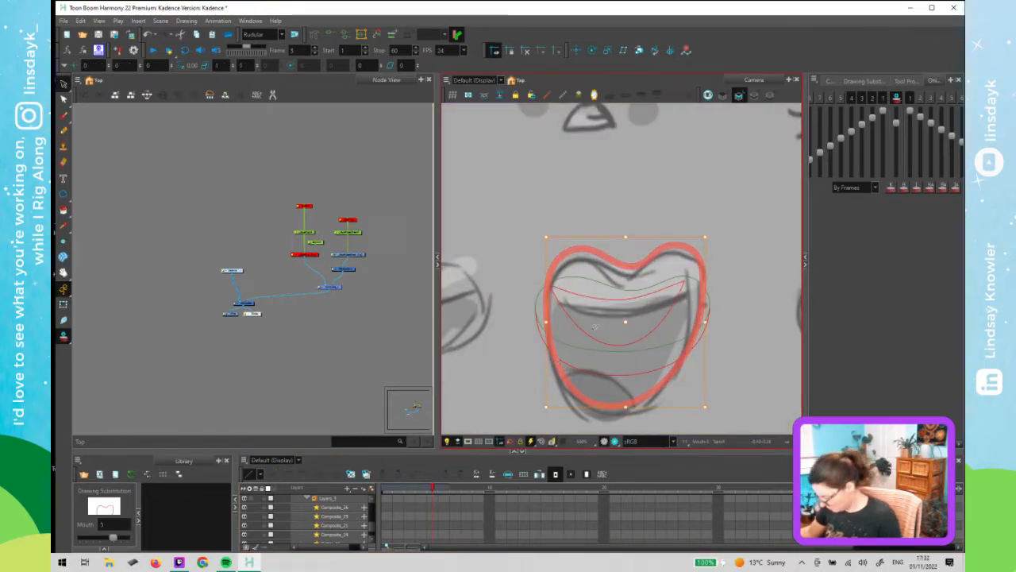
{"action": "key", "text": "Down"}
{"action": "key", "text": "Down"}
{"action": "key", "text": "Down"}
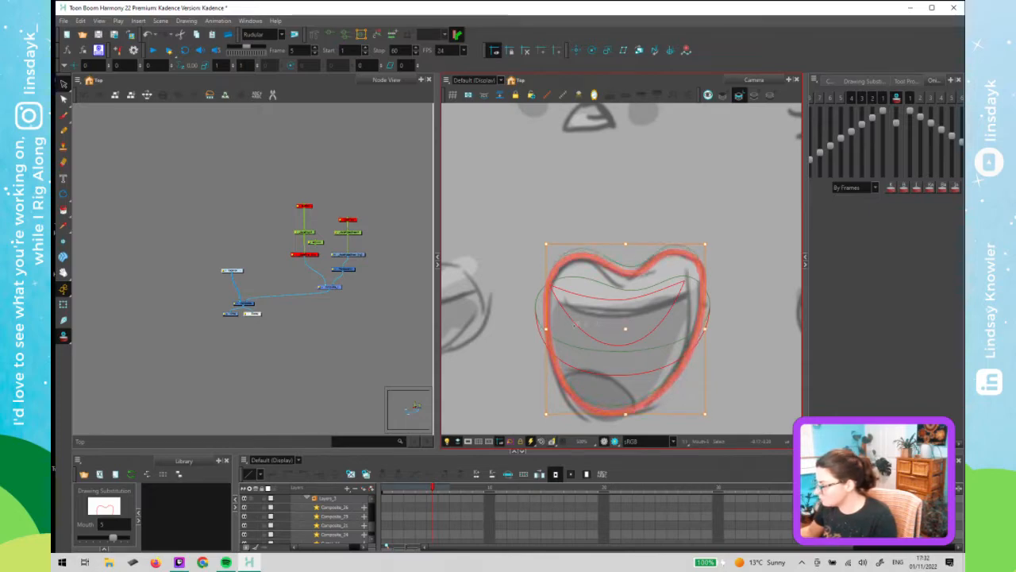
{"action": "key", "text": "Down"}
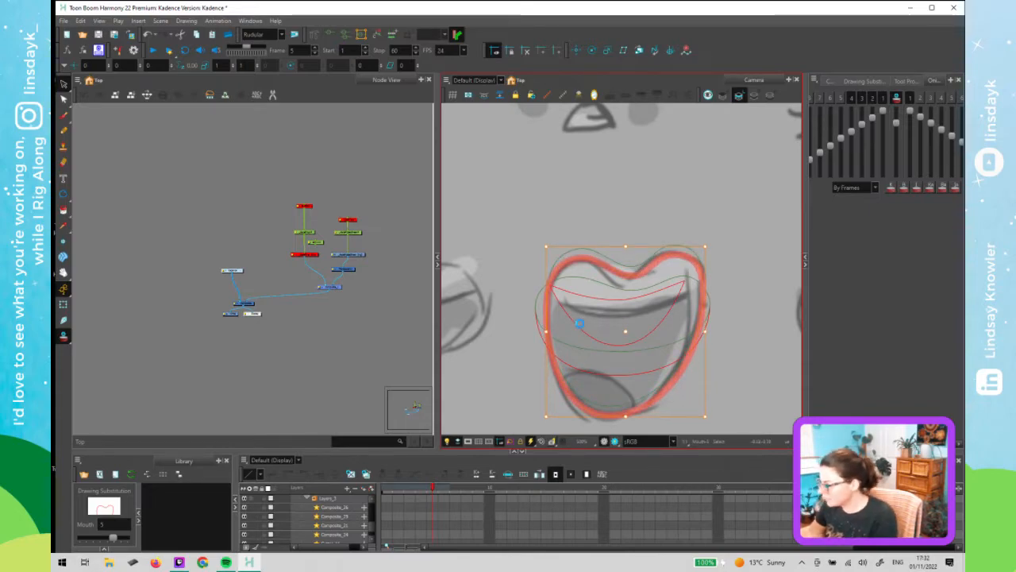
{"action": "key", "text": "ctrl+s"}
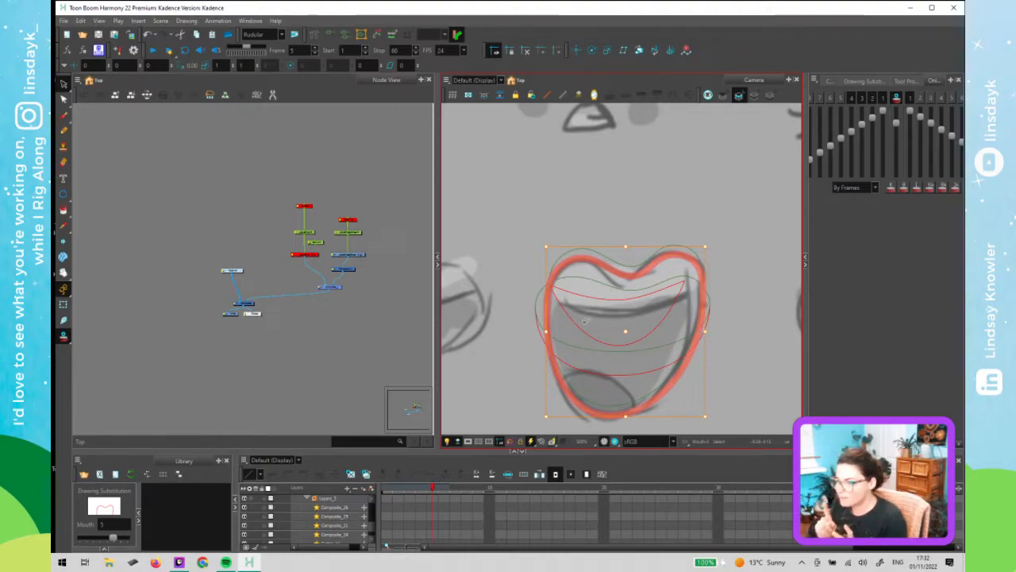
- Check the sketch reference again and move to mouth frame 6
{"action": "key", "text": "shift+t"}
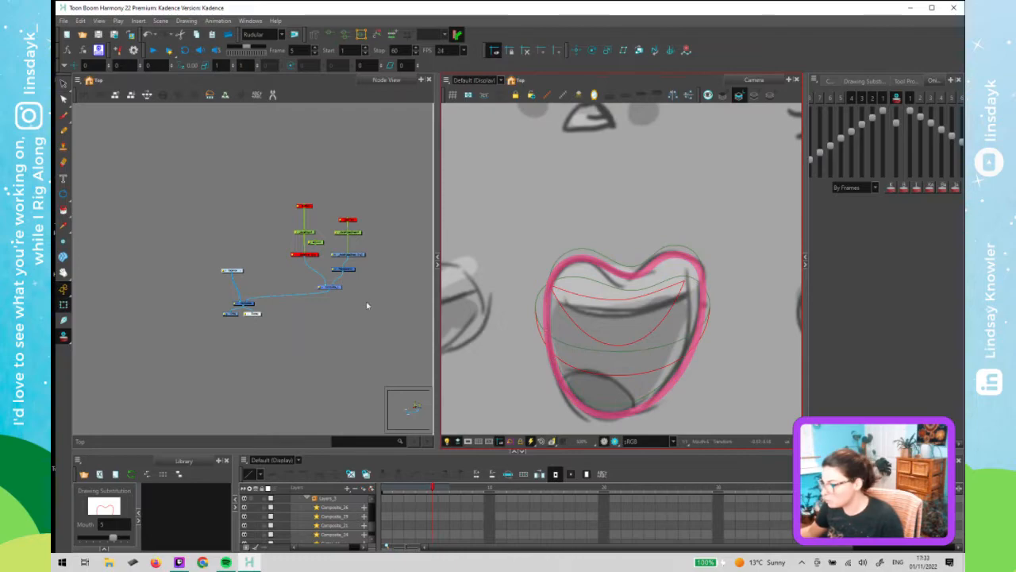
{"action": "left_click", "coordinate": [367, 305]}
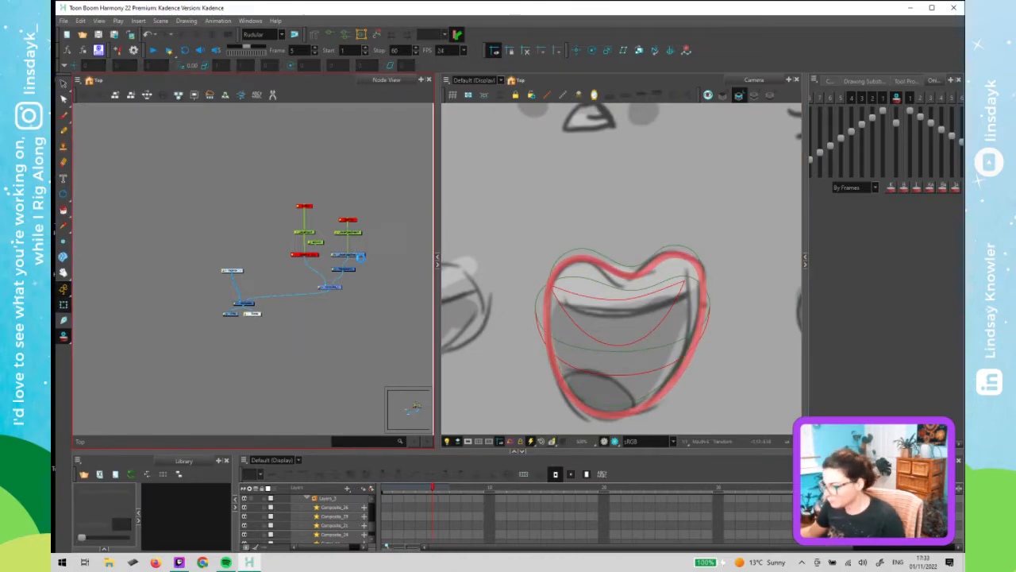
{"action": "left_click", "coordinate": [357, 234]}
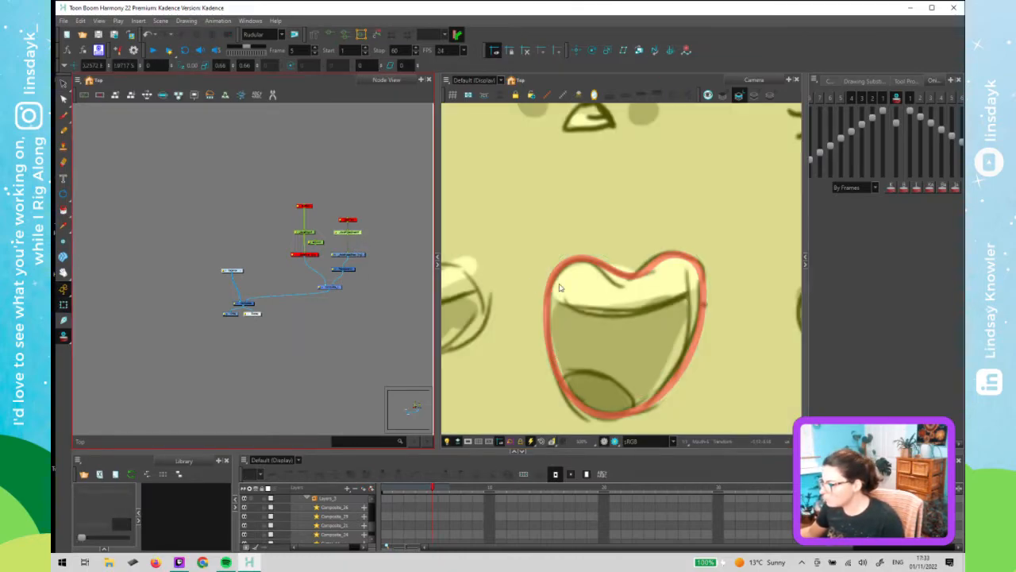
{"action": "left_click", "coordinate": [355, 234]}
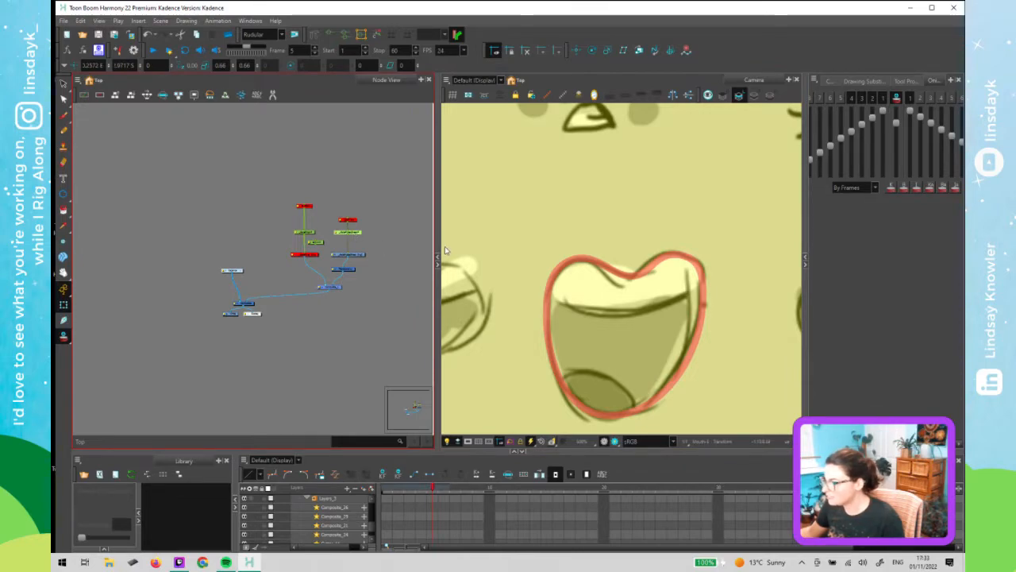
{"action": "left_click", "coordinate": [524, 295]}
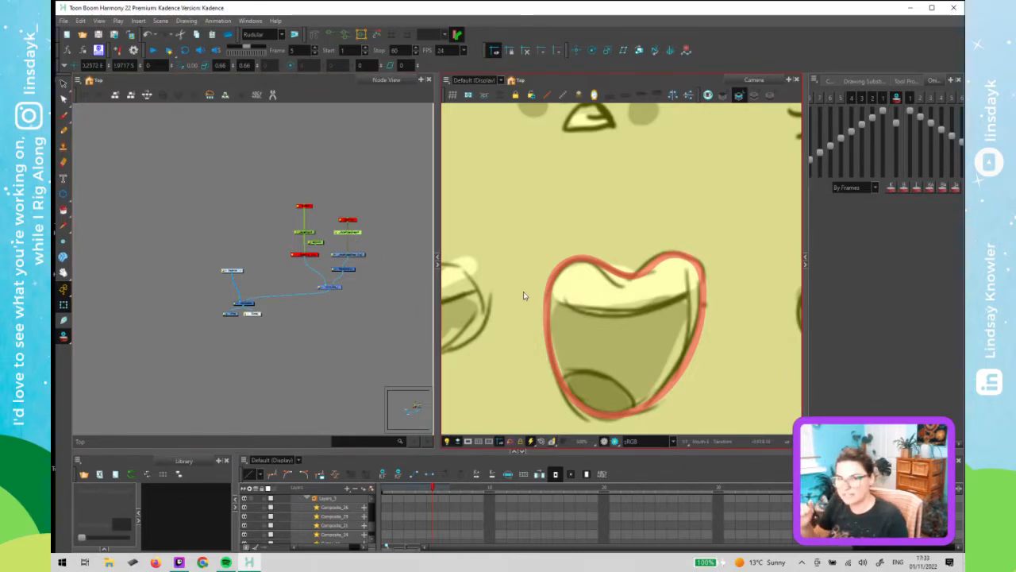
{"action": "left_click", "coordinate": [370, 345]}
{"action": "key", "text": "alt+s"}
{"action": "left_click", "coordinate": [626, 274]}
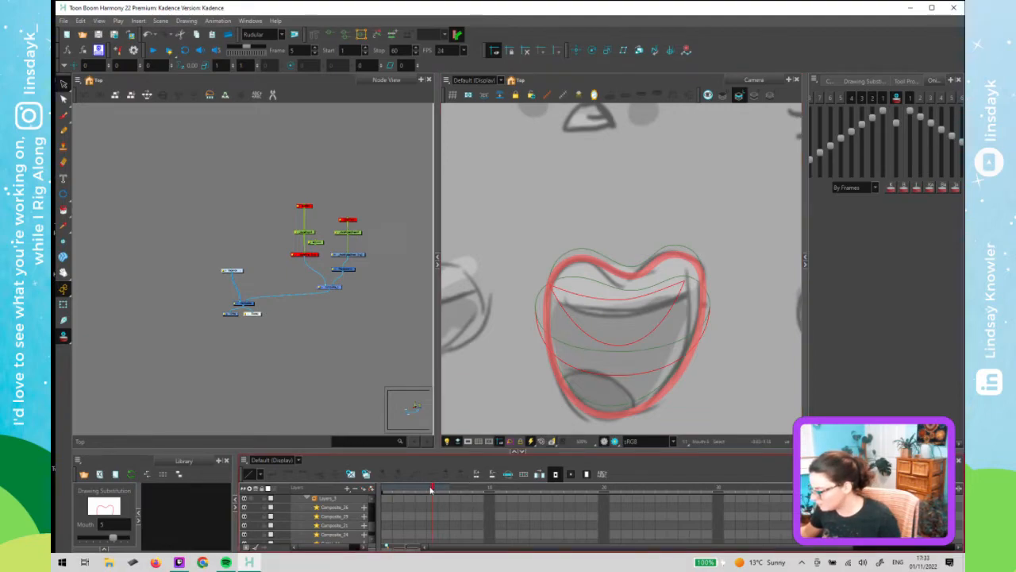
{"action": "mouse_move", "coordinate": [431, 489]}
{"action": "left_mouse_down"}
{"action": "mouse_move", "coordinate": [422, 492]}
{"action": "mouse_move", "coordinate": [443, 494]}
{"action": "left_mouse_up"}
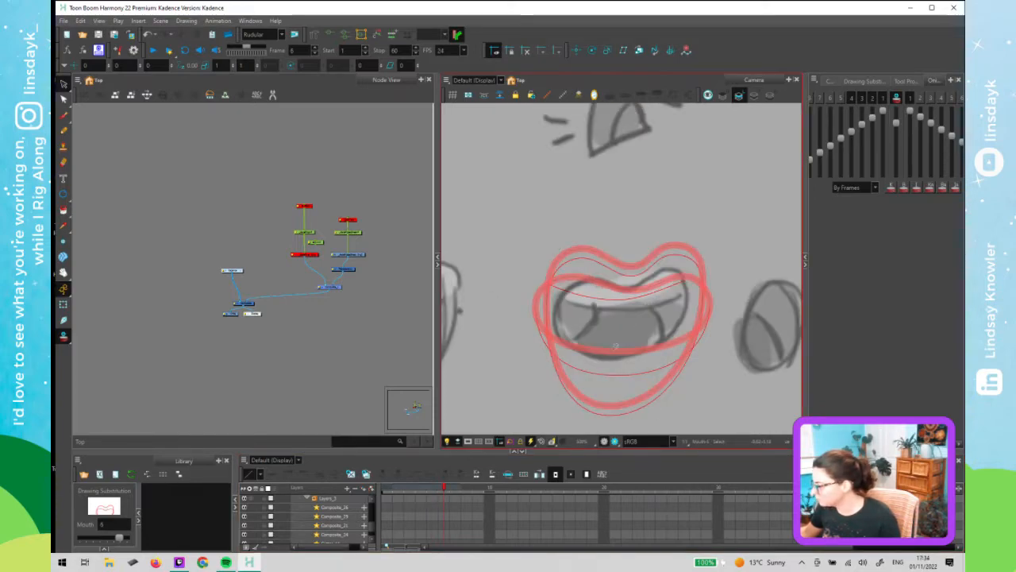
- Delete the extra lip and inner strokes from the mouth drawing on frame 6
{"action": "left_click", "coordinate": [623, 349]}
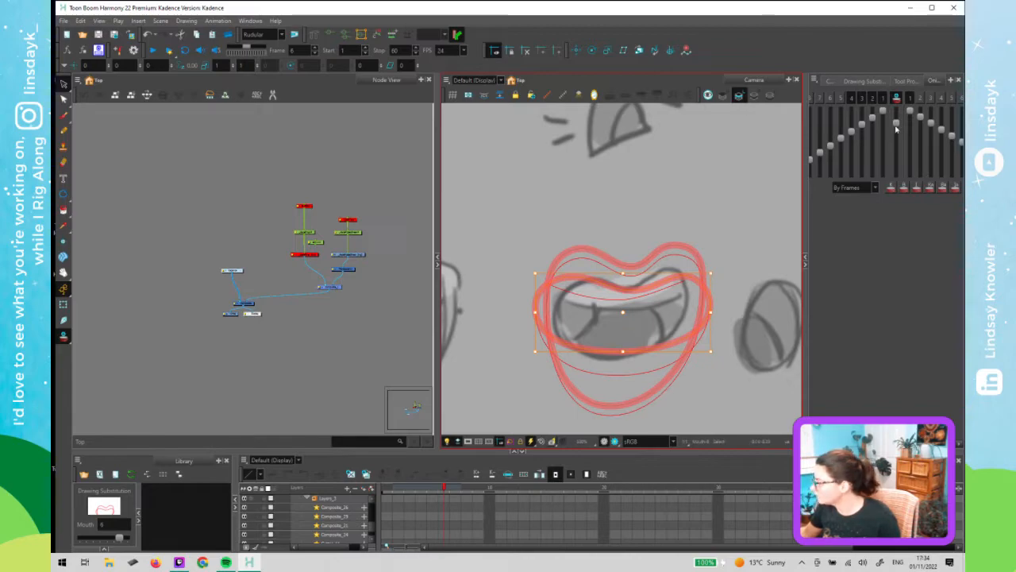
{"action": "left_click", "coordinate": [62, 341]}
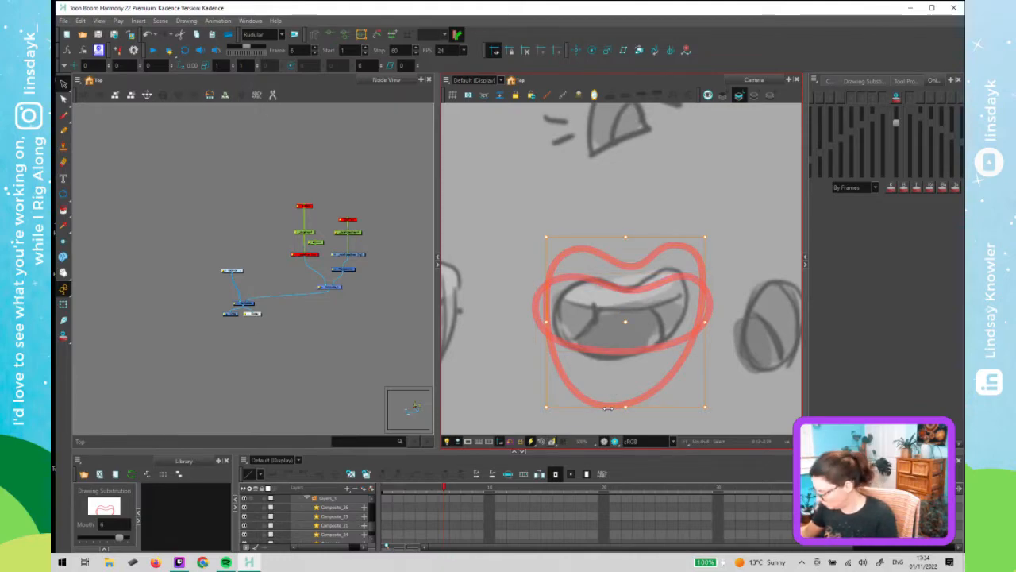
{"action": "key", "text": "Delete"}
{"action": "key", "text": "alt+q"}
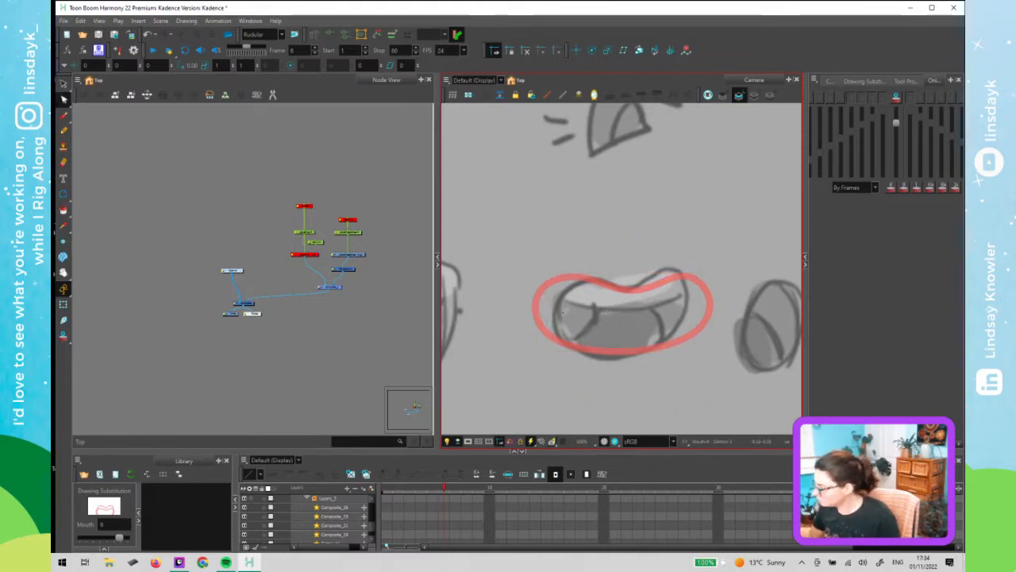
- Reshape the frame 6 lip outline with the Contour Editor to match the sketch, then move to frame 7
{"action": "left_click", "coordinate": [709, 321]}
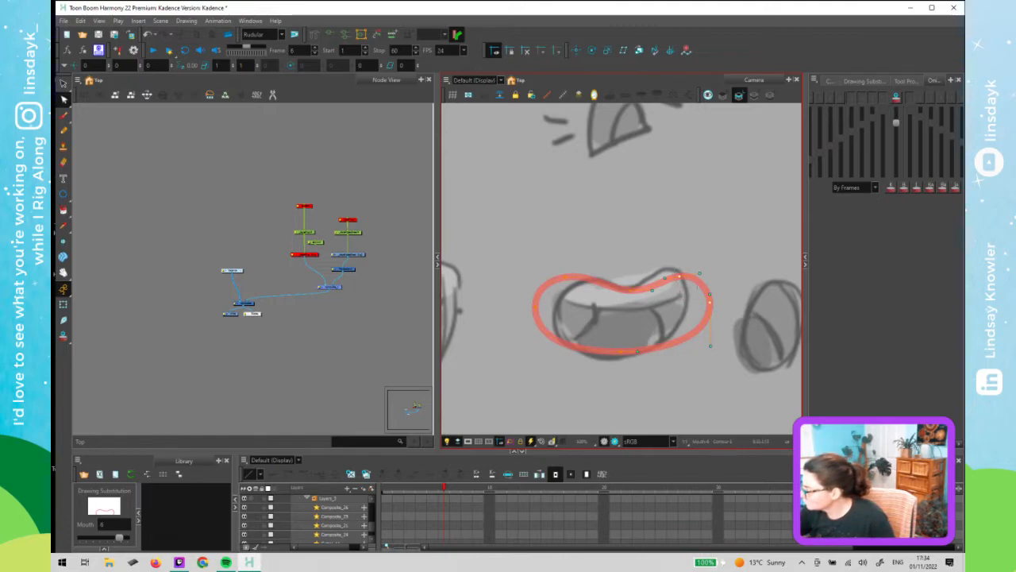
{"action": "left_click_drag", "start_coordinate": [699, 300], "coordinate": [694, 300]}
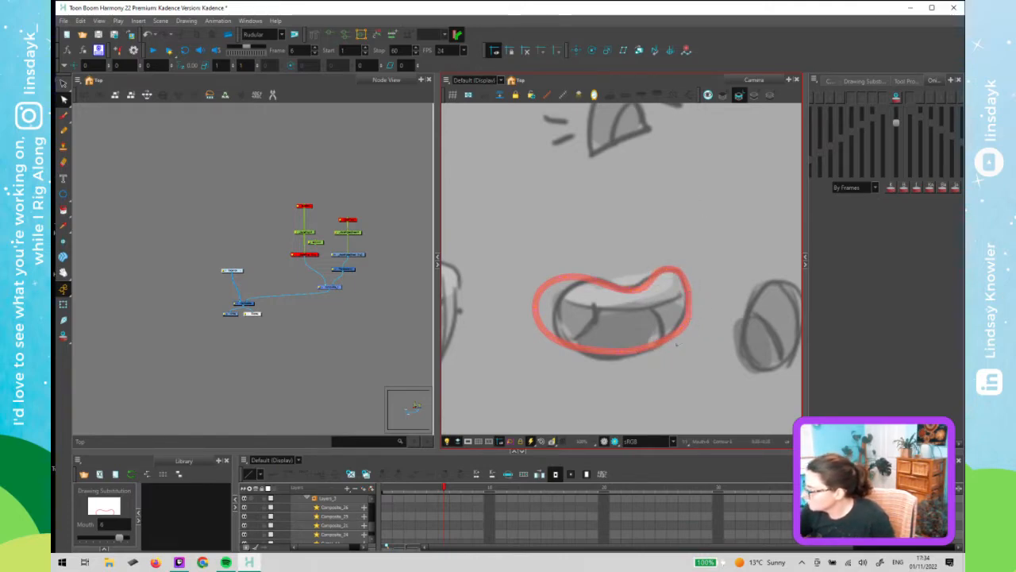
{"action": "left_click_drag", "start_coordinate": [690, 348], "coordinate": [679, 326]}
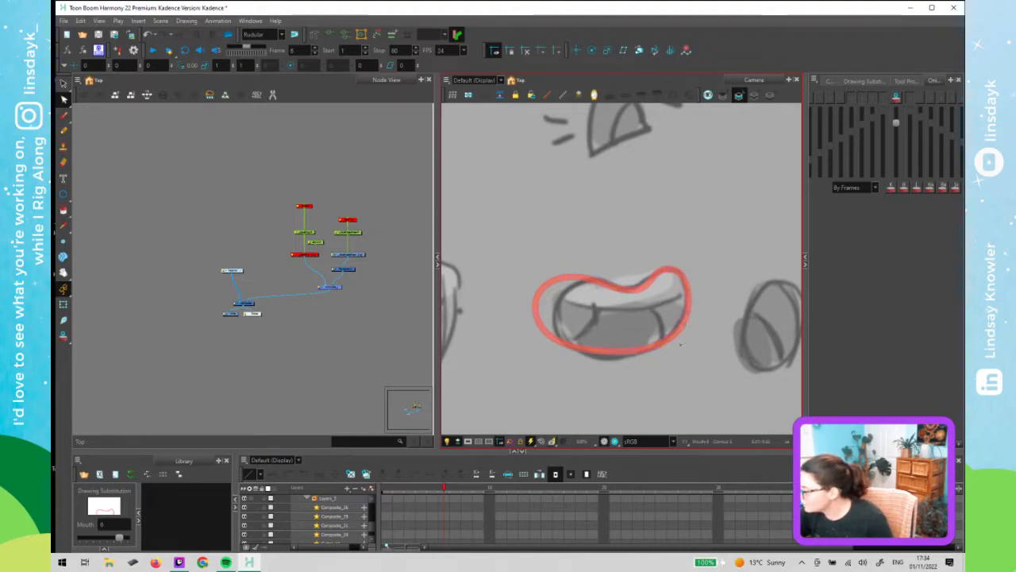
{"action": "left_click", "coordinate": [623, 352]}
{"action": "left_click_drag", "start_coordinate": [622, 352], "coordinate": [614, 357]}
{"action": "mouse_move", "coordinate": [526, 318]}
{"action": "left_mouse_down"}
{"action": "mouse_move", "coordinate": [542, 299]}
{"action": "mouse_move", "coordinate": [556, 316]}
{"action": "left_mouse_up"}
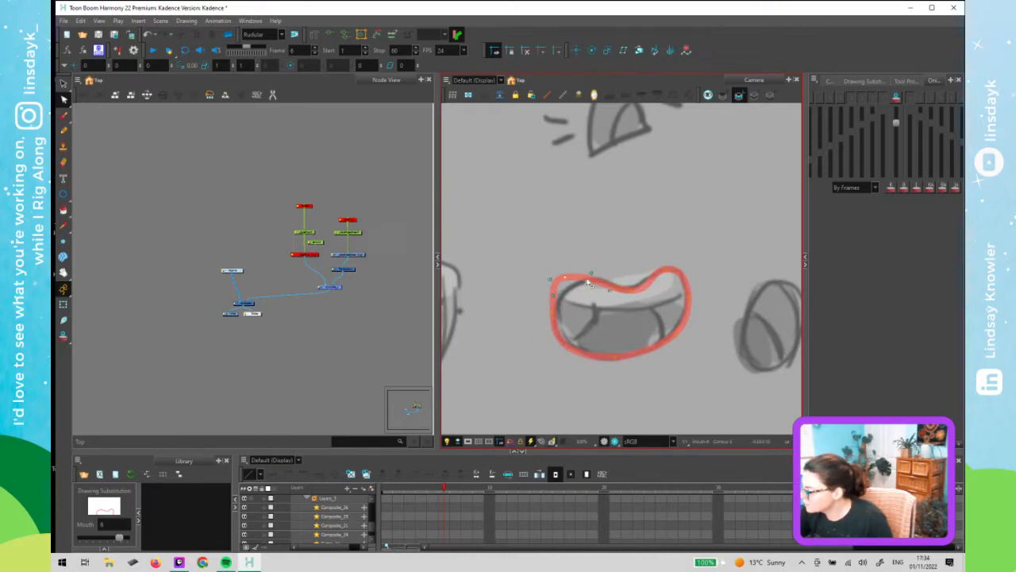
{"action": "left_click", "coordinate": [591, 273]}
{"action": "mouse_move", "coordinate": [591, 270]}
{"action": "left_mouse_down"}
{"action": "mouse_move", "coordinate": [574, 283]}
{"action": "mouse_move", "coordinate": [594, 273]}
{"action": "left_mouse_up"}
{"action": "left_click", "coordinate": [574, 281]}
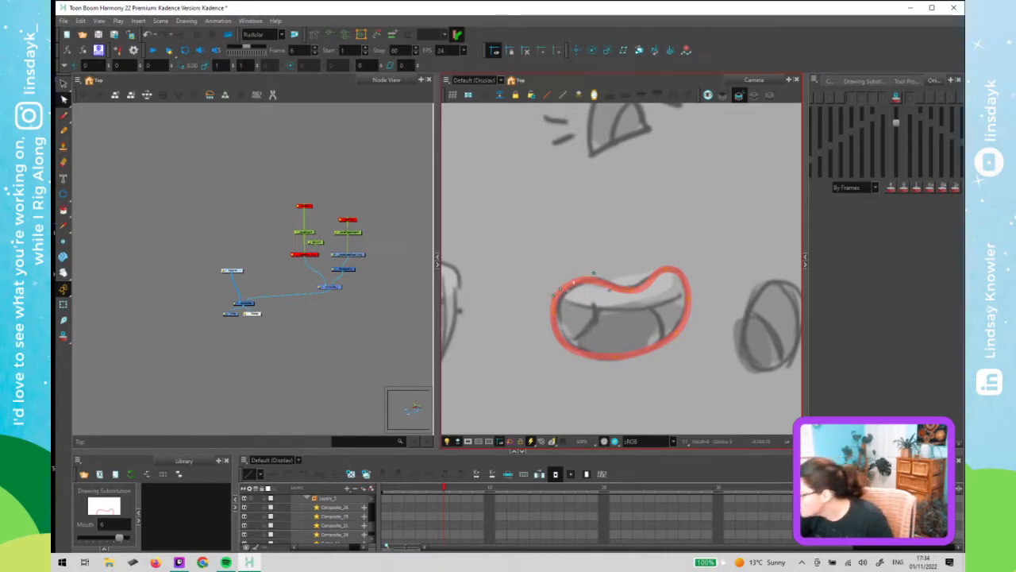
{"action": "left_click_drag", "start_coordinate": [554, 306], "coordinate": [553, 313]}
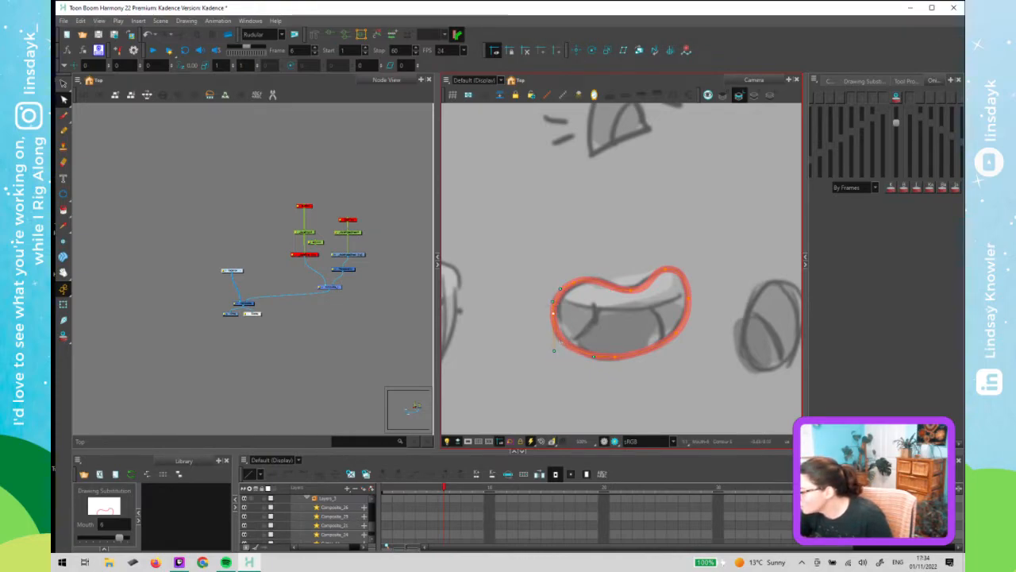
{"action": "left_click", "coordinate": [573, 283]}
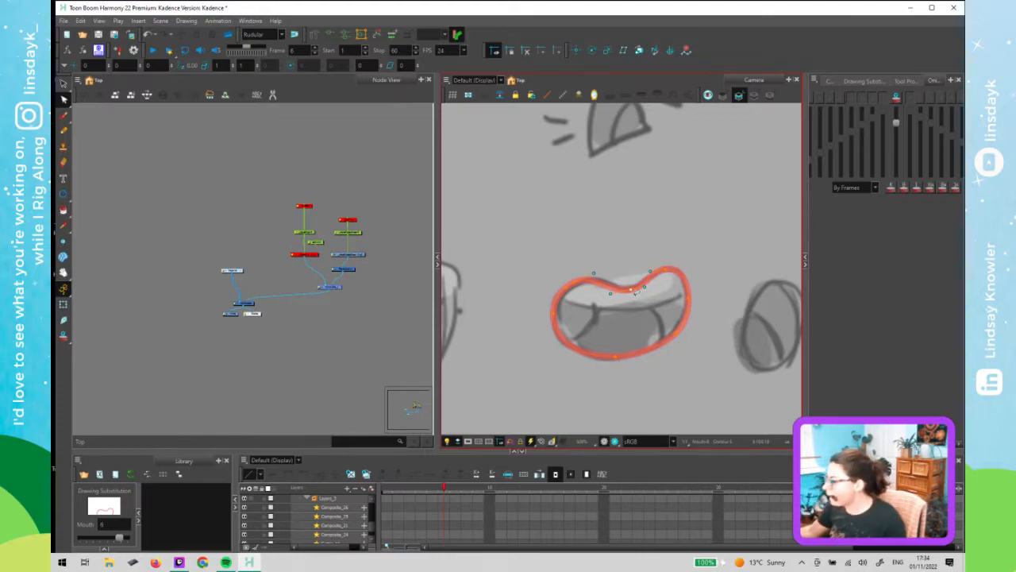
{"action": "left_click", "coordinate": [454, 491]}
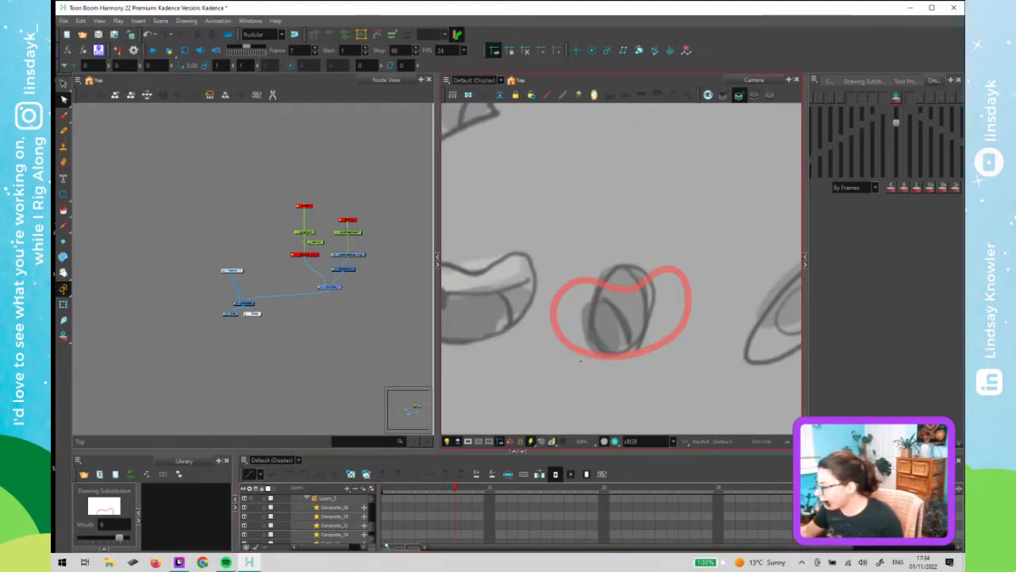
- Delete points from the frame 7 lip outline with the Contour Editor, rounding it into a smooth oval
{"action": "left_click", "coordinate": [614, 357]}
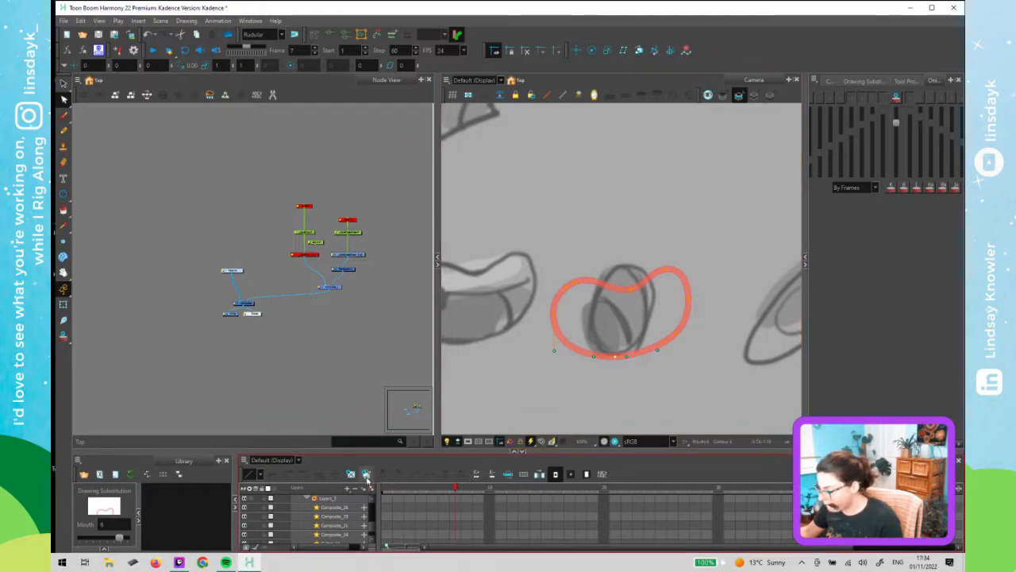
{"action": "left_click", "coordinate": [588, 334]}
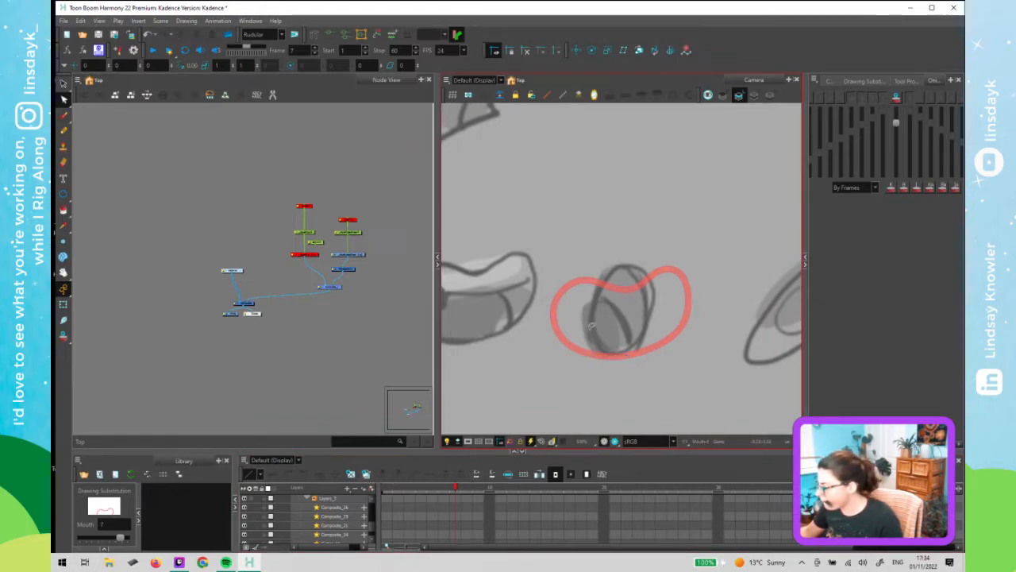
{"action": "key", "text": "alt+s"}
{"action": "left_click", "coordinate": [556, 312]}
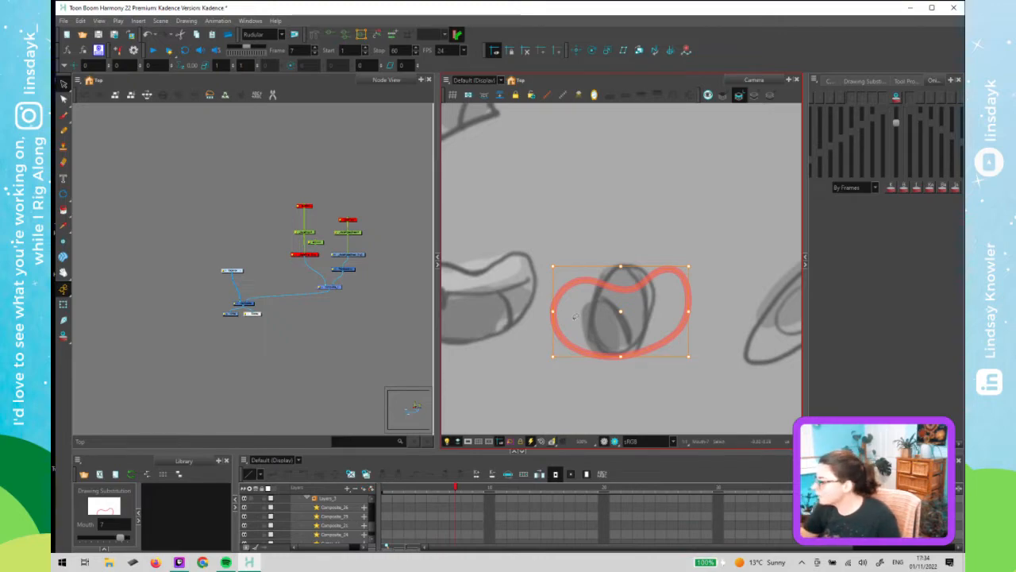
{"action": "key", "text": "alt+q"}
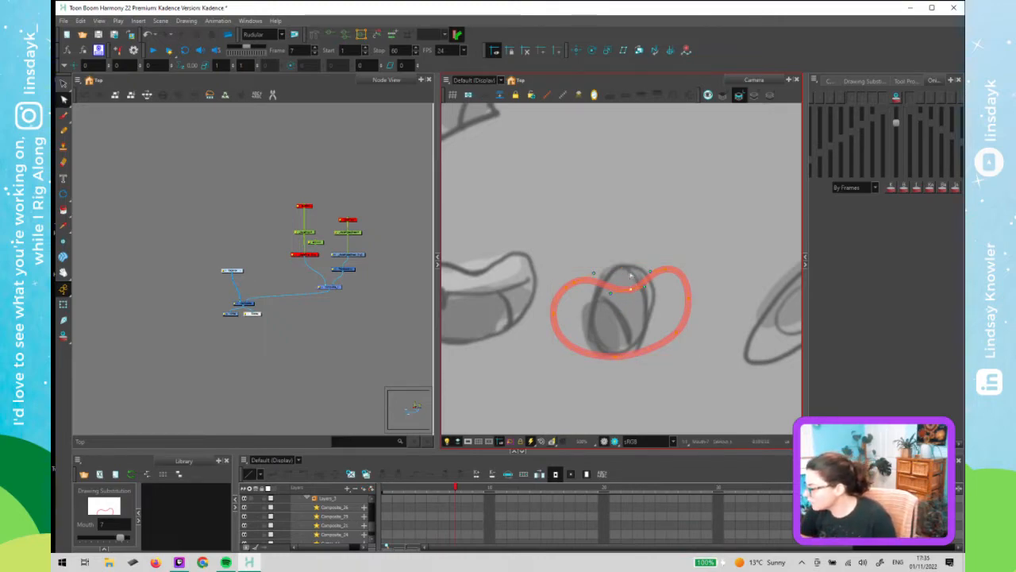
{"action": "left_click_drag", "start_coordinate": [629, 268], "coordinate": [614, 293]}
{"action": "left_click", "coordinate": [666, 269]}
{"action": "key", "text": "Delete"}
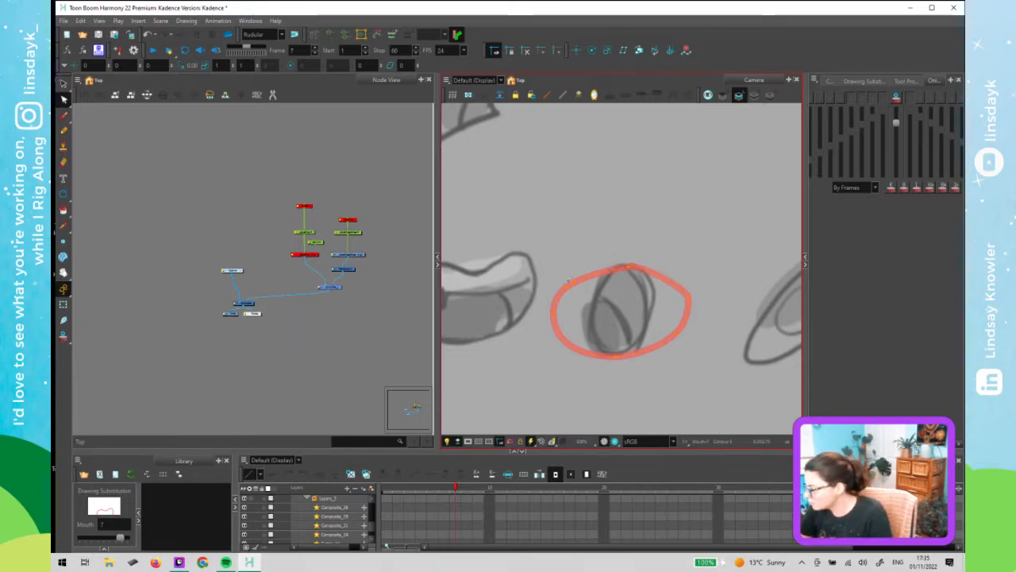
{"action": "key", "text": "Delete"}
{"action": "key", "text": "Delete"}
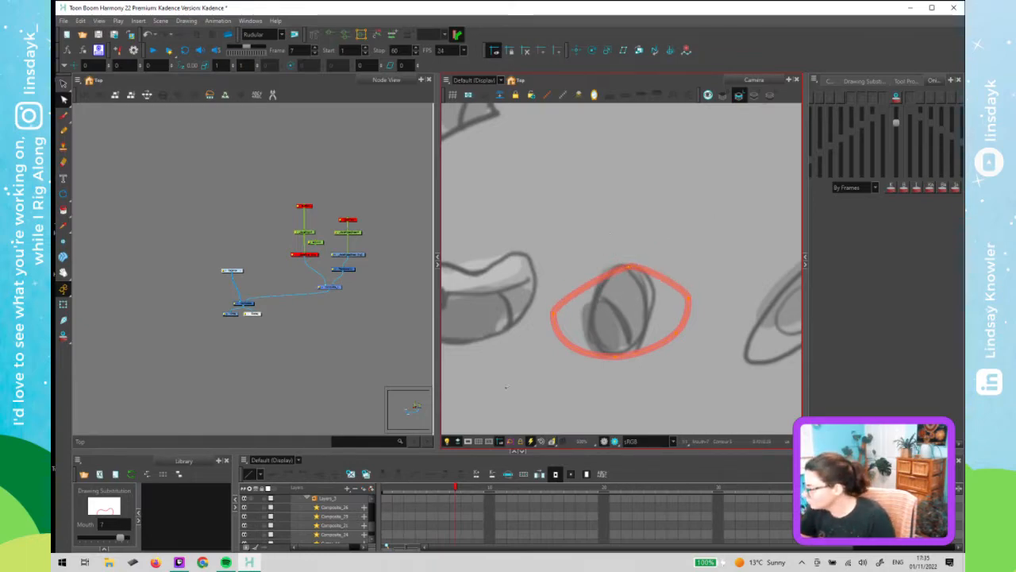
- Reshape the frame 7 lip outline into a narrow upright oval matching the sketch's small open mouth
{"action": "mouse_move", "coordinate": [700, 324]}
{"action": "left_mouse_down"}
{"action": "mouse_move", "coordinate": [659, 352]}
{"action": "mouse_move", "coordinate": [667, 356]}
{"action": "left_mouse_up"}
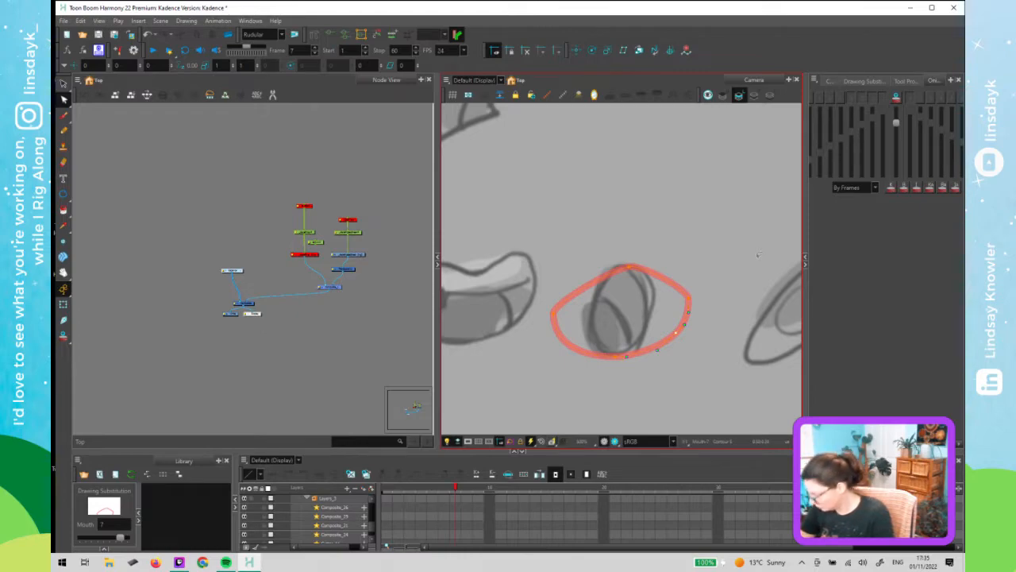
{"action": "key", "text": "Delete"}
{"action": "left_click", "coordinate": [689, 300]}
{"action": "left_click", "coordinate": [653, 300]}
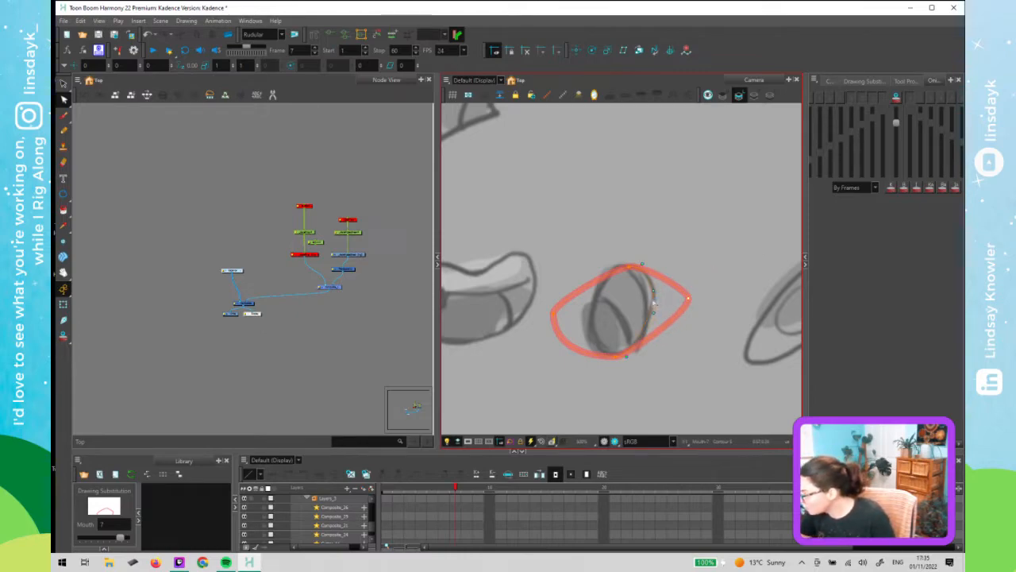
{"action": "left_click_drag", "start_coordinate": [653, 301], "coordinate": [658, 329]}
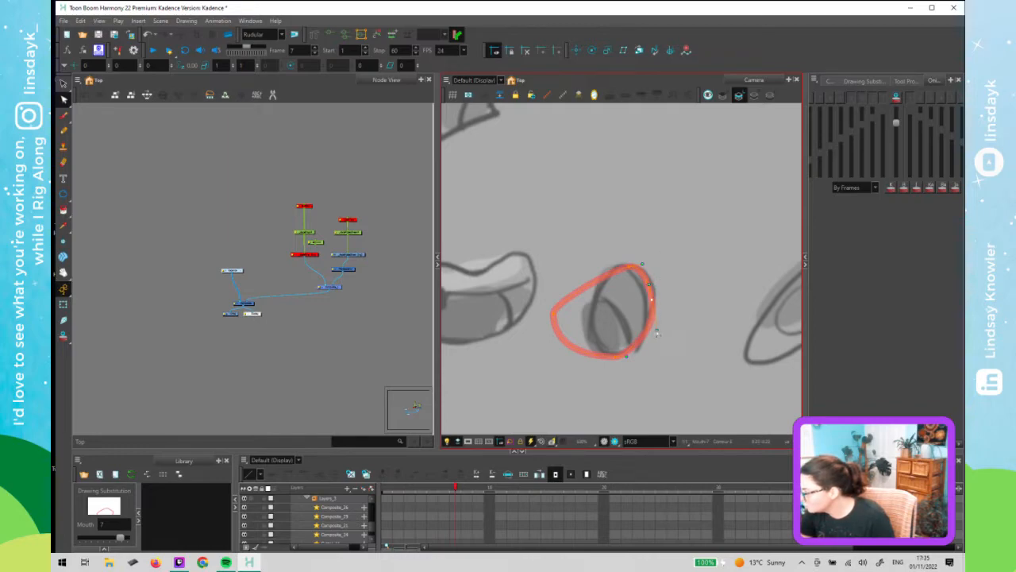
{"action": "left_click_drag", "start_coordinate": [553, 316], "coordinate": [591, 315]}
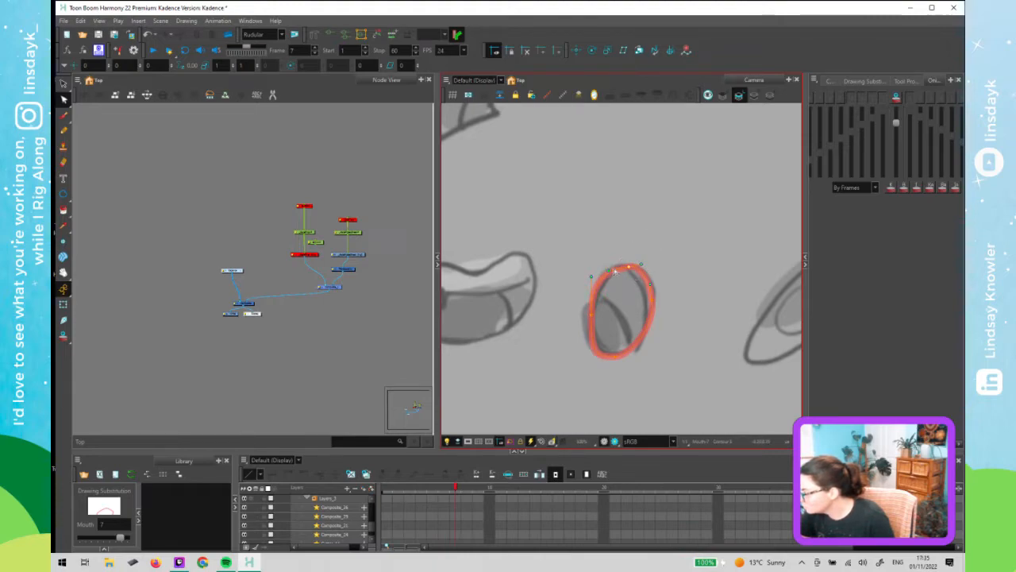
{"action": "left_click", "coordinate": [591, 315]}
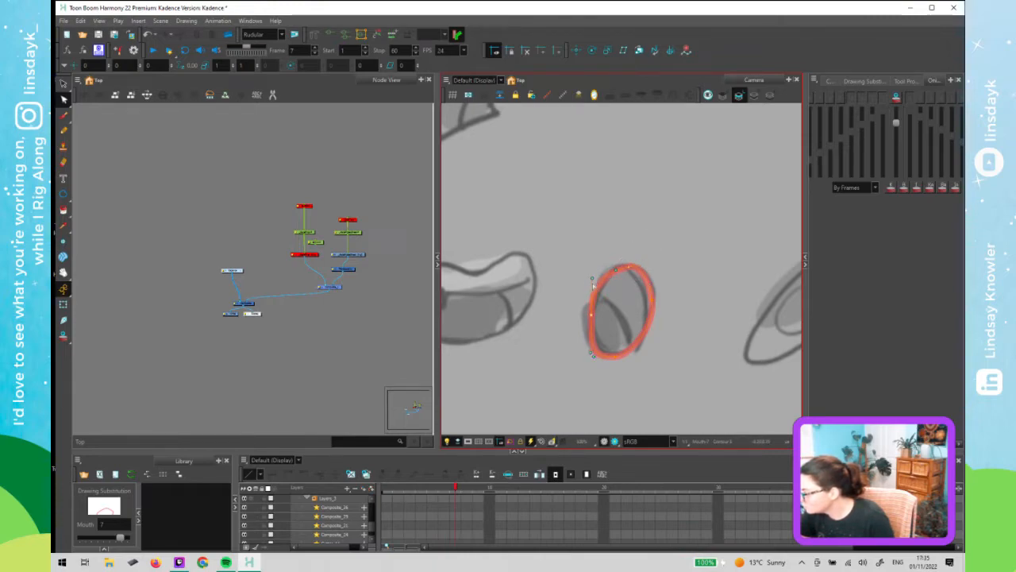
{"action": "left_click", "coordinate": [616, 356]}
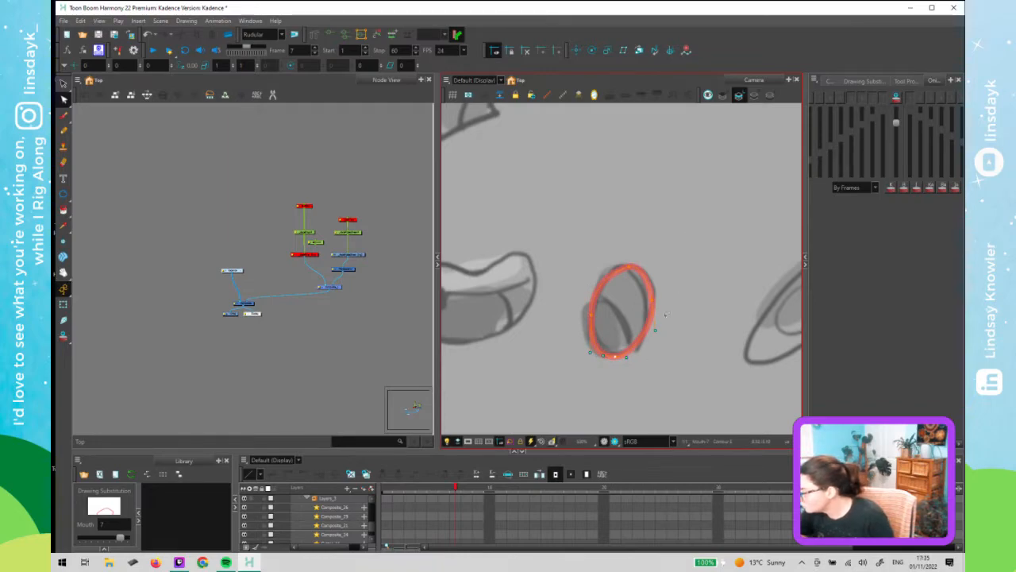
{"action": "left_click_drag", "start_coordinate": [656, 330], "coordinate": [655, 342]}
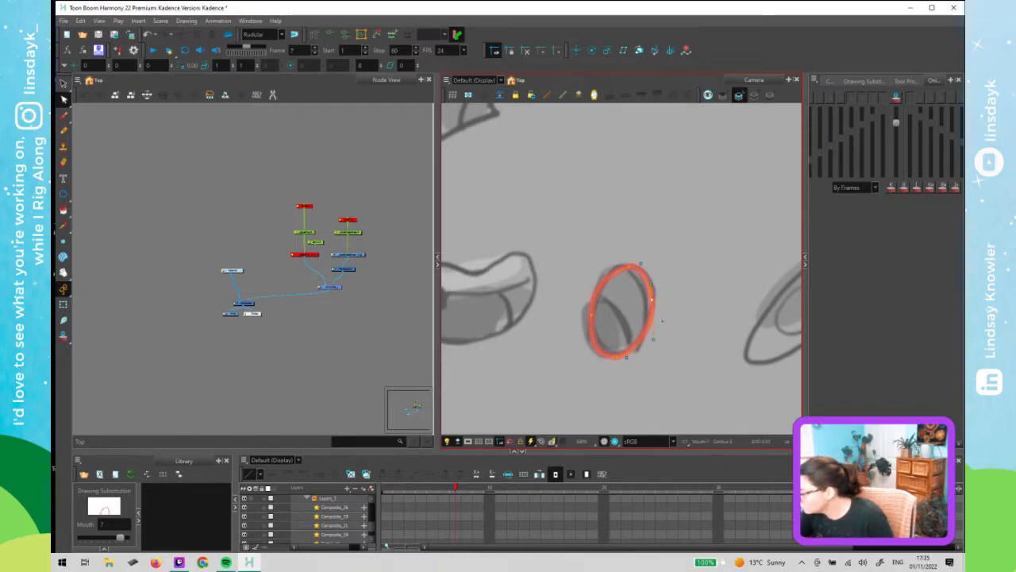
{"action": "left_click", "coordinate": [590, 315]}
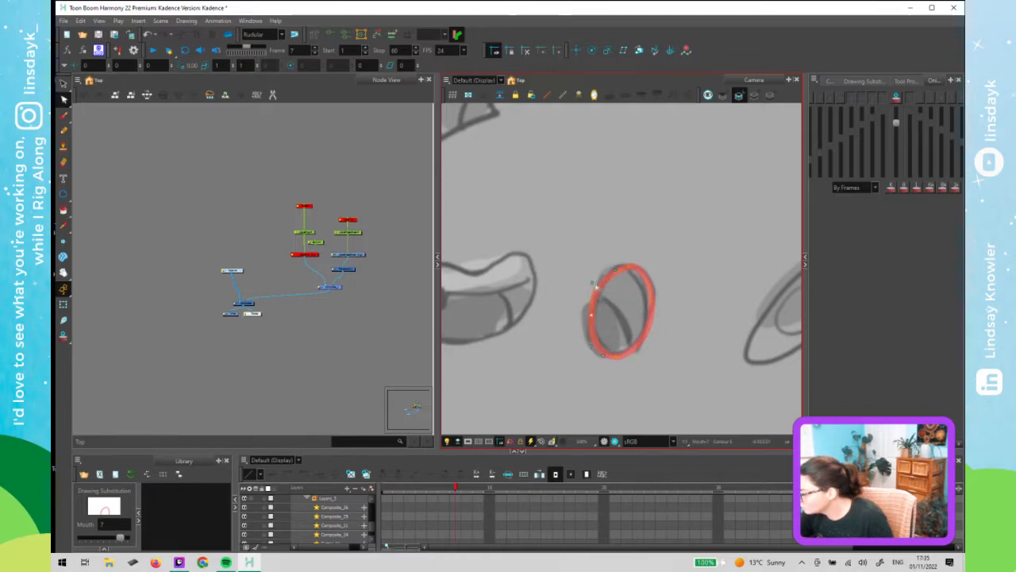
{"action": "left_click", "coordinate": [623, 268]}
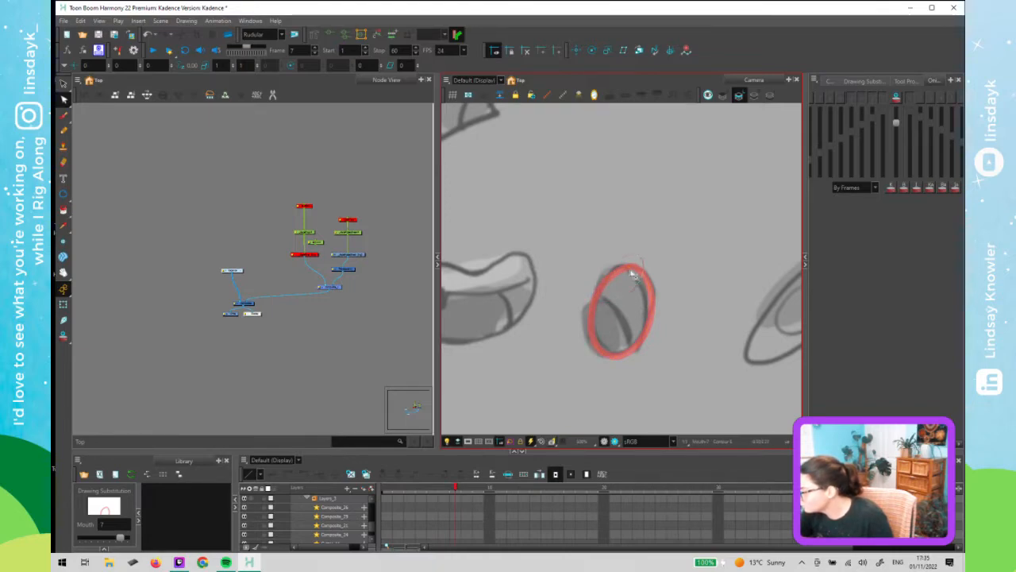
{"action": "left_click", "coordinate": [693, 296]}
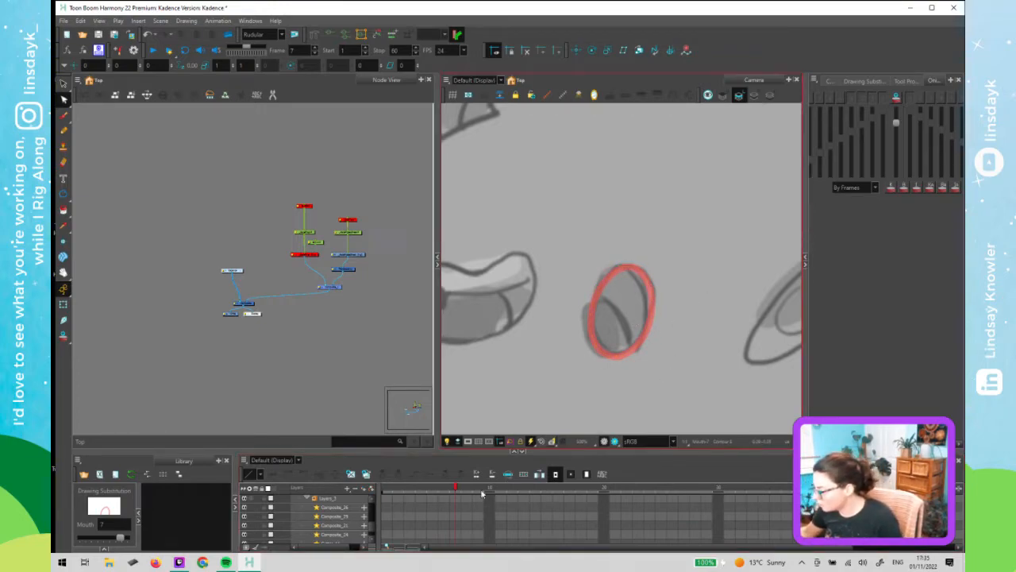
- Move to frame 8 and select the whole mouth drawing there
{"action": "left_click", "coordinate": [480, 493]}
{"action": "left_click", "coordinate": [468, 490]}
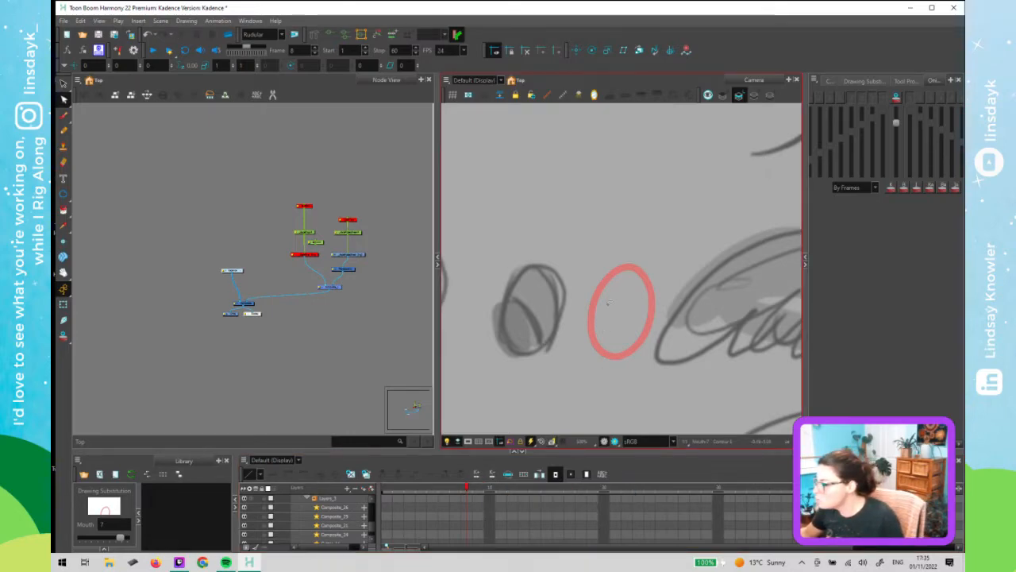
{"action": "key", "text": "alt+s"}
{"action": "key", "text": "ctrl+a"}
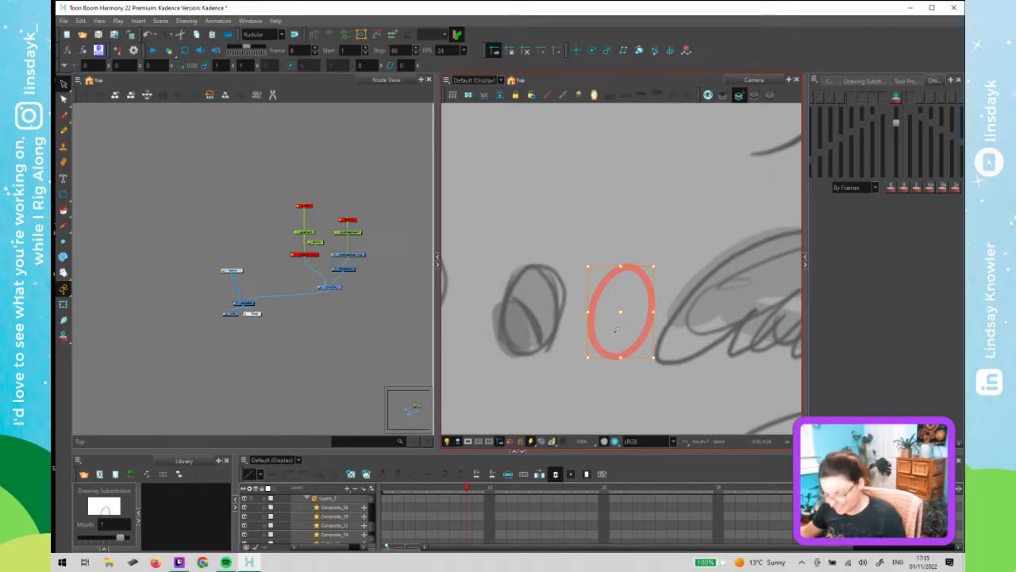
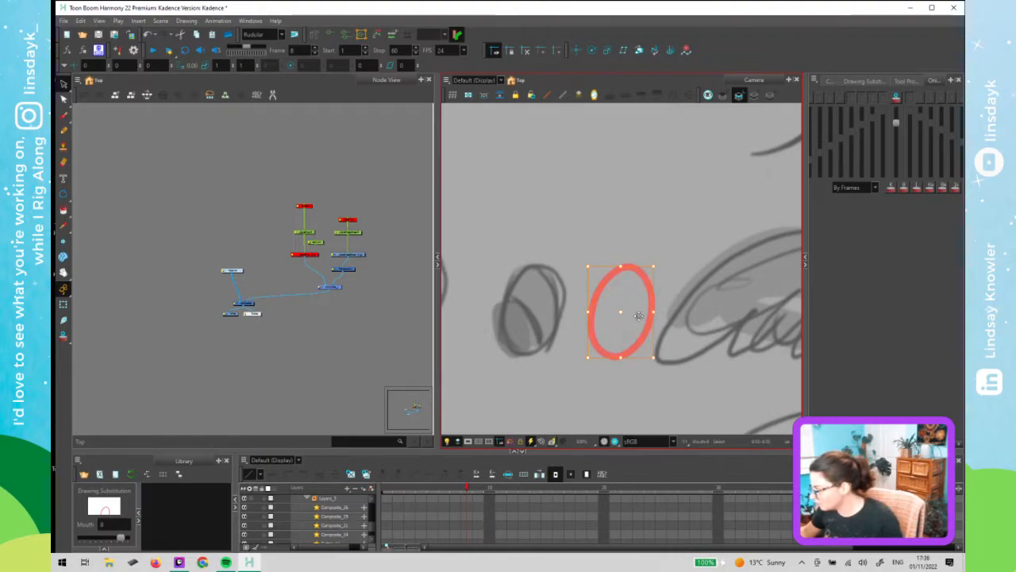
- Duplicate the frame 8 mouth circle onto the small round mouth sketch and delete the original copy
{"action": "left_click_drag", "start_coordinate": [630, 312], "coordinate": [667, 305]}
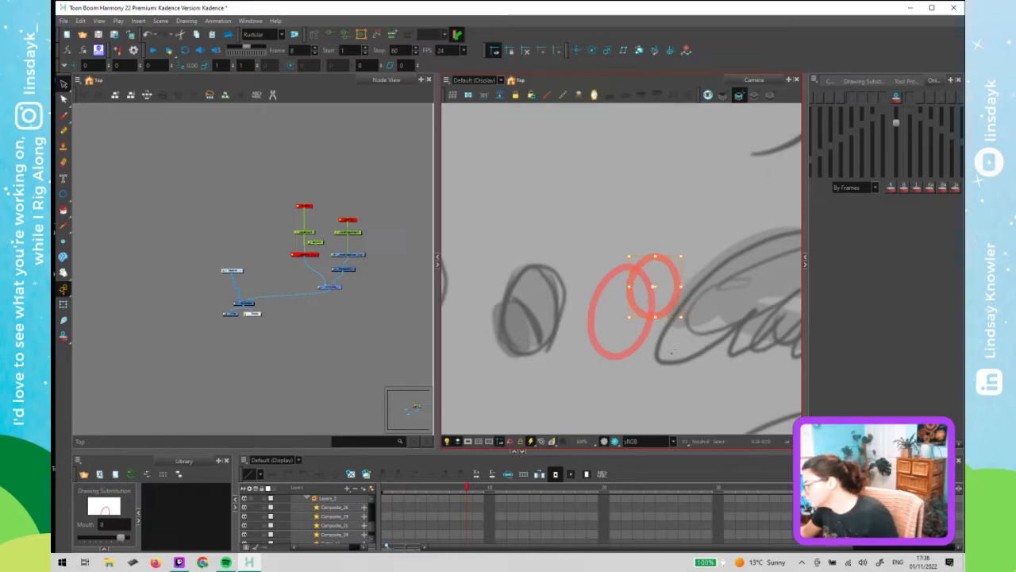
{"action": "left_click", "coordinate": [604, 348]}
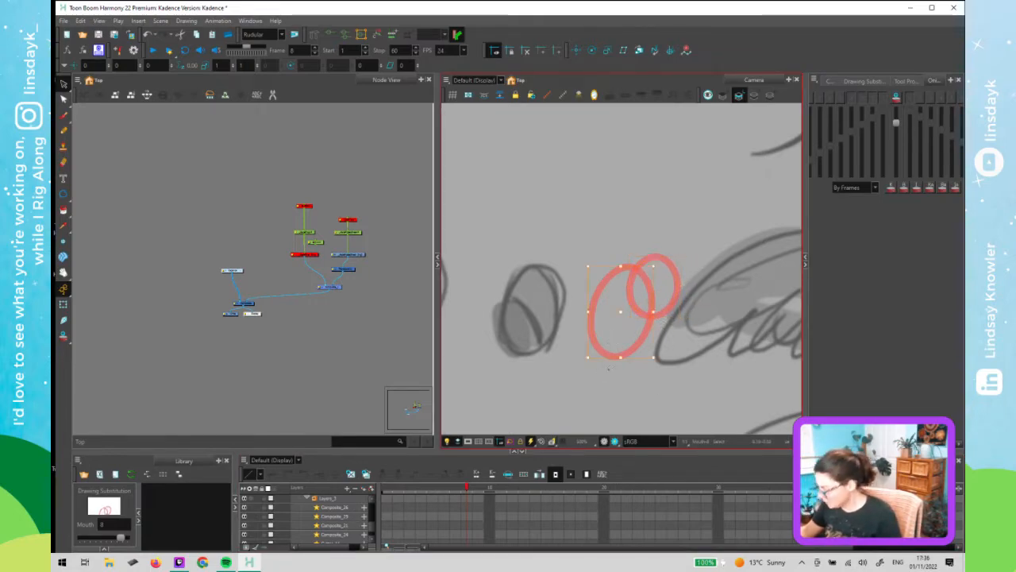
{"action": "key", "text": "Delete"}
- Step back and forth through the frames to compare each mouth drawing against its reference sketch
{"action": "key", "text": "comma"}
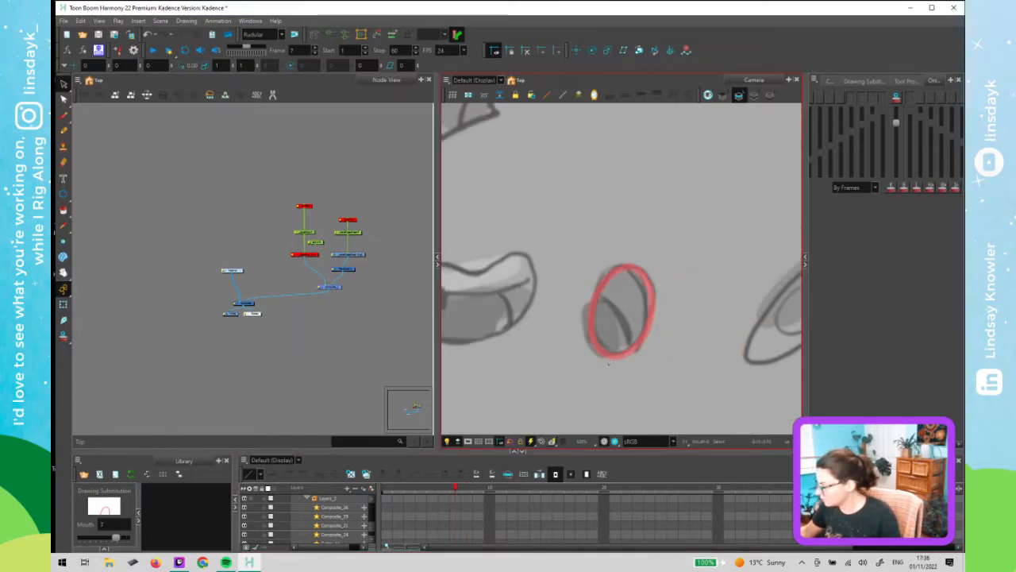
{"action": "key", "text": "period"}
{"action": "key", "text": "comma"}
{"action": "key", "text": "period"}
{"action": "key", "text": "comma"}
{"action": "key", "text": "period"}
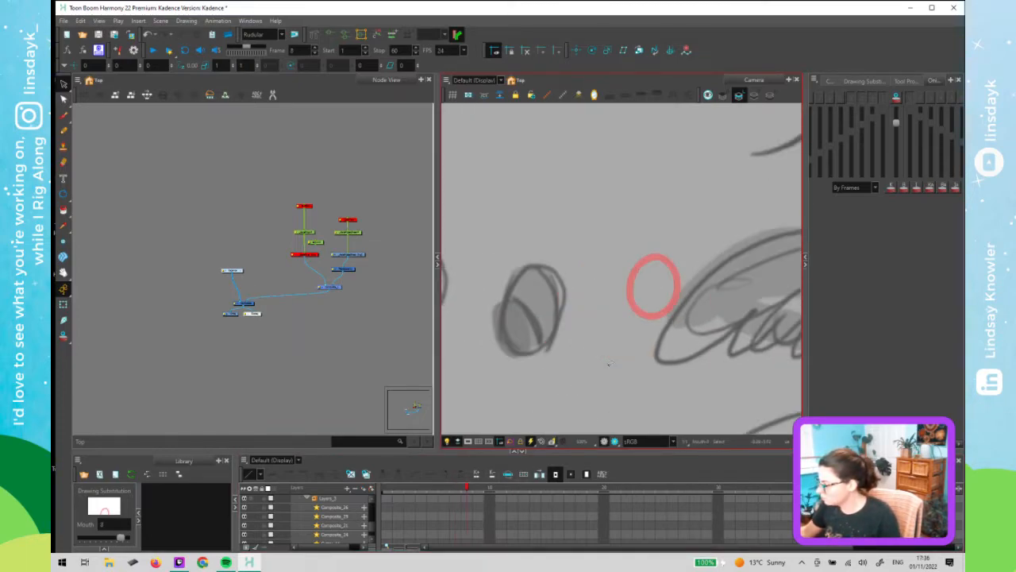
{"action": "key", "text": "comma"}
{"action": "key", "text": "period"}
{"action": "key", "text": "comma"}
{"action": "key", "text": "comma"}
{"action": "key", "text": "comma"}
{"action": "key", "text": "comma"}
{"action": "key", "text": "comma"}
{"action": "key", "text": "comma"}
{"action": "key", "text": "comma"}
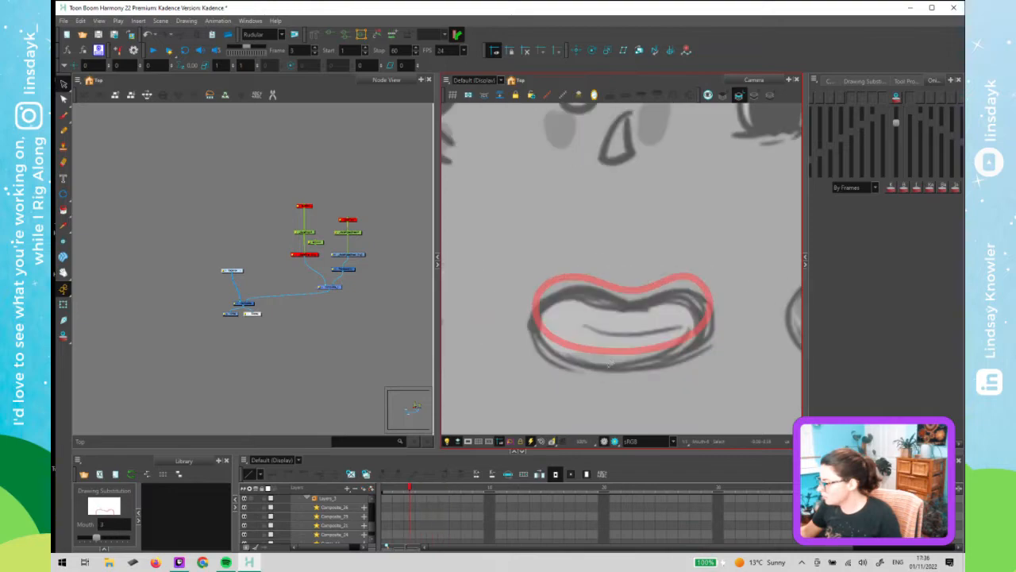
{"action": "key", "text": "period"}
{"action": "key", "text": "period"}
{"action": "key", "text": "period"}
{"action": "key", "text": "period"}
{"action": "key", "text": "period"}
{"action": "key", "text": "period"}
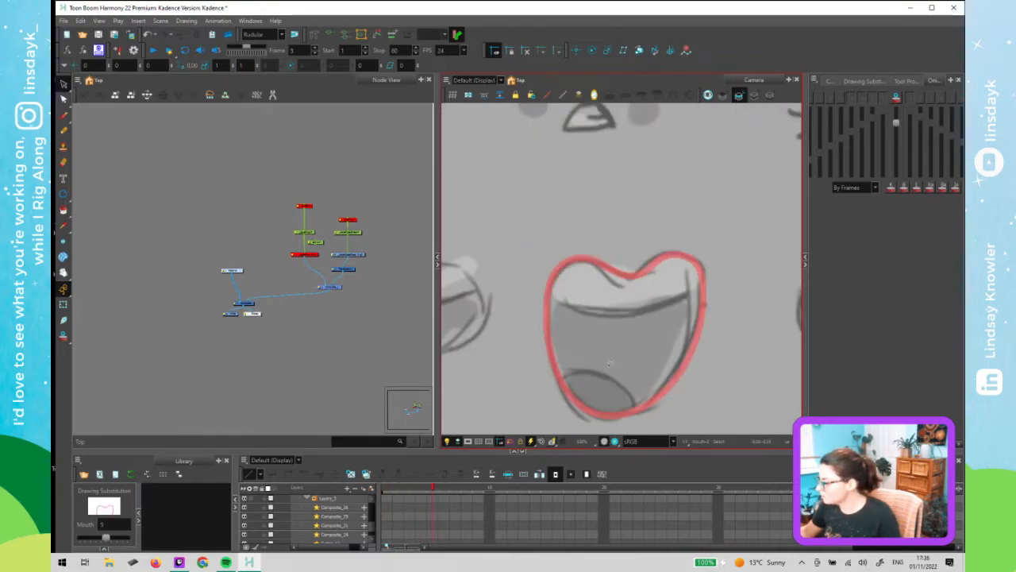
{"action": "key", "text": "comma"}
{"action": "key", "text": "comma"}
{"action": "key", "text": "comma"}
{"action": "key", "text": "comma"}
{"action": "key", "text": "comma"}
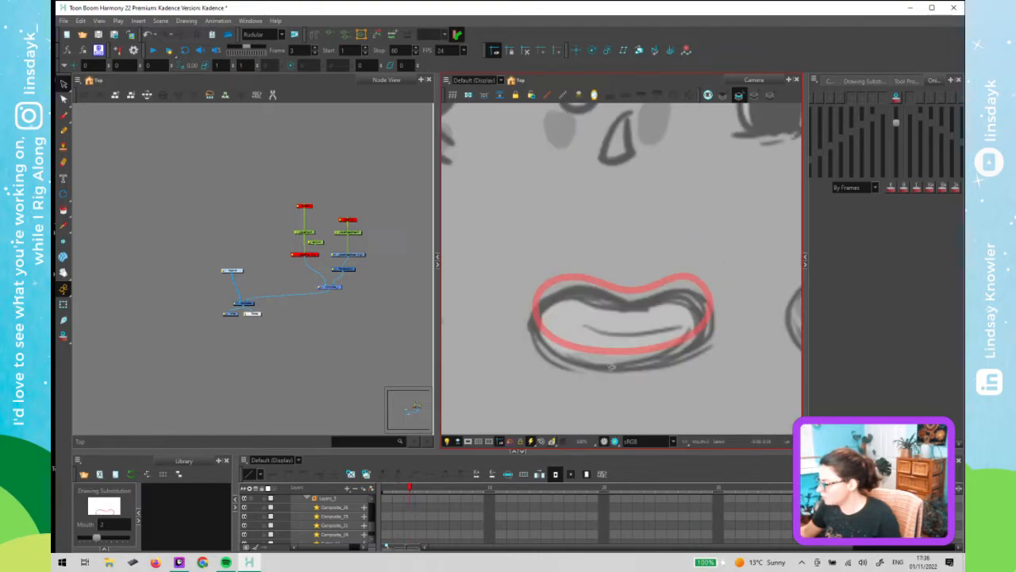
{"action": "key", "text": "comma"}
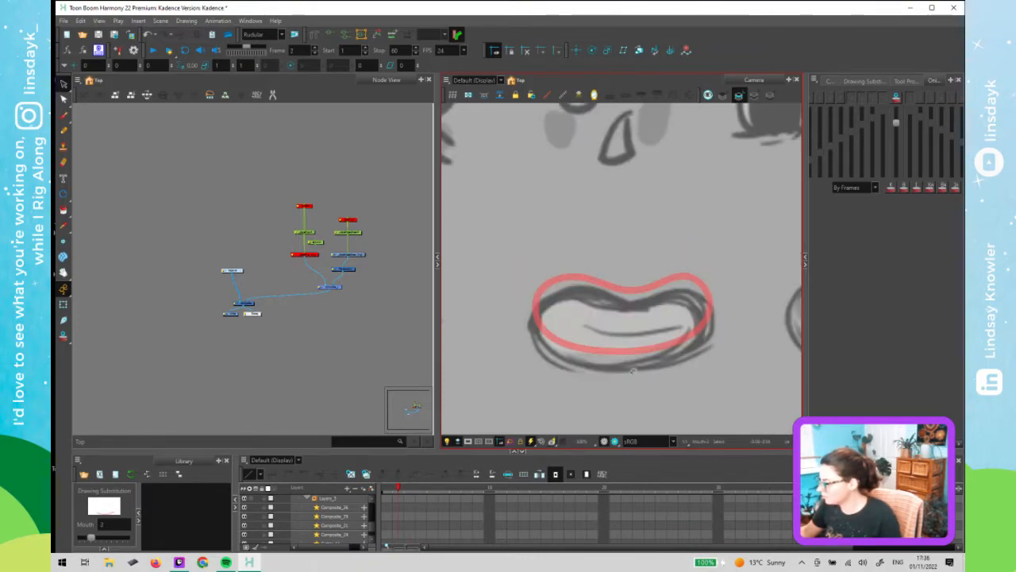
{"action": "key", "text": "period"}
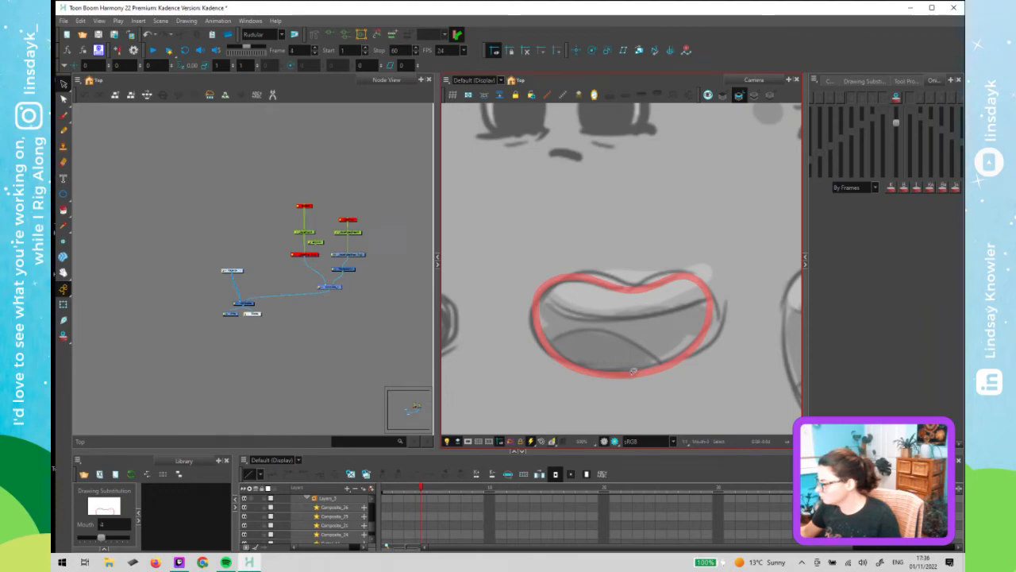
{"action": "key", "text": "period"}
{"action": "key", "text": "comma"}
{"action": "key", "text": "comma"}
{"action": "key", "text": "period"}
{"action": "key", "text": "comma"}
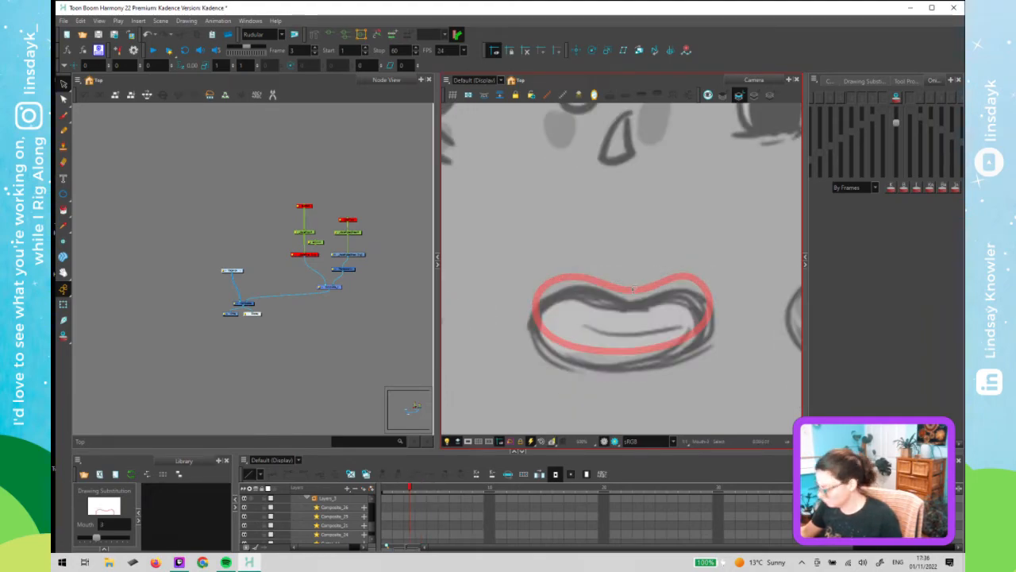
{"action": "key", "text": "comma"}
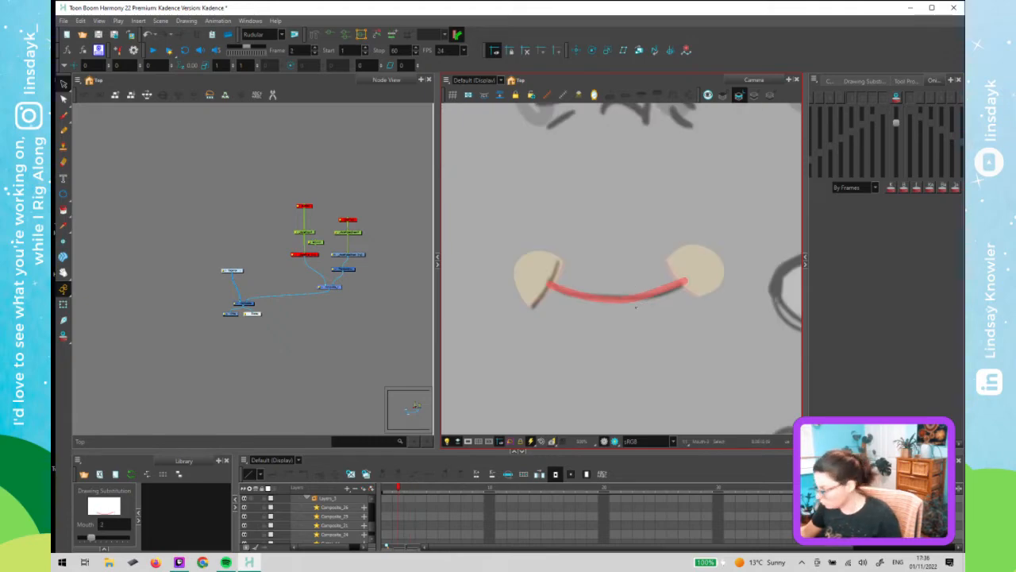
- Nudge the frame 3 mouth shape down two increments, then deselect it
{"action": "key", "text": "period"}
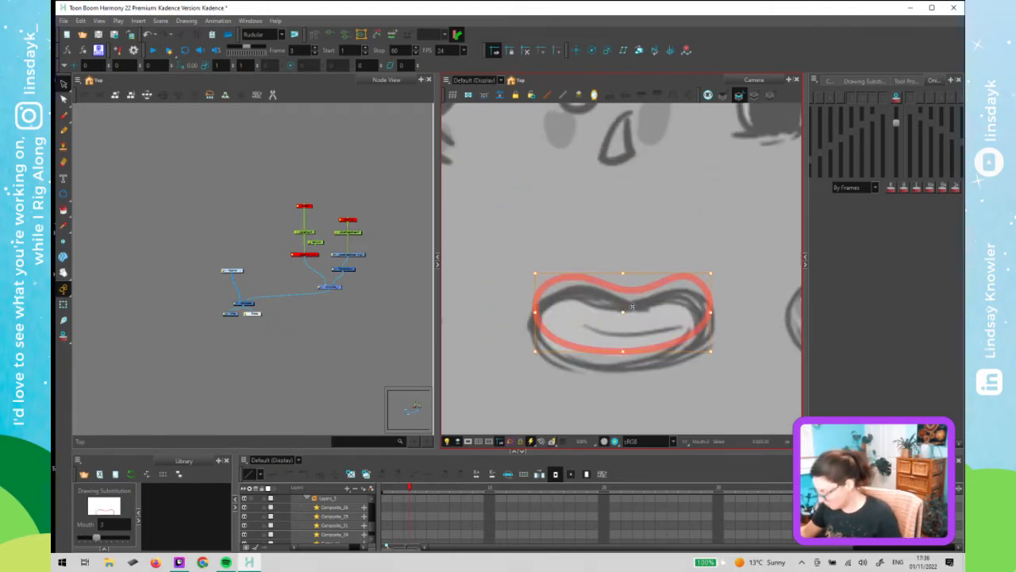
{"action": "key", "text": "Down"}
{"action": "key", "text": "Down"}
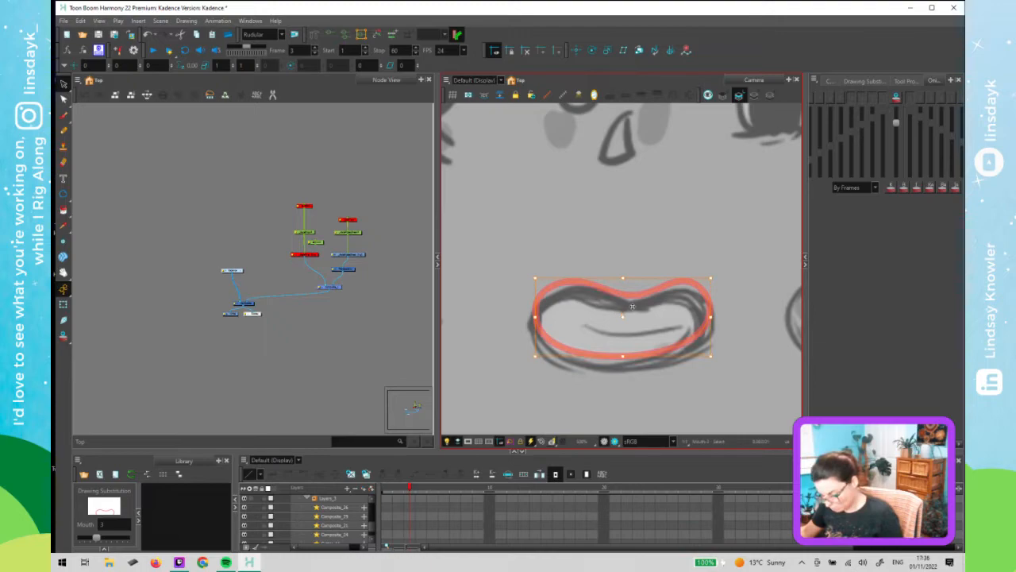
{"action": "key", "text": "Escape"}
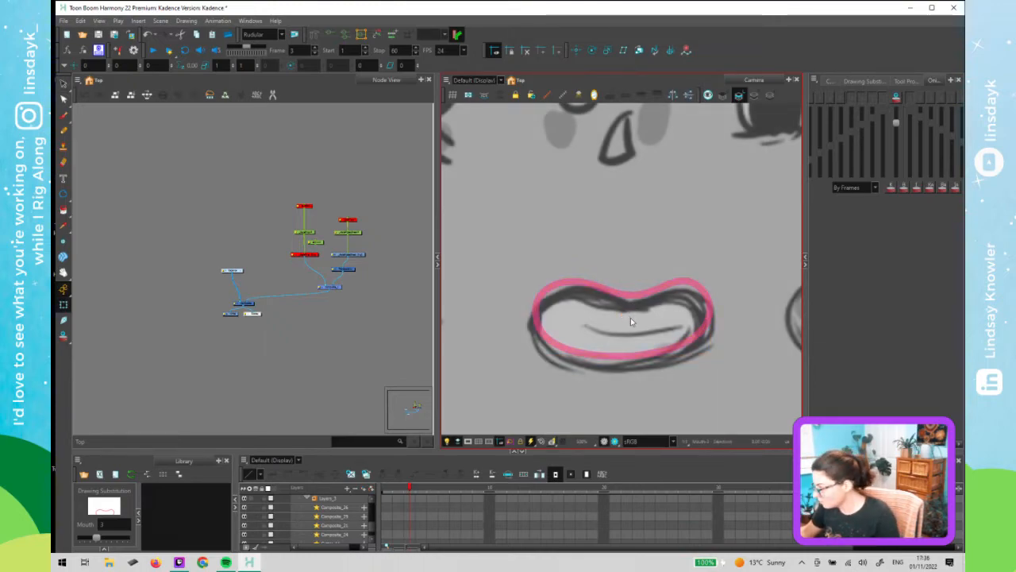
- Play through the mouth frames again and zoom the view to check their alignment with the sketches
{"action": "key", "text": "comma"}
{"action": "key", "text": "period"}
{"action": "key", "text": "period"}
{"action": "key", "text": "period"}
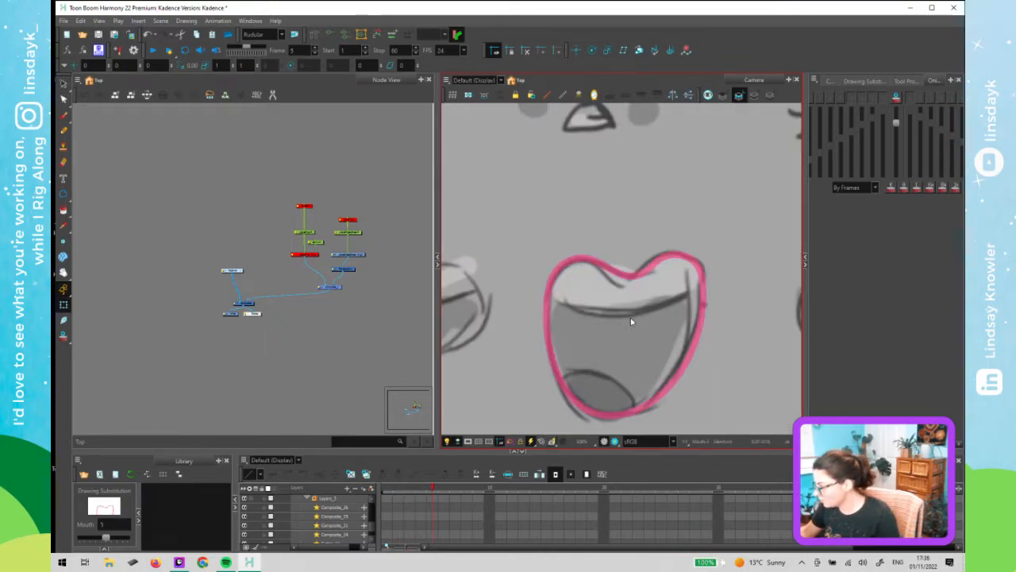
{"action": "key", "text": "comma"}
{"action": "key", "text": "comma"}
{"action": "key", "text": "comma"}
{"action": "key", "text": "comma"}
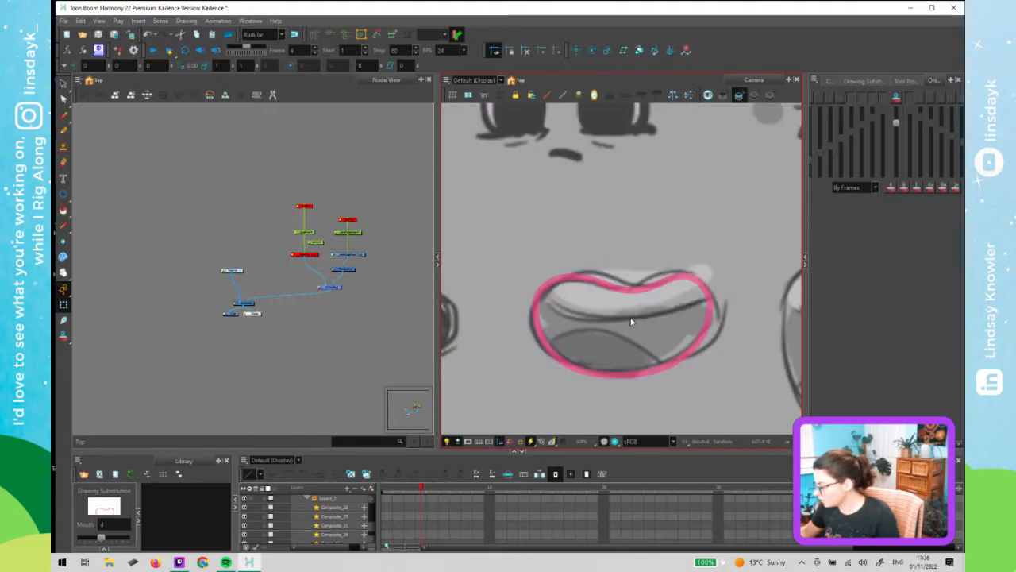
{"action": "key", "text": "period"}
{"action": "key", "text": "period"}
{"action": "key", "text": "period"}
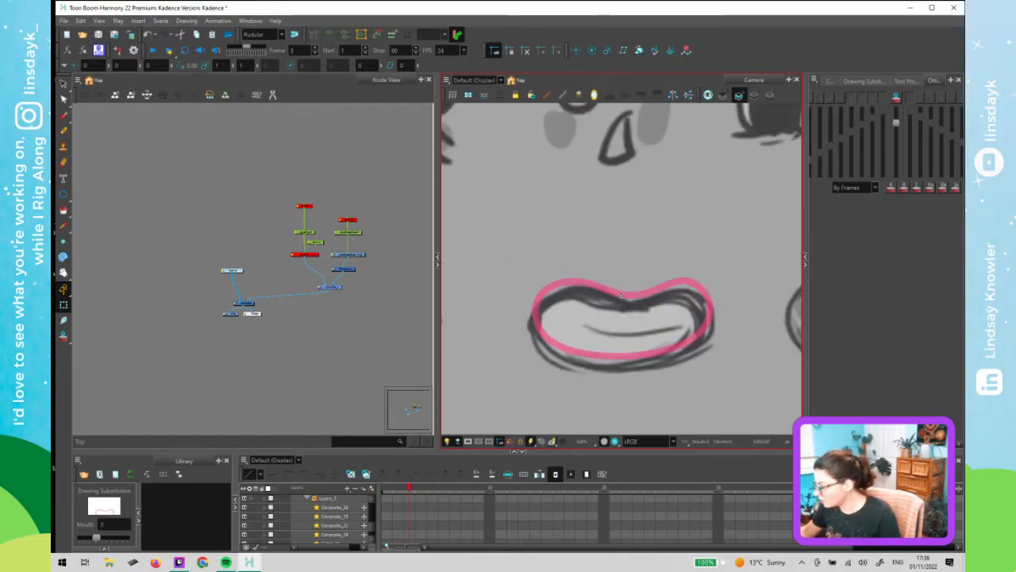
{"action": "key", "text": "period"}
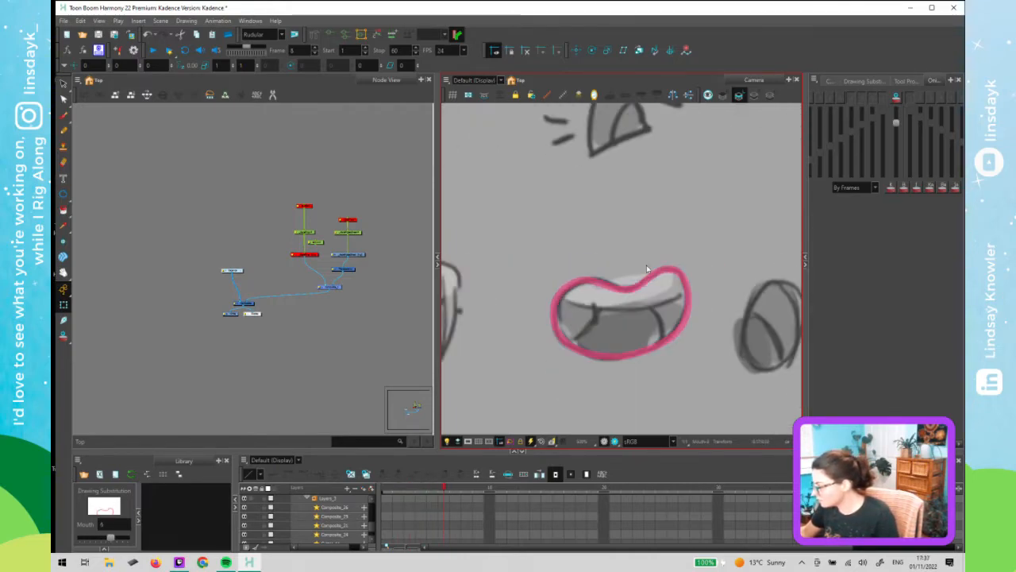
{"action": "key", "text": "comma"}
{"action": "key", "text": "comma"}
{"action": "key", "text": "comma"}
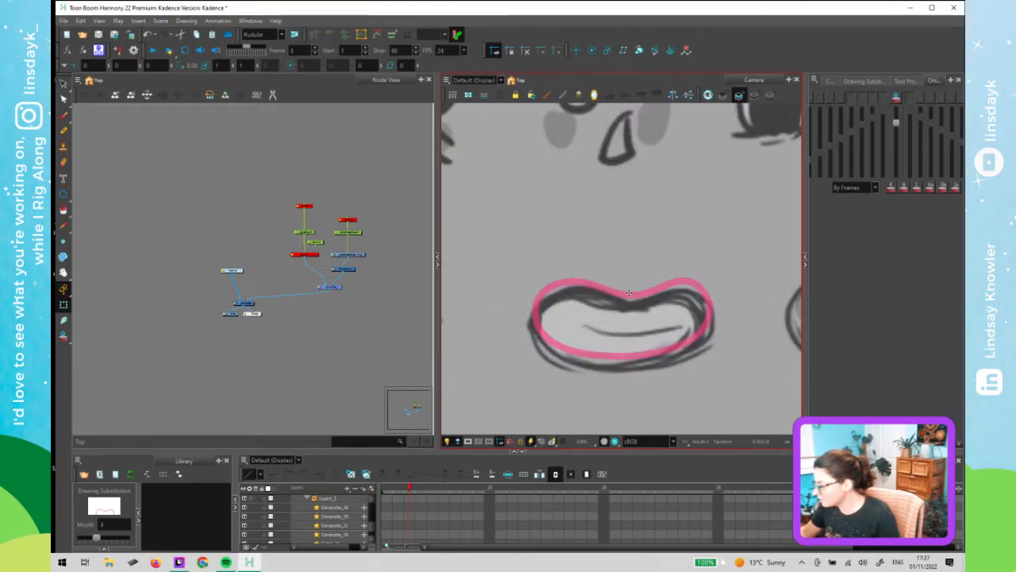
{"action": "key", "text": "comma"}
{"action": "key", "text": "period"}
{"action": "key", "text": "period"}
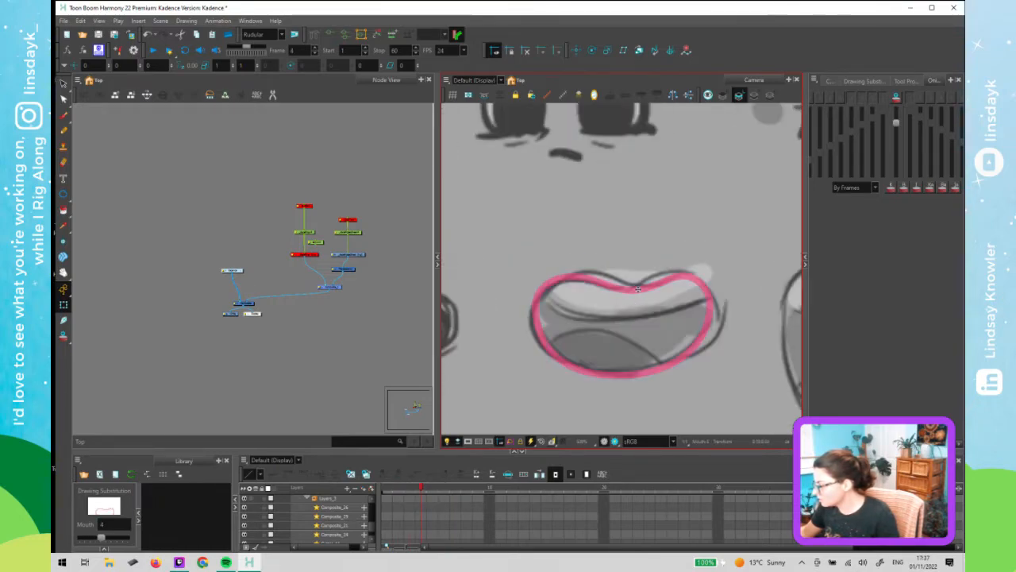
{"action": "key", "text": "period"}
{"action": "key", "text": "comma"}
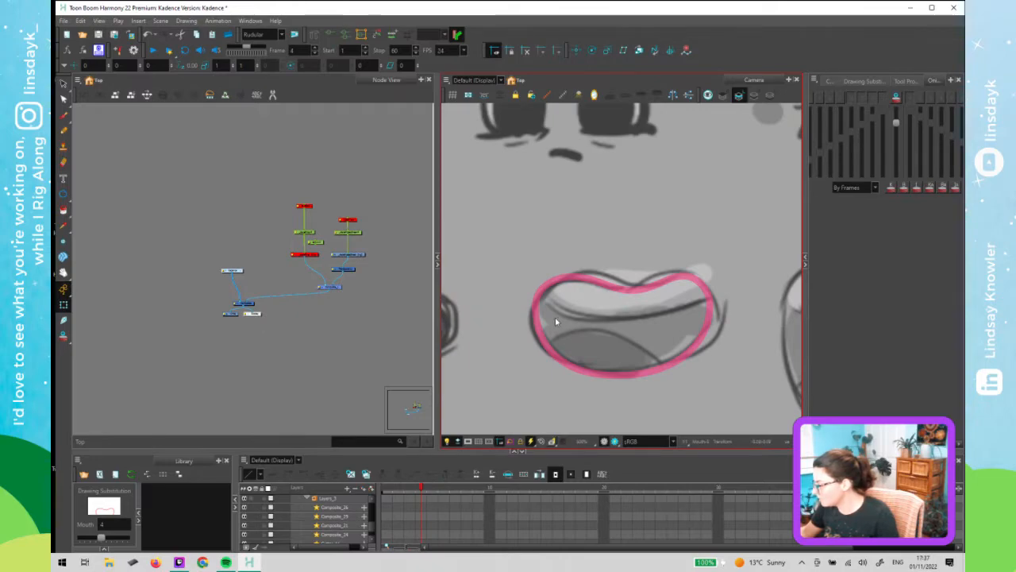
{"action": "key", "text": "comma"}
{"action": "key", "text": "comma"}
{"action": "key", "text": "period"}
{"action": "key", "text": "period"}
{"action": "key", "text": "period"}
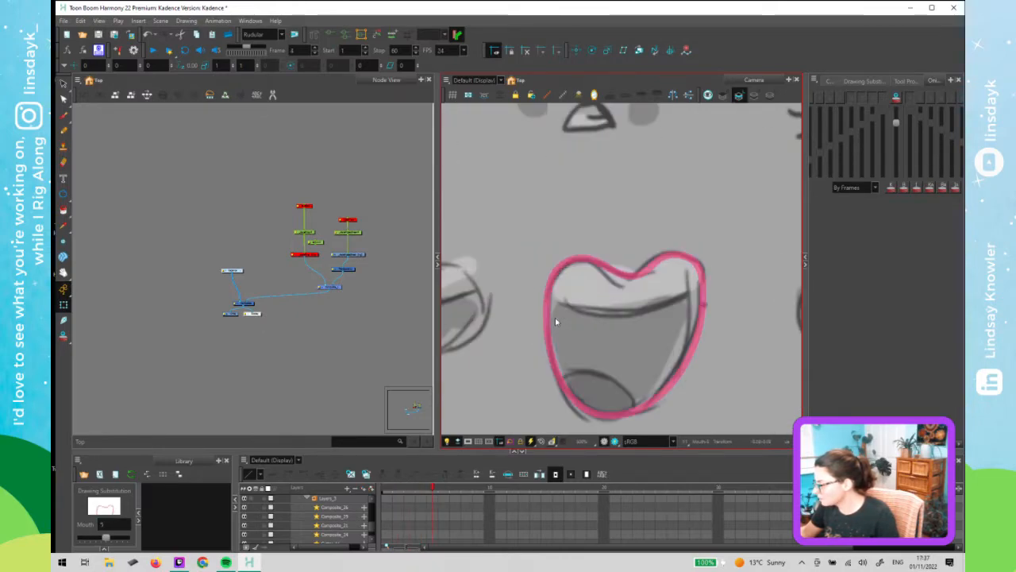
{"action": "key", "text": "period"}
{"action": "key", "text": "period"}
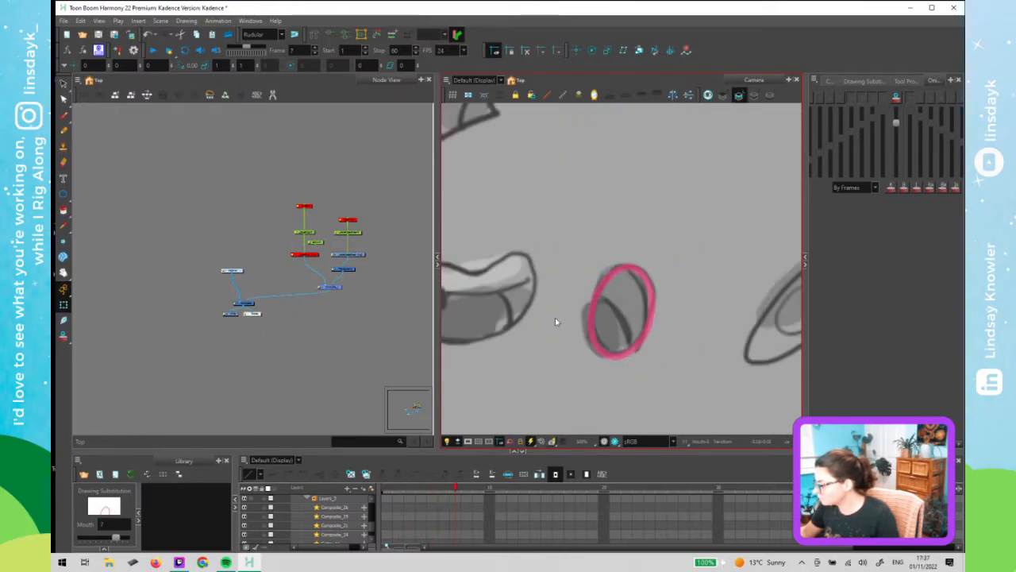
{"action": "key", "text": "period"}
{"action": "key", "text": "comma"}
{"action": "key", "text": "comma"}
{"action": "key", "text": "period"}
{"action": "key", "text": "period"}
{"action": "scroll", "coordinate": [639, 287], "scroll_direction": "down", "scroll_amount": 5}
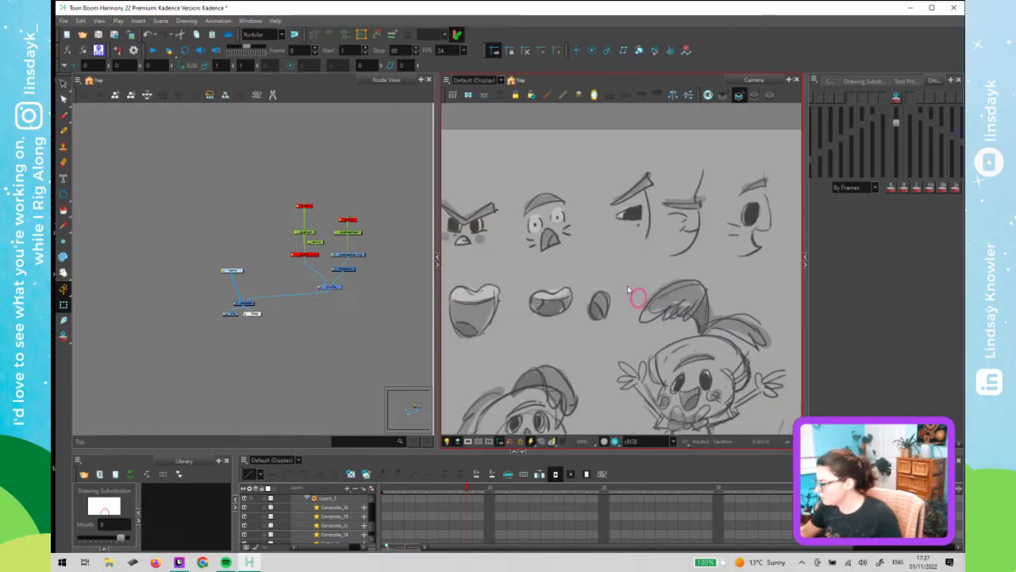
{"action": "scroll", "coordinate": [627, 290], "scroll_direction": "down", "scroll_amount": 6}
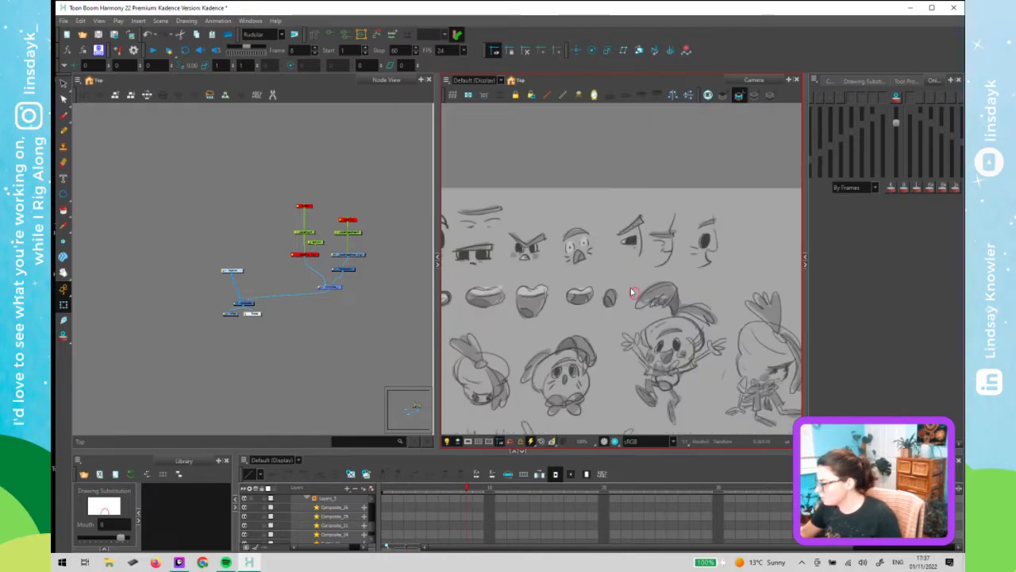
{"action": "scroll", "coordinate": [630, 298], "scroll_direction": "up", "scroll_amount": 5}
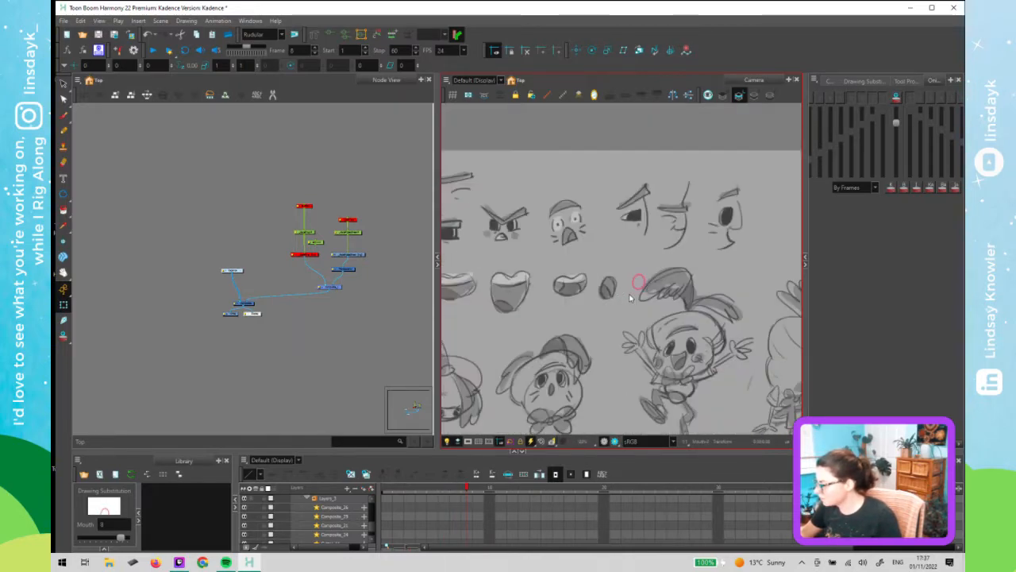
{"action": "scroll", "coordinate": [630, 295], "scroll_direction": "up", "scroll_amount": 6}
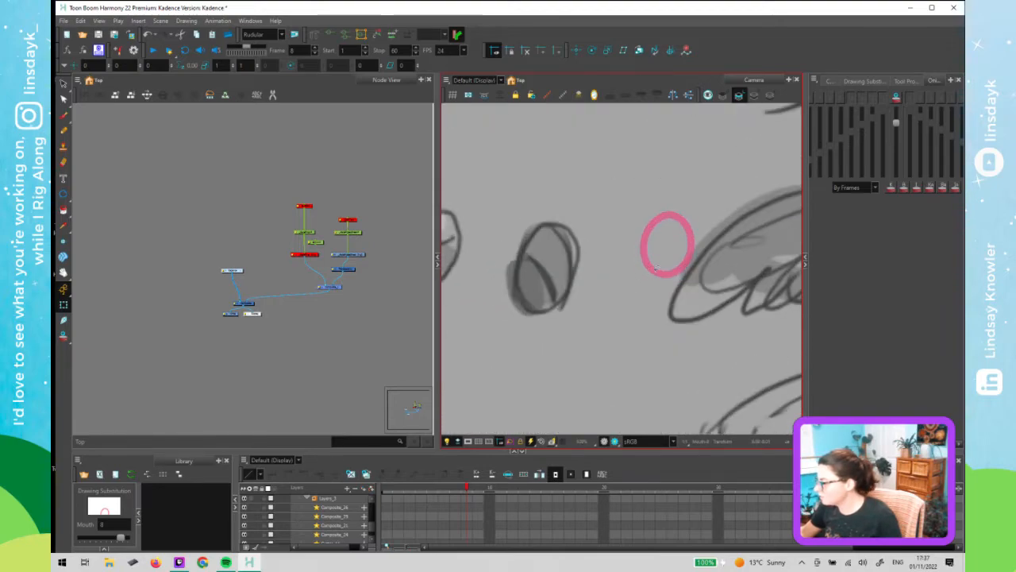
- Select the frame 8 circle and shift it slightly right onto the round mouth sketch
{"action": "key", "text": "alt+s"}
{"action": "left_click", "coordinate": [659, 270]}
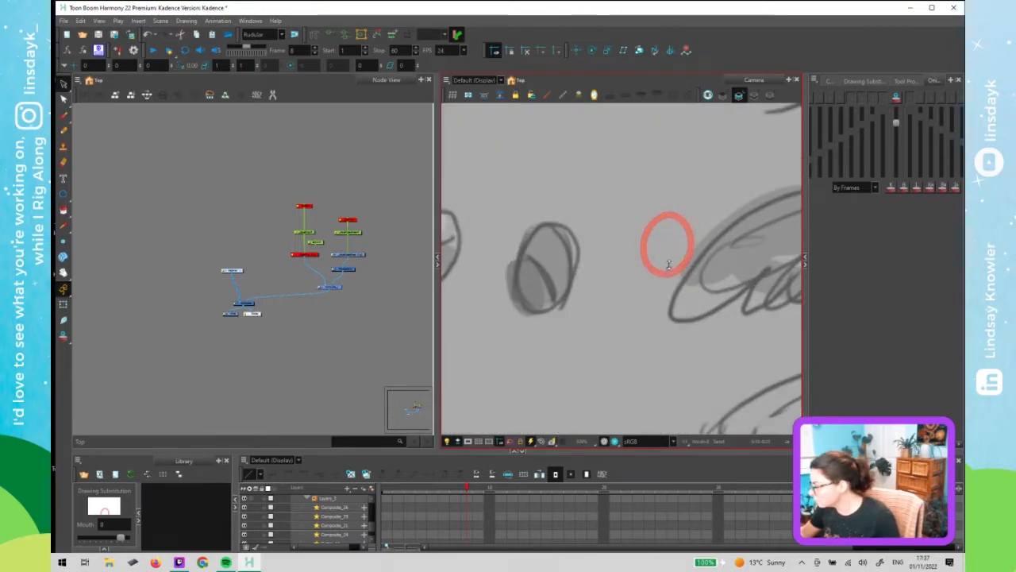
{"action": "mouse_move", "coordinate": [670, 263]}
{"action": "left_mouse_down"}
{"action": "mouse_move", "coordinate": [664, 238]}
{"action": "mouse_move", "coordinate": [680, 266]}
{"action": "left_mouse_up"}
{"action": "left_click", "coordinate": [683, 297]}
{"action": "scroll", "coordinate": [681, 300], "scroll_direction": "down", "scroll_amount": 4}
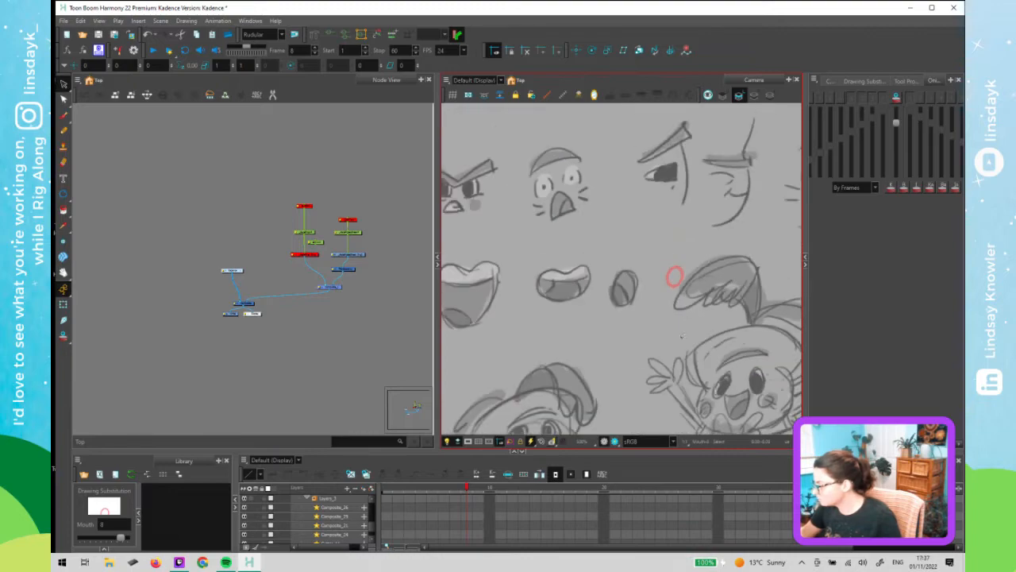
- Step through the earlier mouth frames and zoom in to review the smile and closed-mouth drawings
{"action": "key", "text": "comma"}
{"action": "key", "text": "comma"}
{"action": "key", "text": "comma"}
{"action": "key", "text": "comma"}
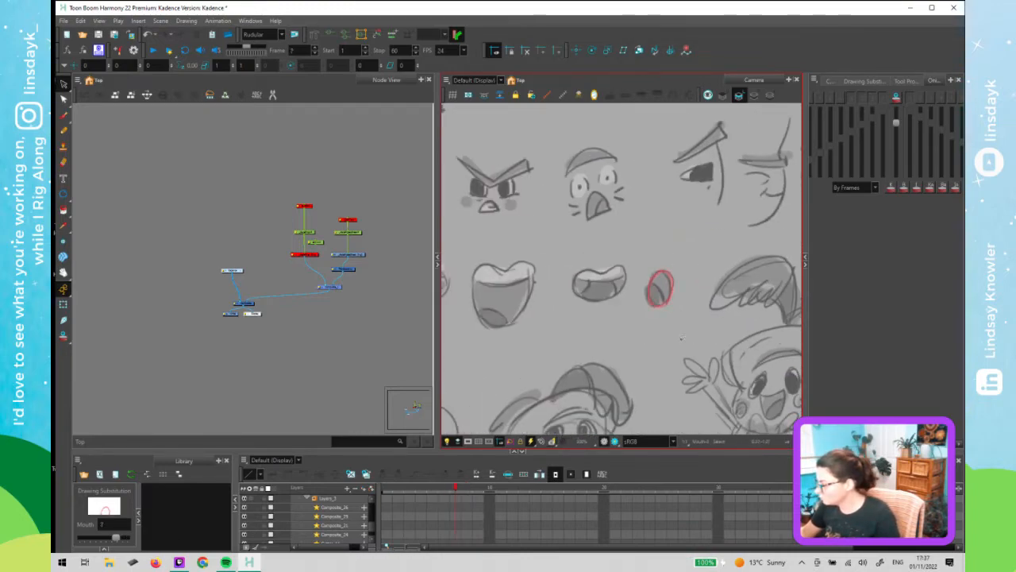
{"action": "key", "text": "comma"}
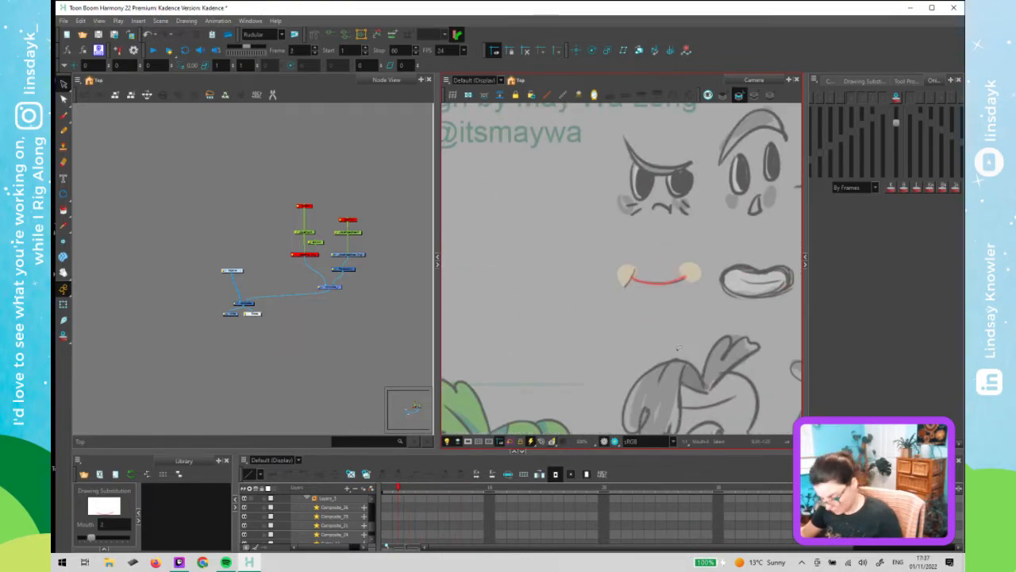
{"action": "key", "text": "comma"}
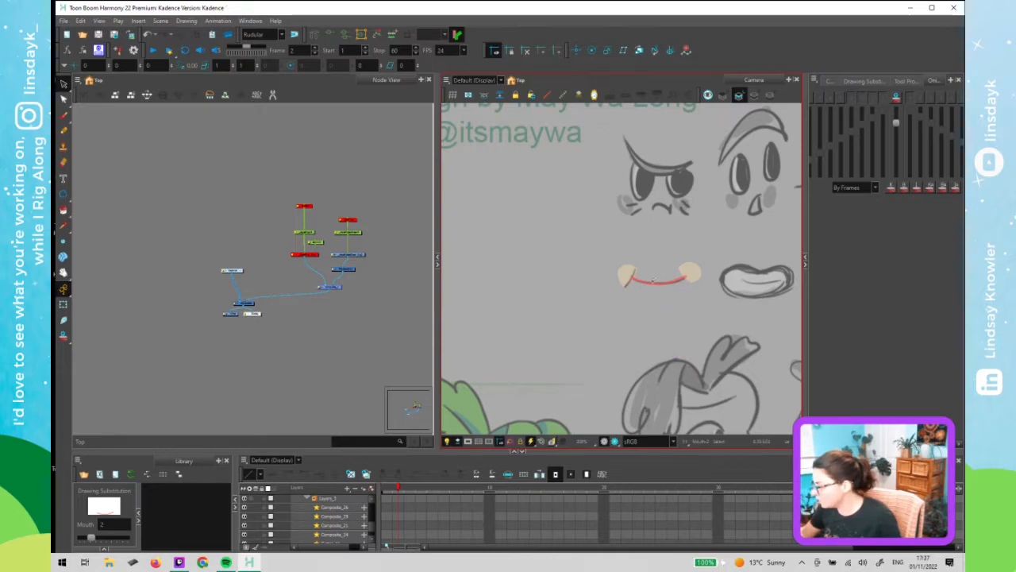
{"action": "scroll", "coordinate": [653, 279], "scroll_direction": "down", "scroll_amount": 1}
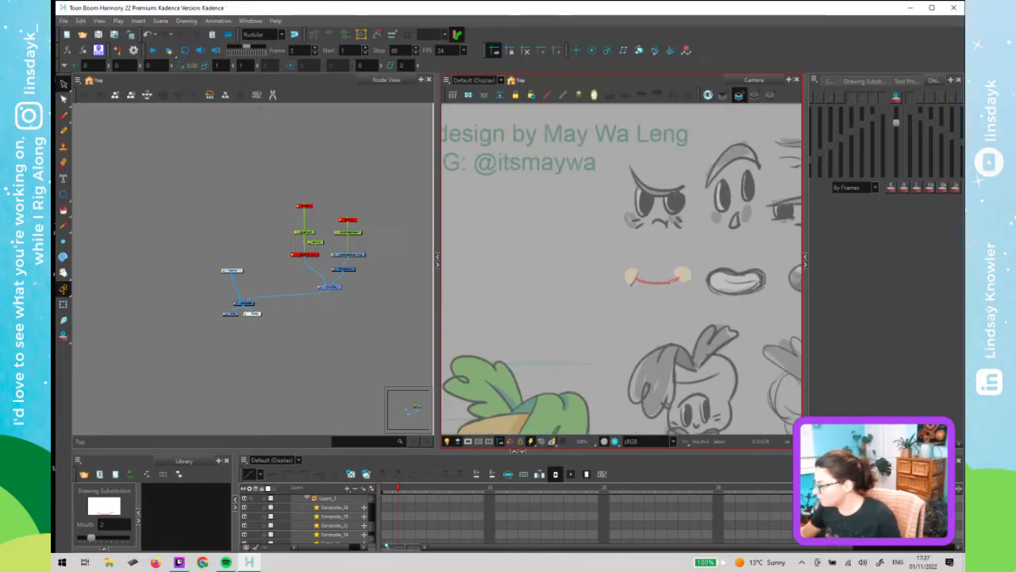
{"action": "scroll", "coordinate": [680, 276], "scroll_direction": "down", "scroll_amount": 1}
{"action": "scroll", "coordinate": [683, 277], "scroll_direction": "up", "scroll_amount": 5}
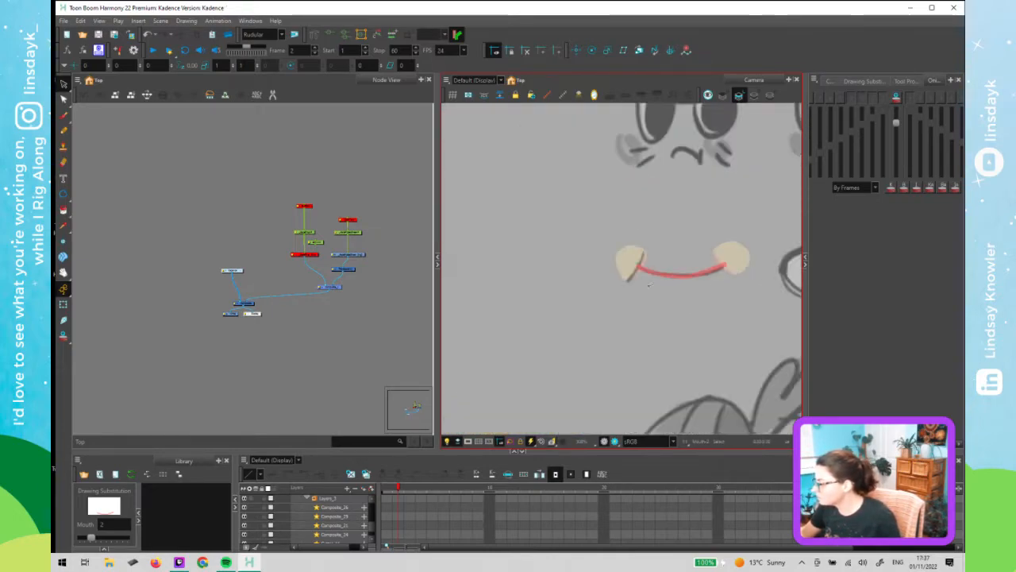
{"action": "scroll", "coordinate": [661, 291], "scroll_direction": "down", "scroll_amount": 2}
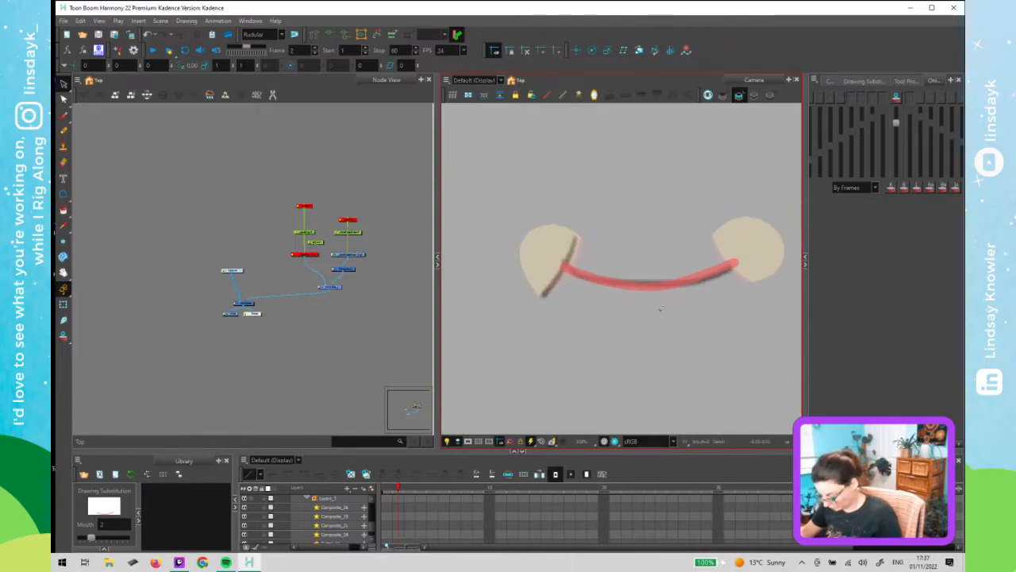
{"action": "key", "text": "period"}
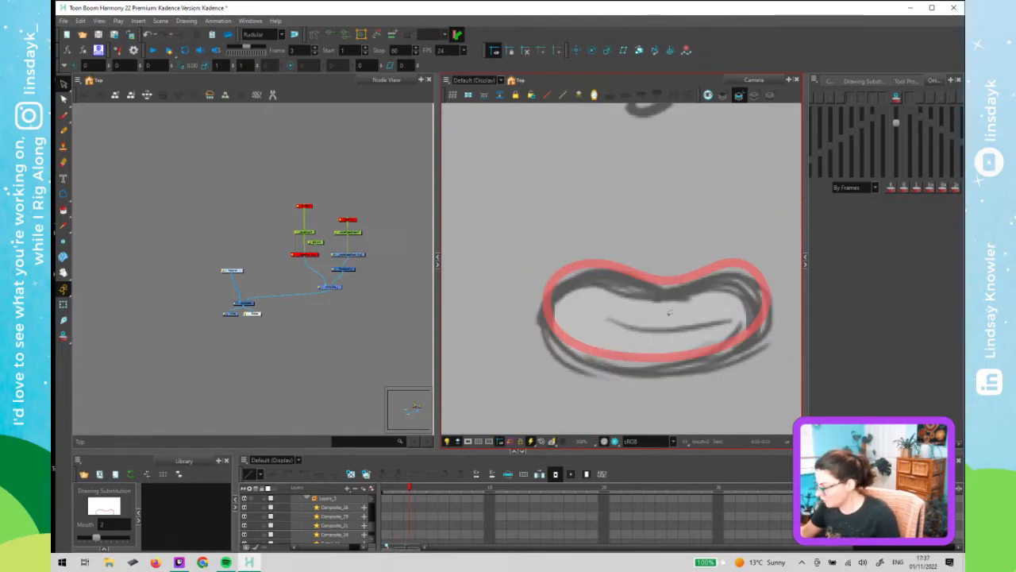
{"action": "key", "text": "ctrl+v"}
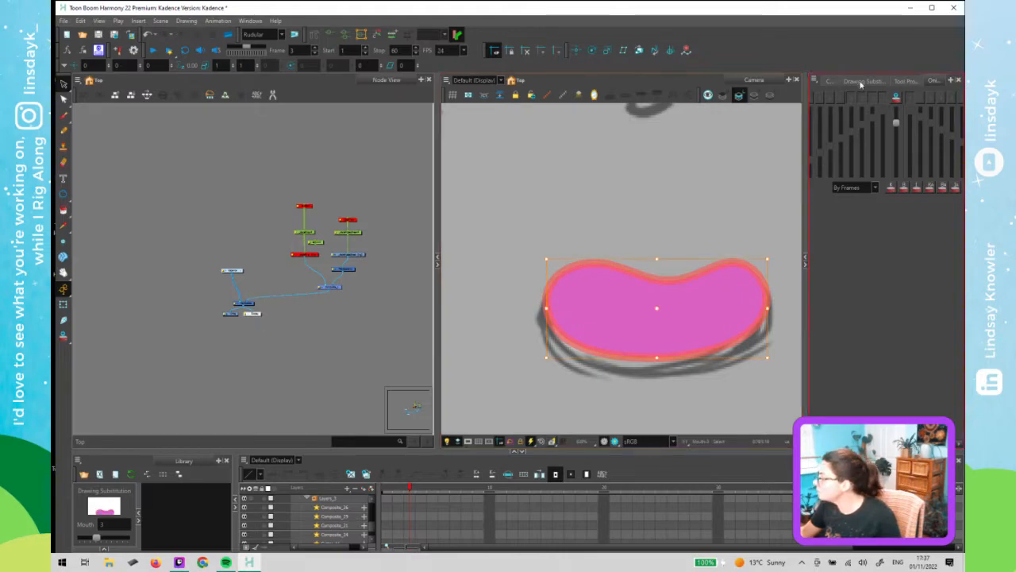
{"action": "left_click", "coordinate": [861, 83]}
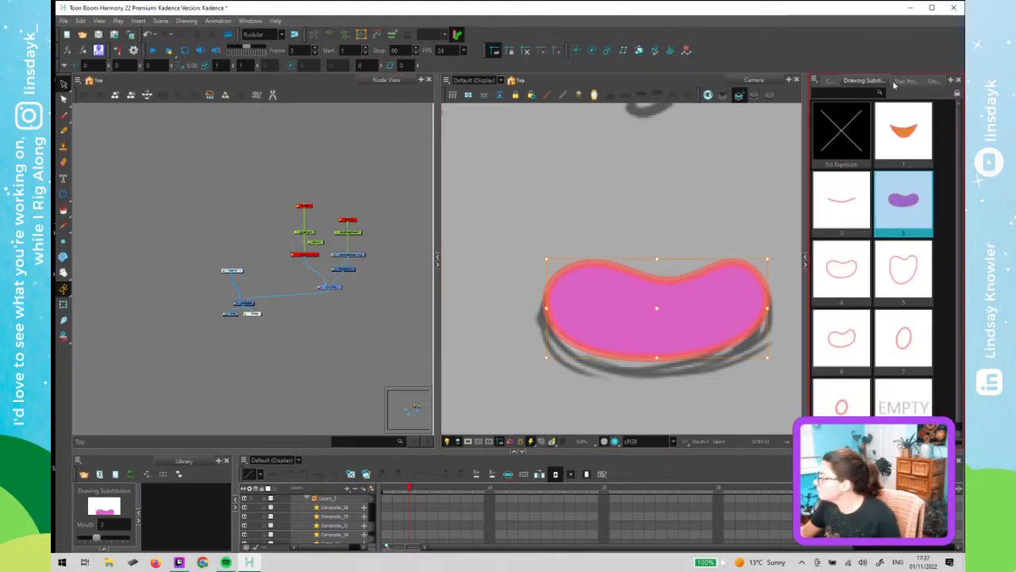
{"action": "left_click", "coordinate": [829, 82]}
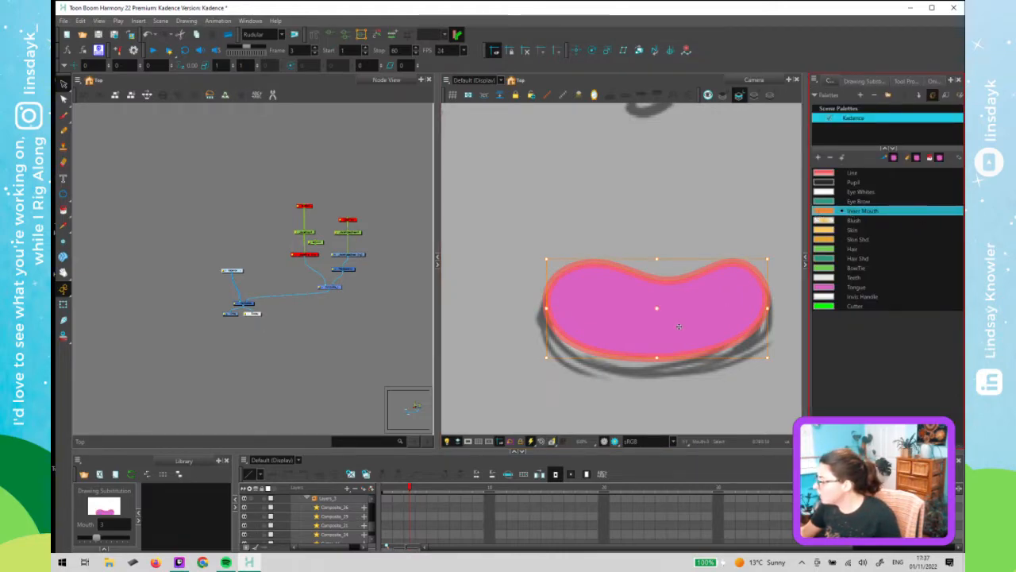
{"action": "left_click", "coordinate": [673, 315]}
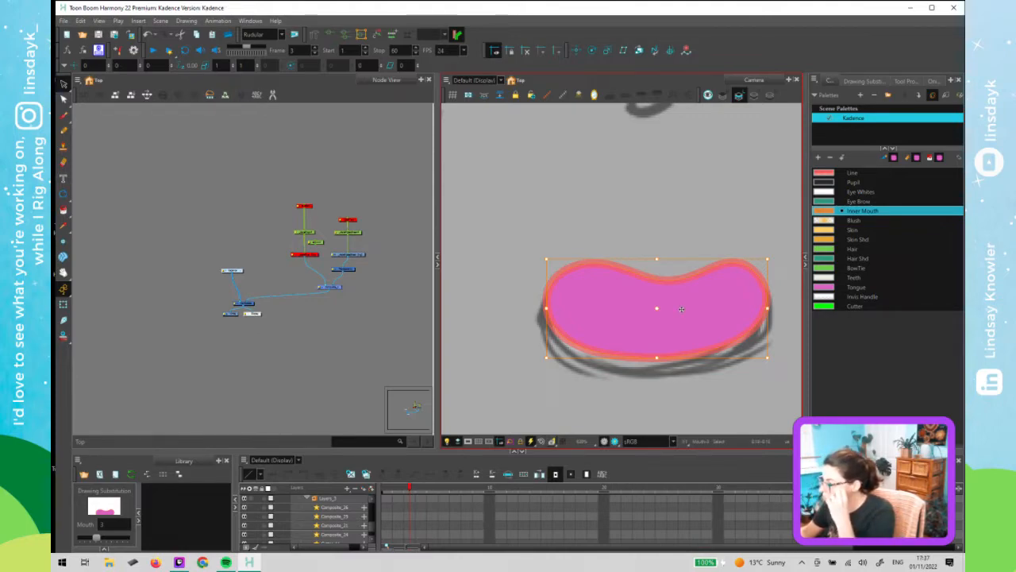
{"action": "key", "text": "Delete"}
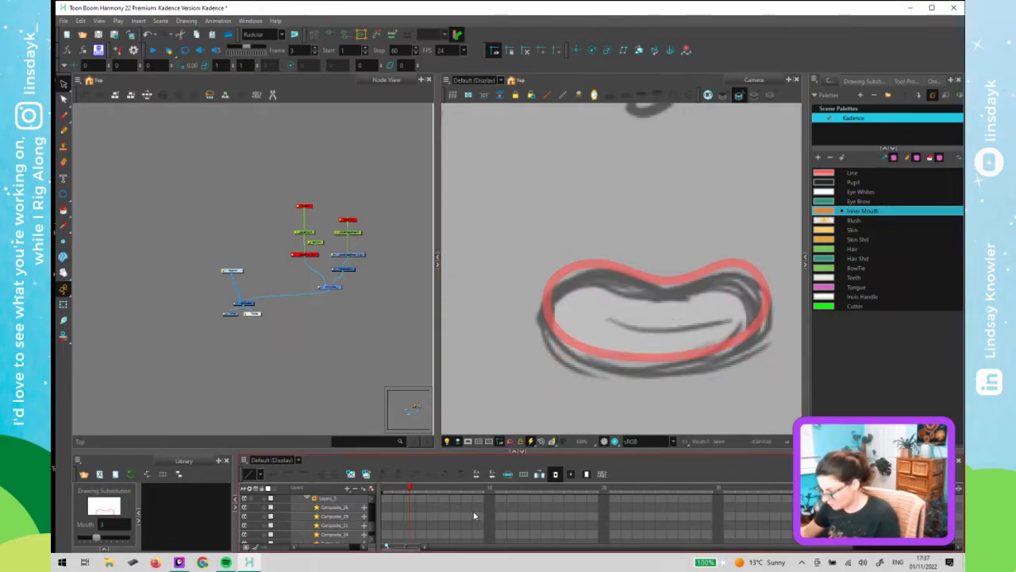
- Expand the Mouth layer in the timeline to show its drawing thumbnails
{"action": "key", "text": "o"}
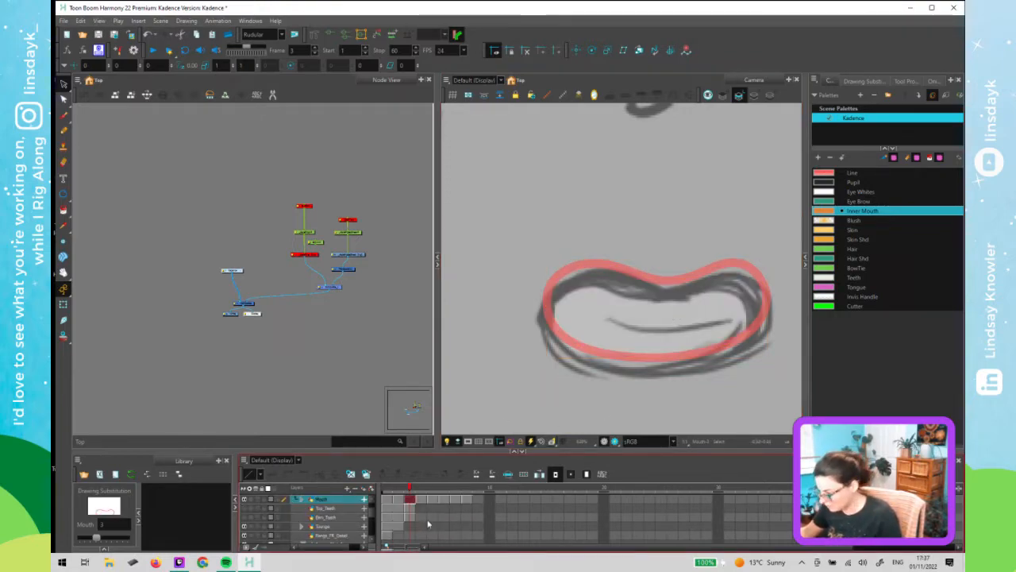
{"action": "key", "text": "2"}
{"action": "key", "text": "2"}
{"action": "key", "text": "2"}
{"action": "left_click_drag", "start_coordinate": [443, 548], "coordinate": [412, 548]}
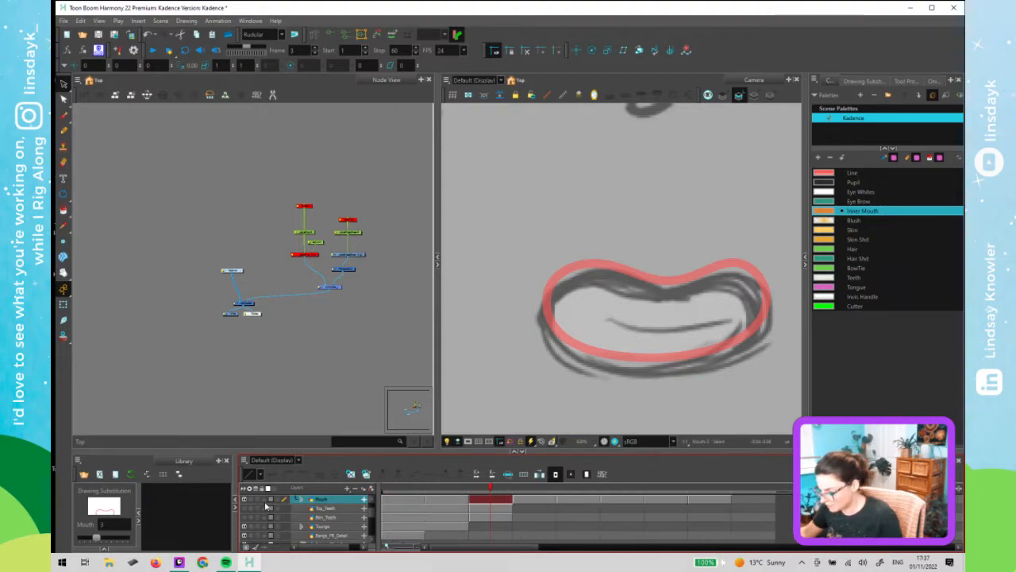
{"action": "left_click", "coordinate": [278, 503]}
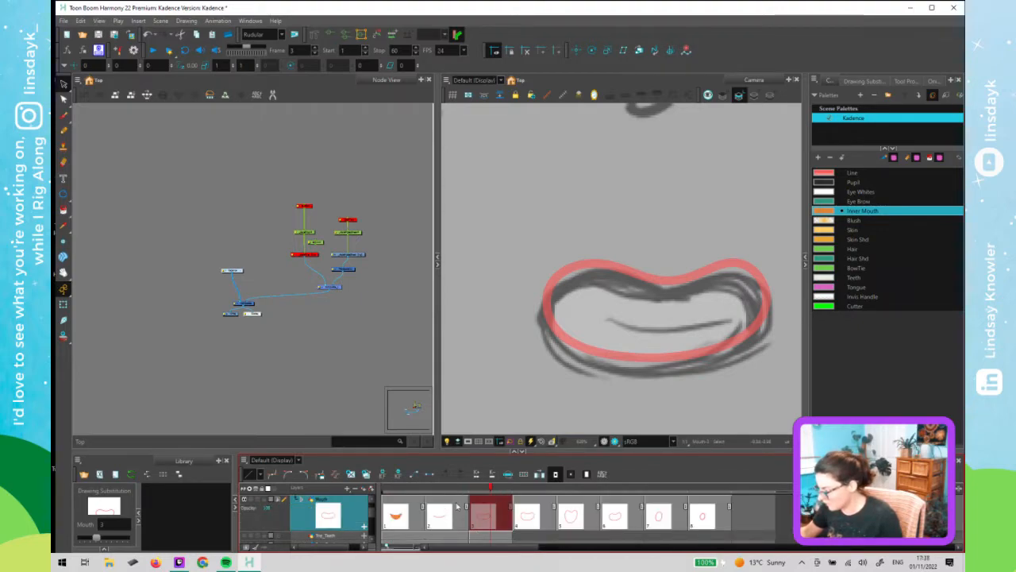
- Paint the inside of the frame 3 mouth with the Inner Mouth colour using the Paint tool
{"action": "left_click", "coordinate": [868, 210]}
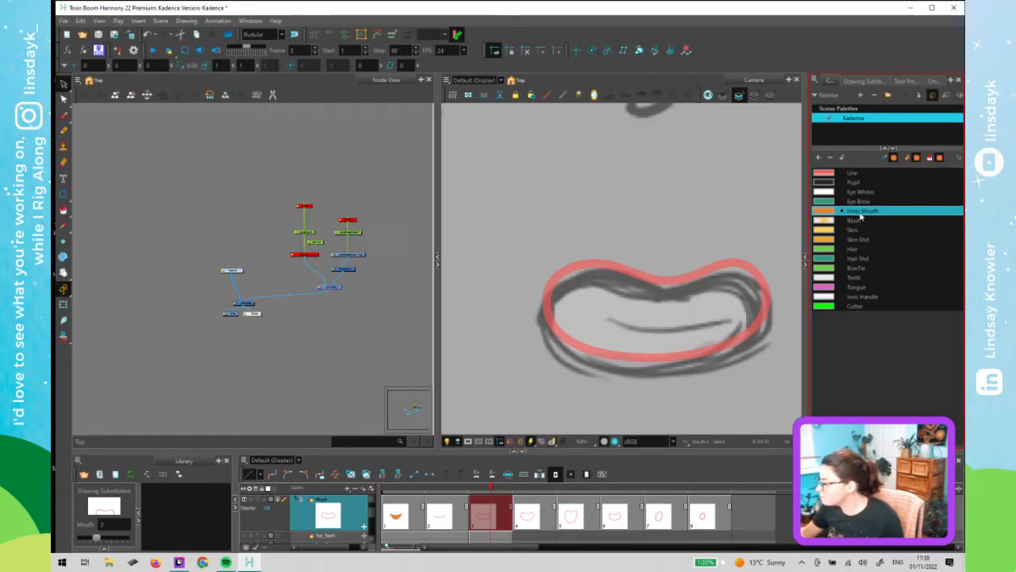
{"action": "left_click", "coordinate": [905, 80]}
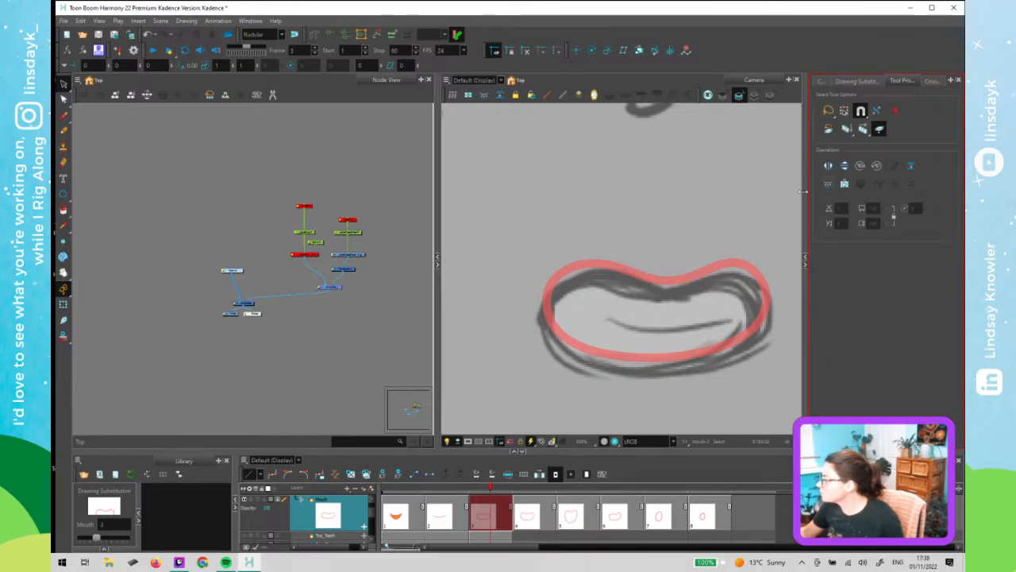
{"action": "left_click_drag", "start_coordinate": [805, 205], "coordinate": [751, 205]}
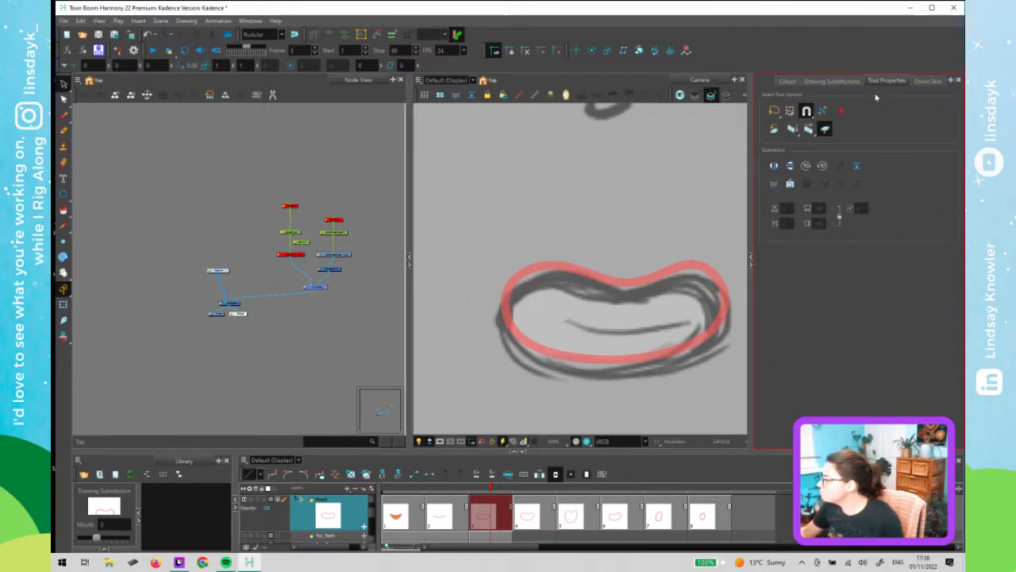
{"action": "left_click", "coordinate": [809, 131]}
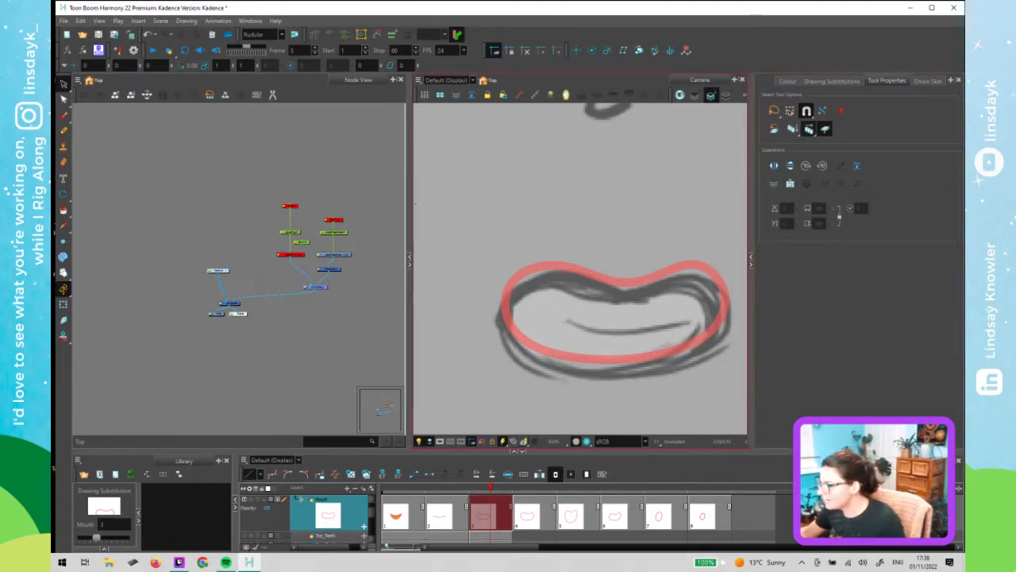
{"action": "left_click_drag", "start_coordinate": [411, 204], "coordinate": [236, 205]}
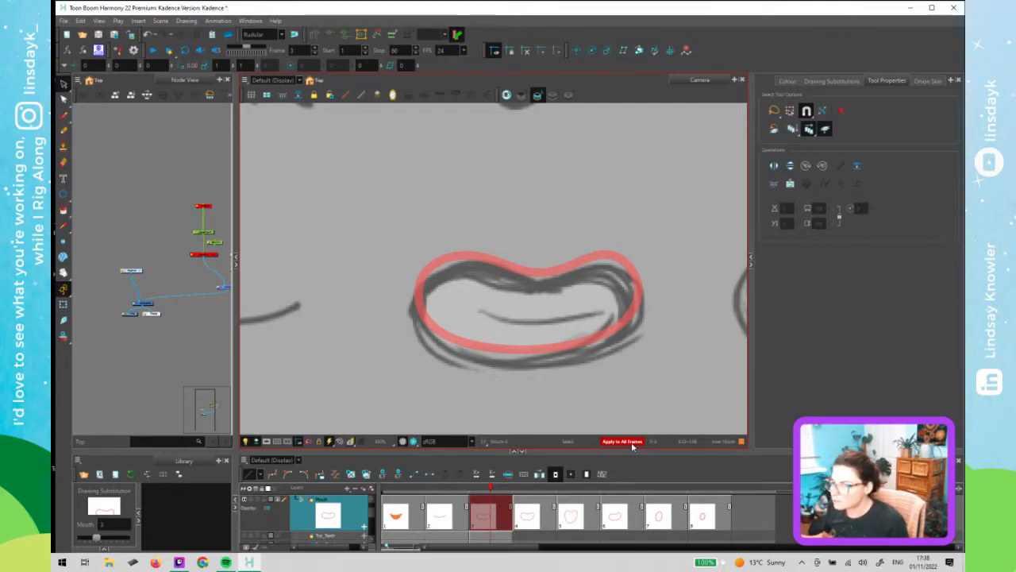
{"action": "left_click", "coordinate": [65, 209]}
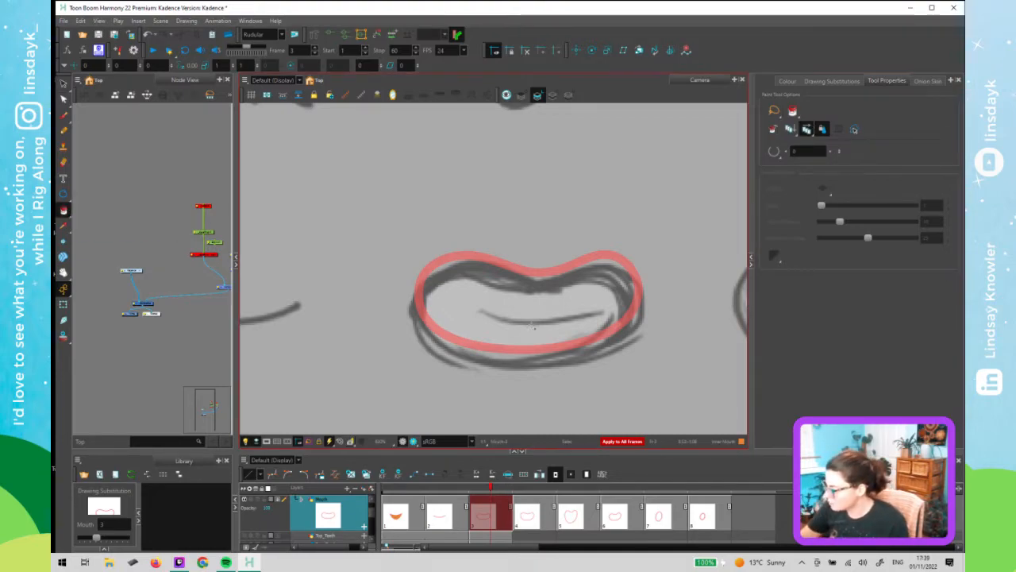
{"action": "left_click", "coordinate": [540, 317]}
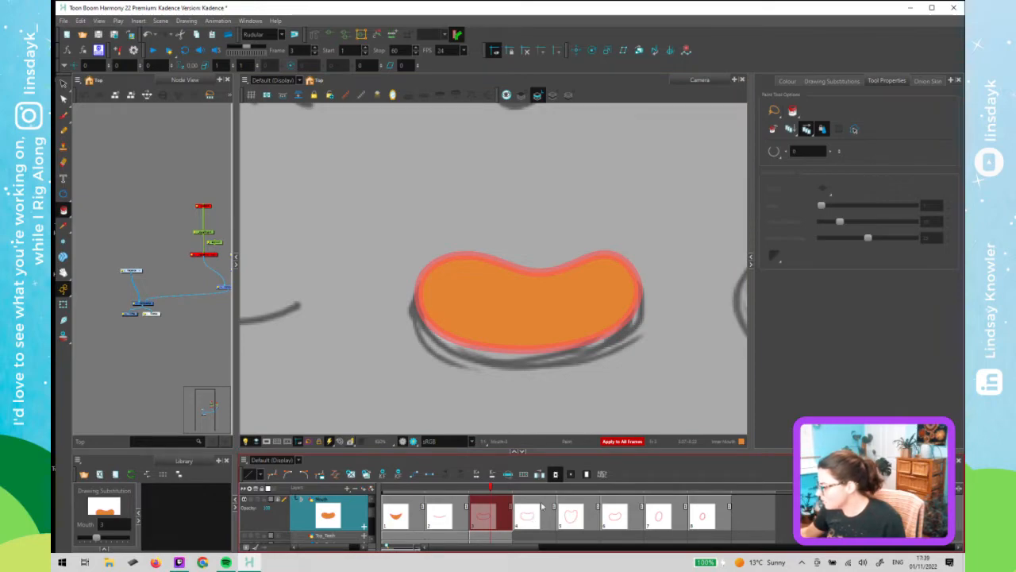
{"action": "key", "text": "ctrl+z"}
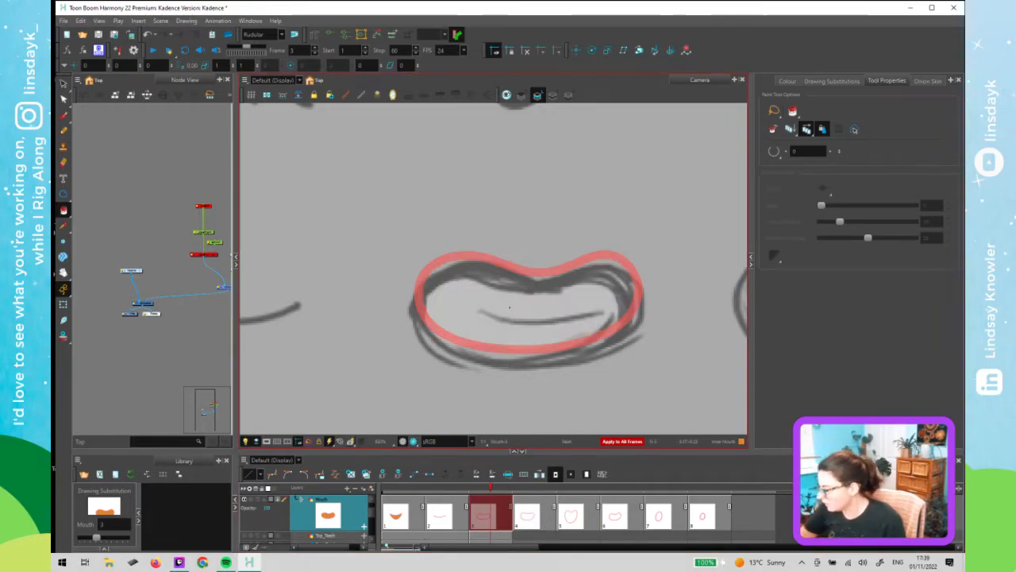
{"action": "left_click", "coordinate": [567, 313]}
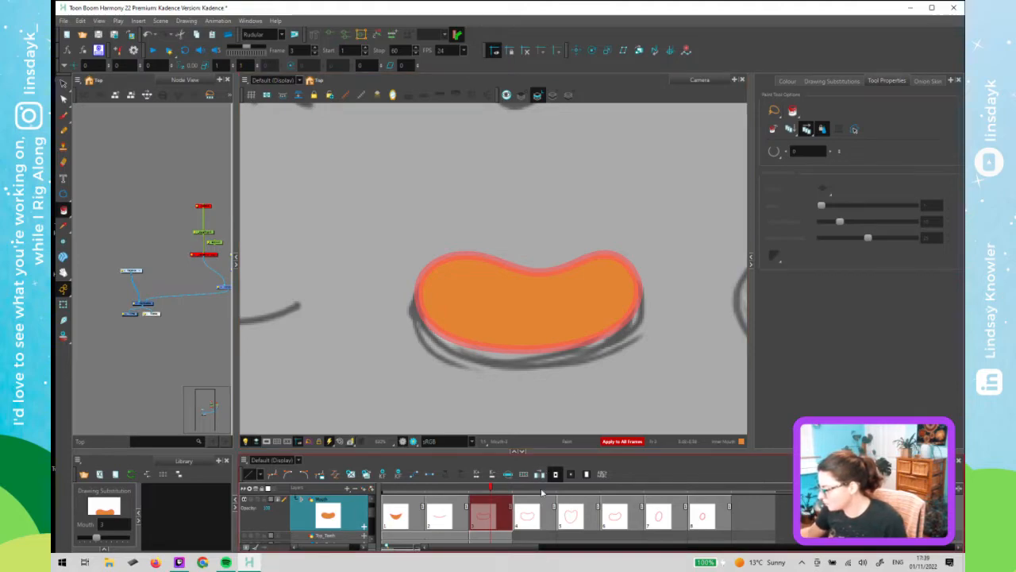
- Fill the mouth interiors of frames 4 through 8 with the Inner Mouth colour
{"action": "left_click", "coordinate": [543, 492]}
{"action": "left_click", "coordinate": [586, 491]}
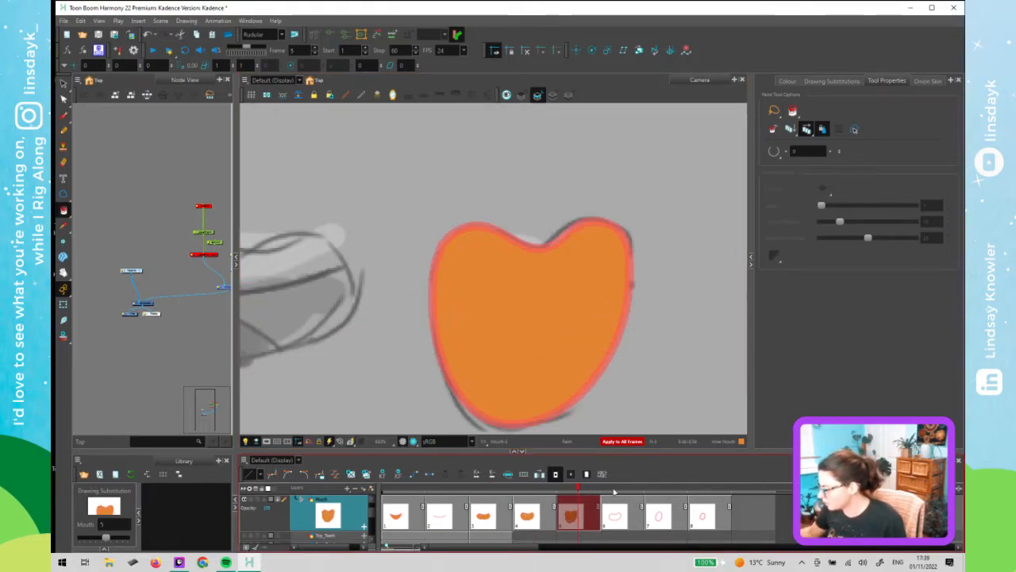
{"action": "left_click", "coordinate": [633, 493]}
{"action": "left_click", "coordinate": [675, 490]}
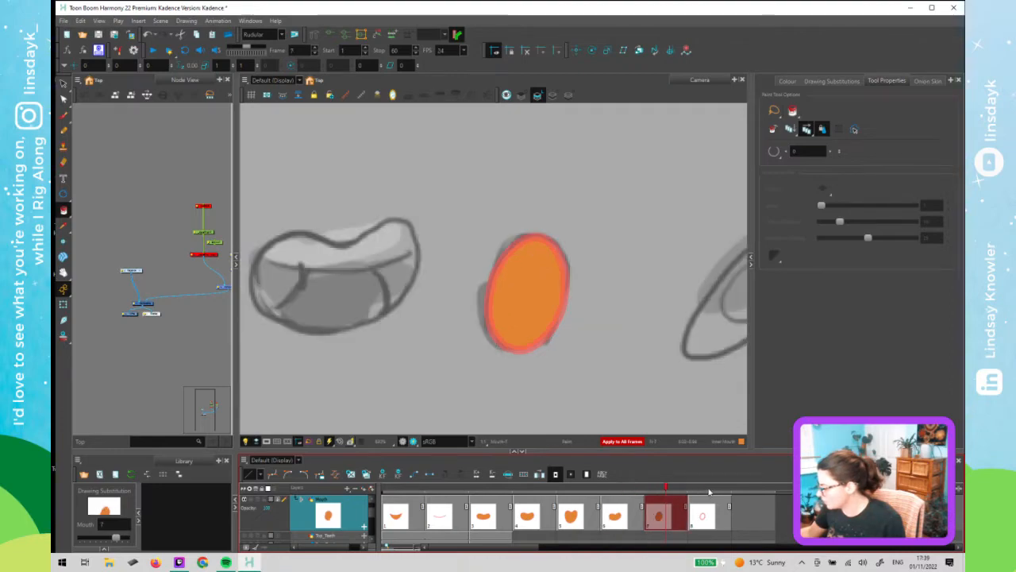
{"action": "left_click", "coordinate": [709, 492]}
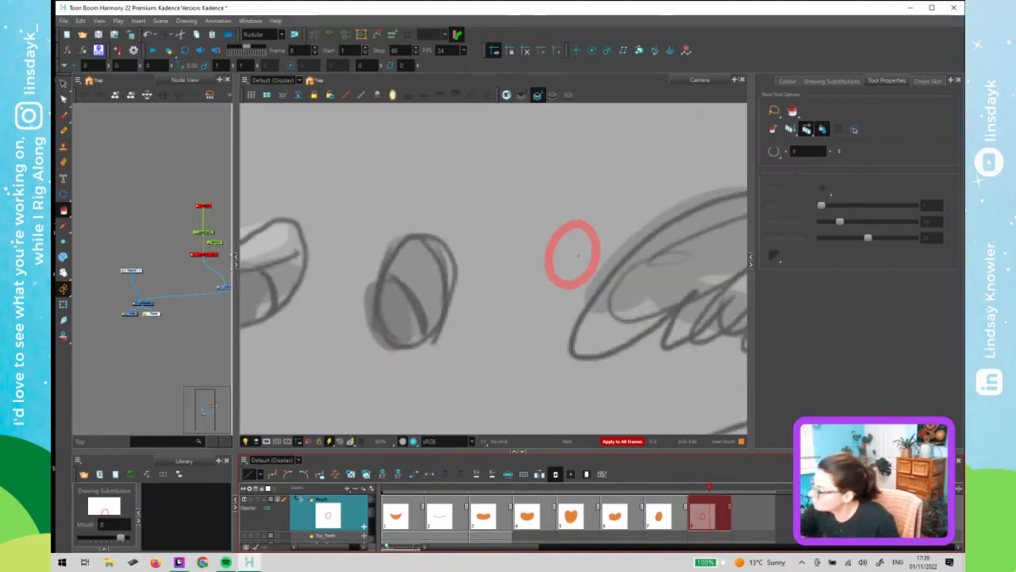
{"action": "left_click", "coordinate": [578, 254]}
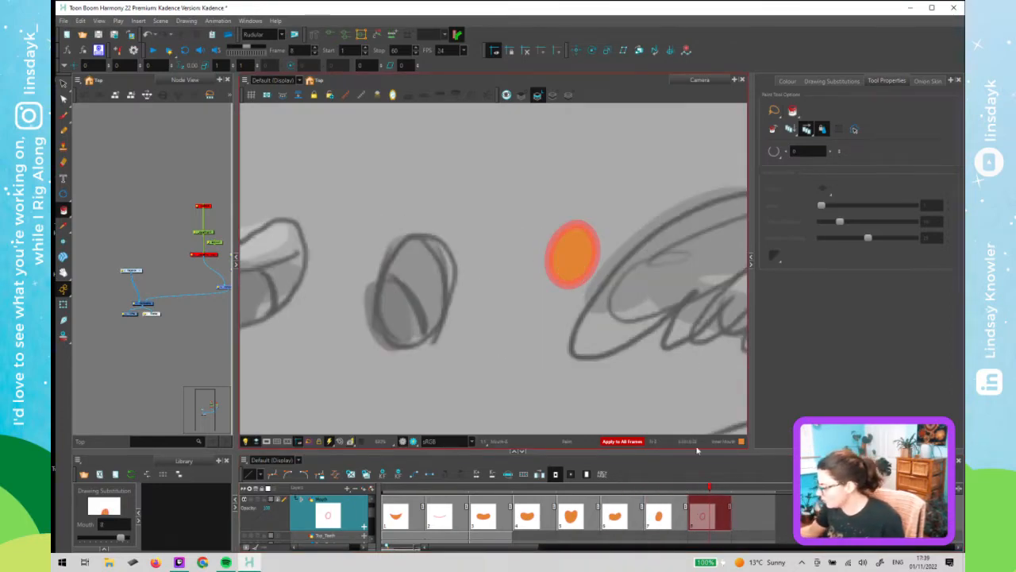
{"action": "left_click", "coordinate": [664, 492]}
{"action": "left_click_drag", "start_coordinate": [638, 495], "coordinate": [663, 493]}
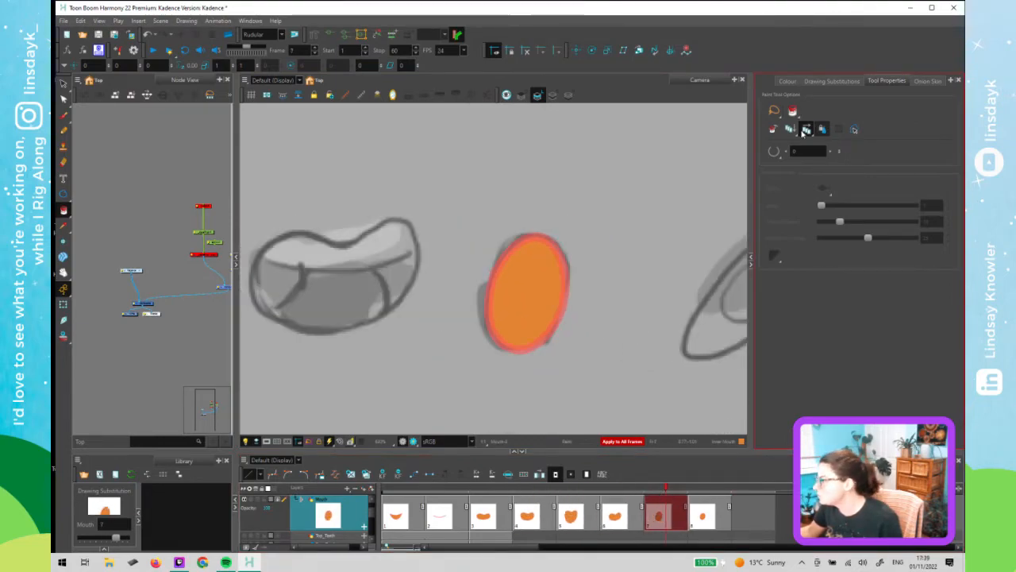
{"action": "left_click", "coordinate": [807, 129]}
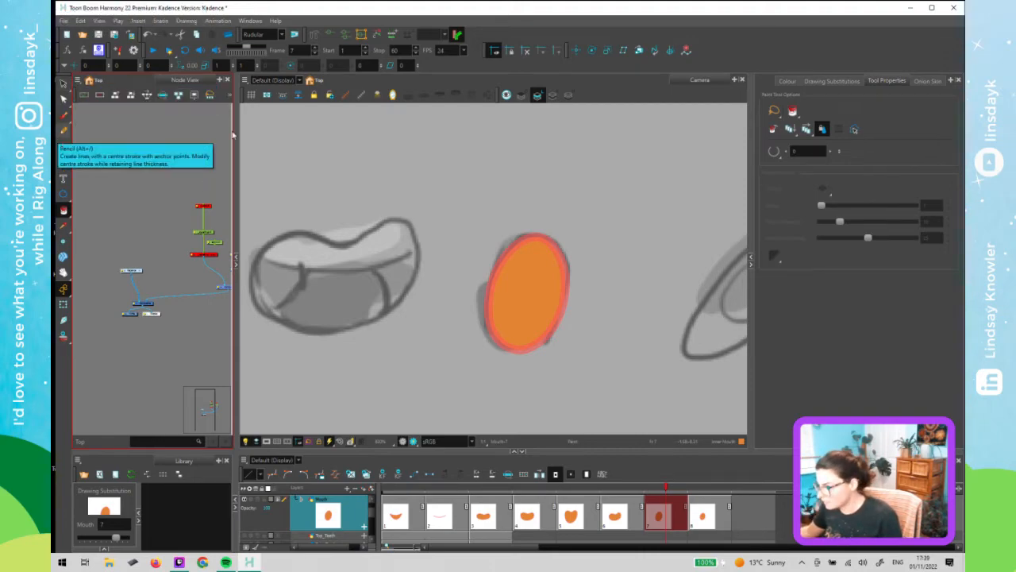
- Select the frame 3 inner mouth fill, delete it, and undo the deletion
{"action": "key", "text": "alt+s"}
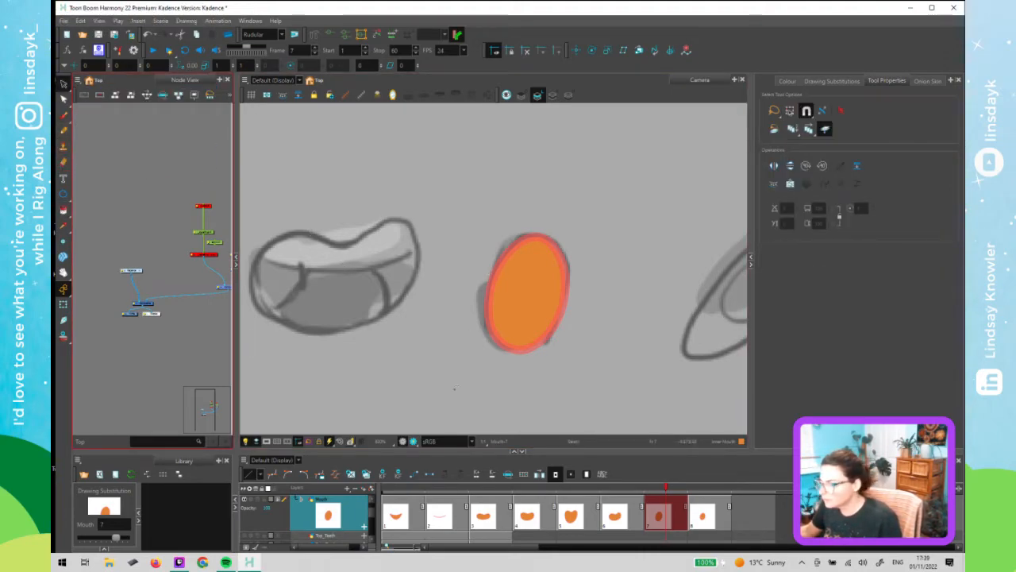
{"action": "left_click", "coordinate": [485, 487]}
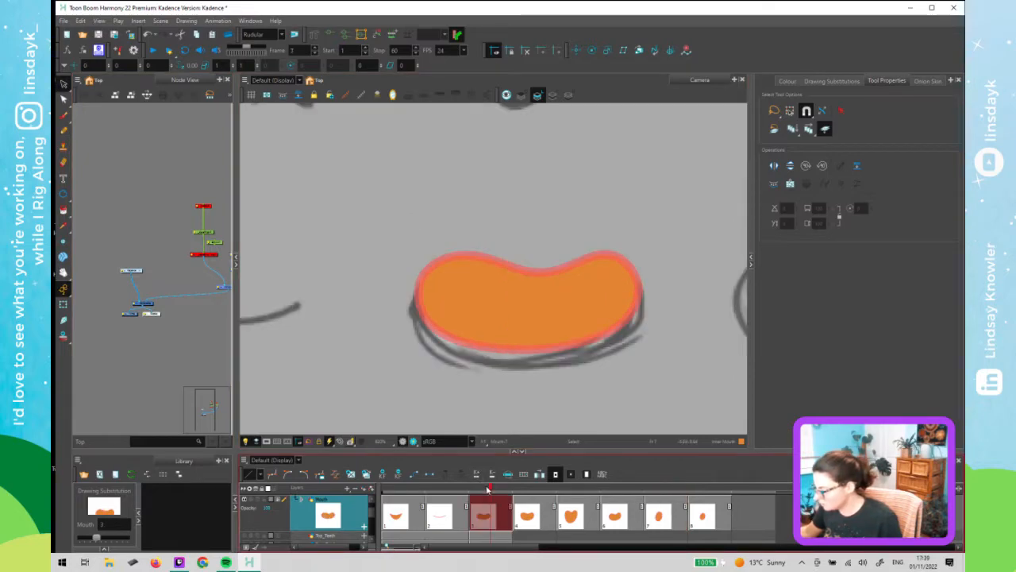
{"action": "left_click", "coordinate": [512, 315]}
{"action": "key", "text": "Delete"}
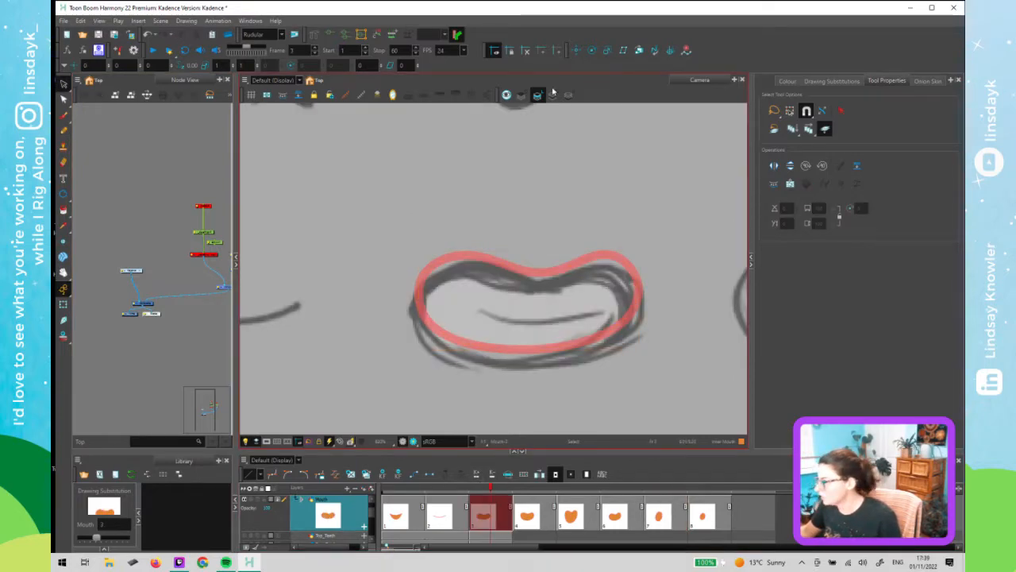
{"action": "key", "text": "ctrl+z"}
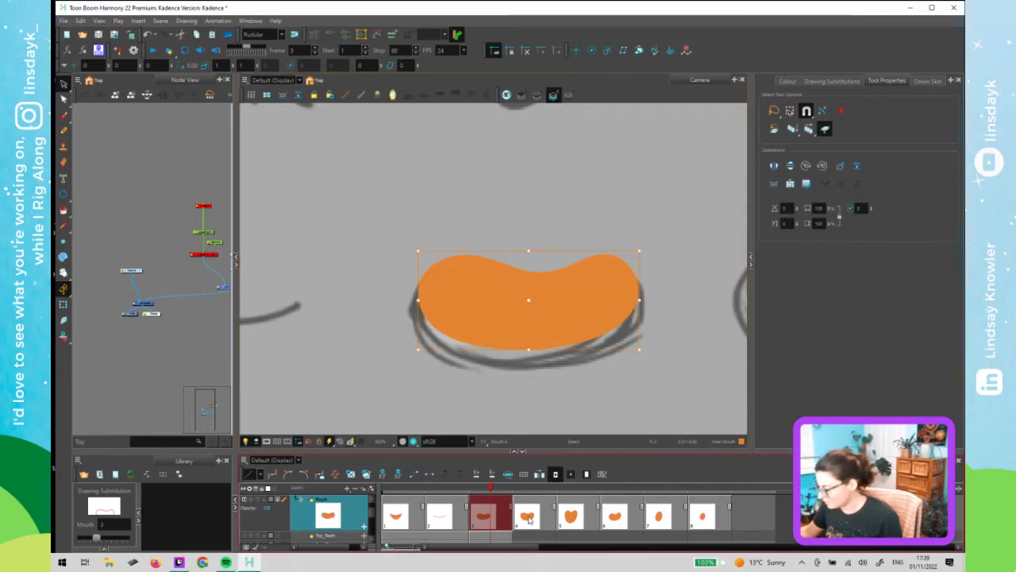
- Move the frame 4 inner mouth fill from the line art layer to the colour art layer
{"action": "key", "text": "period"}
{"action": "left_click", "coordinate": [538, 96]}
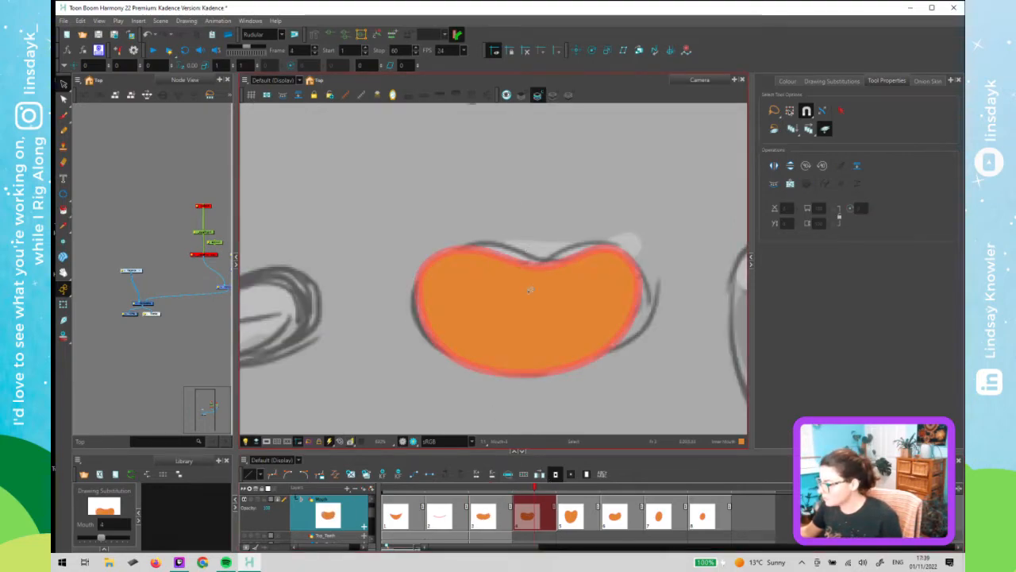
{"action": "left_click", "coordinate": [530, 295]}
{"action": "key", "text": "ctrl+x"}
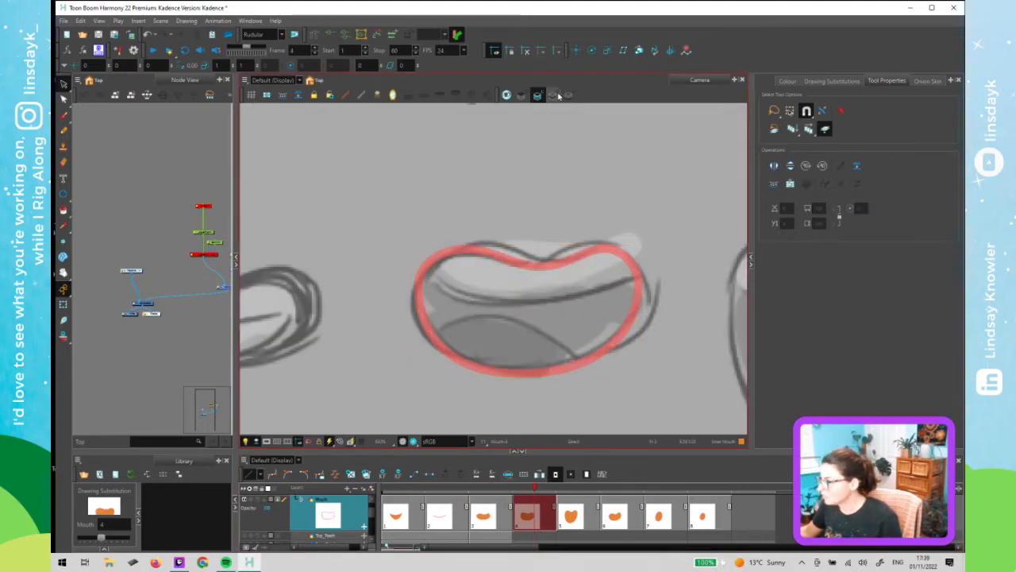
{"action": "left_click", "coordinate": [554, 96]}
{"action": "key", "text": "ctrl+v"}
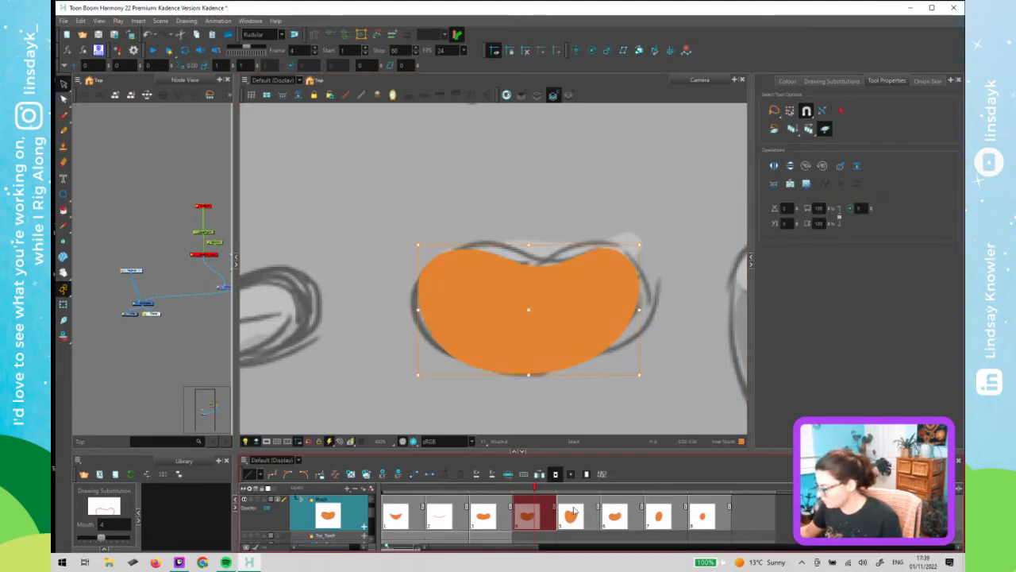
- Move the frame 5 inner mouth fill onto the colour art layer the same way
{"action": "key", "text": "period"}
{"action": "left_click", "coordinate": [537, 96]}
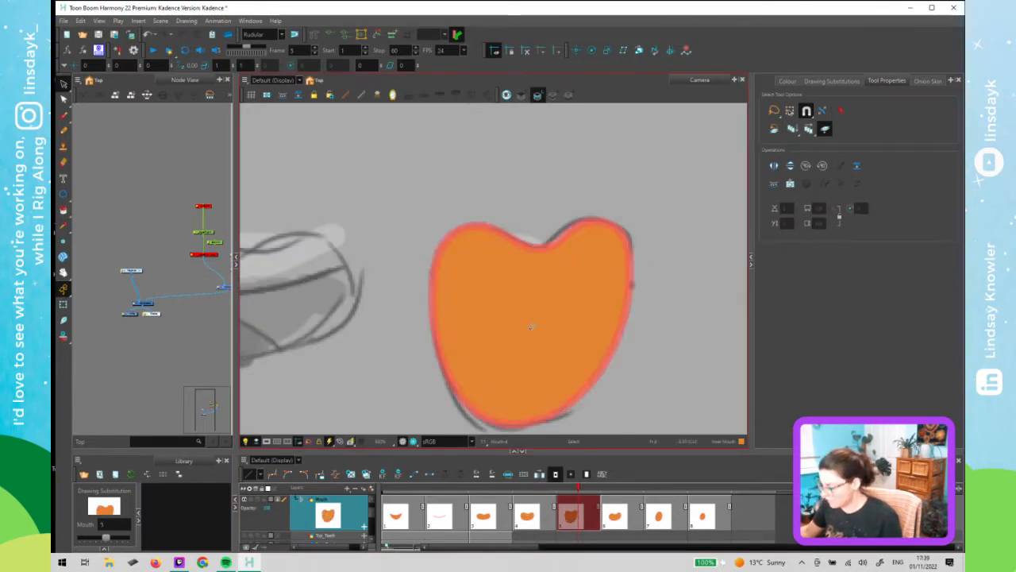
{"action": "left_click", "coordinate": [530, 330]}
{"action": "key", "text": "ctrl+x"}
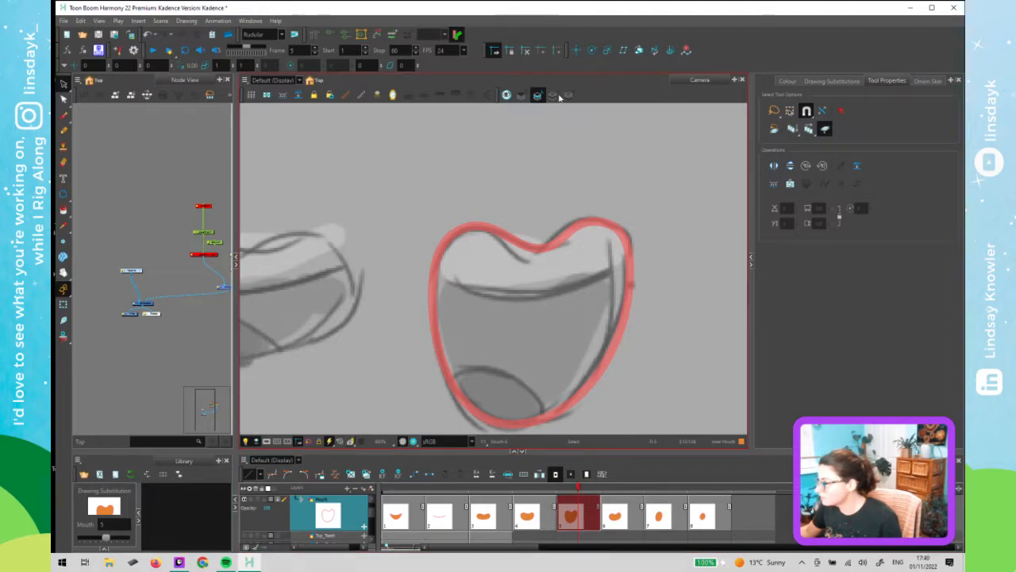
{"action": "left_click", "coordinate": [554, 95]}
{"action": "key", "text": "ctrl+v"}
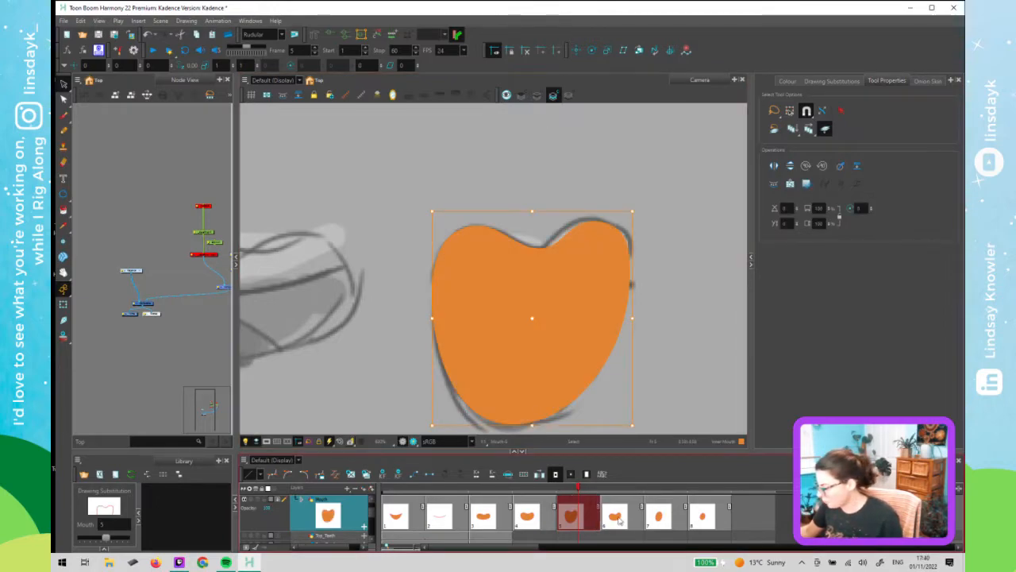
- Move the frame 6 inner mouth fill from the line art layer onto the colour art layer
{"action": "key", "text": "period"}
{"action": "left_click", "coordinate": [537, 95]}
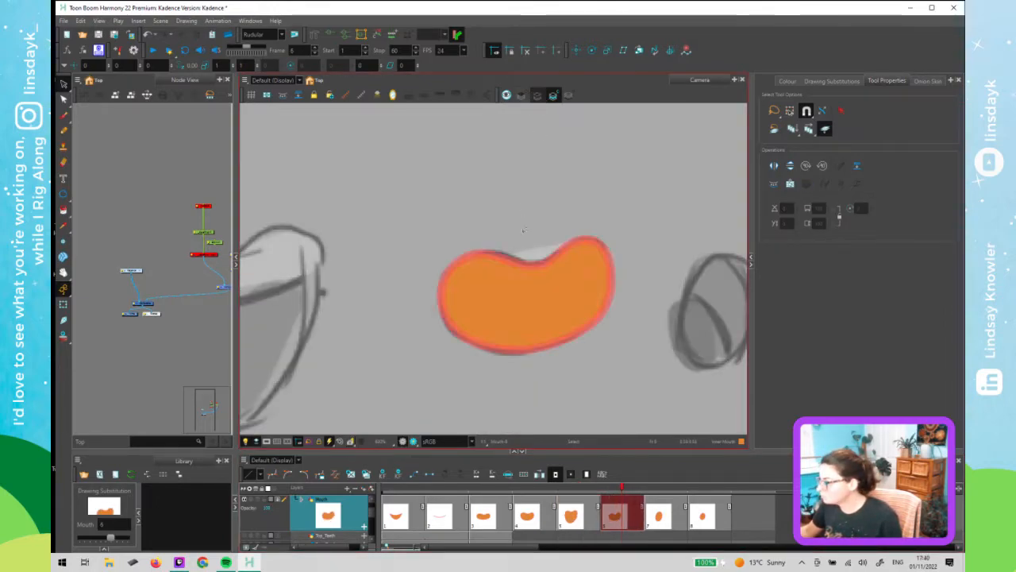
{"action": "left_click", "coordinate": [530, 314]}
{"action": "key", "text": "ctrl+x"}
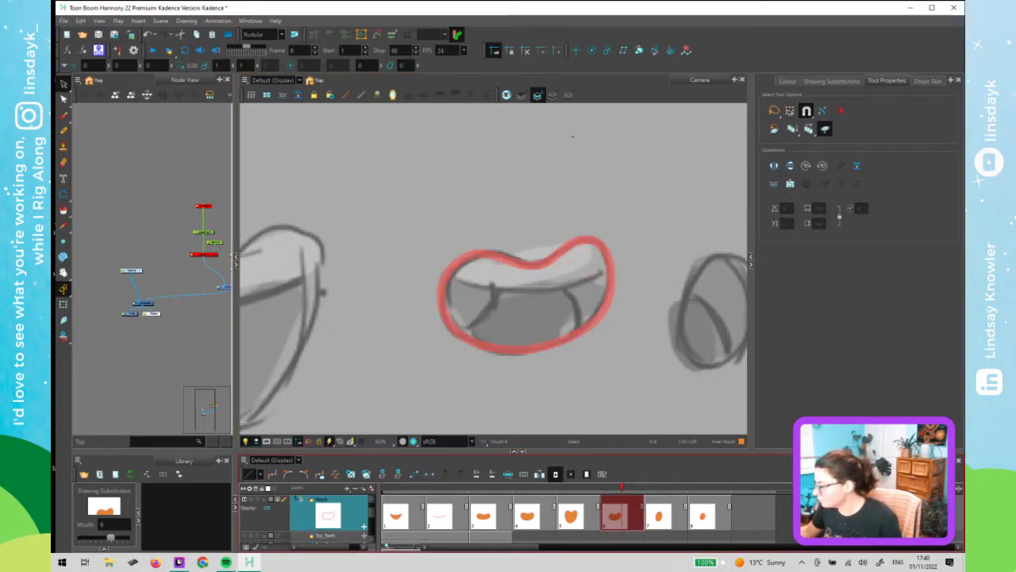
{"action": "left_click", "coordinate": [553, 95]}
{"action": "key", "text": "ctrl+v"}
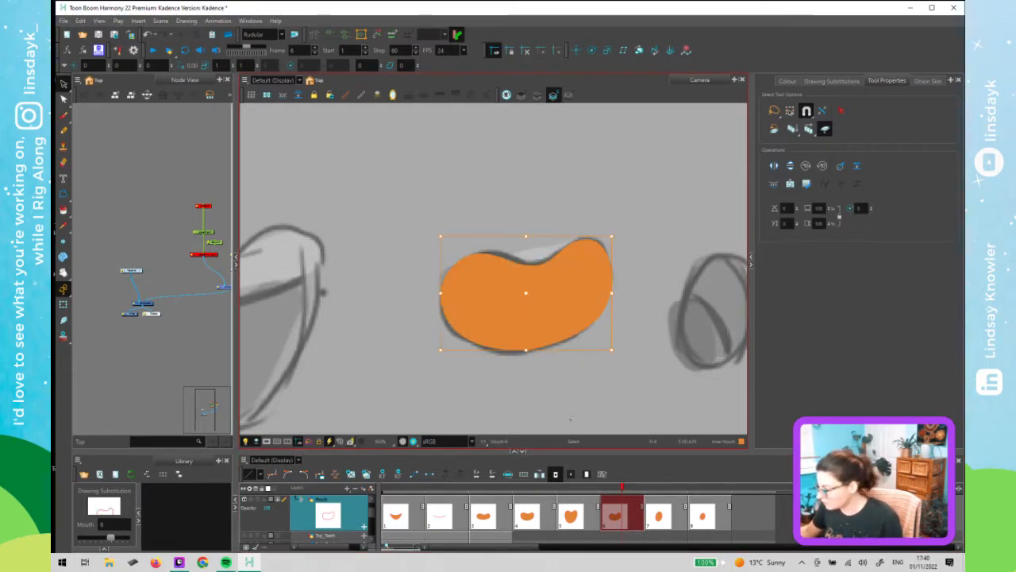
- Cut the frame 7 inner mouth fill from the line art layer to move it to colour art
{"action": "left_click", "coordinate": [679, 520]}
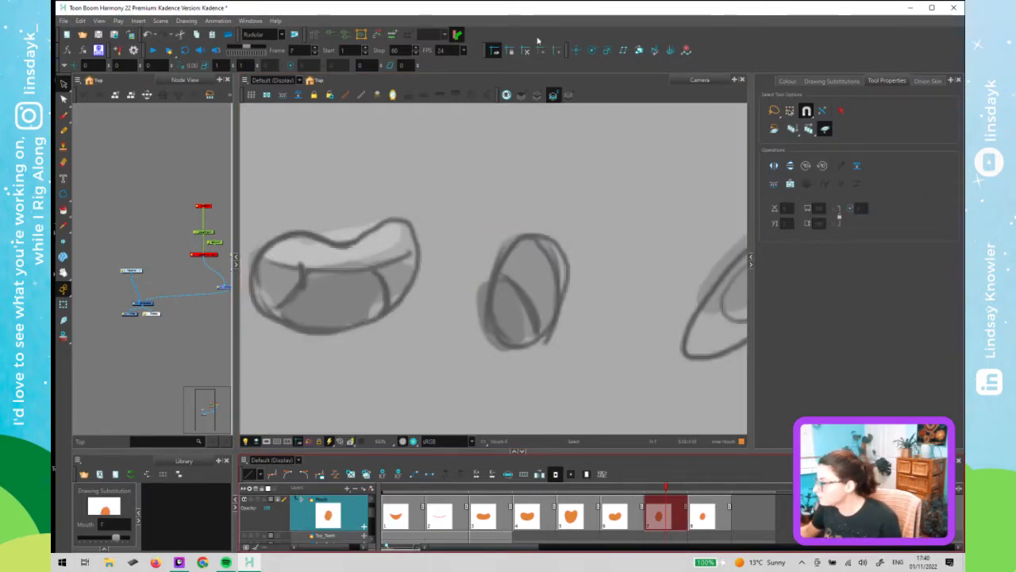
{"action": "left_click", "coordinate": [538, 96]}
{"action": "left_click", "coordinate": [529, 278]}
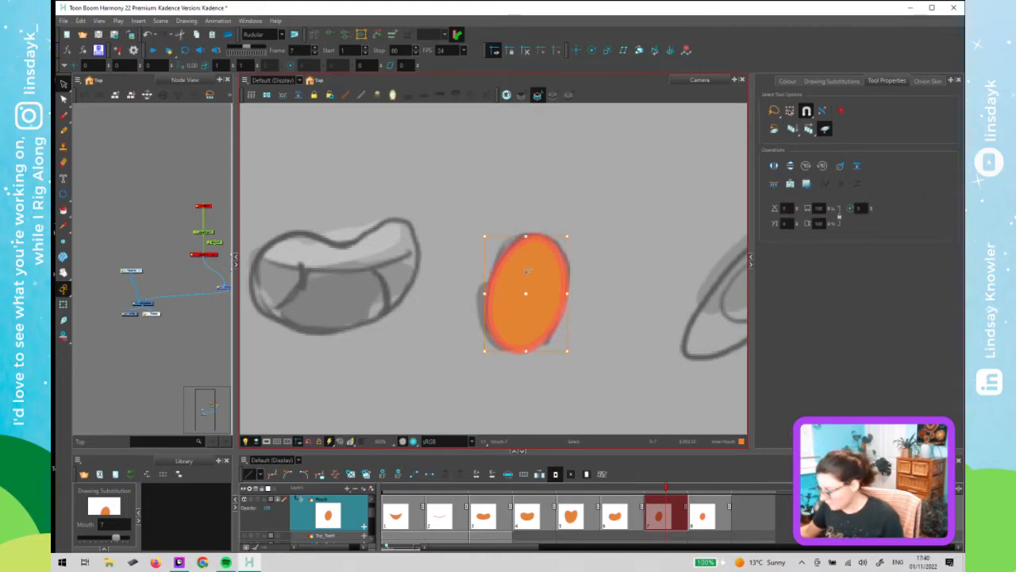
{"action": "key", "text": "ctrl+x"}
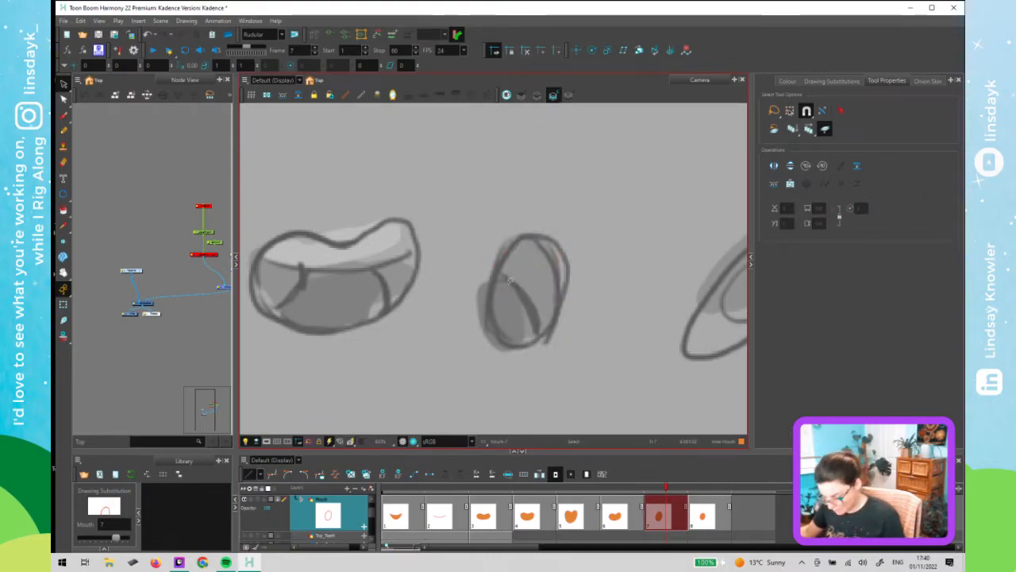
{"action": "left_click", "coordinate": [510, 280]}
- Move the frame 8 inner mouth fill from the line art layer onto the colour art layer
{"action": "left_click", "coordinate": [704, 506]}
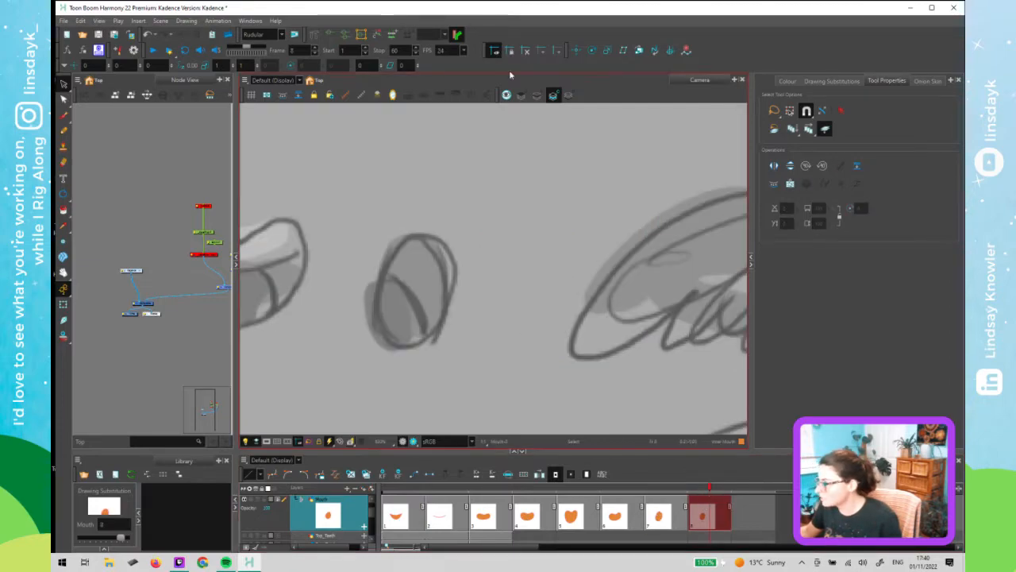
{"action": "left_click", "coordinate": [552, 95]}
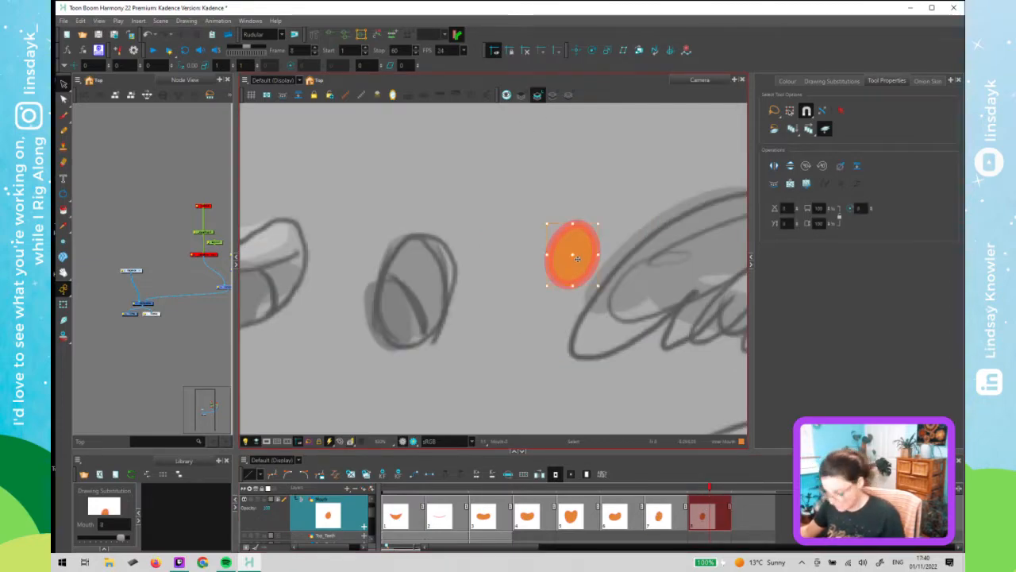
{"action": "left_click", "coordinate": [561, 173]}
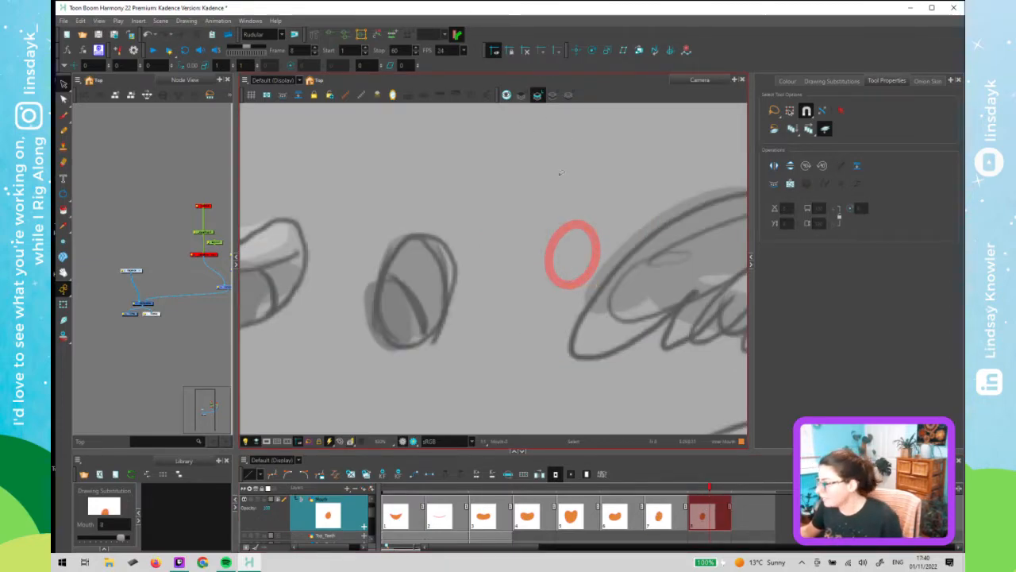
{"action": "left_click", "coordinate": [554, 95]}
{"action": "left_click", "coordinate": [570, 274]}
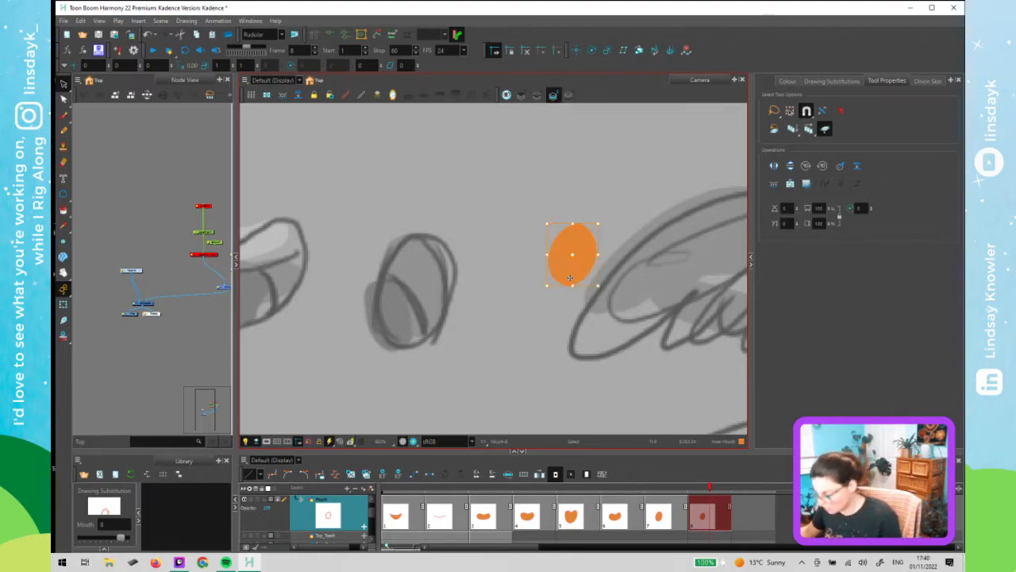
- Inspect the teeth layers' drawings on frames 1 to 3 against the reference mouth sketches
{"action": "key", "text": "shift+t"}
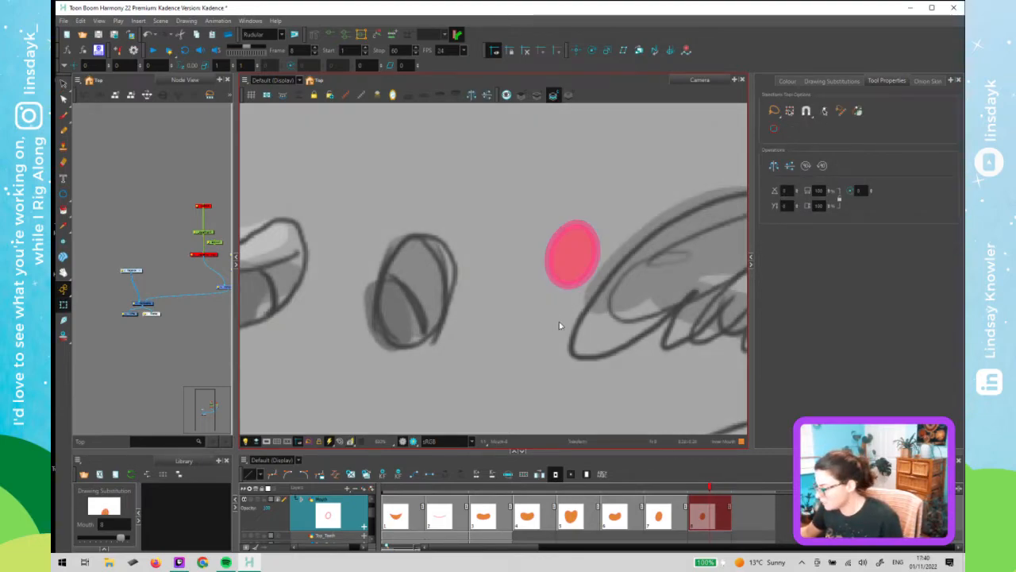
{"action": "scroll", "coordinate": [557, 322], "scroll_direction": "down", "scroll_amount": 1}
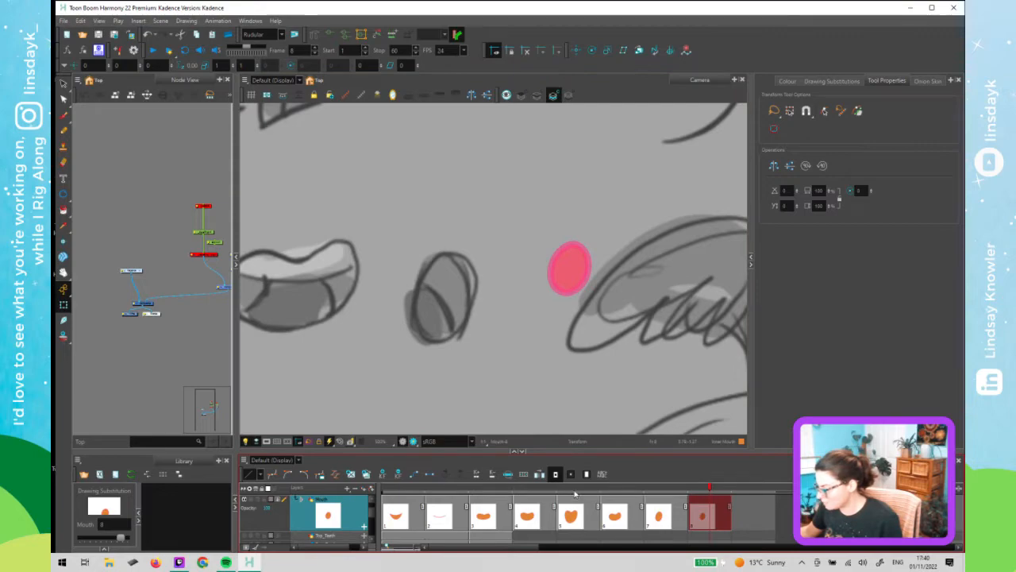
{"action": "left_click_drag", "start_coordinate": [574, 492], "coordinate": [374, 503]}
{"action": "scroll", "coordinate": [479, 372], "scroll_direction": "down", "scroll_amount": 3}
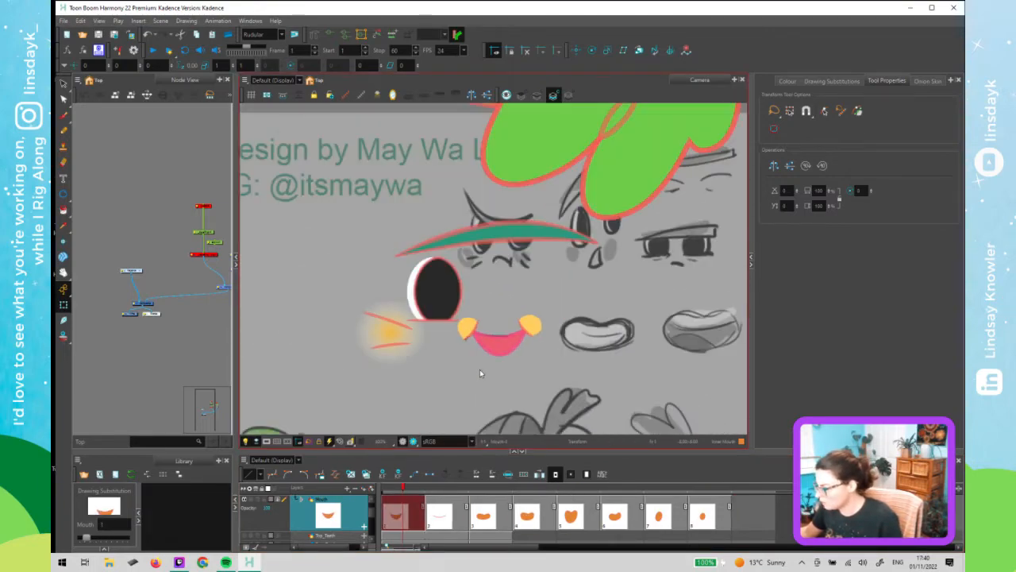
{"action": "scroll", "coordinate": [480, 369], "scroll_direction": "down", "scroll_amount": 2}
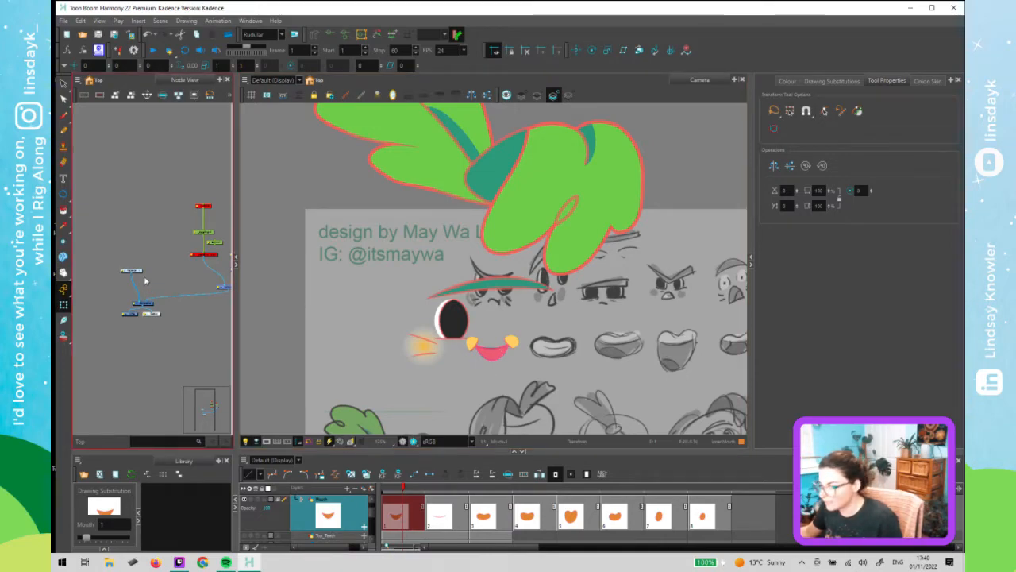
{"action": "left_click", "coordinate": [139, 271]}
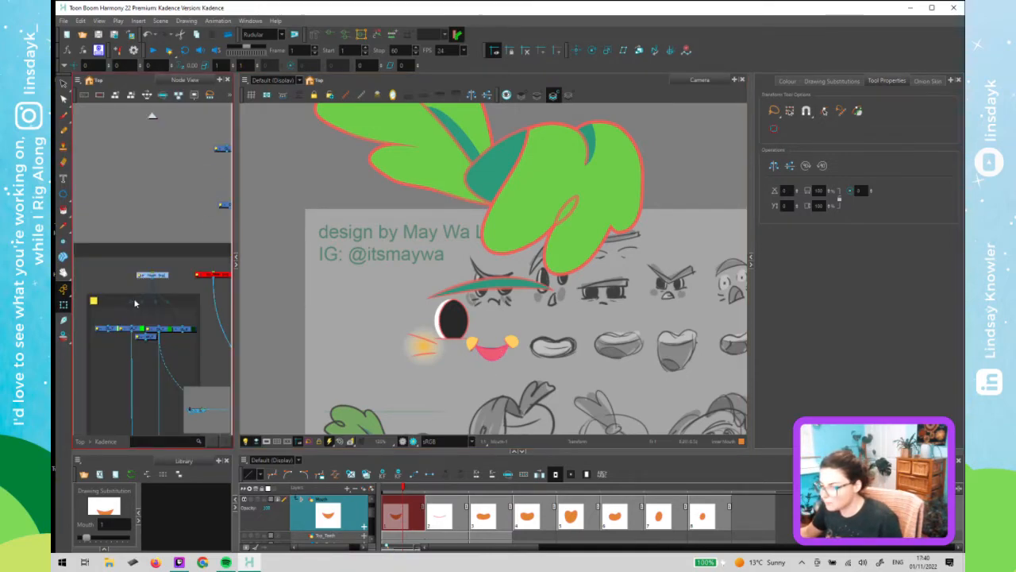
{"action": "scroll", "coordinate": [137, 302], "scroll_direction": "down", "scroll_amount": 4}
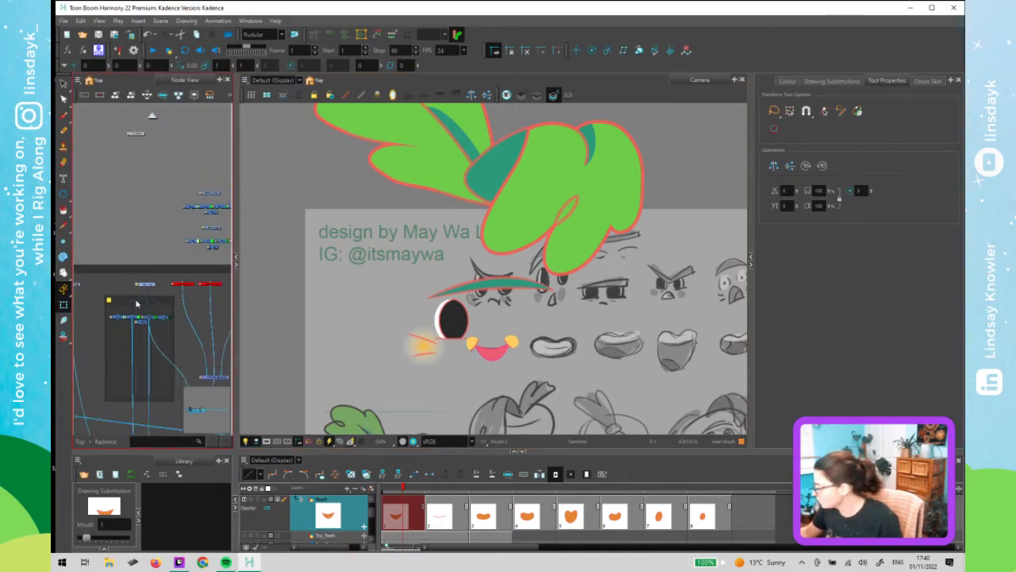
{"action": "left_click", "coordinate": [198, 275]}
{"action": "left_click_drag", "start_coordinate": [159, 311], "coordinate": [151, 297]}
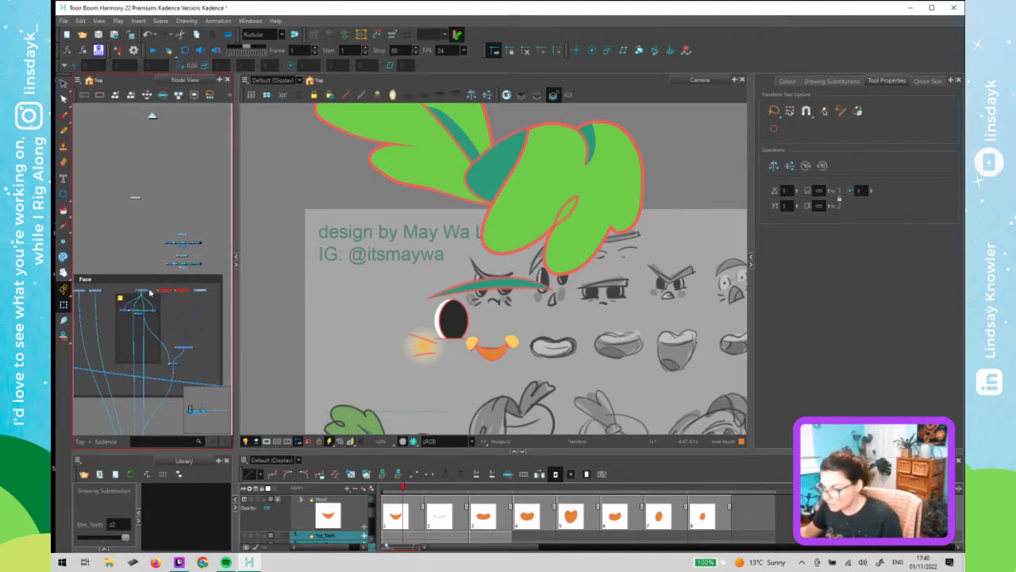
{"action": "key", "text": "a"}
{"action": "left_click", "coordinate": [134, 260]}
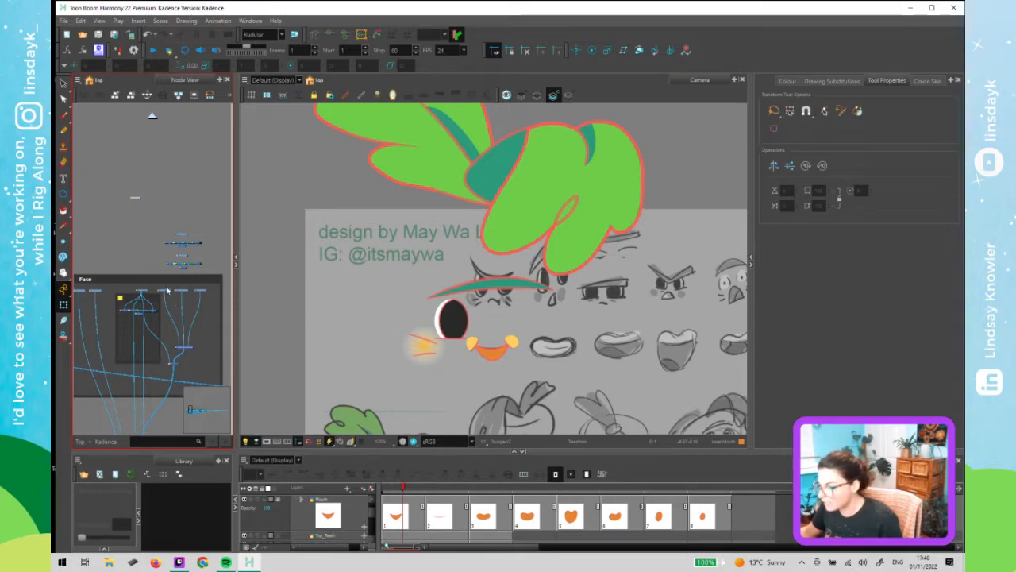
{"action": "left_click", "coordinate": [166, 292]}
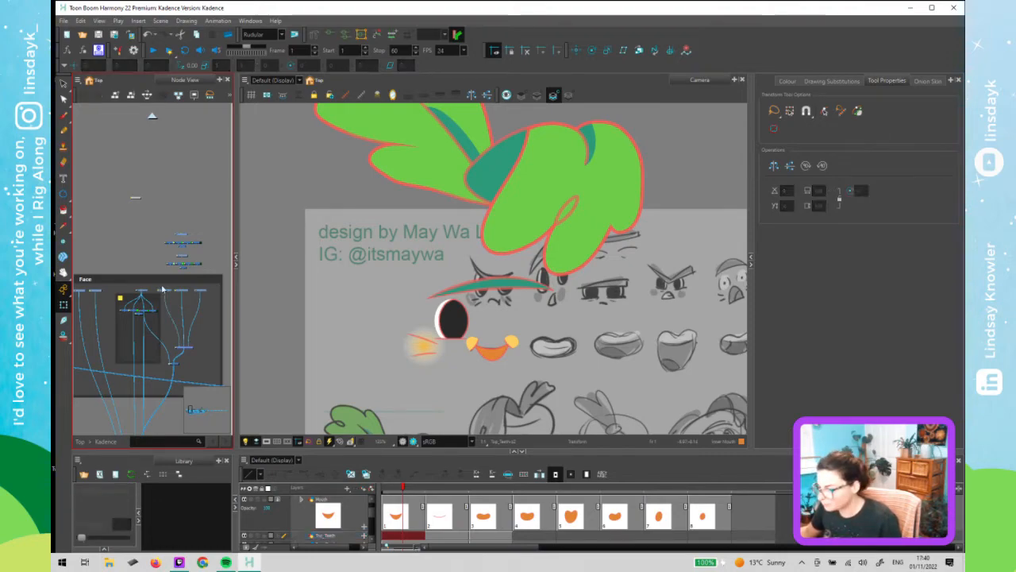
{"action": "left_click", "coordinate": [355, 480]}
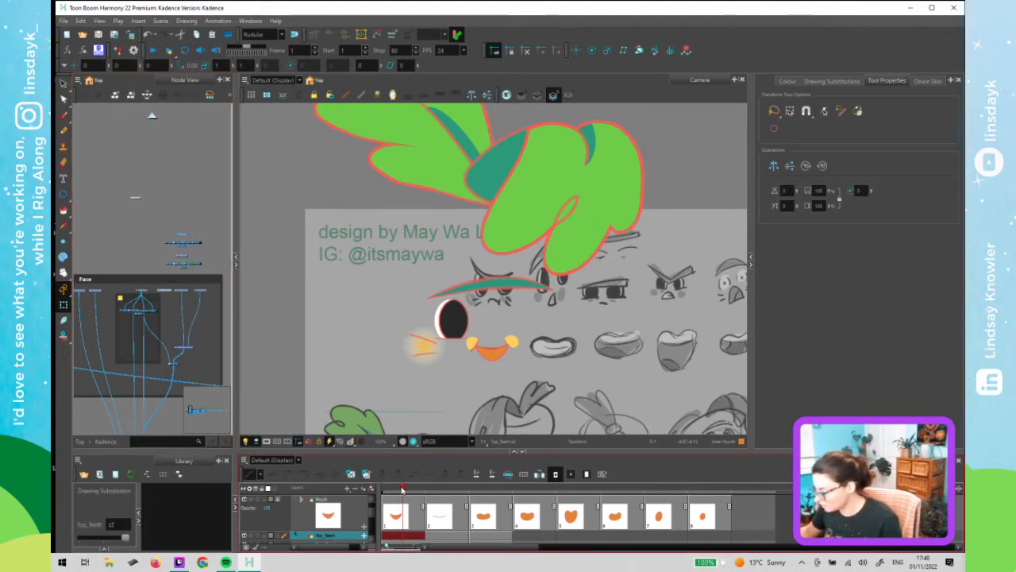
{"action": "left_click", "coordinate": [440, 492]}
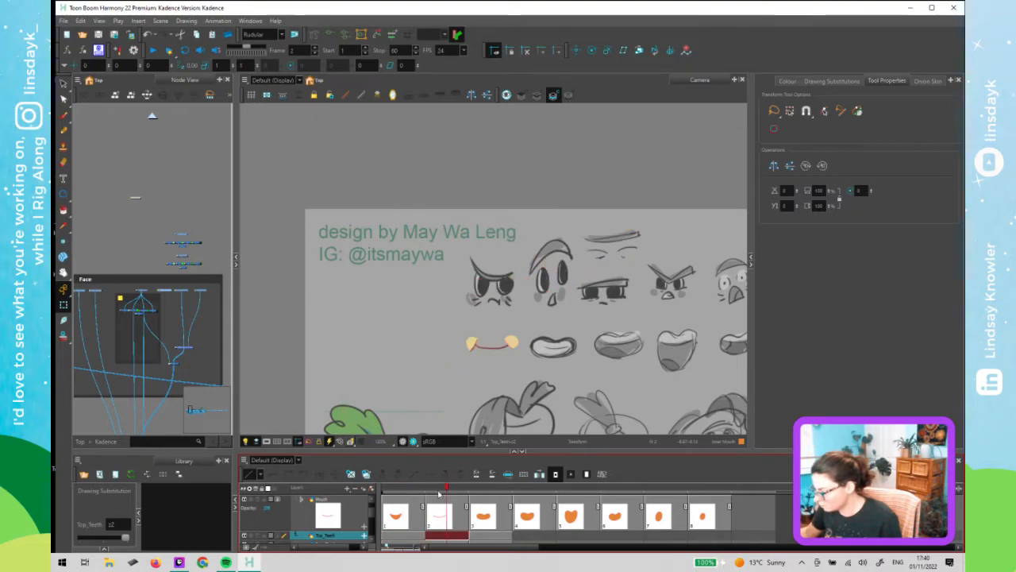
{"action": "left_click", "coordinate": [489, 492]}
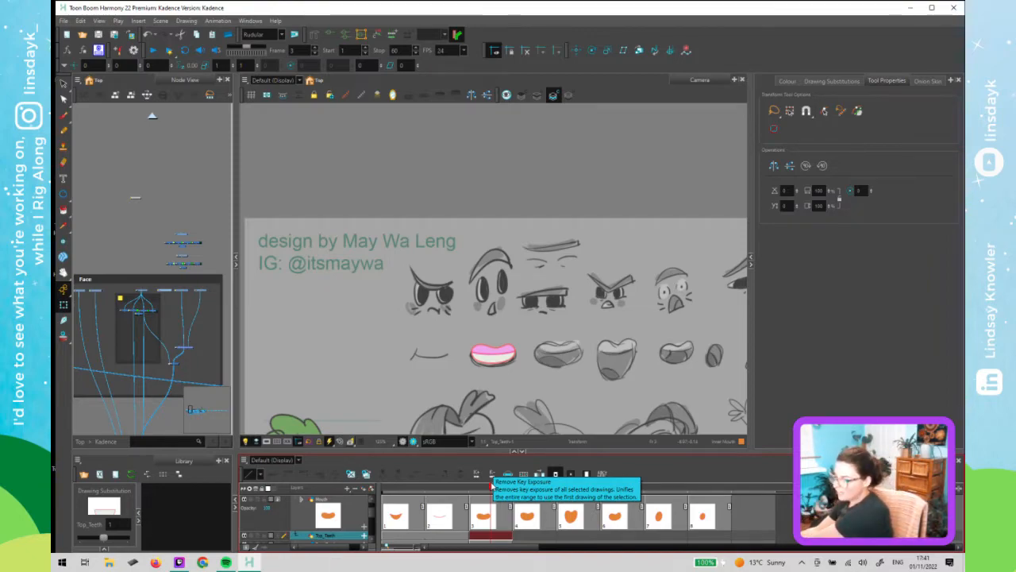
{"action": "left_click", "coordinate": [523, 380]}
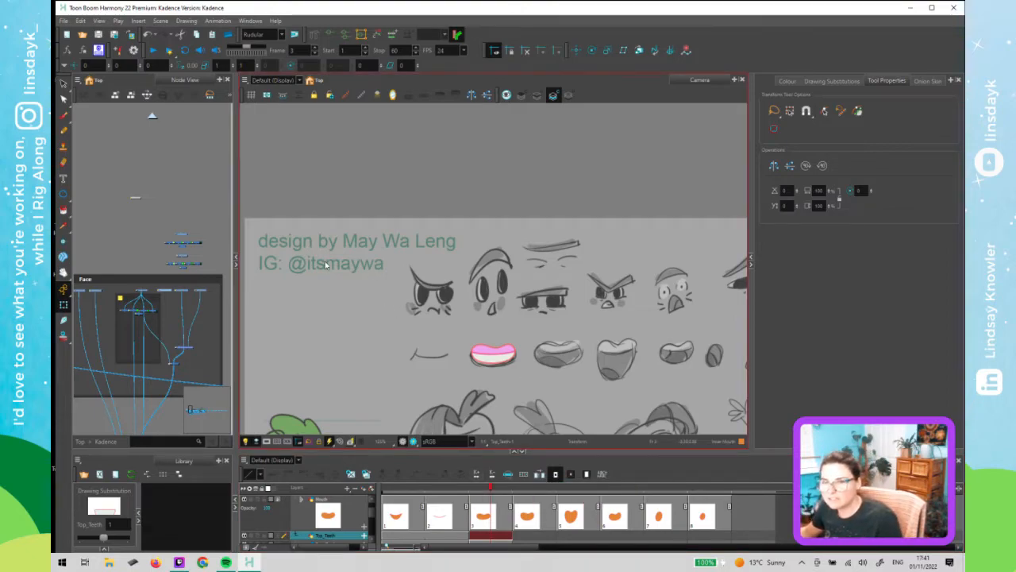
{"action": "scroll", "coordinate": [326, 265], "scroll_direction": "down", "scroll_amount": 2}
{"action": "scroll", "coordinate": [333, 273], "scroll_direction": "down", "scroll_amount": 2}
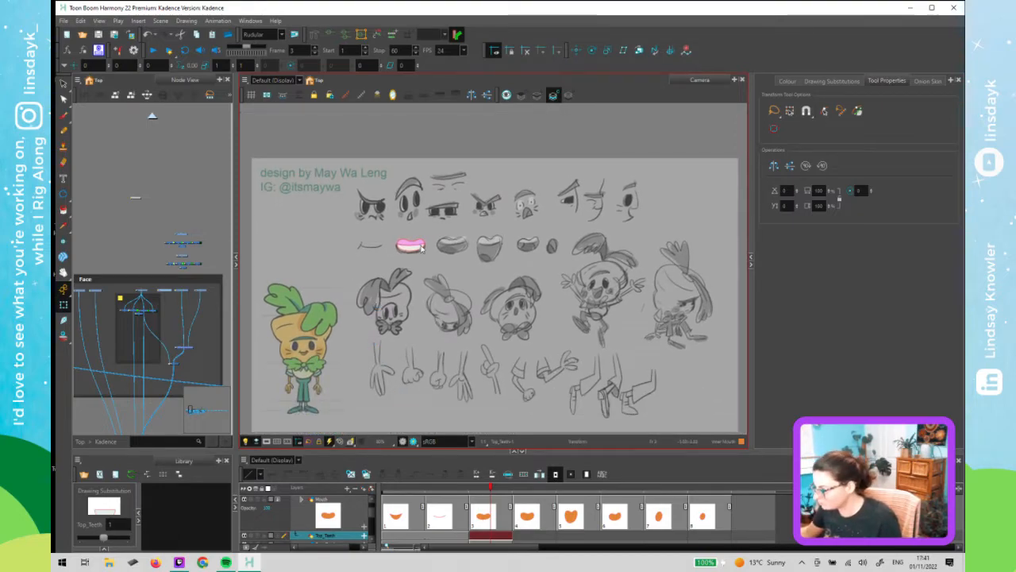
{"action": "scroll", "coordinate": [423, 248], "scroll_direction": "up", "scroll_amount": 2}
{"action": "scroll", "coordinate": [440, 294], "scroll_direction": "up", "scroll_amount": 1}
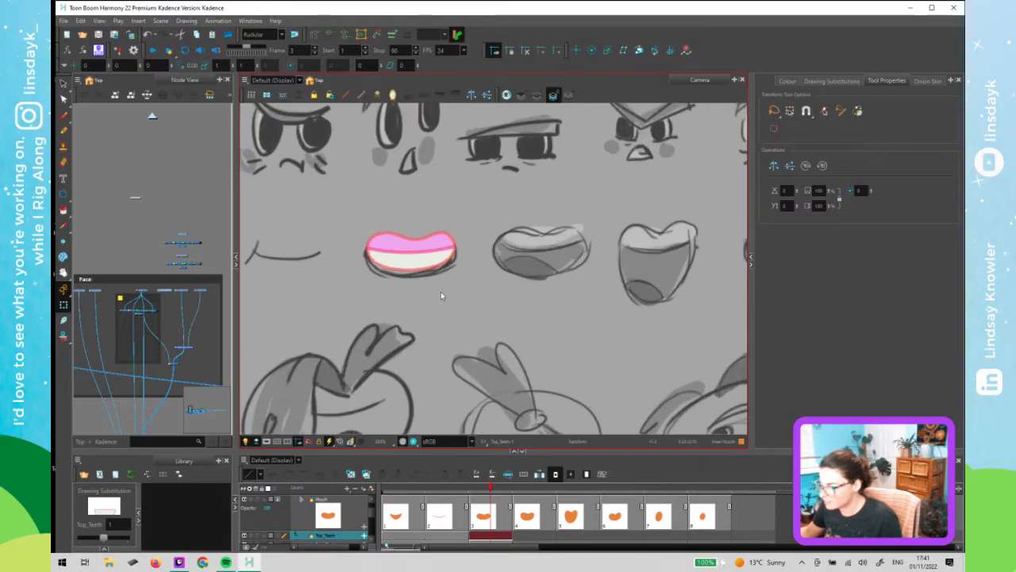
- Extend the bottom teeth layer's exposure across frames 4 to 8
{"action": "left_click", "coordinate": [528, 493]}
{"action": "left_click", "coordinate": [150, 305]}
{"action": "scroll", "coordinate": [150, 305], "scroll_direction": "up", "scroll_amount": 1}
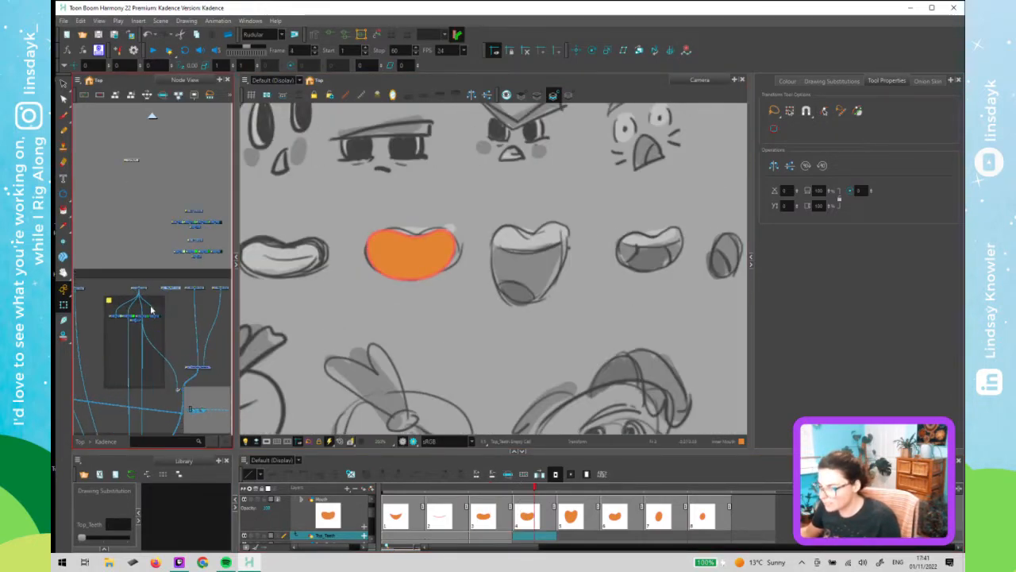
{"action": "scroll", "coordinate": [150, 305], "scroll_direction": "up", "scroll_amount": 2}
{"action": "left_click_drag", "start_coordinate": [190, 289], "coordinate": [155, 284]}
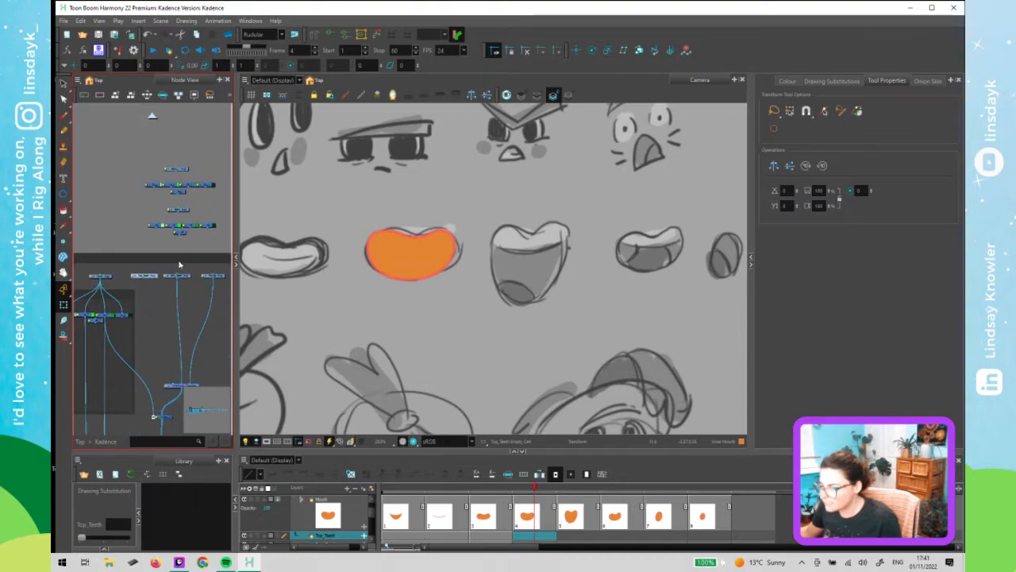
{"action": "left_click", "coordinate": [541, 487]}
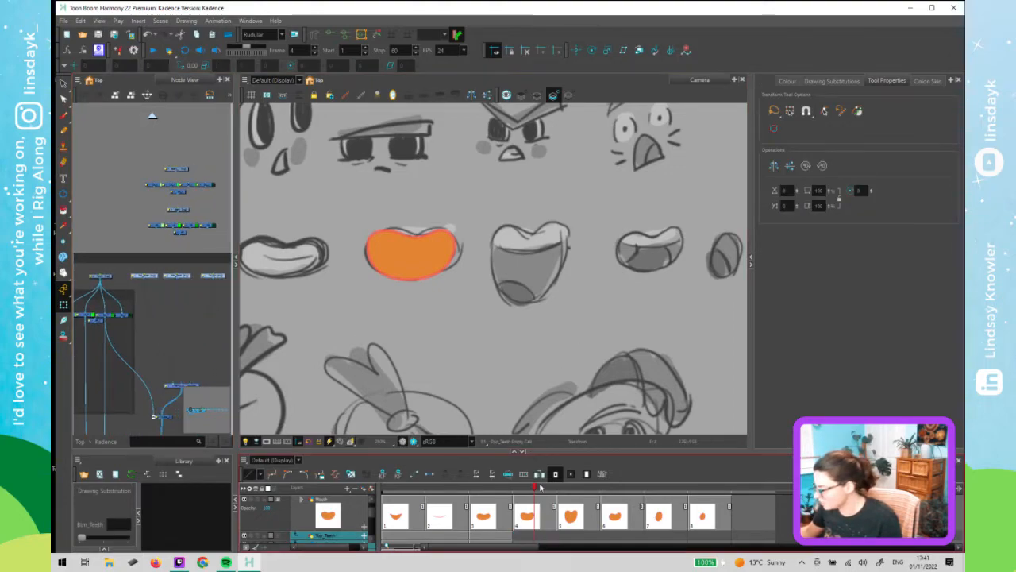
{"action": "left_click_drag", "start_coordinate": [541, 487], "coordinate": [703, 492]}
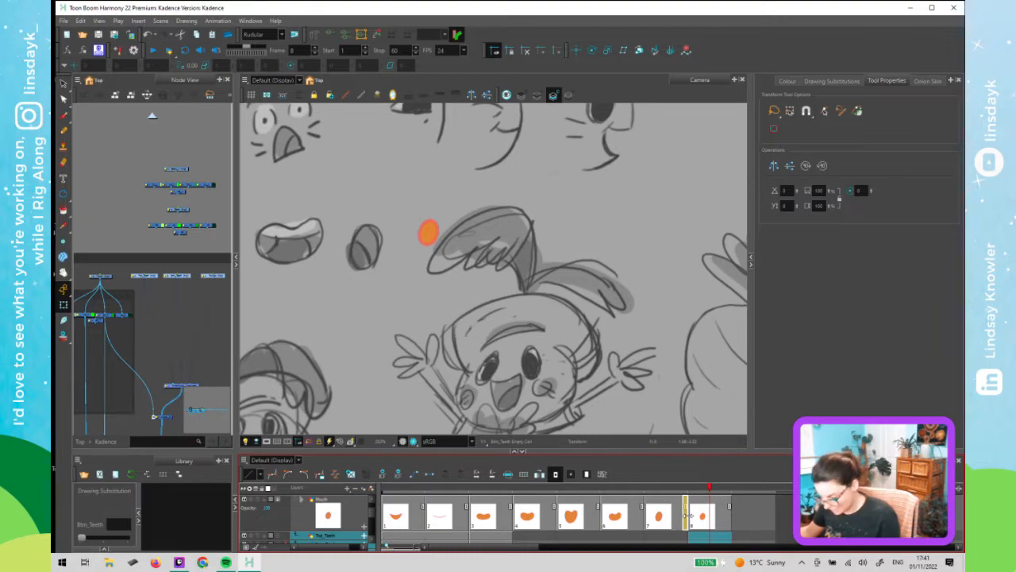
{"action": "key", "text": "F5"}
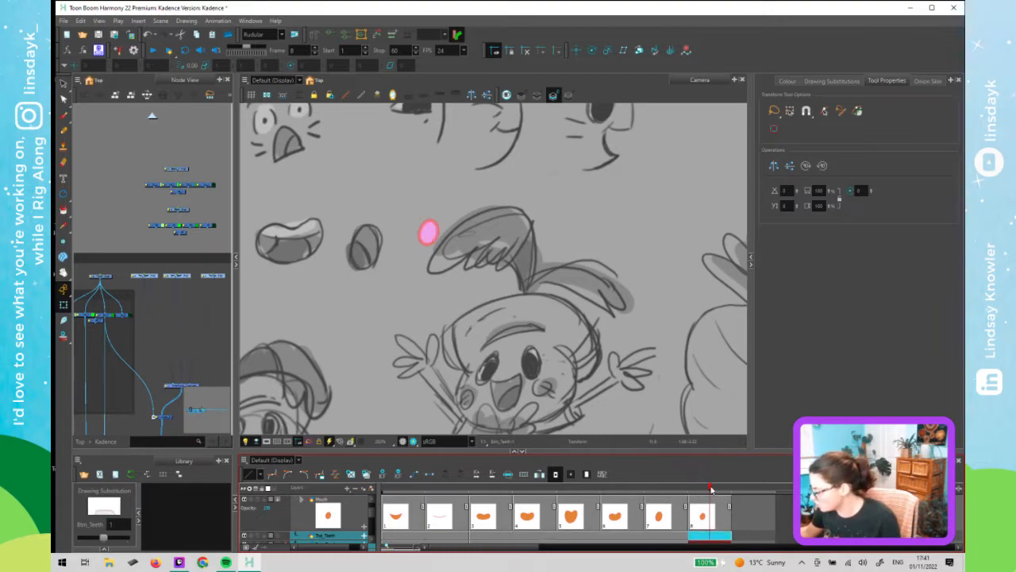
- Step through the mouth drawings on frames 1 to 4 and compare them with the reference sketches
{"action": "left_click", "coordinate": [486, 515]}
{"action": "left_click", "coordinate": [453, 513]}
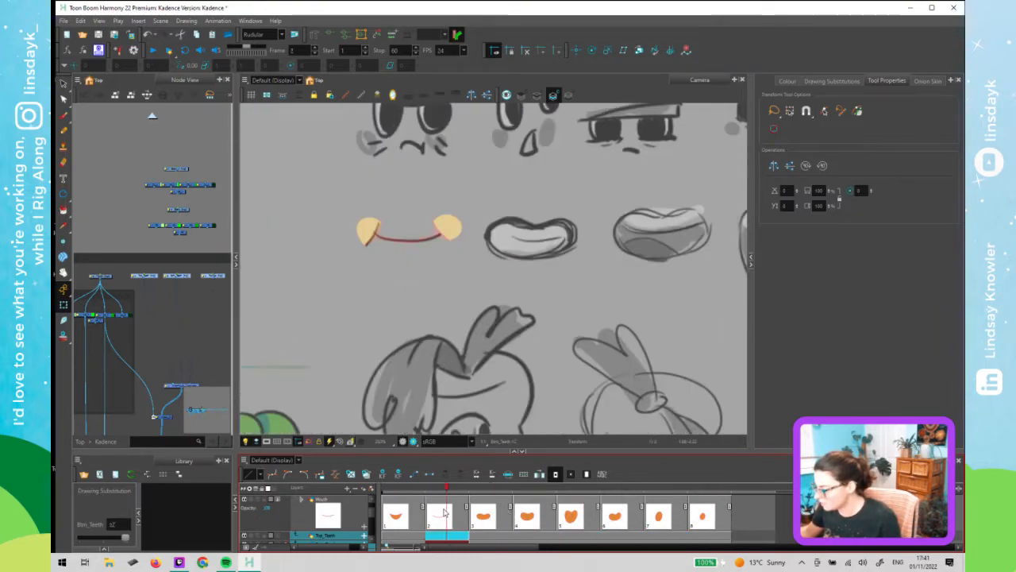
{"action": "left_click", "coordinate": [476, 510]}
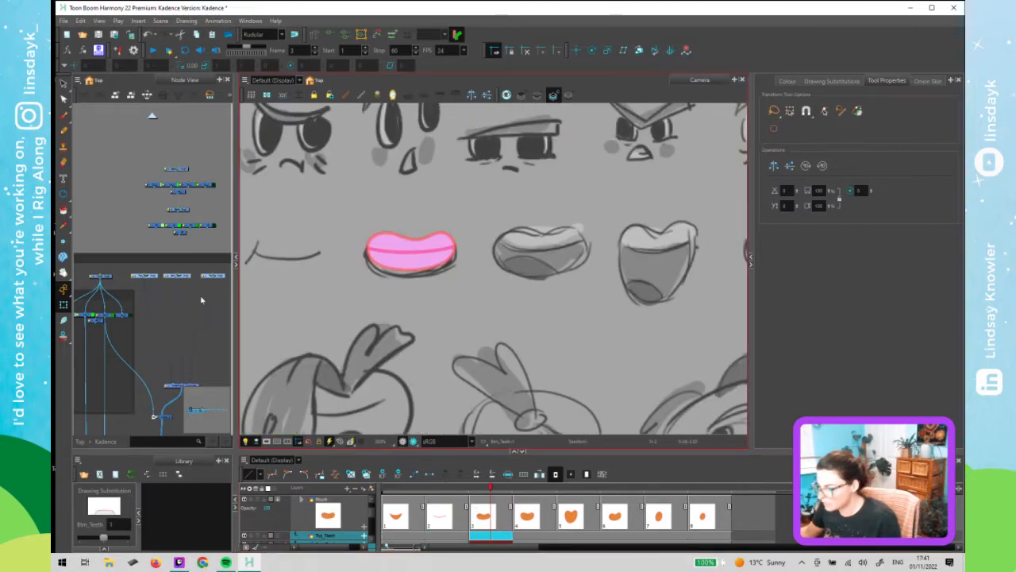
{"action": "left_click", "coordinate": [172, 273]}
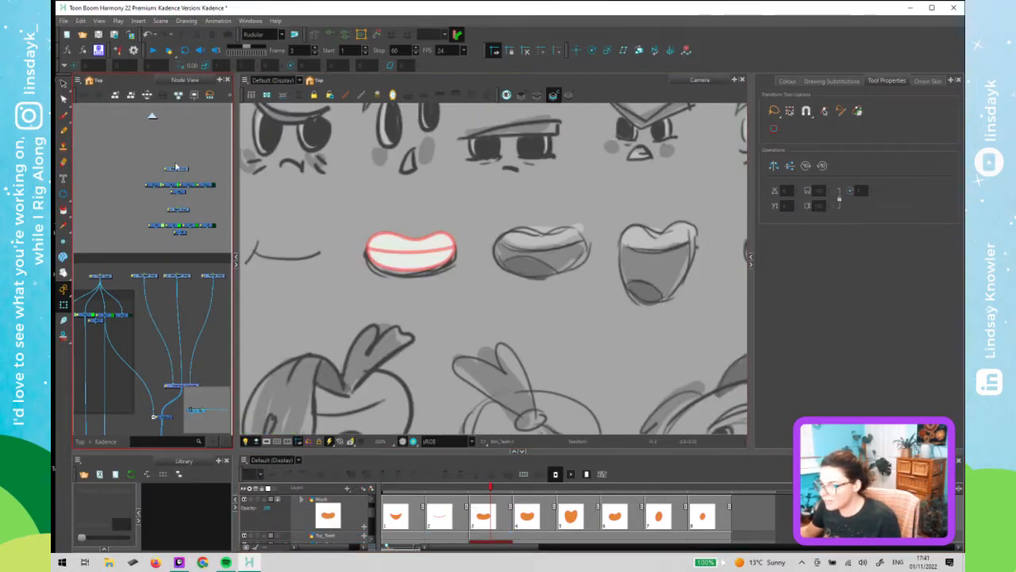
{"action": "left_click", "coordinate": [151, 117]}
{"action": "left_click_drag", "start_coordinate": [187, 247], "coordinate": [110, 235]}
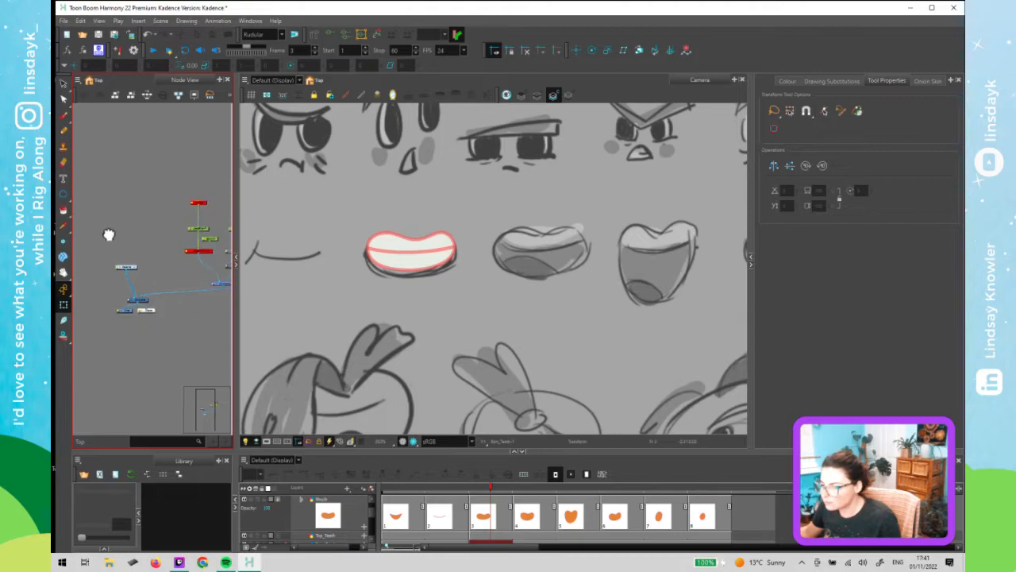
{"action": "left_click", "coordinate": [198, 222]}
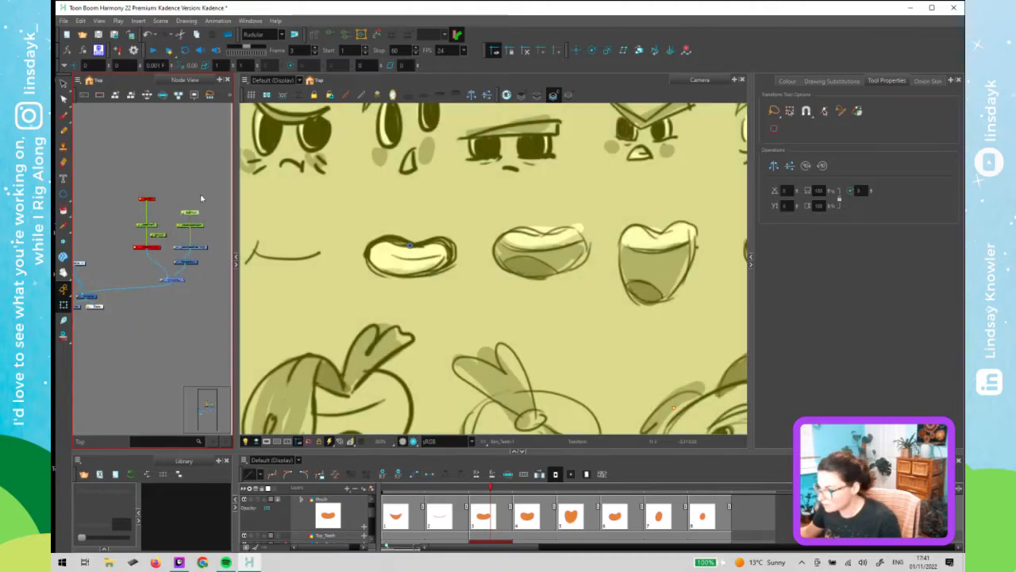
{"action": "left_click", "coordinate": [416, 265]}
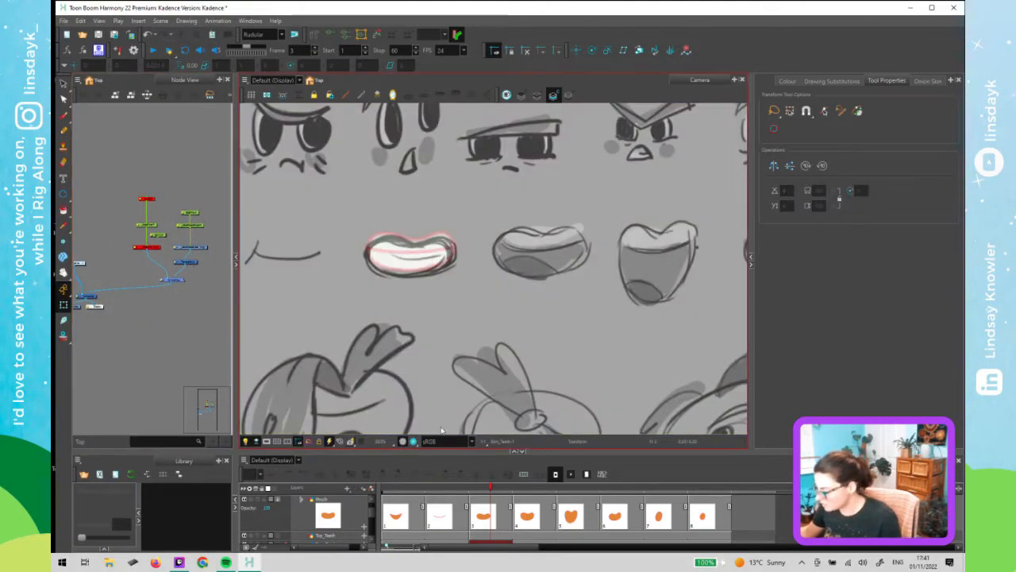
{"action": "left_click", "coordinate": [433, 498]}
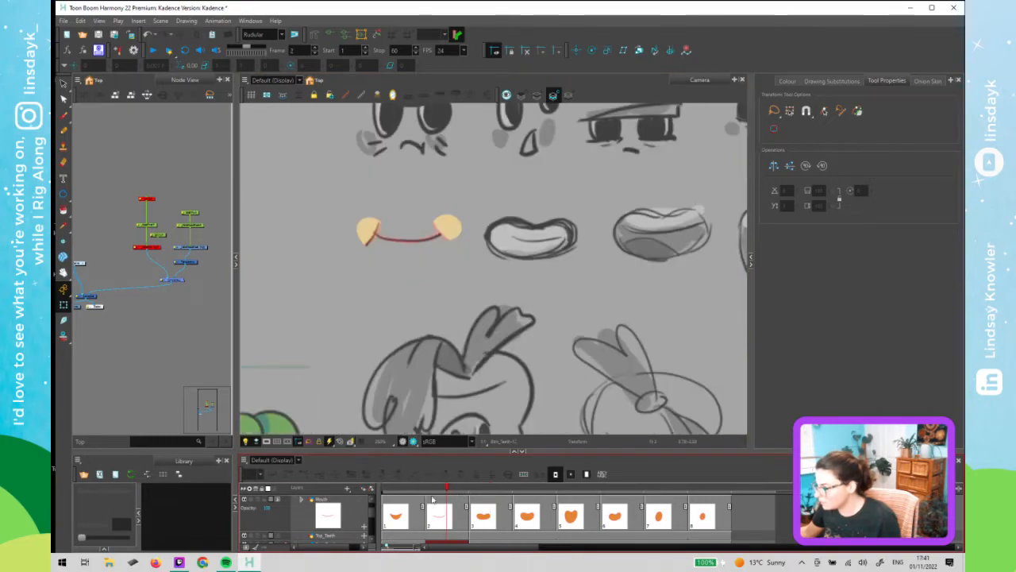
{"action": "left_click", "coordinate": [490, 501]}
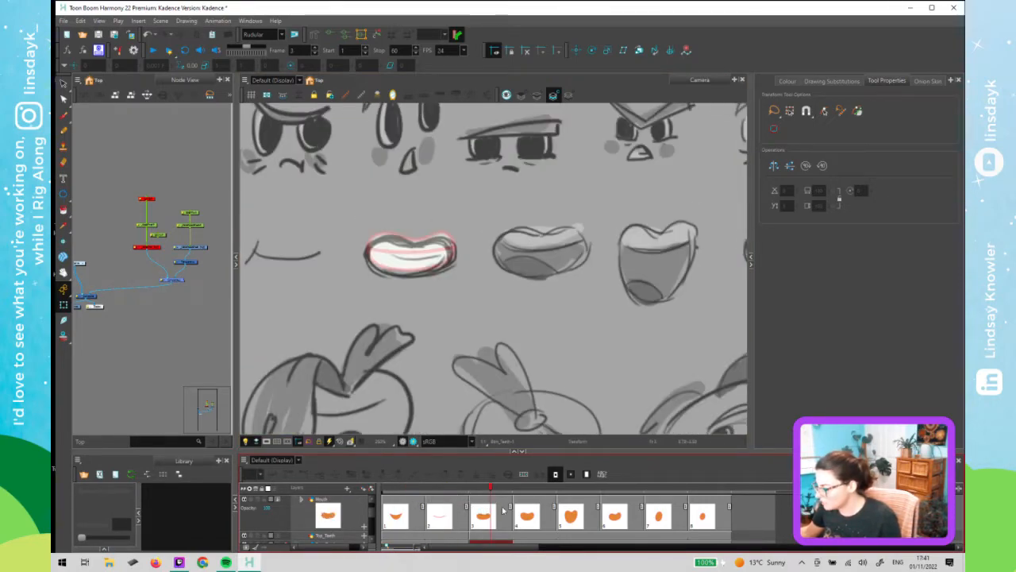
{"action": "left_click", "coordinate": [530, 510]}
{"action": "left_click", "coordinate": [503, 515]}
{"action": "left_click", "coordinate": [521, 514]}
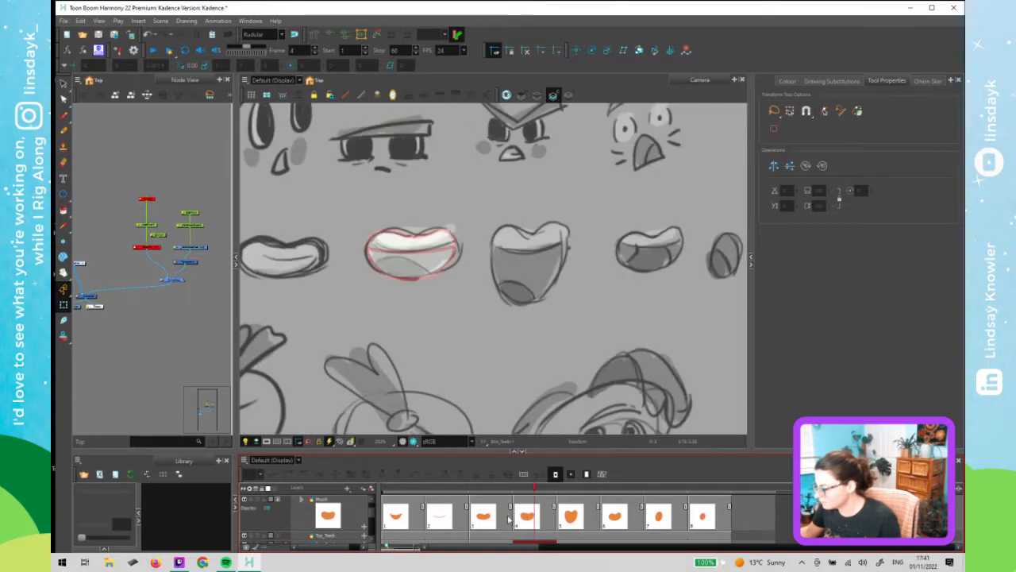
{"action": "left_click", "coordinate": [499, 518]}
- Select the bottom teeth drawing on frame 3, shift it slightly downward over the sketch, and save the scene
{"action": "left_click", "coordinate": [414, 252]}
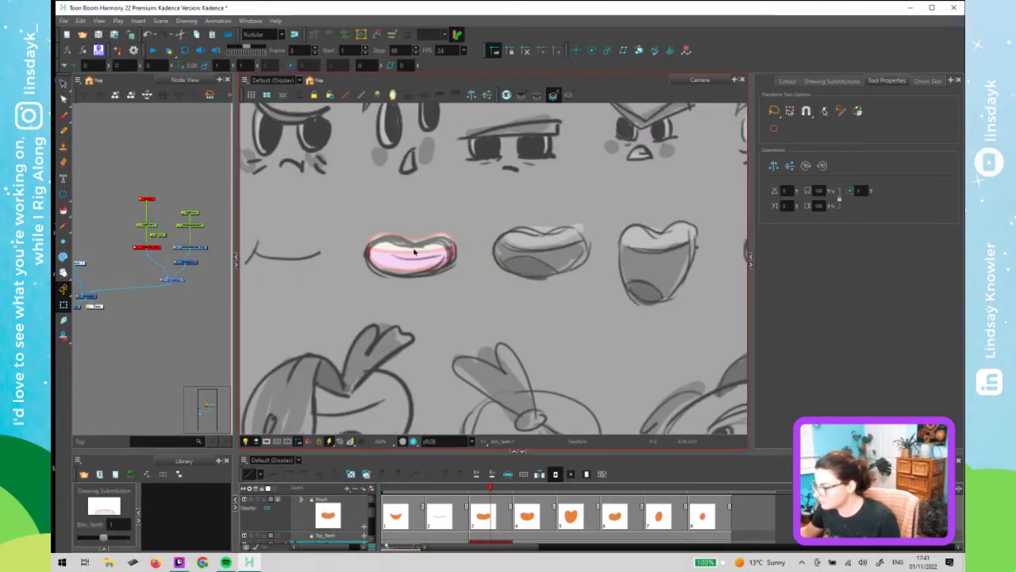
{"action": "key", "text": "alt+s"}
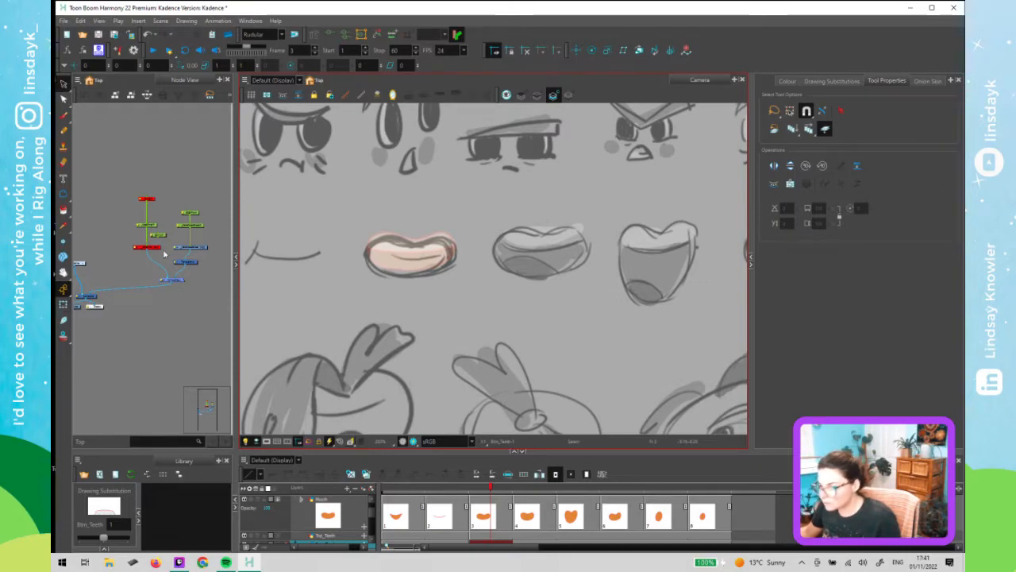
{"action": "key", "text": "space"}
{"action": "left_click_drag", "start_coordinate": [135, 275], "coordinate": [159, 270]}
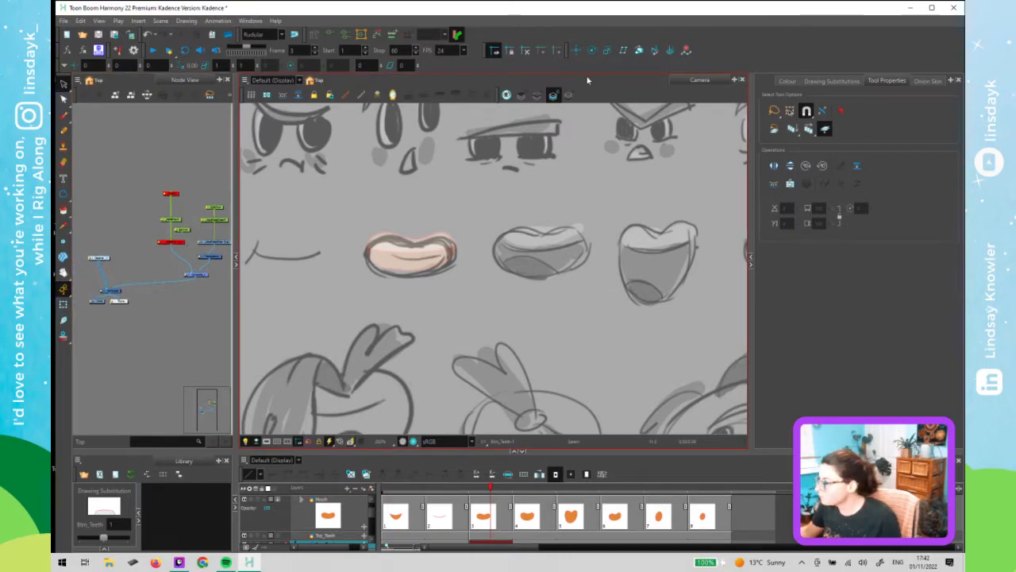
{"action": "left_click", "coordinate": [538, 95]}
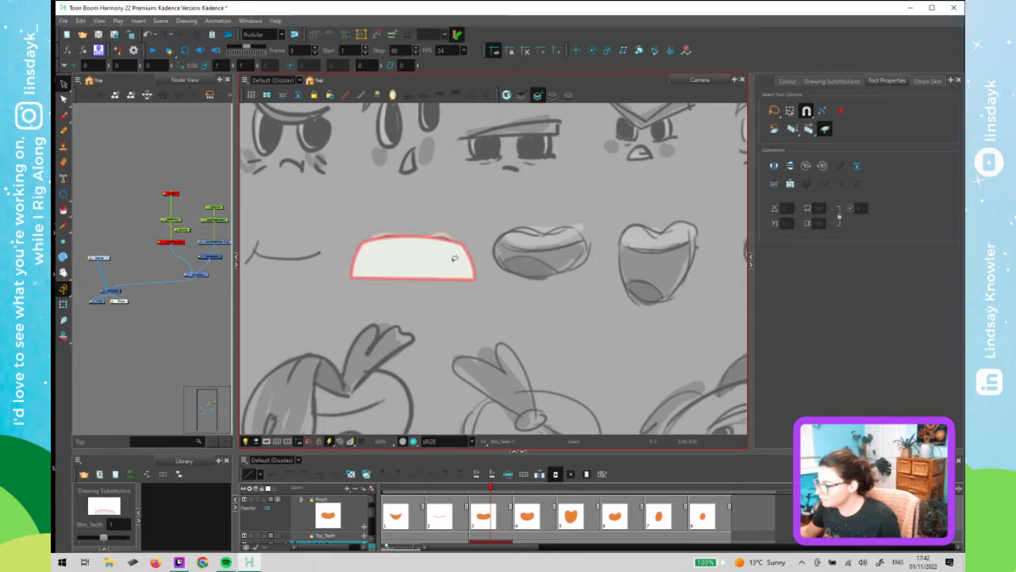
{"action": "left_click", "coordinate": [454, 259]}
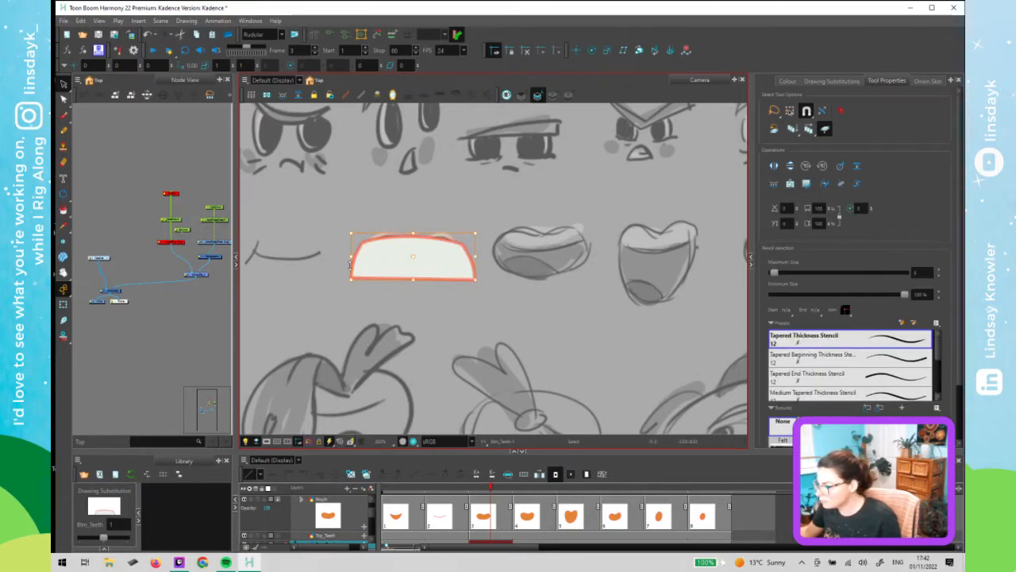
{"action": "left_click_drag", "start_coordinate": [349, 266], "coordinate": [349, 270]}
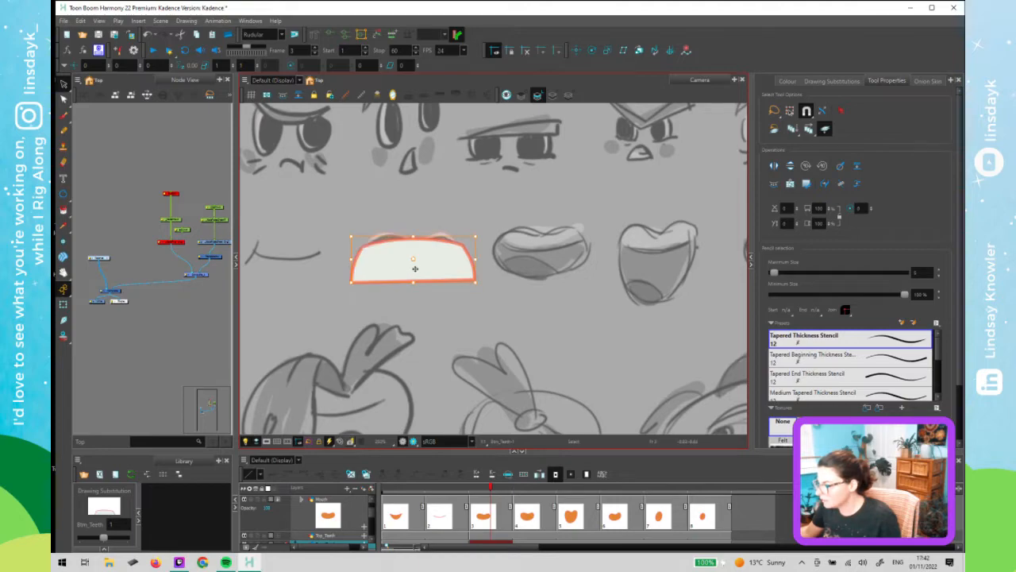
{"action": "left_click_drag", "start_coordinate": [414, 269], "coordinate": [414, 266]}
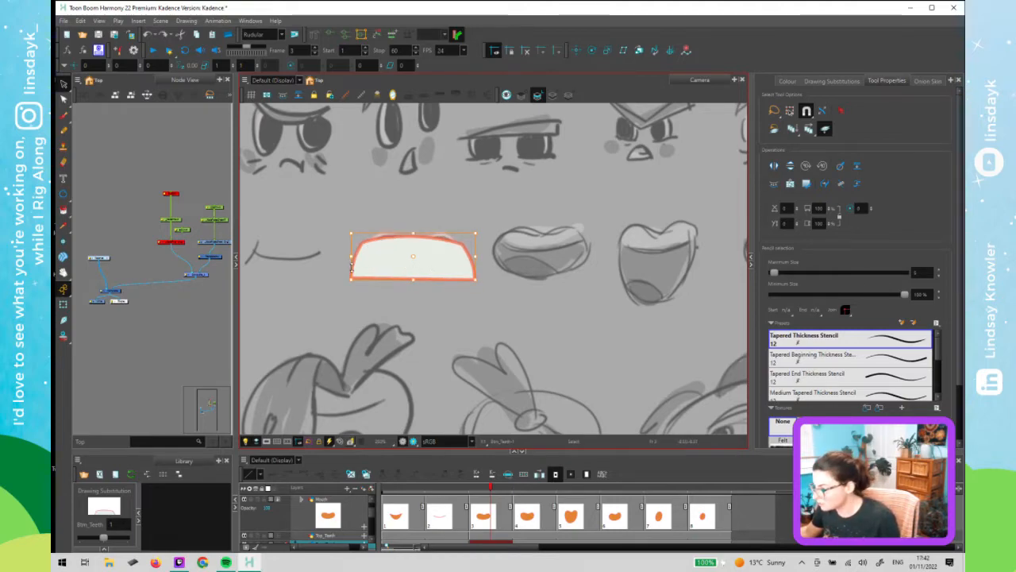
{"action": "left_click_drag", "start_coordinate": [352, 269], "coordinate": [352, 270]}
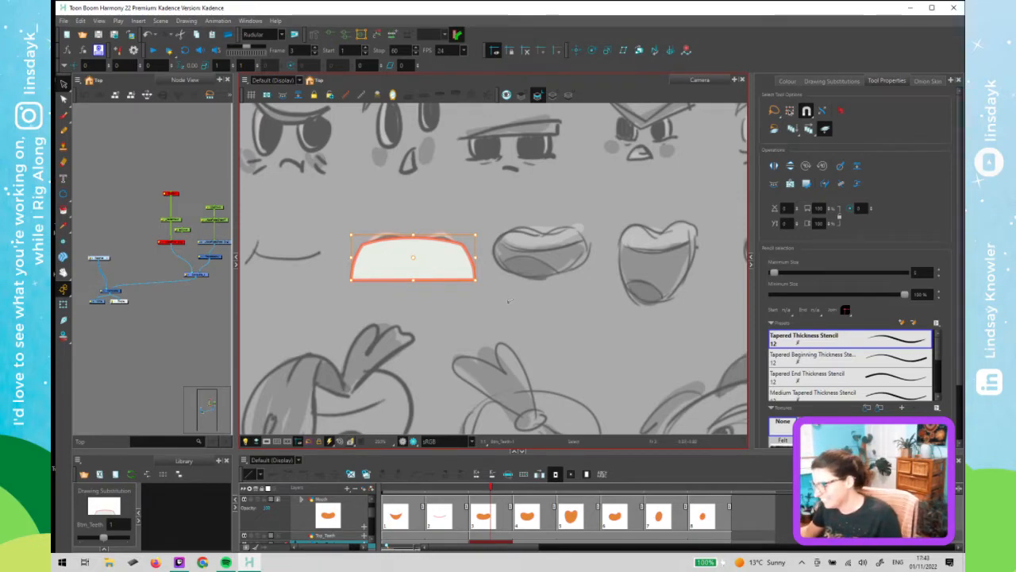
{"action": "key", "text": "ctrl+s"}
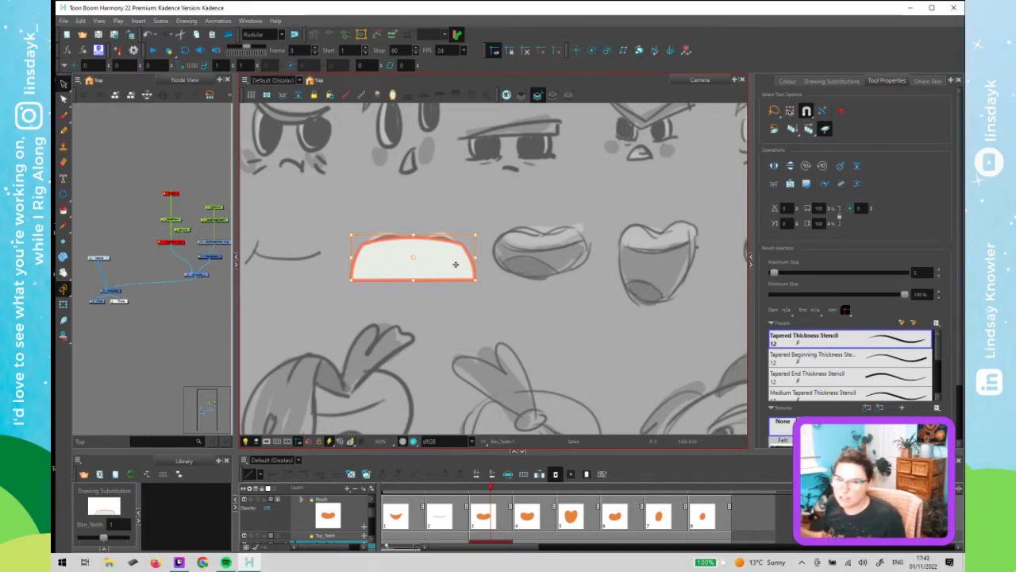
- Nudge the frame 3 bottom teeth drawing further down to sit inside the reference mouth
{"action": "left_click", "coordinate": [418, 200]}
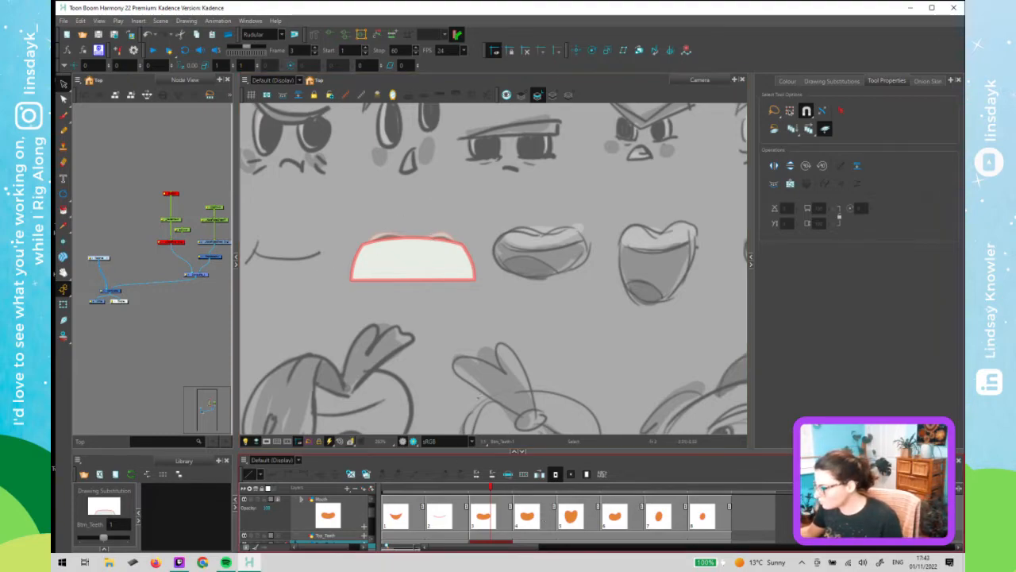
{"action": "left_click", "coordinate": [437, 258]}
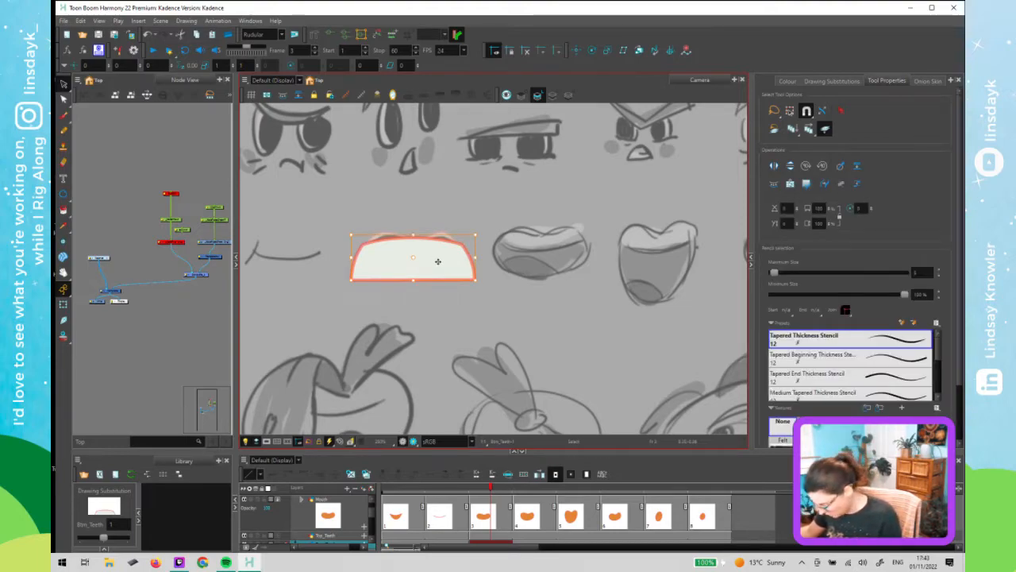
{"action": "key", "text": "Down"}
{"action": "key", "text": "Down"}
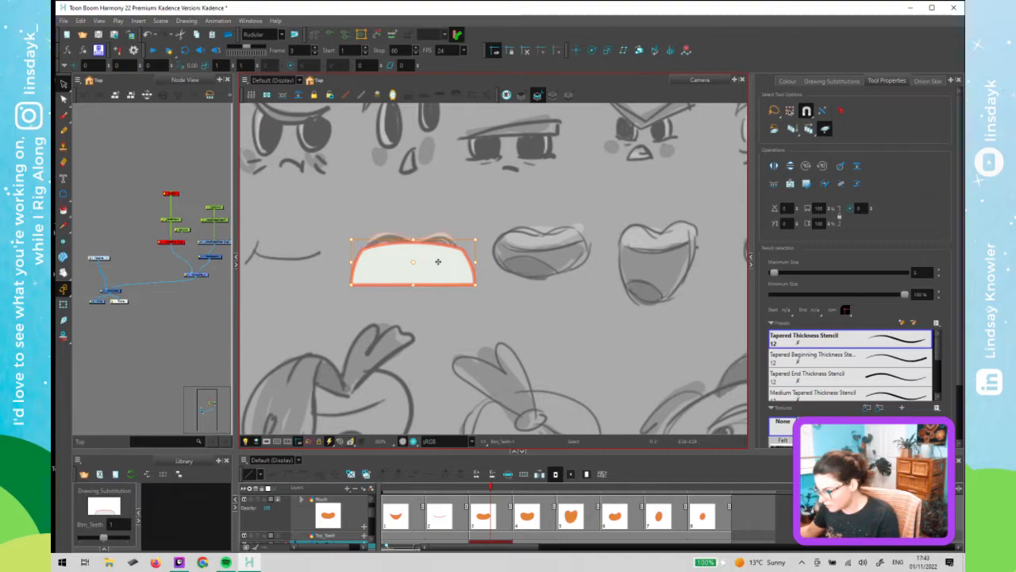
{"action": "key", "text": "Down"}
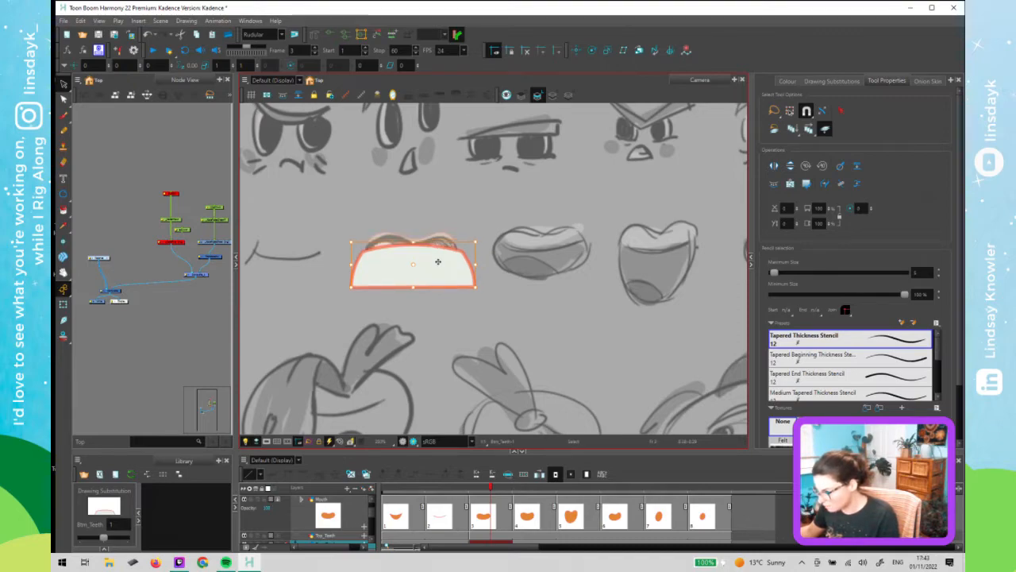
{"action": "key", "text": "Down"}
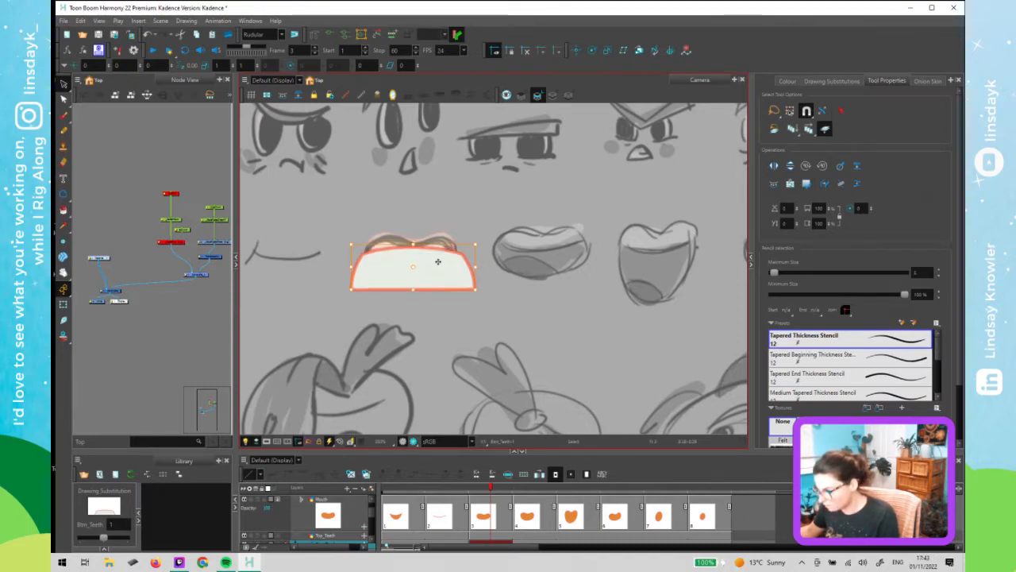
{"action": "key", "text": "Down"}
{"action": "key", "text": "Down"}
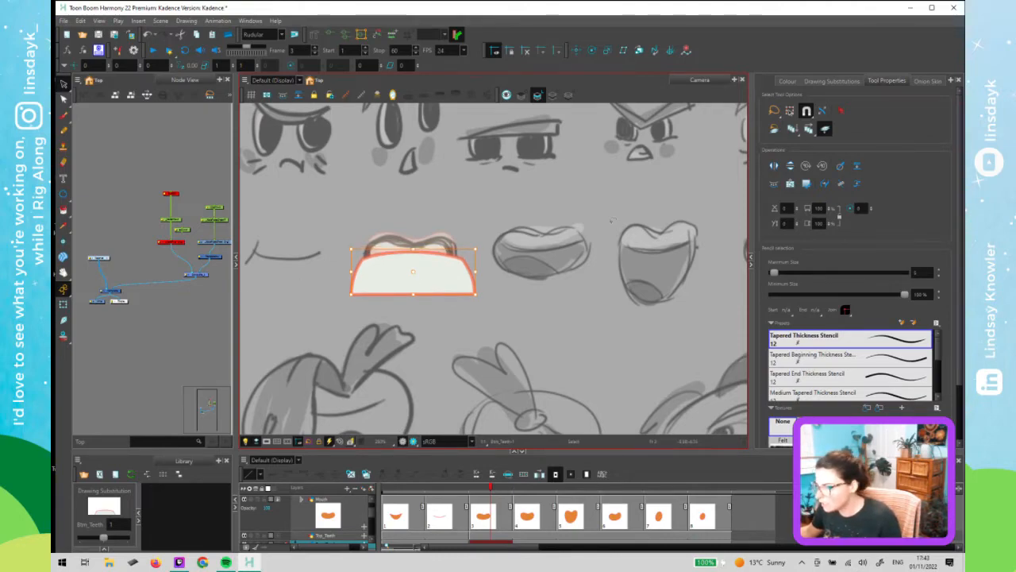
- Select the top teeth drawing on frame 3 and nudge it down slightly to match the sketch
{"action": "left_click", "coordinate": [387, 244]}
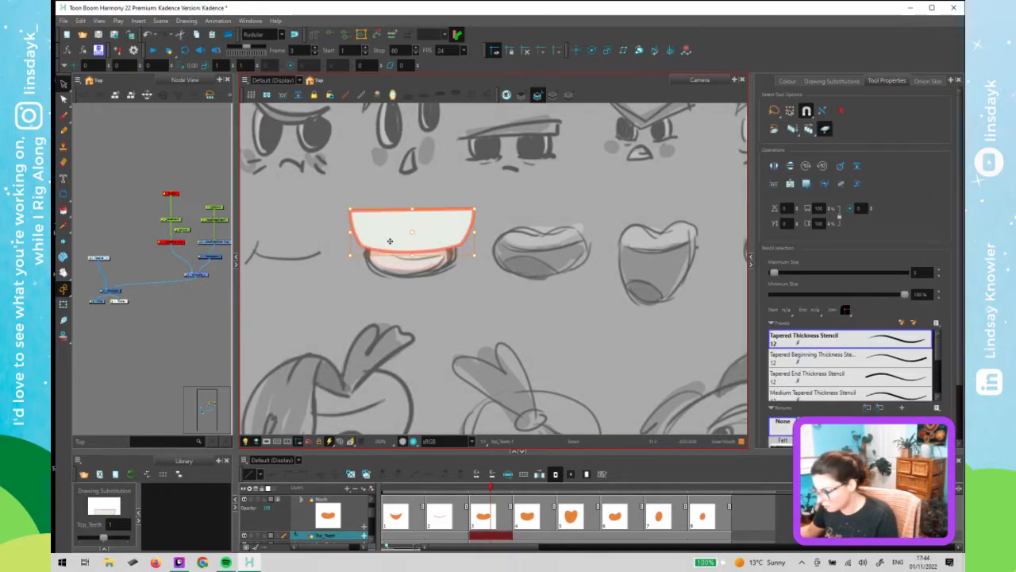
{"action": "key", "text": "Down"}
{"action": "key", "text": "Down"}
{"action": "key", "text": "Down"}
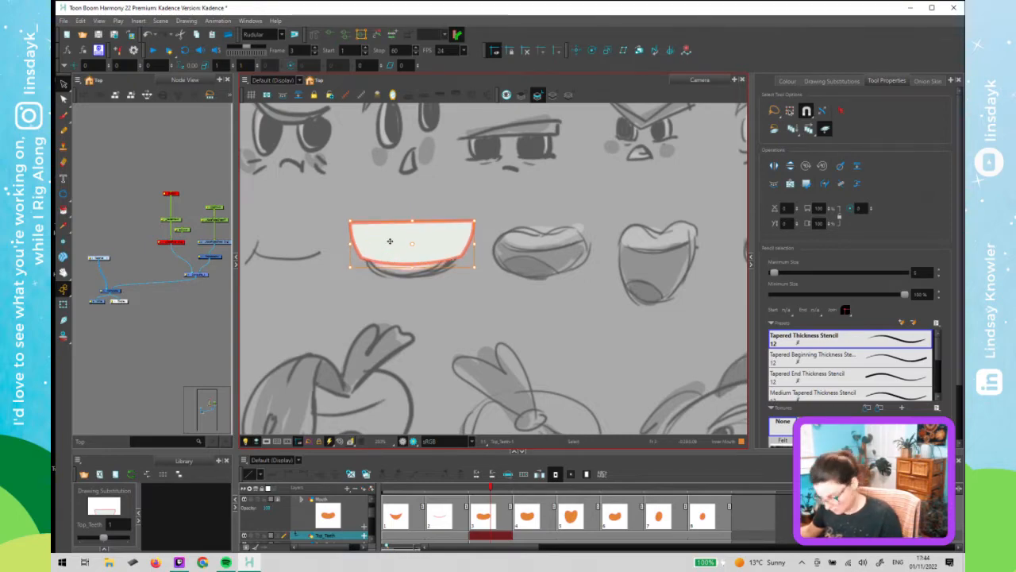
{"action": "key", "text": "shift+t"}
{"action": "key", "text": "alt+s"}
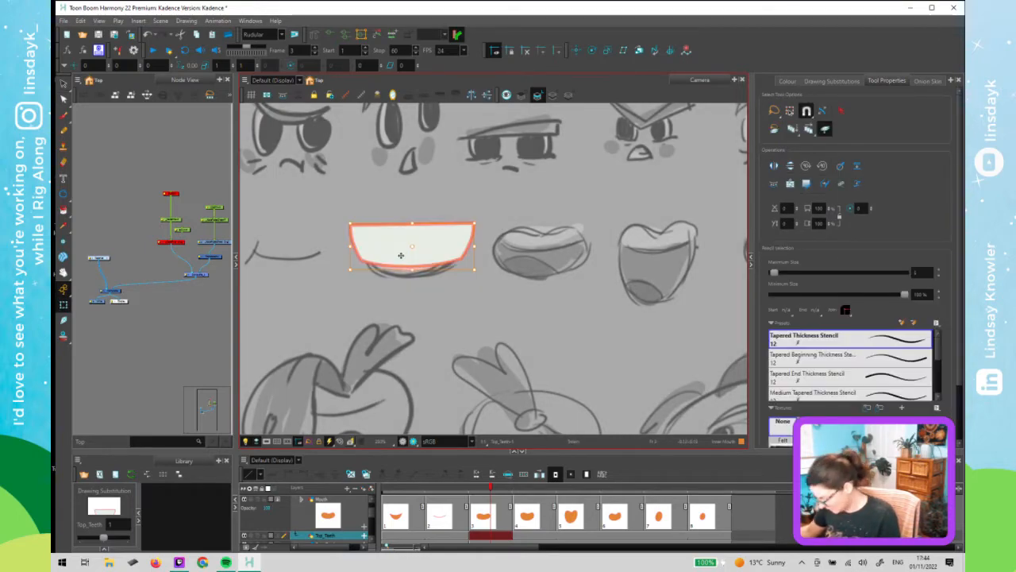
{"action": "key", "text": "Up"}
{"action": "key", "text": "shift+t"}
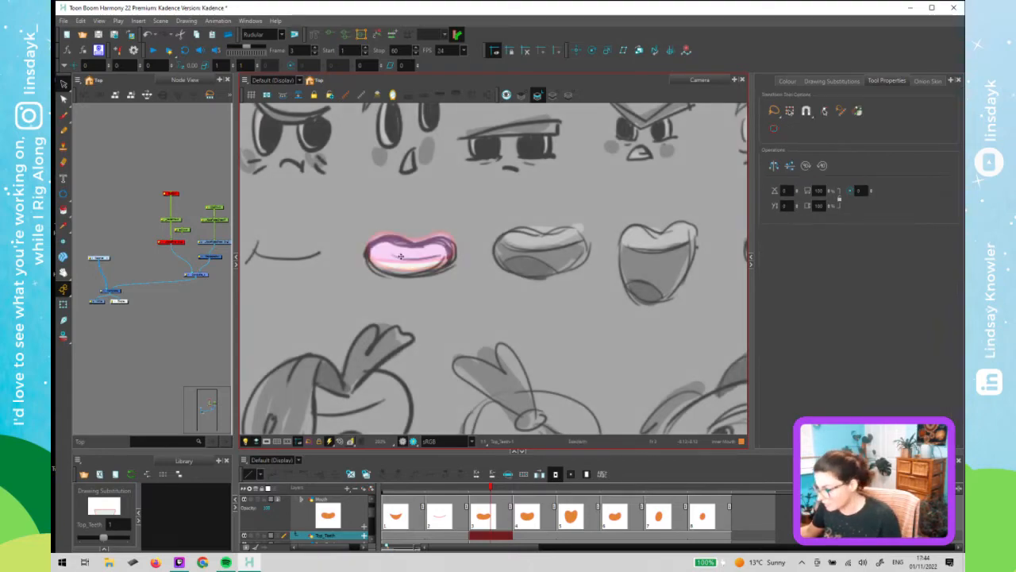
{"action": "key", "text": "alt+s"}
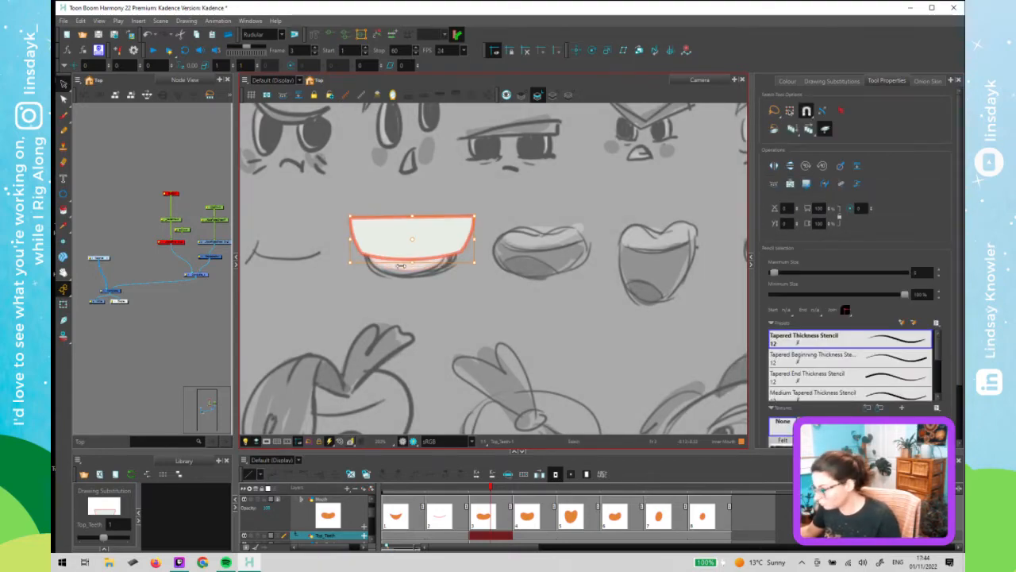
{"action": "key", "text": "shift+t"}
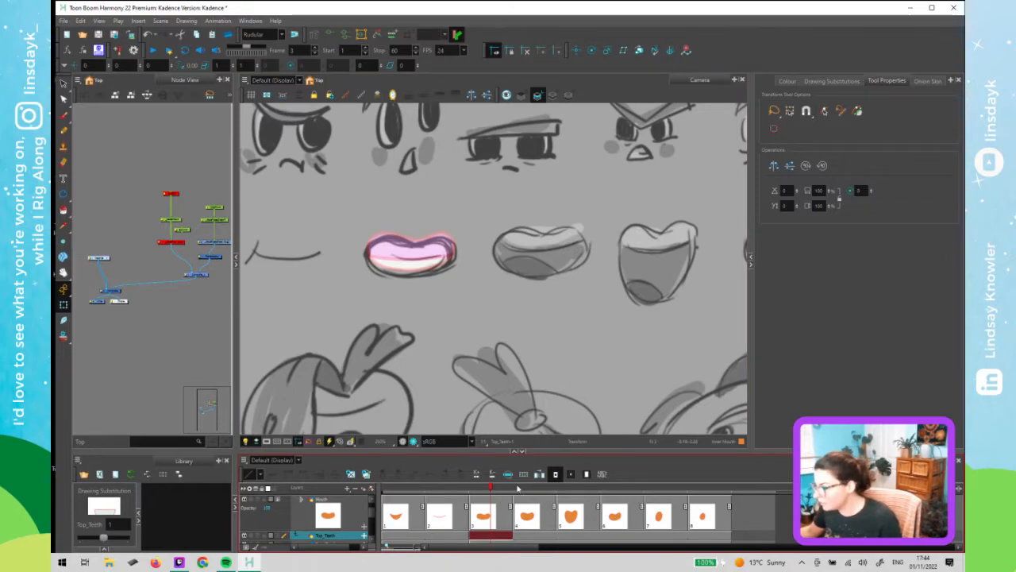
- Locate the tongue node in the node view and compare the tongue drawings on frames 3 and 4
{"action": "key", "text": "period"}
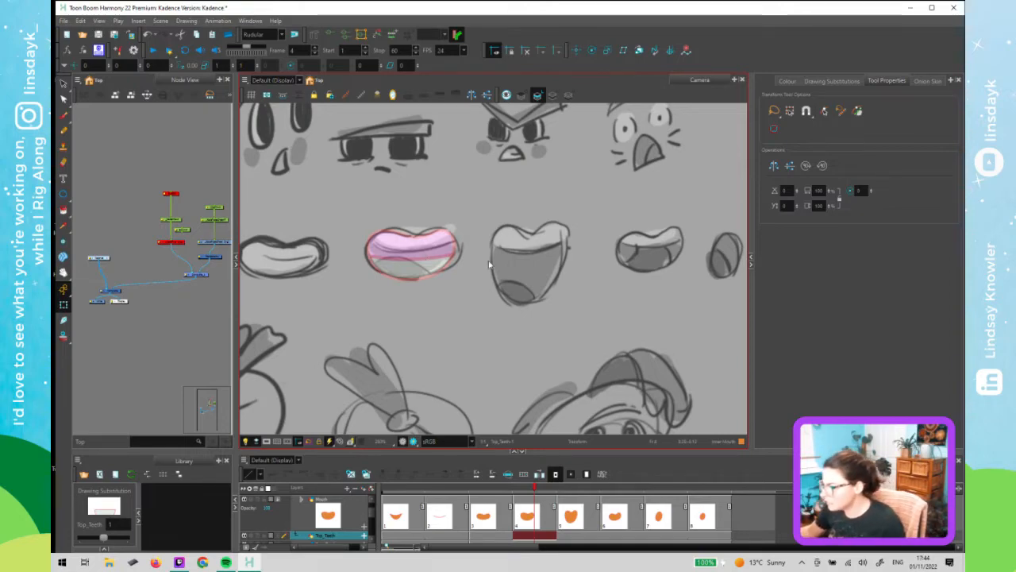
{"action": "left_click", "coordinate": [146, 254]}
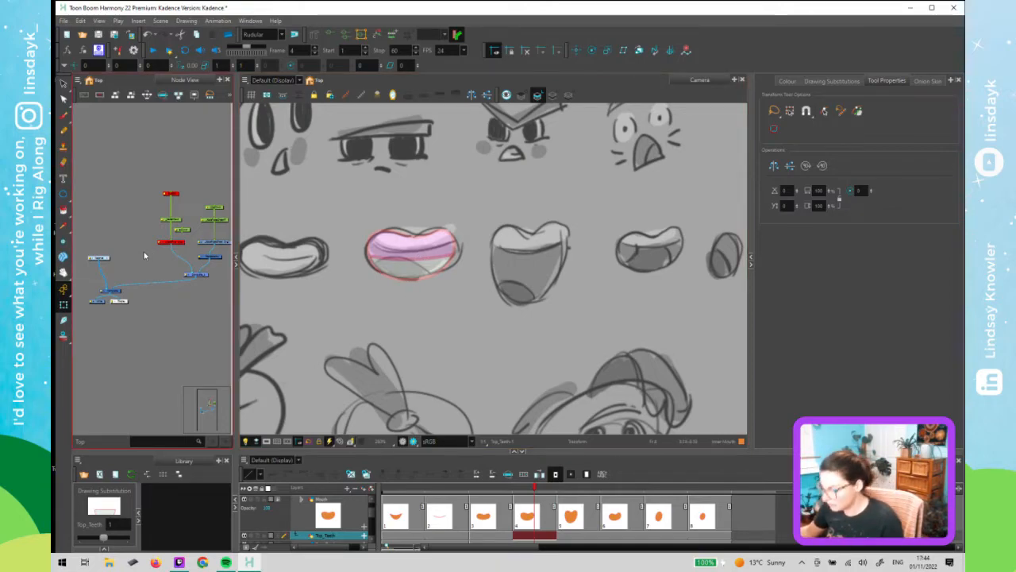
{"action": "key", "text": "o"}
{"action": "left_click_drag", "start_coordinate": [174, 290], "coordinate": [137, 273]}
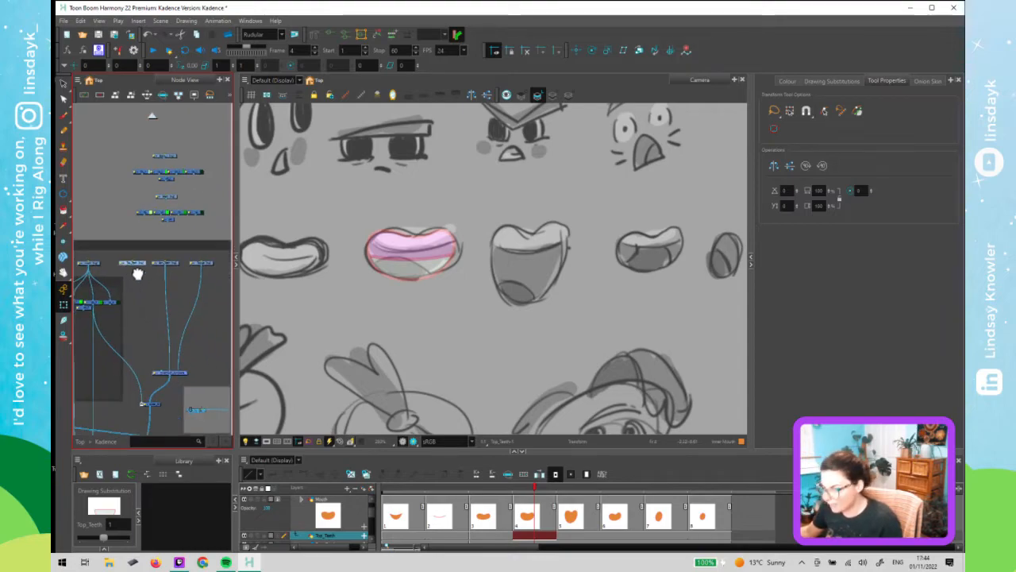
{"action": "left_click", "coordinate": [191, 260]}
{"action": "left_click", "coordinate": [391, 302]}
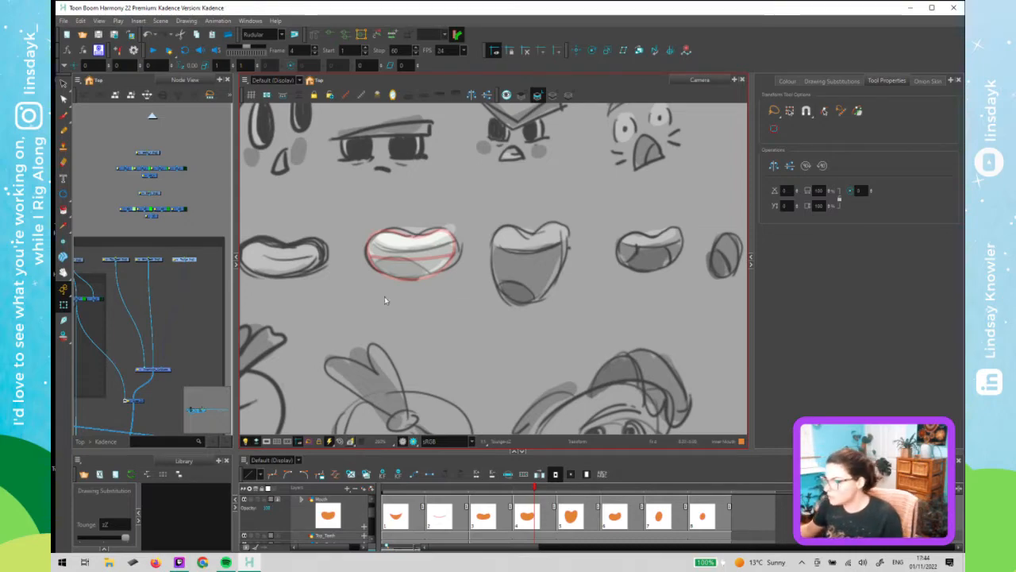
{"action": "left_click", "coordinate": [509, 490]}
{"action": "left_click", "coordinate": [104, 540]}
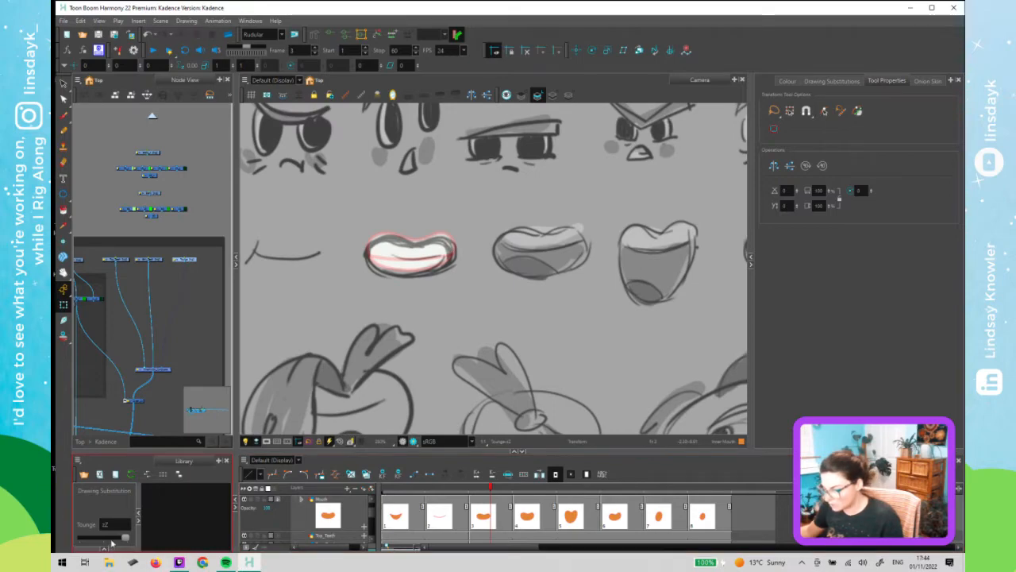
{"action": "key", "text": "period"}
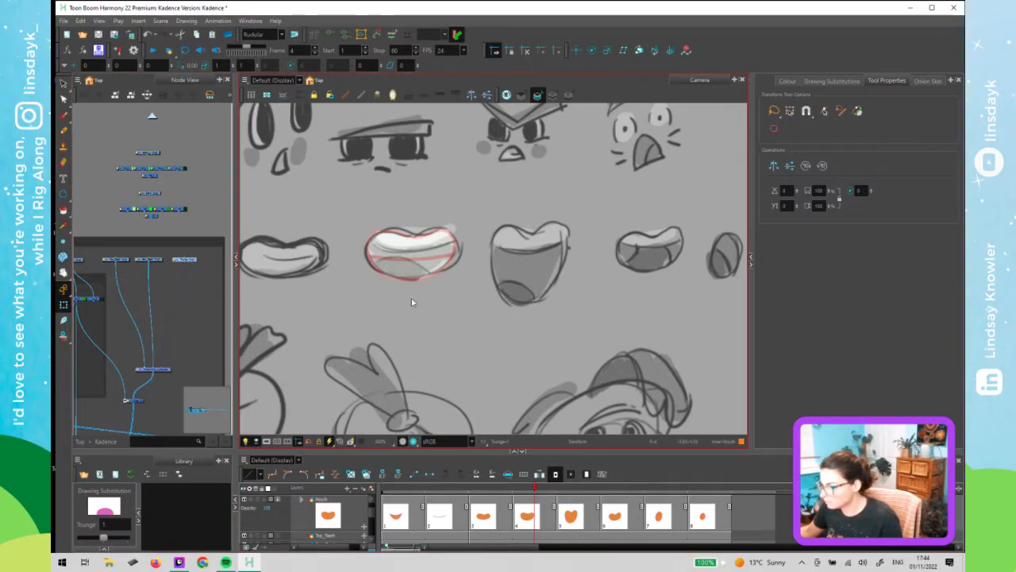
- Move and rotate the frame 4 tongue drawing slightly downward so it sits below the bottom teeth
{"action": "key", "text": "alt+s"}
{"action": "left_click", "coordinate": [427, 284]}
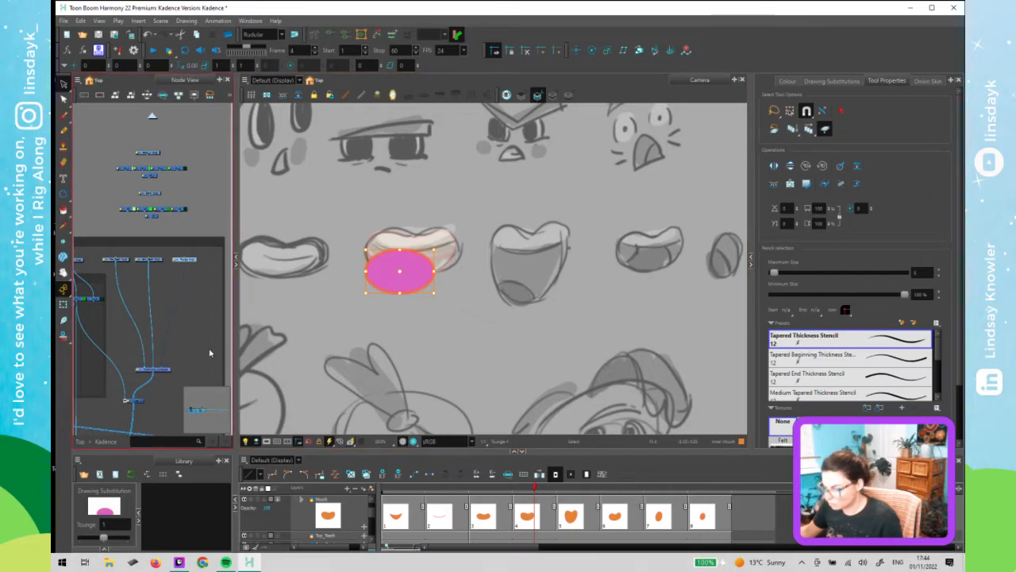
{"action": "key", "text": "shift+t"}
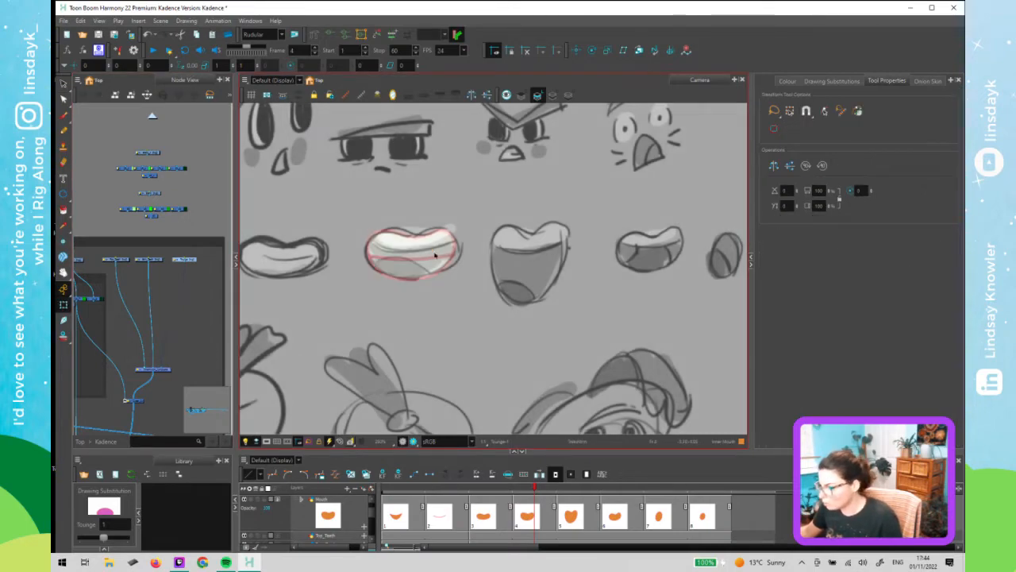
{"action": "left_click", "coordinate": [436, 268]}
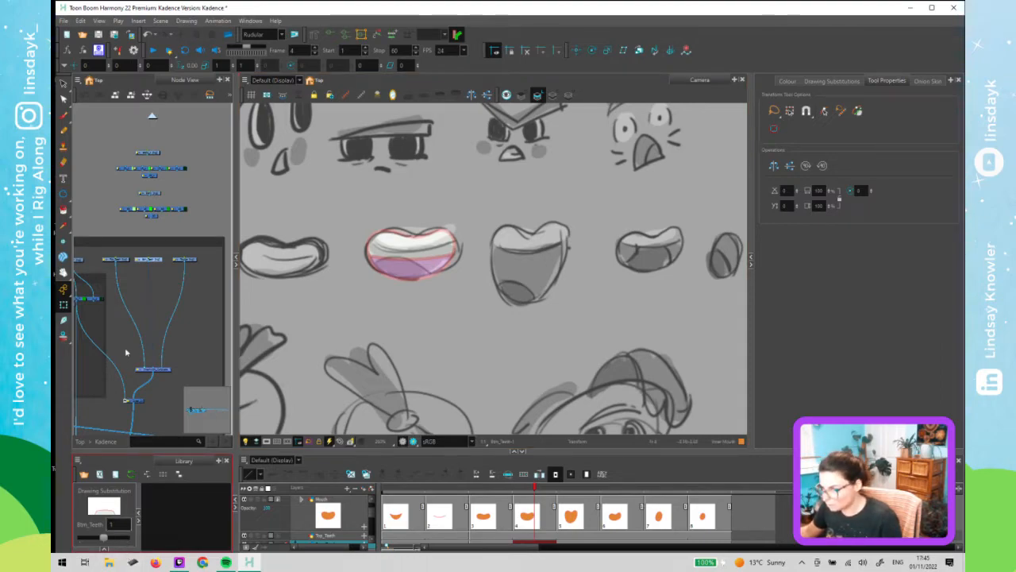
{"action": "key", "text": "d"}
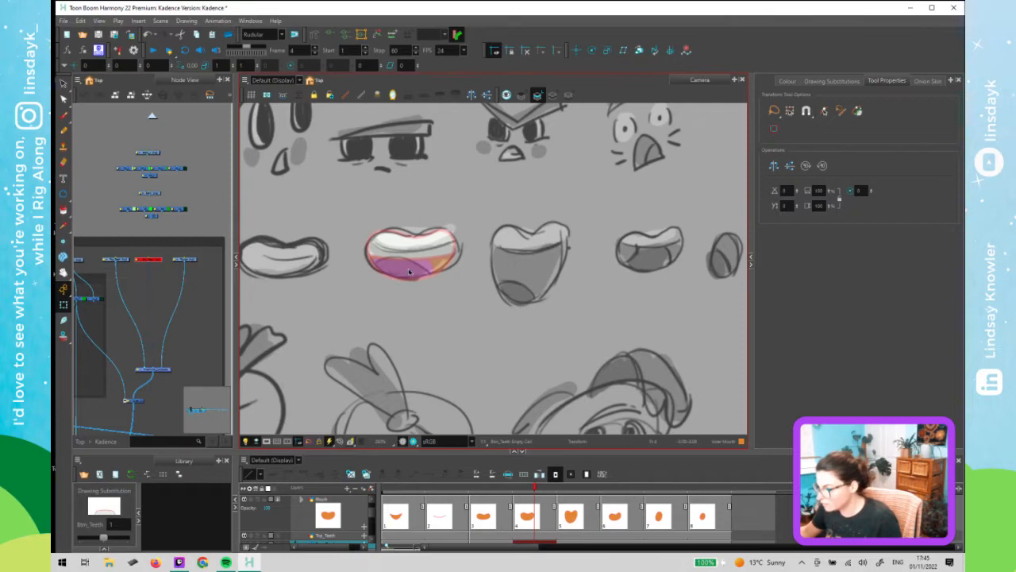
{"action": "left_click", "coordinate": [409, 271]}
{"action": "key", "text": "alt+s"}
{"action": "left_click_drag", "start_coordinate": [409, 271], "coordinate": [407, 294]}
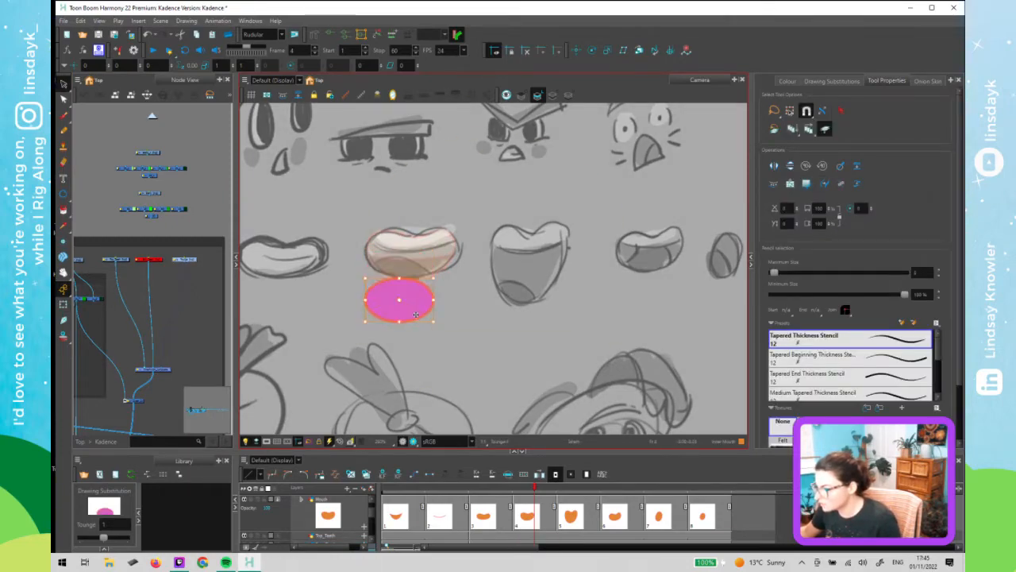
{"action": "key", "text": "ctrl+z"}
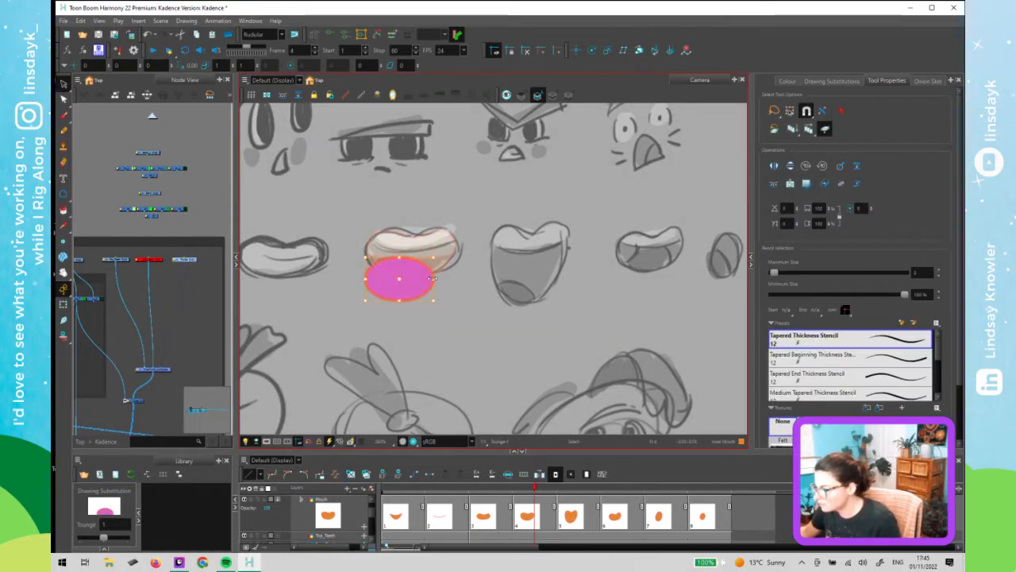
{"action": "left_click_drag", "start_coordinate": [434, 271], "coordinate": [413, 287]}
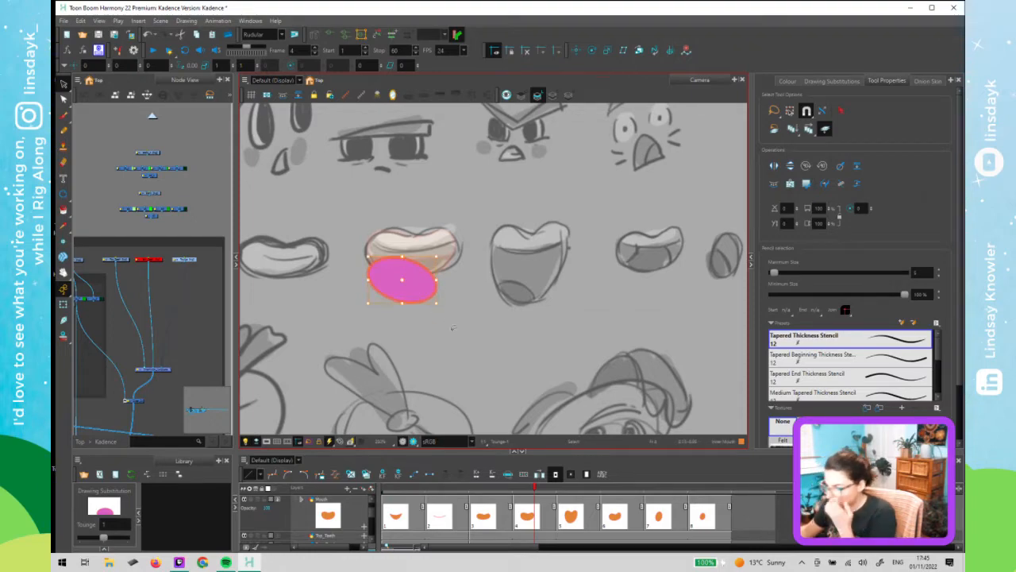
{"action": "left_click", "coordinate": [202, 297]}
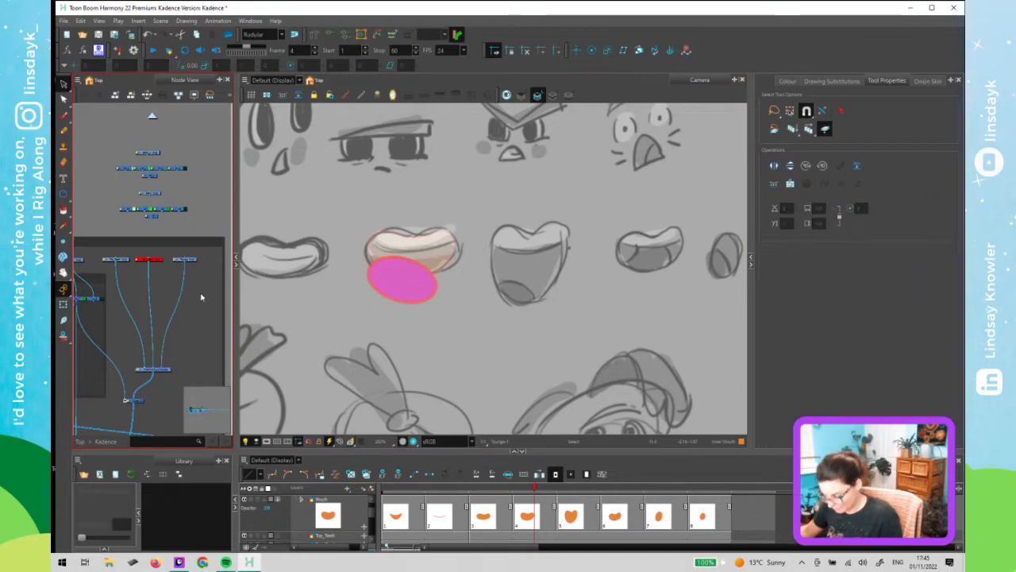
{"action": "key", "text": "shift+t"}
- Go to frame 6 and create a new tongue drawing for that frame, as substitution 2
{"action": "left_click", "coordinate": [572, 489]}
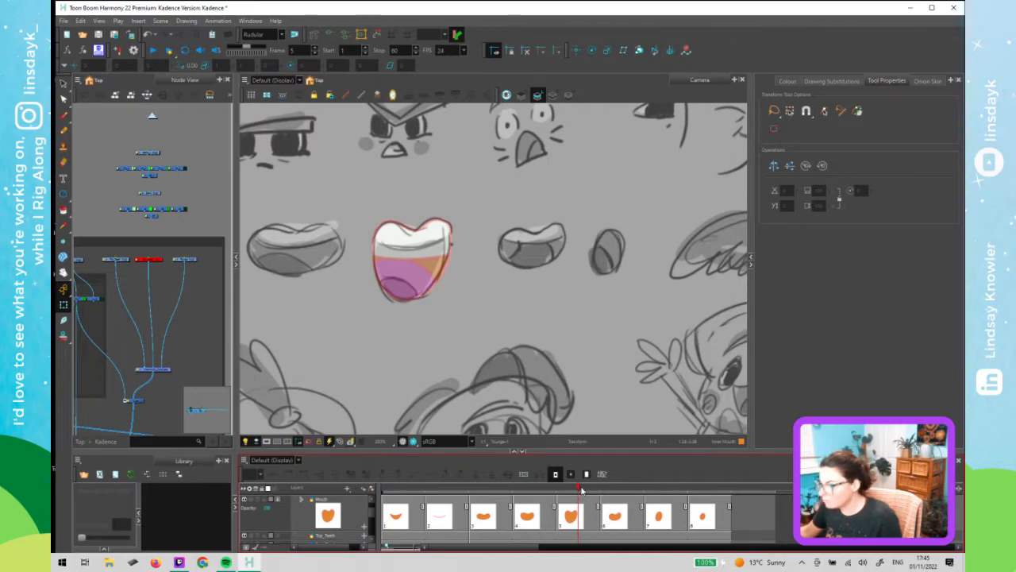
{"action": "left_click", "coordinate": [616, 490]}
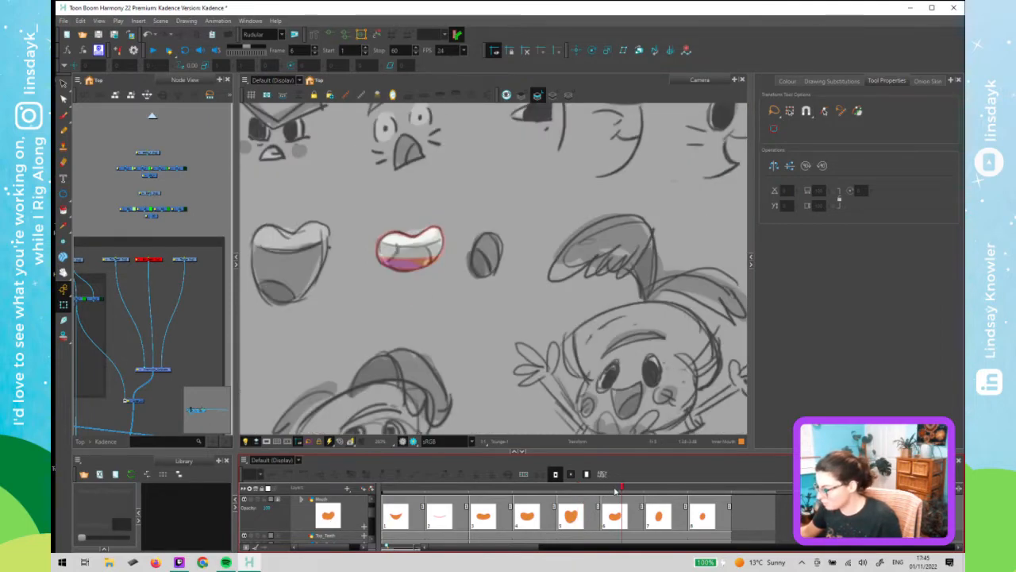
{"action": "left_click", "coordinate": [405, 270]}
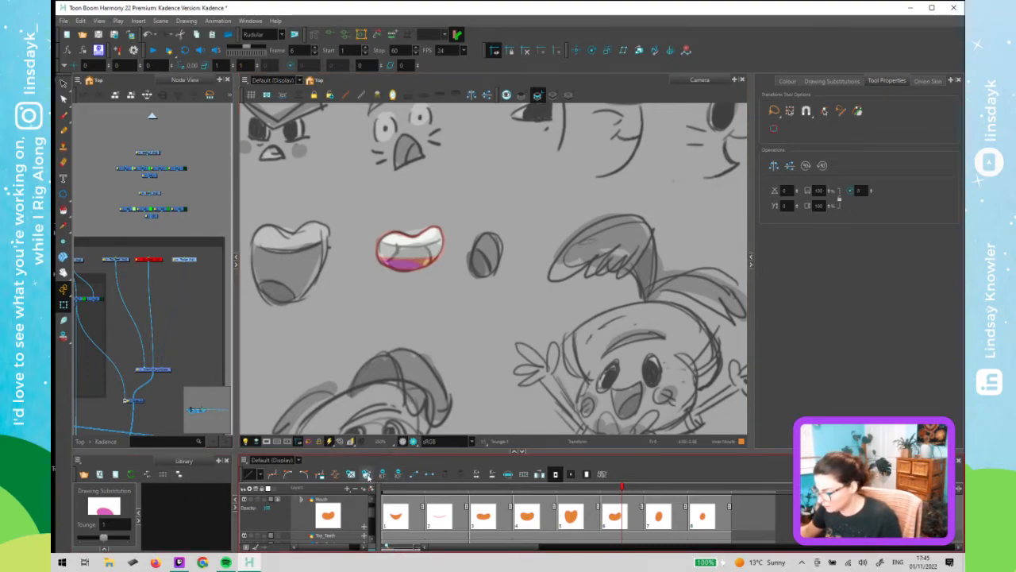
{"action": "key", "text": "o"}
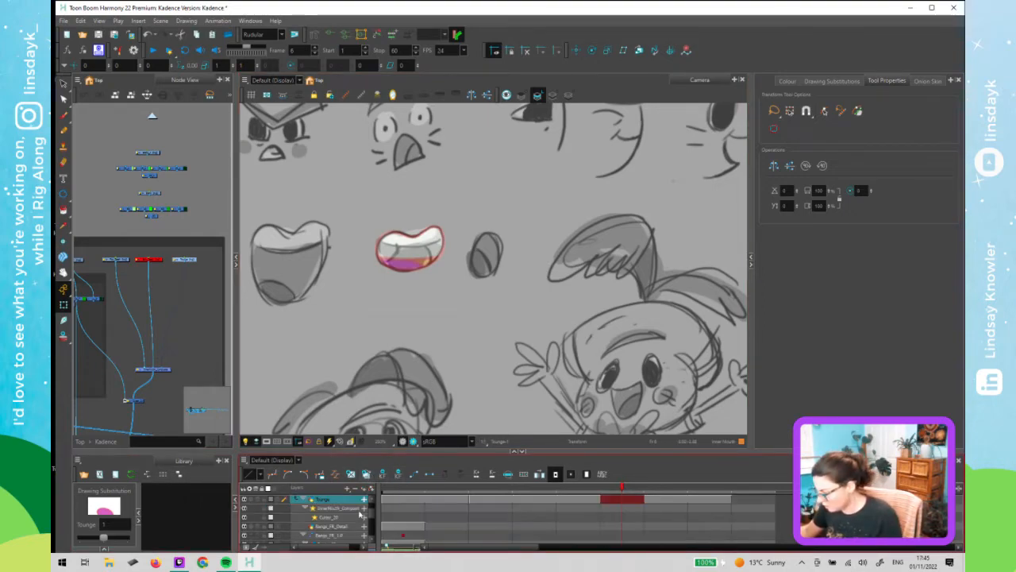
{"action": "left_click", "coordinate": [278, 501]}
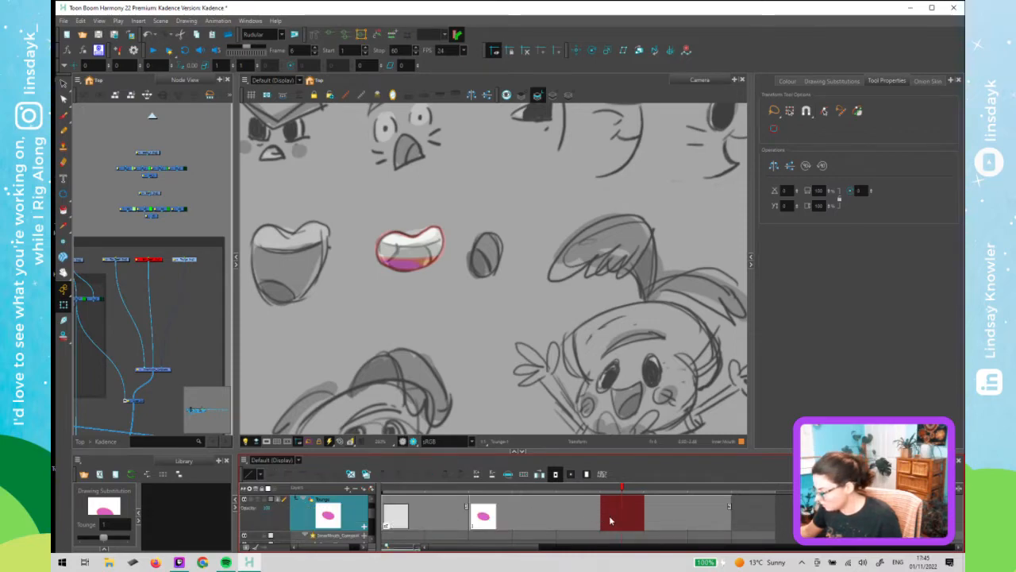
{"action": "left_click", "coordinate": [366, 474]}
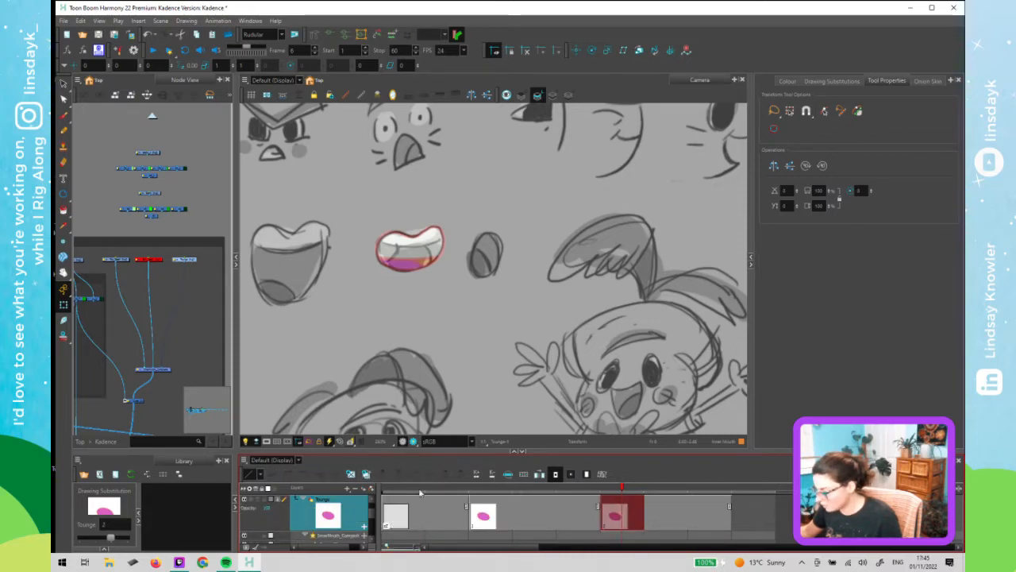
- Zoom in on the frame 6 mouth and move the tongue's pink fill aside, leaving its outline in place
{"action": "key", "text": "alt+s"}
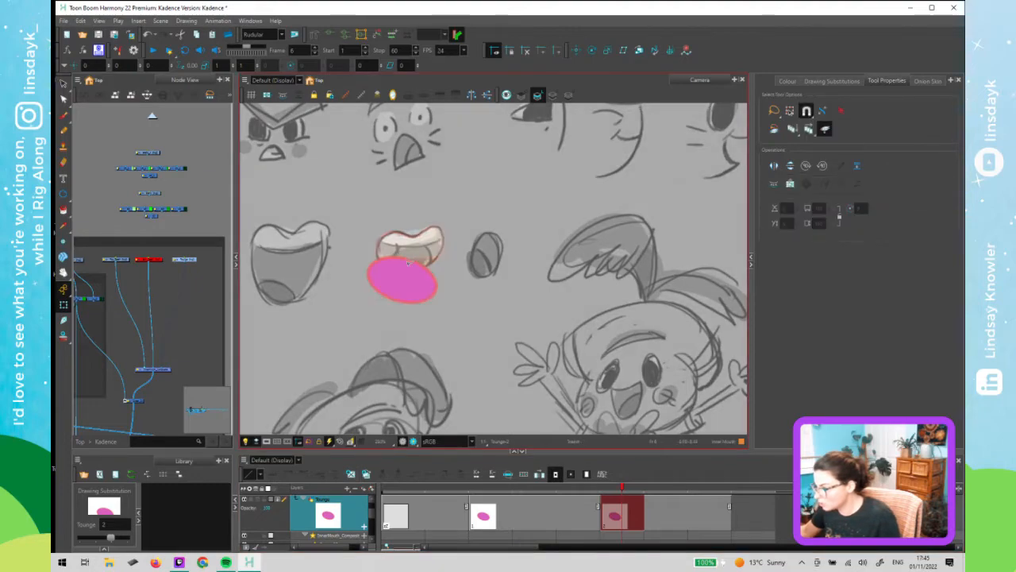
{"action": "left_click", "coordinate": [412, 275]}
{"action": "key", "text": "2"}
{"action": "scroll", "coordinate": [416, 299], "scroll_direction": "up", "scroll_amount": 1}
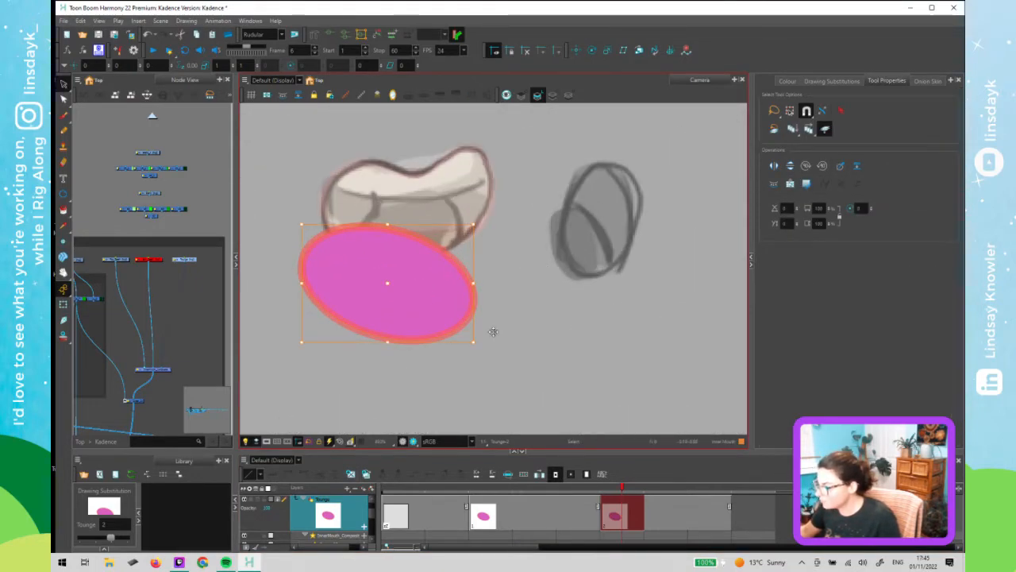
{"action": "mouse_move", "coordinate": [387, 278]}
{"action": "left_mouse_down"}
{"action": "mouse_move", "coordinate": [577, 346]}
{"action": "mouse_move", "coordinate": [597, 368]}
{"action": "left_mouse_up"}
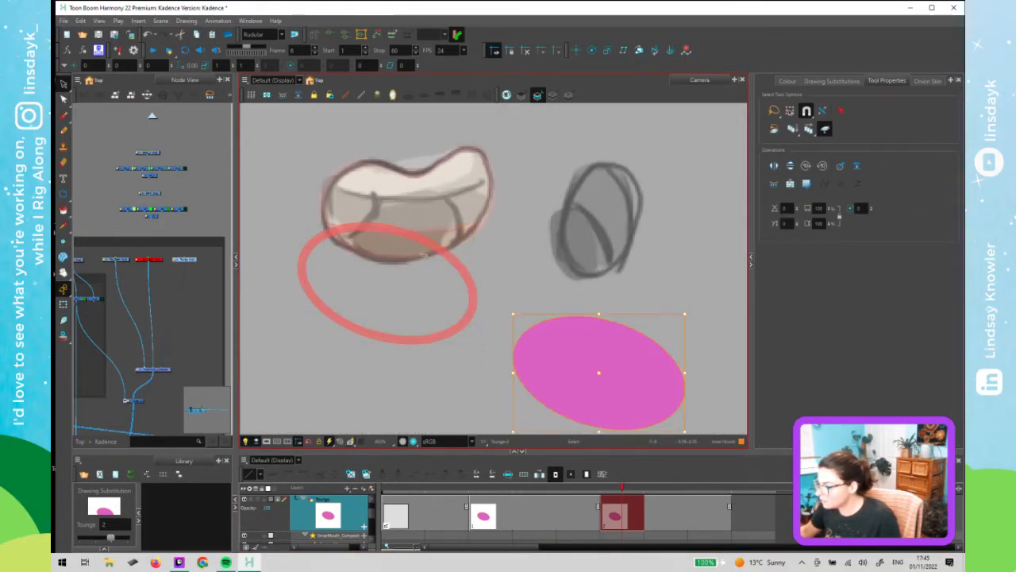
{"action": "left_click", "coordinate": [479, 301]}
- Select the tongue outline, then rotate and shrink it to fit under the top teeth sketch
{"action": "key", "text": "alt+q"}
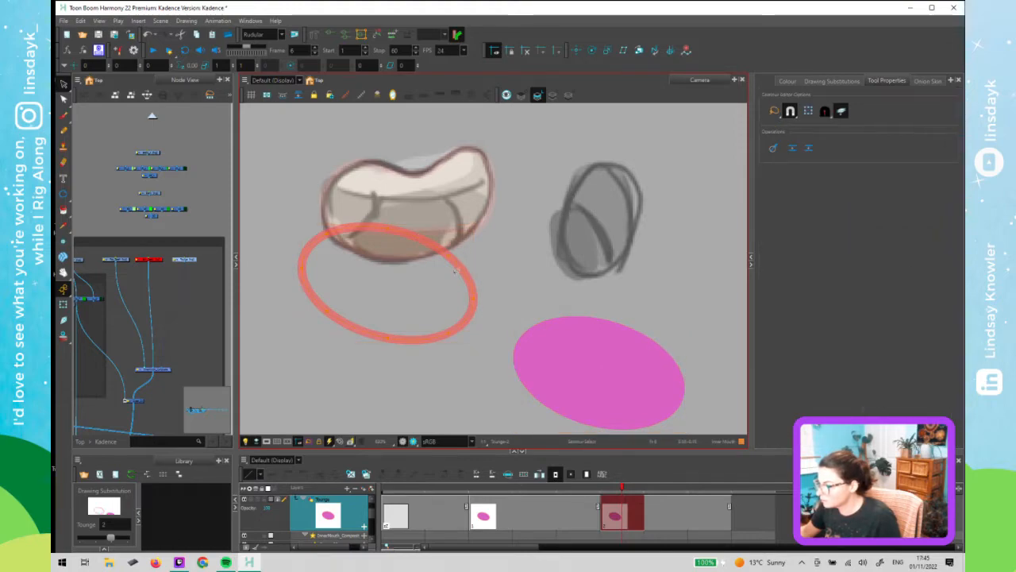
{"action": "mouse_move", "coordinate": [440, 360]}
{"action": "left_mouse_down"}
{"action": "mouse_move", "coordinate": [397, 218]}
{"action": "mouse_move", "coordinate": [457, 354]}
{"action": "left_mouse_up"}
{"action": "key", "text": "alt+s"}
{"action": "mouse_move", "coordinate": [384, 382]}
{"action": "left_mouse_down"}
{"action": "mouse_move", "coordinate": [441, 163]}
{"action": "mouse_move", "coordinate": [475, 294]}
{"action": "left_mouse_up"}
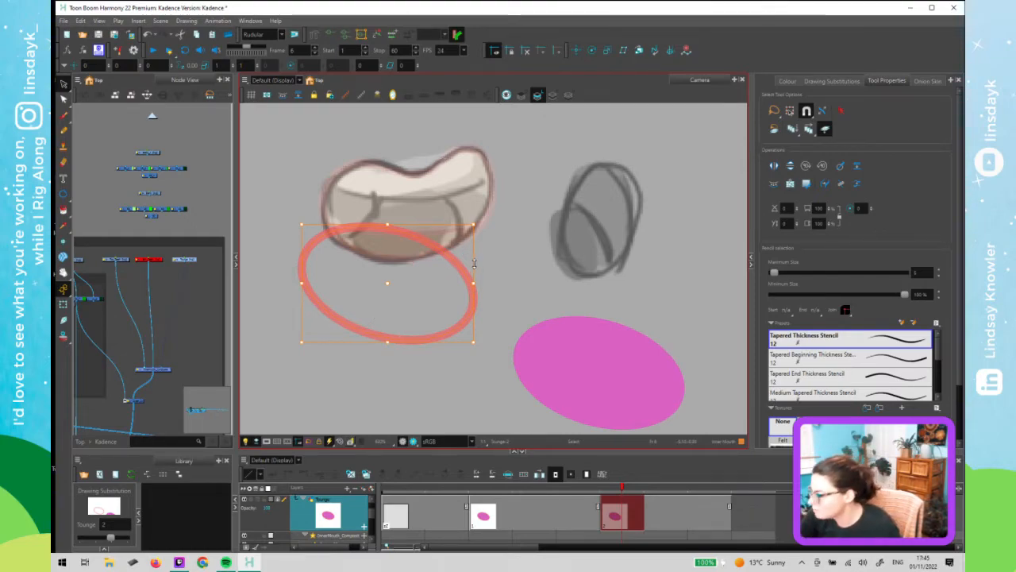
{"action": "left_click_drag", "start_coordinate": [475, 259], "coordinate": [450, 184]}
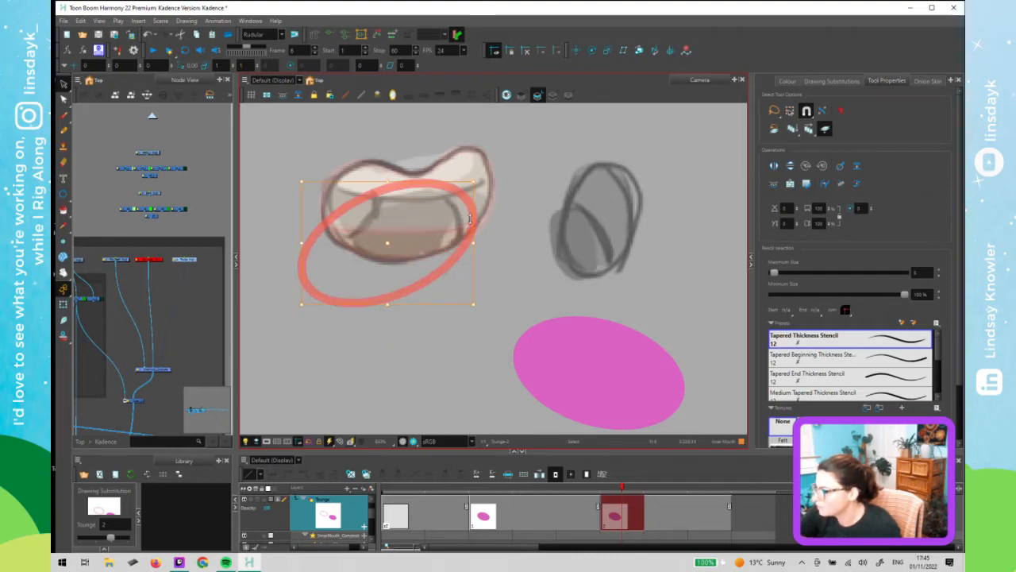
{"action": "mouse_move", "coordinate": [473, 243]}
{"action": "left_mouse_down"}
{"action": "mouse_move", "coordinate": [464, 245]}
{"action": "mouse_move", "coordinate": [466, 229]}
{"action": "mouse_move", "coordinate": [459, 246]}
{"action": "left_mouse_up"}
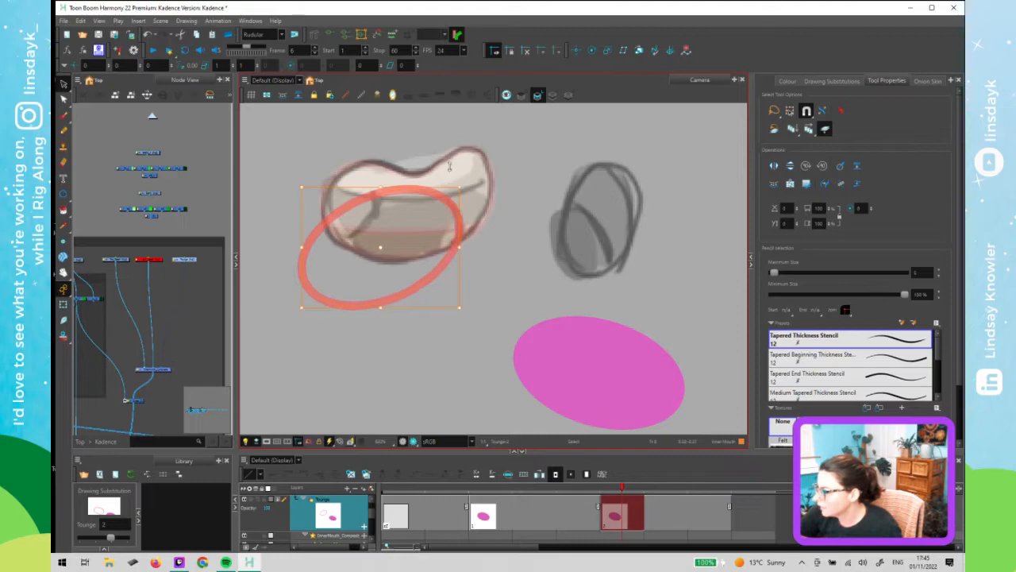
- Reshape the frame 6 tongue outline with the Contour Editor so it curves up under the top teeth sketch
{"action": "key", "text": "alt+q"}
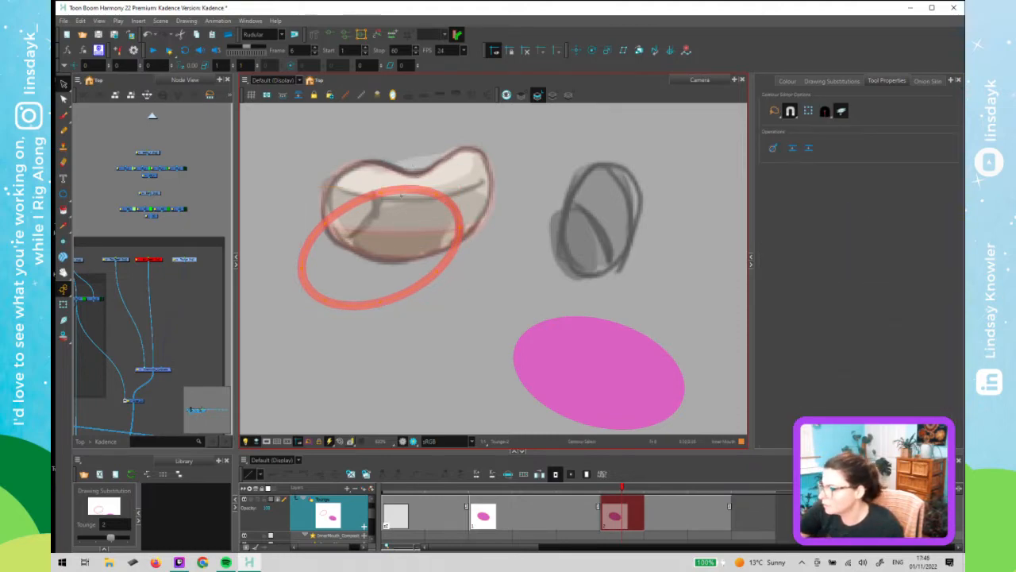
{"action": "left_click_drag", "start_coordinate": [437, 191], "coordinate": [377, 186]}
{"action": "left_click", "coordinate": [381, 192]}
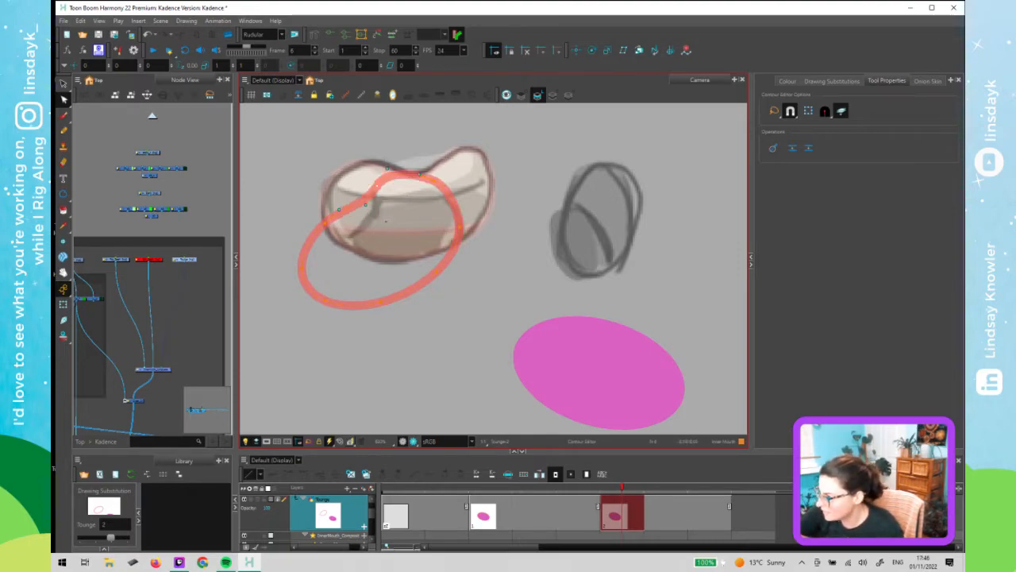
{"action": "left_click", "coordinate": [341, 211]}
{"action": "left_click_drag", "start_coordinate": [324, 223], "coordinate": [339, 240]}
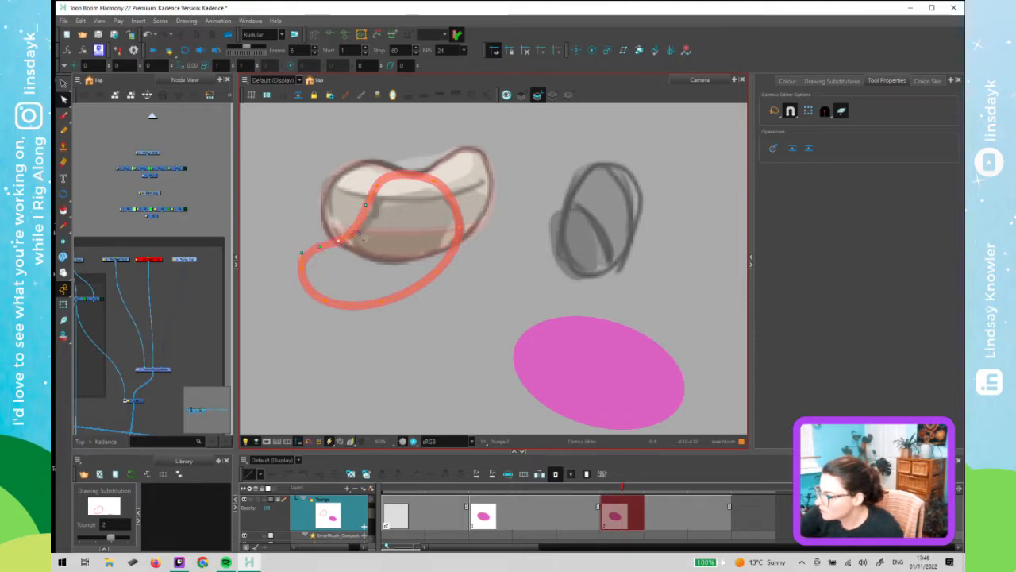
{"action": "left_click", "coordinate": [377, 186]}
{"action": "left_click_drag", "start_coordinate": [365, 205], "coordinate": [369, 216]}
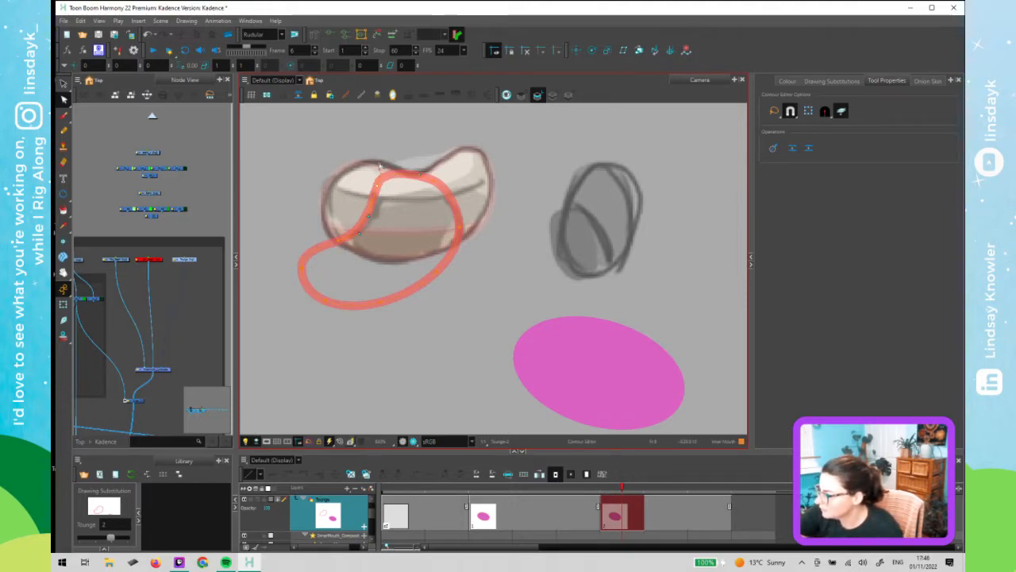
{"action": "left_click", "coordinate": [417, 153]}
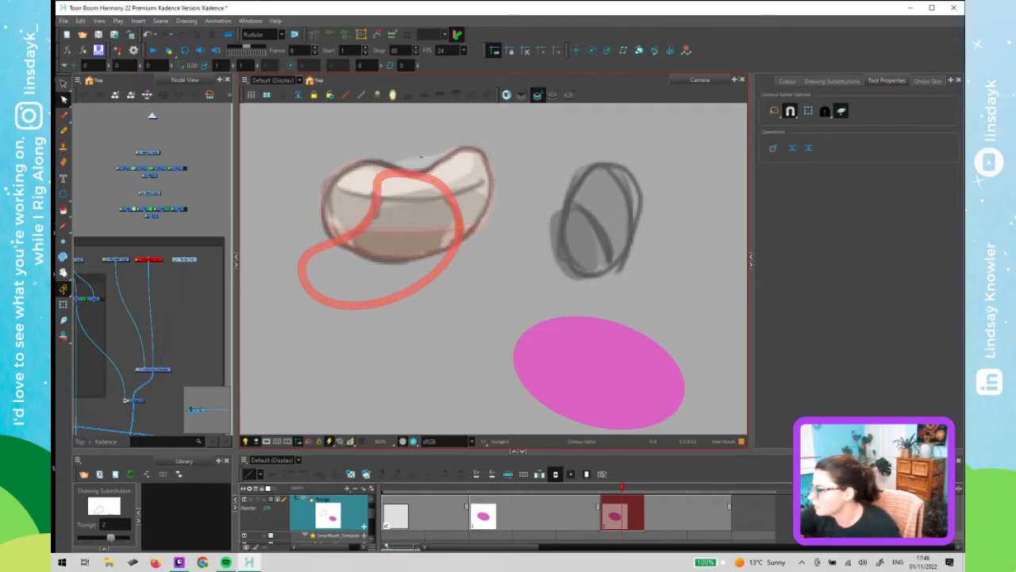
{"action": "left_click", "coordinate": [417, 174]}
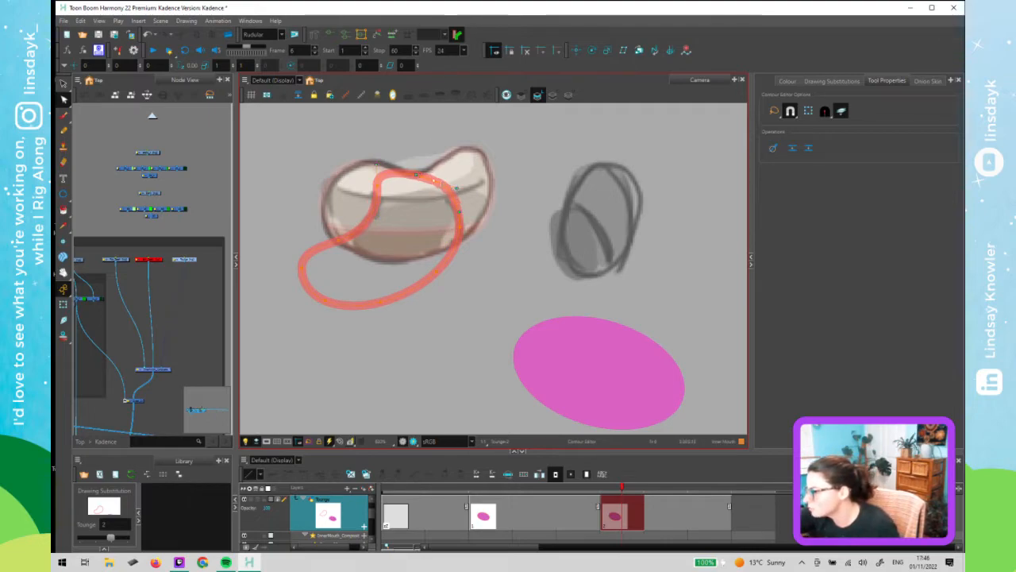
{"action": "left_click_drag", "start_coordinate": [457, 189], "coordinate": [456, 184]}
{"action": "left_click", "coordinate": [463, 177]}
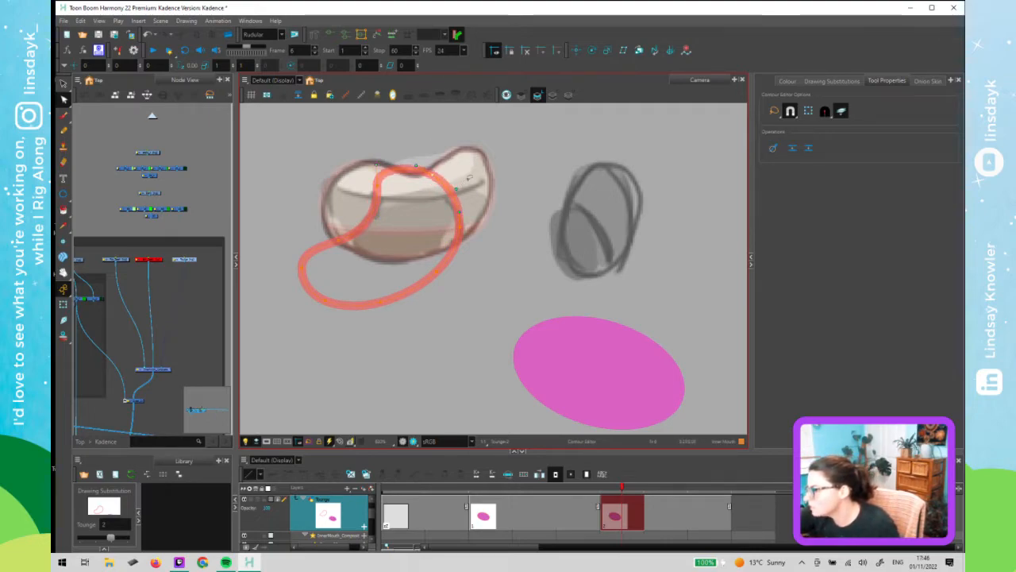
{"action": "left_click", "coordinate": [459, 227]}
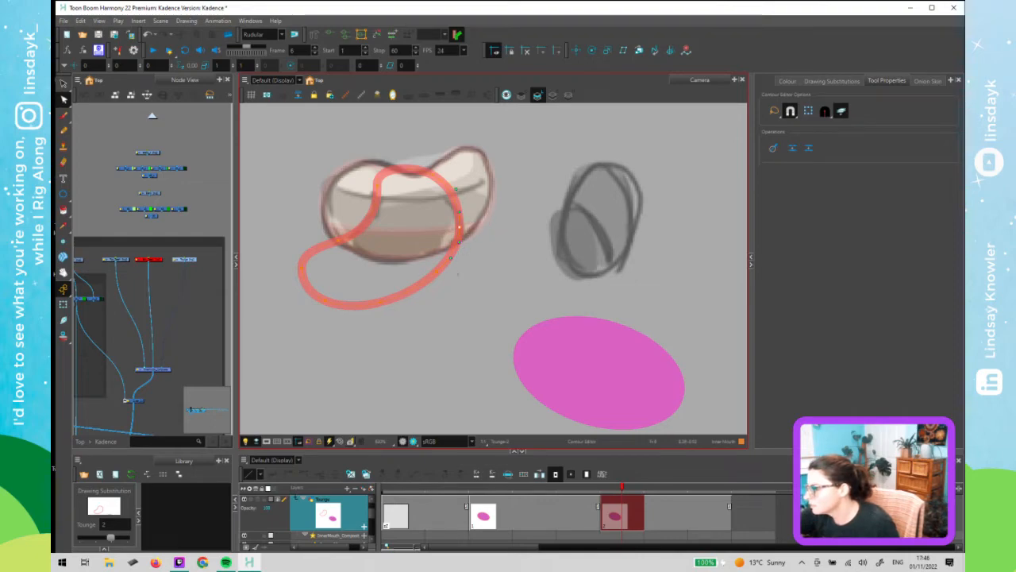
{"action": "left_click", "coordinate": [435, 273]}
{"action": "left_click", "coordinate": [463, 247]}
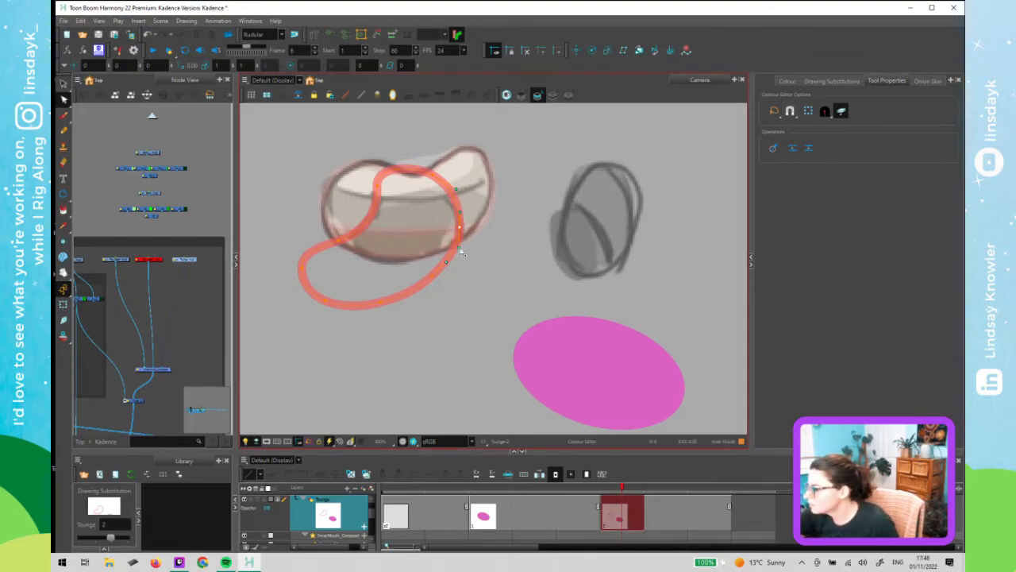
{"action": "left_click", "coordinate": [495, 272]}
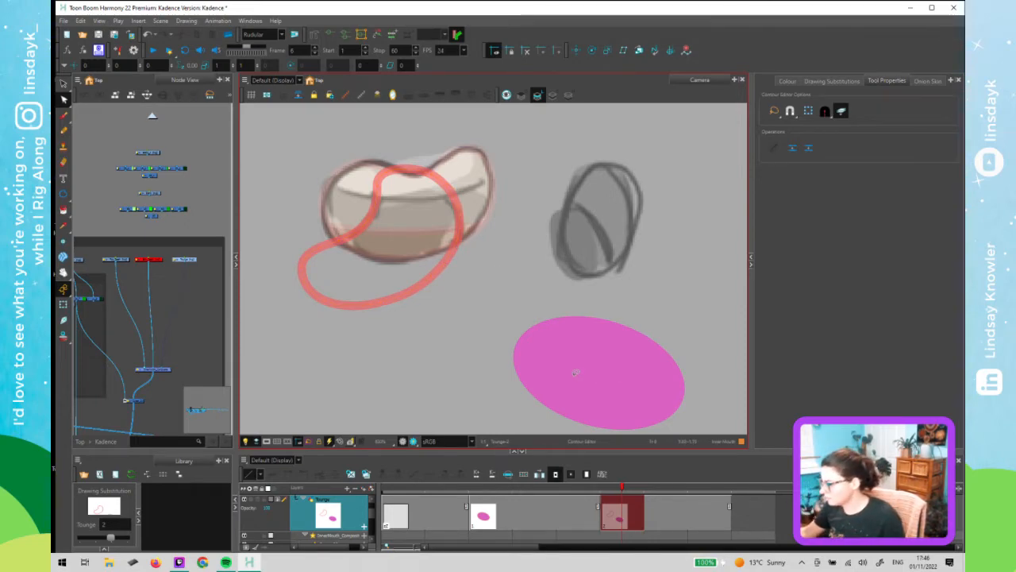
{"action": "left_click", "coordinate": [427, 163]}
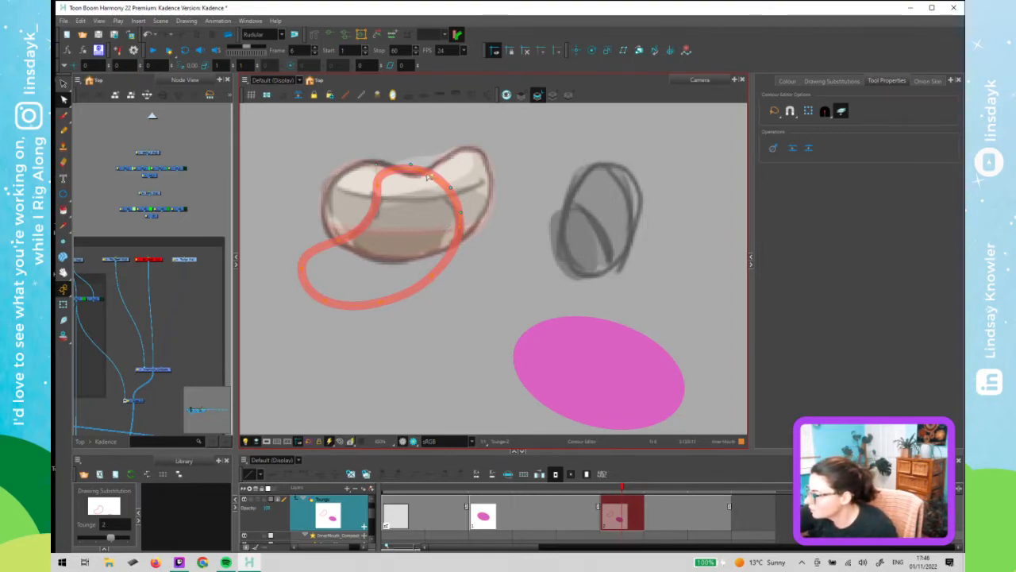
{"action": "left_click_drag", "start_coordinate": [436, 180], "coordinate": [427, 179]}
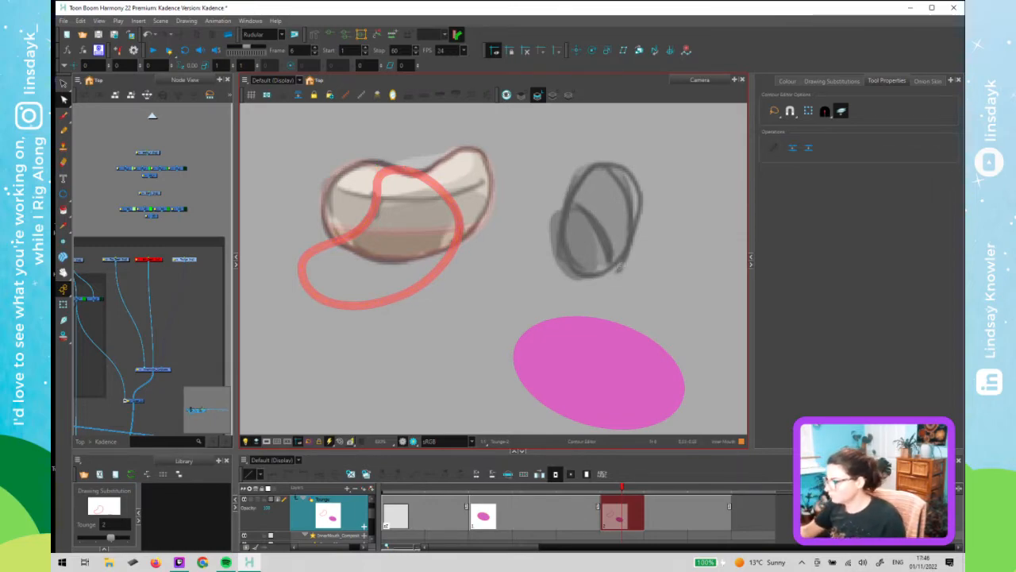
- Fill the reshaped tongue outline with the pink tongue colour and delete the old pink fill
{"action": "key", "text": "d"}
{"action": "left_click", "coordinate": [613, 366]}
{"action": "key", "text": "i"}
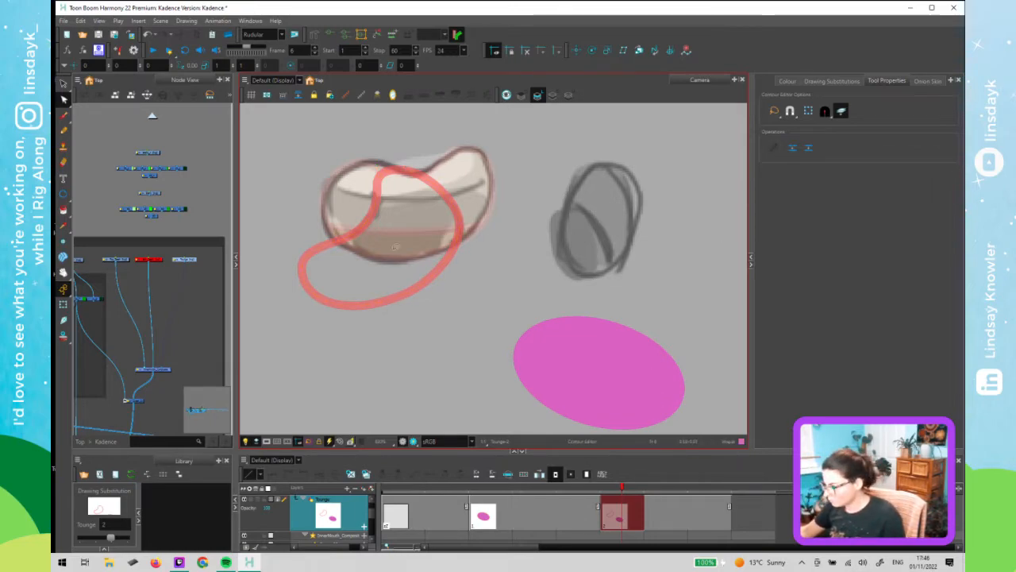
{"action": "left_click", "coordinate": [405, 238]}
{"action": "key", "text": "alt+s"}
{"action": "left_click", "coordinate": [573, 344]}
{"action": "key", "text": "Delete"}
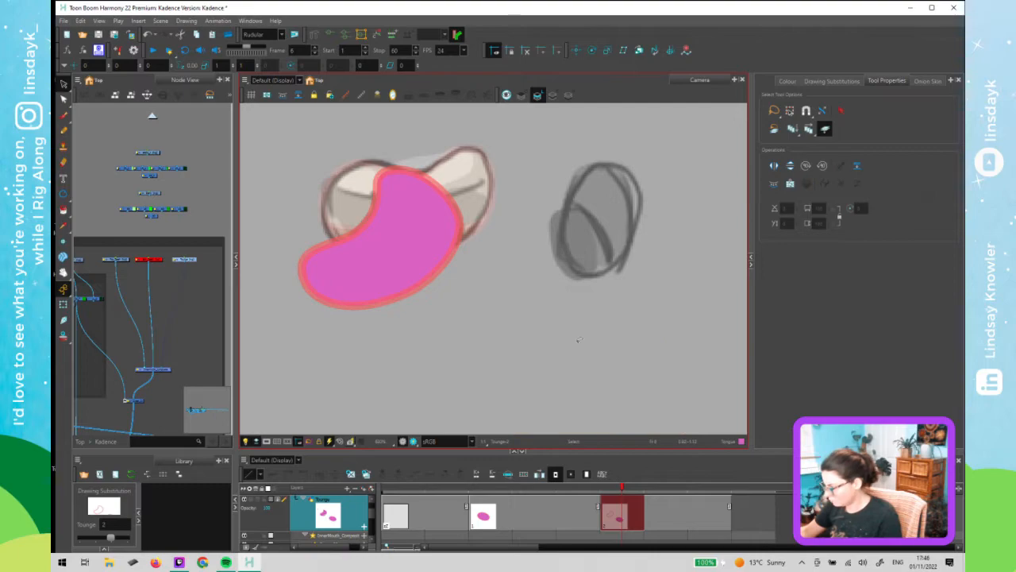
- Zoom out and review the frame 6 mouth with its new tongue
{"action": "key", "text": "shift+t"}
{"action": "scroll", "coordinate": [474, 336], "scroll_direction": "down", "scroll_amount": 2}
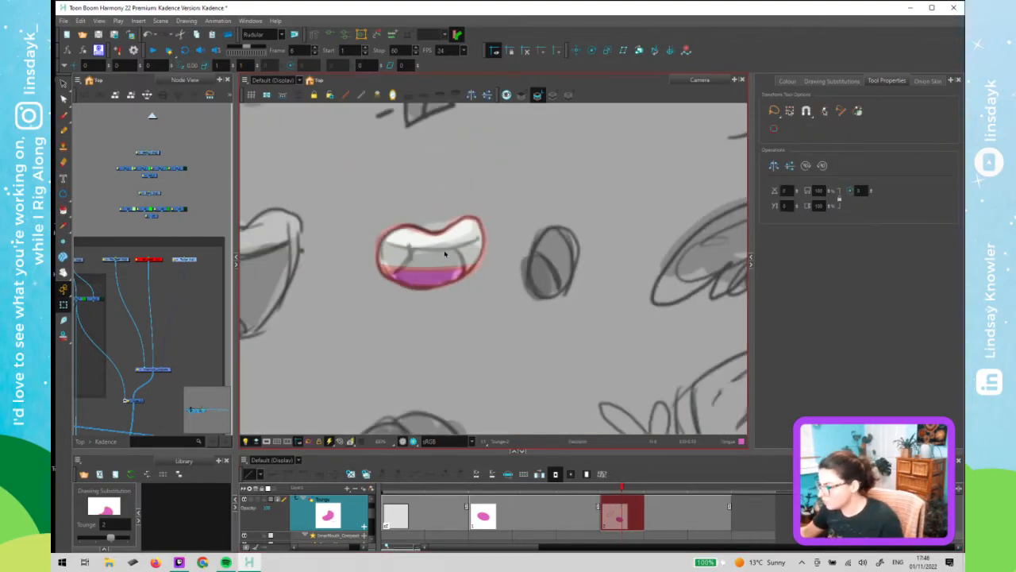
{"action": "key", "text": "alt+s"}
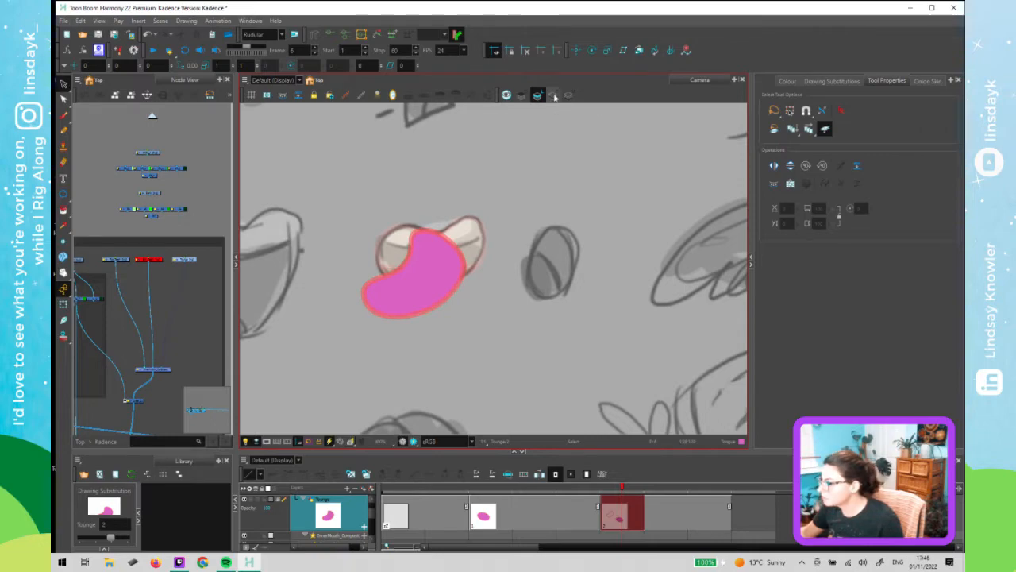
{"action": "left_click", "coordinate": [553, 95]}
{"action": "left_click", "coordinate": [537, 96]}
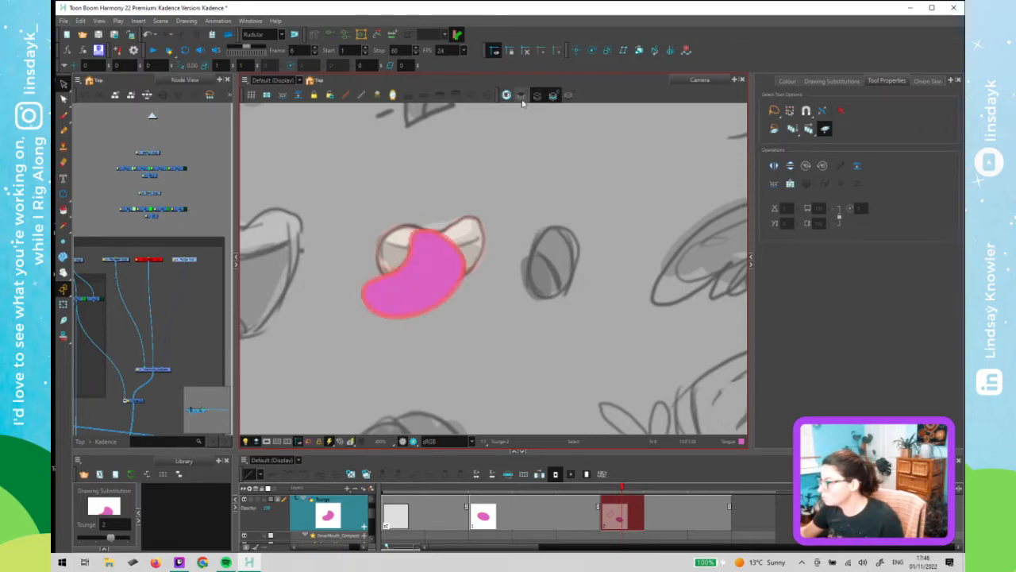
{"action": "left_click", "coordinate": [510, 190]}
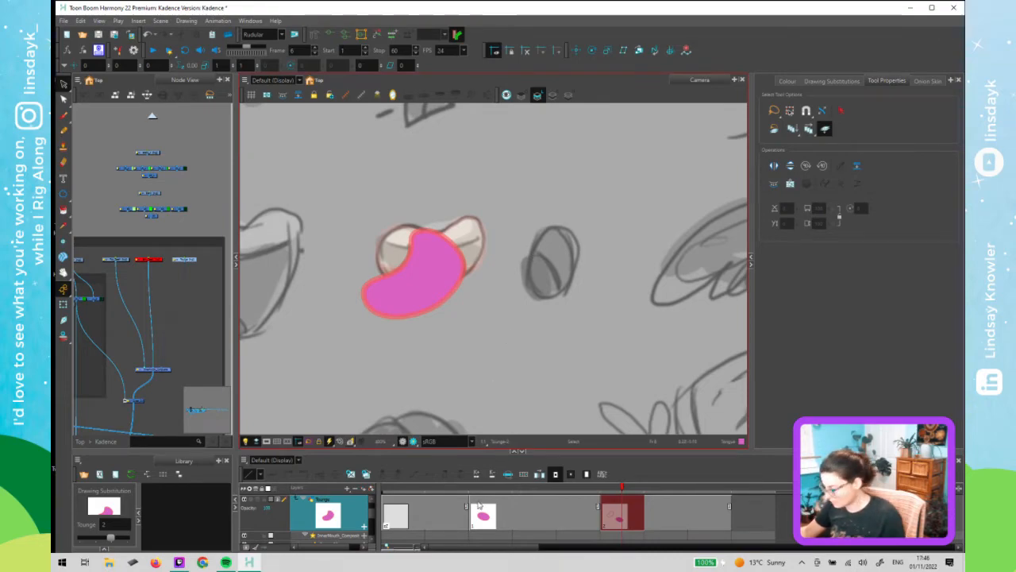
{"action": "left_click", "coordinate": [627, 499]}
{"action": "left_click", "coordinate": [552, 383]}
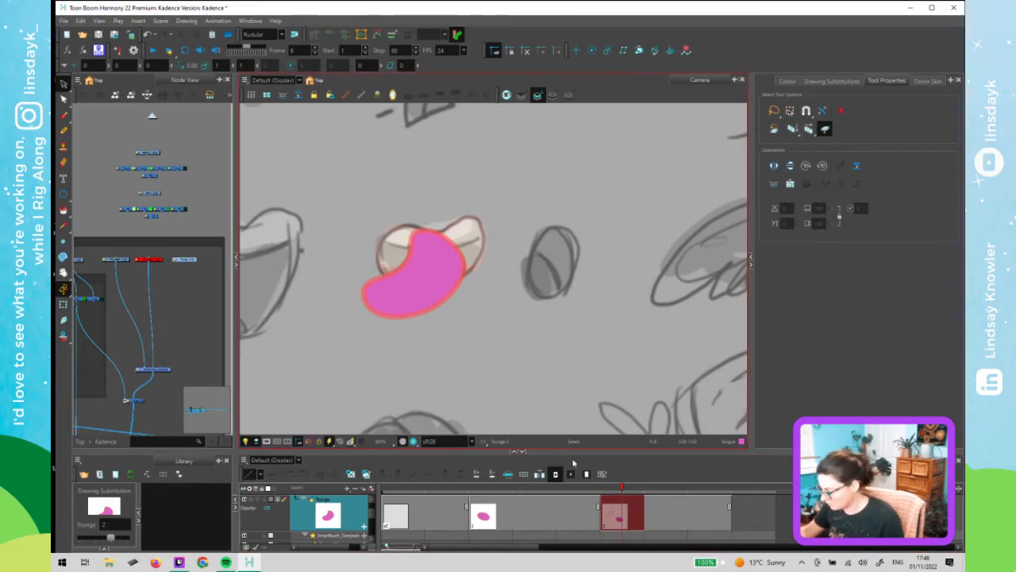
{"action": "key", "text": "shift+t"}
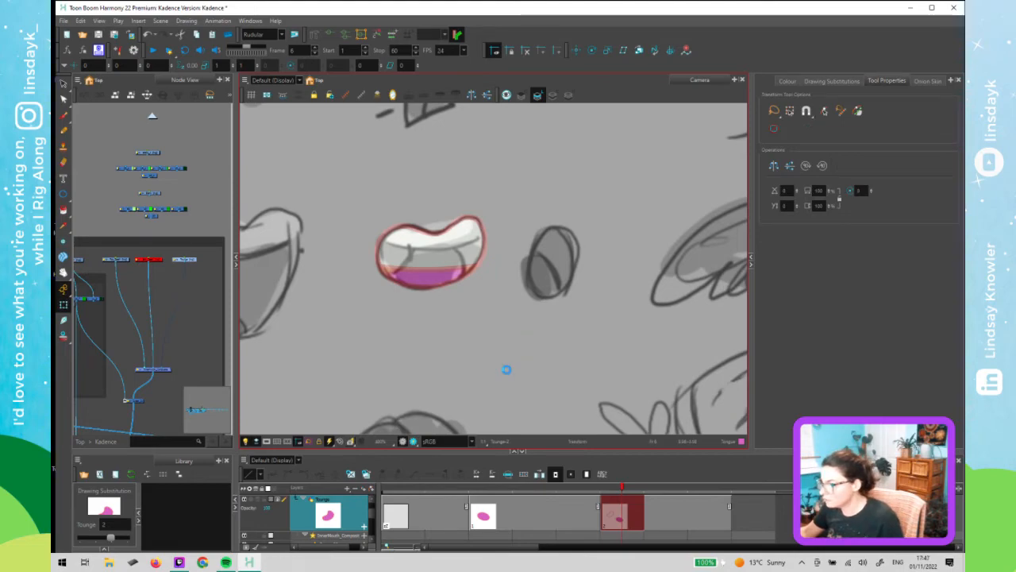
{"action": "left_click", "coordinate": [605, 504]}
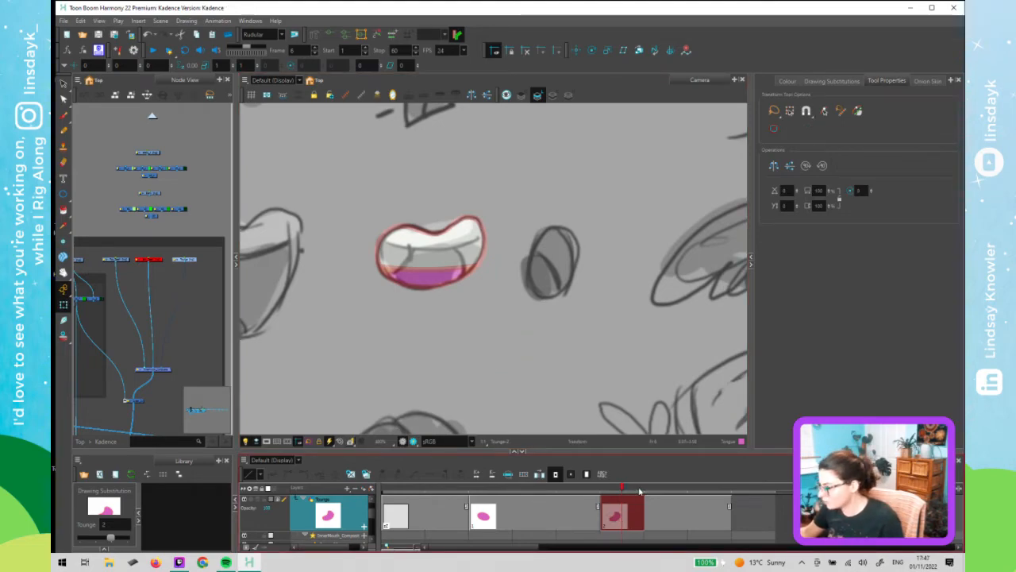
- Go to frame 7, select the tongue drawing and swap it to substitution 1
{"action": "left_click", "coordinate": [649, 492]}
{"action": "left_click", "coordinate": [430, 274]}
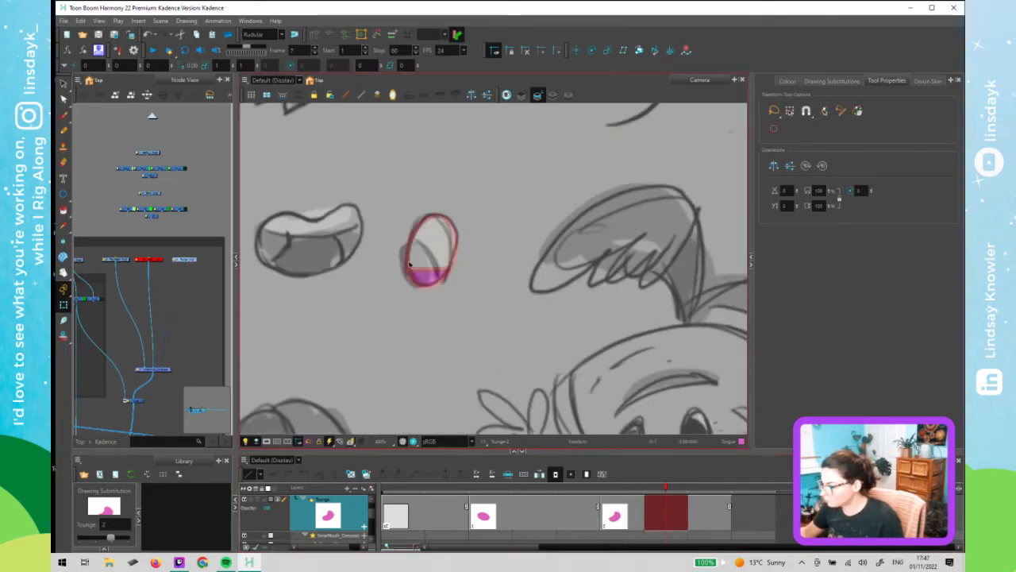
{"action": "left_click", "coordinate": [430, 257]}
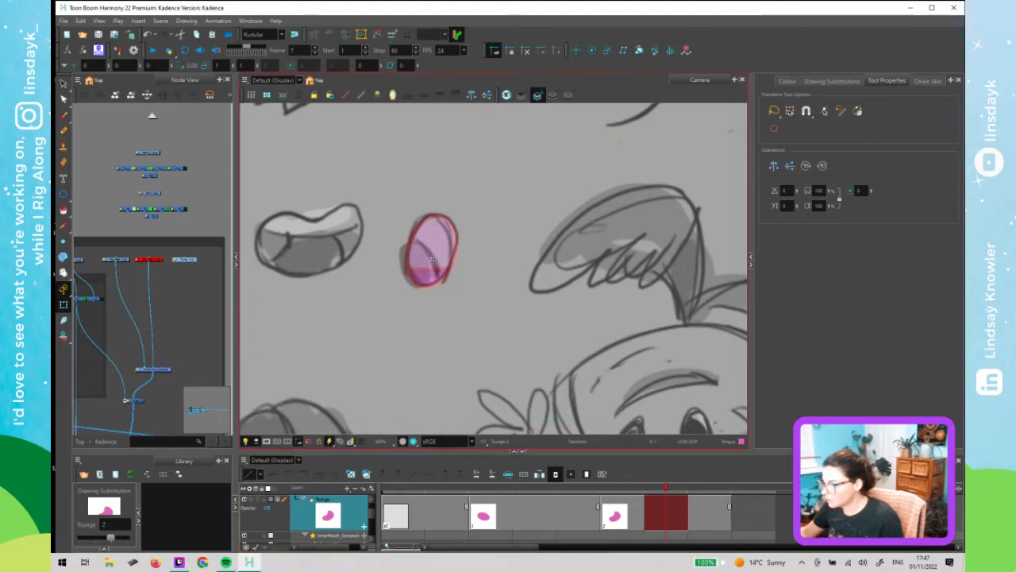
{"action": "middle_click", "coordinate": [204, 270]}
{"action": "key", "text": "d"}
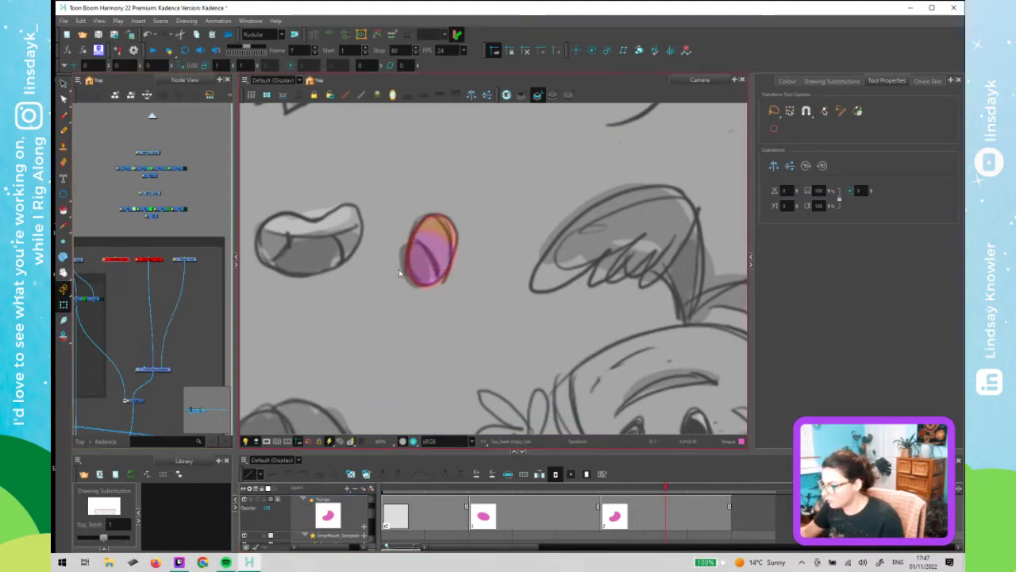
{"action": "left_click", "coordinate": [434, 258]}
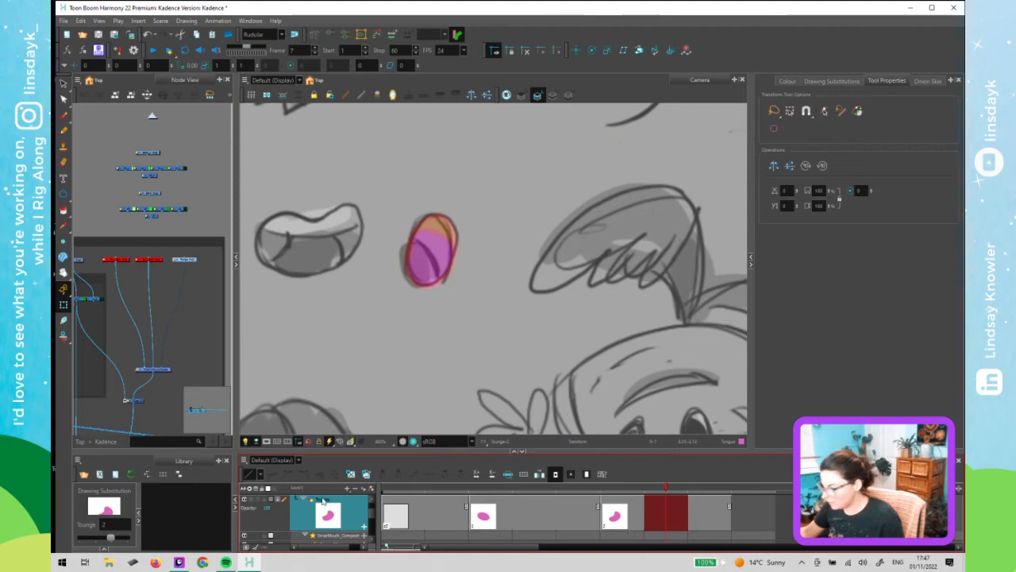
{"action": "left_click_drag", "start_coordinate": [108, 536], "coordinate": [97, 537]}
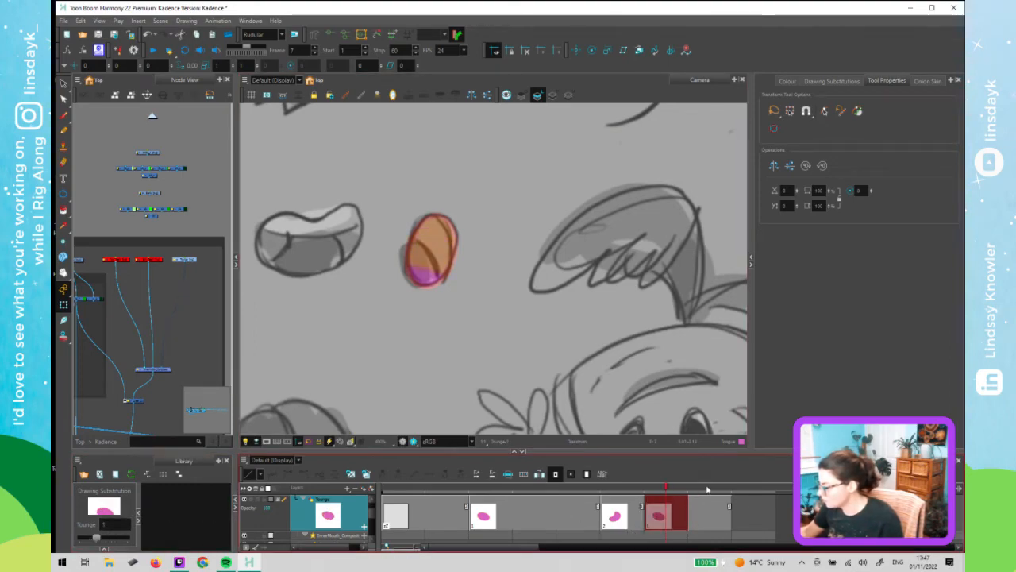
- Select the frame 8 tongue cell and switch it to the blank substitution
{"action": "left_click", "coordinate": [704, 525]}
{"action": "left_click_drag", "start_coordinate": [97, 538], "coordinate": [129, 541]}
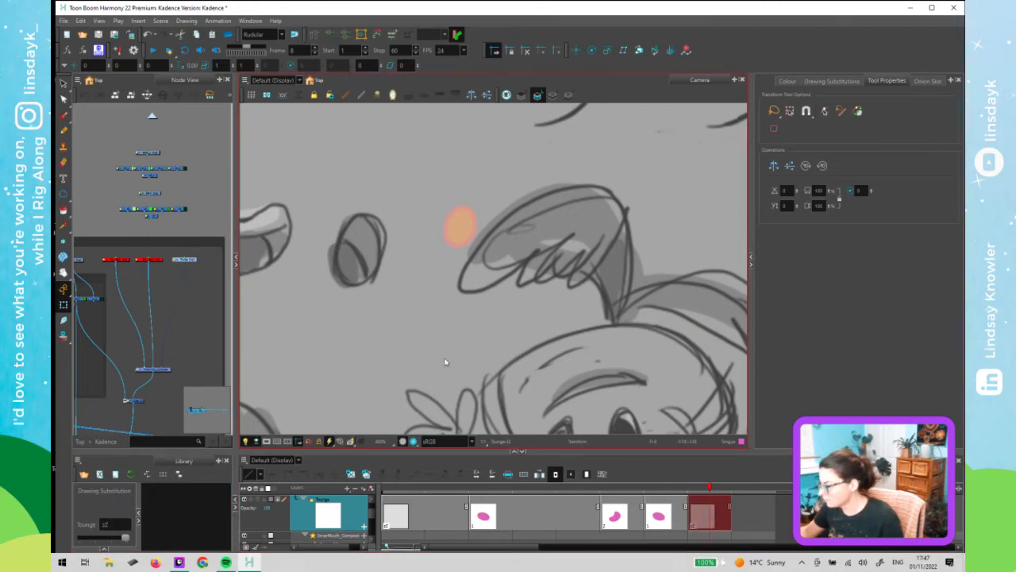
{"action": "left_click", "coordinate": [447, 362]}
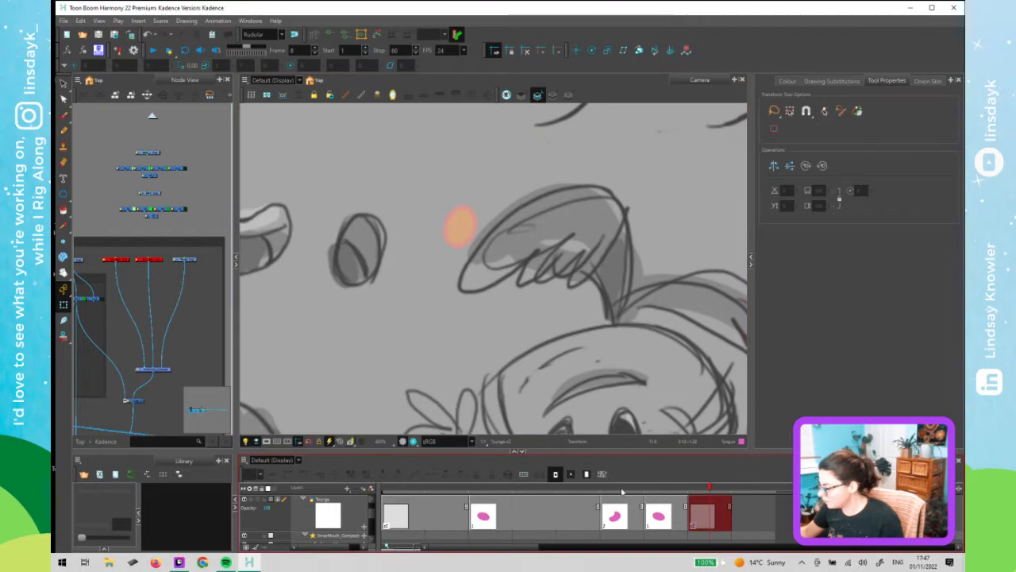
- Return to frame 1 and open the Face group in the node view
{"action": "left_click_drag", "start_coordinate": [708, 487], "coordinate": [364, 496]}
{"action": "left_click", "coordinate": [375, 365]}
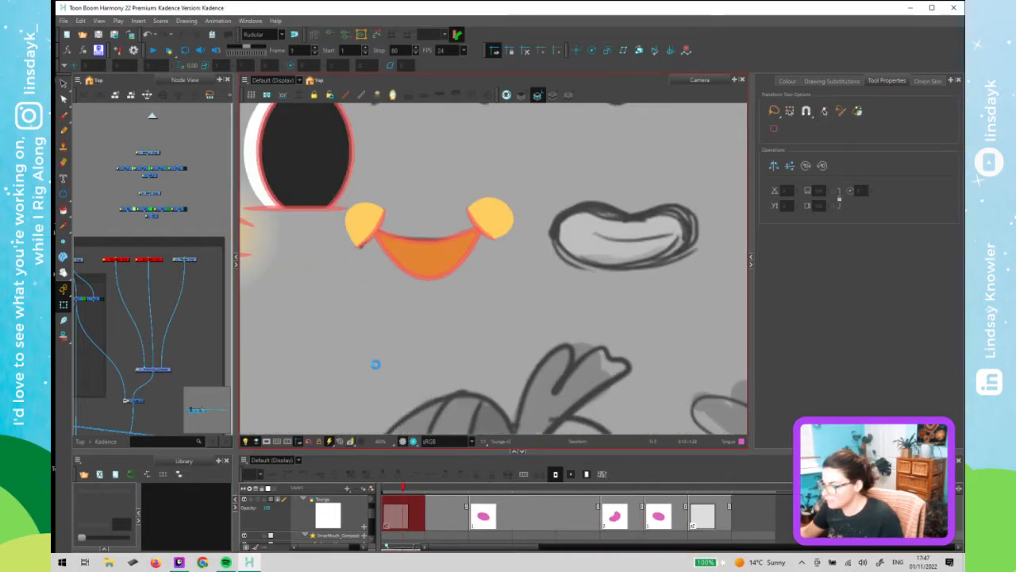
{"action": "left_click", "coordinate": [175, 282]}
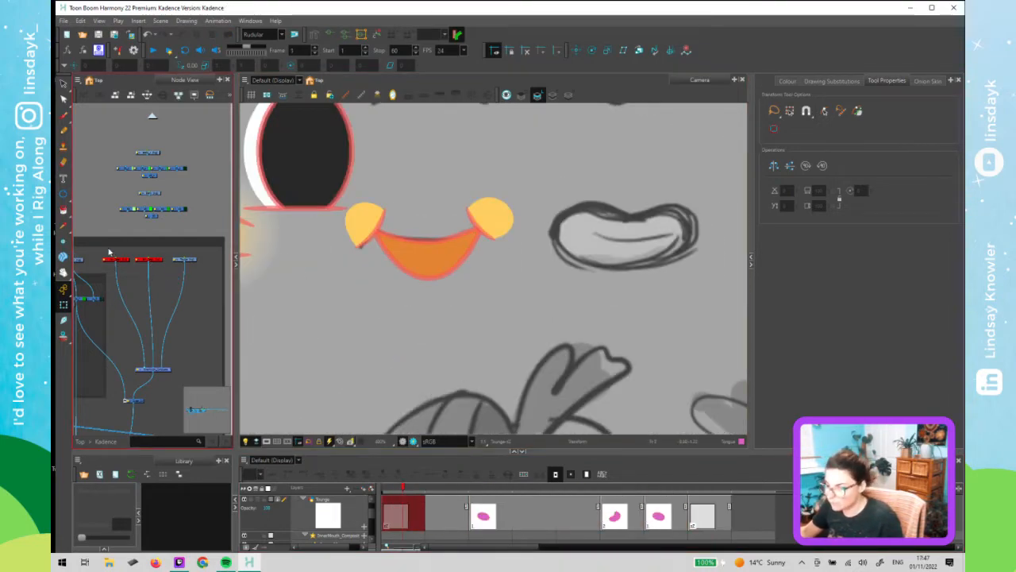
{"action": "mouse_move", "coordinate": [168, 278]}
{"action": "left_mouse_down"}
{"action": "mouse_move", "coordinate": [109, 252]}
{"action": "mouse_move", "coordinate": [197, 294]}
{"action": "left_mouse_up"}
{"action": "scroll", "coordinate": [110, 251], "scroll_direction": "down", "scroll_amount": 3}
{"action": "left_click", "coordinate": [85, 246]}
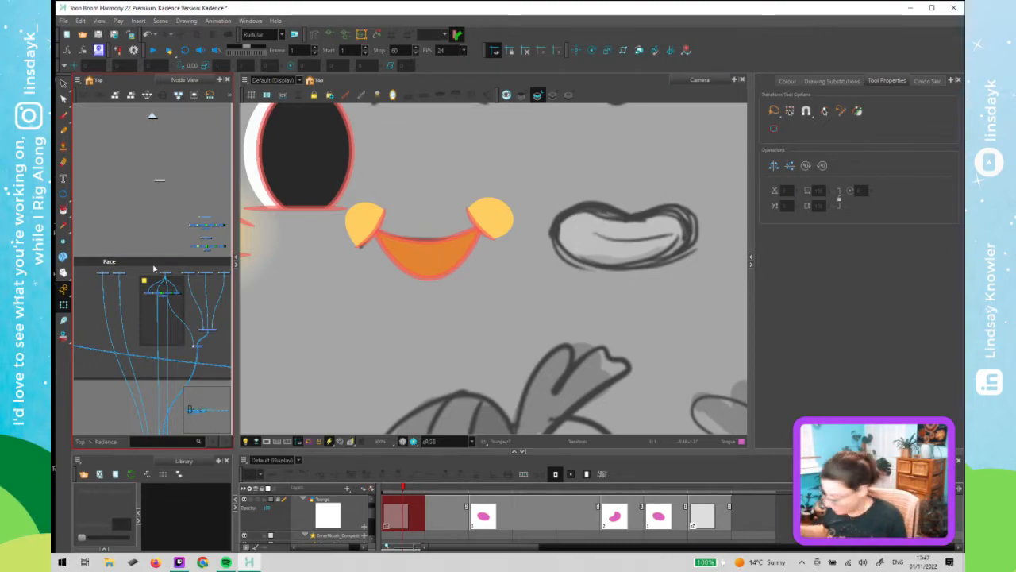
{"action": "left_click", "coordinate": [315, 334]}
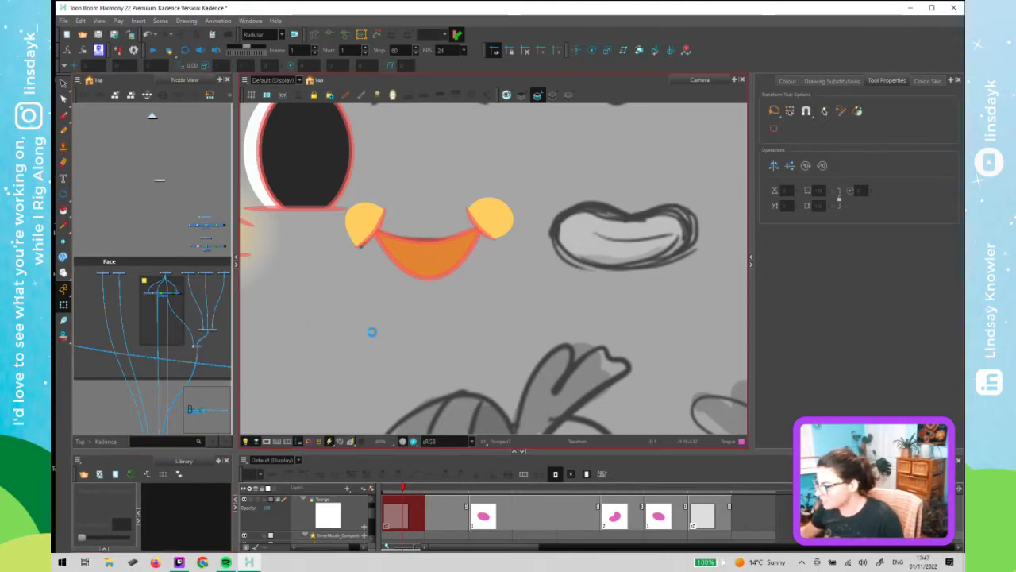
- Go to frame 8 and select the top teeth drawing in the viewer
{"action": "left_click", "coordinate": [710, 521]}
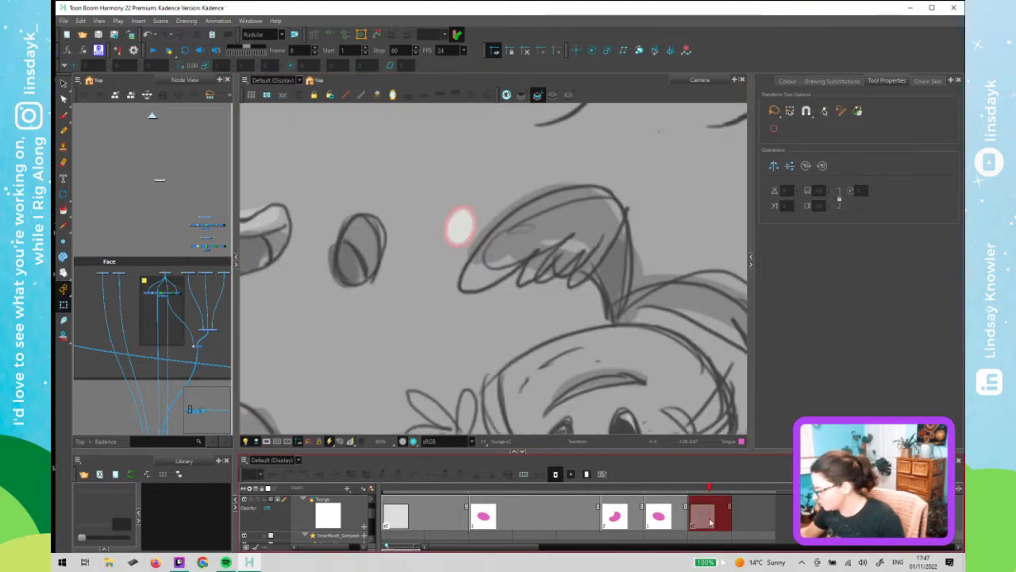
{"action": "left_click", "coordinate": [446, 210]}
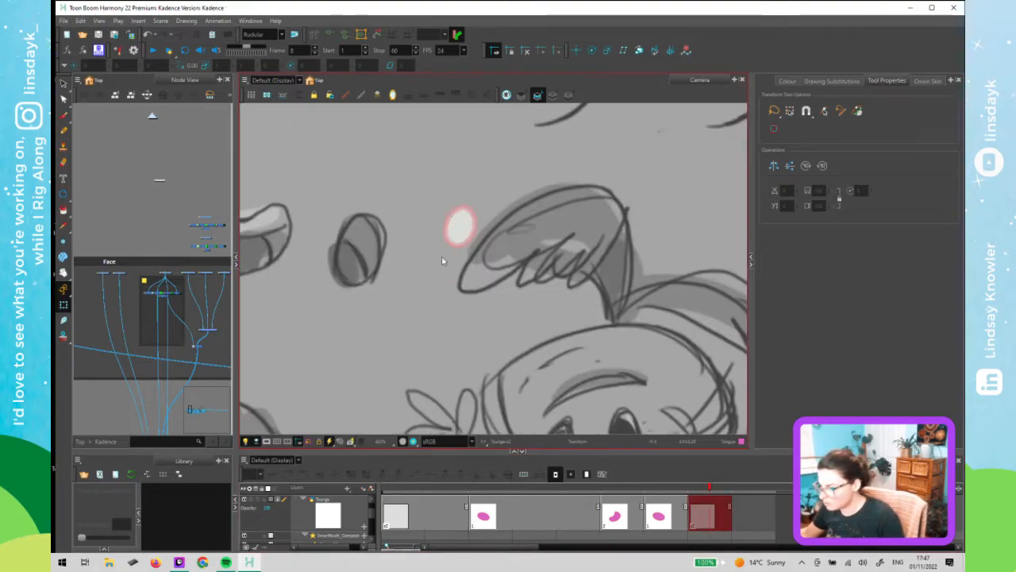
{"action": "left_click", "coordinate": [462, 228]}
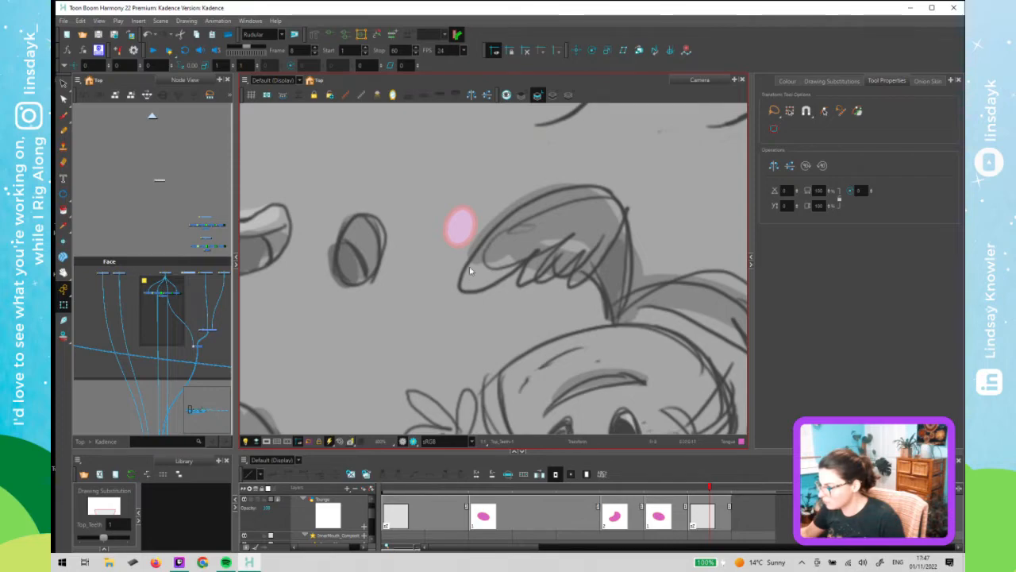
- Select the Mouth node inside the Face group and set the frame 10 mouth to substitution 5
{"action": "left_click", "coordinate": [162, 237]}
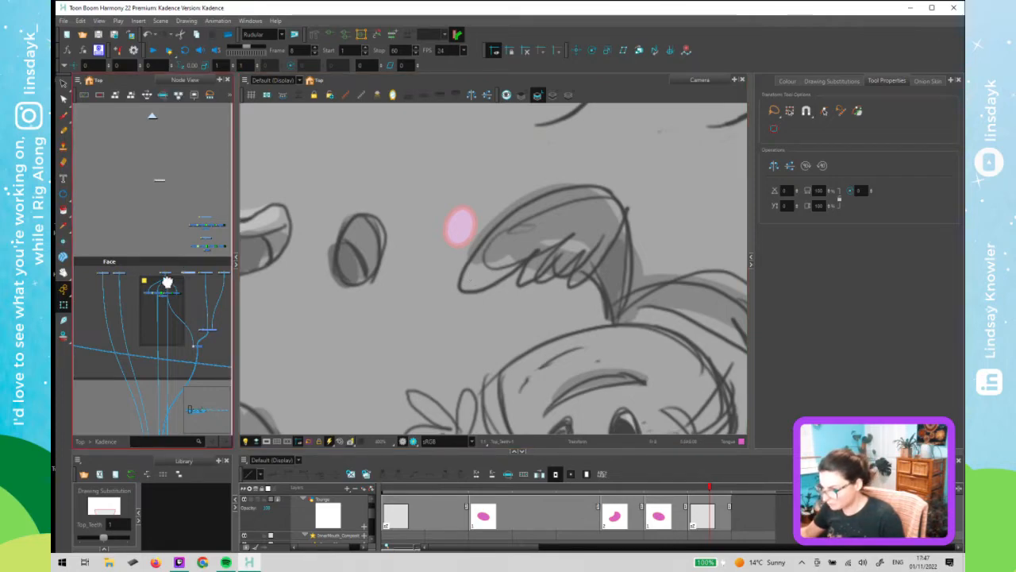
{"action": "left_click_drag", "start_coordinate": [167, 282], "coordinate": [133, 275]}
{"action": "scroll", "coordinate": [139, 266], "scroll_direction": "up", "scroll_amount": 2}
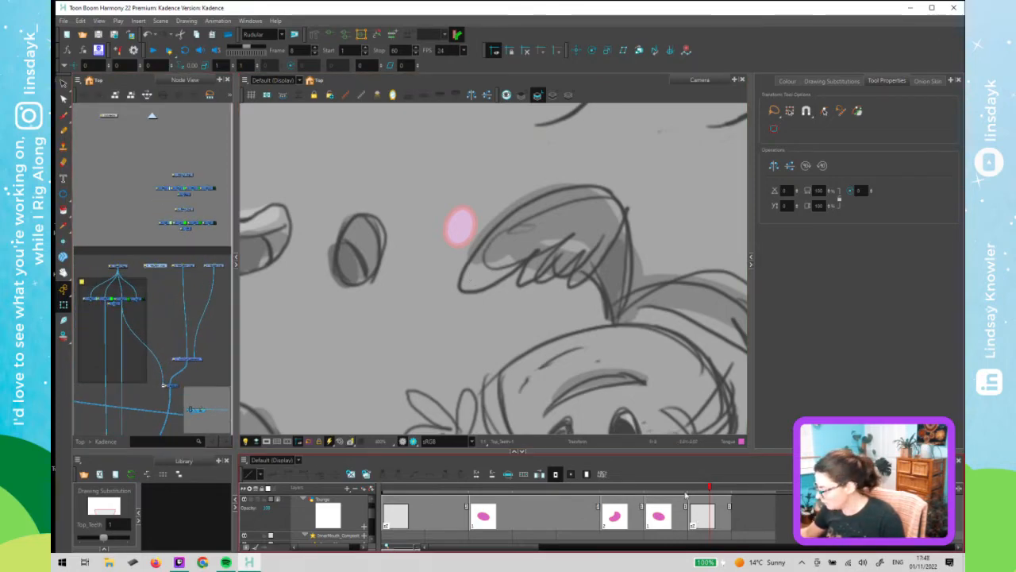
{"action": "scroll", "coordinate": [105, 262], "scroll_direction": "up", "scroll_amount": 2}
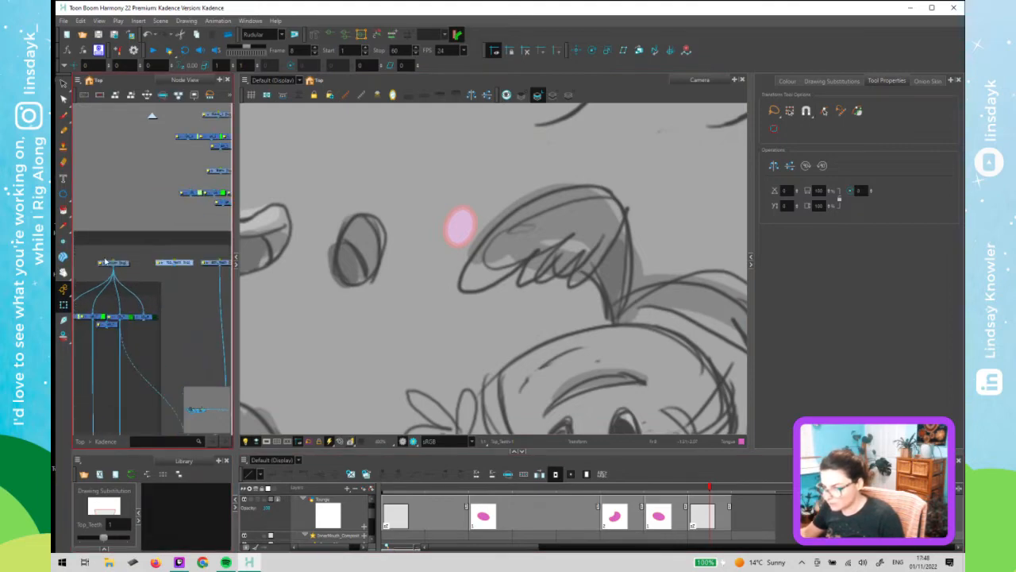
{"action": "left_click", "coordinate": [105, 262]}
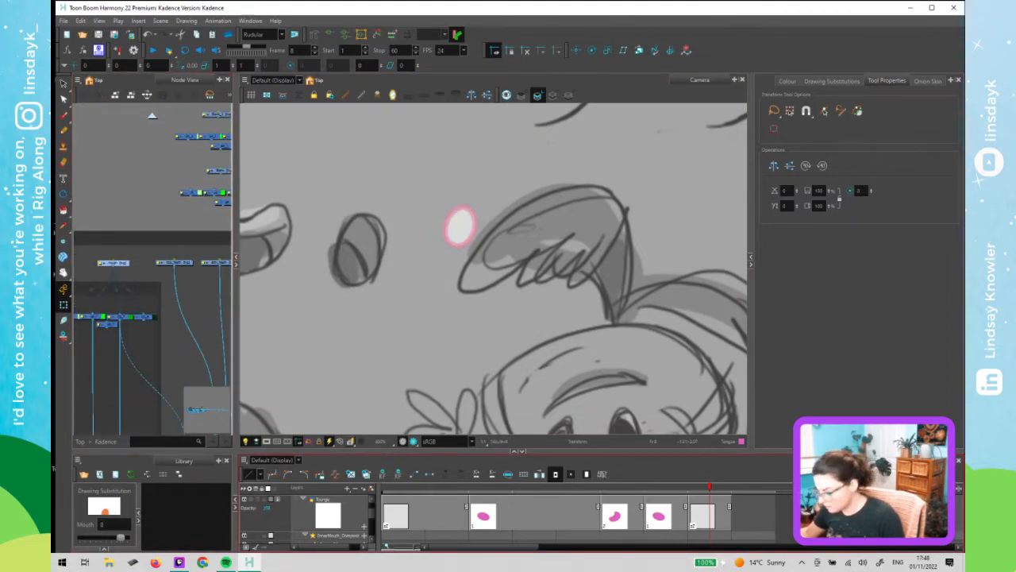
{"action": "left_click", "coordinate": [785, 491]}
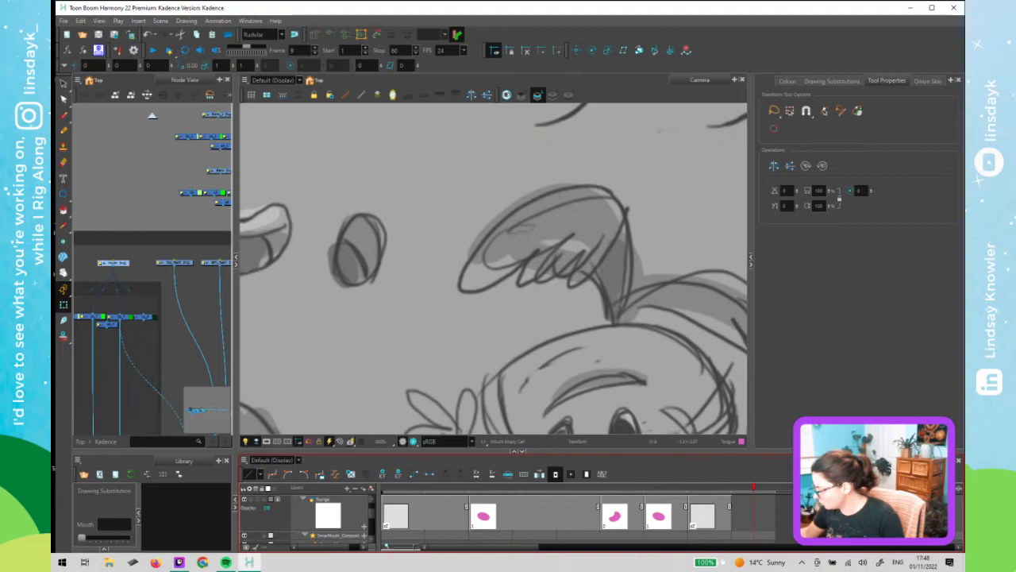
{"action": "mouse_move", "coordinate": [527, 547]}
{"action": "left_mouse_down"}
{"action": "mouse_move", "coordinate": [599, 557]}
{"action": "mouse_move", "coordinate": [569, 560]}
{"action": "mouse_move", "coordinate": [547, 525]}
{"action": "left_mouse_up"}
{"action": "left_click_drag", "start_coordinate": [431, 450], "coordinate": [431, 377]}
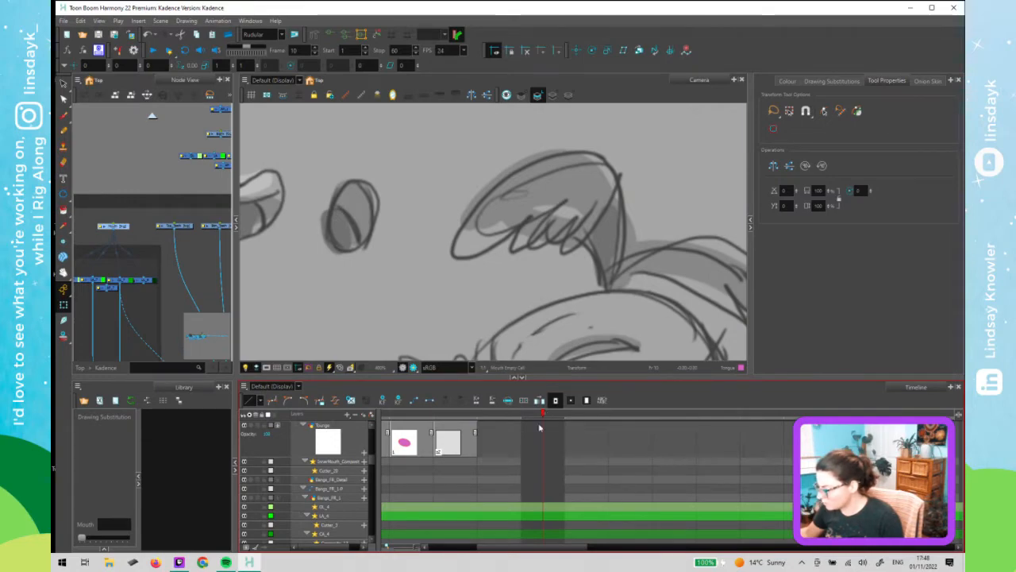
{"action": "left_click_drag", "start_coordinate": [82, 538], "coordinate": [105, 542]}
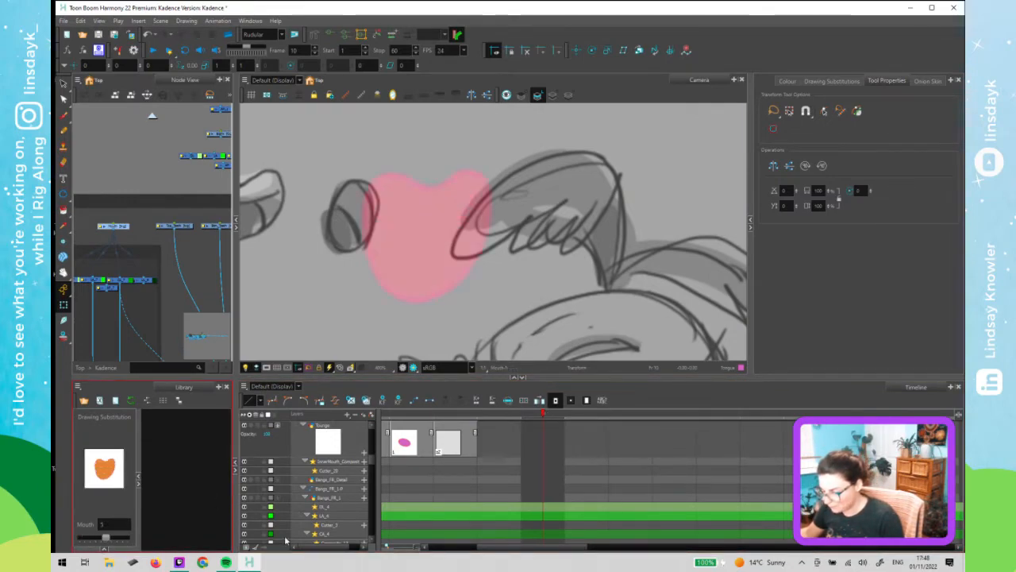
- Set the mouth to substitution 8 on frame 11 and substitution 7 on frame 12
{"action": "left_click", "coordinate": [539, 444]}
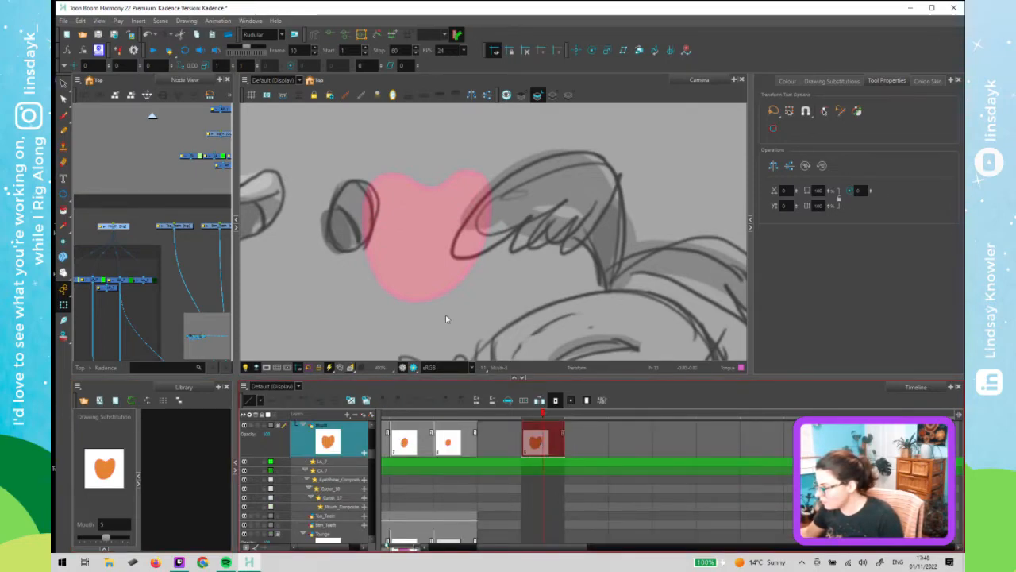
{"action": "left_click", "coordinate": [588, 445]}
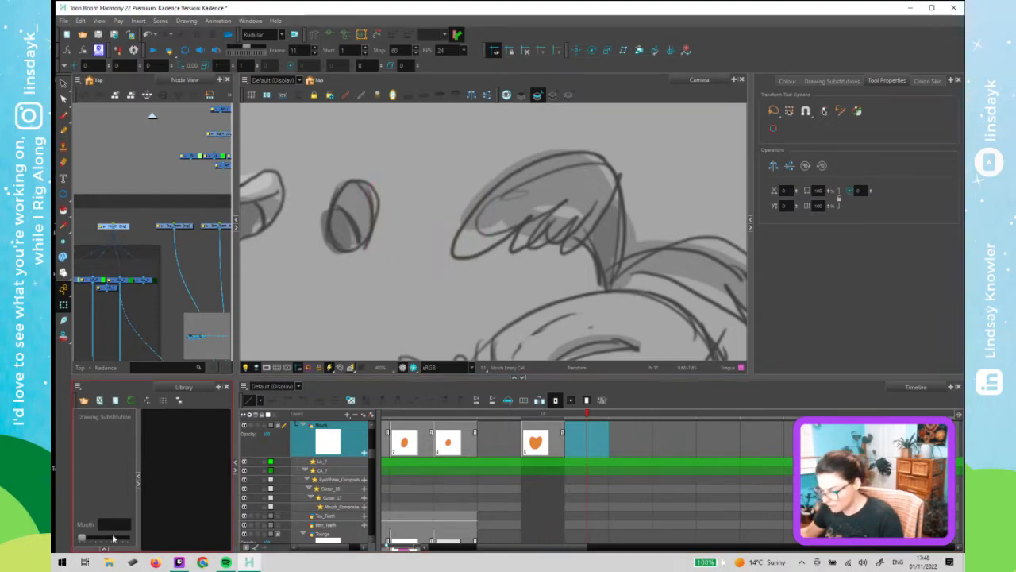
{"action": "left_click_drag", "start_coordinate": [89, 538], "coordinate": [113, 542]}
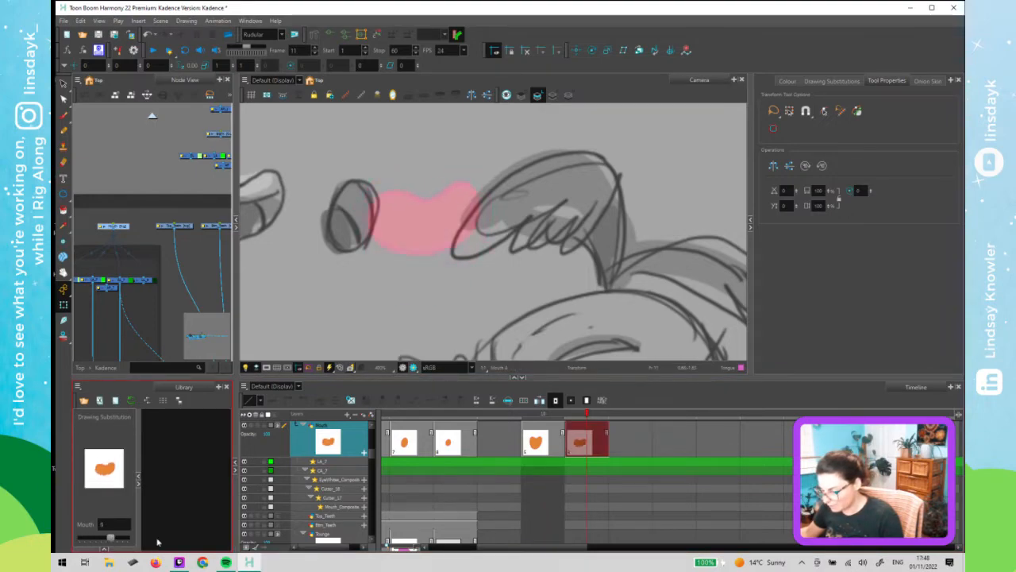
{"action": "key", "text": "period"}
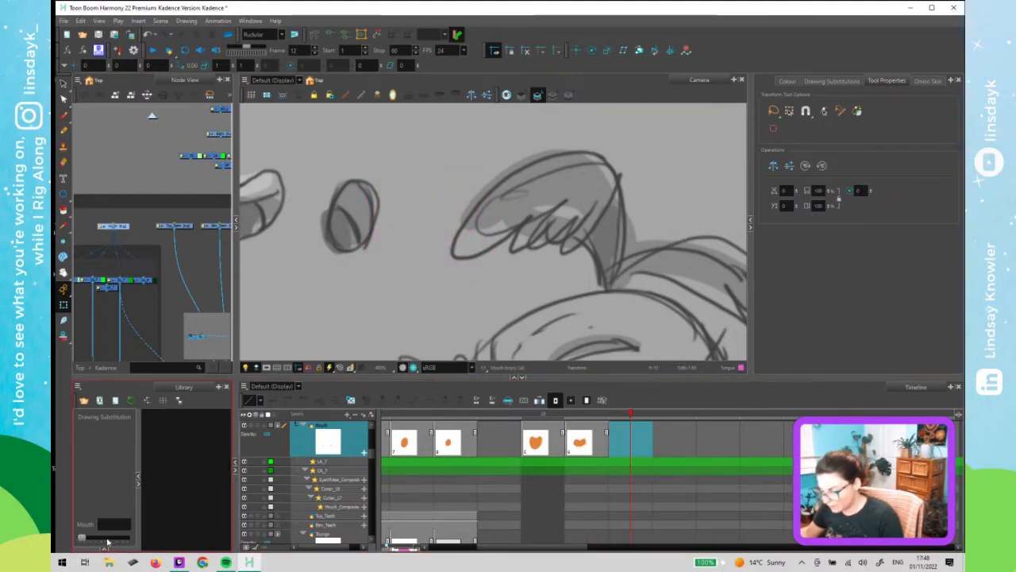
{"action": "left_click_drag", "start_coordinate": [82, 538], "coordinate": [115, 540]}
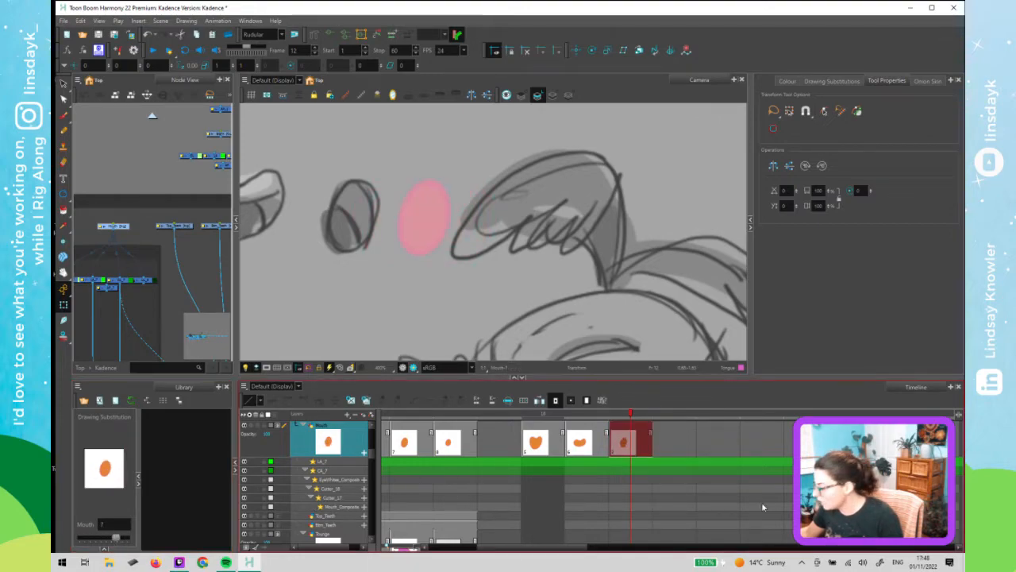
- Duplicate the mouth drawings on frames 10, 11 and 12 as new substitutions
{"action": "mouse_move", "coordinate": [615, 417]}
{"action": "left_mouse_down"}
{"action": "mouse_move", "coordinate": [544, 420]}
{"action": "mouse_move", "coordinate": [621, 421]}
{"action": "mouse_move", "coordinate": [564, 428]}
{"action": "left_mouse_up"}
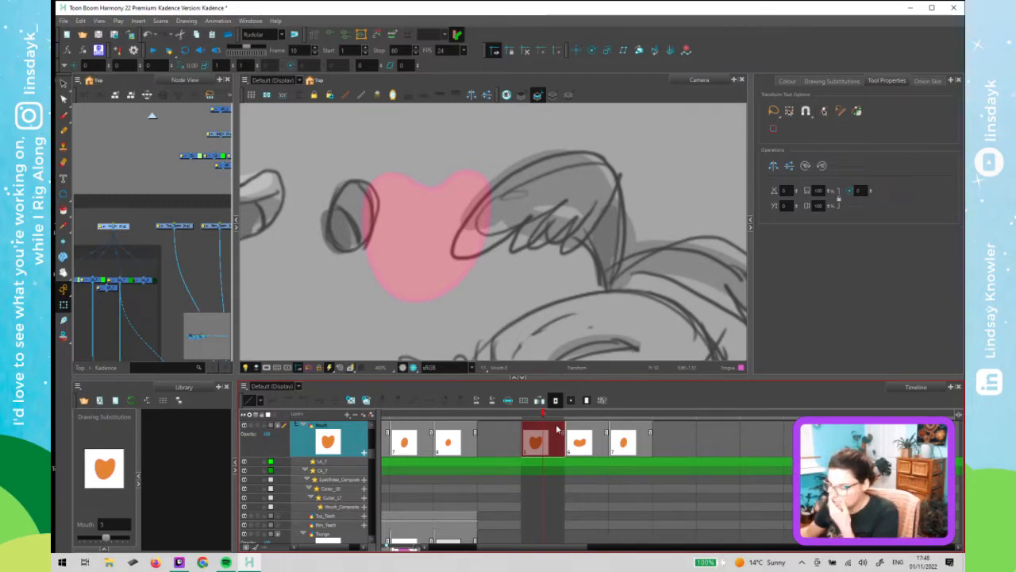
{"action": "mouse_move", "coordinate": [575, 416]}
{"action": "left_mouse_down"}
{"action": "mouse_move", "coordinate": [623, 417]}
{"action": "mouse_move", "coordinate": [546, 428]}
{"action": "left_mouse_up"}
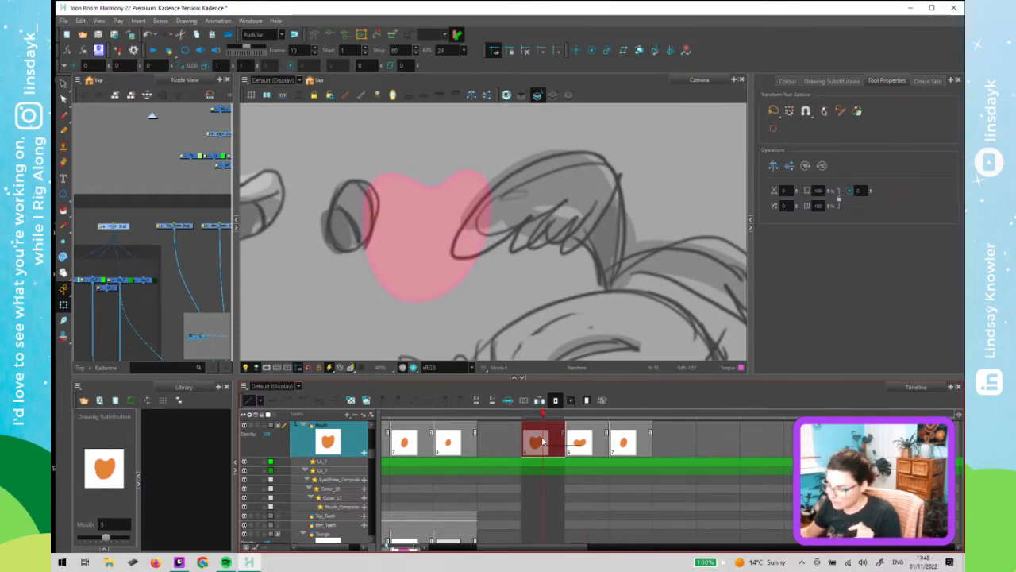
{"action": "left_click", "coordinate": [367, 401]}
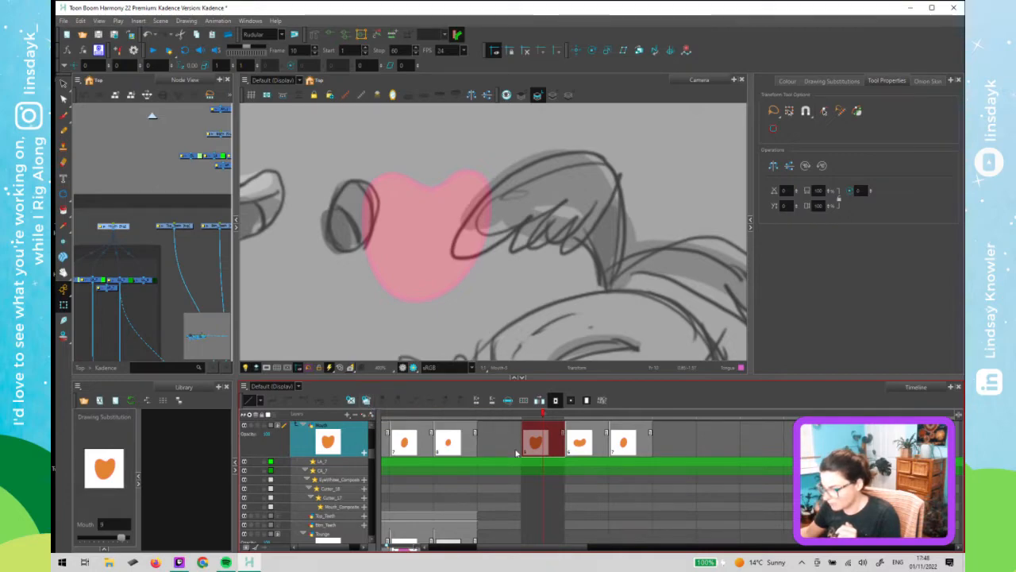
{"action": "left_click", "coordinate": [592, 452]}
{"action": "left_click", "coordinate": [367, 401]}
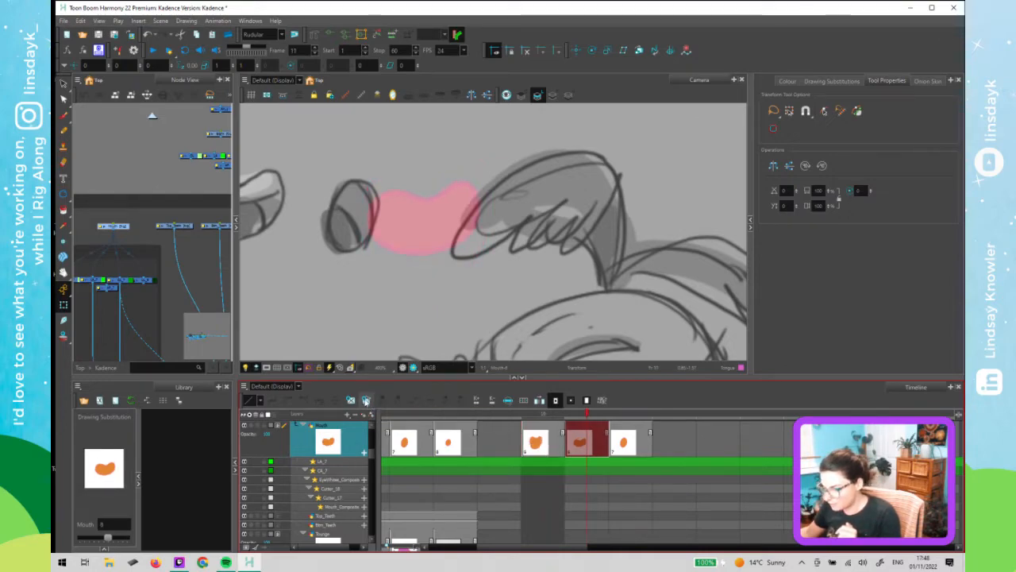
{"action": "left_click", "coordinate": [624, 443]}
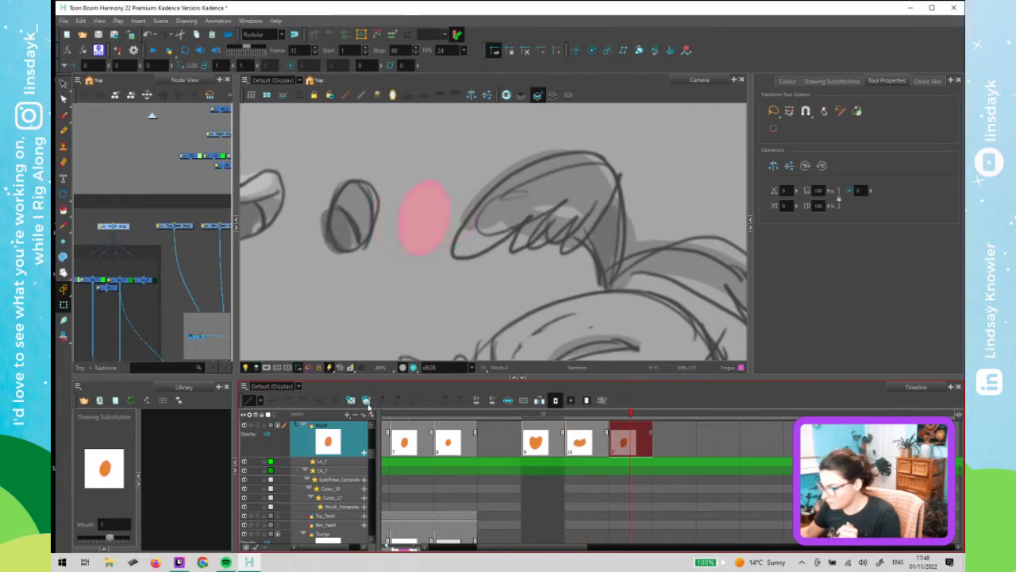
{"action": "left_click", "coordinate": [366, 401]}
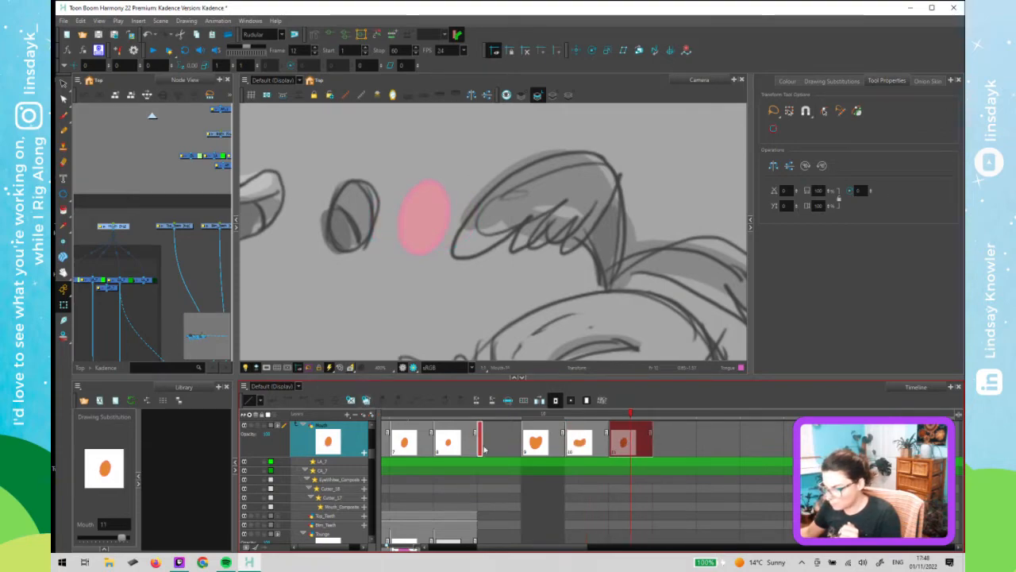
- Review the mouth cells around frames 9 to 12 in the timeline
{"action": "mouse_move", "coordinate": [610, 418]}
{"action": "left_mouse_down"}
{"action": "mouse_move", "coordinate": [548, 422]}
{"action": "mouse_move", "coordinate": [635, 422]}
{"action": "mouse_move", "coordinate": [555, 430]}
{"action": "mouse_move", "coordinate": [609, 433]}
{"action": "left_mouse_up"}
{"action": "left_click", "coordinate": [627, 433]}
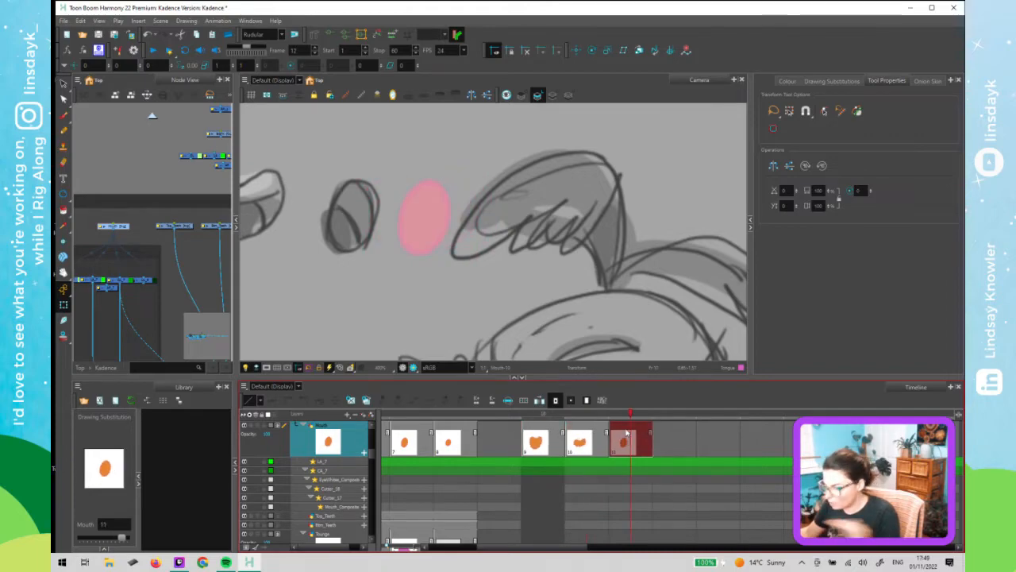
{"action": "left_click", "coordinate": [553, 433]}
{"action": "left_click", "coordinate": [586, 441]}
{"action": "left_click", "coordinate": [622, 444]}
{"action": "left_click", "coordinate": [576, 447]}
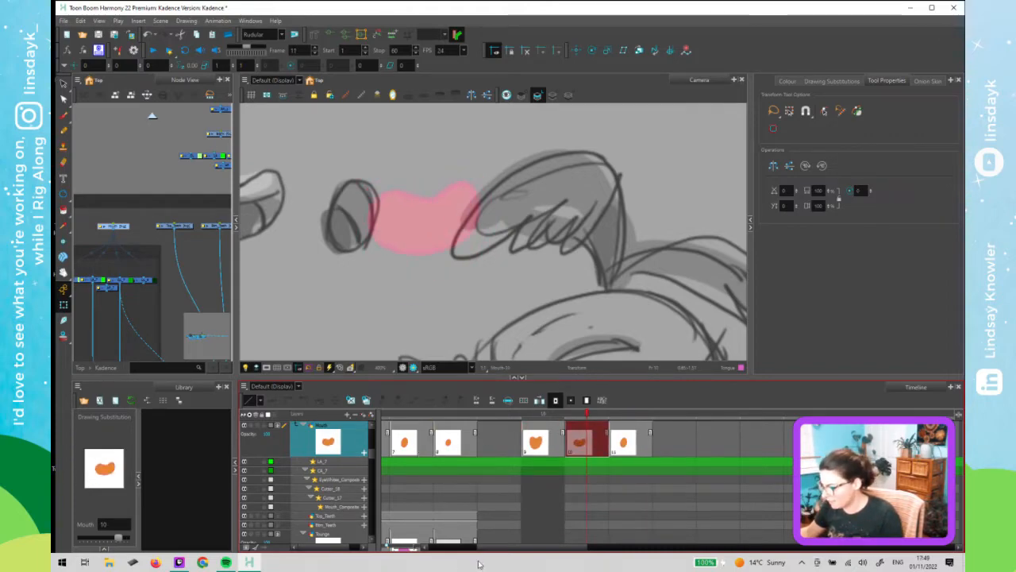
{"action": "left_click_drag", "start_coordinate": [489, 551], "coordinate": [441, 551]}
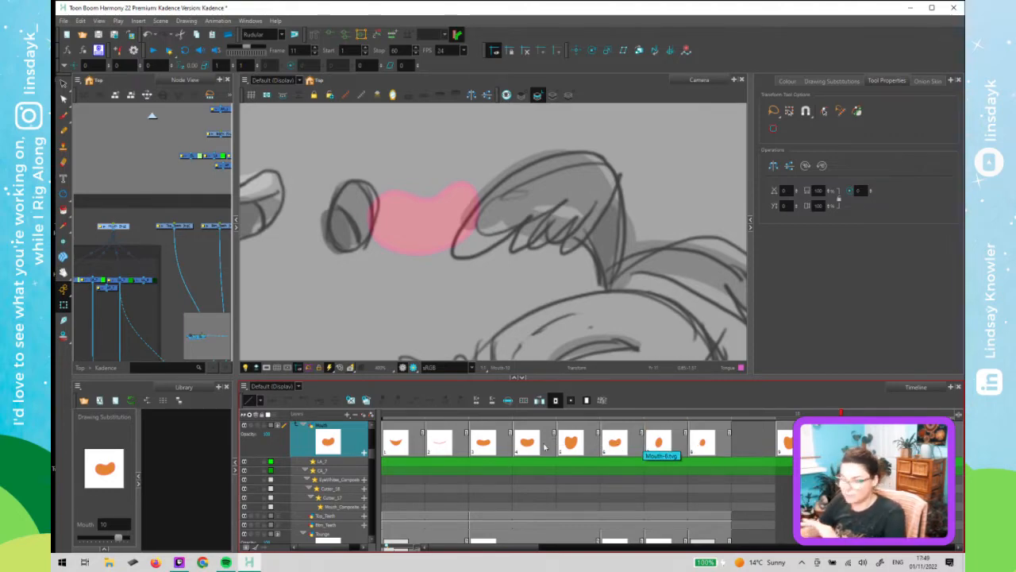
- Remove the colour fill from the duplicated mouth drawings on frames 10 to 12
{"action": "left_click", "coordinate": [392, 304]}
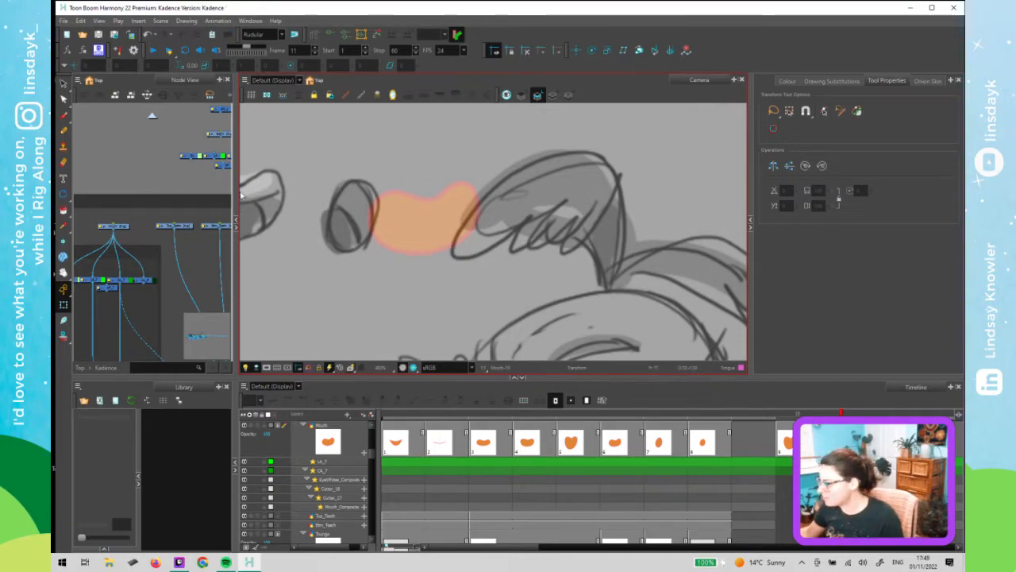
{"action": "left_click", "coordinate": [403, 234]}
{"action": "key", "text": "alt+s"}
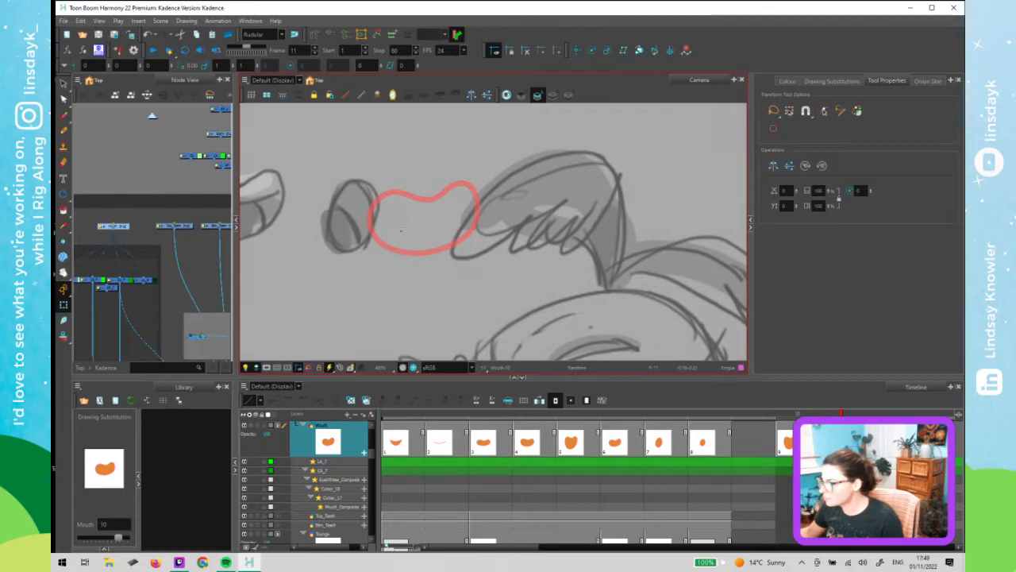
{"action": "left_click", "coordinate": [808, 413]}
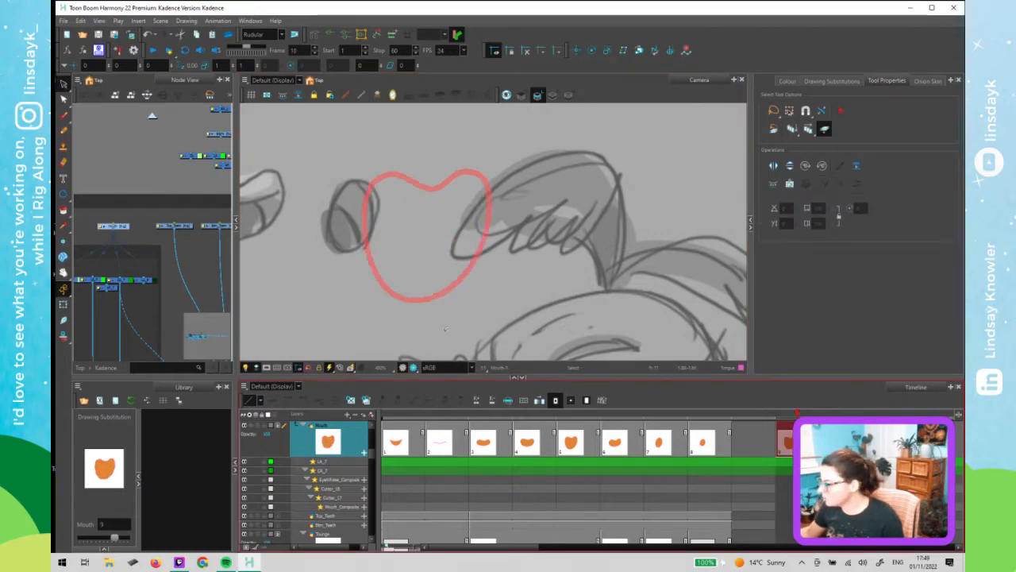
{"action": "left_click", "coordinate": [553, 95]}
{"action": "left_click", "coordinate": [471, 231]}
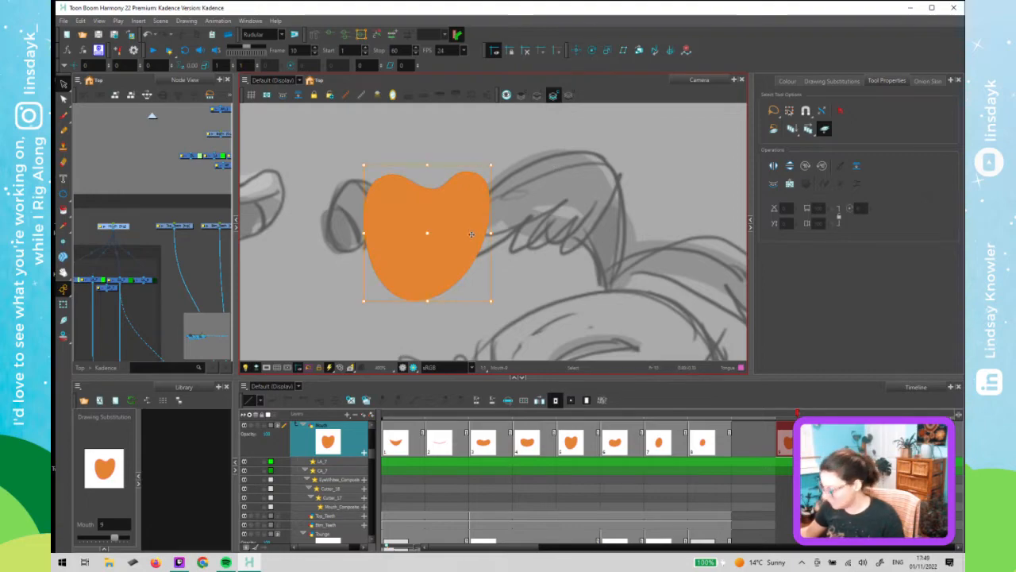
{"action": "key", "text": "period"}
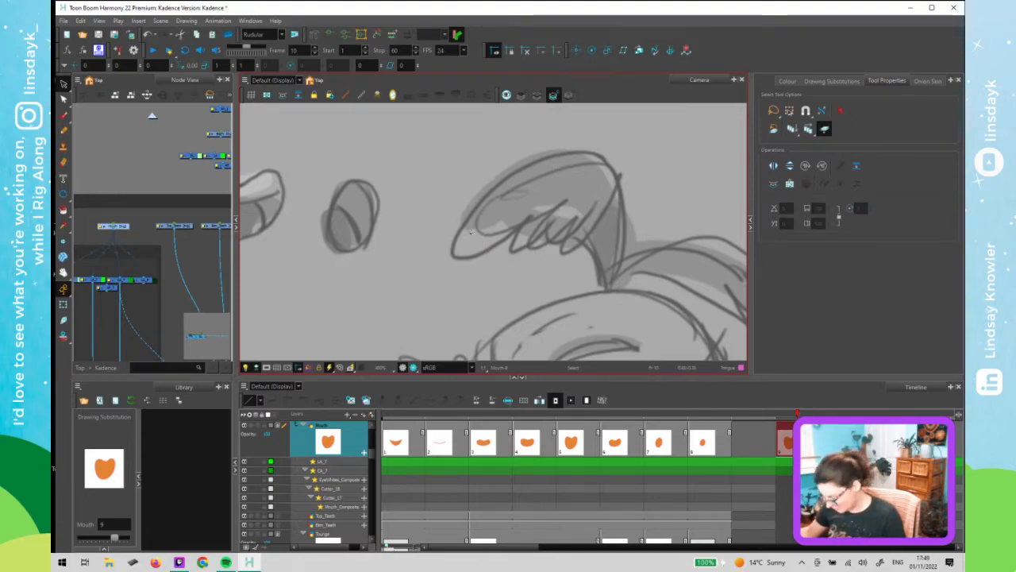
{"action": "left_click", "coordinate": [458, 226]}
{"action": "key", "text": "period"}
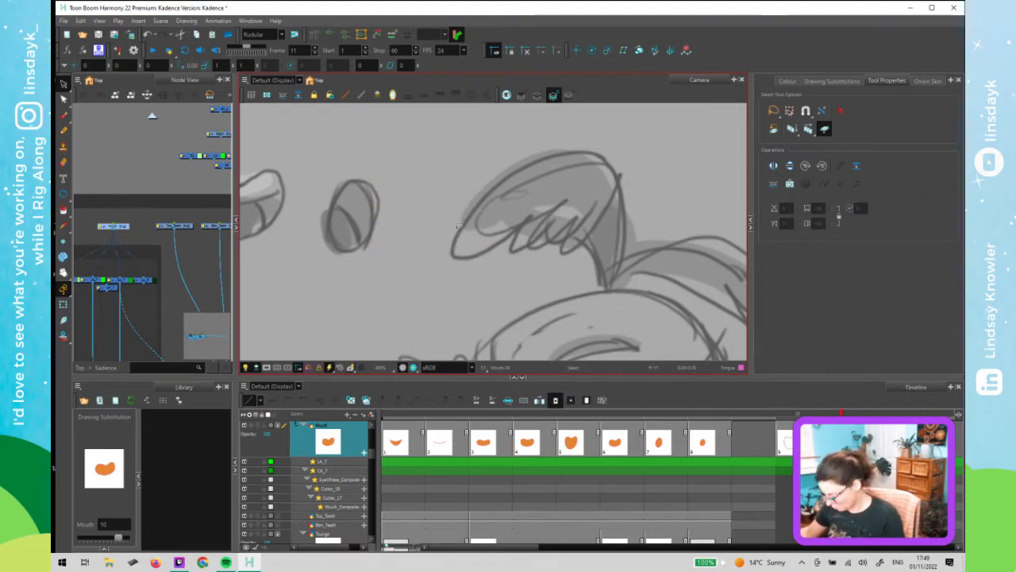
{"action": "left_click", "coordinate": [442, 226]}
{"action": "key", "text": "Delete"}
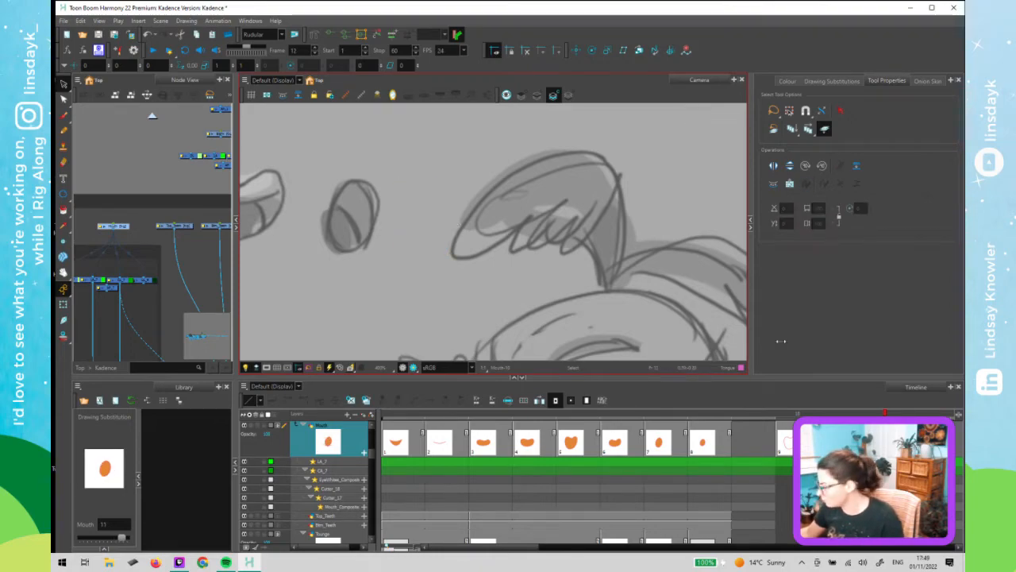
- Switch to line art and check the new mouth outlines on frames 10 and 12
{"action": "left_click", "coordinate": [791, 418]}
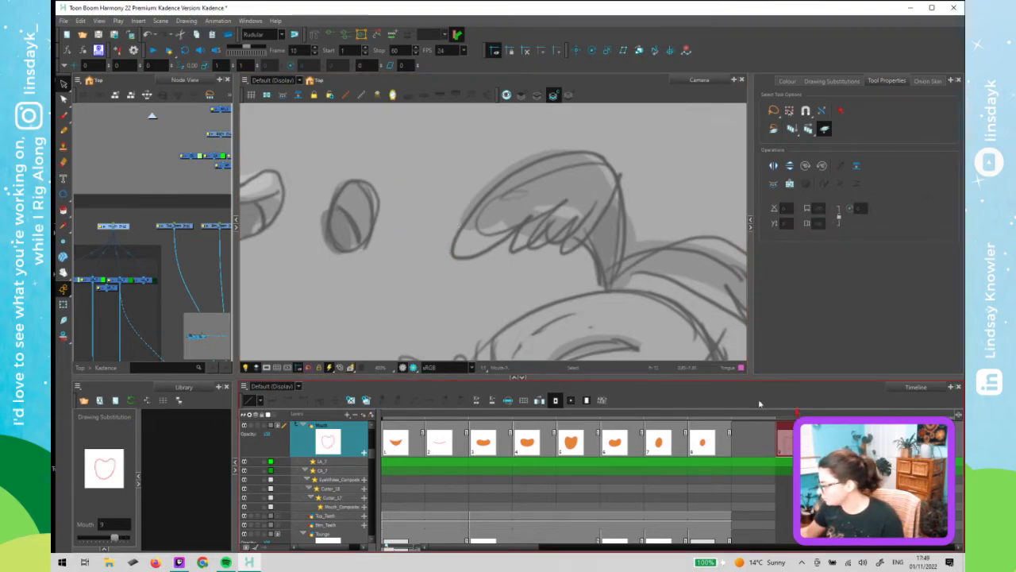
{"action": "key", "text": "l"}
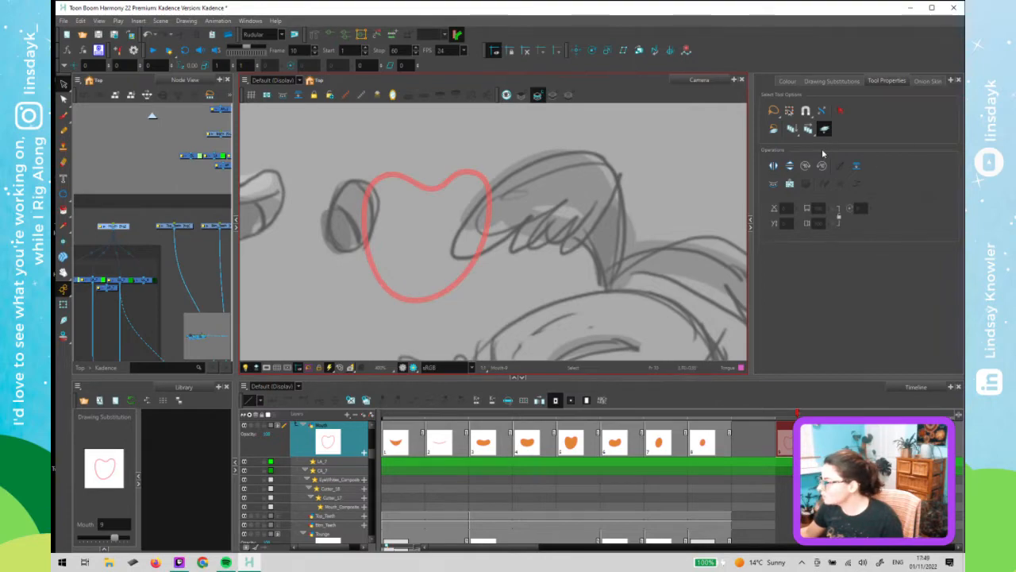
{"action": "left_click", "coordinate": [885, 433]}
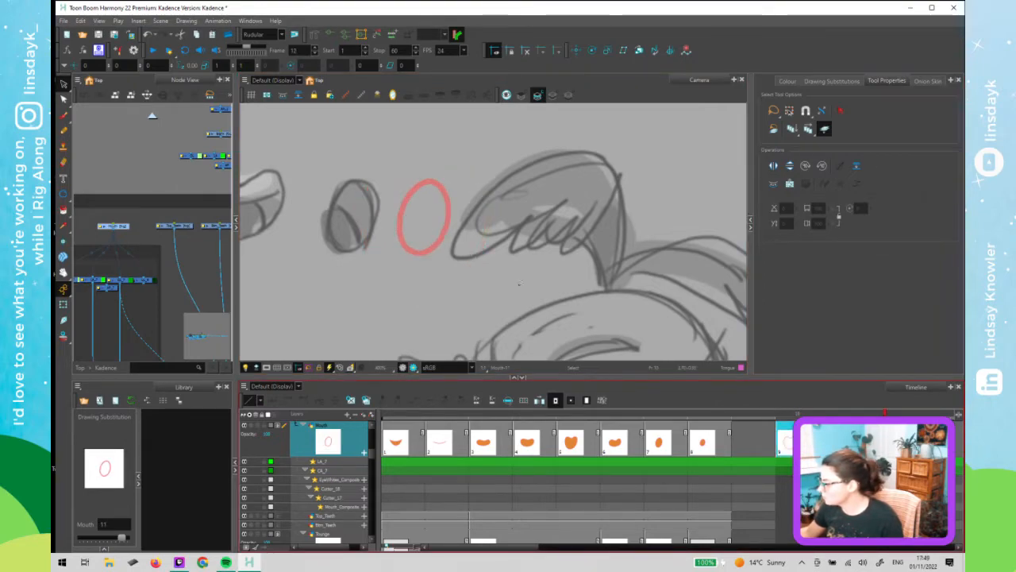
{"action": "left_click", "coordinate": [796, 439]}
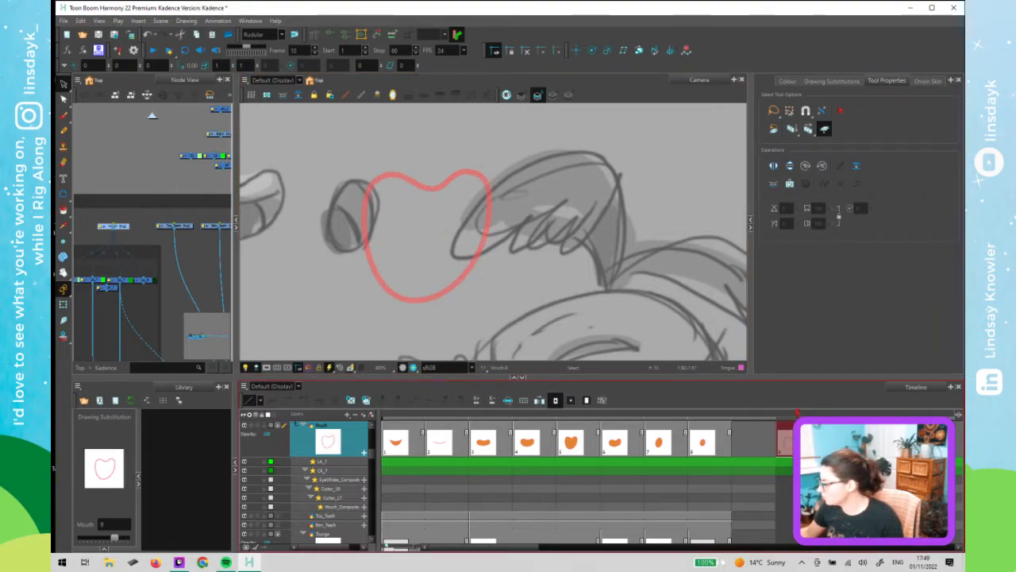
- Step through the duplicated mouth drawings on frames 10 to 12 to compare their outlines
{"action": "key", "text": "period"}
{"action": "key", "text": "period"}
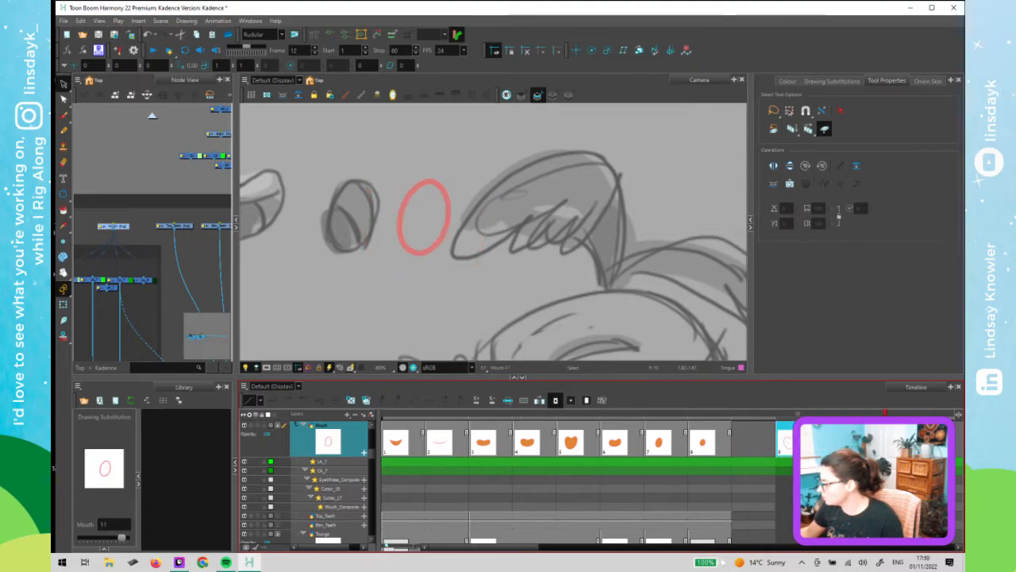
{"action": "left_click", "coordinate": [807, 413]}
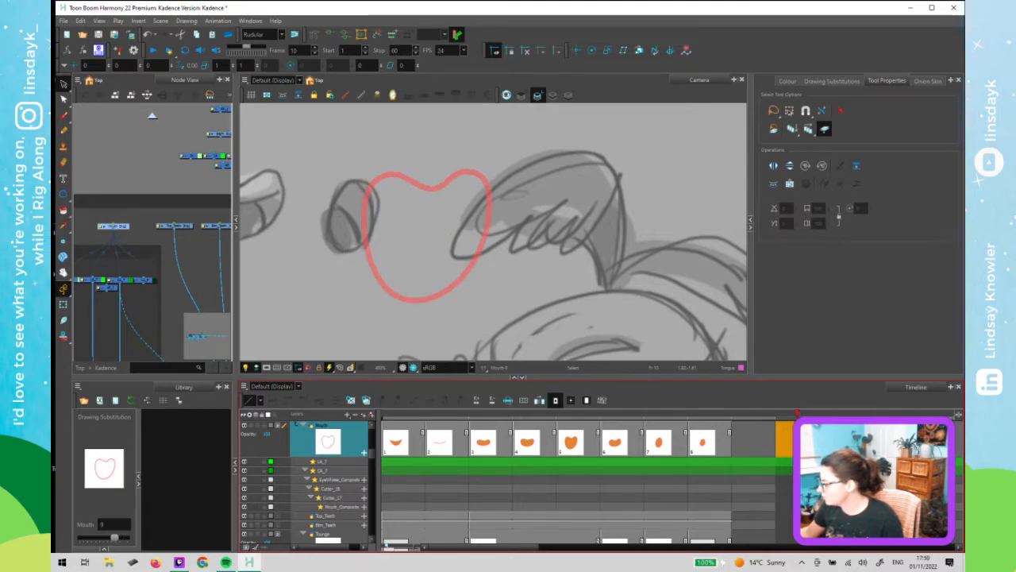
{"action": "left_click", "coordinate": [763, 445]}
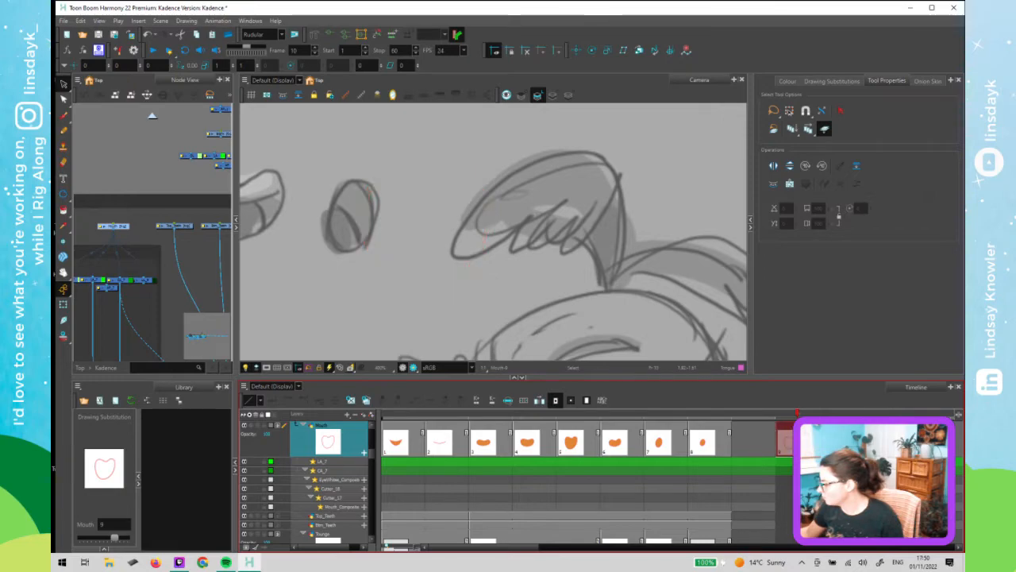
{"action": "left_click", "coordinate": [801, 445]}
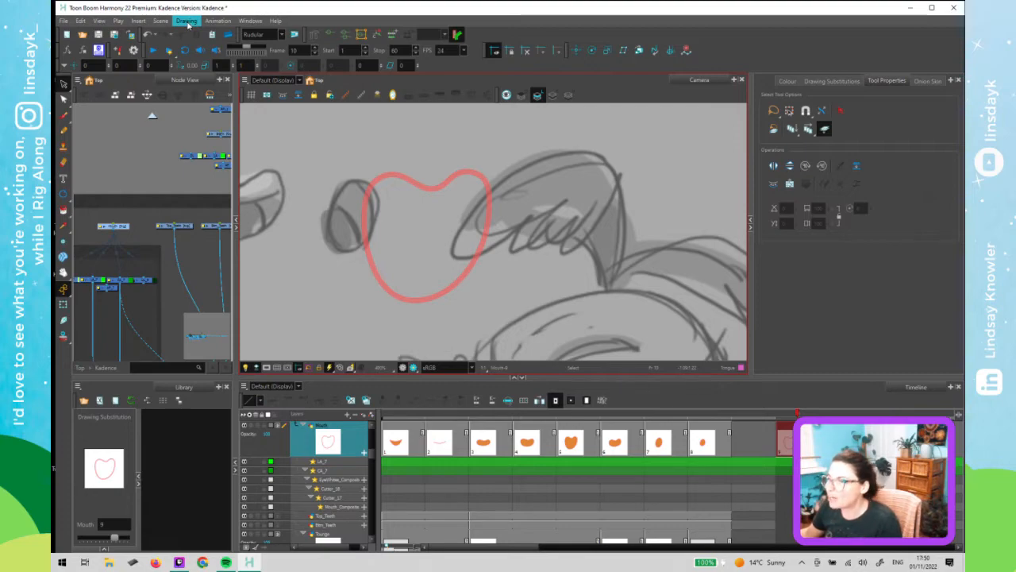
- Try creating colour art from line art for the frame 10 heart-shaped mouth and inspect its stroke with the Pencil Editor
{"action": "left_click", "coordinate": [188, 22]}
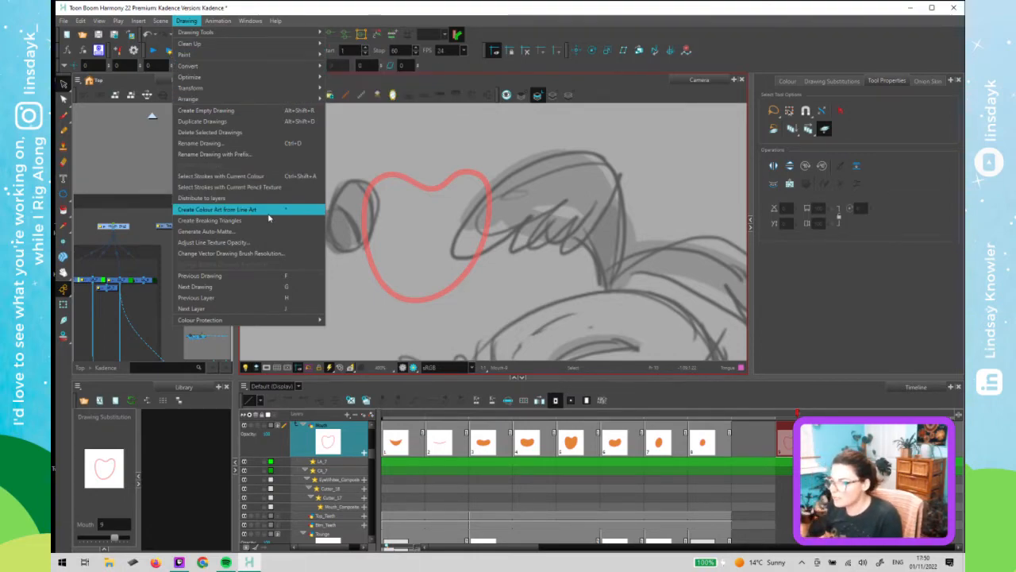
{"action": "left_click", "coordinate": [429, 258]}
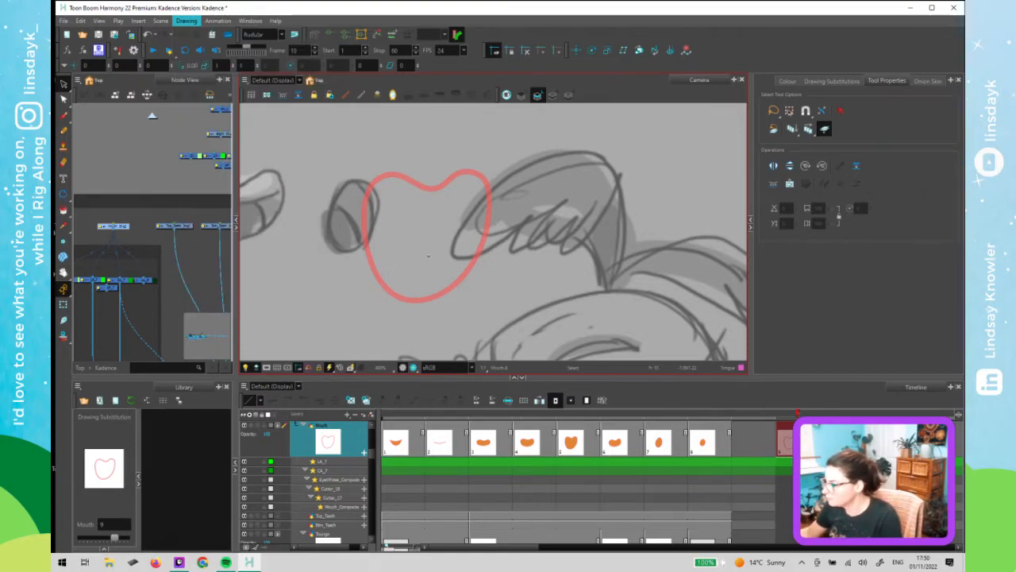
{"action": "left_click", "coordinate": [808, 128]}
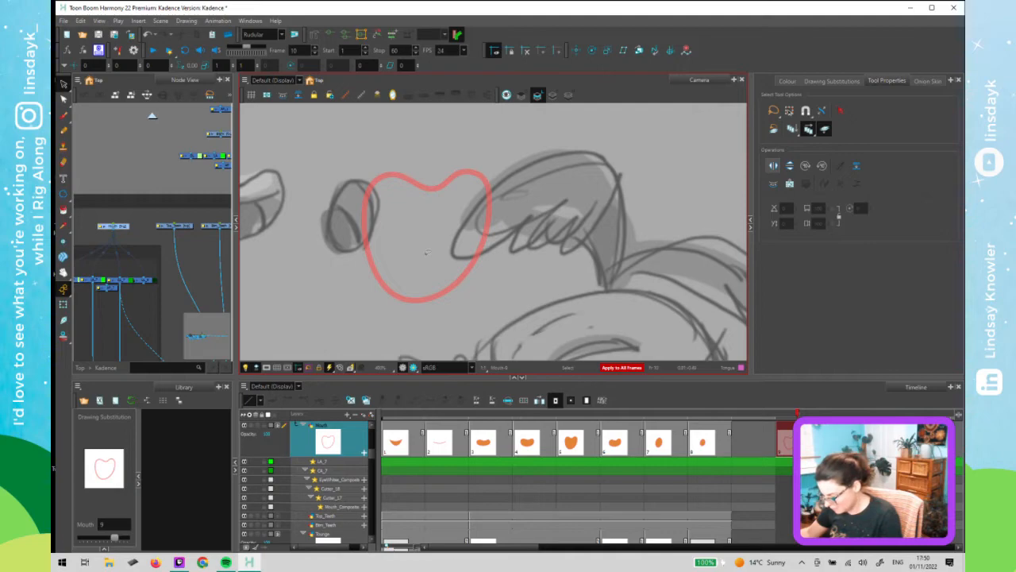
{"action": "key", "text": "alt+slash"}
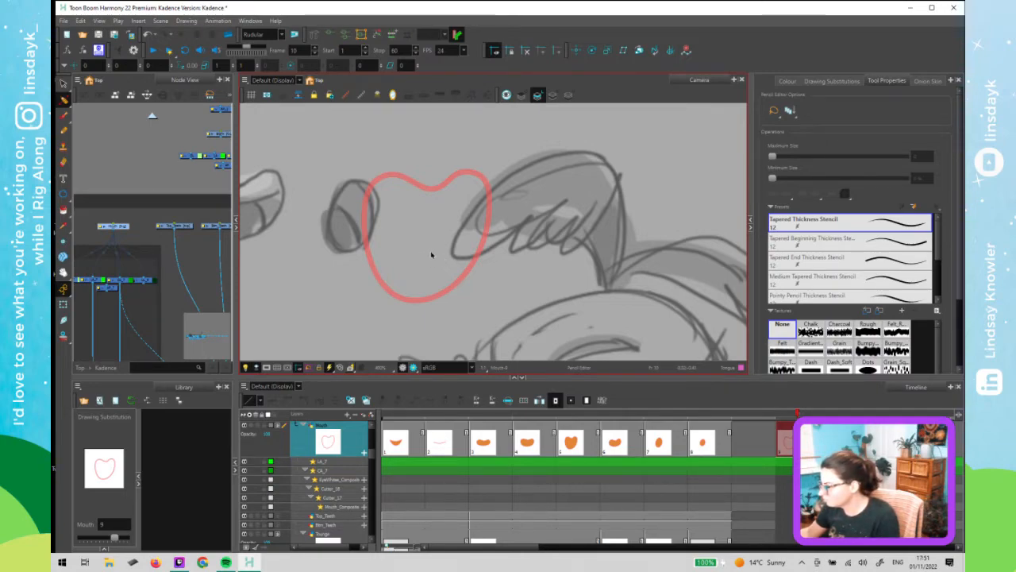
{"action": "left_click", "coordinate": [121, 227]}
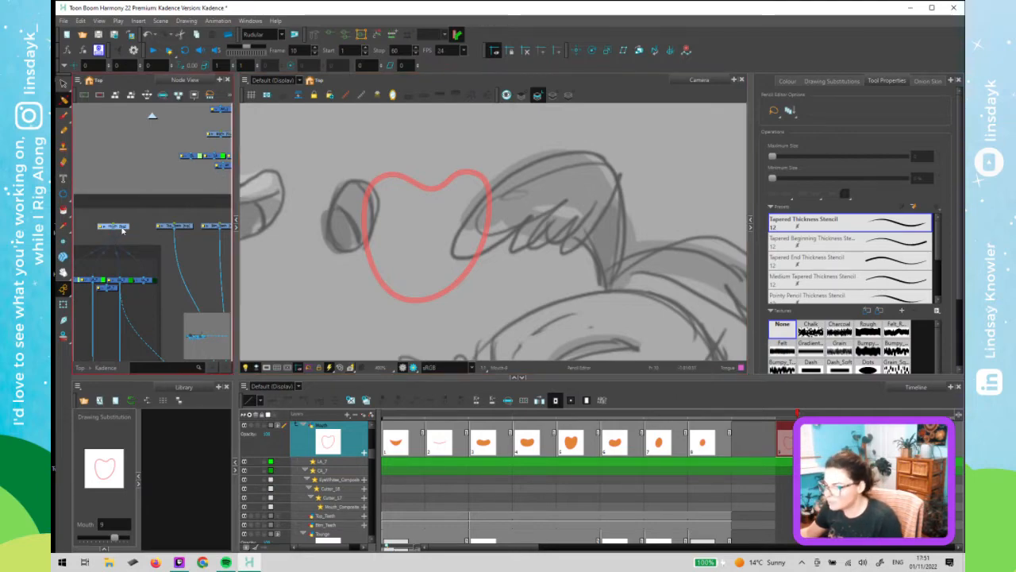
{"action": "left_click", "coordinate": [390, 204]}
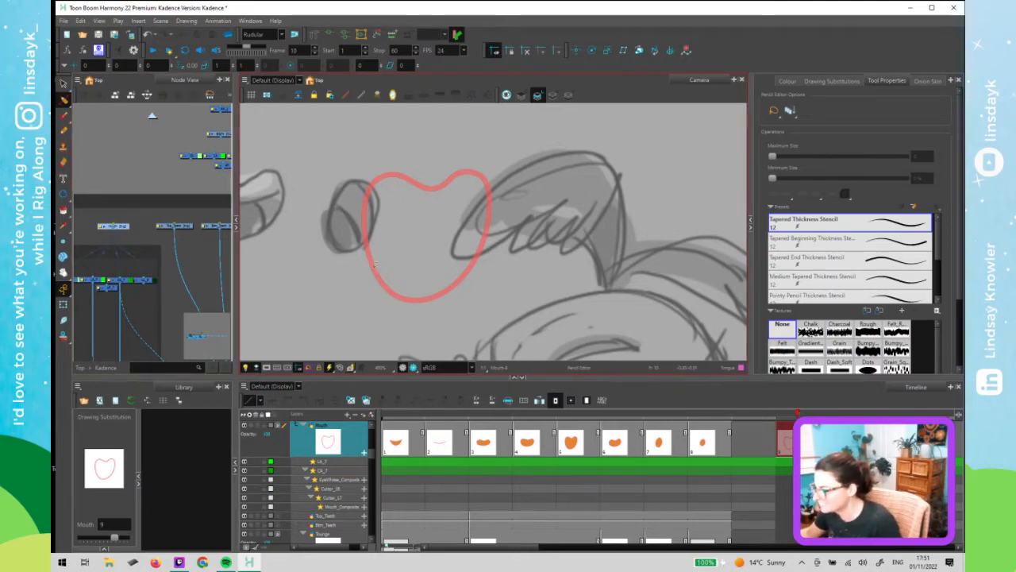
{"action": "left_click", "coordinate": [382, 279]}
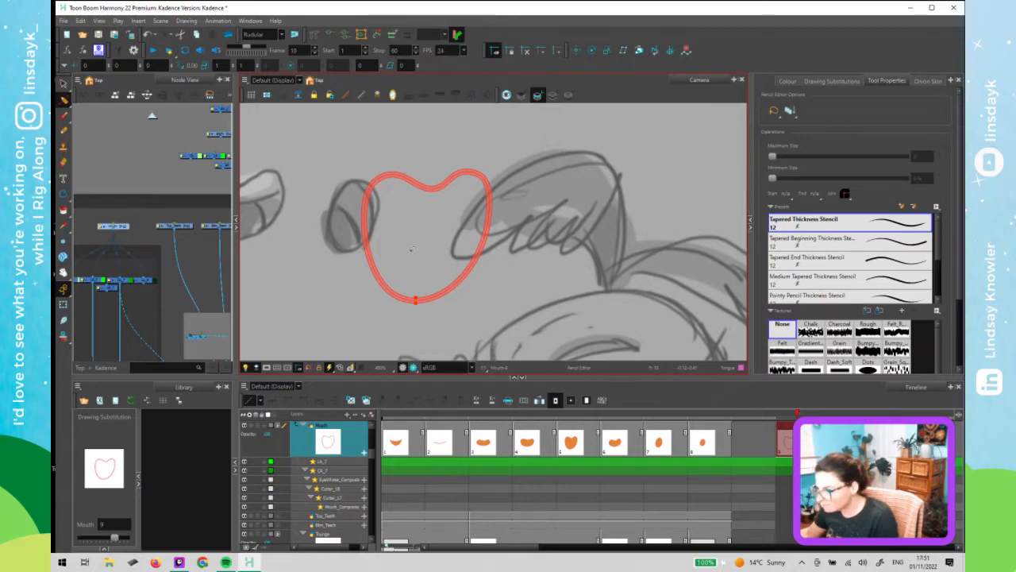
- Select the whole frame 10 mouth outline, create colour art from its line art, then delete the line art strokes
{"action": "key", "text": "alt+s"}
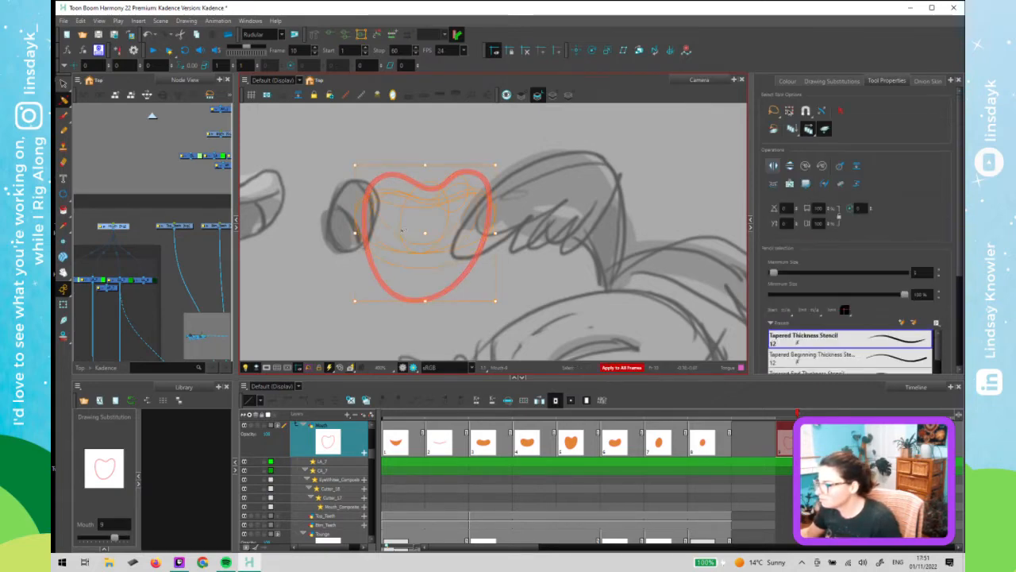
{"action": "left_click", "coordinate": [808, 129]}
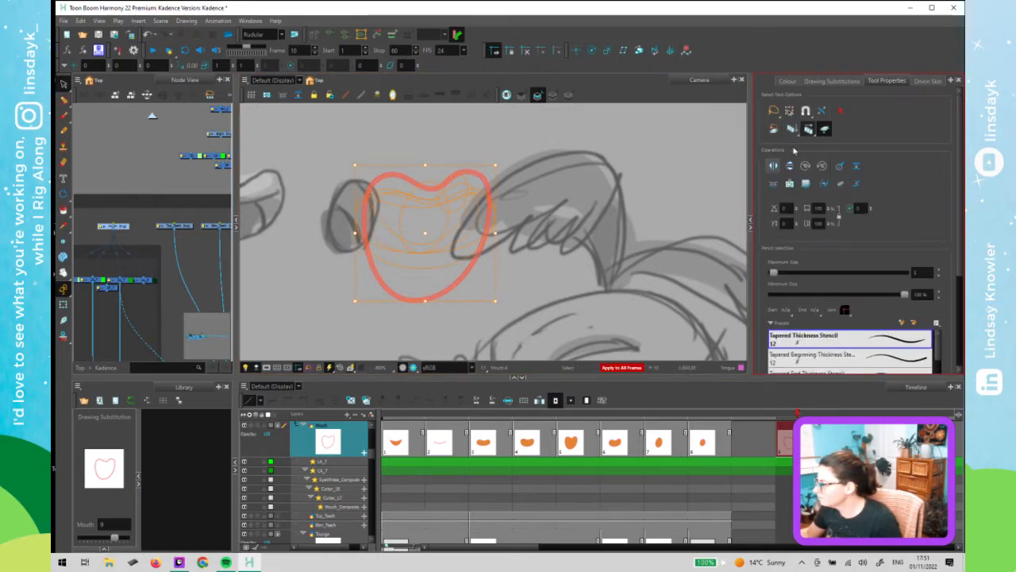
{"action": "left_click", "coordinate": [487, 232]}
{"action": "key", "text": "ctrl+a"}
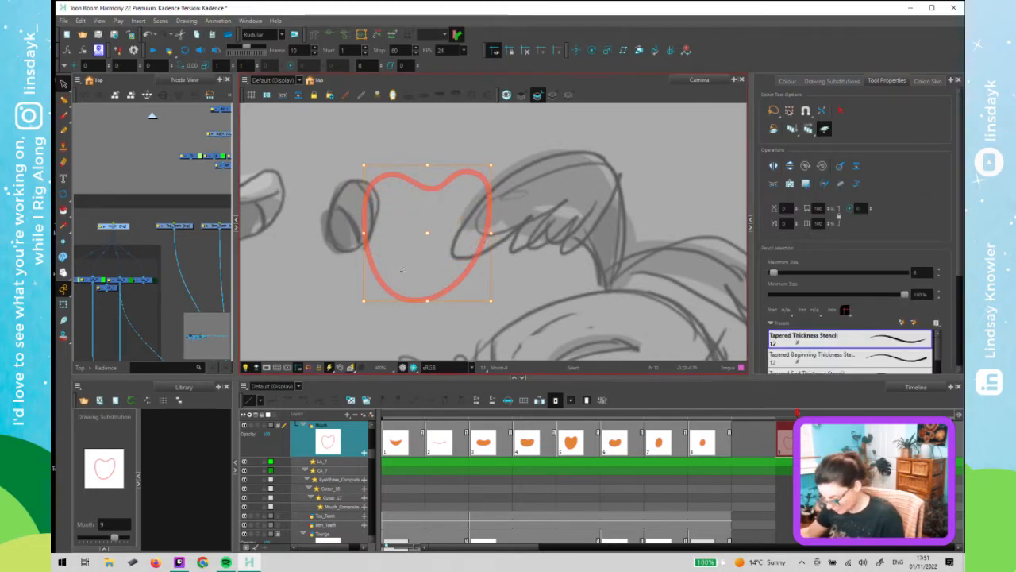
{"action": "left_click", "coordinate": [187, 21]}
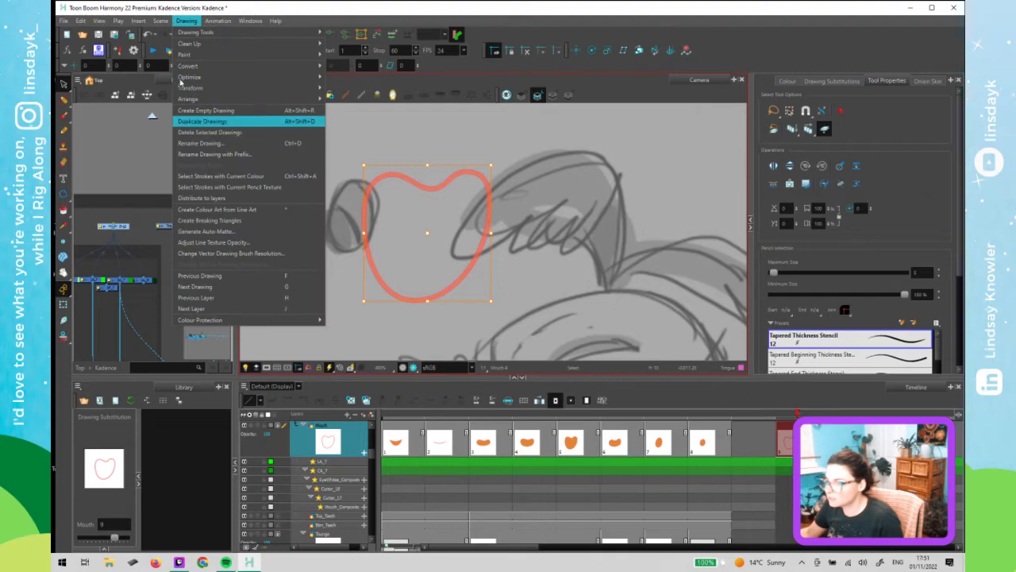
{"action": "left_click", "coordinate": [256, 212]}
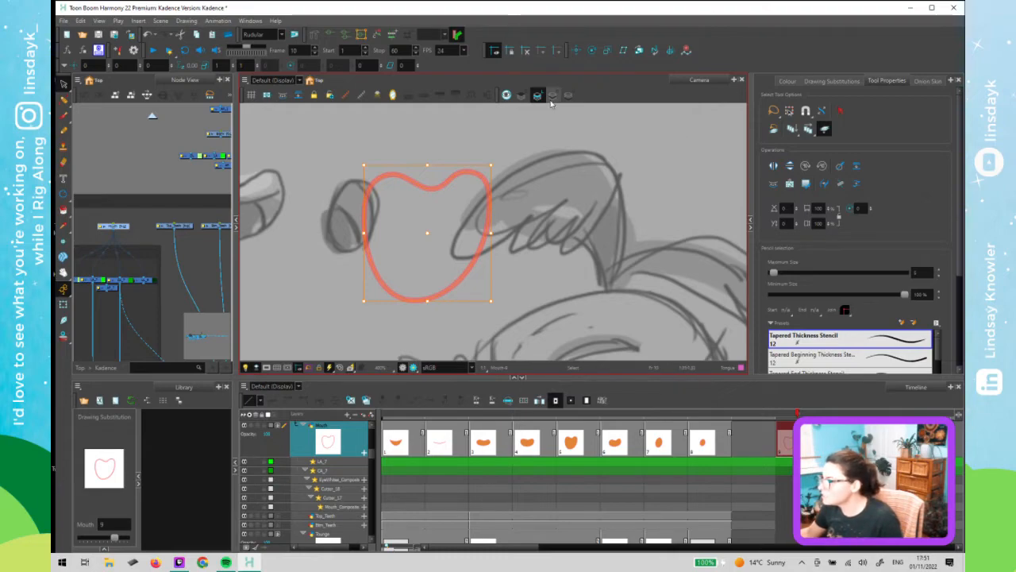
{"action": "key", "text": "Delete"}
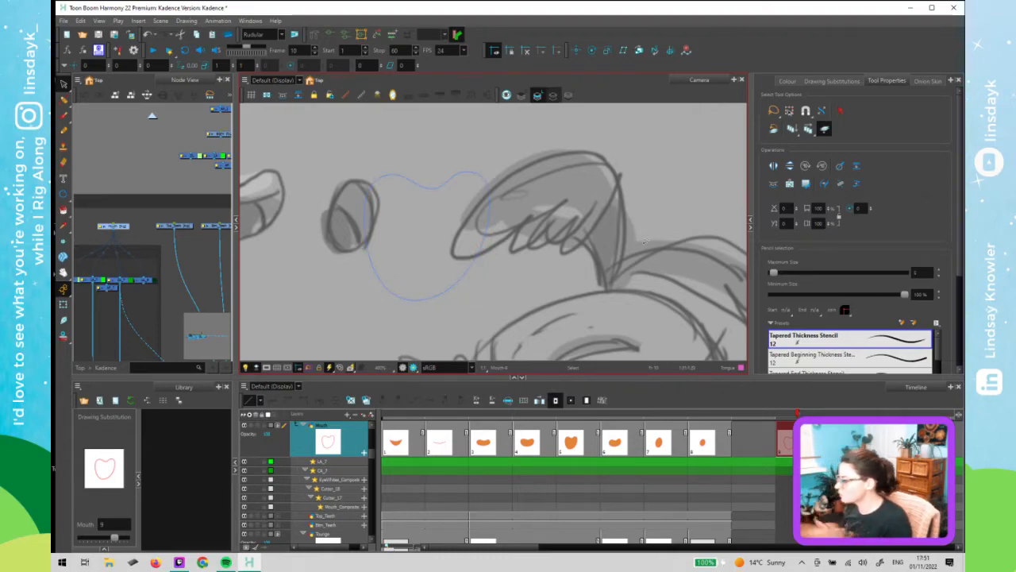
- Compare with the filled mouth drawing on frame 7, undoing an accidental move of it
{"action": "key", "text": "l"}
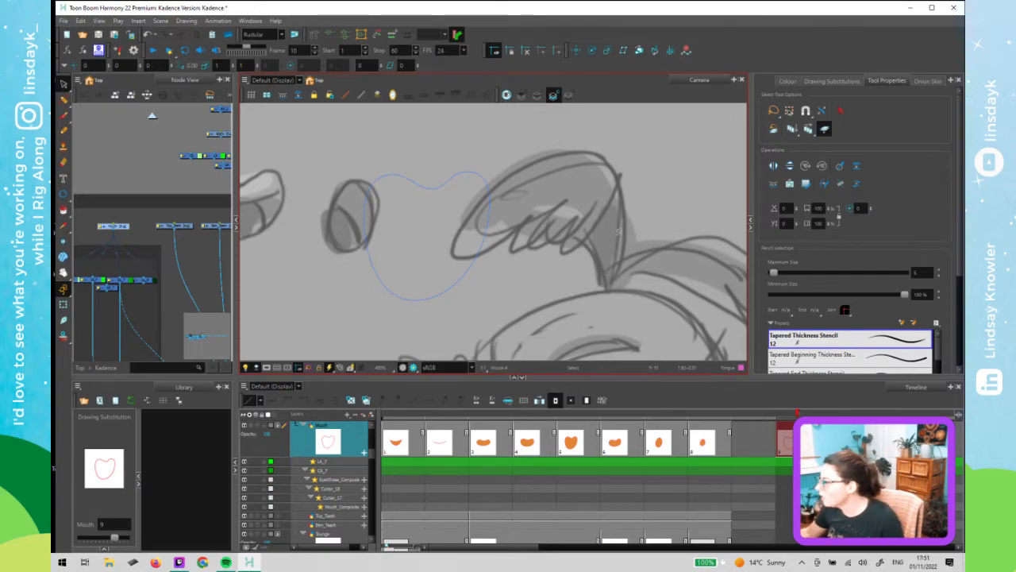
{"action": "left_click", "coordinate": [658, 419]}
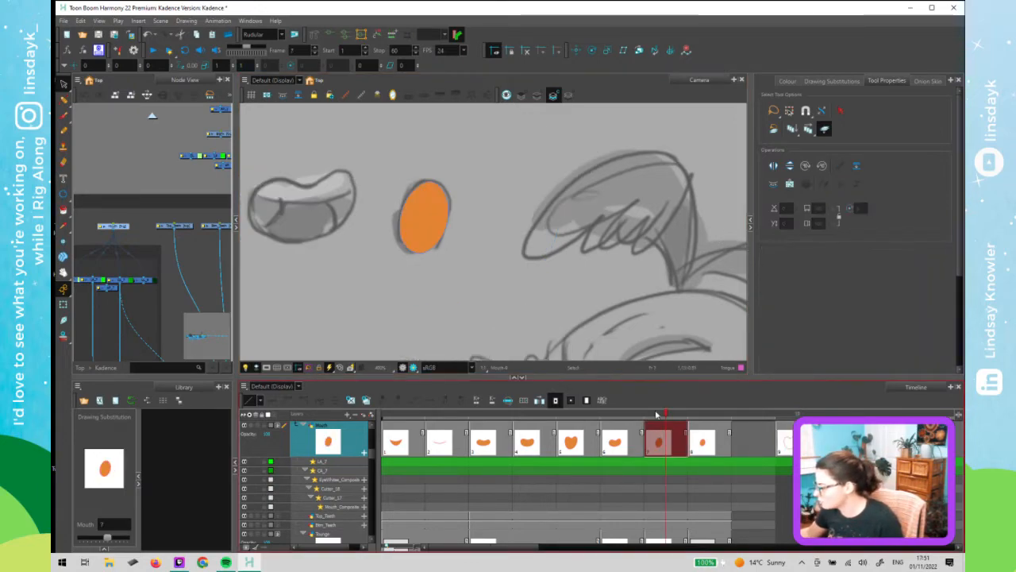
{"action": "left_click_drag", "start_coordinate": [365, 239], "coordinate": [365, 238]}
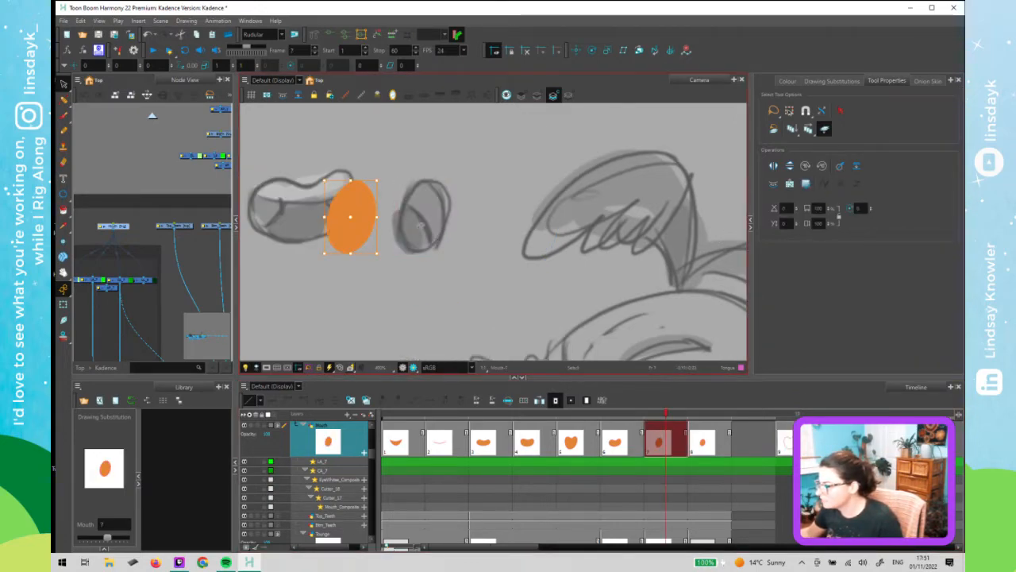
{"action": "left_click", "coordinate": [476, 274]}
{"action": "key", "text": "ctrl+z"}
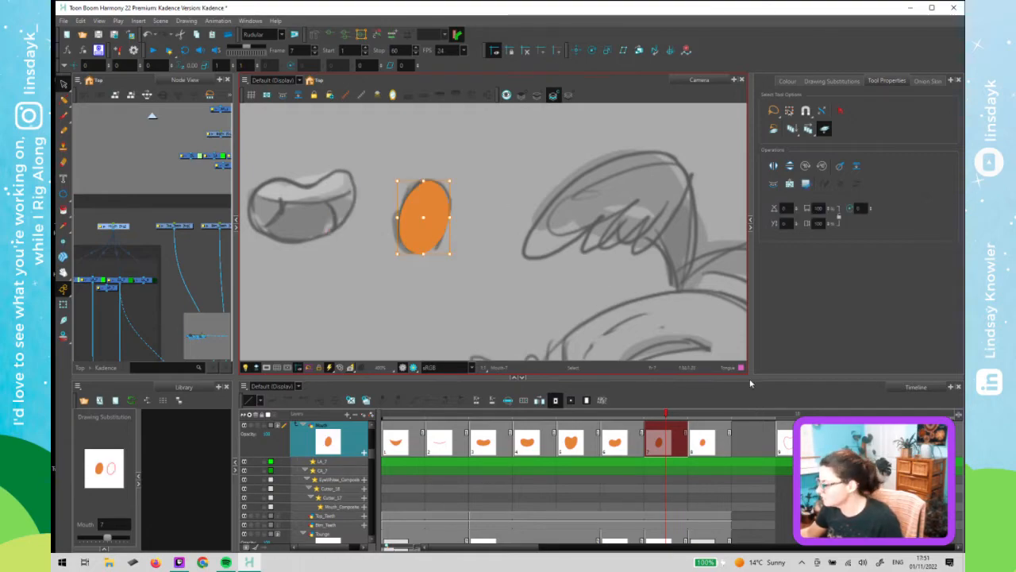
- Return to frame 10 and delete the mouth contour on the colour art layer with the Contour Editor
{"action": "left_click", "coordinate": [794, 416]}
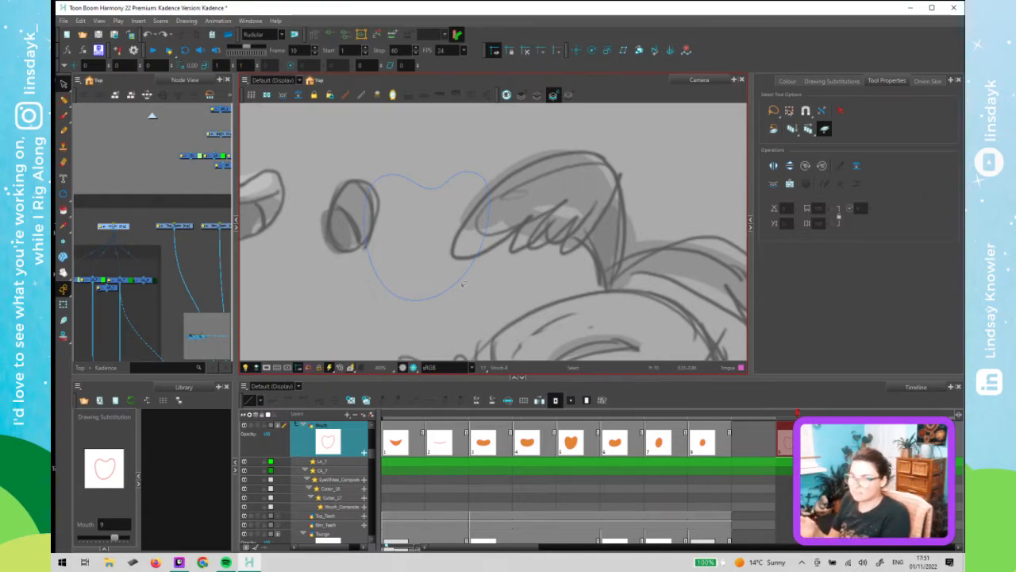
{"action": "key", "text": "k"}
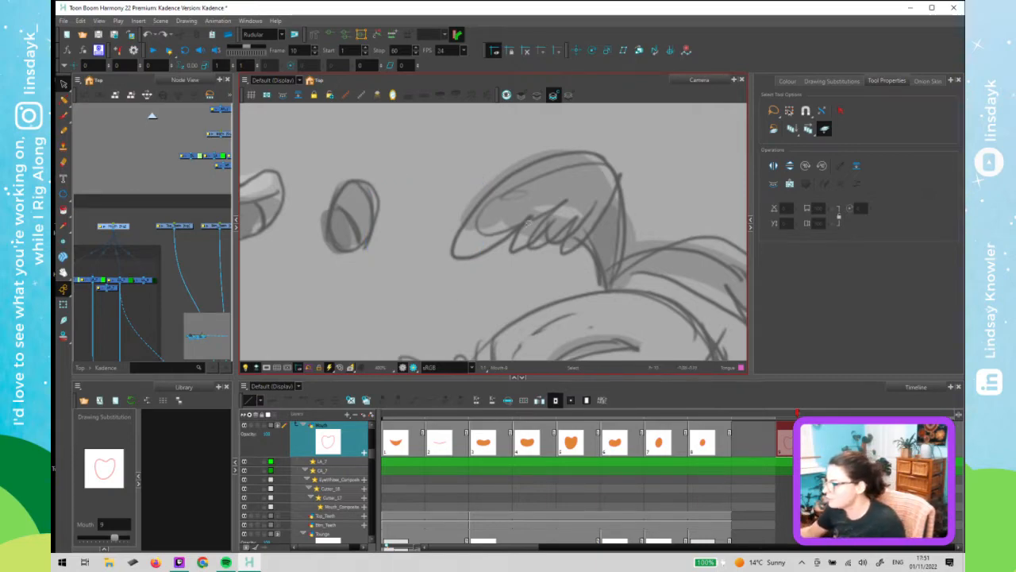
{"action": "key", "text": "ctrl+a"}
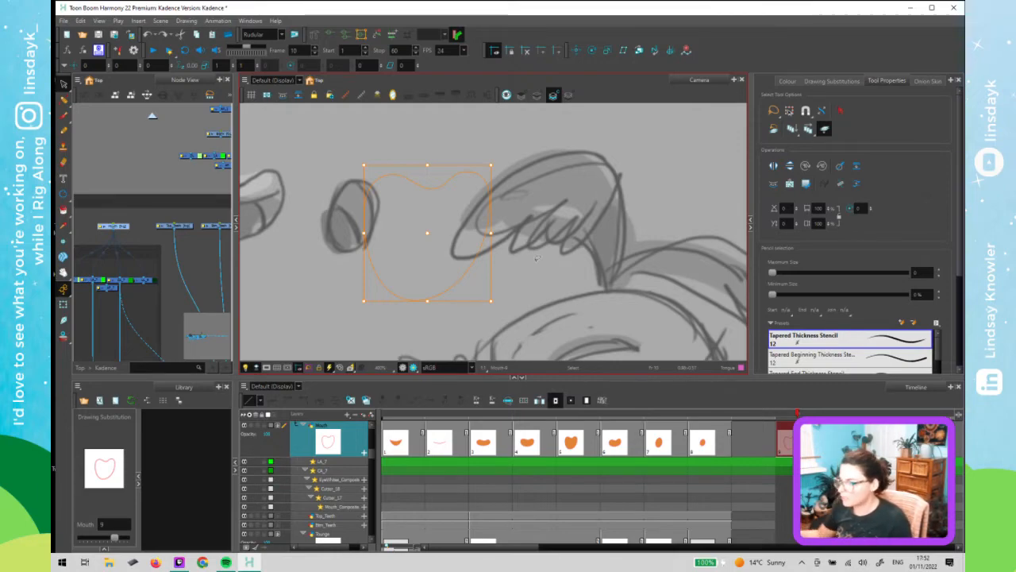
{"action": "left_click", "coordinate": [541, 254]}
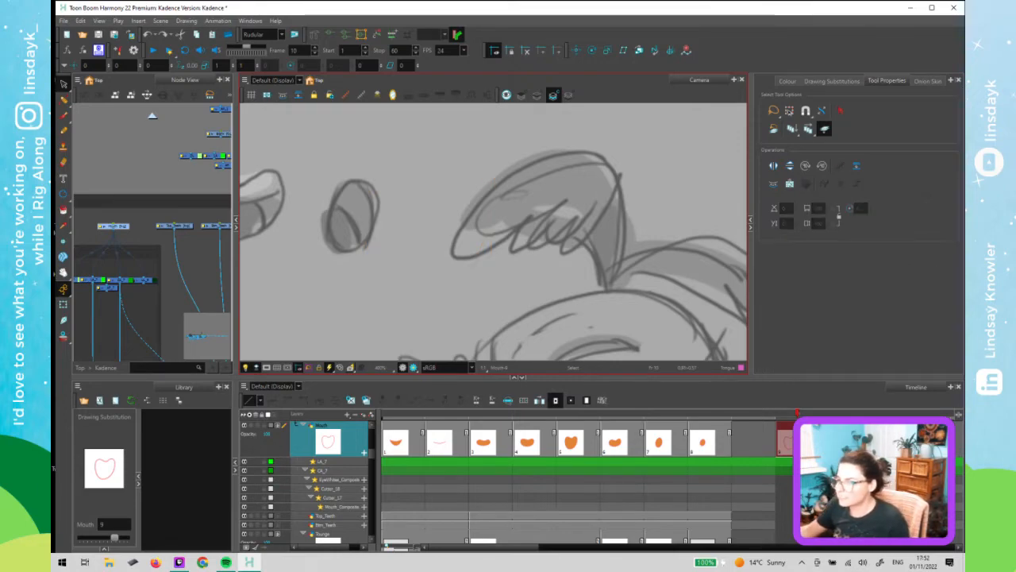
{"action": "left_click", "coordinate": [64, 100]}
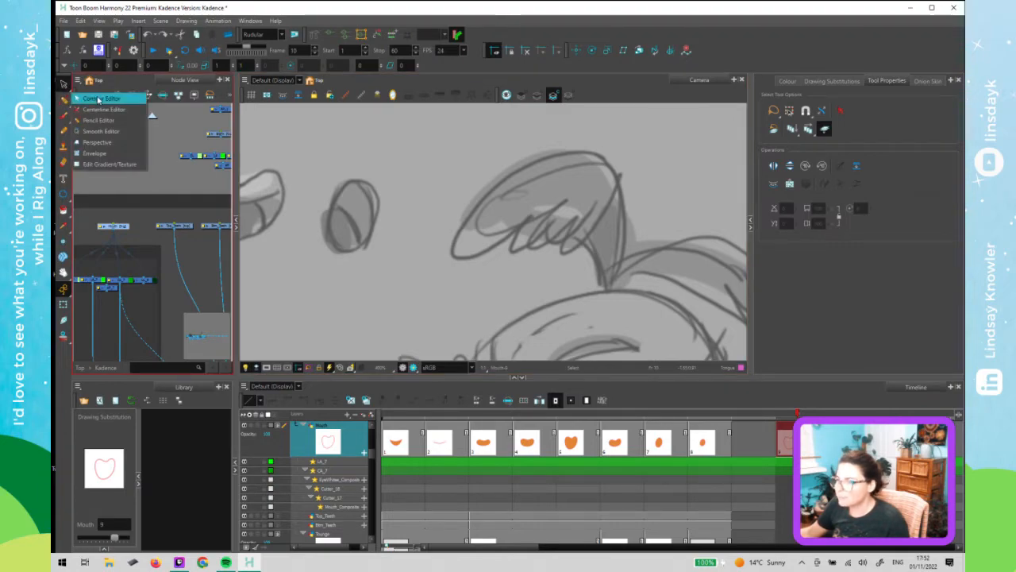
{"action": "left_click", "coordinate": [94, 97]}
{"action": "left_click", "coordinate": [436, 246]}
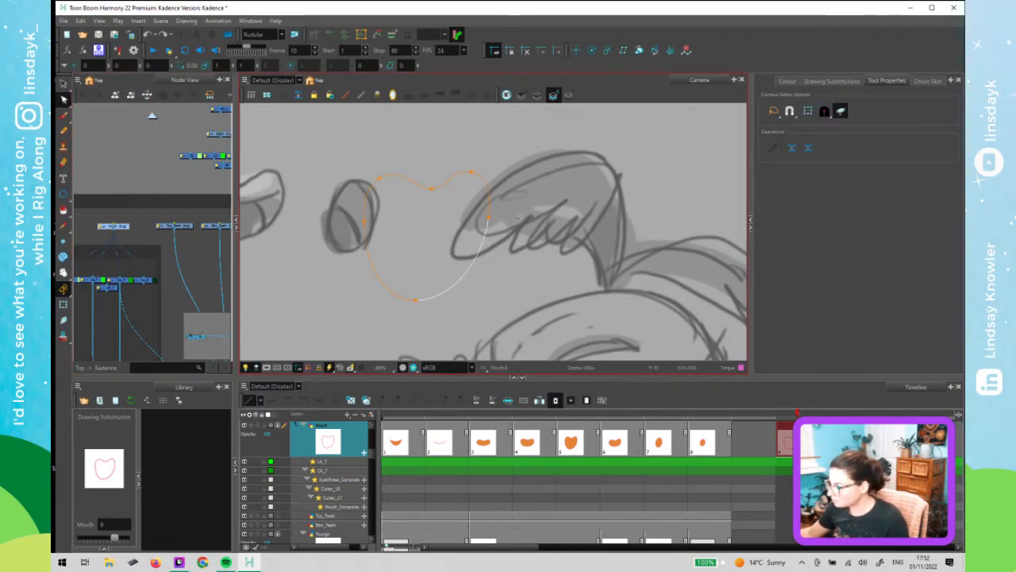
{"action": "left_click", "coordinate": [488, 219]}
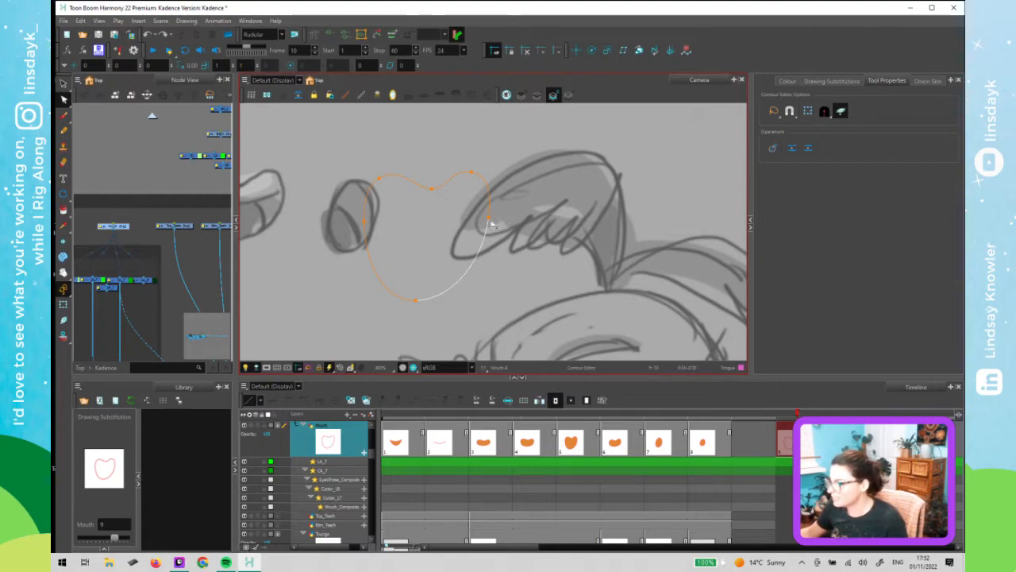
{"action": "key", "text": "Delete"}
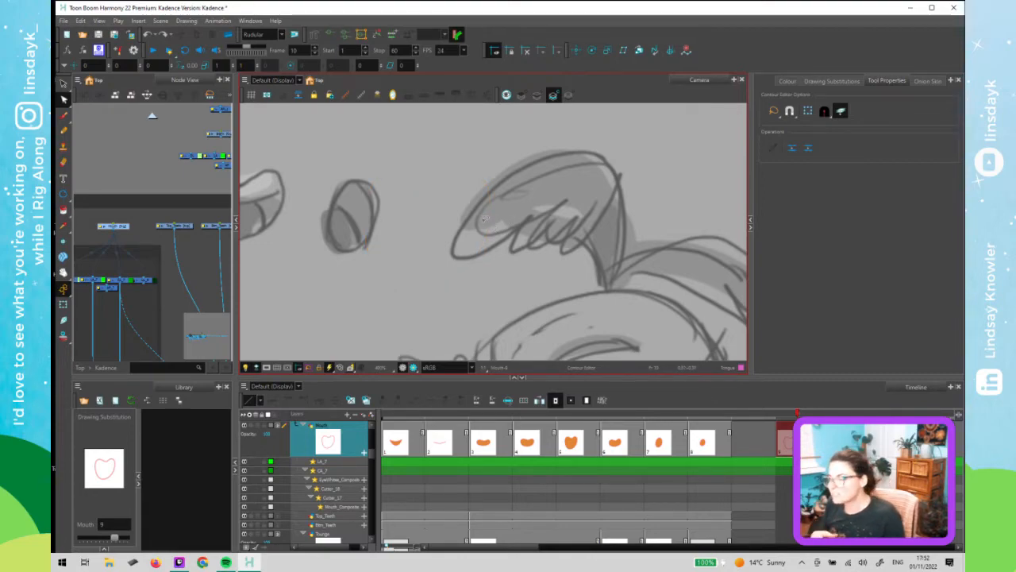
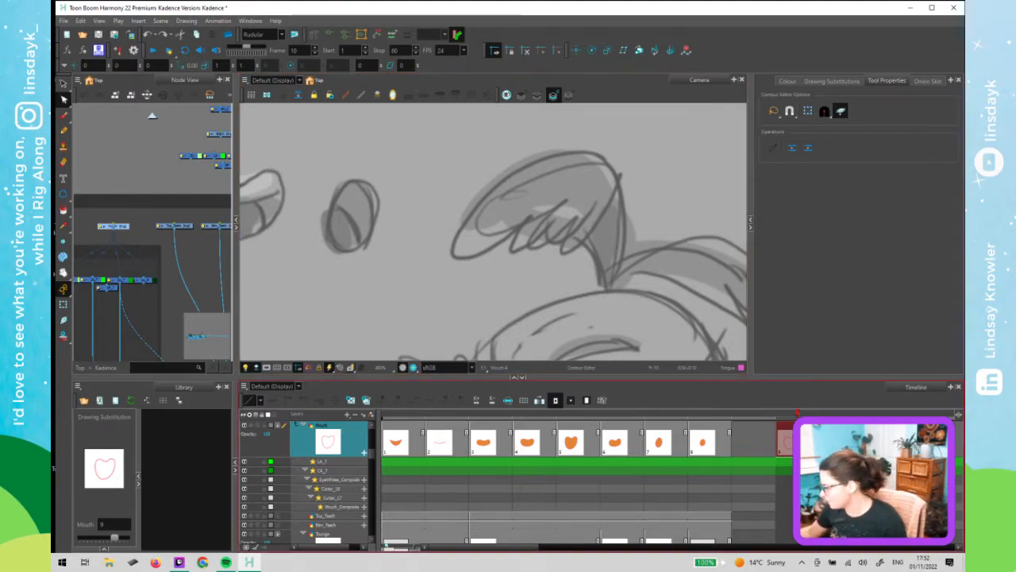
- Step through frames 11 and 12, return to frame 10, and delete the selected mouth contour
{"action": "key", "text": "period"}
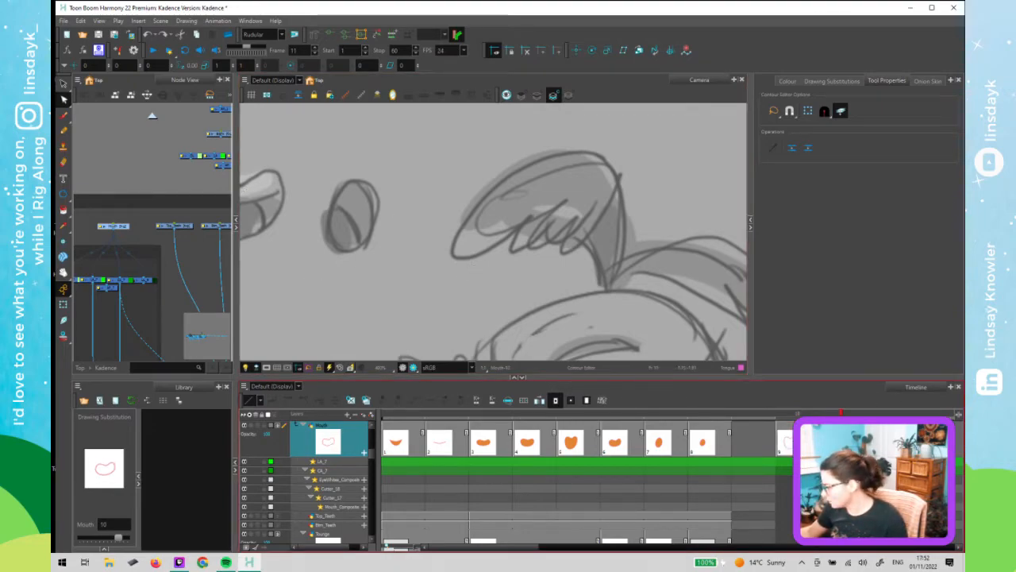
{"action": "key", "text": "period"}
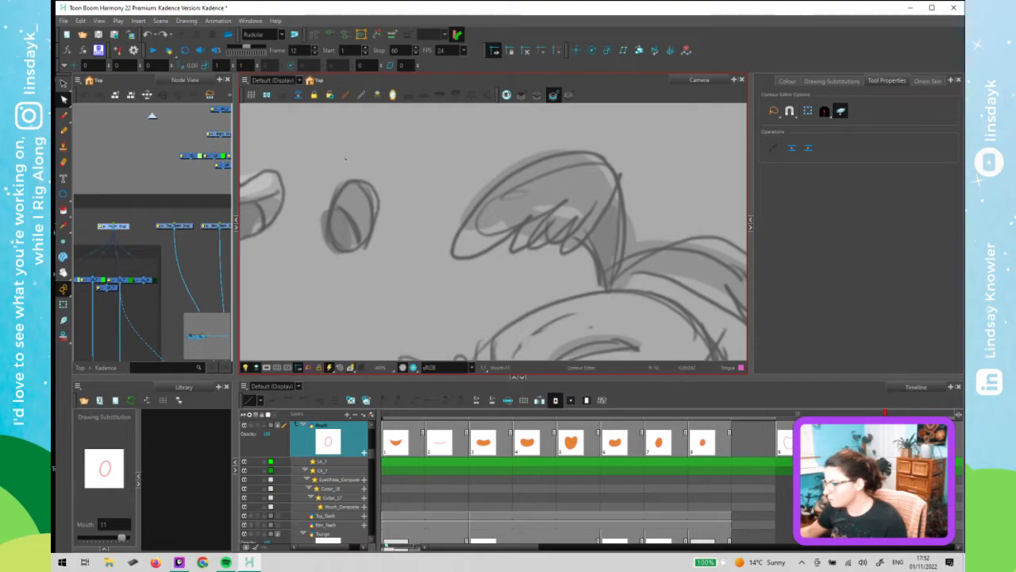
{"action": "left_click", "coordinate": [785, 443]}
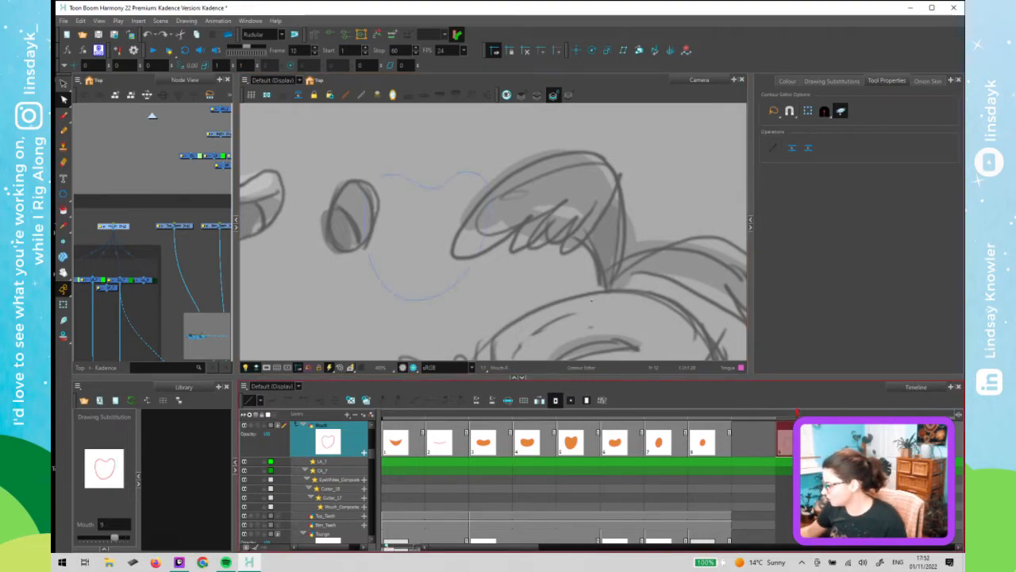
{"action": "left_click", "coordinate": [478, 252]}
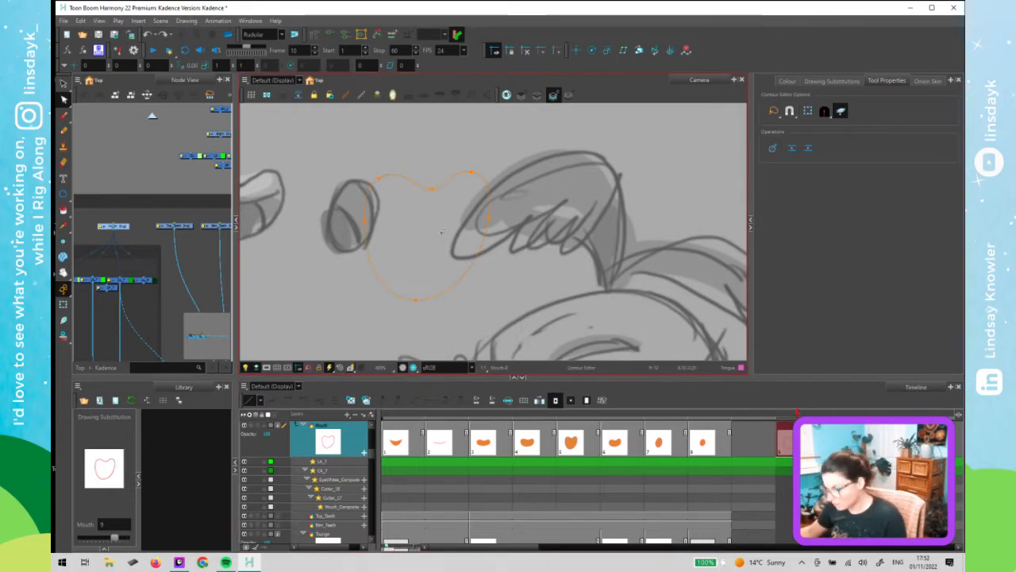
{"action": "key", "text": "alt+s"}
{"action": "key", "text": "Delete"}
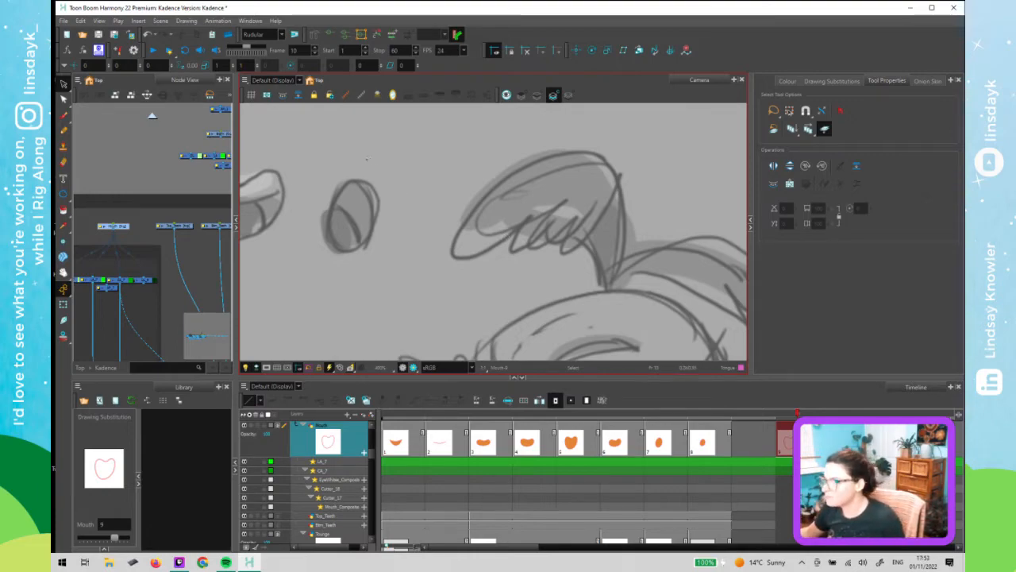
- Show the line art, select the frame 10 heart-shaped mouth line, and create colour art from it again
{"action": "middle_click", "coordinate": [196, 172]}
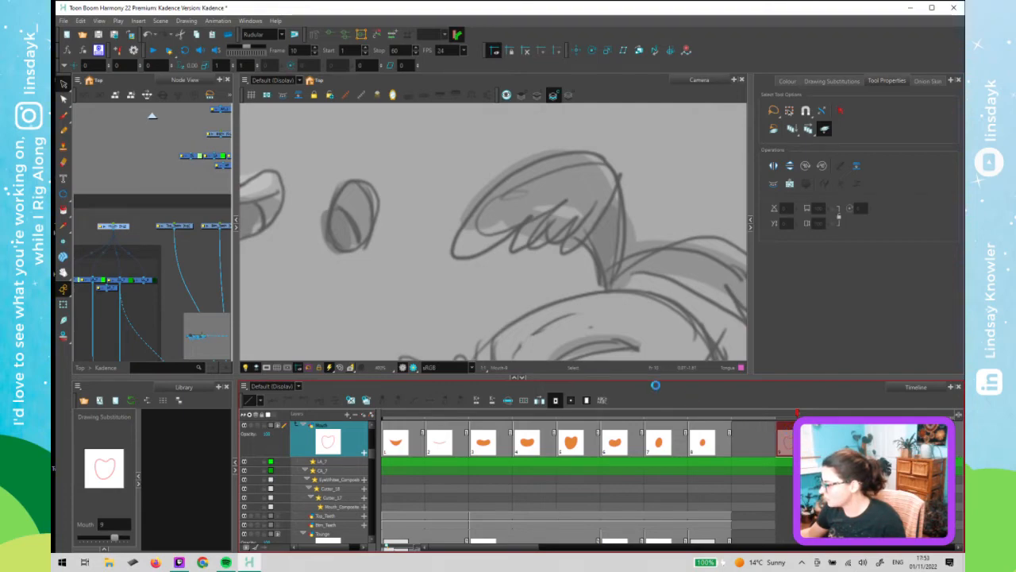
{"action": "left_click", "coordinate": [537, 94]}
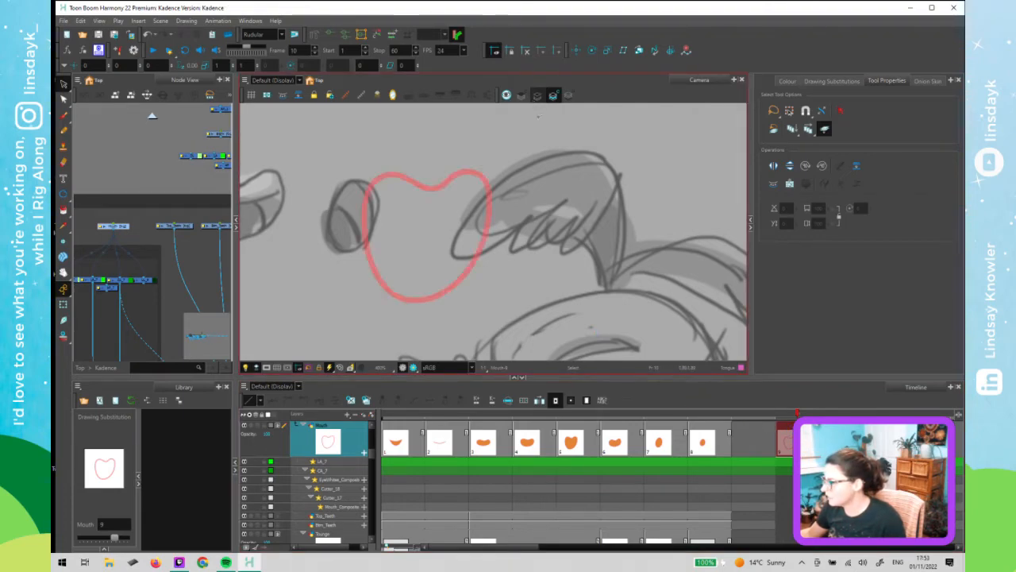
{"action": "left_click", "coordinate": [458, 182]}
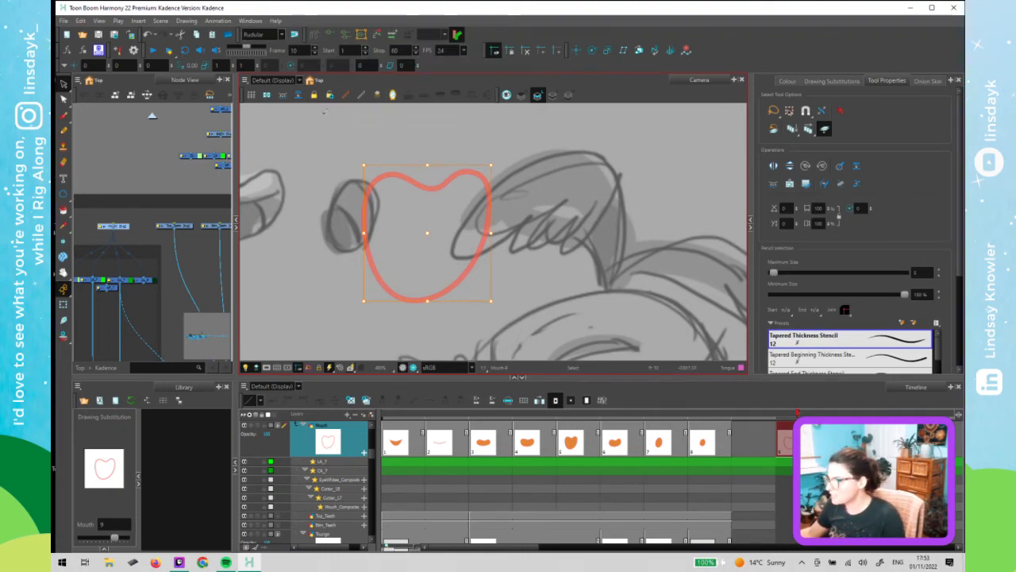
{"action": "left_click", "coordinate": [808, 128]}
{"action": "left_click", "coordinate": [186, 21]}
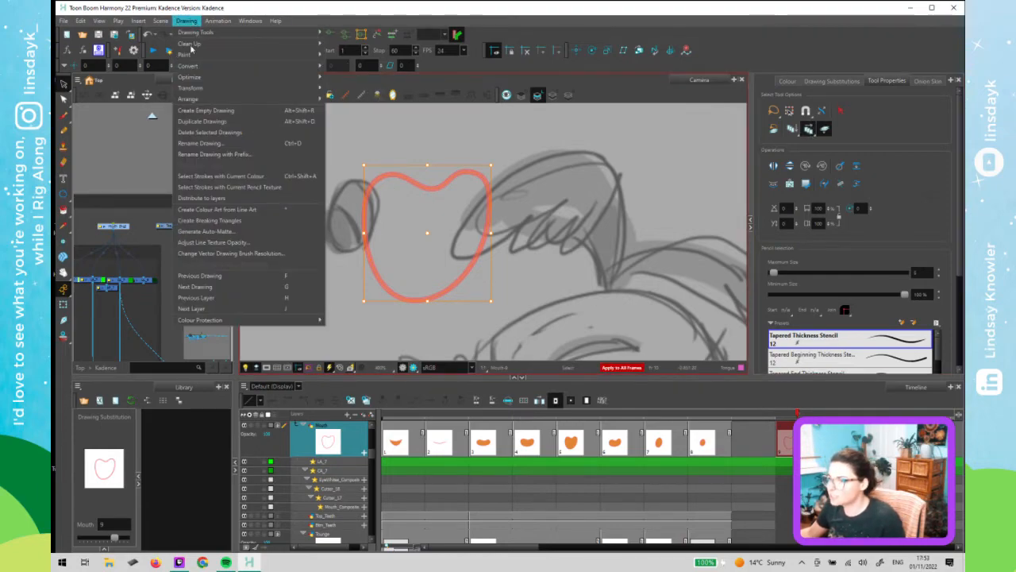
{"action": "left_click", "coordinate": [244, 209]}
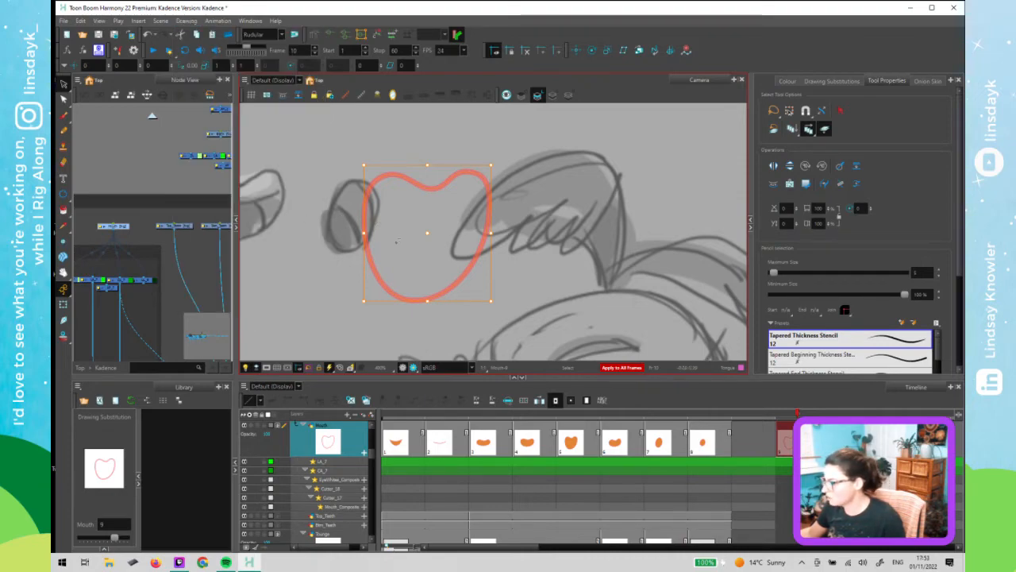
{"action": "left_click", "coordinate": [618, 256]}
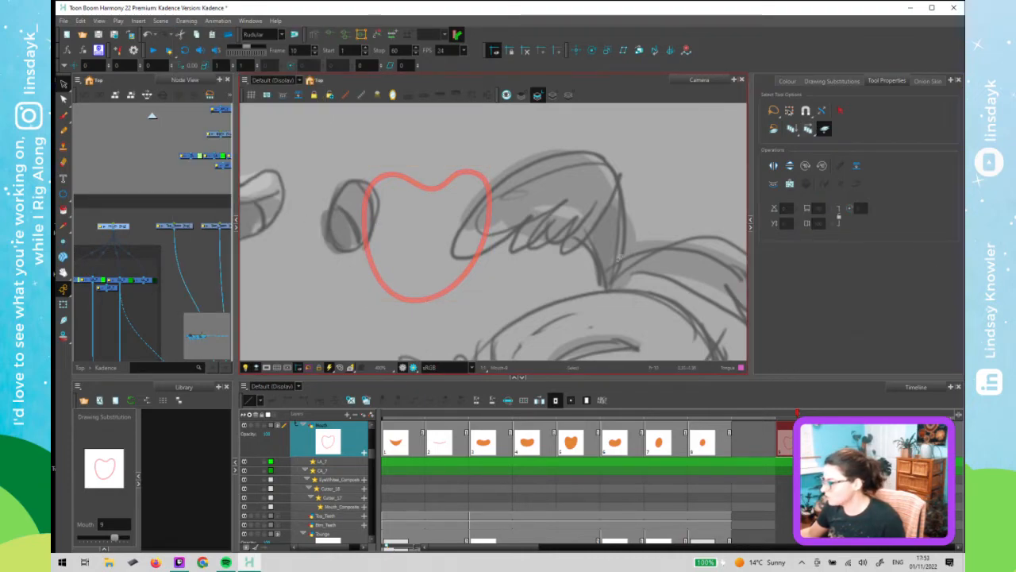
- Return to the colour art view and fill the frame 10 heart-shaped mouth with the Tongue colour using the Paint tool
{"action": "left_click", "coordinate": [554, 95]}
{"action": "left_click", "coordinate": [486, 212]}
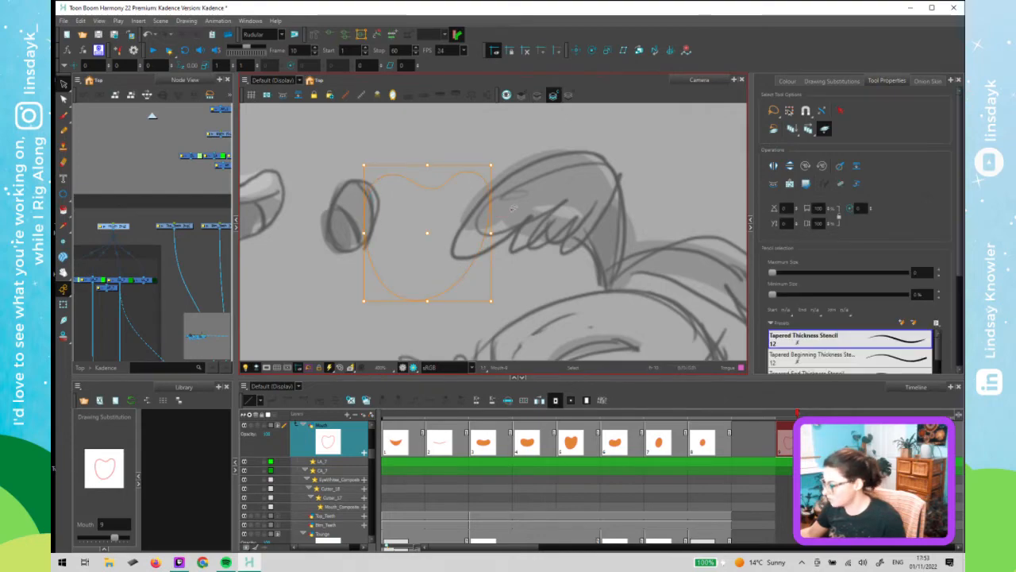
{"action": "key", "text": "period"}
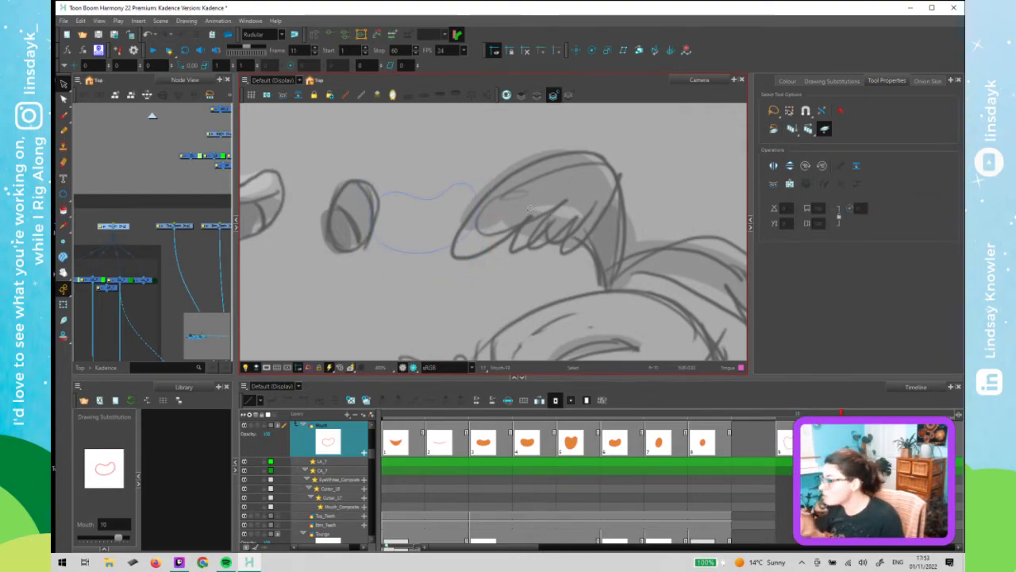
{"action": "key", "text": "comma"}
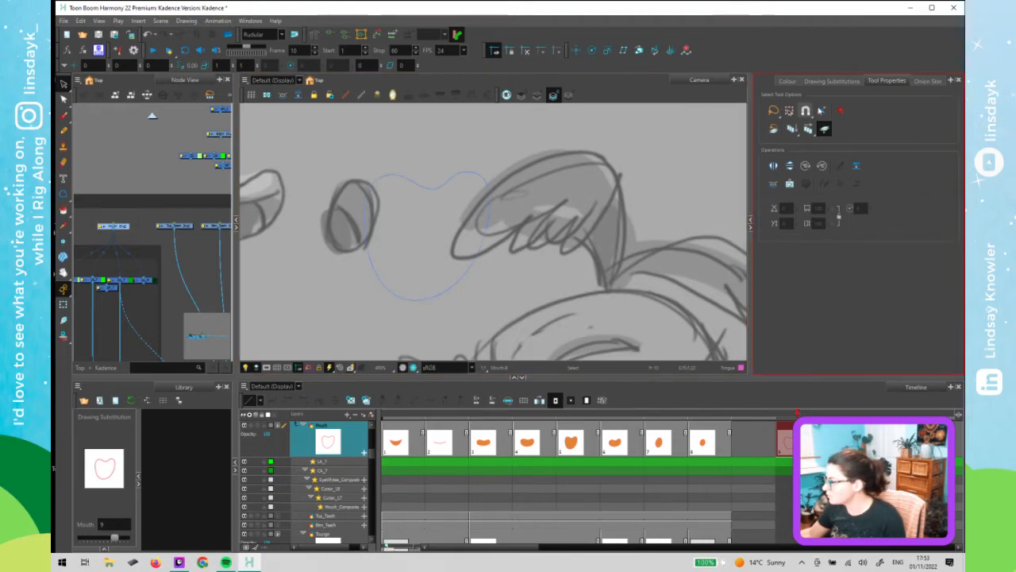
{"action": "left_click", "coordinate": [808, 129]}
{"action": "left_click", "coordinate": [91, 215]}
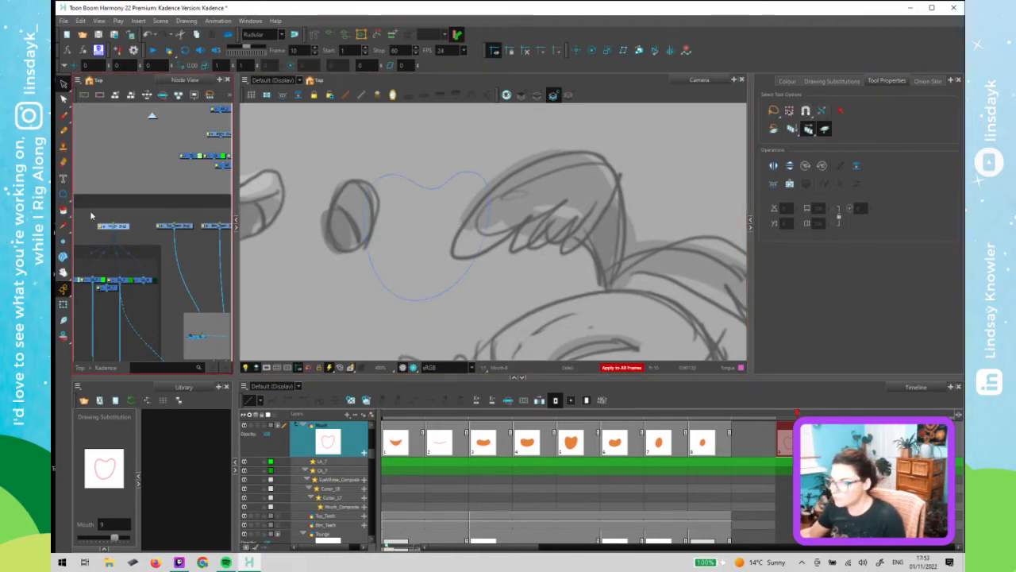
{"action": "left_click", "coordinate": [64, 210]}
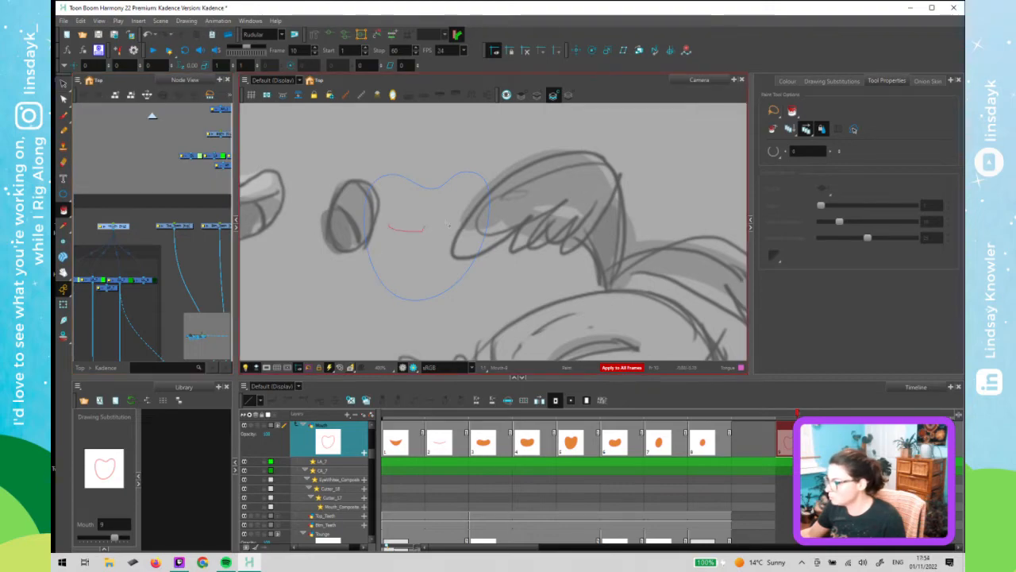
{"action": "left_click", "coordinate": [442, 248]}
{"action": "left_click", "coordinate": [823, 413]}
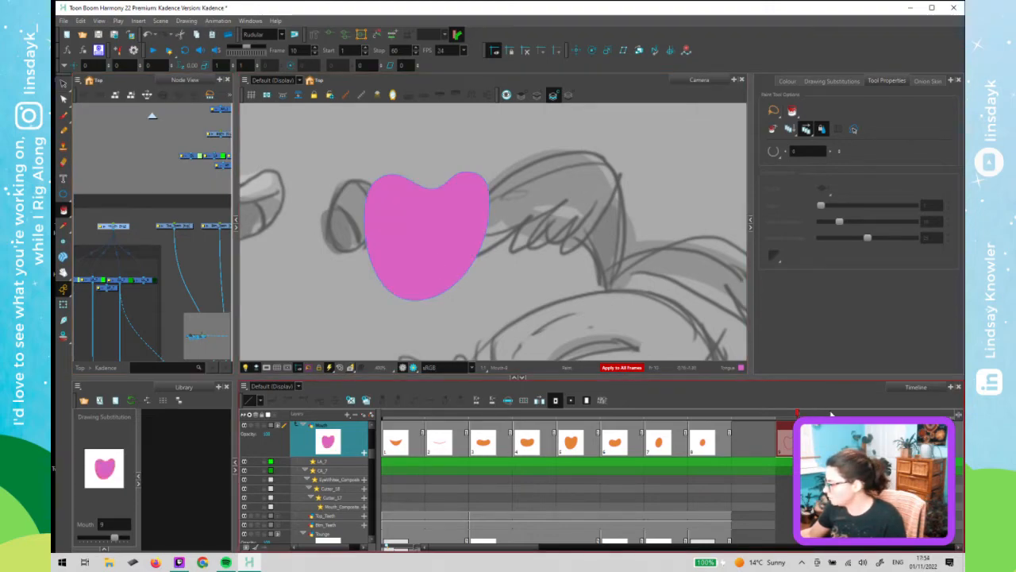
- Check frame 12, return to frame 10, and delete the selected mouth drawing from the timeline
{"action": "left_click", "coordinate": [889, 414]}
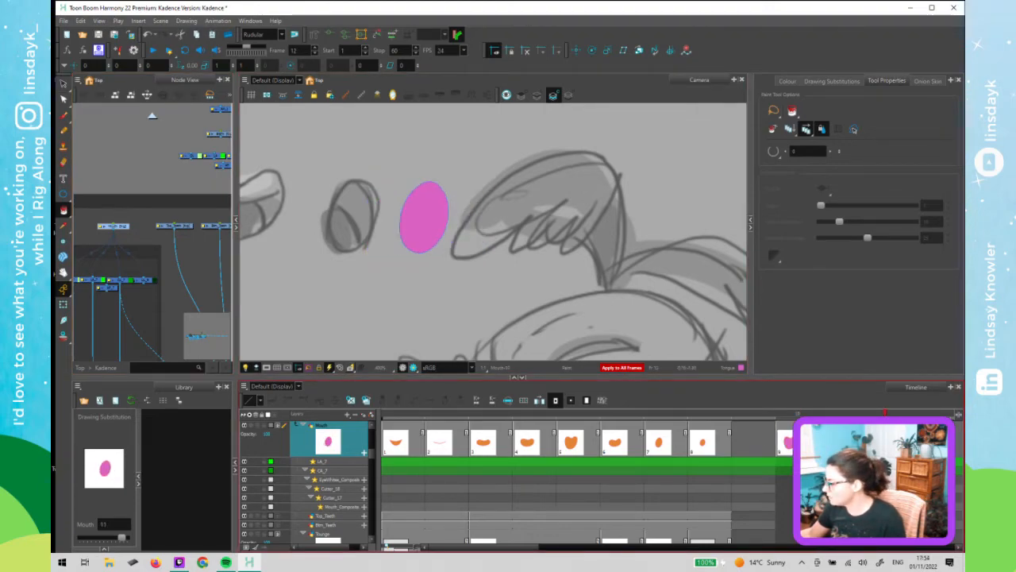
{"action": "key", "text": "comma"}
{"action": "key", "text": "comma"}
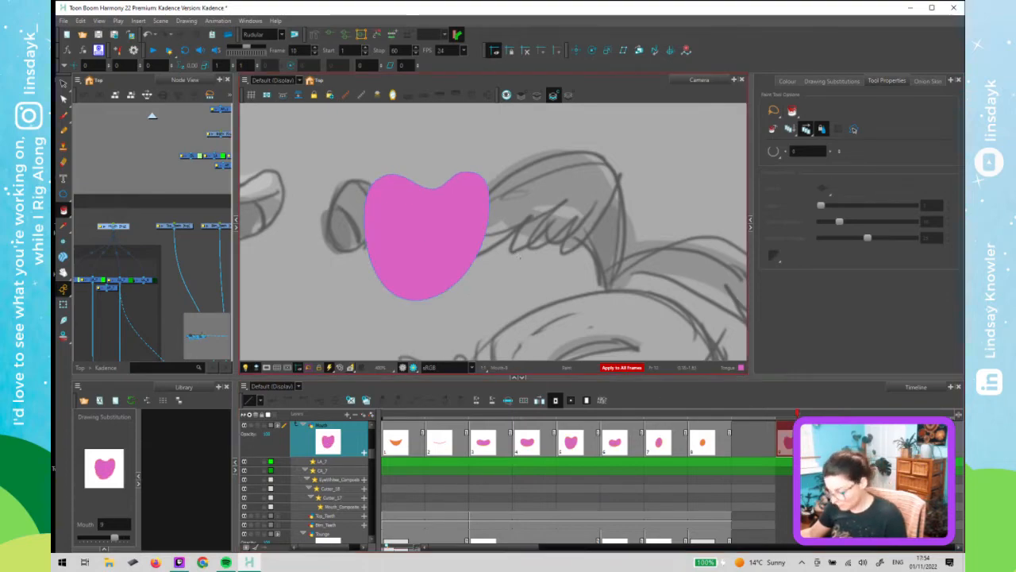
{"action": "key", "text": "shift+t"}
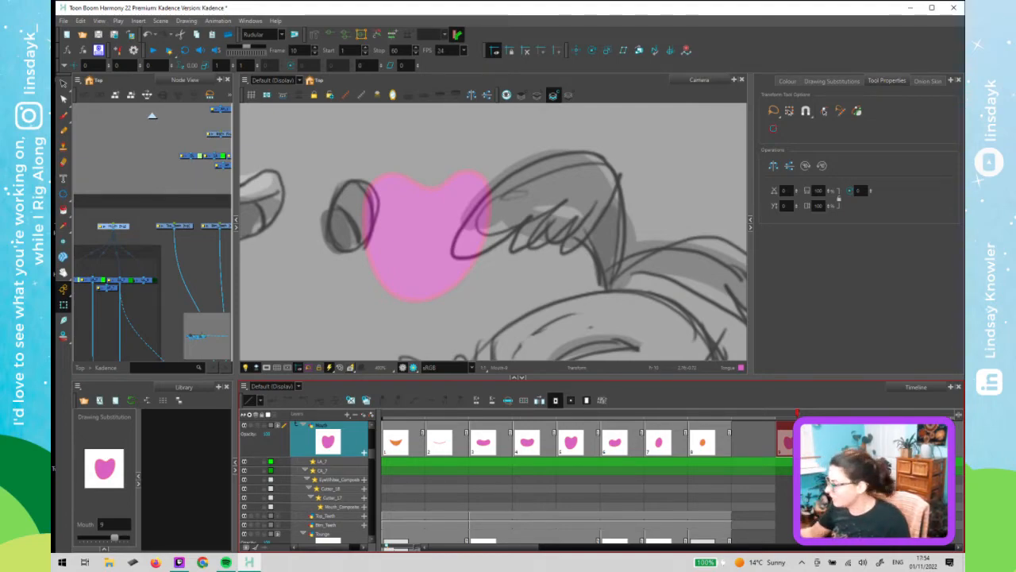
{"action": "right_click", "coordinate": [814, 447]}
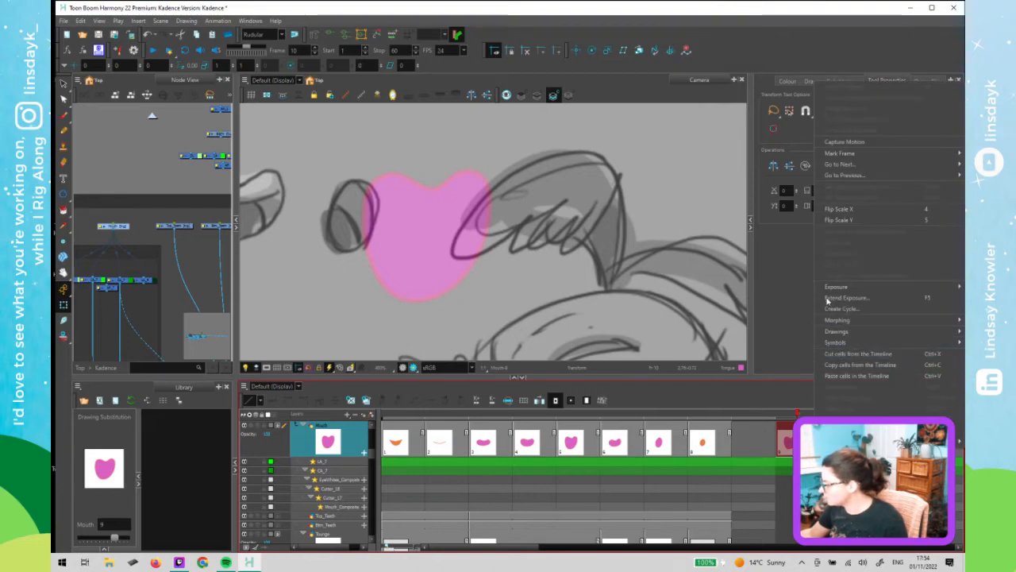
{"action": "mouse_move", "coordinate": [832, 290]}
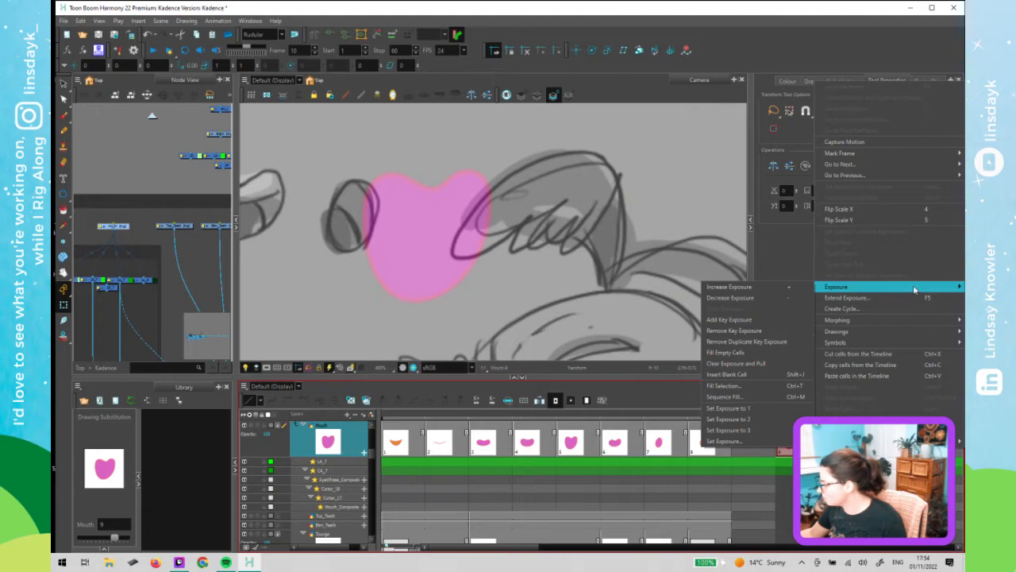
{"action": "mouse_move", "coordinate": [842, 331]}
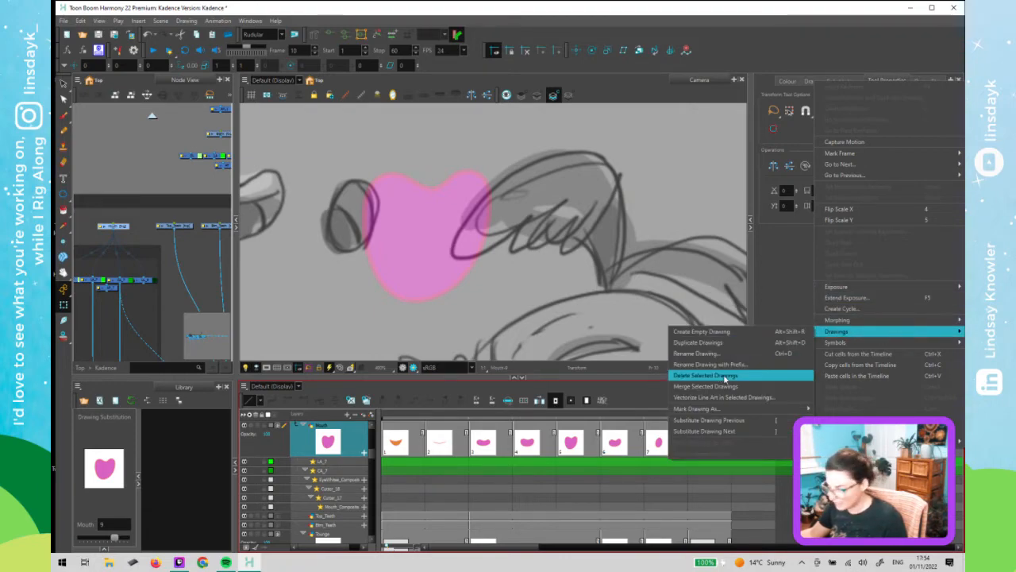
{"action": "left_click", "coordinate": [724, 376]}
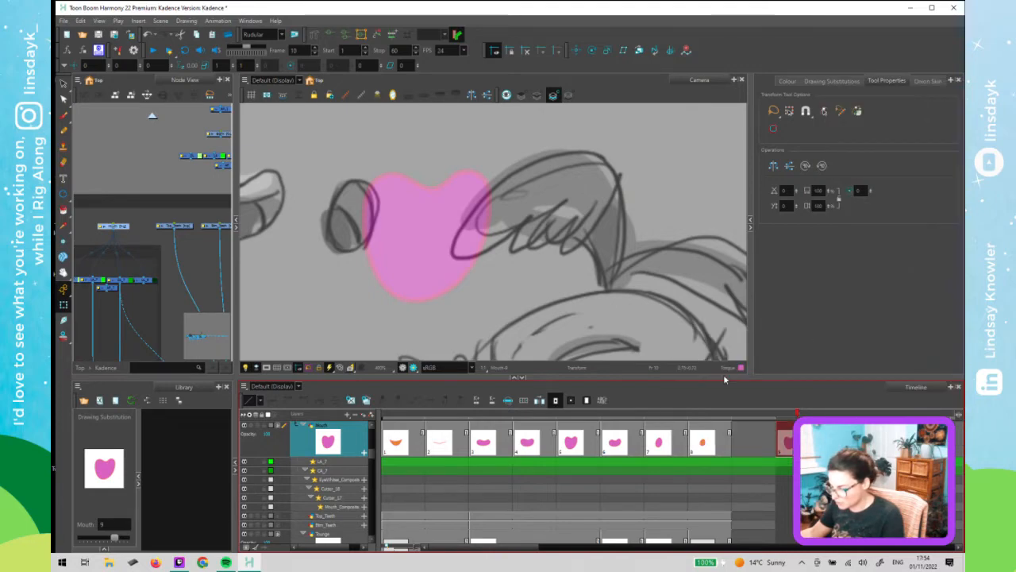
{"action": "left_click", "coordinate": [757, 447]}
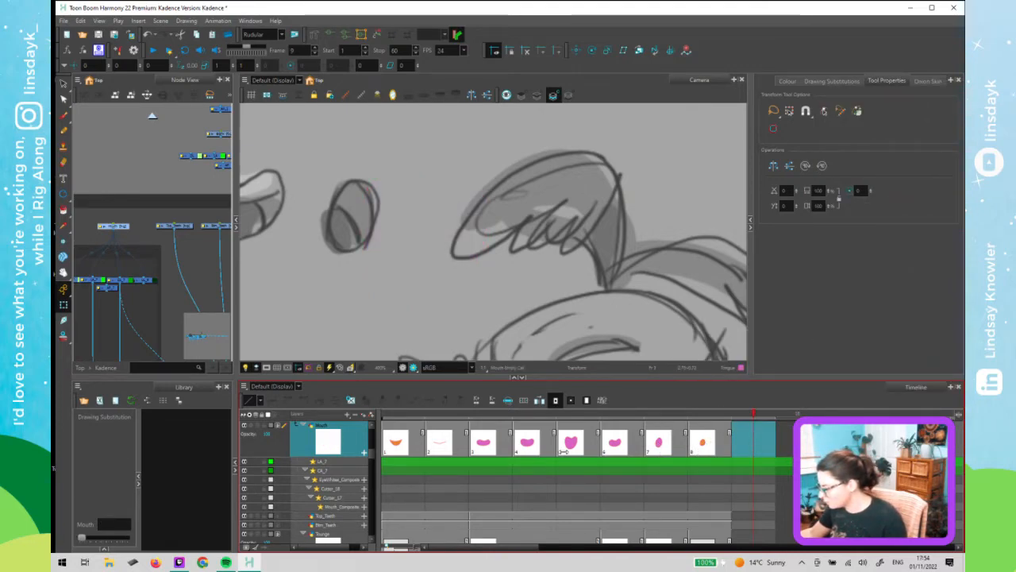
- Go to frame 3, select the mouth fill and recolour it with the Inner Mouth colour
{"action": "left_click", "coordinate": [484, 441]}
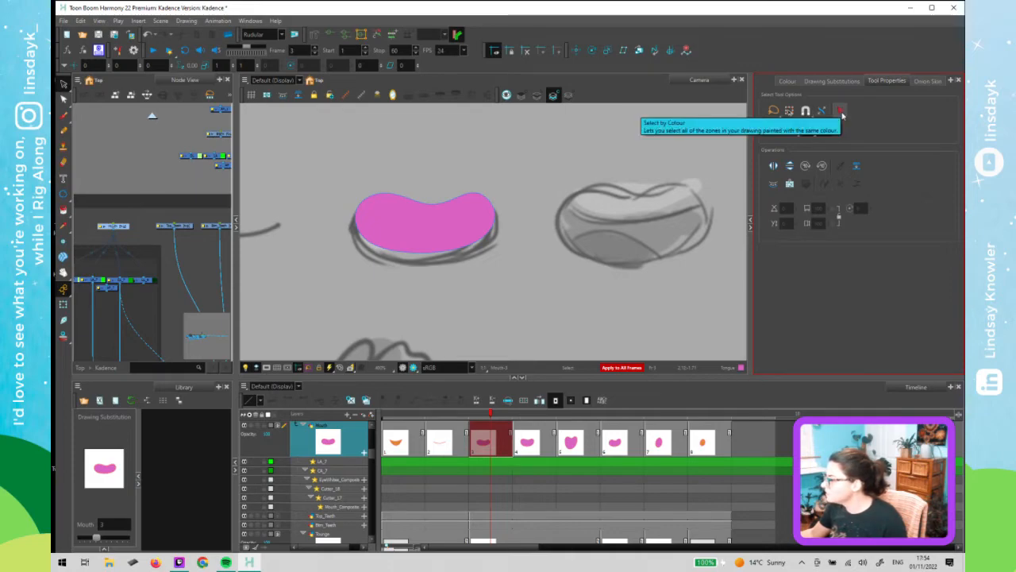
{"action": "left_click", "coordinate": [437, 238]}
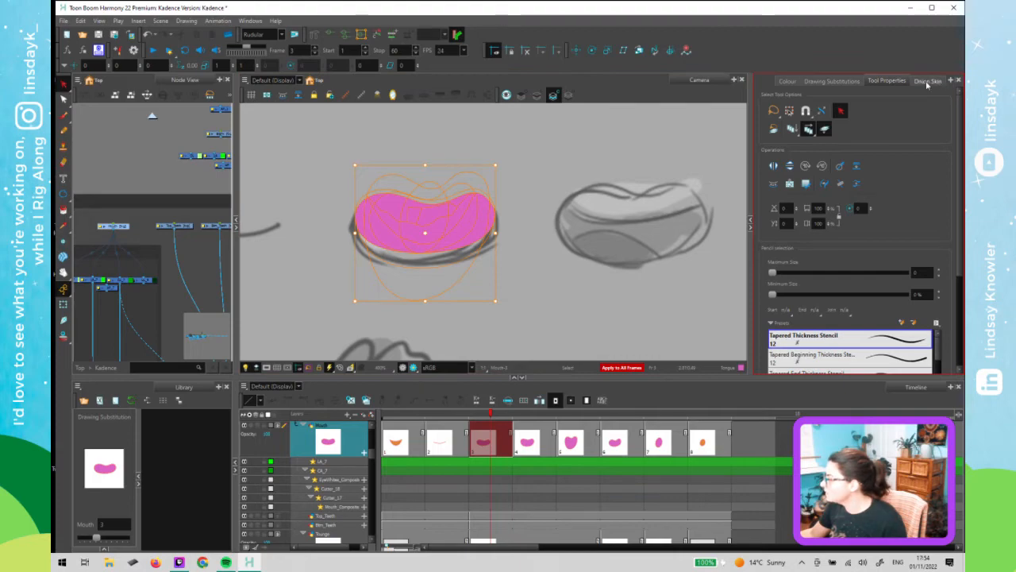
{"action": "left_click", "coordinate": [788, 81]}
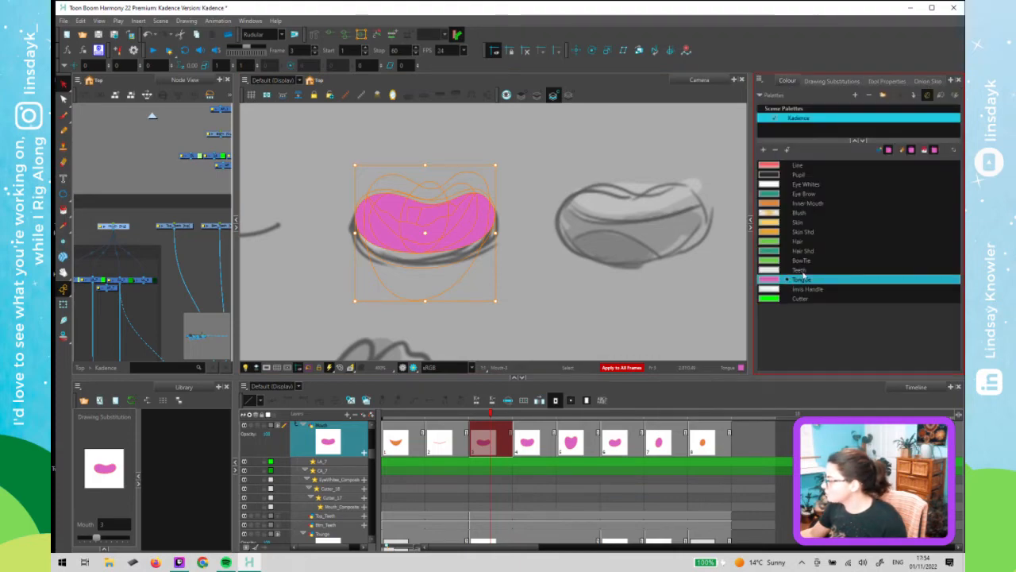
{"action": "left_click", "coordinate": [806, 204]}
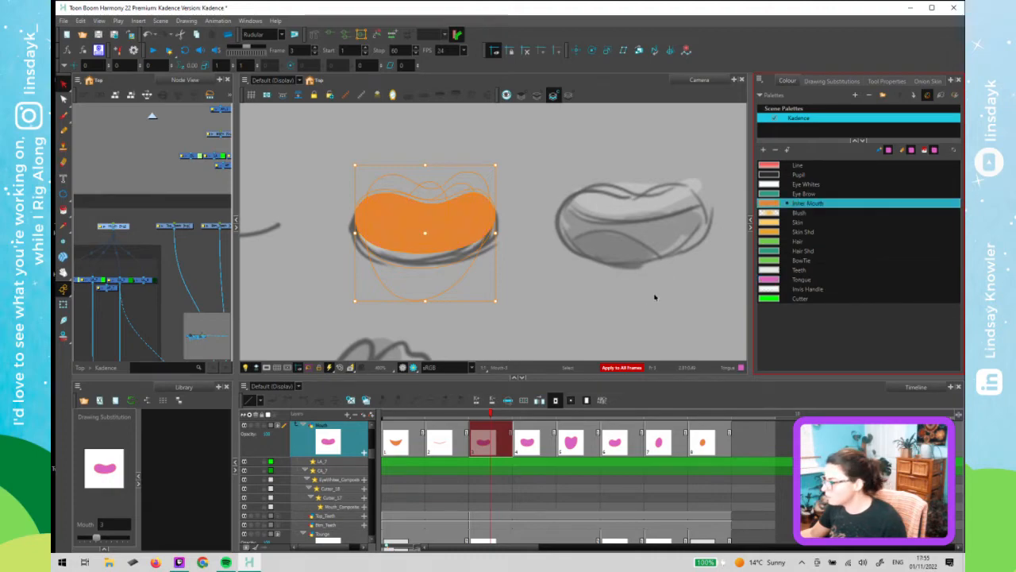
- Switch to the Transform tool and select the bottom teeth drawing on frame 3
{"action": "key", "text": "shift+t"}
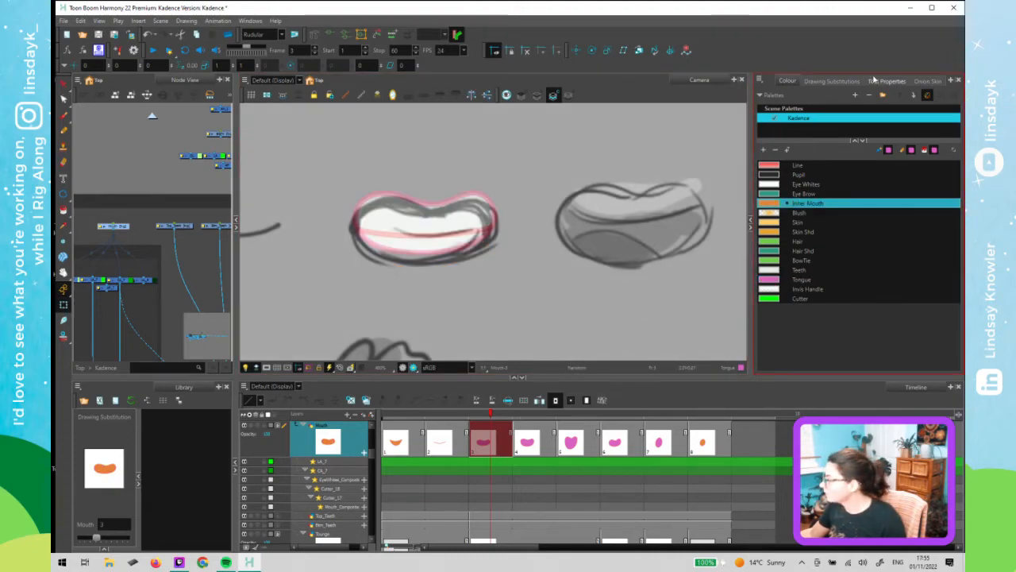
{"action": "left_click", "coordinate": [829, 81]}
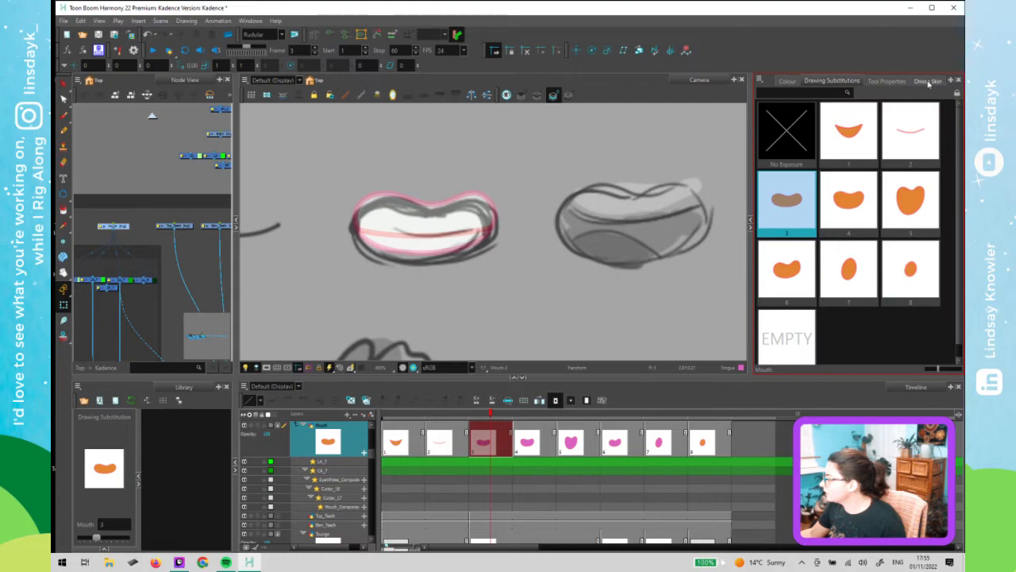
{"action": "left_click", "coordinate": [927, 81]}
{"action": "left_click", "coordinate": [844, 82]}
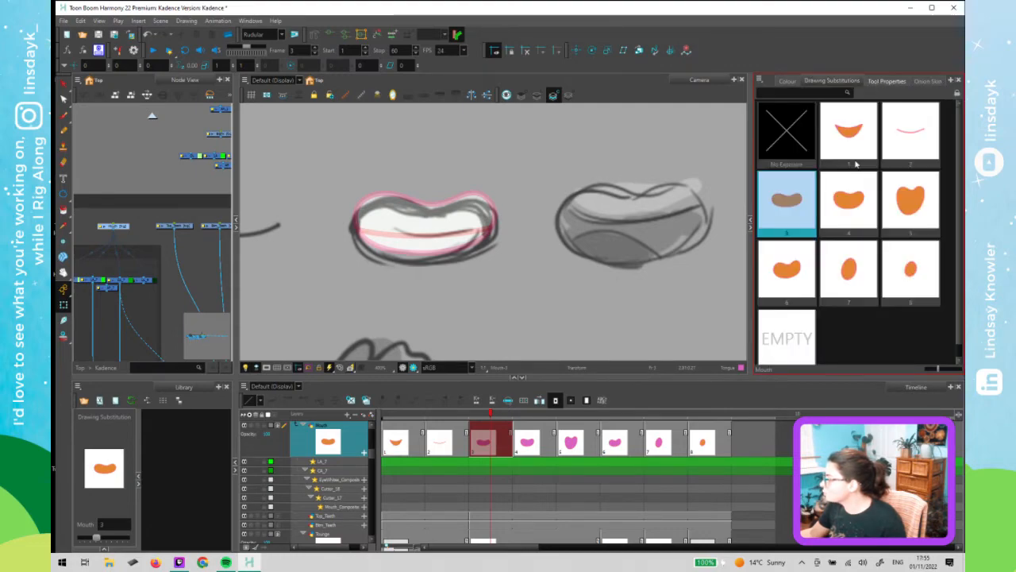
{"action": "left_click", "coordinate": [887, 81]}
{"action": "left_click", "coordinate": [350, 280]}
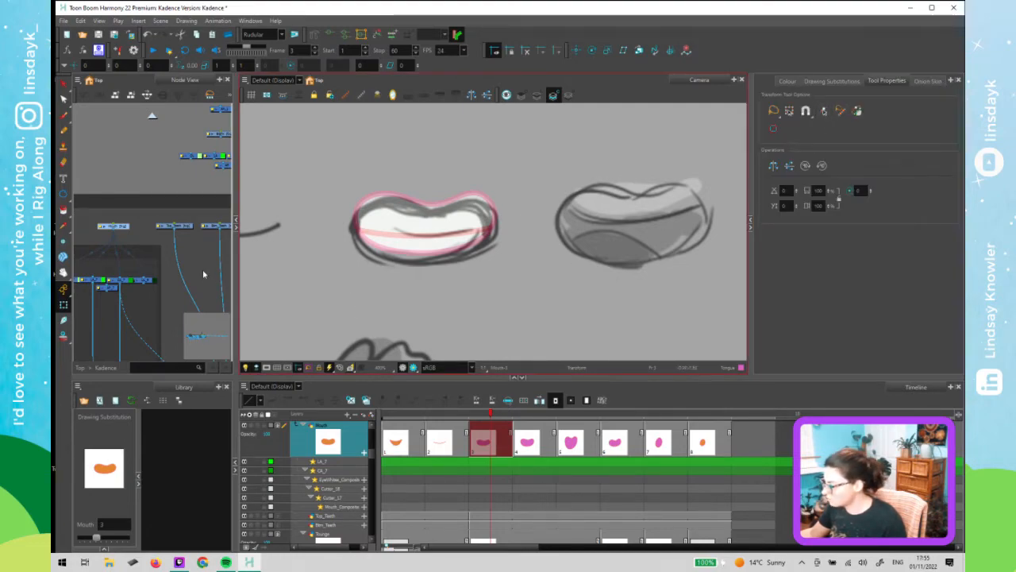
{"action": "left_click", "coordinate": [432, 238]}
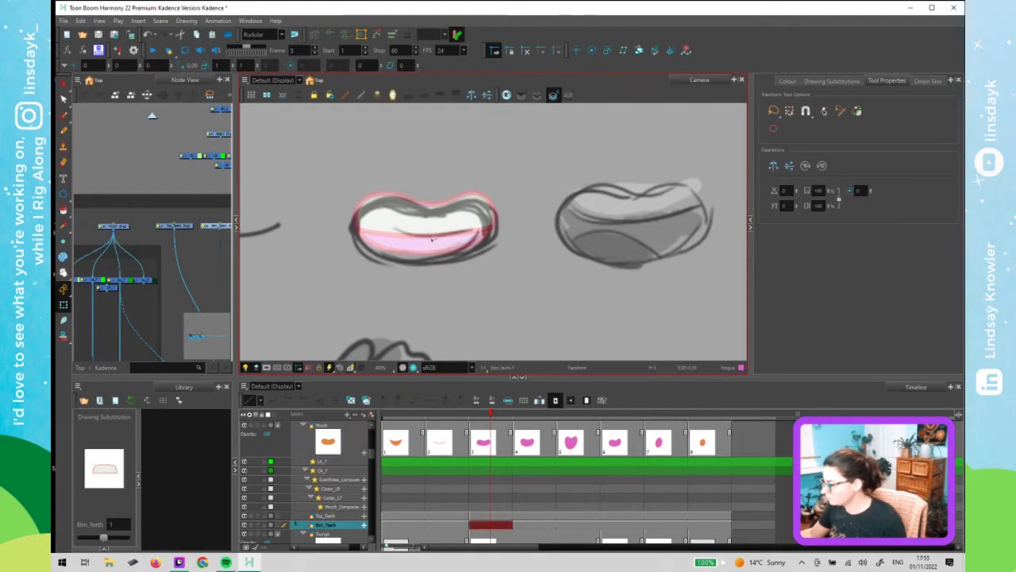
- Switch between the Select and Transform tools and move the playhead to frame 1
{"action": "key", "text": "alt+s"}
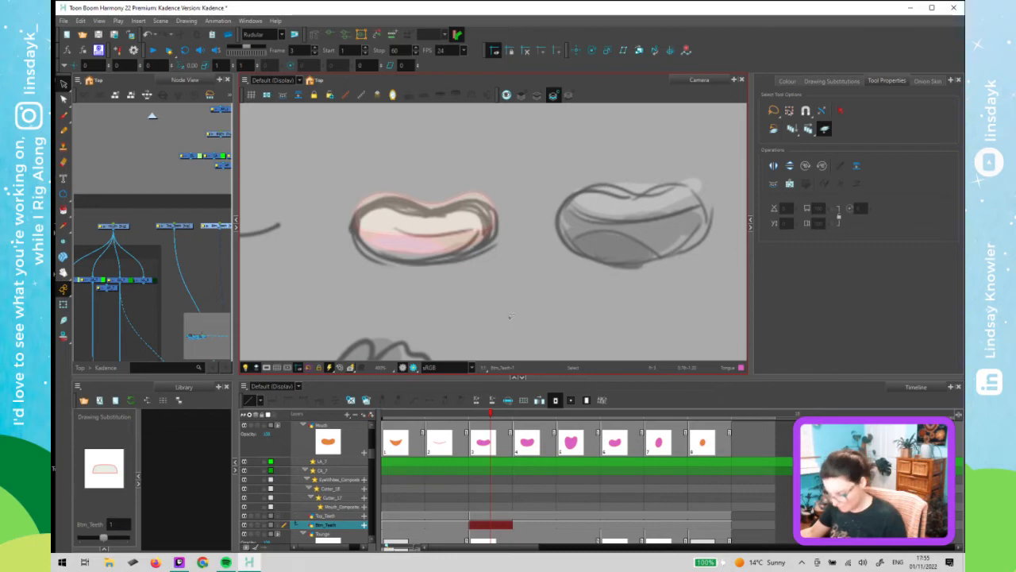
{"action": "key", "text": "shift+t"}
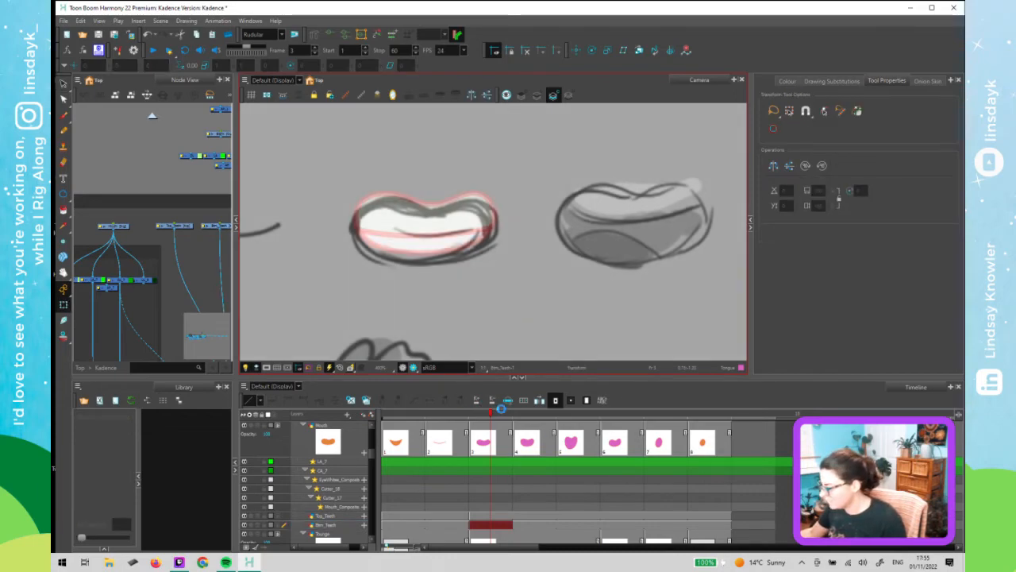
{"action": "left_click_drag", "start_coordinate": [524, 414], "coordinate": [709, 416]}
{"action": "left_click_drag", "start_coordinate": [589, 428], "coordinate": [371, 440]}
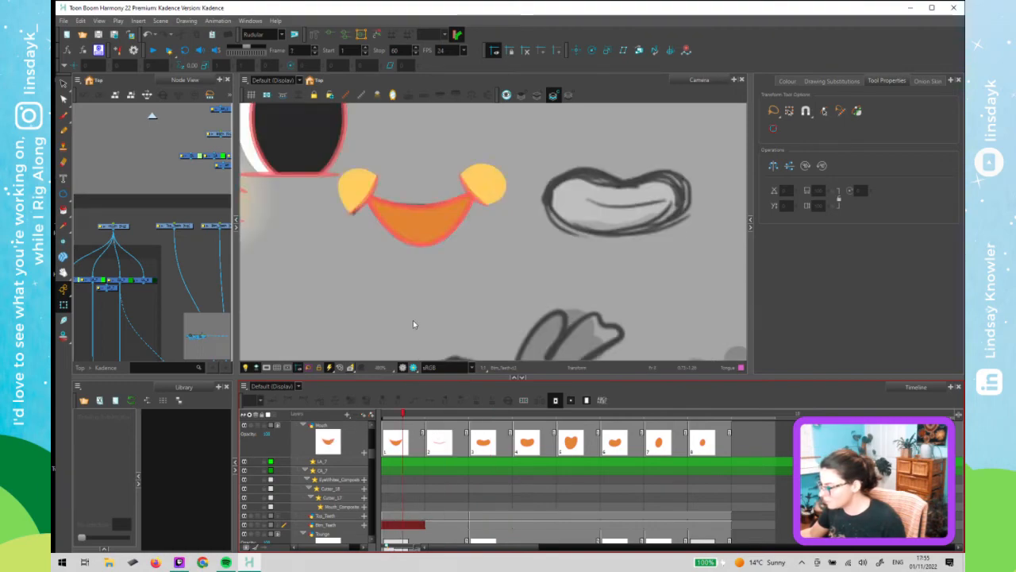
- Enlarge the Node view and browse the rig's node network
{"action": "scroll", "coordinate": [397, 312], "scroll_direction": "down", "scroll_amount": 1}
{"action": "scroll", "coordinate": [132, 174], "scroll_direction": "down", "scroll_amount": 2}
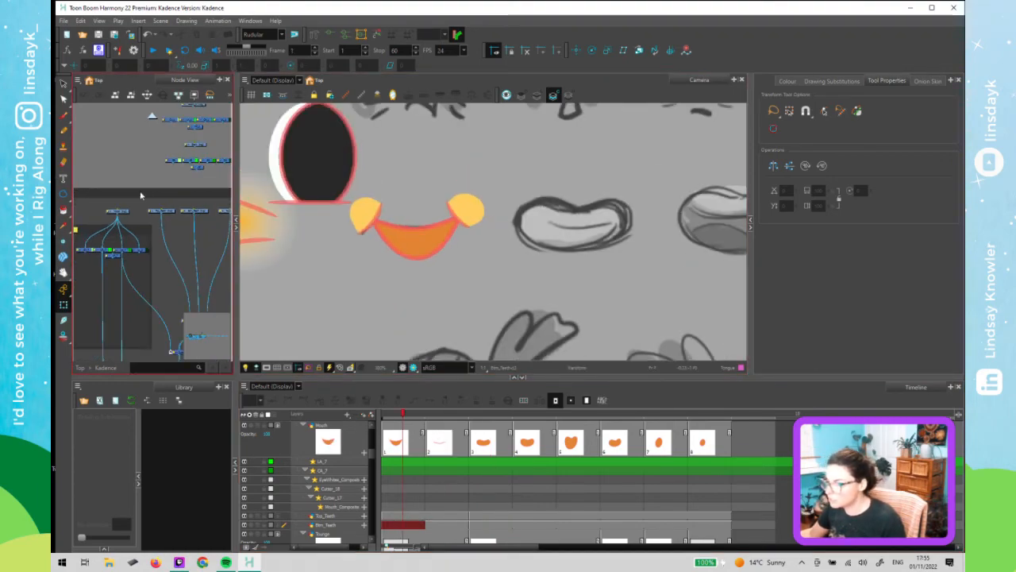
{"action": "scroll", "coordinate": [141, 196], "scroll_direction": "down", "scroll_amount": 3}
{"action": "scroll", "coordinate": [140, 294], "scroll_direction": "down", "scroll_amount": 1}
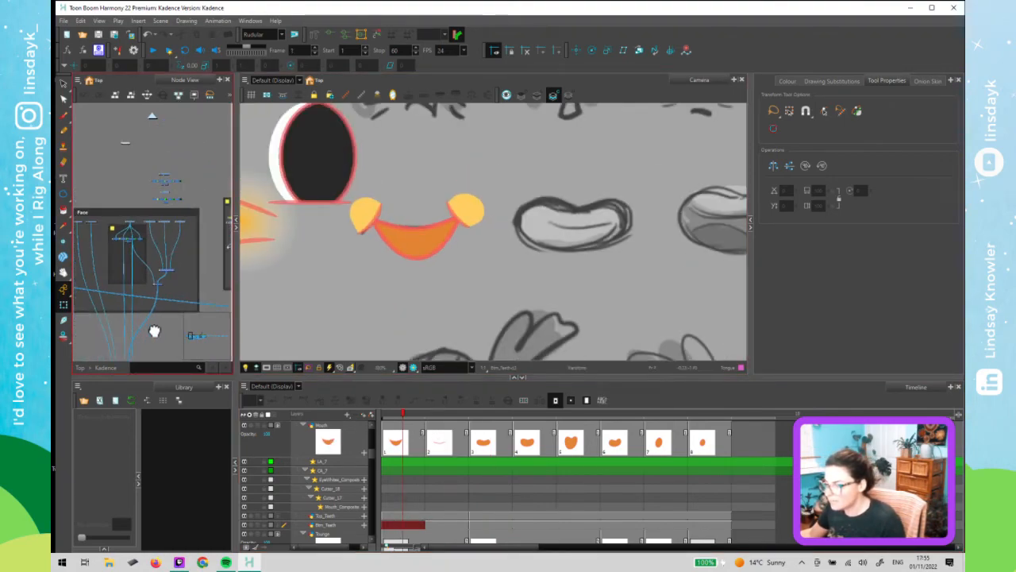
{"action": "left_click_drag", "start_coordinate": [155, 330], "coordinate": [180, 327]}
{"action": "left_click_drag", "start_coordinate": [236, 283], "coordinate": [347, 283]}
{"action": "scroll", "coordinate": [493, 296], "scroll_direction": "down", "scroll_amount": 4}
{"action": "left_click_drag", "start_coordinate": [483, 300], "coordinate": [573, 314]}
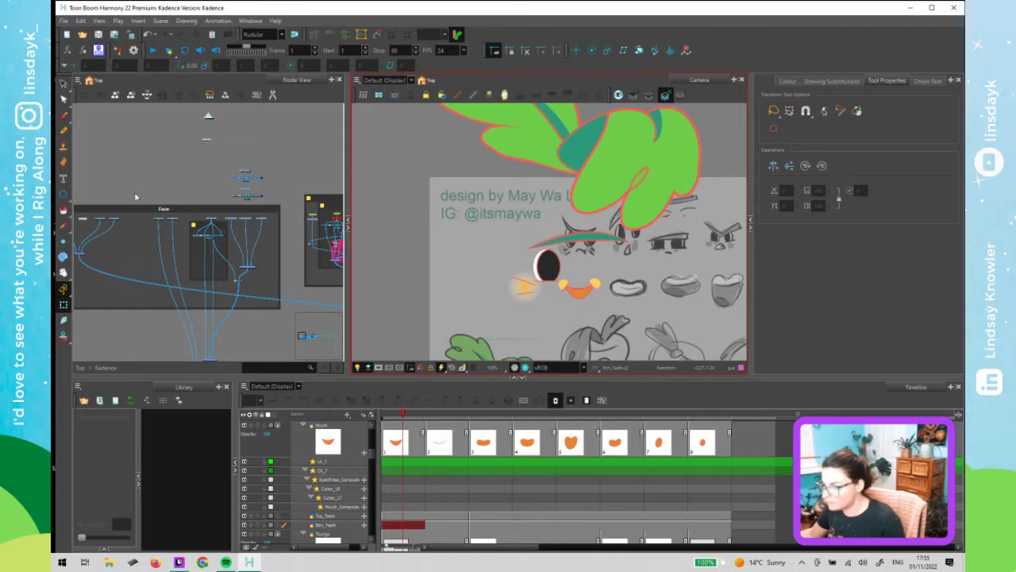
- Delete the selected node in the Face group together with its drawing files
{"action": "left_click", "coordinate": [134, 195]}
{"action": "left_click_drag", "start_coordinate": [118, 188], "coordinate": [218, 177]}
{"action": "scroll", "coordinate": [184, 208], "scroll_direction": "up", "scroll_amount": 3}
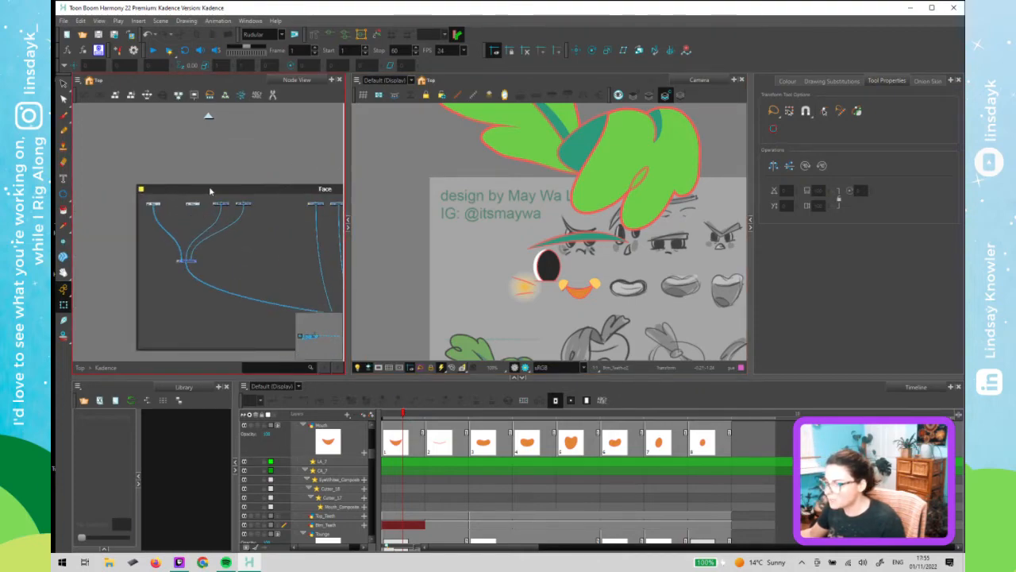
{"action": "key", "text": "Delete"}
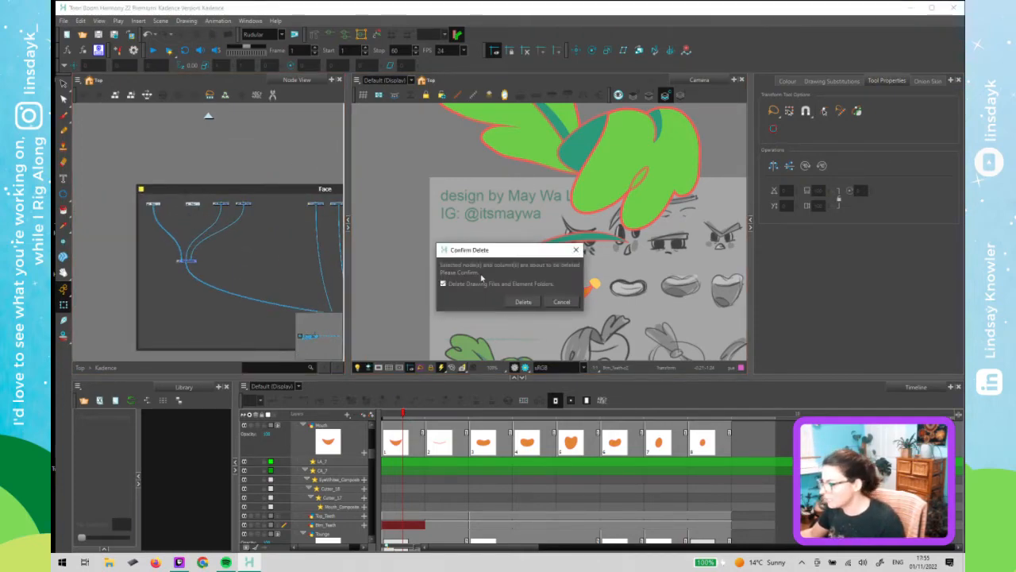
{"action": "left_click", "coordinate": [523, 302]}
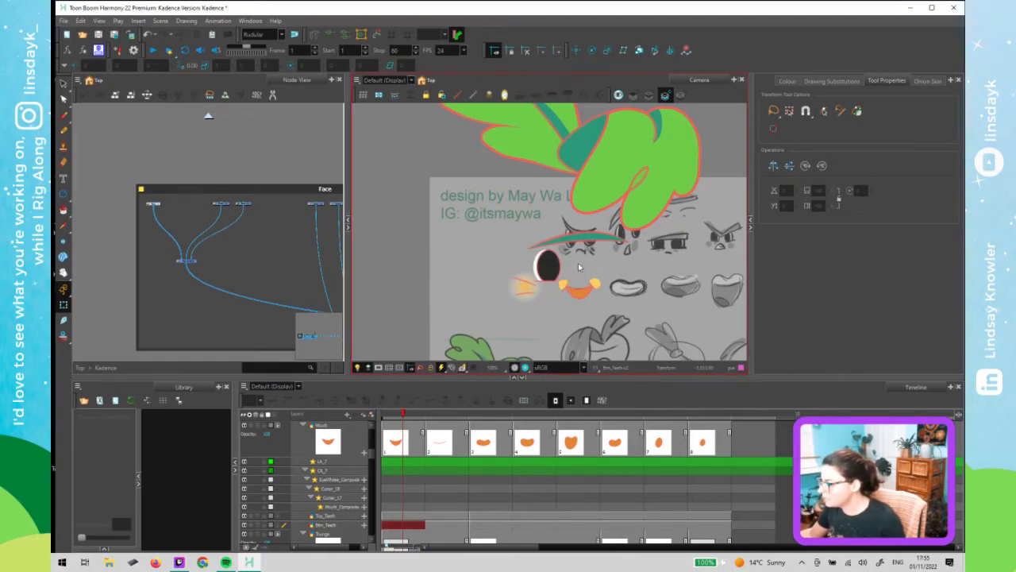
- Open the Eye_1 group, move a node within it, and save the scene
{"action": "left_click", "coordinate": [213, 254]}
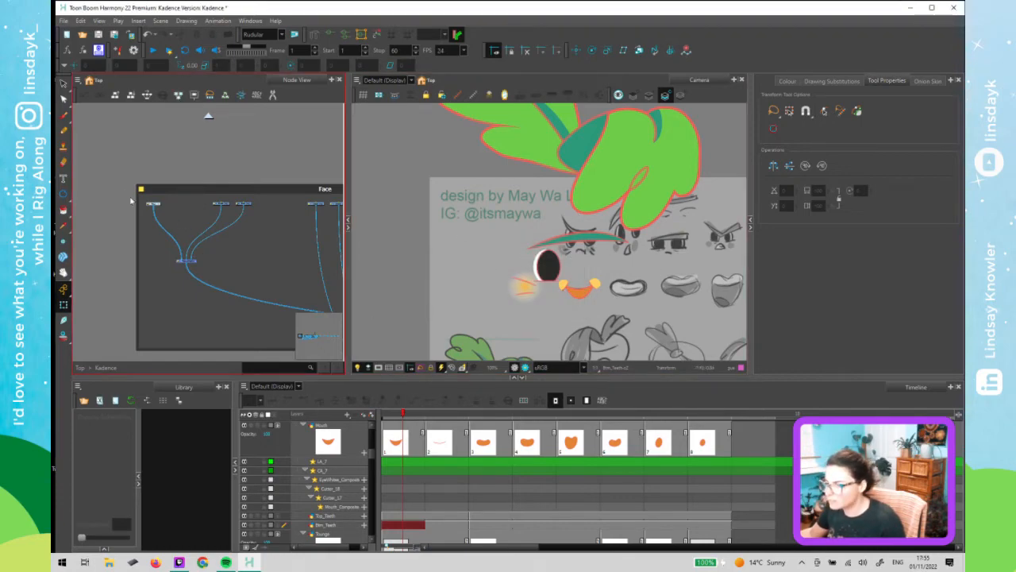
{"action": "scroll", "coordinate": [158, 205], "scroll_direction": "up", "scroll_amount": 3}
{"action": "left_click", "coordinate": [171, 201]}
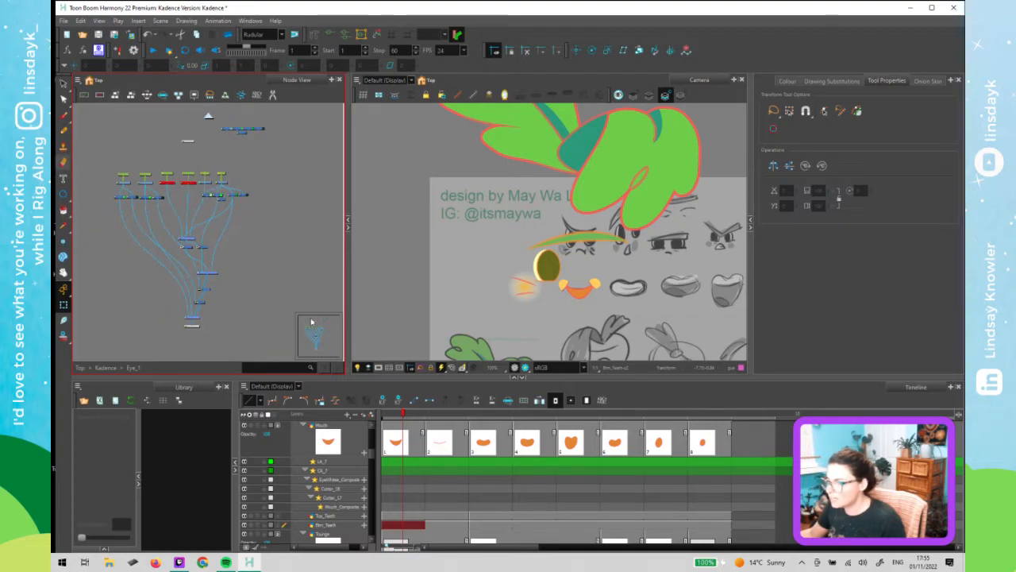
{"action": "left_click", "coordinate": [227, 144]}
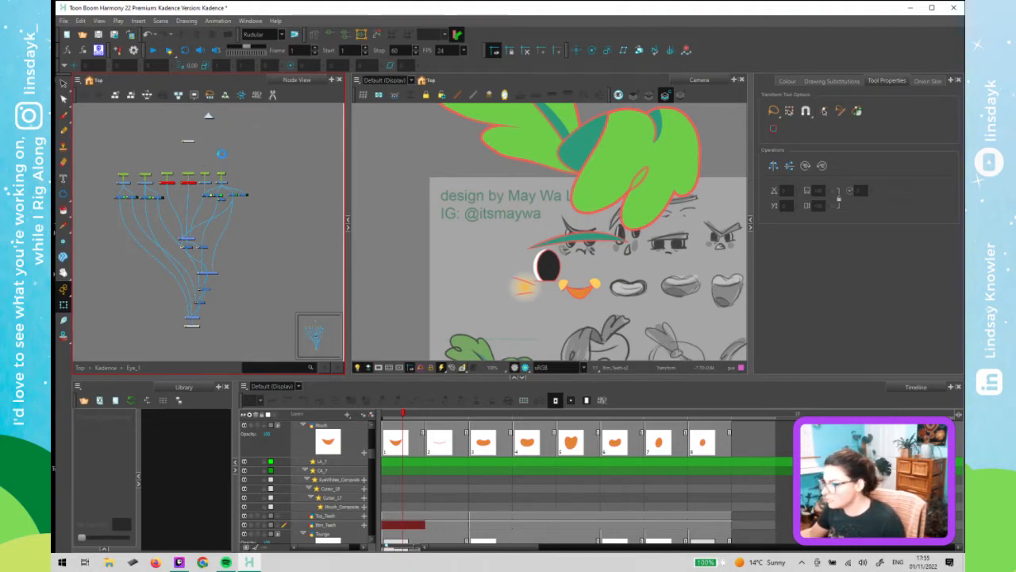
{"action": "left_click_drag", "start_coordinate": [222, 159], "coordinate": [218, 137]}
{"action": "key", "text": "ctrl+s"}
- Examine the nodes and connections inside the Eye_1 group
{"action": "left_click", "coordinate": [204, 191]}
{"action": "left_click", "coordinate": [239, 201]}
{"action": "scroll", "coordinate": [237, 223], "scroll_direction": "up", "scroll_amount": 3}
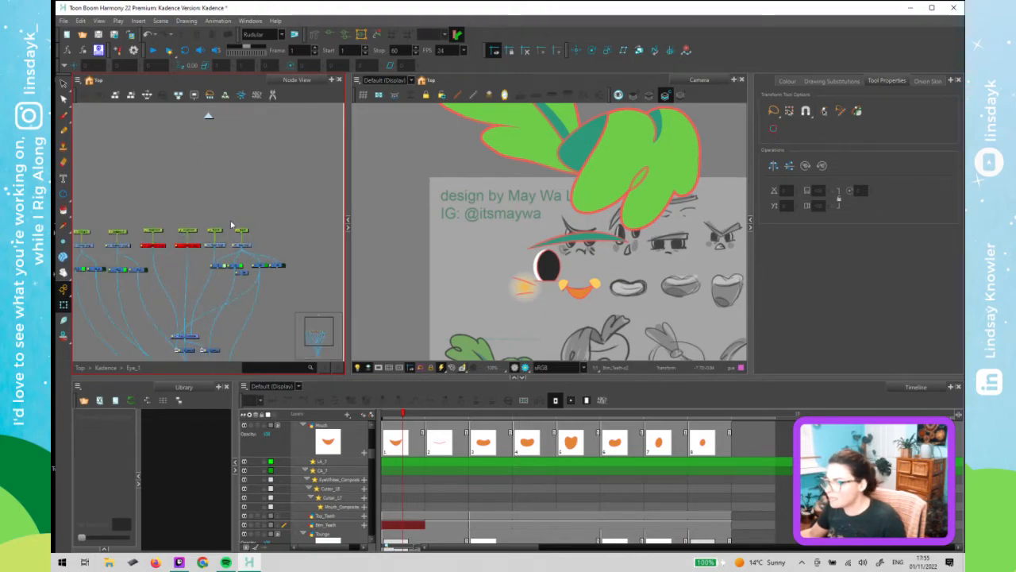
{"action": "left_click_drag", "start_coordinate": [239, 212], "coordinate": [275, 232]}
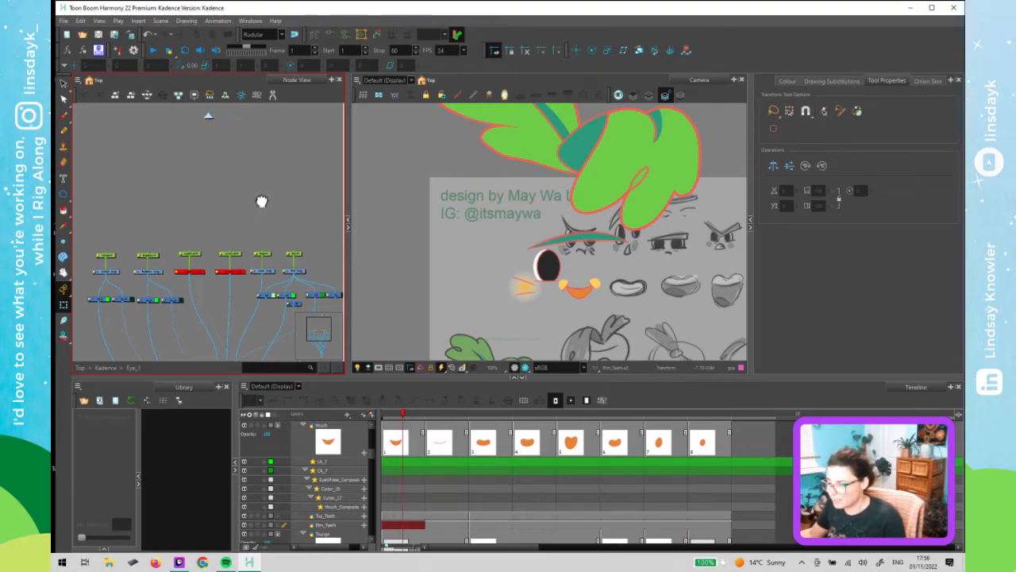
{"action": "left_click_drag", "start_coordinate": [261, 202], "coordinate": [265, 194]}
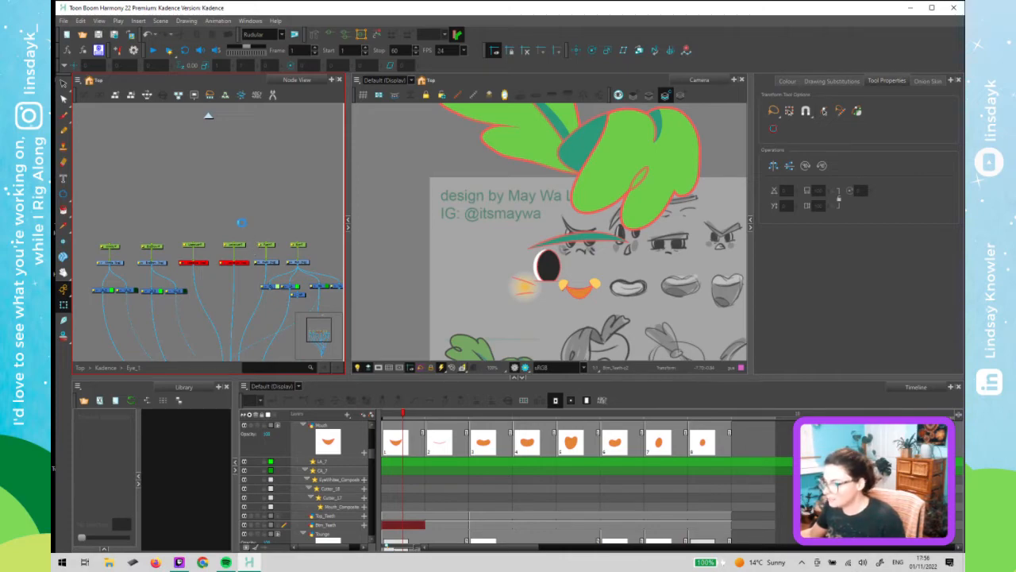
{"action": "scroll", "coordinate": [208, 247], "scroll_direction": "up", "scroll_amount": 2}
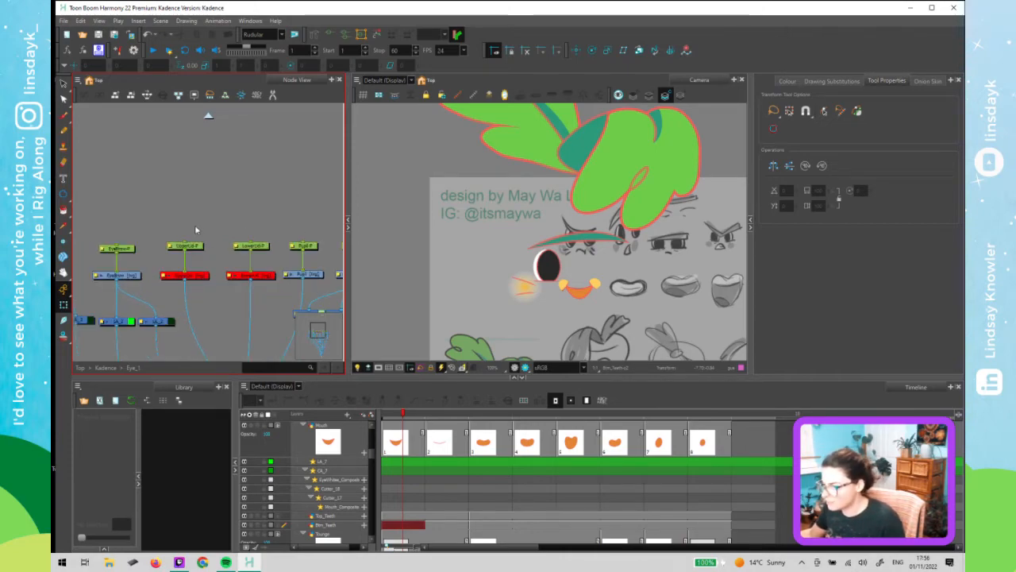
{"action": "left_click", "coordinate": [266, 289]}
{"action": "left_click", "coordinate": [260, 295]}
{"action": "scroll", "coordinate": [229, 297], "scroll_direction": "down", "scroll_amount": 3}
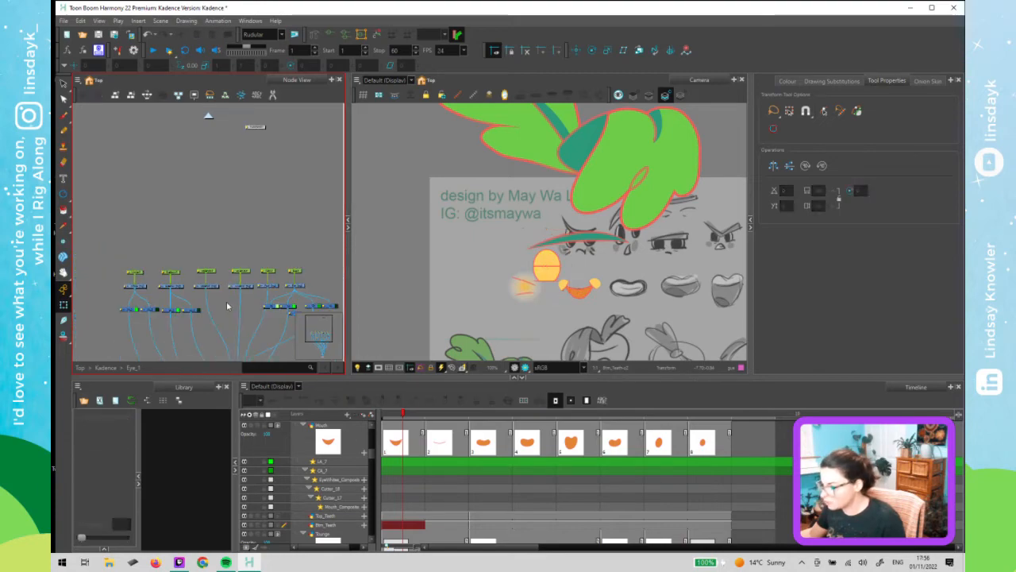
{"action": "scroll", "coordinate": [225, 279], "scroll_direction": "up", "scroll_amount": 3}
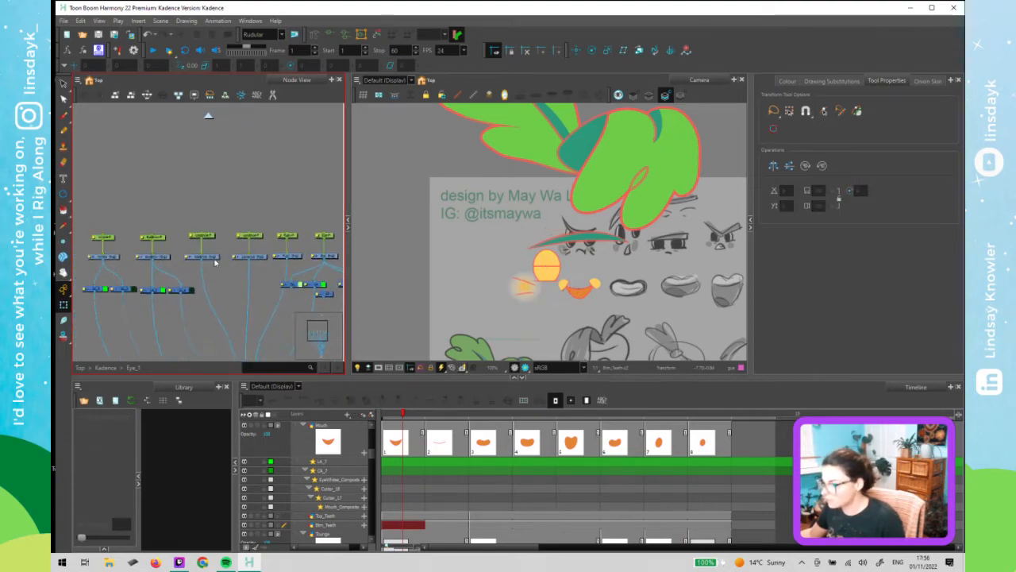
{"action": "left_click_drag", "start_coordinate": [365, 262], "coordinate": [412, 262]}
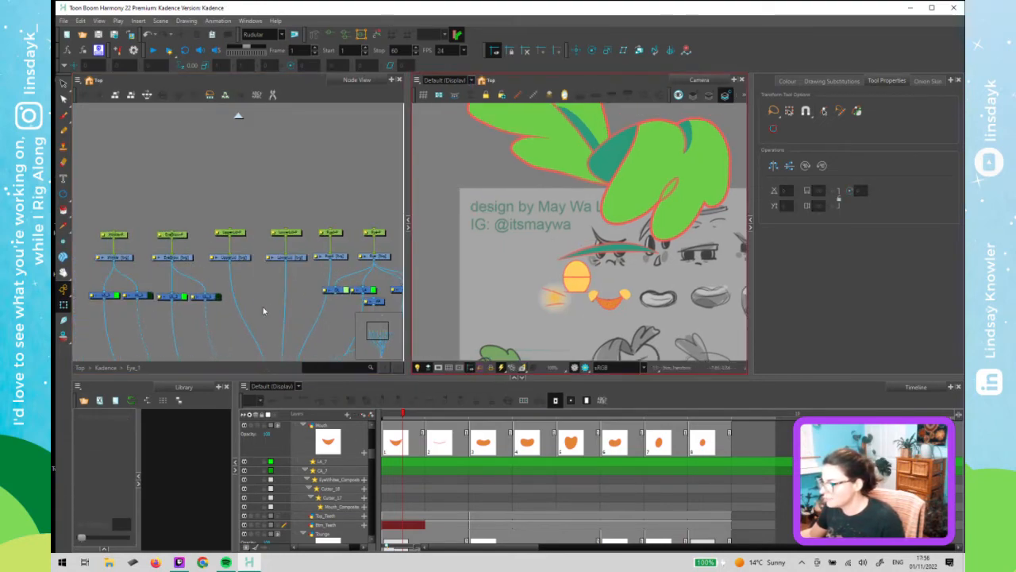
{"action": "left_click_drag", "start_coordinate": [260, 302], "coordinate": [257, 290]}
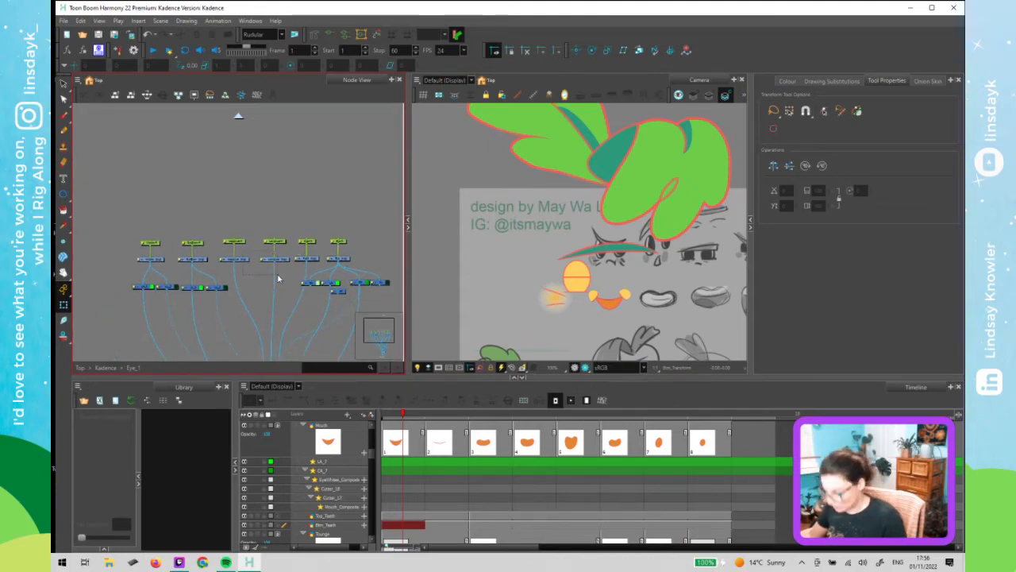
{"action": "left_click_drag", "start_coordinate": [279, 275], "coordinate": [278, 277]}
- Select nodes in the Eye_1 group and undo the last node change
{"action": "key", "text": "d"}
{"action": "left_click", "coordinate": [263, 212]}
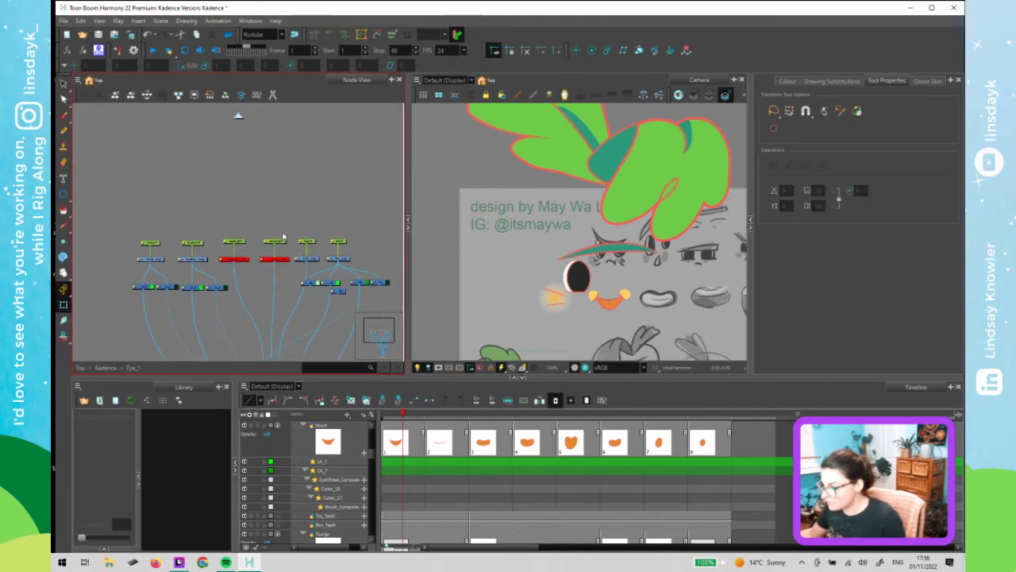
{"action": "left_click", "coordinate": [377, 232]}
{"action": "left_click_drag", "start_coordinate": [140, 251], "coordinate": [143, 252]}
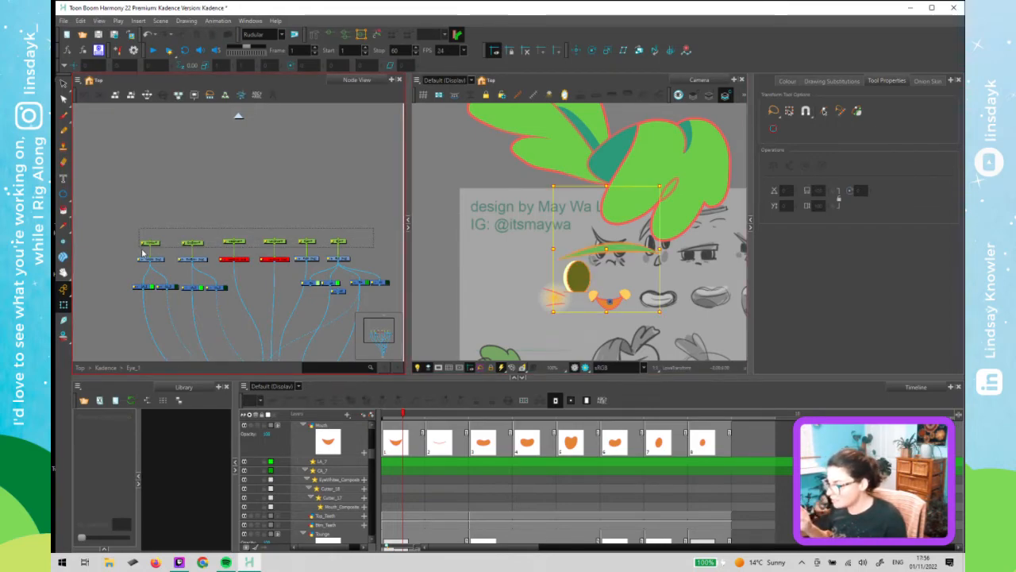
{"action": "left_click_drag", "start_coordinate": [143, 253], "coordinate": [143, 253]}
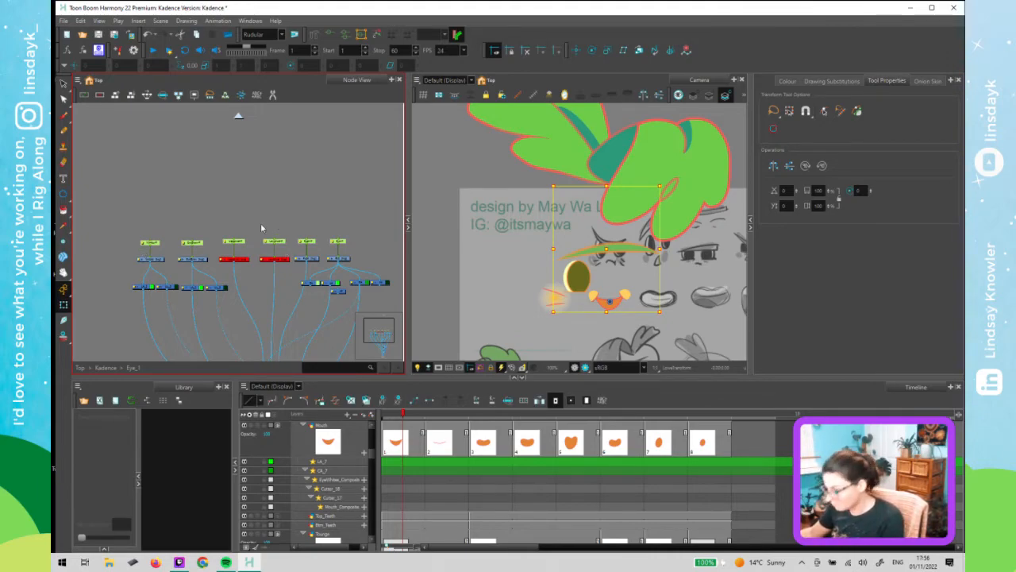
{"action": "key", "text": "ctrl+z"}
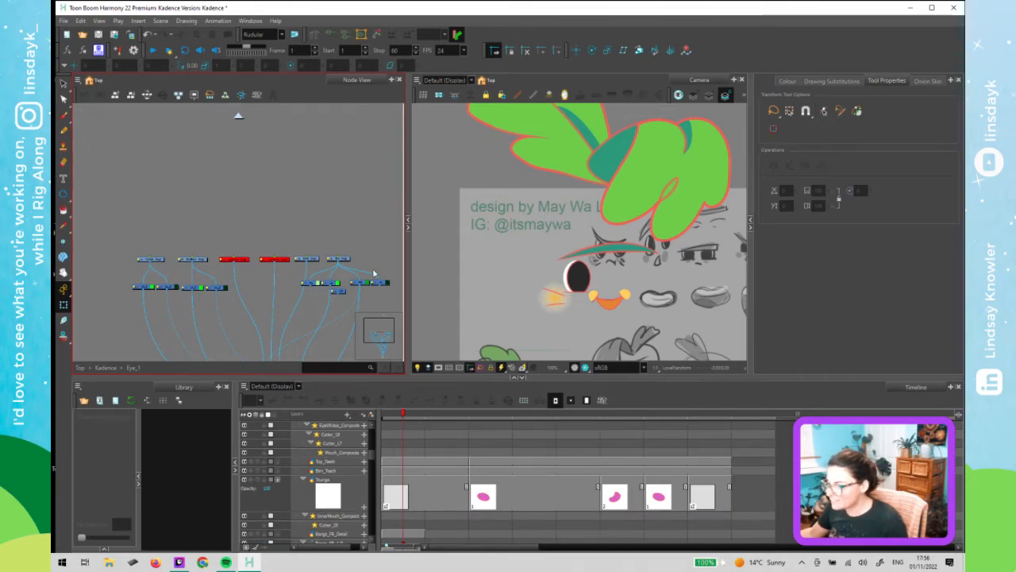
{"action": "left_click_drag", "start_coordinate": [375, 271], "coordinate": [374, 272]}
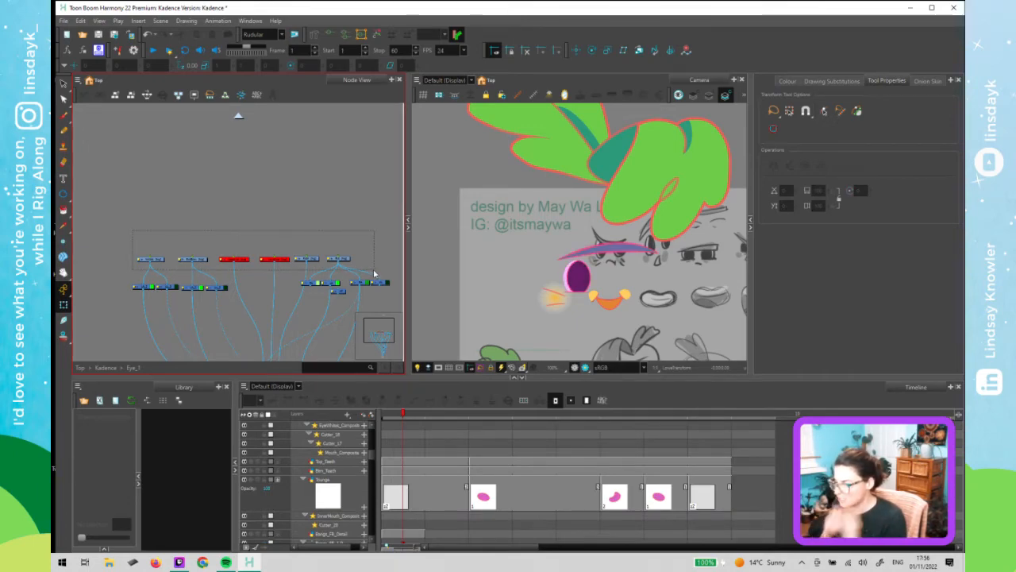
{"action": "left_click_drag", "start_coordinate": [374, 273], "coordinate": [373, 273]}
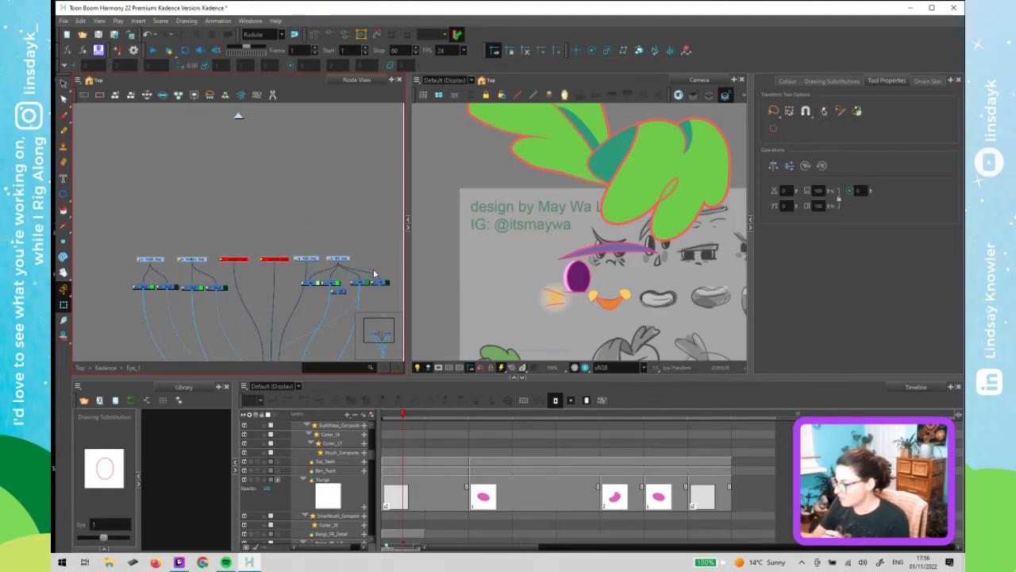
- Return to the top level of the node network and inspect the character's main nodes
{"action": "left_click", "coordinate": [239, 117]}
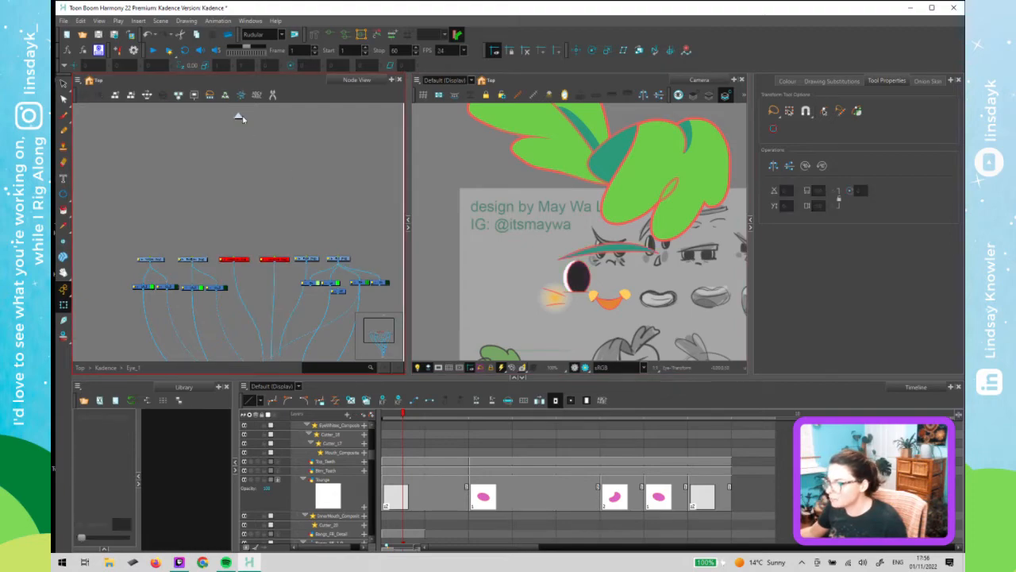
{"action": "left_click", "coordinate": [239, 117]}
{"action": "left_click_drag", "start_coordinate": [281, 225], "coordinate": [267, 213]}
{"action": "left_click", "coordinate": [297, 211]}
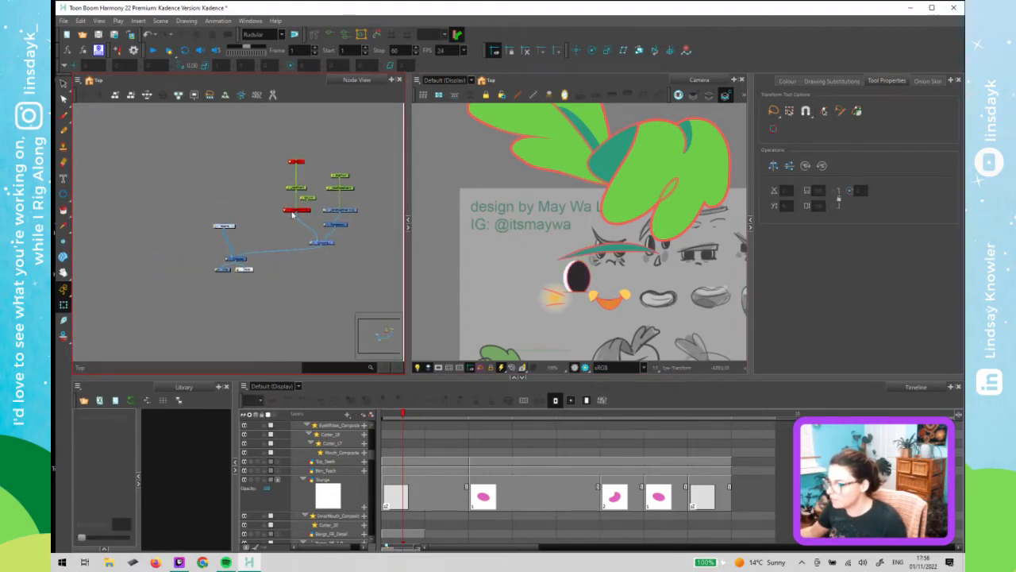
{"action": "key", "text": "a"}
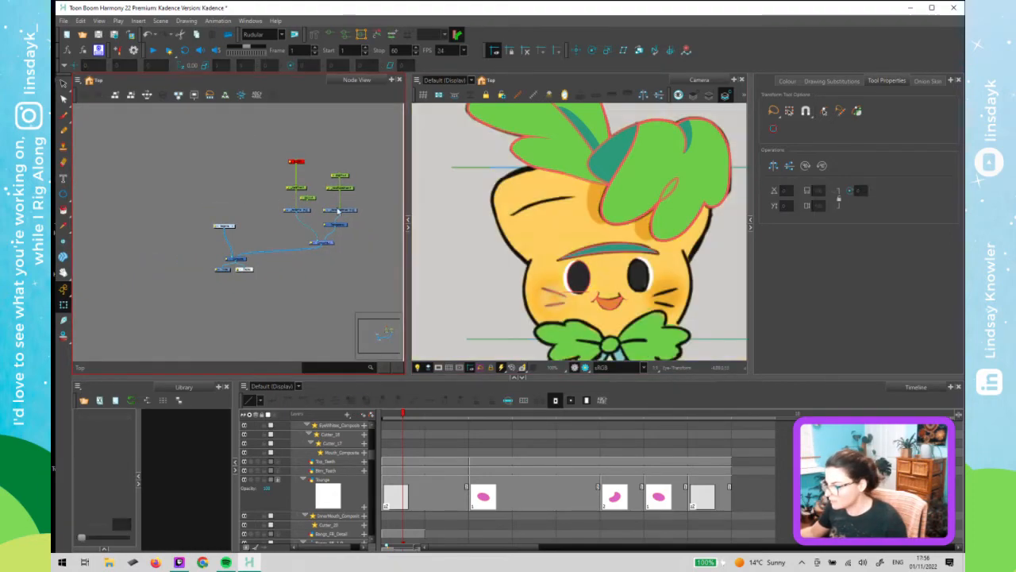
{"action": "left_click", "coordinate": [340, 210]}
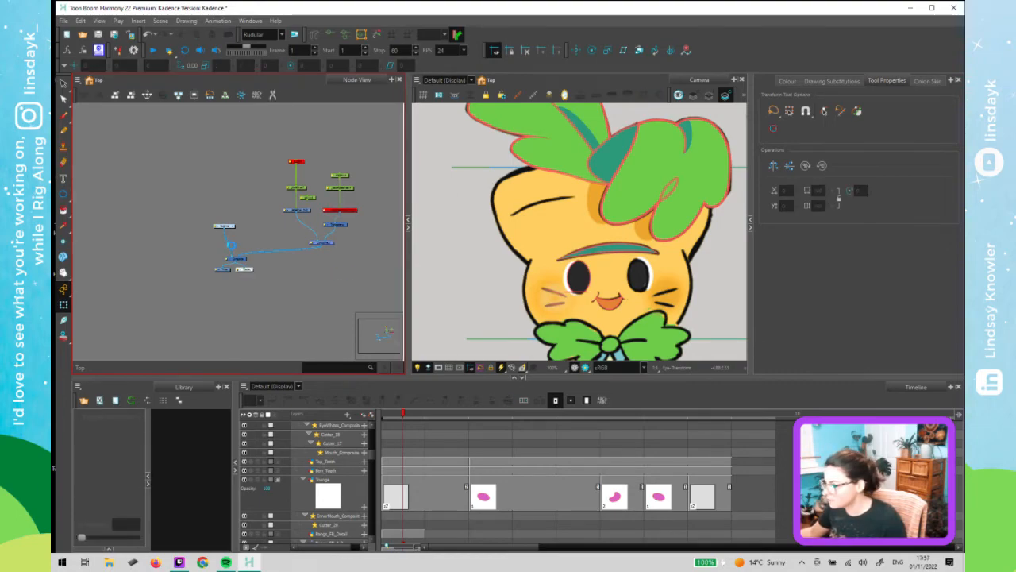
- Select the pupil drawing in the camera view and save the scene
{"action": "left_click", "coordinate": [581, 285]}
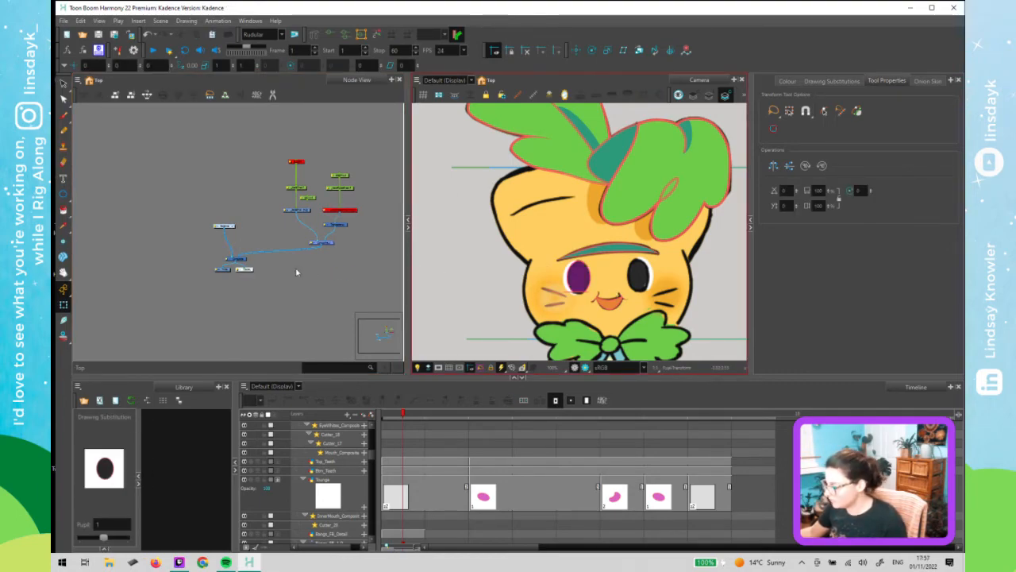
{"action": "key", "text": "ctrl+s"}
{"action": "key", "text": "o"}
- Select the eye drawing nodes inside the Eye_1 group and add a peg above each of them
{"action": "left_click_drag", "start_coordinate": [312, 205], "coordinate": [354, 221]}
{"action": "left_click_drag", "start_coordinate": [243, 234], "coordinate": [139, 233]}
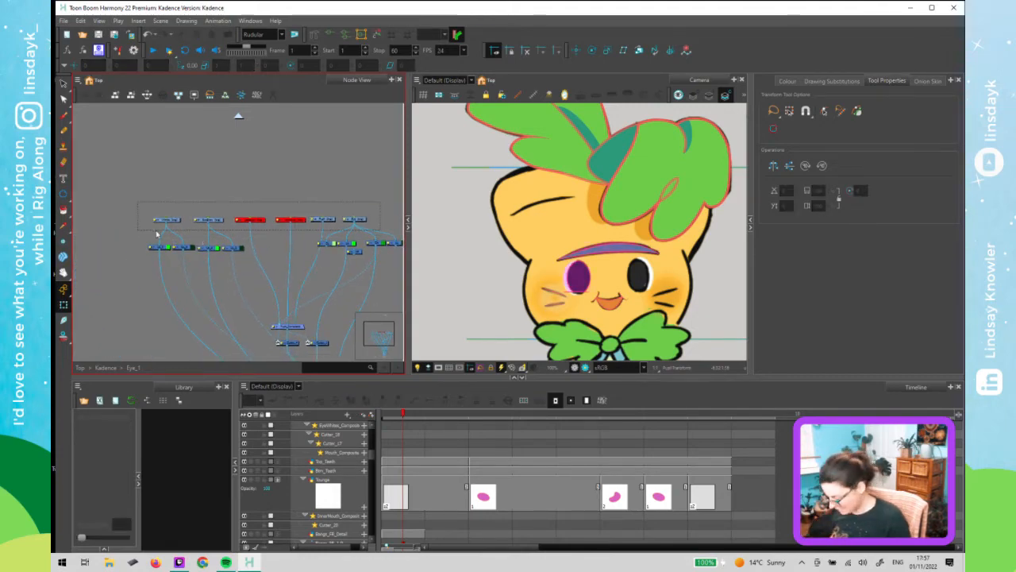
{"action": "key", "text": "ctrl+p"}
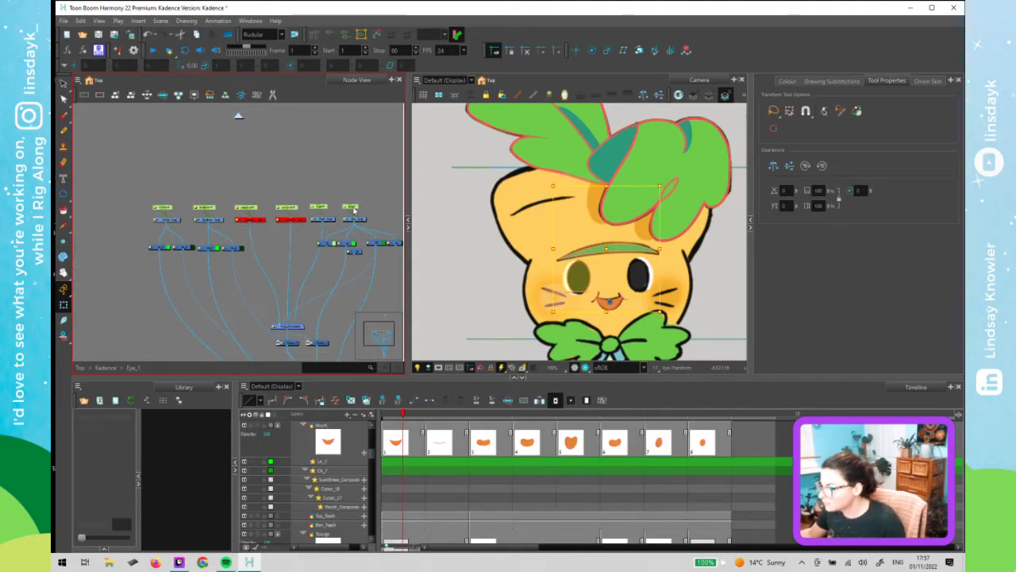
{"action": "left_click_drag", "start_coordinate": [354, 209], "coordinate": [358, 201]}
{"action": "left_click", "coordinate": [363, 174]}
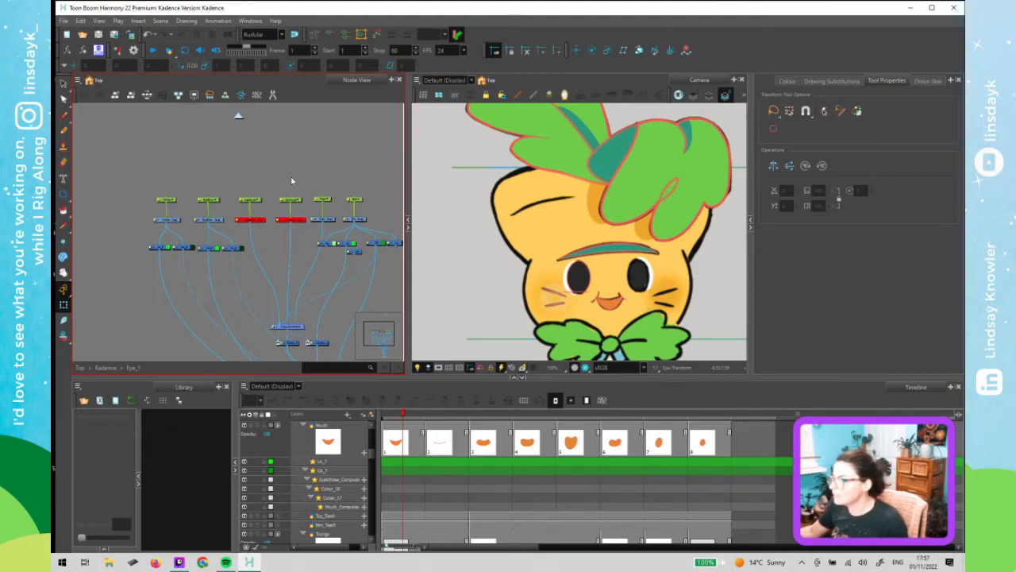
{"action": "left_click_drag", "start_coordinate": [295, 164], "coordinate": [267, 220]}
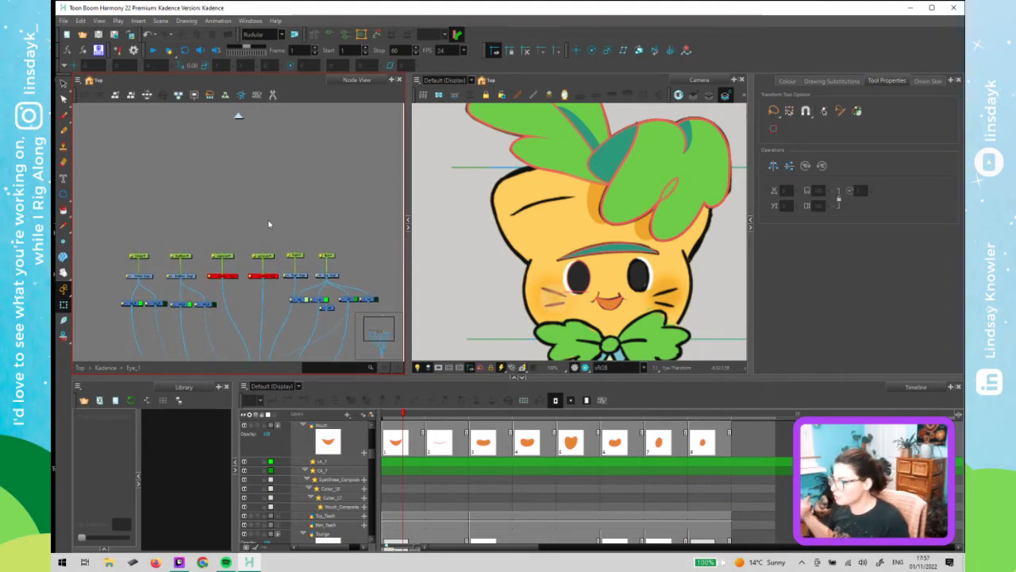
{"action": "left_click_drag", "start_coordinate": [106, 142], "coordinate": [379, 167]}
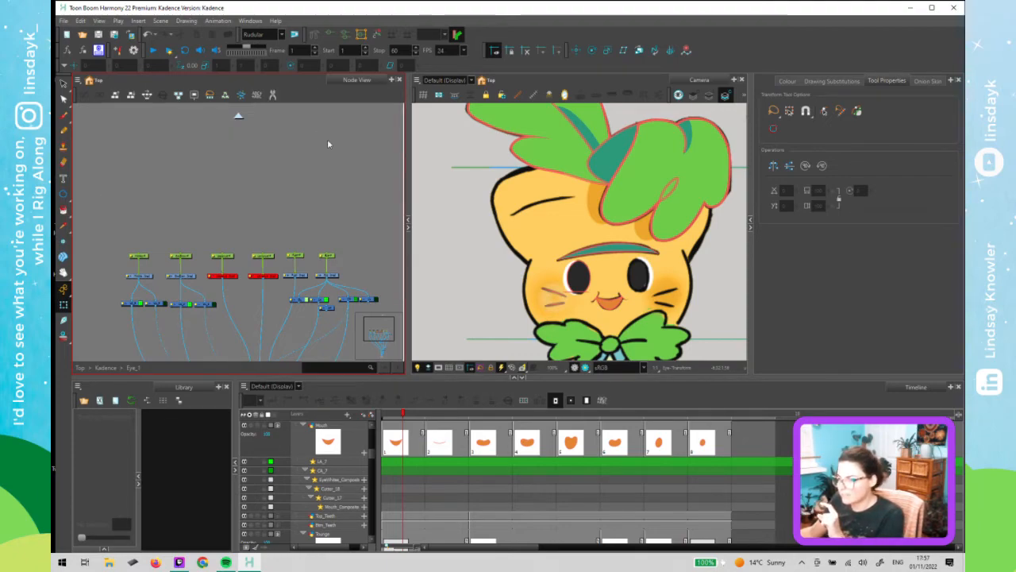
{"action": "left_click_drag", "start_coordinate": [356, 230], "coordinate": [340, 234]}
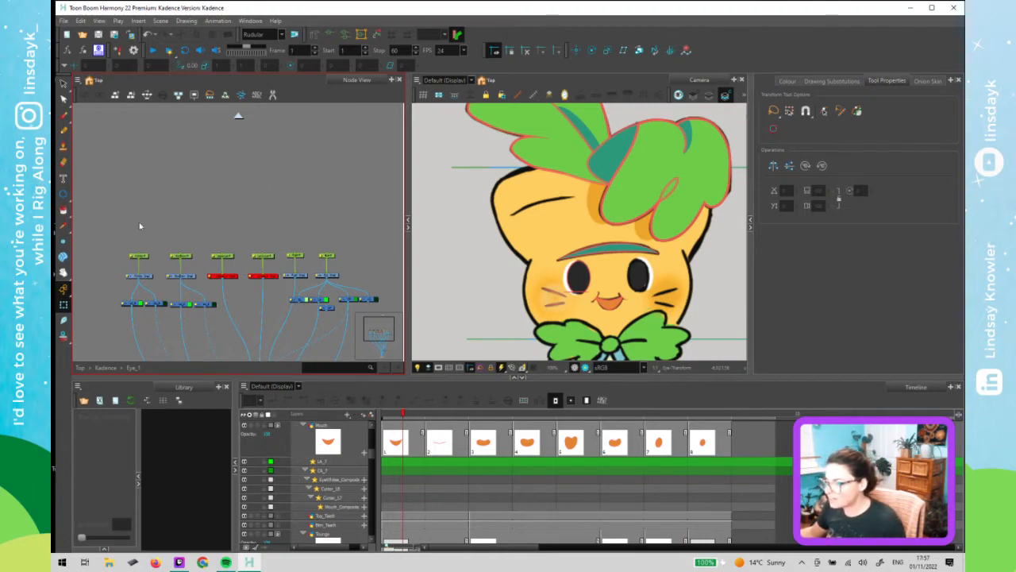
{"action": "left_click", "coordinate": [331, 266]}
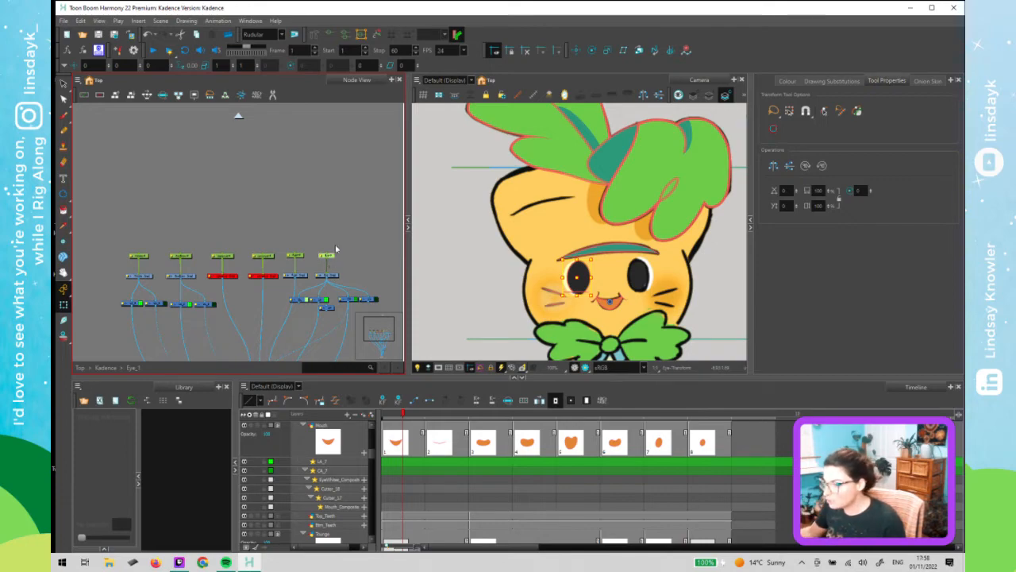
{"action": "left_click_drag", "start_coordinate": [335, 244], "coordinate": [321, 268]}
{"action": "key", "text": "ctrl+p"}
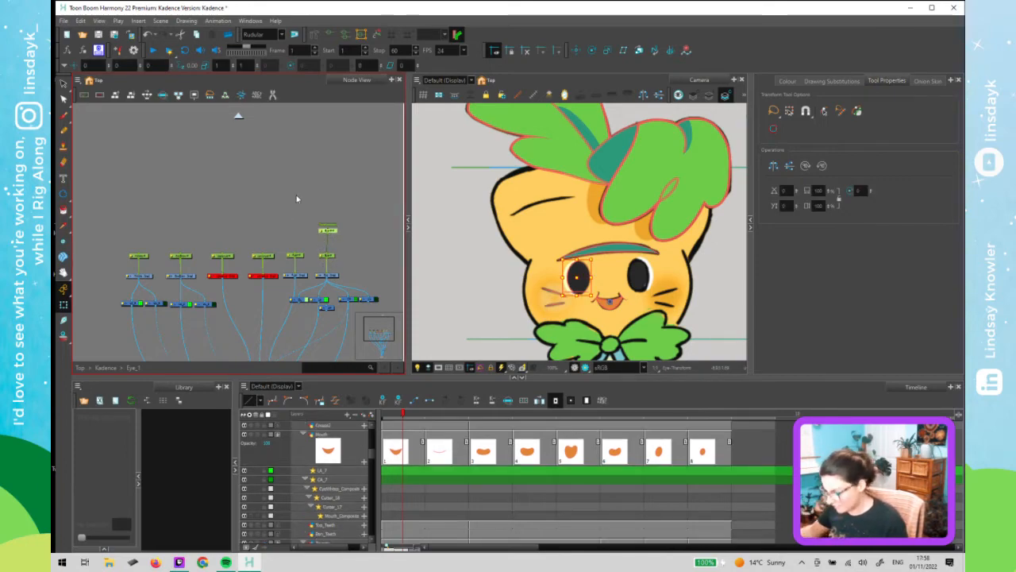
{"action": "key", "text": "ctrl+z"}
- Select all six eye pegs and add one parent peg above them
{"action": "left_click_drag", "start_coordinate": [103, 223], "coordinate": [378, 252]}
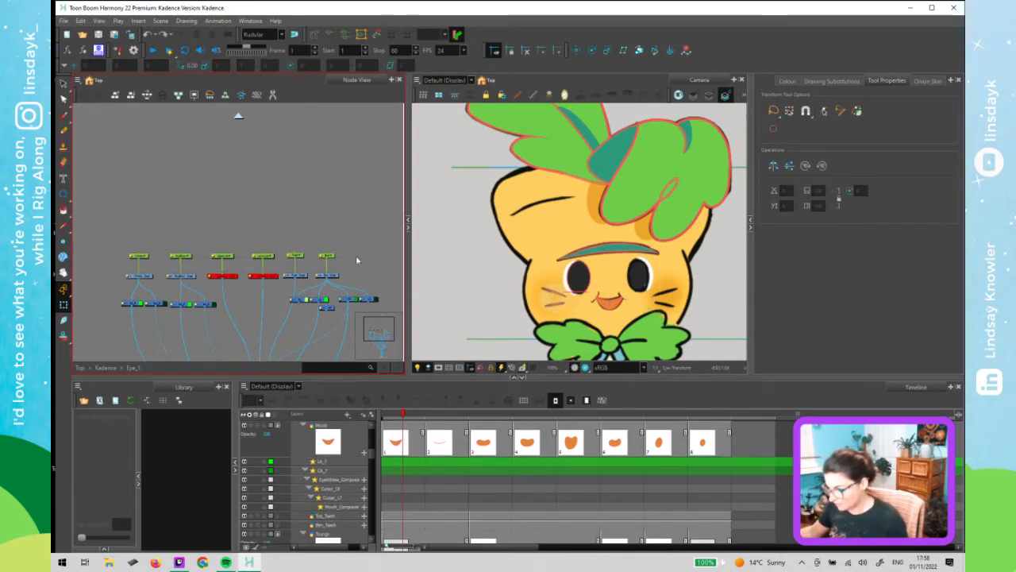
{"action": "left_click_drag", "start_coordinate": [104, 228], "coordinate": [341, 269]}
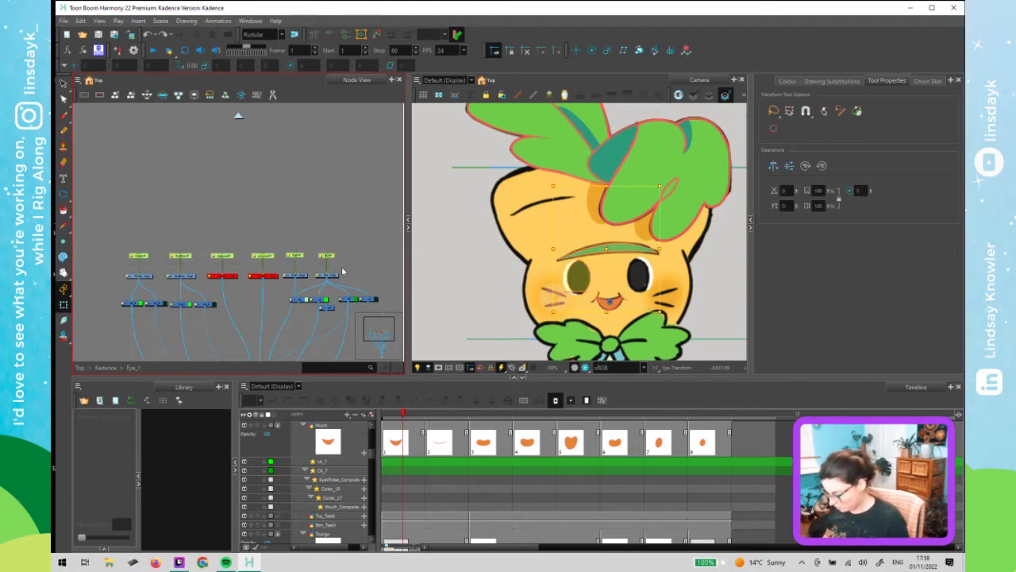
{"action": "key", "text": "ctrl+p"}
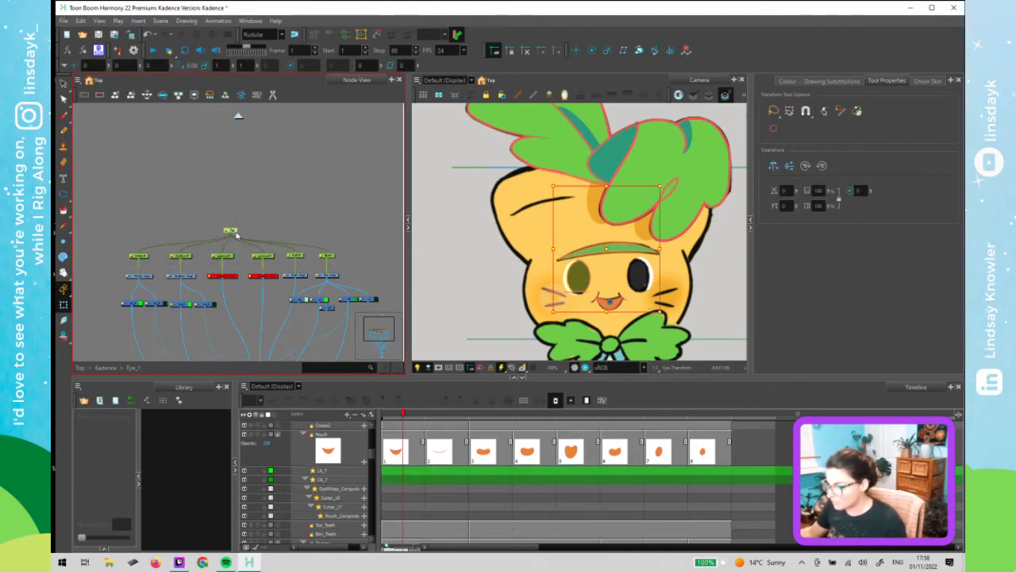
{"action": "mouse_move", "coordinate": [231, 230]}
{"action": "left_mouse_down"}
{"action": "mouse_move", "coordinate": [233, 192]}
{"action": "mouse_move", "coordinate": [219, 210]}
{"action": "left_mouse_up"}
{"action": "left_click", "coordinate": [254, 187]}
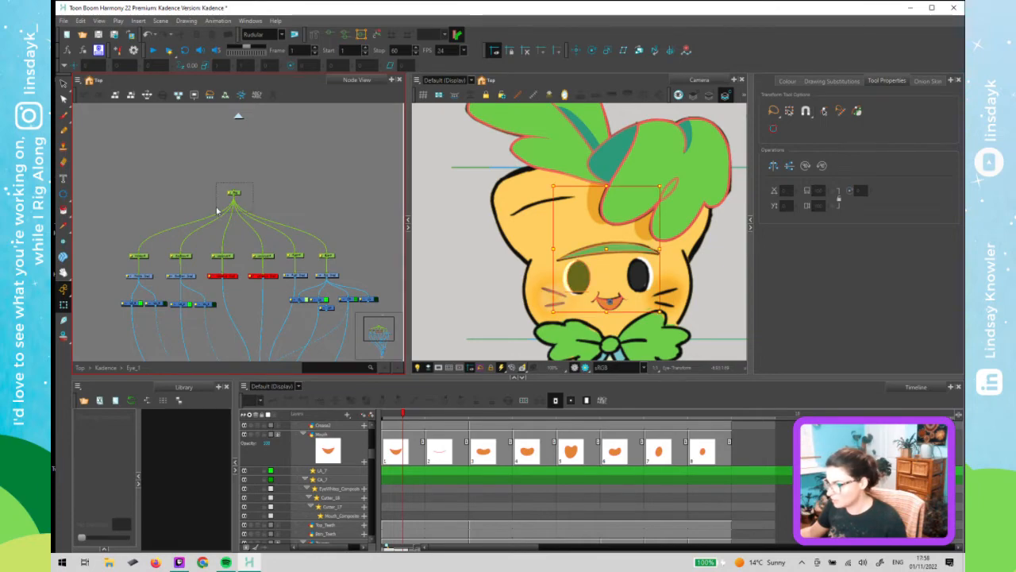
- Test moving the pupil in the camera view and undo the move
{"action": "left_click", "coordinate": [590, 277]}
{"action": "left_click_drag", "start_coordinate": [580, 279], "coordinate": [580, 279]}
{"action": "left_click", "coordinate": [242, 193]}
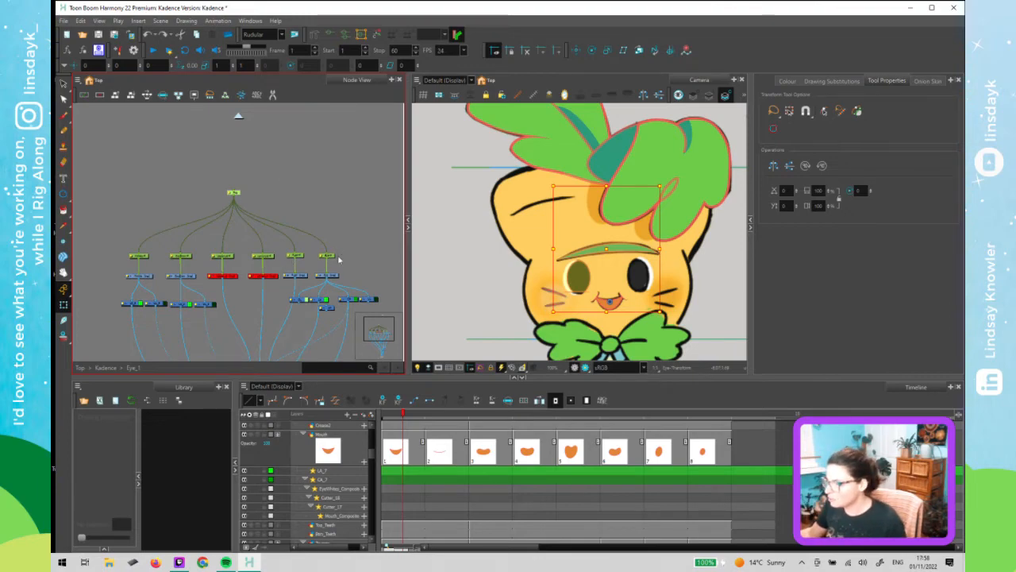
{"action": "left_click", "coordinate": [578, 277]}
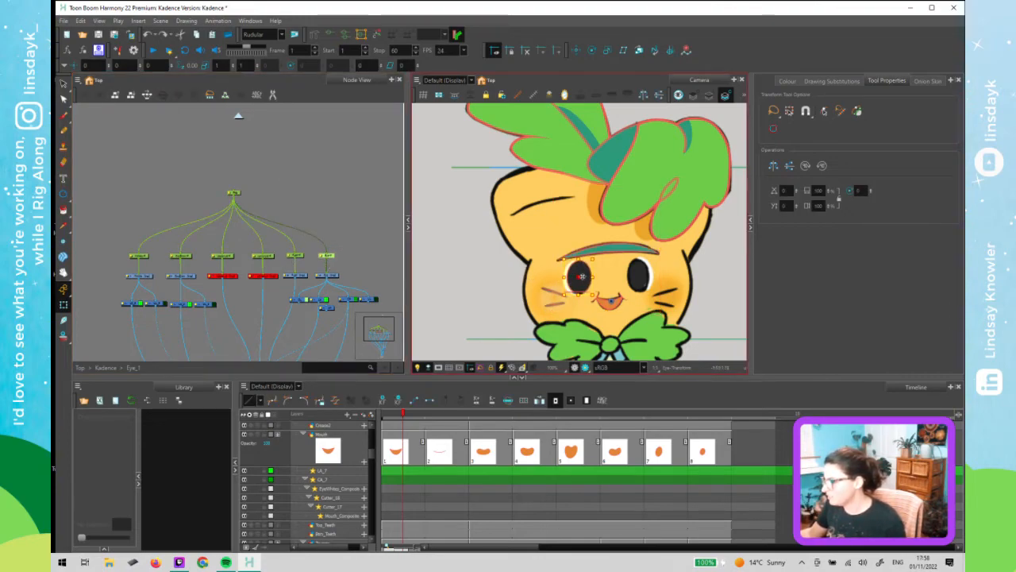
{"action": "left_click_drag", "start_coordinate": [582, 277], "coordinate": [580, 277]}
{"action": "key", "text": "ctrl+z"}
- Move the parent peg higher above the eye pegs, then delete it
{"action": "left_click_drag", "start_coordinate": [254, 186], "coordinate": [231, 210]}
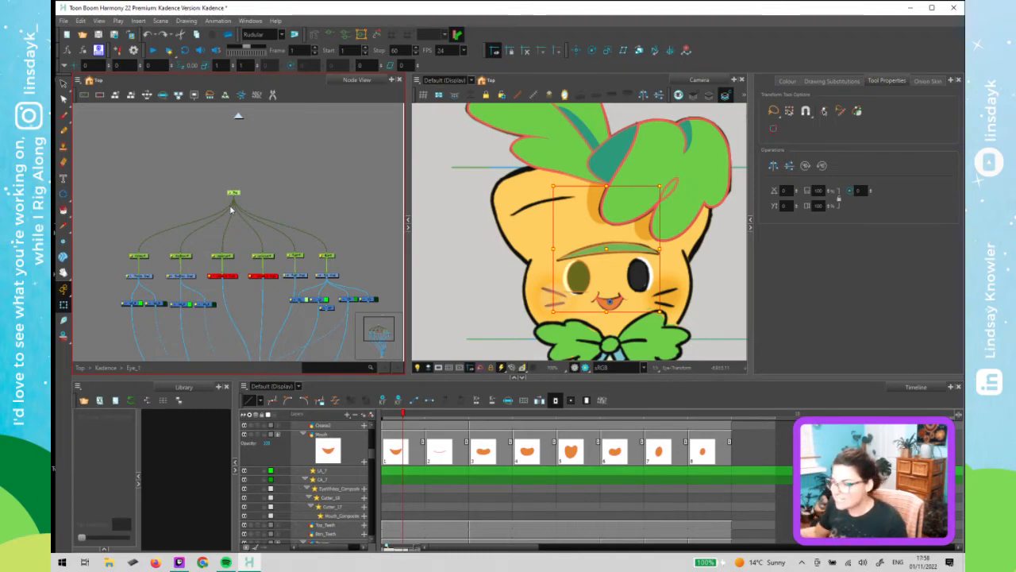
{"action": "left_click", "coordinate": [236, 204]}
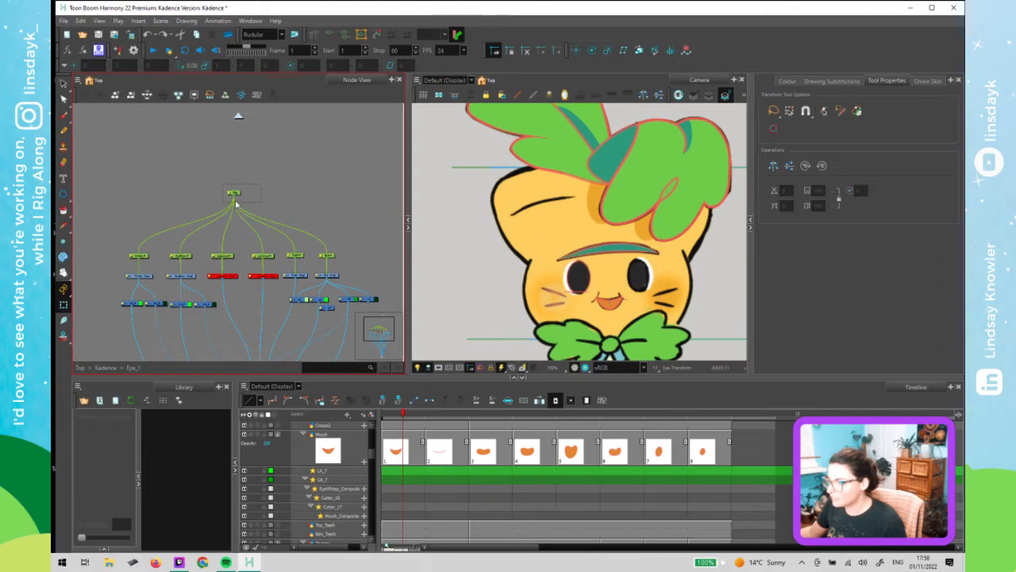
{"action": "left_click", "coordinate": [234, 194]}
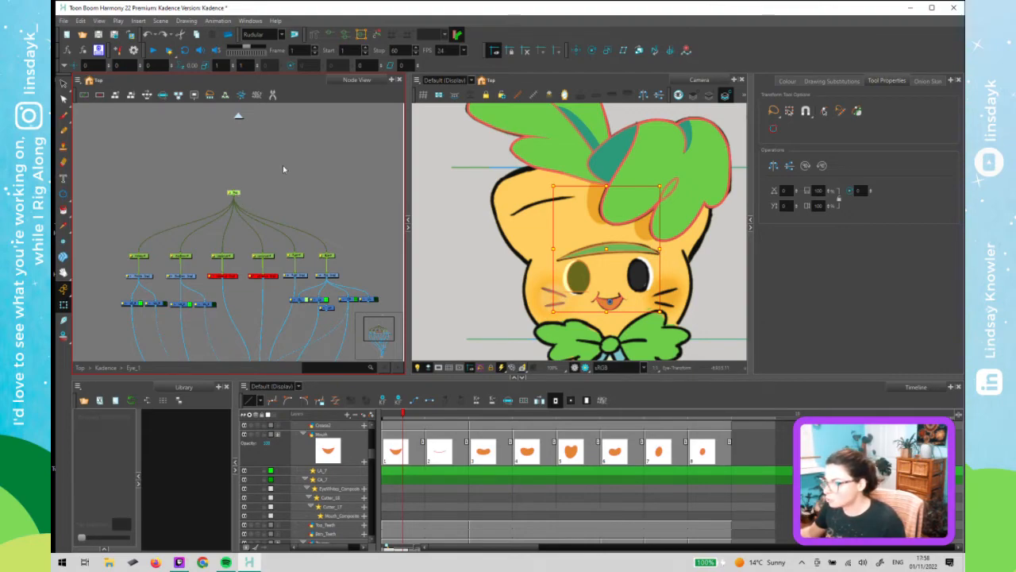
{"action": "left_click_drag", "start_coordinate": [233, 192], "coordinate": [328, 159]}
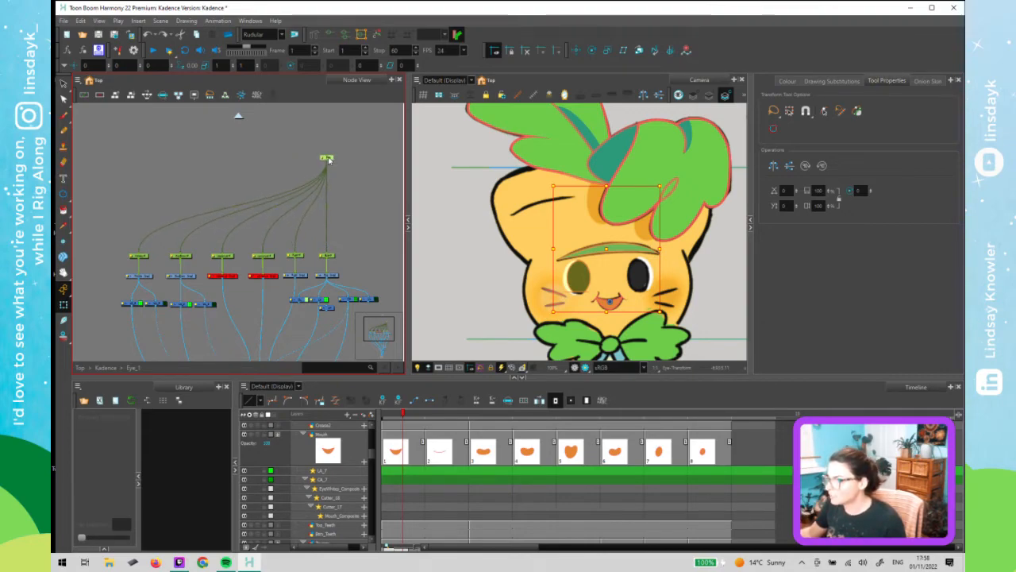
{"action": "left_click", "coordinate": [325, 247]}
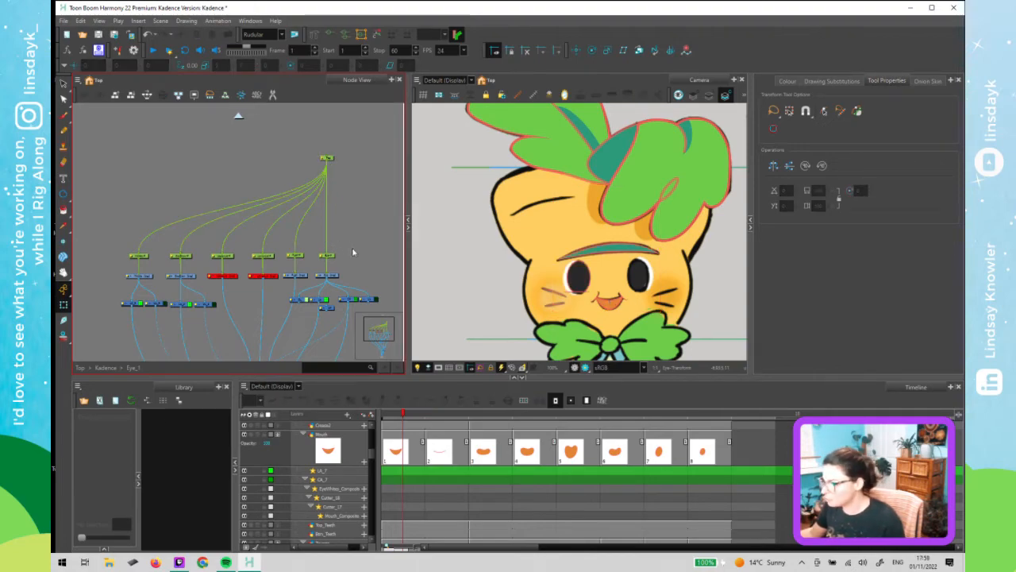
{"action": "left_click", "coordinate": [331, 158]}
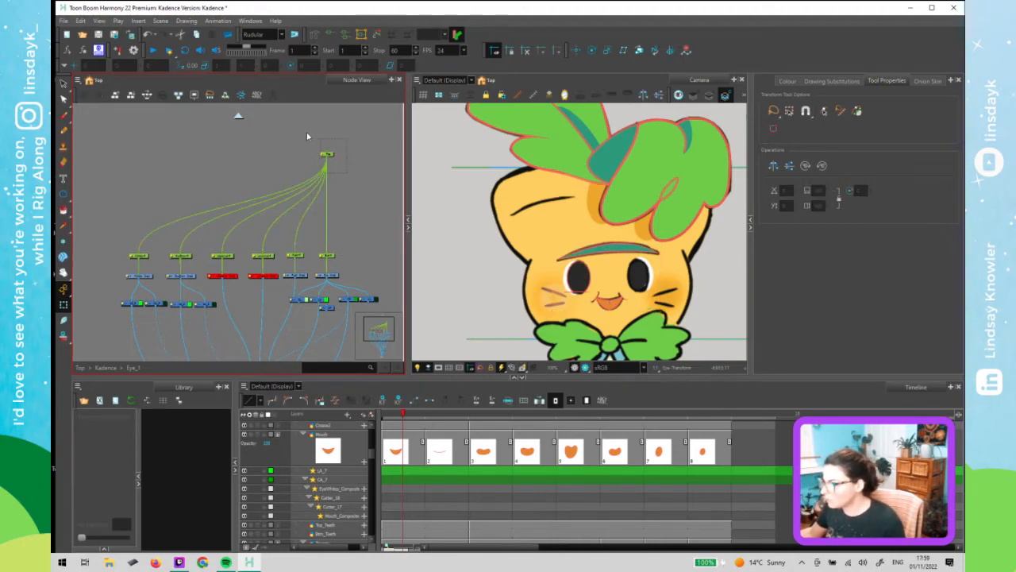
{"action": "left_click_drag", "start_coordinate": [347, 171], "coordinate": [307, 137]}
{"action": "key", "text": "Delete"}
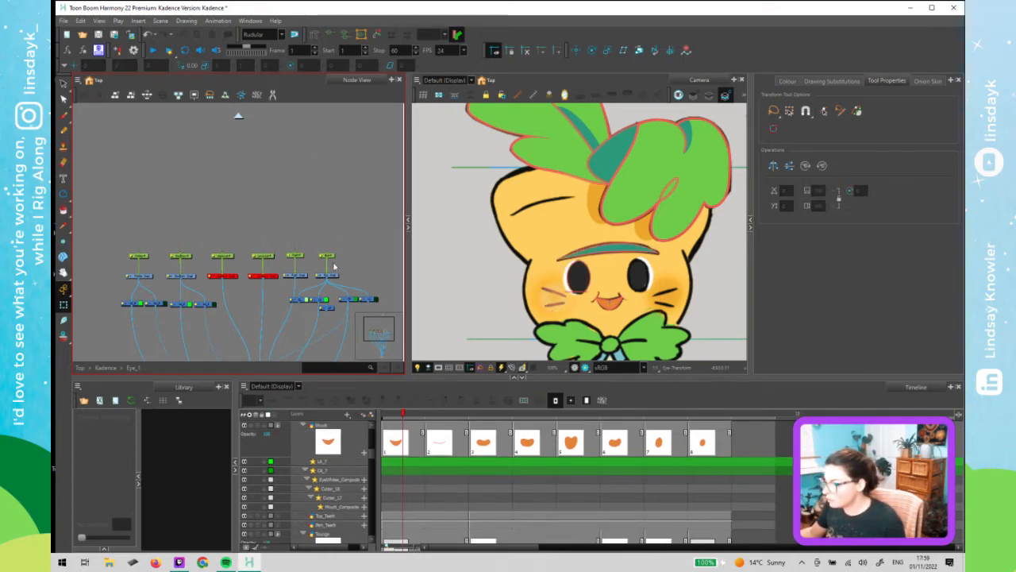
- Add a peg above the upper and lower lid pegs and delete it again
{"action": "left_click", "coordinate": [324, 262]}
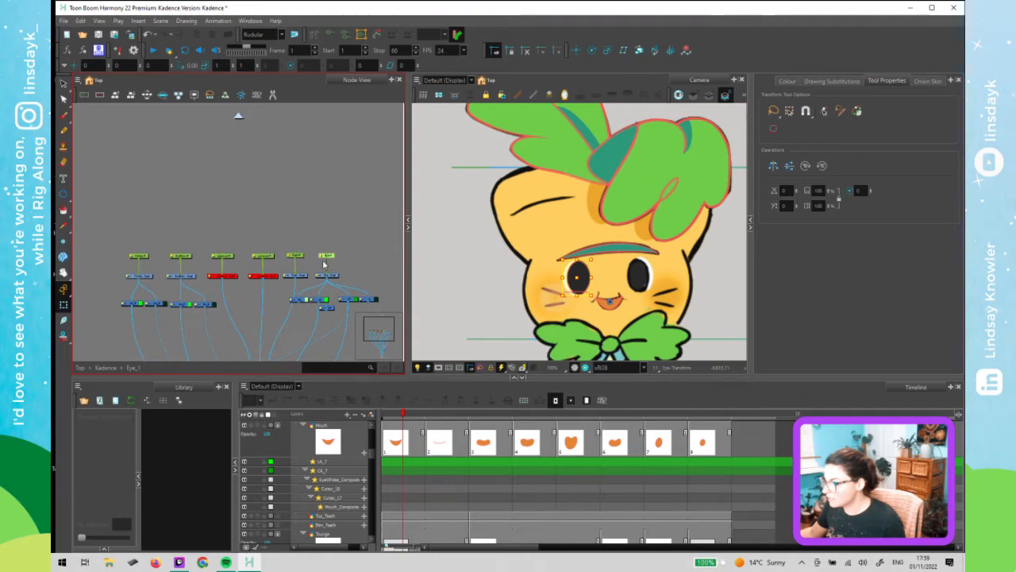
{"action": "left_click", "coordinate": [237, 257]}
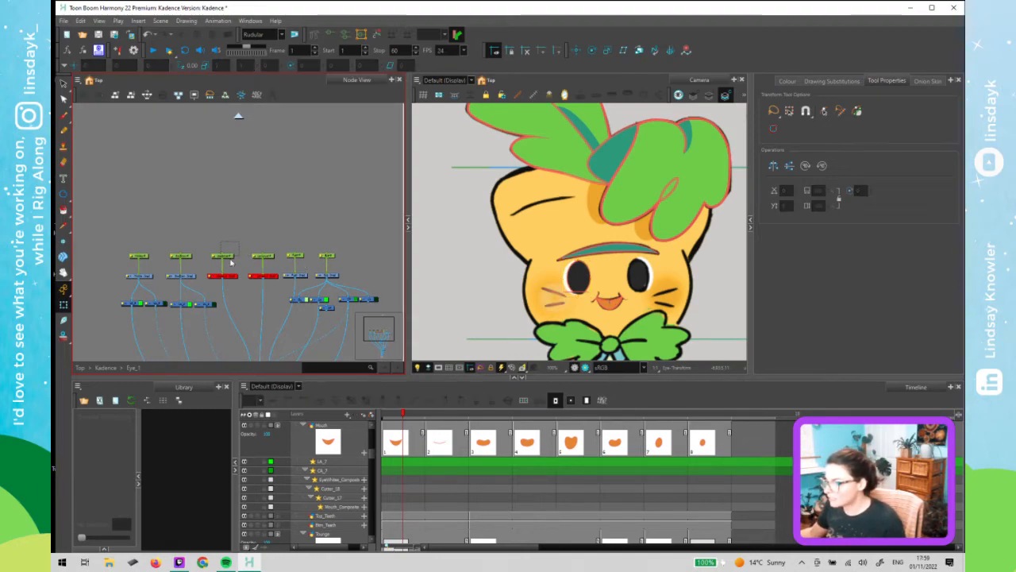
{"action": "key", "text": "ctrl+p"}
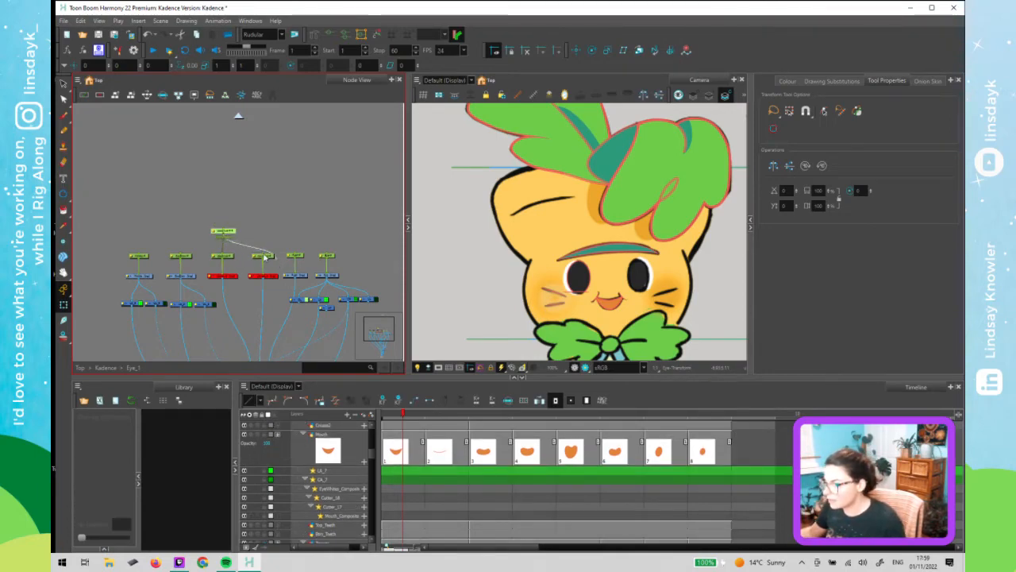
{"action": "left_click", "coordinate": [225, 238]}
{"action": "key", "text": "Delete"}
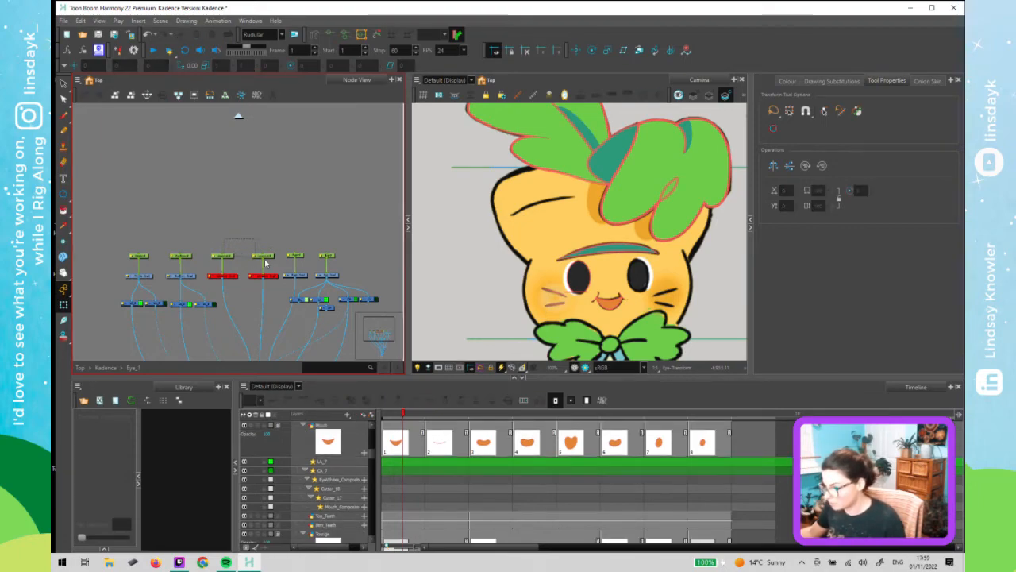
{"action": "key", "text": "ctrl+z"}
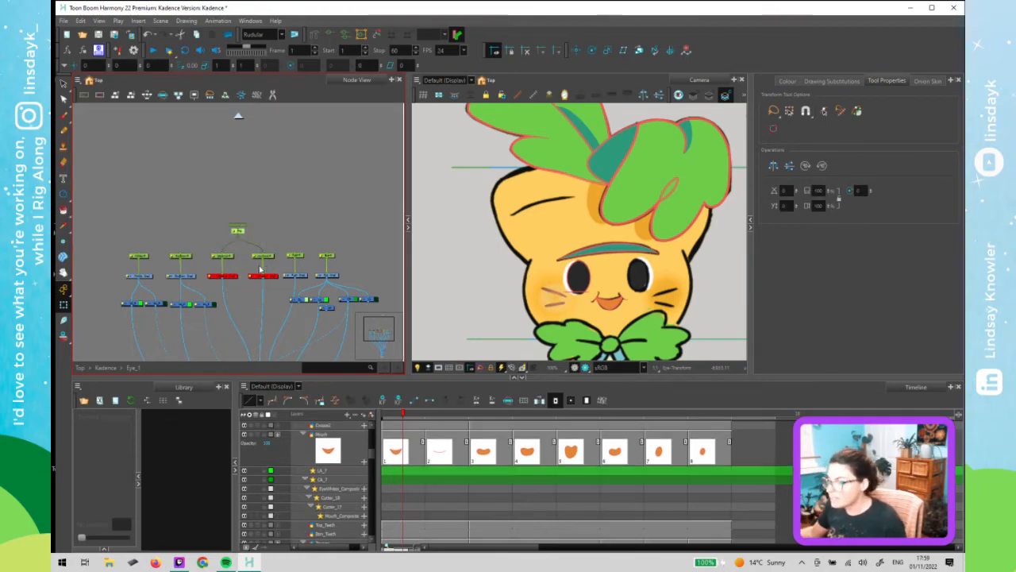
{"action": "left_click", "coordinate": [237, 231]}
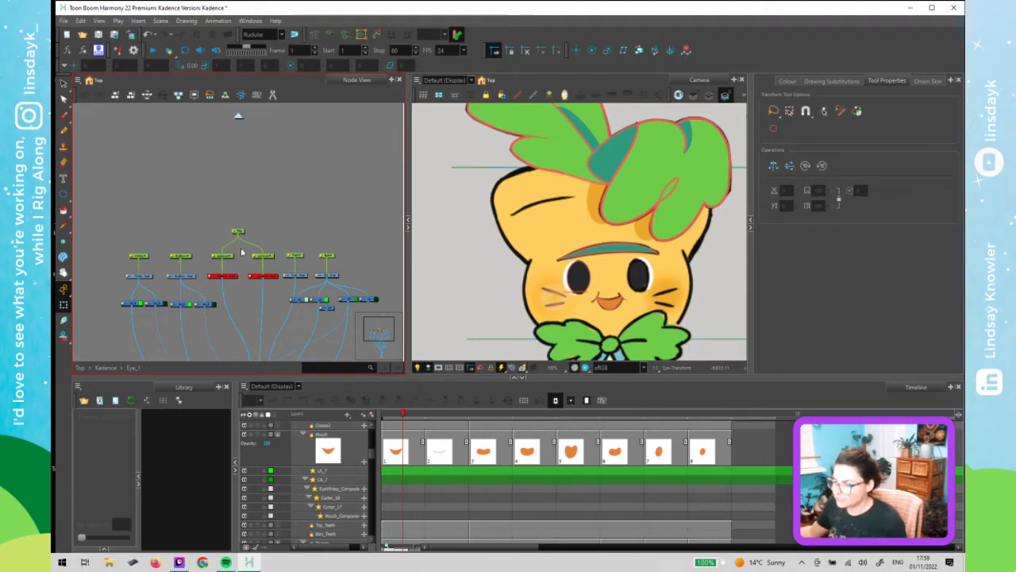
{"action": "scroll", "coordinate": [237, 232], "scroll_direction": "up", "scroll_amount": 5}
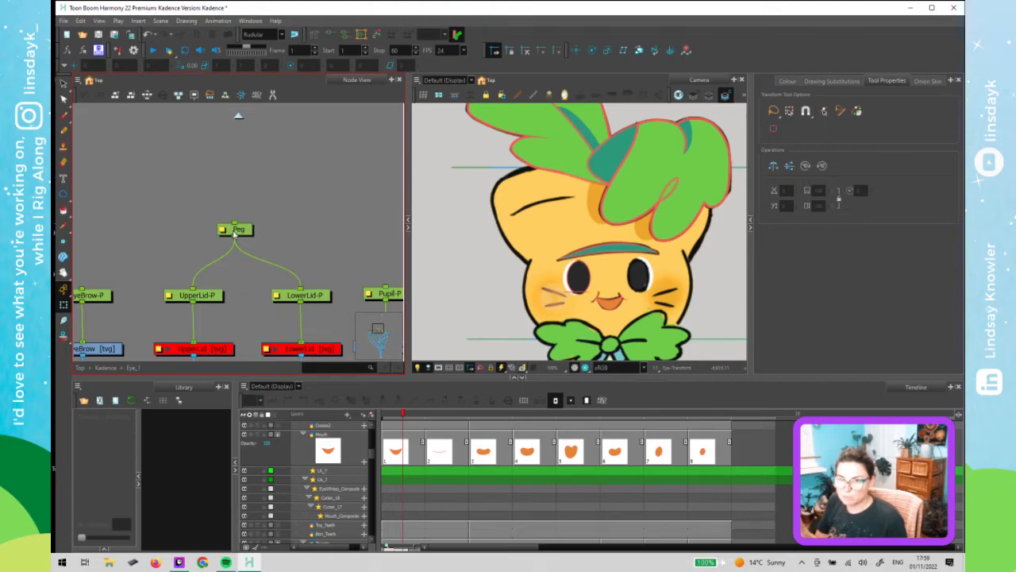
{"action": "key", "text": "Delete"}
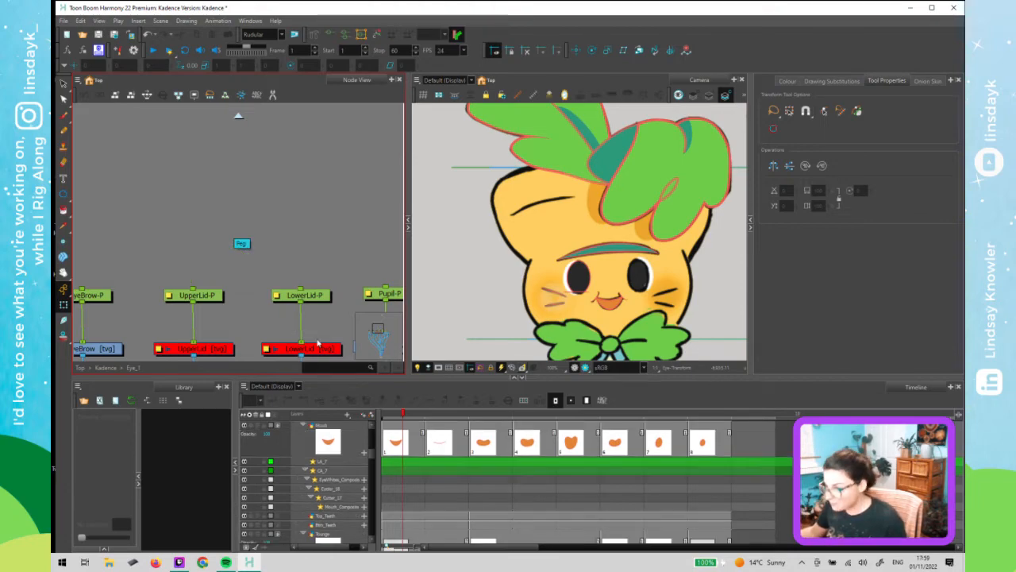
- Add a parent peg above the UpperLid-P and LowerLid-P pegs and place it above them
{"action": "left_click", "coordinate": [202, 295]}
{"action": "key", "text": "ctrl+p"}
{"action": "mouse_move", "coordinate": [198, 237]}
{"action": "left_mouse_down"}
{"action": "mouse_move", "coordinate": [321, 300]}
{"action": "mouse_move", "coordinate": [302, 290]}
{"action": "left_mouse_up"}
{"action": "left_click_drag", "start_coordinate": [224, 232], "coordinate": [279, 233]}
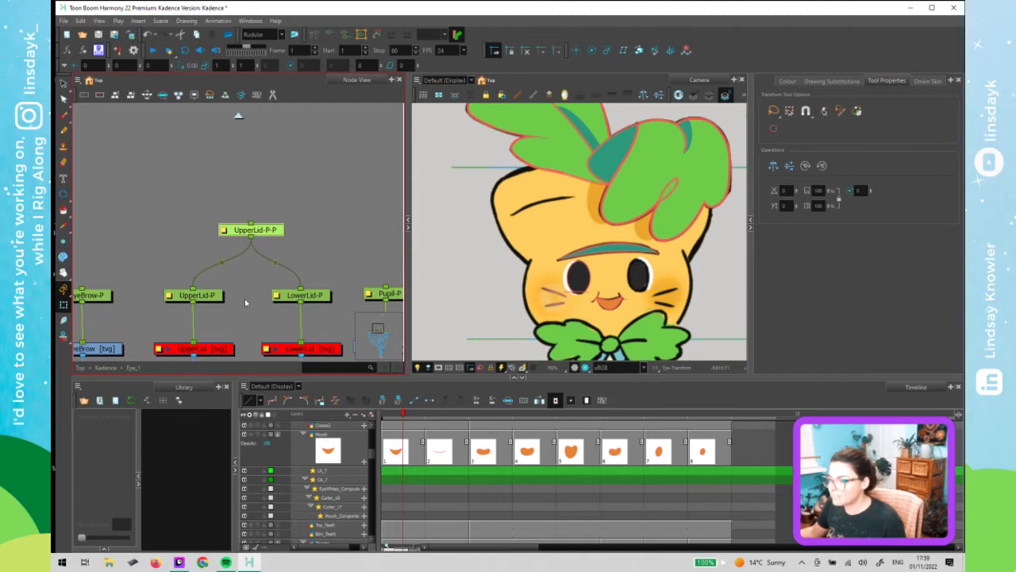
{"action": "scroll", "coordinate": [246, 299], "scroll_direction": "down", "scroll_amount": 5}
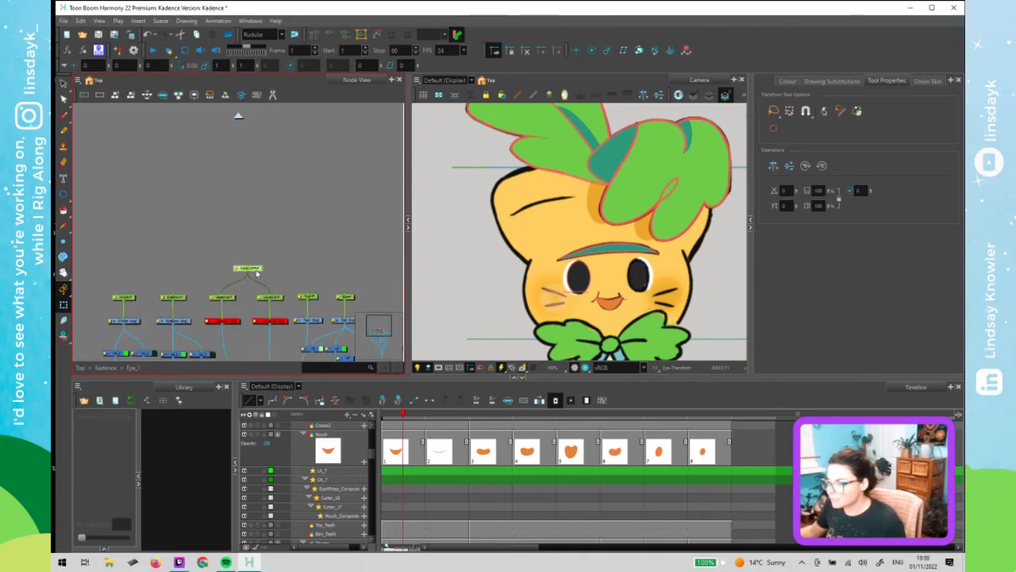
{"action": "left_click_drag", "start_coordinate": [257, 271], "coordinate": [233, 212]}
{"action": "left_click", "coordinate": [282, 278]}
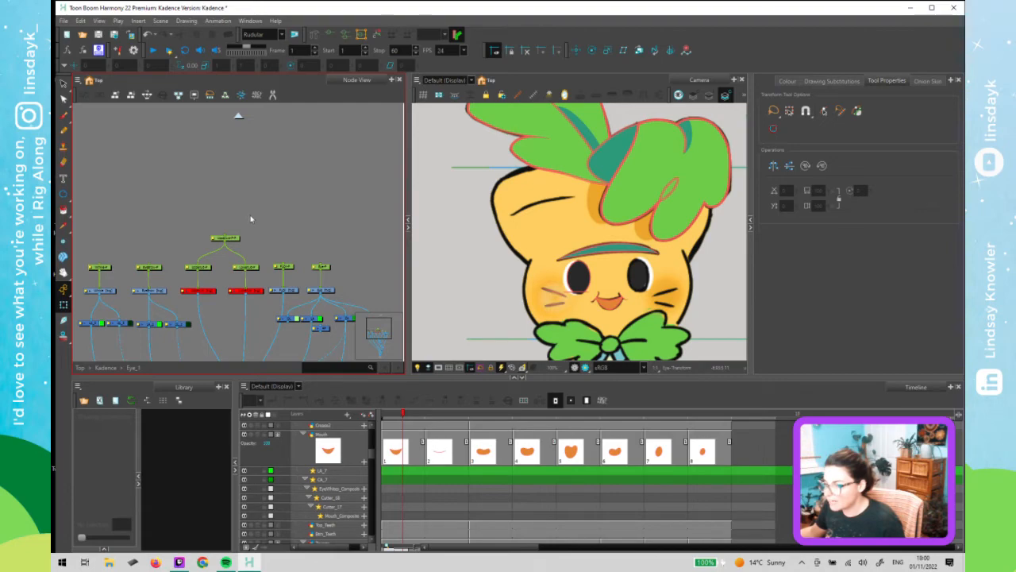
- Select the Pupil-P peg and add a new peg above it
{"action": "left_click", "coordinate": [320, 266]}
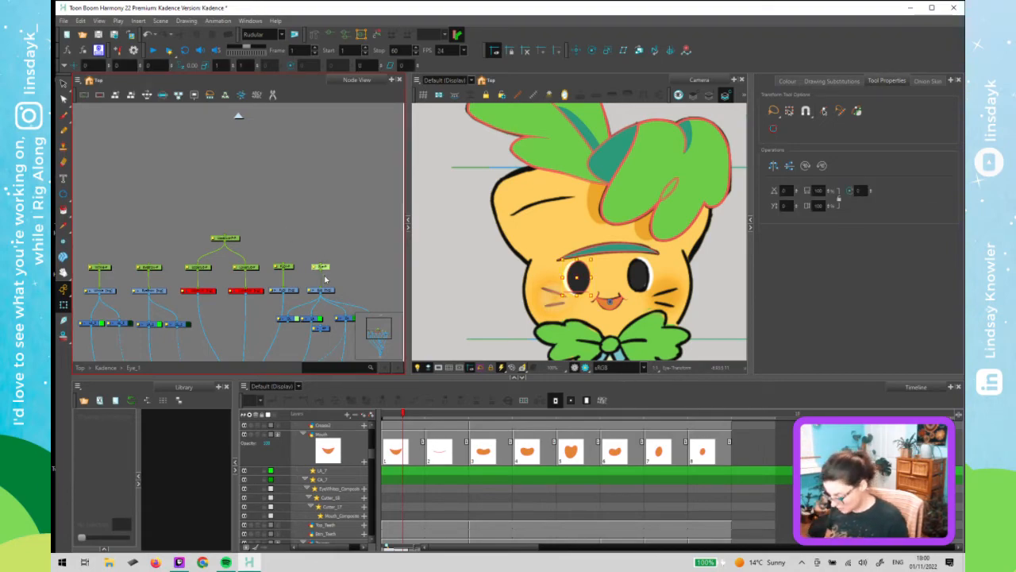
{"action": "key", "text": "ctrl+p"}
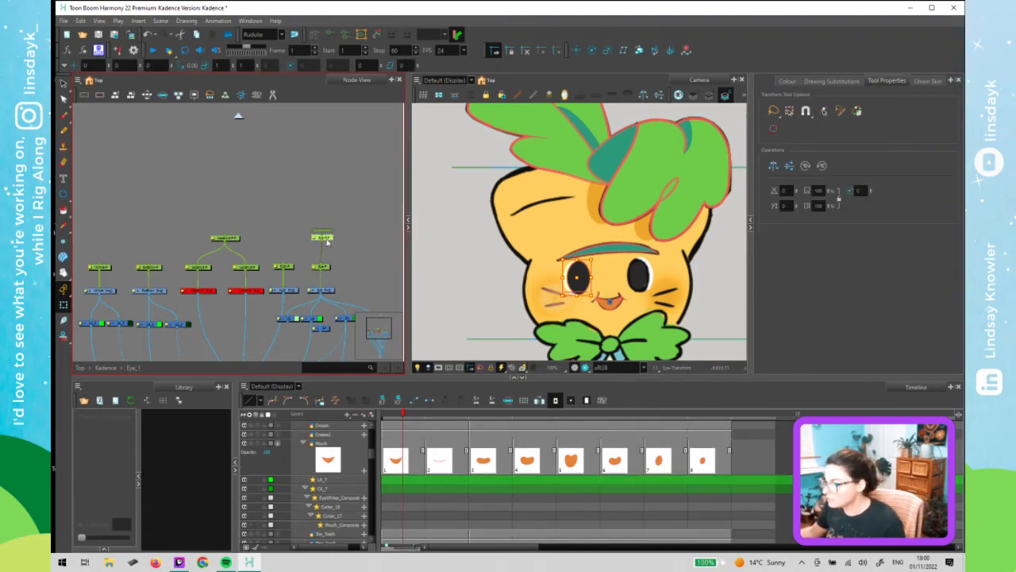
- Move the new peg above Pupil-P higher in the node network
{"action": "left_click_drag", "start_coordinate": [323, 233], "coordinate": [332, 228]}
{"action": "left_click_drag", "start_coordinate": [332, 241], "coordinate": [329, 192]}
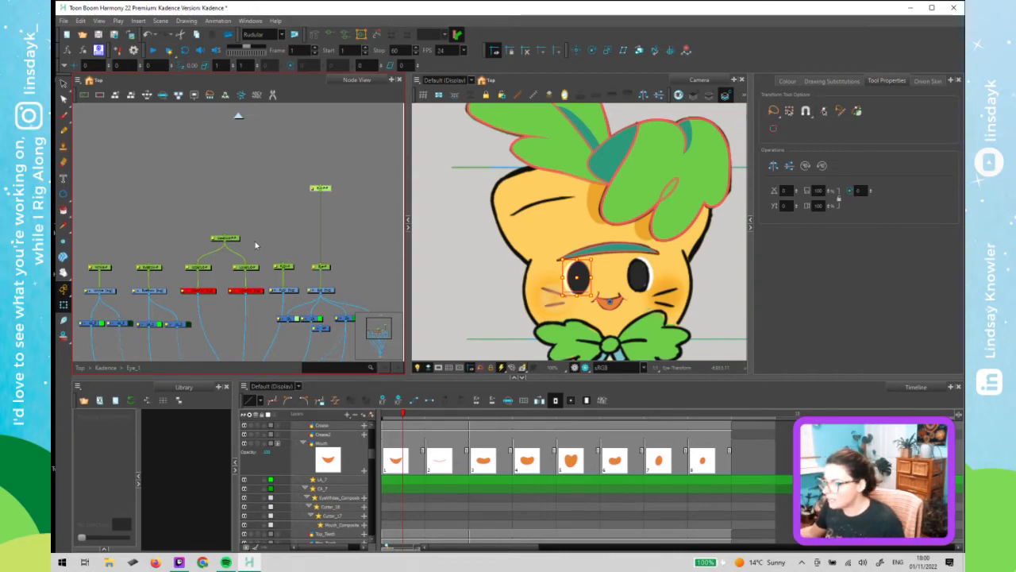
- Select the eye lid and pupil nodes and nudge them slightly to the left
{"action": "scroll", "coordinate": [256, 244], "scroll_direction": "down", "scroll_amount": 3}
{"action": "left_click_drag", "start_coordinate": [130, 237], "coordinate": [248, 327]}
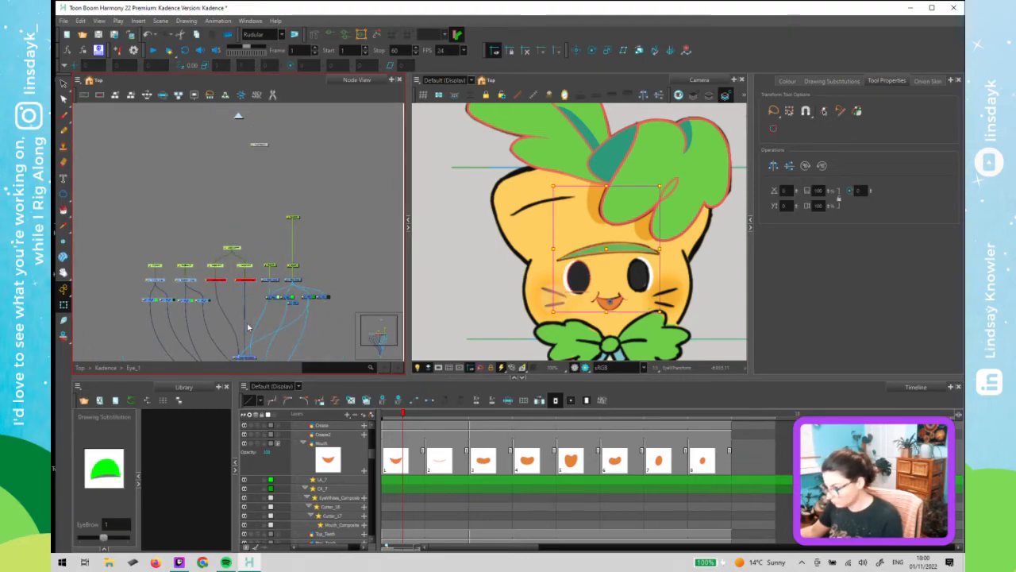
{"action": "key", "text": "Left"}
{"action": "key", "text": "Left"}
{"action": "key", "text": "Left"}
{"action": "key", "text": "Left"}
{"action": "key", "text": "Left"}
{"action": "key", "text": "Left"}
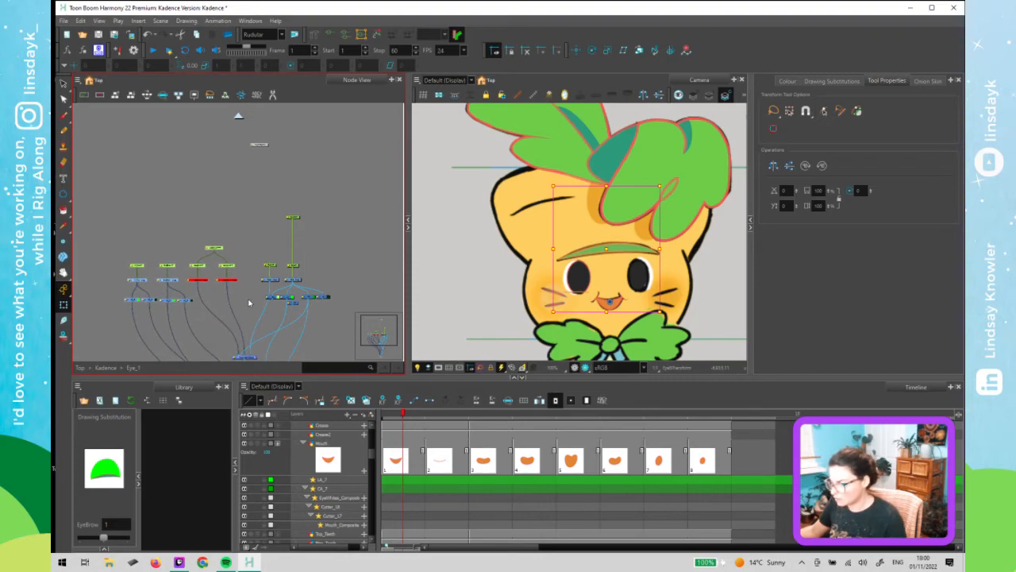
- Create a purple backdrop around the Eye_1 group node with the note "add hilight?"
{"action": "left_click", "coordinate": [249, 303]}
{"action": "scroll", "coordinate": [231, 262], "scroll_direction": "up", "scroll_amount": 5}
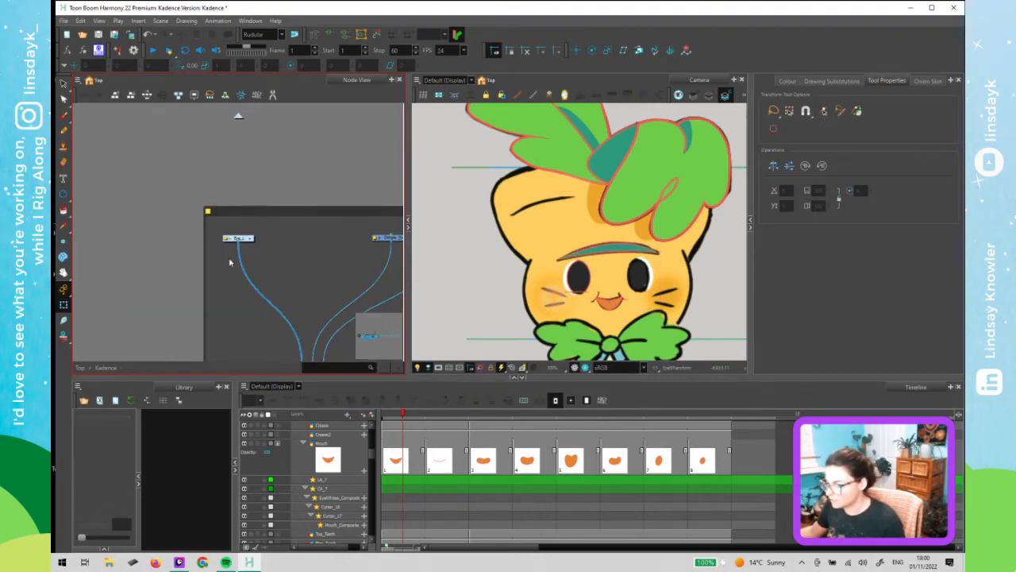
{"action": "key", "text": "ctrl+b"}
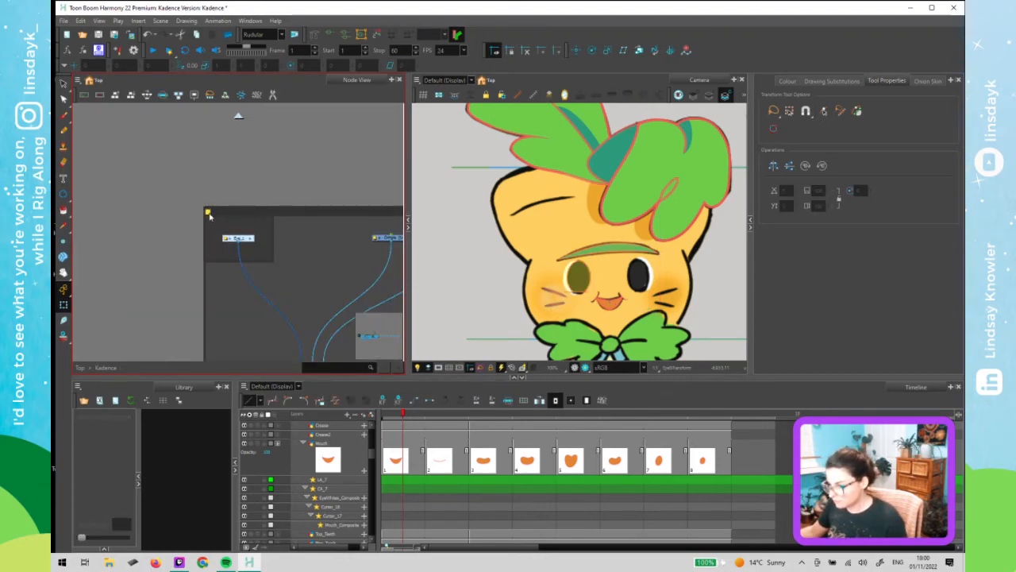
{"action": "double_click", "coordinate": [209, 216]}
{"action": "left_click", "coordinate": [579, 289]}
{"action": "left_click", "coordinate": [559, 369]}
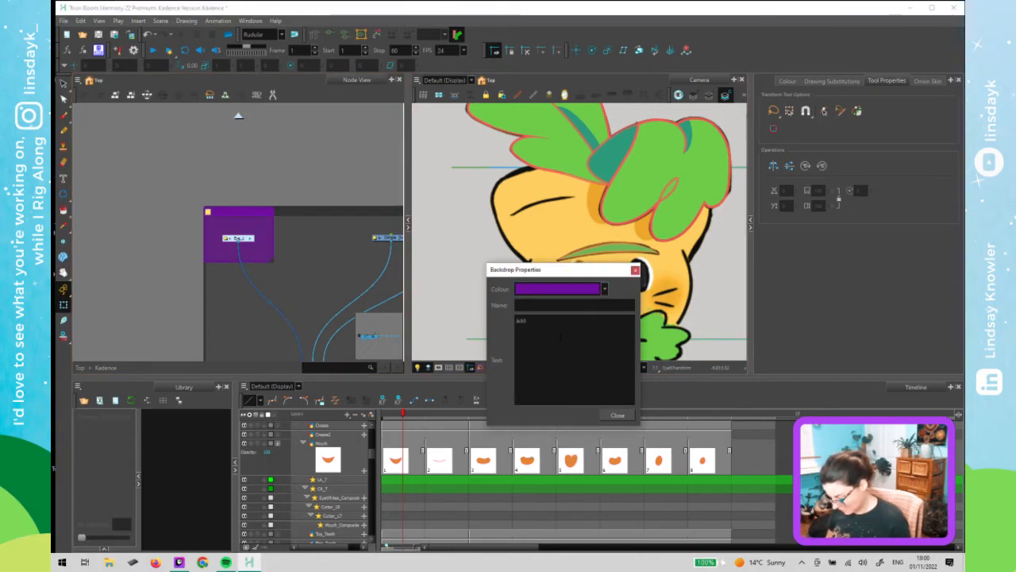
{"action": "type", "text": "ht?"}
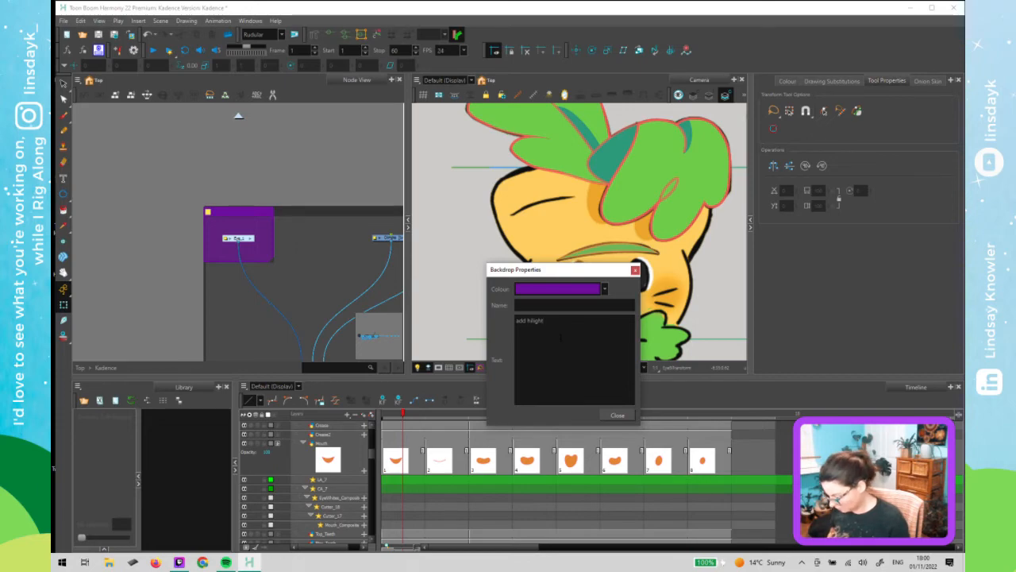
{"action": "key", "text": "Return"}
{"action": "left_click", "coordinate": [635, 270]}
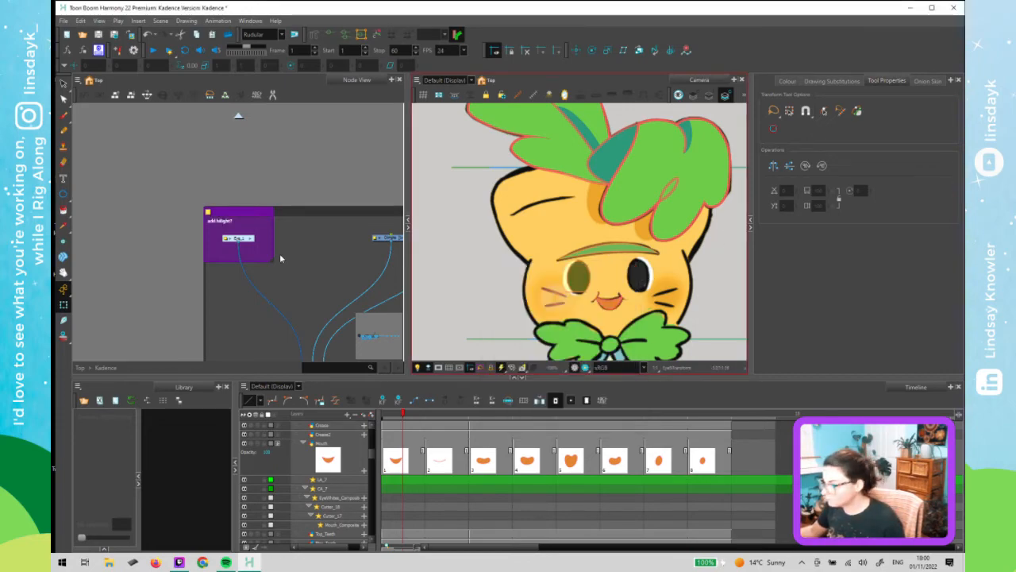
- Open the Eye_1 group and connect the new peg above Pupil-P as parent of the UpperLid-P-P peg
{"action": "left_click", "coordinate": [251, 239]}
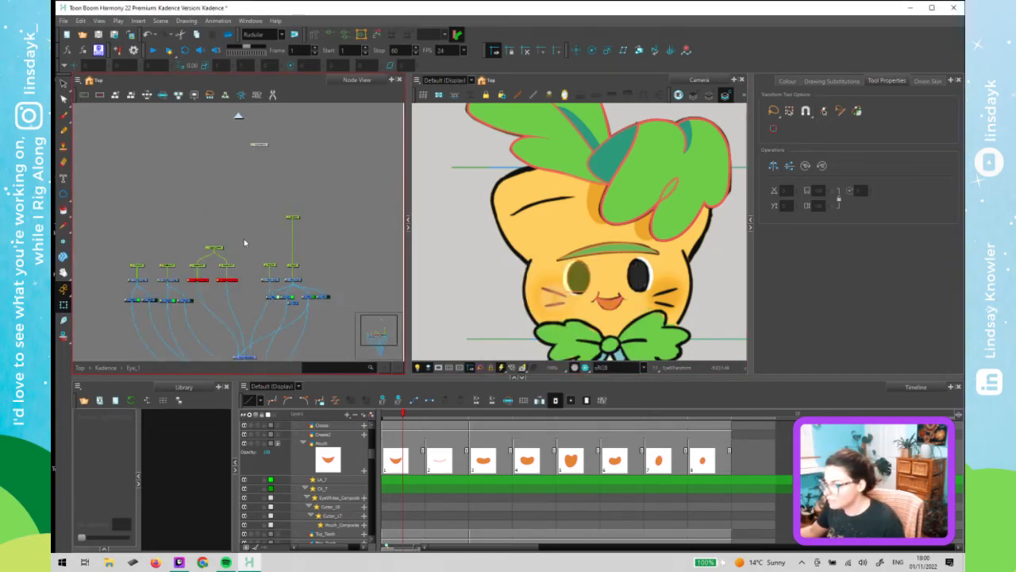
{"action": "left_click", "coordinate": [270, 267]}
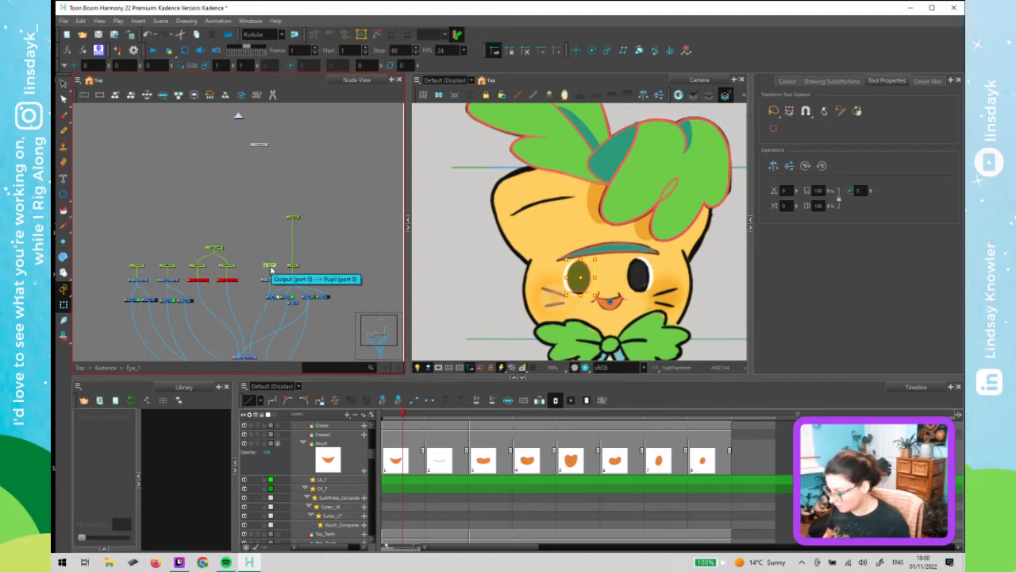
{"action": "scroll", "coordinate": [265, 256], "scroll_direction": "up", "scroll_amount": 3}
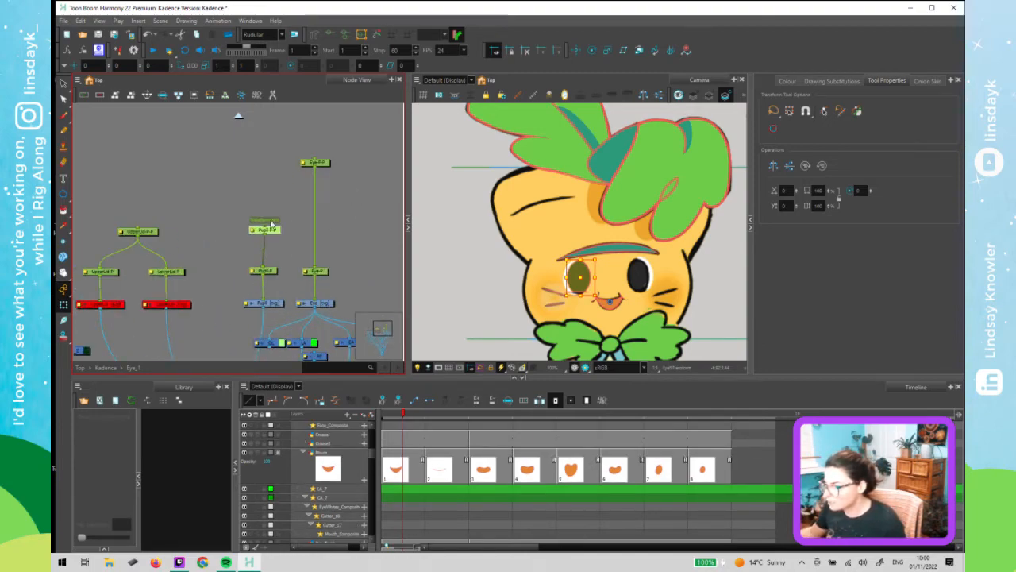
{"action": "mouse_move", "coordinate": [266, 230]}
{"action": "left_mouse_down"}
{"action": "mouse_move", "coordinate": [261, 193]}
{"action": "mouse_move", "coordinate": [140, 229]}
{"action": "left_mouse_up"}
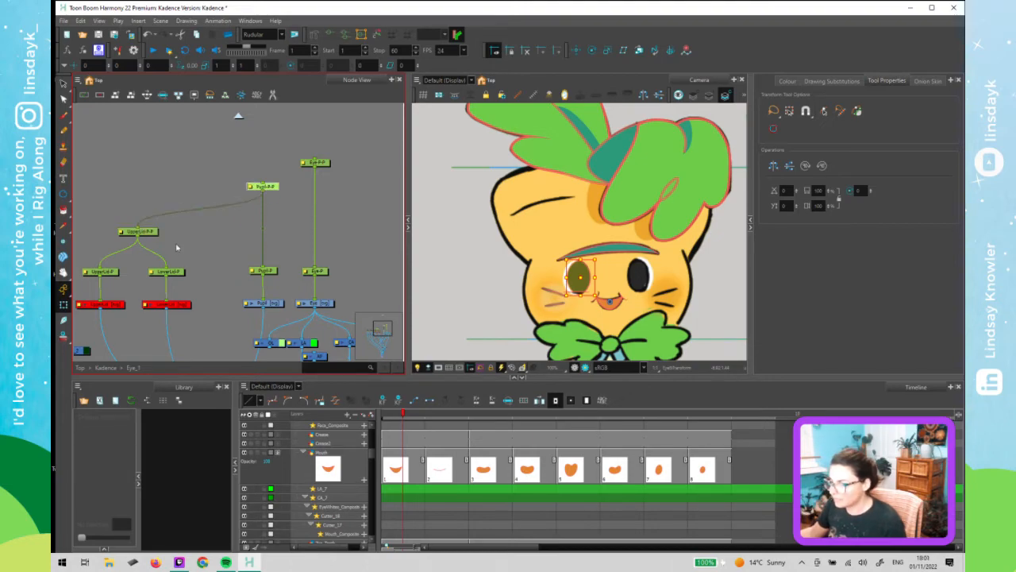
- Rearrange the eye pegs so the new parent peg sits above the lid and pupil peg chains
{"action": "scroll", "coordinate": [178, 247], "scroll_direction": "down", "scroll_amount": 3}
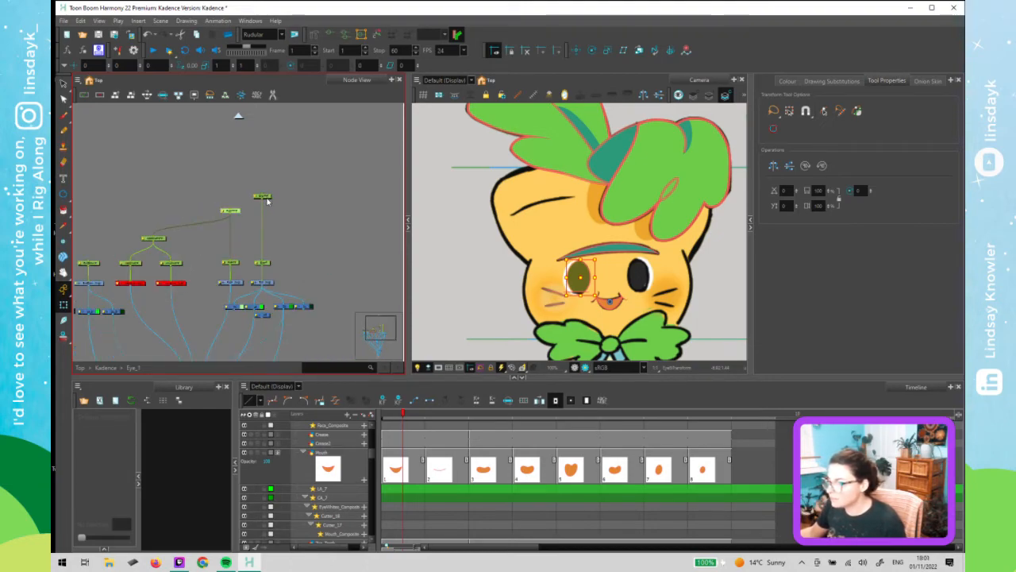
{"action": "left_click_drag", "start_coordinate": [267, 196], "coordinate": [266, 183]}
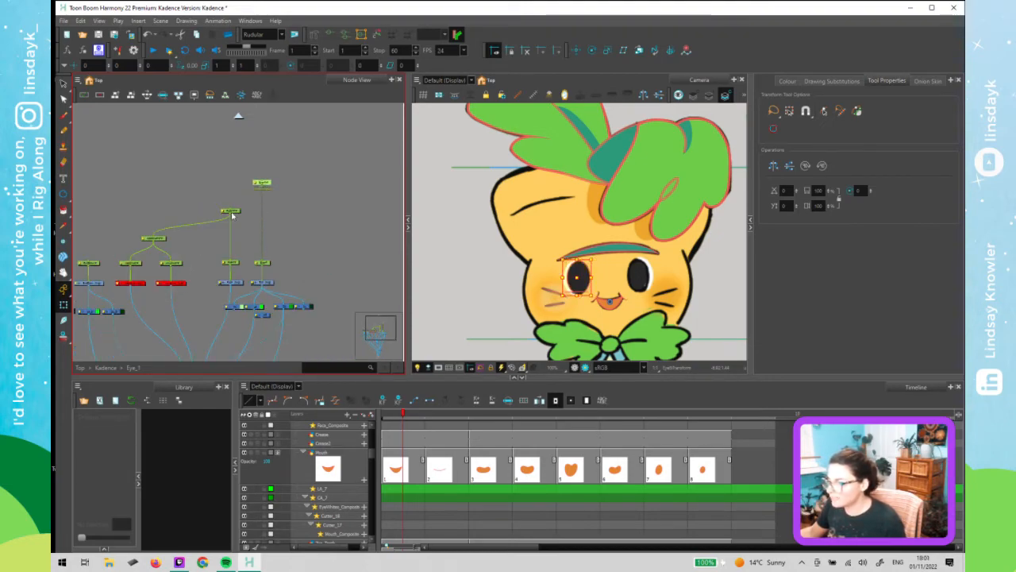
{"action": "left_click_drag", "start_coordinate": [231, 214], "coordinate": [230, 212]}
{"action": "left_click", "coordinate": [265, 217]}
{"action": "mouse_move", "coordinate": [299, 217]}
{"action": "left_mouse_down"}
{"action": "mouse_move", "coordinate": [340, 204]}
{"action": "mouse_move", "coordinate": [300, 159]}
{"action": "mouse_move", "coordinate": [303, 168]}
{"action": "left_mouse_up"}
- Test selecting and moving the eye parts in the viewer, undoing the changes
{"action": "left_click", "coordinate": [576, 278]}
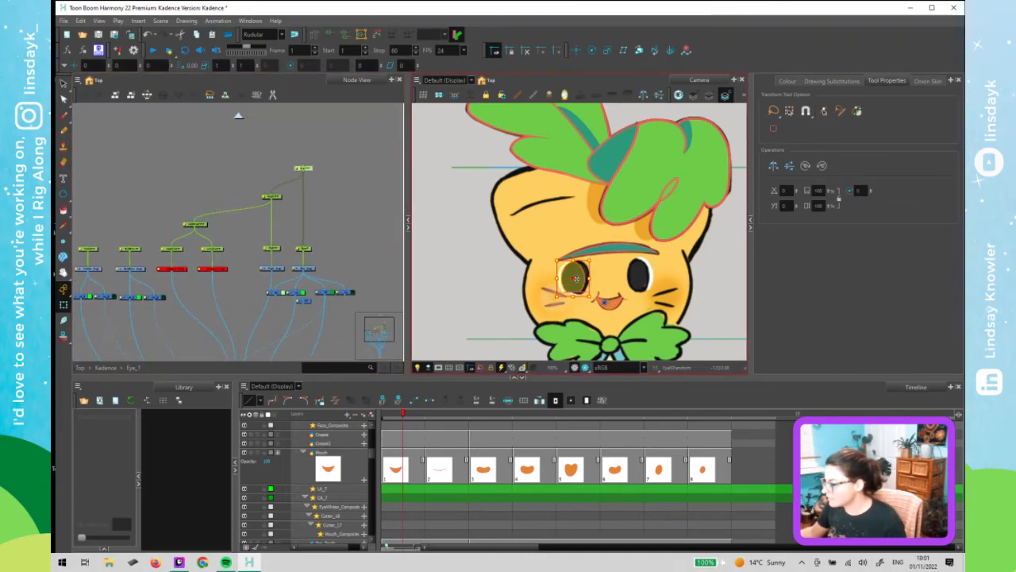
{"action": "left_click_drag", "start_coordinate": [576, 278], "coordinate": [578, 277]}
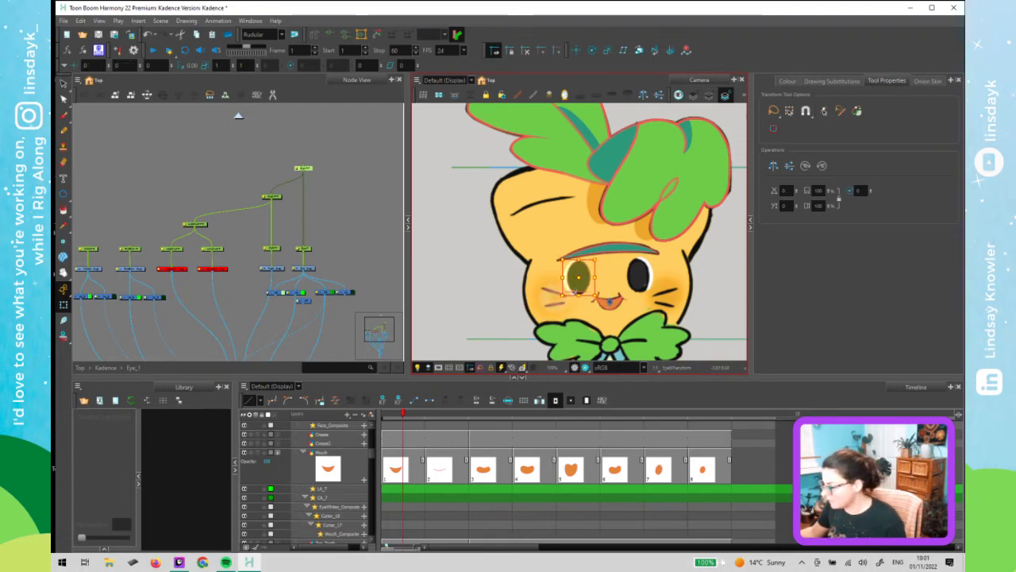
{"action": "key", "text": "ctrl+z"}
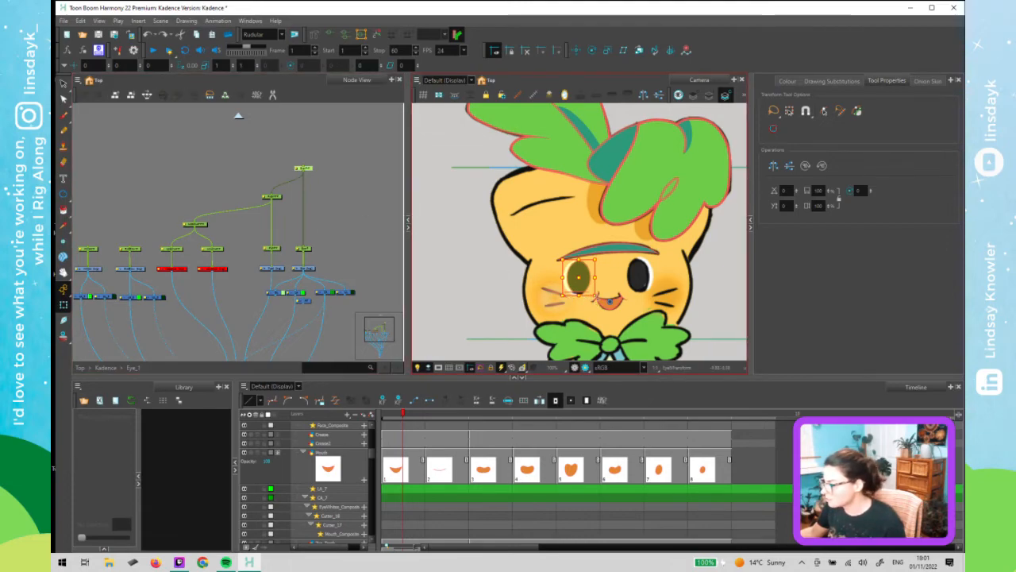
{"action": "left_click", "coordinate": [210, 270]}
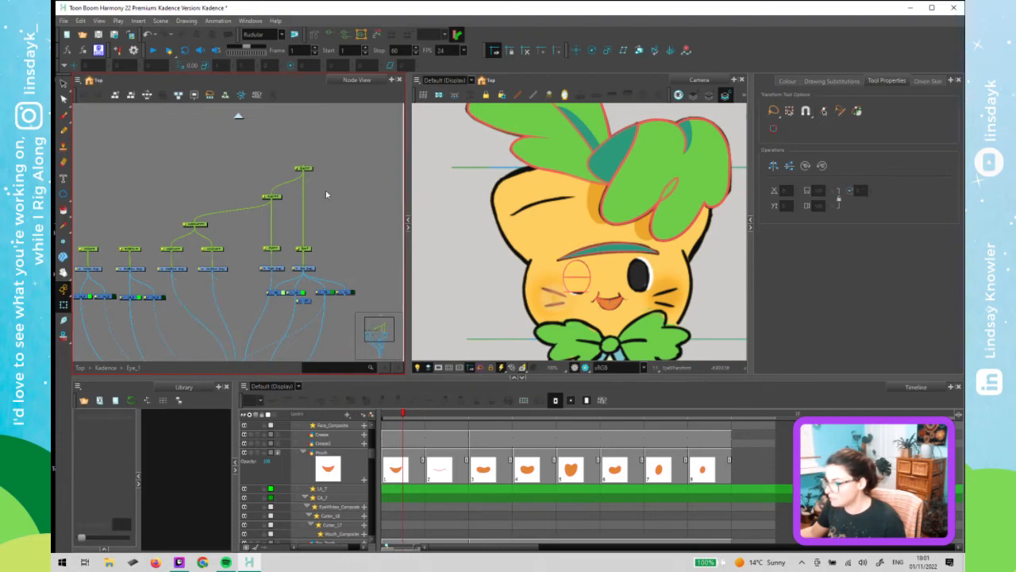
{"action": "left_click", "coordinate": [584, 272]}
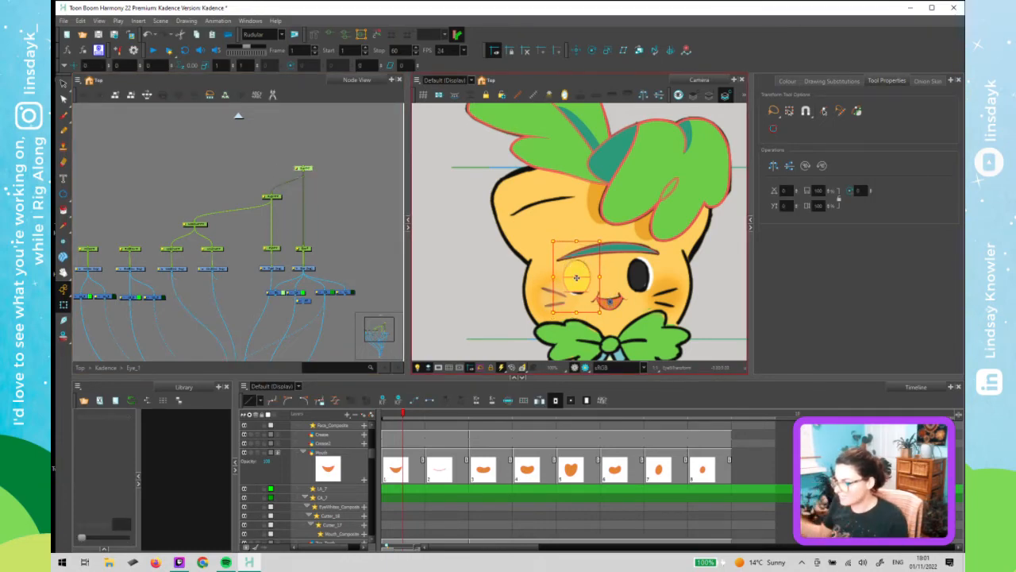
{"action": "key", "text": "ctrl+z"}
{"action": "left_click", "coordinate": [137, 202]}
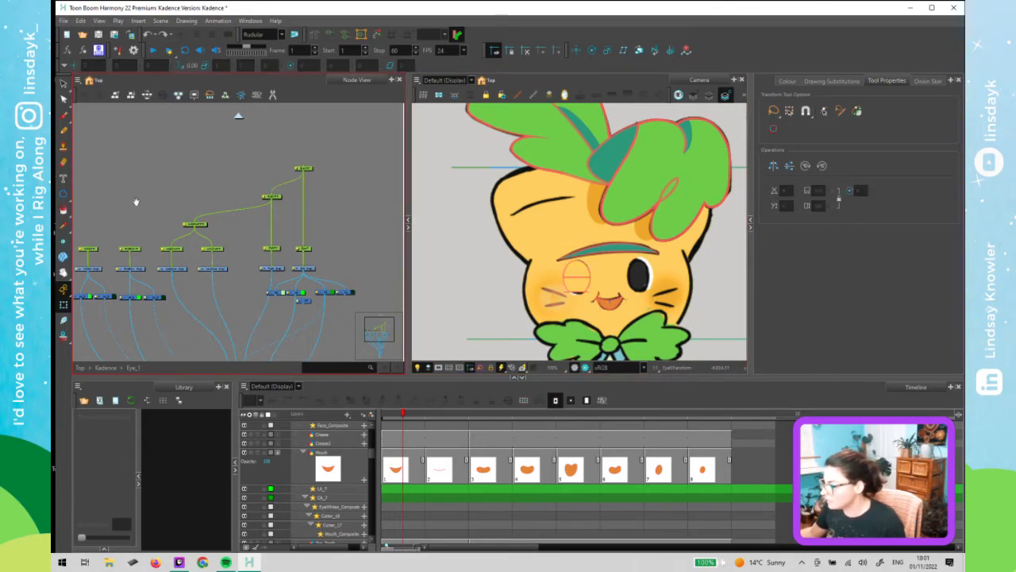
- Add a new top peg above the eye's parent peg and connect the wrinkle peg to it as well
{"action": "left_click_drag", "start_coordinate": [137, 202], "coordinate": [148, 196]}
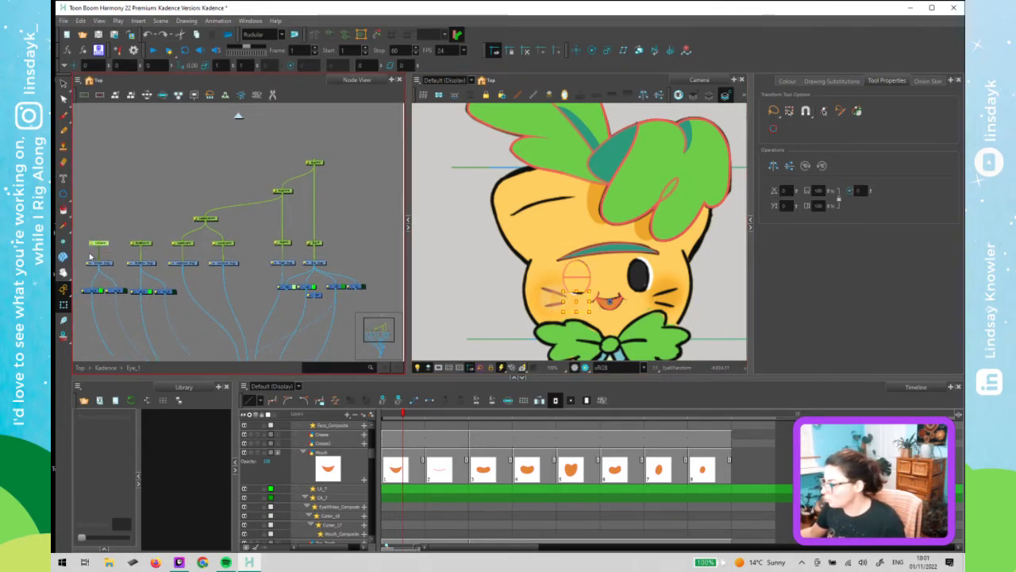
{"action": "left_click_drag", "start_coordinate": [122, 228], "coordinate": [148, 254]}
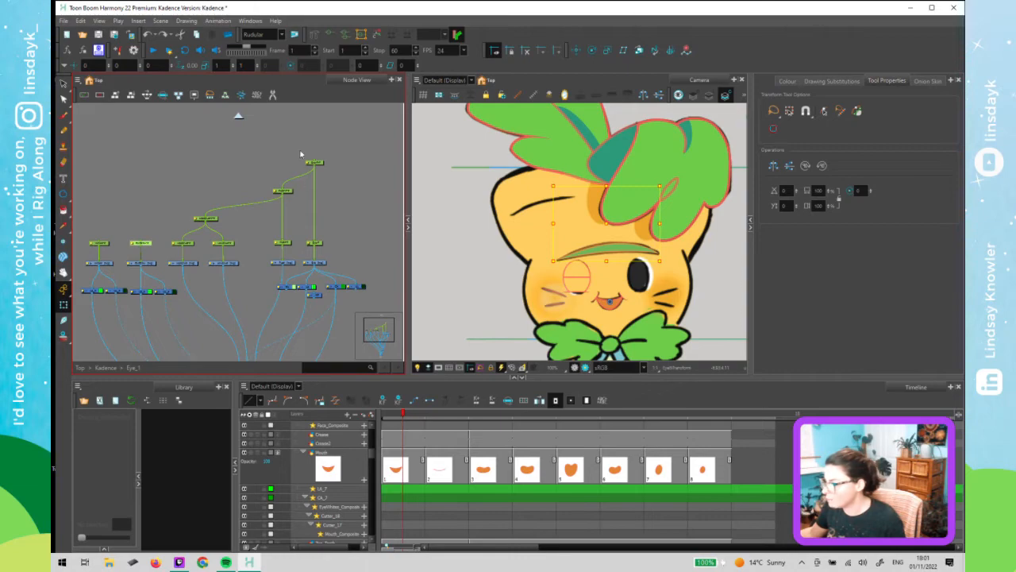
{"action": "left_click_drag", "start_coordinate": [299, 150], "coordinate": [315, 176]}
{"action": "key", "text": "ctrl+p"}
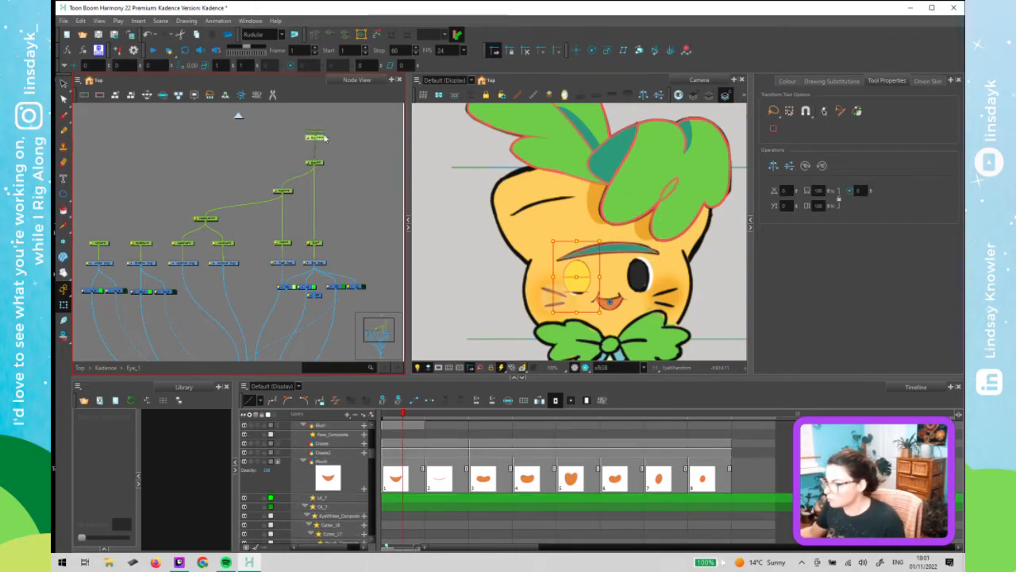
{"action": "left_click_drag", "start_coordinate": [316, 143], "coordinate": [99, 242]}
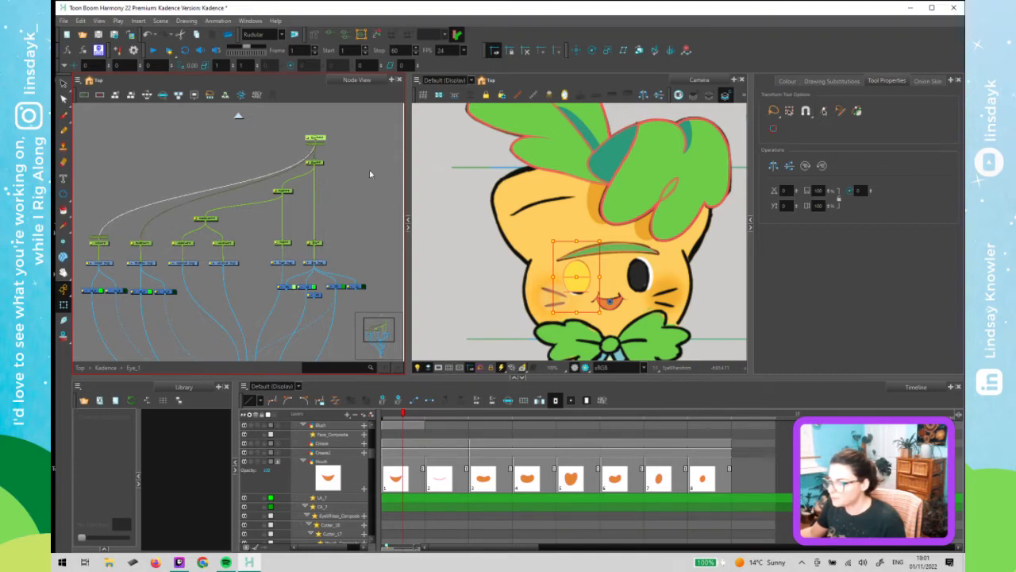
{"action": "left_click_drag", "start_coordinate": [319, 137], "coordinate": [319, 118]}
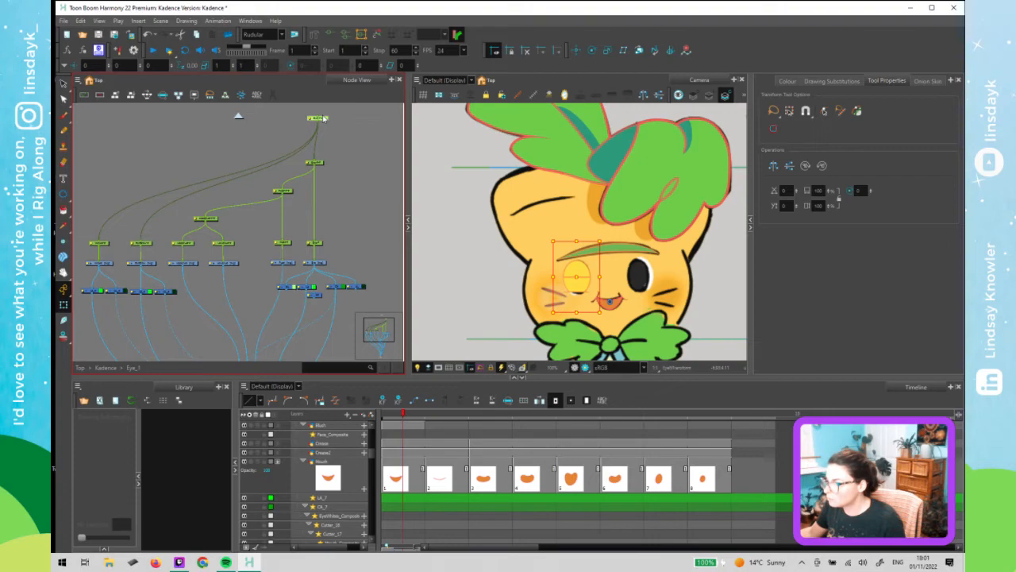
- Inspect the new eye peg hierarchy in the timeline layer list
{"action": "left_click", "coordinate": [342, 170]}
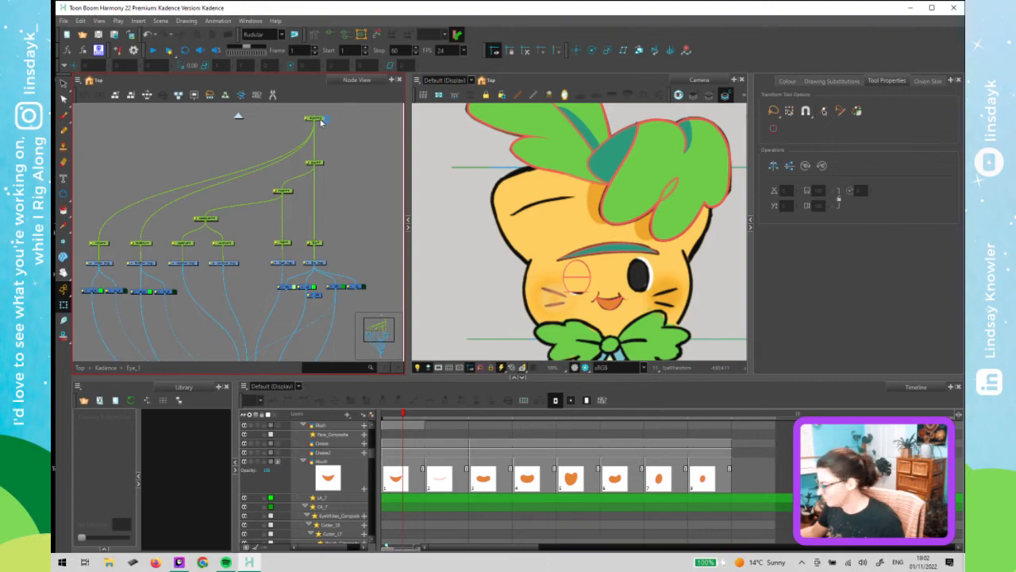
{"action": "left_click", "coordinate": [322, 122]}
{"action": "left_click", "coordinate": [401, 470]}
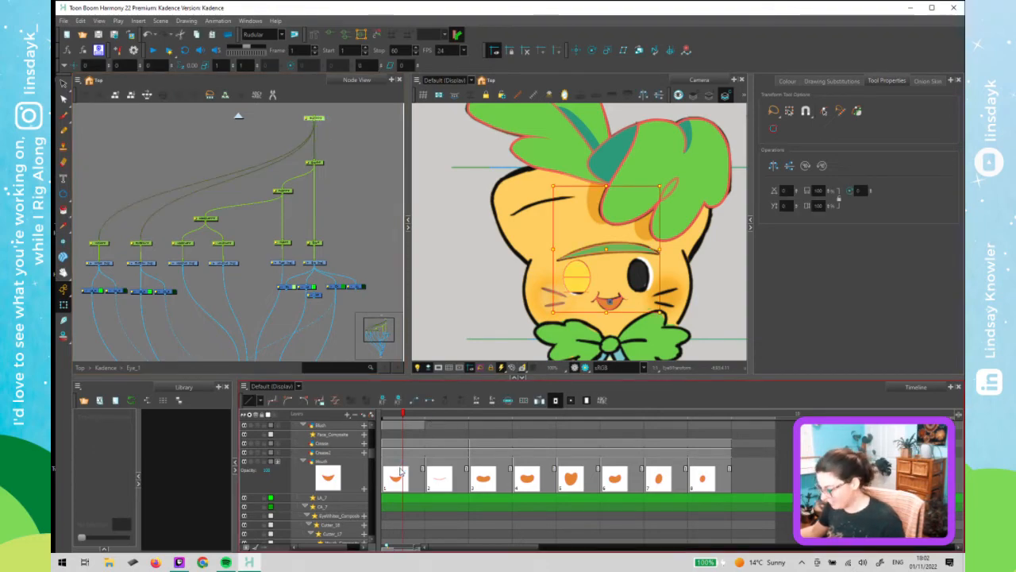
{"action": "scroll", "coordinate": [402, 467], "scroll_direction": "up", "scroll_amount": 1}
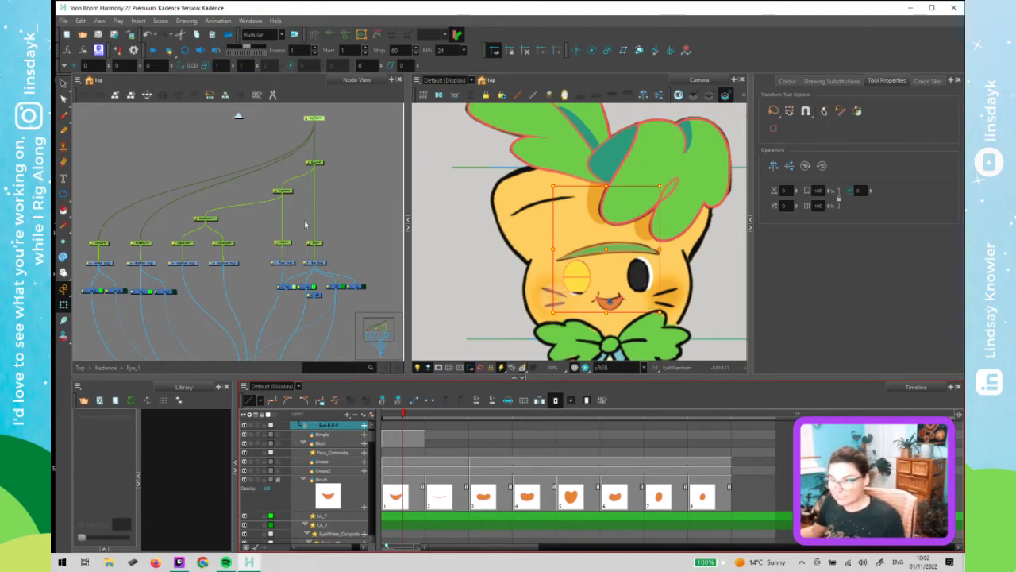
{"action": "left_click", "coordinate": [322, 165]}
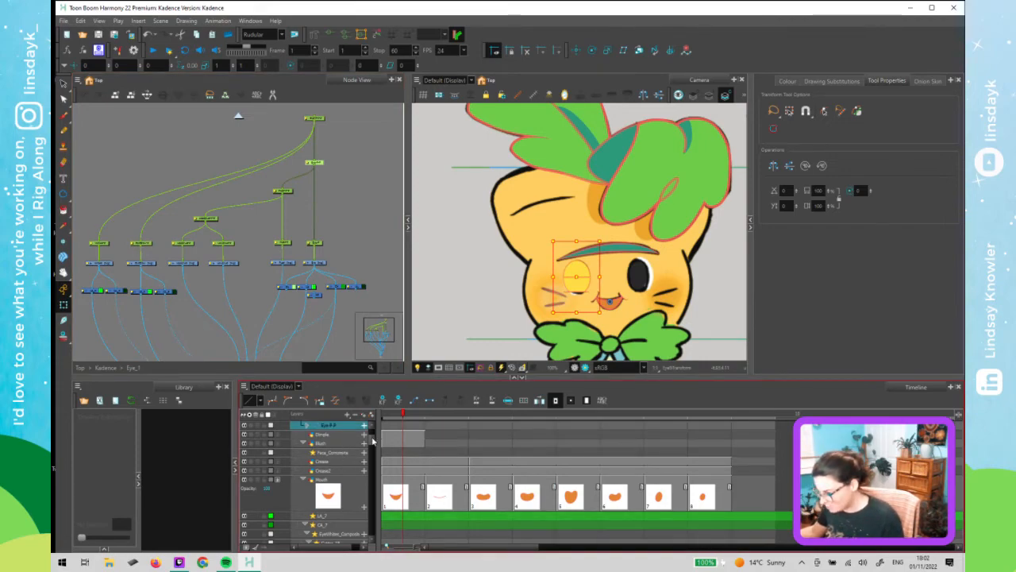
{"action": "scroll", "coordinate": [372, 442], "scroll_direction": "up", "scroll_amount": 2}
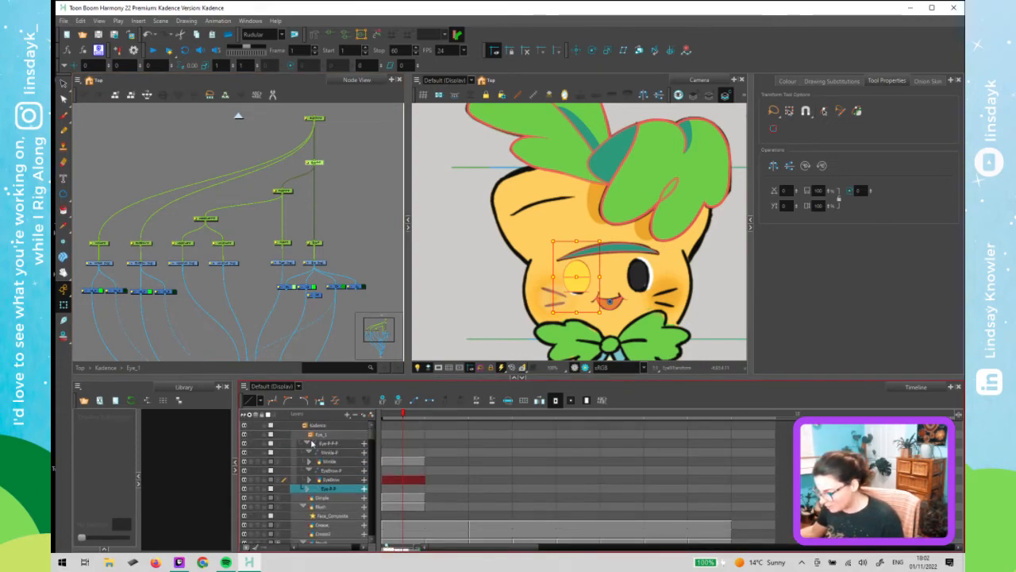
{"action": "left_click", "coordinate": [308, 452]}
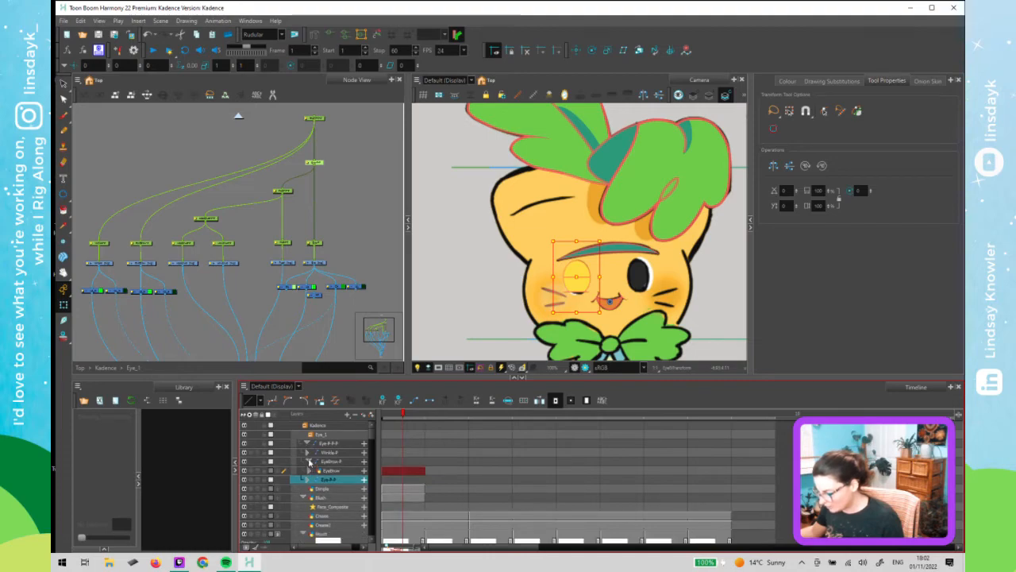
{"action": "left_click", "coordinate": [309, 461]}
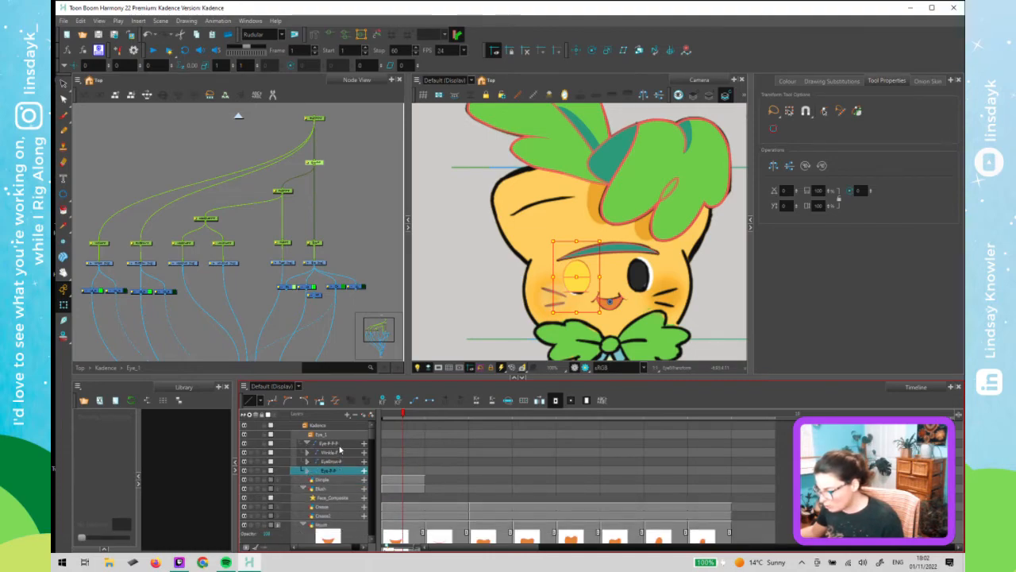
{"action": "left_click", "coordinate": [342, 452]}
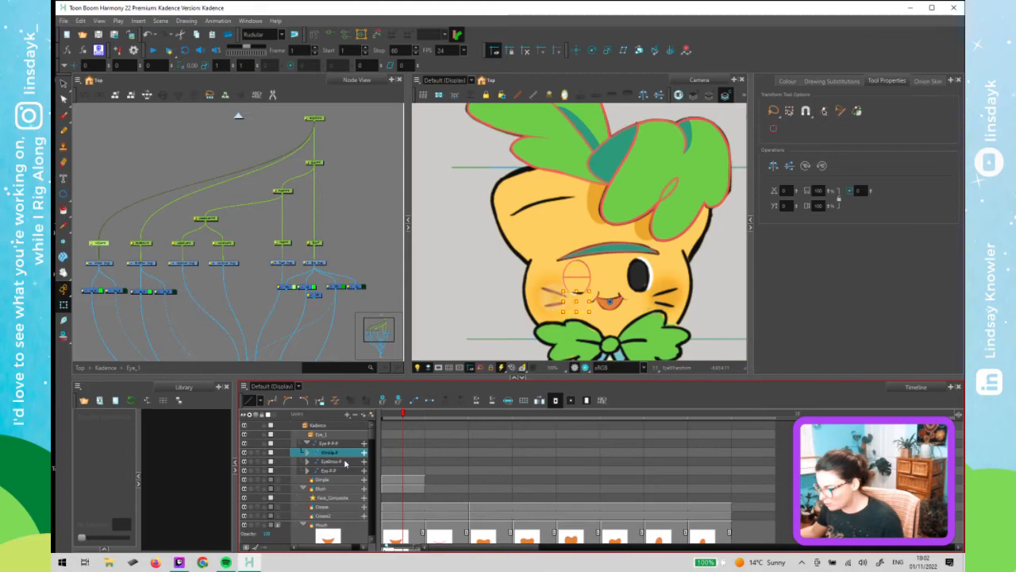
{"action": "left_click", "coordinate": [343, 461]}
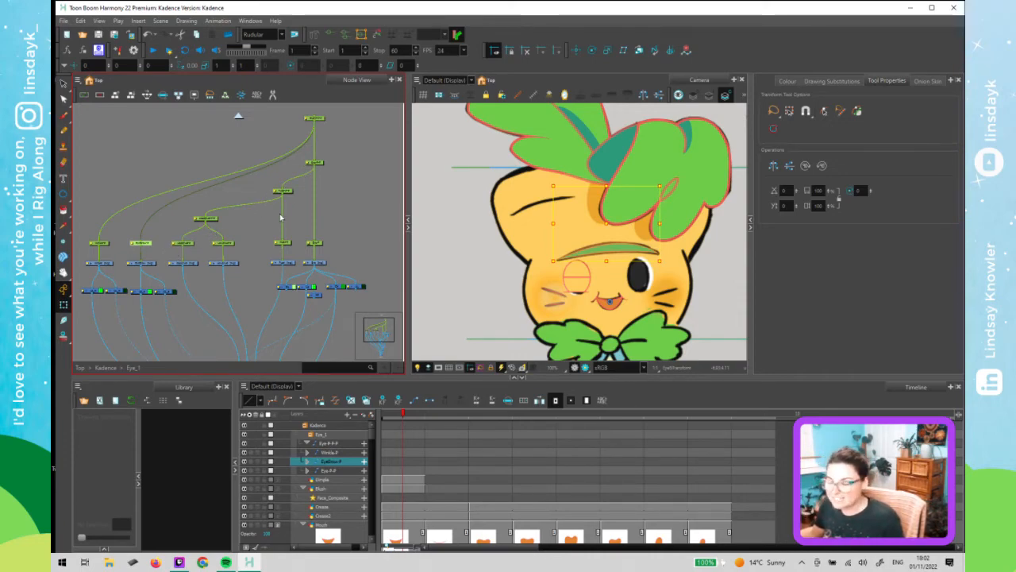
{"action": "scroll", "coordinate": [342, 199], "scroll_direction": "down", "scroll_amount": 3}
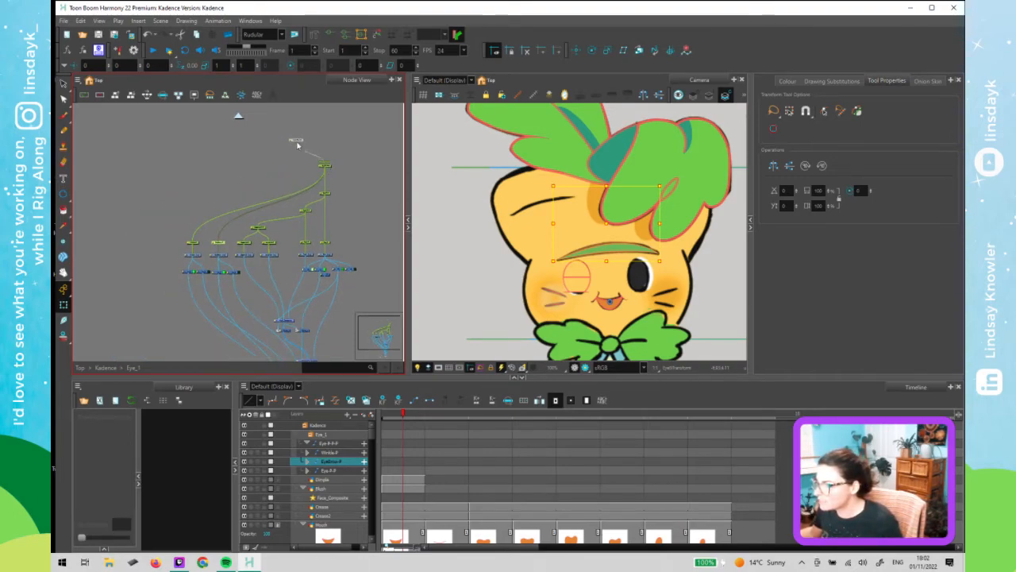
- Reposition the new top peg node so it sits directly above the eye's parent peg in the node network
{"action": "left_click_drag", "start_coordinate": [298, 141], "coordinate": [329, 145]}
{"action": "scroll", "coordinate": [330, 144], "scroll_direction": "up", "scroll_amount": 4}
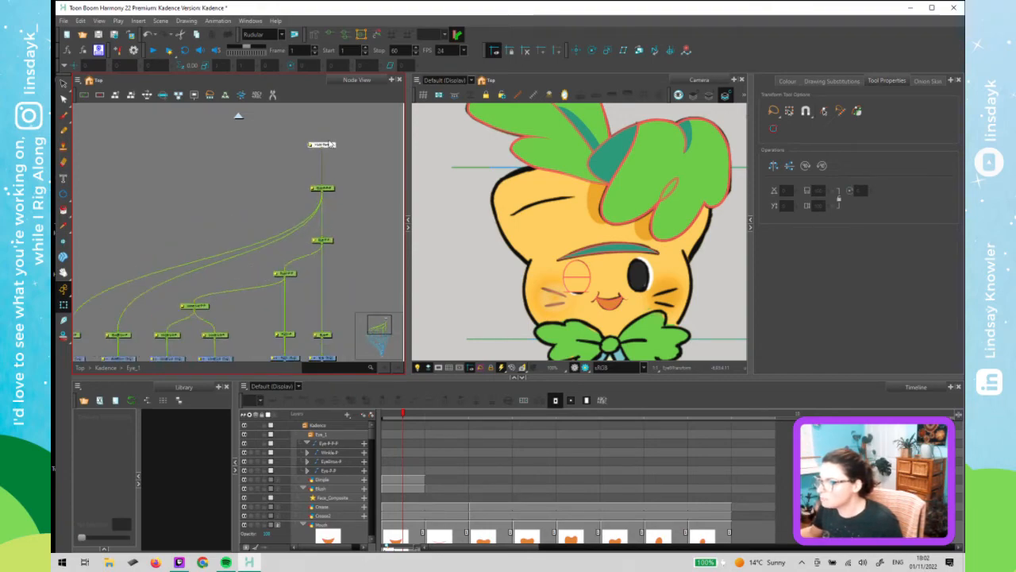
{"action": "scroll", "coordinate": [320, 194], "scroll_direction": "down", "scroll_amount": 3}
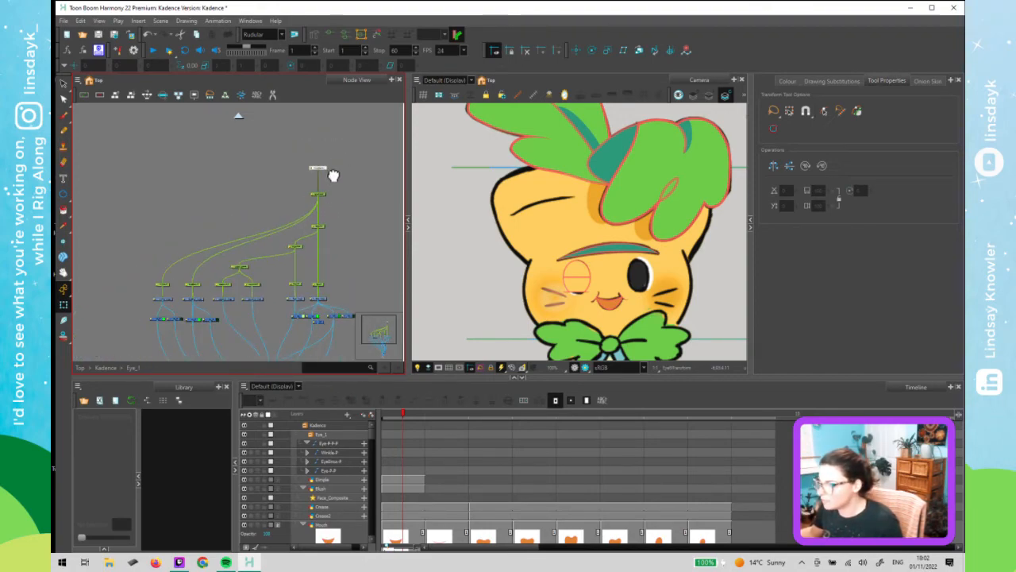
{"action": "scroll", "coordinate": [334, 174], "scroll_direction": "down", "scroll_amount": 4}
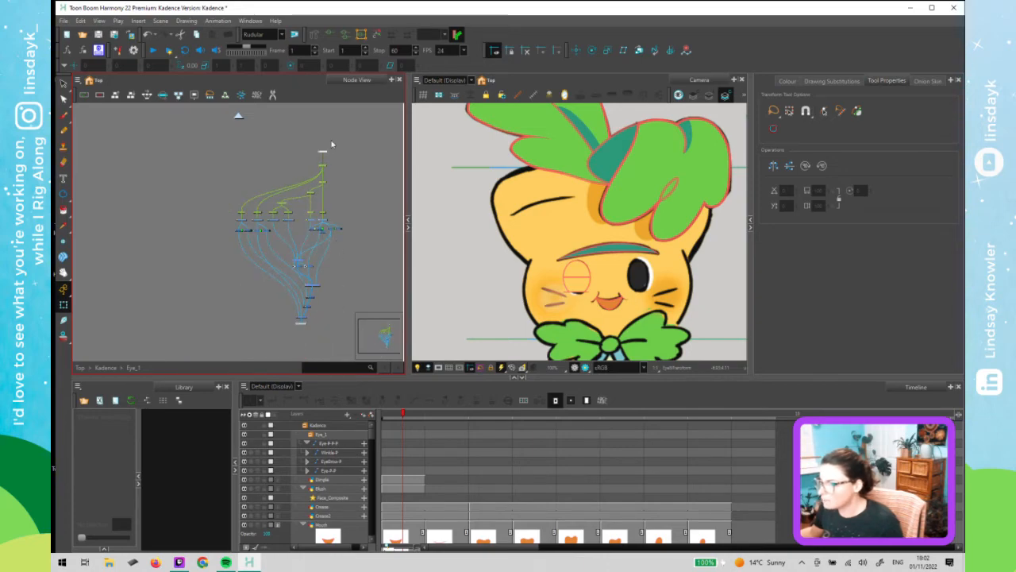
{"action": "scroll", "coordinate": [334, 155], "scroll_direction": "up", "scroll_amount": 4}
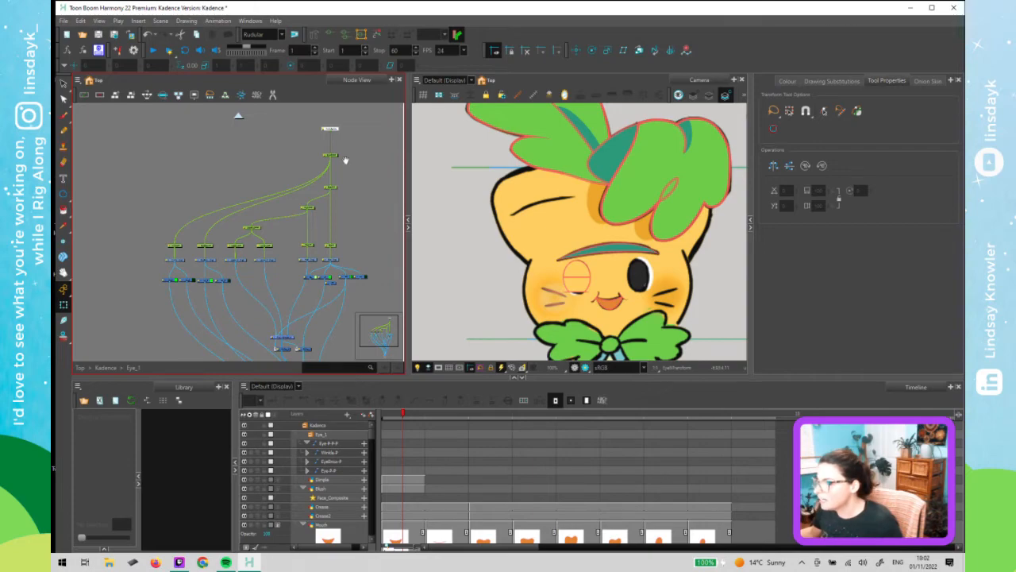
{"action": "scroll", "coordinate": [353, 157], "scroll_direction": "up", "scroll_amount": 1}
{"action": "scroll", "coordinate": [544, 290], "scroll_direction": "down", "scroll_amount": 2}
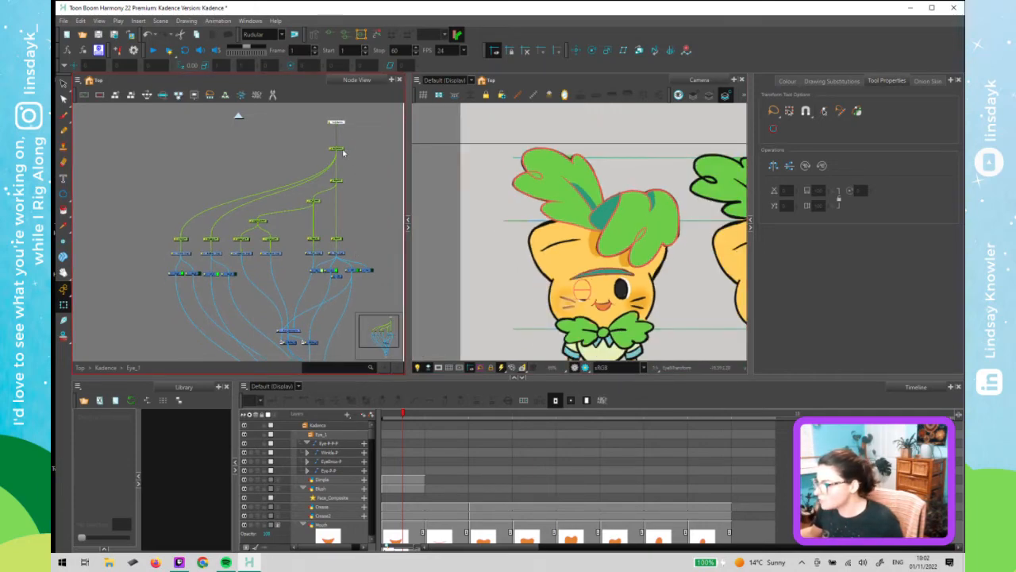
- Select the whole eye peg chain and move its rotation pivot to the eye's centre with the Rotate tool
{"action": "left_click", "coordinate": [342, 150]}
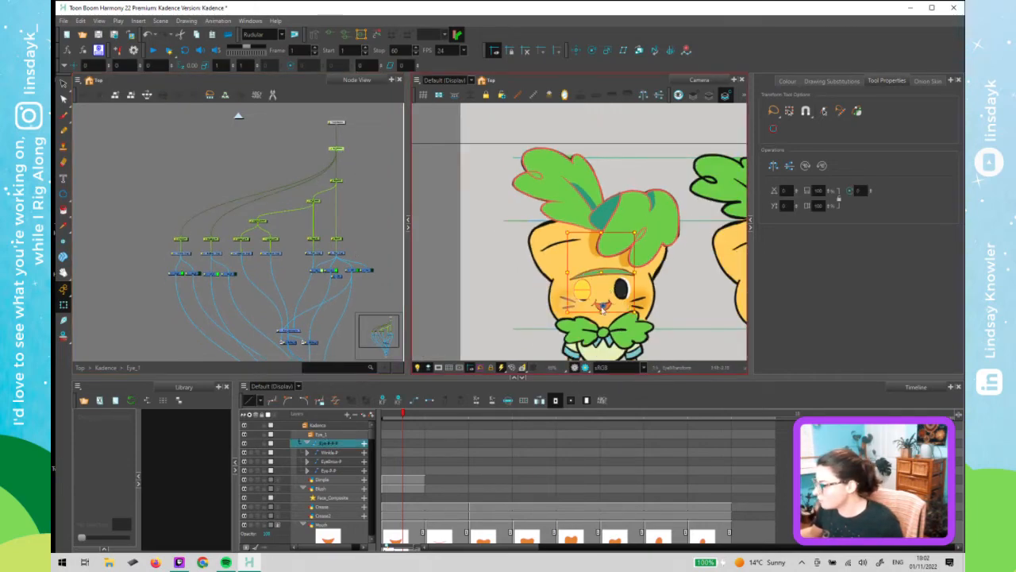
{"action": "scroll", "coordinate": [563, 290], "scroll_direction": "up", "scroll_amount": 4}
{"action": "left_click", "coordinate": [616, 297]}
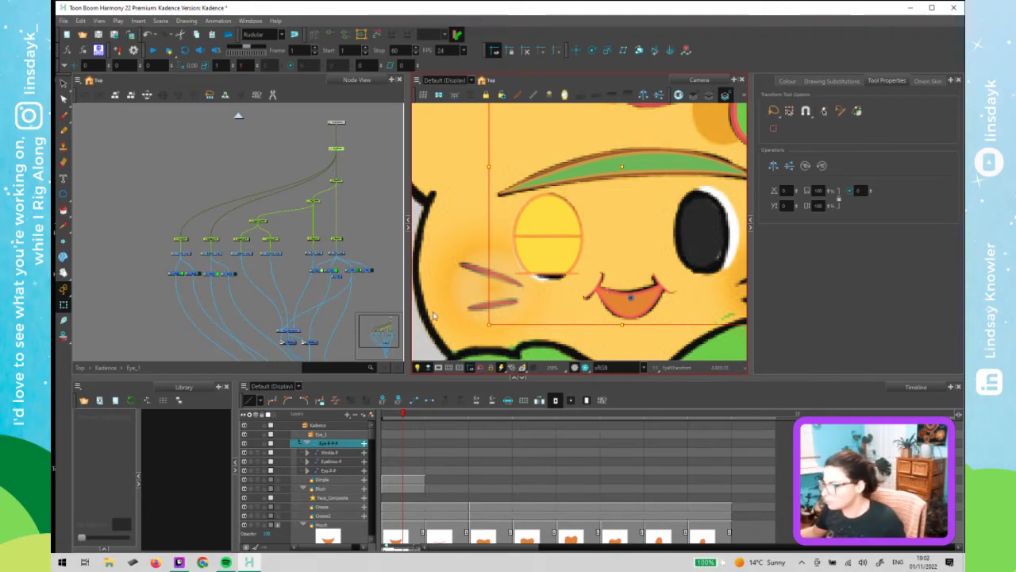
{"action": "left_click_drag", "start_coordinate": [141, 127], "coordinate": [369, 247]}
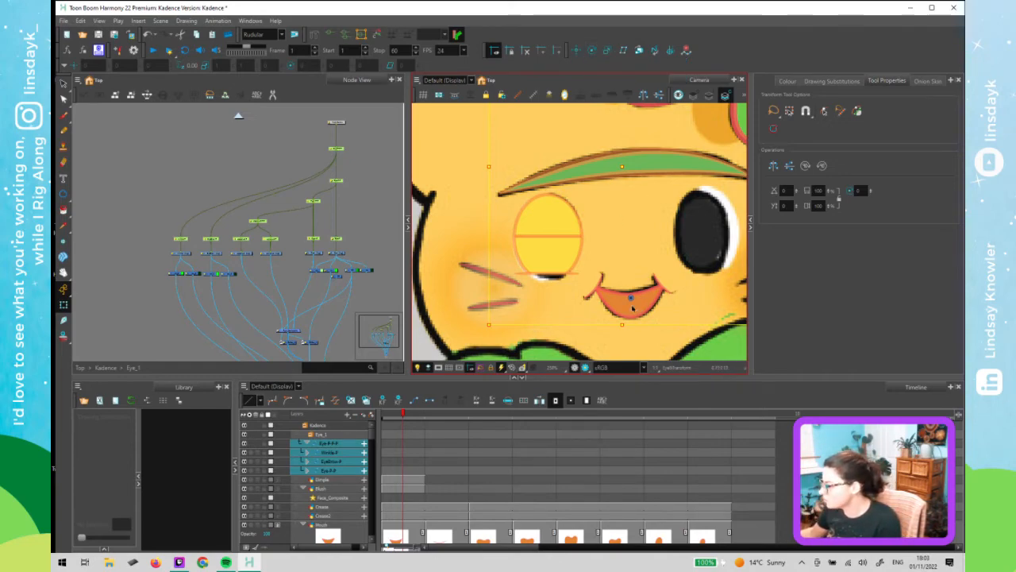
{"action": "key", "text": "alt+3"}
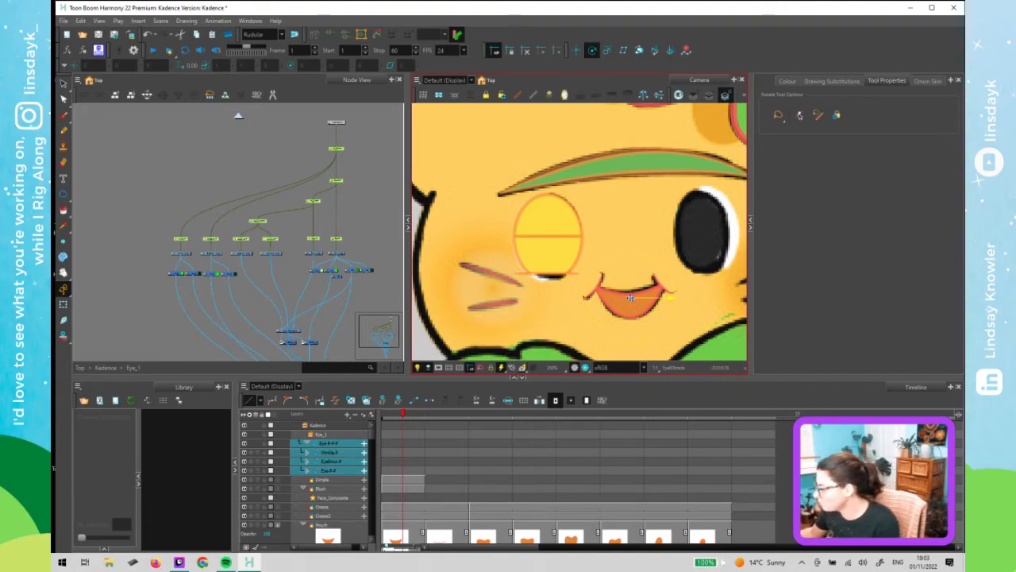
{"action": "left_click_drag", "start_coordinate": [593, 289], "coordinate": [549, 274]}
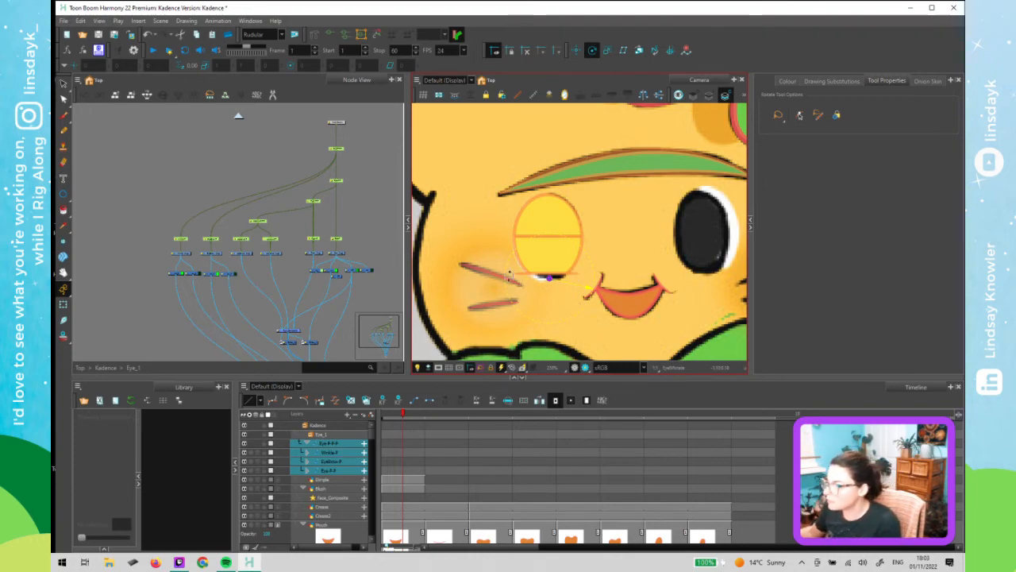
- Inspect the pivot position of each eye peg by selecting them one at a time
{"action": "left_click", "coordinate": [341, 192]}
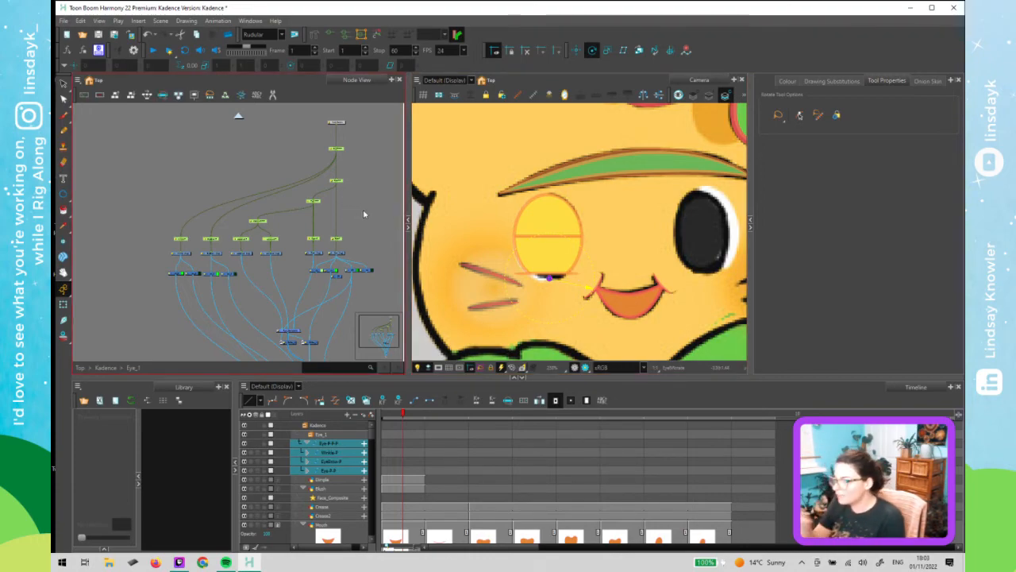
{"action": "left_click", "coordinate": [339, 150]}
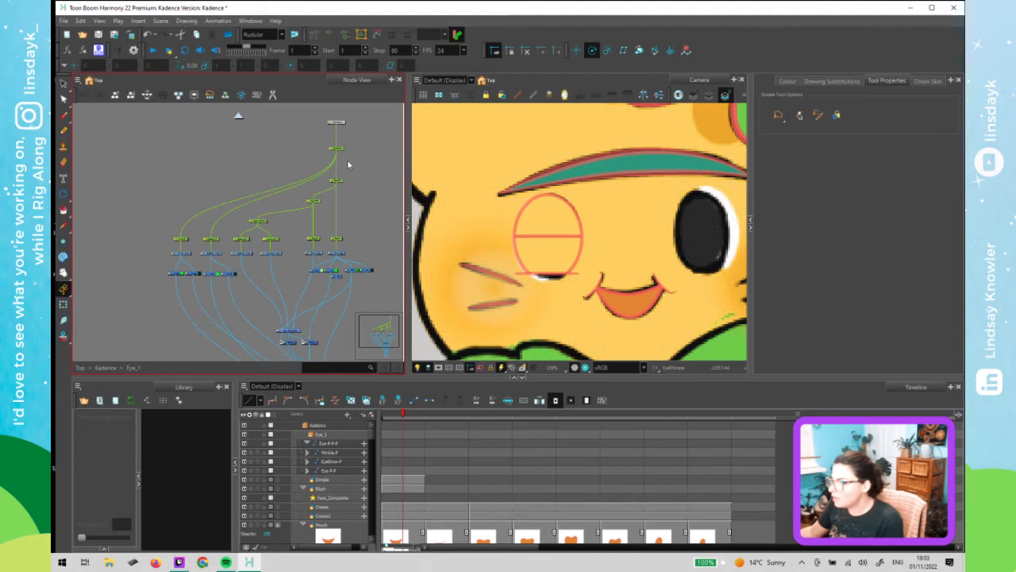
{"action": "left_click", "coordinate": [336, 181]}
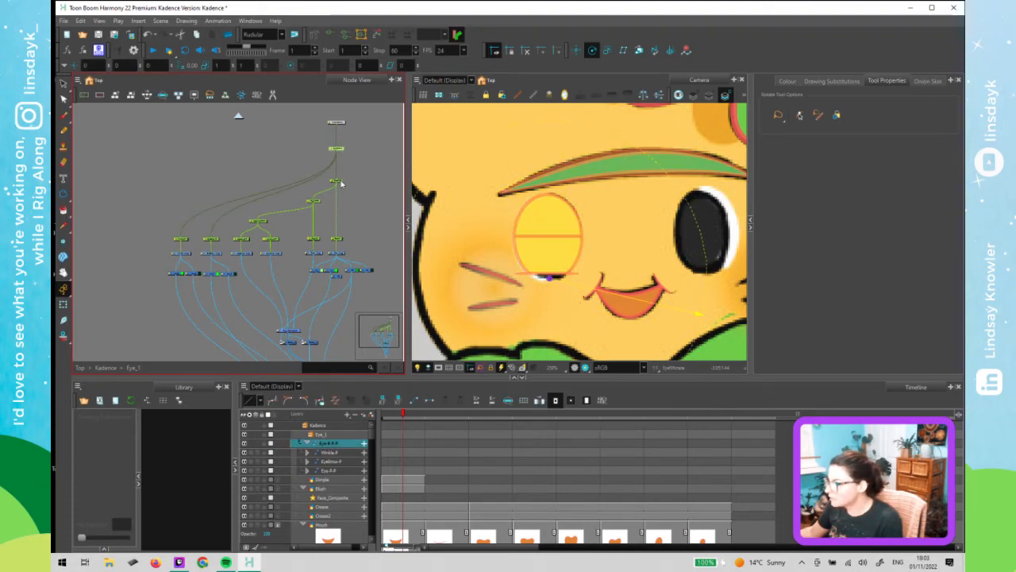
{"action": "left_click", "coordinate": [316, 238]}
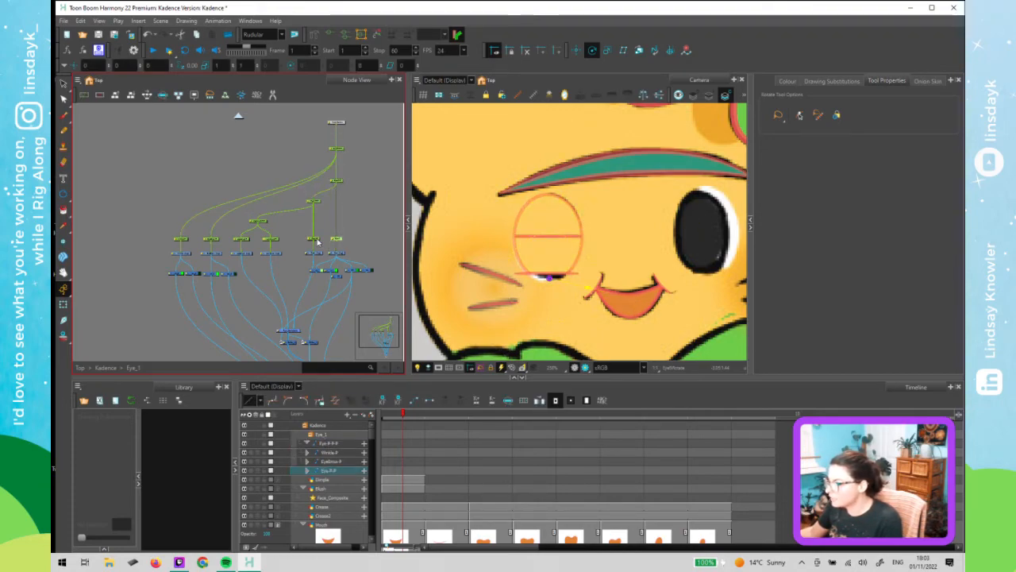
{"action": "left_click", "coordinate": [317, 240]}
{"action": "left_click", "coordinate": [317, 203]}
{"action": "left_click", "coordinate": [262, 223]}
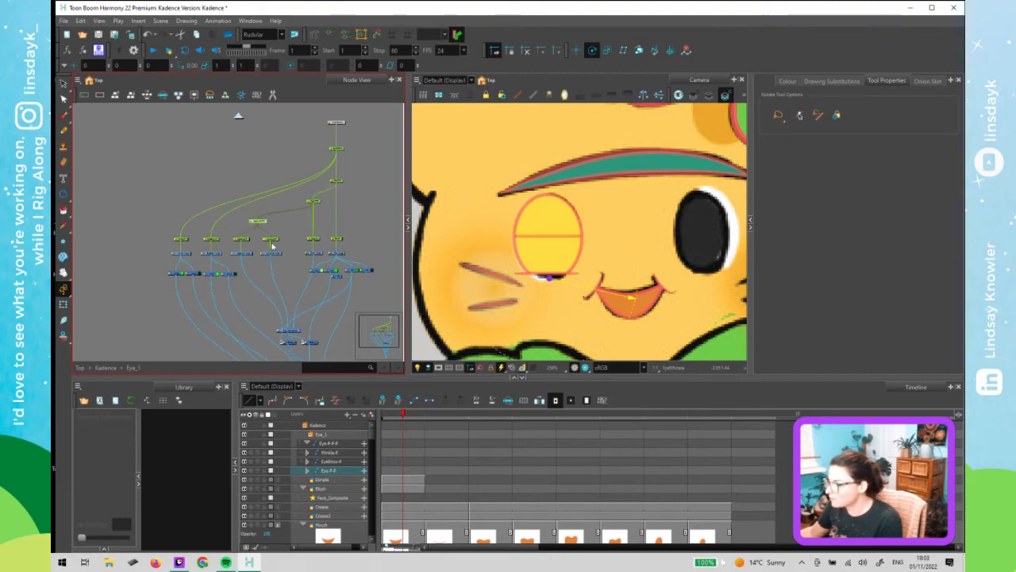
{"action": "left_click", "coordinate": [273, 240]}
{"action": "left_click", "coordinate": [245, 240]}
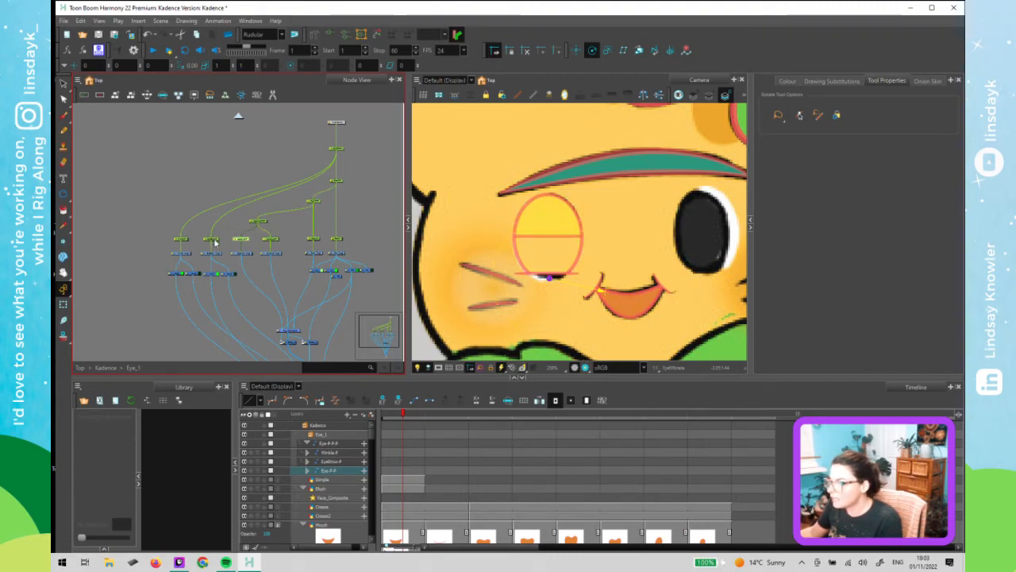
{"action": "left_click", "coordinate": [211, 240]}
{"action": "left_click", "coordinate": [185, 240]}
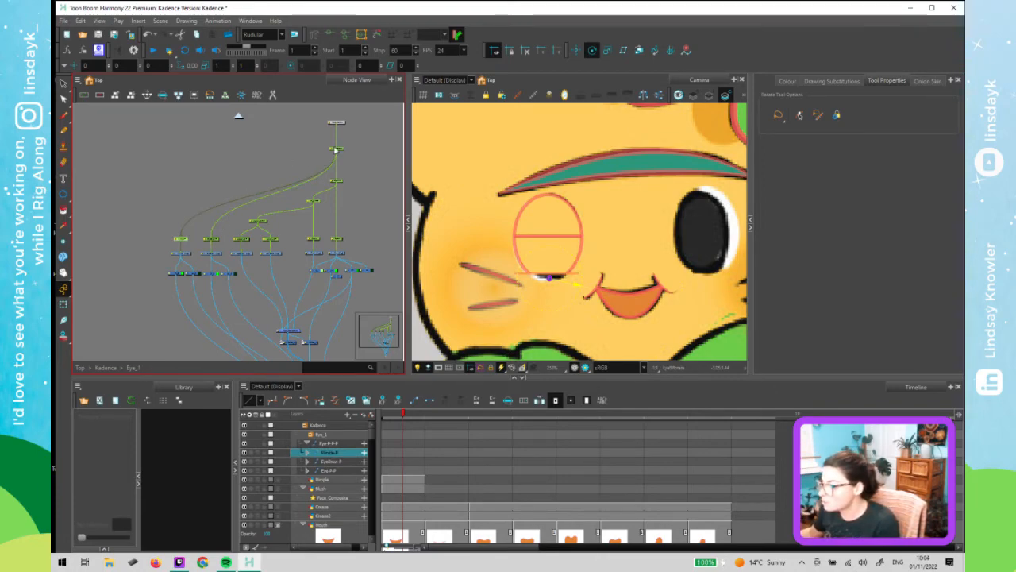
{"action": "left_click", "coordinate": [319, 203]}
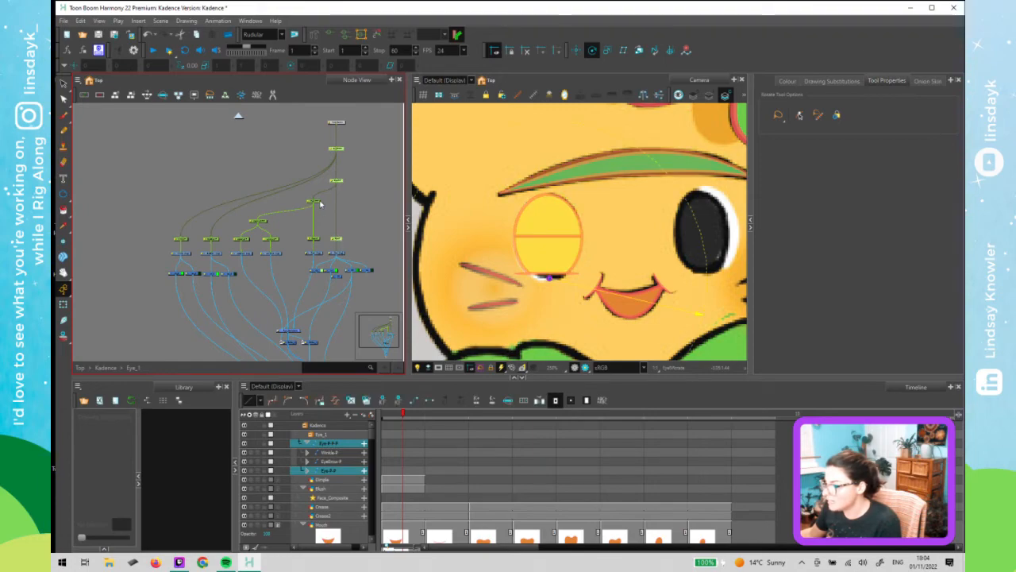
{"action": "left_click", "coordinate": [319, 204]}
- Move the pupil peg's pivot up to the eye's centre, hiding the lid drawings temporarily while doing it
{"action": "scroll", "coordinate": [312, 212], "scroll_direction": "up", "scroll_amount": 4}
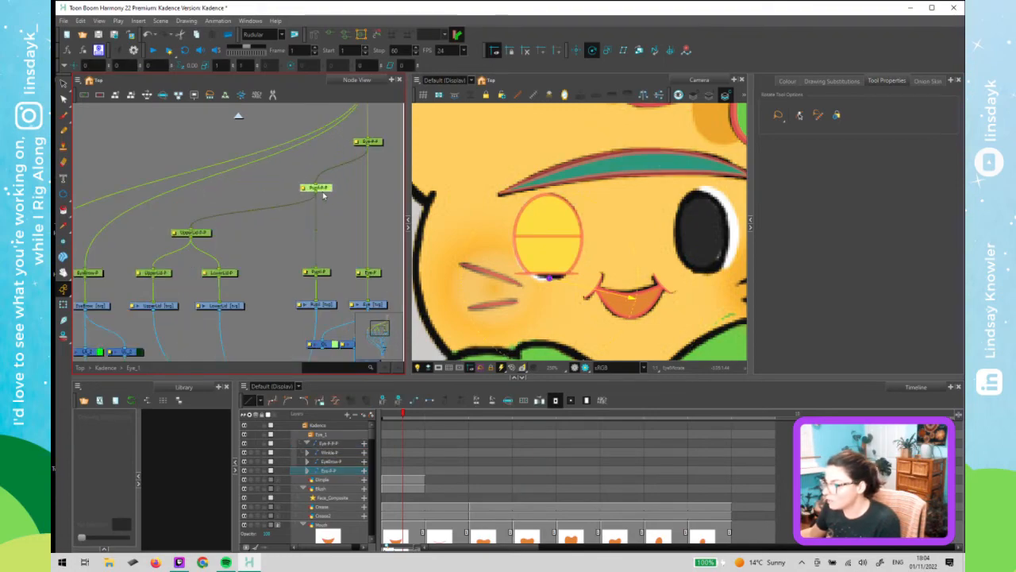
{"action": "scroll", "coordinate": [322, 195], "scroll_direction": "down", "scroll_amount": 2}
{"action": "left_click_drag", "start_coordinate": [270, 267], "coordinate": [203, 292]}
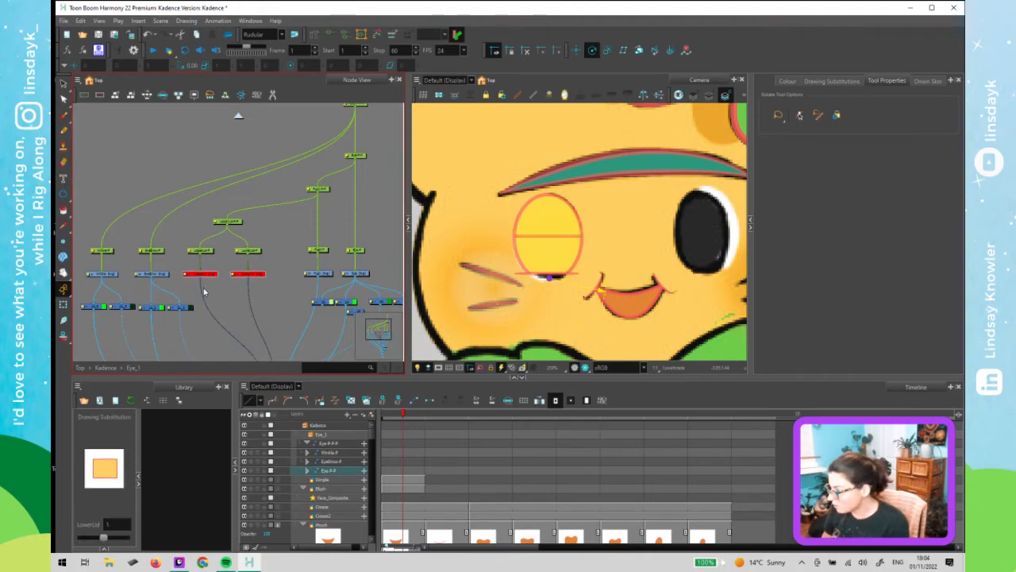
{"action": "left_click", "coordinate": [322, 189]}
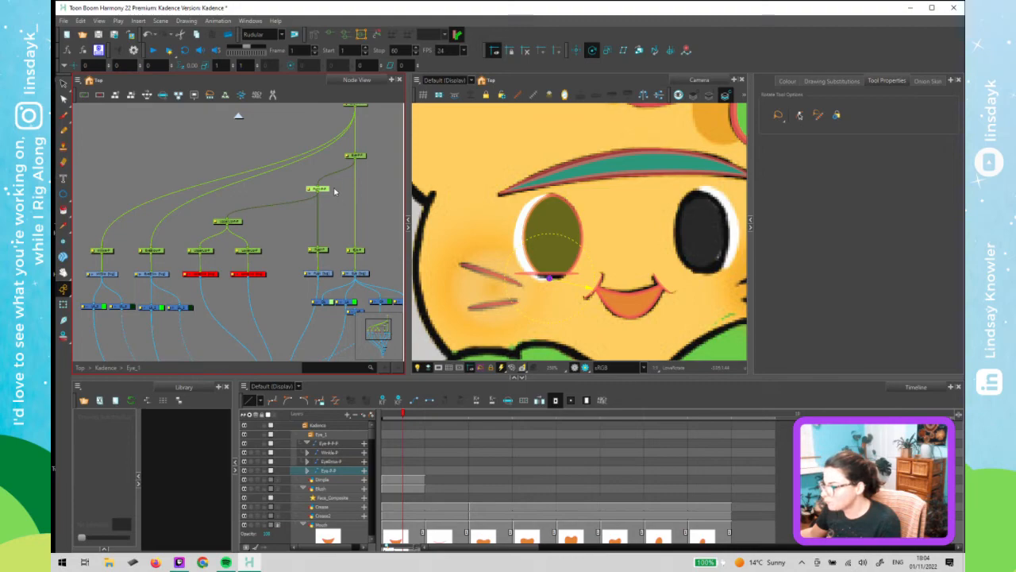
{"action": "scroll", "coordinate": [334, 190], "scroll_direction": "up", "scroll_amount": 2}
{"action": "scroll", "coordinate": [336, 190], "scroll_direction": "down", "scroll_amount": 3}
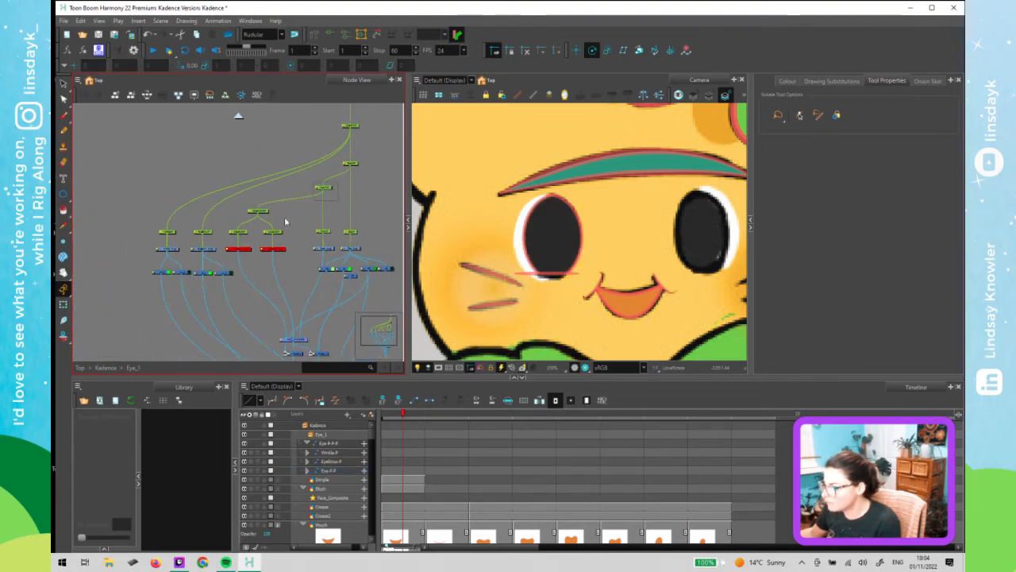
{"action": "left_click_drag", "start_coordinate": [337, 184], "coordinate": [239, 238]}
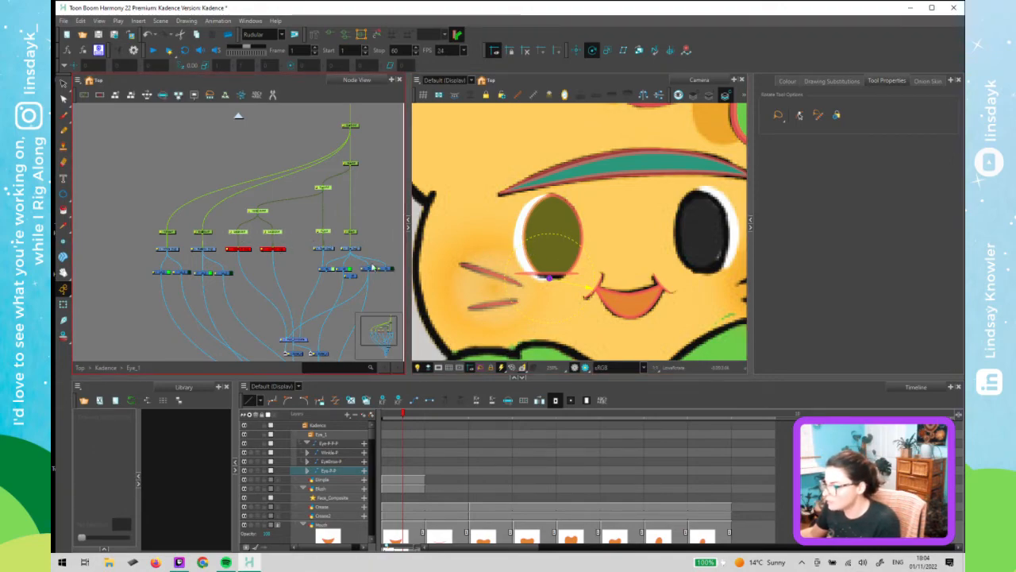
{"action": "left_click_drag", "start_coordinate": [549, 278], "coordinate": [550, 237]}
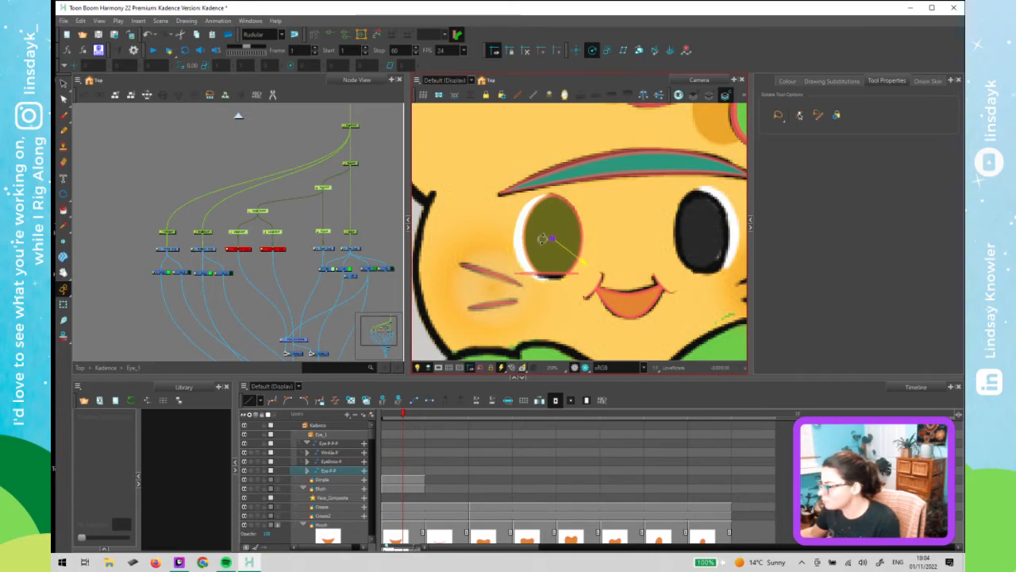
{"action": "left_click_drag", "start_coordinate": [297, 244], "coordinate": [240, 260]}
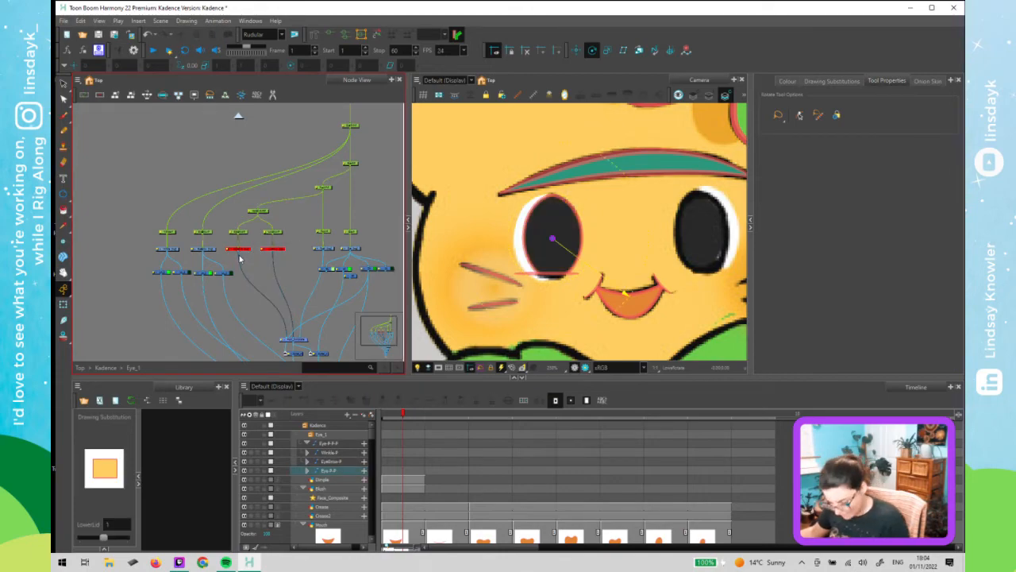
{"action": "key", "text": "a"}
{"action": "left_click", "coordinate": [264, 278]}
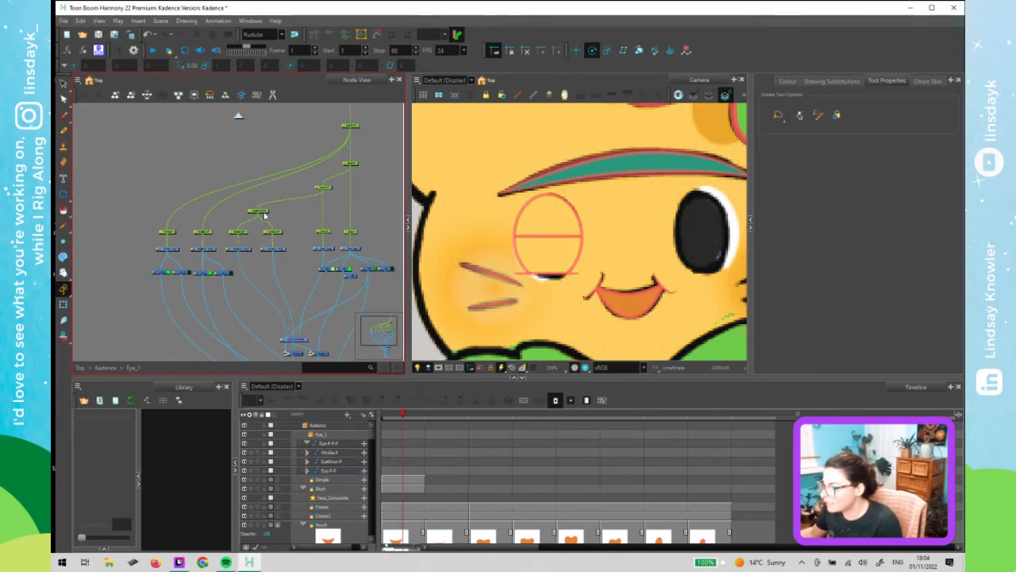
- Compare the pivot positions of the eye's lid pegs and their parent peg by selecting each one in turn
{"action": "left_click", "coordinate": [257, 211]}
{"action": "left_click", "coordinate": [278, 233]}
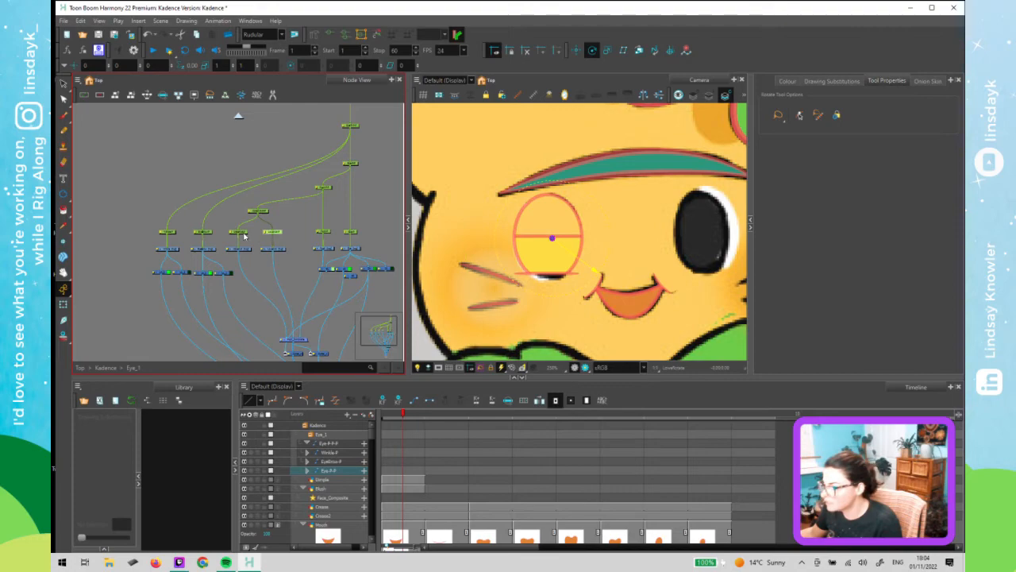
{"action": "left_click", "coordinate": [242, 234]}
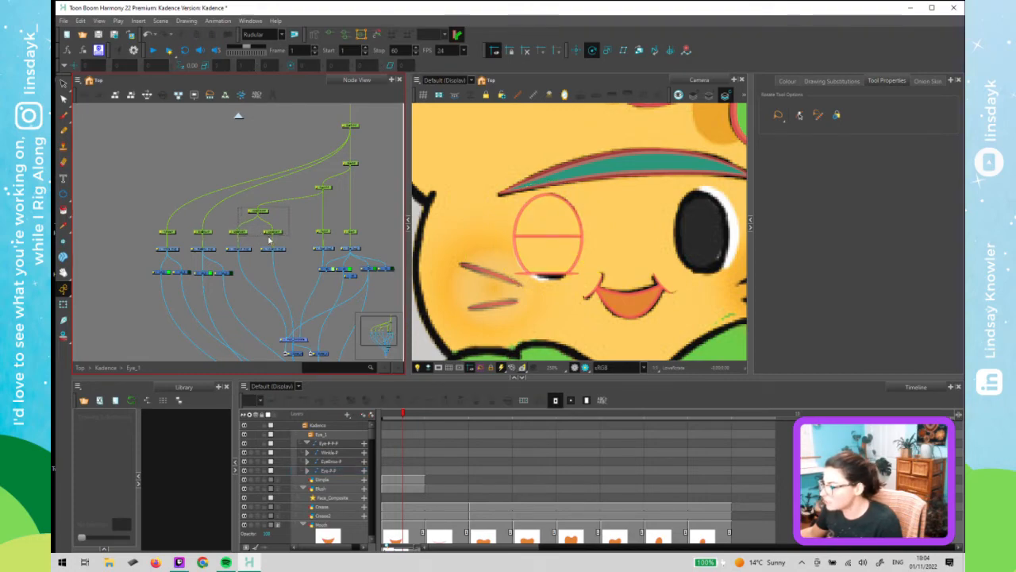
{"action": "left_click", "coordinate": [552, 237]}
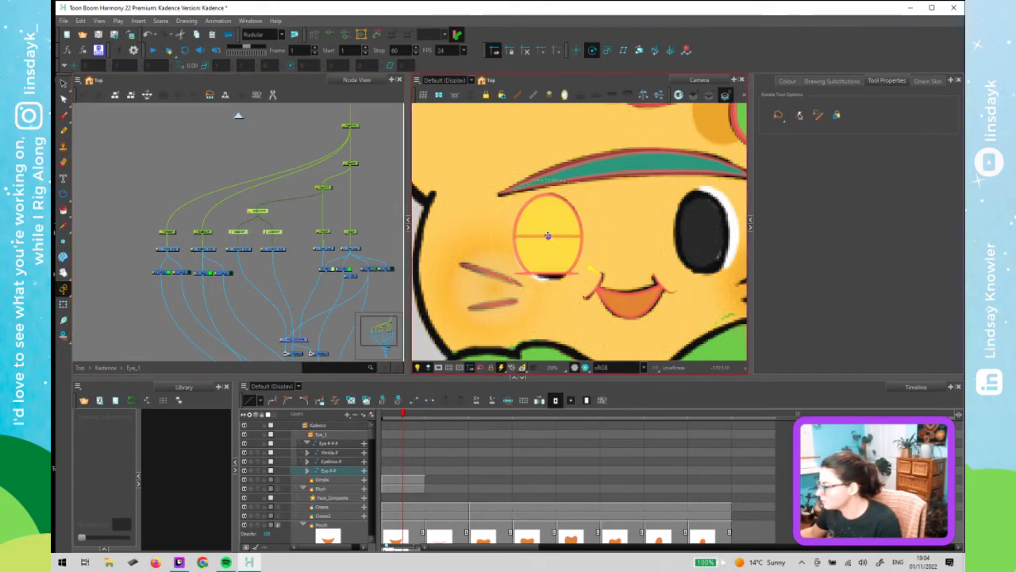
{"action": "left_click", "coordinate": [262, 212]}
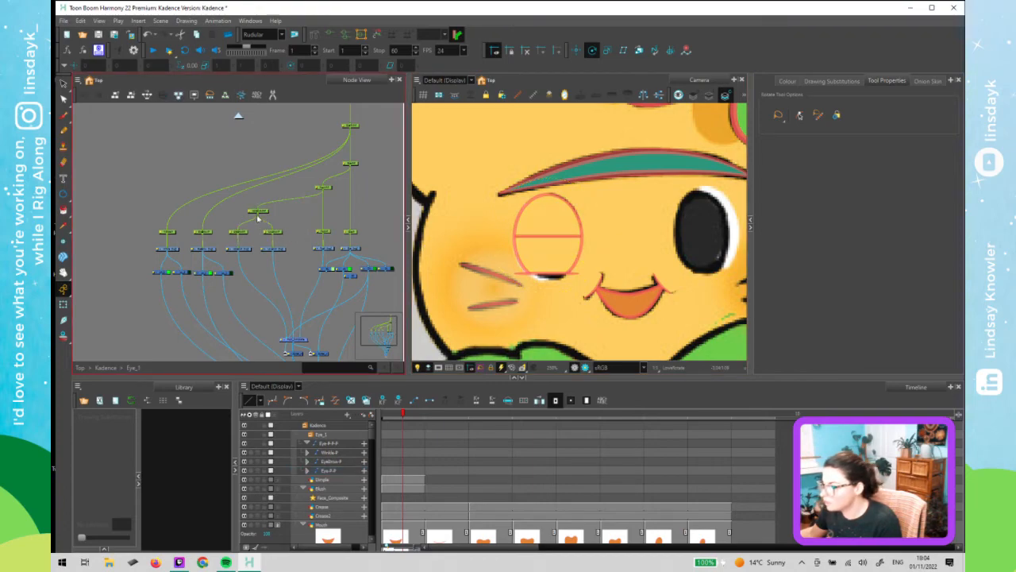
{"action": "left_click", "coordinate": [264, 212]}
{"action": "left_click", "coordinate": [276, 233]}
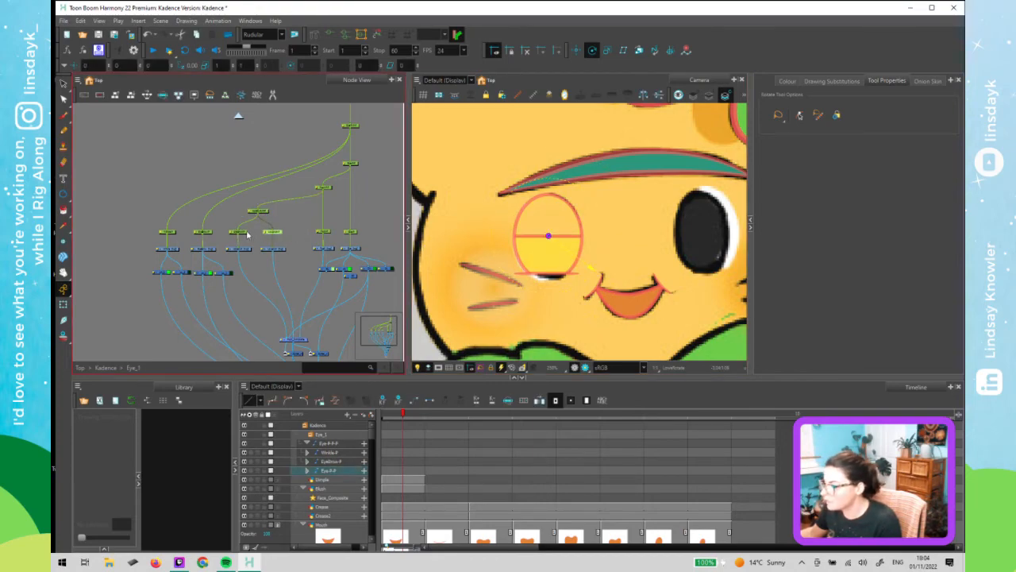
{"action": "left_click", "coordinate": [242, 234]}
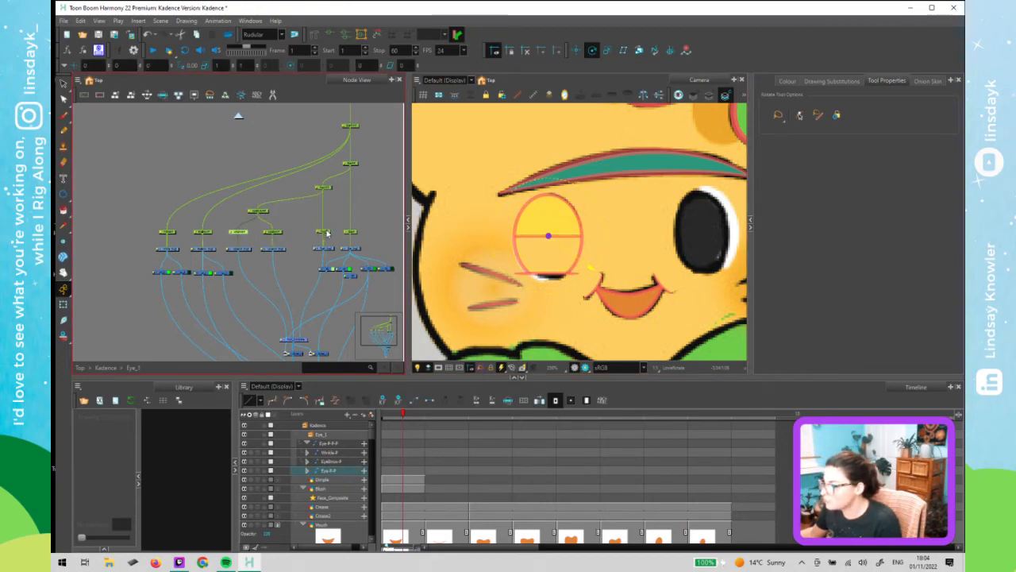
{"action": "left_click", "coordinate": [259, 210]}
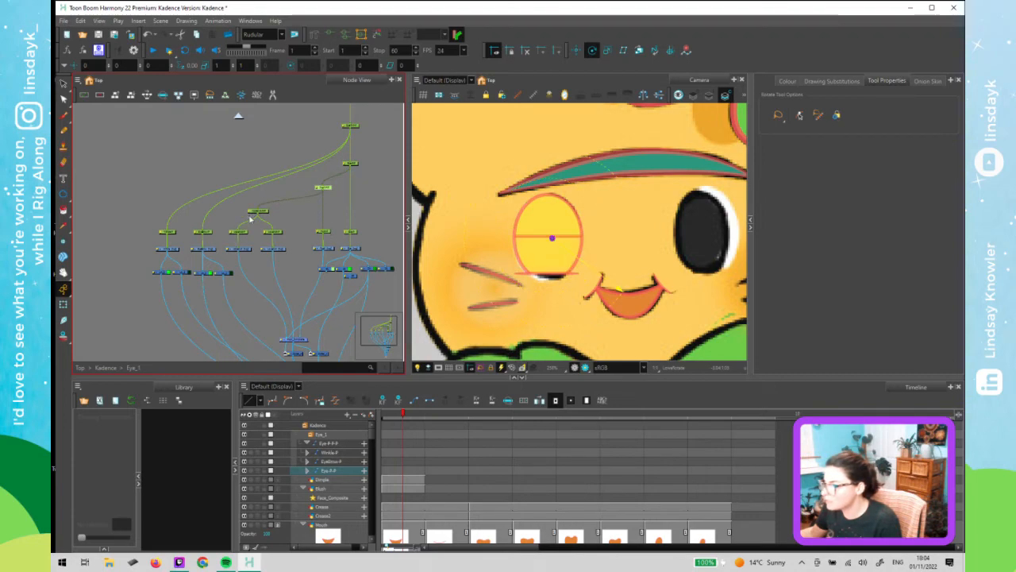
- Open the properties of the upper and lower lid pegs side by side to compare their pivot values, then close both
{"action": "double_click", "coordinate": [267, 236]}
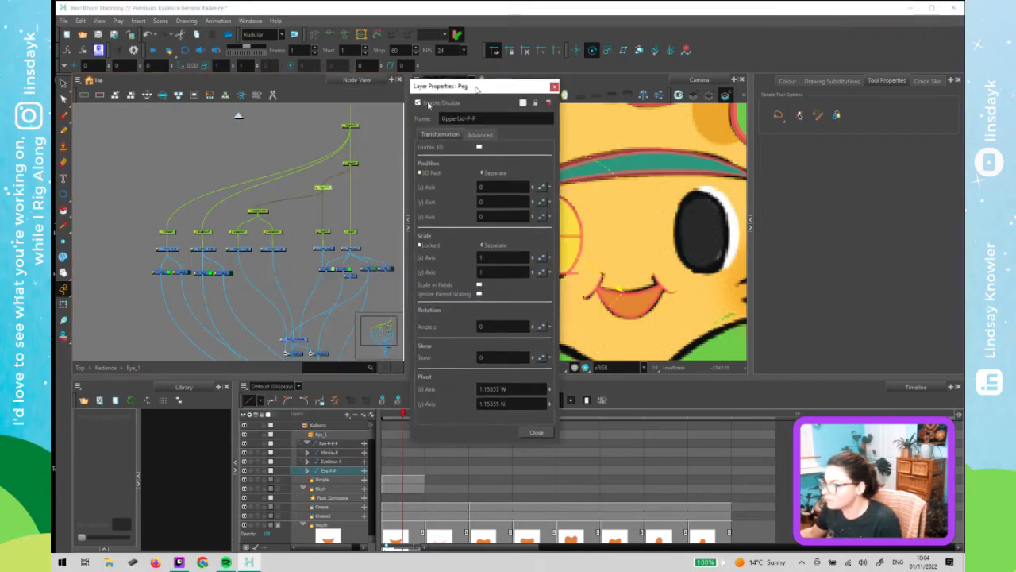
{"action": "double_click", "coordinate": [268, 234]}
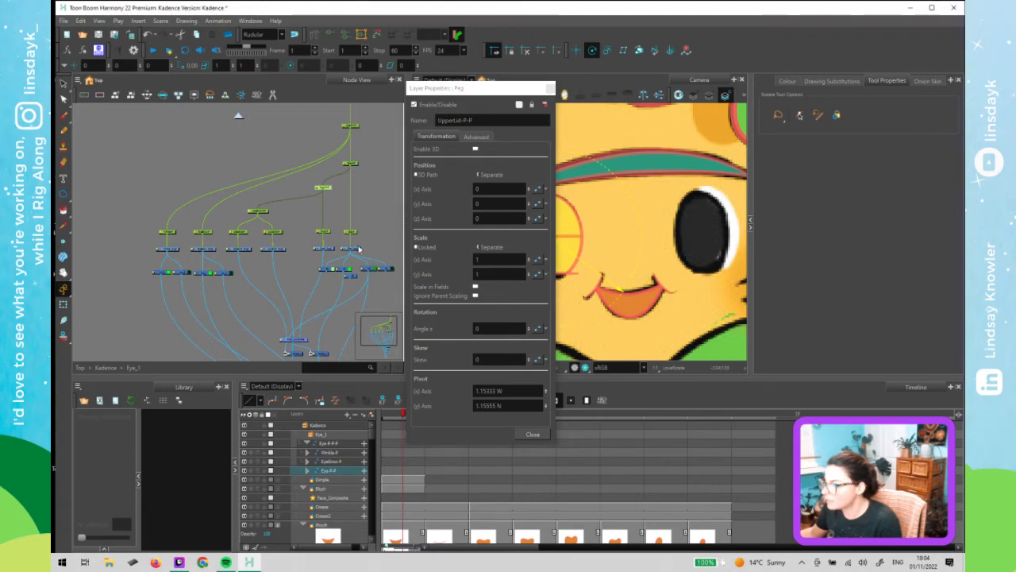
{"action": "left_click_drag", "start_coordinate": [507, 89], "coordinate": [673, 89]}
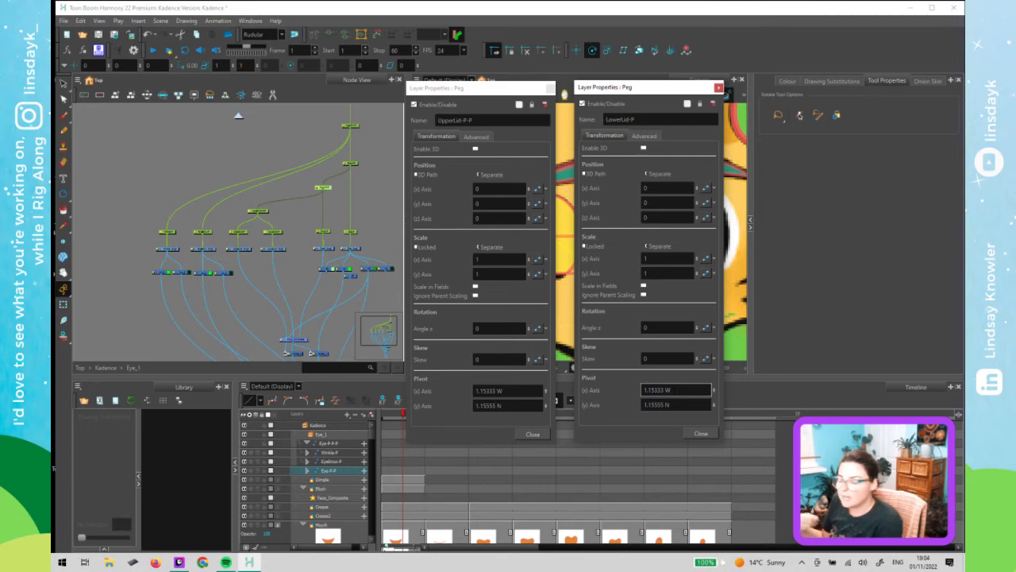
{"action": "left_click", "coordinate": [701, 433]}
{"action": "left_click", "coordinate": [532, 435]}
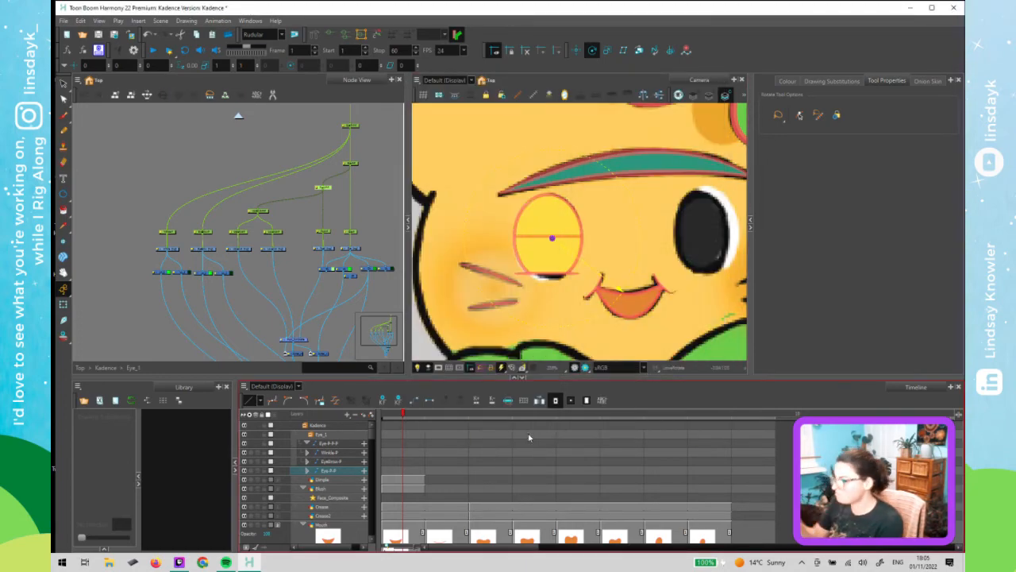
- Move the eyebrow peg's pivot up onto the eyebrow with the Rotate tool
{"action": "left_click", "coordinate": [265, 211]}
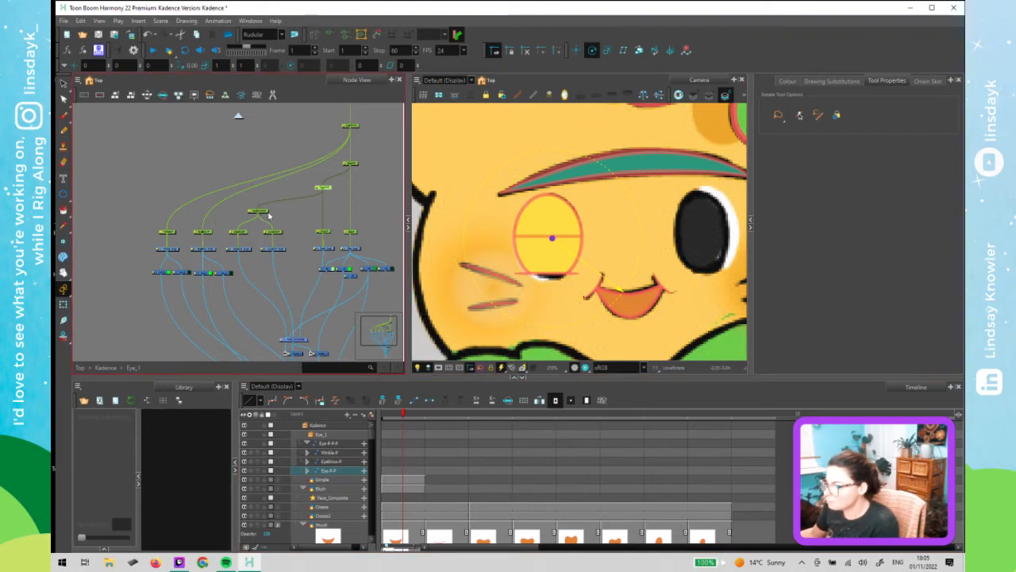
{"action": "left_click", "coordinate": [269, 214]}
{"action": "left_click", "coordinate": [265, 212]}
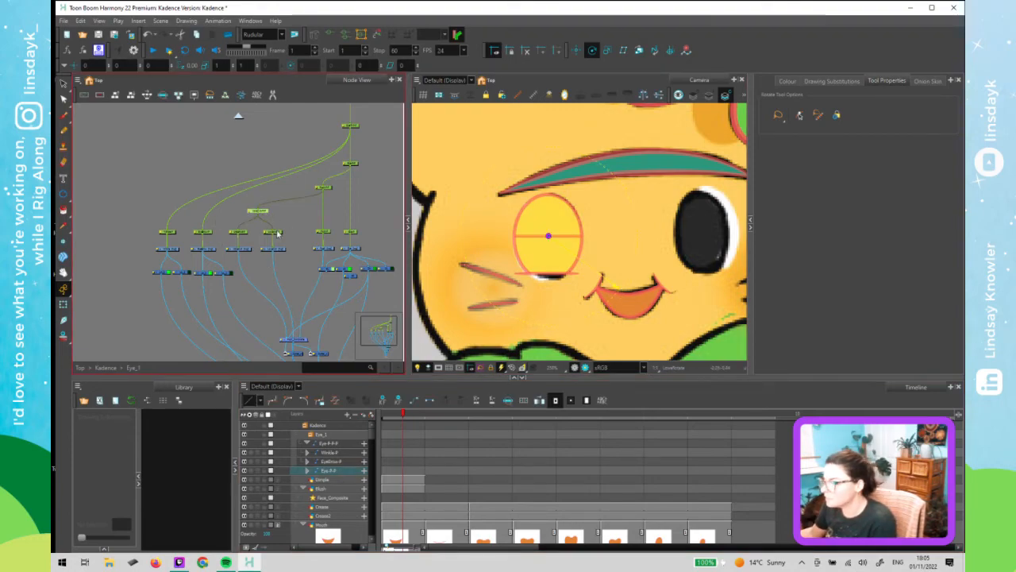
{"action": "left_click", "coordinate": [245, 233]}
{"action": "scroll", "coordinate": [527, 269], "scroll_direction": "down", "scroll_amount": 1}
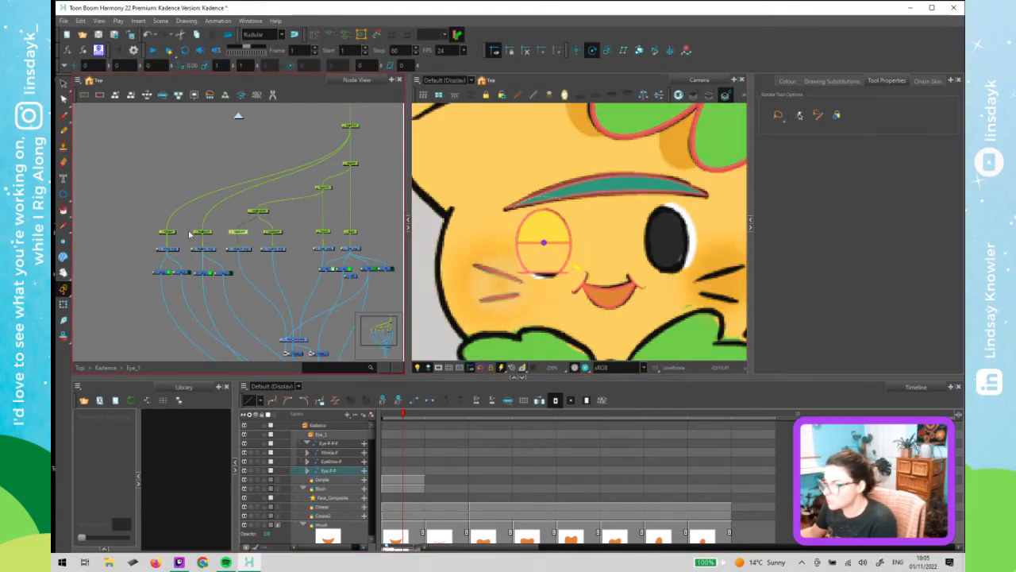
{"action": "left_click", "coordinate": [209, 239]}
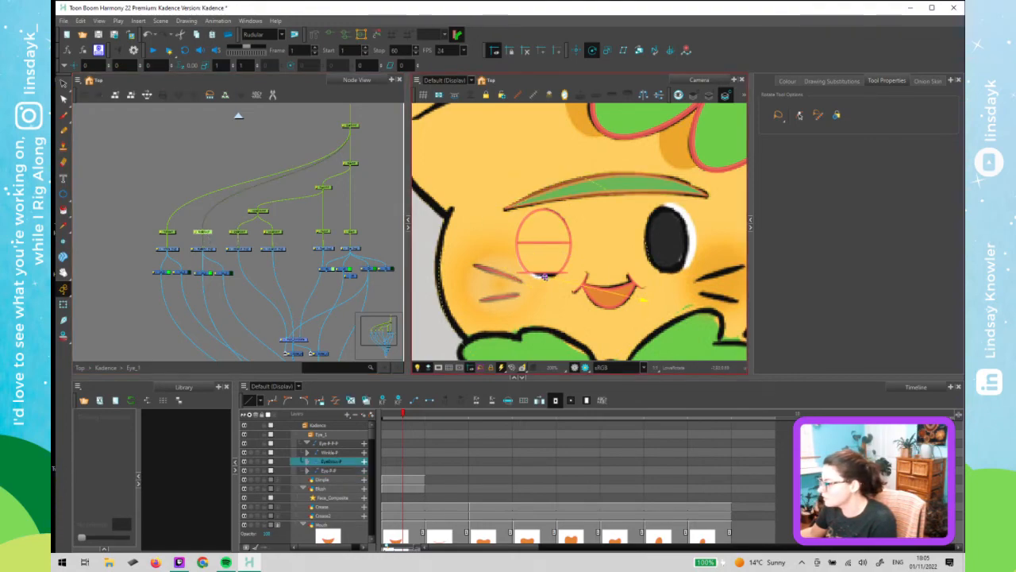
{"action": "left_click_drag", "start_coordinate": [601, 208], "coordinate": [609, 186]}
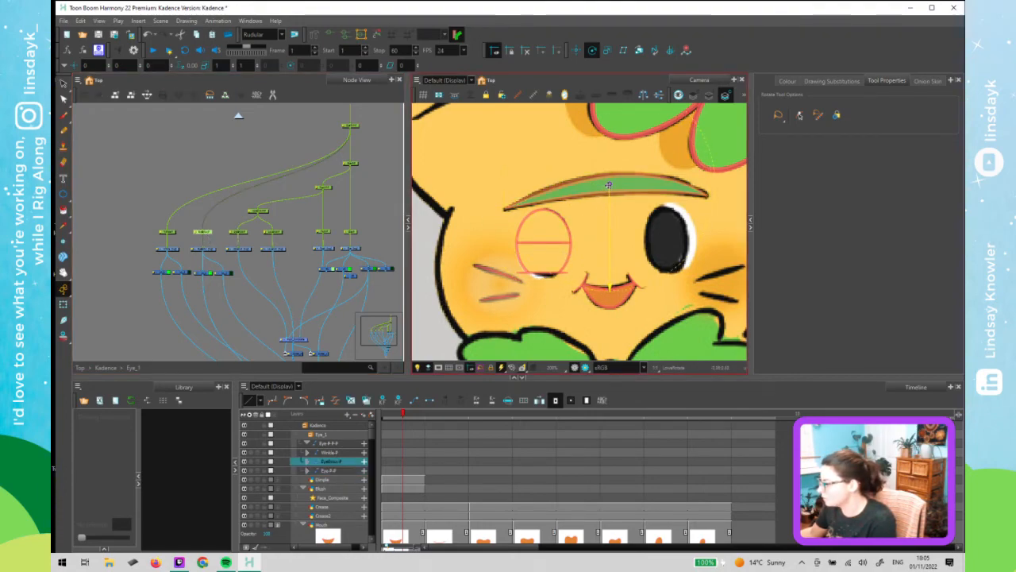
{"action": "left_click", "coordinate": [170, 233]}
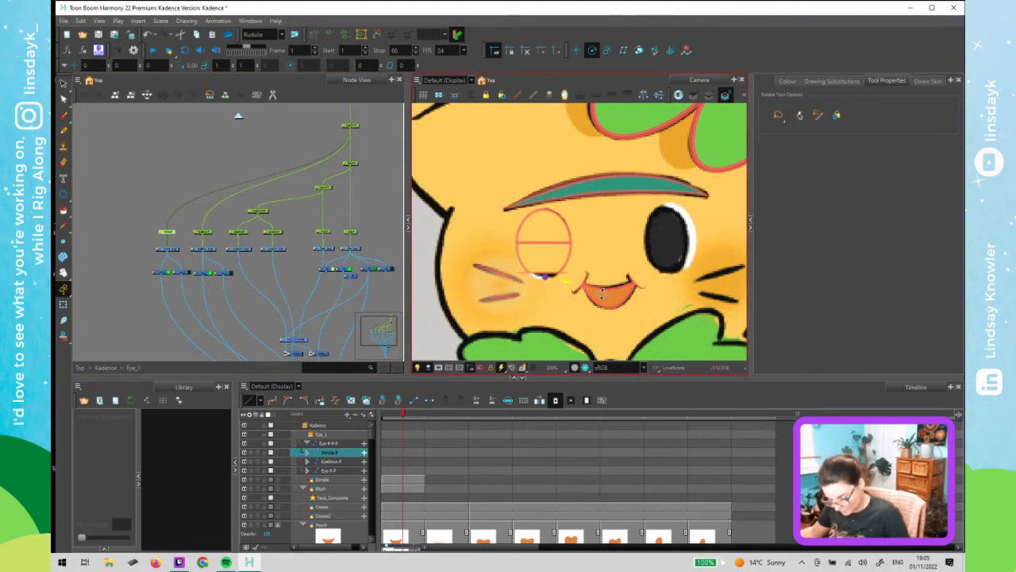
- Rename the parent peg above both lid pegs to Lid_Main-P
{"action": "left_click", "coordinate": [292, 224]}
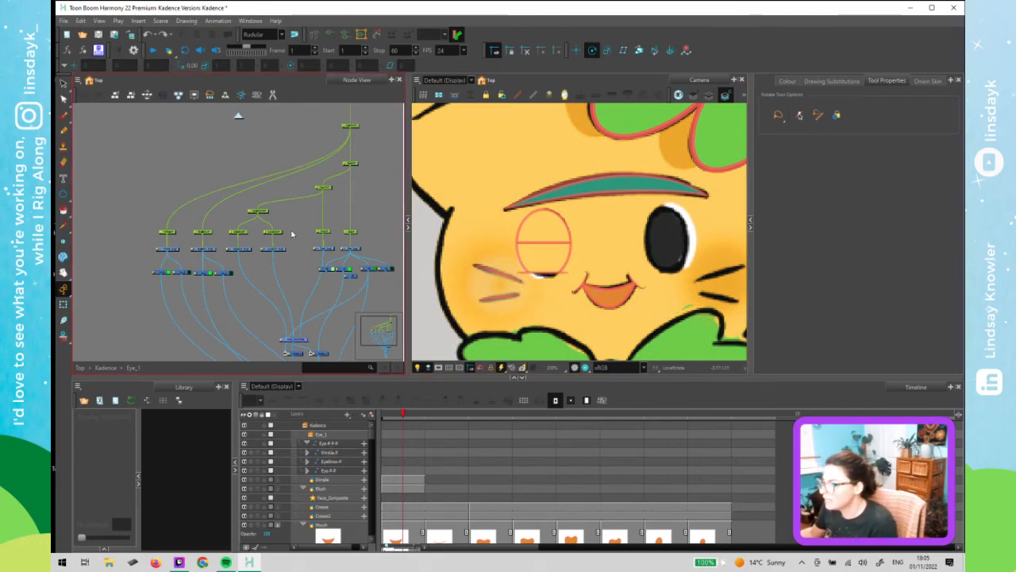
{"action": "scroll", "coordinate": [292, 228], "scroll_direction": "down", "scroll_amount": 1}
{"action": "scroll", "coordinate": [266, 212], "scroll_direction": "up", "scroll_amount": 3}
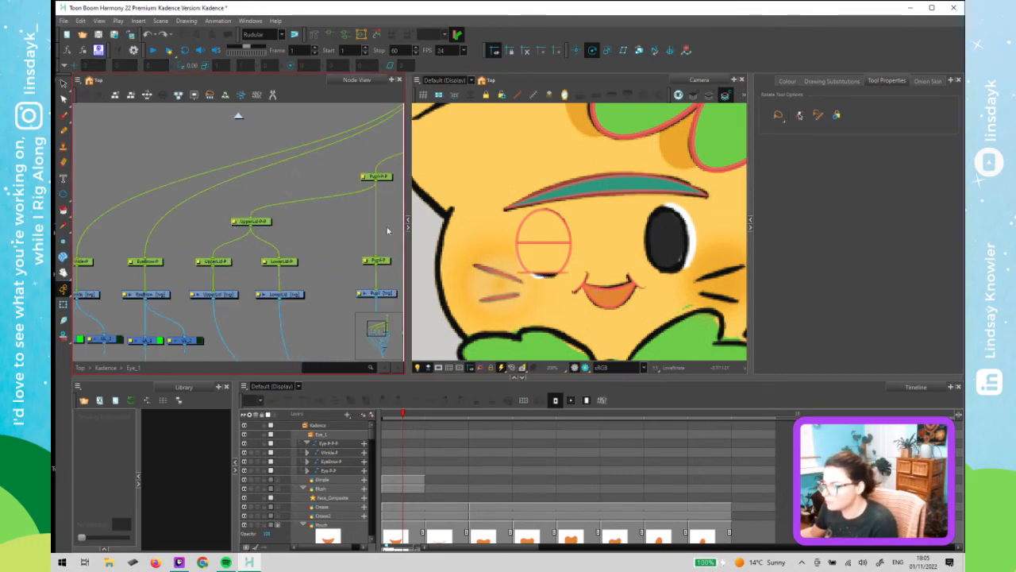
{"action": "left_click", "coordinate": [235, 221]}
{"action": "left_click", "coordinate": [636, 119]}
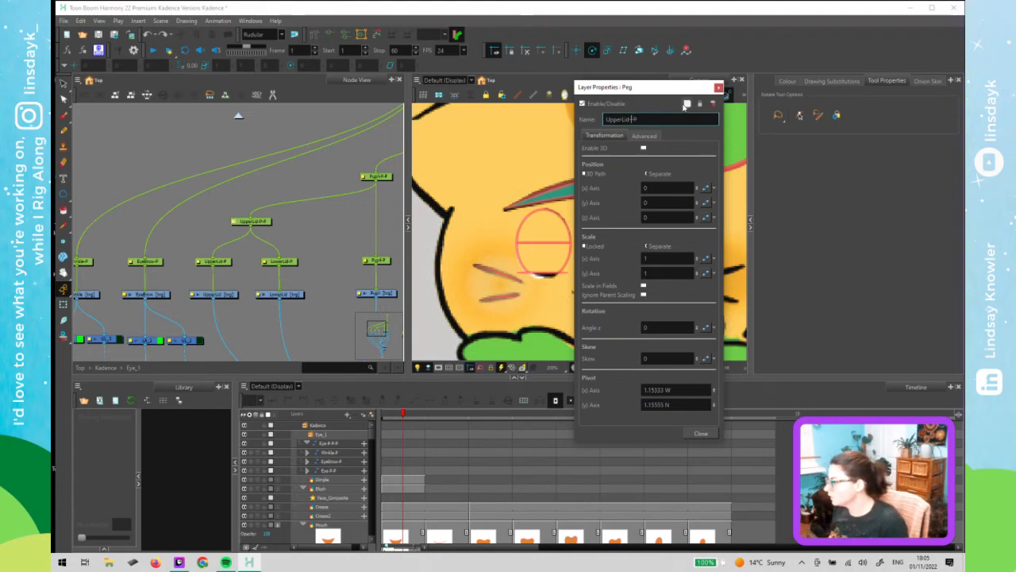
{"action": "type", "text": "_Main"}
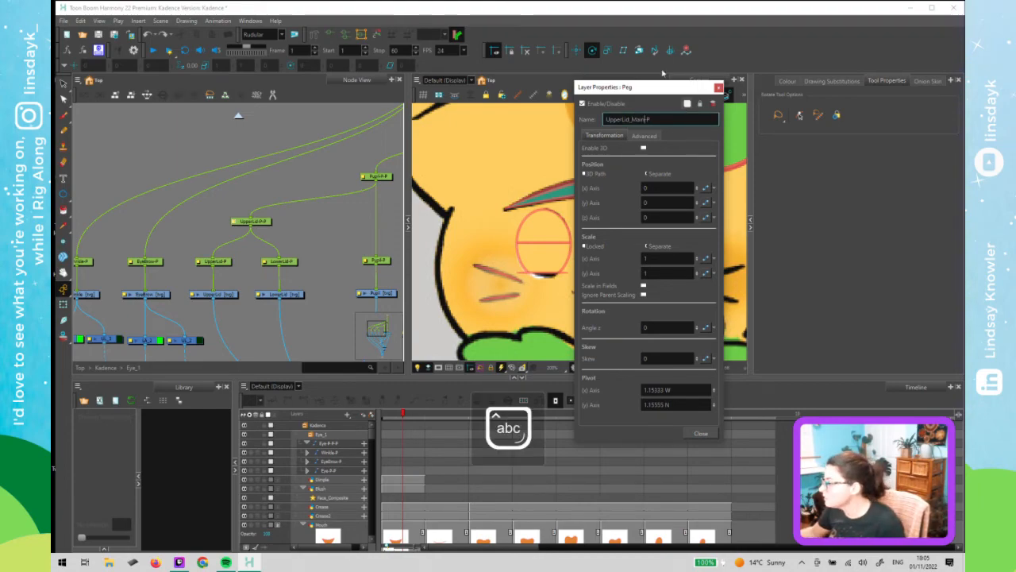
{"action": "left_click_drag", "start_coordinate": [623, 119], "coordinate": [573, 121]}
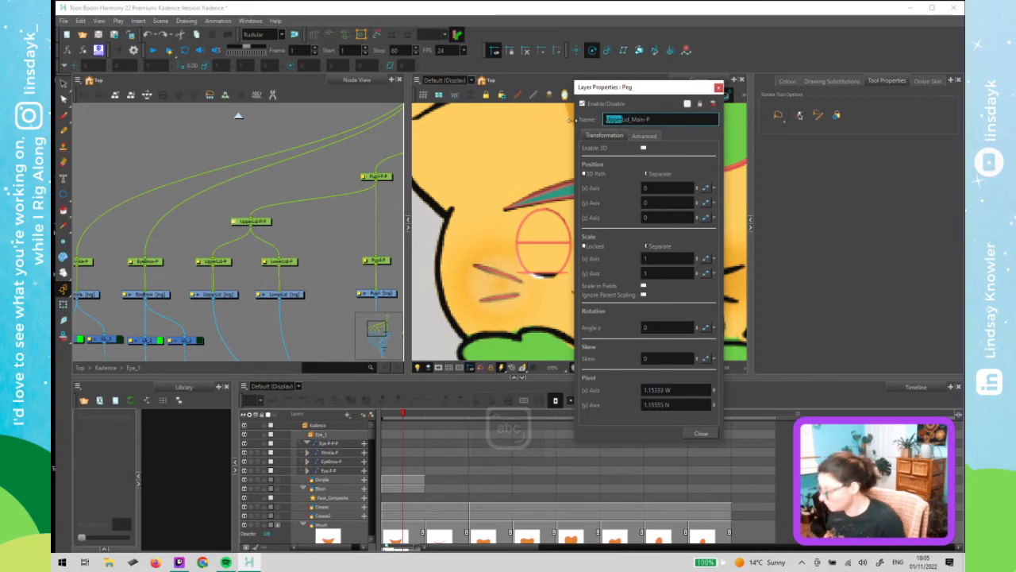
{"action": "key", "text": "BackSpace"}
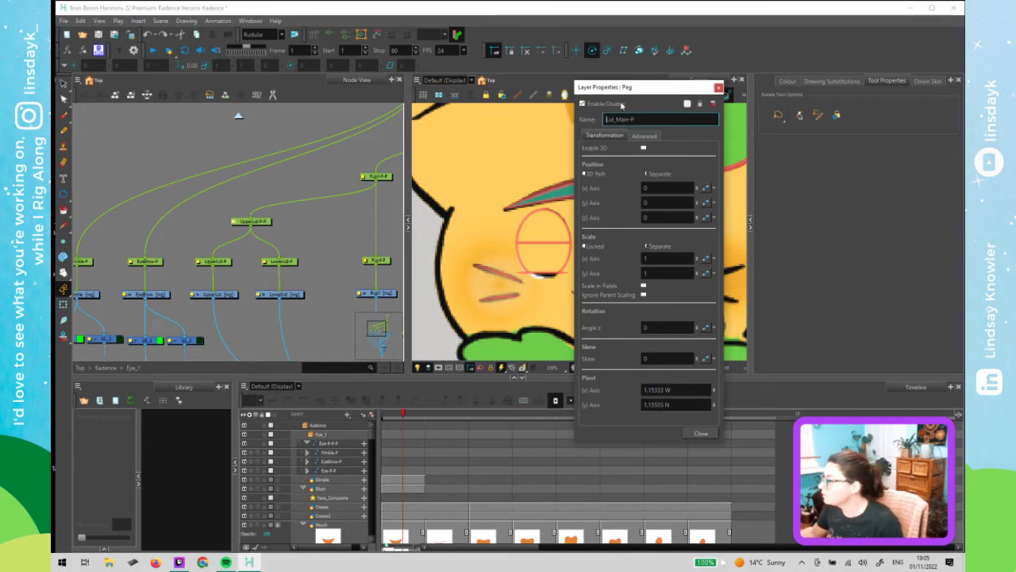
{"action": "left_click", "coordinate": [720, 88]}
- Rename the pupil's parent peg to Pupil_Main-P
{"action": "left_click_drag", "start_coordinate": [294, 259], "coordinate": [197, 293]}
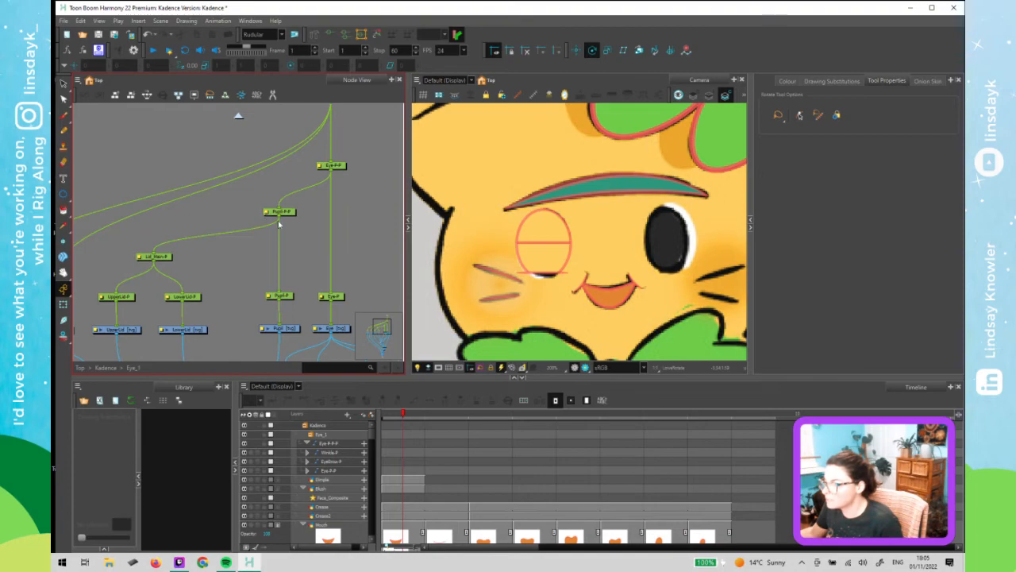
{"action": "double_click", "coordinate": [267, 213]}
{"action": "left_click", "coordinate": [626, 121]}
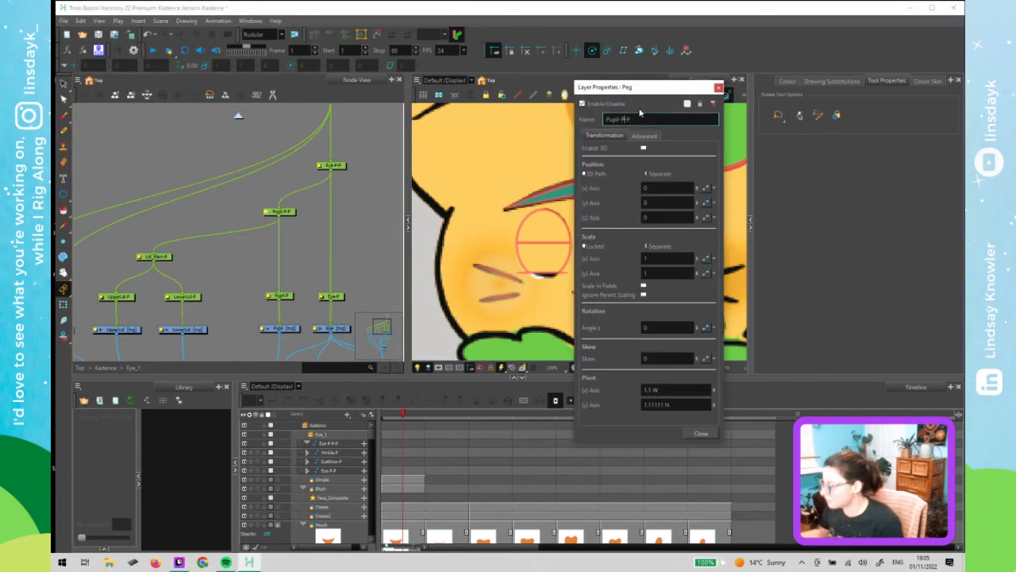
{"action": "key", "text": "BackSpace"}
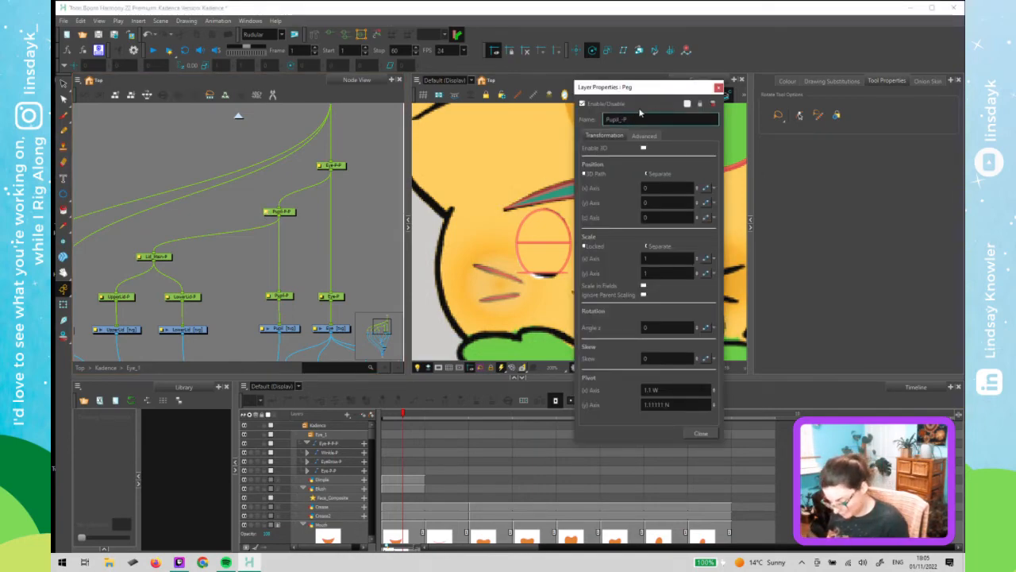
{"action": "key", "text": "Caps_Lock"}
{"action": "type", "text": "M"}
{"action": "key", "text": "Caps_Lock"}
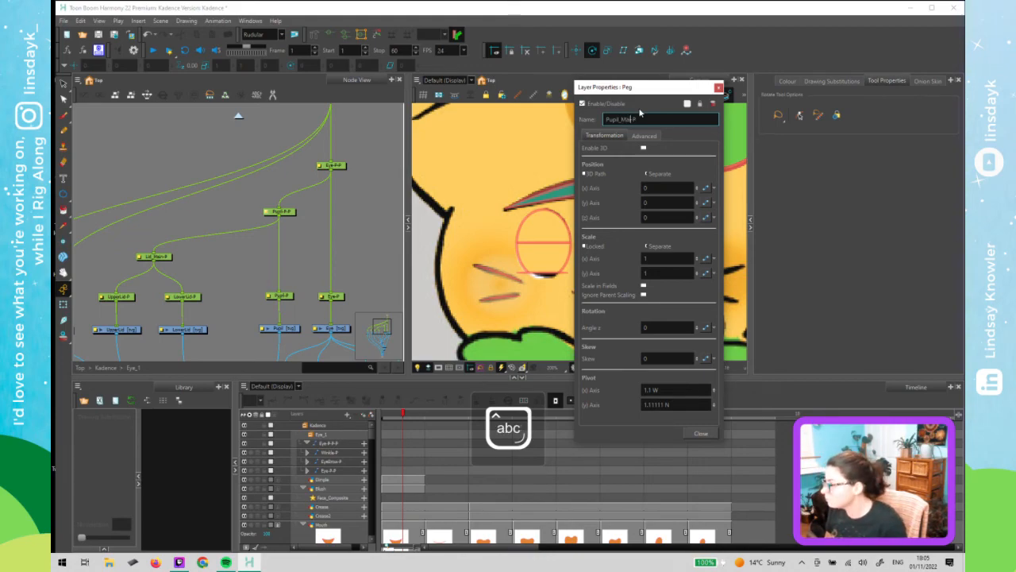
{"action": "left_click", "coordinate": [718, 87]}
- Rename the topmost eye peg to Eye_Master-P
{"action": "left_click_drag", "start_coordinate": [317, 227], "coordinate": [288, 259]}
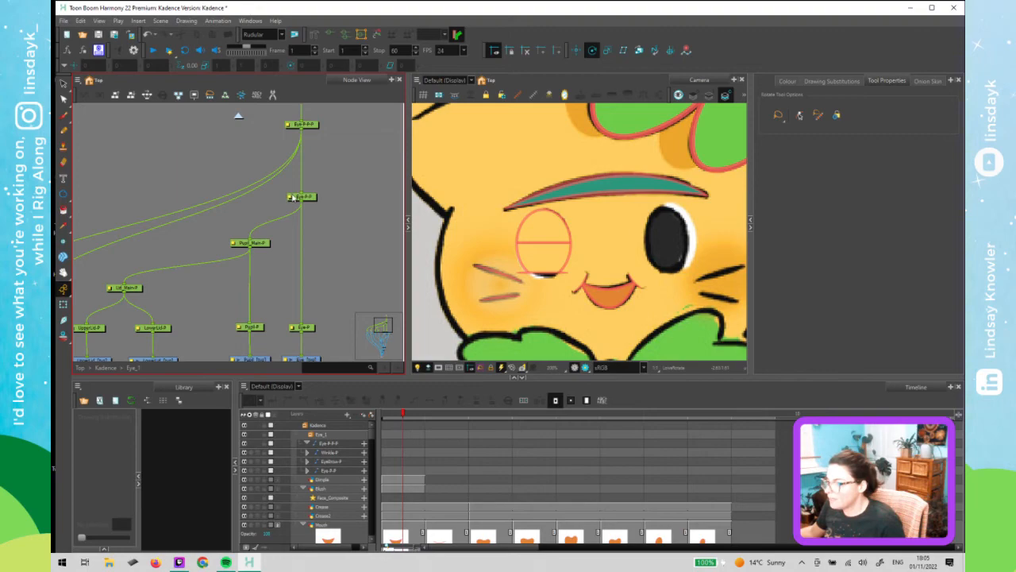
{"action": "double_click", "coordinate": [290, 199]}
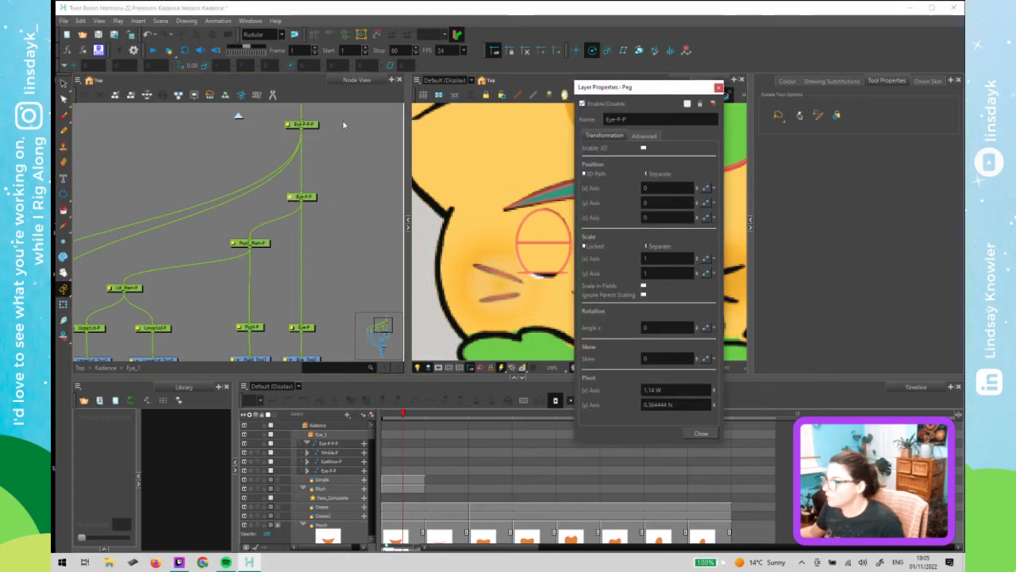
{"action": "left_click", "coordinate": [287, 128]}
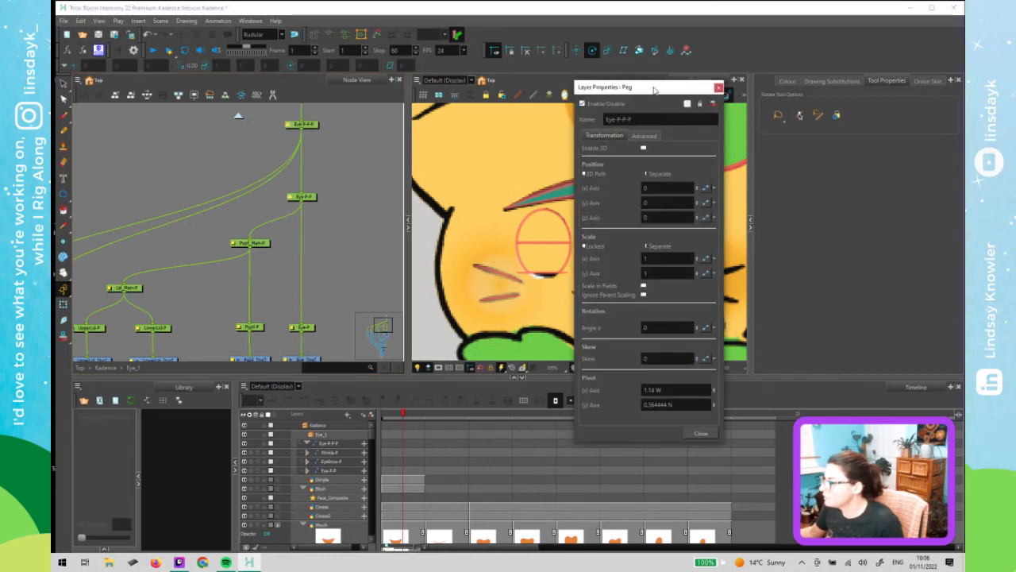
{"action": "left_click_drag", "start_coordinate": [655, 89], "coordinate": [826, 91]}
{"action": "left_click", "coordinate": [817, 122]}
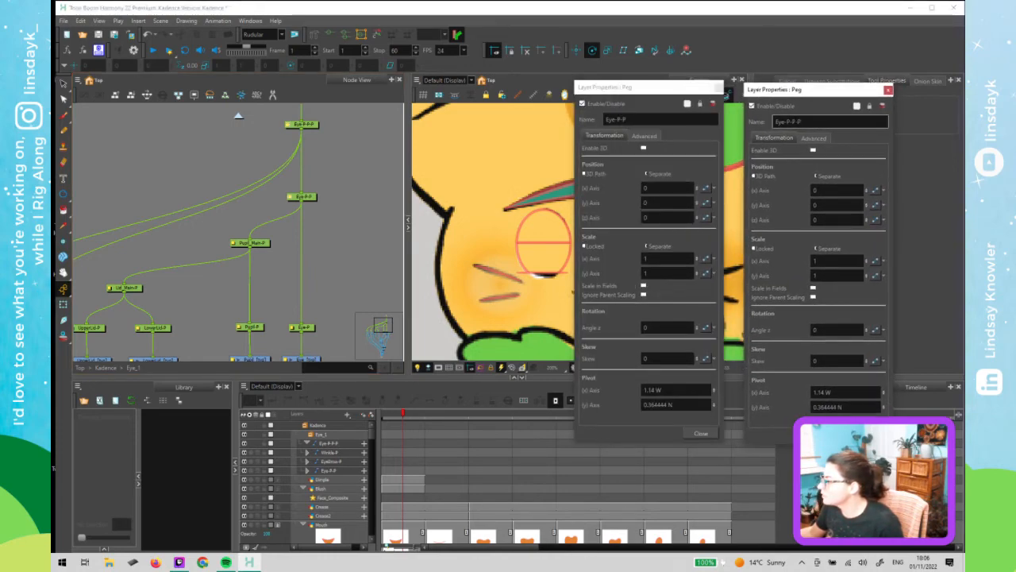
{"action": "left_click_drag", "start_coordinate": [796, 121], "coordinate": [784, 122]}
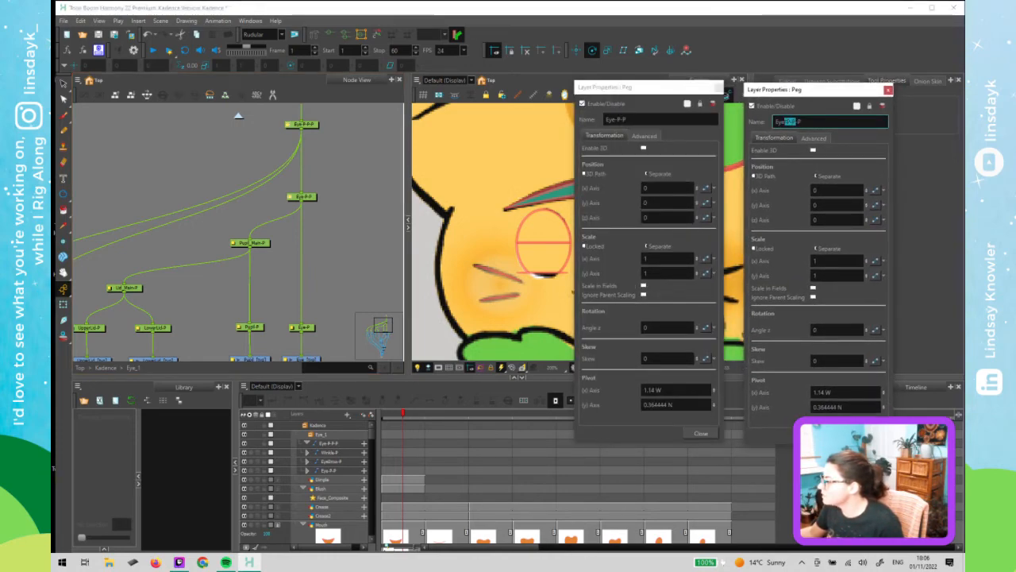
{"action": "type", "text": "_Mai"}
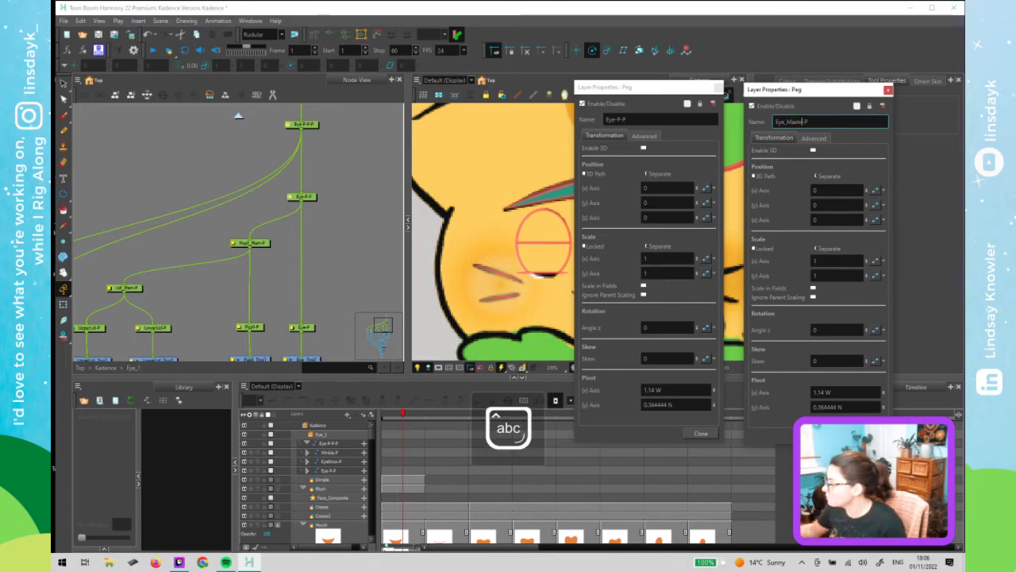
{"action": "left_click", "coordinate": [888, 90]}
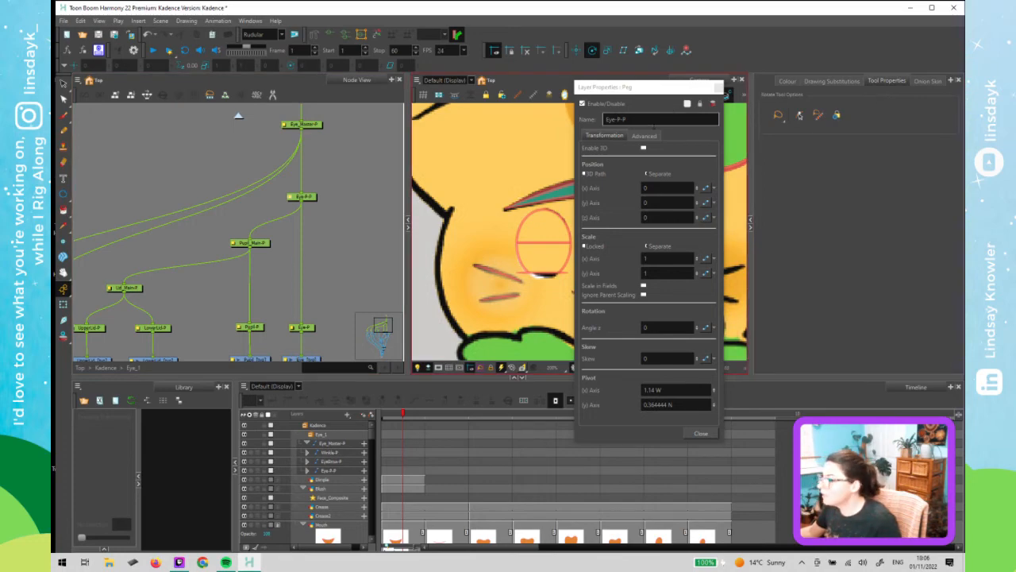
{"action": "left_click", "coordinate": [276, 226]}
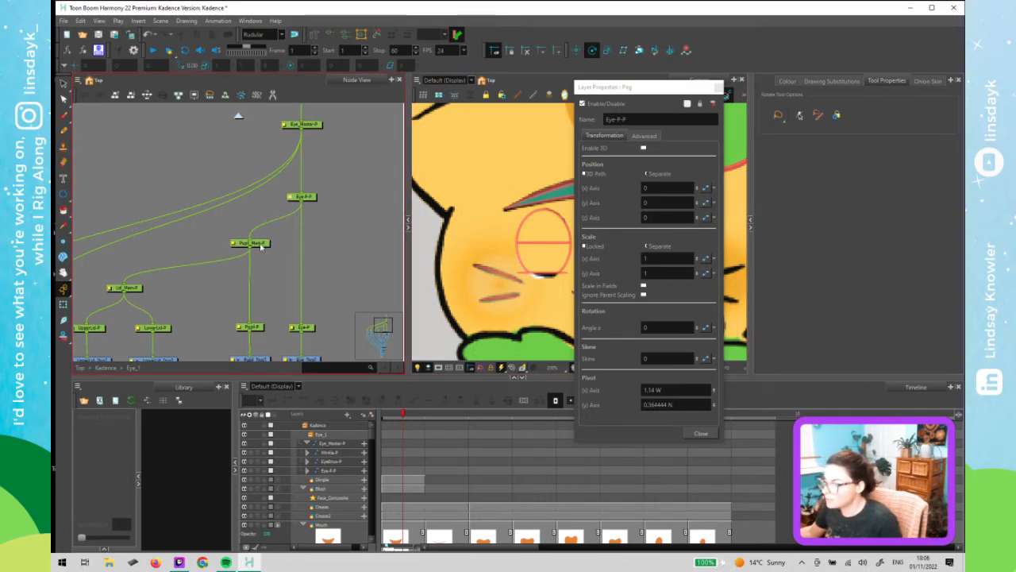
- Rename the eye peg below Eye_Master-P to Eye_All-P
{"action": "left_click", "coordinate": [261, 244]}
{"action": "left_click", "coordinate": [312, 198]}
{"action": "left_click", "coordinate": [320, 123]}
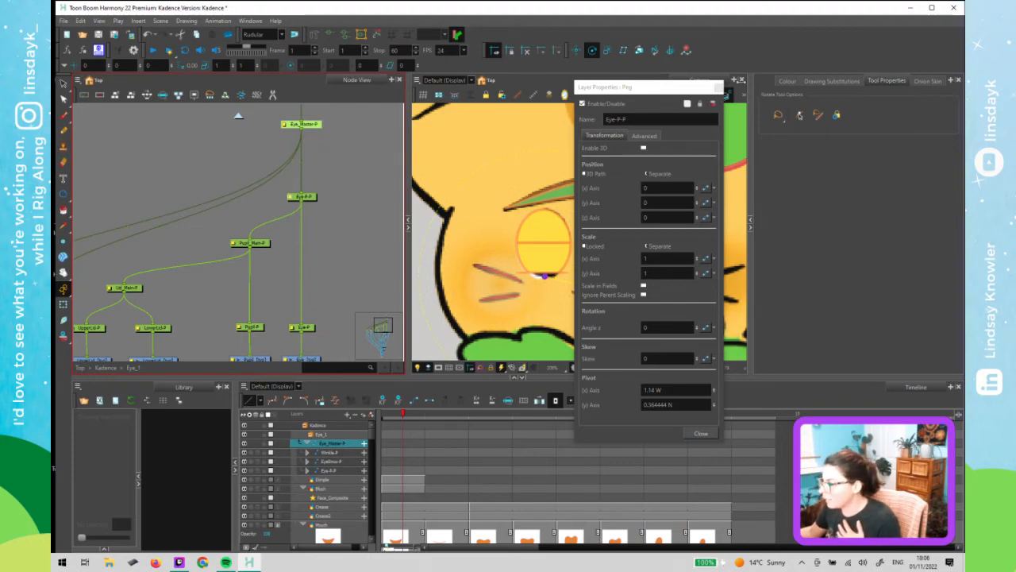
{"action": "left_click", "coordinate": [622, 121]}
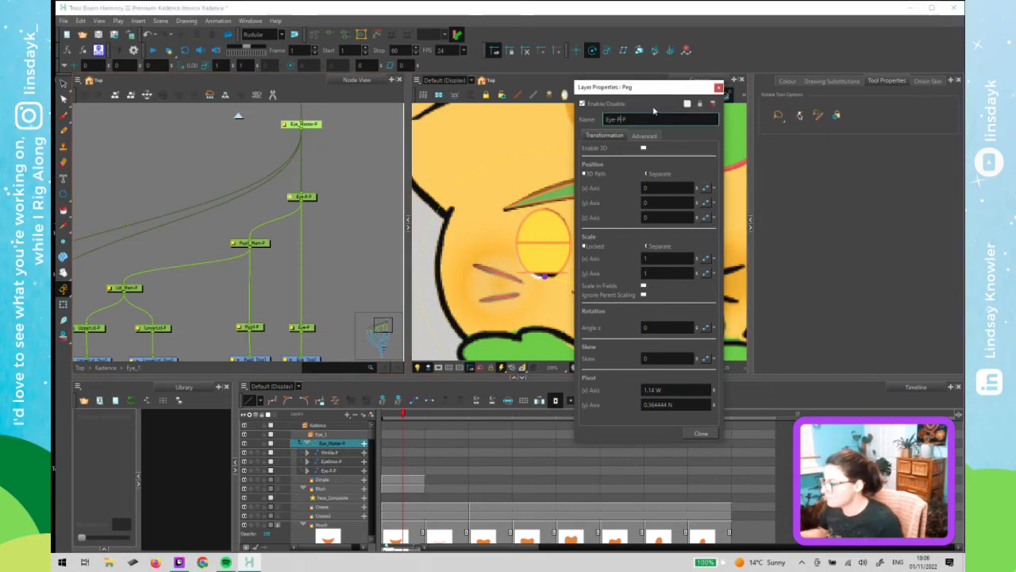
{"action": "key", "text": "BackSpace"}
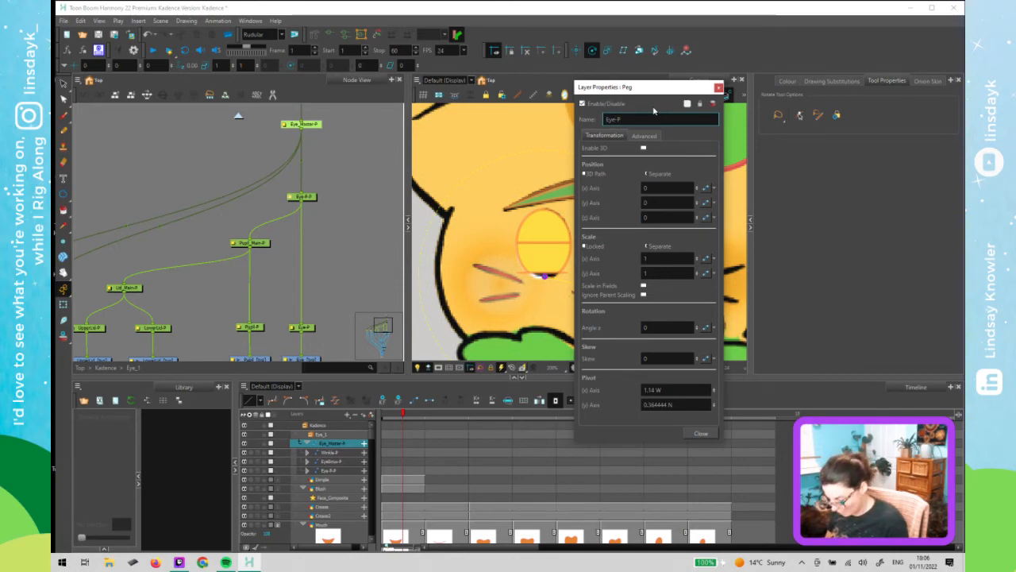
{"action": "key", "text": "Caps_Lock"}
{"action": "type", "text": "W"}
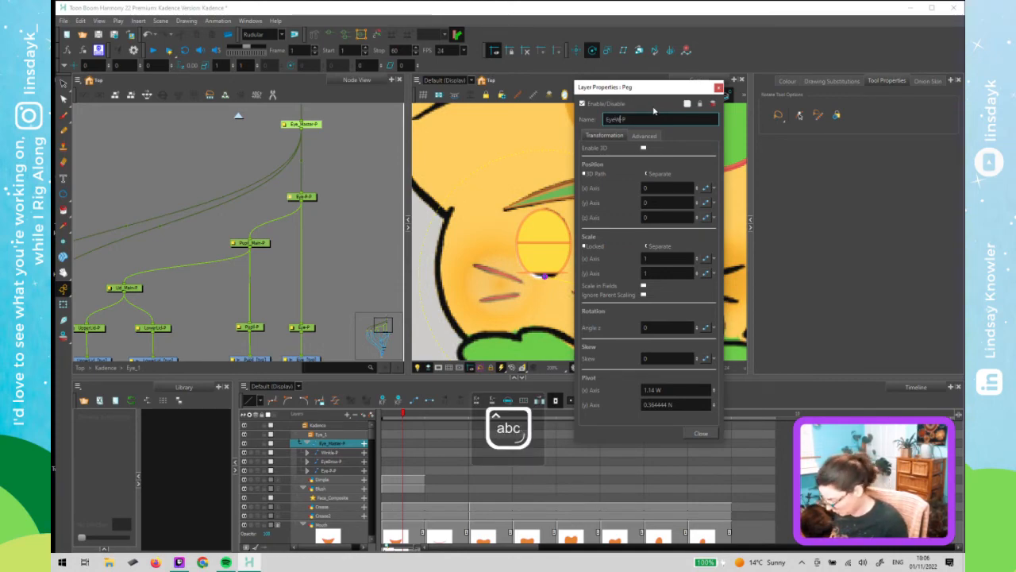
{"action": "key", "text": "BackSpace"}
{"action": "type", "text": "_W"}
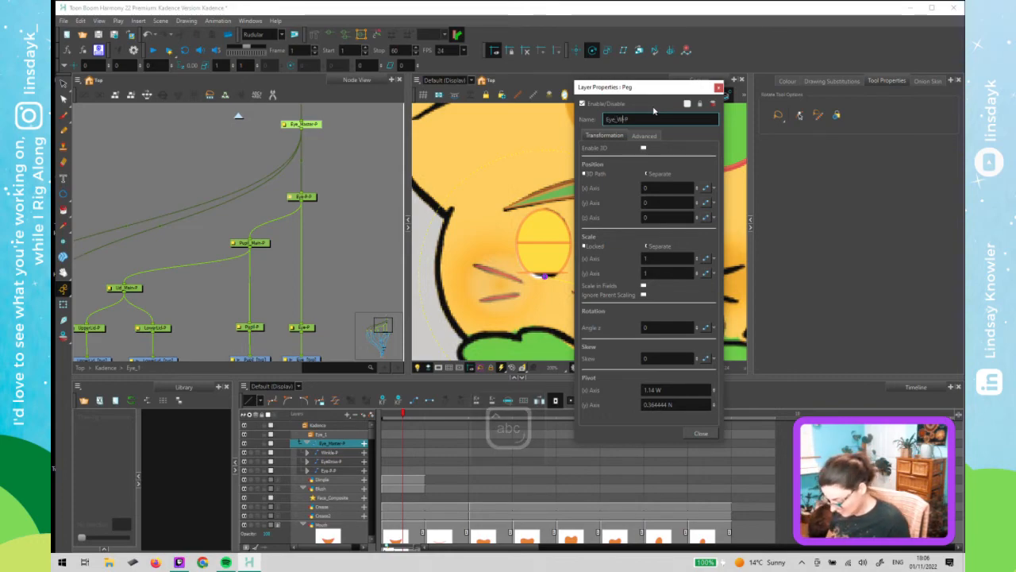
{"action": "type", "text": "hol"}
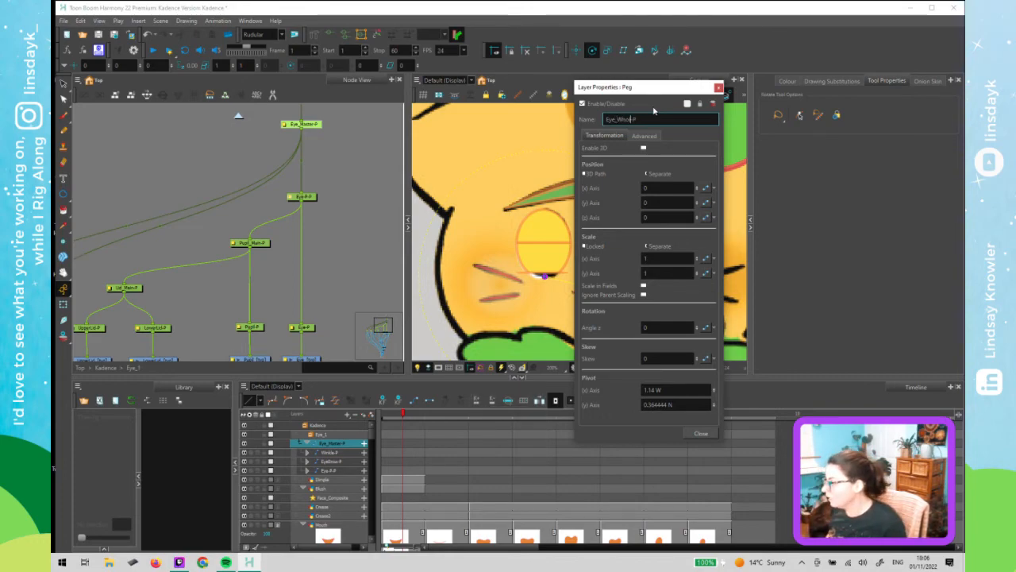
{"action": "key", "text": "BackSpace"}
{"action": "key", "text": "BackSpace"}
{"action": "key", "text": "BackSpace"}
{"action": "key", "text": "BackSpace"}
{"action": "key", "text": "Caps_Lock"}
{"action": "type", "text": "A"}
{"action": "key", "text": "Caps_Lock"}
{"action": "type", "text": "ll"}
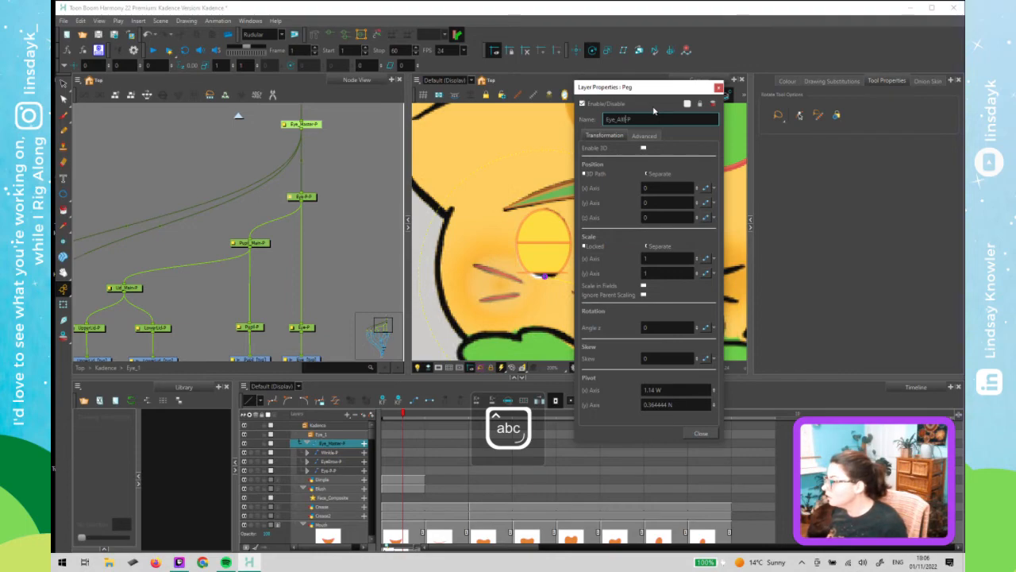
{"action": "key", "text": "BackSpace"}
{"action": "key", "text": "BackSpace"}
{"action": "key", "text": "BackSpace"}
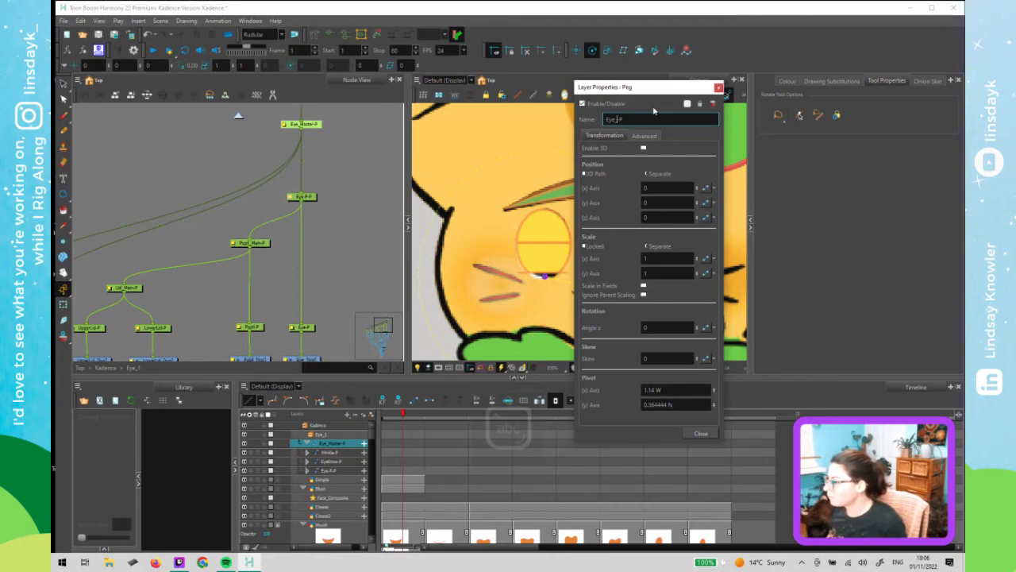
{"action": "key", "text": "Caps_Lock"}
{"action": "type", "text": "M"}
{"action": "key", "text": "Caps_Lock"}
{"action": "type", "text": "other"}
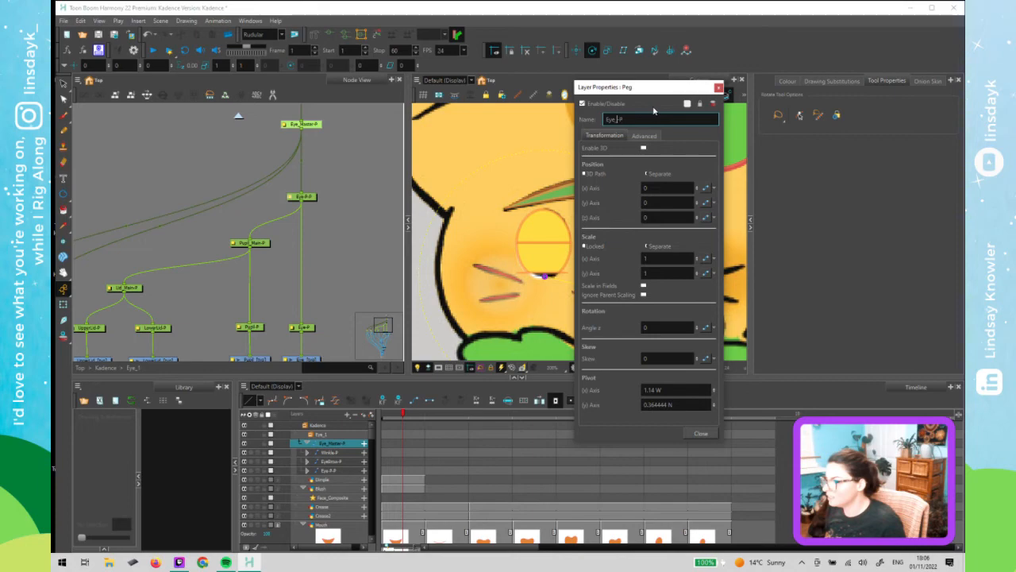
{"action": "key", "text": "Caps_Lock"}
{"action": "type", "text": "A"}
{"action": "key", "text": "Caps_Lock"}
{"action": "type", "text": "l"}
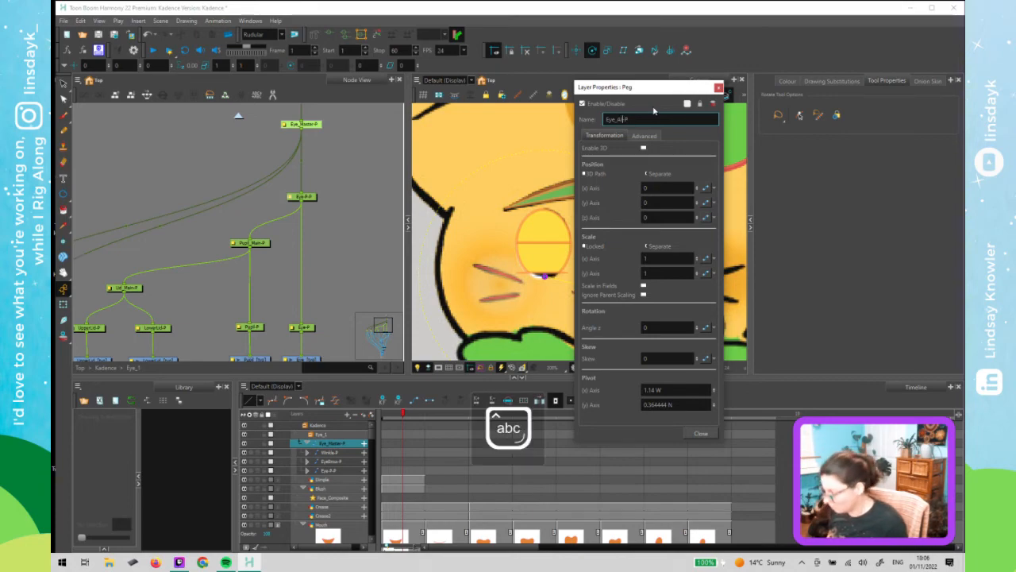
{"action": "type", "text": "l"}
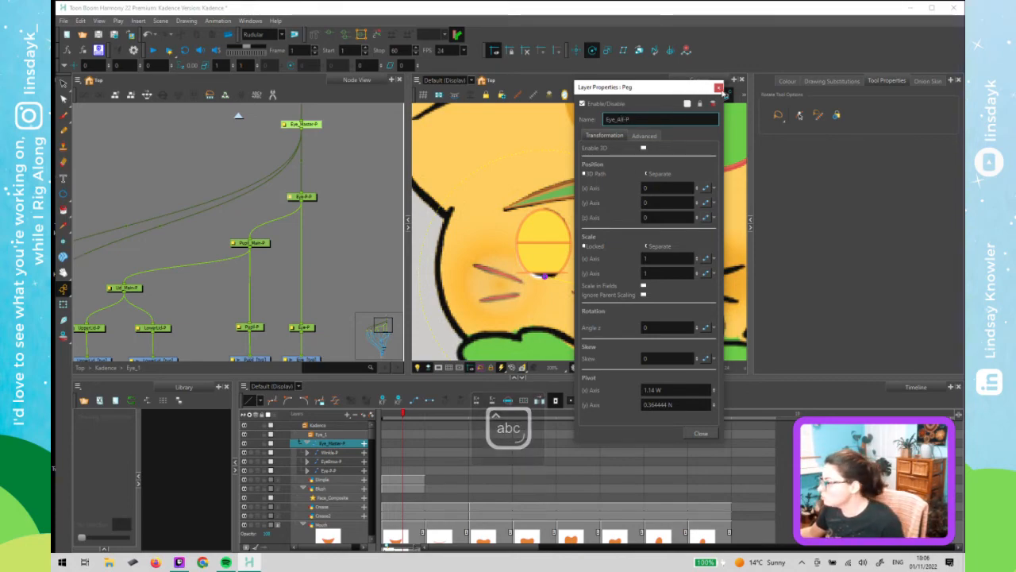
{"action": "key", "text": "Return"}
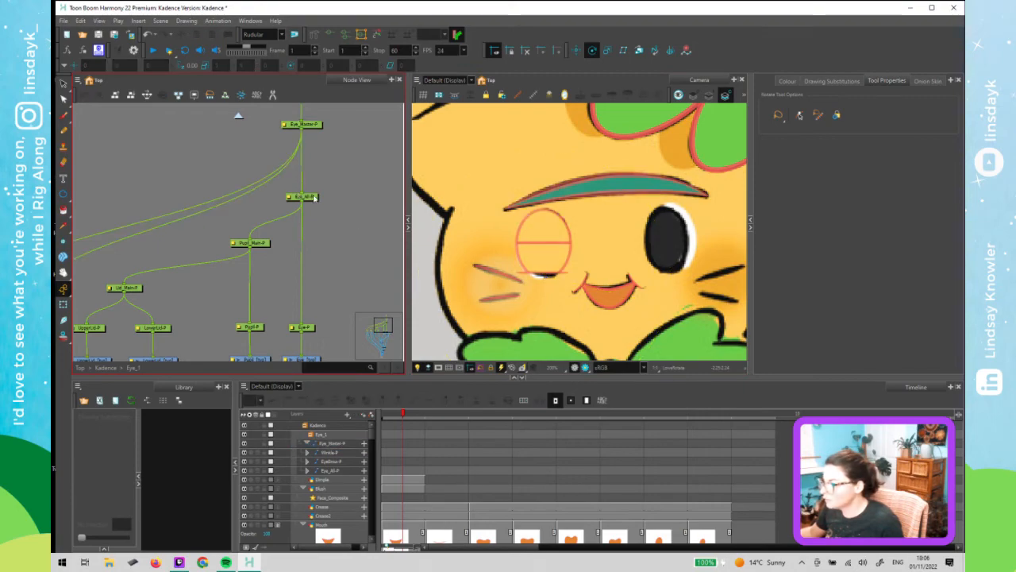
- Disable the two eyelid drawing nodes and save the scene
{"action": "left_click", "coordinate": [264, 244]}
{"action": "scroll", "coordinate": [262, 271], "scroll_direction": "down", "scroll_amount": 1}
{"action": "key", "text": "shift+t"}
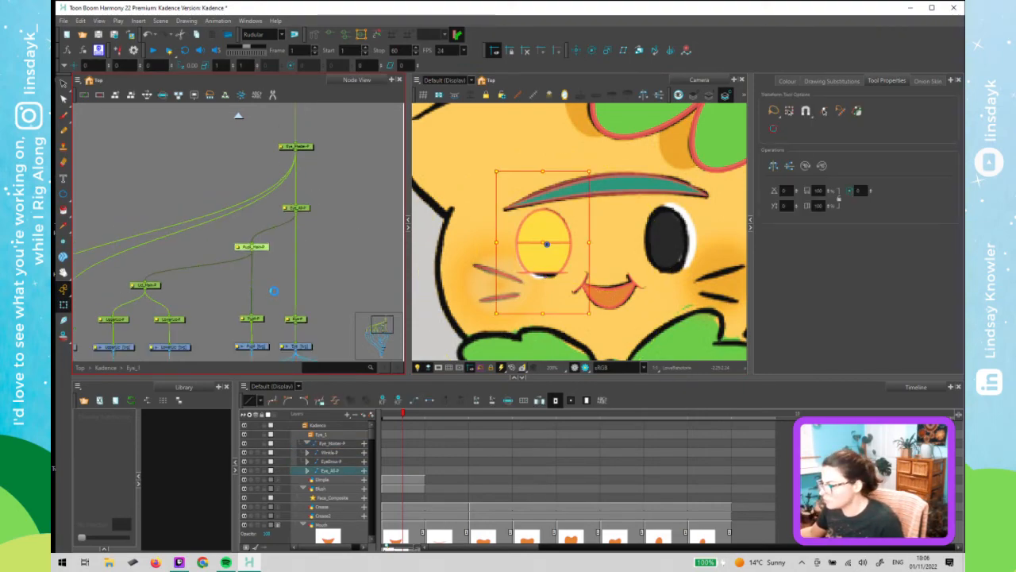
{"action": "left_click", "coordinate": [242, 296]}
{"action": "scroll", "coordinate": [238, 296], "scroll_direction": "down", "scroll_amount": 2}
{"action": "left_click_drag", "start_coordinate": [259, 251], "coordinate": [208, 271]}
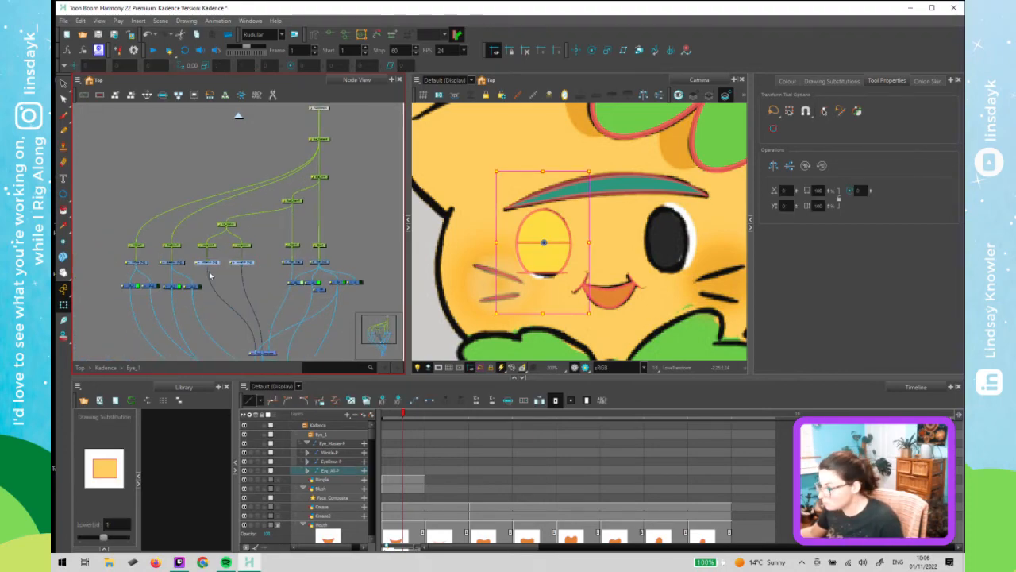
{"action": "key", "text": "d"}
{"action": "key", "text": "ctrl+s"}
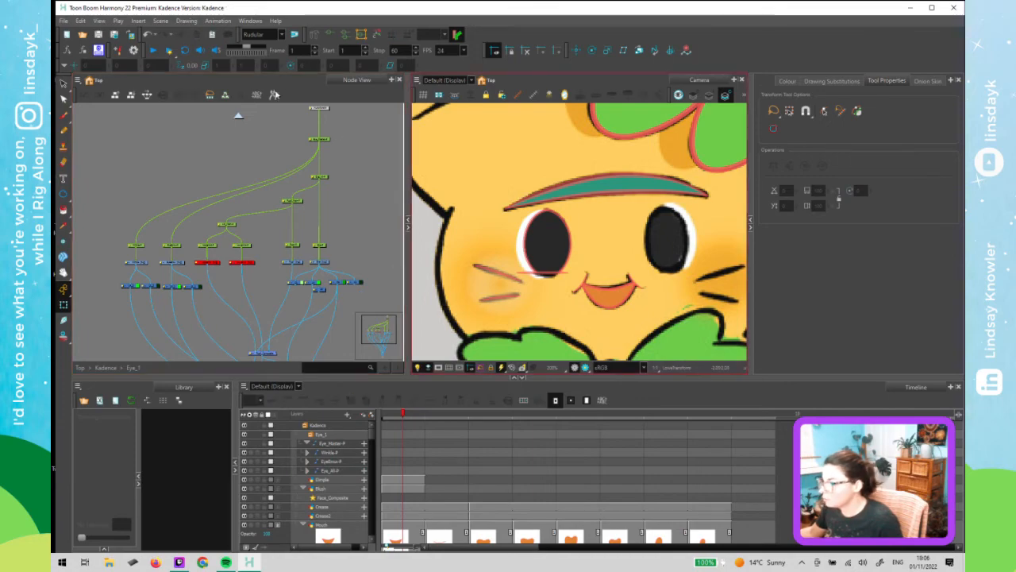
- Return to the Kadence top level and rename the Eye_1 group to Eye_F
{"action": "left_click", "coordinate": [238, 117]}
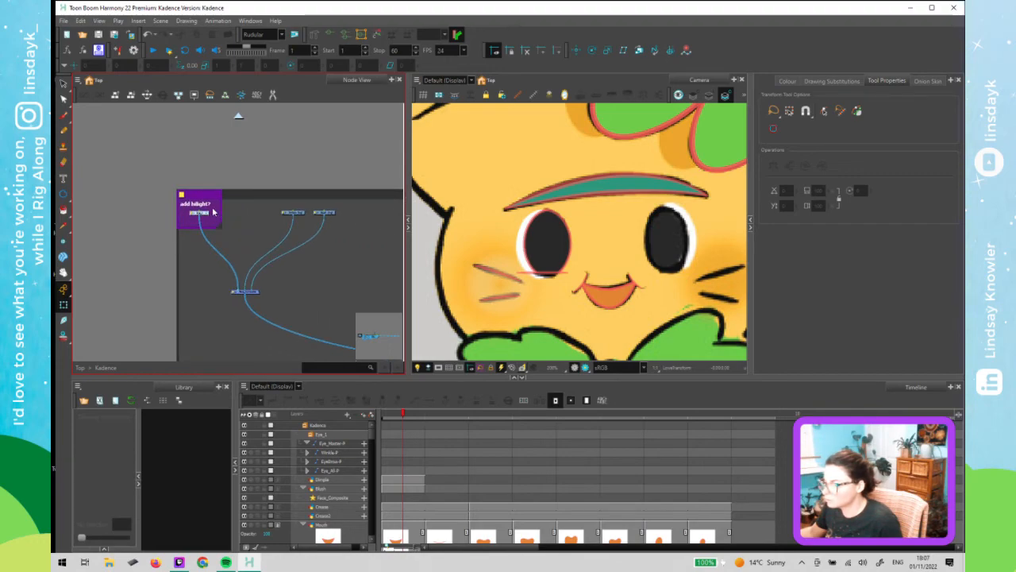
{"action": "left_click", "coordinate": [207, 238]}
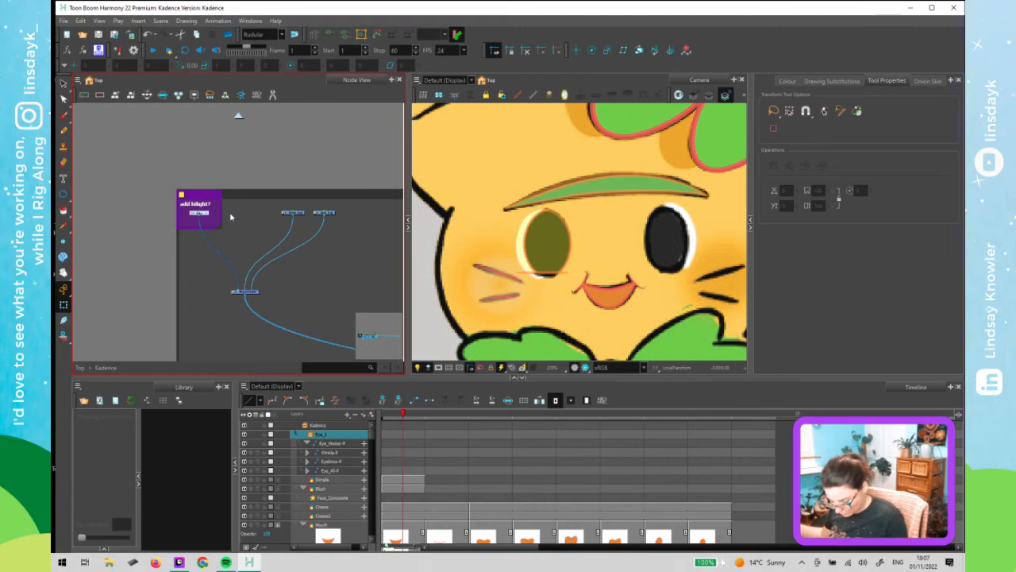
{"action": "left_click", "coordinate": [585, 192]}
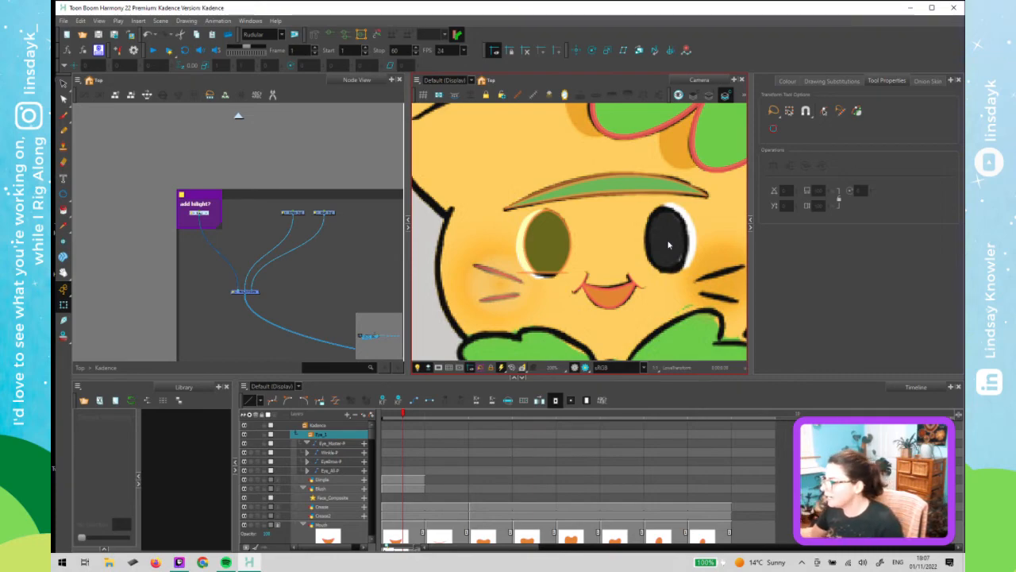
{"action": "left_click", "coordinate": [211, 211]}
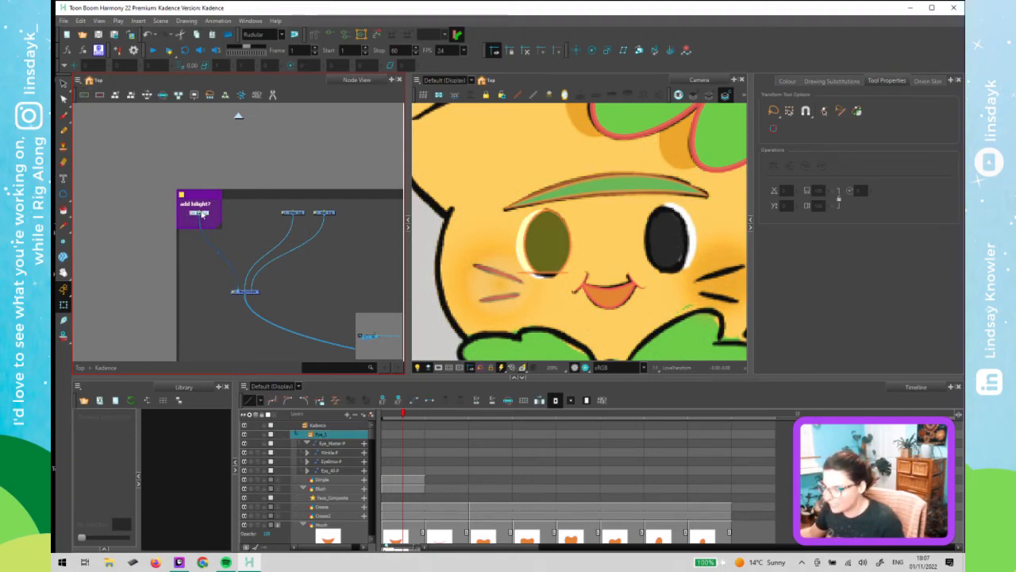
{"action": "scroll", "coordinate": [205, 215], "scroll_direction": "up", "scroll_amount": 1}
{"action": "scroll", "coordinate": [206, 216], "scroll_direction": "up", "scroll_amount": 3}
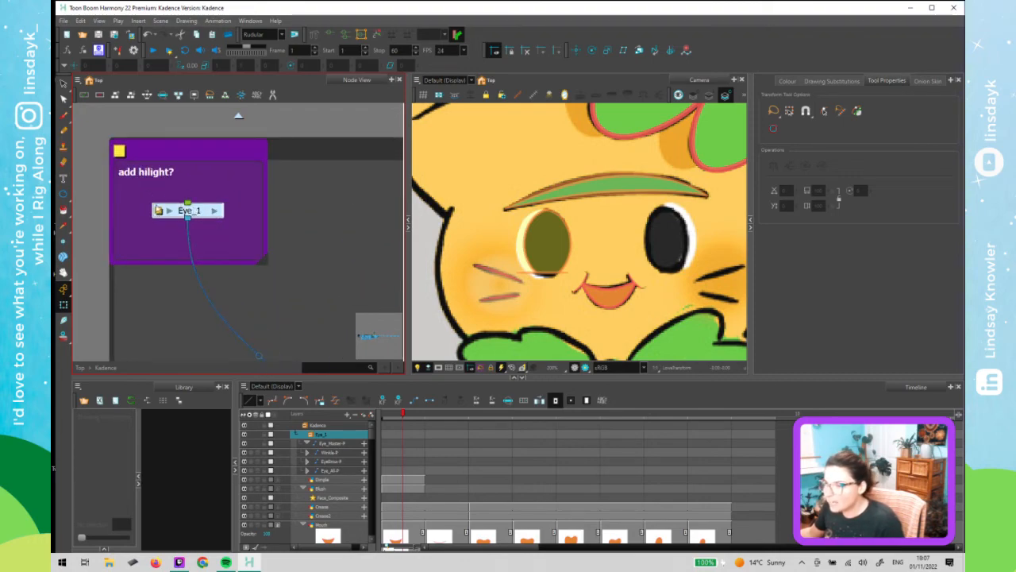
{"action": "double_click", "coordinate": [161, 214]}
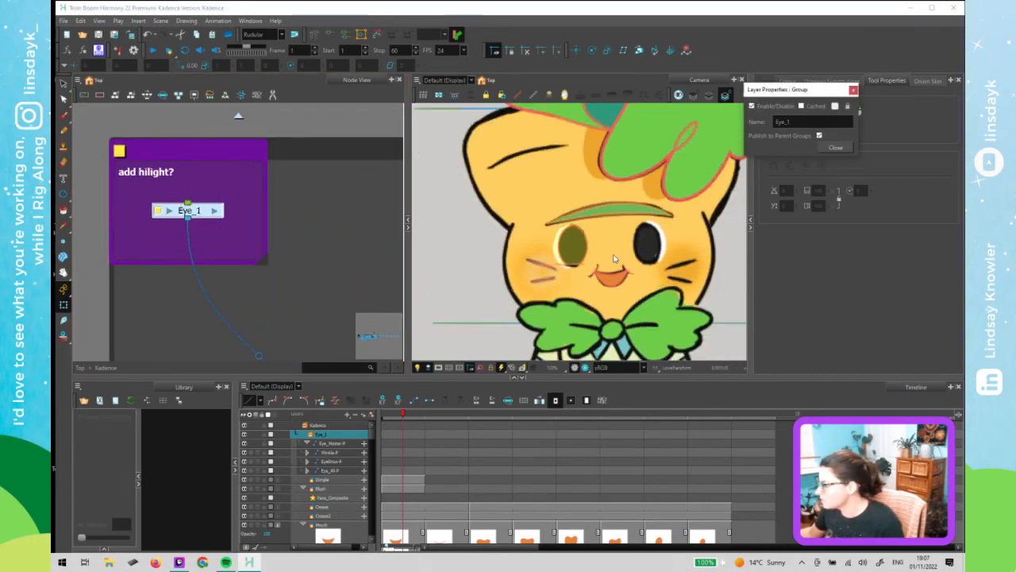
{"action": "scroll", "coordinate": [619, 258], "scroll_direction": "down", "scroll_amount": 5}
{"action": "left_click_drag", "start_coordinate": [651, 270], "coordinate": [606, 263]}
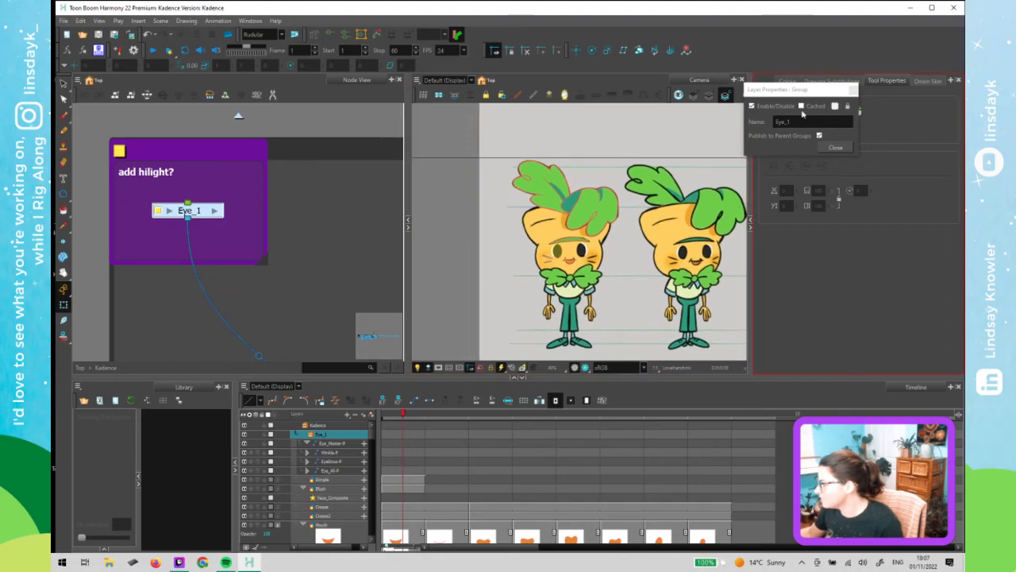
{"action": "left_click", "coordinate": [803, 121]}
{"action": "key", "text": "BackSpace"}
{"action": "key", "text": "Caps_Lock"}
{"action": "type", "text": "F"}
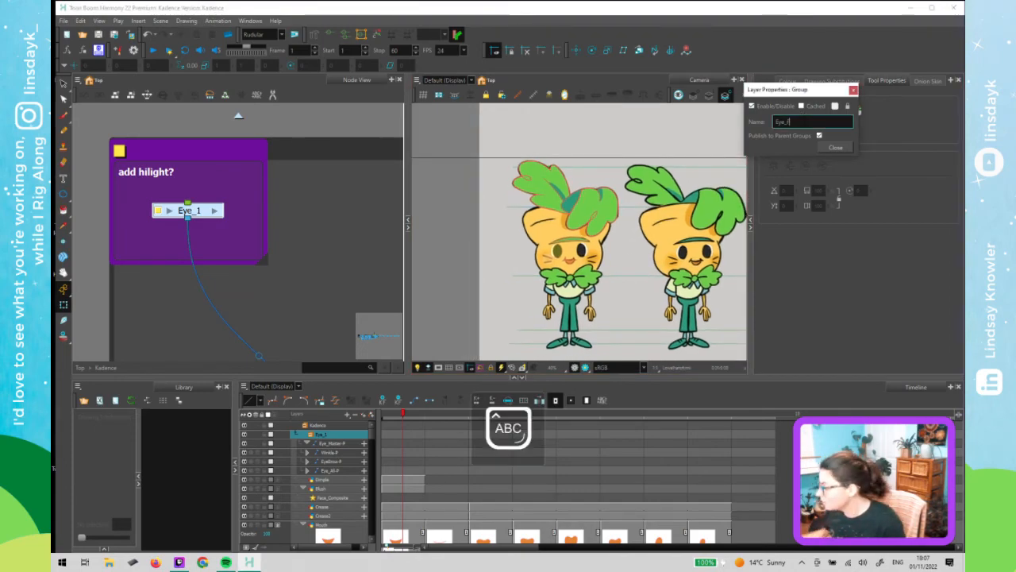
{"action": "key", "text": "Caps_Lock"}
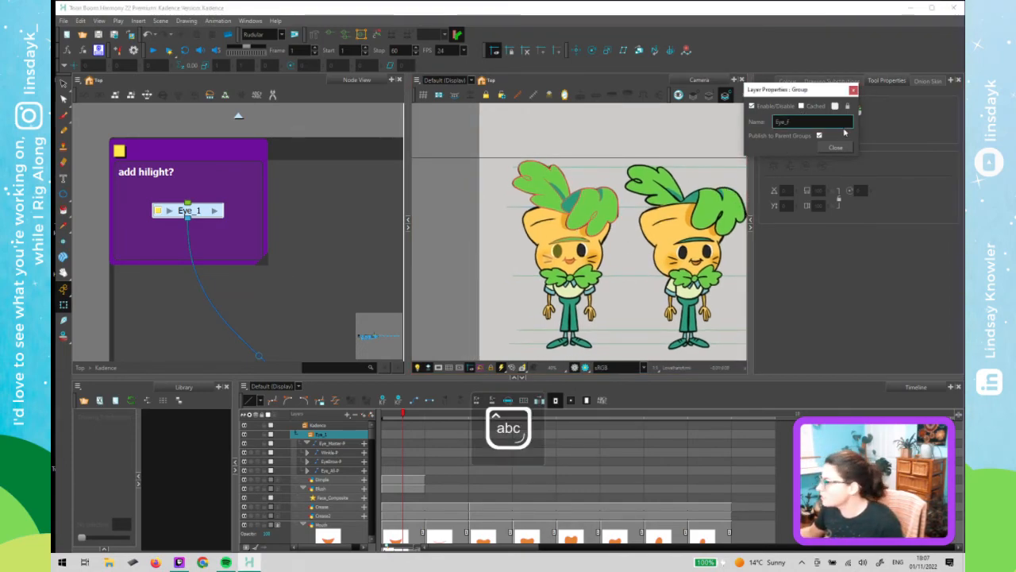
{"action": "key", "text": "Return"}
- Clone the Eye_F group with drawings only and connect the clone into the Face_Composite
{"action": "left_click", "coordinate": [323, 200]}
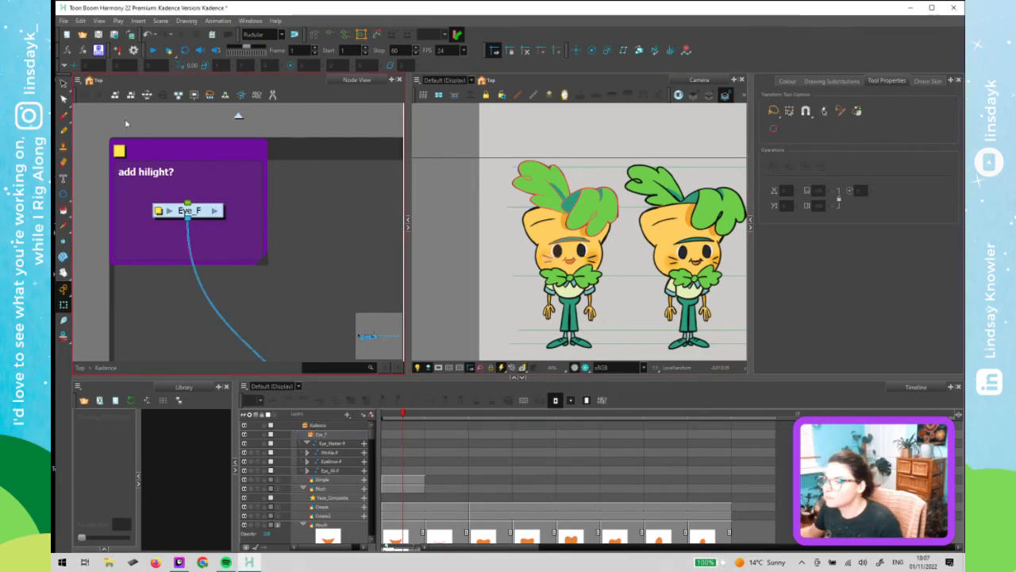
{"action": "left_click", "coordinate": [204, 212]}
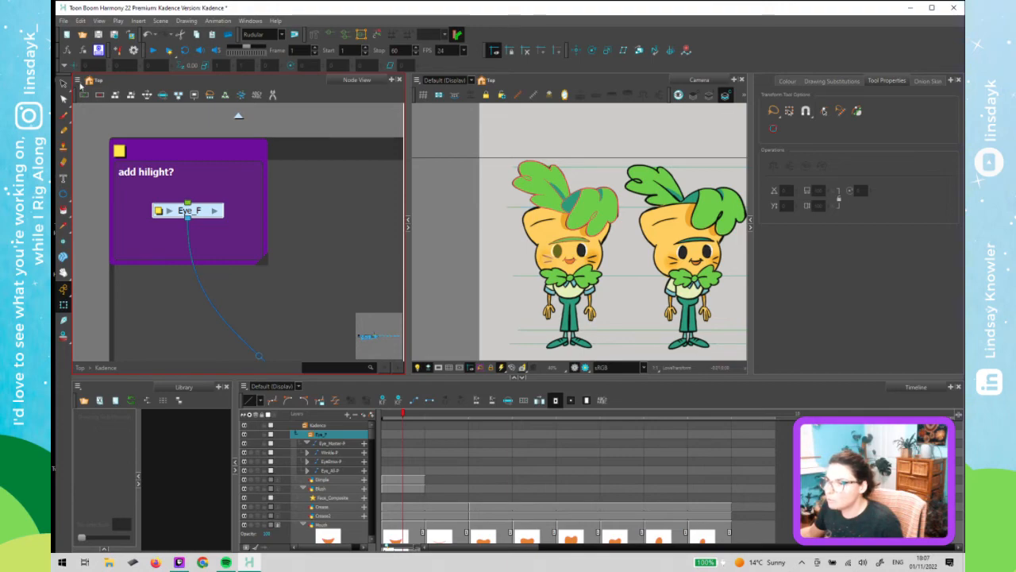
{"action": "left_click", "coordinate": [78, 81]}
{"action": "mouse_move", "coordinate": [81, 124]}
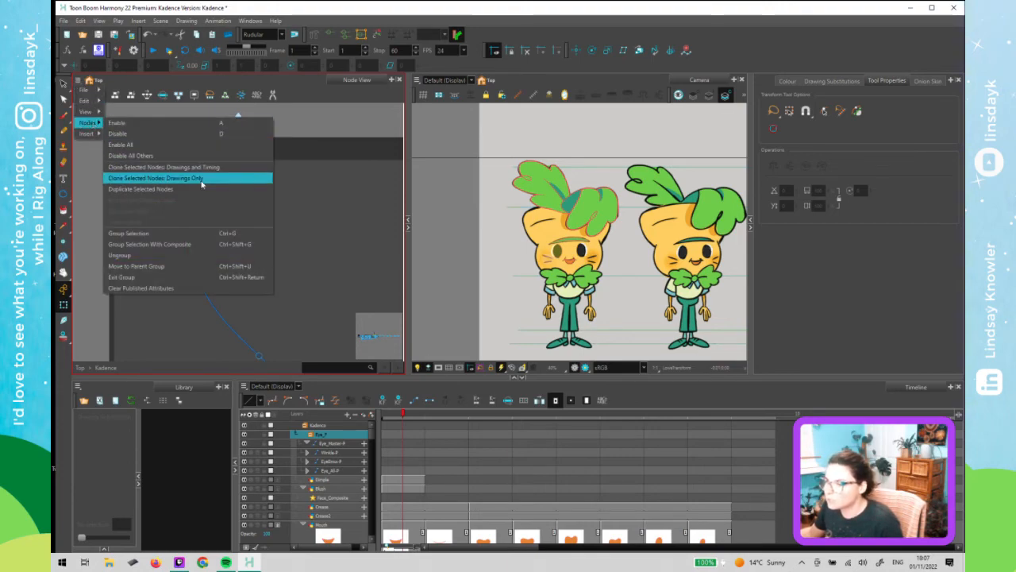
{"action": "left_click", "coordinate": [243, 178]}
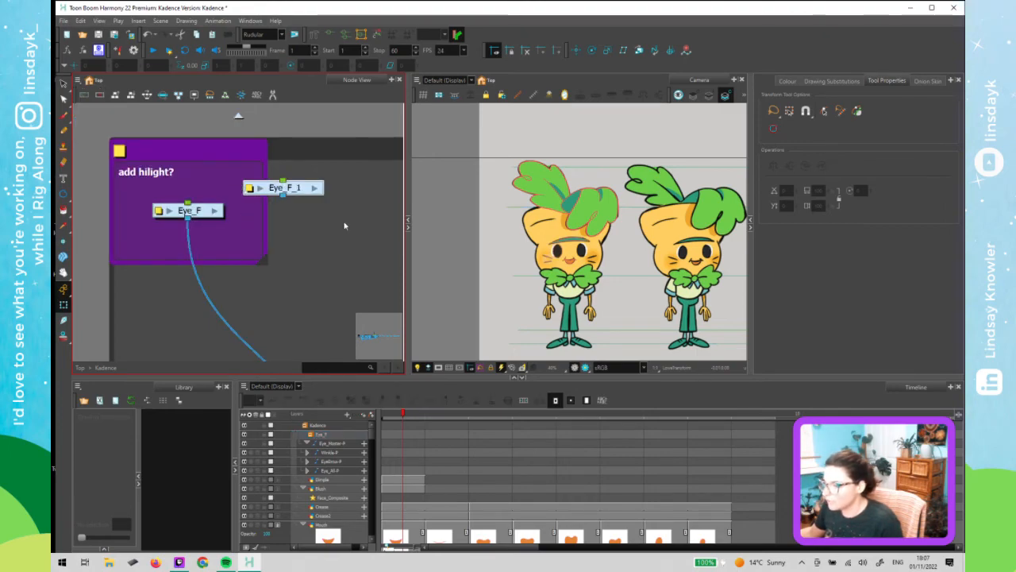
{"action": "left_click_drag", "start_coordinate": [344, 226], "coordinate": [261, 234]}
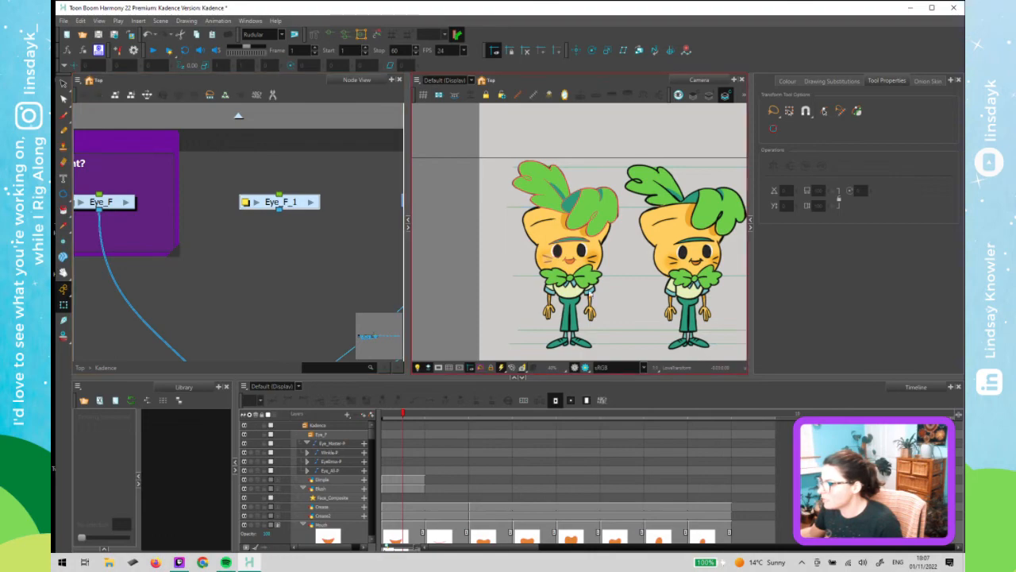
{"action": "scroll", "coordinate": [581, 251], "scroll_direction": "up", "scroll_amount": 5}
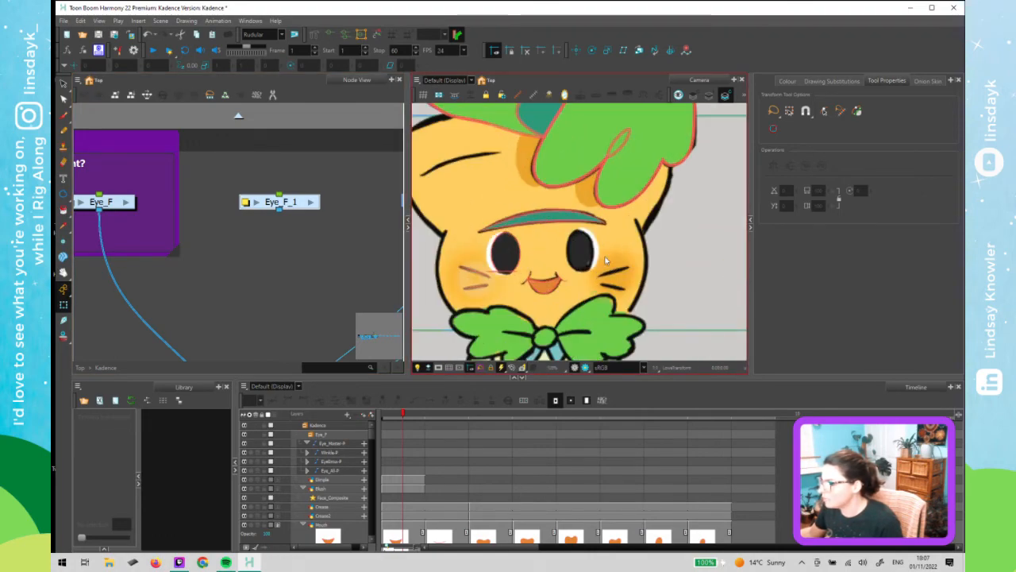
{"action": "left_click_drag", "start_coordinate": [279, 210], "coordinate": [235, 299]}
{"action": "scroll", "coordinate": [213, 218], "scroll_direction": "down", "scroll_amount": 2}
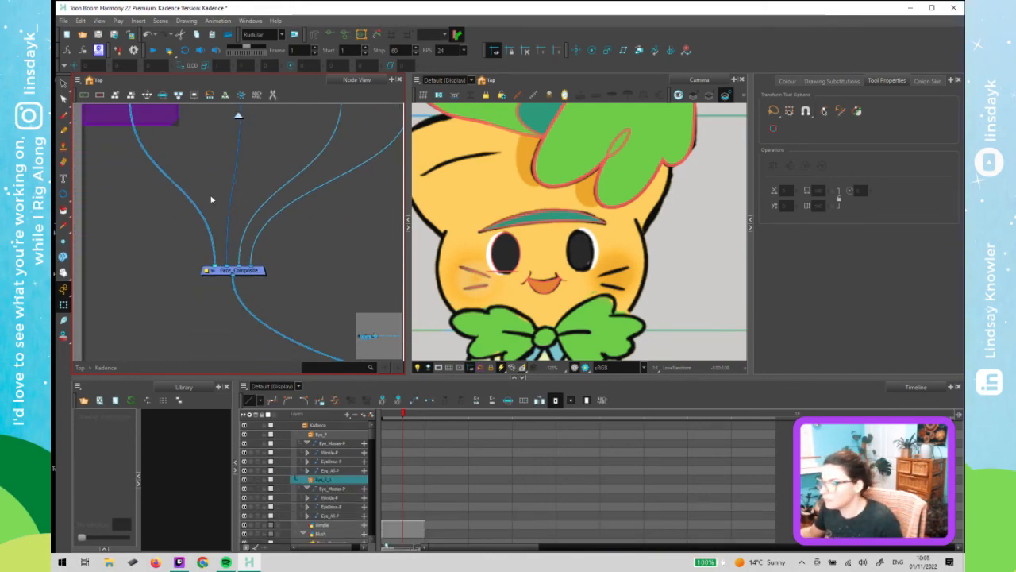
{"action": "left_click_drag", "start_coordinate": [213, 131], "coordinate": [237, 263]}
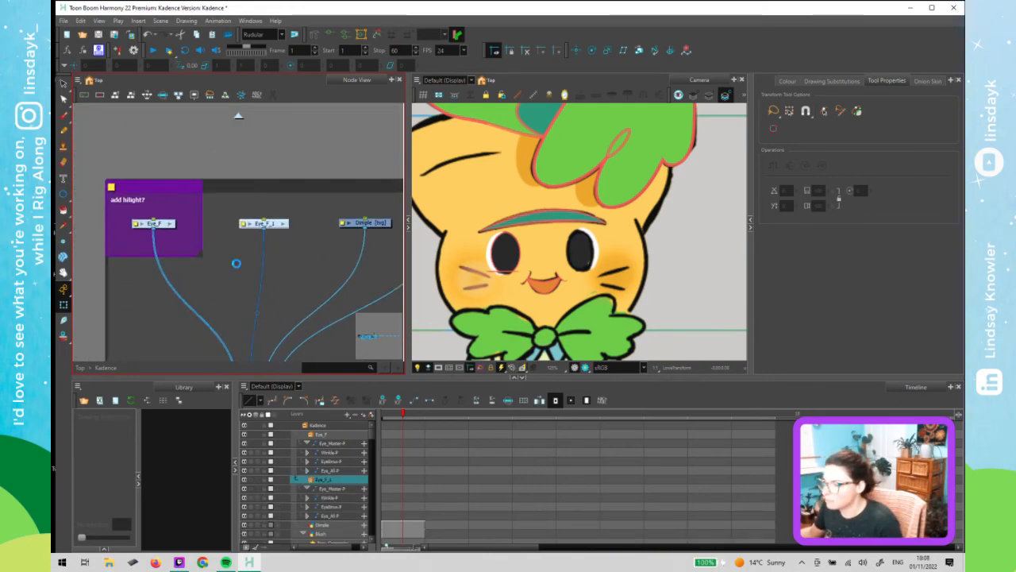
- Rename the cloned eye group to Eye_B
{"action": "double_click", "coordinate": [244, 223]}
{"action": "left_click", "coordinate": [795, 121]}
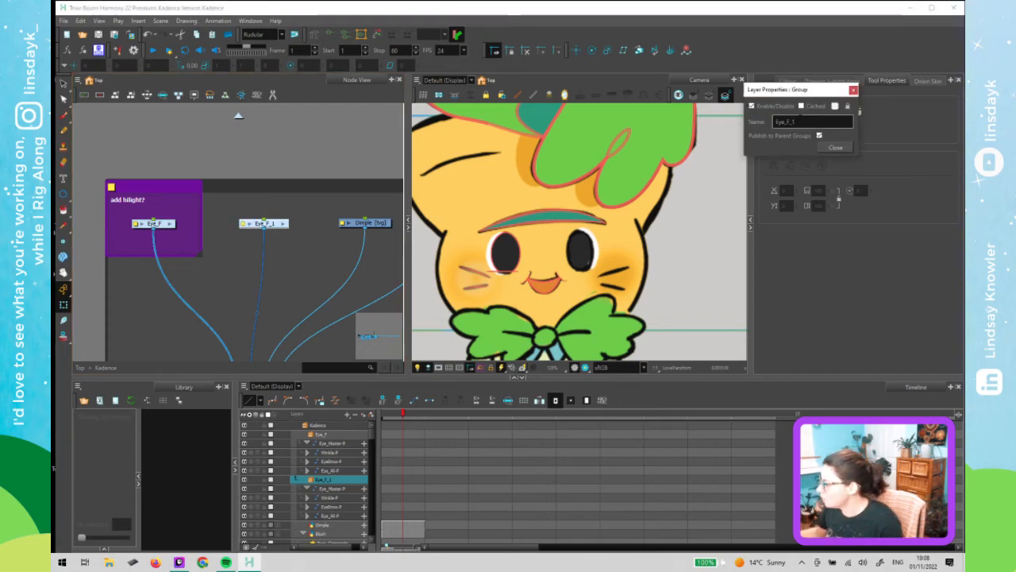
{"action": "key", "text": "BackSpace"}
{"action": "key", "text": "Caps_Lock"}
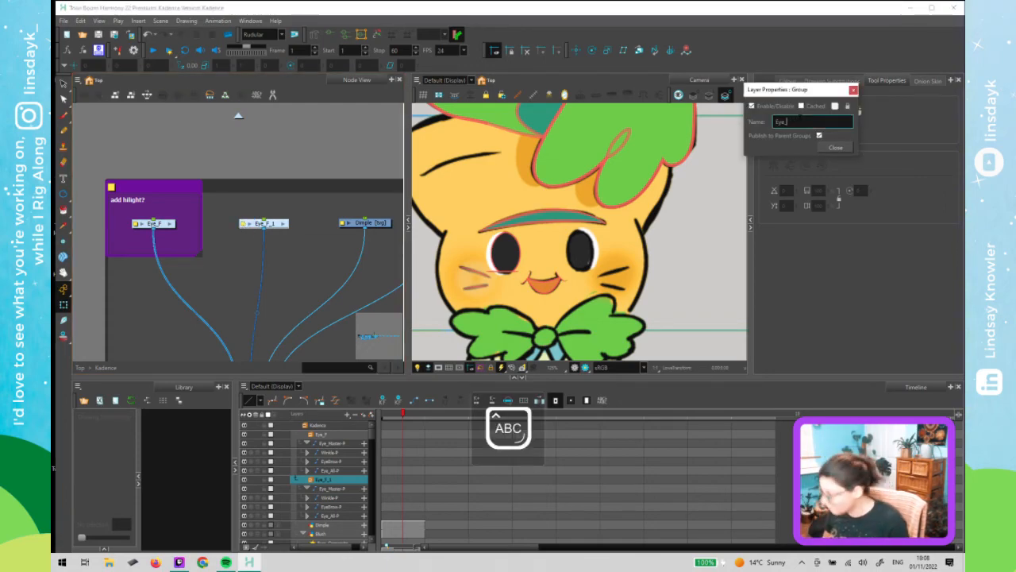
{"action": "type", "text": "B"}
{"action": "key", "text": "Caps_Lock"}
{"action": "left_click", "coordinate": [834, 148]}
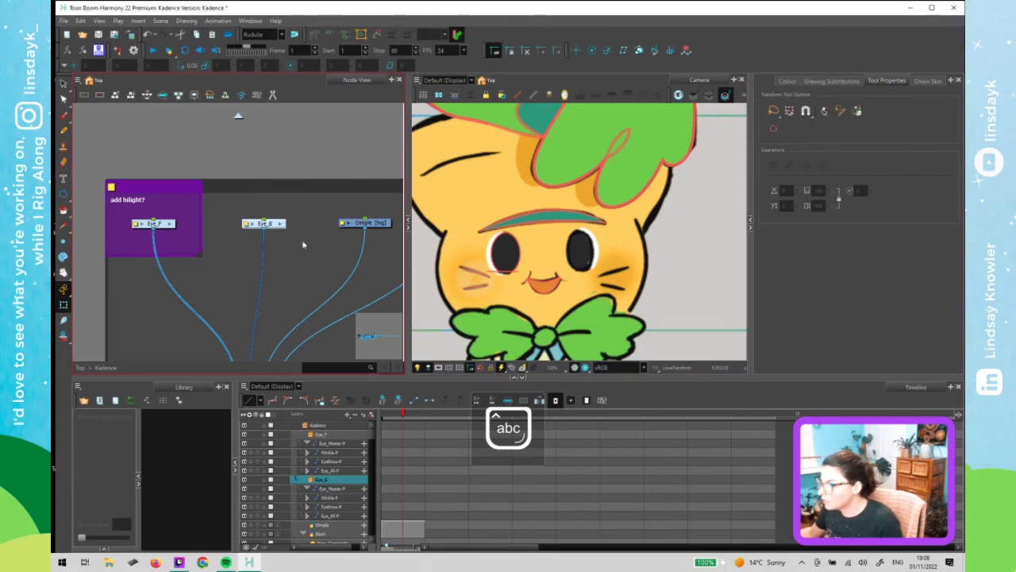
- Add a parent peg to the Eye_B group, flip it horizontally and nudge it slightly left and up
{"action": "left_click", "coordinate": [314, 240]}
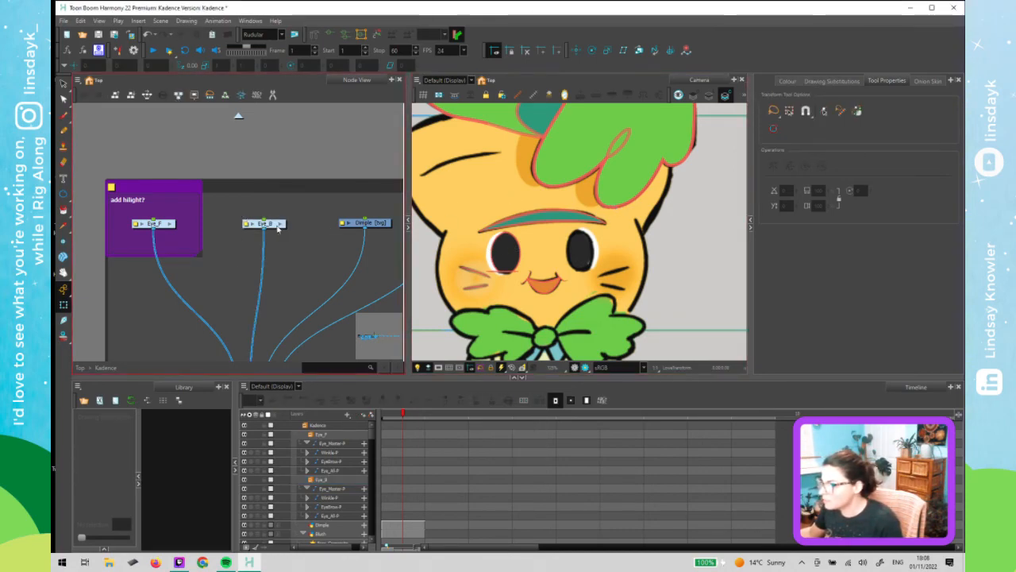
{"action": "left_click", "coordinate": [276, 225]}
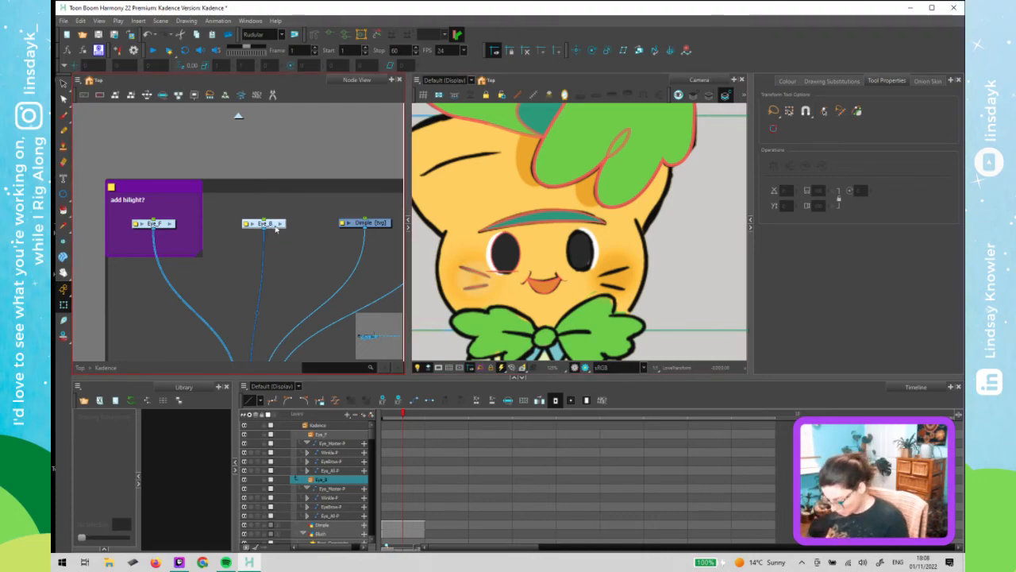
{"action": "key", "text": "ctrl+p"}
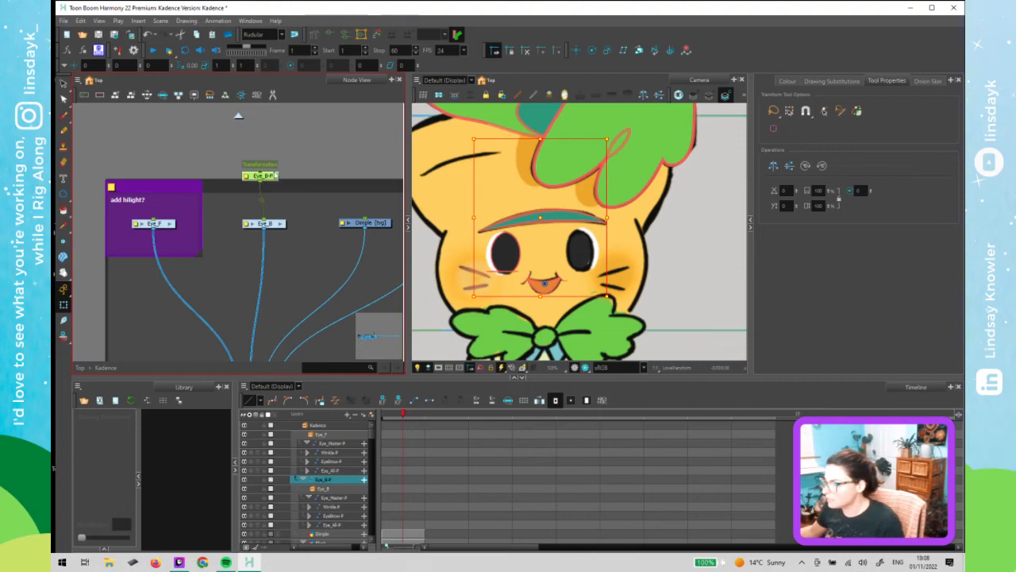
{"action": "left_click_drag", "start_coordinate": [275, 176], "coordinate": [280, 171]}
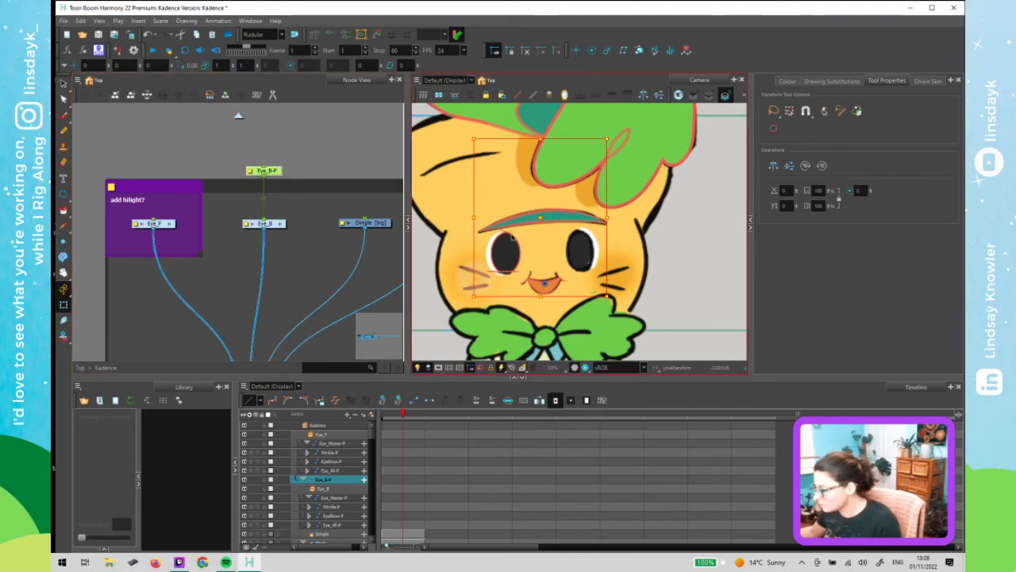
{"action": "key", "text": "4"}
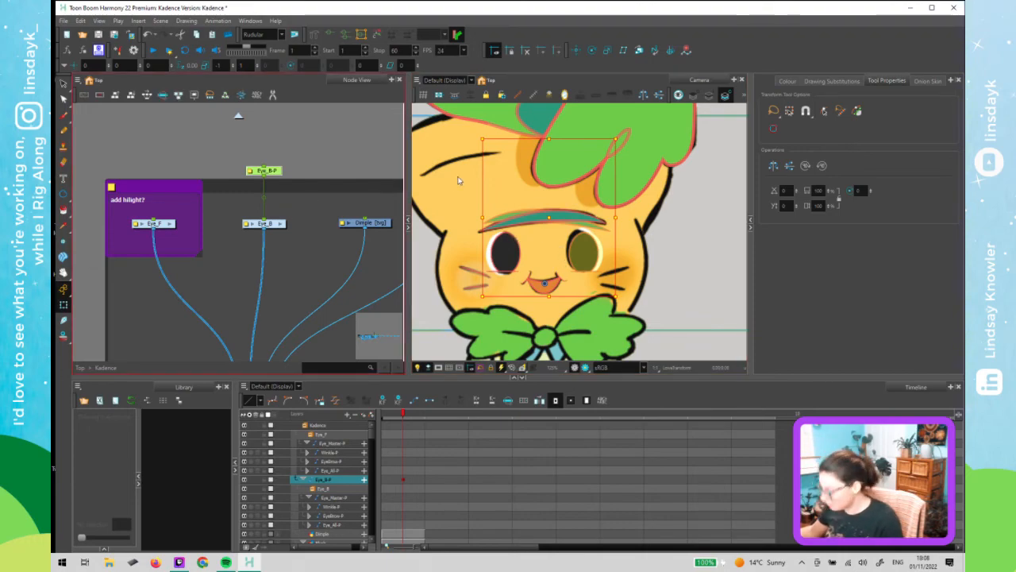
{"action": "key", "text": "Left"}
{"action": "key", "text": "Left"}
{"action": "key", "text": "Left"}
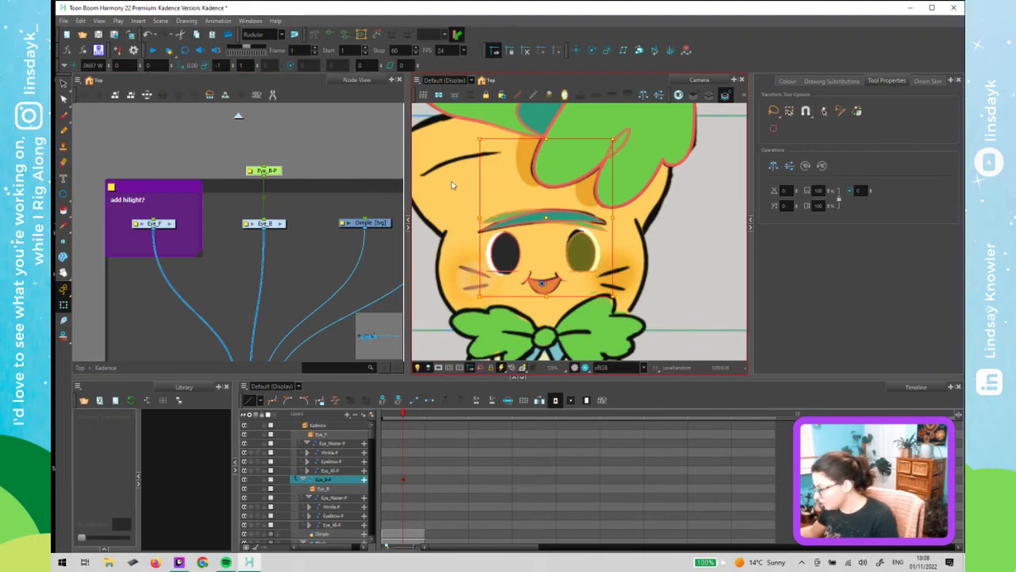
{"action": "key", "text": "Up"}
{"action": "key", "text": "Up"}
{"action": "key", "text": "Up"}
{"action": "key", "text": "Up"}
{"action": "key", "text": "Up"}
{"action": "key", "text": "Up"}
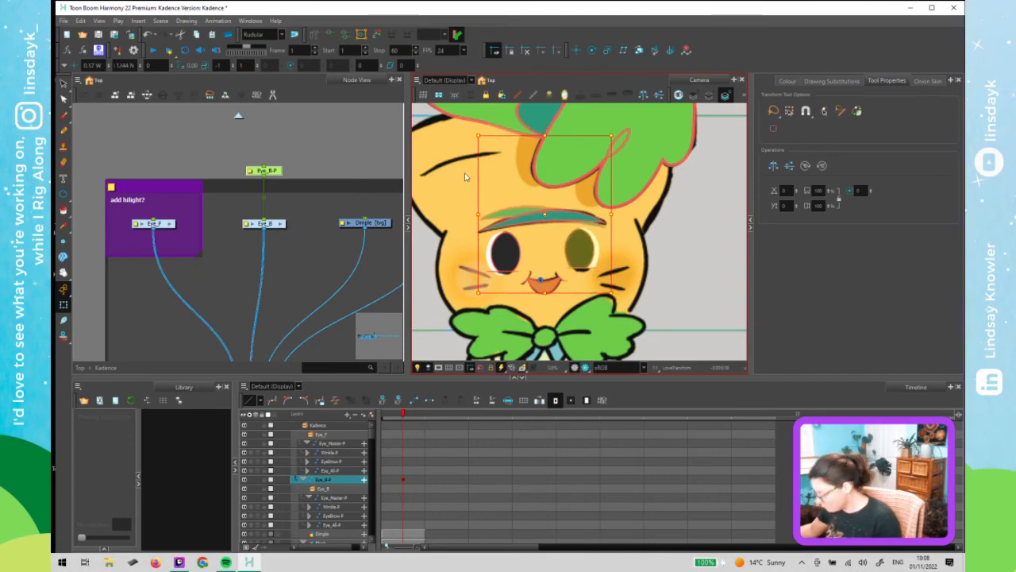
- Switch the back eye's eyebrow drawing substitution to 2
{"action": "left_click", "coordinate": [519, 213]}
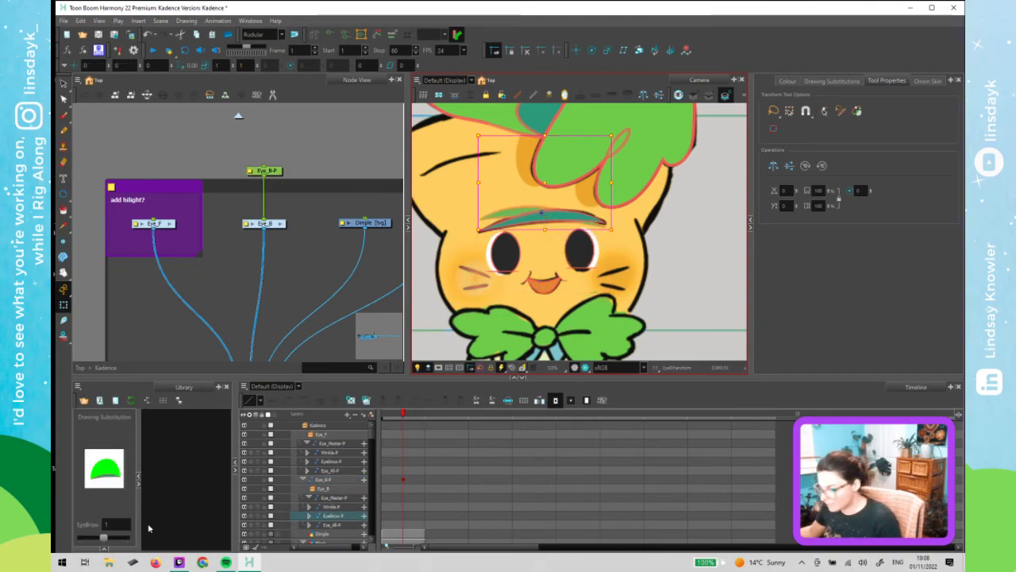
{"action": "left_click", "coordinate": [125, 537]}
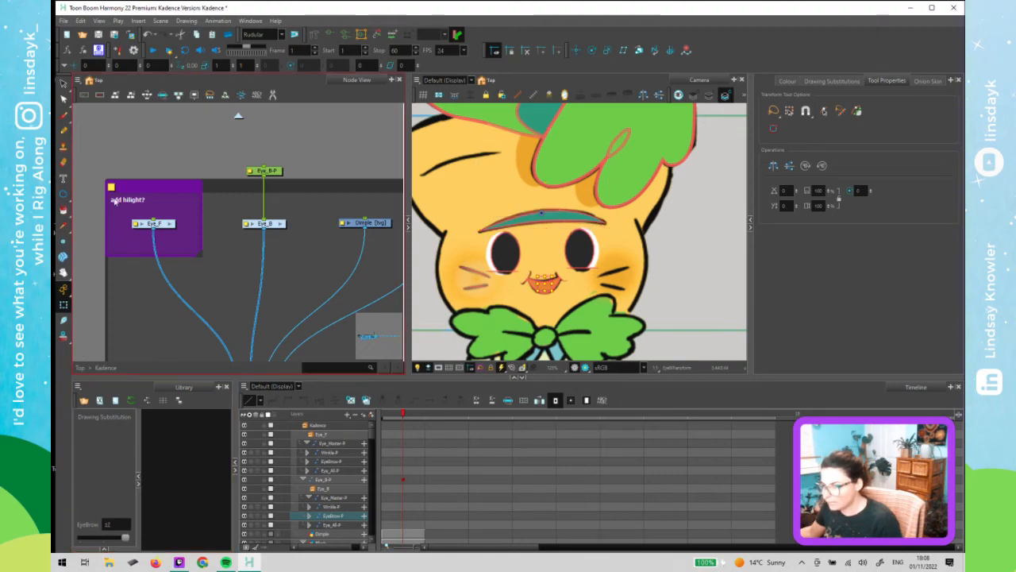
- Add the line "Handles" to the purple backdrop's note text and save the scene
{"action": "left_click", "coordinate": [111, 186]}
{"action": "left_click", "coordinate": [564, 321]}
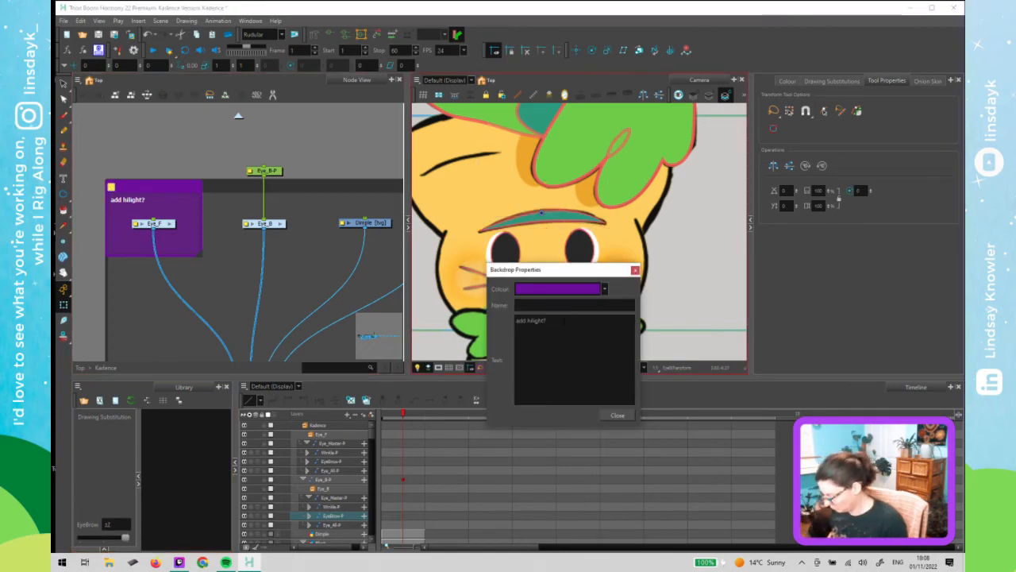
{"action": "key", "text": "Return"}
{"action": "type", "text": "Handles"}
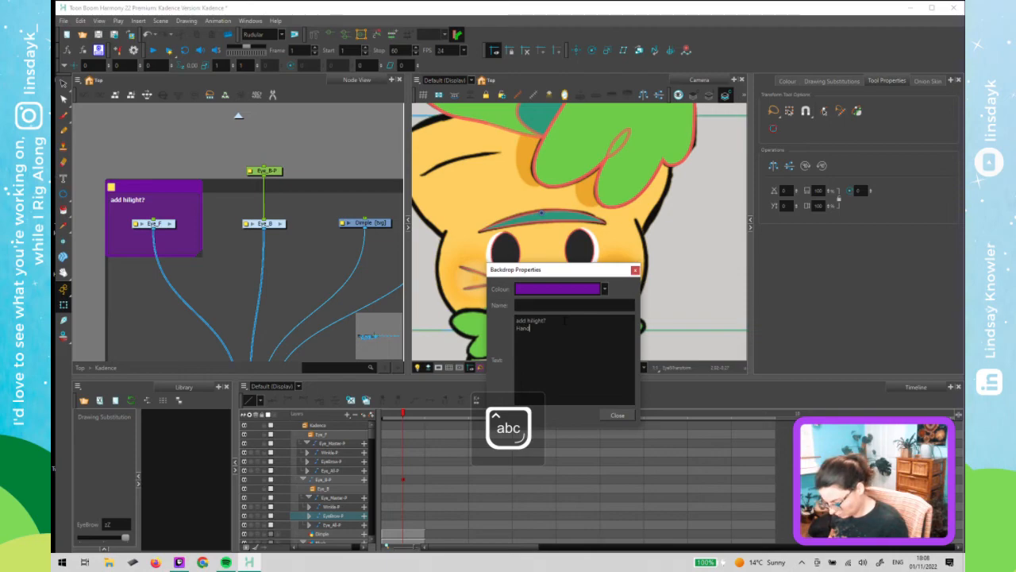
{"action": "left_click", "coordinate": [635, 270]}
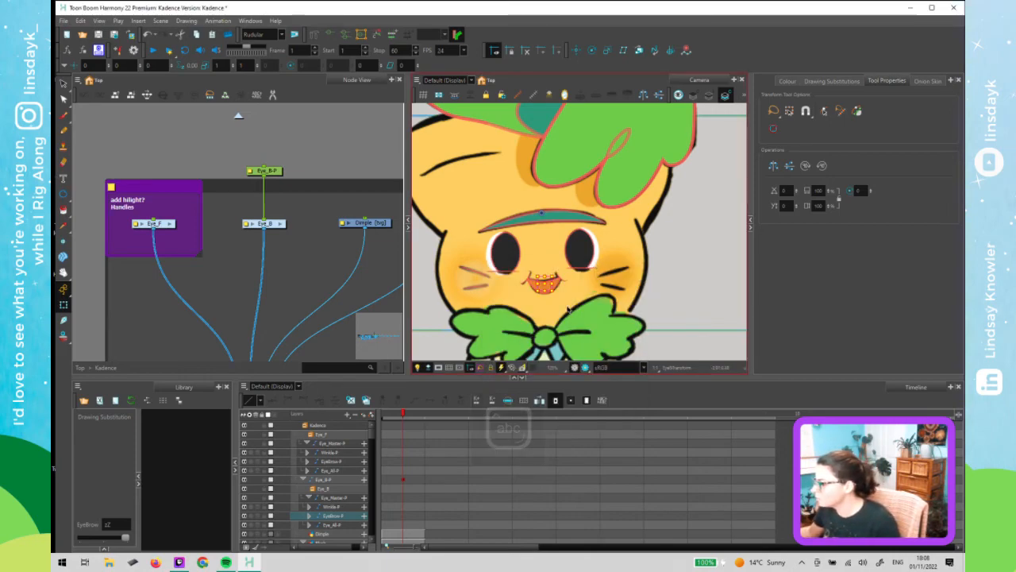
{"action": "key", "text": "ctrl+s"}
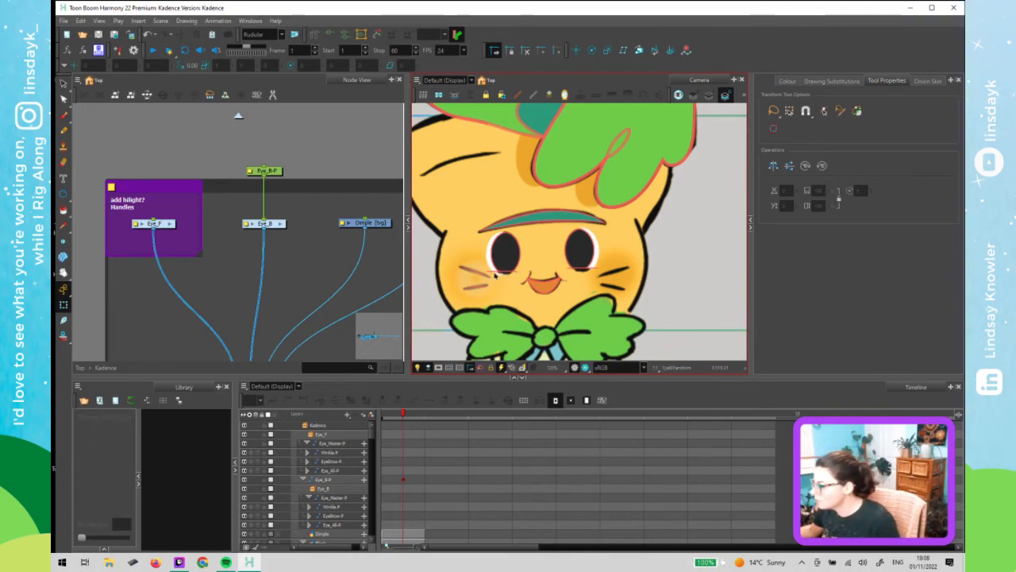
- Review the blush and wrinkle drawing substitutions on the cheeks and save the scene
{"action": "left_click", "coordinate": [496, 274]}
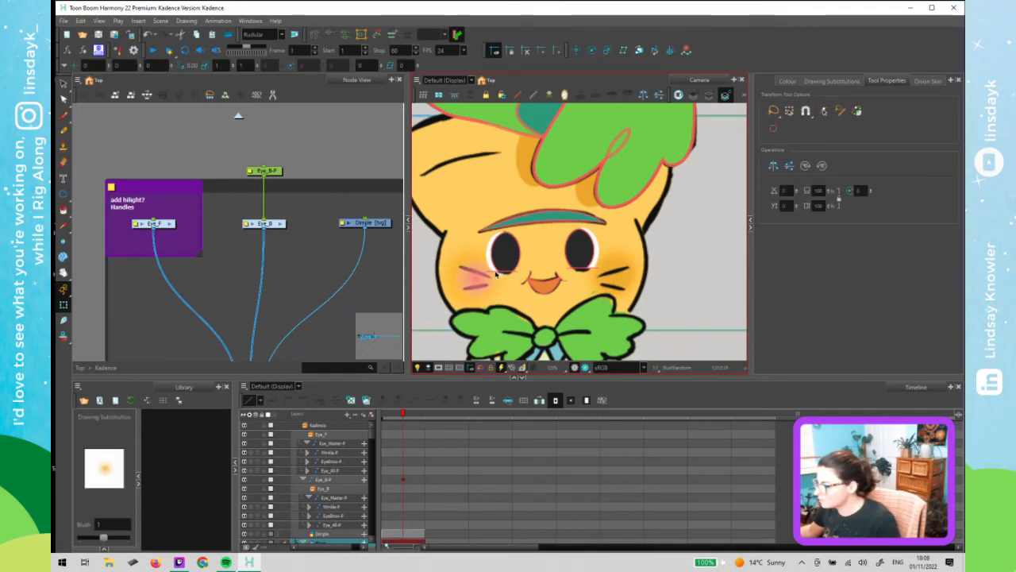
{"action": "left_click_drag", "start_coordinate": [102, 543], "coordinate": [124, 540]}
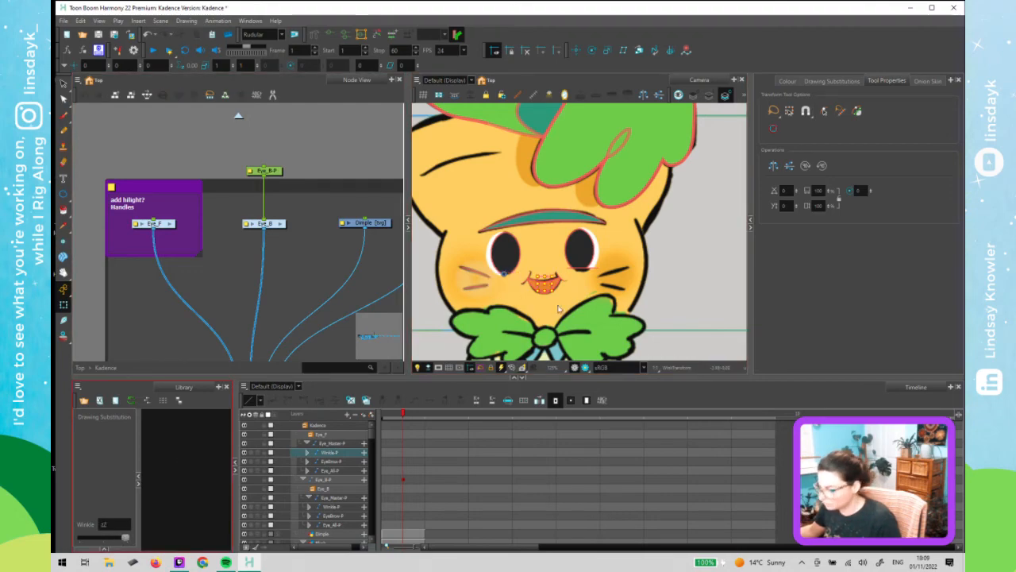
{"action": "left_click", "coordinate": [594, 270]}
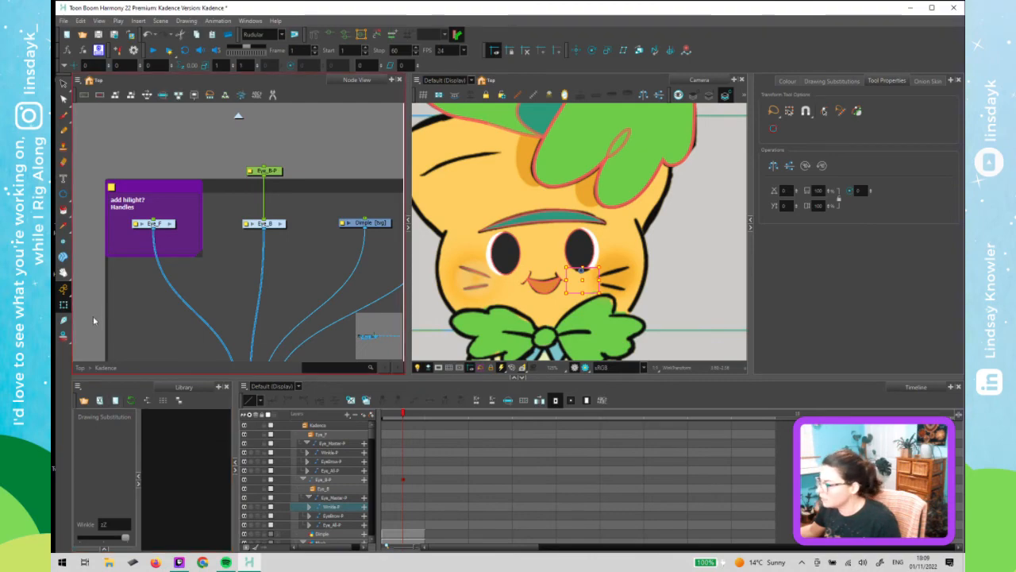
{"action": "left_click", "coordinate": [663, 269]}
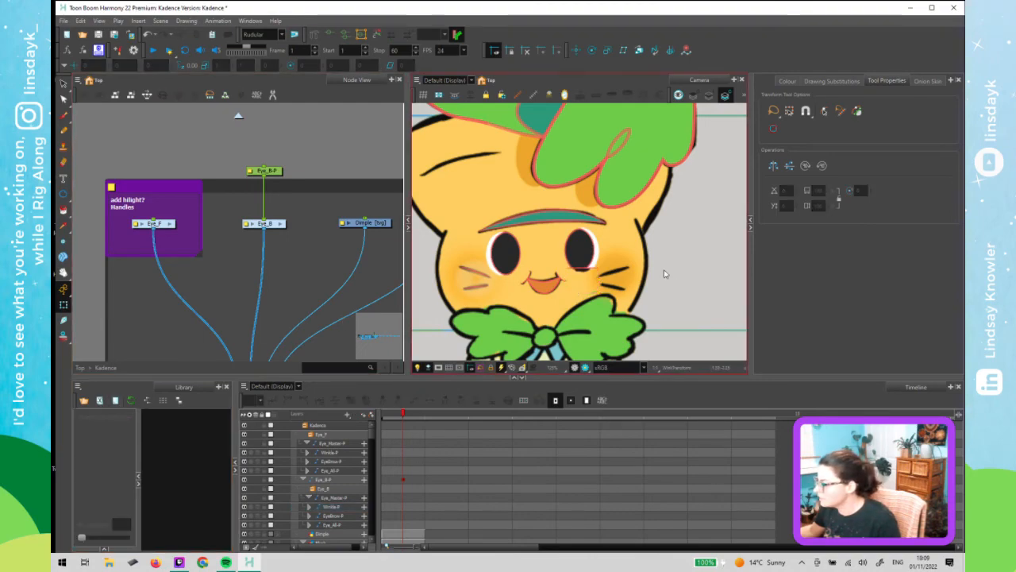
{"action": "left_click", "coordinate": [592, 271]}
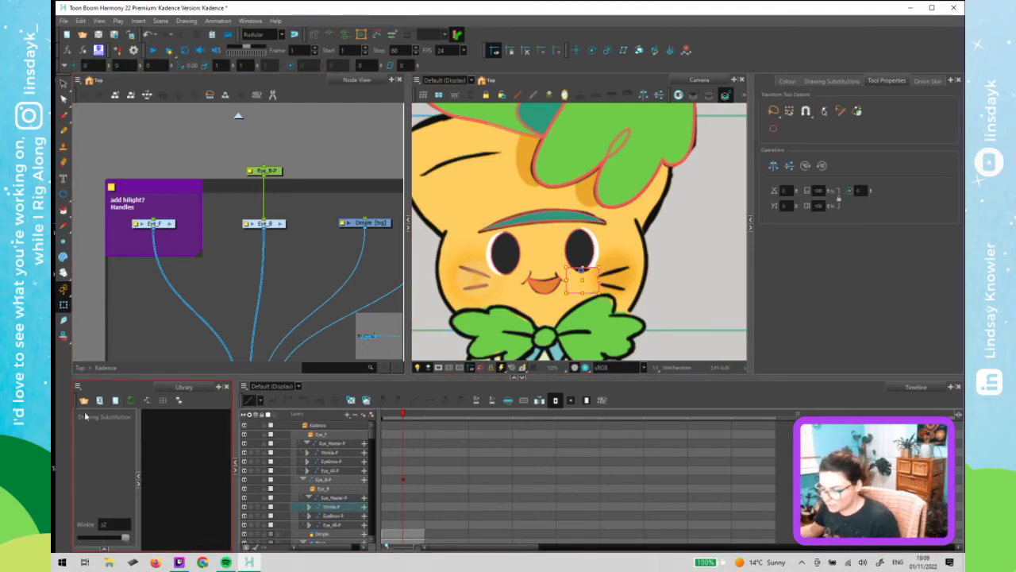
{"action": "left_click", "coordinate": [99, 301]}
{"action": "key", "text": "ctrl+s"}
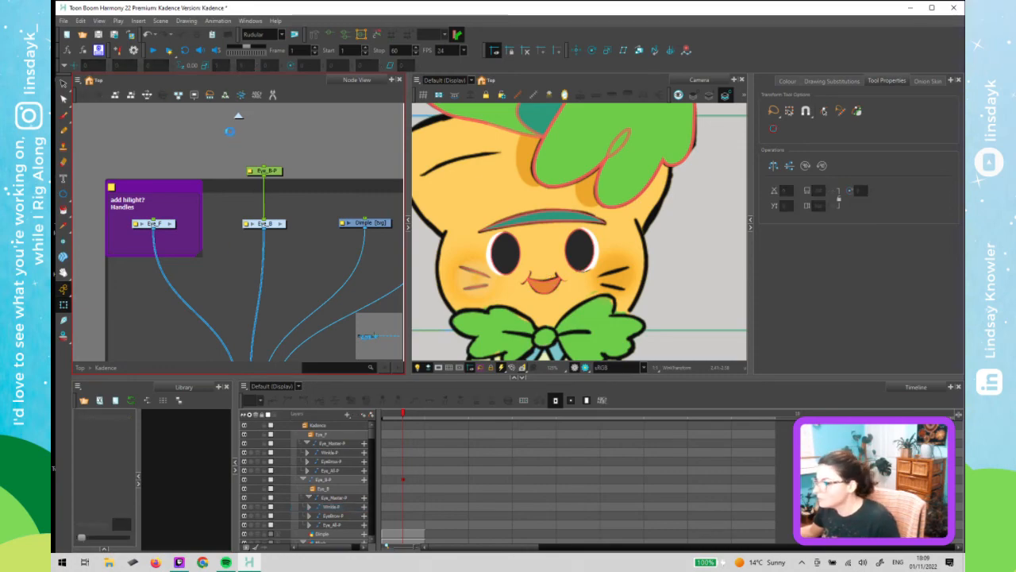
{"action": "scroll", "coordinate": [282, 223], "scroll_direction": "up", "scroll_amount": 3}
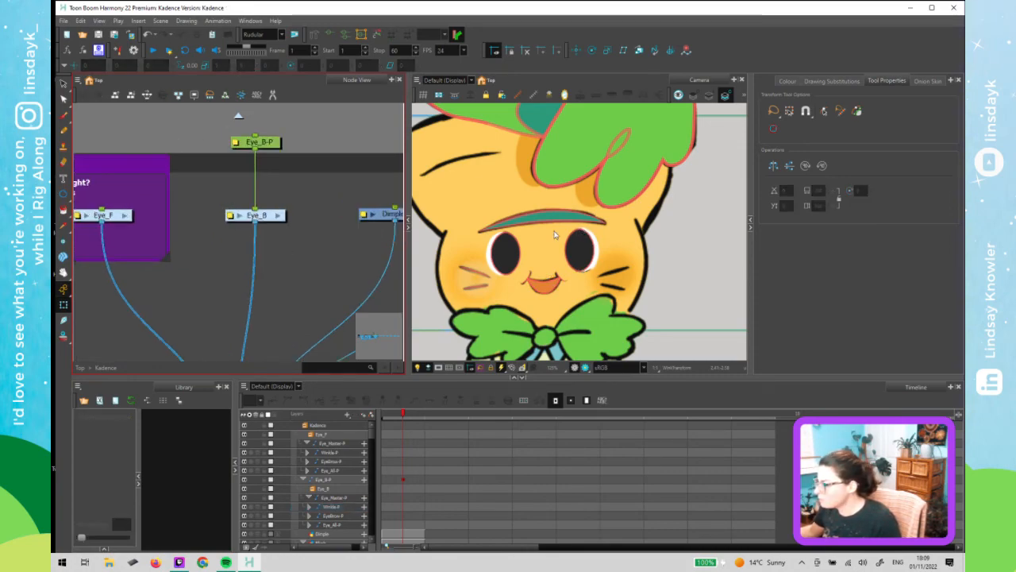
{"action": "scroll", "coordinate": [275, 196], "scroll_direction": "down", "scroll_amount": 1}
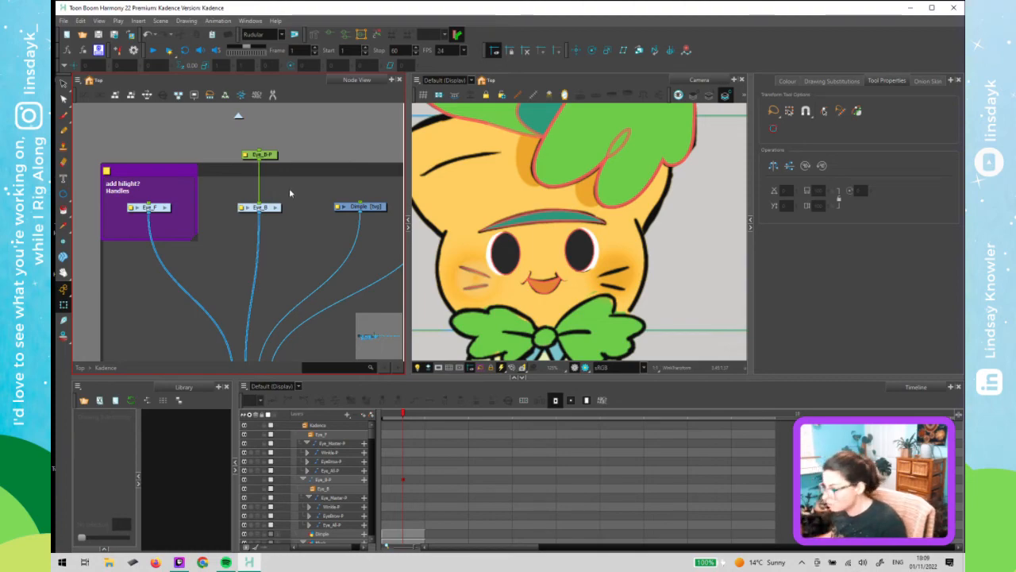
{"action": "key", "text": "Return"}
{"action": "key", "text": "Return"}
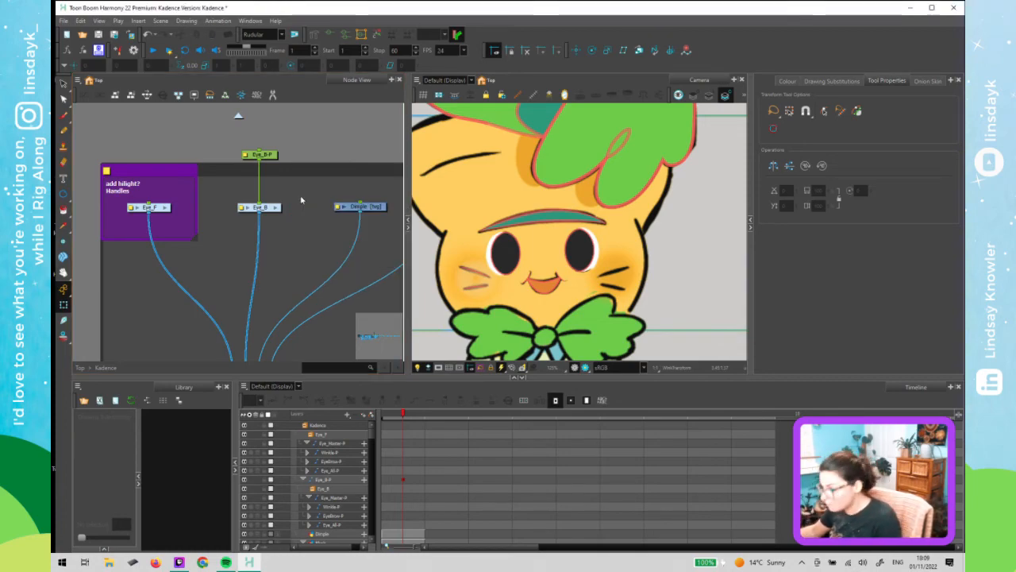
{"action": "left_click", "coordinate": [318, 187]}
{"action": "key", "text": "Delete"}
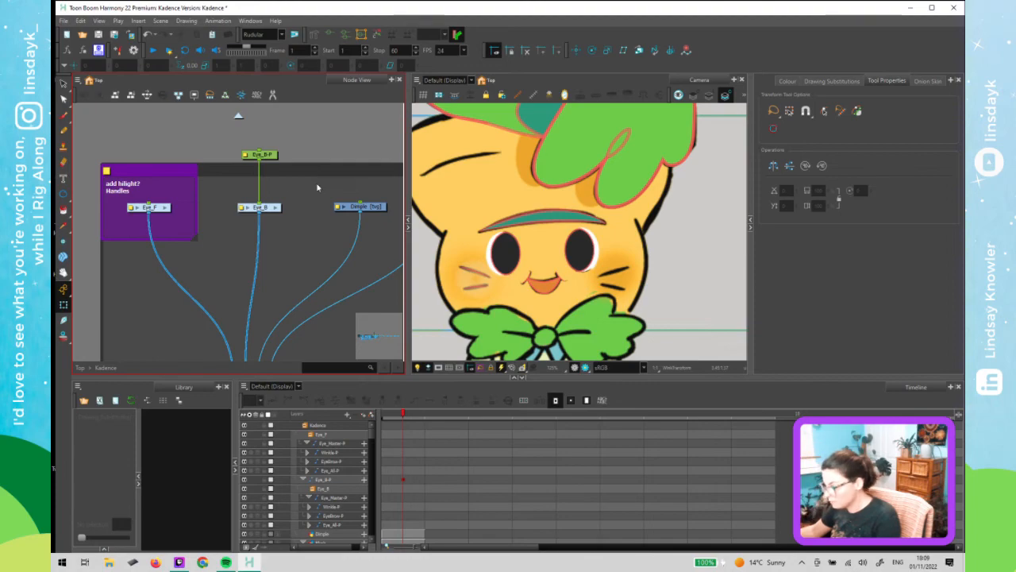
- Insert a Static Transformation node between Eye_B-P and Eye_B and bake the immediate parent's transformation into it
{"action": "key", "text": "Tab"}
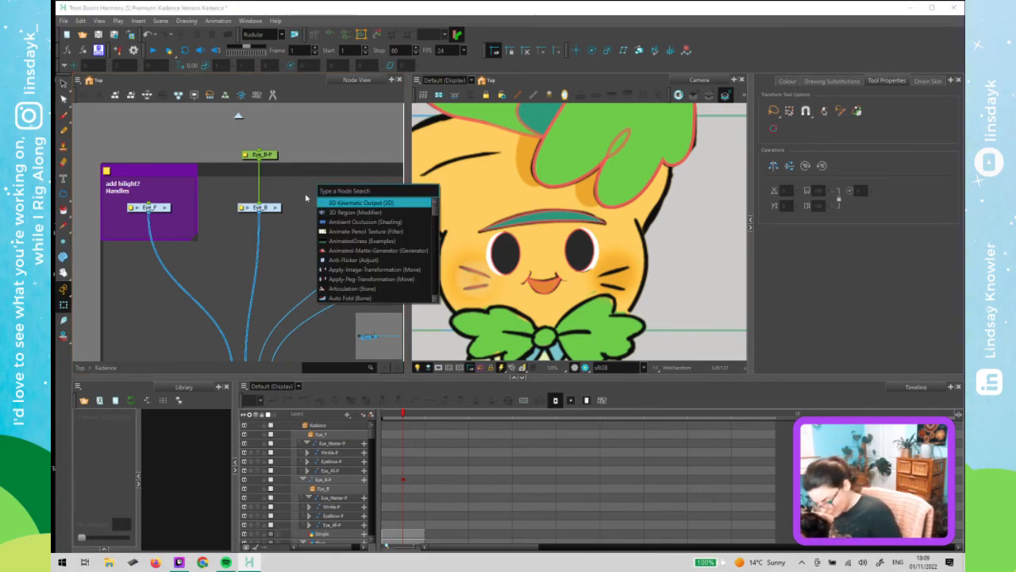
{"action": "type", "text": "stat"}
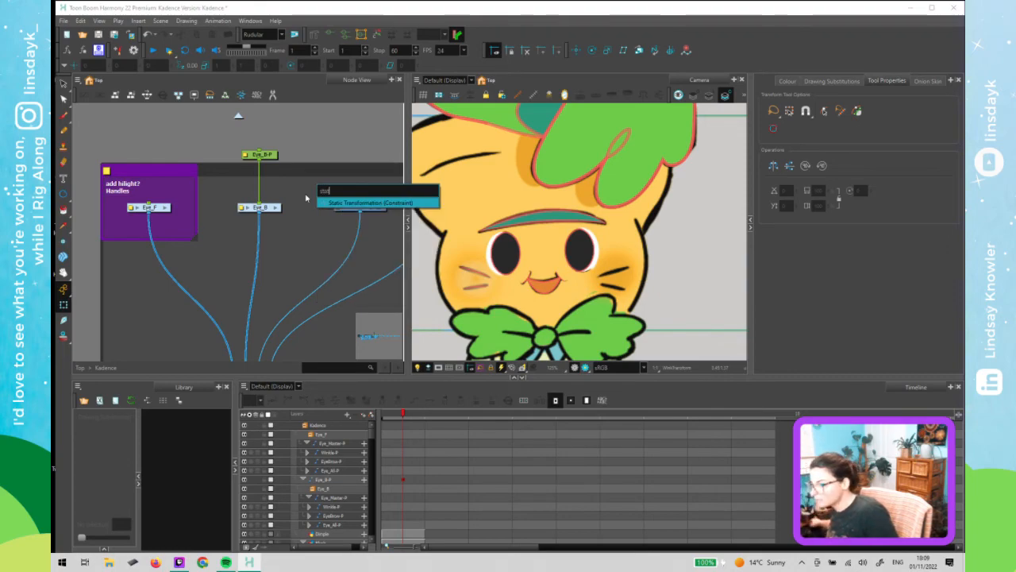
{"action": "left_click", "coordinate": [362, 203]}
{"action": "left_click_drag", "start_coordinate": [331, 185], "coordinate": [277, 182]}
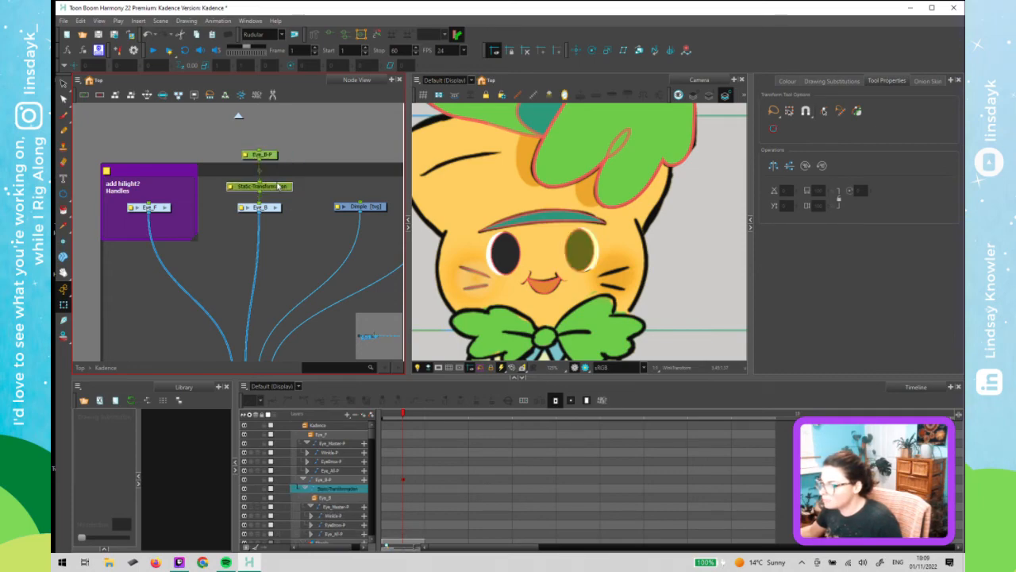
{"action": "left_click", "coordinate": [230, 184]}
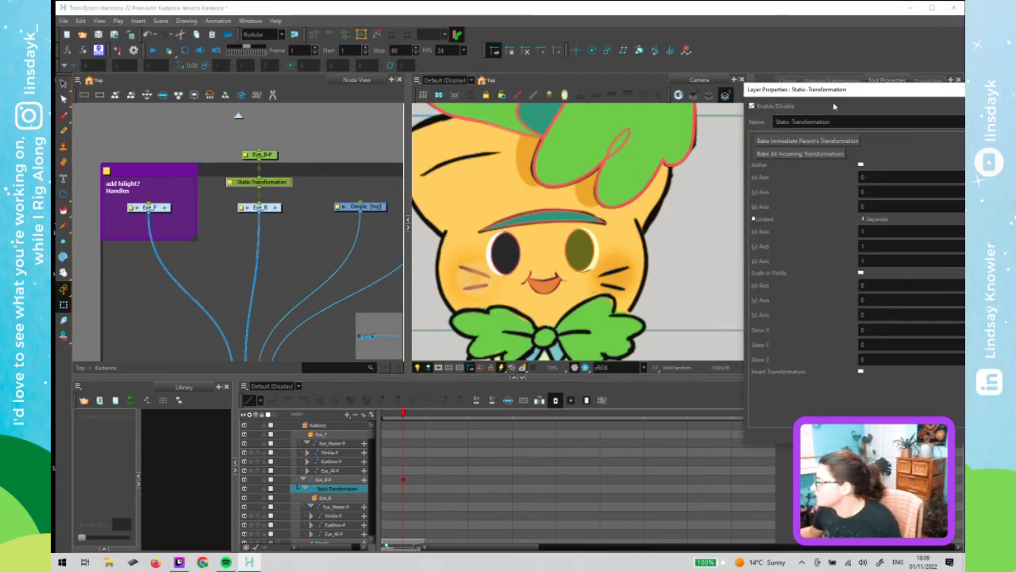
{"action": "left_click_drag", "start_coordinate": [834, 99], "coordinate": [742, 128]}
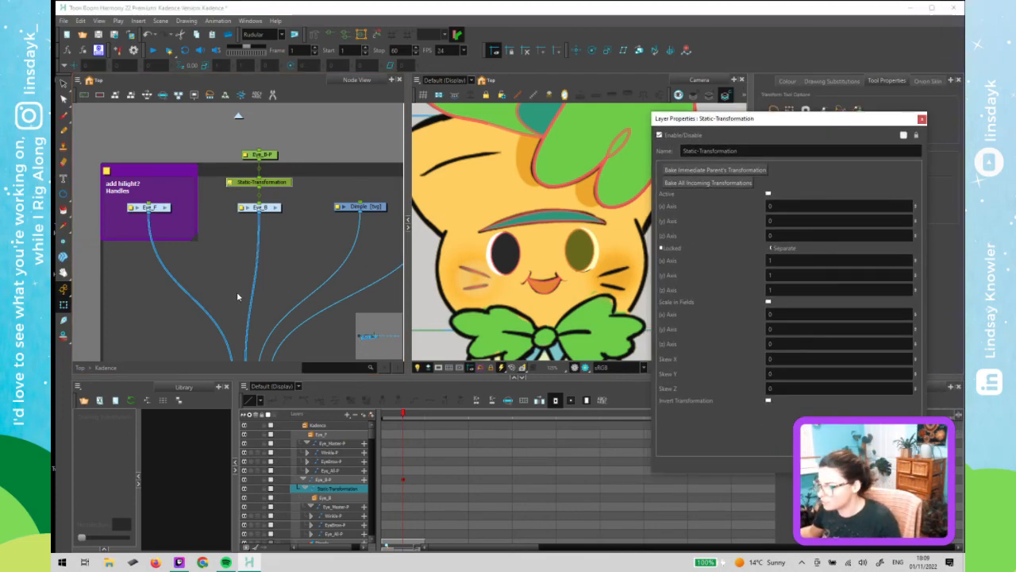
{"action": "scroll", "coordinate": [236, 292], "scroll_direction": "down", "scroll_amount": 2}
{"action": "left_click_drag", "start_coordinate": [282, 292], "coordinate": [256, 243]}
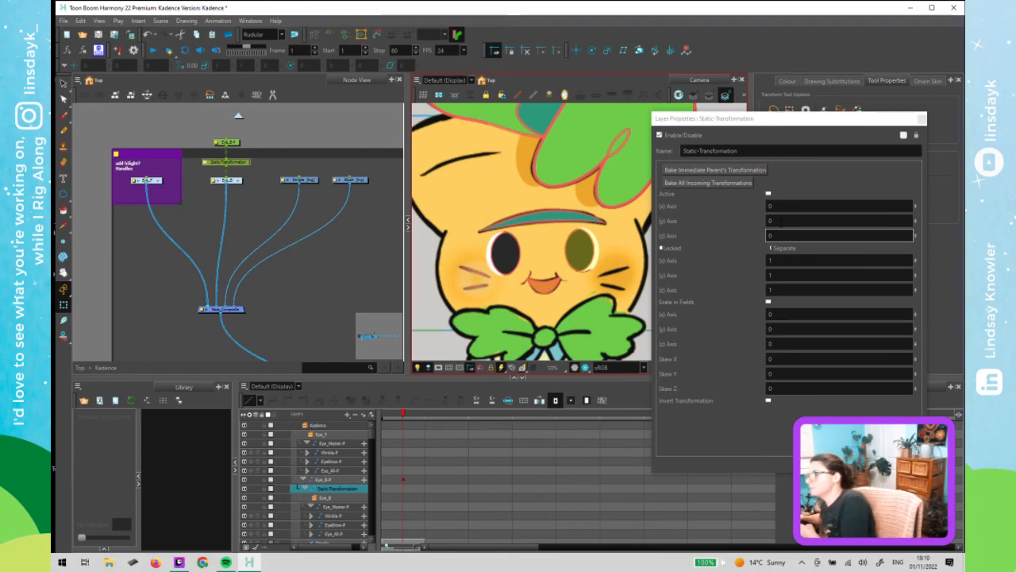
{"action": "left_click", "coordinate": [747, 169]}
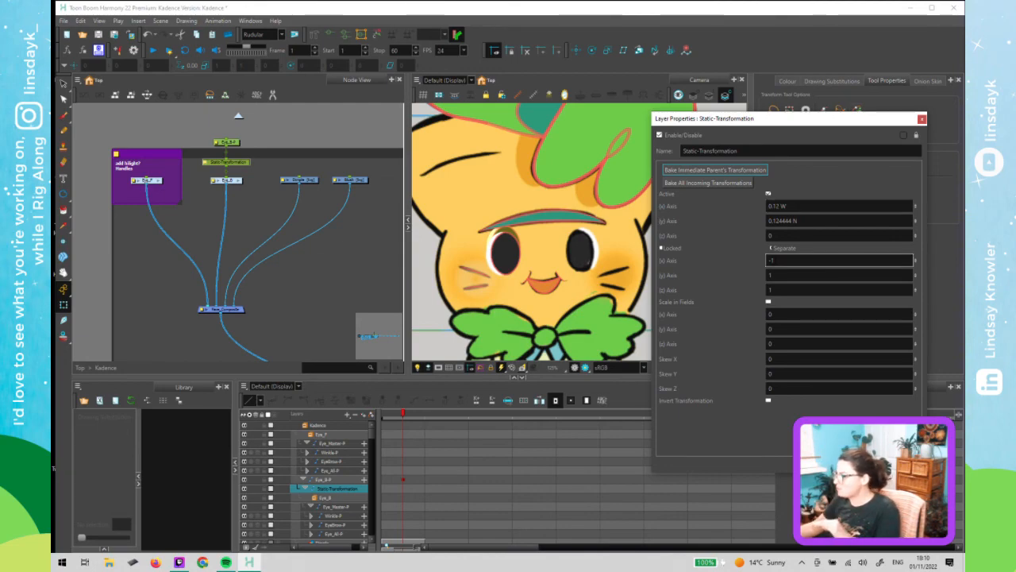
{"action": "left_click", "coordinate": [921, 118]}
- Delete the Eye_B-P peg and save the scene
{"action": "left_click", "coordinate": [244, 155]}
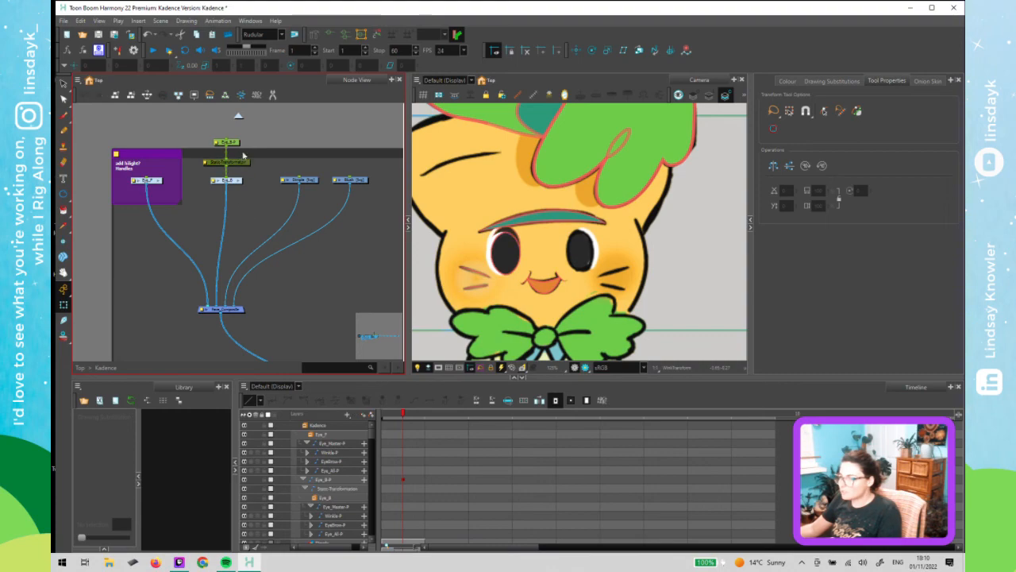
{"action": "left_click", "coordinate": [235, 144]}
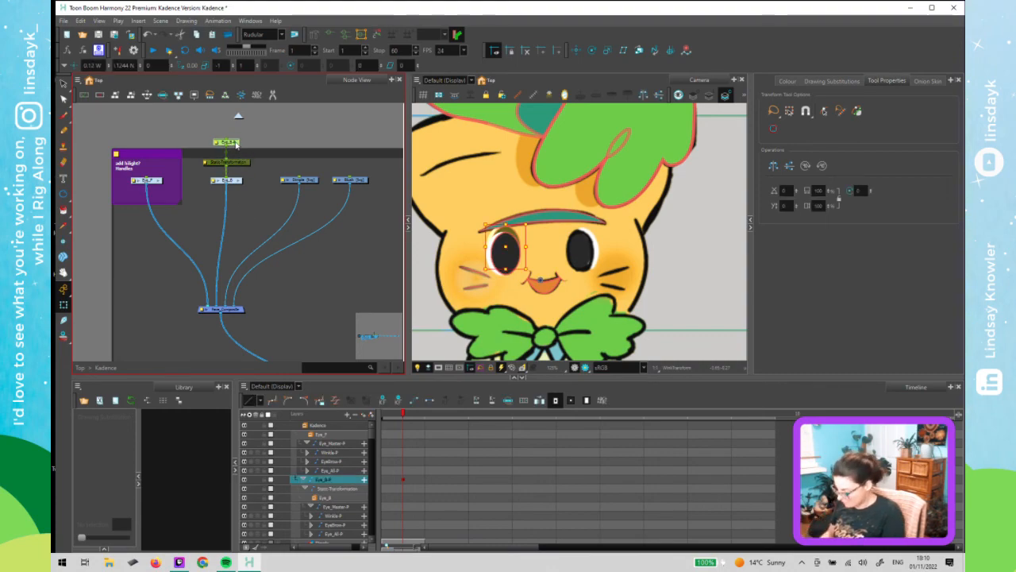
{"action": "key", "text": "Delete"}
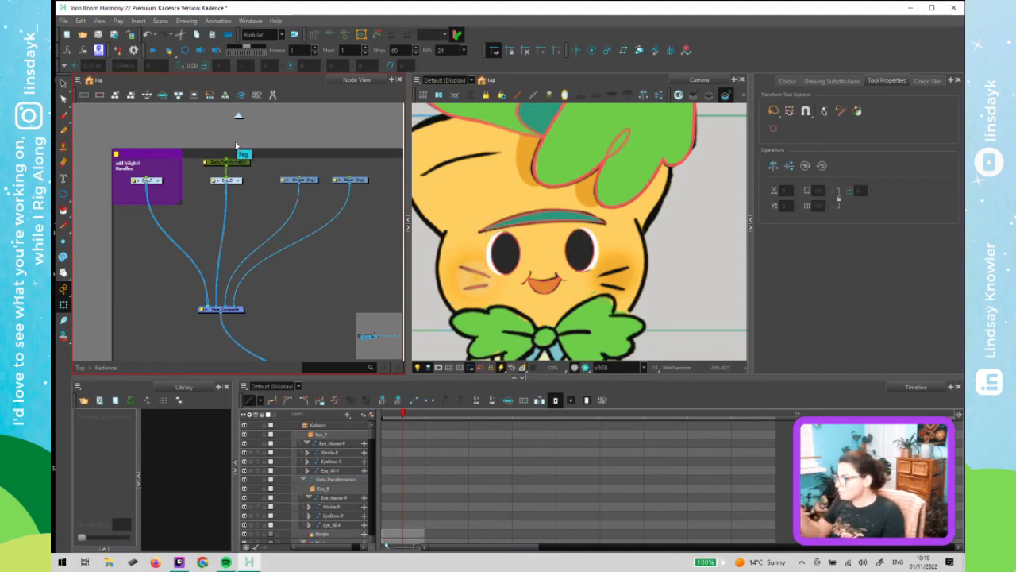
{"action": "left_click", "coordinate": [229, 128]}
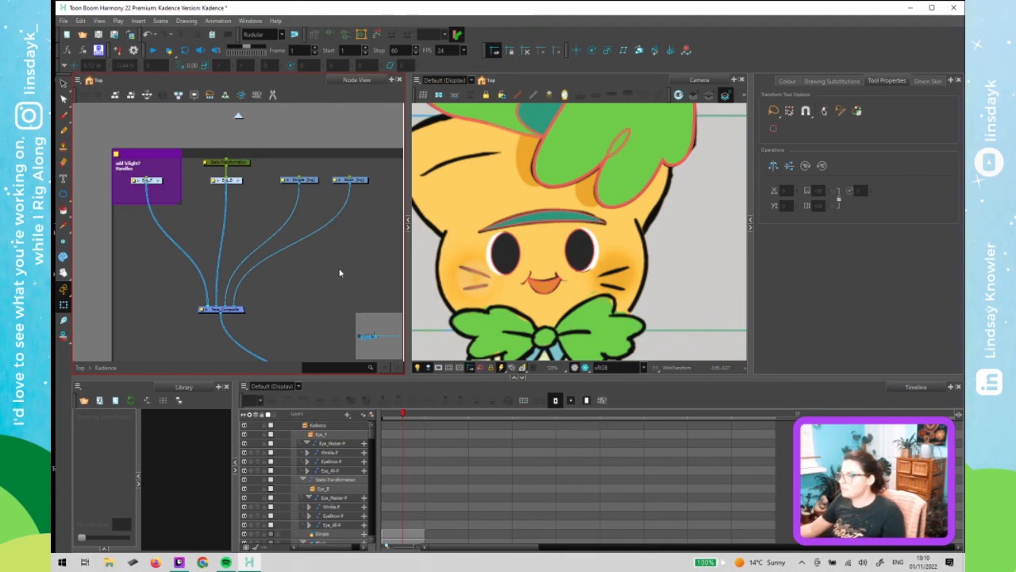
{"action": "left_click", "coordinate": [509, 252]}
{"action": "key", "text": "ctrl+s"}
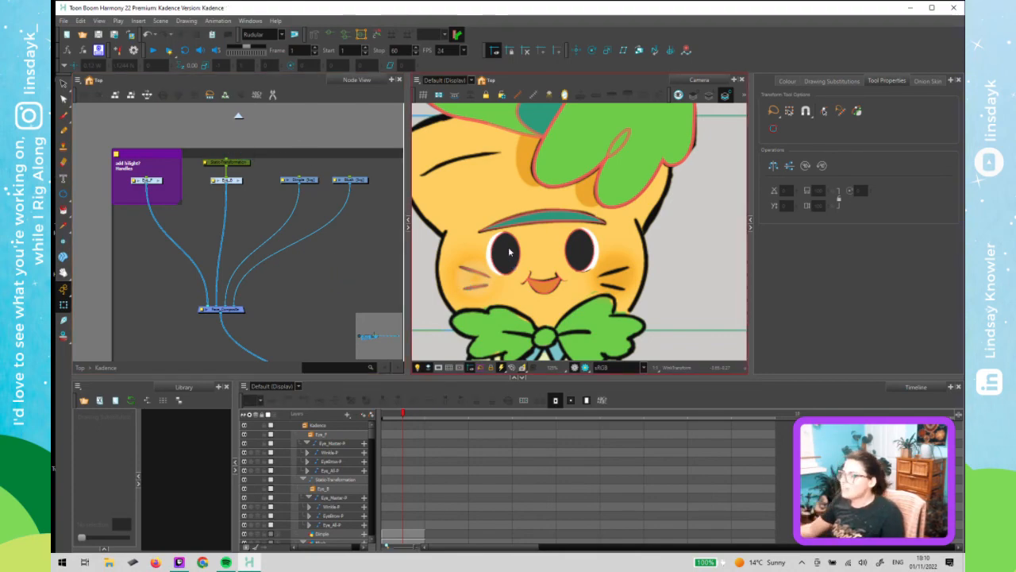
- Try duplicating the Eye_F group and connecting the copy under the Static Transformation node, then undo those changes
{"action": "left_click", "coordinate": [153, 182]}
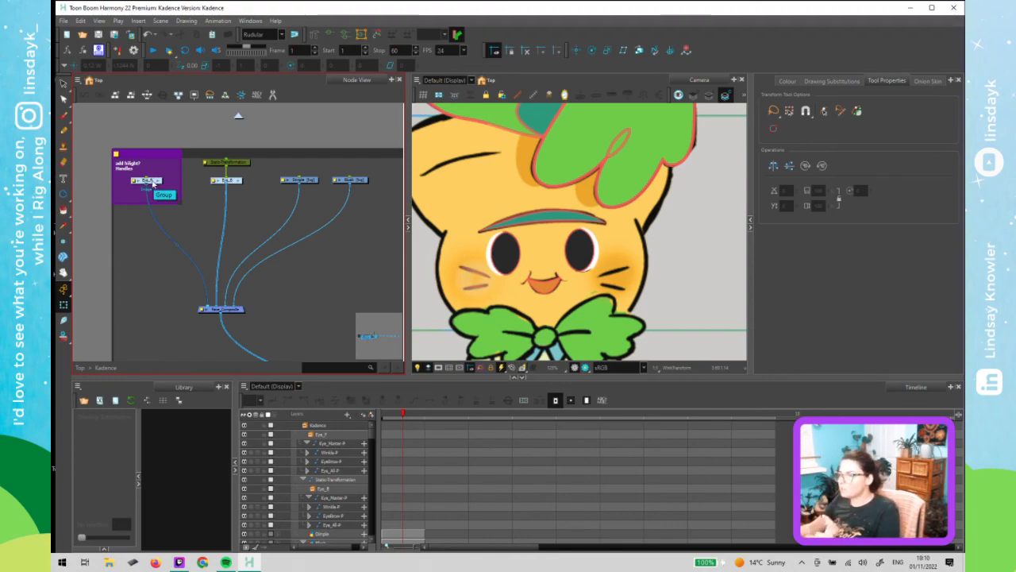
{"action": "left_click", "coordinate": [77, 80]}
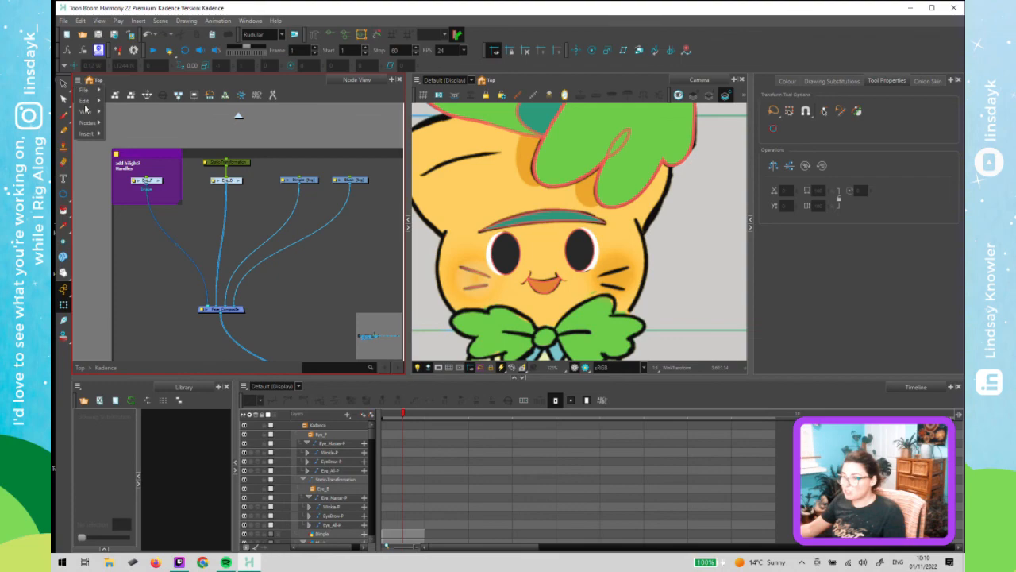
{"action": "mouse_move", "coordinate": [94, 125]}
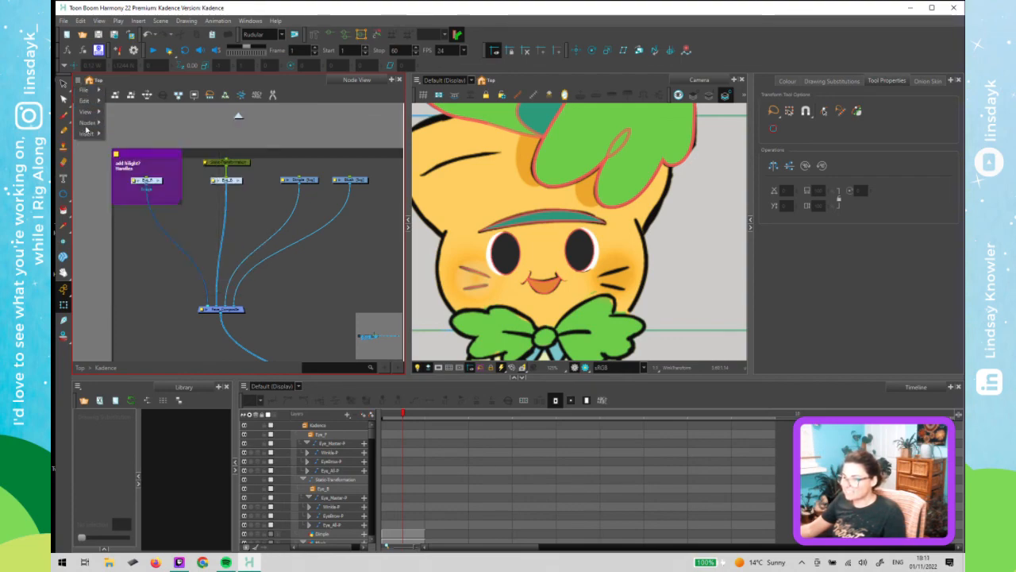
{"action": "left_click", "coordinate": [85, 162]}
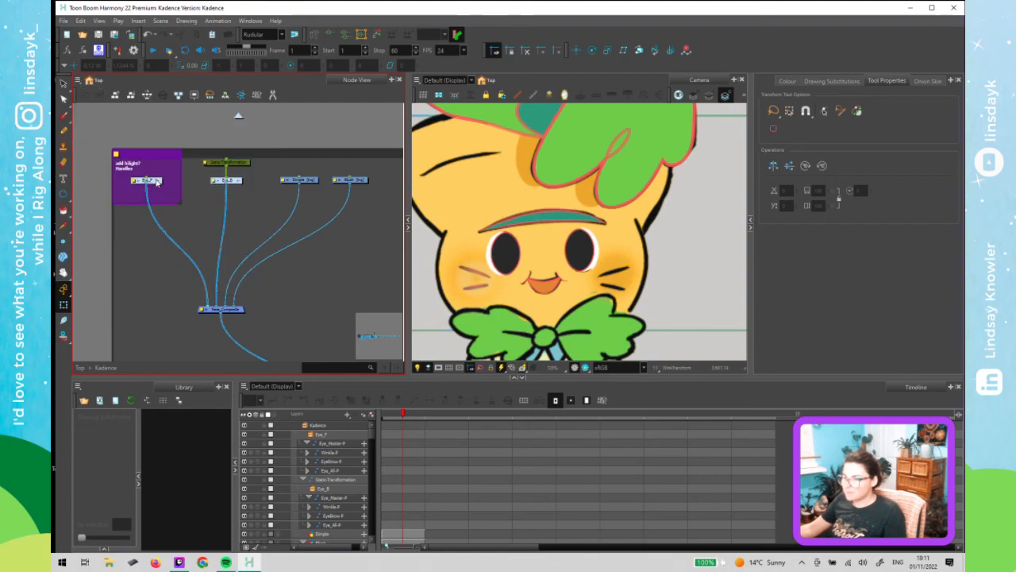
{"action": "left_click", "coordinate": [78, 80]}
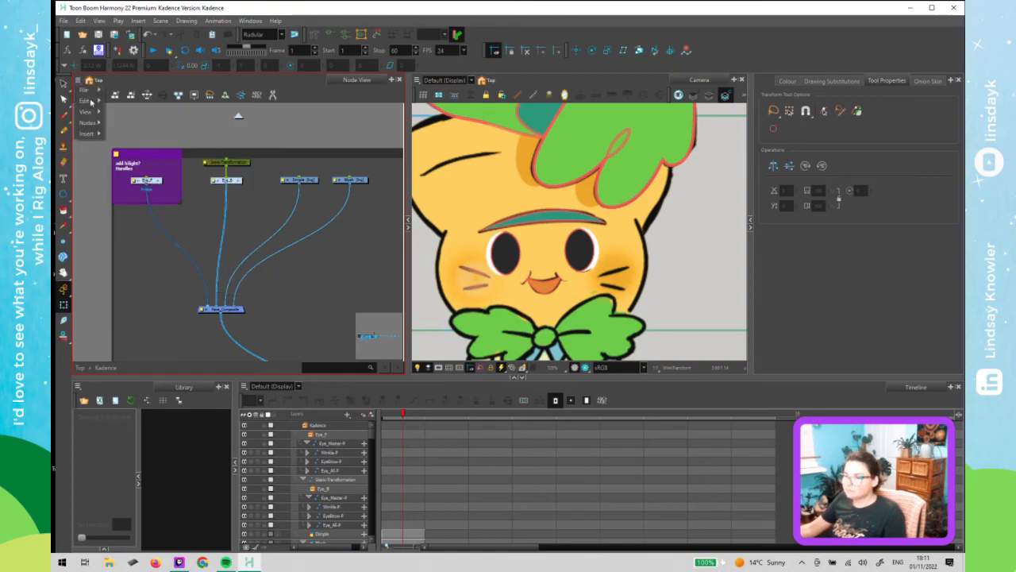
{"action": "mouse_move", "coordinate": [93, 123]}
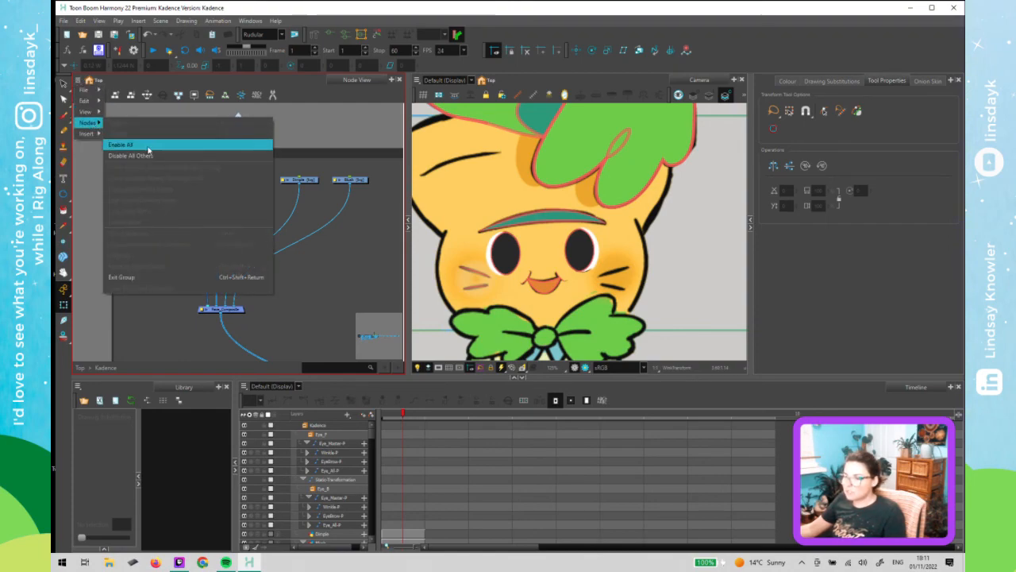
{"action": "left_click", "coordinate": [78, 162]}
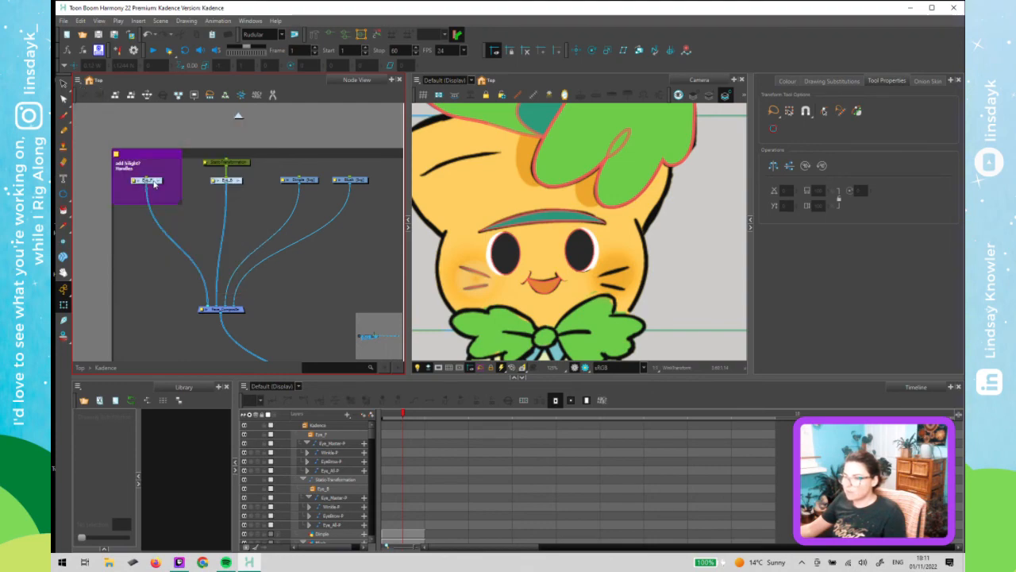
{"action": "left_click", "coordinate": [79, 81]}
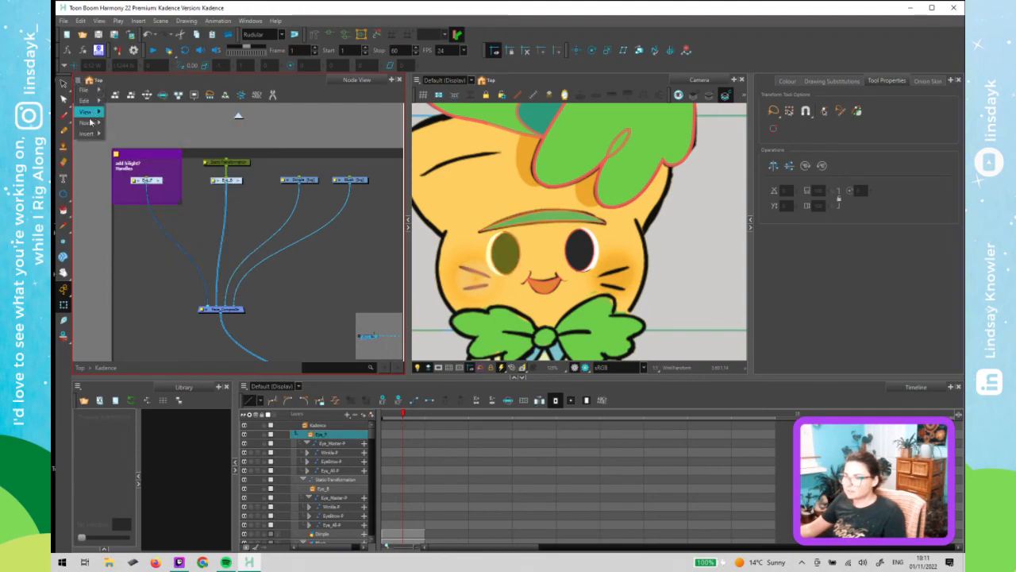
{"action": "mouse_move", "coordinate": [89, 122]}
{"action": "left_click", "coordinate": [176, 167]}
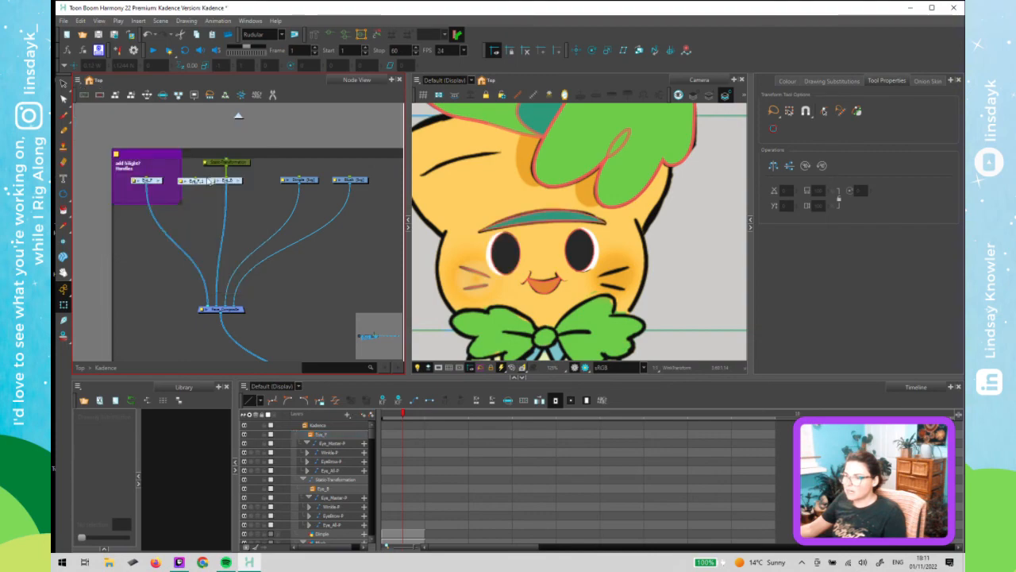
{"action": "mouse_move", "coordinate": [188, 197]}
{"action": "left_mouse_down"}
{"action": "mouse_move", "coordinate": [227, 212]}
{"action": "mouse_move", "coordinate": [401, 155]}
{"action": "left_mouse_up"}
{"action": "left_click_drag", "start_coordinate": [310, 122], "coordinate": [308, 119]}
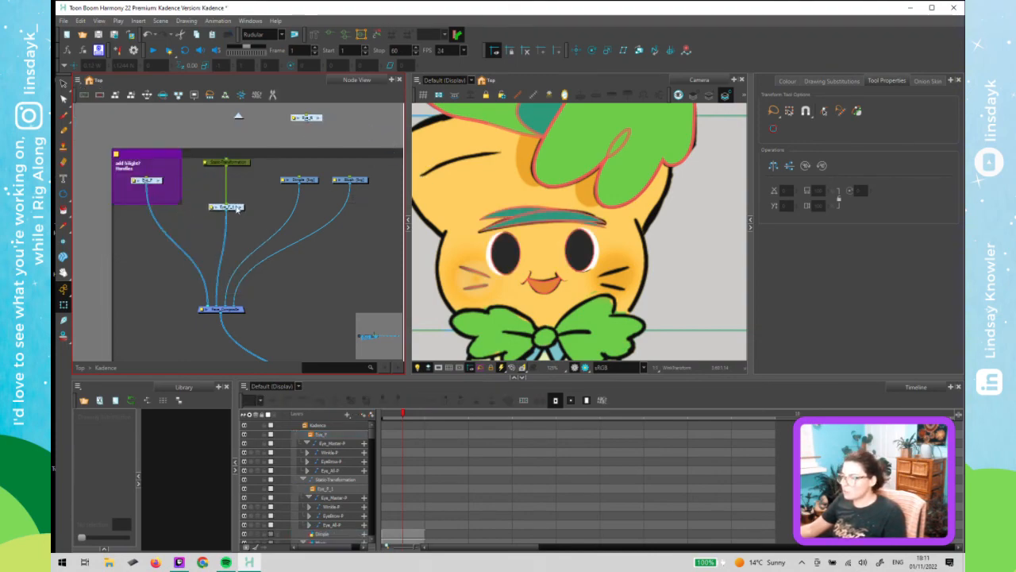
{"action": "left_click_drag", "start_coordinate": [236, 208], "coordinate": [237, 182]}
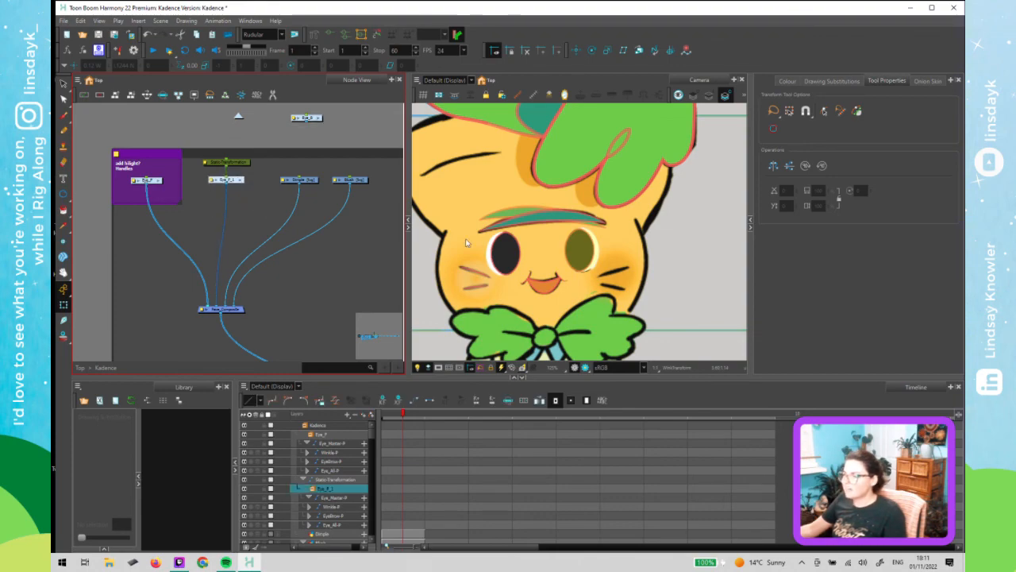
{"action": "left_click", "coordinate": [482, 221]}
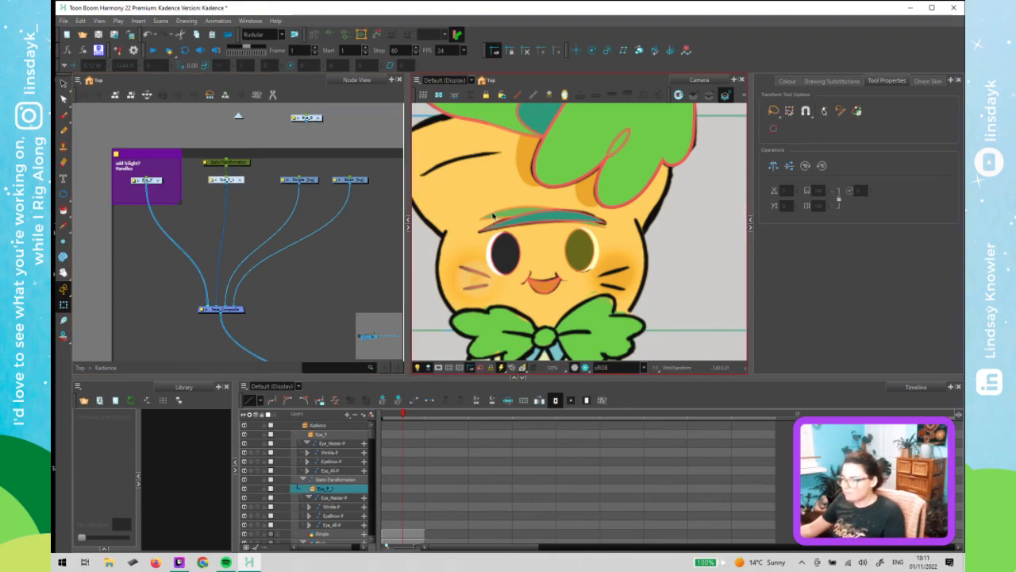
{"action": "left_click", "coordinate": [352, 188]}
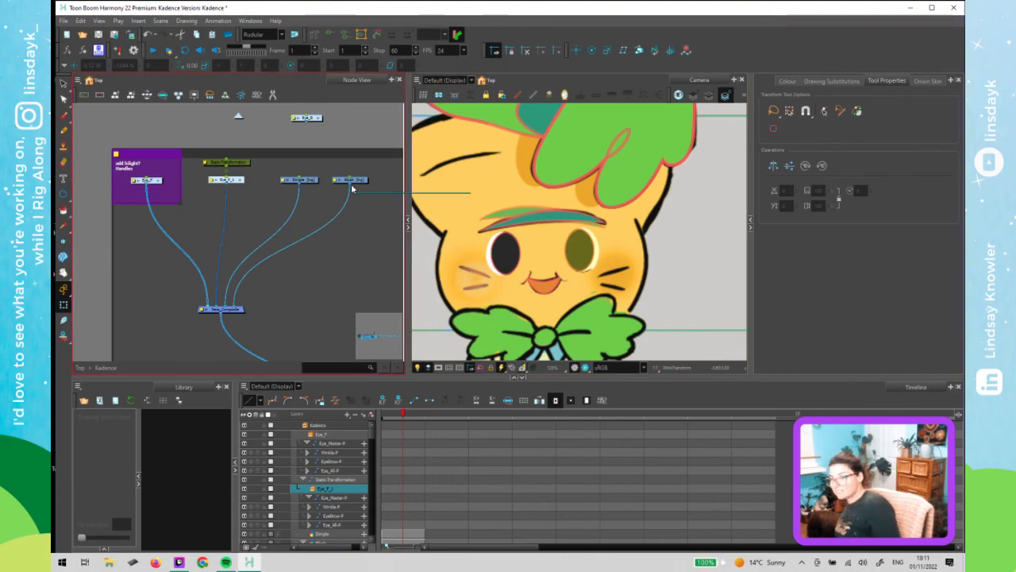
{"action": "key", "text": "ctrl+z"}
{"action": "key", "text": "ctrl+z"}
{"action": "key", "text": "ctrl+z"}
{"action": "key", "text": "ctrl+z"}
{"action": "key", "text": "ctrl+z"}
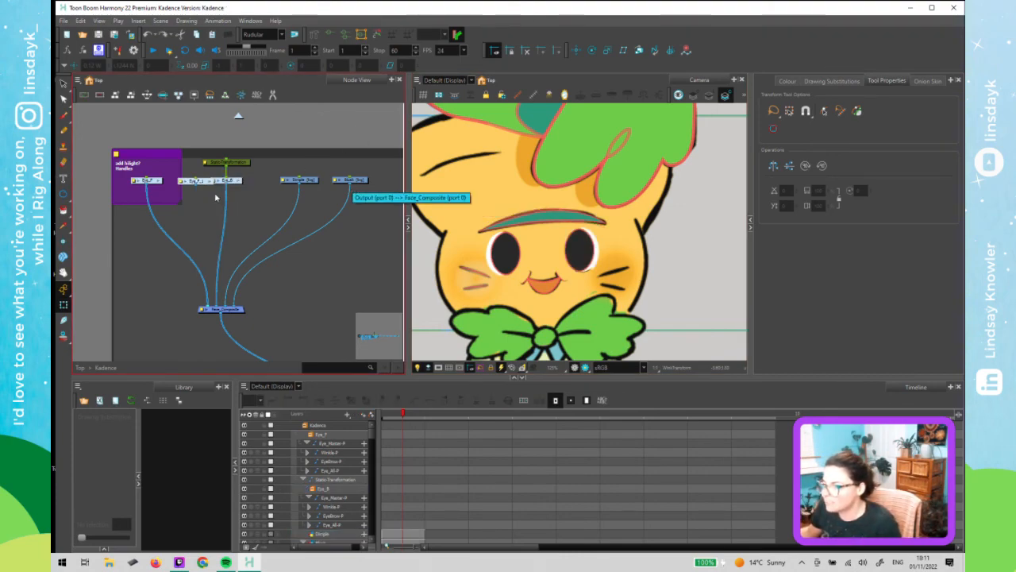
{"action": "key", "text": "ctrl+z"}
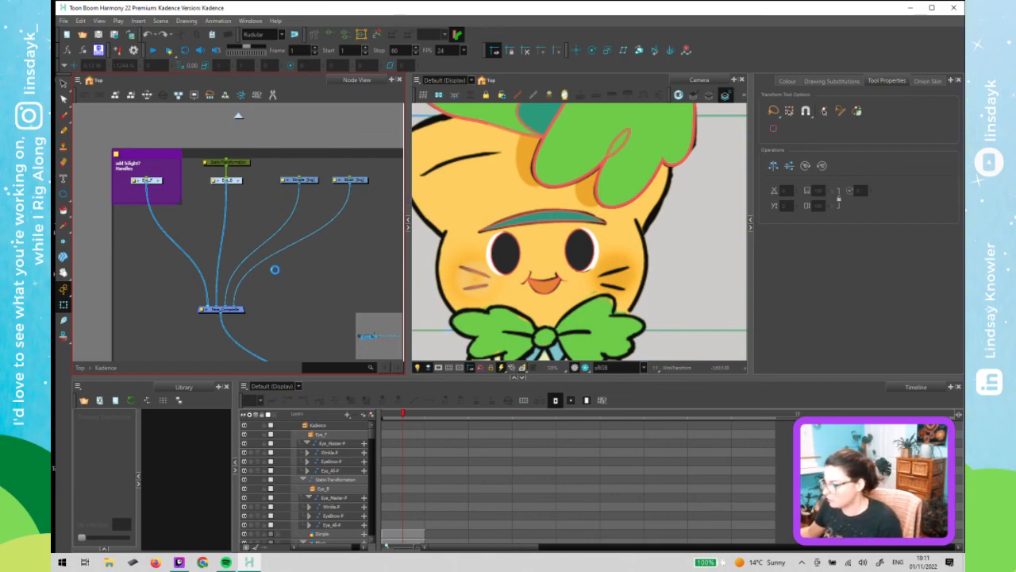
- Zoom out in the camera view and step forward and back through the frames to review both character poses
{"action": "scroll", "coordinate": [520, 272], "scroll_direction": "down", "scroll_amount": 2}
{"action": "scroll", "coordinate": [520, 272], "scroll_direction": "down", "scroll_amount": 2}
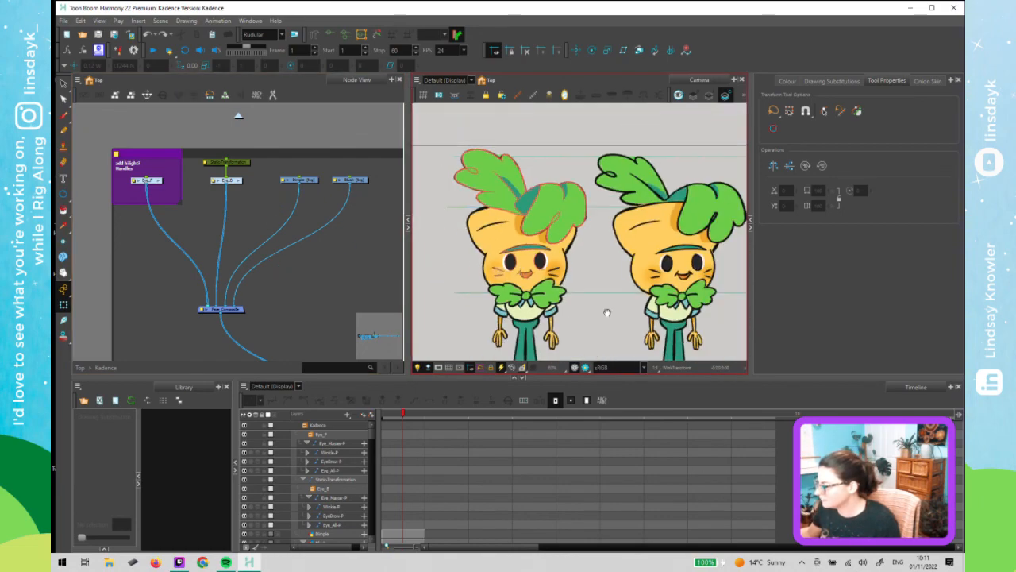
{"action": "scroll", "coordinate": [607, 310], "scroll_direction": "down", "scroll_amount": 1}
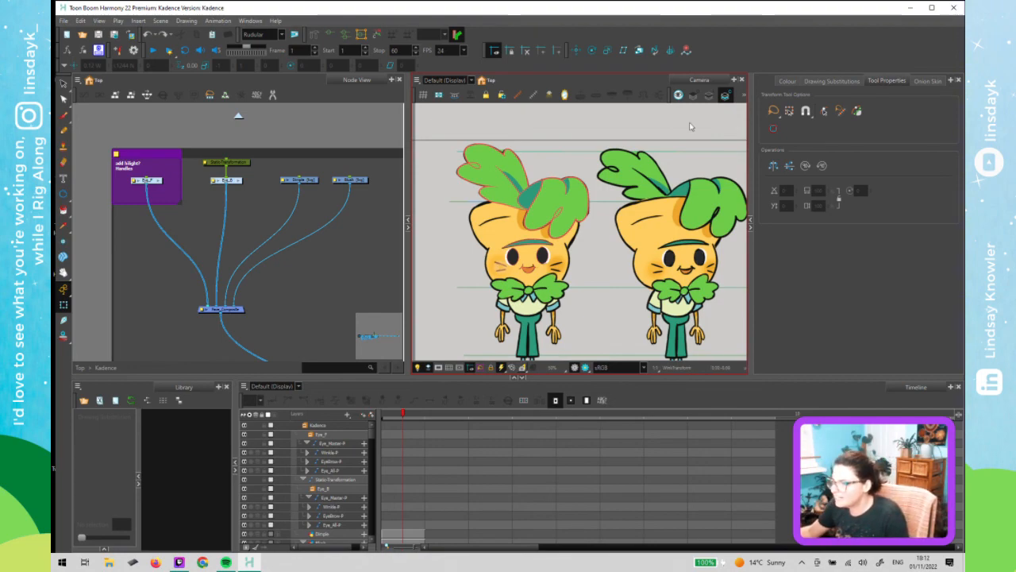
{"action": "left_click", "coordinate": [294, 315]}
{"action": "key", "text": "ctrl+a"}
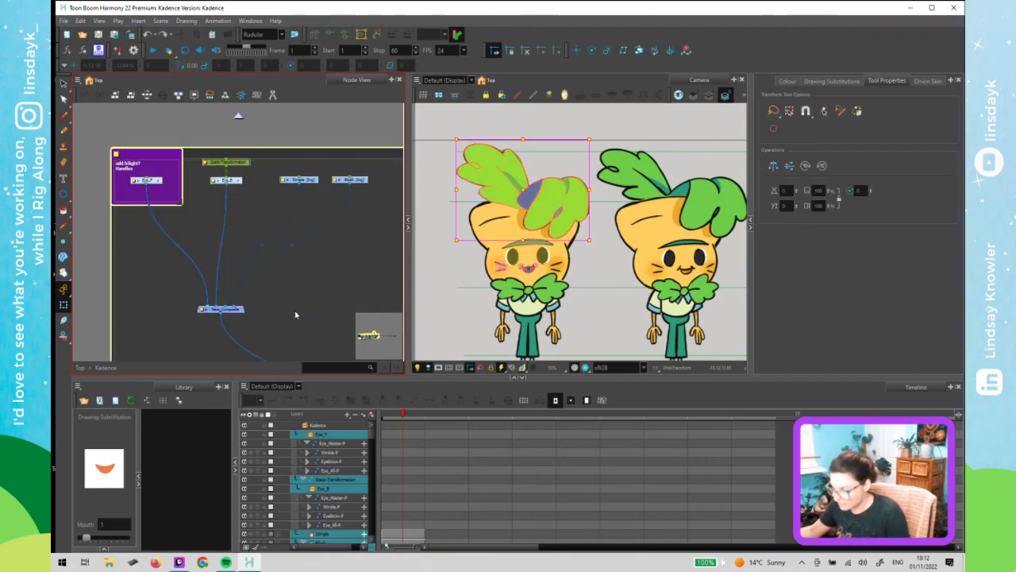
{"action": "left_click", "coordinate": [308, 121]}
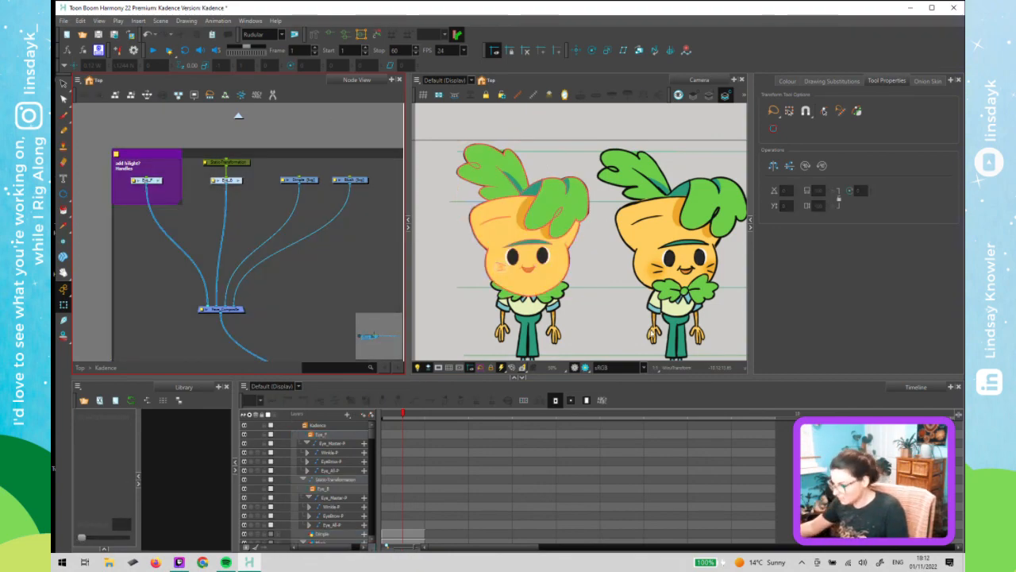
{"action": "key", "text": "period"}
{"action": "key", "text": "period"}
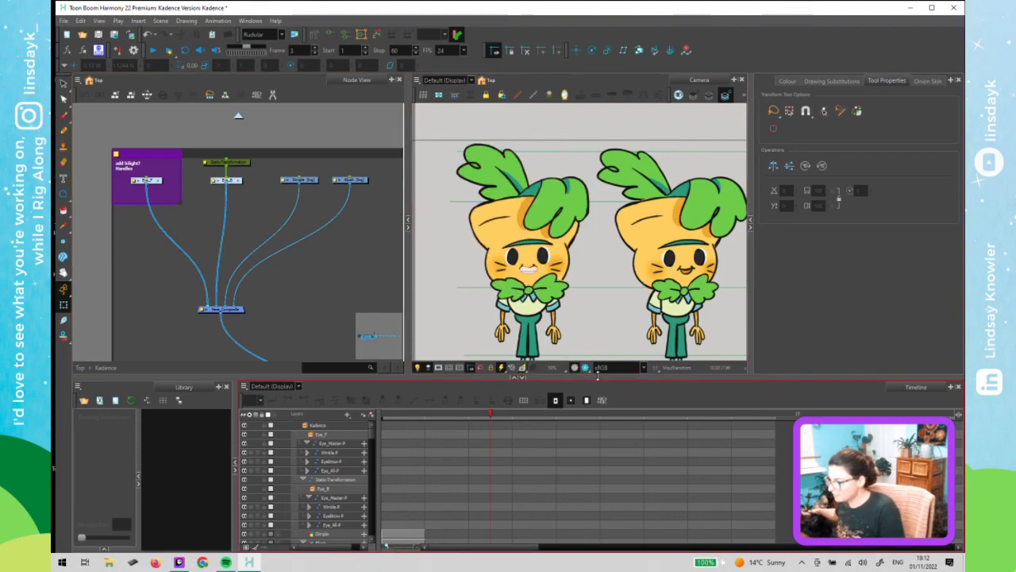
{"action": "key", "text": "period"}
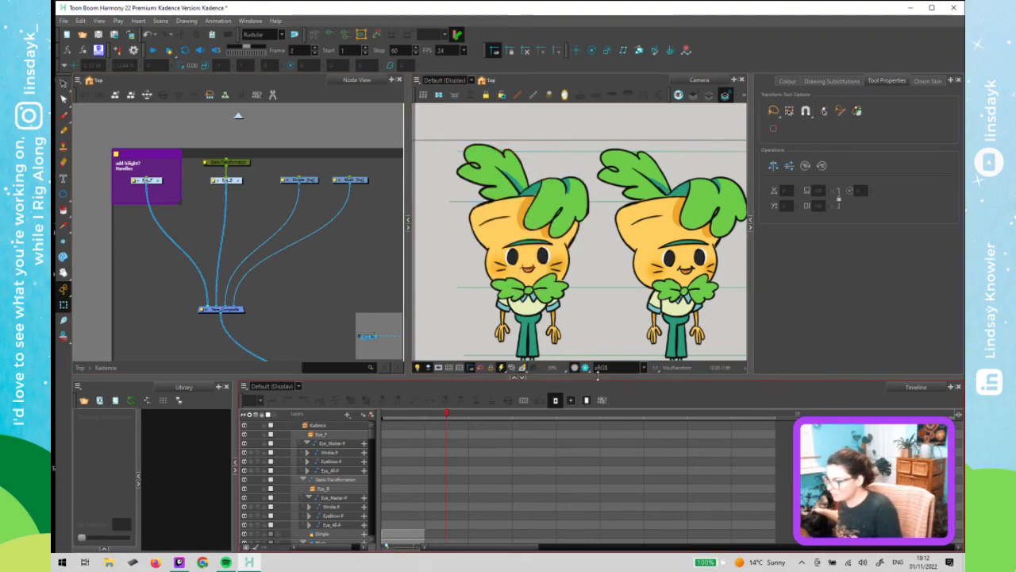
{"action": "key", "text": "period"}
{"action": "key", "text": "period"}
{"action": "key", "text": "period"}
{"action": "key", "text": "period"}
{"action": "key", "text": "period"}
{"action": "key", "text": "period"}
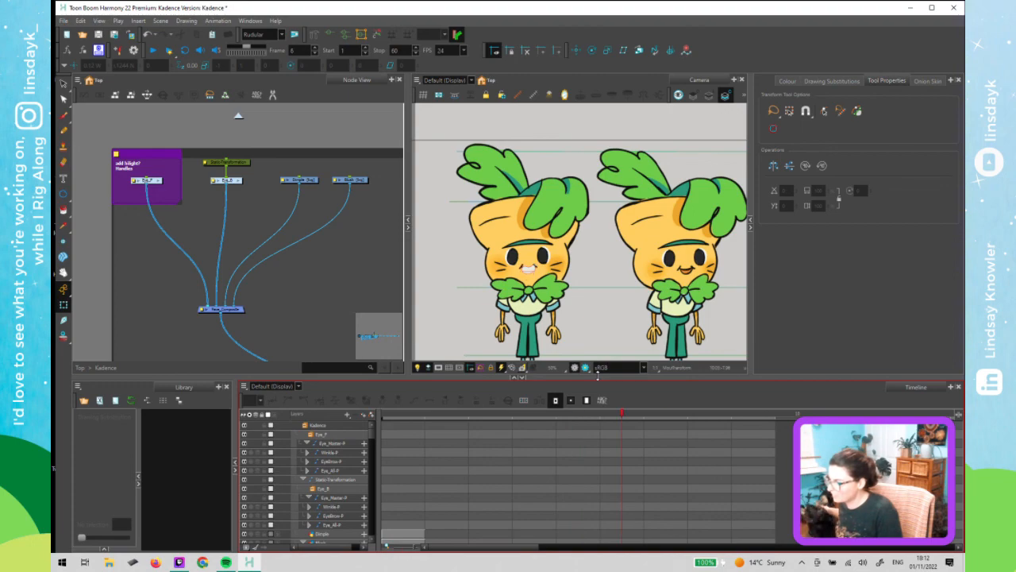
{"action": "key", "text": "comma"}
{"action": "key", "text": "comma"}
{"action": "key", "text": "comma"}
{"action": "key", "text": "comma"}
{"action": "key", "text": "comma"}
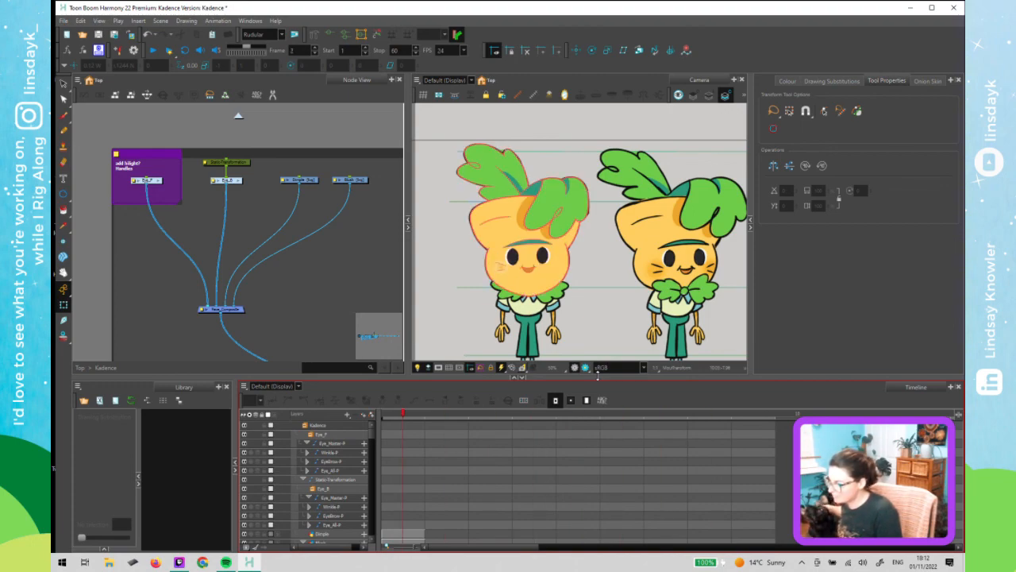
{"action": "key", "text": "comma"}
{"action": "key", "text": "comma"}
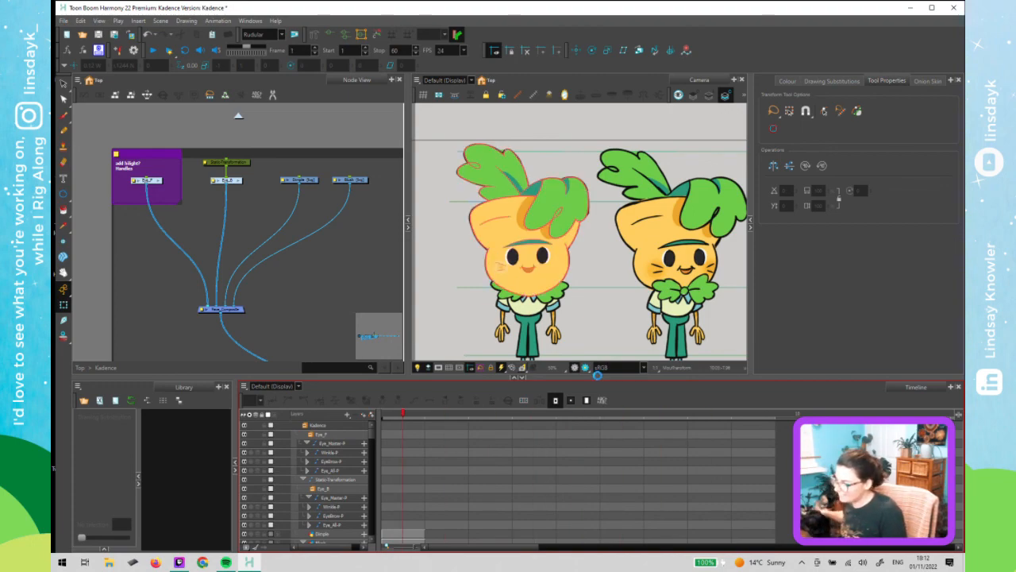